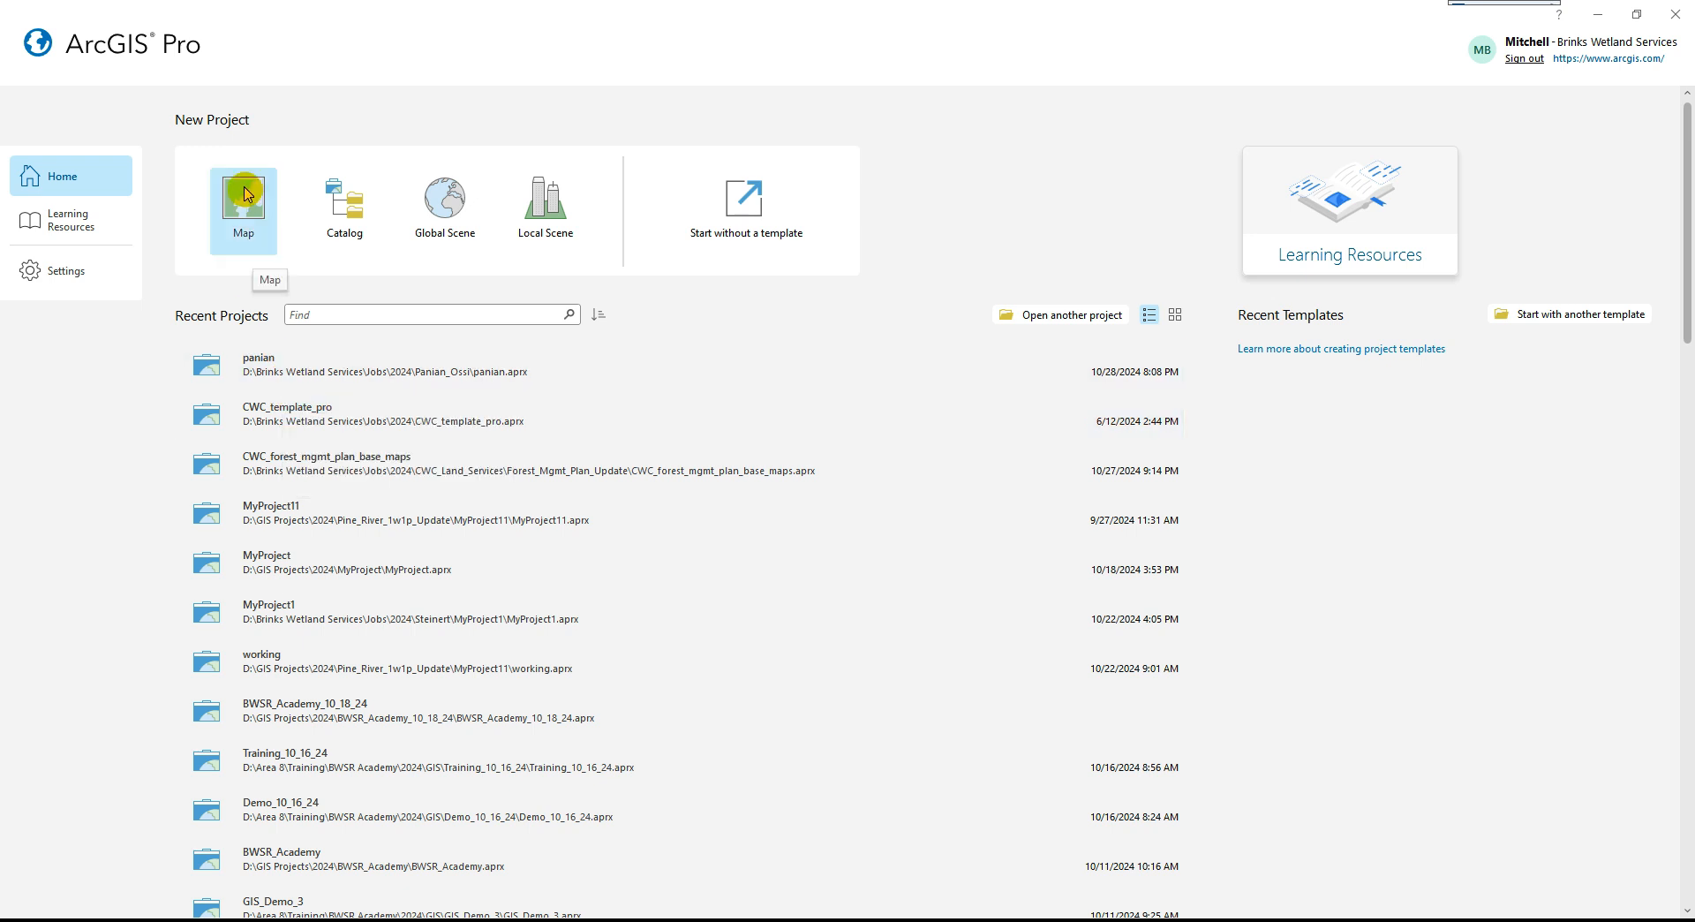
# Create a new map project named BWSR_Academy_10_29_24 in D:\GIS Projects\2024 with its own project folder.
pyautogui.click(258, 212)
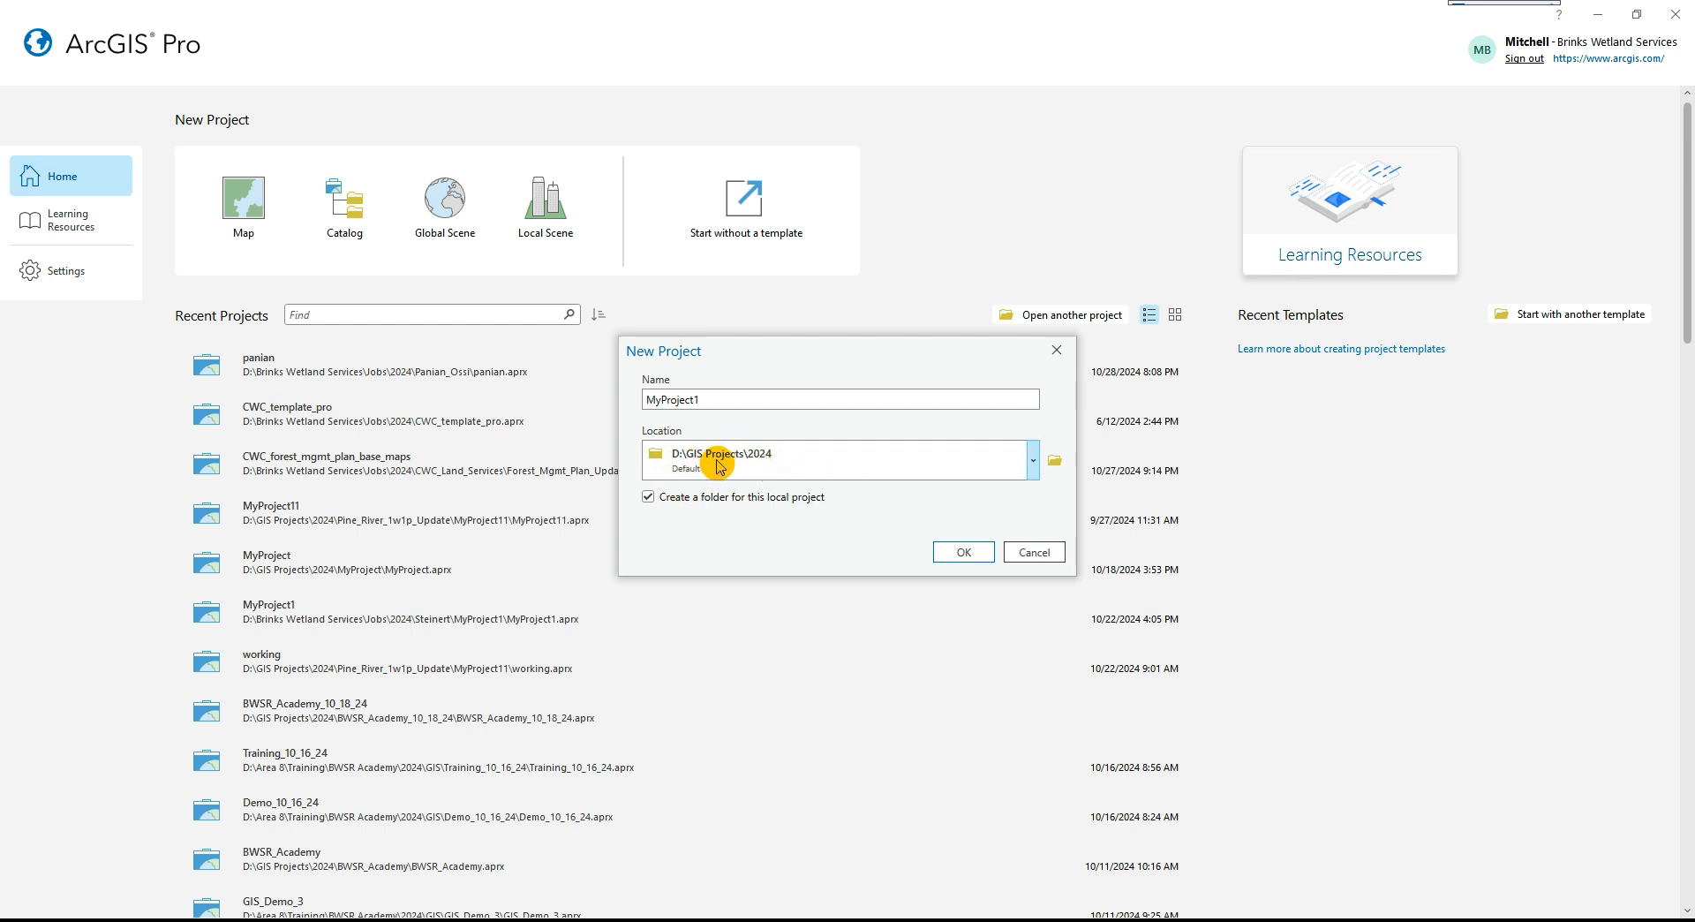
pyautogui.doubleClick(719, 397)
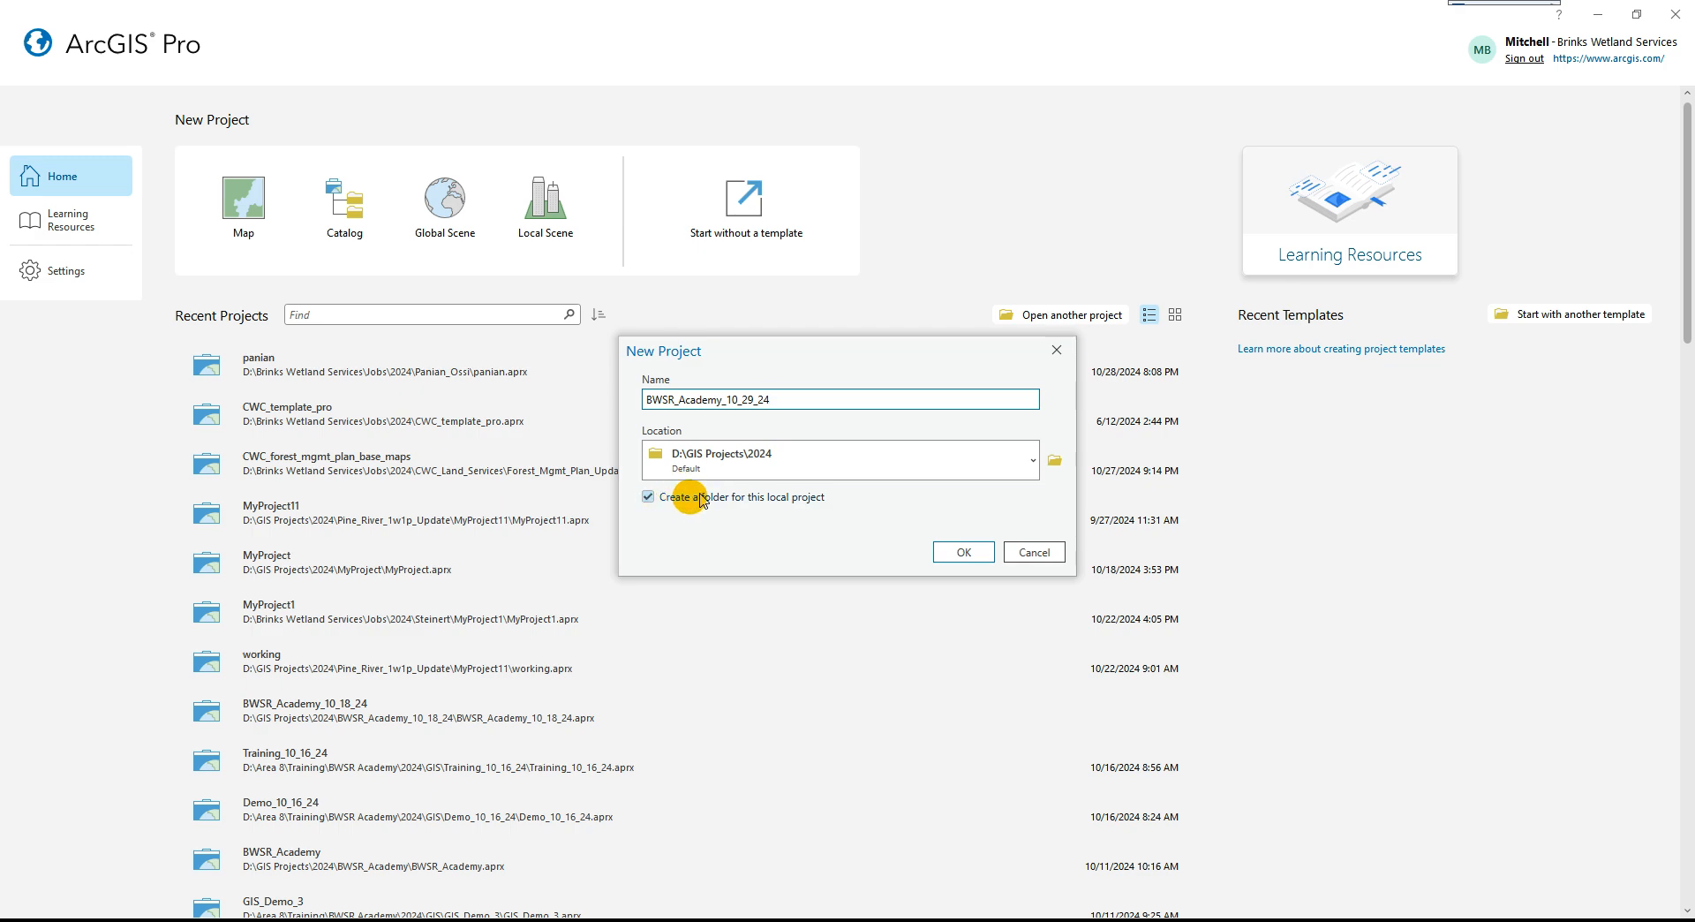
pyautogui.click(953, 552)
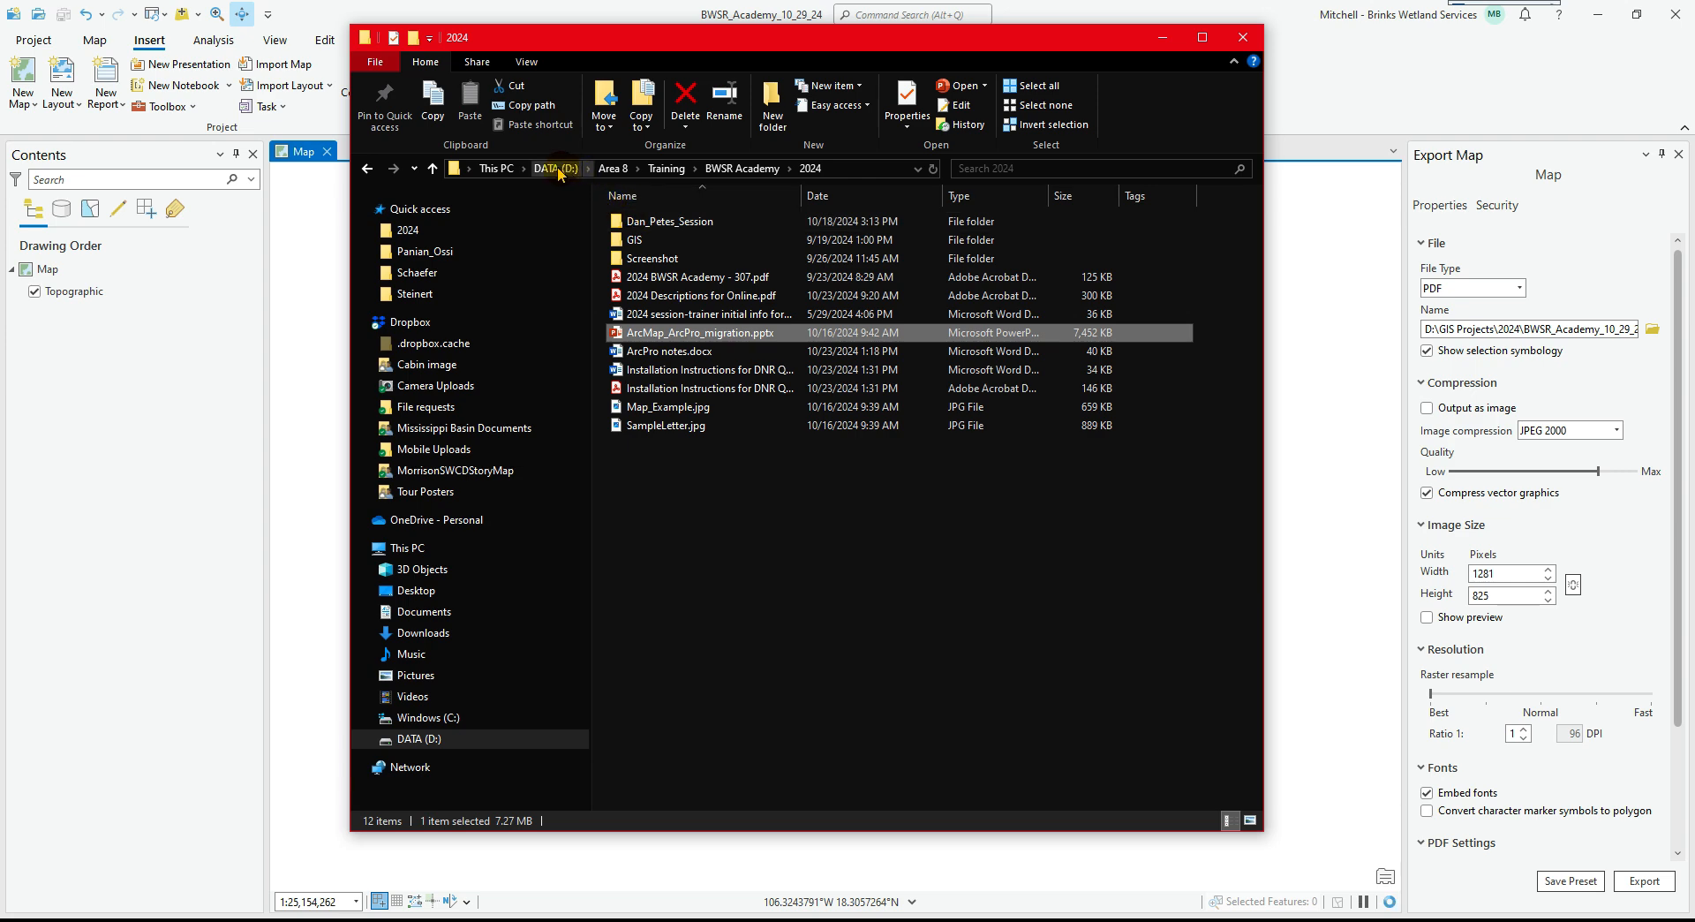
# Inspect the files generated in D:\GIS Projects\2024\BWSR_Academy_10_29_24 in File Explorer, including the project file, and return to the map.
pyautogui.click(556, 173)
pyautogui.doubleClick(643, 297)
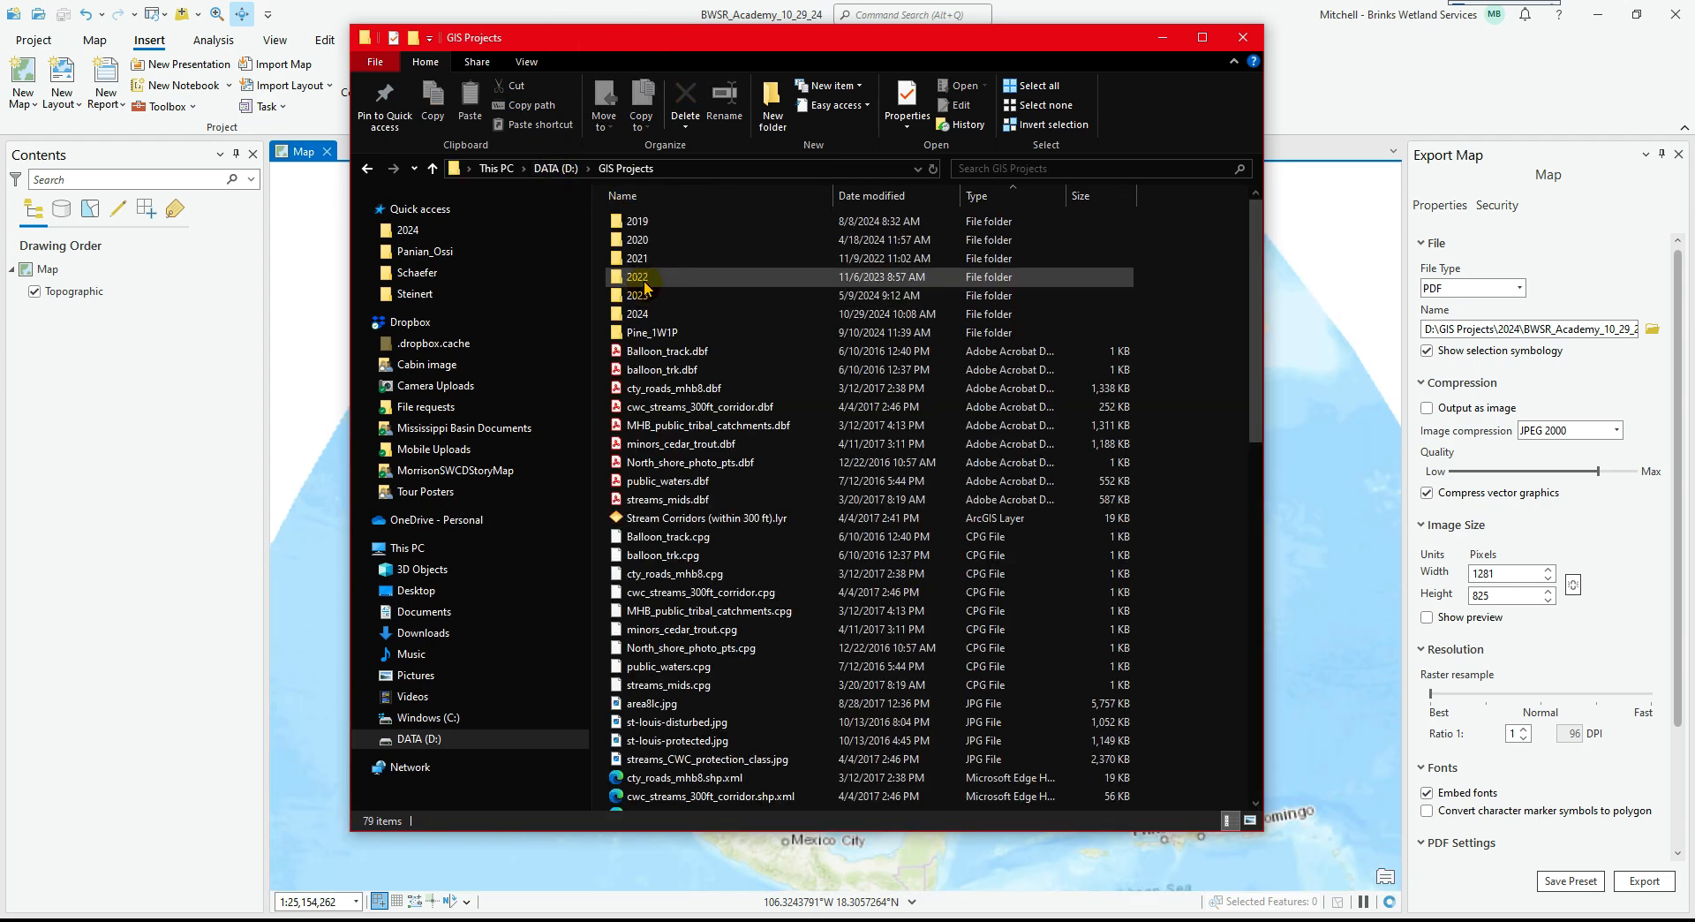
pyautogui.doubleClick(647, 315)
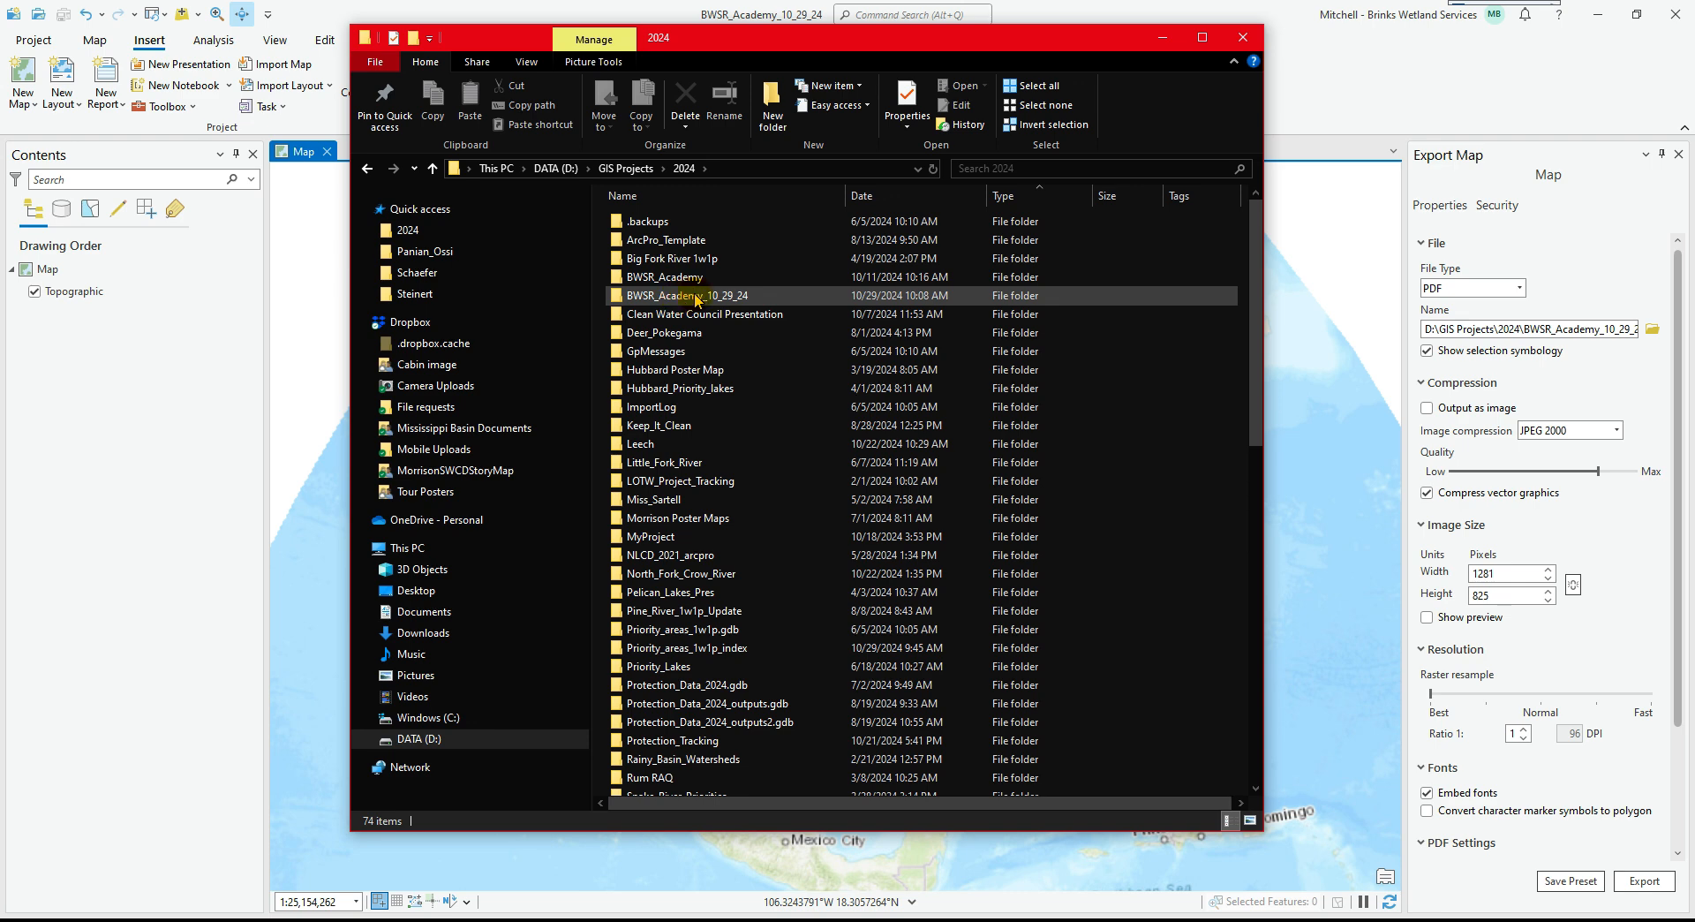
pyautogui.doubleClick(696, 296)
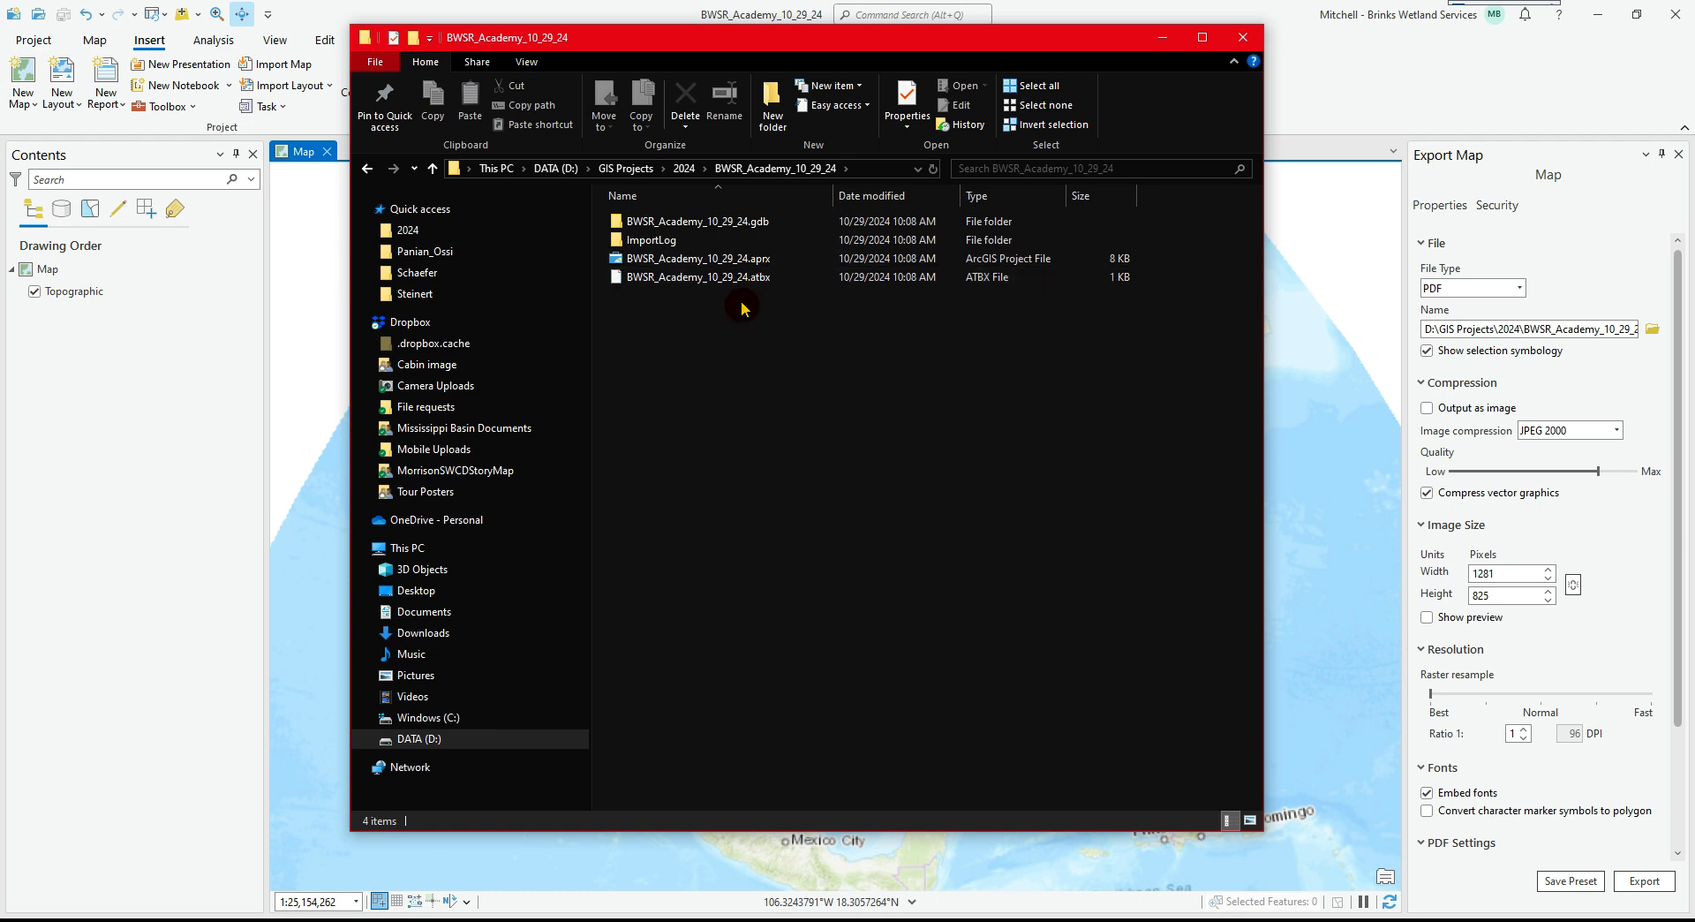
pyautogui.click(751, 265)
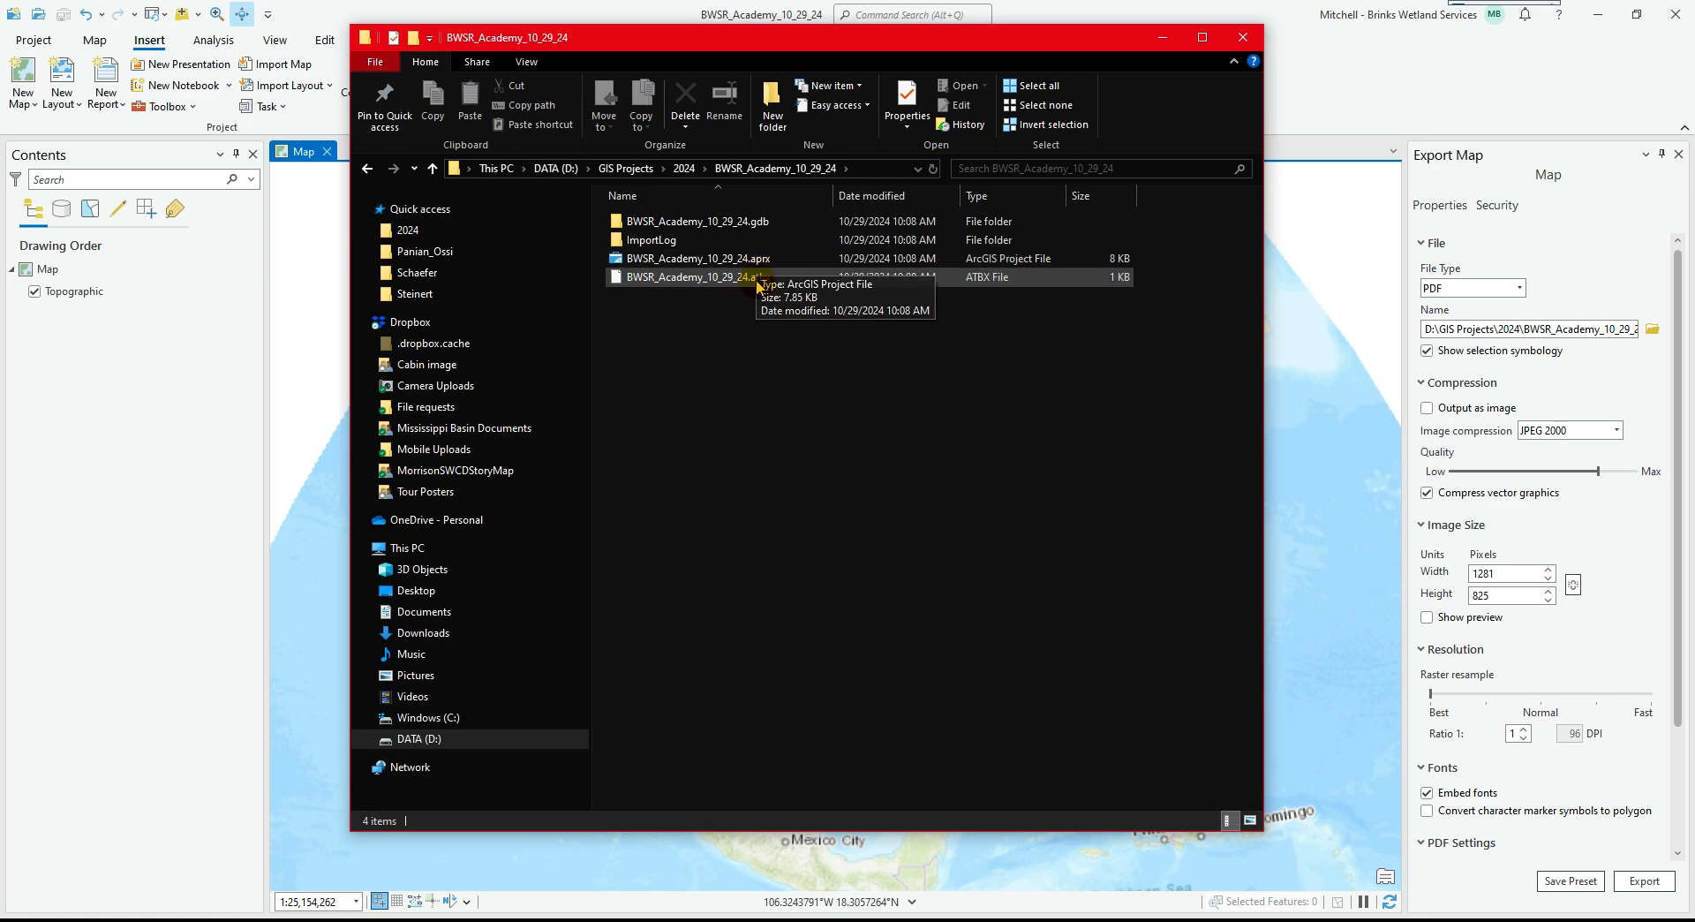
pyautogui.click(1162, 40)
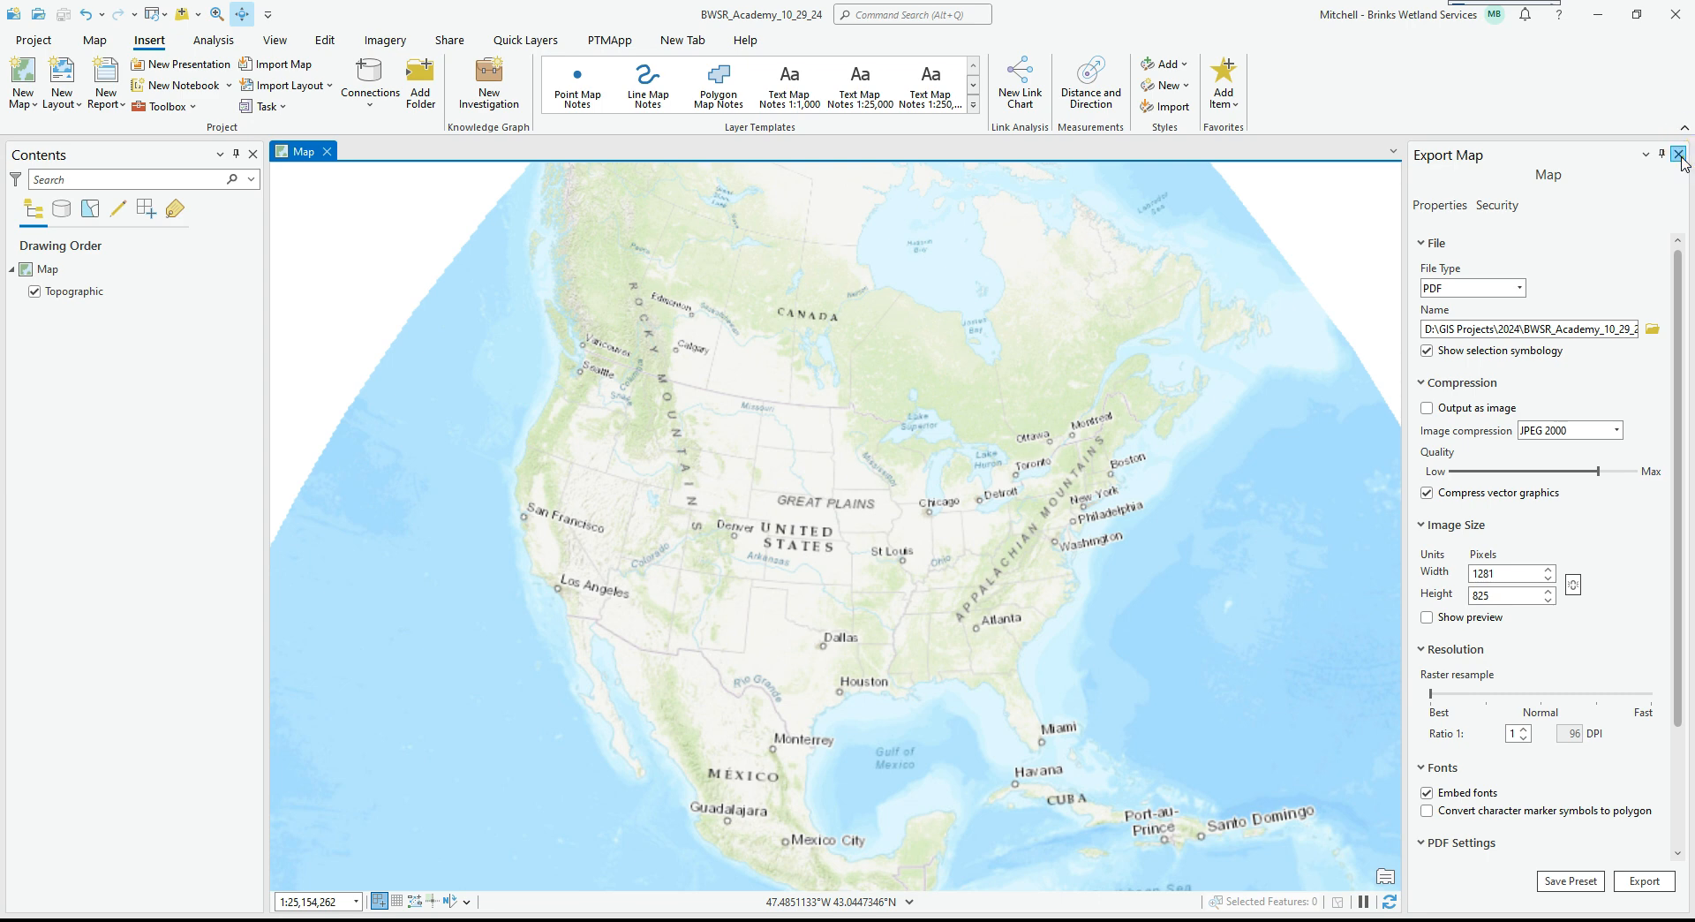
# Close the Export Map pane.
pyautogui.click(1678, 154)
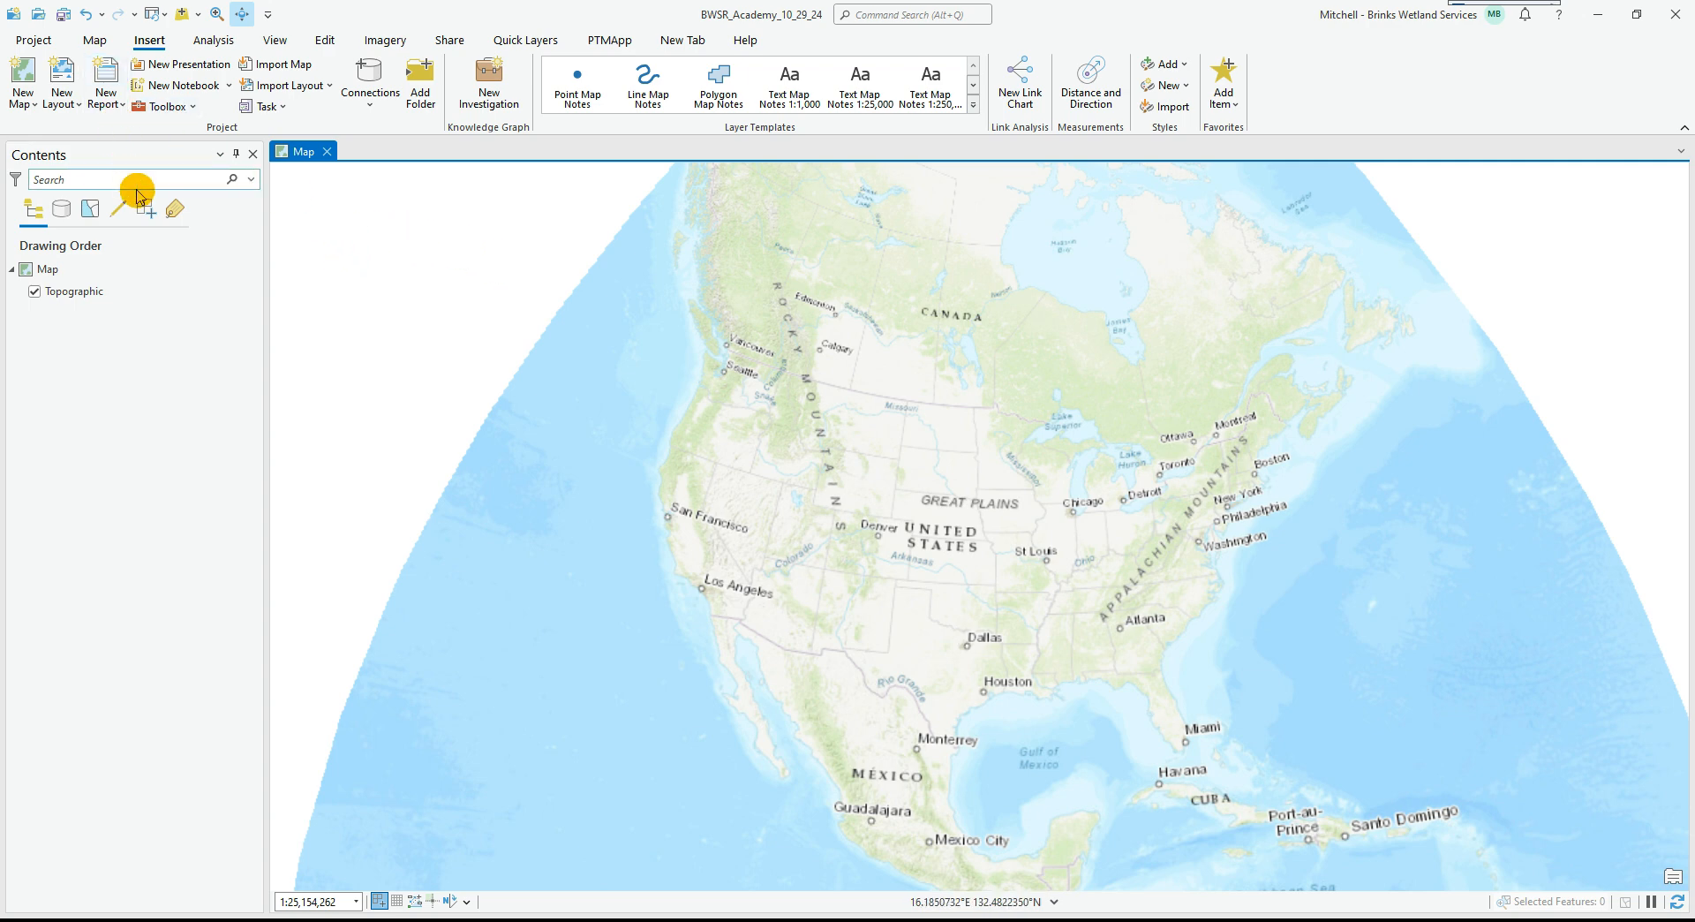
# Look through the ribbon's command sets, from Insert and Analysis through Imagery, Quick Layers and New Tab, ending on the Map commands.
pyautogui.click(44, 44)
pyautogui.click(70, 46)
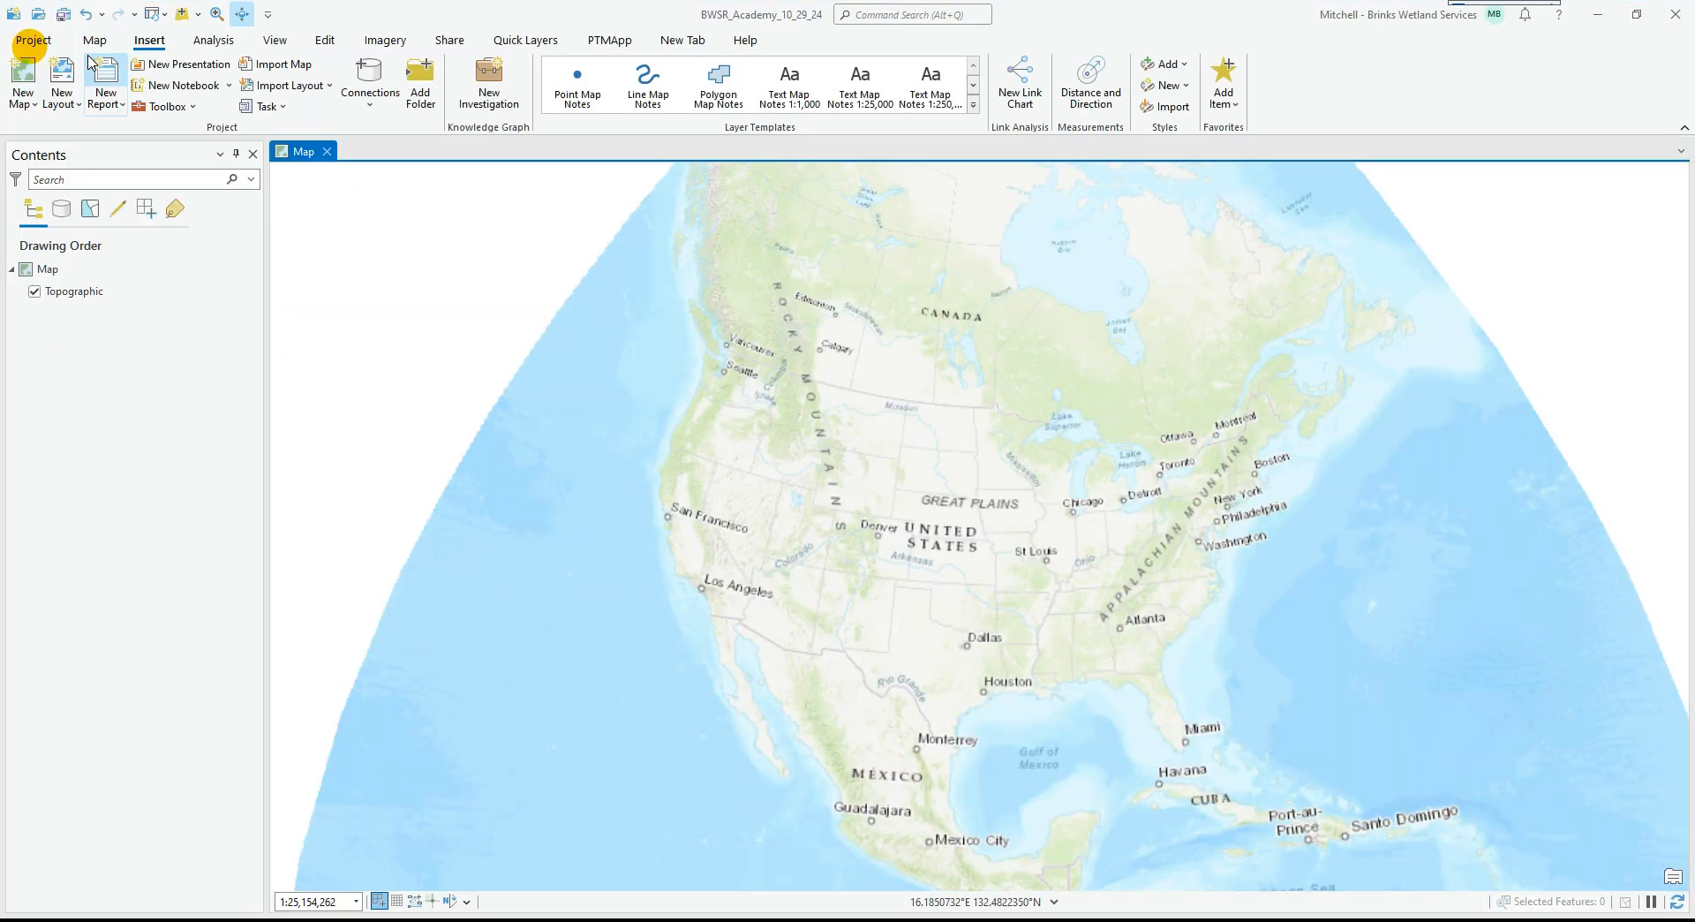
pyautogui.click(94, 42)
pyautogui.click(149, 40)
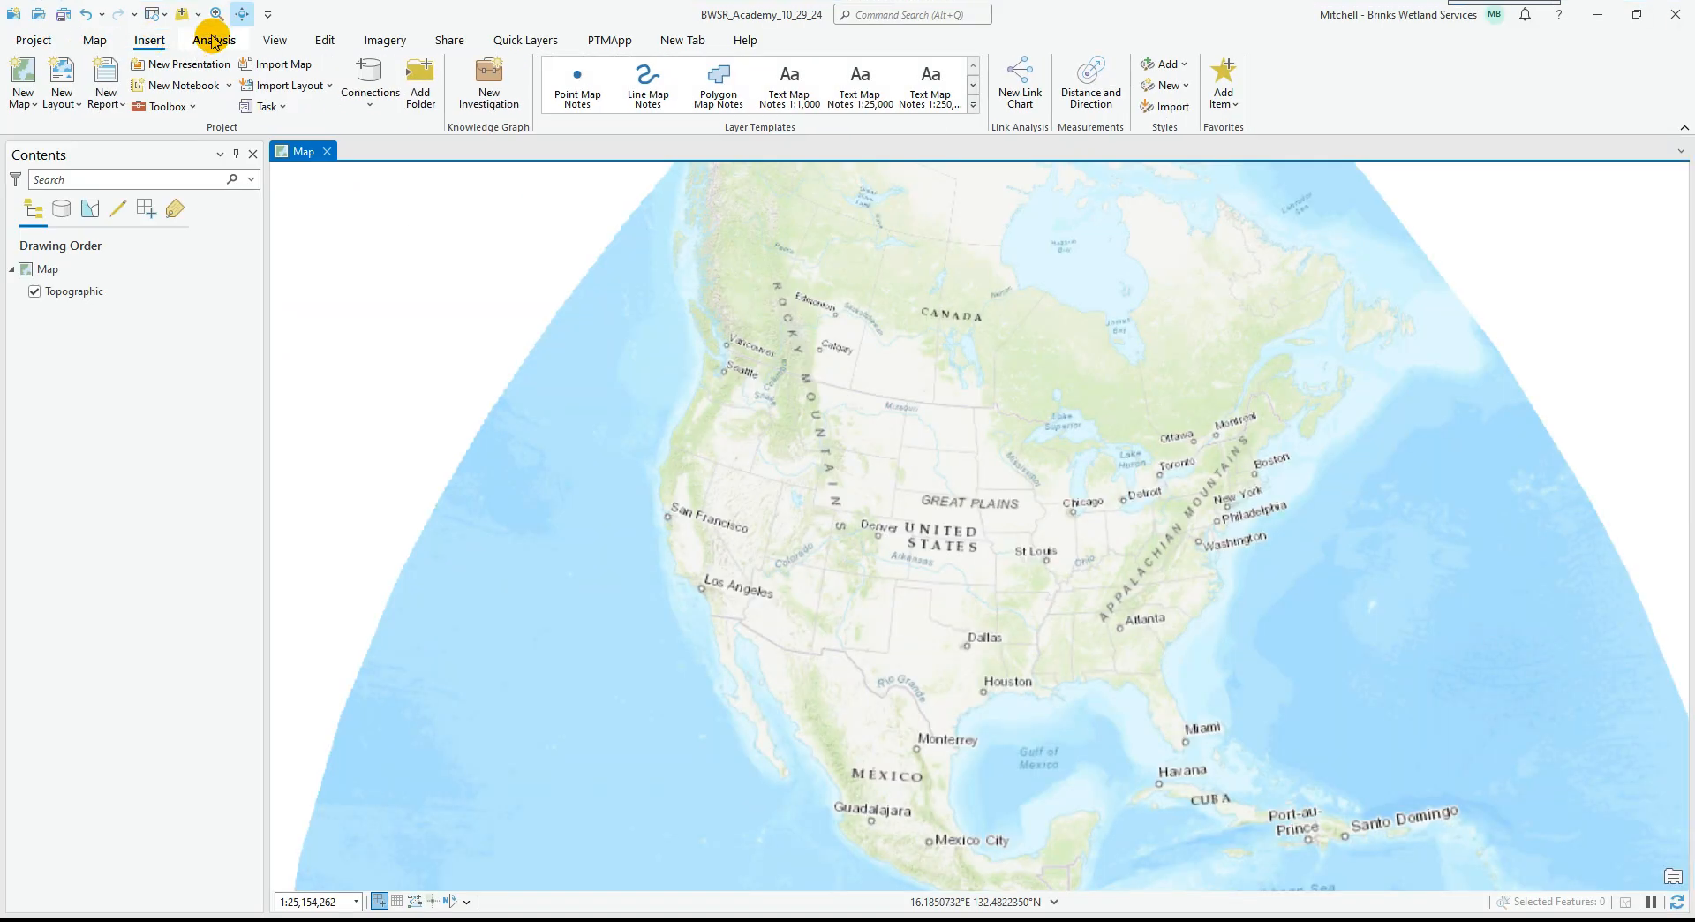
pyautogui.click(277, 41)
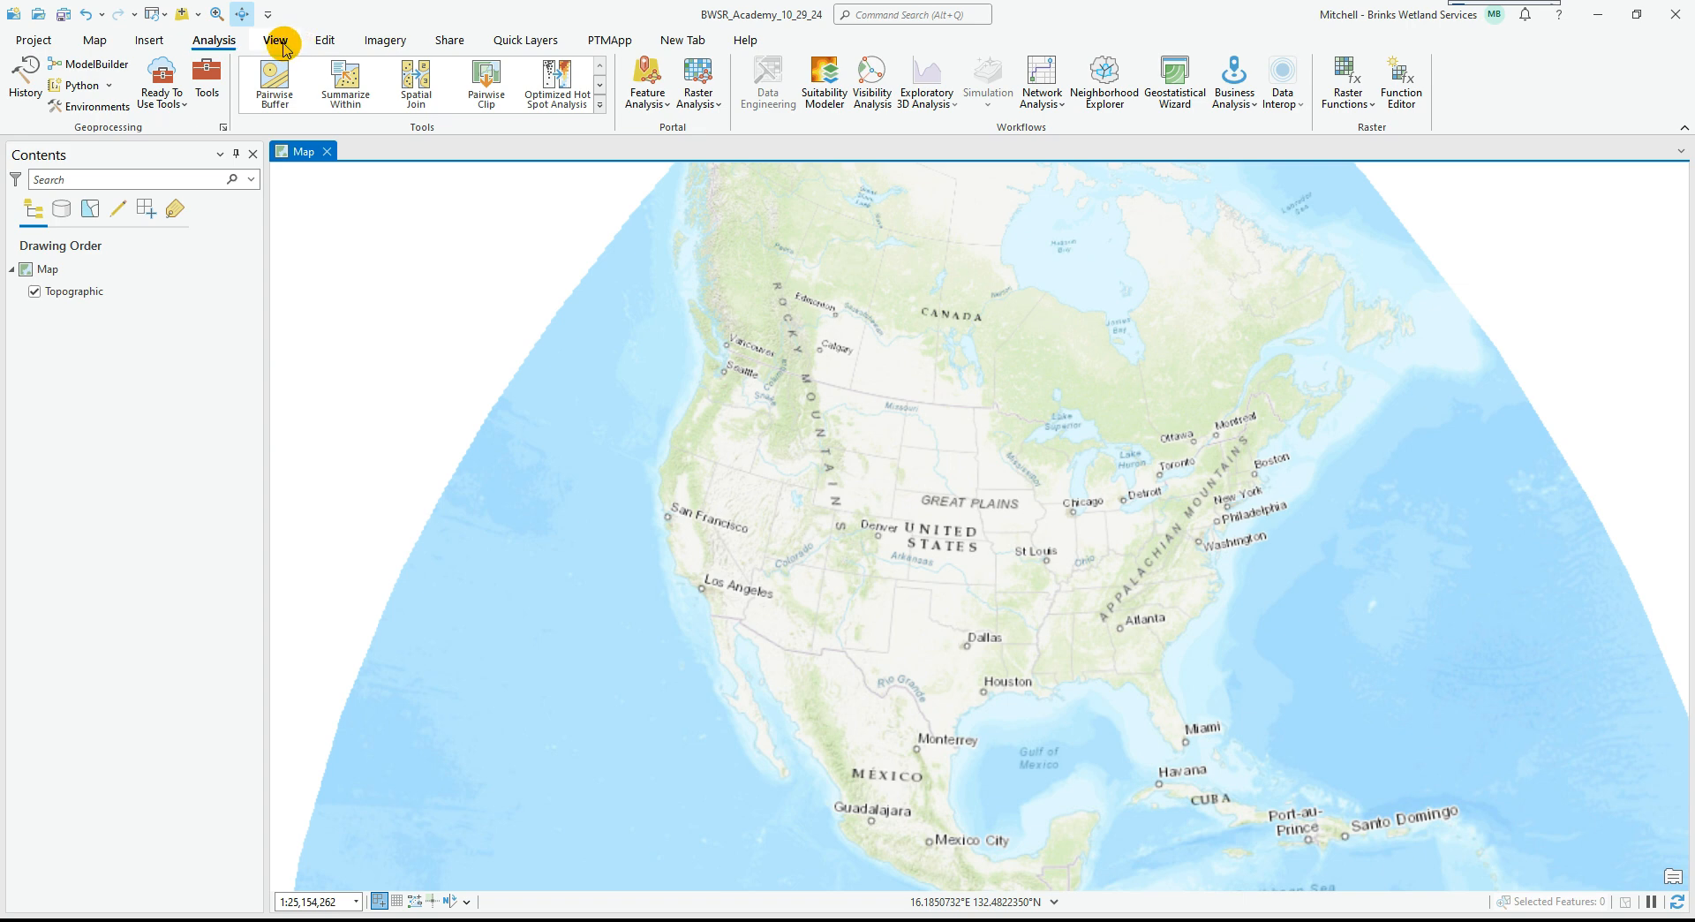
pyautogui.click(325, 44)
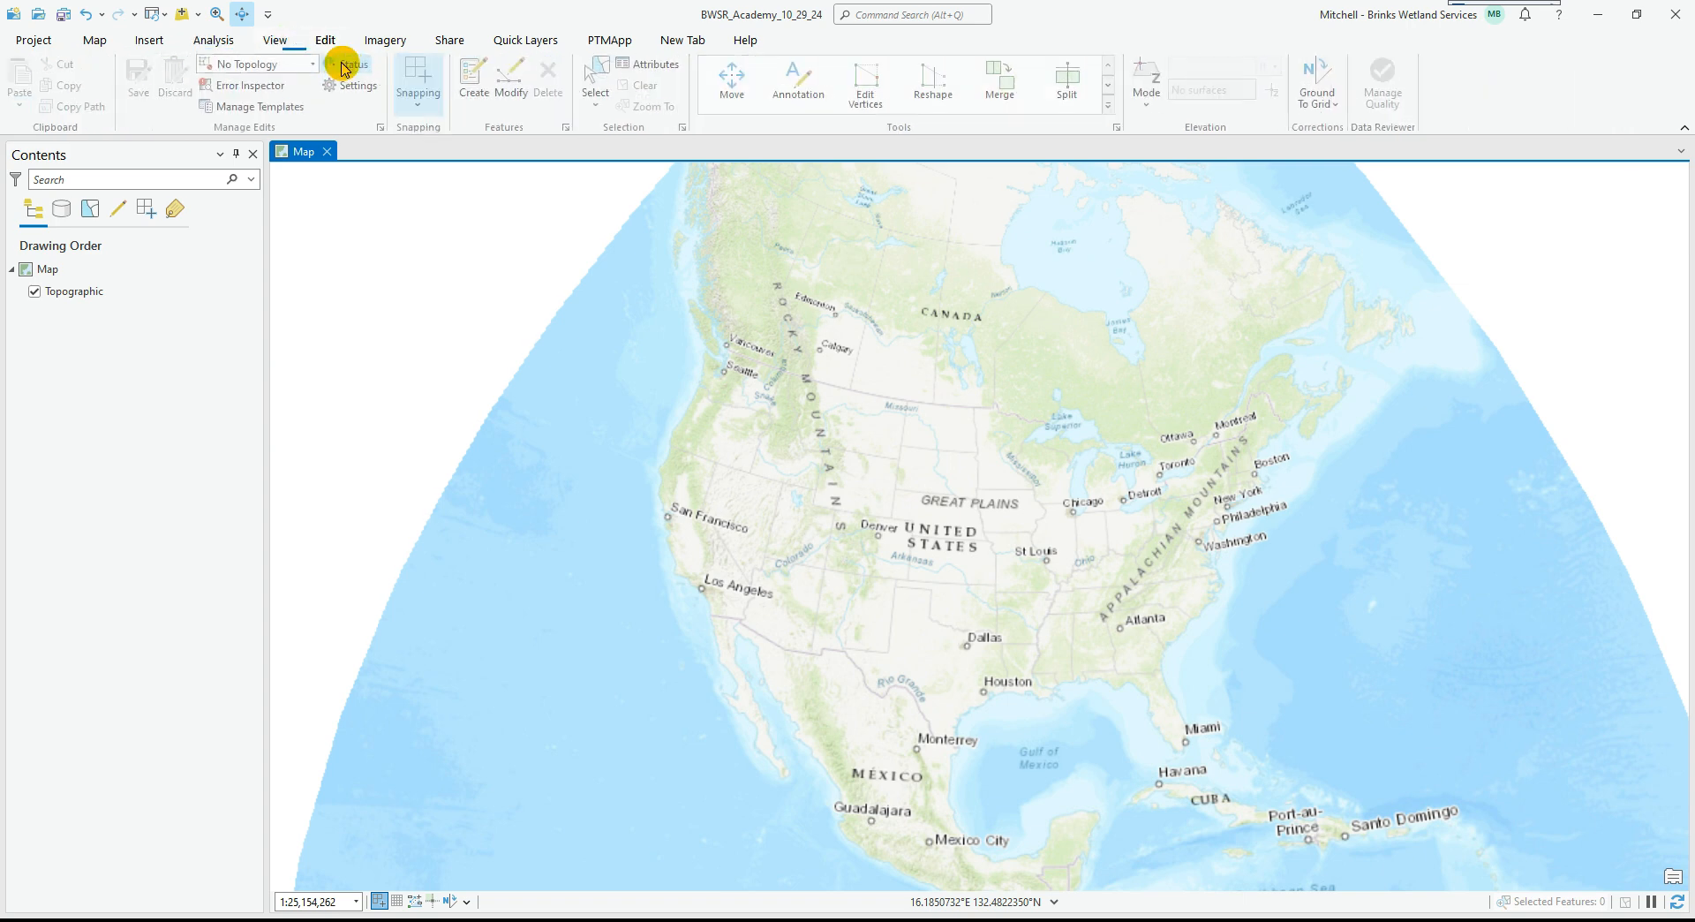
pyautogui.click(395, 44)
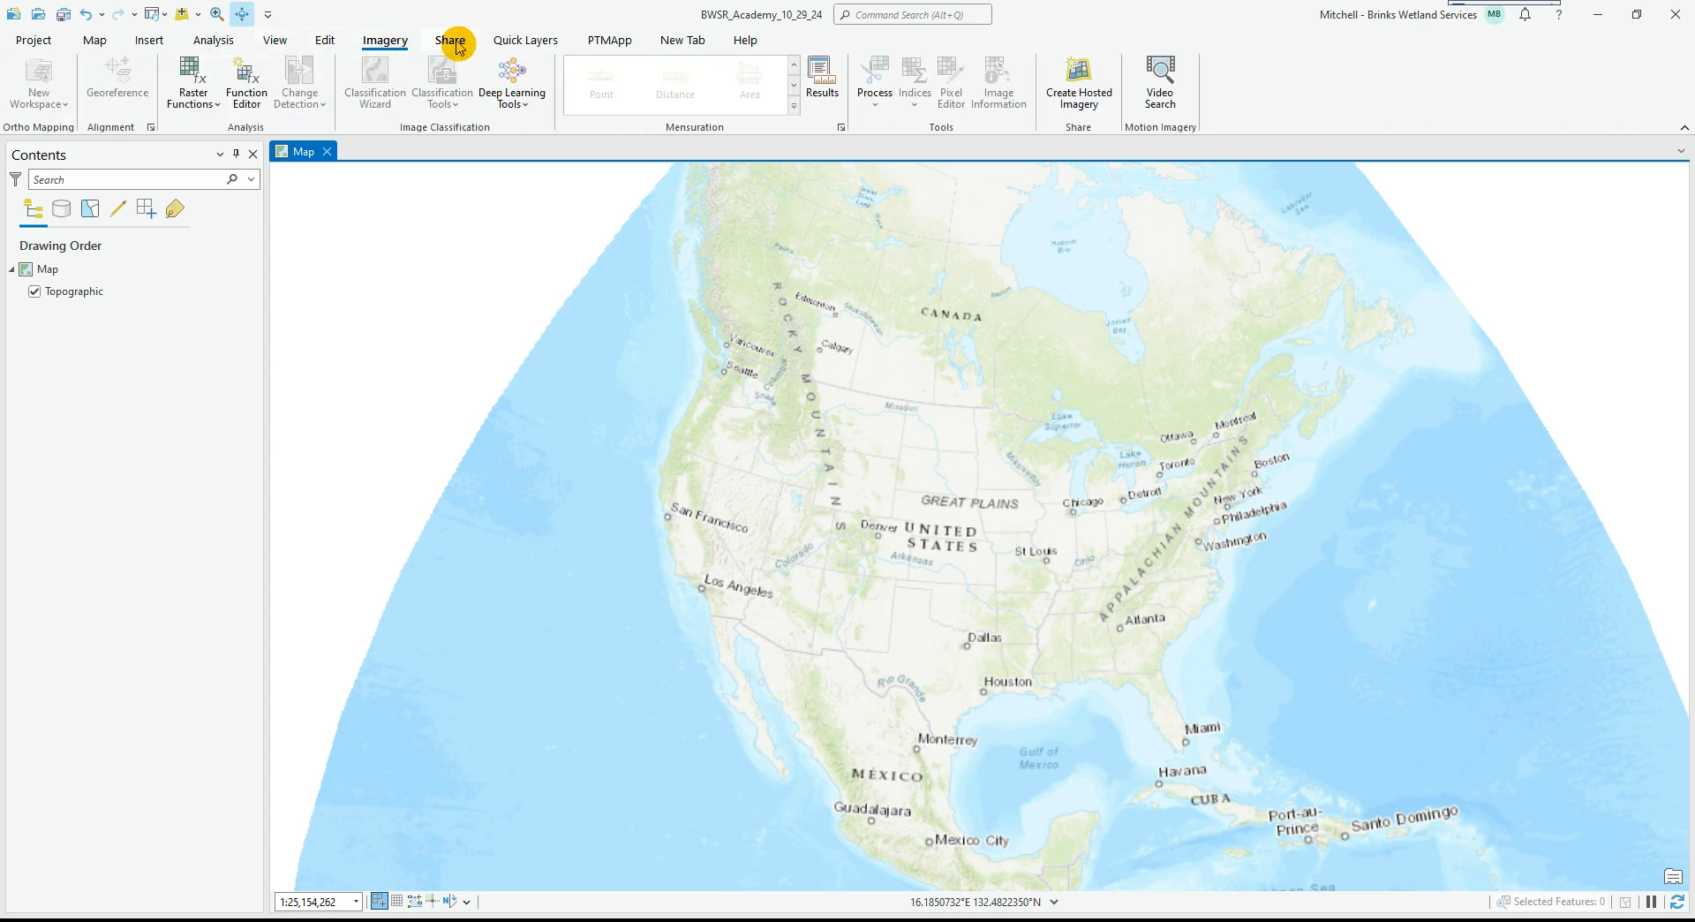
pyautogui.click(450, 40)
pyautogui.click(525, 44)
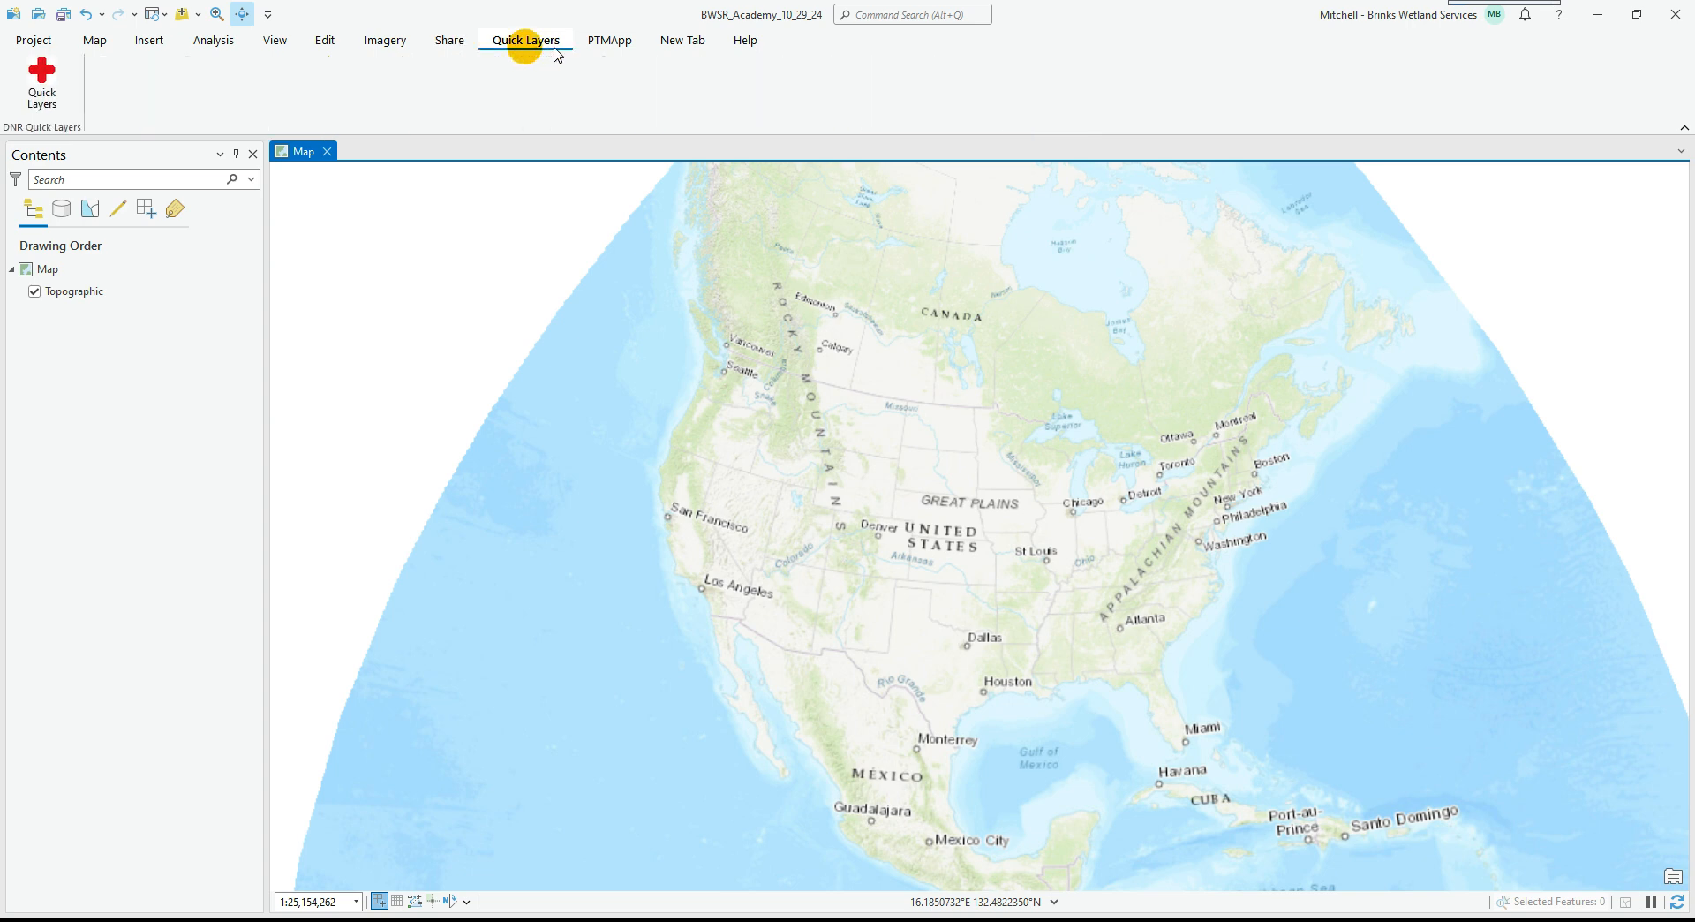
pyautogui.click(609, 40)
pyautogui.click(671, 41)
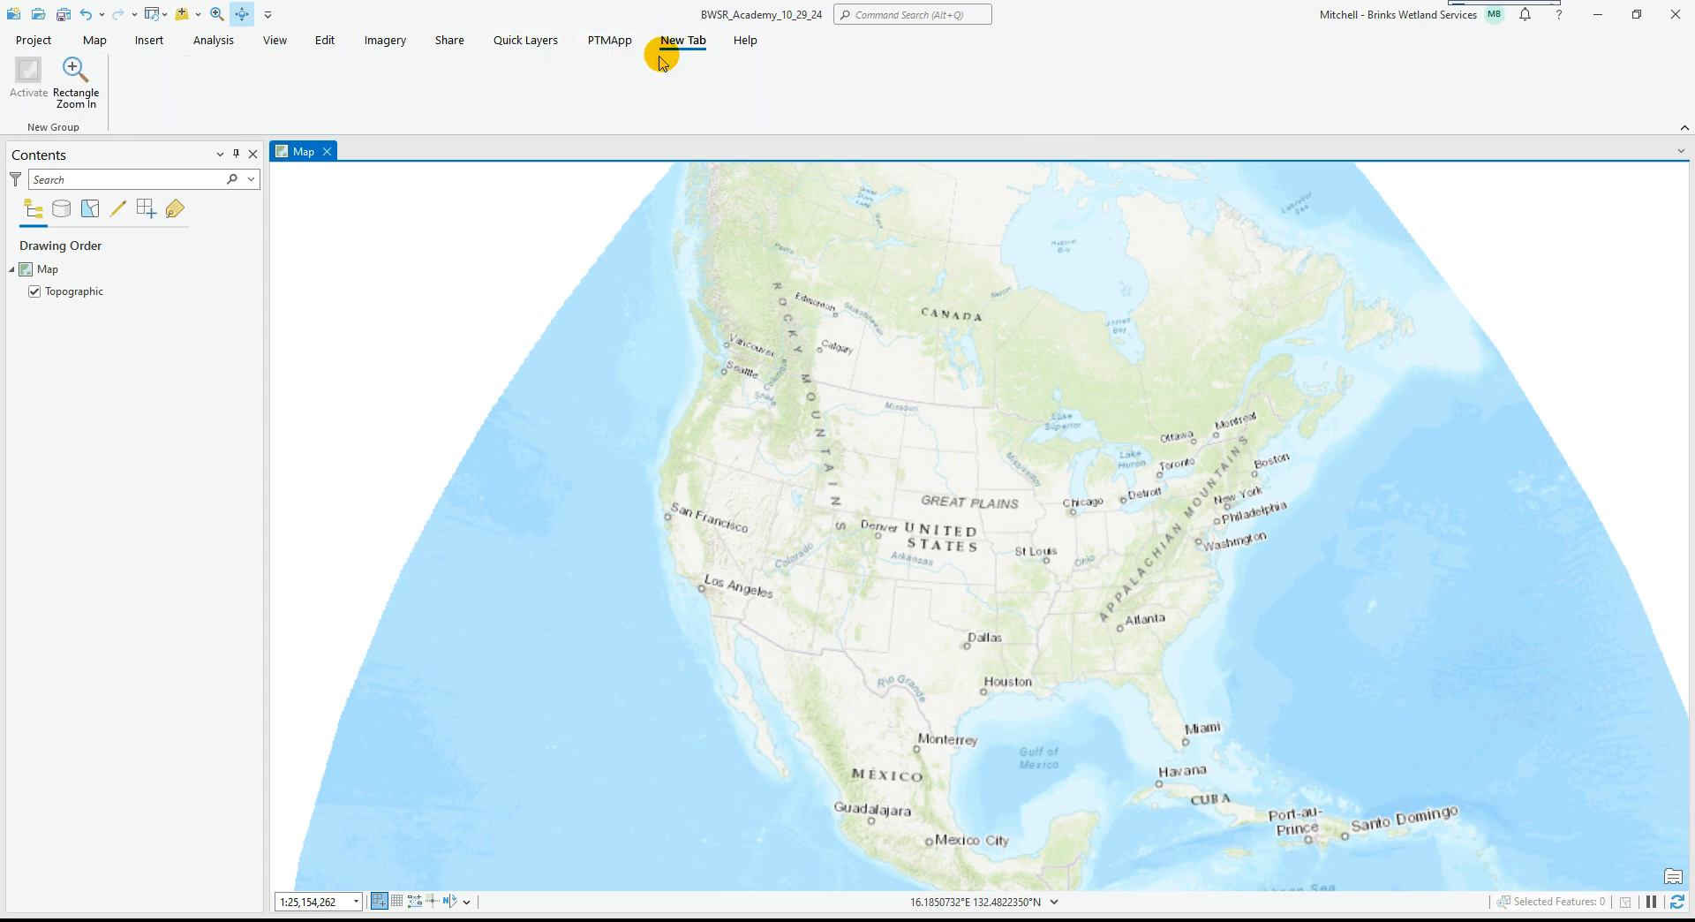
pyautogui.click(111, 42)
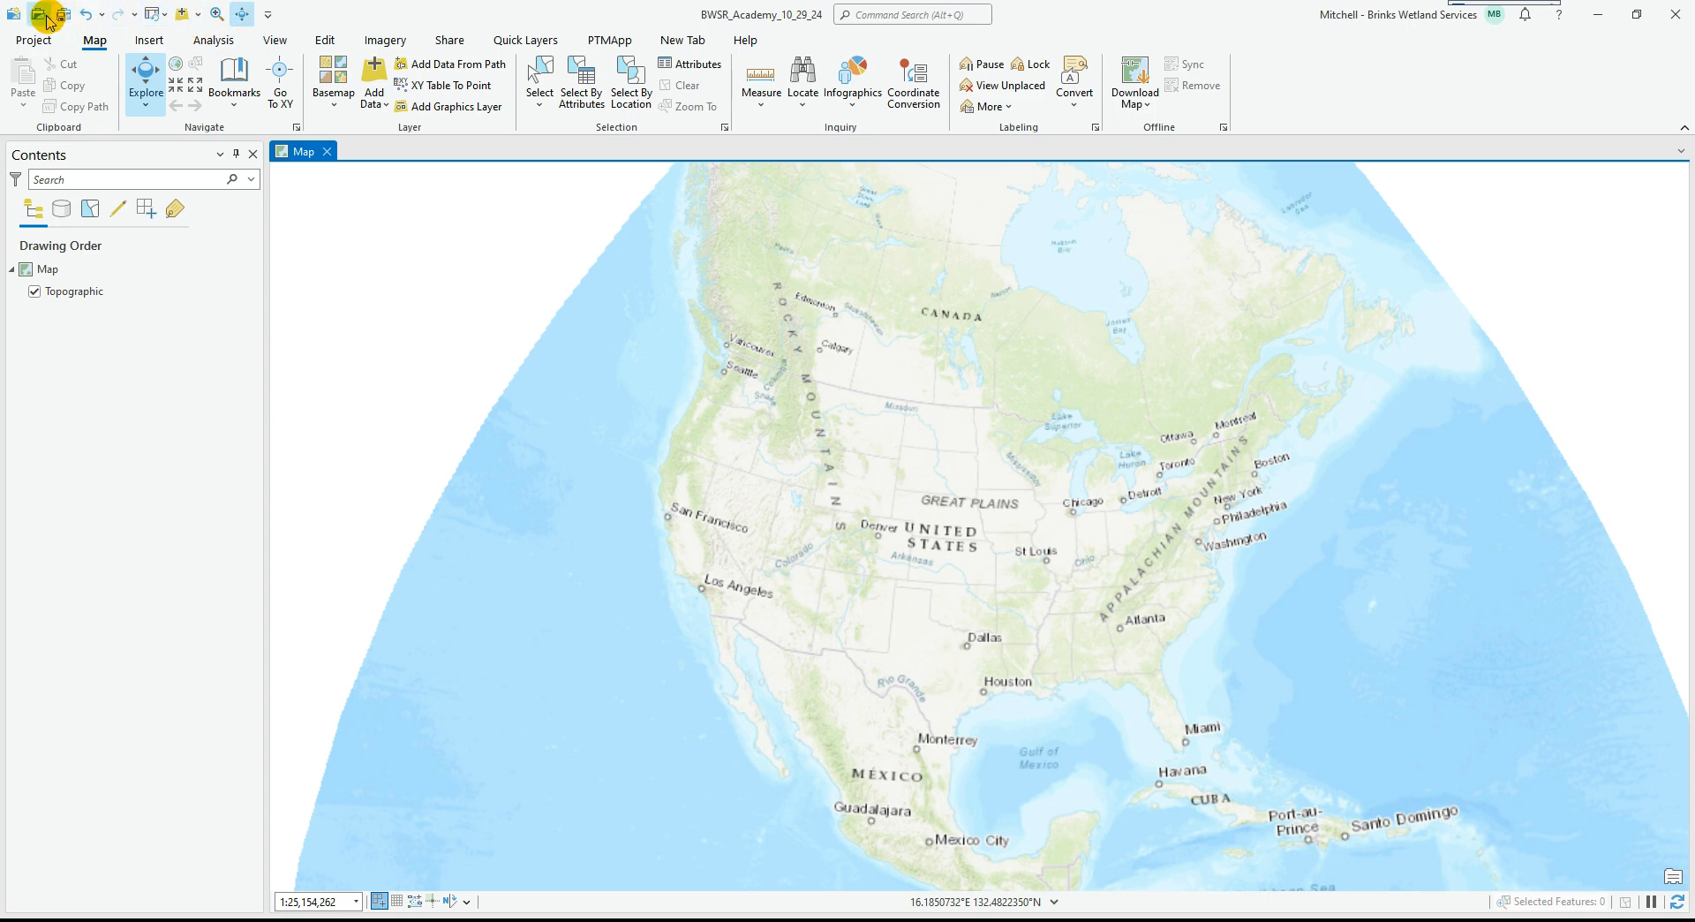
# Switch to ArcMap, dismiss its Getting Started window, examine the list of available toolbars, and return to ArcGIS Pro.
pyautogui.click(399, 920)
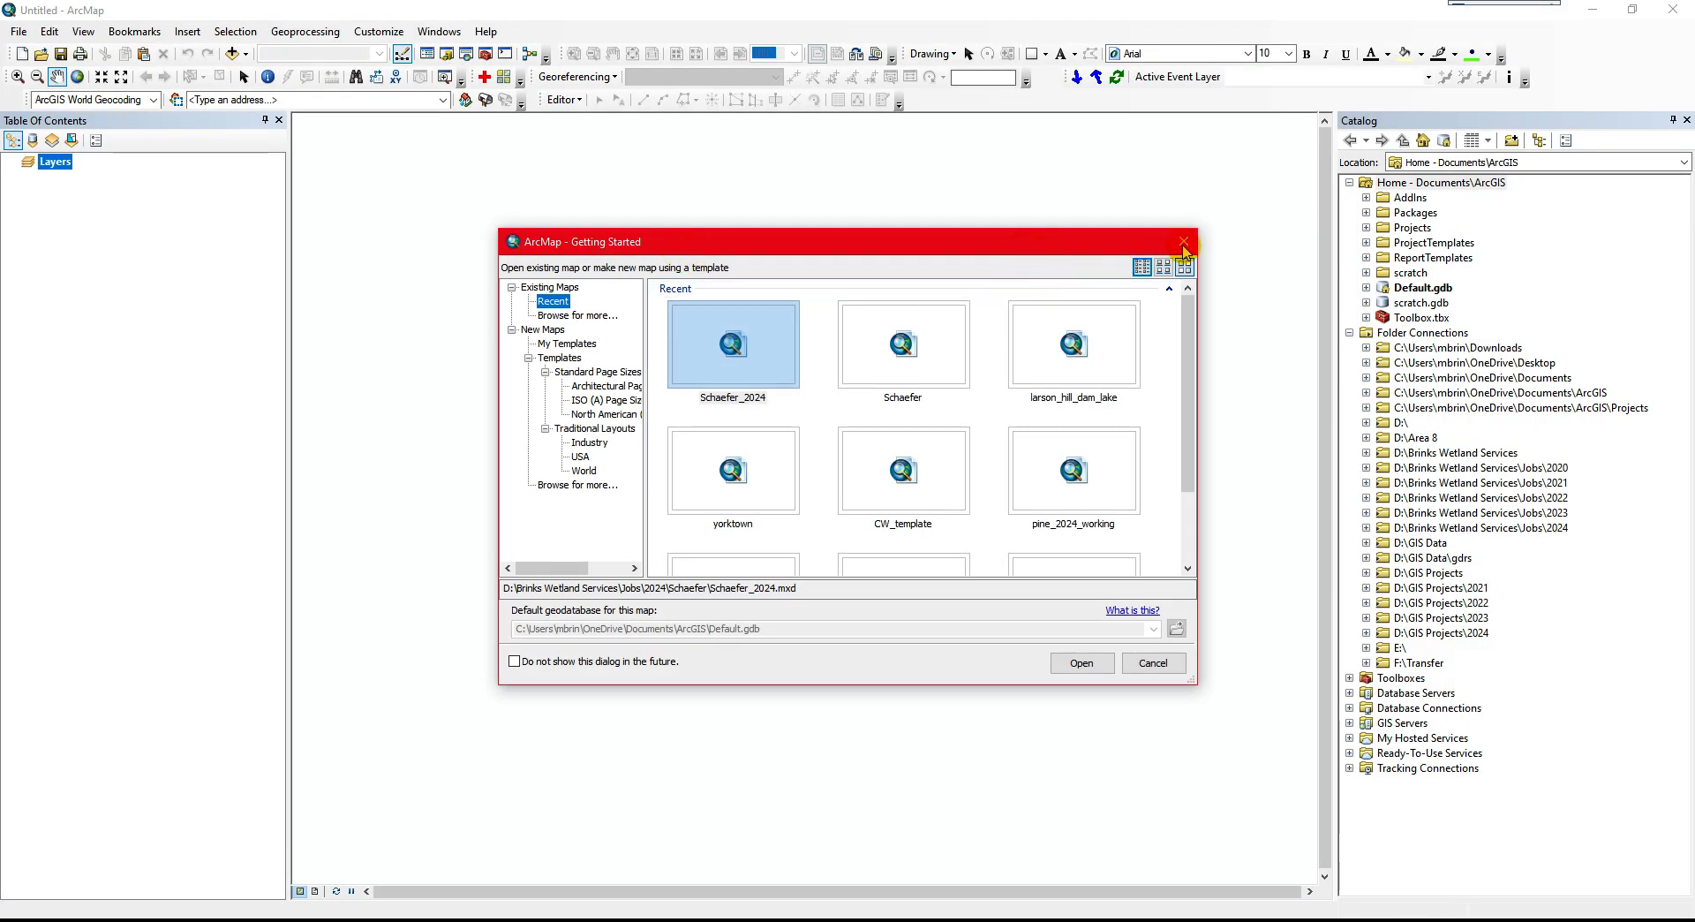
pyautogui.click(1184, 242)
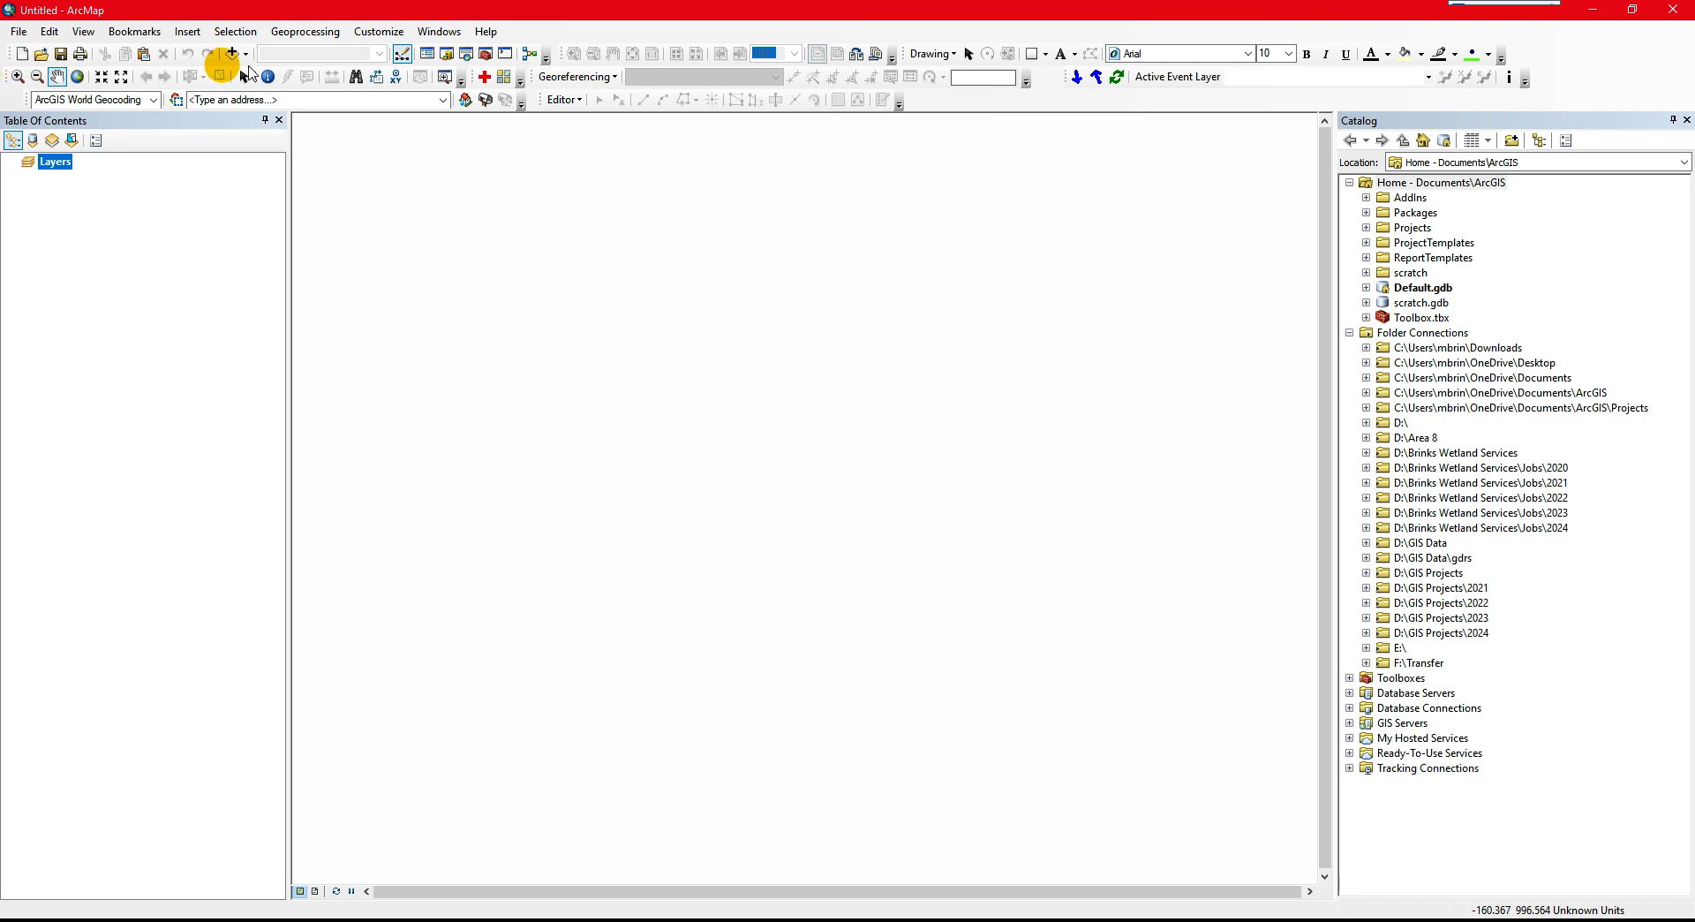
pyautogui.doubleClick(1586, 58)
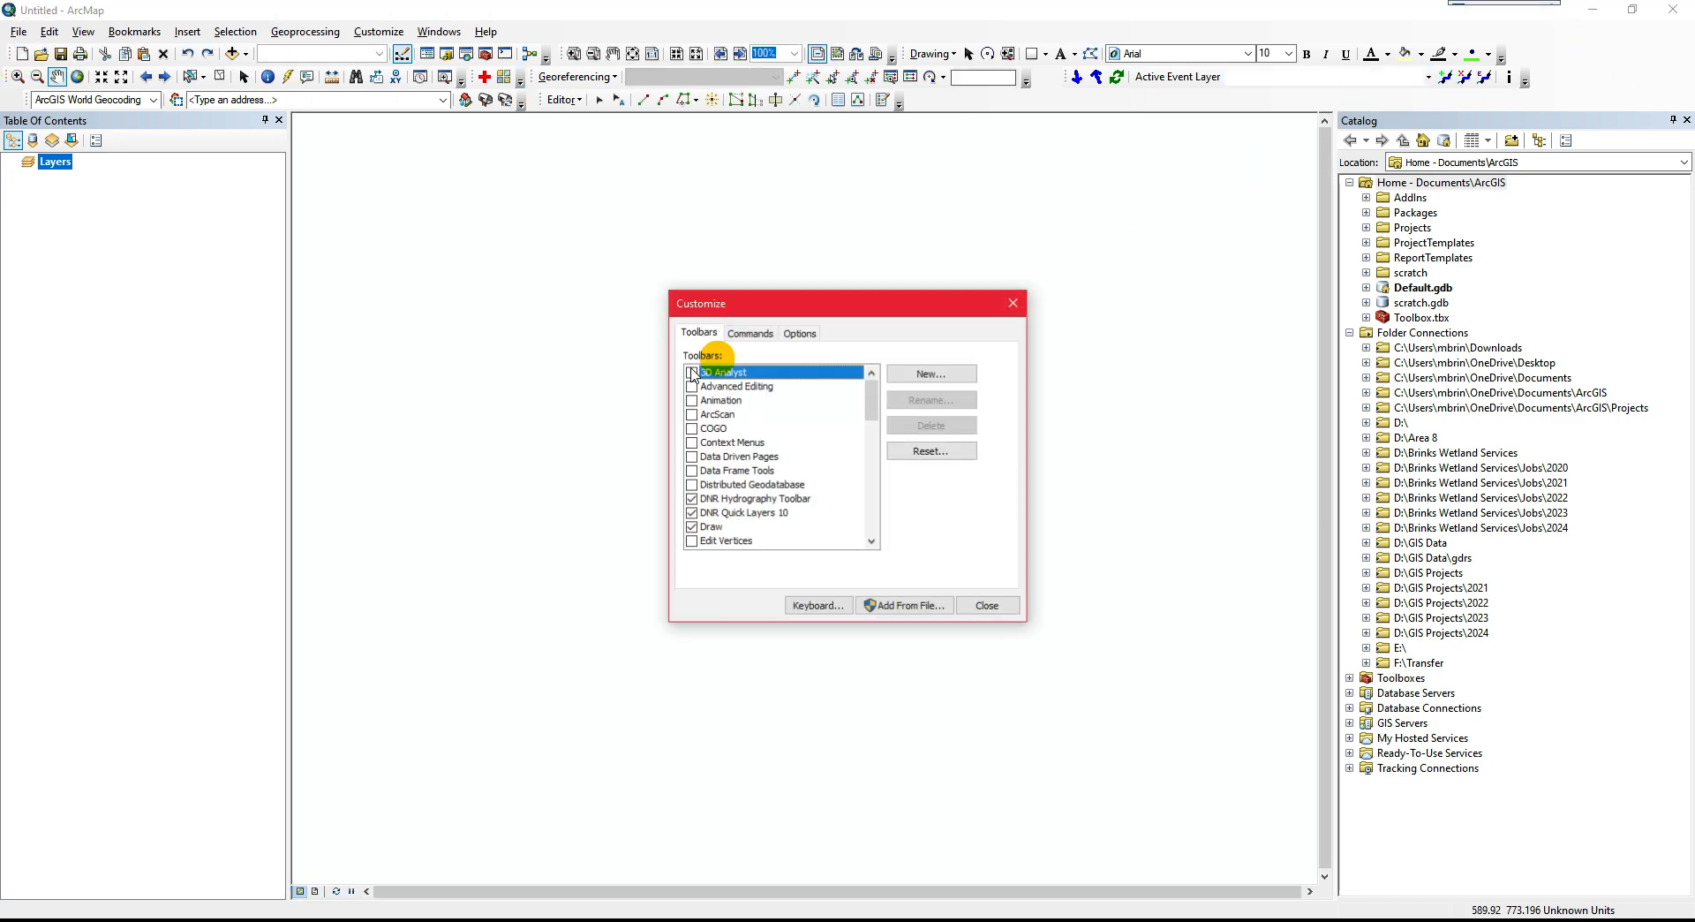
pyautogui.scroll(-6, 757, 442)
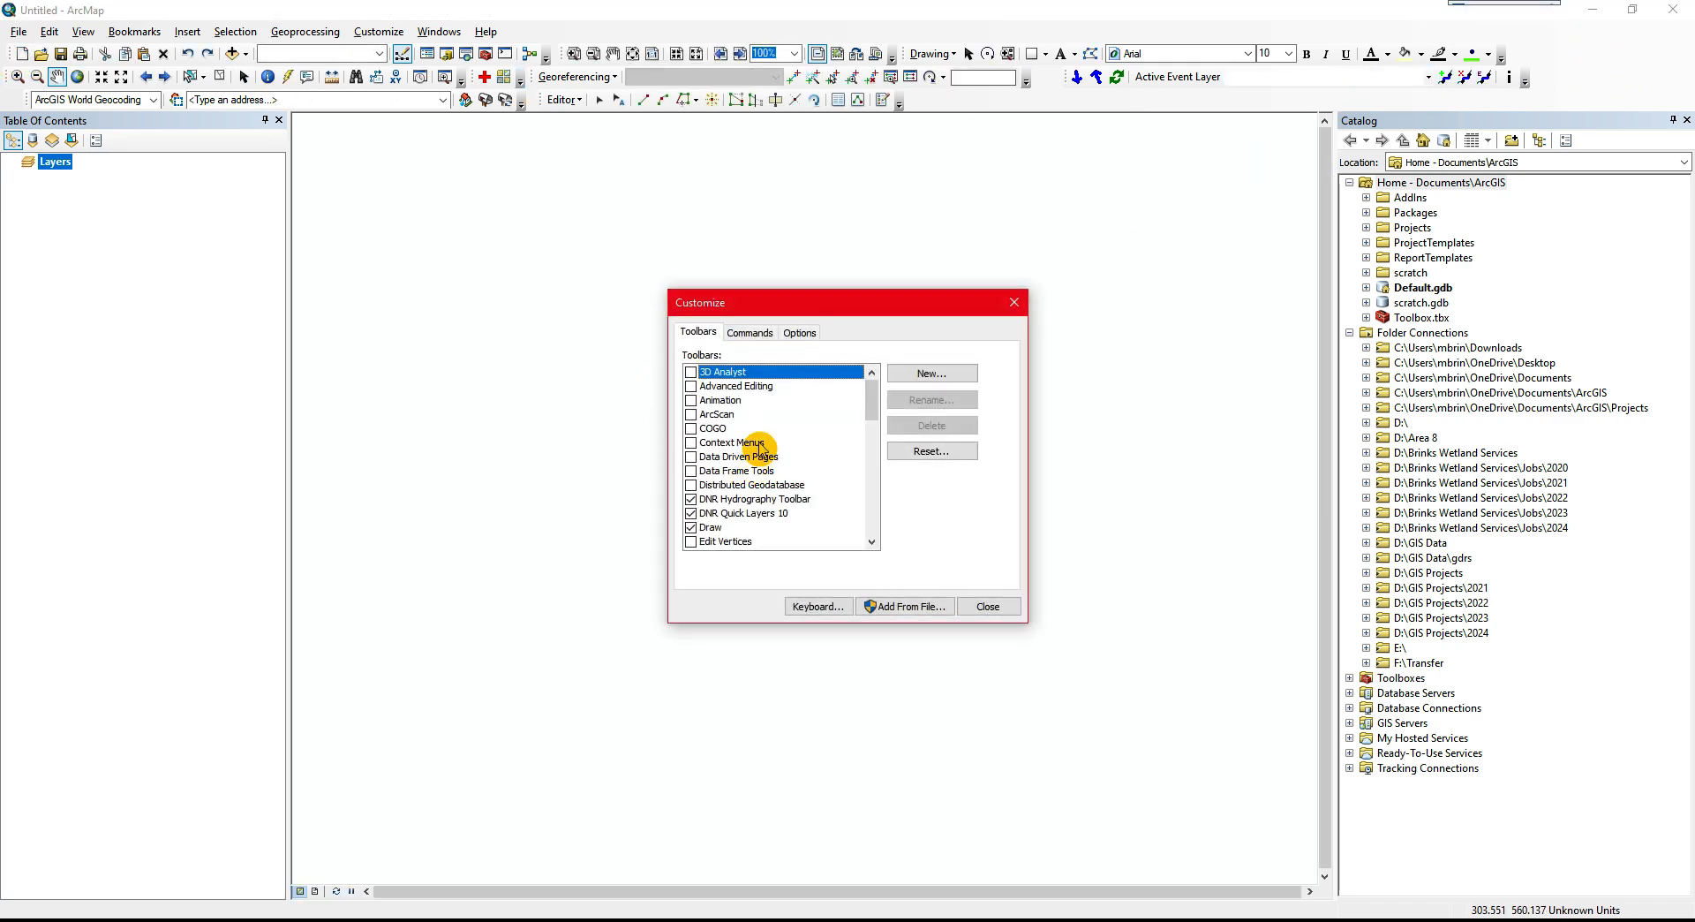
pyautogui.click(1014, 303)
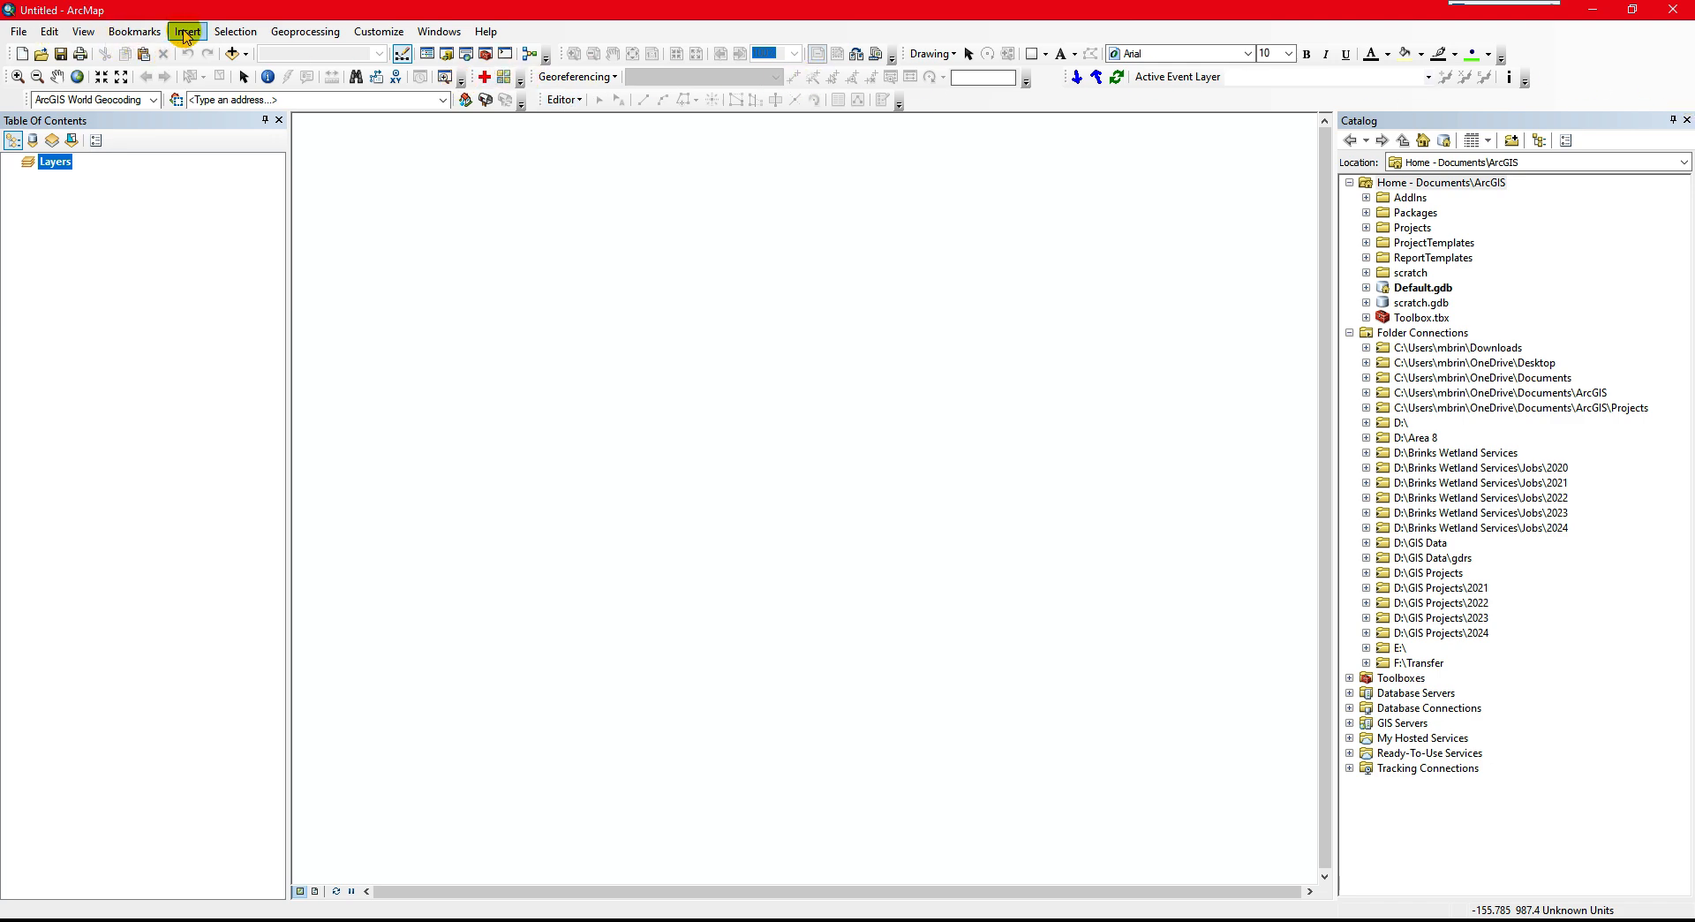
pyautogui.click(1595, 11)
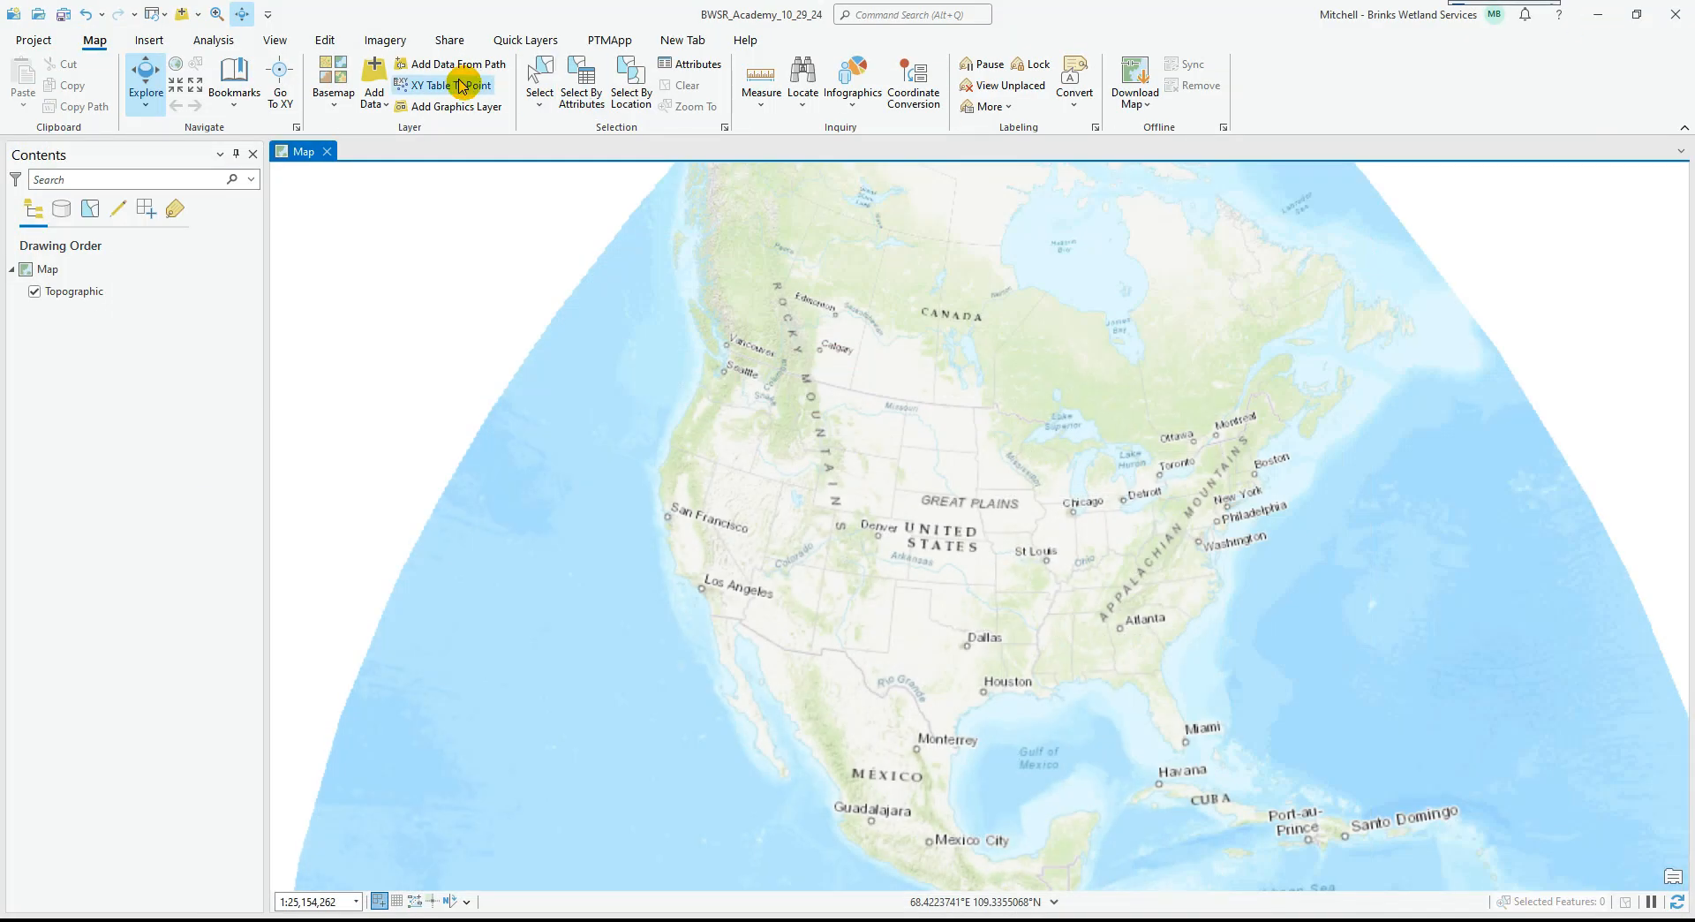
# Check the Quick Access Toolbar's command list and reset the panes for mapping.
pyautogui.click(267, 13)
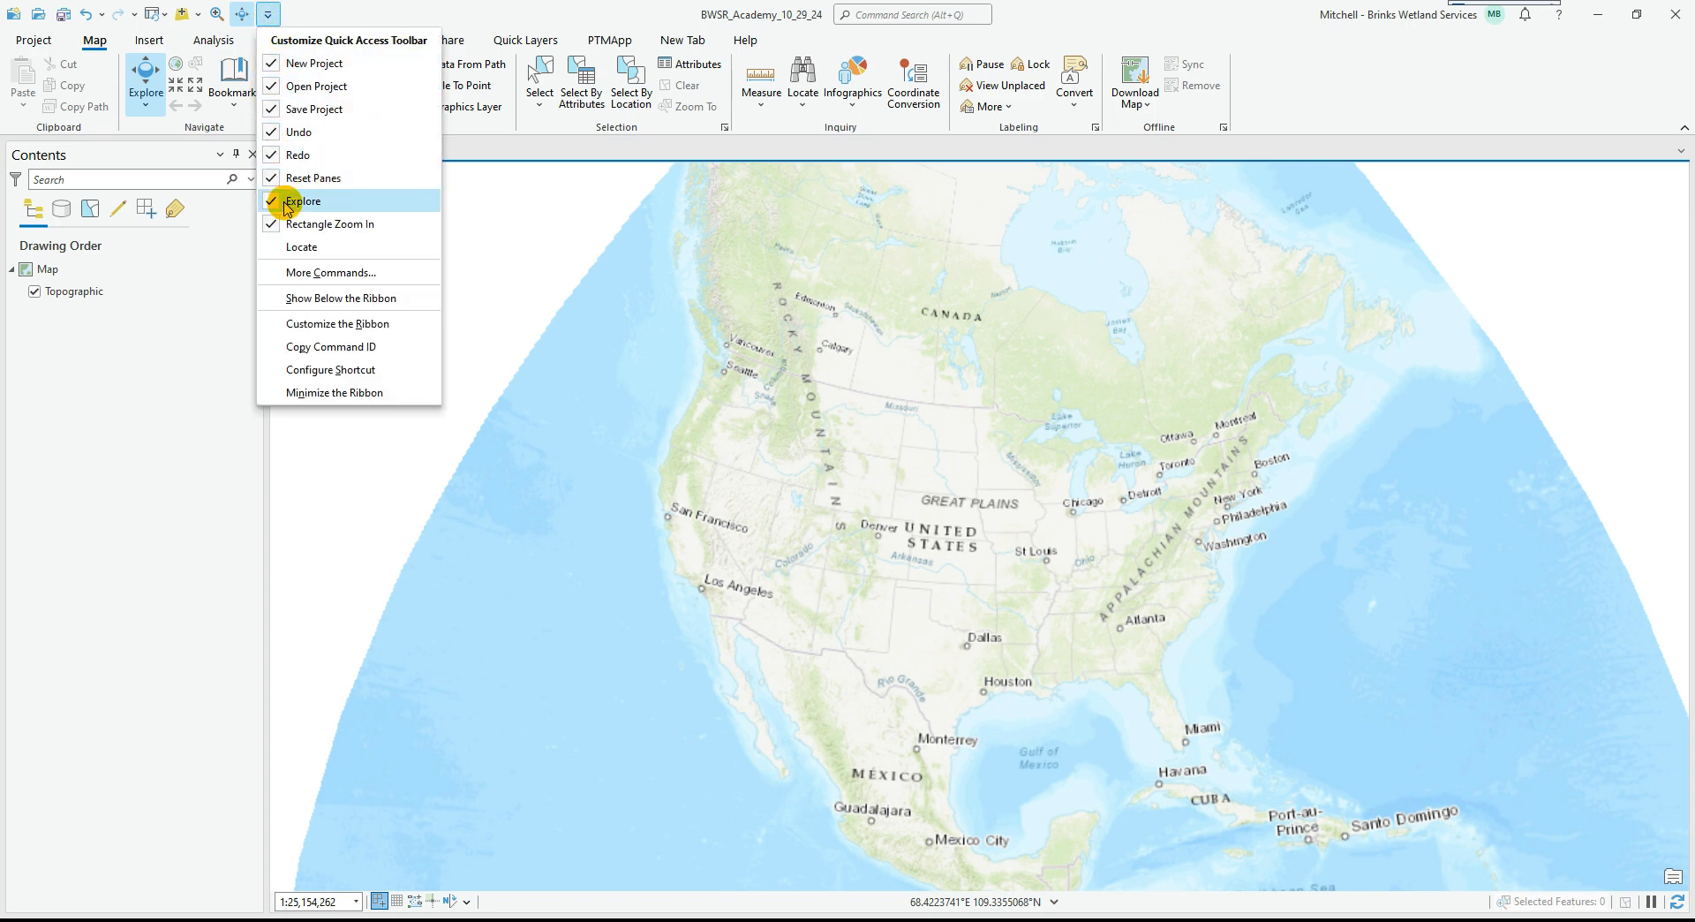
pyautogui.click(415, 12)
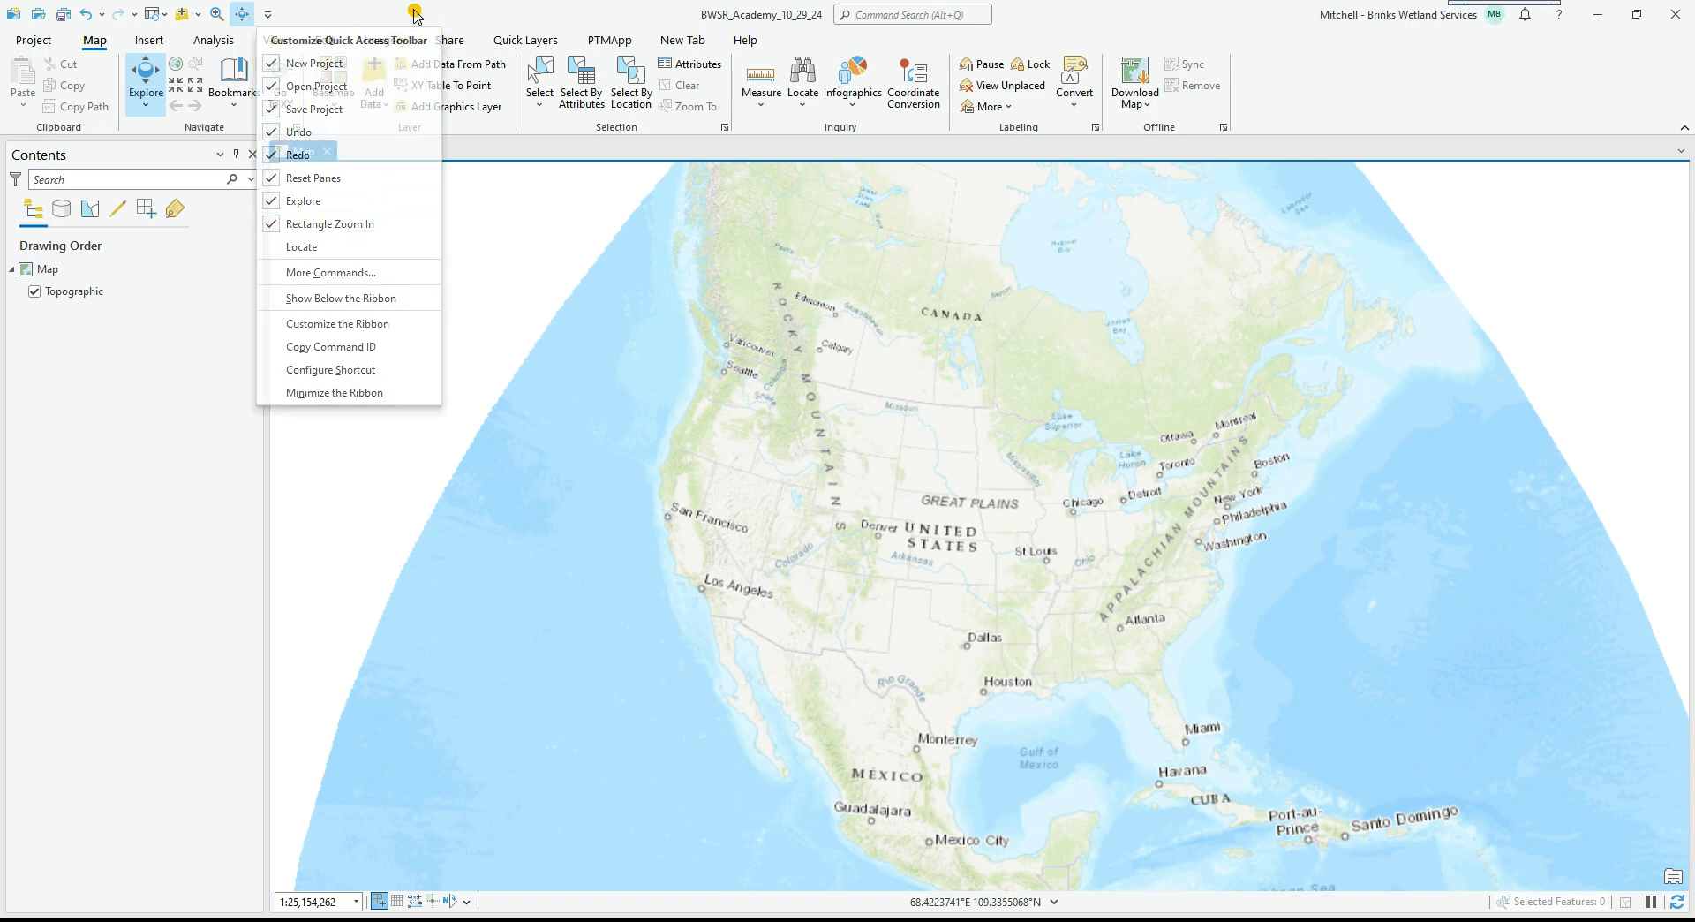
pyautogui.click(163, 15)
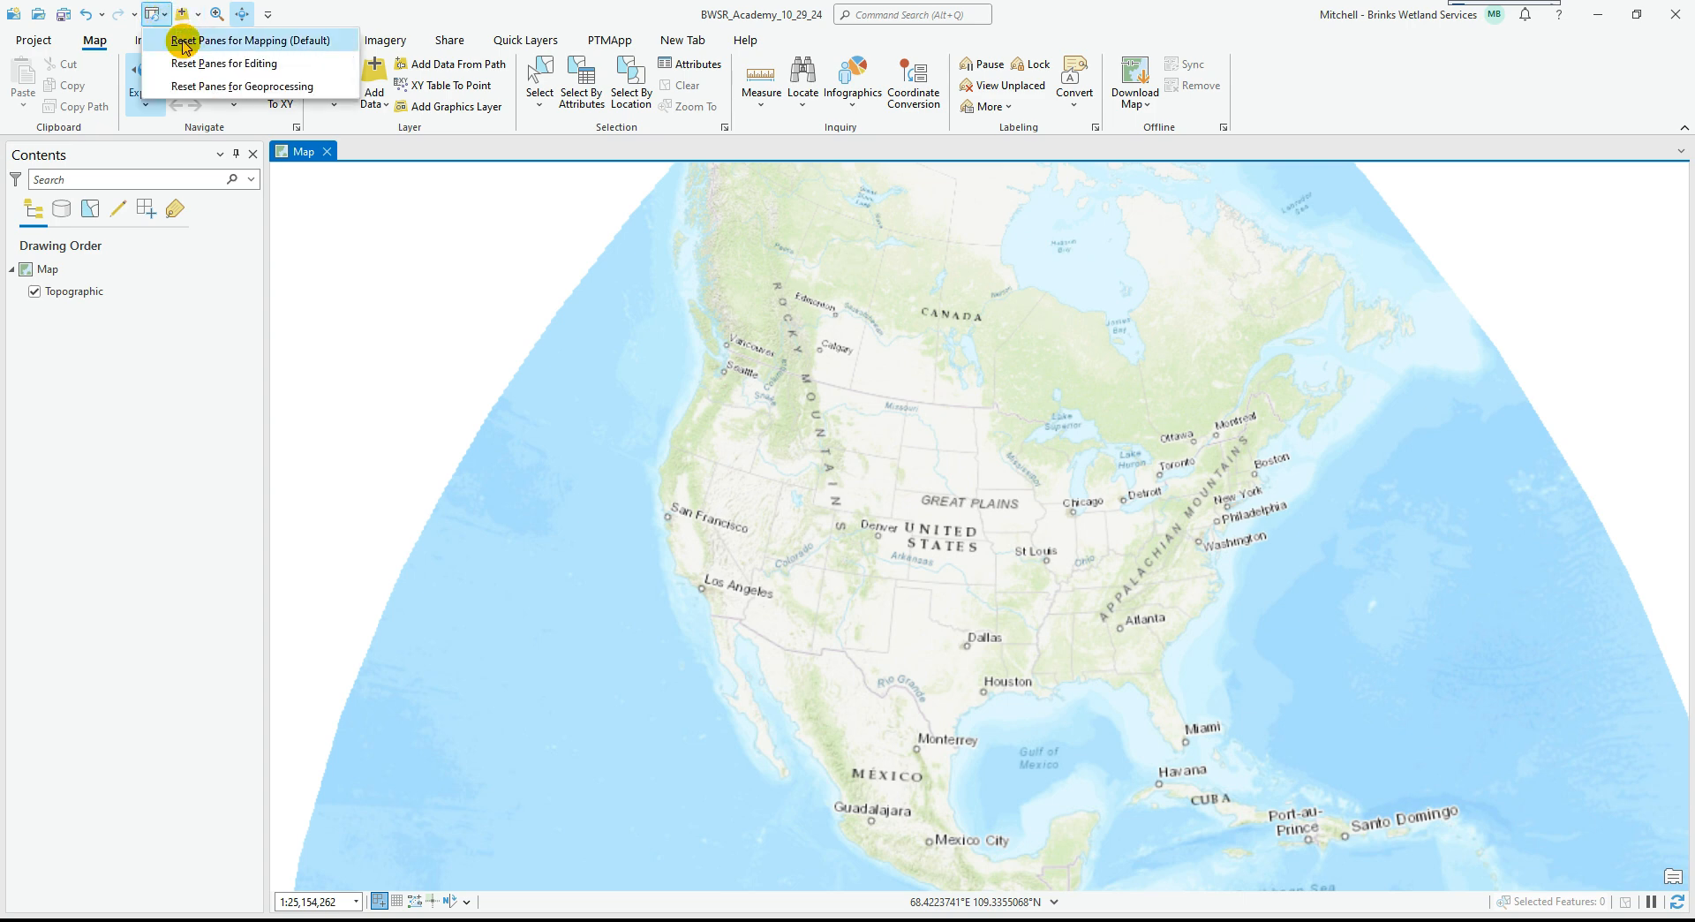
pyautogui.click(177, 35)
pyautogui.click(147, 40)
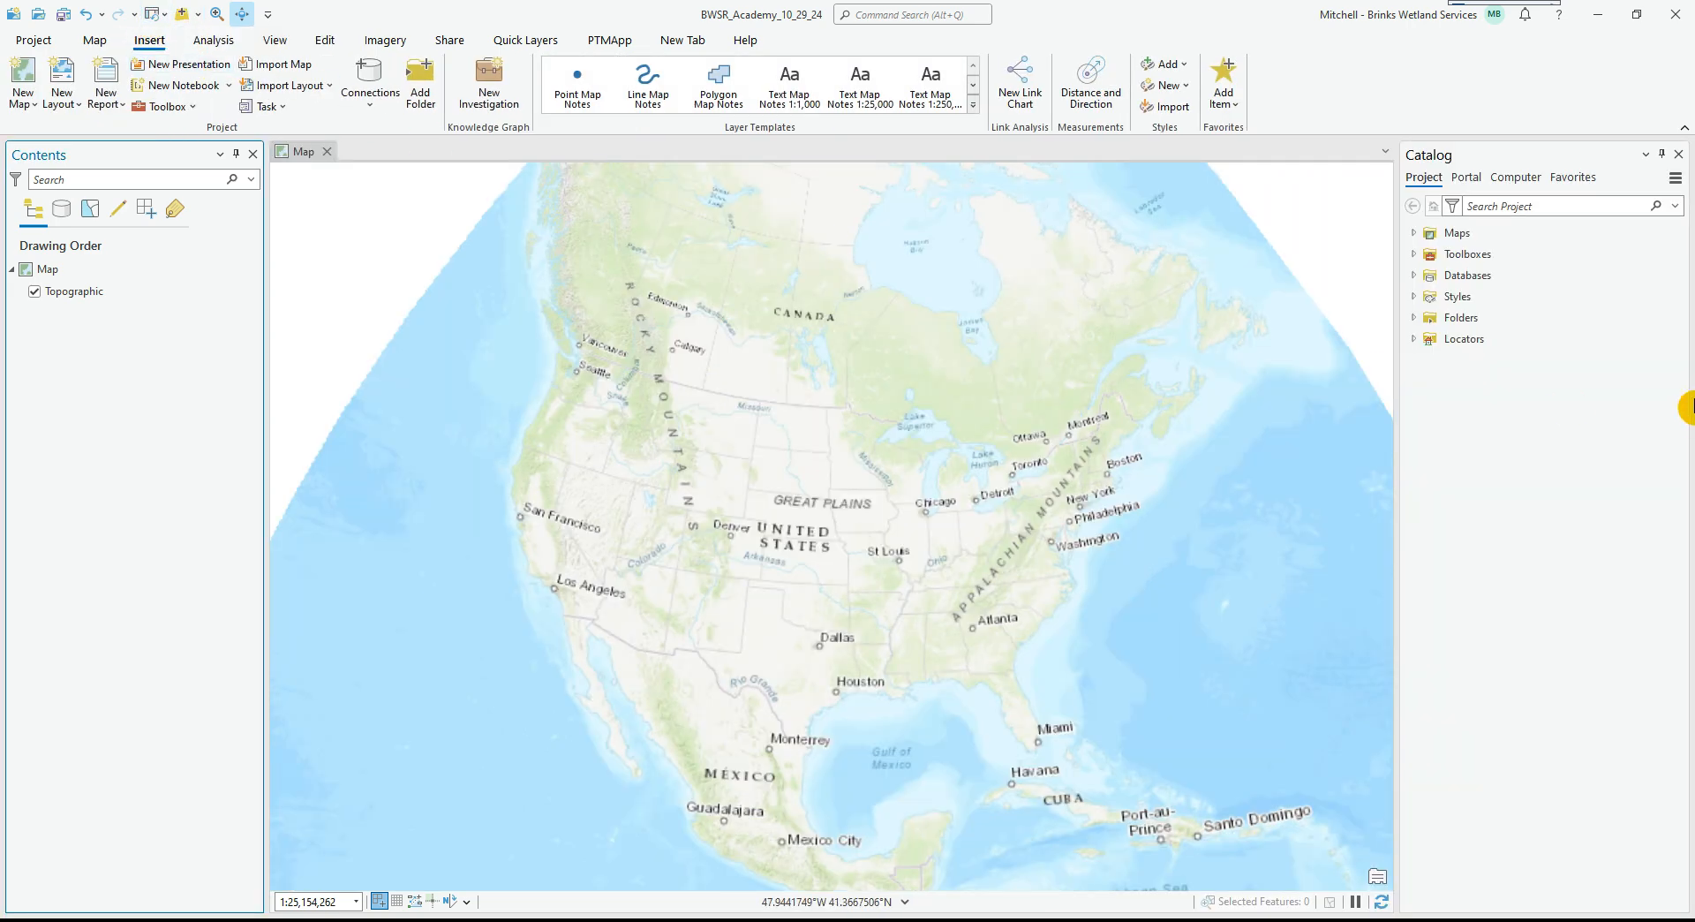
# Close the Catalog and Contents panes.
pyautogui.click(1679, 155)
pyautogui.click(253, 154)
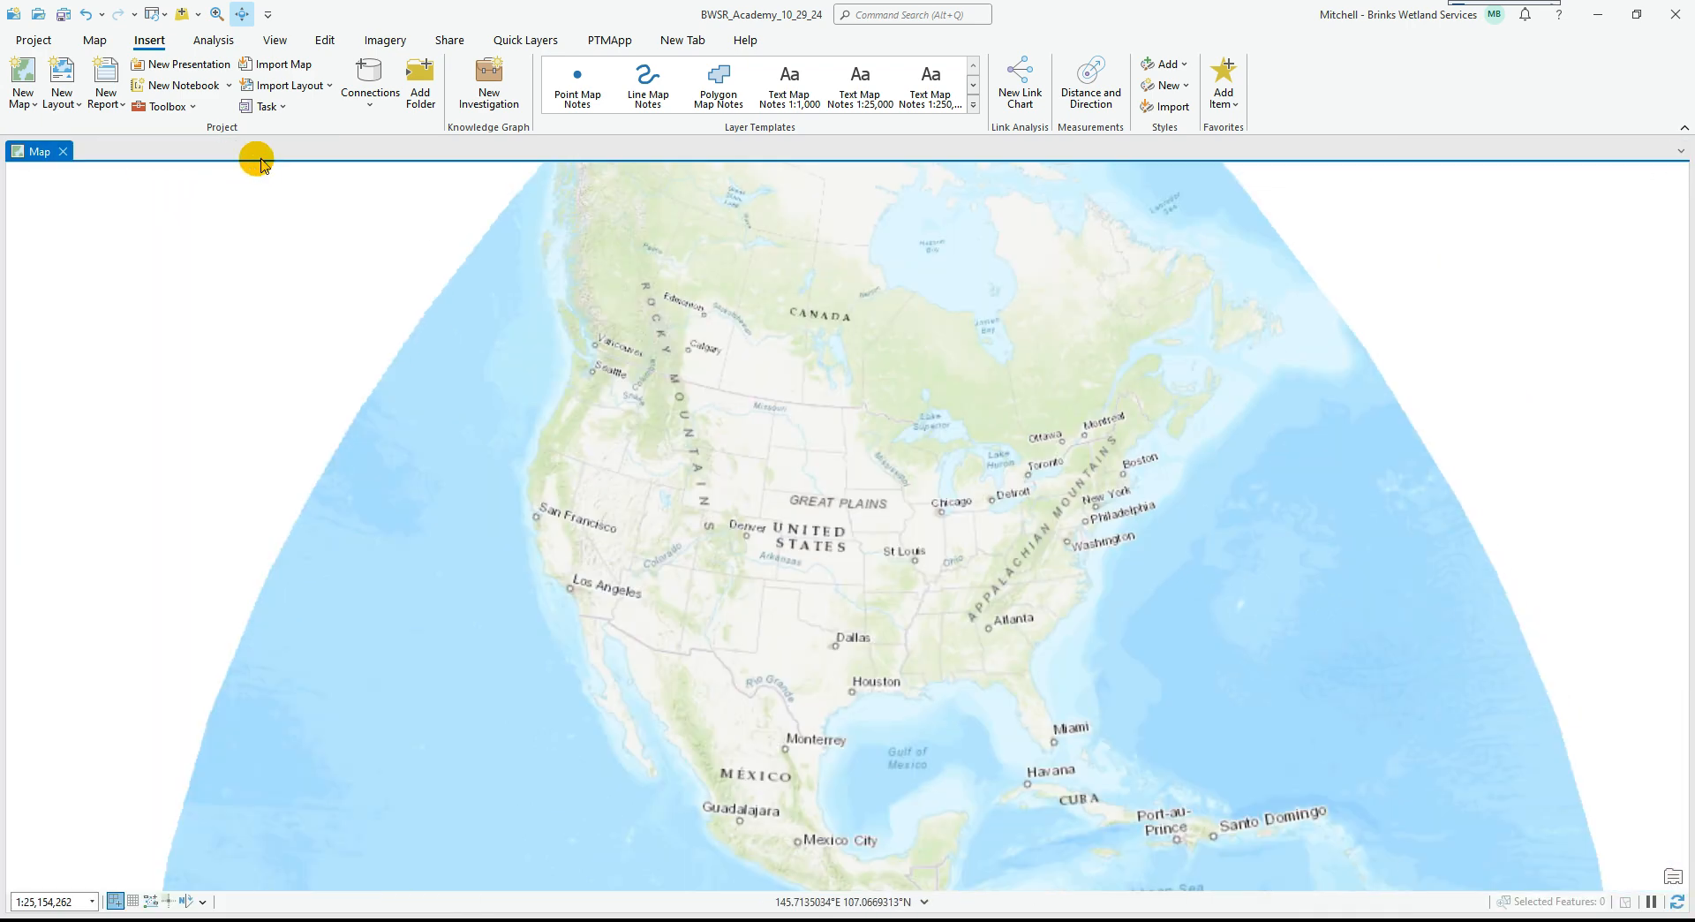
# Restore the Contents and Catalog panes by resetting the pane layout to the mapping default.
pyautogui.click(104, 42)
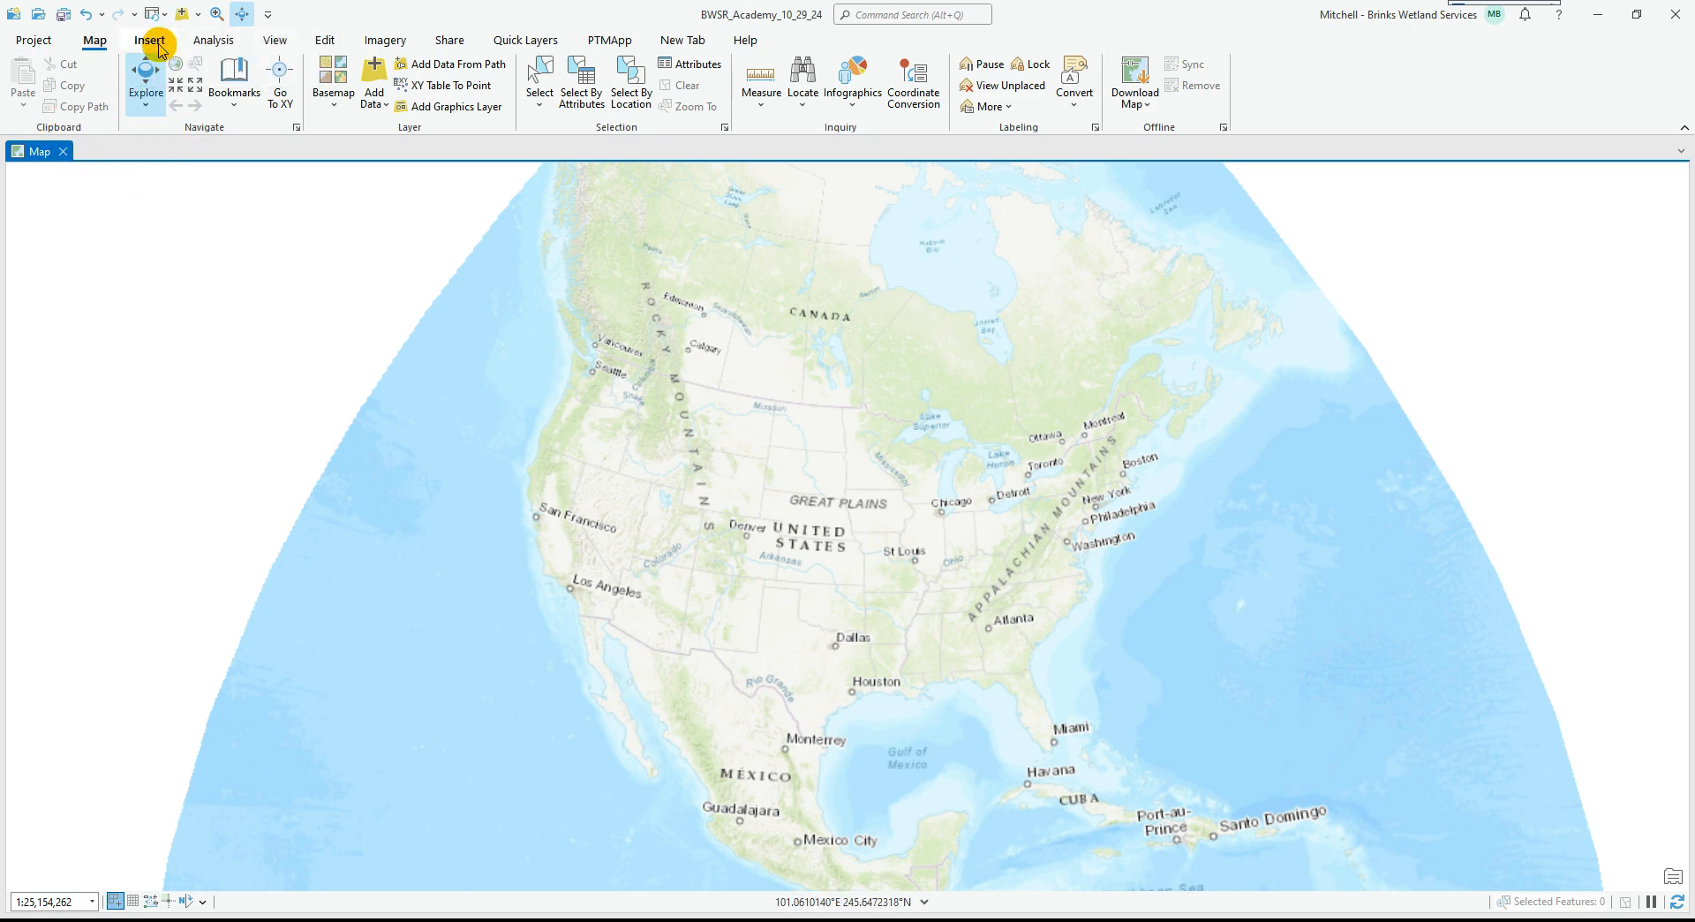
pyautogui.click(267, 41)
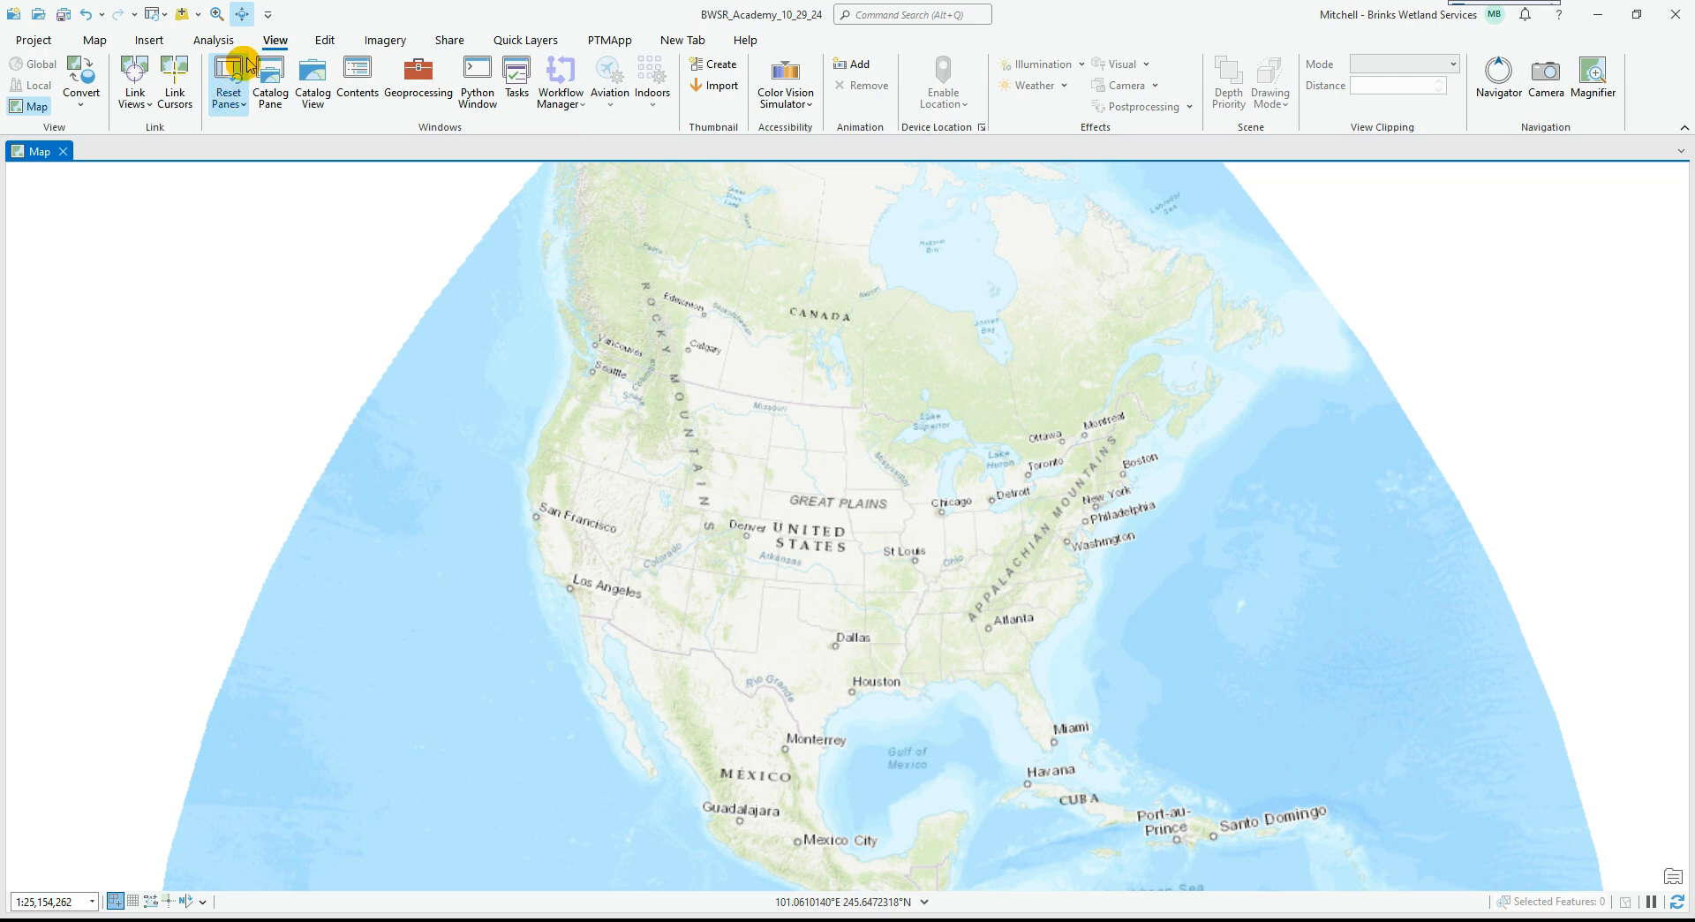
pyautogui.click(228, 84)
pyautogui.click(276, 130)
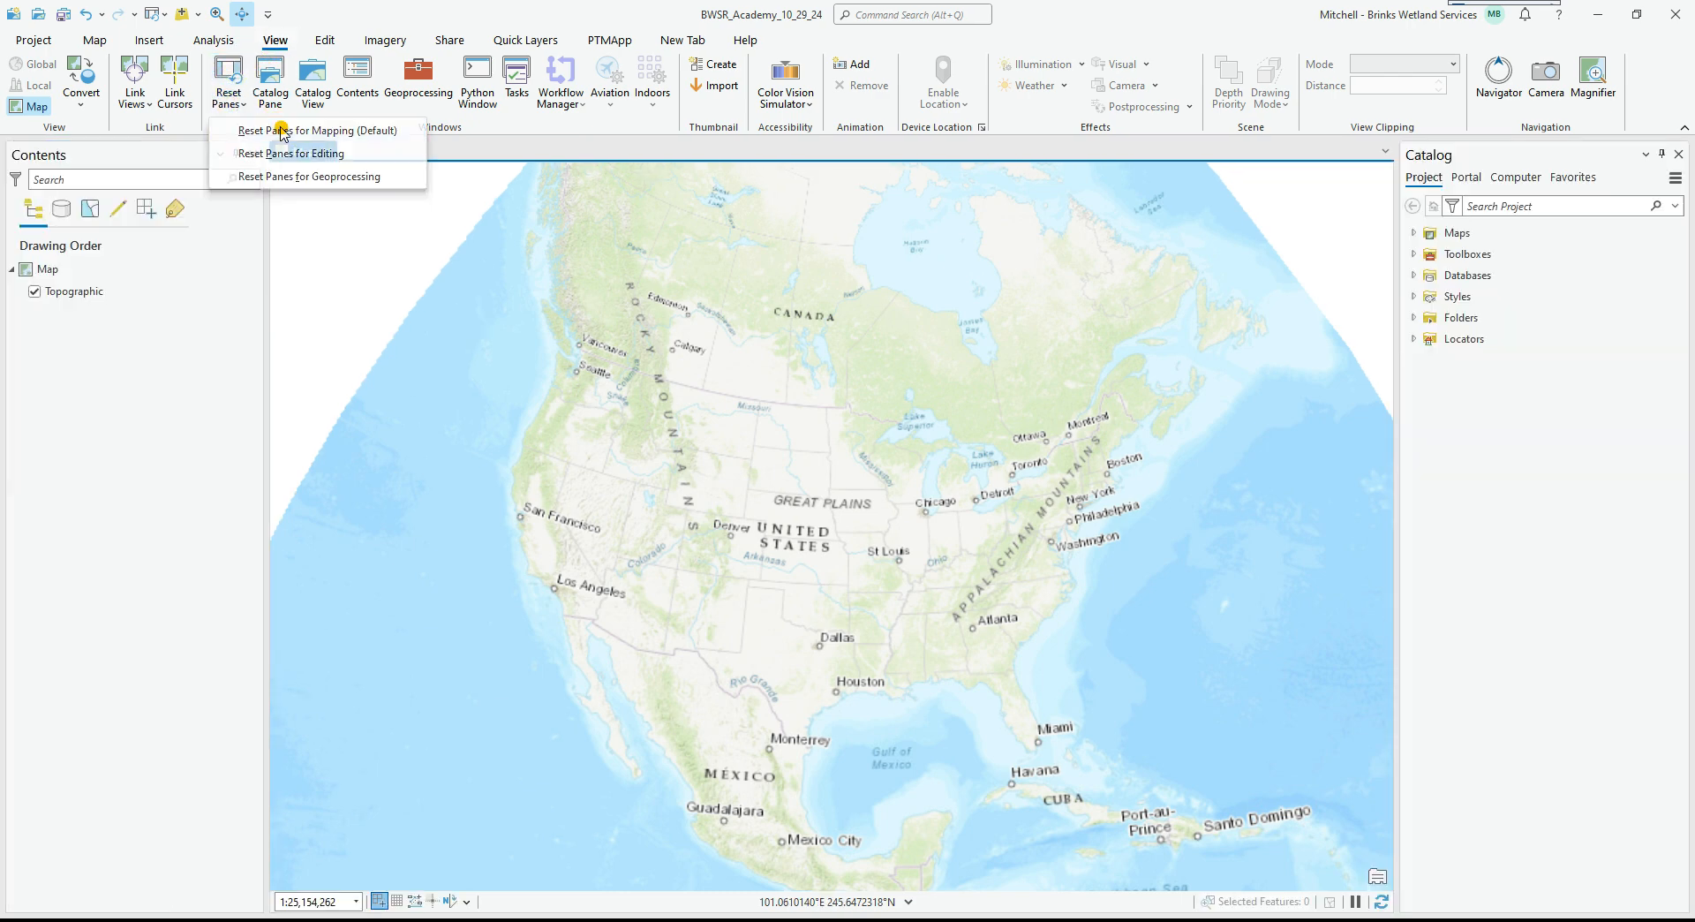
pyautogui.click(161, 19)
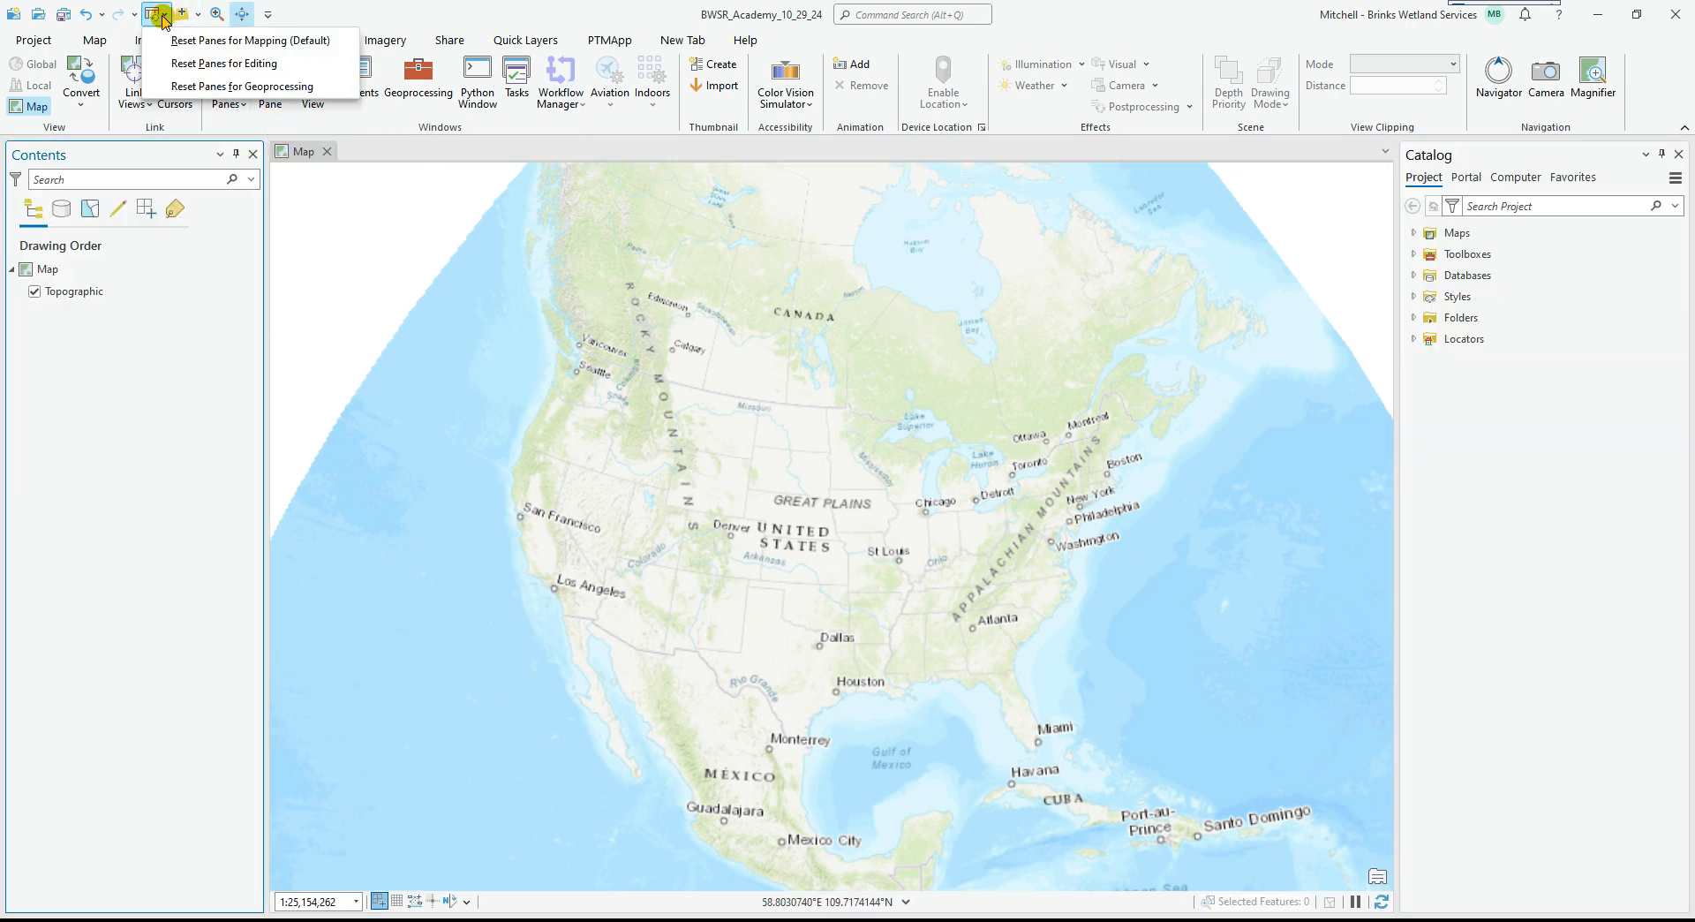
pyautogui.click(177, 40)
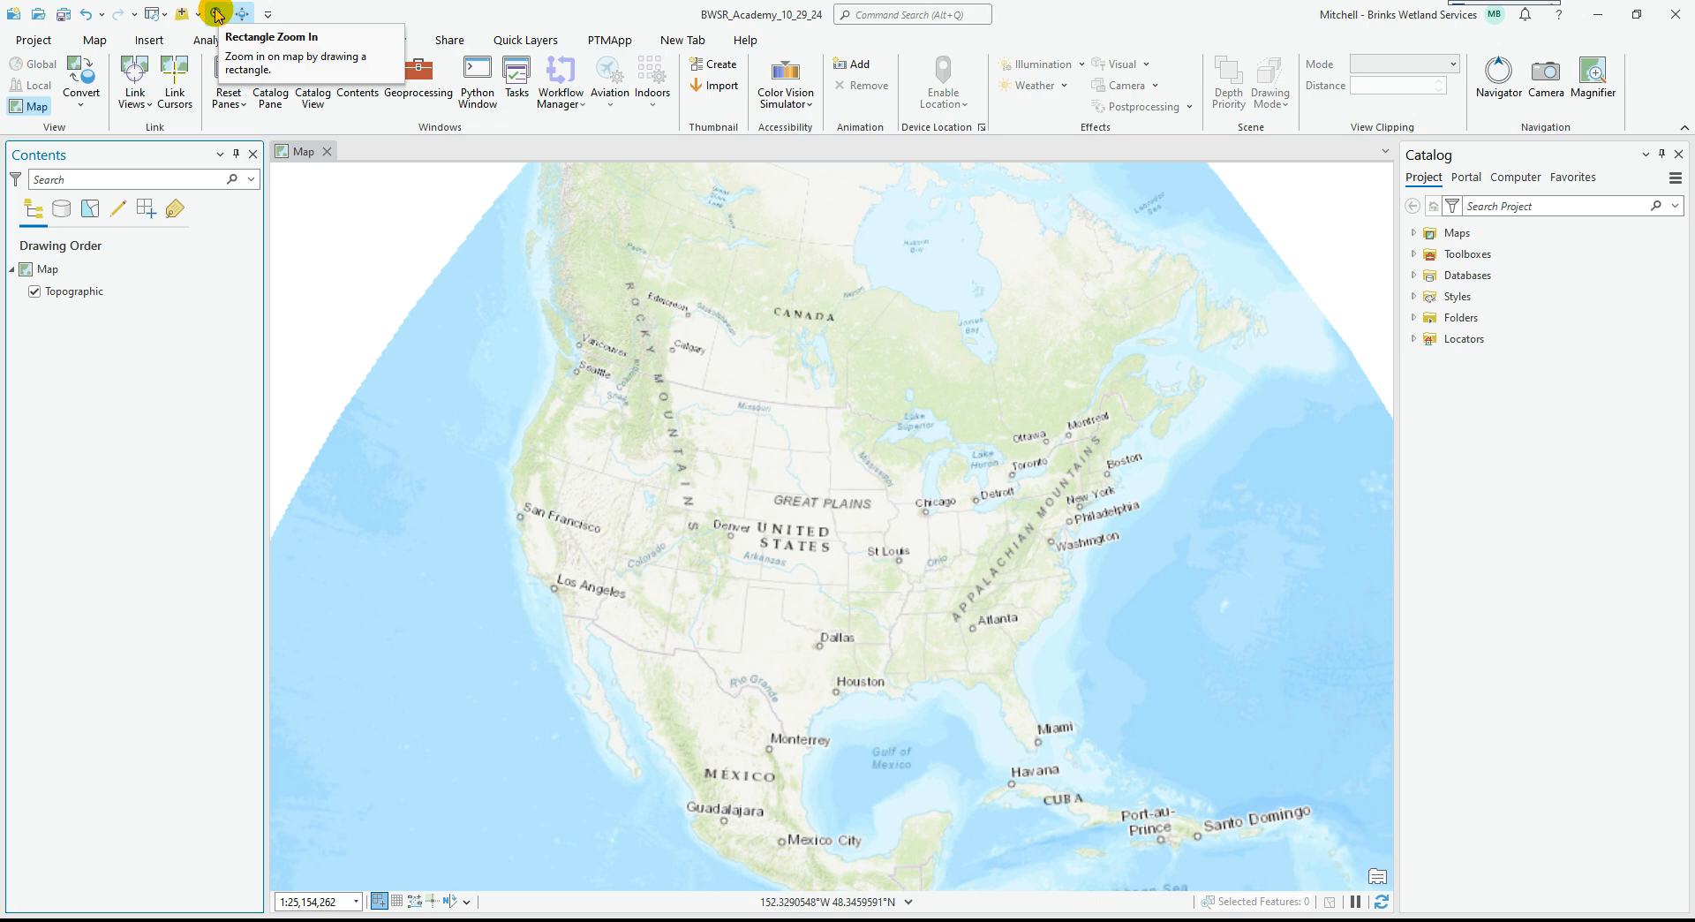
# In the Quick Access Toolbar customization options, remove Add Data and add the popular command Add Data (To map or scene) back.
pyautogui.click(267, 15)
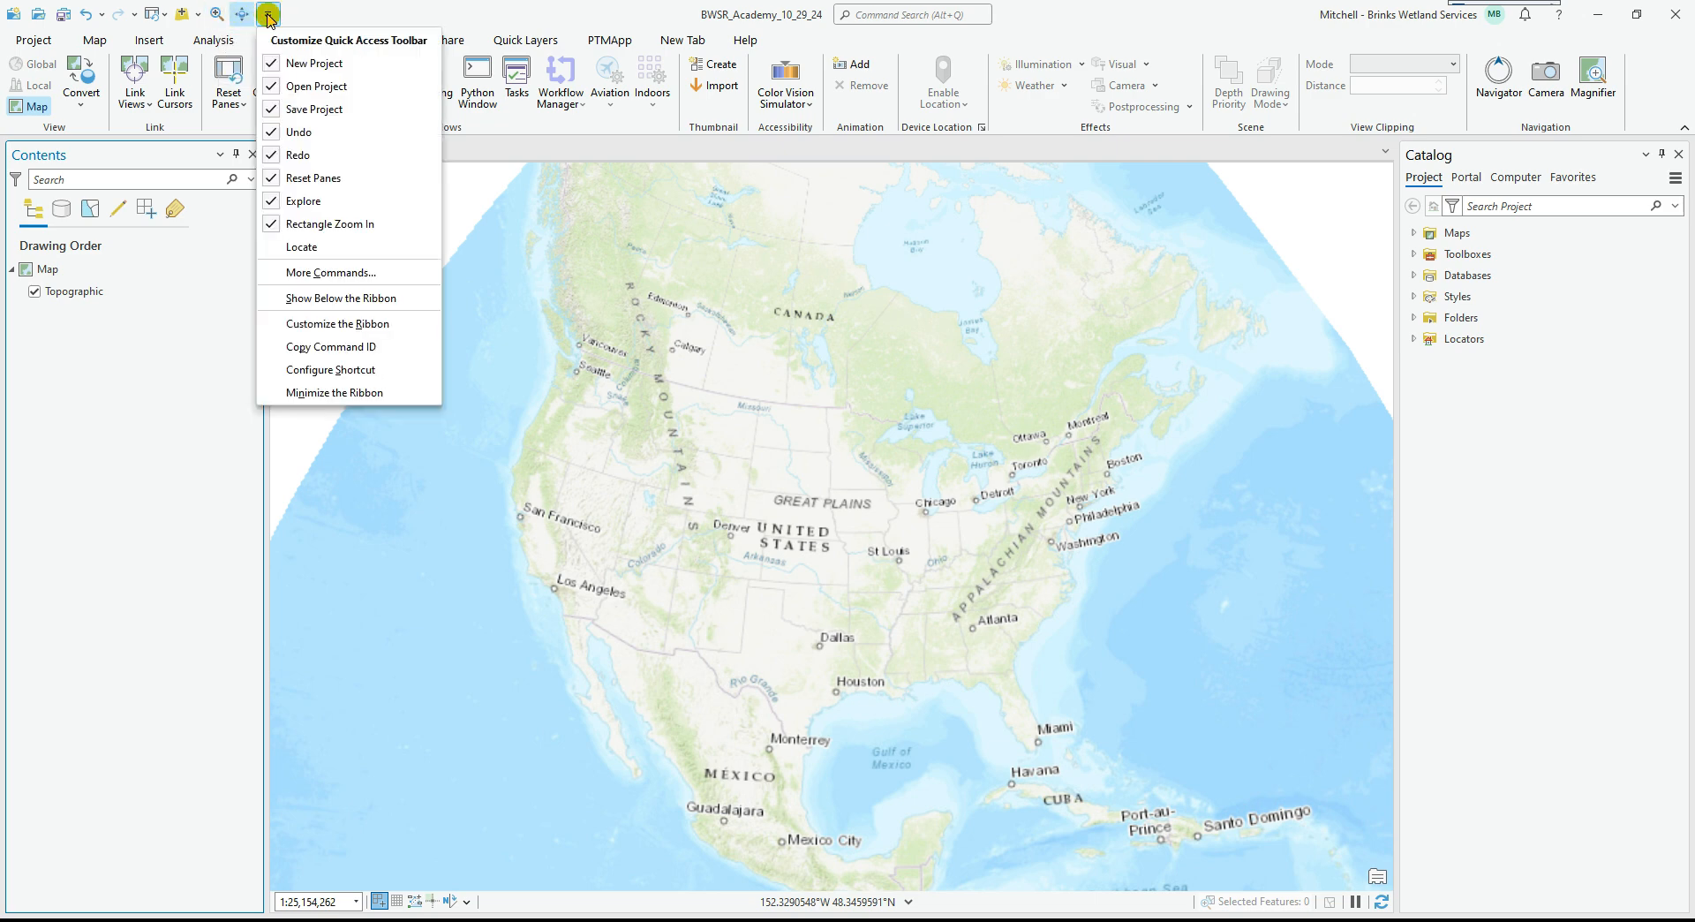
pyautogui.click(343, 325)
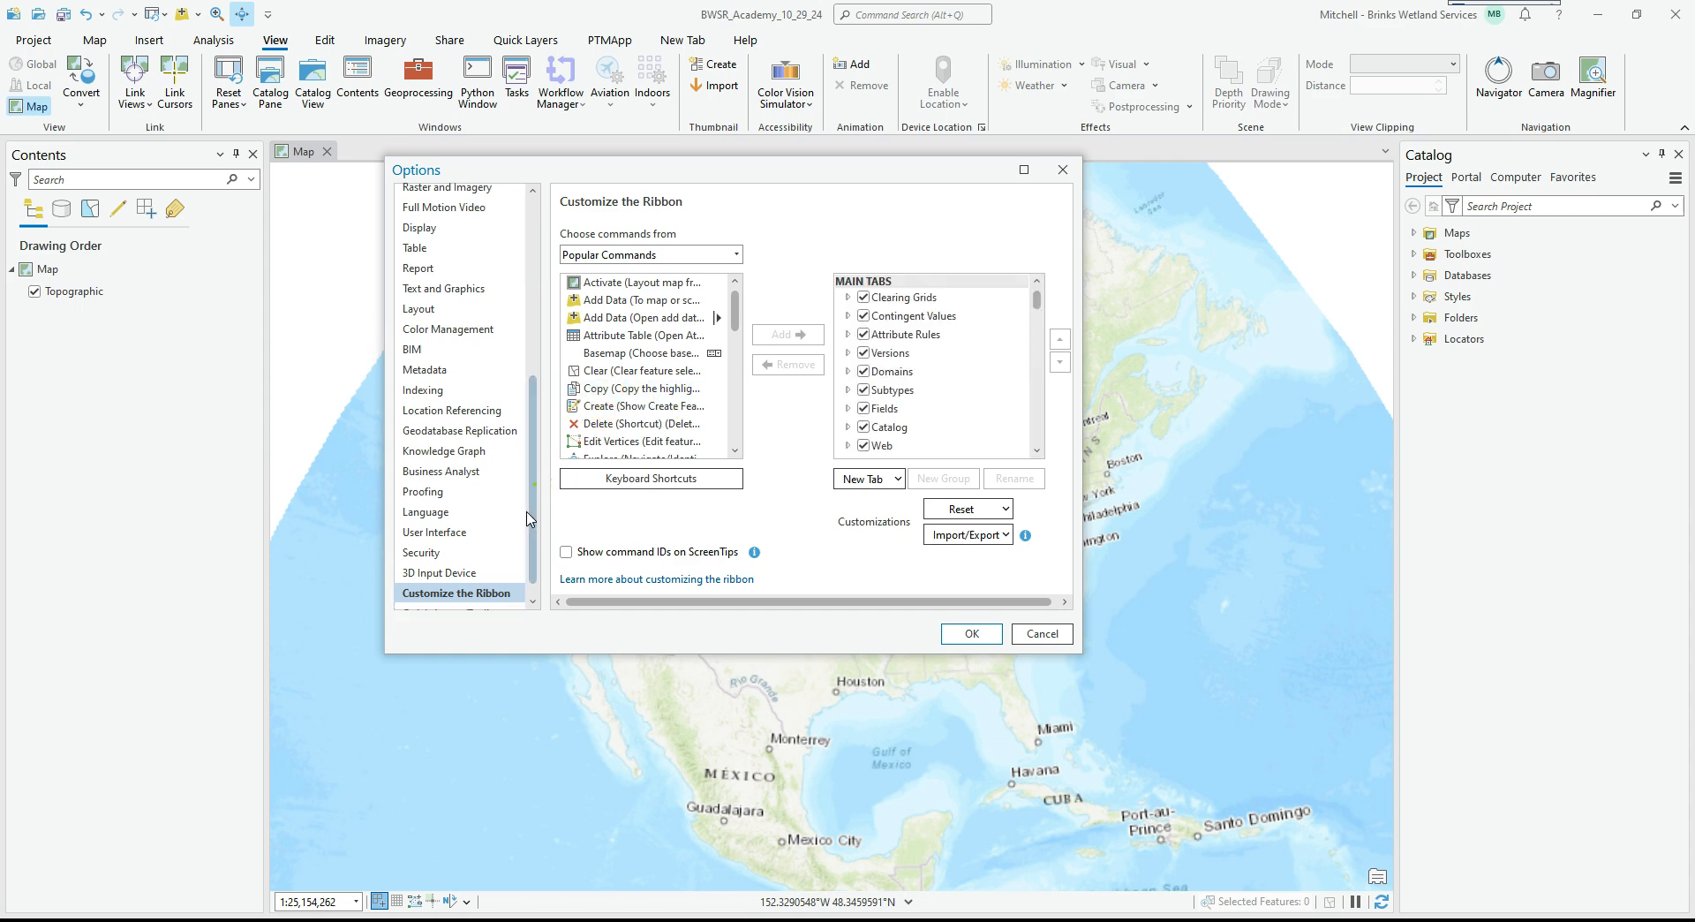
pyautogui.scroll(-1, 458, 583)
pyautogui.click(467, 597)
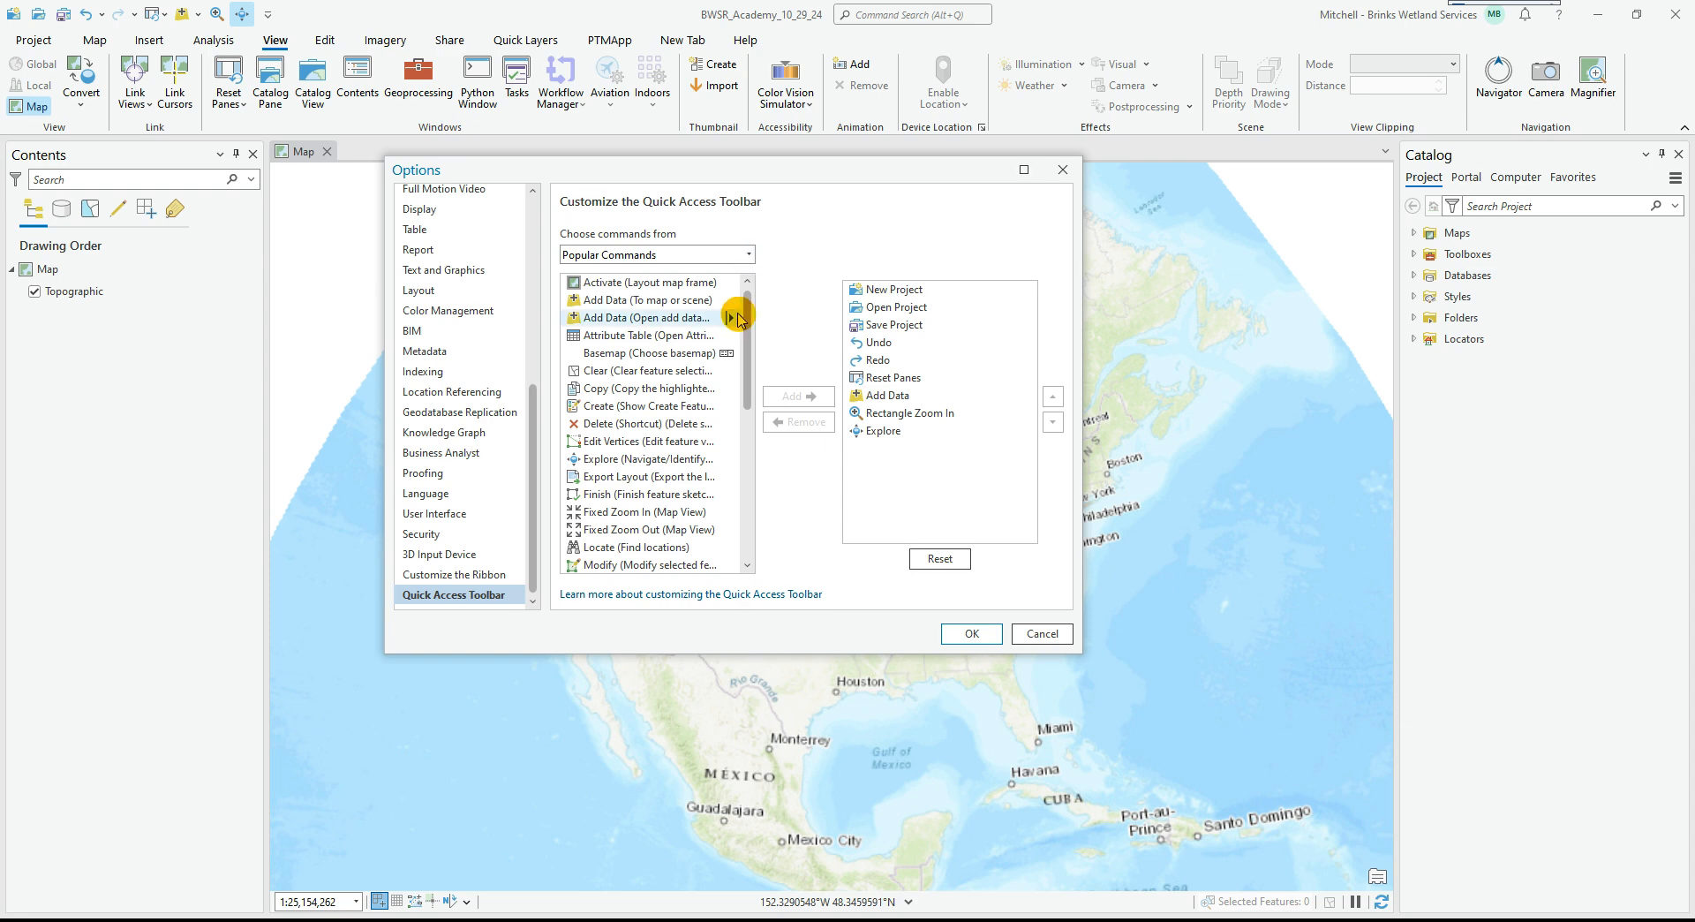
pyautogui.moveTo(750, 321); pyautogui.dragTo(749, 385)
pyautogui.moveTo(748, 323); pyautogui.dragTo(748, 281)
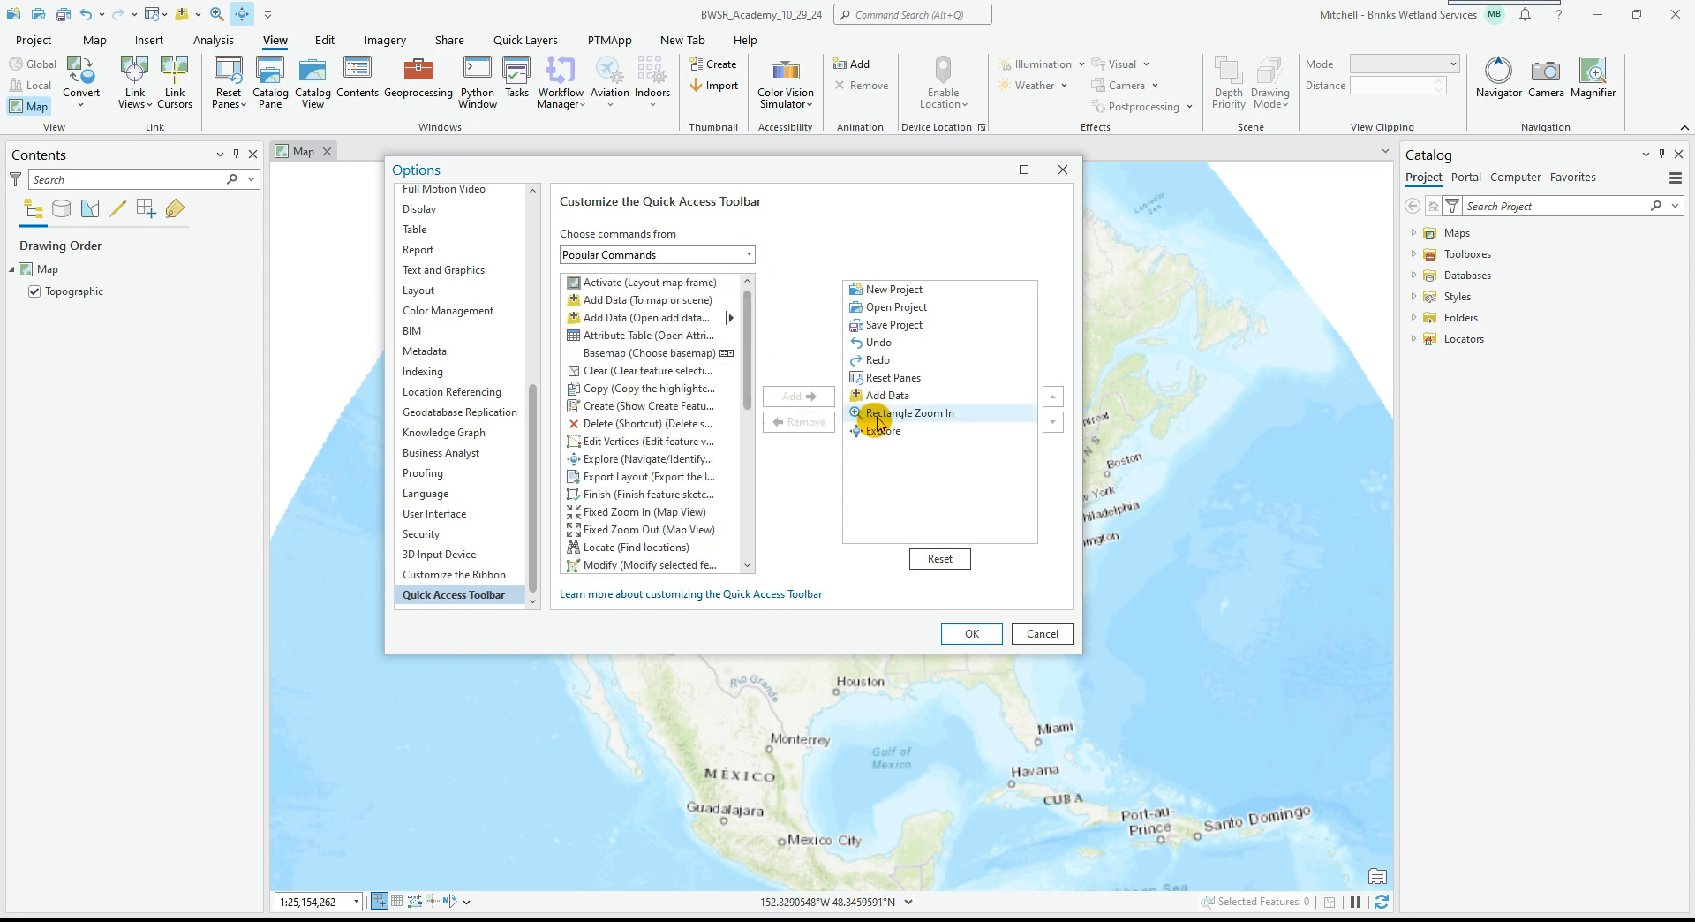
pyautogui.click(887, 396)
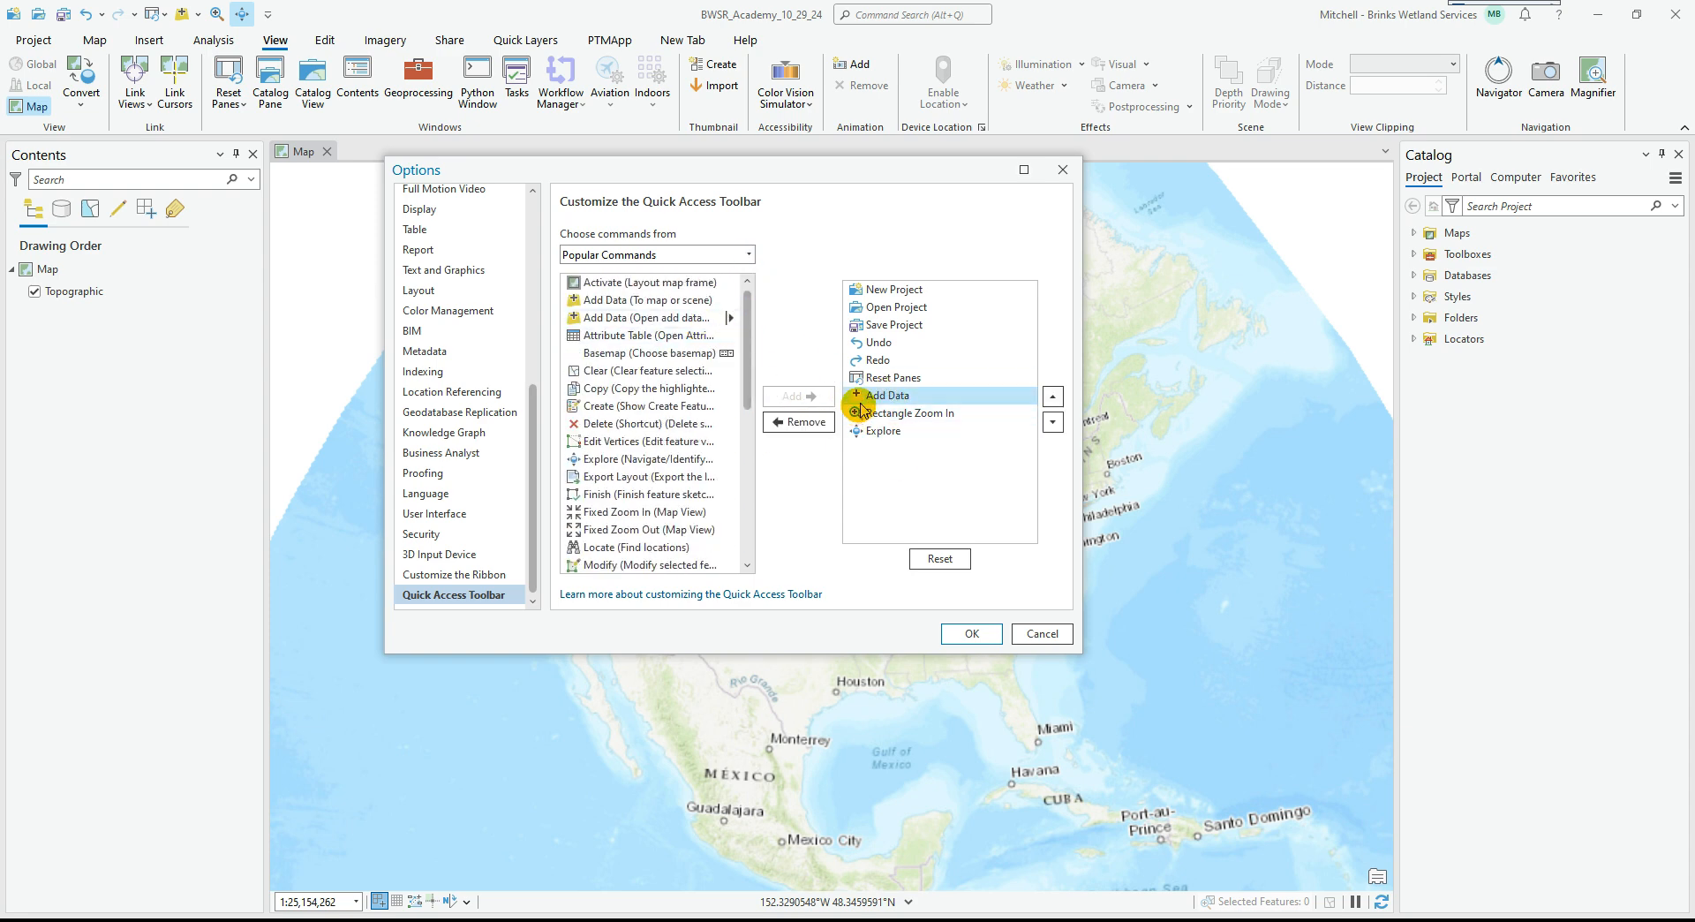
pyautogui.click(803, 422)
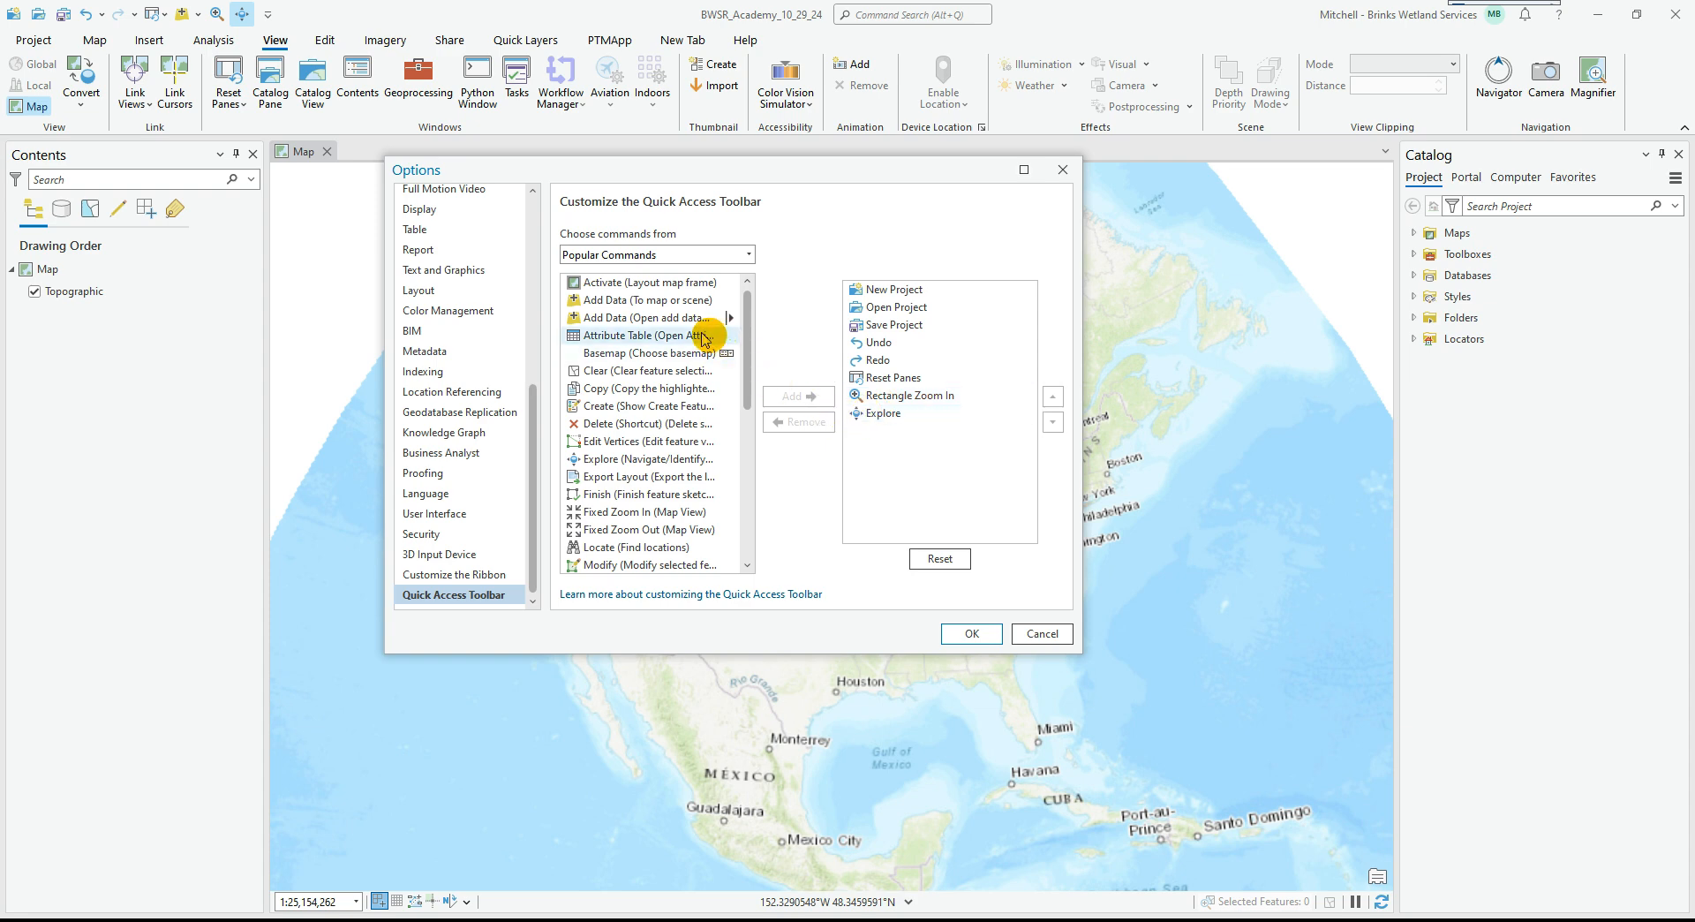
pyautogui.click(671, 300)
pyautogui.click(801, 399)
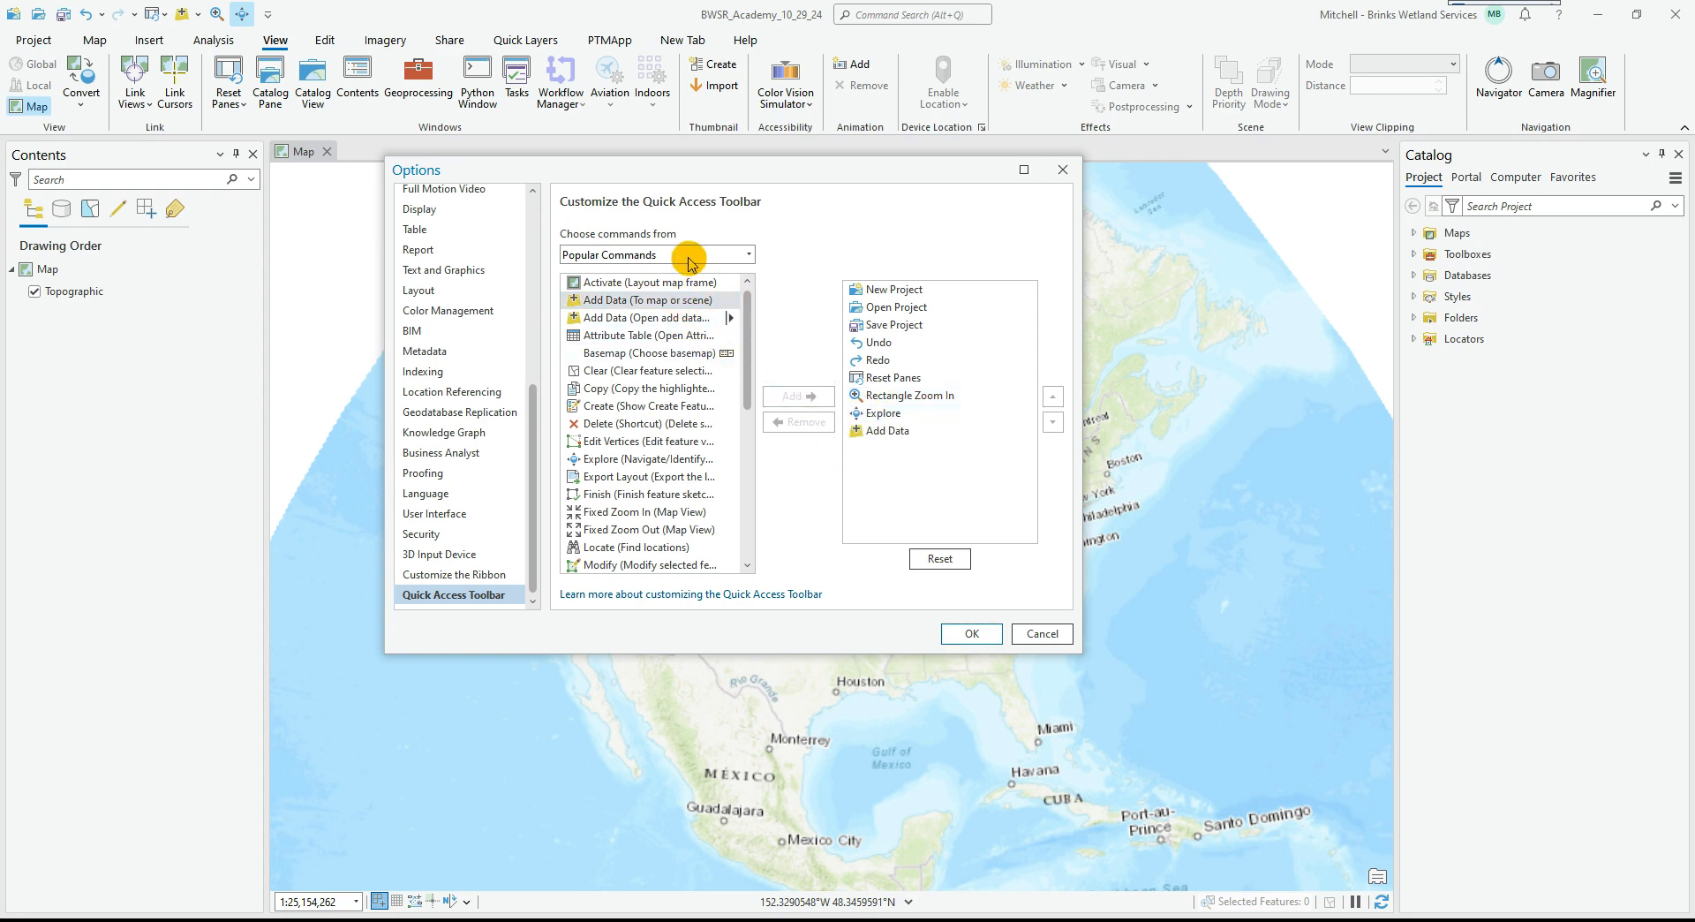
# Search all commands for "rectangle zoom", select Rectangle Zoom In, and close the options without saving.
pyautogui.click(742, 254)
pyautogui.click(702, 291)
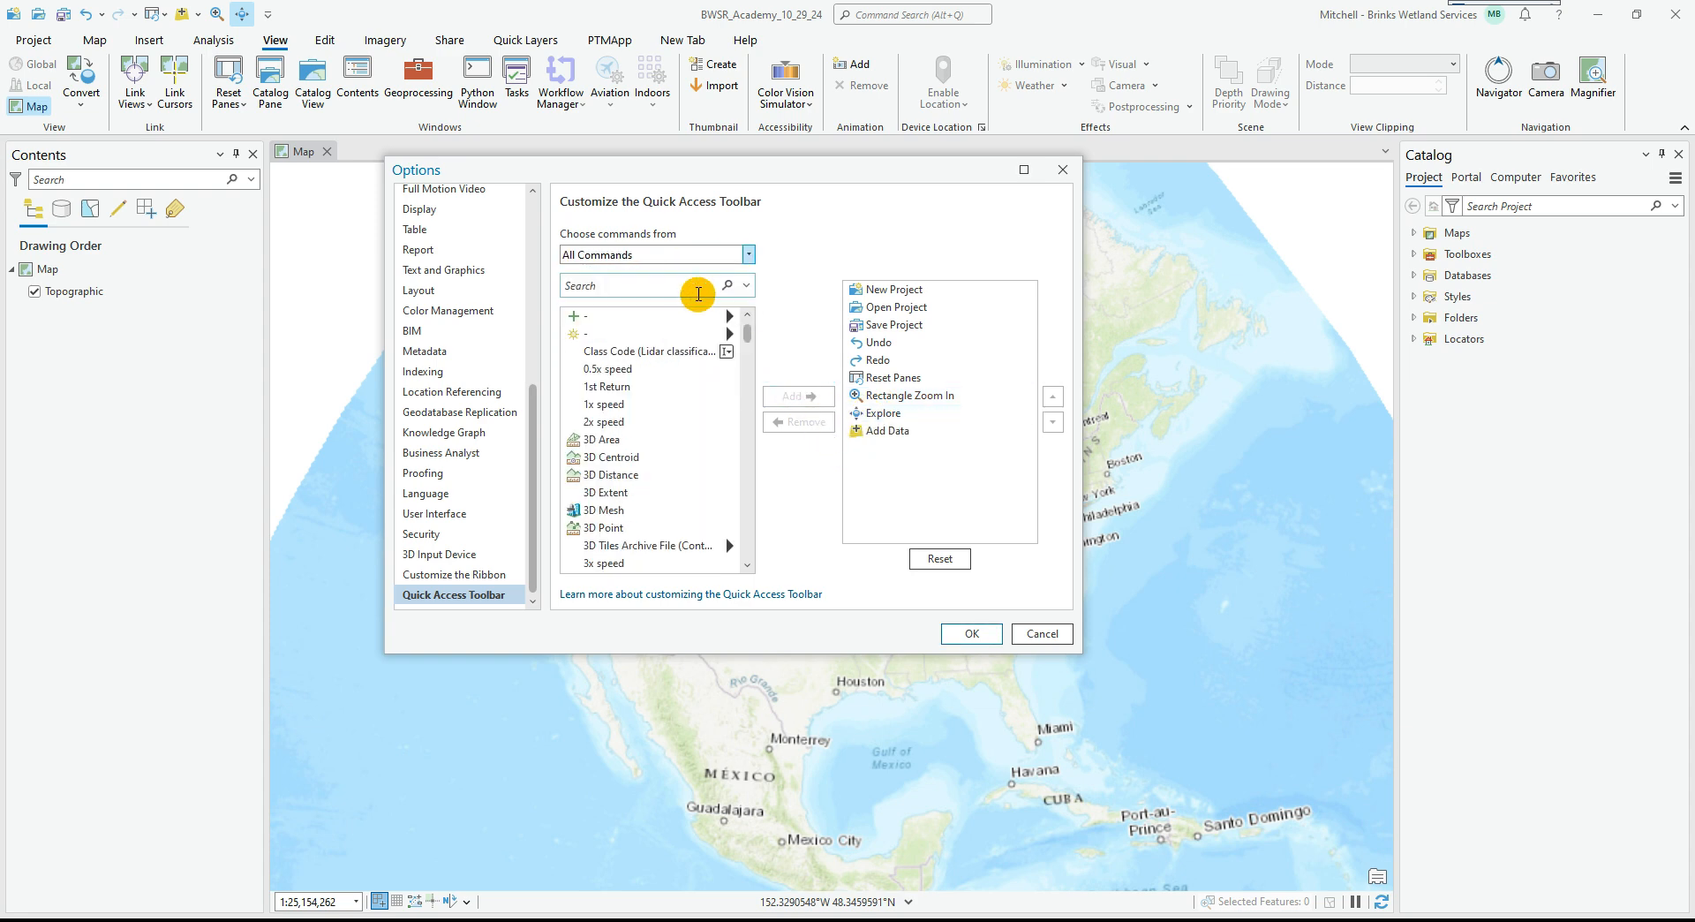
pyautogui.click(649, 287)
pyautogui.write('qu')
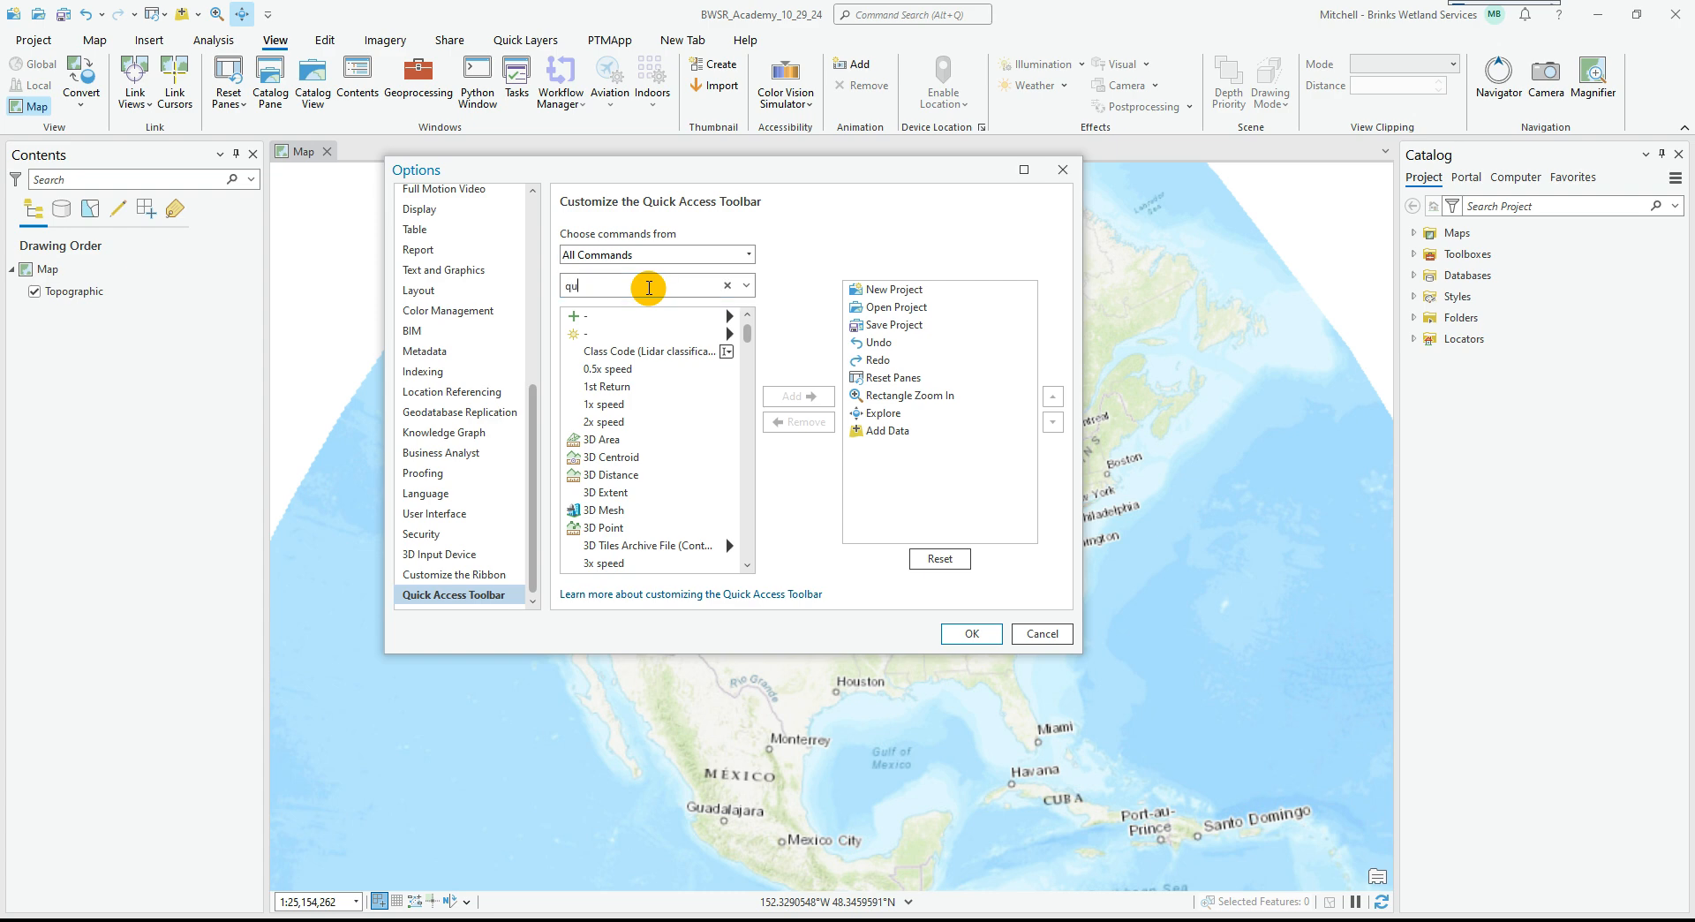
pyautogui.write('ick ac')
pyautogui.press('BackSpace')
pyautogui.press('BackSpace')
pyautogui.press('BackSpace')
pyautogui.press('BackSpace')
pyautogui.press('BackSpace')
pyautogui.press('BackSpace')
pyautogui.press('BackSpace')
pyautogui.press('BackSpace')
pyautogui.write('rectangle zoom')
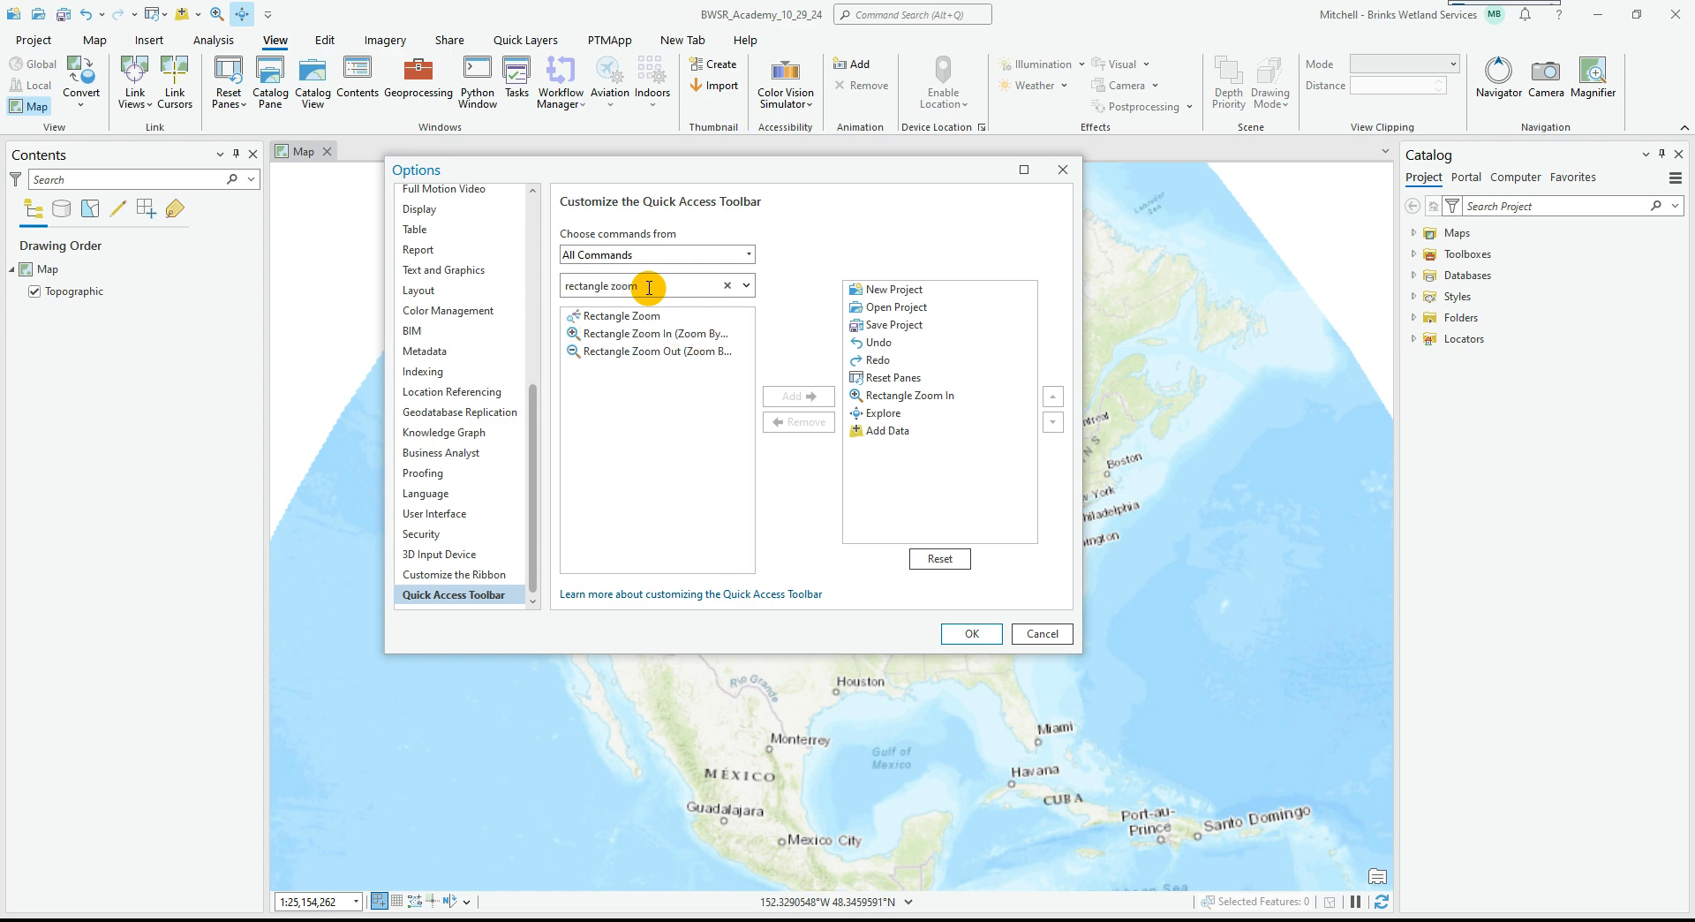
pyautogui.click(671, 334)
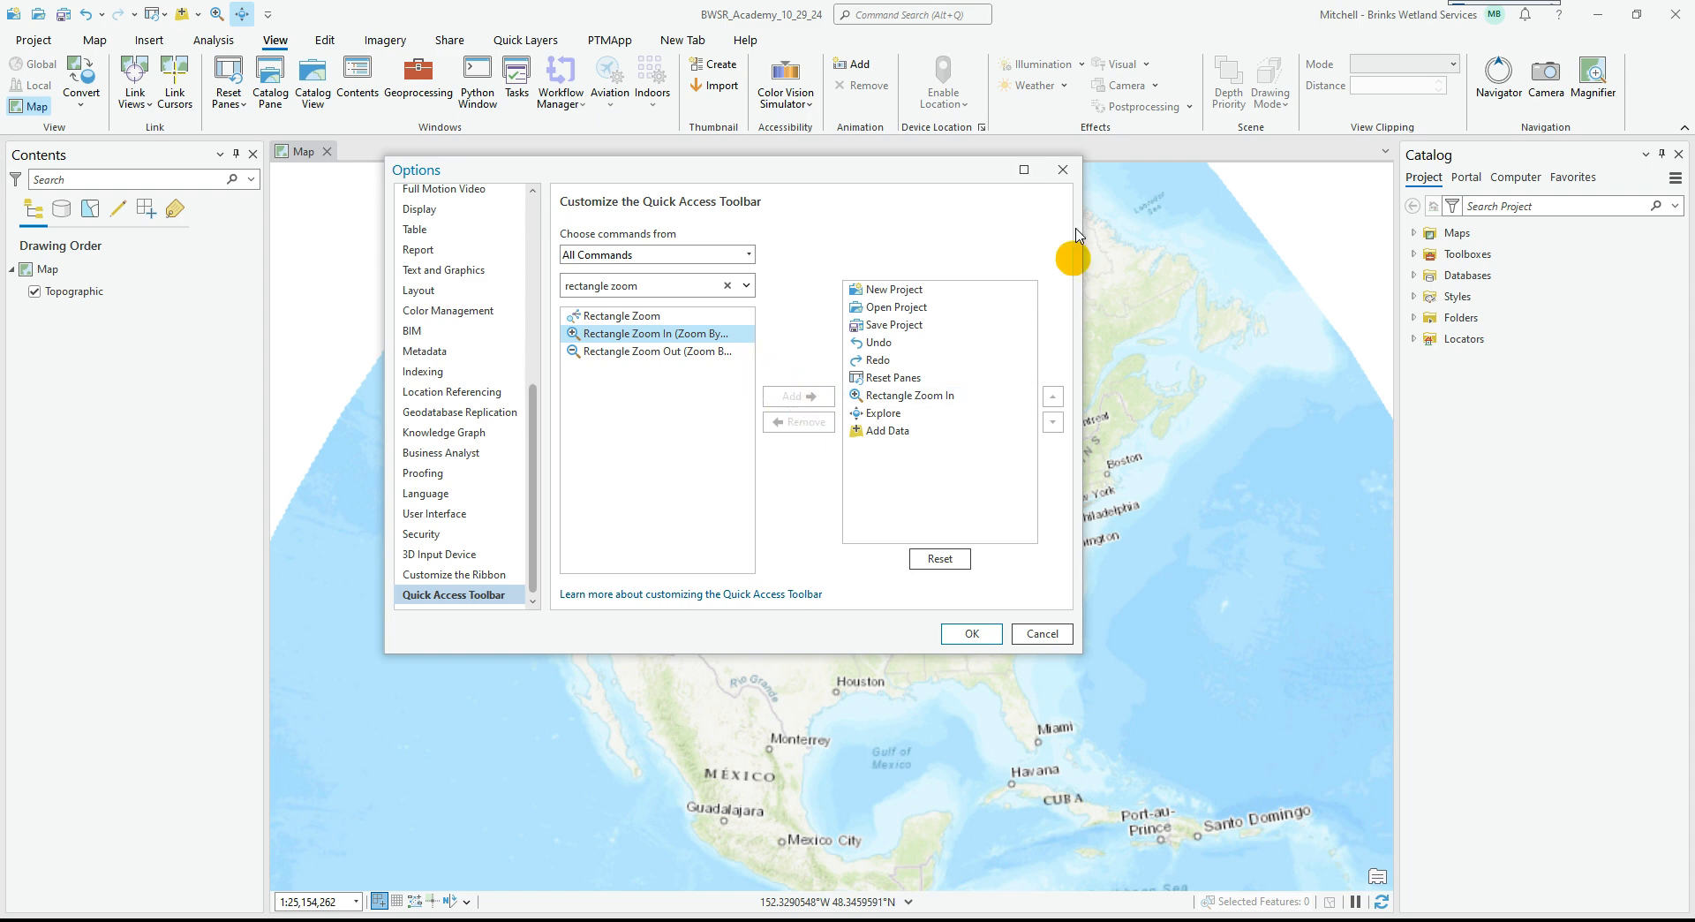
pyautogui.click(1062, 169)
# Zoom the map in to the Brainerd area of central Minnesota with two Rectangle Zoom In boxes.
pyautogui.click(194, 11)
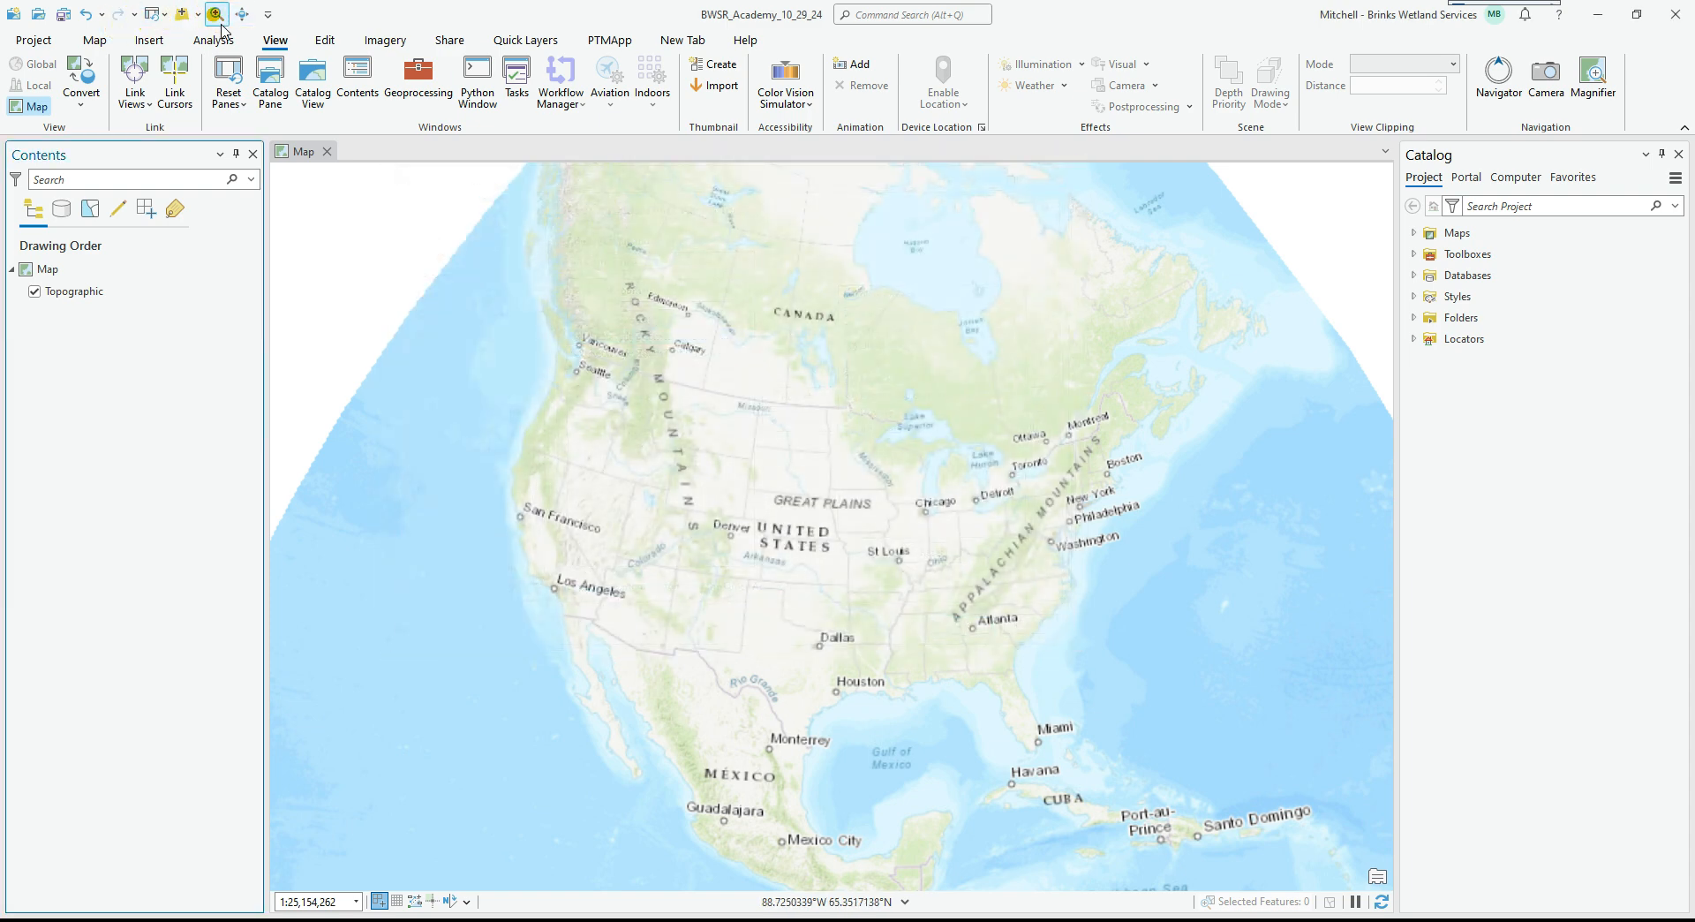
pyautogui.moveTo(806, 450); pyautogui.dragTo(877, 468)
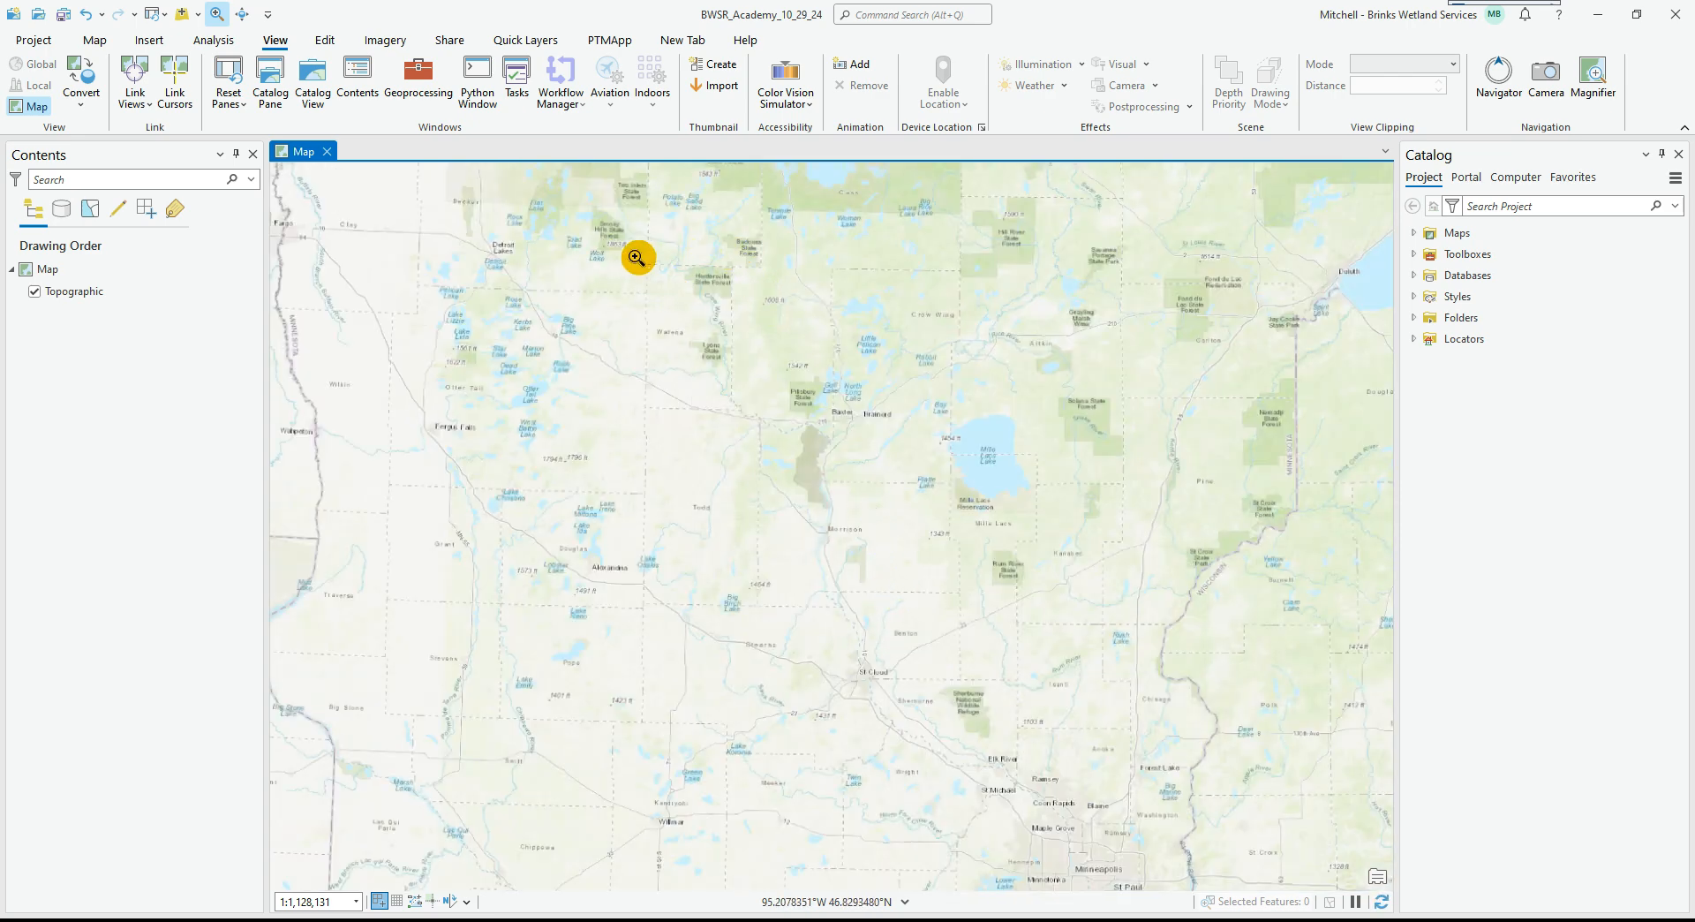
pyautogui.moveTo(918, 475); pyautogui.dragTo(918, 474)
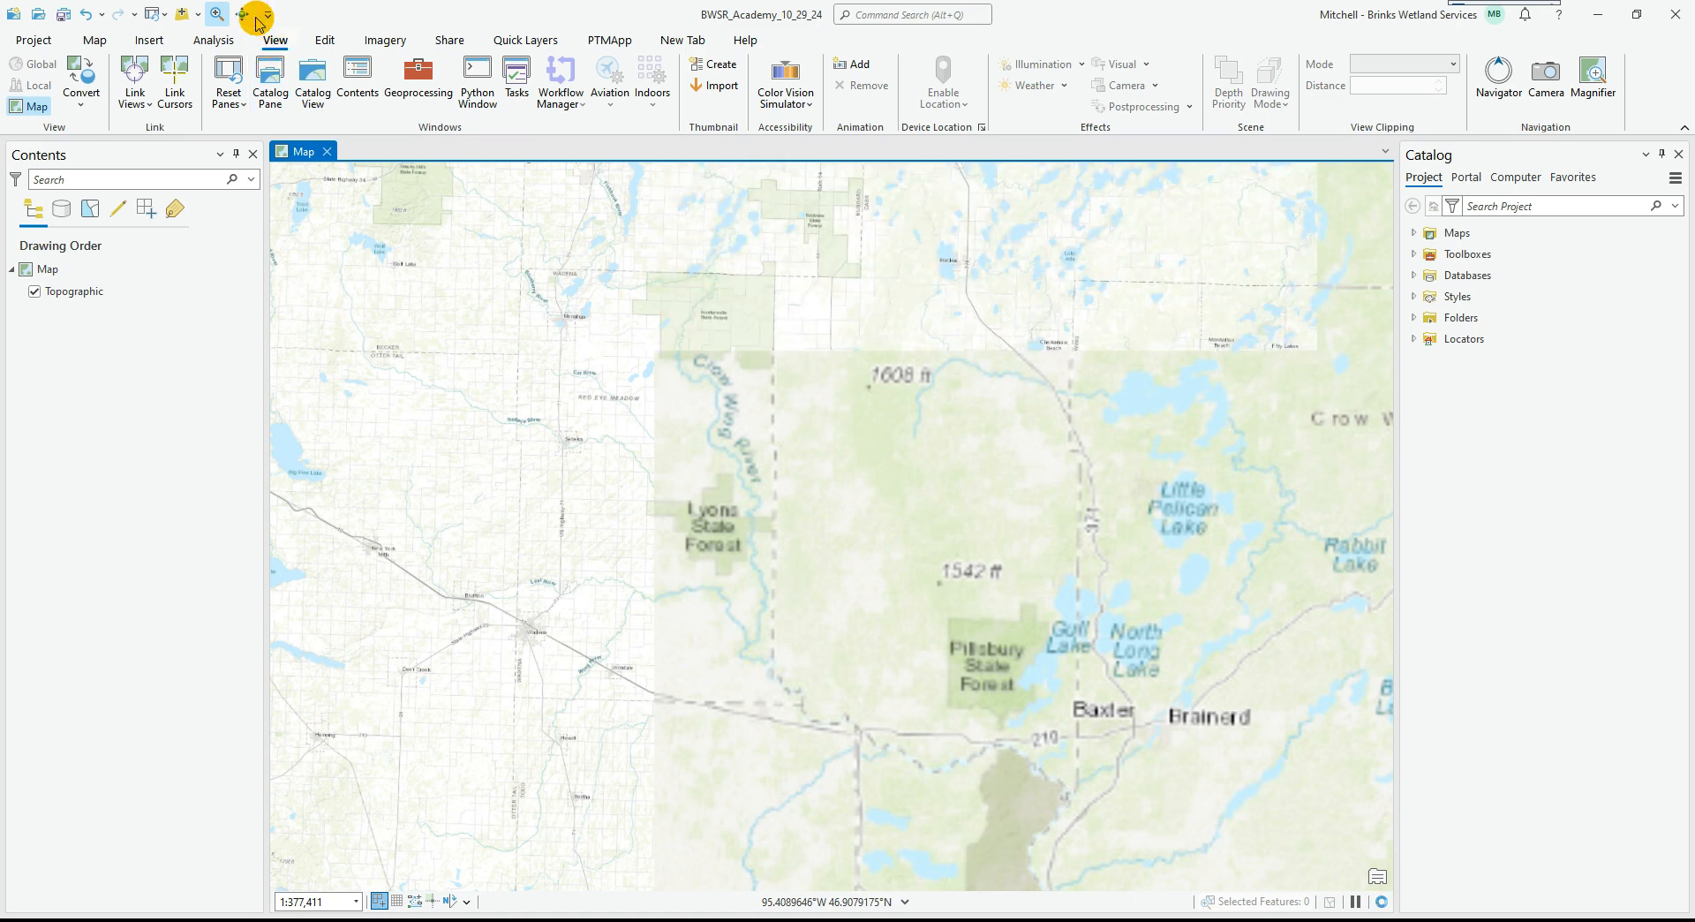
# Check the tools on the custom New Tab and view the Quick Access Toolbar page in the application options.
pyautogui.click(683, 40)
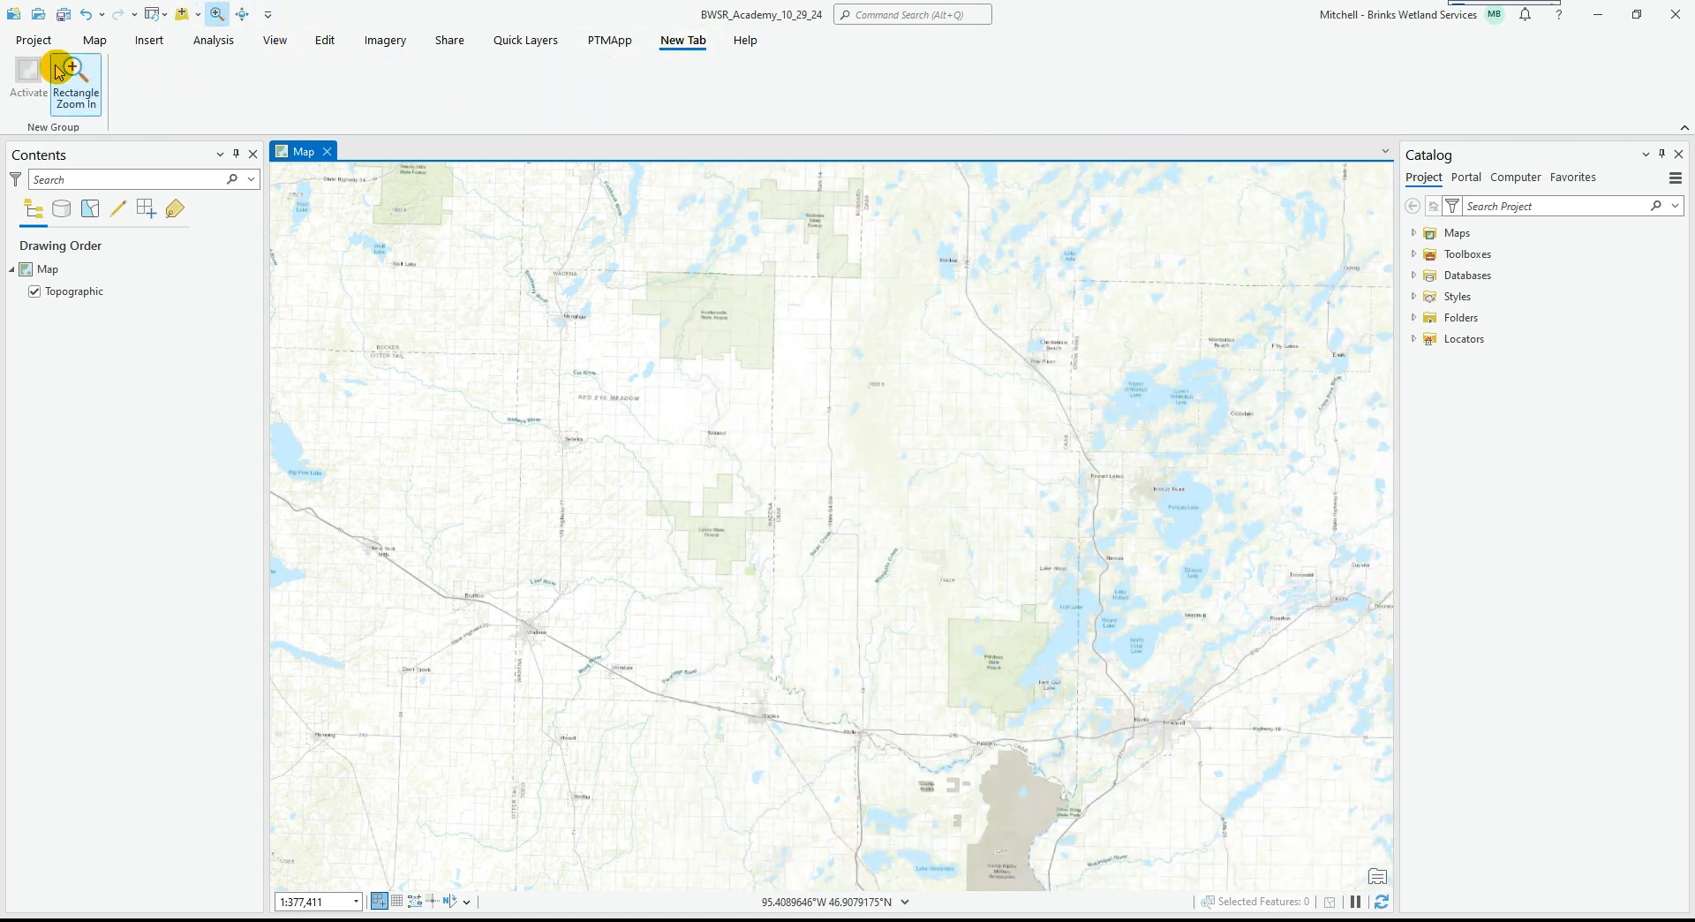
pyautogui.click(24, 41)
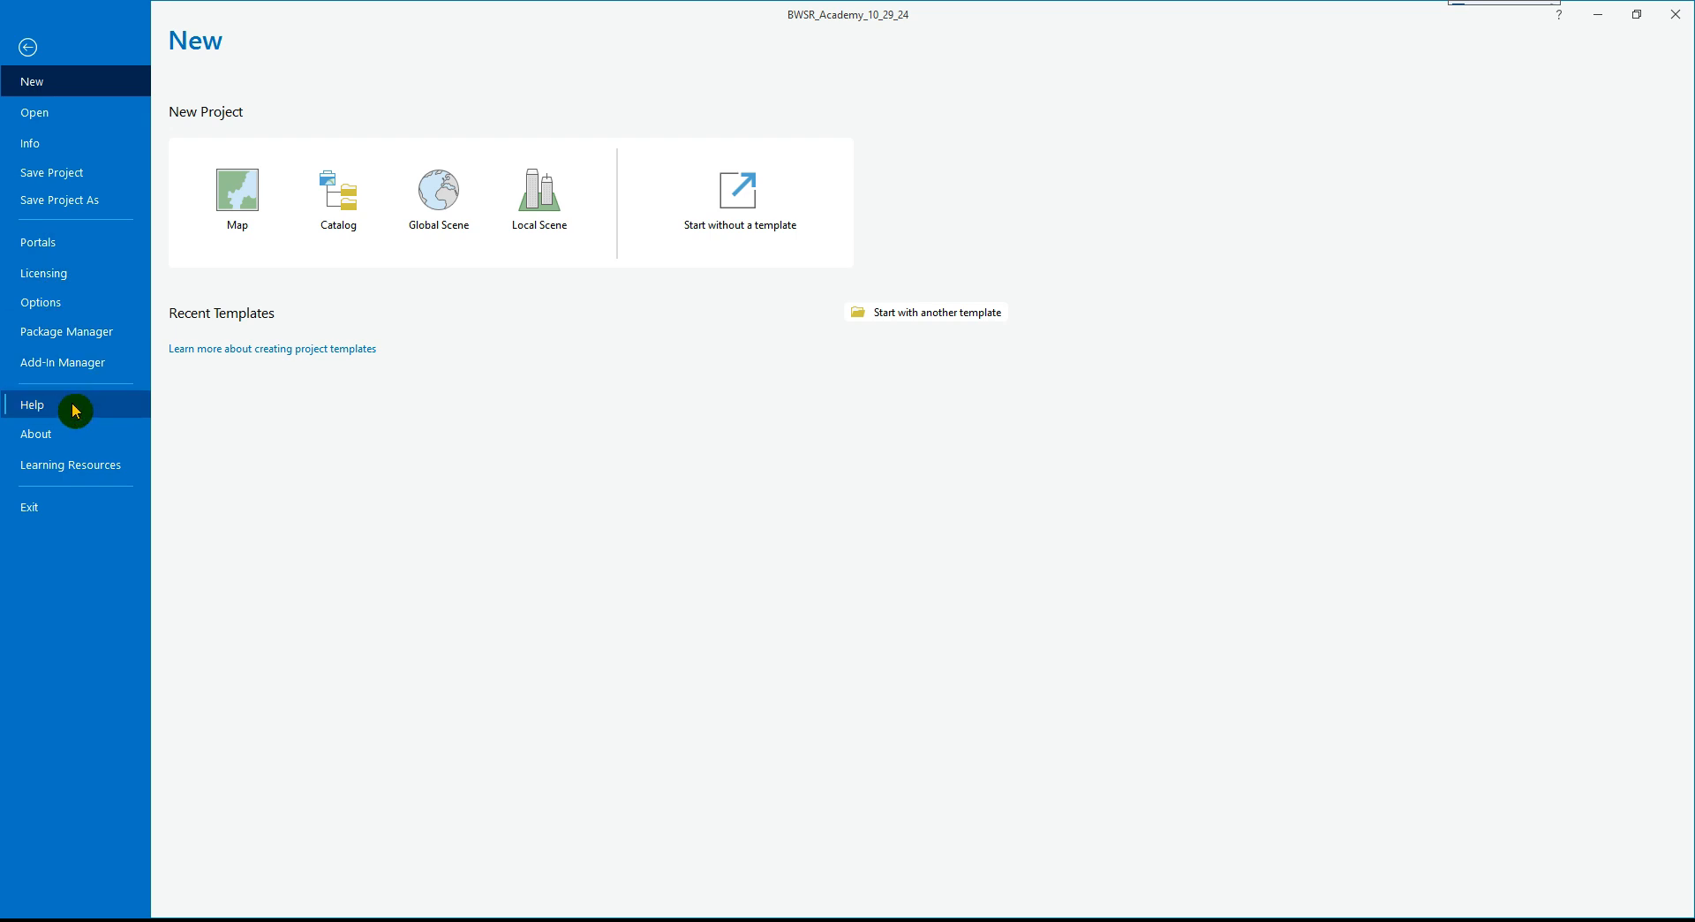
pyautogui.click(44, 304)
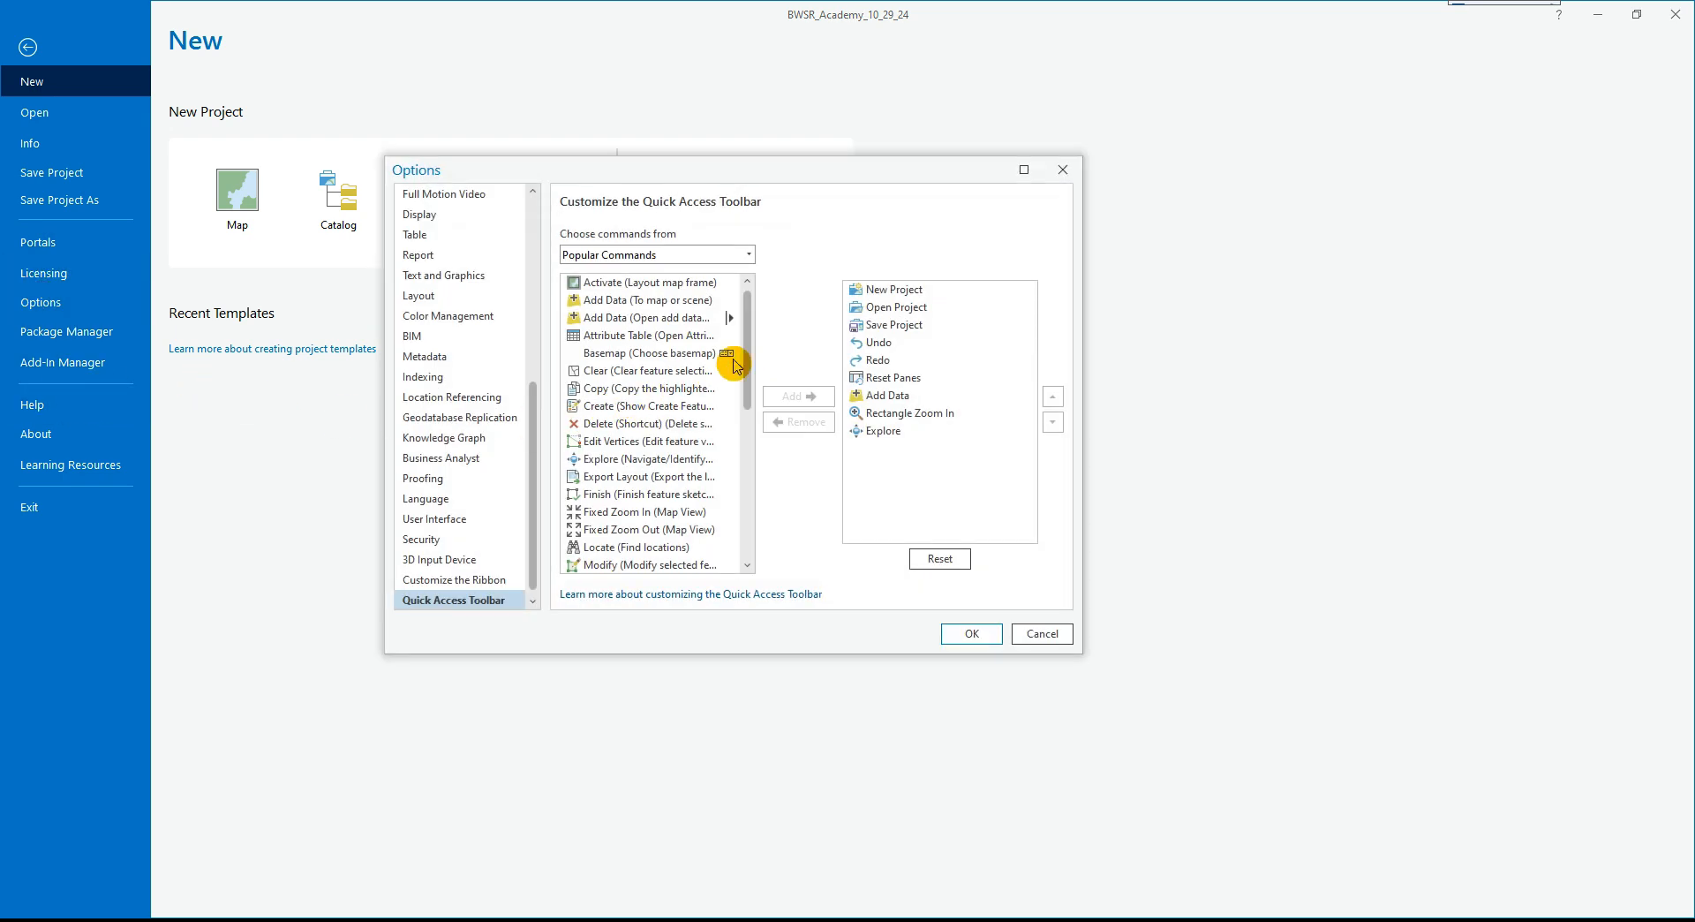
pyautogui.click(1063, 172)
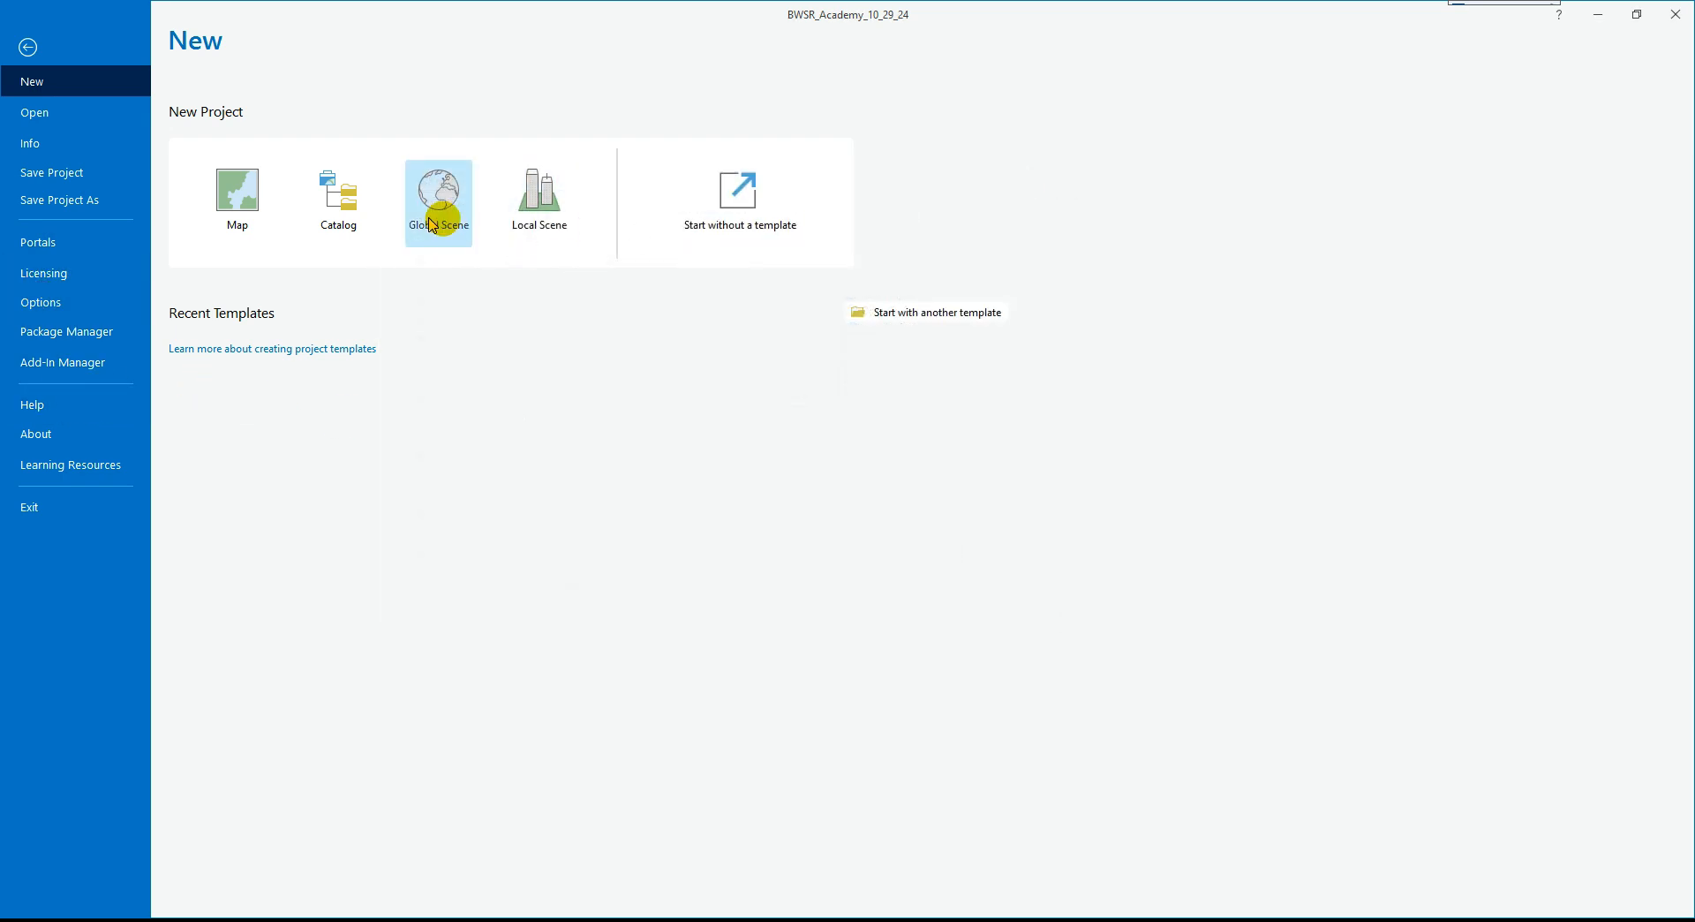
pyautogui.click(35, 49)
# Add the Select By Location command to the Quick Access Toolbar.
pyautogui.click(94, 40)
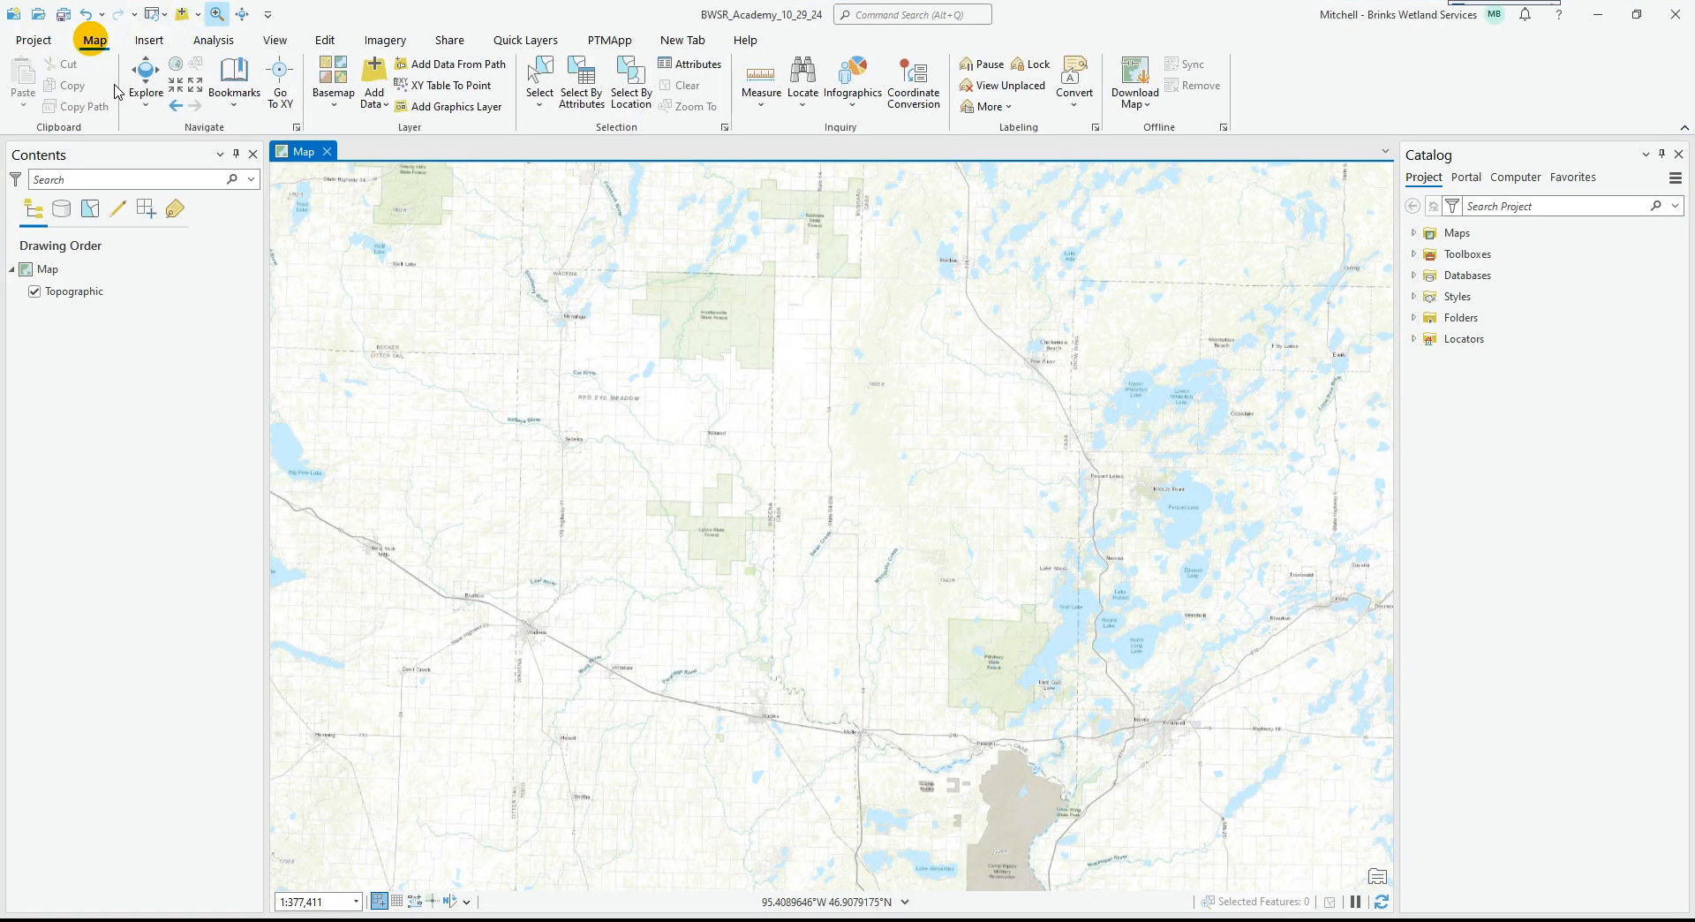
pyautogui.click(362, 79)
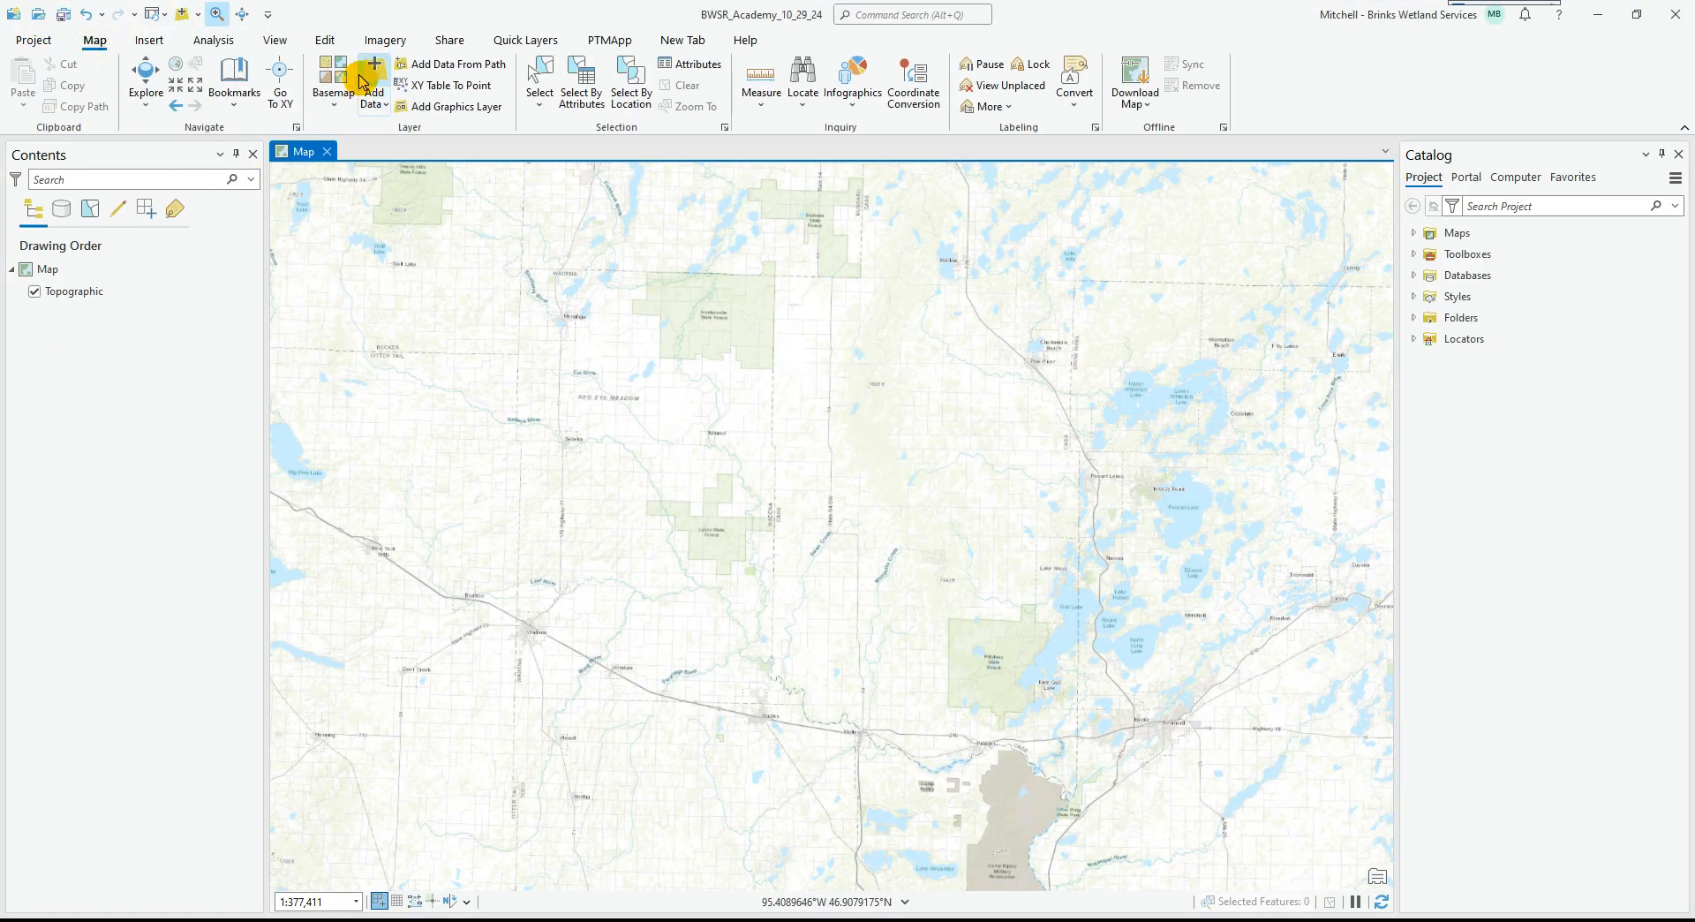
pyautogui.rightClick(644, 84)
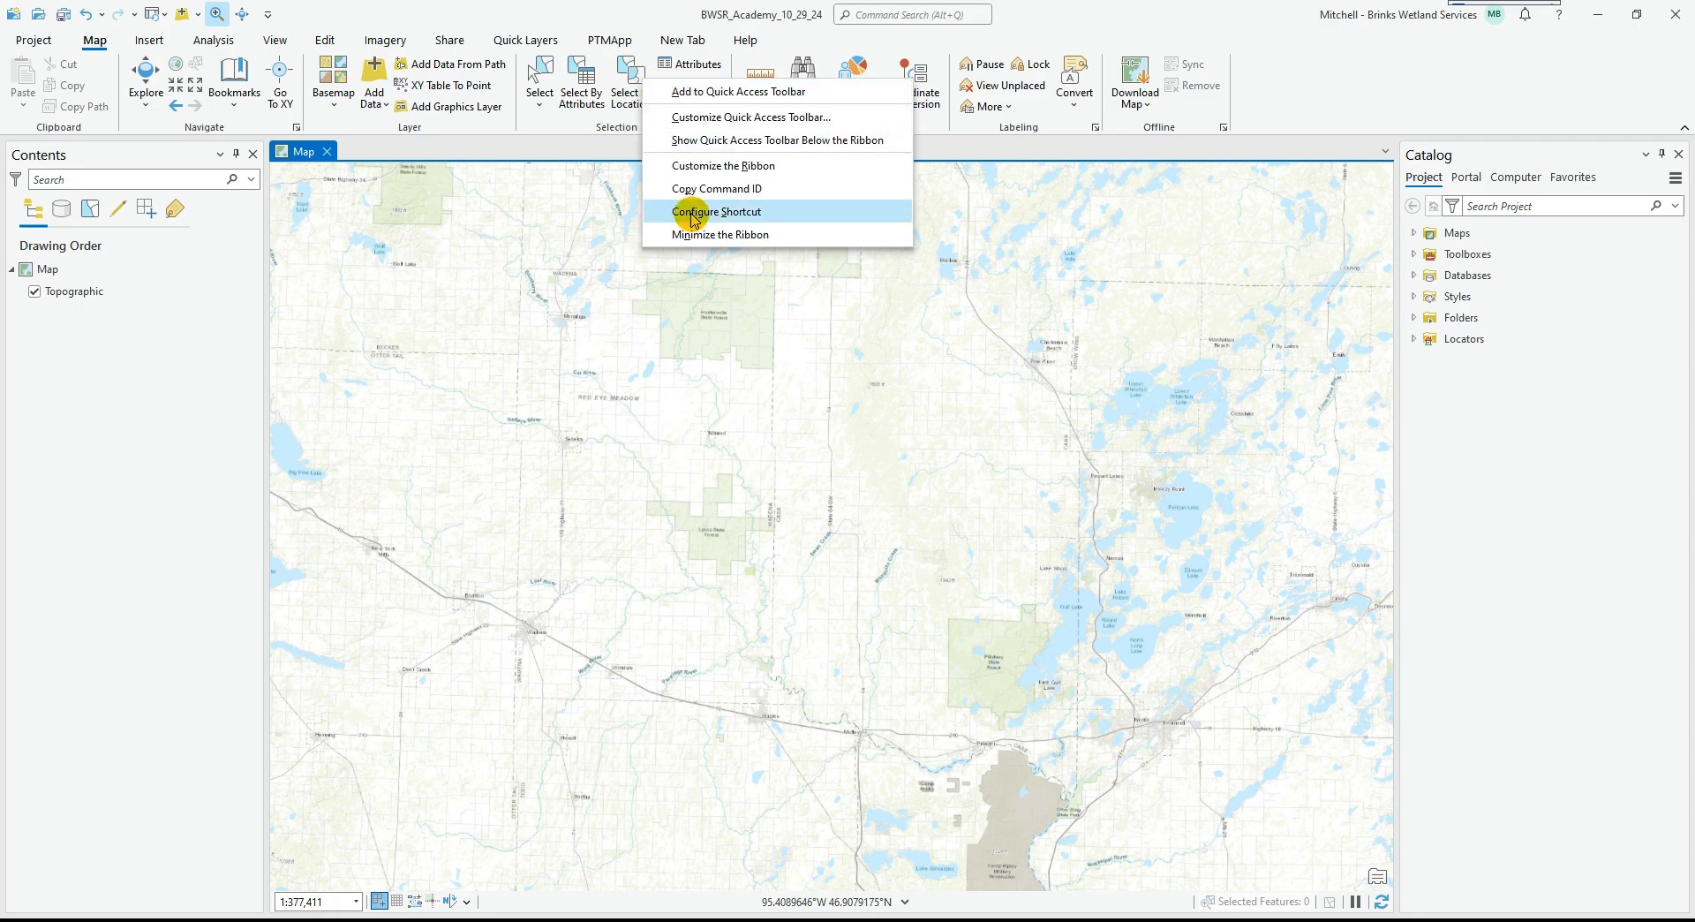
pyautogui.click(648, 90)
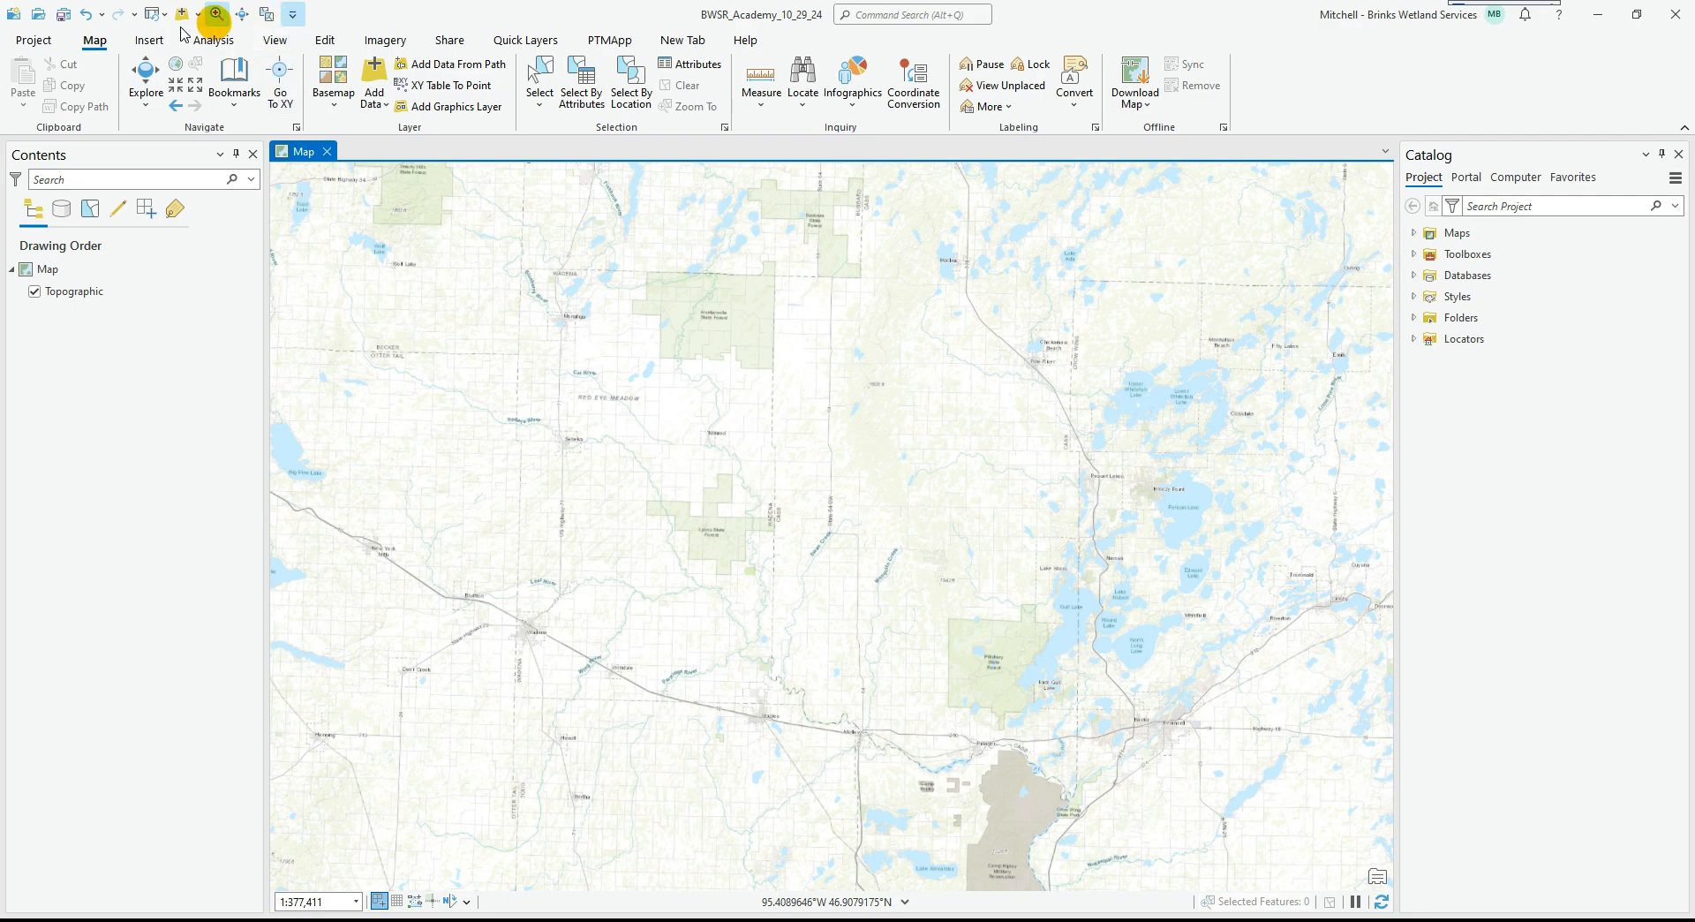
# Open the application options and review the current project's name, location, home folder, default geodatabase and toolbox settings.
pyautogui.click(33, 40)
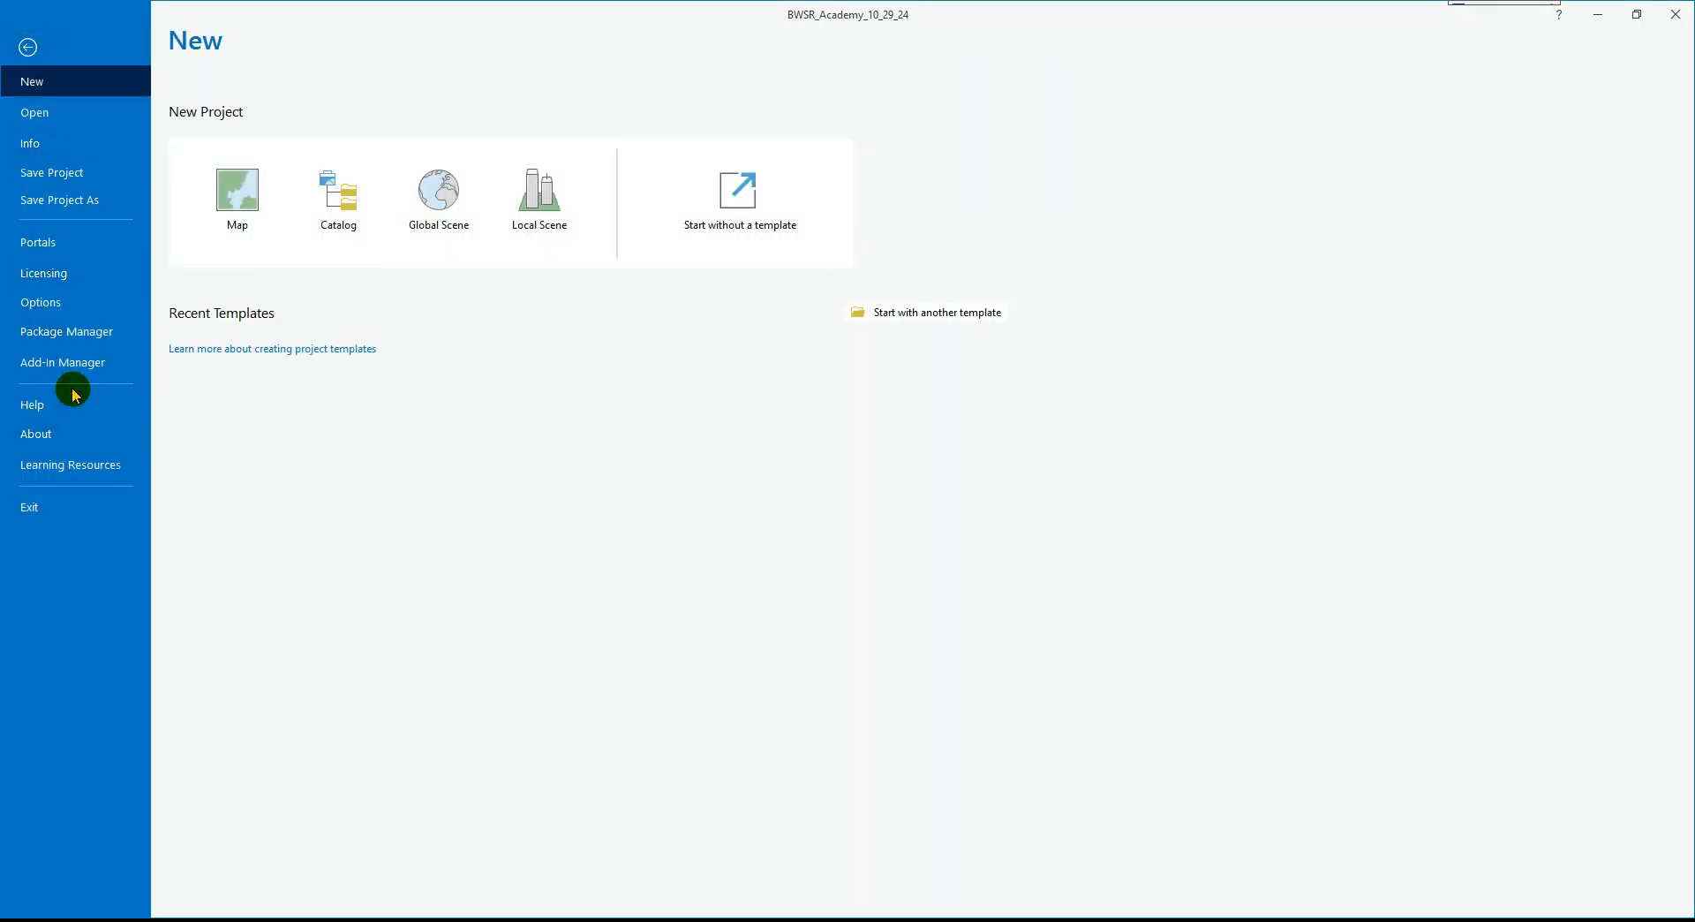
pyautogui.click(48, 308)
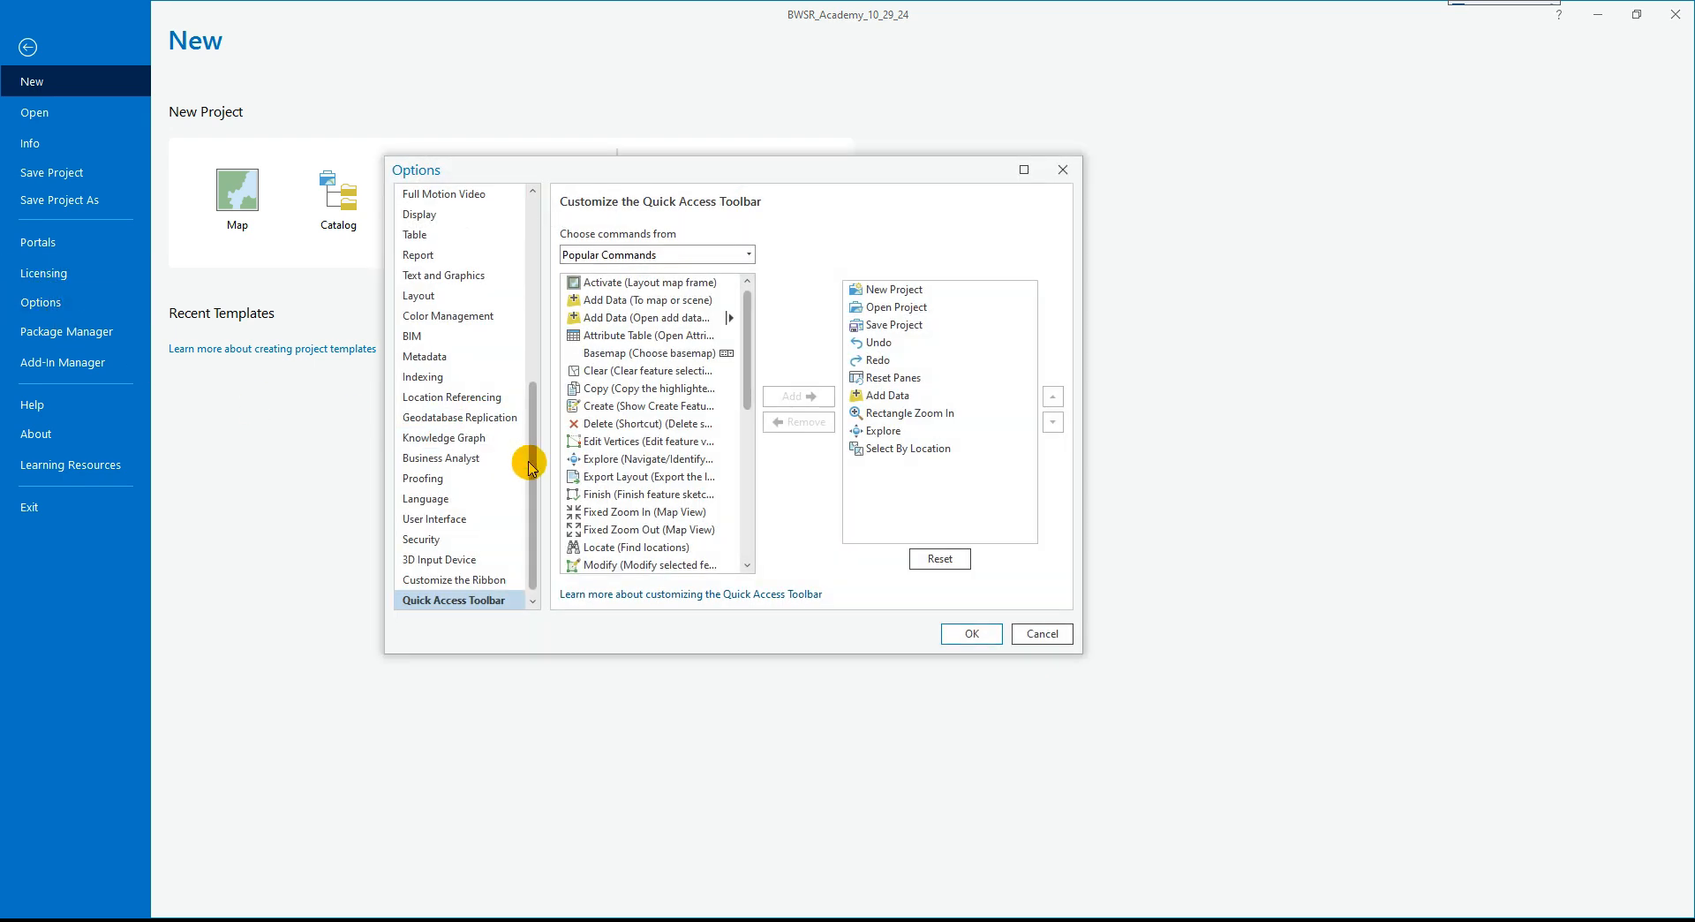
pyautogui.moveTo(533, 471); pyautogui.dragTo(532, 474)
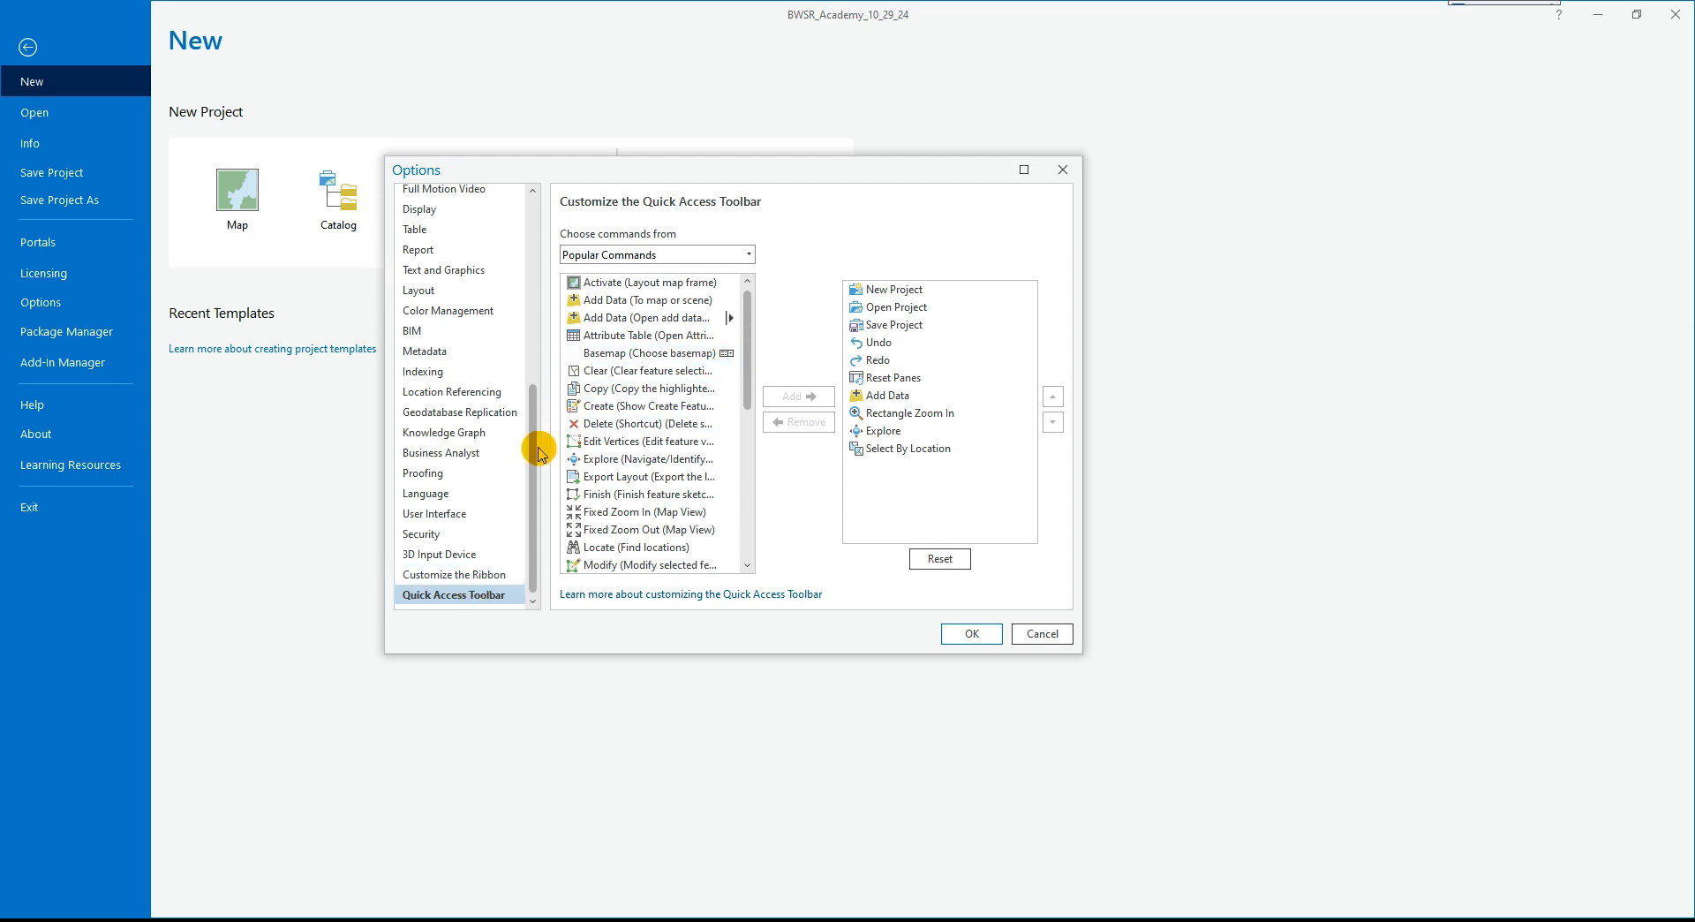
pyautogui.scroll(10, 539, 453)
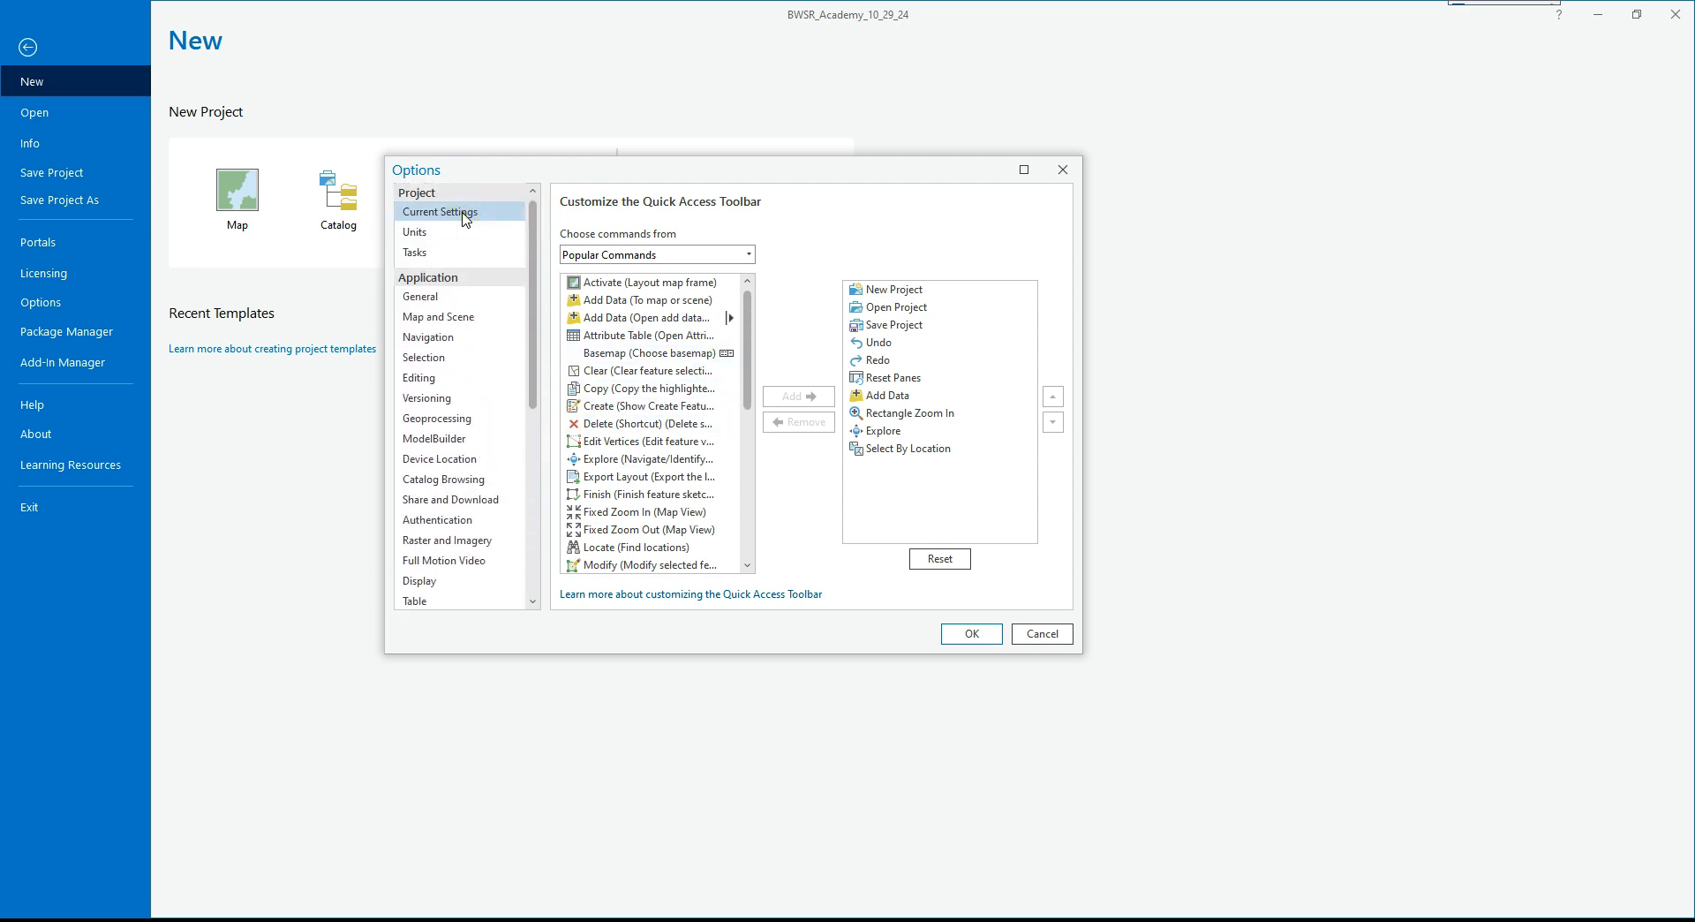
pyautogui.click(462, 215)
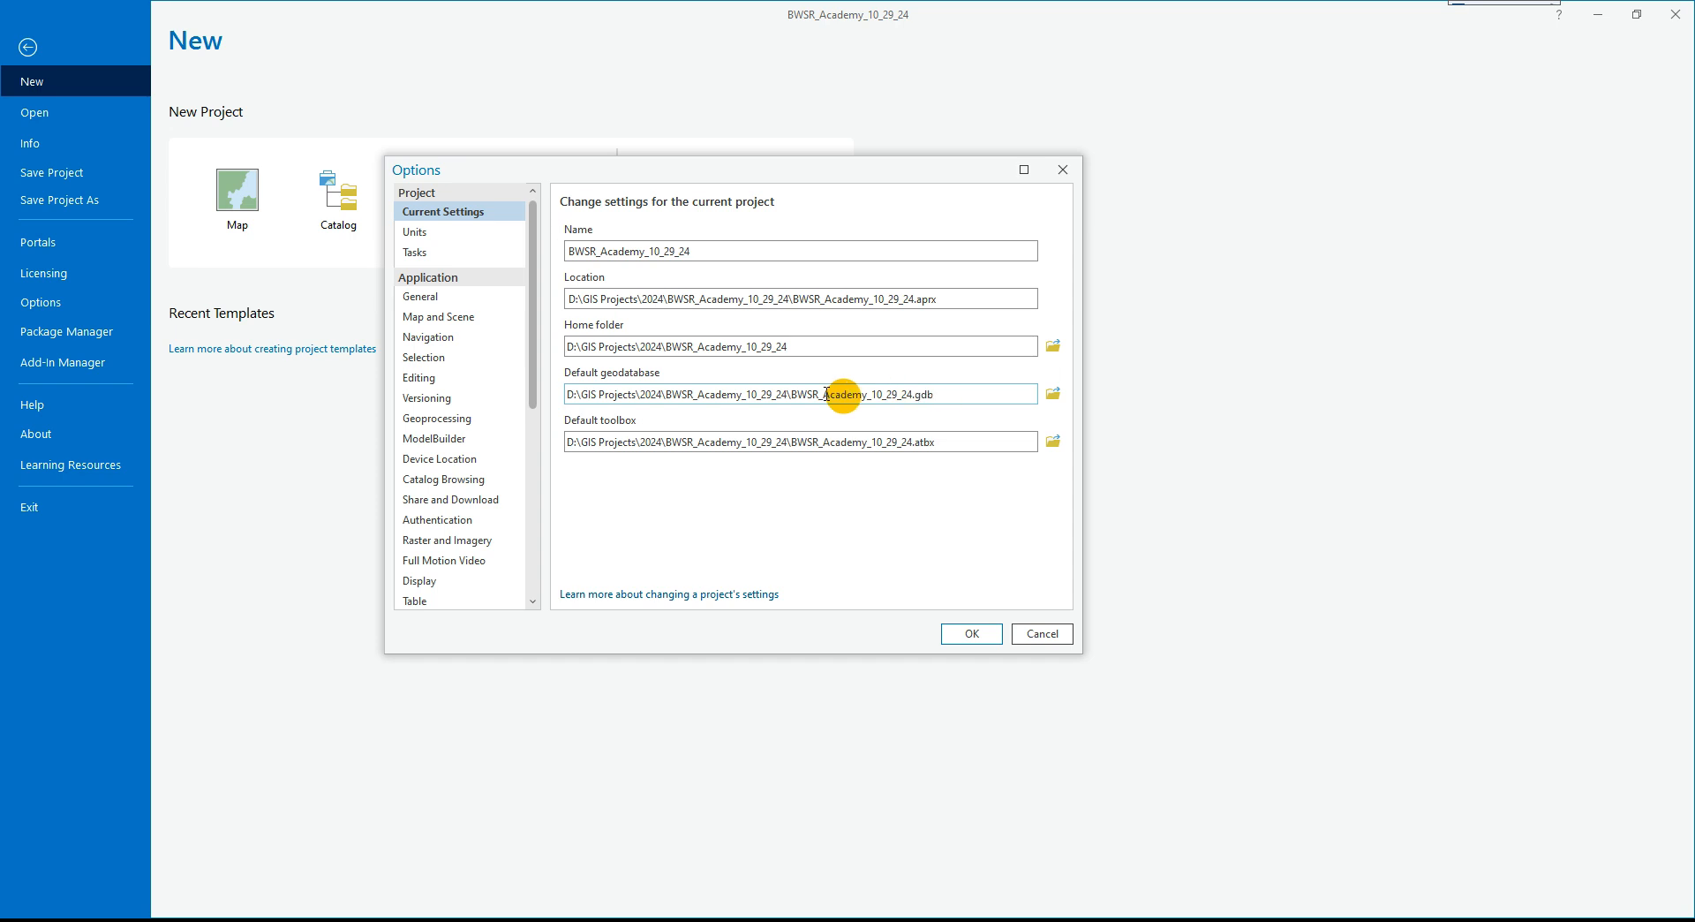
# Look through the project's unit settings, expanding and collapsing Distance Units, and view the Tasks options.
pyautogui.click(415, 232)
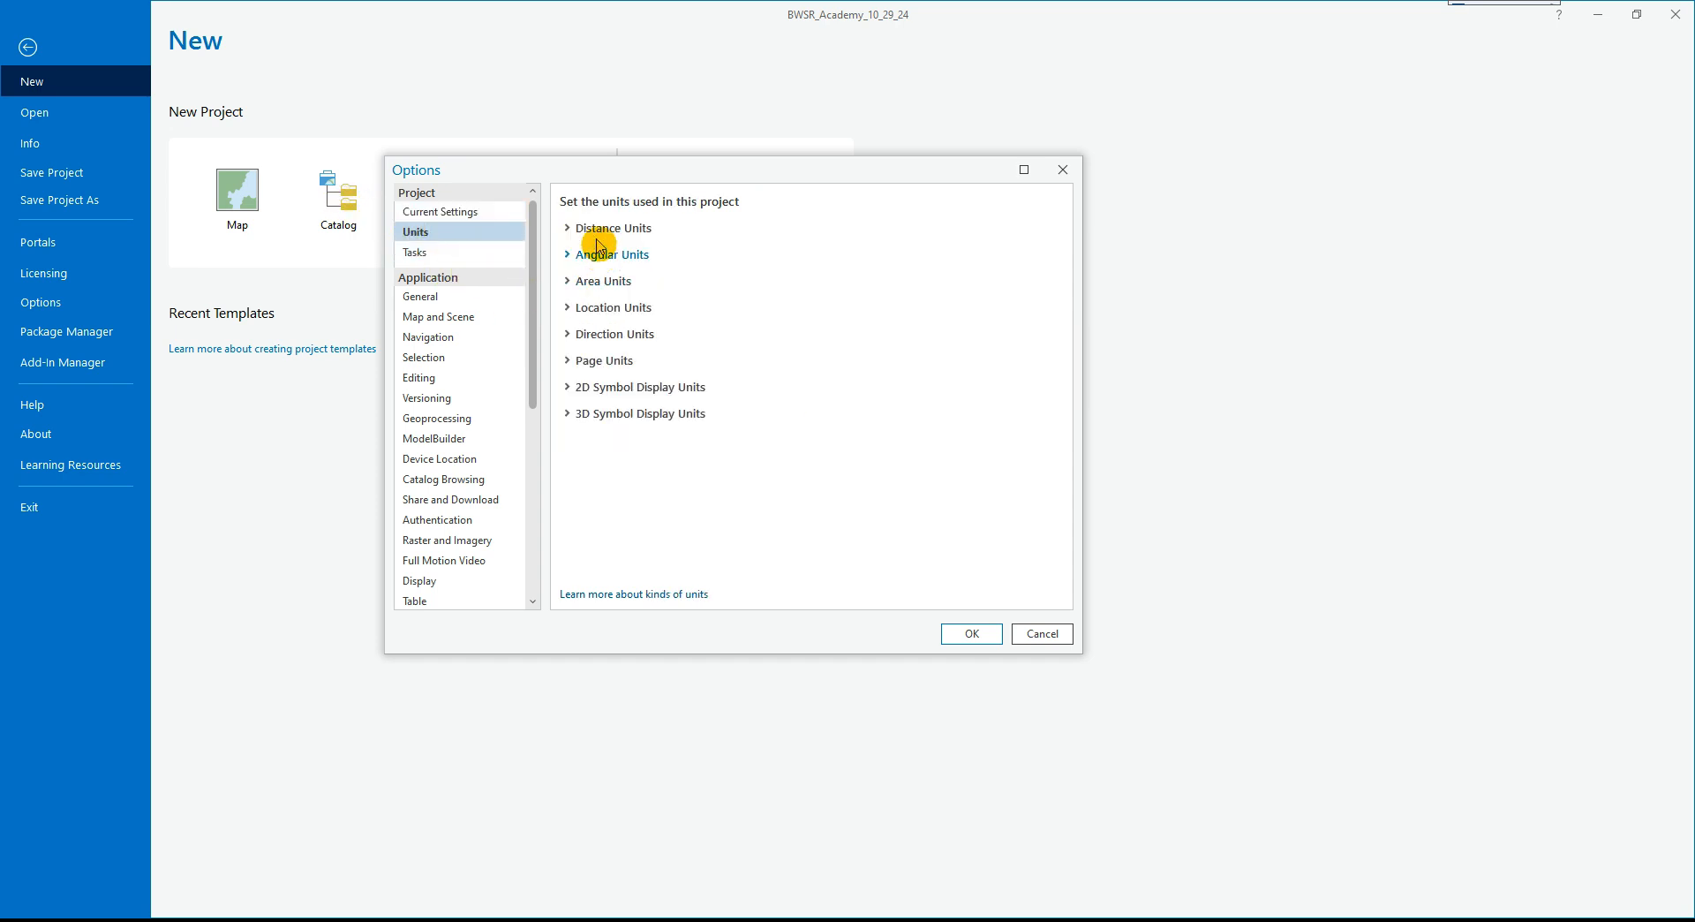
pyautogui.click(566, 229)
pyautogui.click(567, 231)
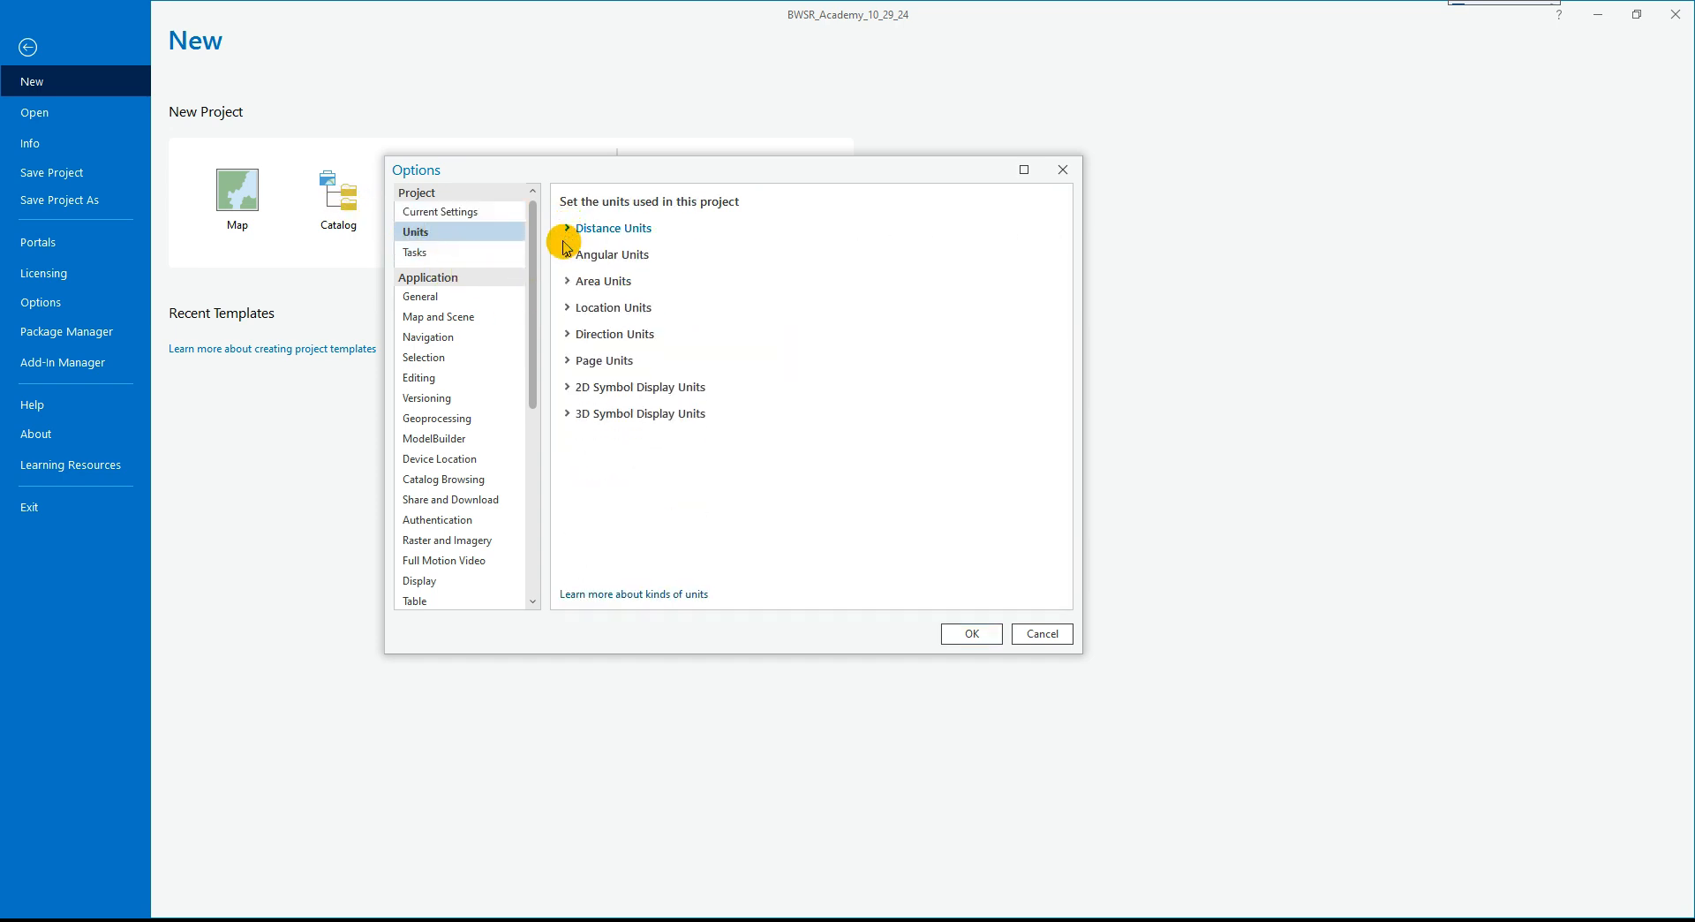
pyautogui.click(420, 253)
# In the general options, switch the application theme to Dark and set it back to Light.
pyautogui.click(433, 301)
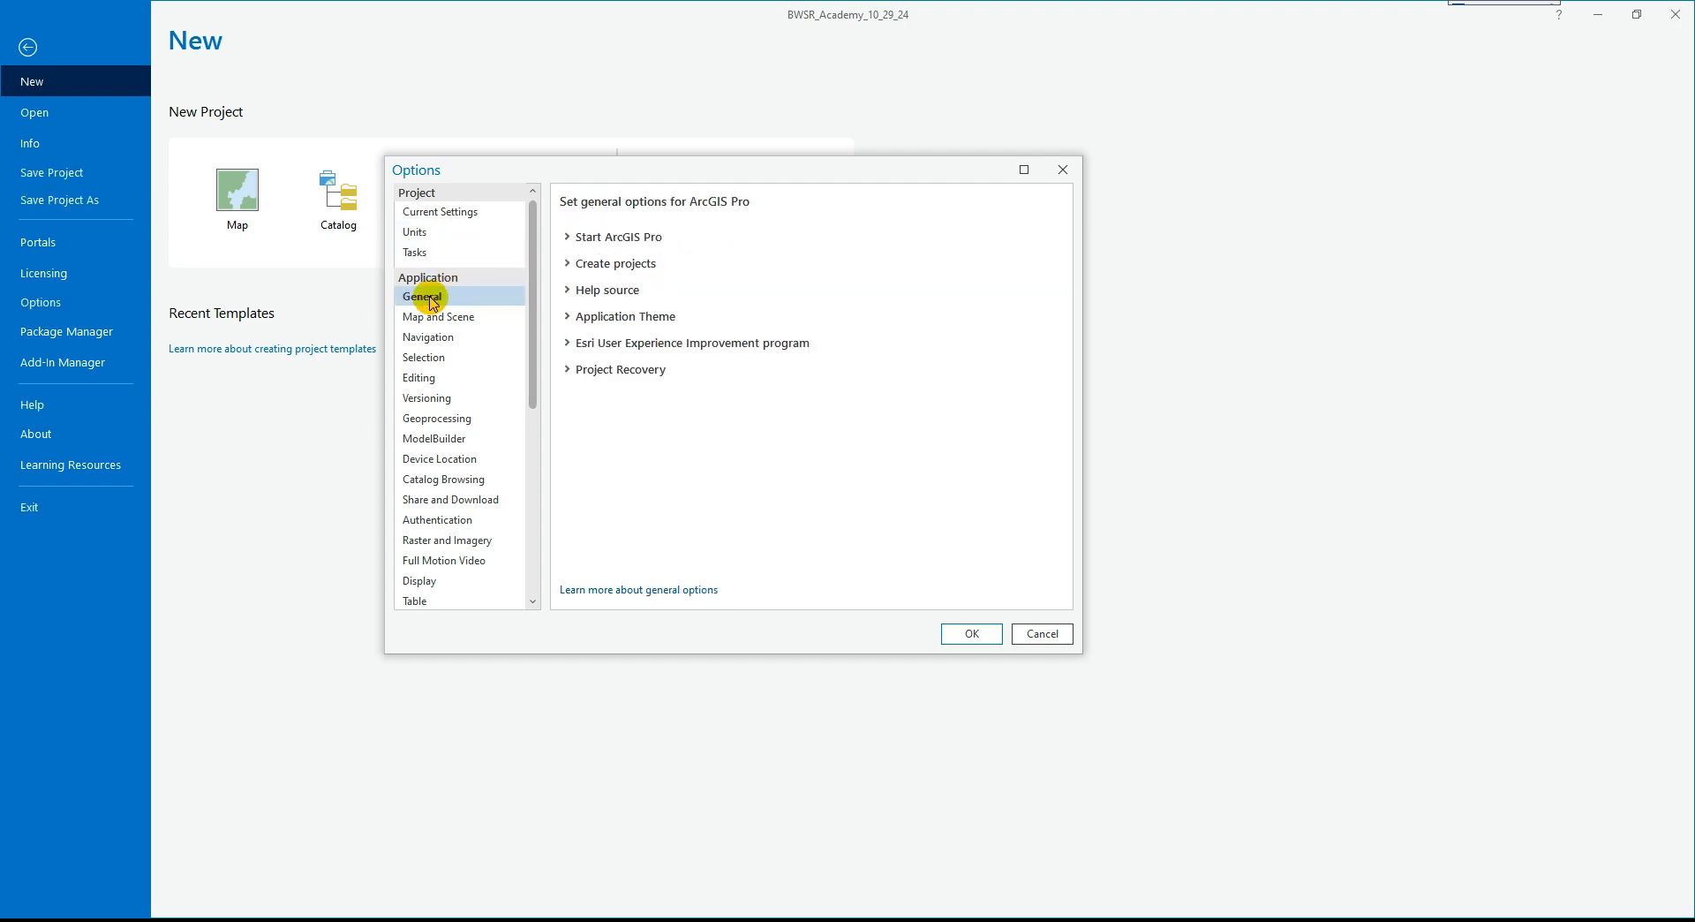
pyautogui.click(567, 318)
pyautogui.click(636, 340)
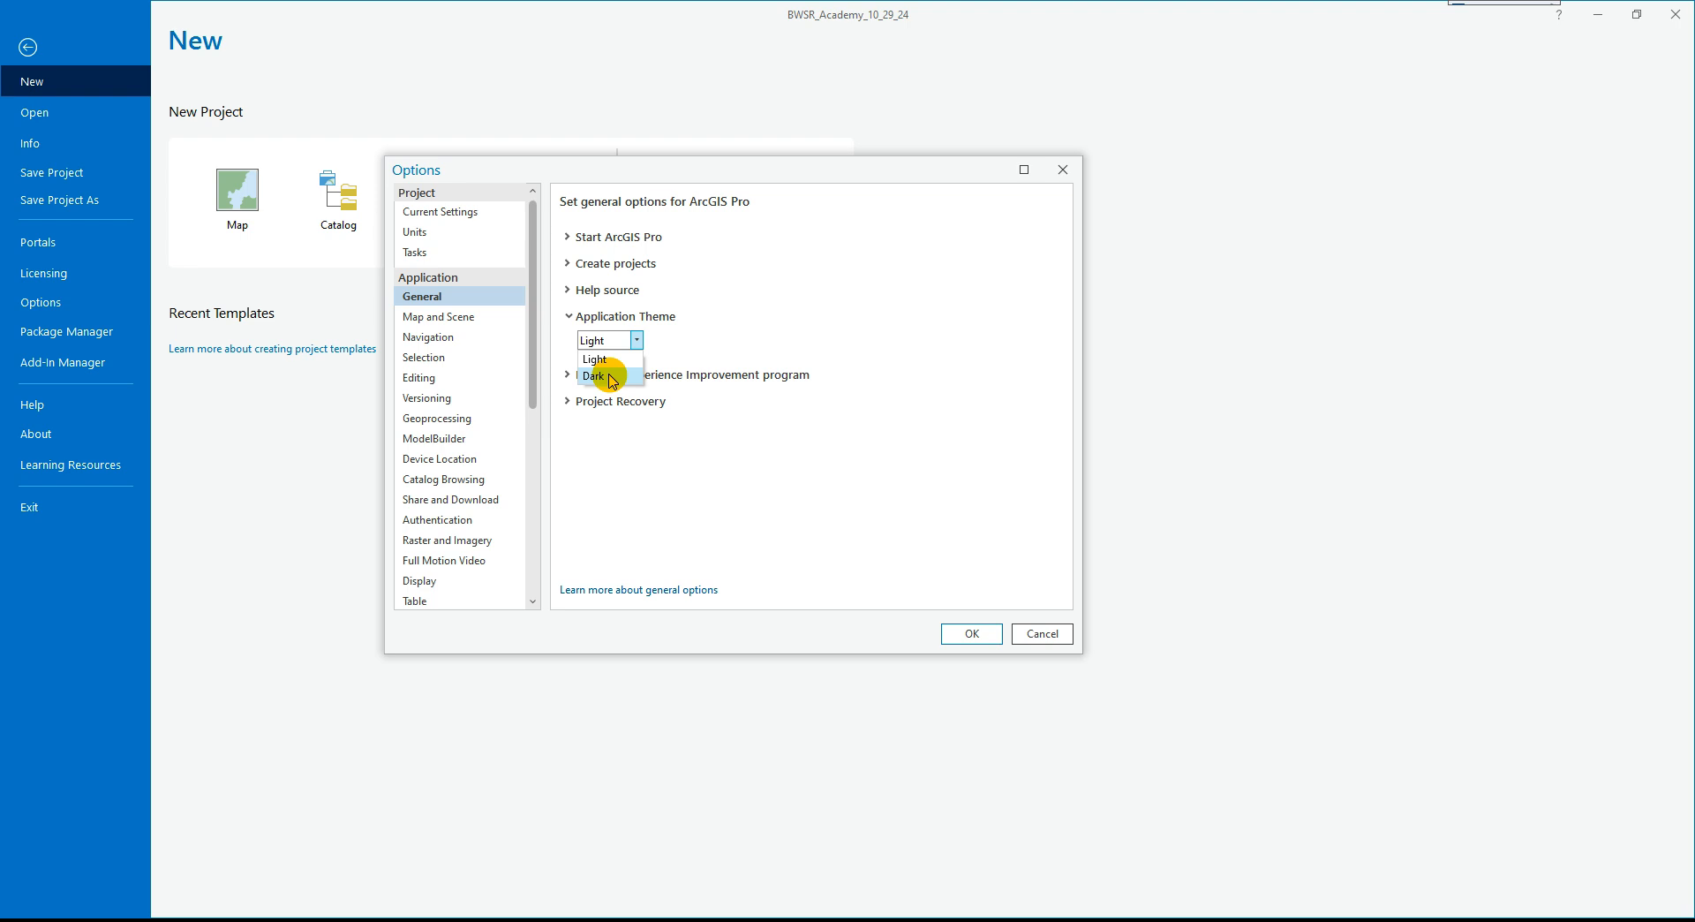
pyautogui.click(612, 377)
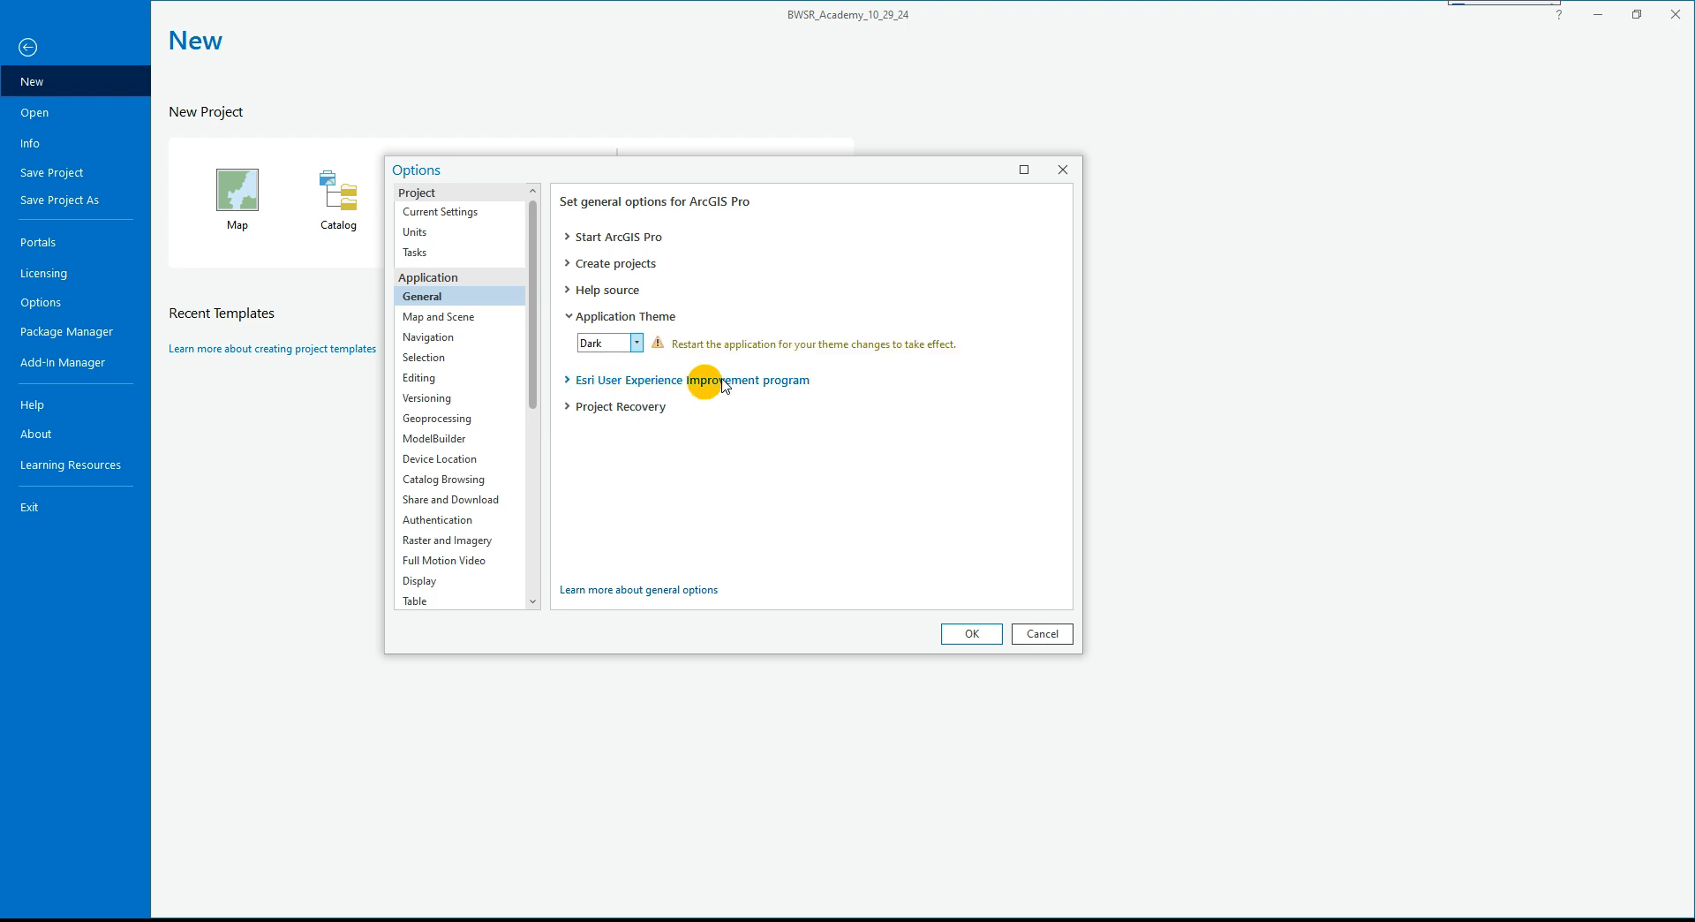
pyautogui.click(629, 344)
pyautogui.click(623, 363)
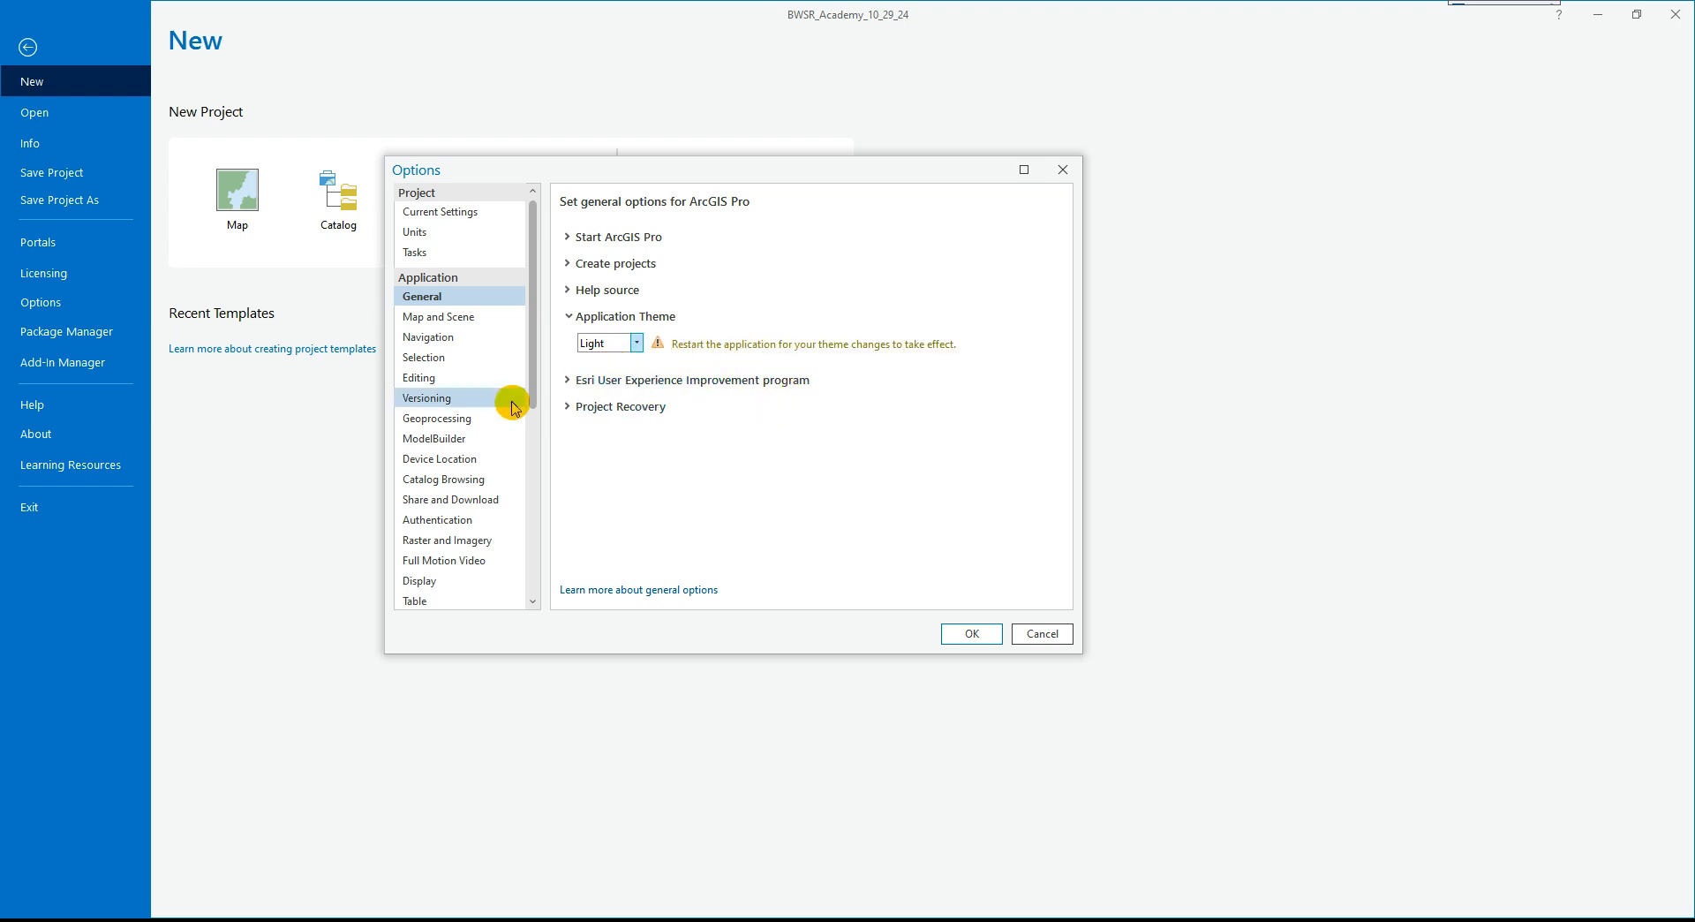
# Review the Map and Scene options, examining the spatial reference setting, its favorite coordinate systems and the Projected Coordinate System categories.
pyautogui.click(428, 319)
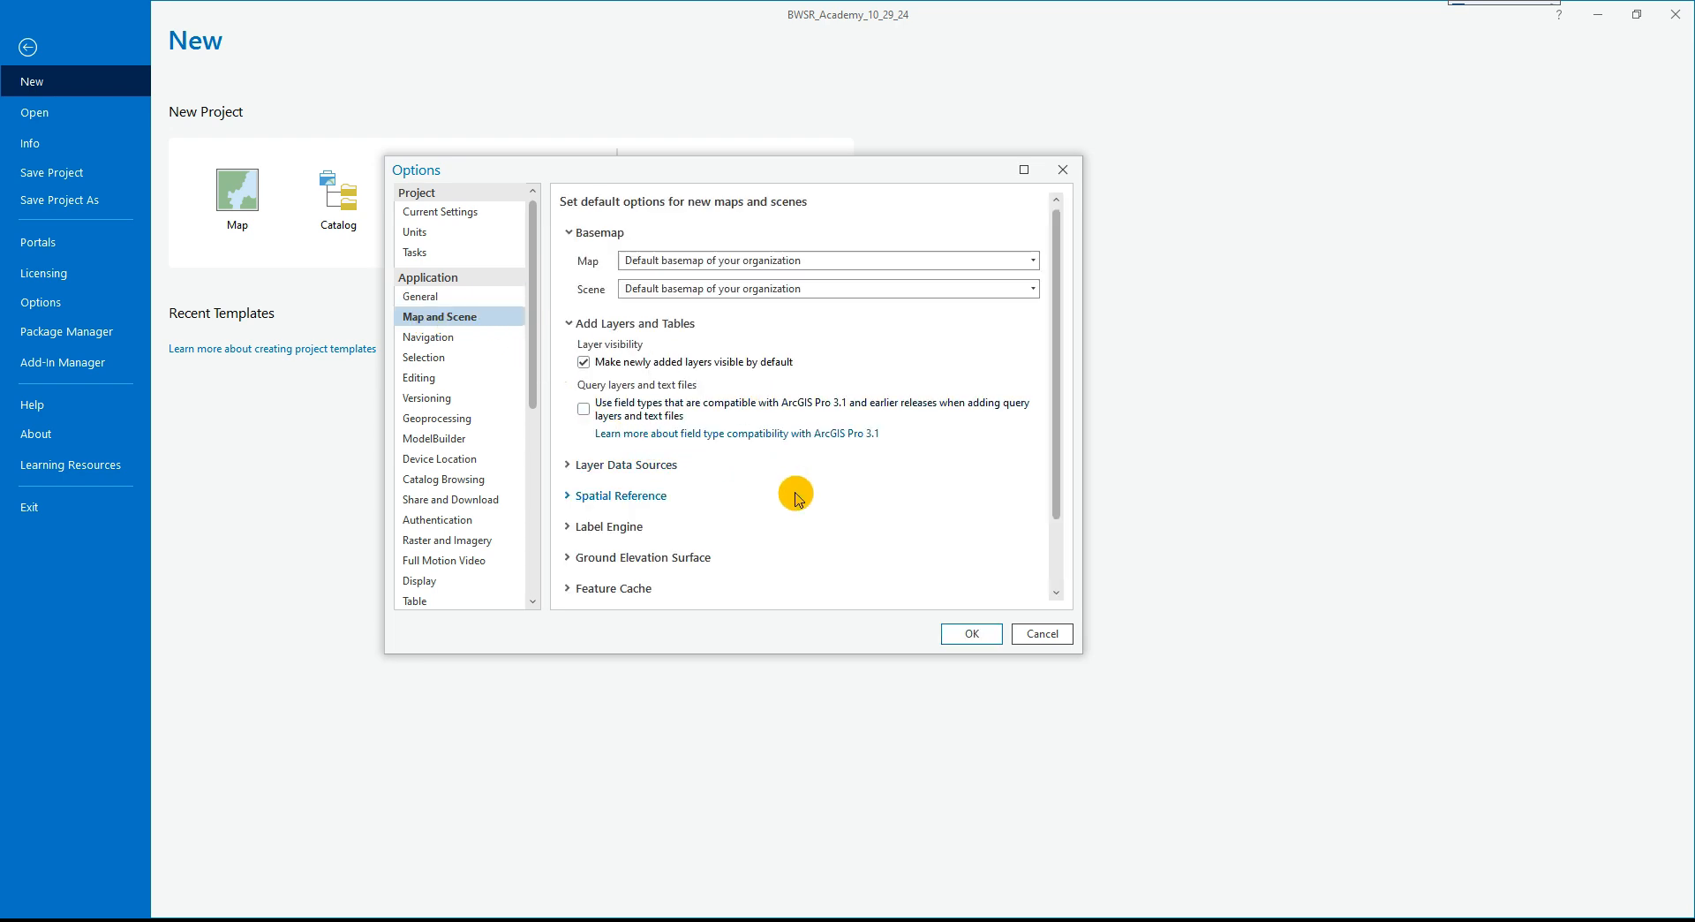
pyautogui.scroll(-2, 796, 499)
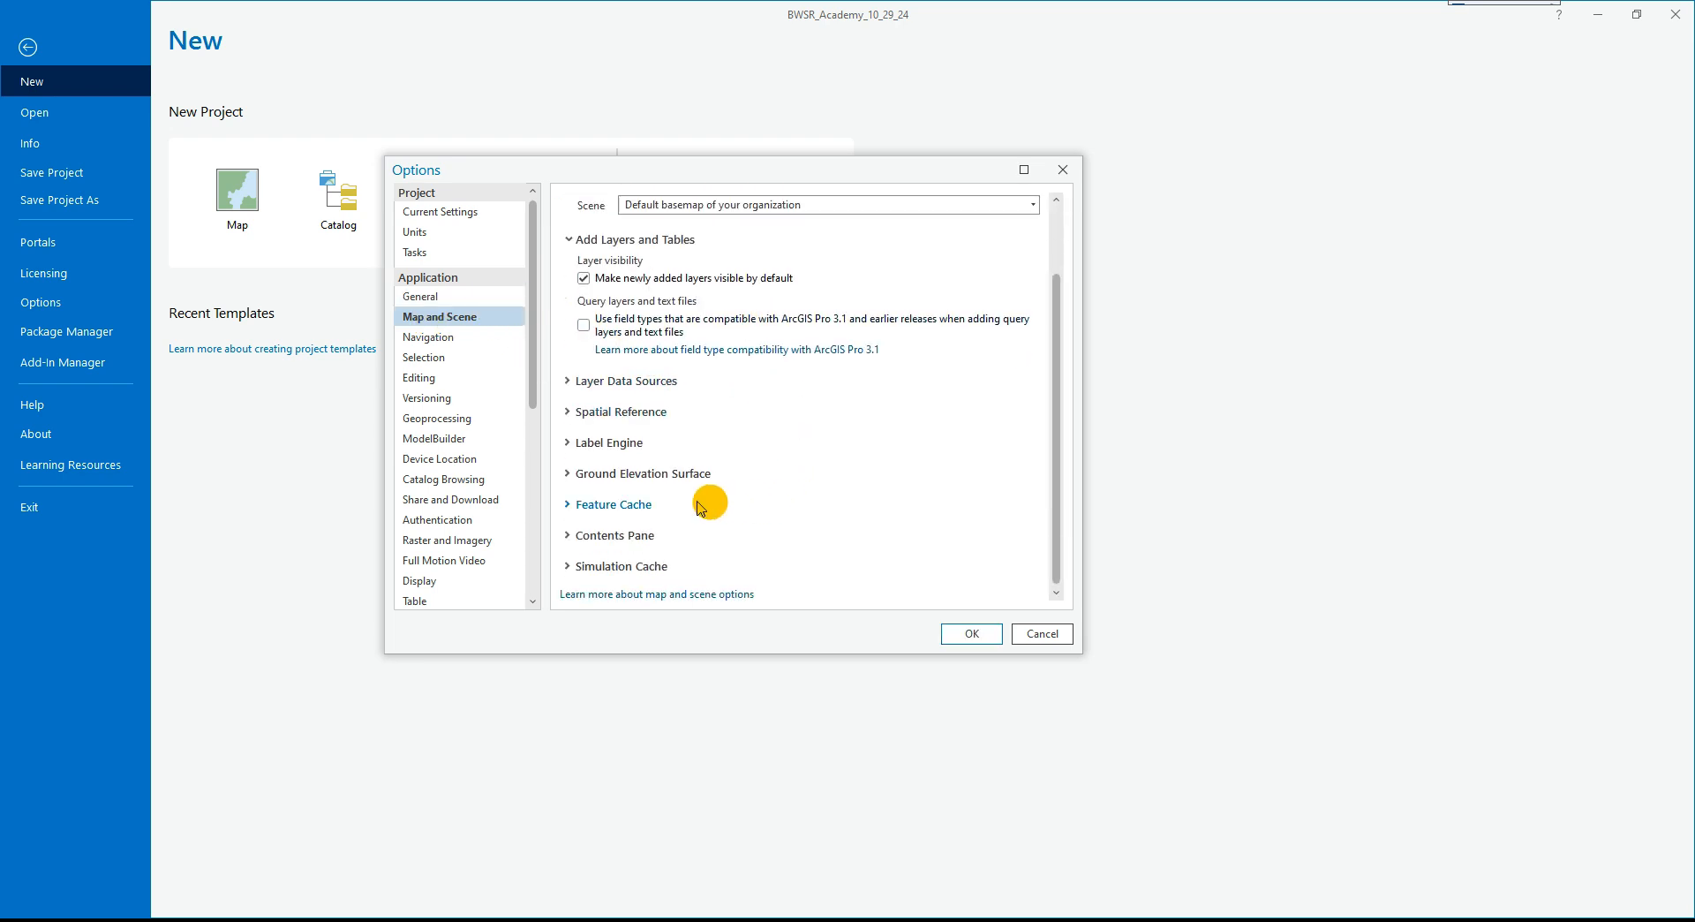
pyautogui.click(570, 447)
pyautogui.click(570, 441)
pyautogui.click(570, 415)
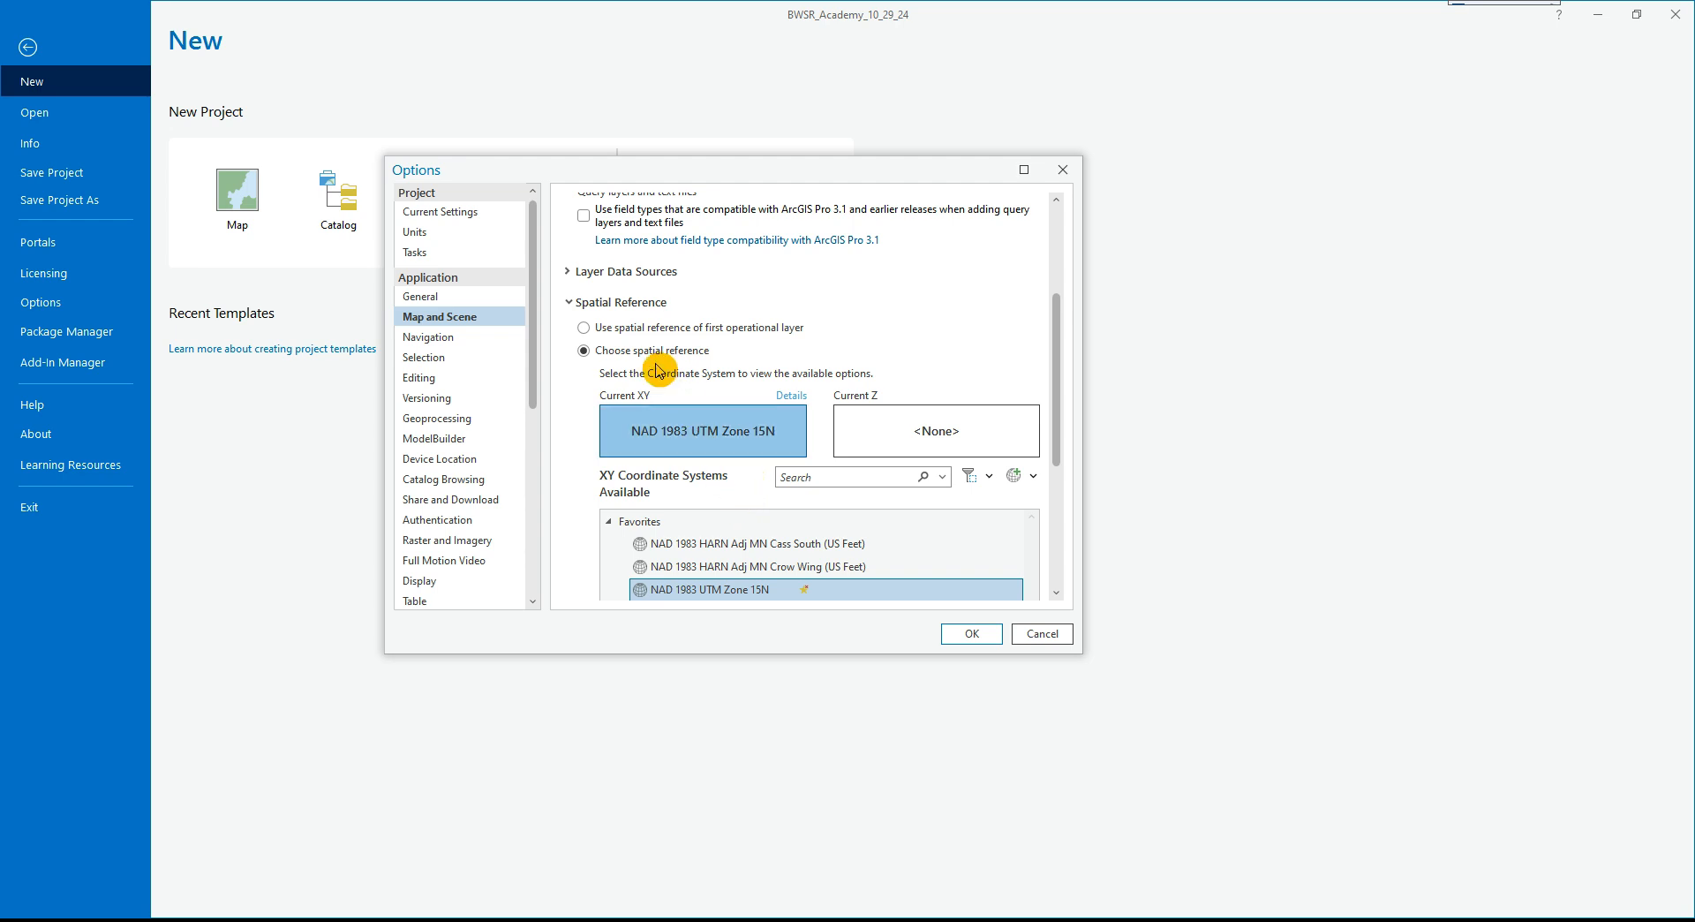
pyautogui.scroll(-1, 717, 543)
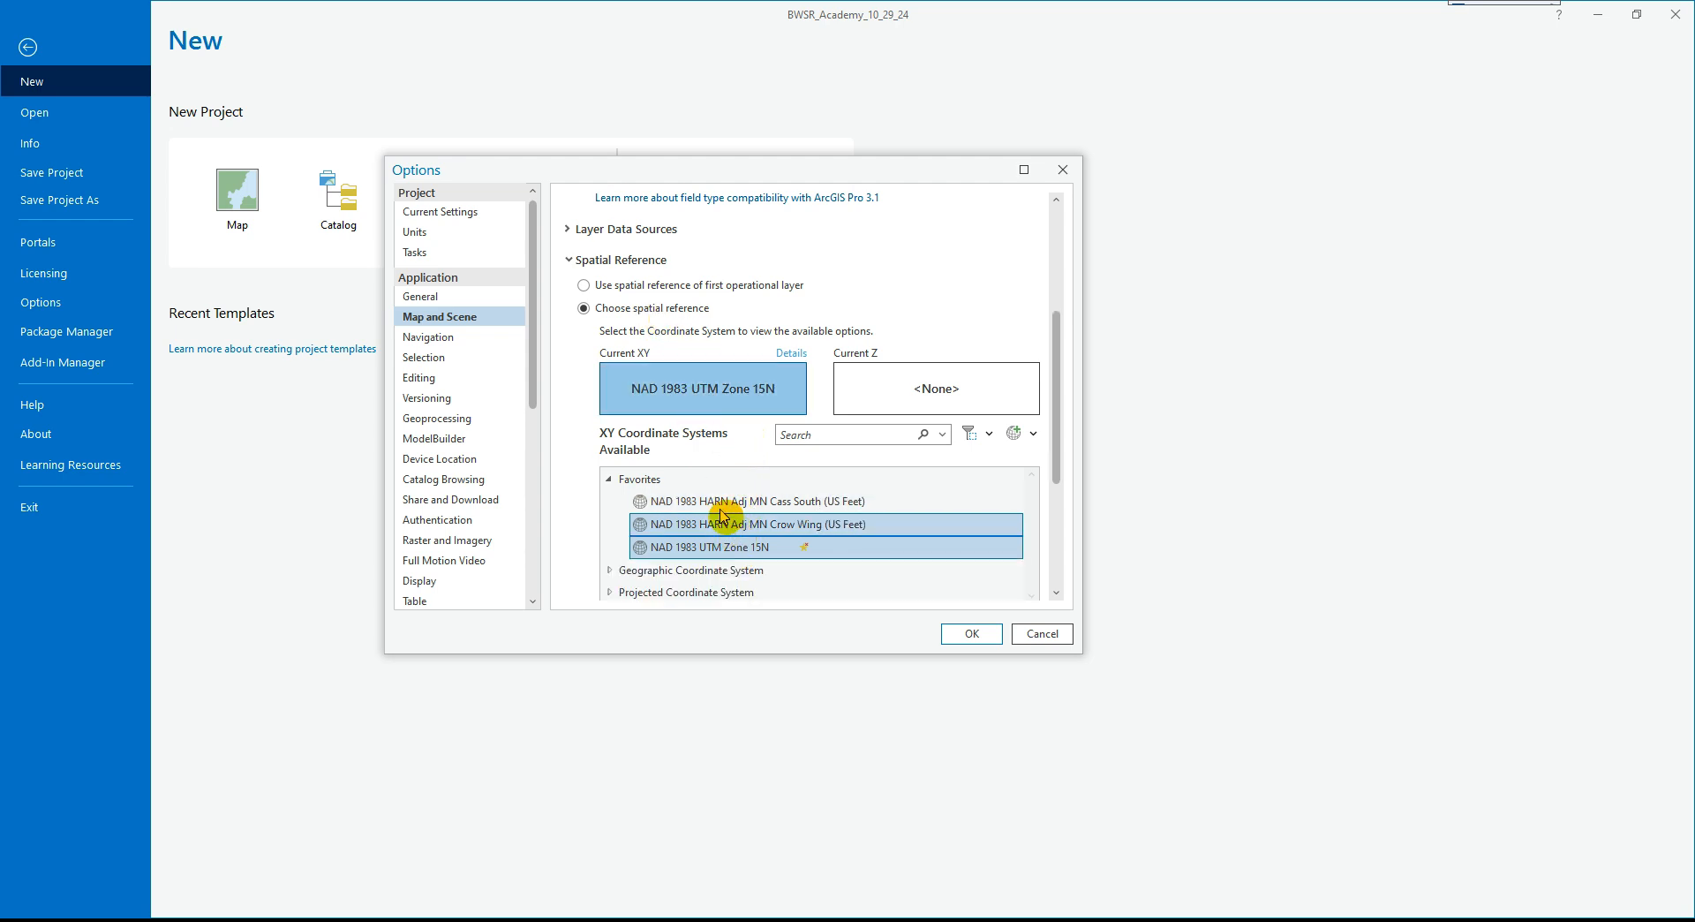
pyautogui.click(611, 592)
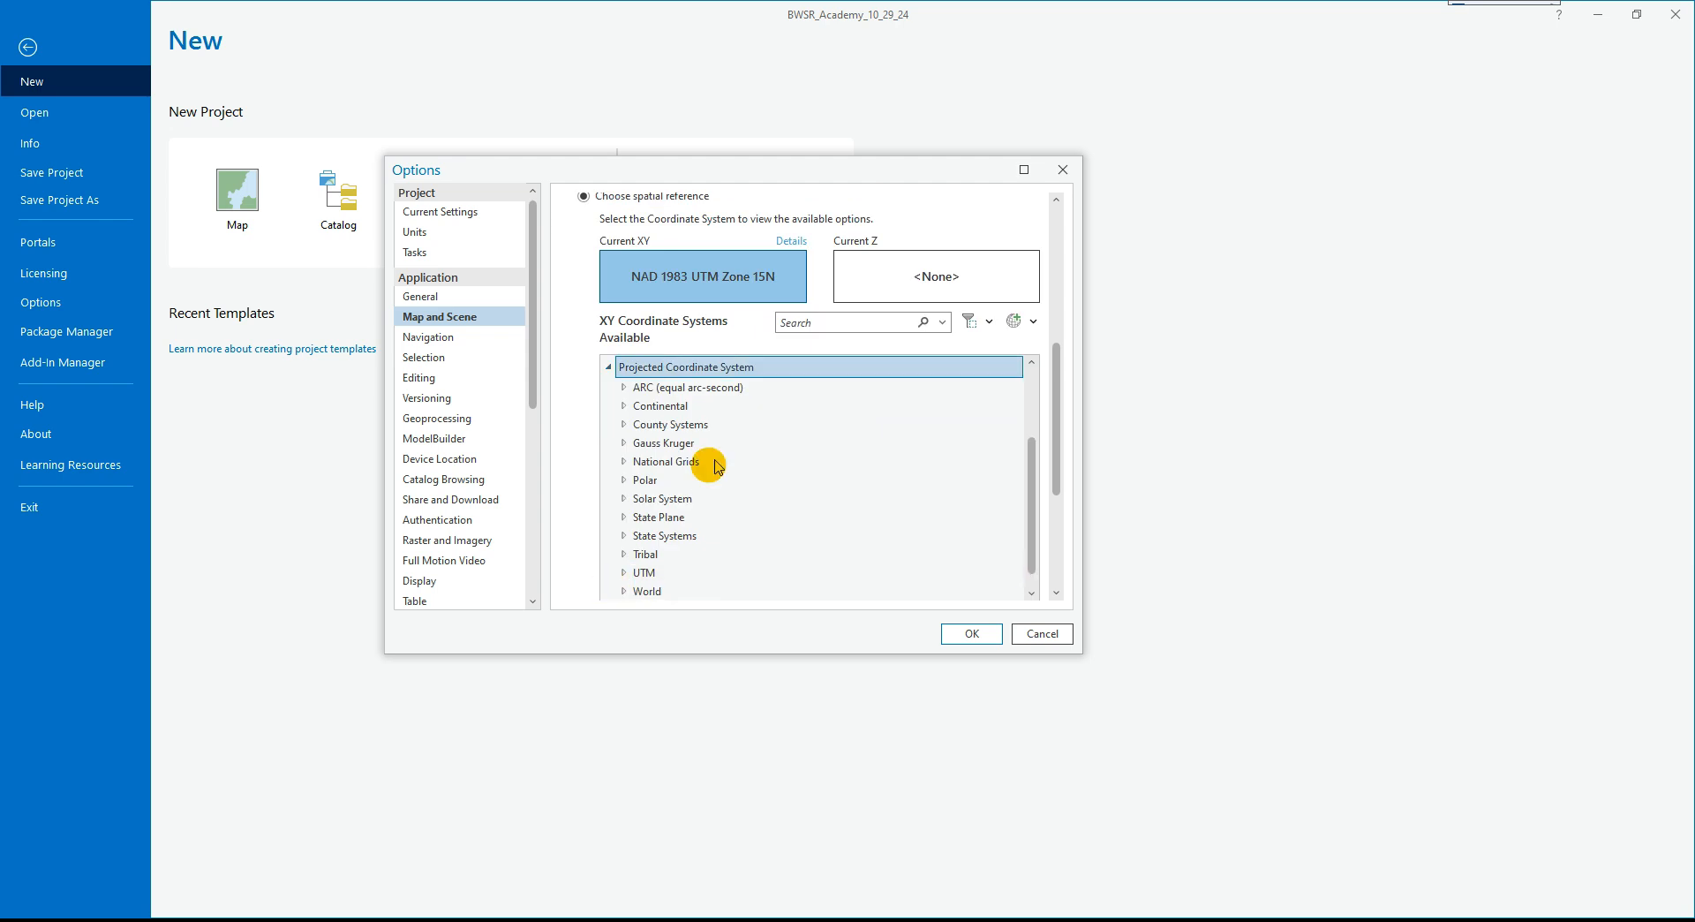
pyautogui.click(610, 368)
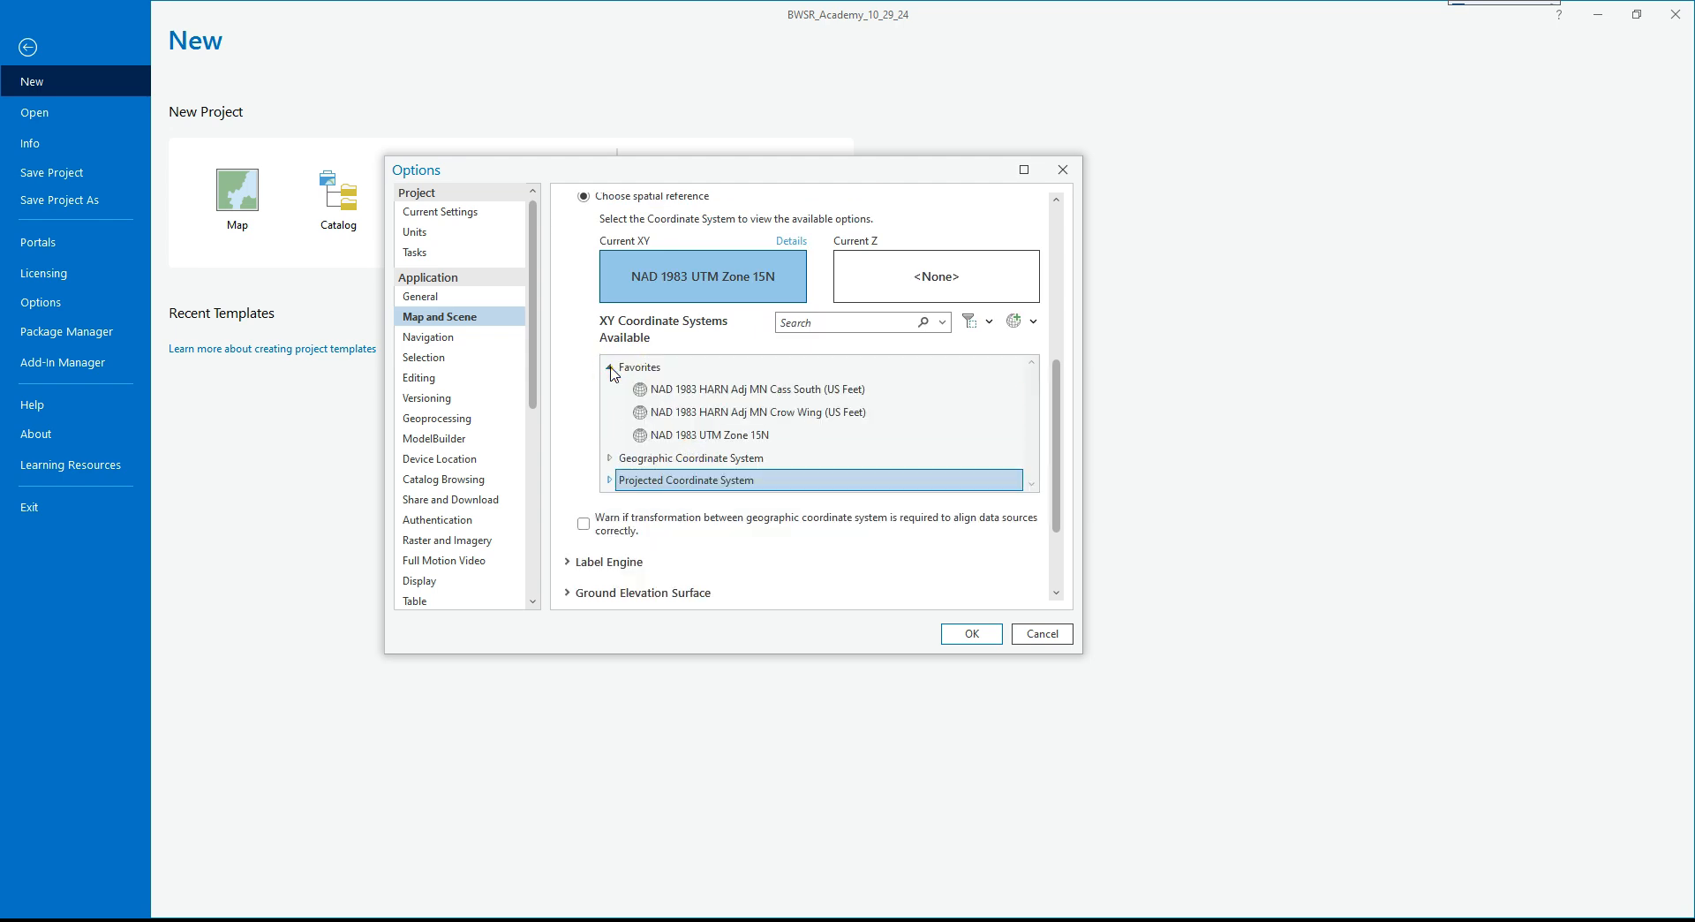
# View the Selection options and look at the color choices for map selections, keeping the current color.
pyautogui.click(469, 360)
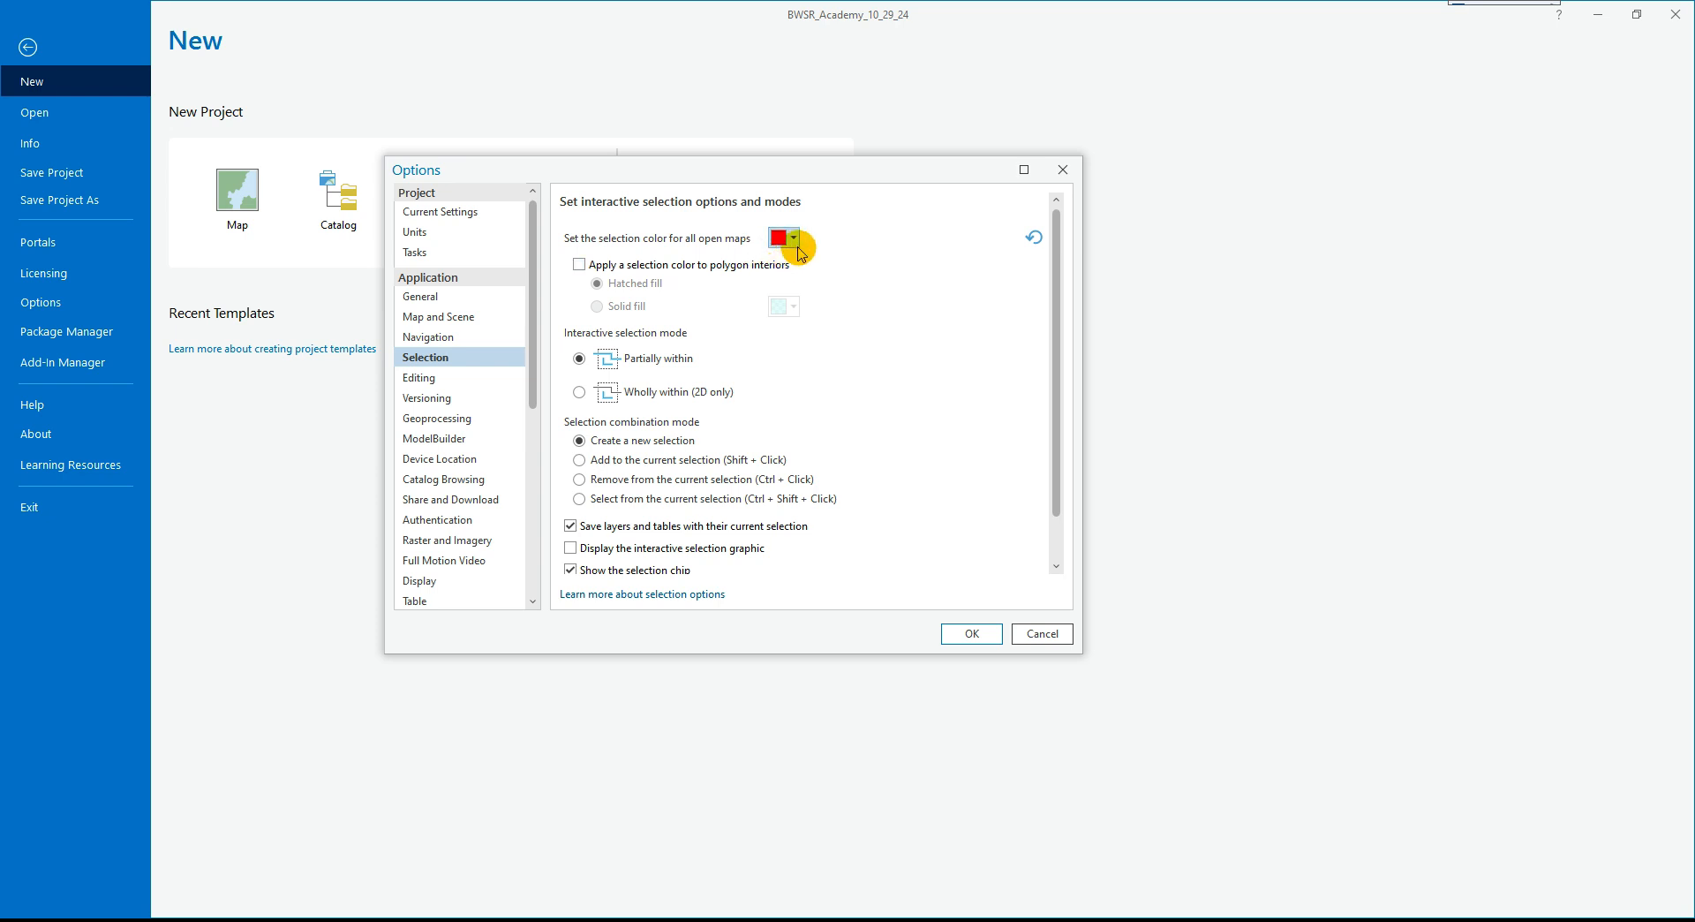
pyautogui.click(798, 250)
pyautogui.click(864, 235)
pyautogui.click(471, 358)
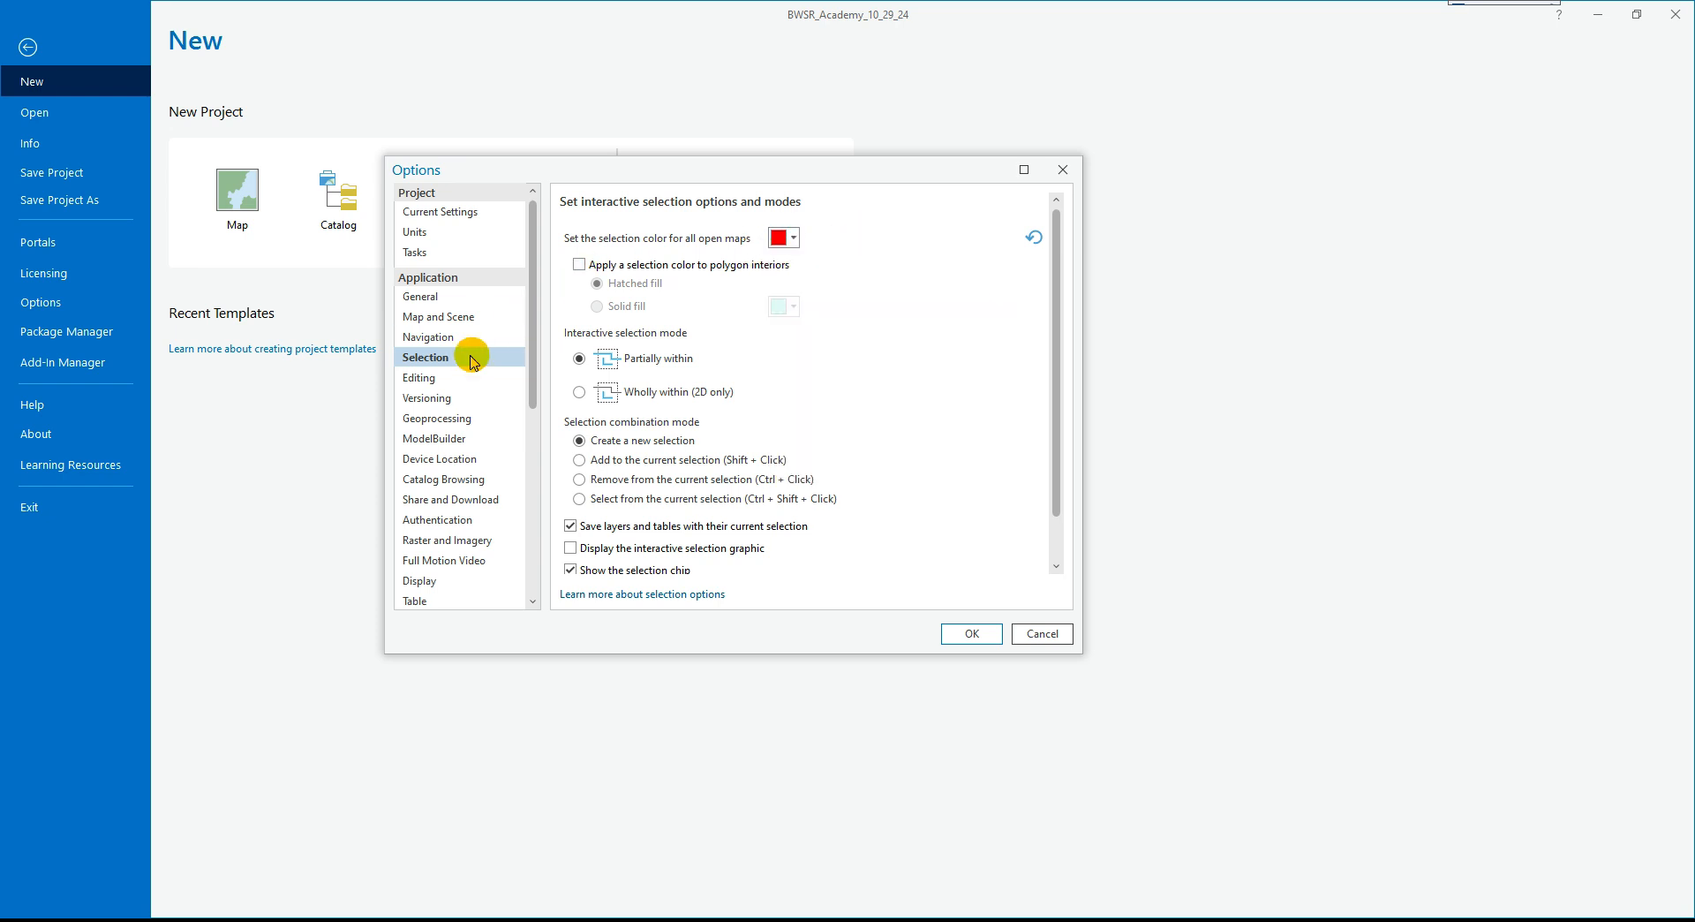
# In the Editing options, turn on automatic saving of edits in the session settings.
pyautogui.click(456, 379)
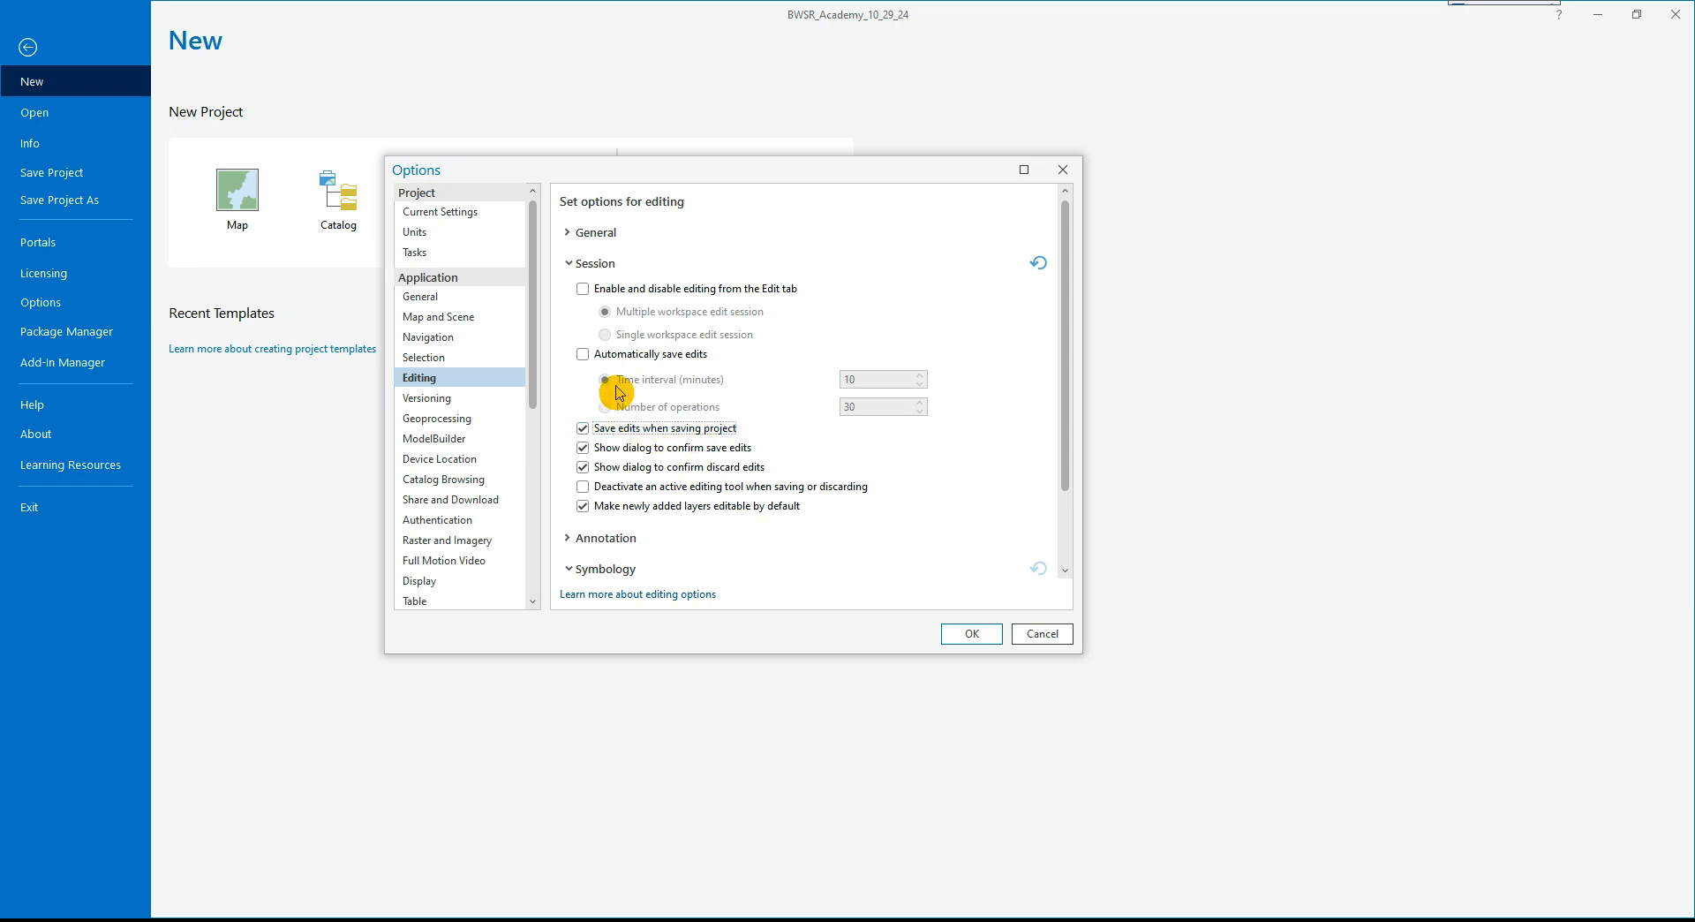
pyautogui.click(583, 354)
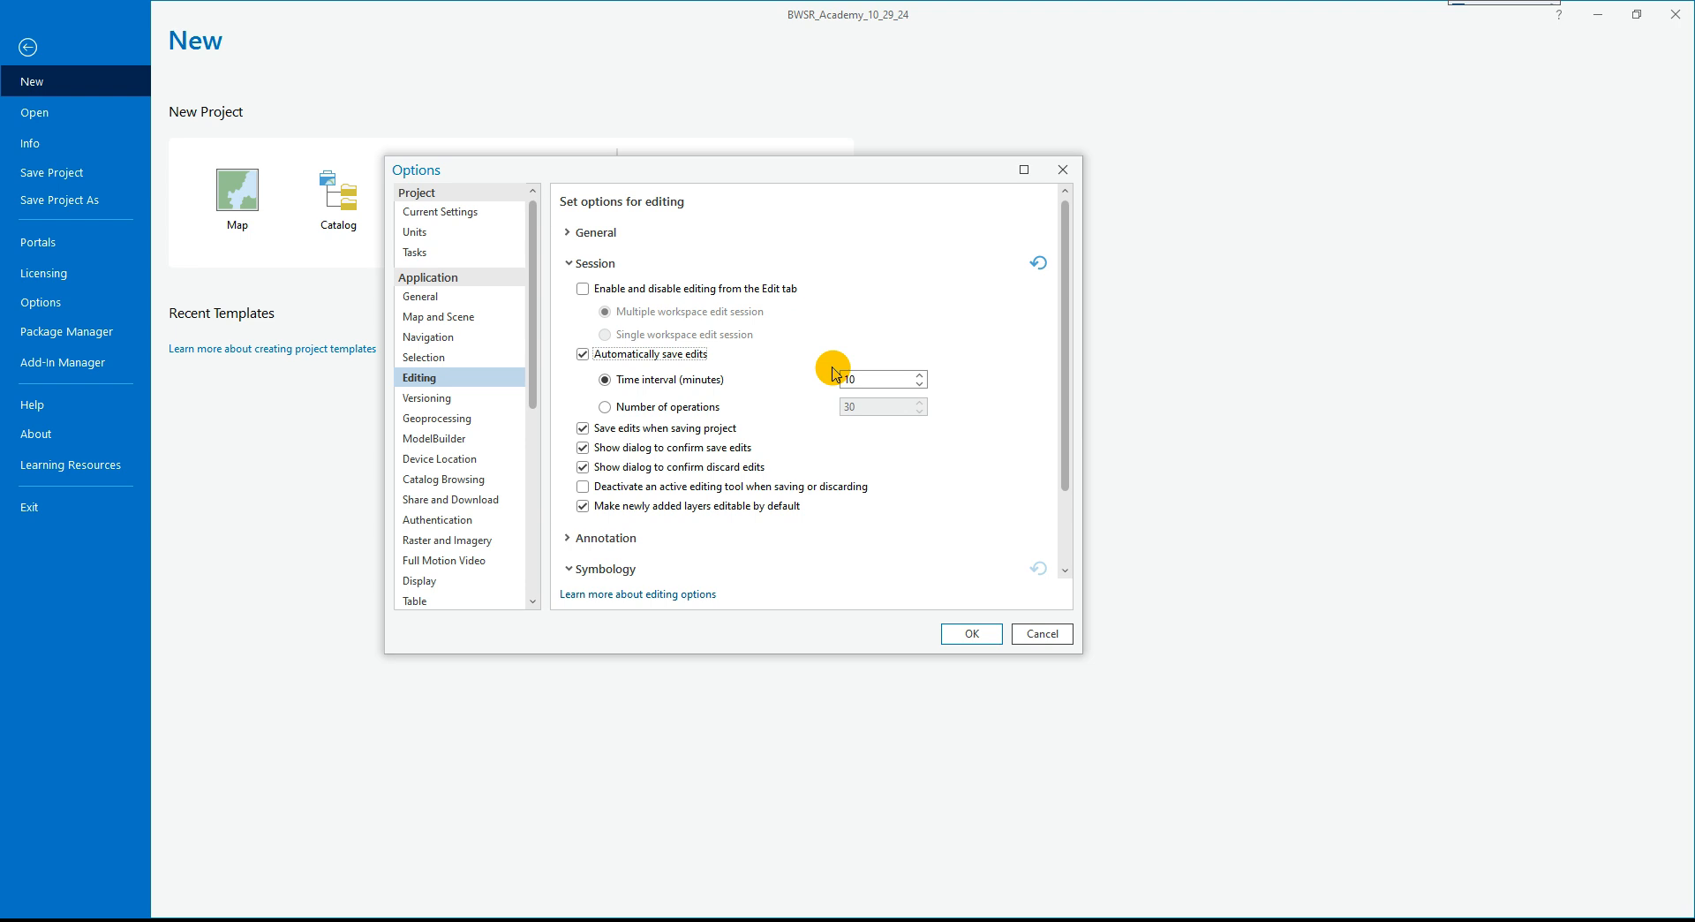
pyautogui.click(583, 355)
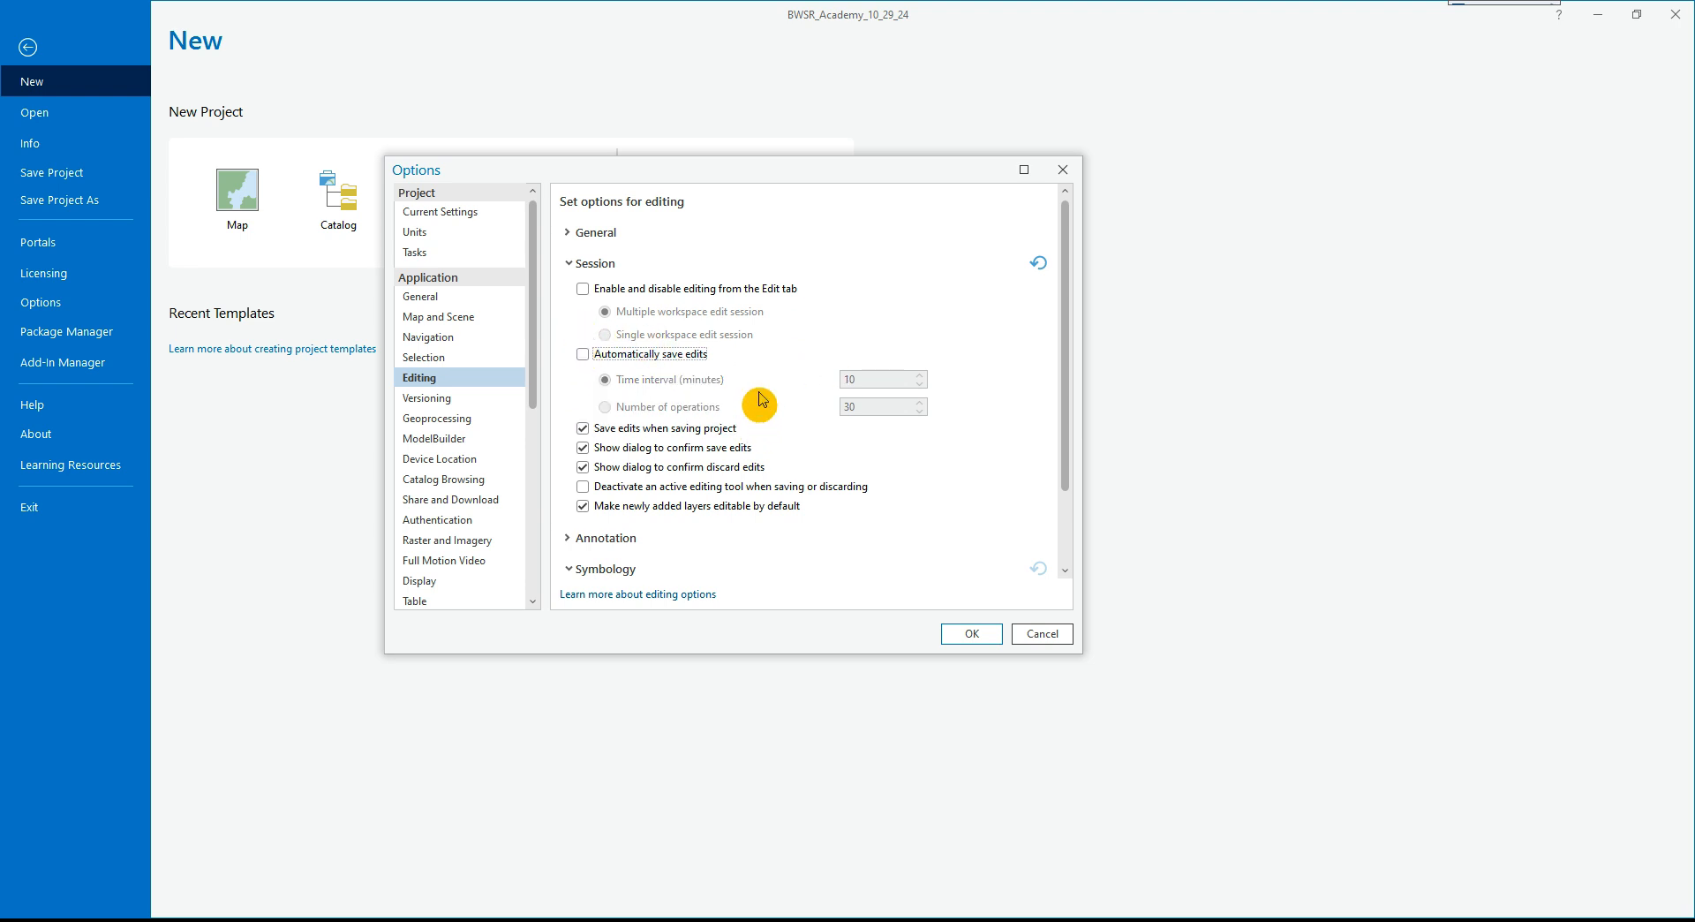
pyautogui.click(583, 354)
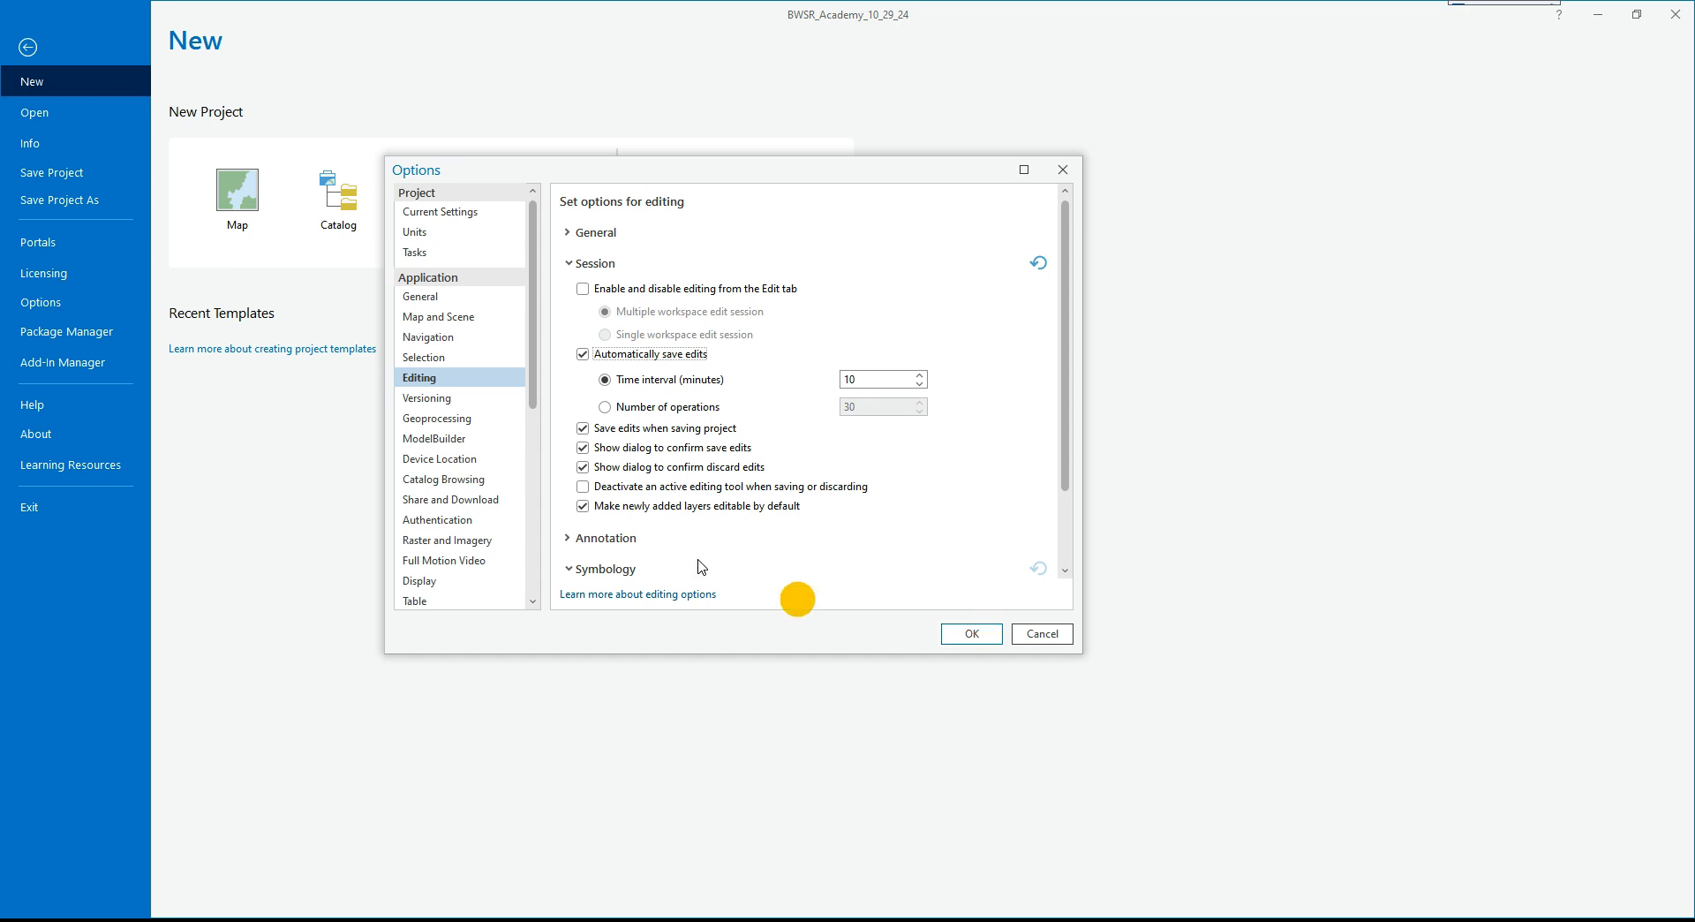
# Look through the Geoprocessing and Text and Graphics options and the remaining categories, and apply the option changes.
pyautogui.click(432, 418)
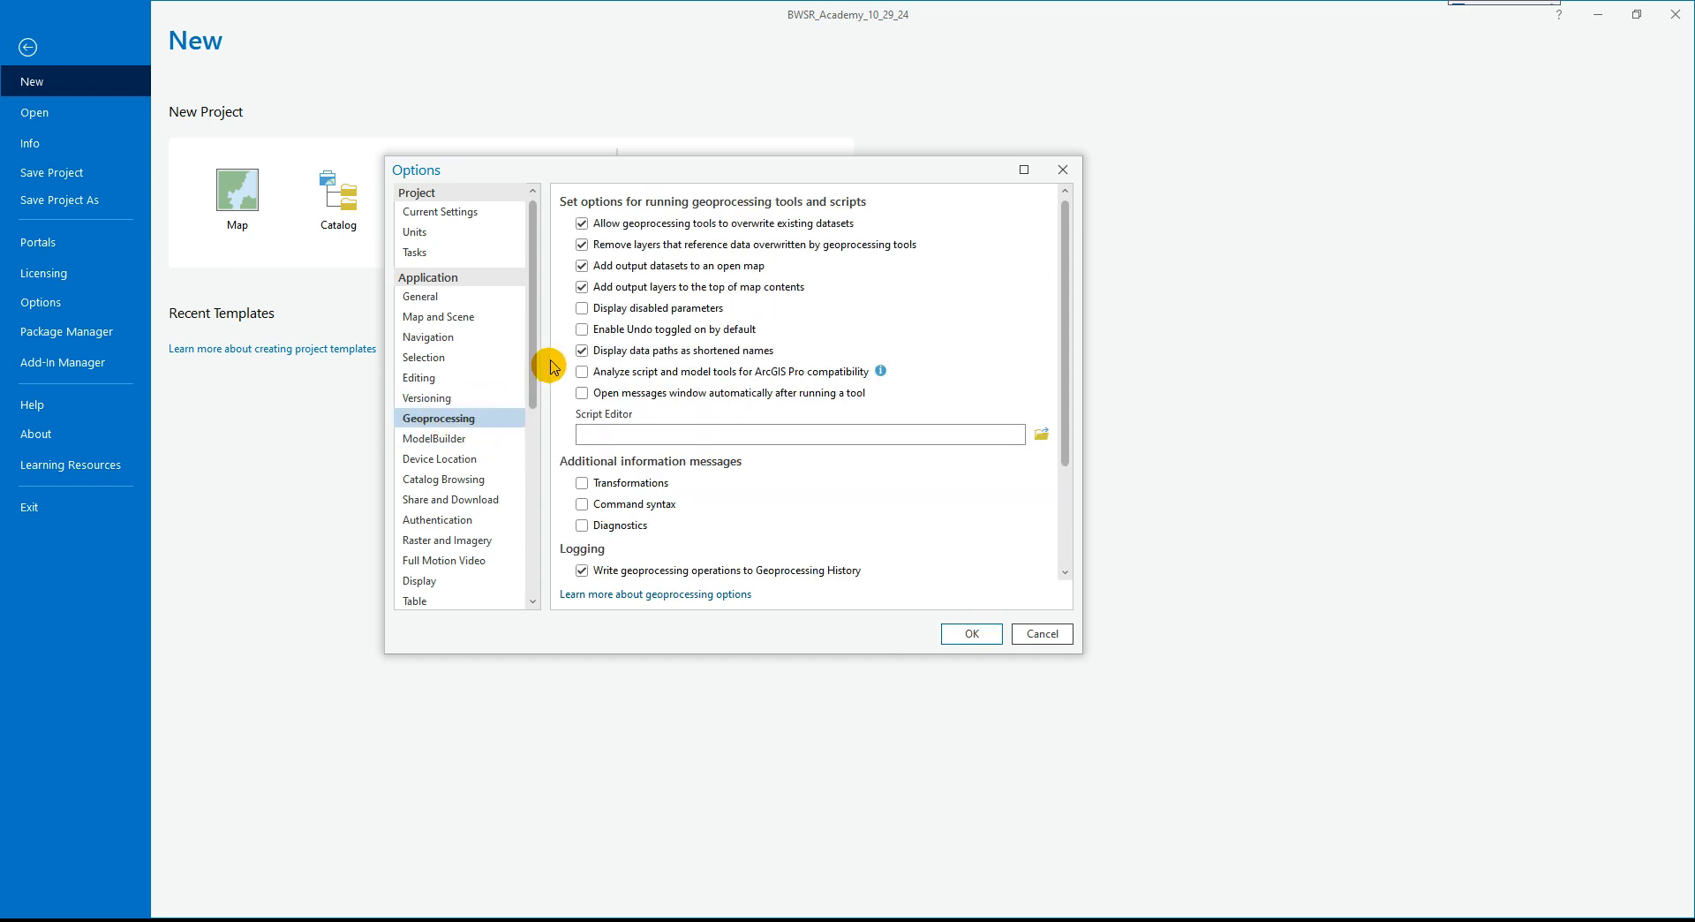
pyautogui.moveTo(540, 354)
pyautogui.mouseDown()
pyautogui.moveTo(535, 397)
pyautogui.moveTo(537, 335)
pyautogui.mouseUp()
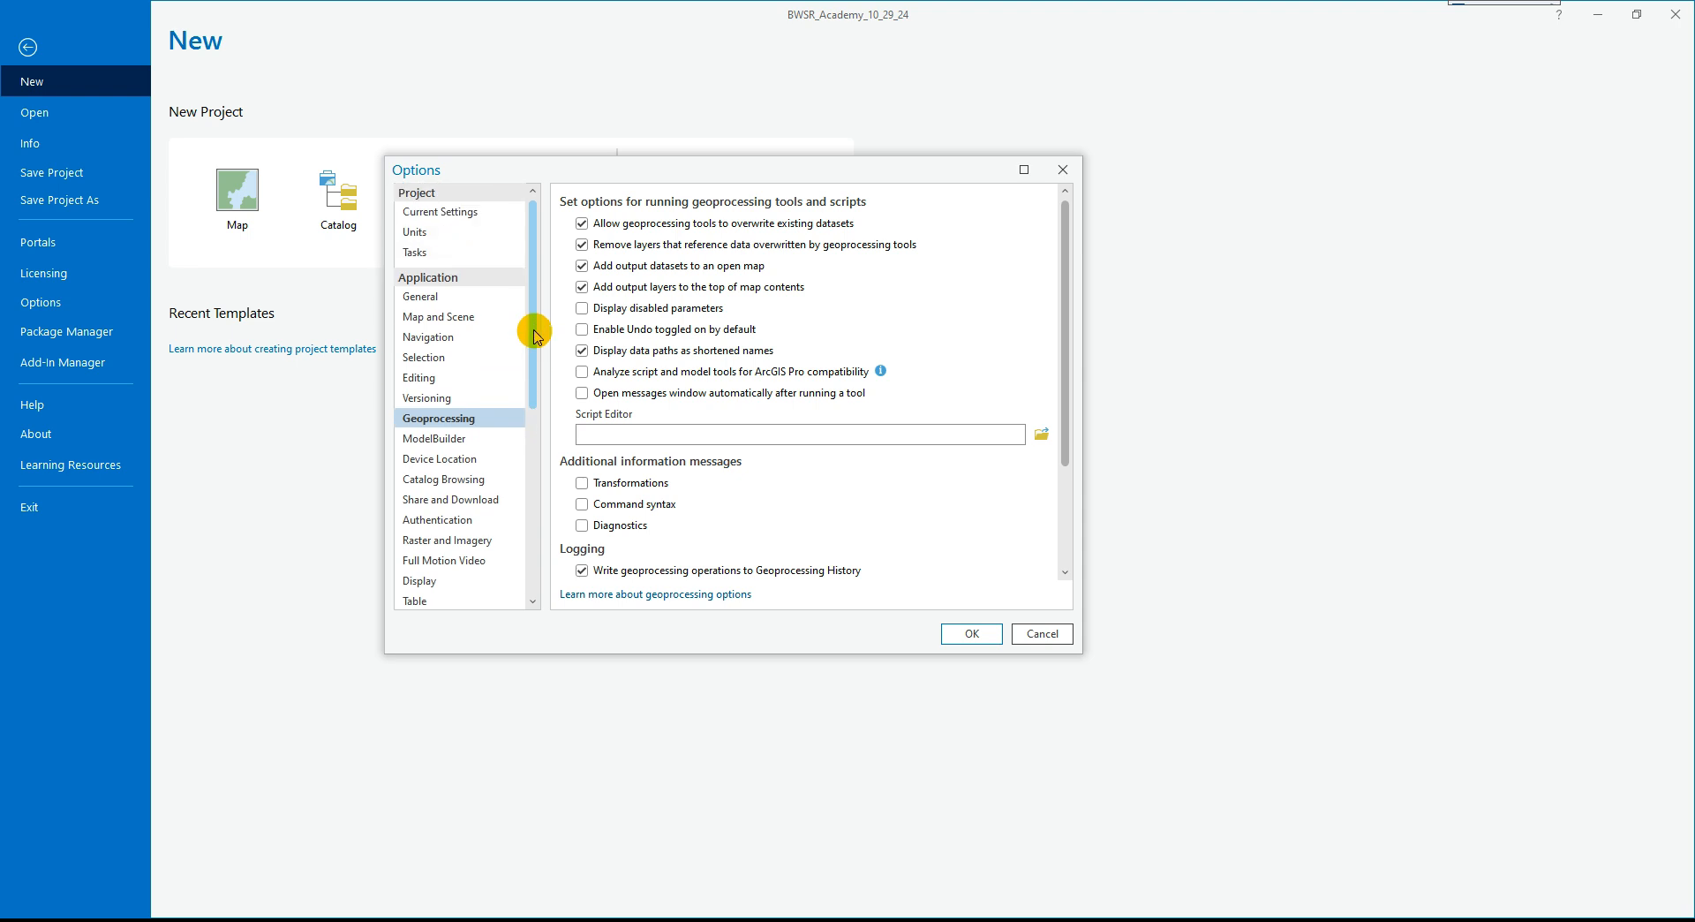
pyautogui.scroll(-3, 424, 376)
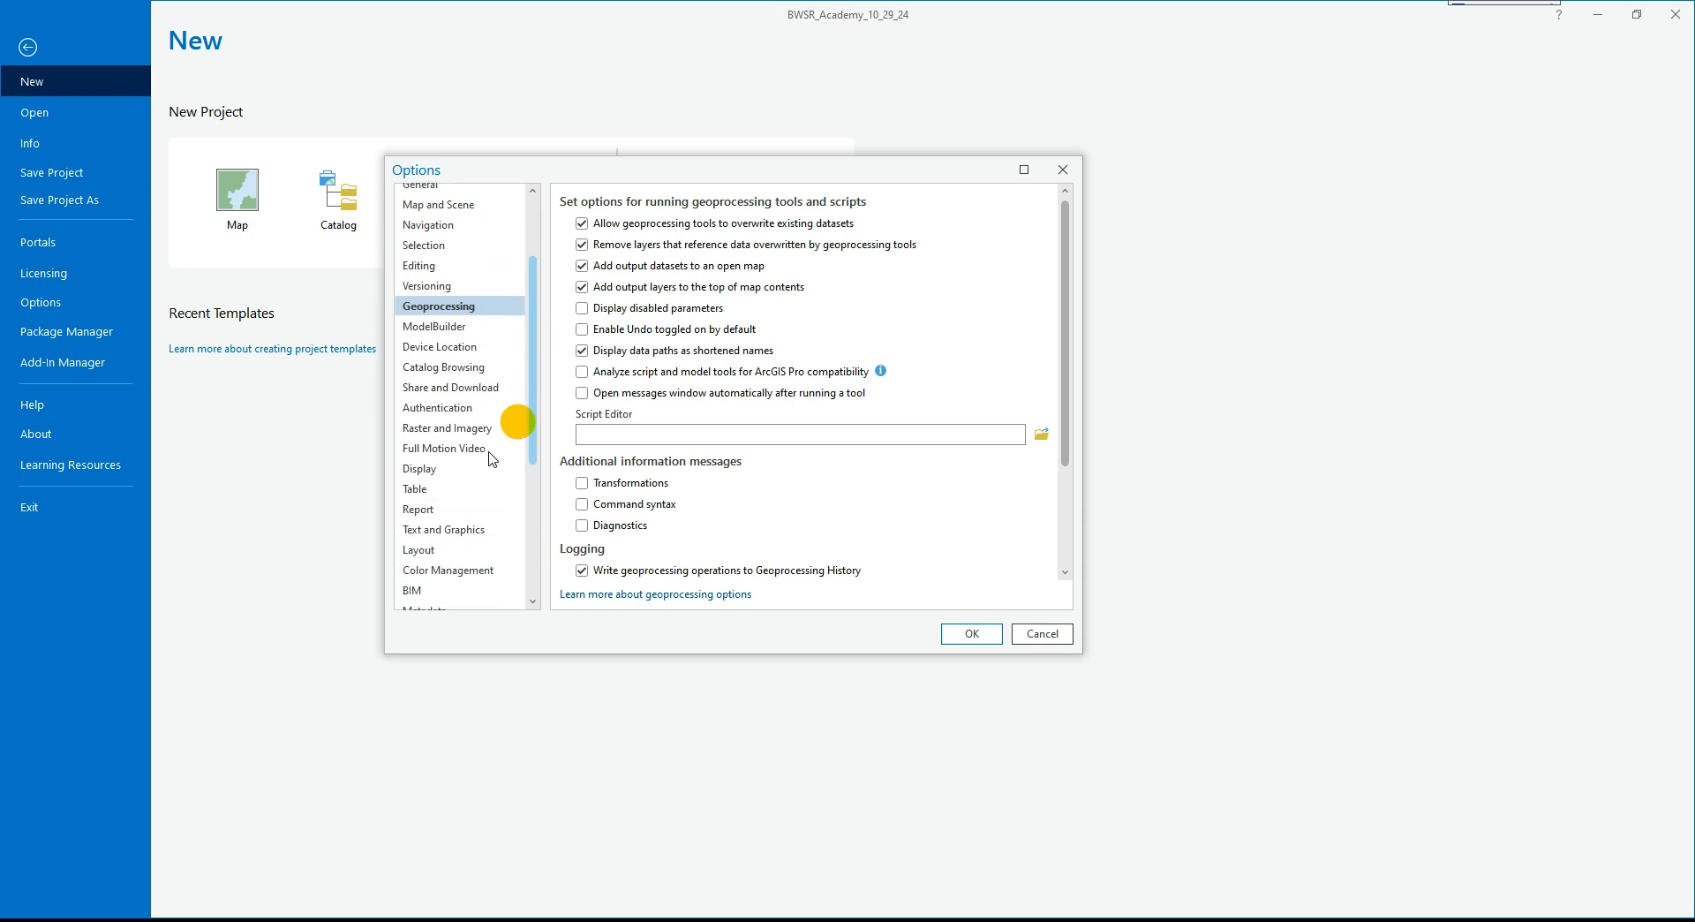
pyautogui.click(471, 531)
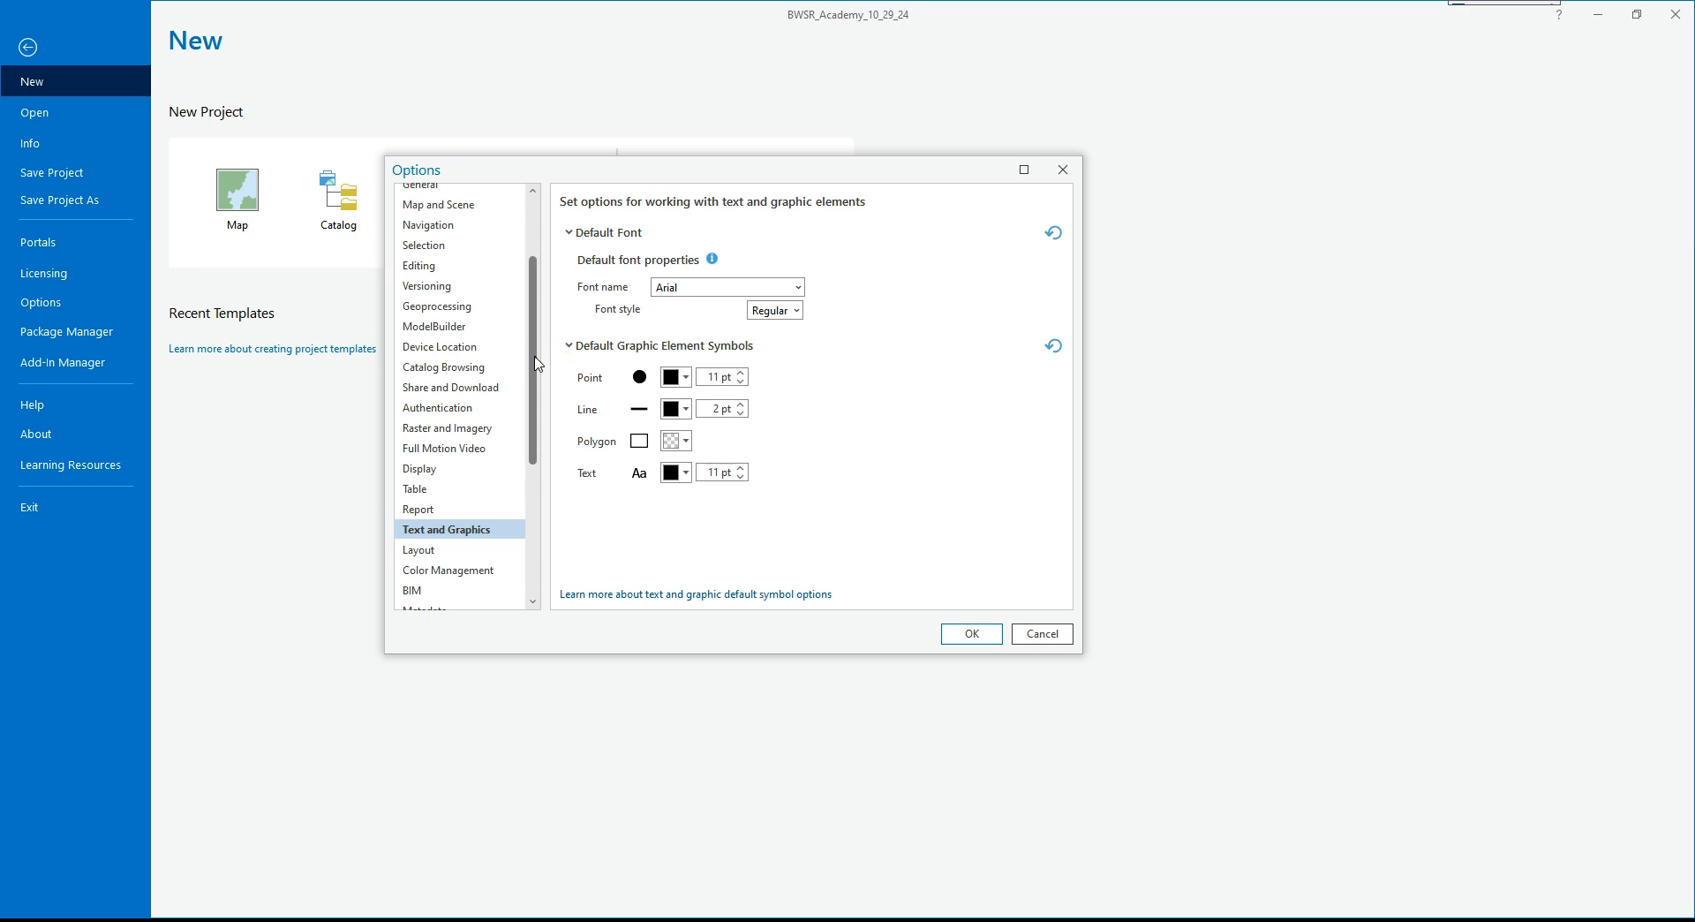
pyautogui.scroll(-3, 432, 424)
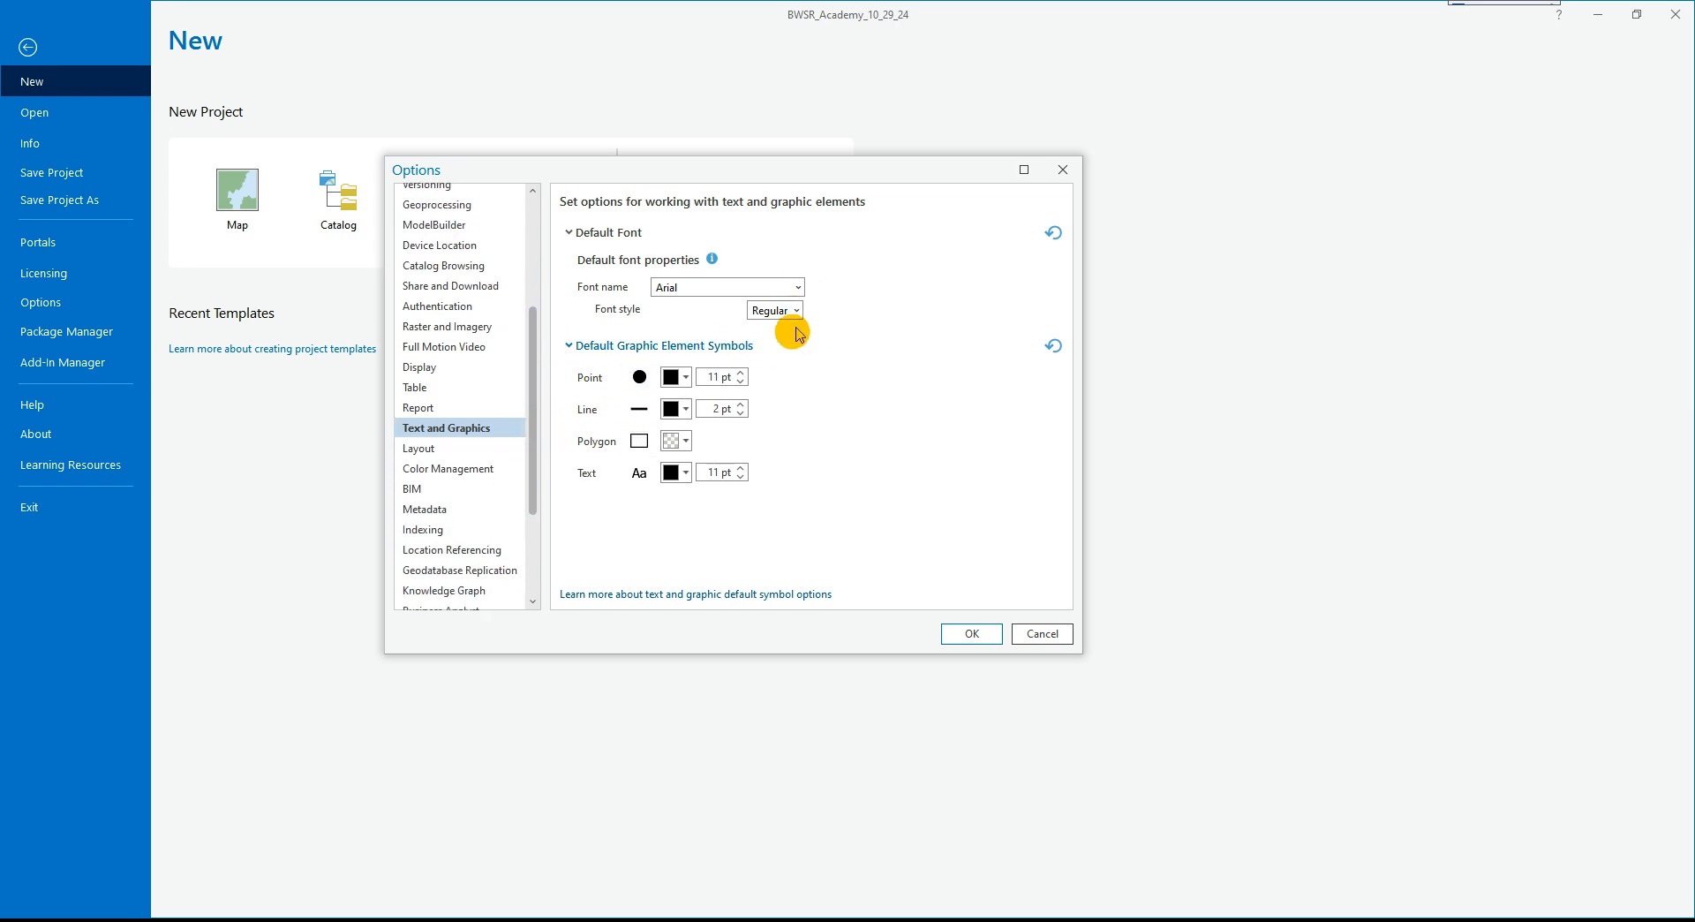
pyautogui.scroll(-3, 531, 387)
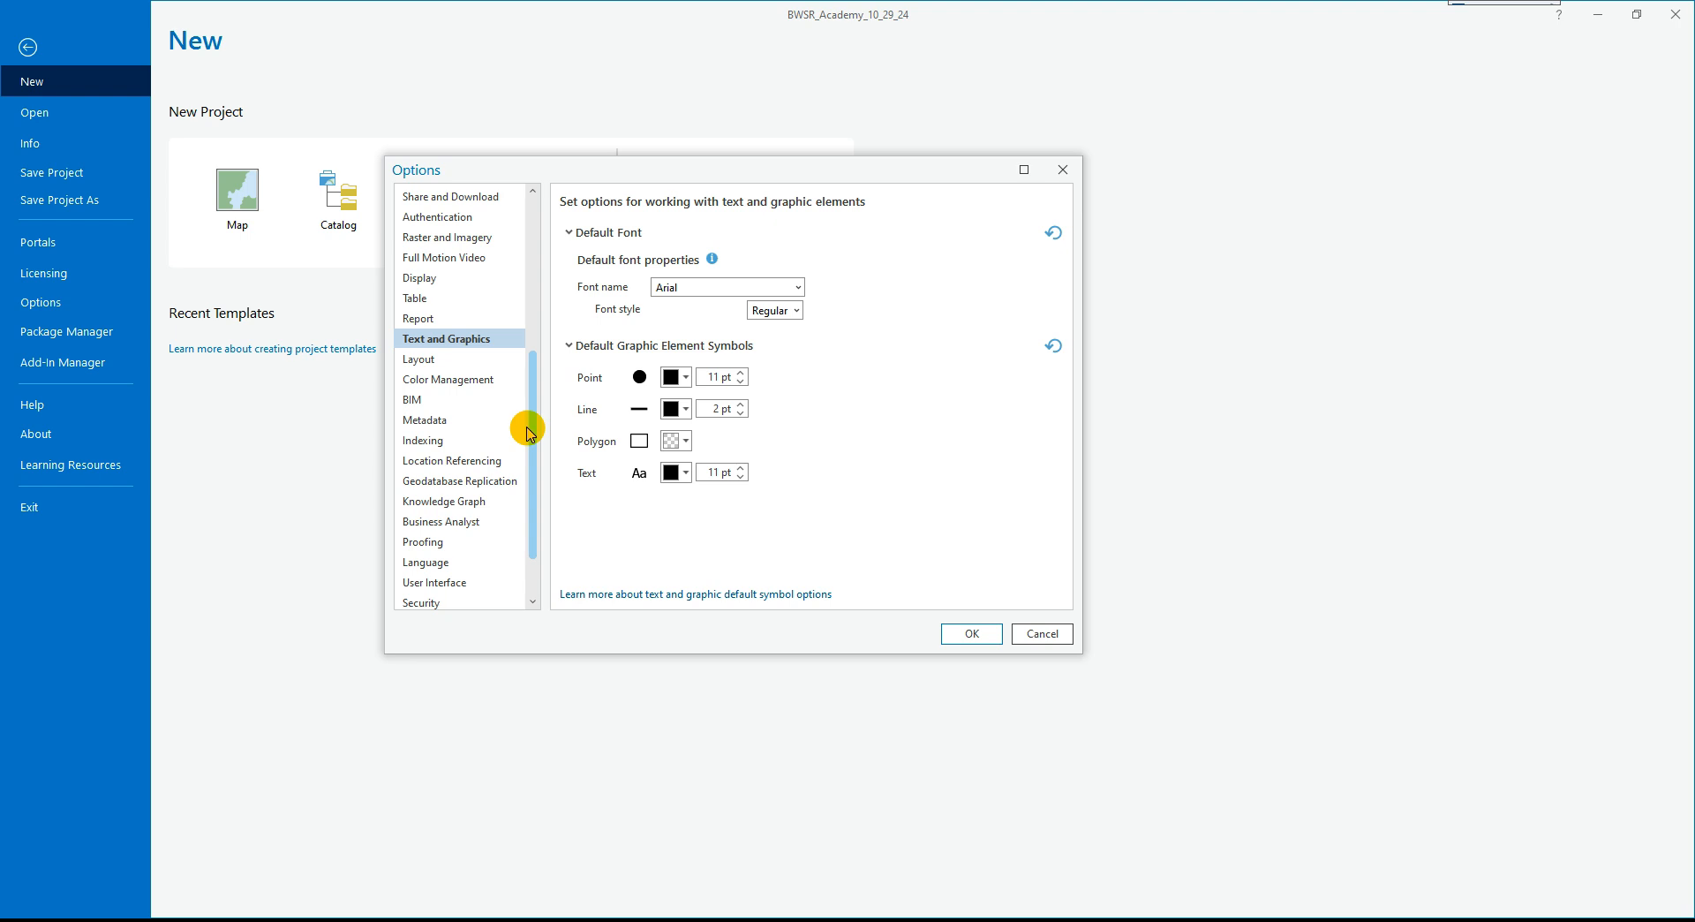
pyautogui.moveTo(530, 433); pyautogui.dragTo(531, 468)
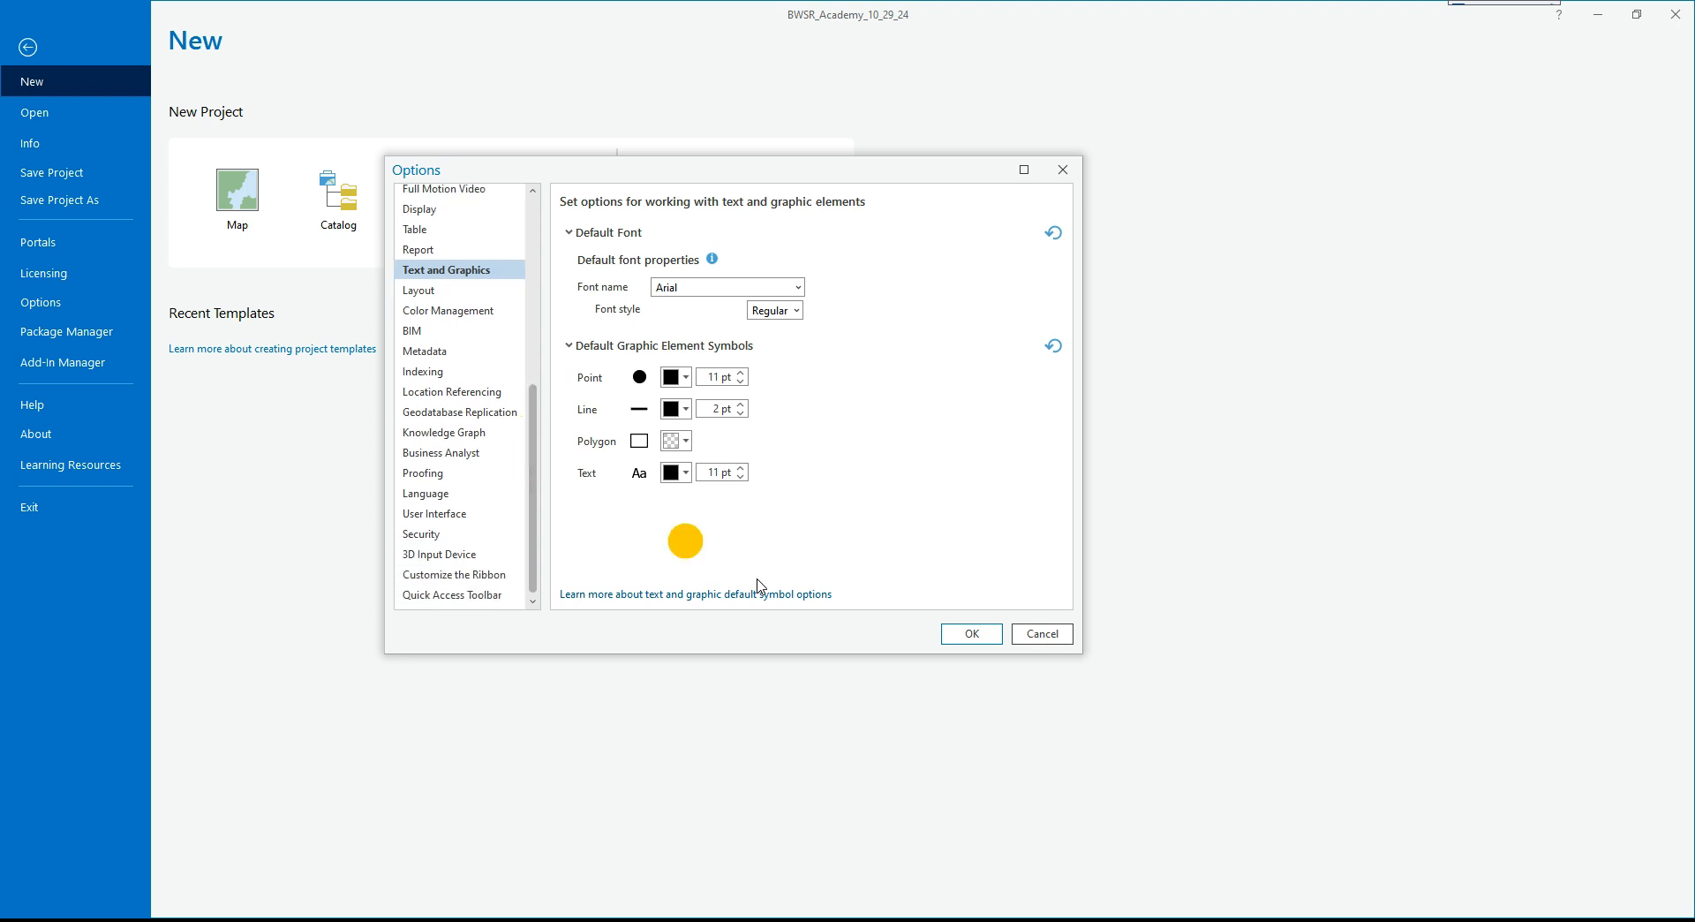
pyautogui.click(971, 633)
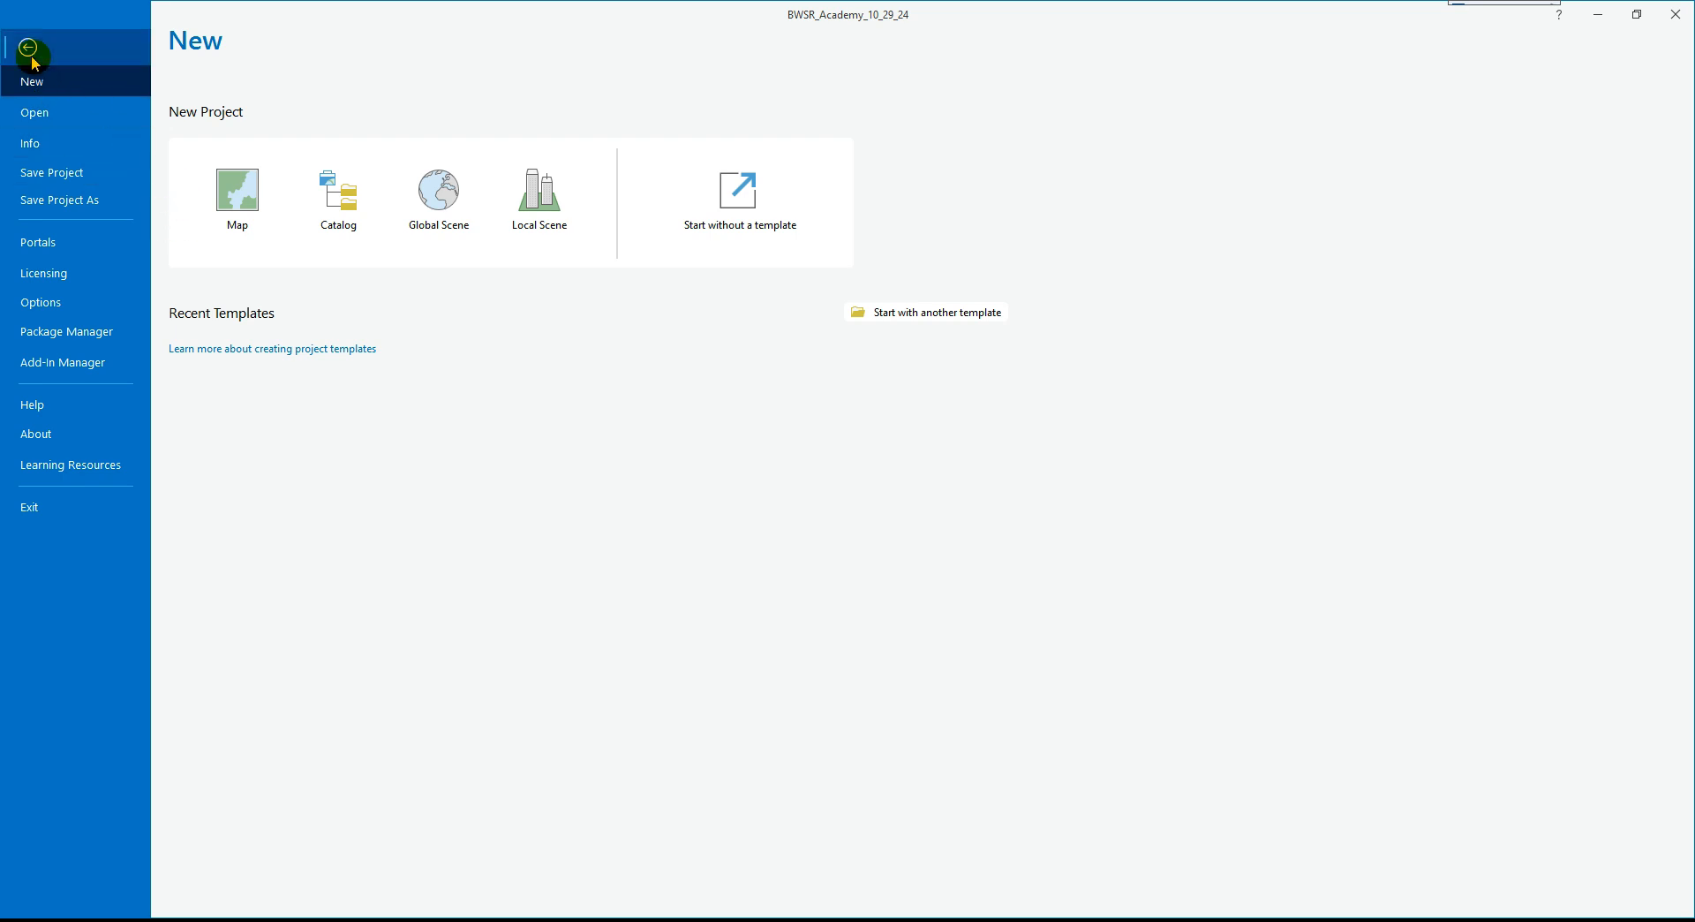
# Reopen the application options, review the general settings for creating projects and starting ArcGIS Pro, and return to the map without changes.
pyautogui.click(62, 309)
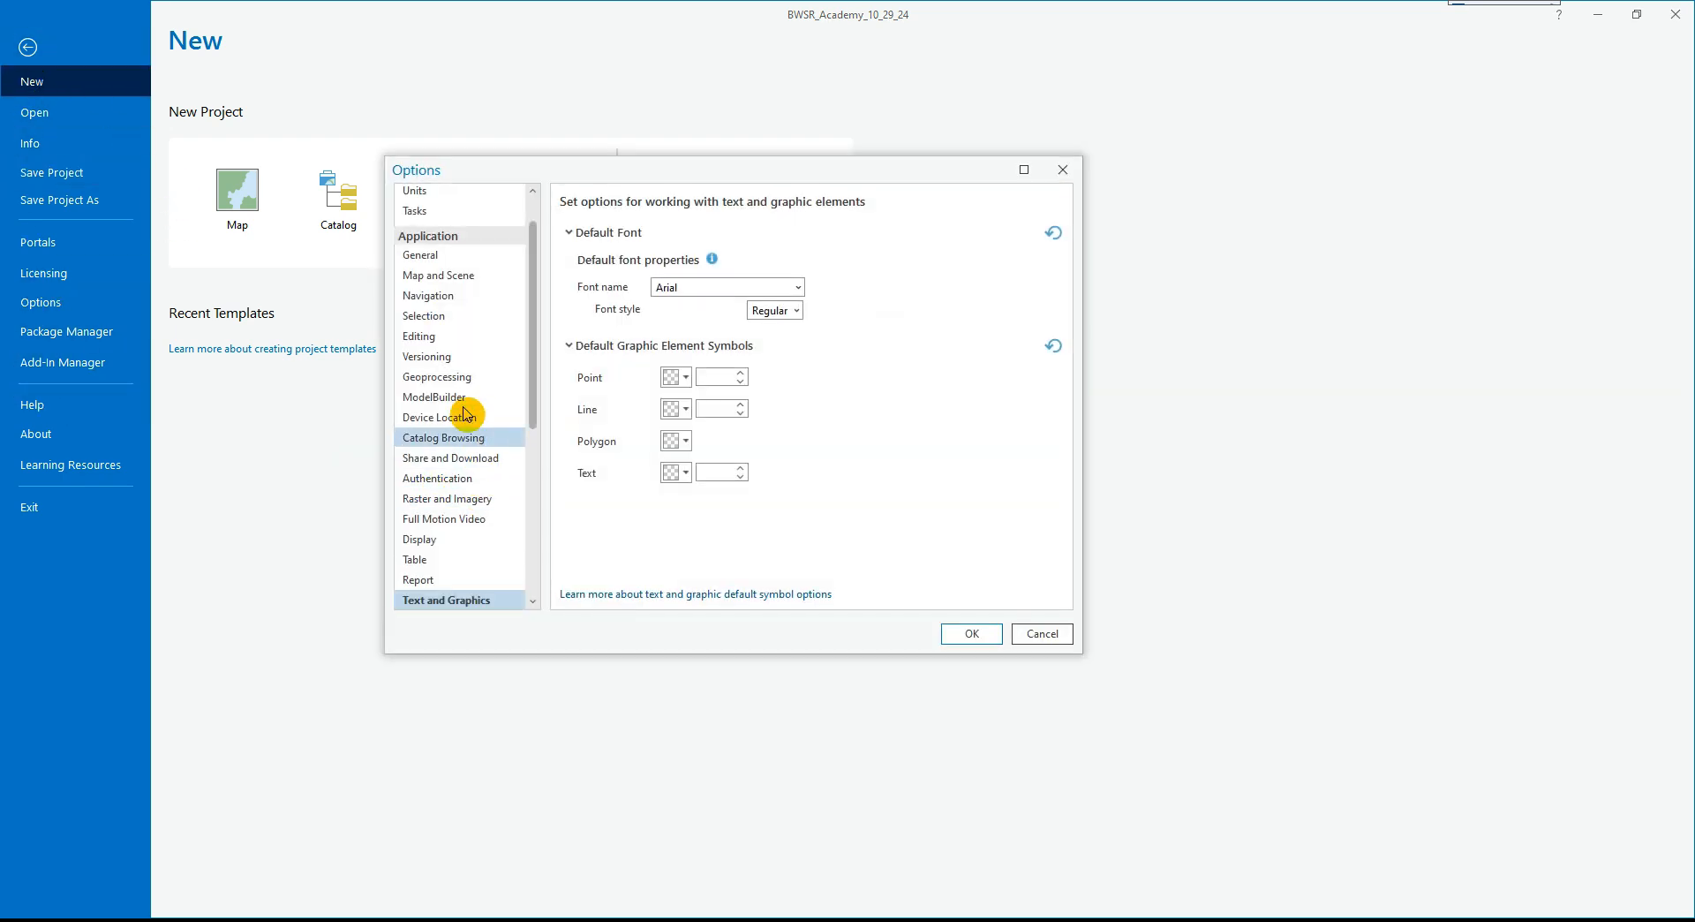
pyautogui.scroll(2, 461, 397)
pyautogui.click(446, 300)
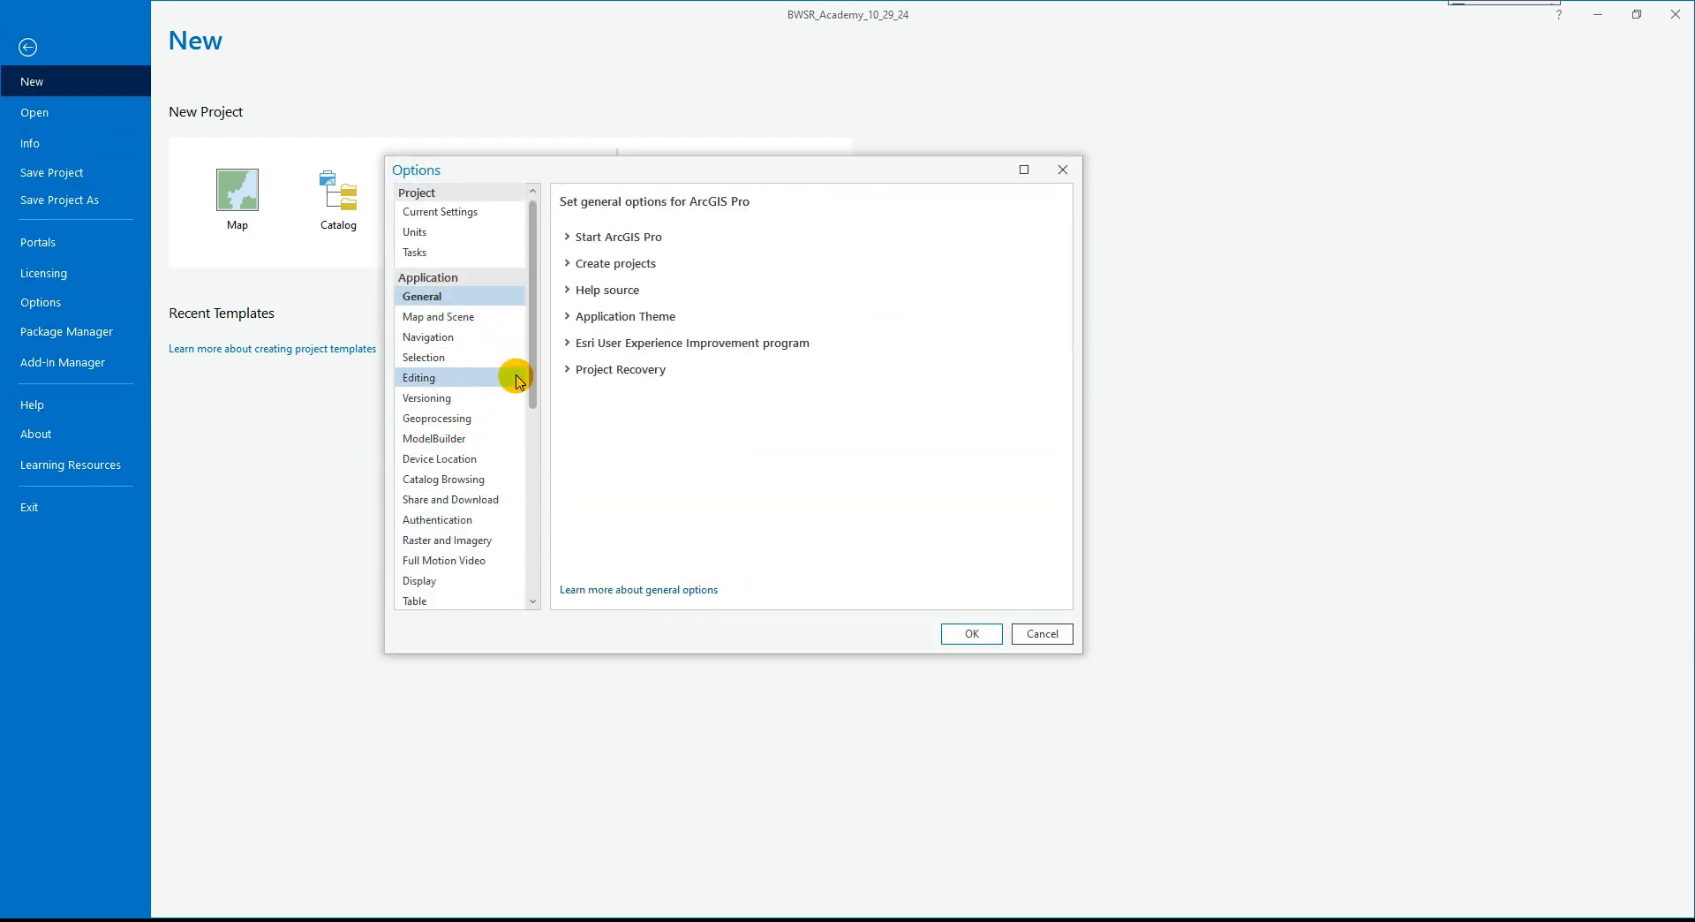
pyautogui.click(569, 265)
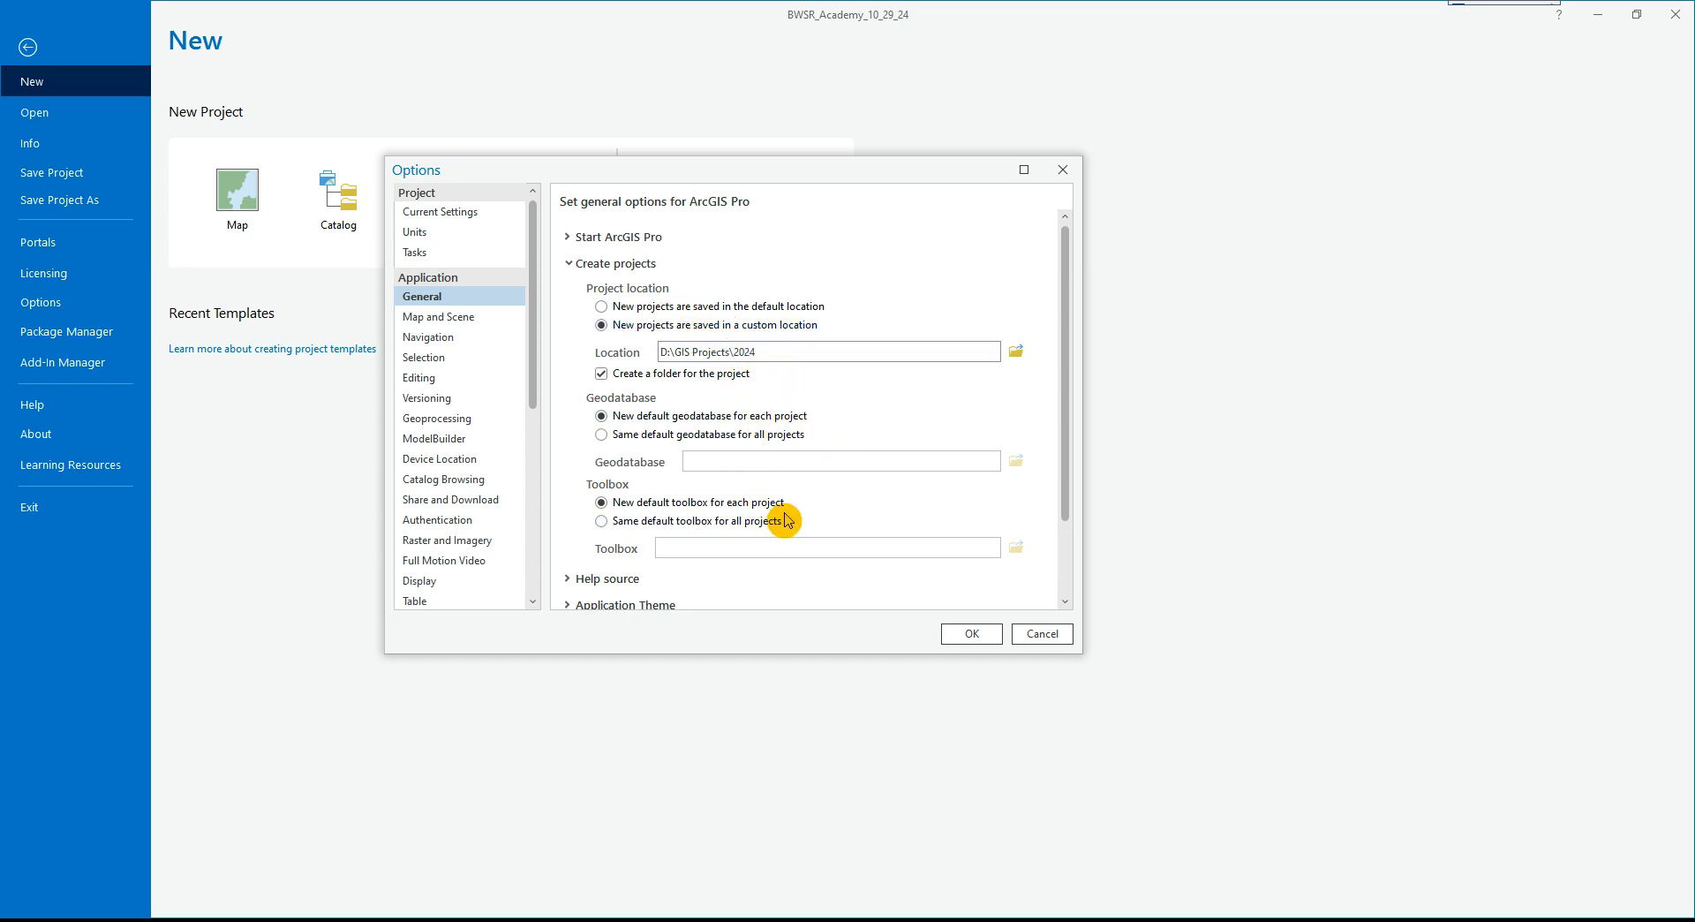
pyautogui.scroll(-1, 797, 451)
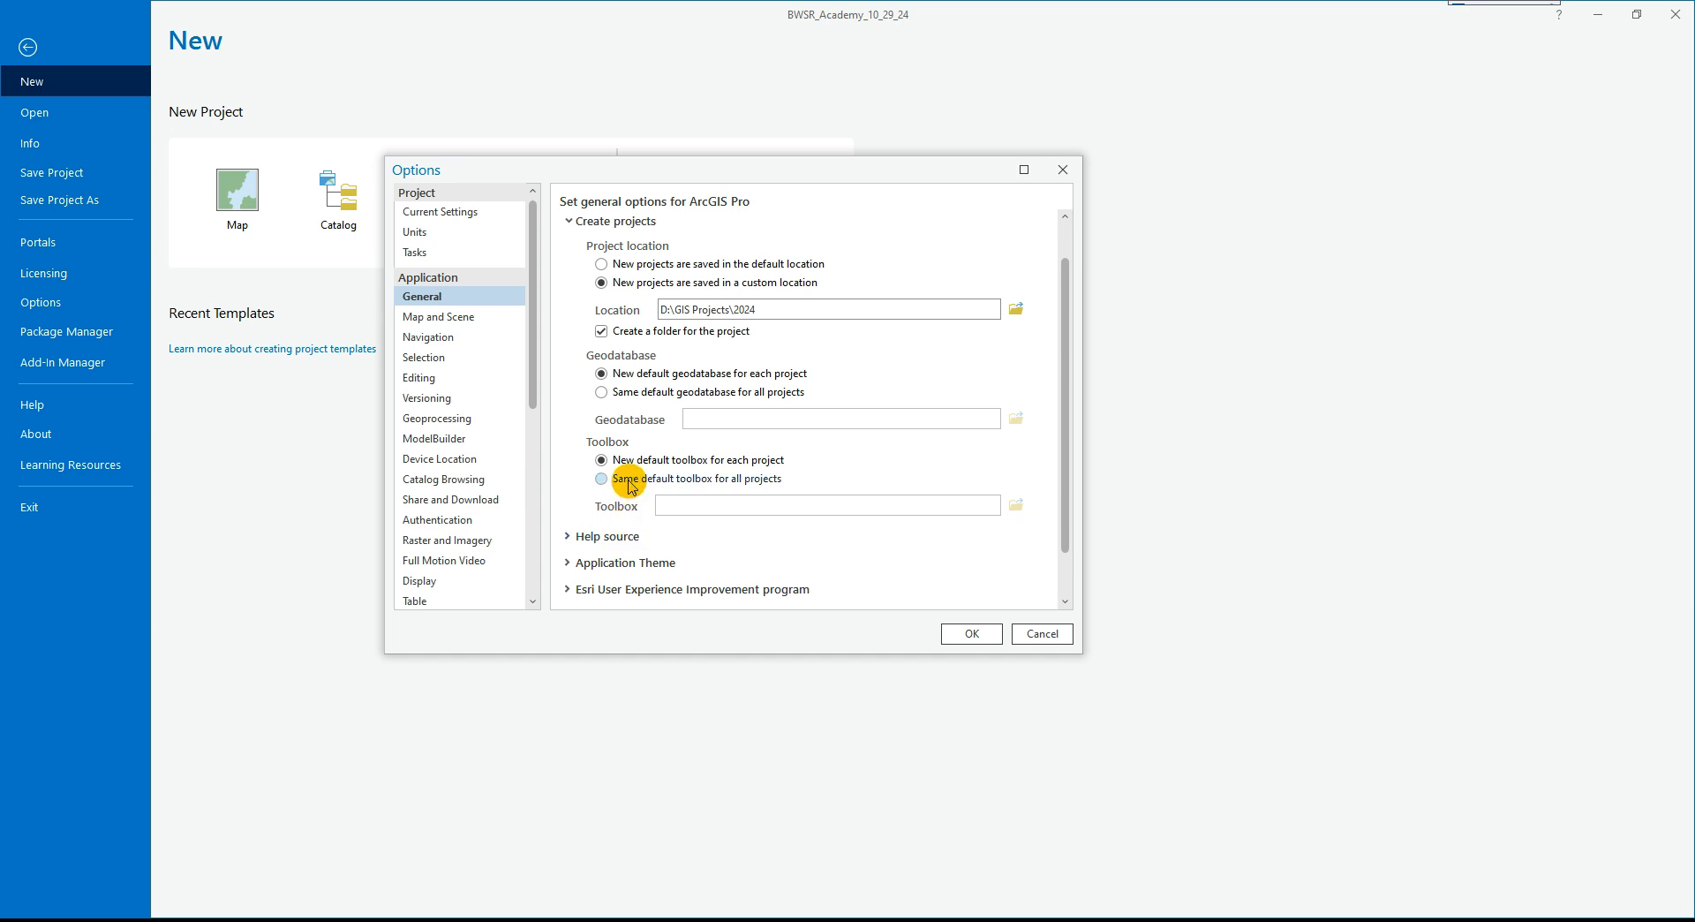
pyautogui.scroll(1, 726, 406)
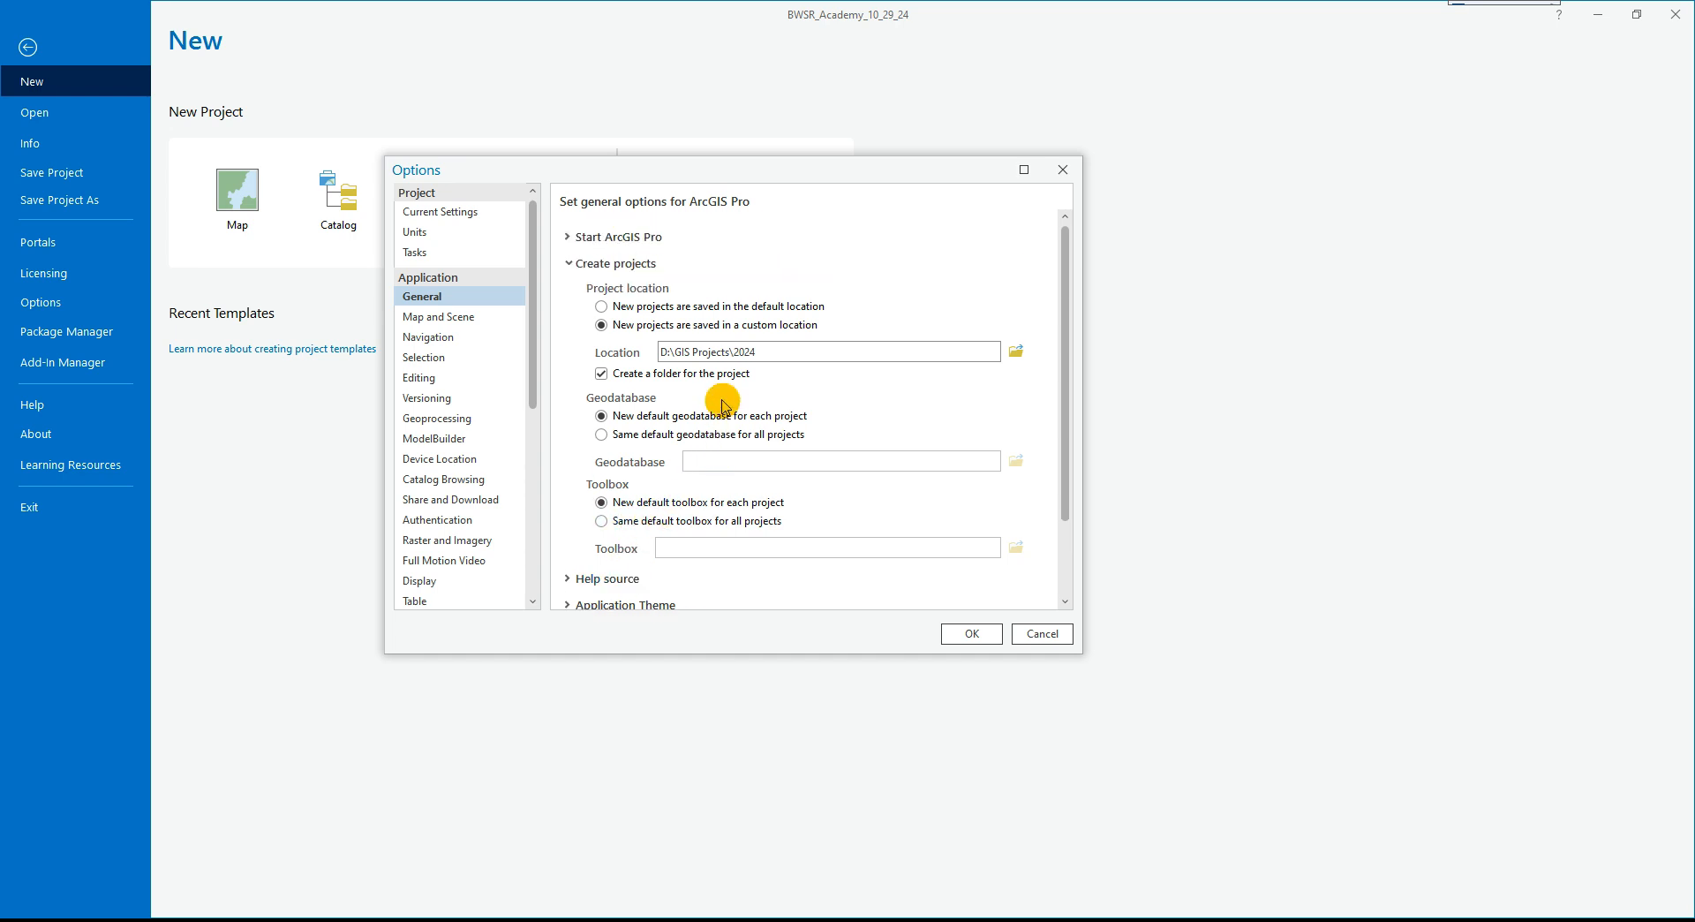
pyautogui.click(568, 237)
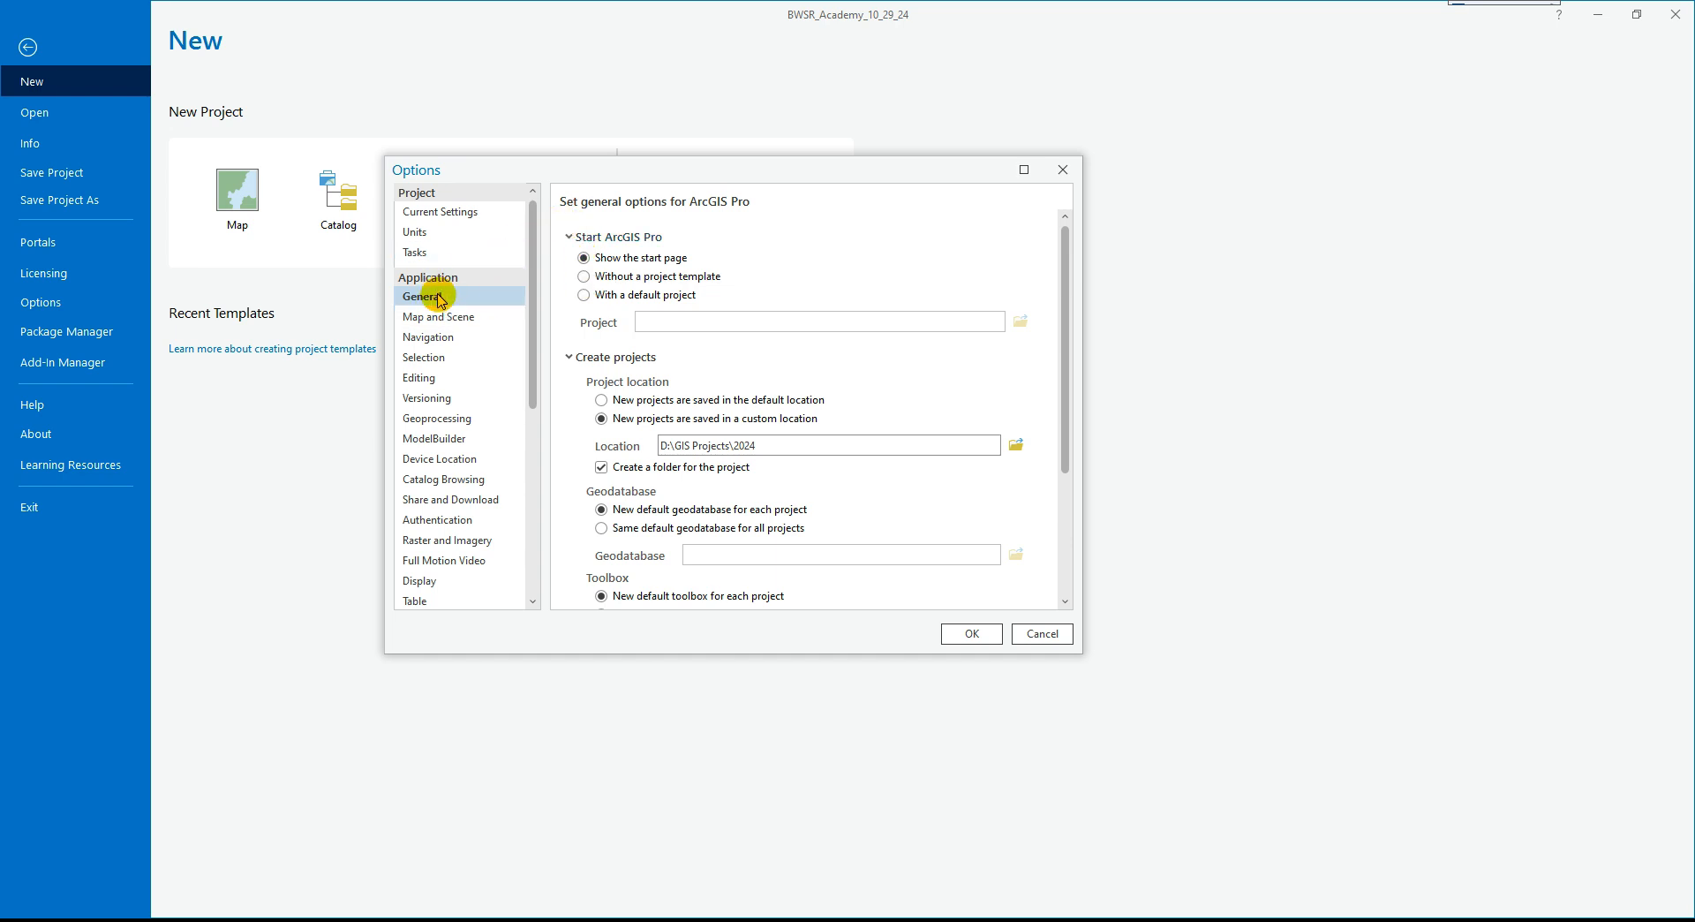
pyautogui.click(1055, 633)
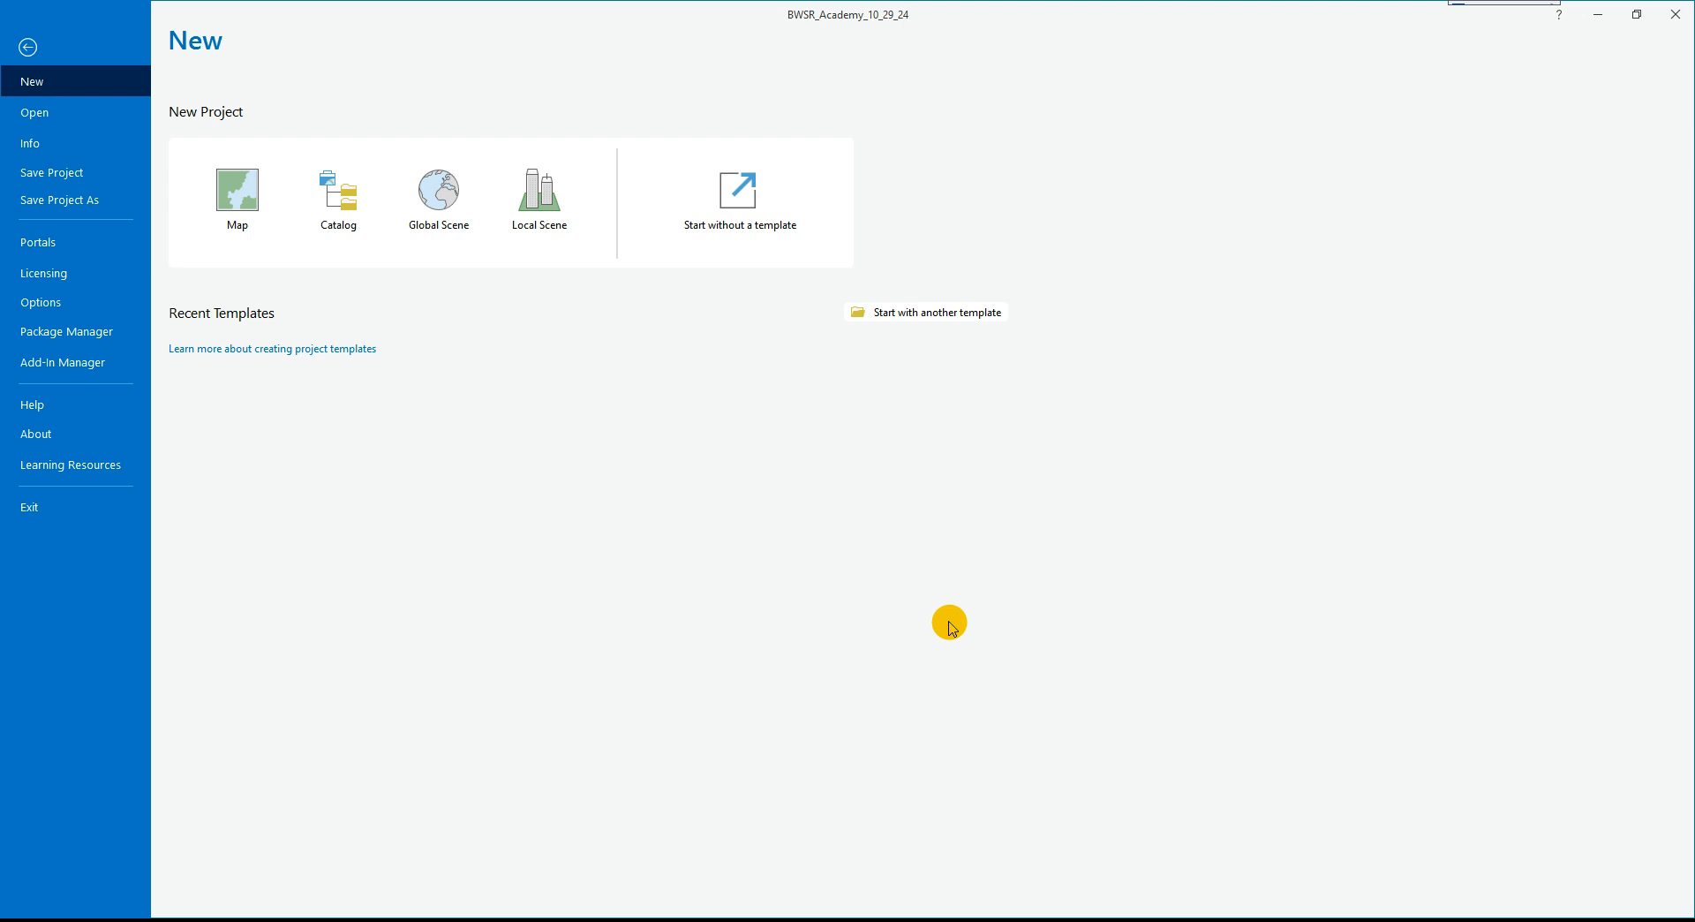
pyautogui.click(28, 47)
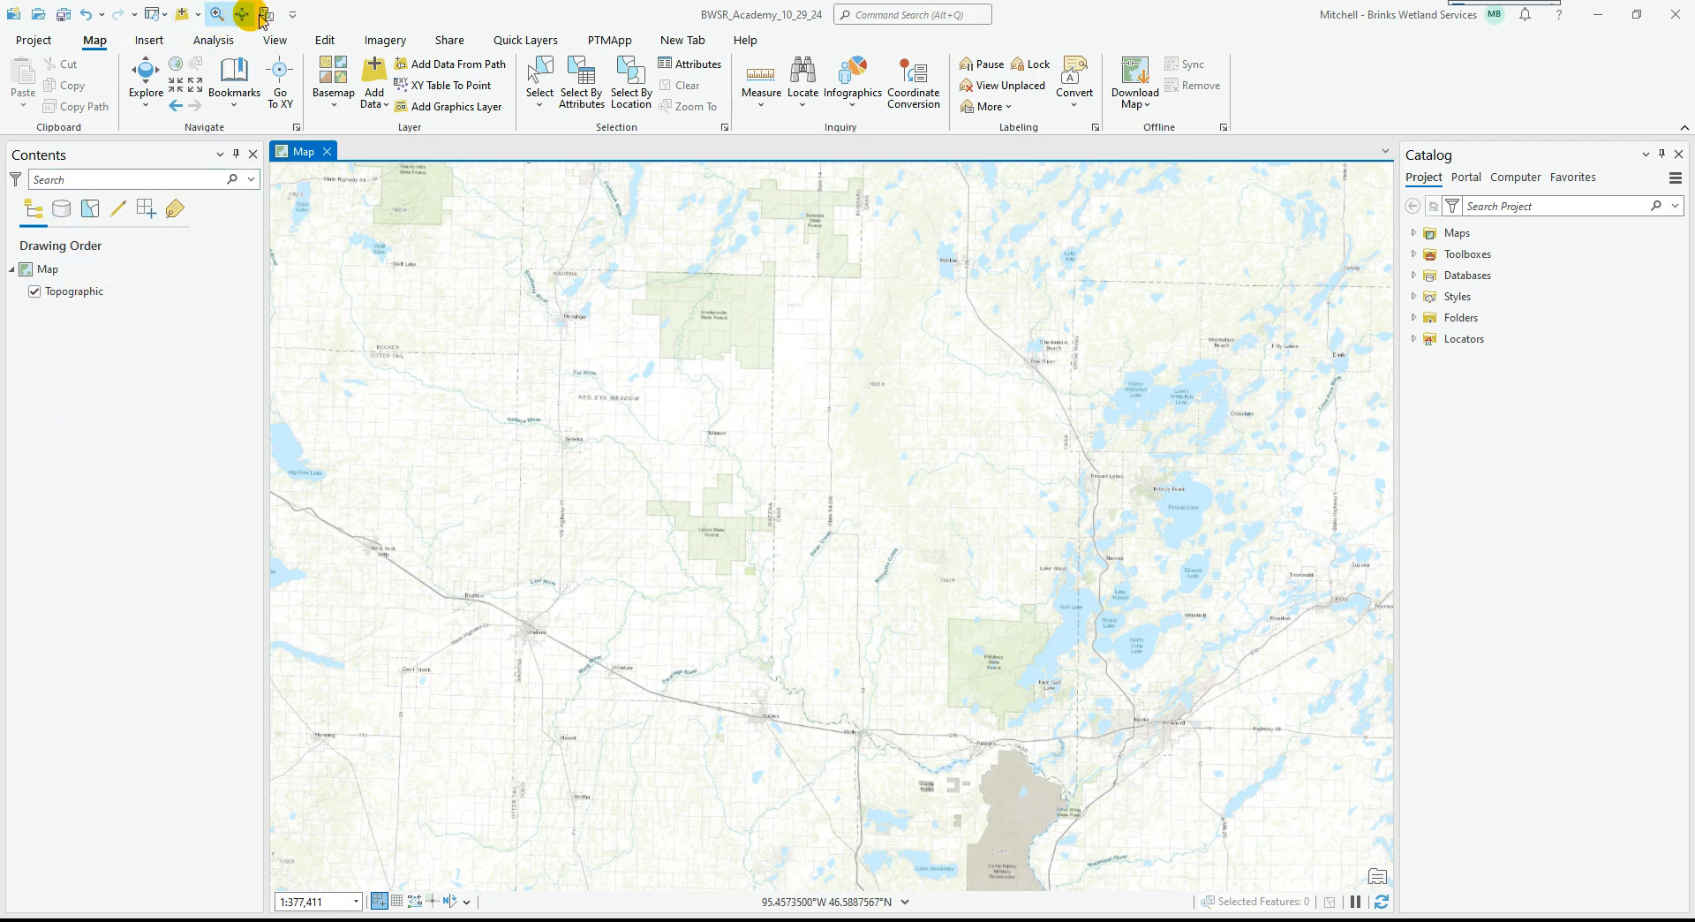
# Switch the map contents between data source and selection listings, and return to the drawing order listing.
pyautogui.click(60, 210)
pyautogui.click(90, 214)
pyautogui.click(64, 214)
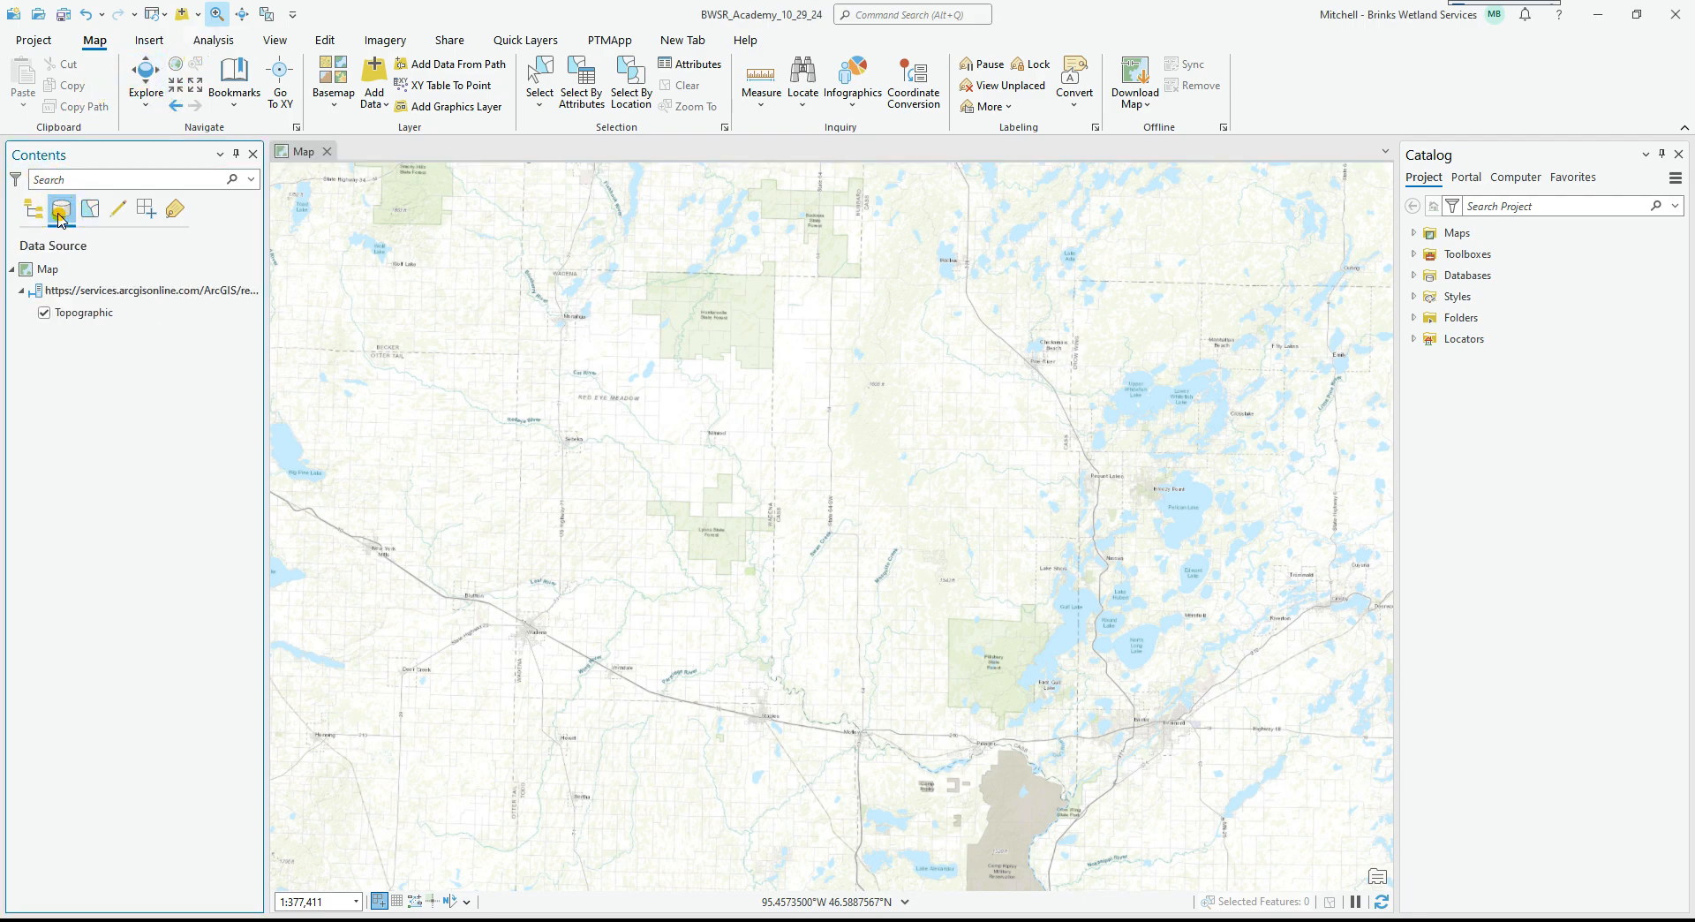
pyautogui.click(32, 214)
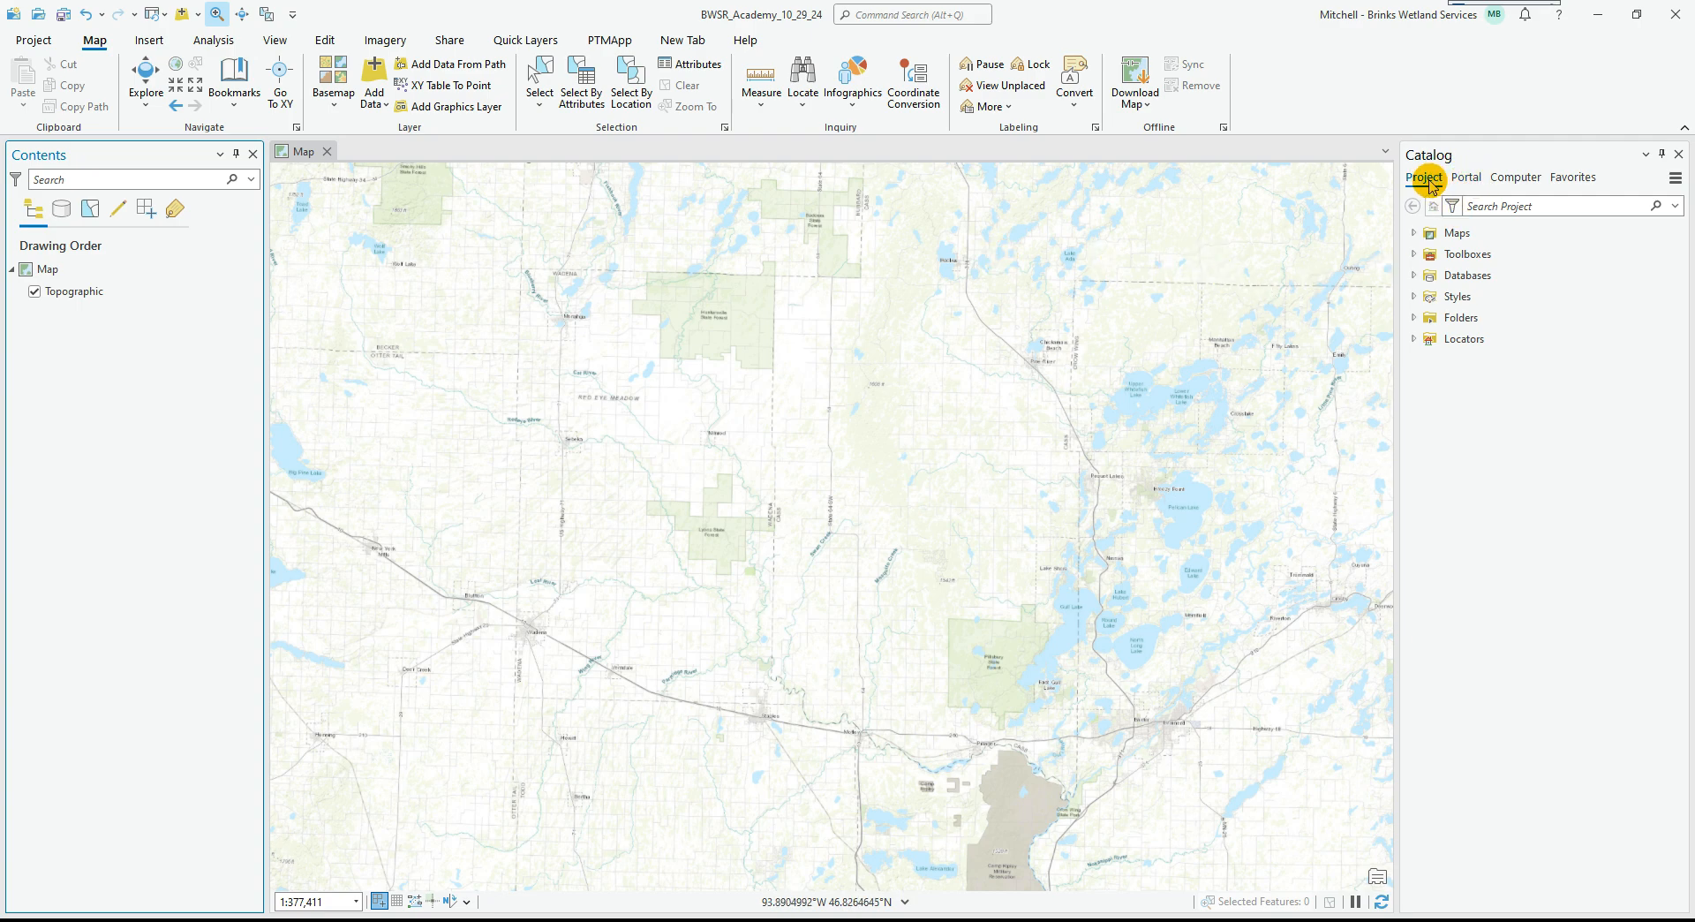
# View the Portal and Favorites items in the Catalog, and return to the Project items.
pyautogui.click(1466, 178)
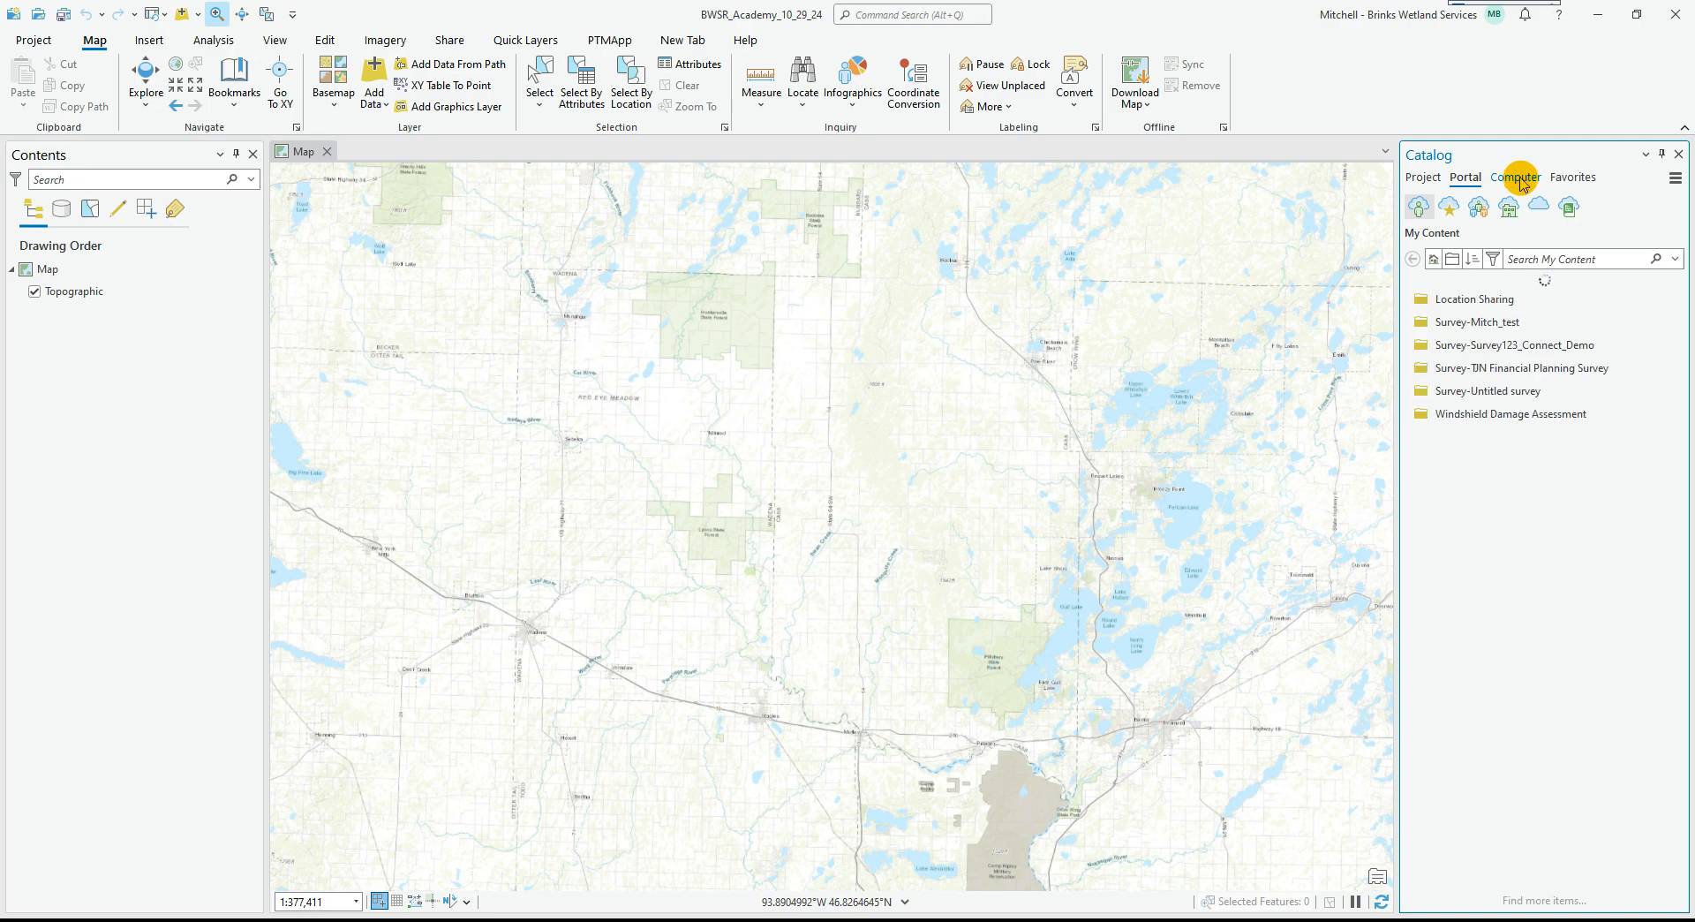
pyautogui.click(1575, 180)
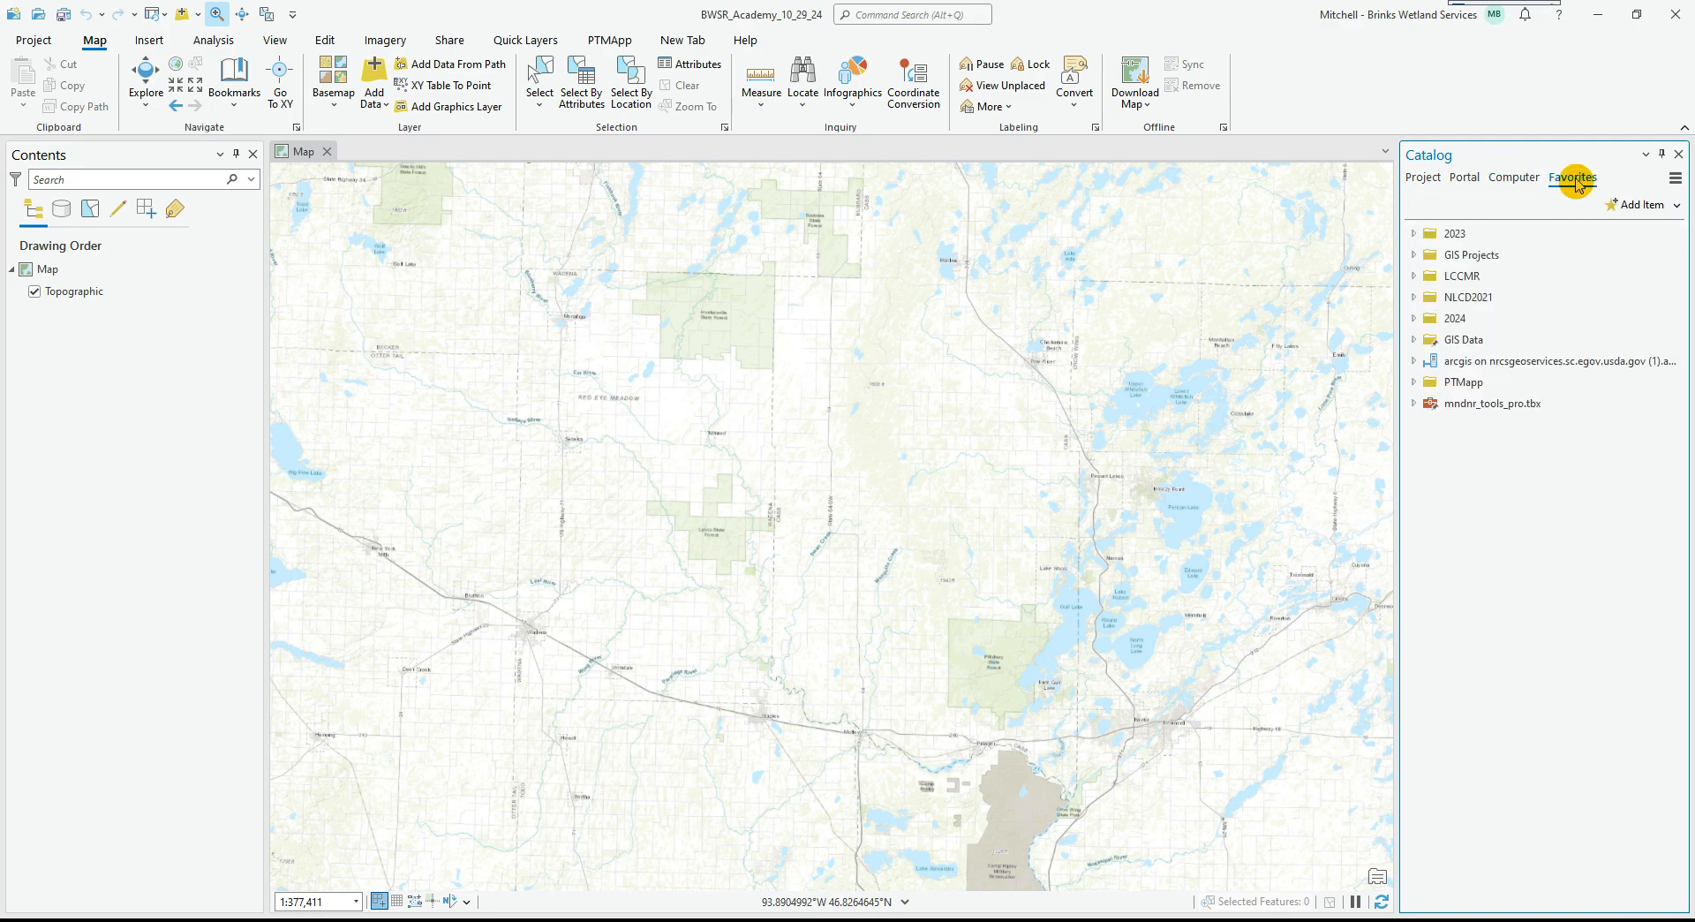
pyautogui.click(1422, 177)
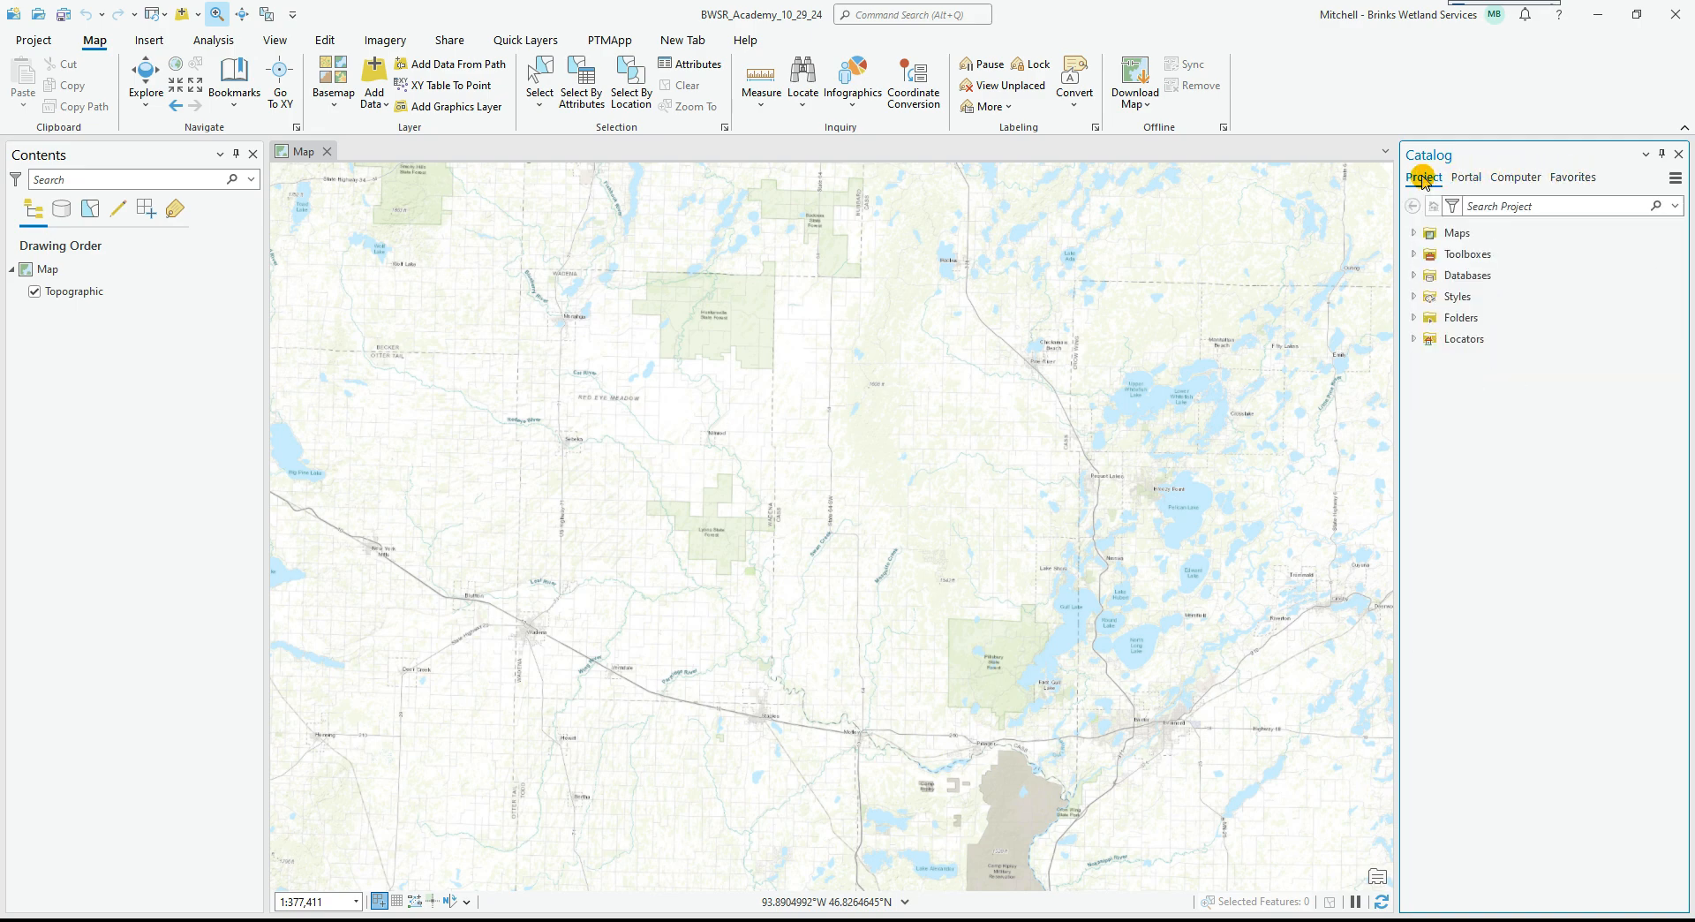
# Look through the project's databases and folders and the computer locations available for adding data, and close the dialog without adding anything.
pyautogui.click(375, 82)
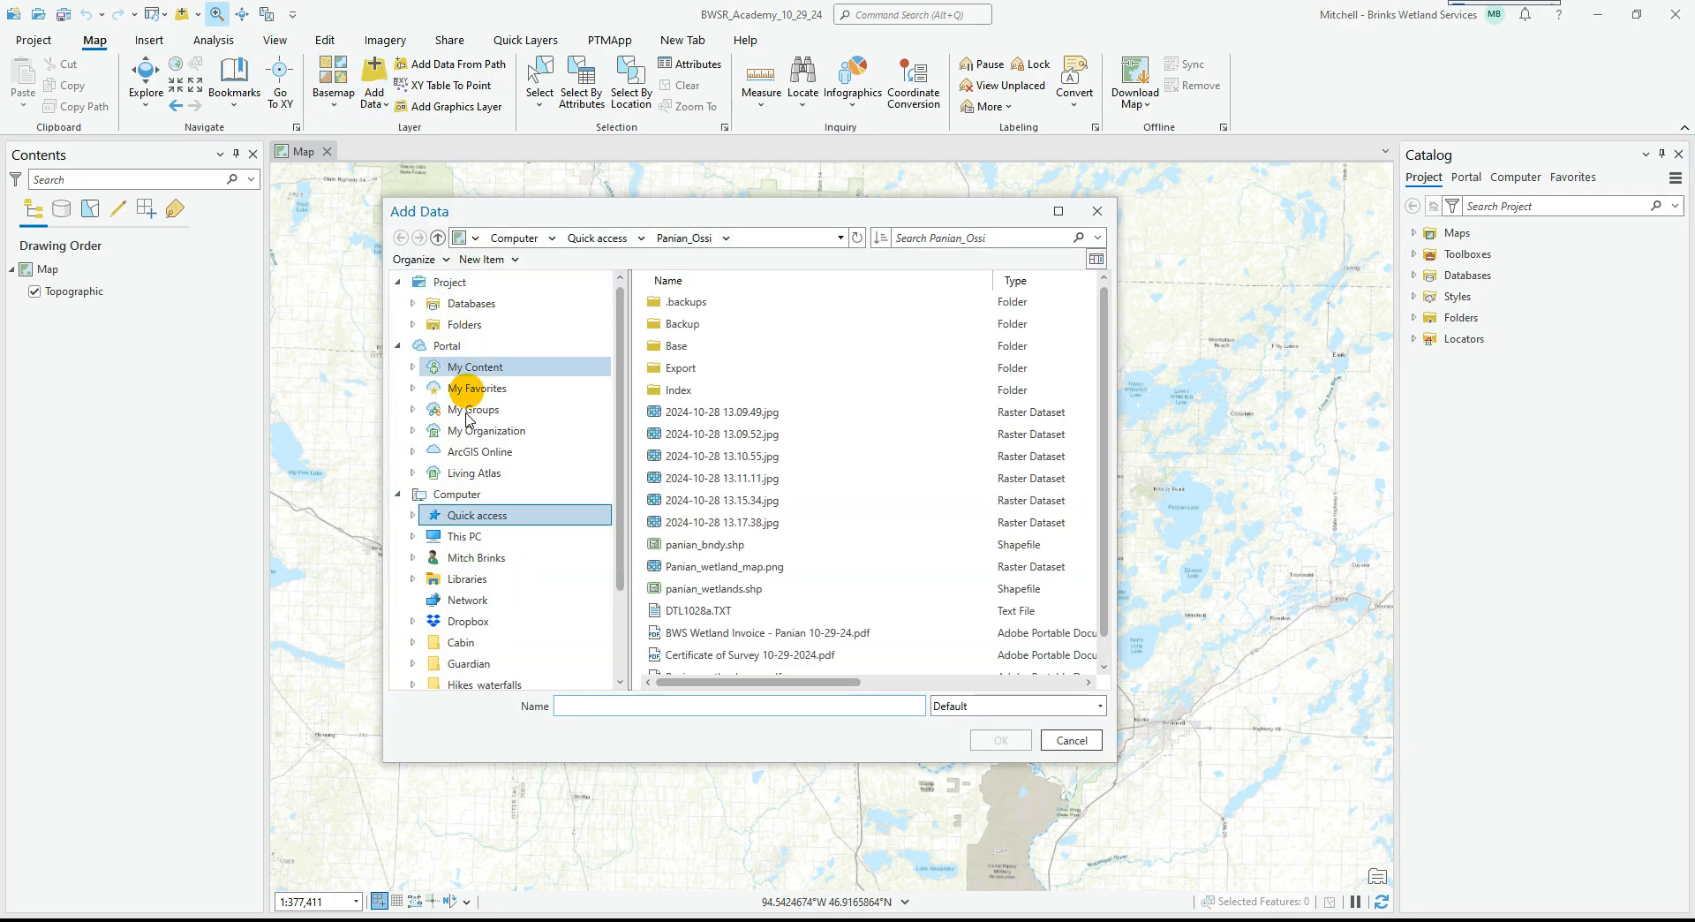
pyautogui.click(459, 495)
pyautogui.scroll(-2, 447, 575)
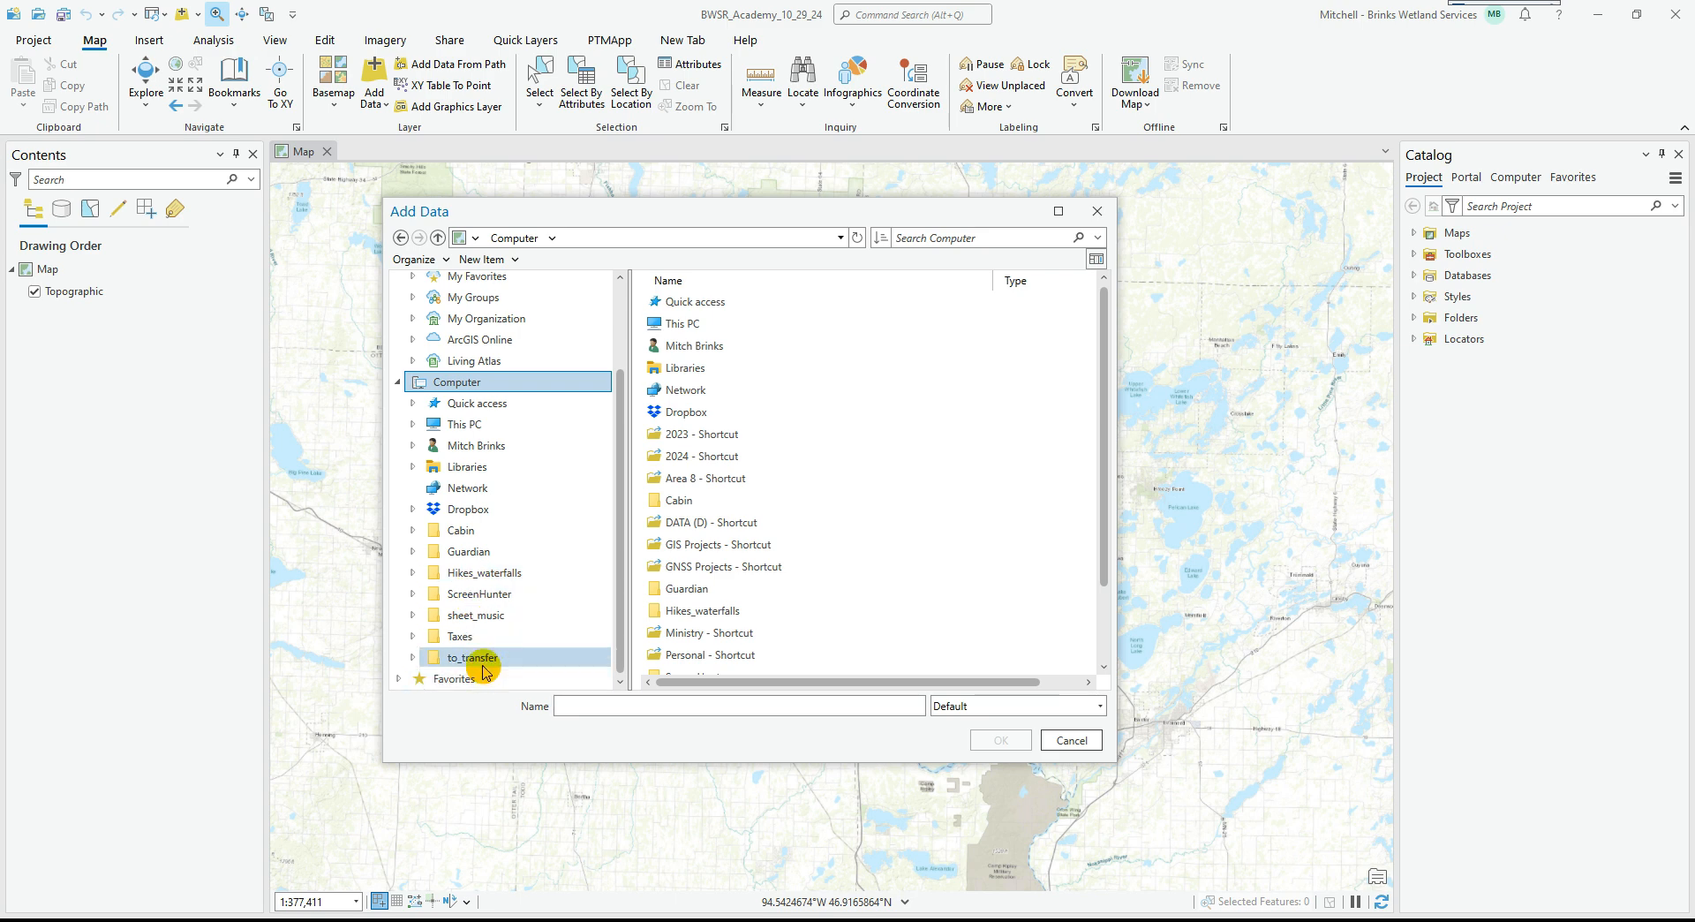
pyautogui.scroll(2, 433, 649)
pyautogui.click(506, 539)
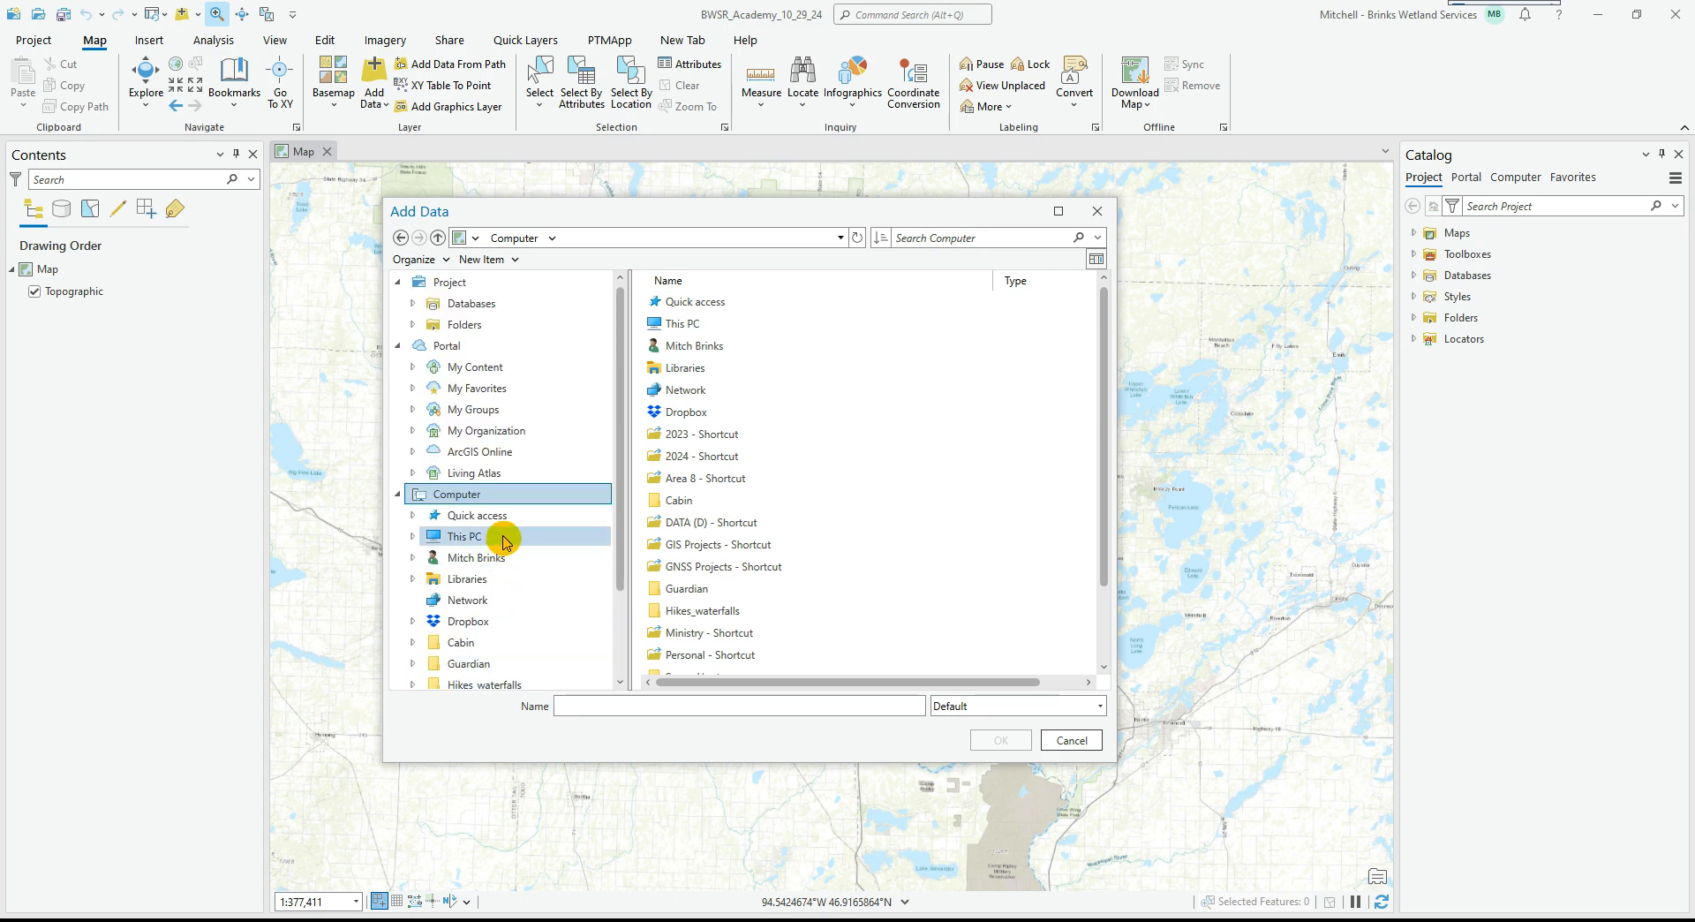
pyautogui.click(412, 304)
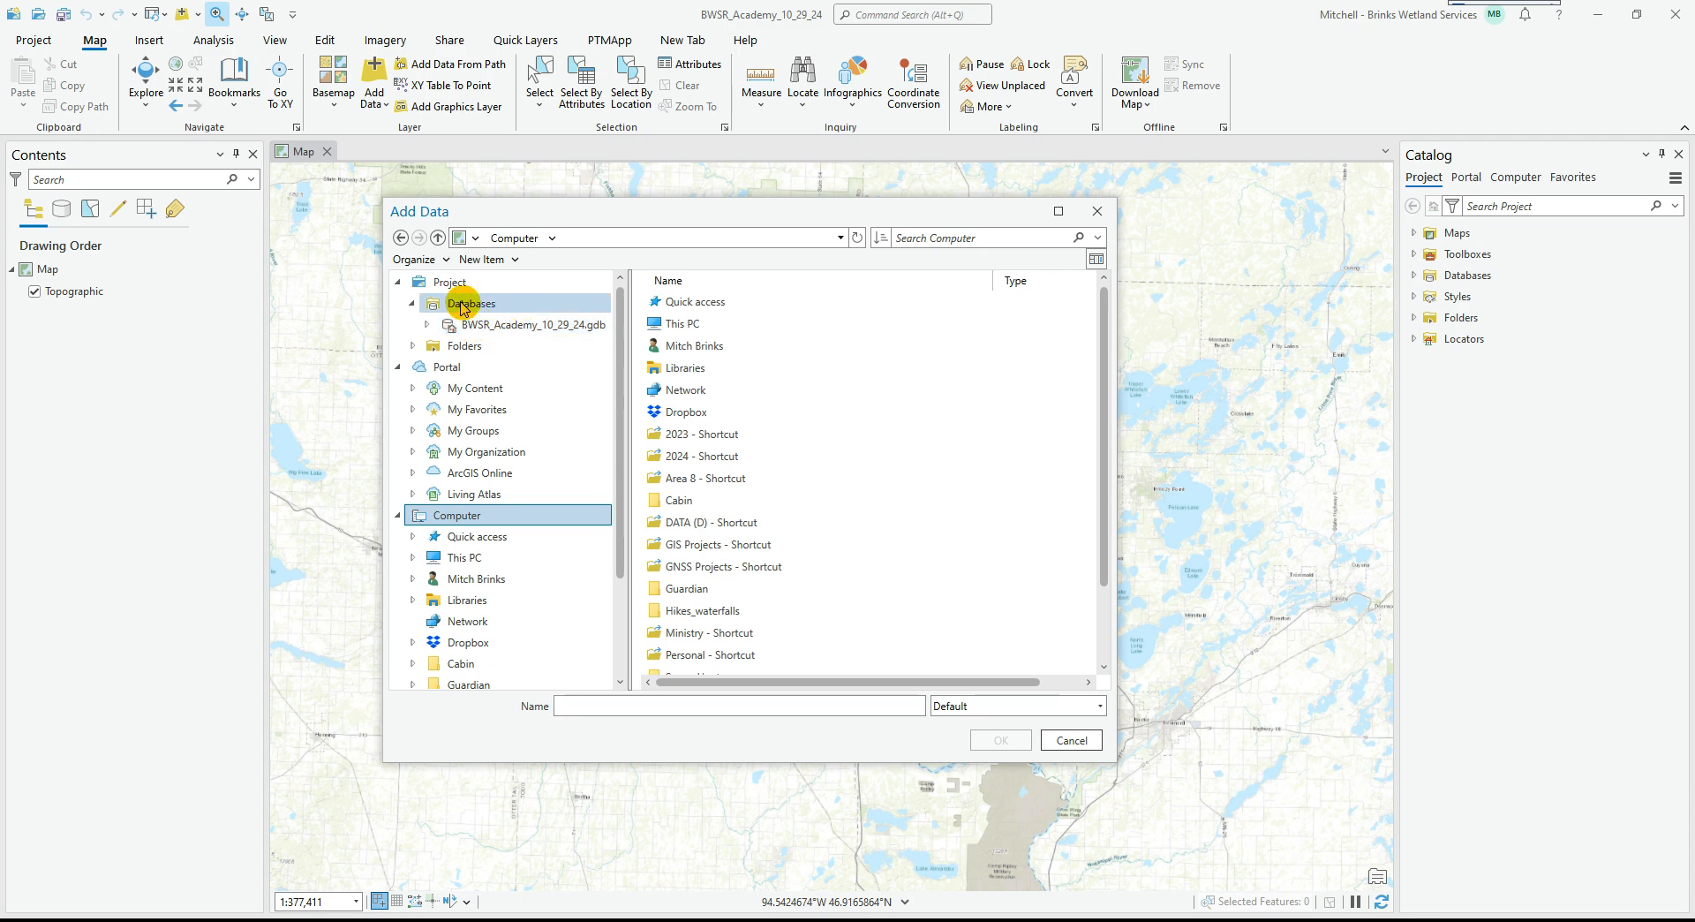
pyautogui.click(411, 345)
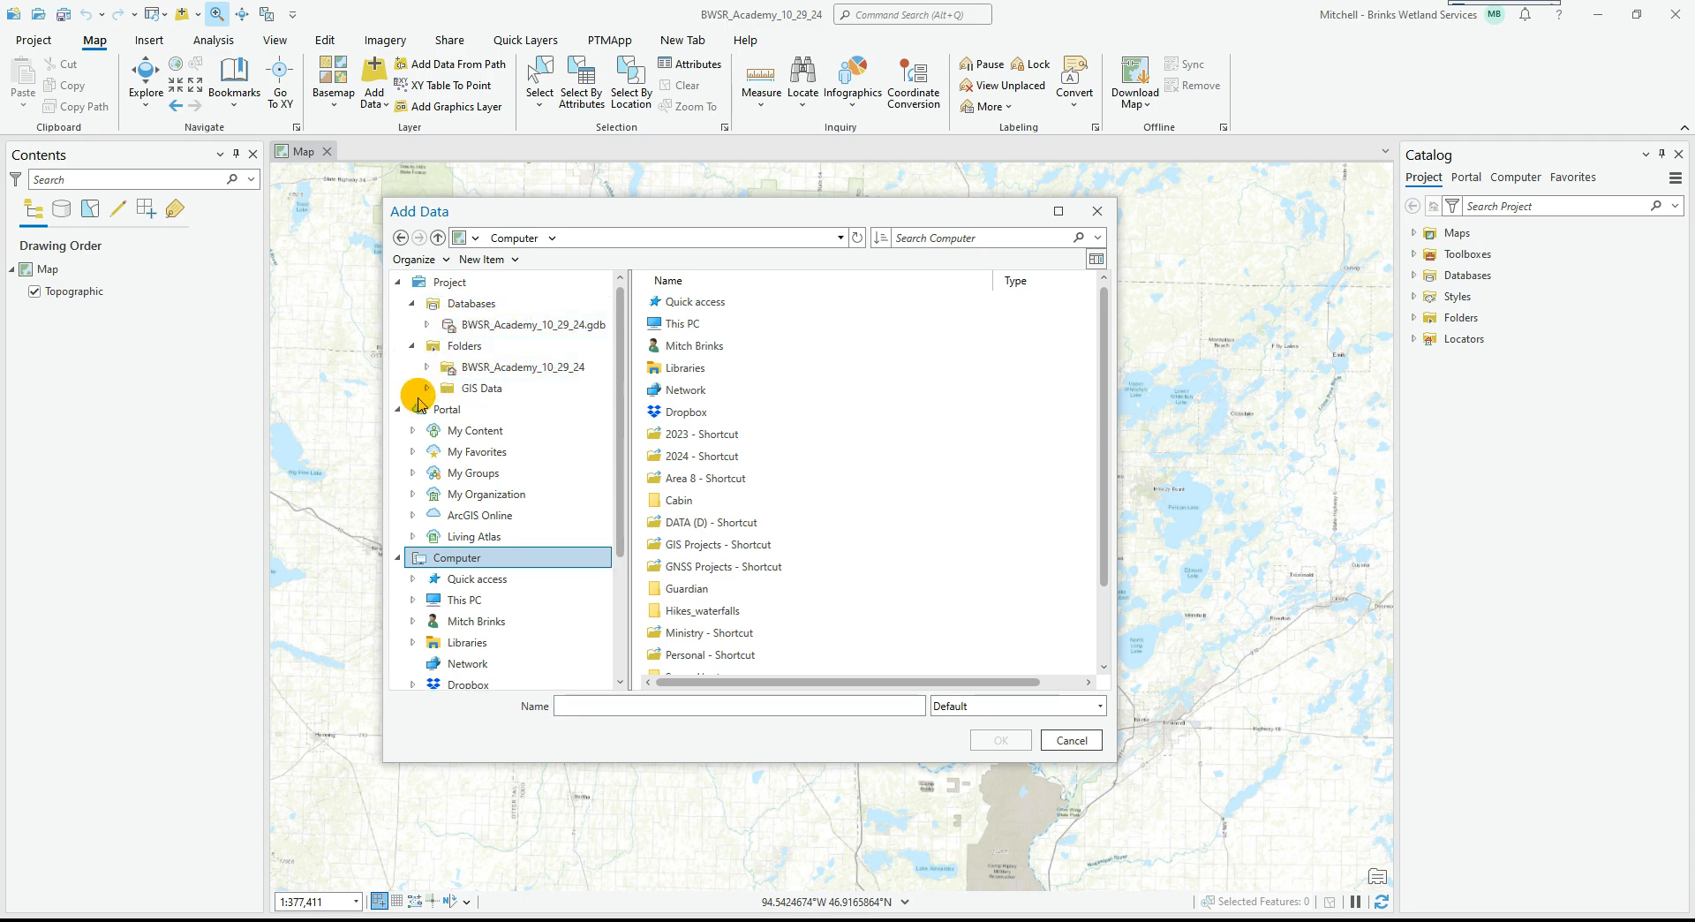
pyautogui.click(412, 345)
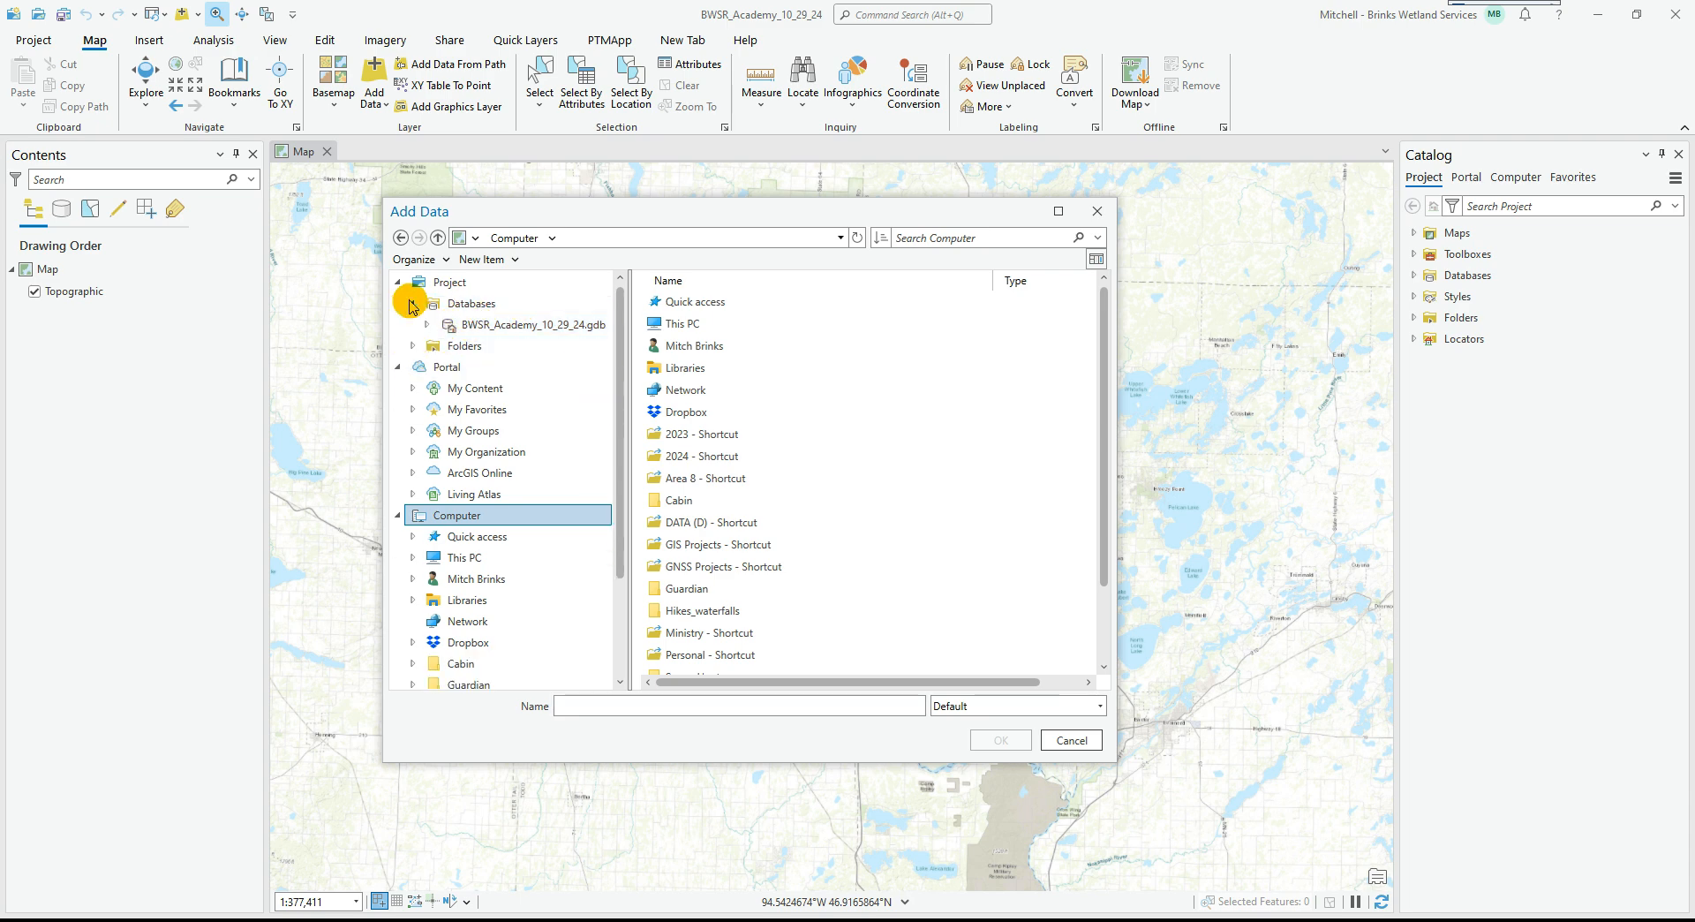
pyautogui.click(412, 302)
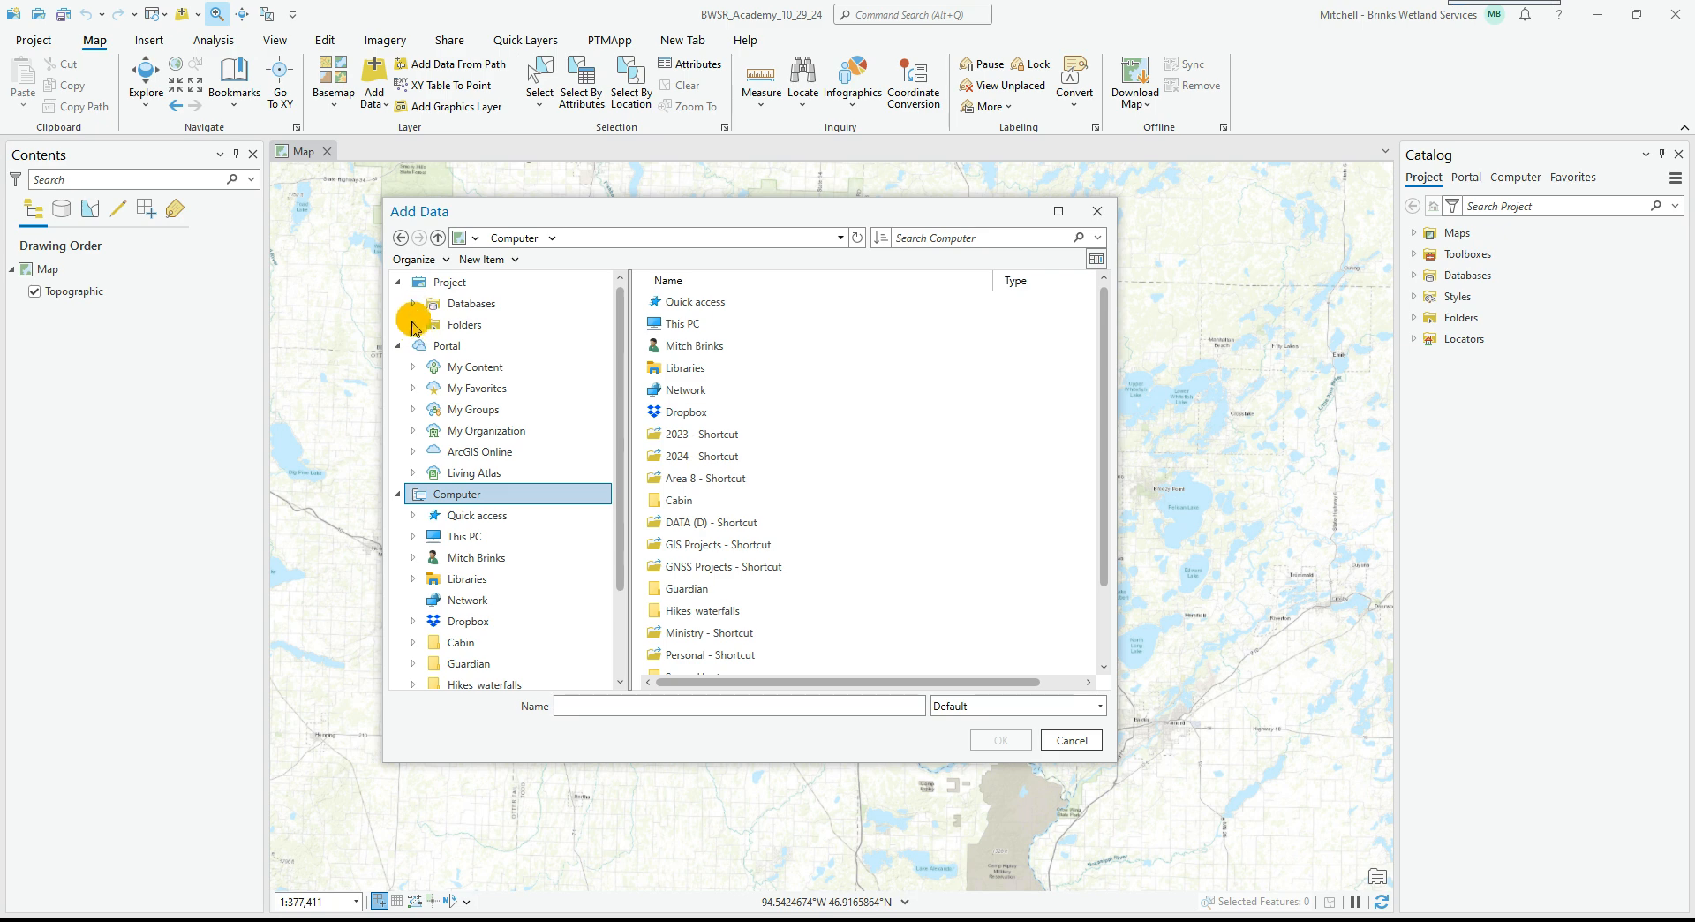
pyautogui.click(1097, 211)
pyautogui.click(1458, 317)
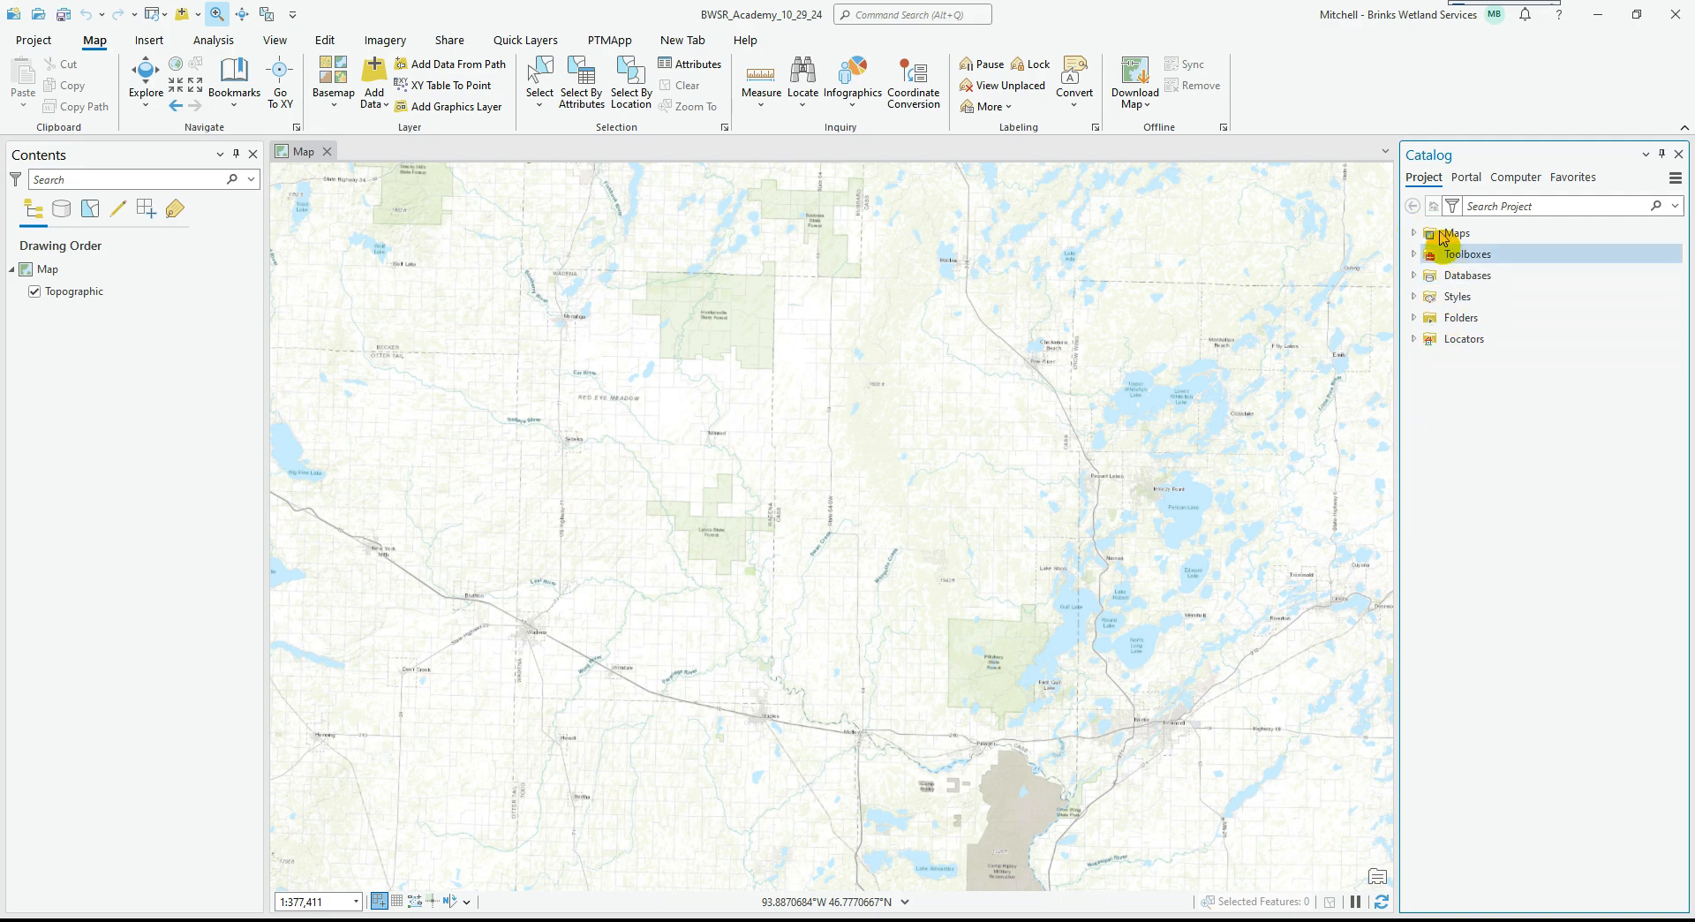
pyautogui.click(1518, 179)
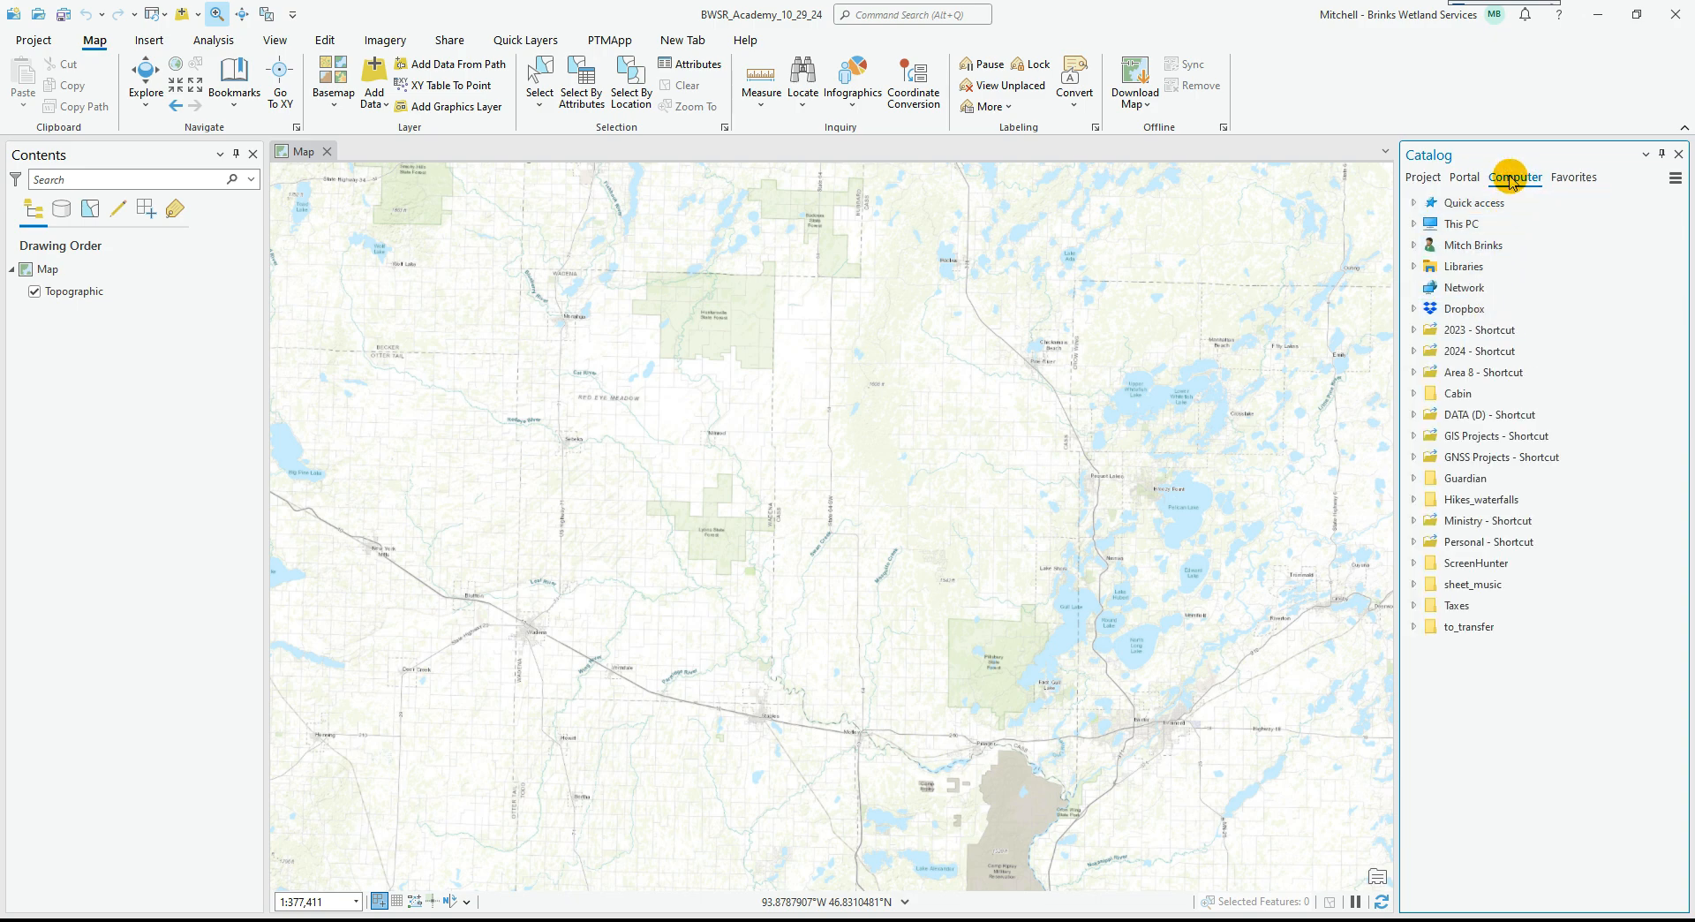
pyautogui.click(1415, 224)
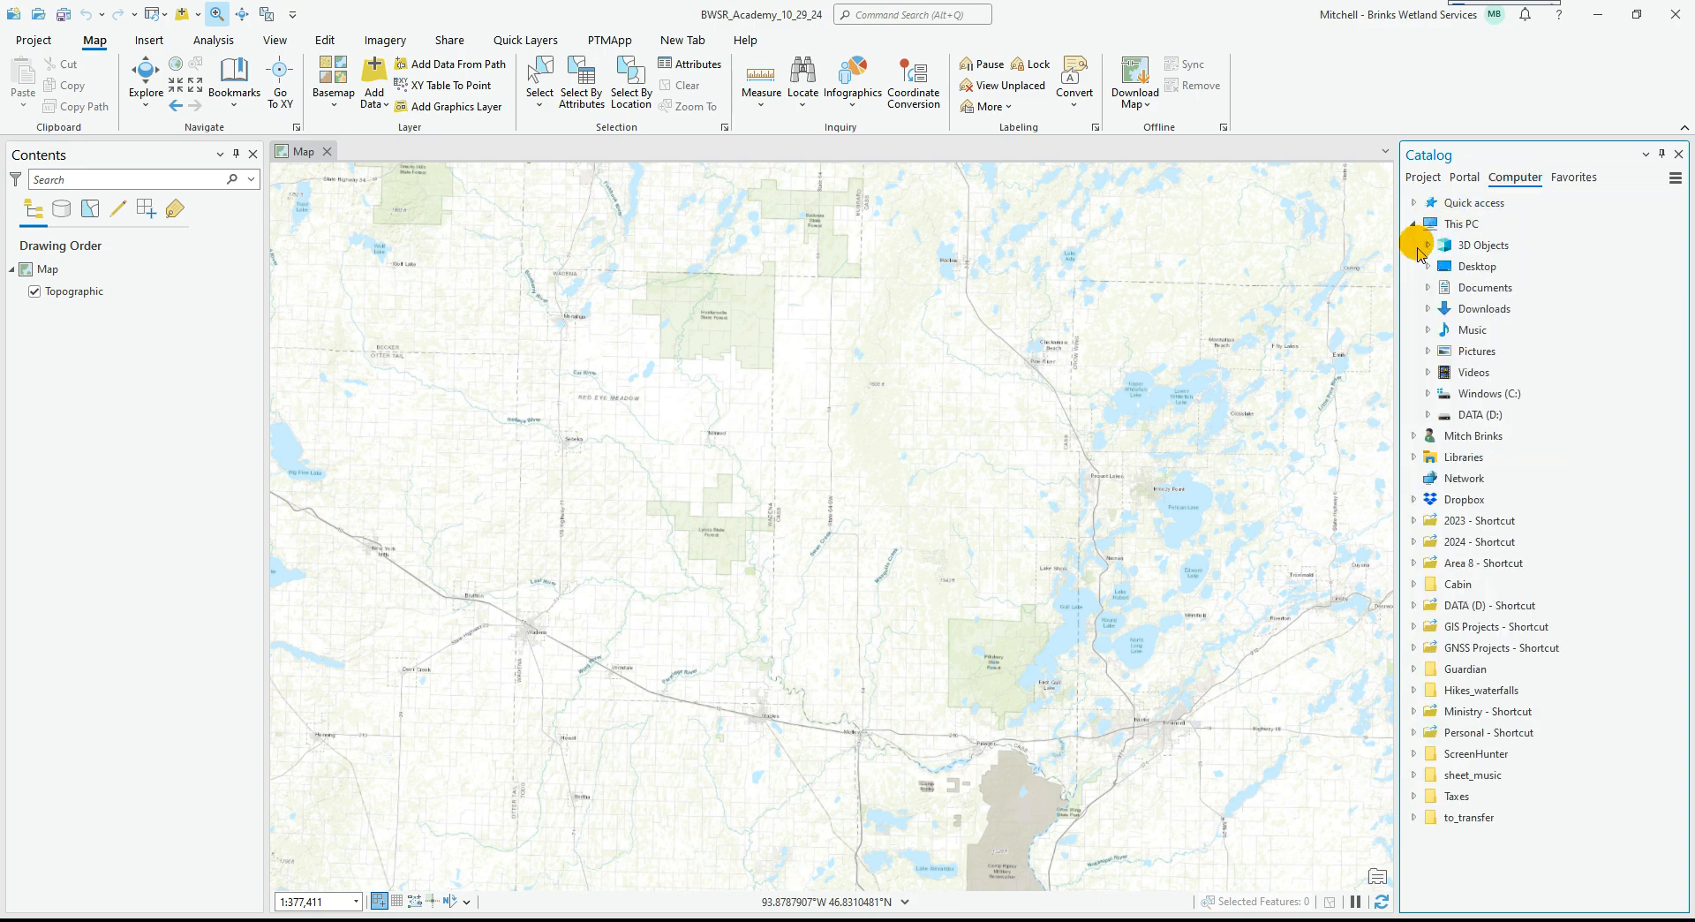
pyautogui.click(1427, 415)
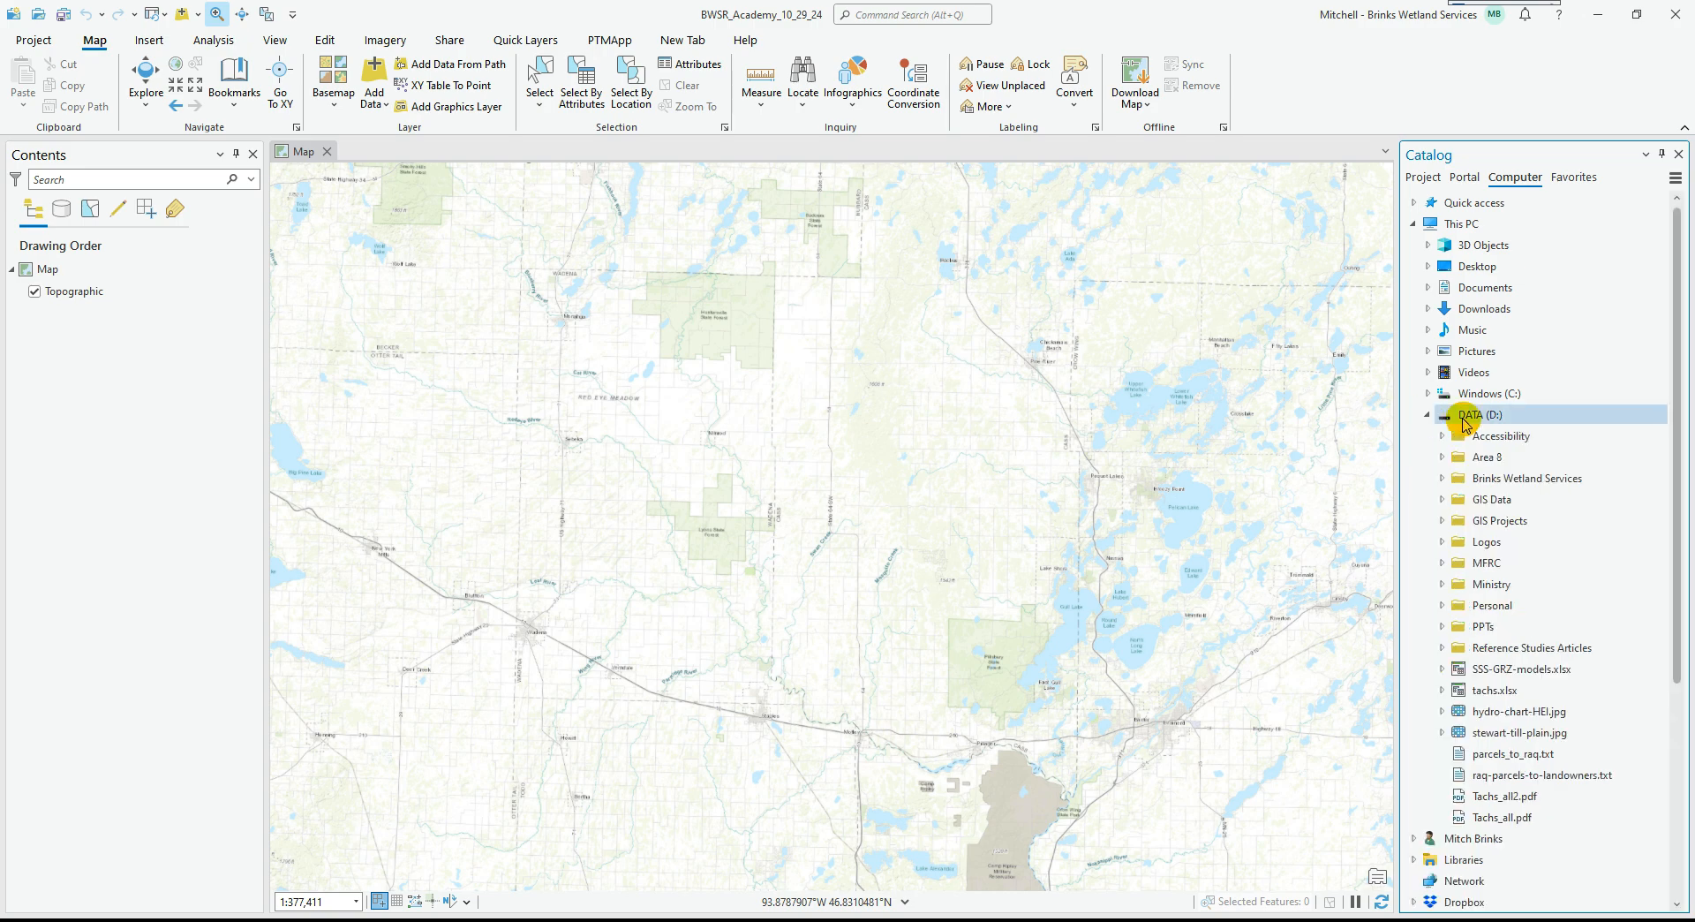
pyautogui.doubleClick(1473, 498)
pyautogui.scroll(-3, 1476, 606)
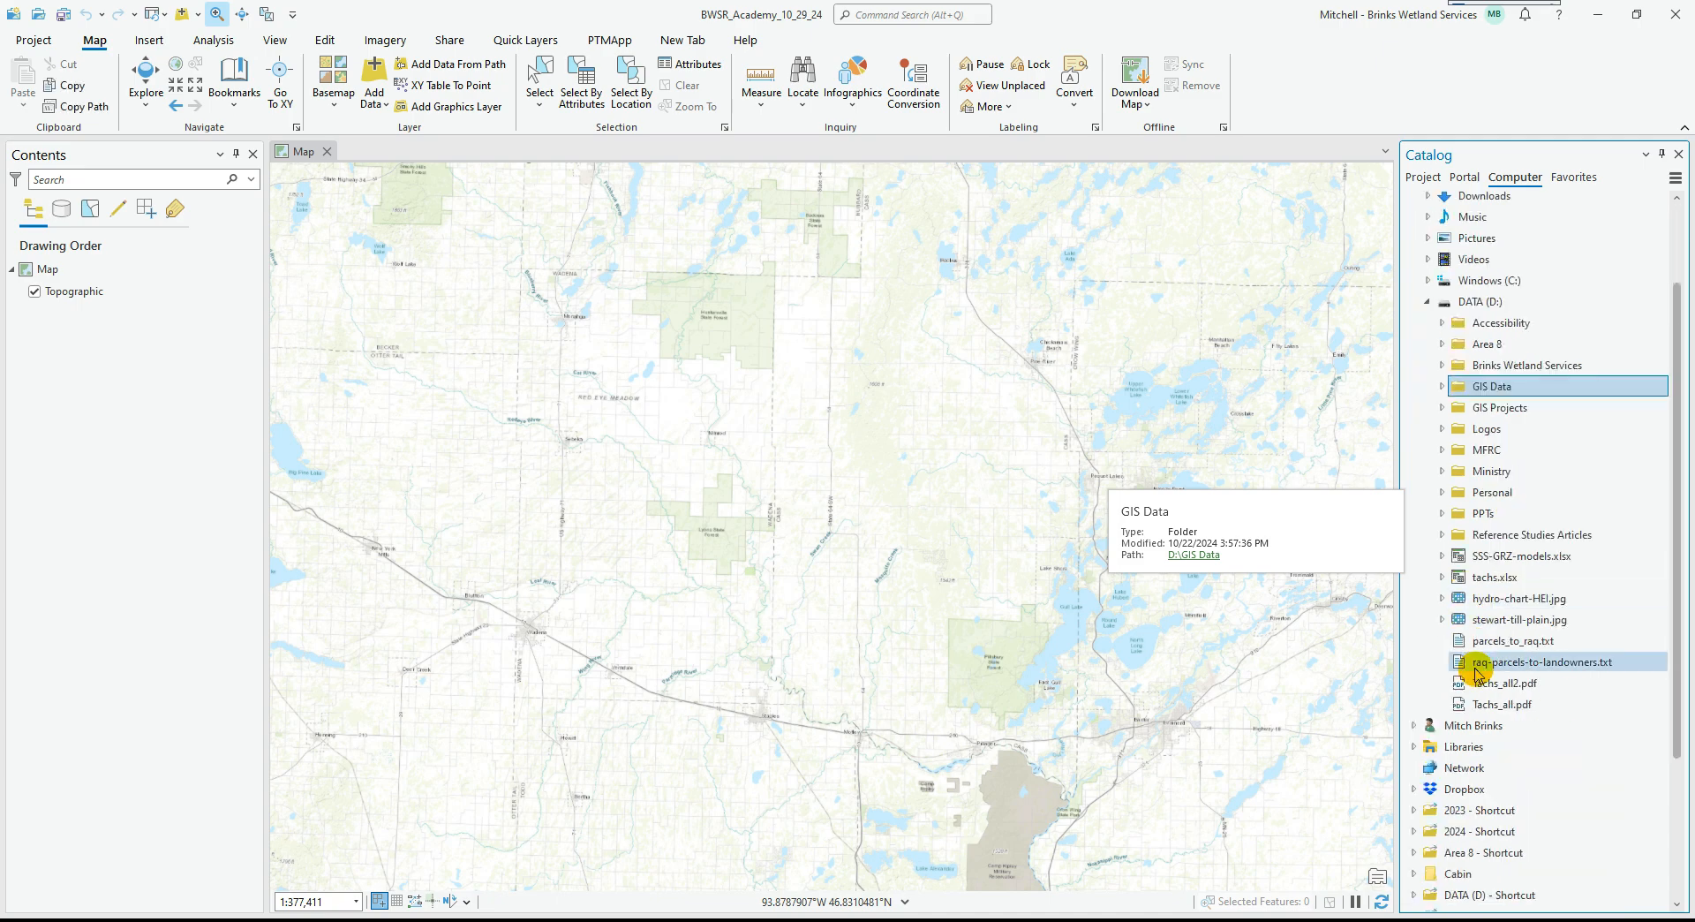
pyautogui.doubleClick(1458, 385)
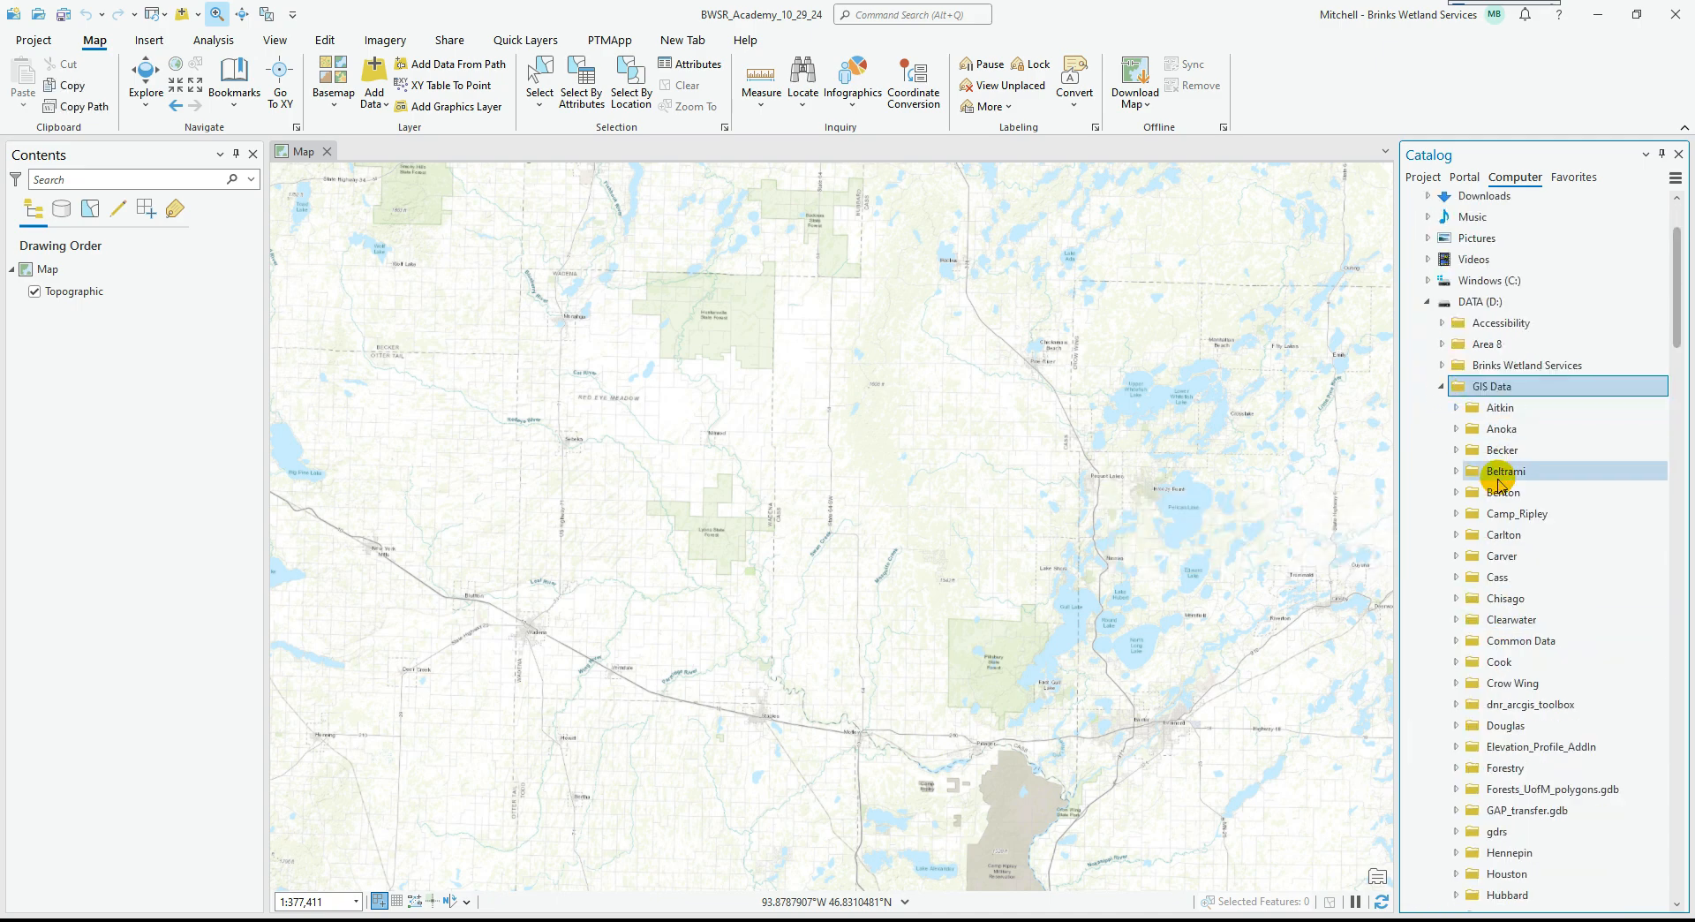
# Find the Parcels2024.gdb geodatabase in the GIS Data folder and add it to the project.
pyautogui.scroll(-8, 1501, 573)
pyautogui.scroll(-12, 1501, 618)
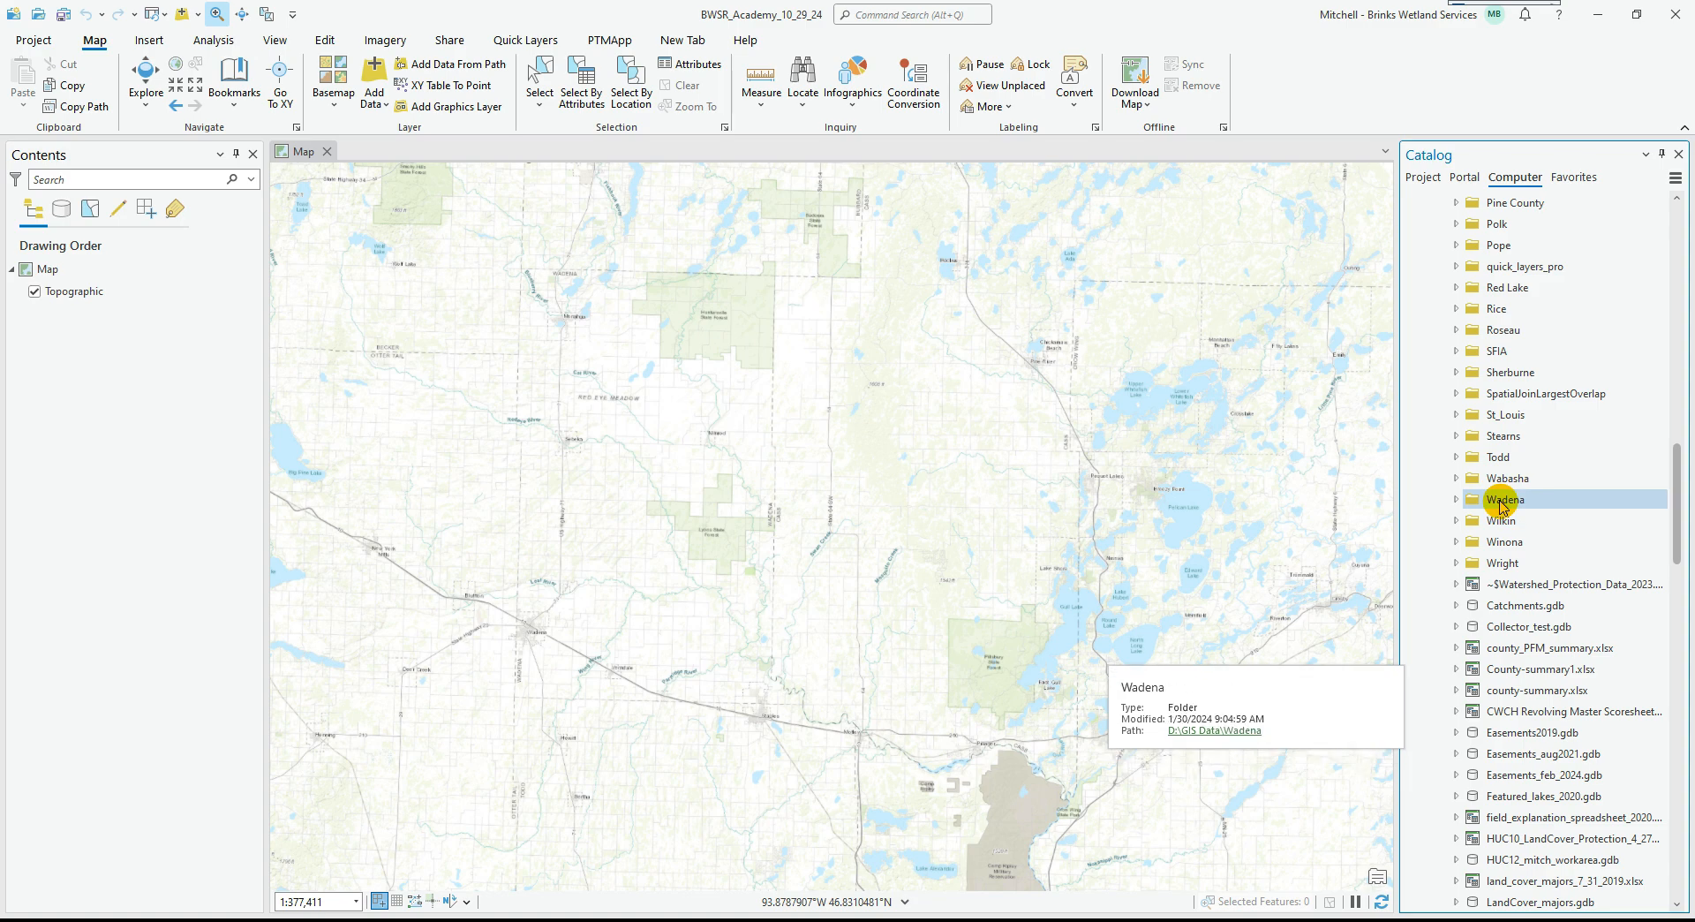
pyautogui.scroll(5, 1501, 499)
pyautogui.scroll(-10, 1501, 505)
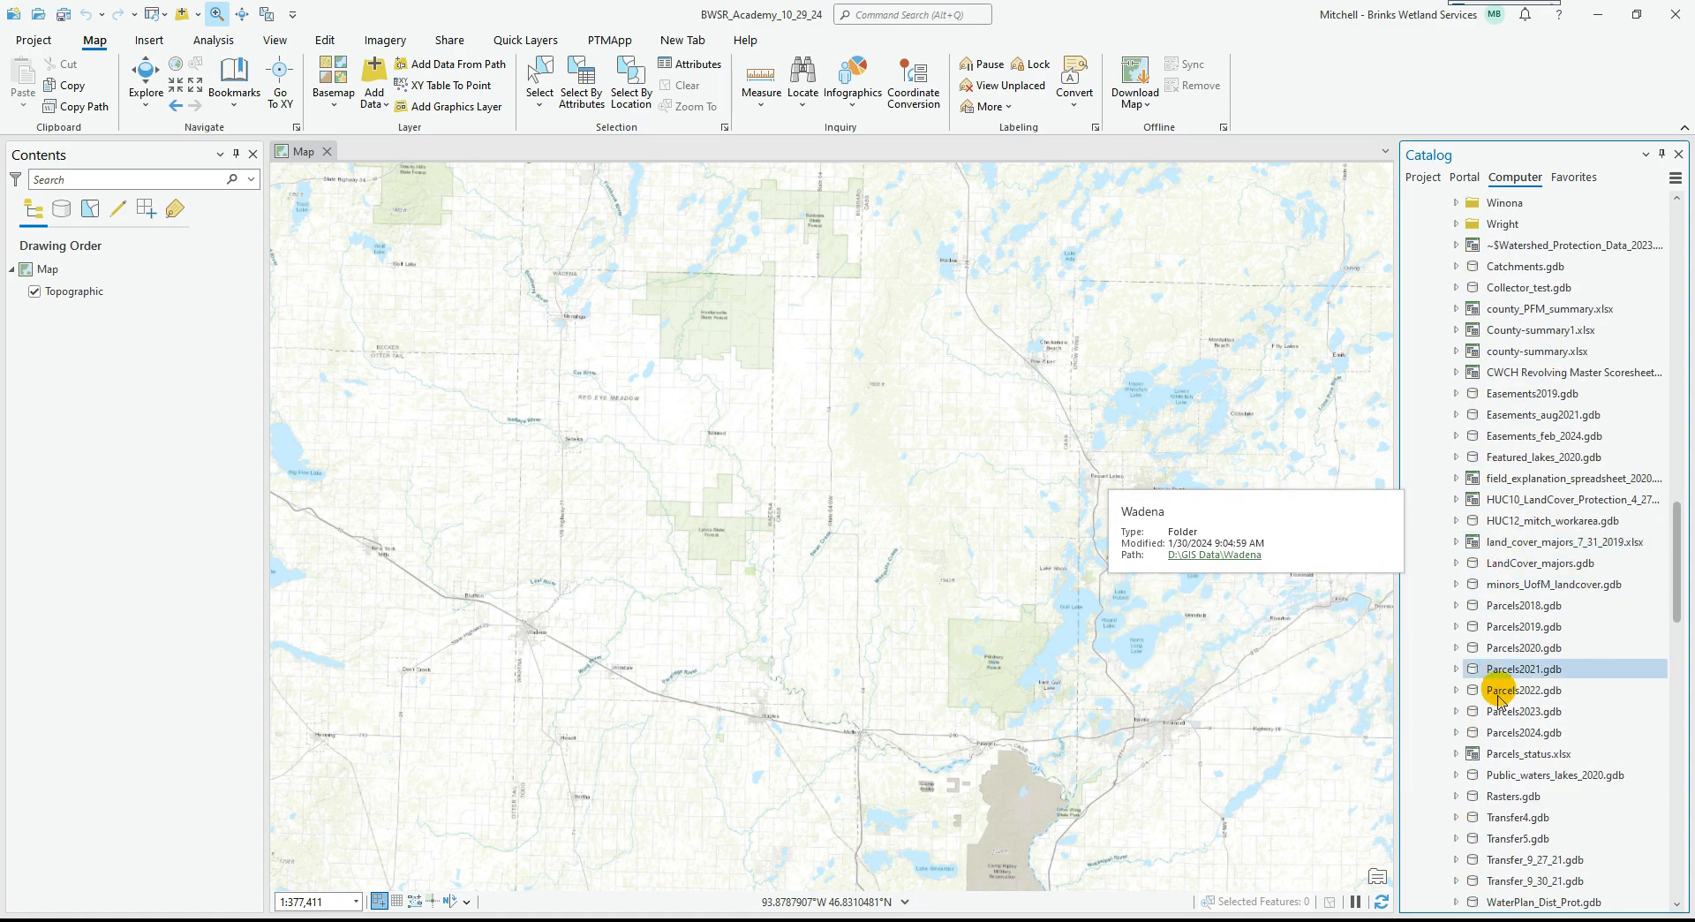
pyautogui.rightClick(1506, 738)
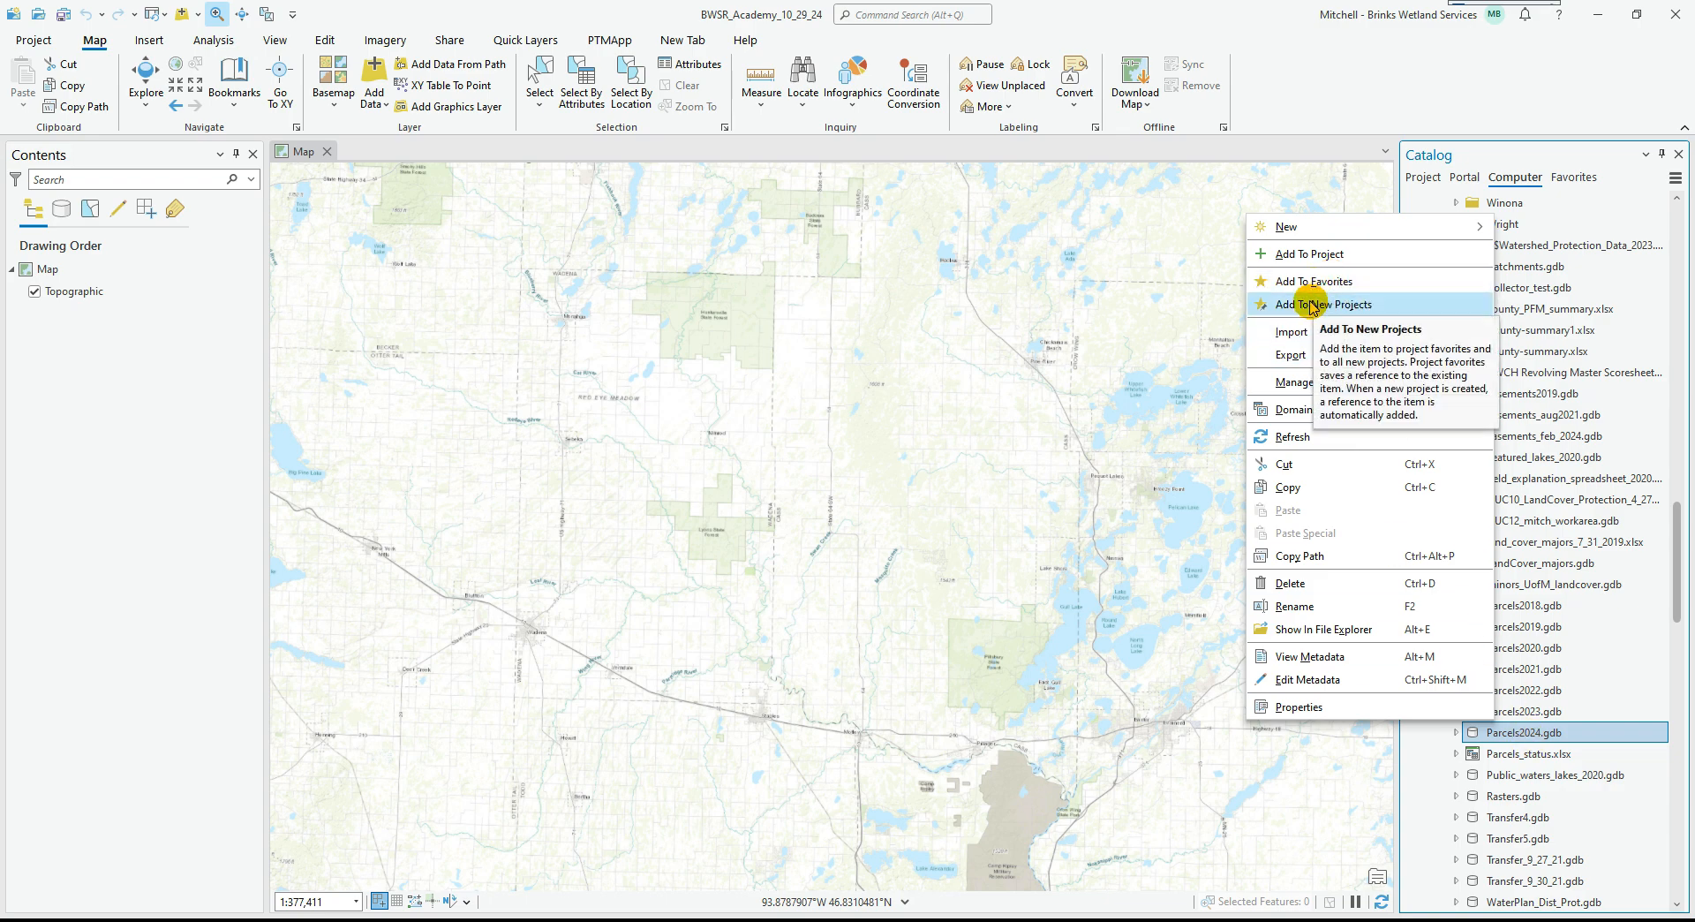
pyautogui.click(1309, 253)
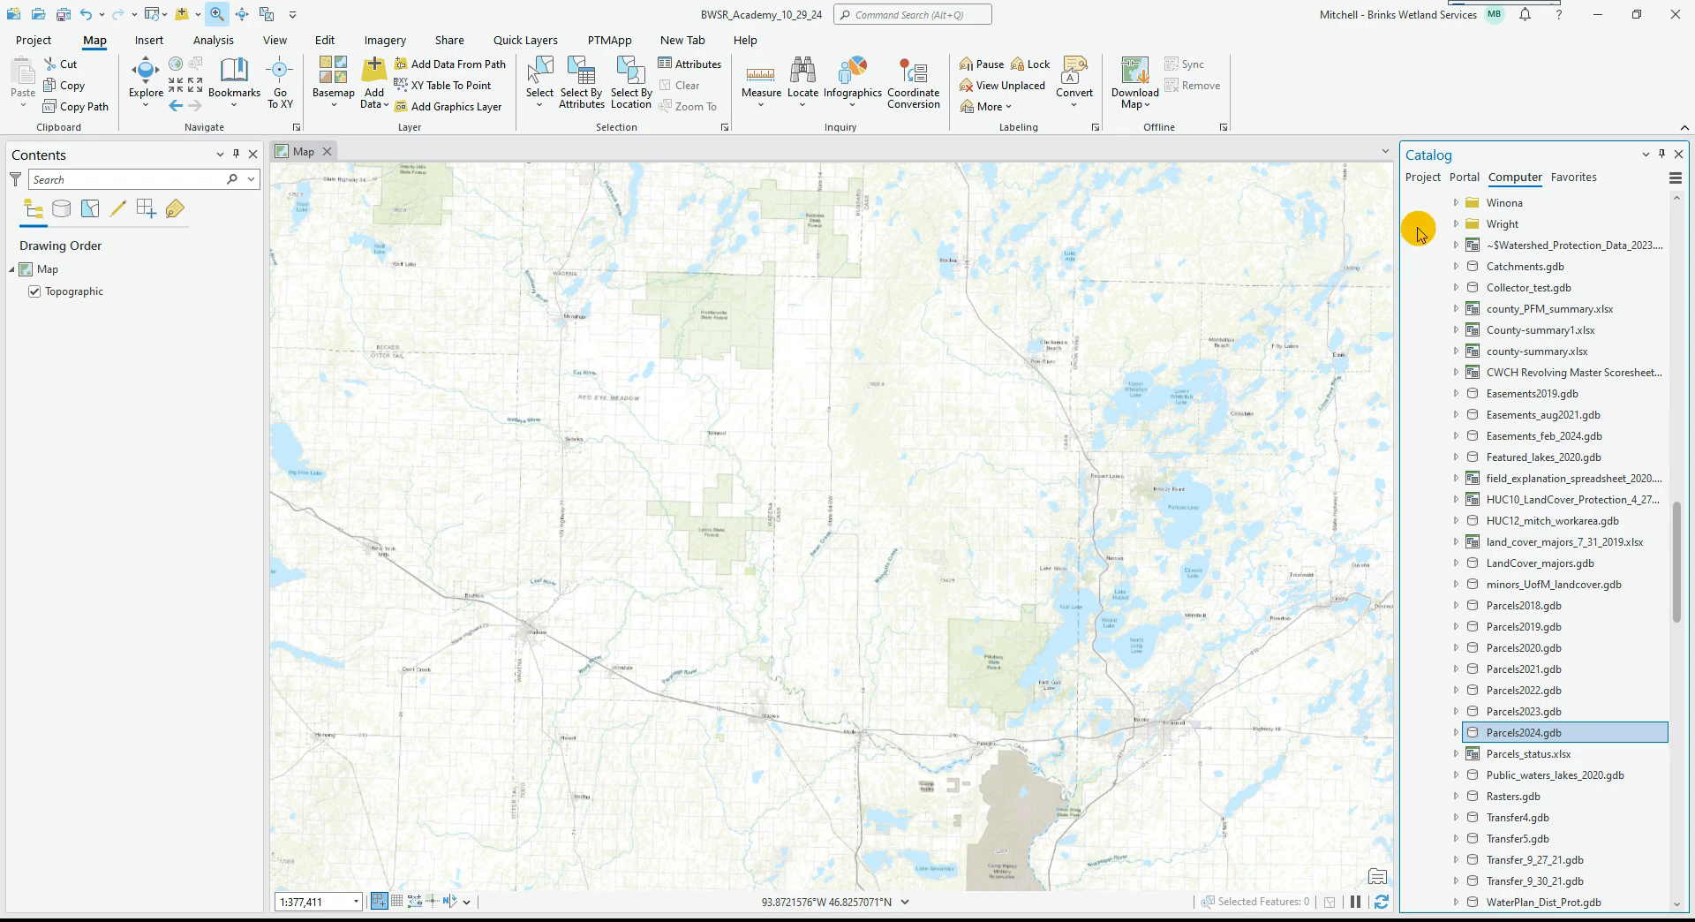
# Expand Parcels2024.gdb among the project's databases and add its Cass_Parcels_August_2024 feature class to the current map.
pyautogui.click(1423, 178)
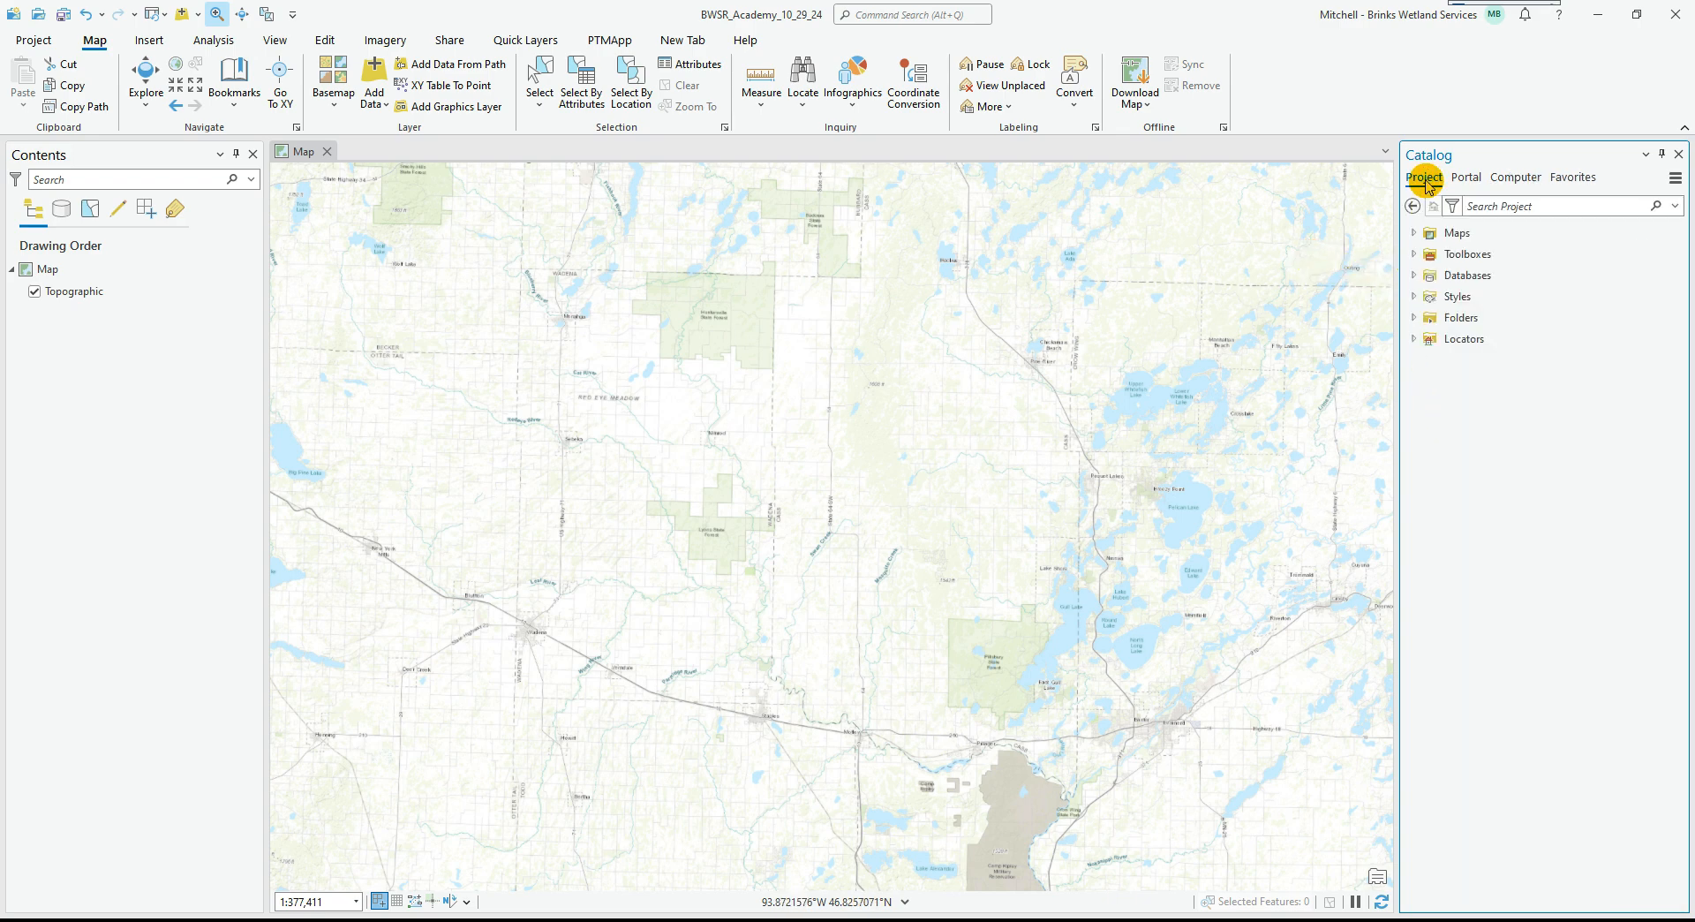
pyautogui.click(1417, 274)
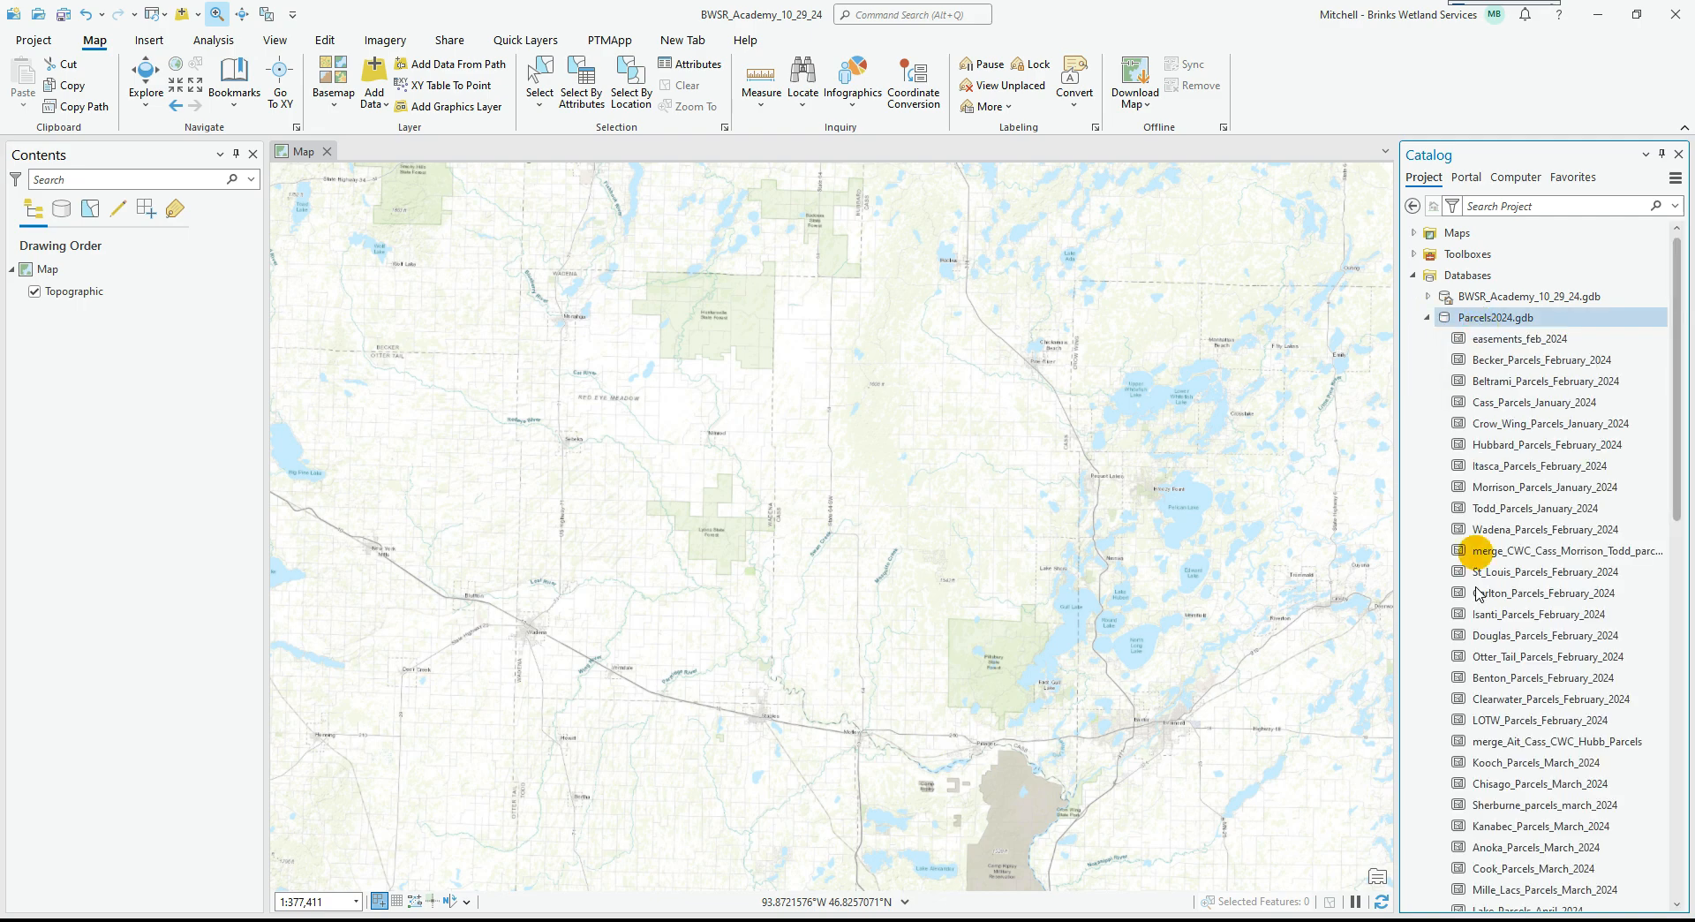
pyautogui.click(1517, 528)
pyautogui.click(1501, 488)
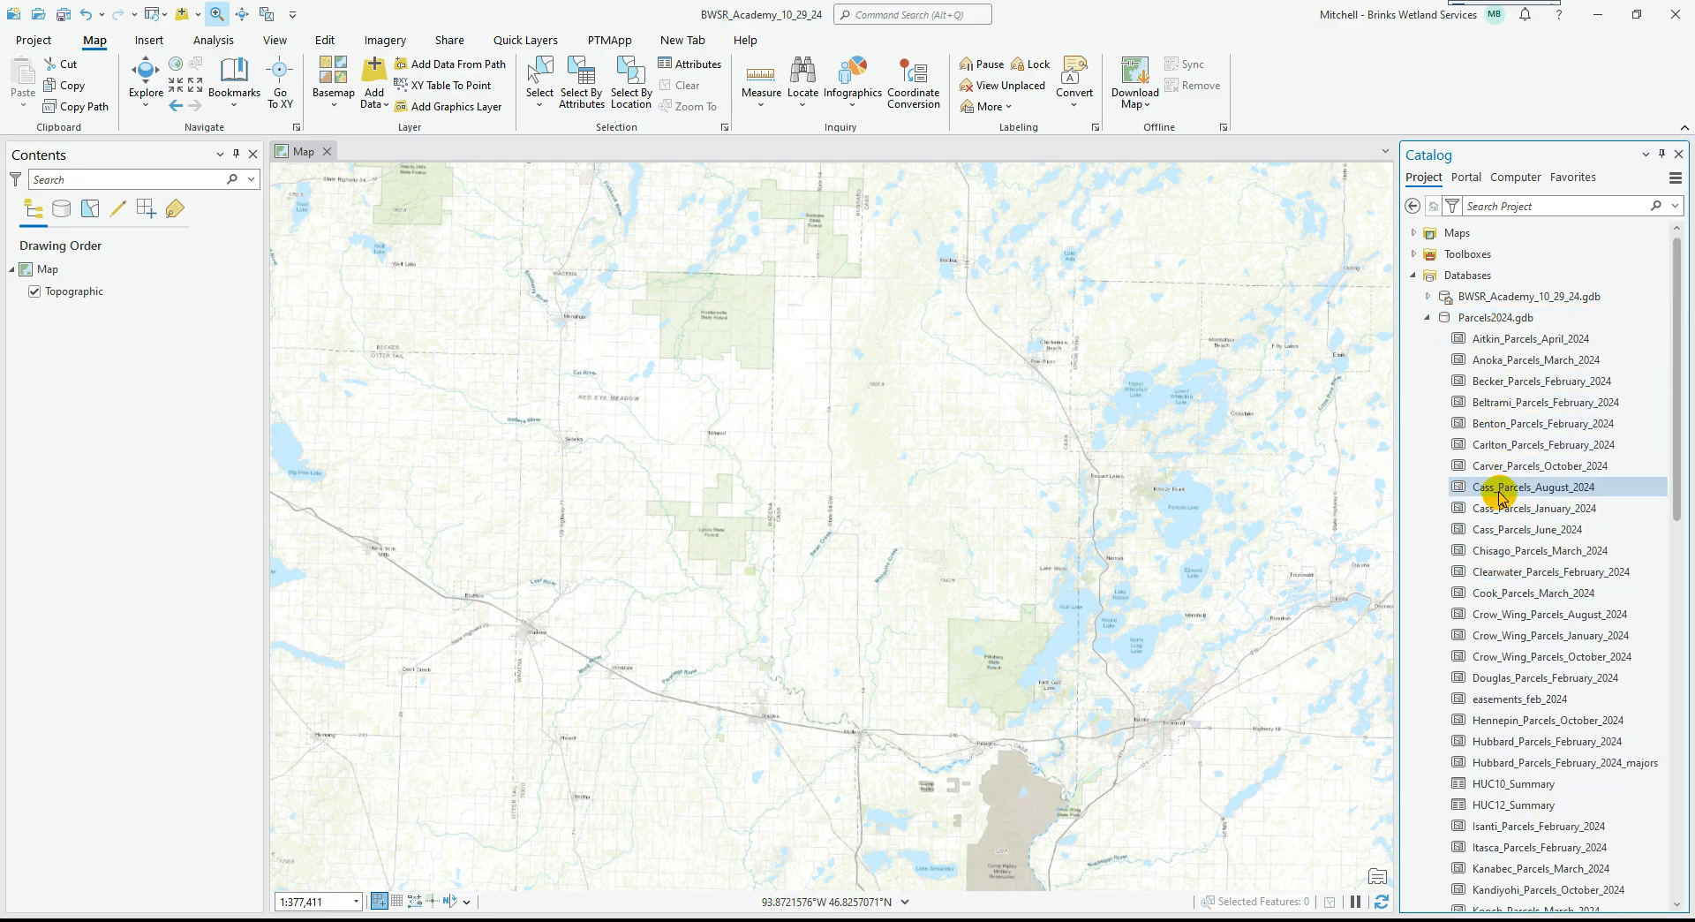
pyautogui.rightClick(1498, 497)
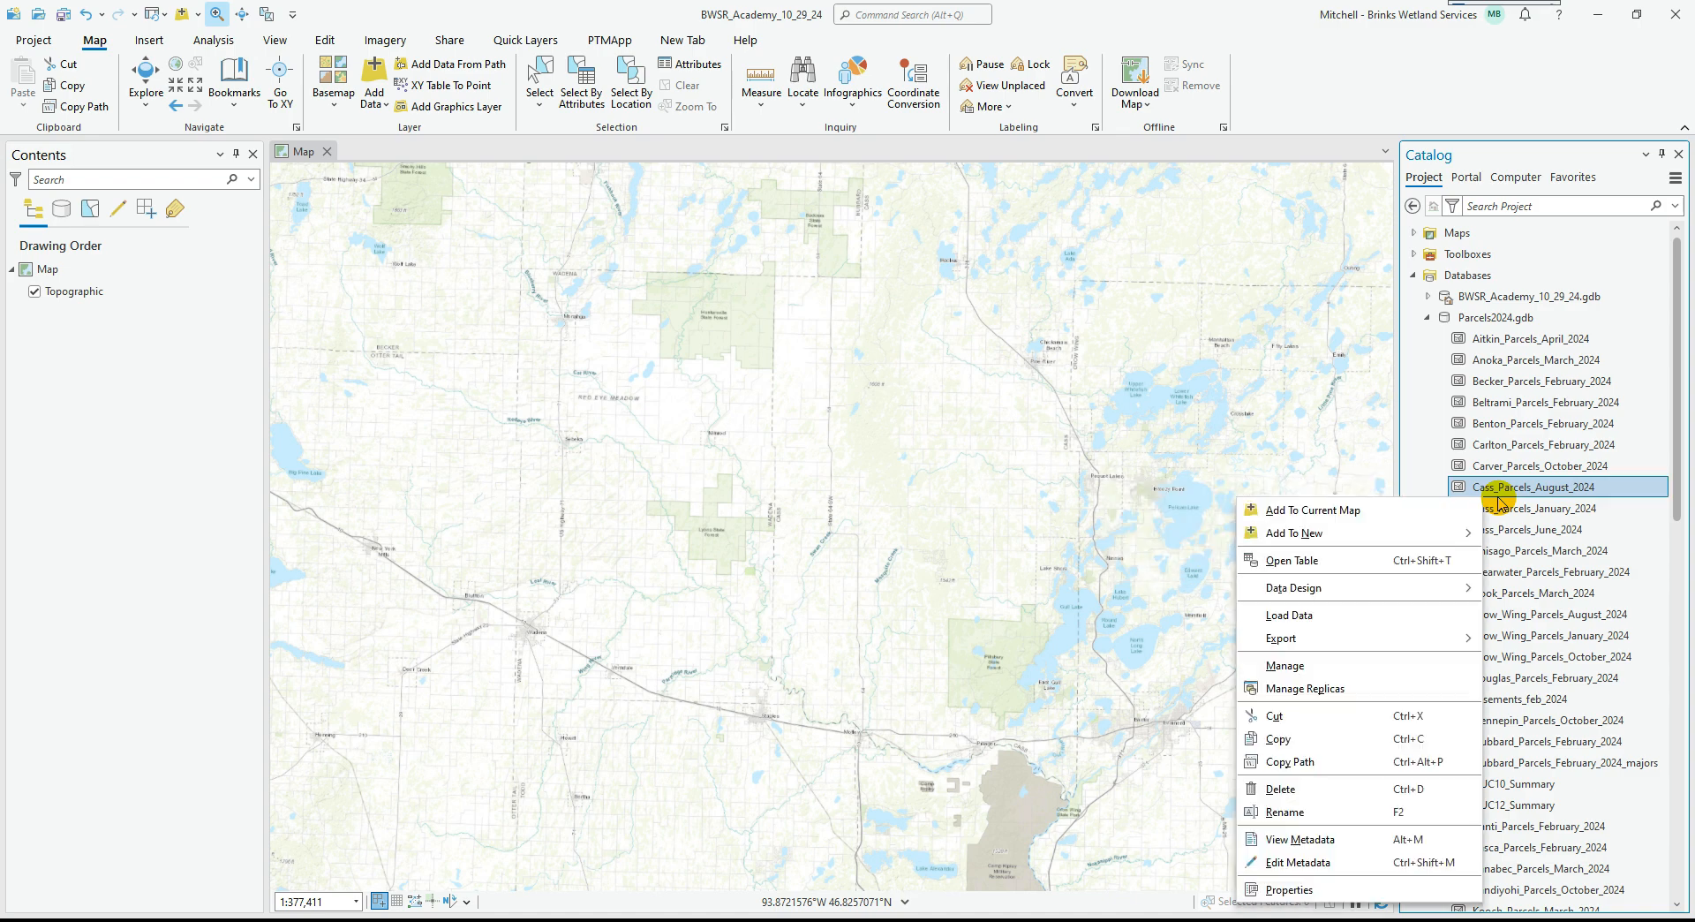
pyautogui.click(1311, 510)
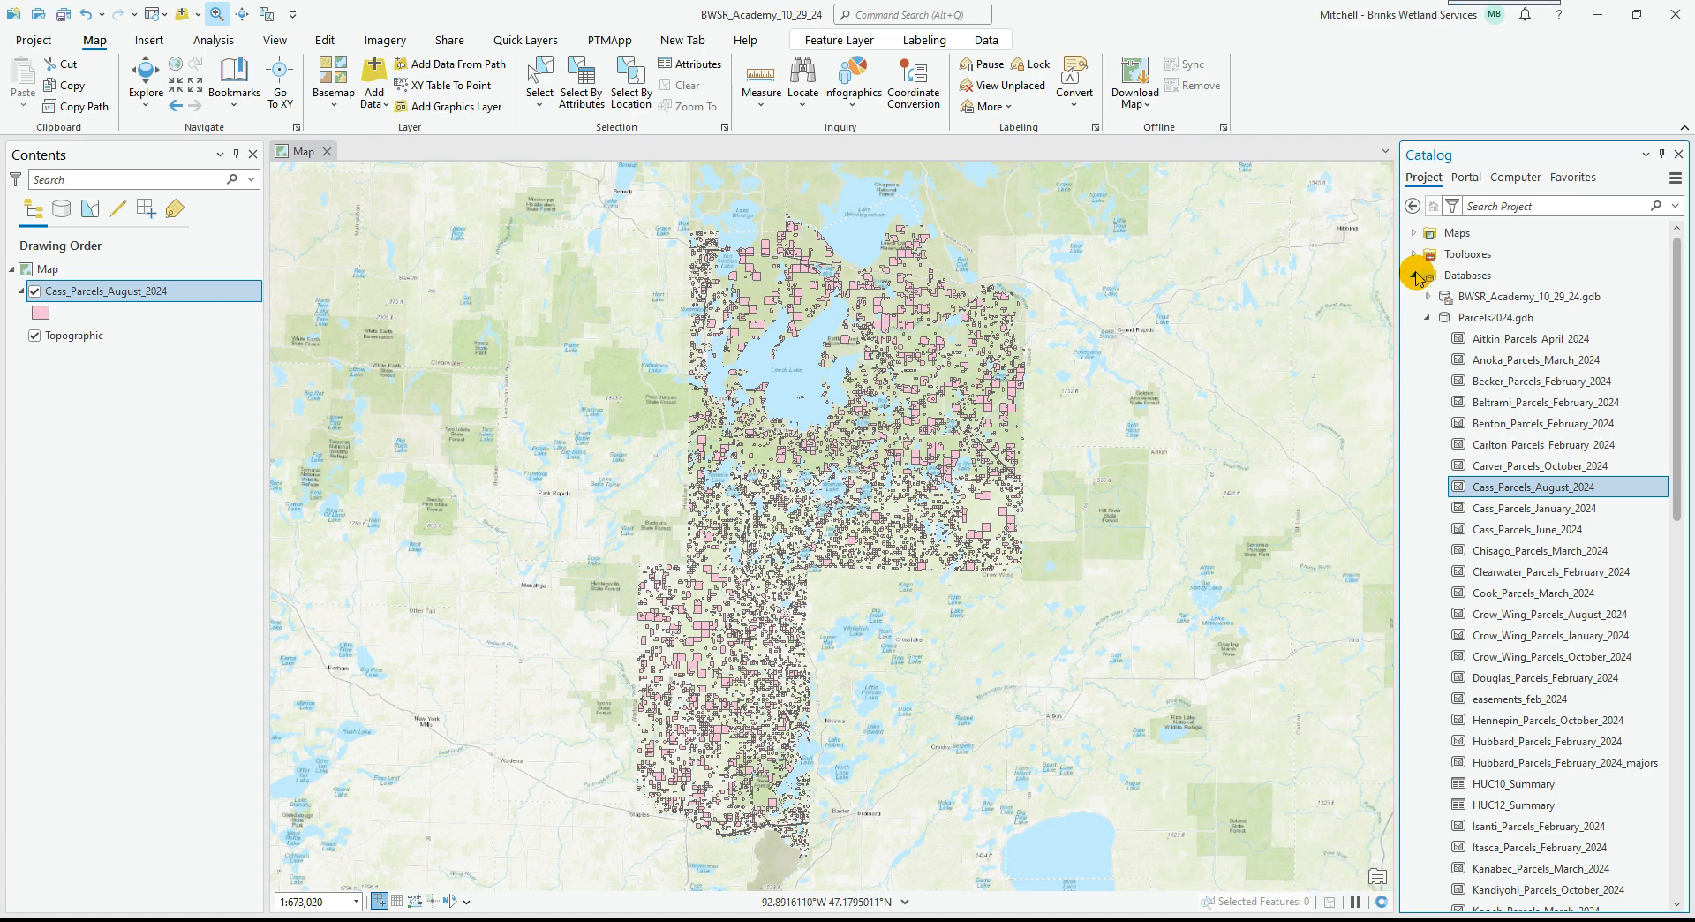
# View the Catalog's Favorites items, return to the computer locations, and collapse the DATA (D:) drive.
pyautogui.click(1564, 180)
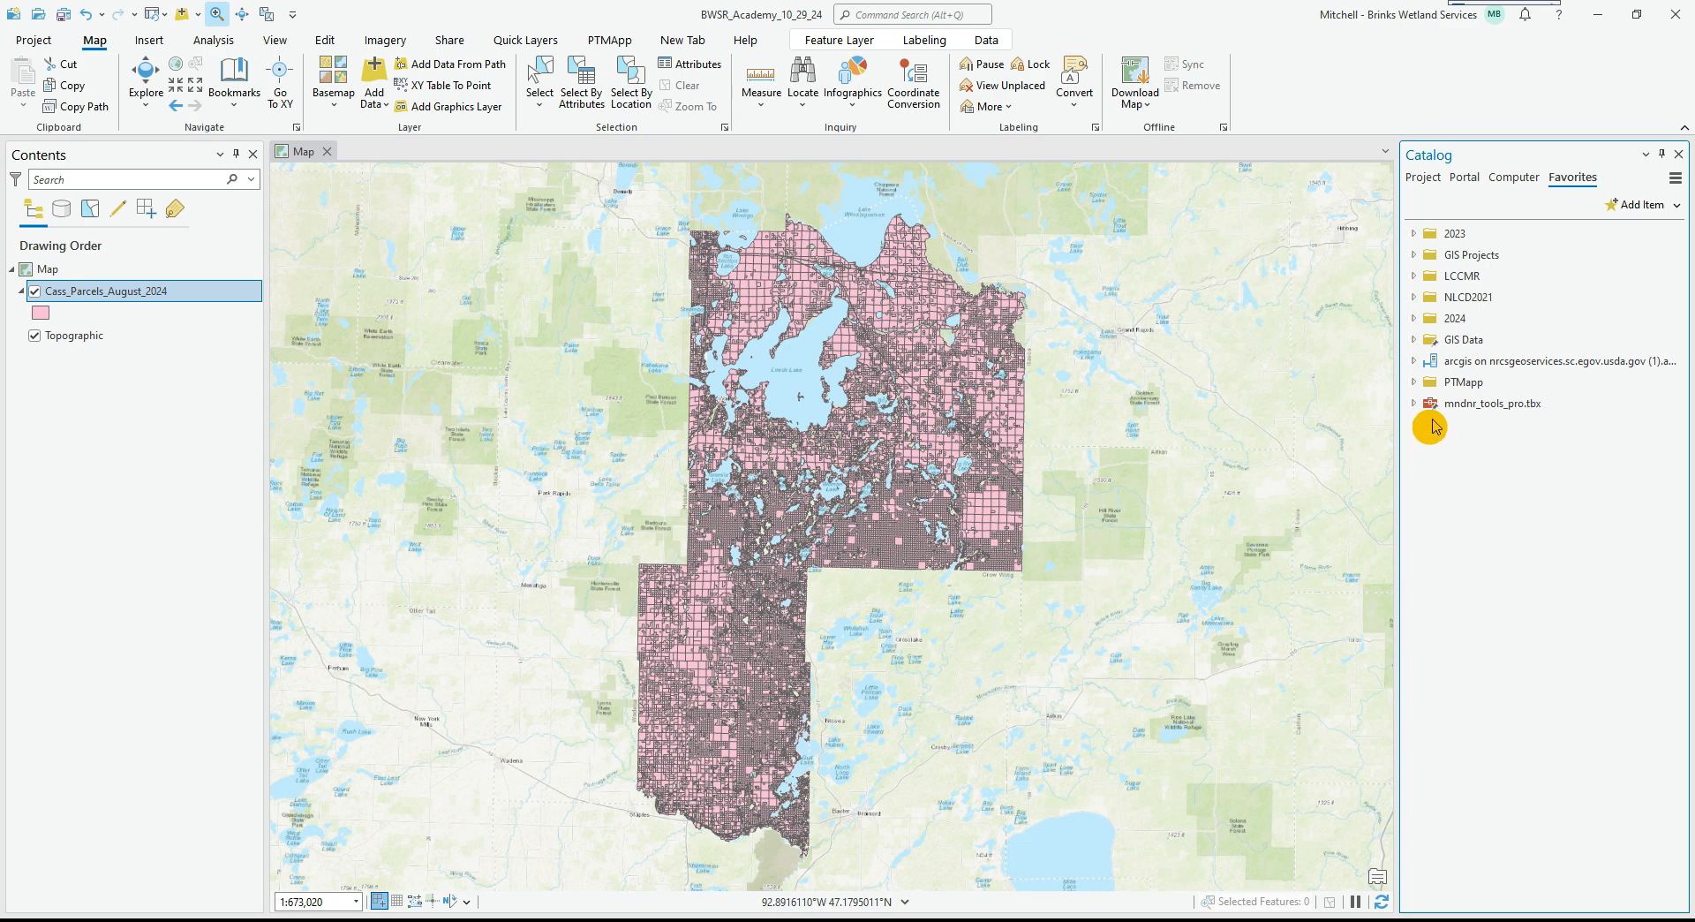
pyautogui.click(1455, 275)
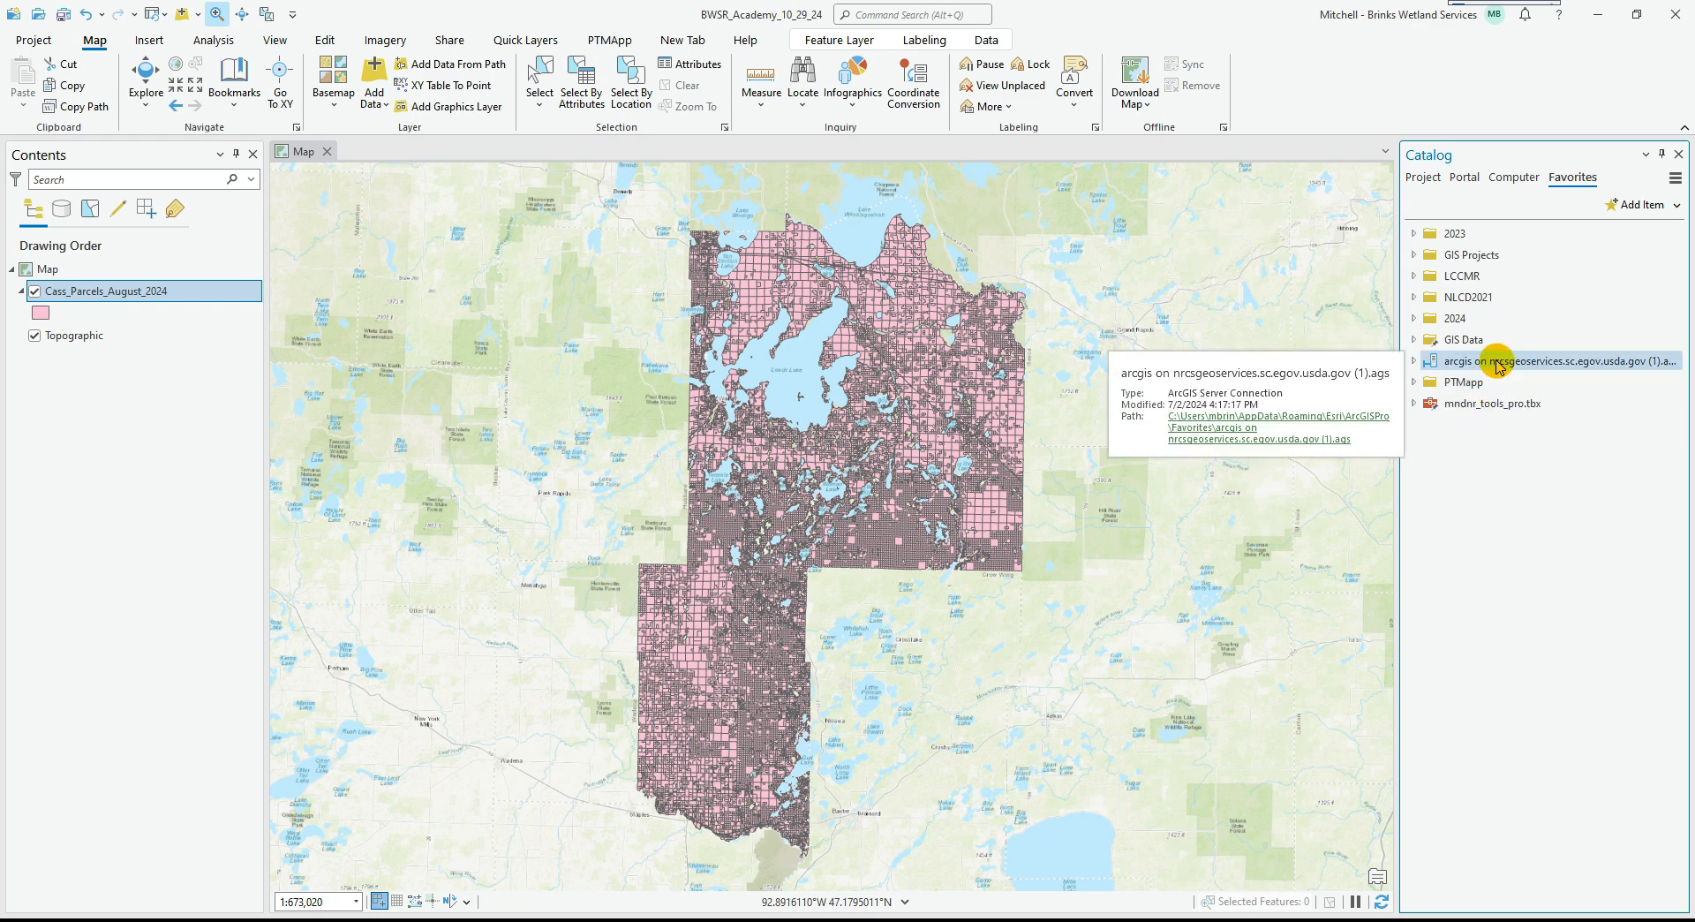
pyautogui.click(1520, 187)
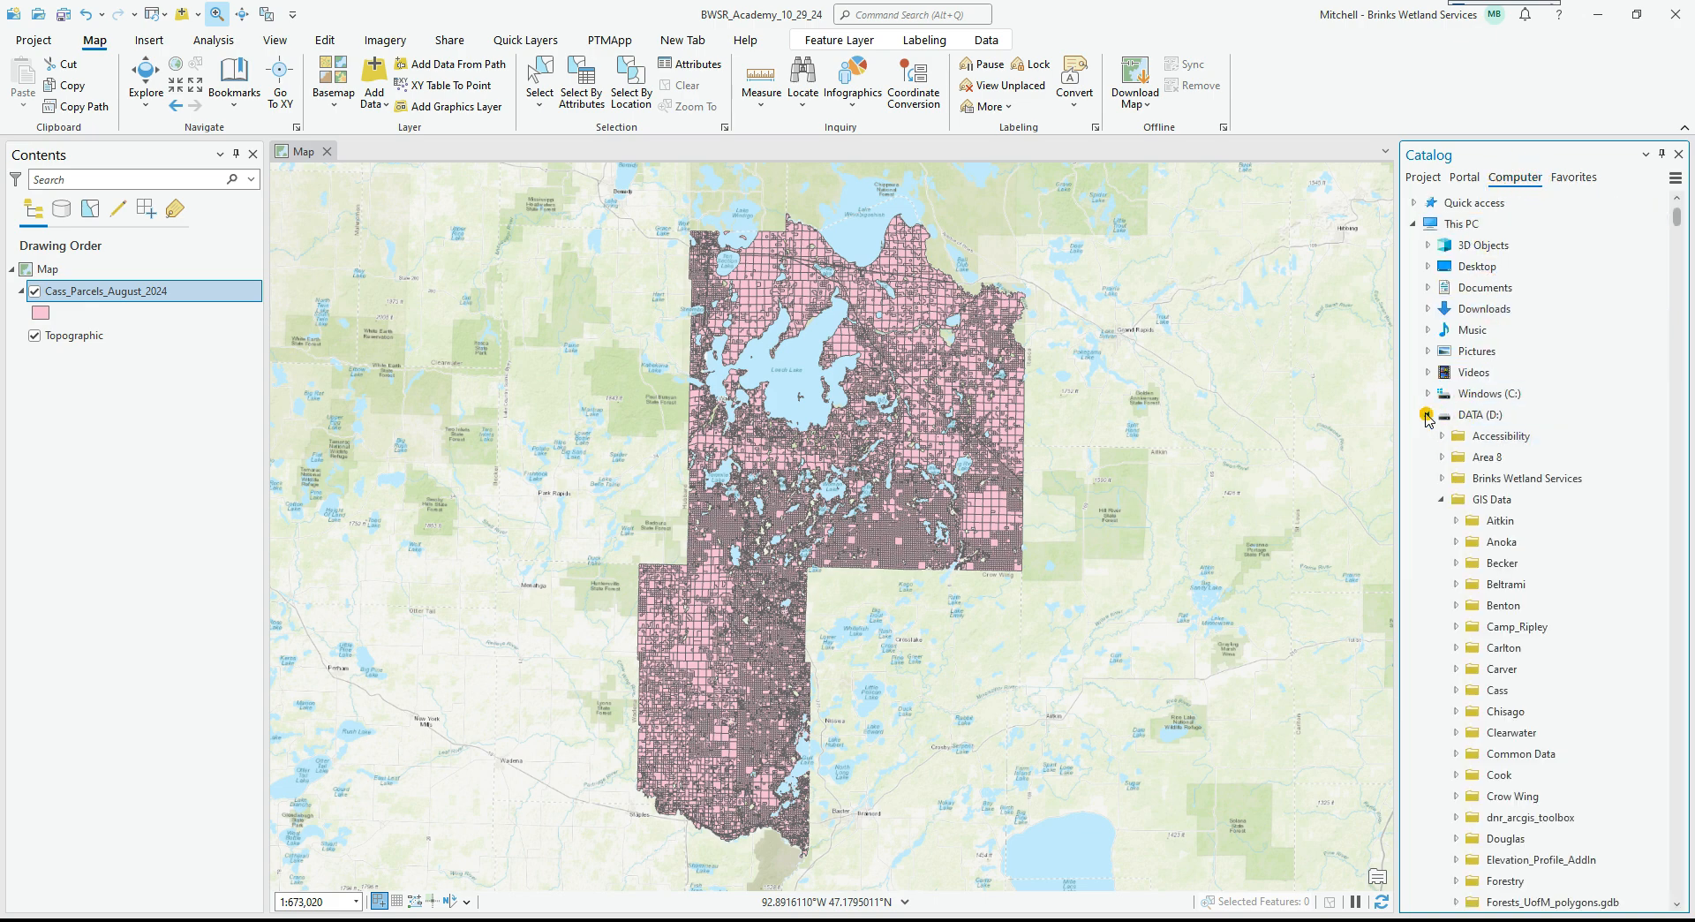
pyautogui.click(1426, 415)
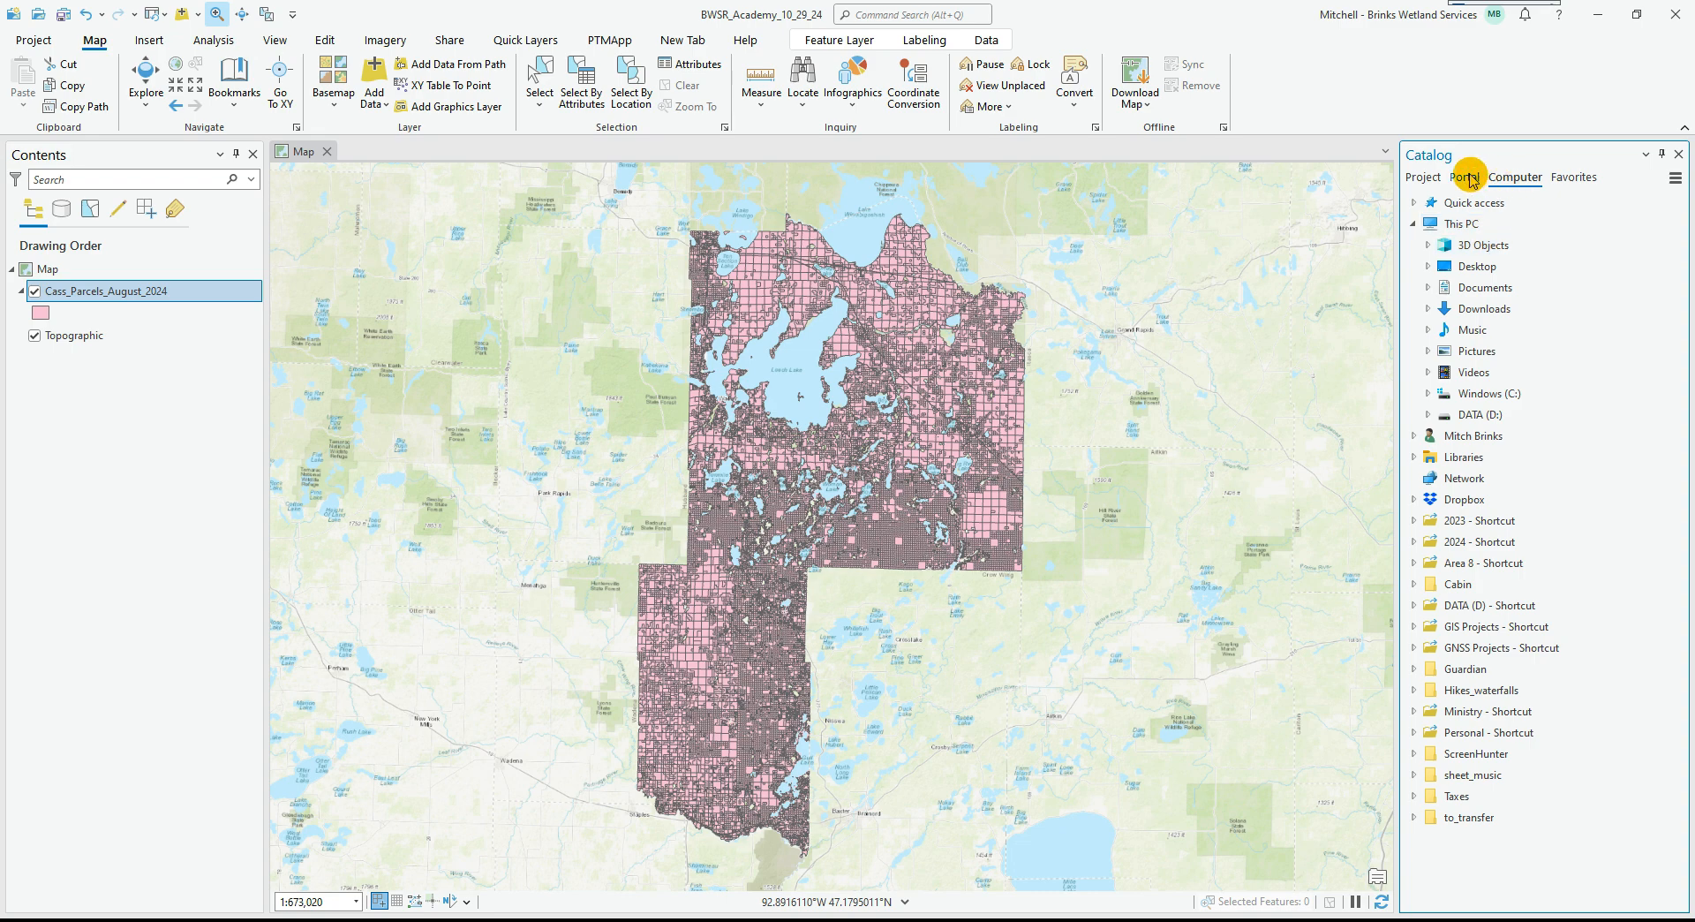
# Look through the portal's My Content, My Groups, My Organization, ArcGIS Online and Living Atlas collections, and return to My Content.
pyautogui.click(1465, 178)
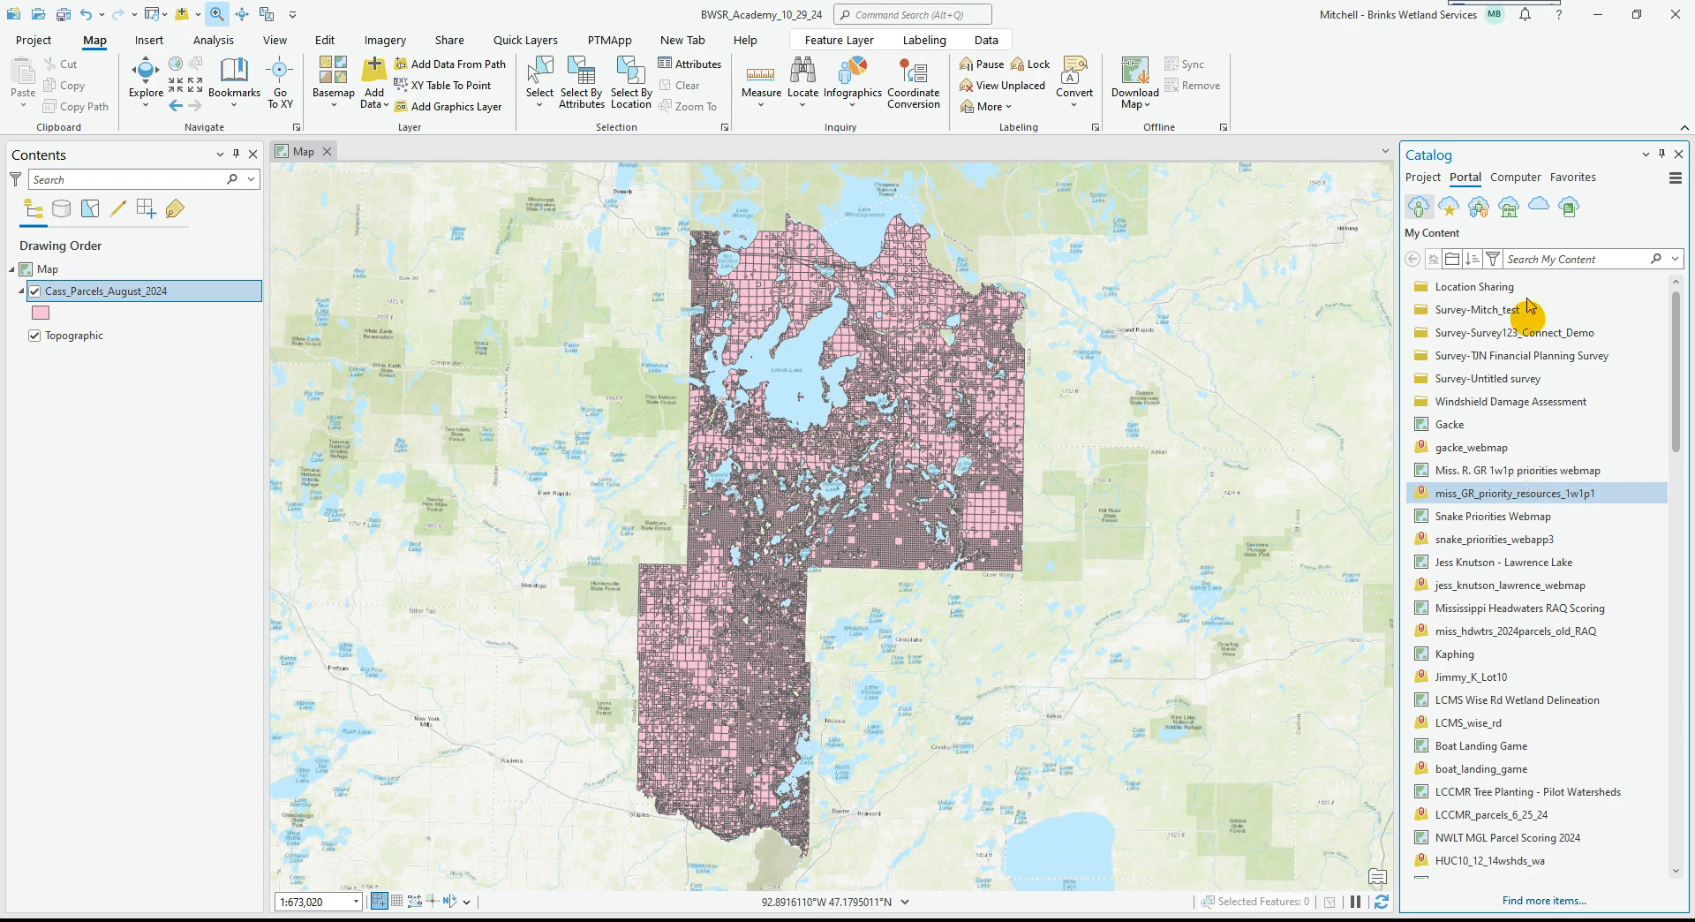
pyautogui.click(1477, 212)
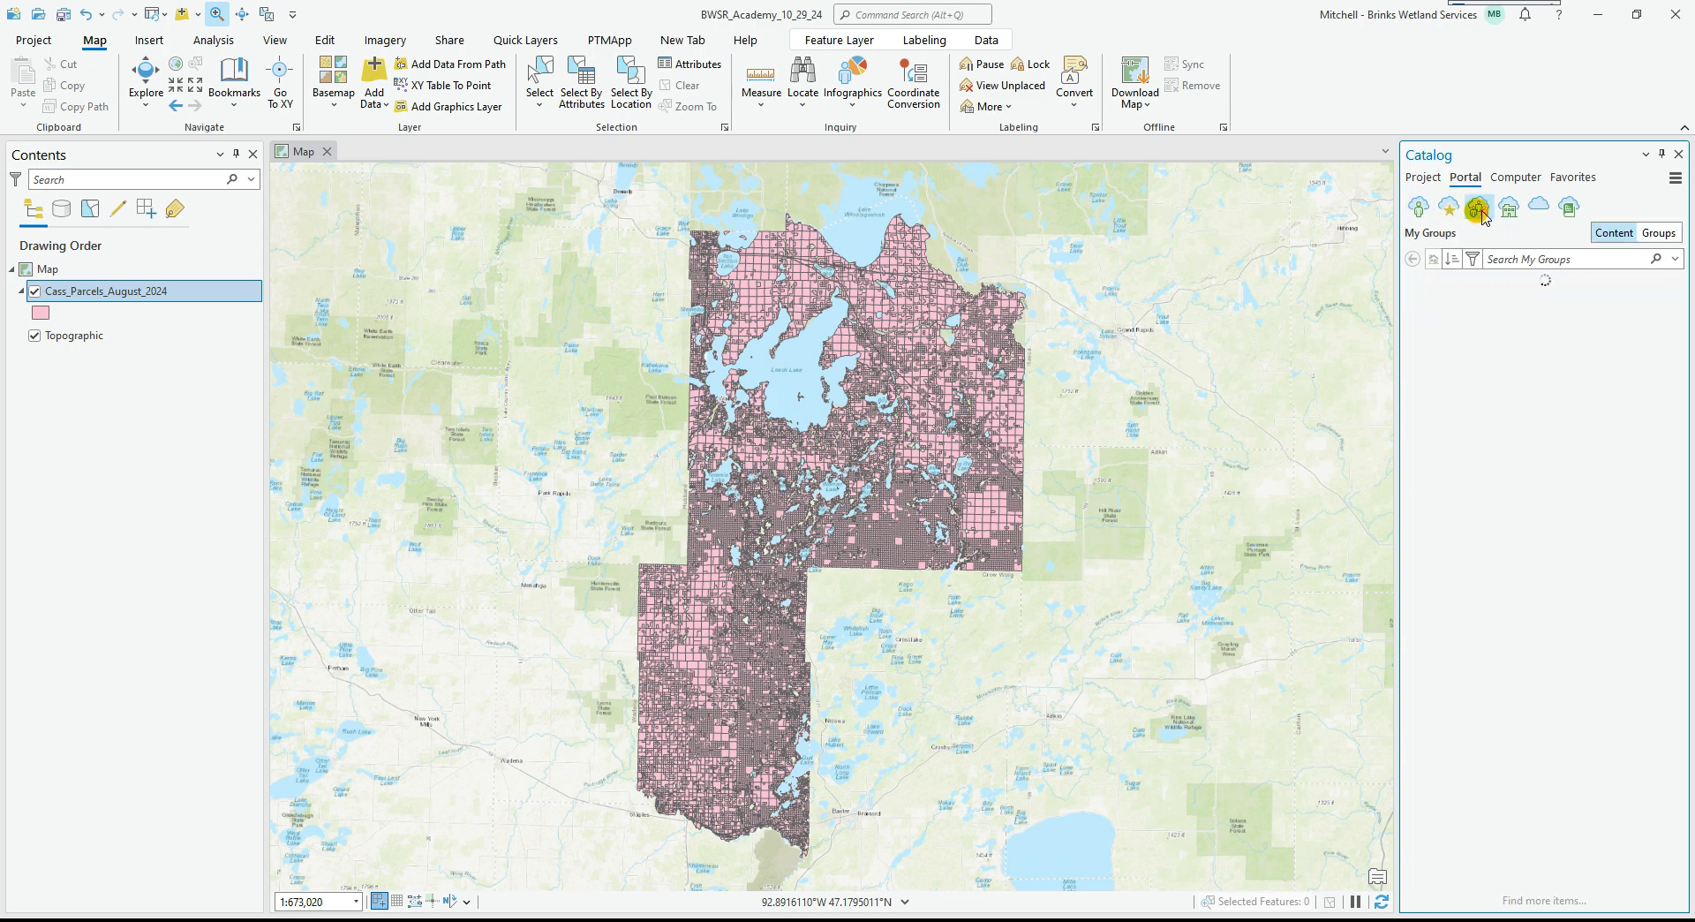
pyautogui.click(1509, 219)
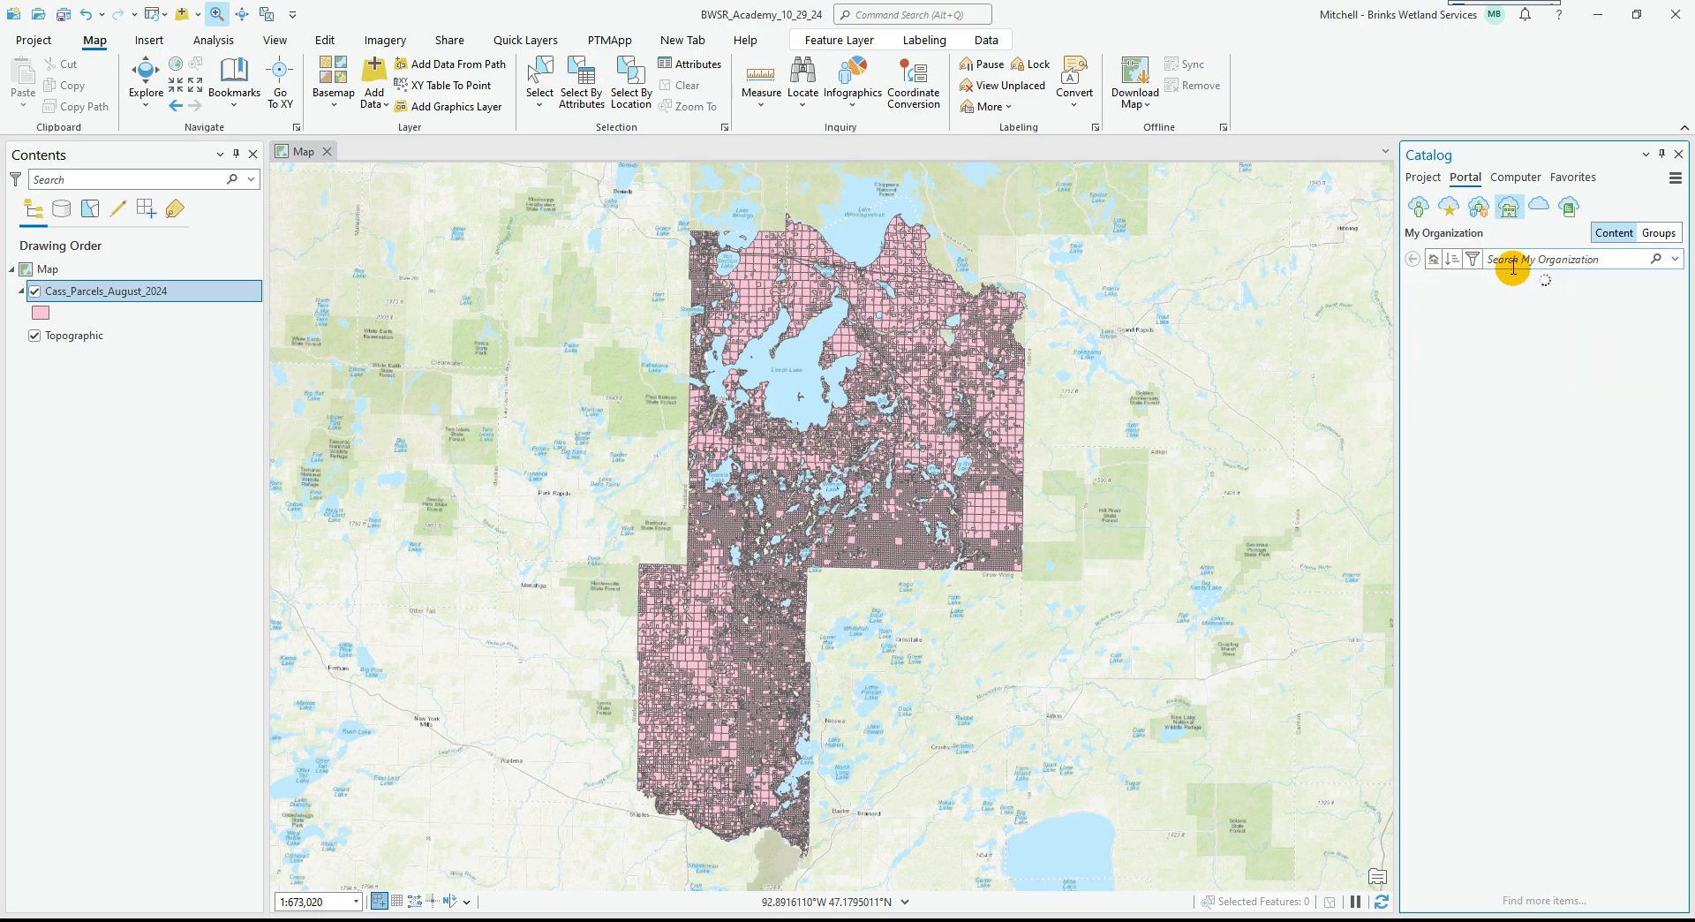
pyautogui.click(1540, 204)
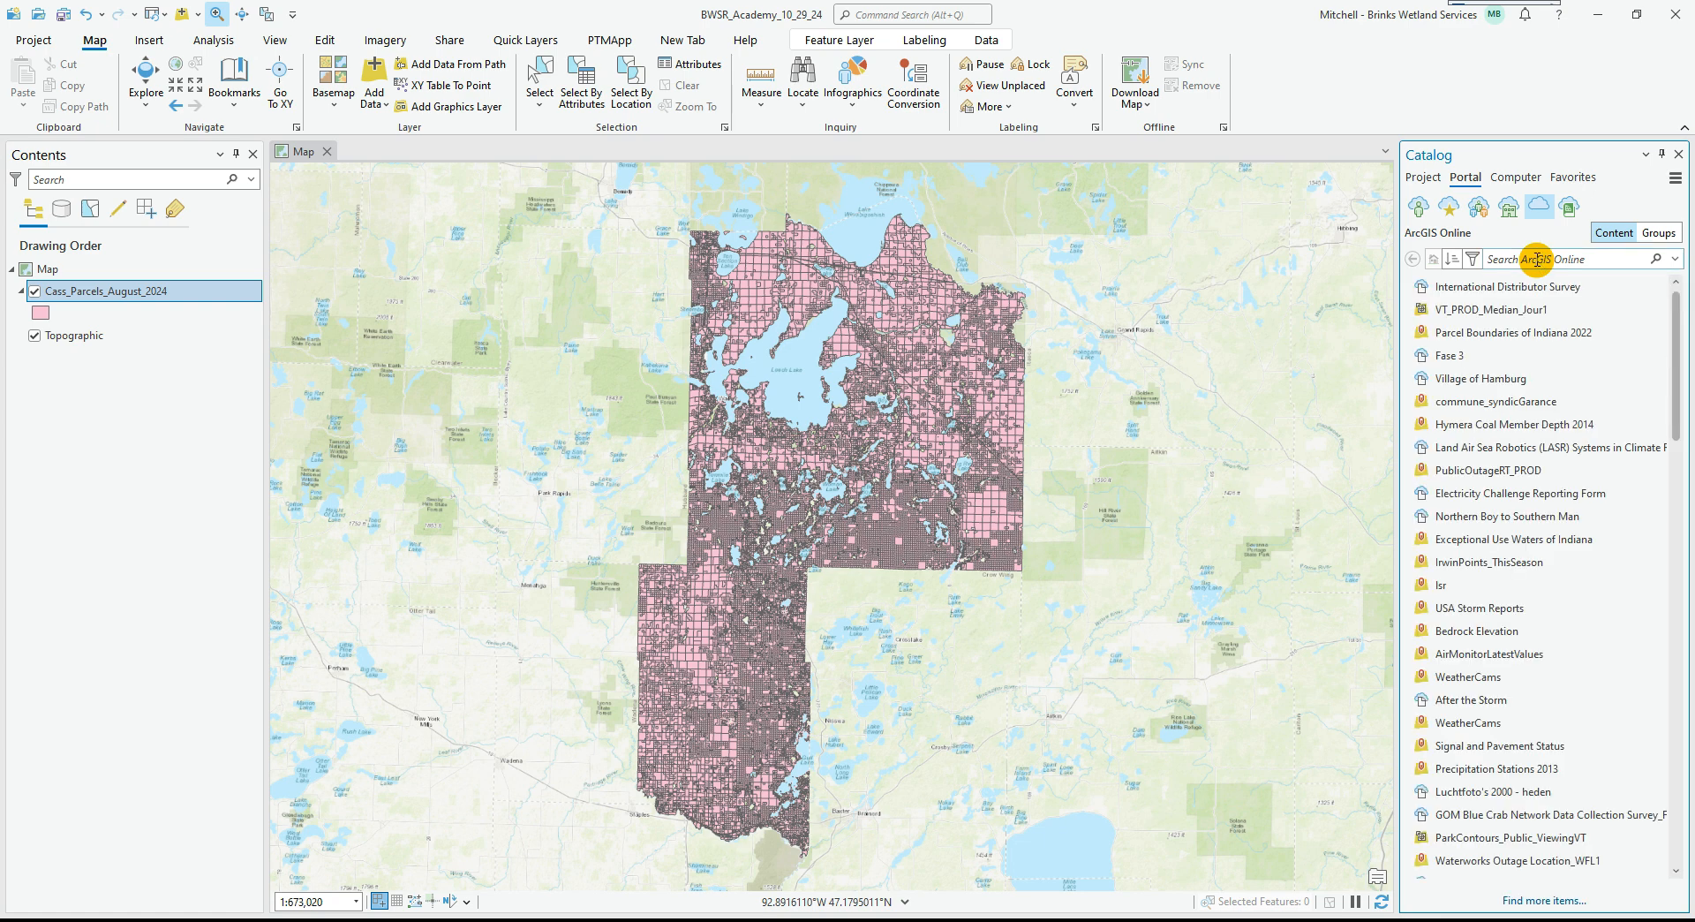
pyautogui.click(1569, 209)
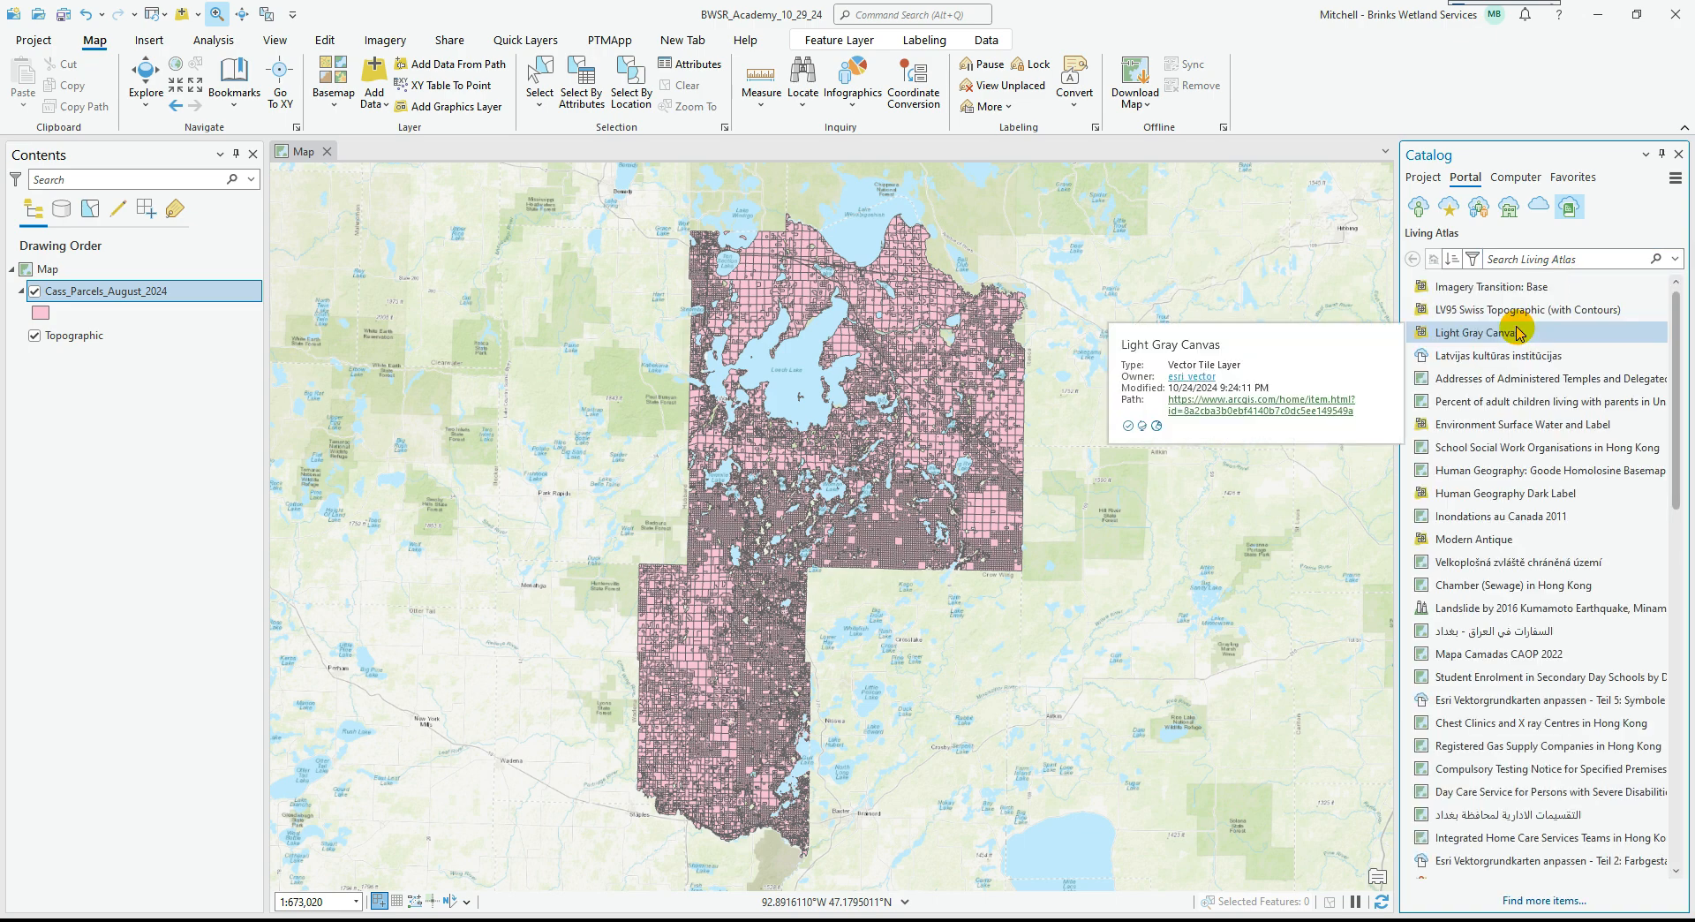
pyautogui.scroll(-2, 1513, 491)
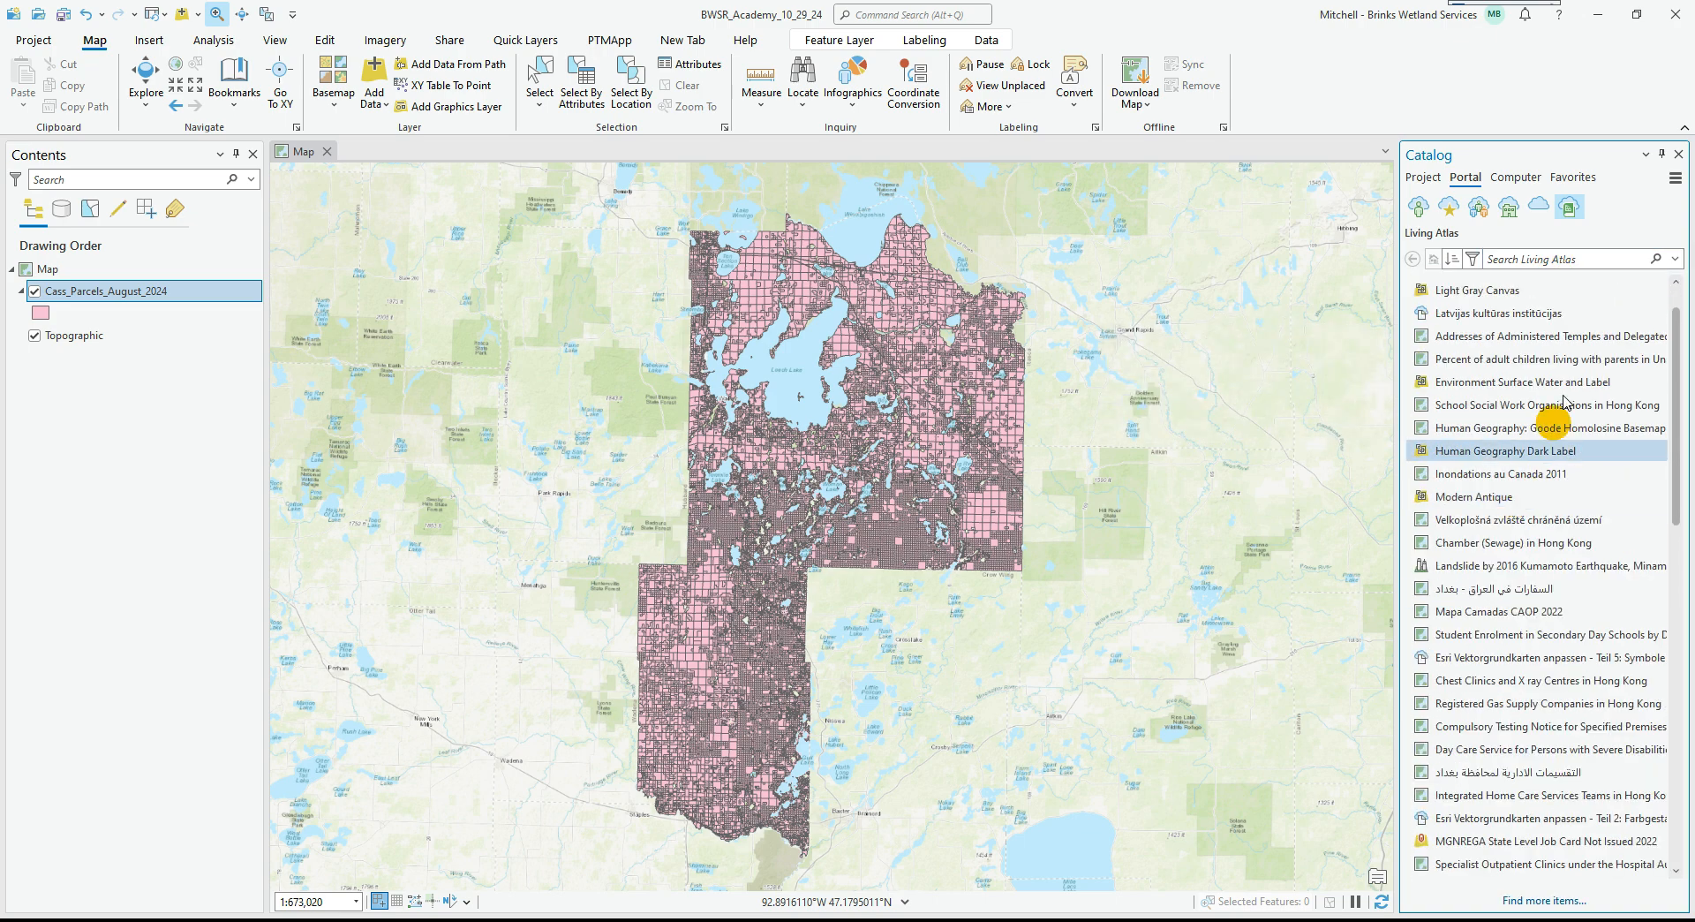
pyautogui.click(1539, 209)
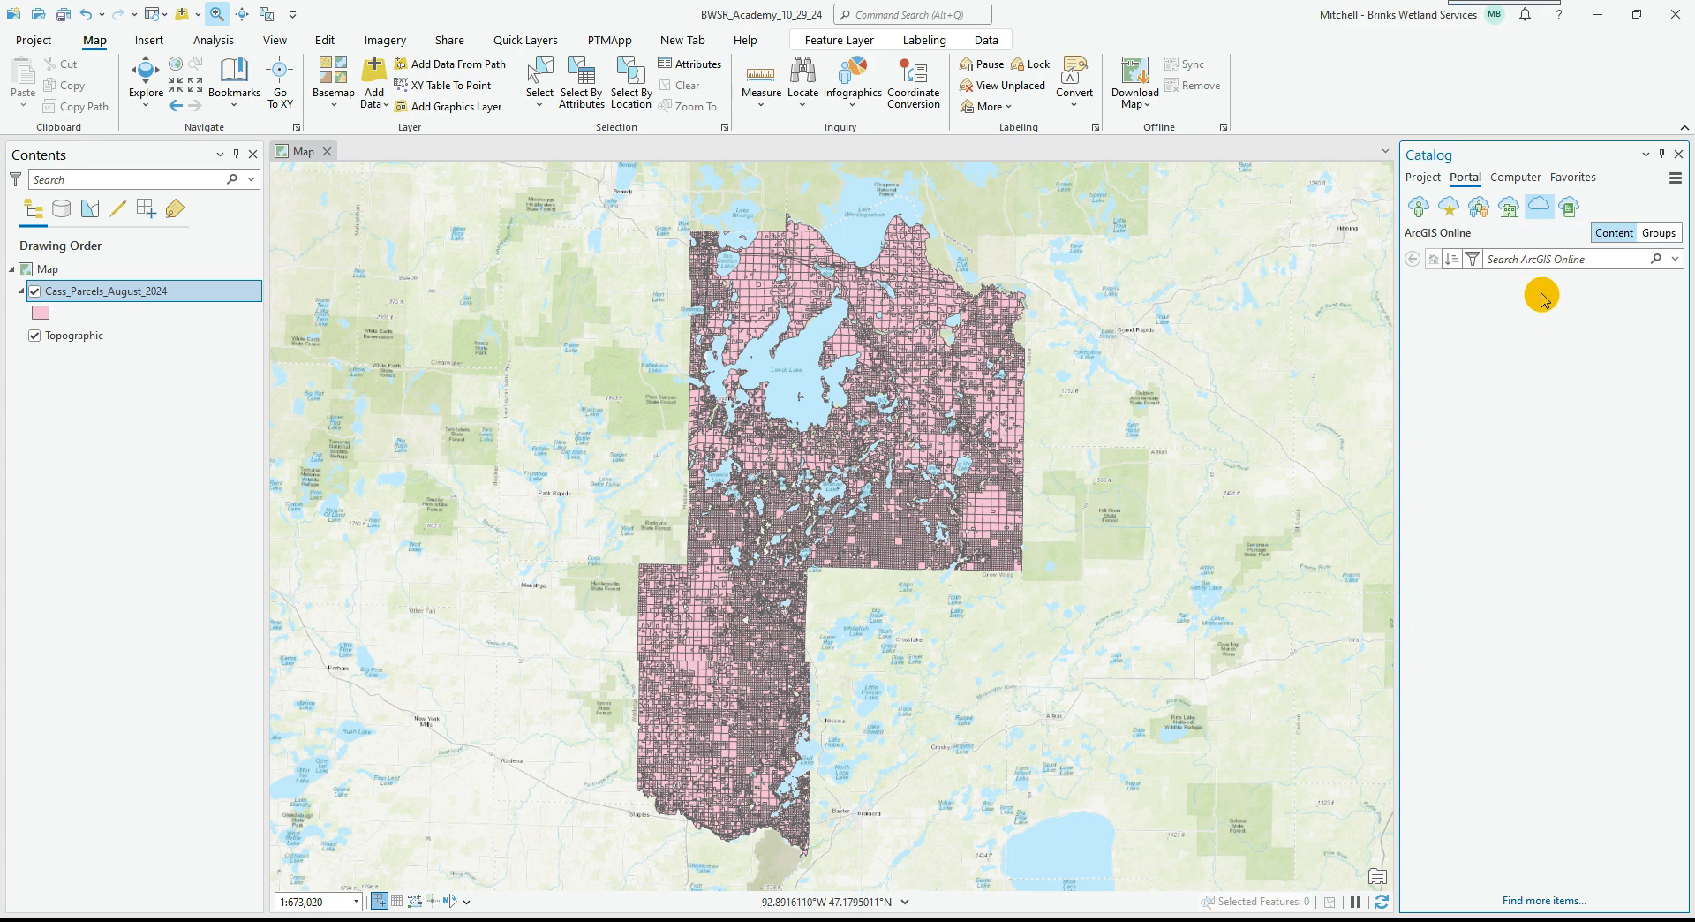
pyautogui.click(1419, 209)
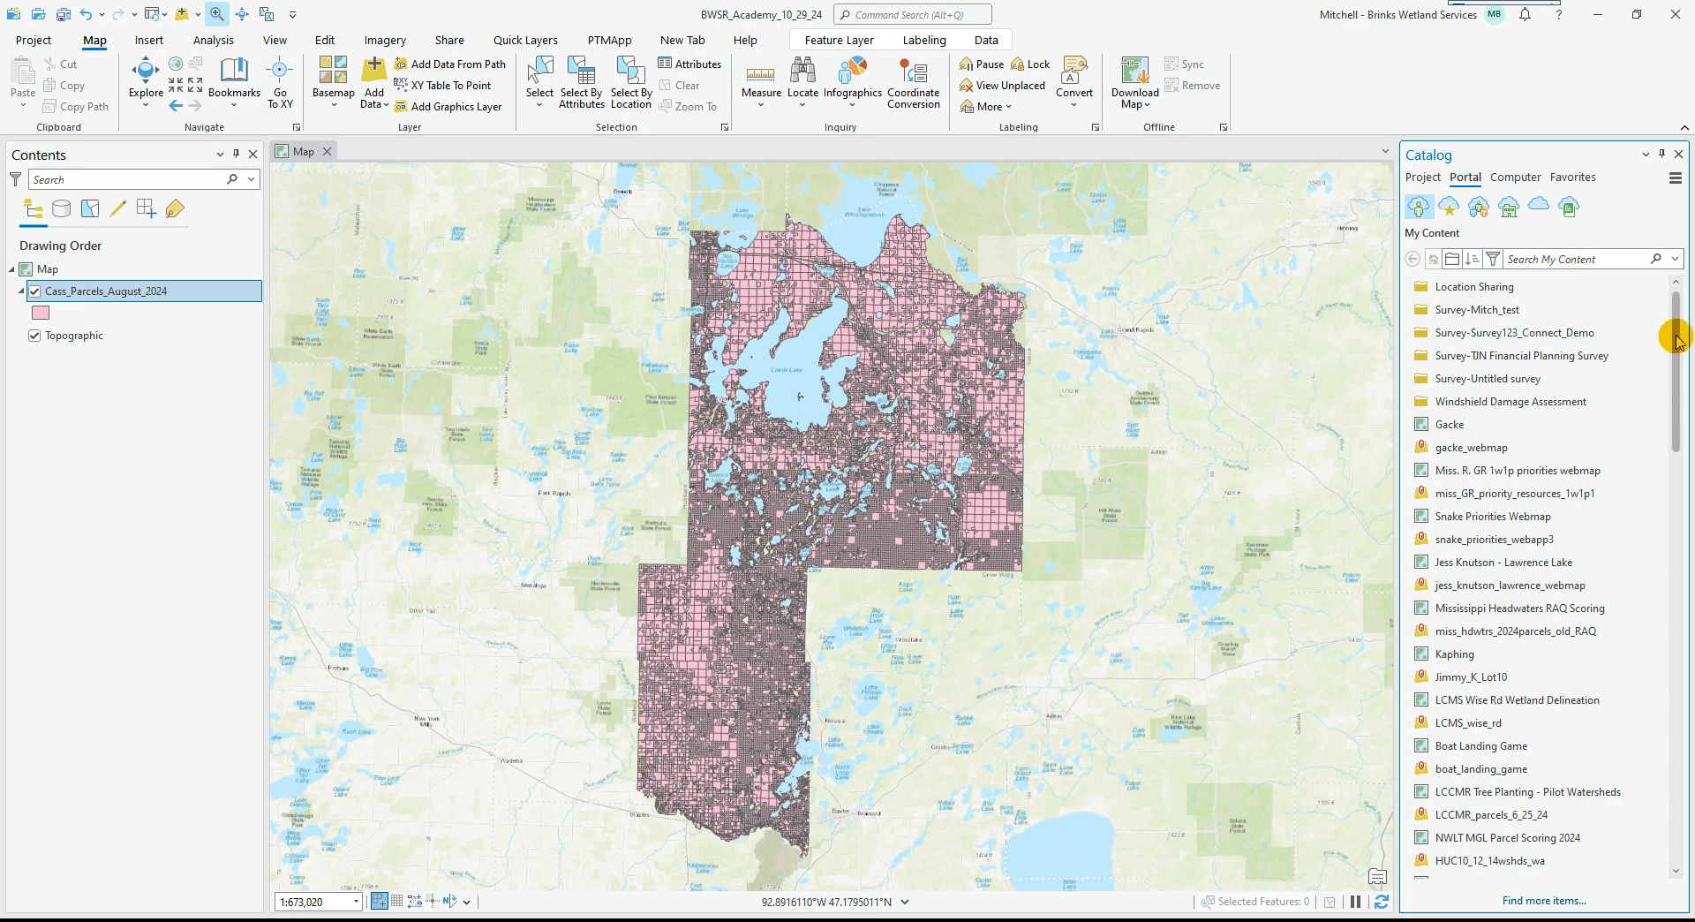
pyautogui.moveTo(1675, 329); pyautogui.dragTo(1654, 299)
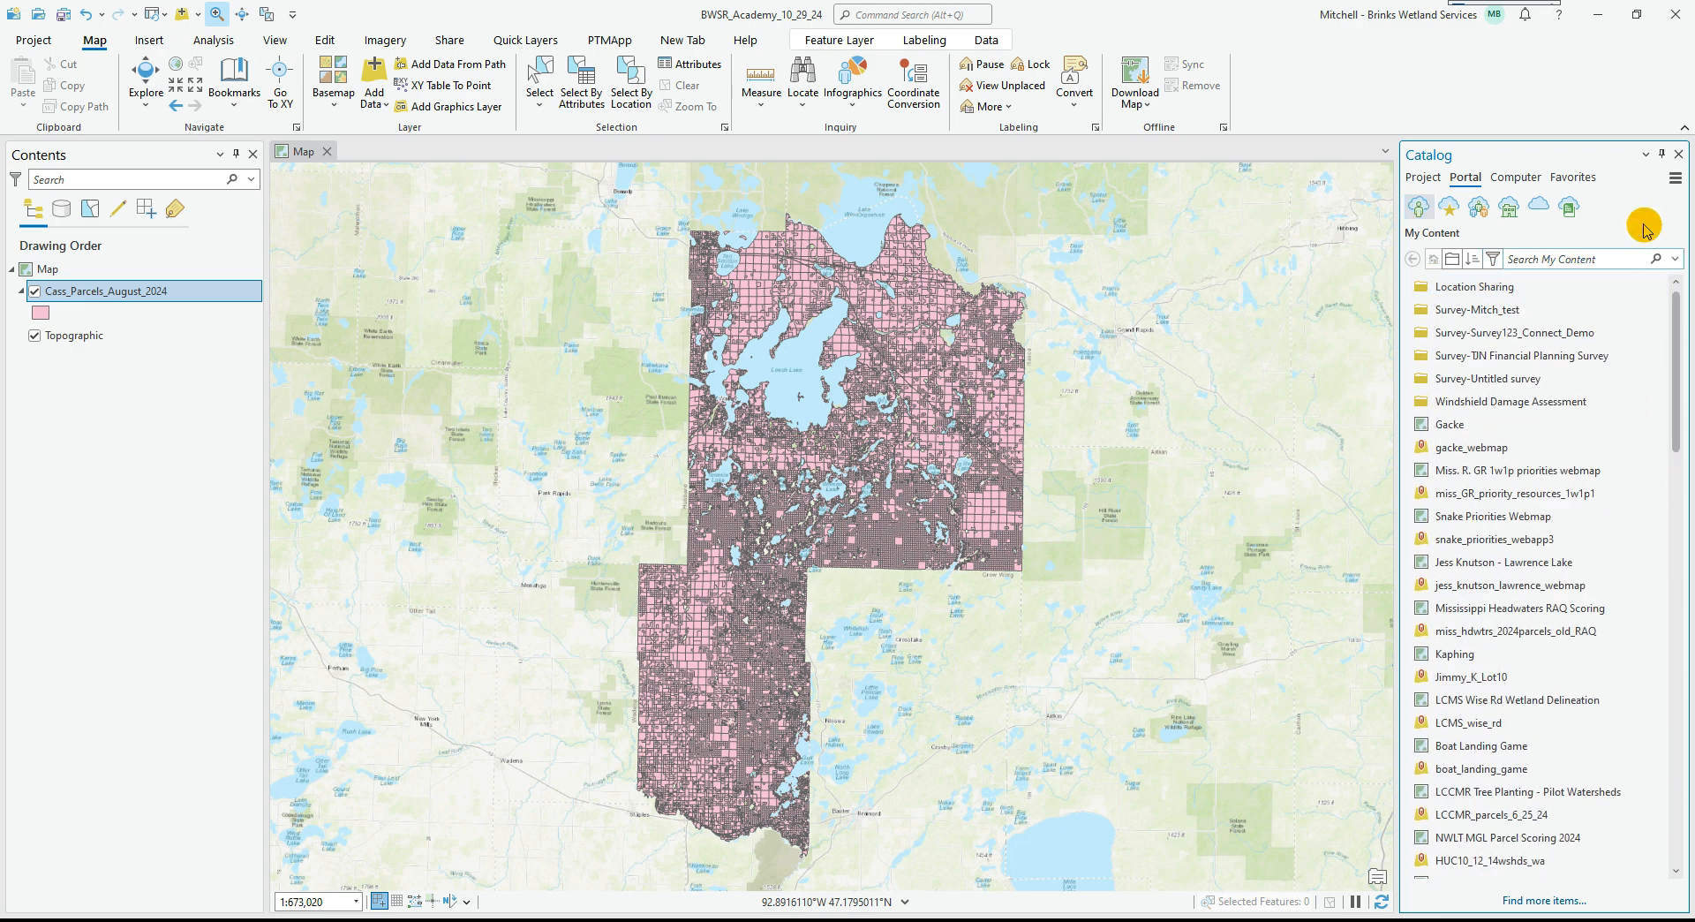
# Search My Content in the portal for RAQ and add the CW_RAQ_webapp feature layer to the current map.
pyautogui.write('RAQ')
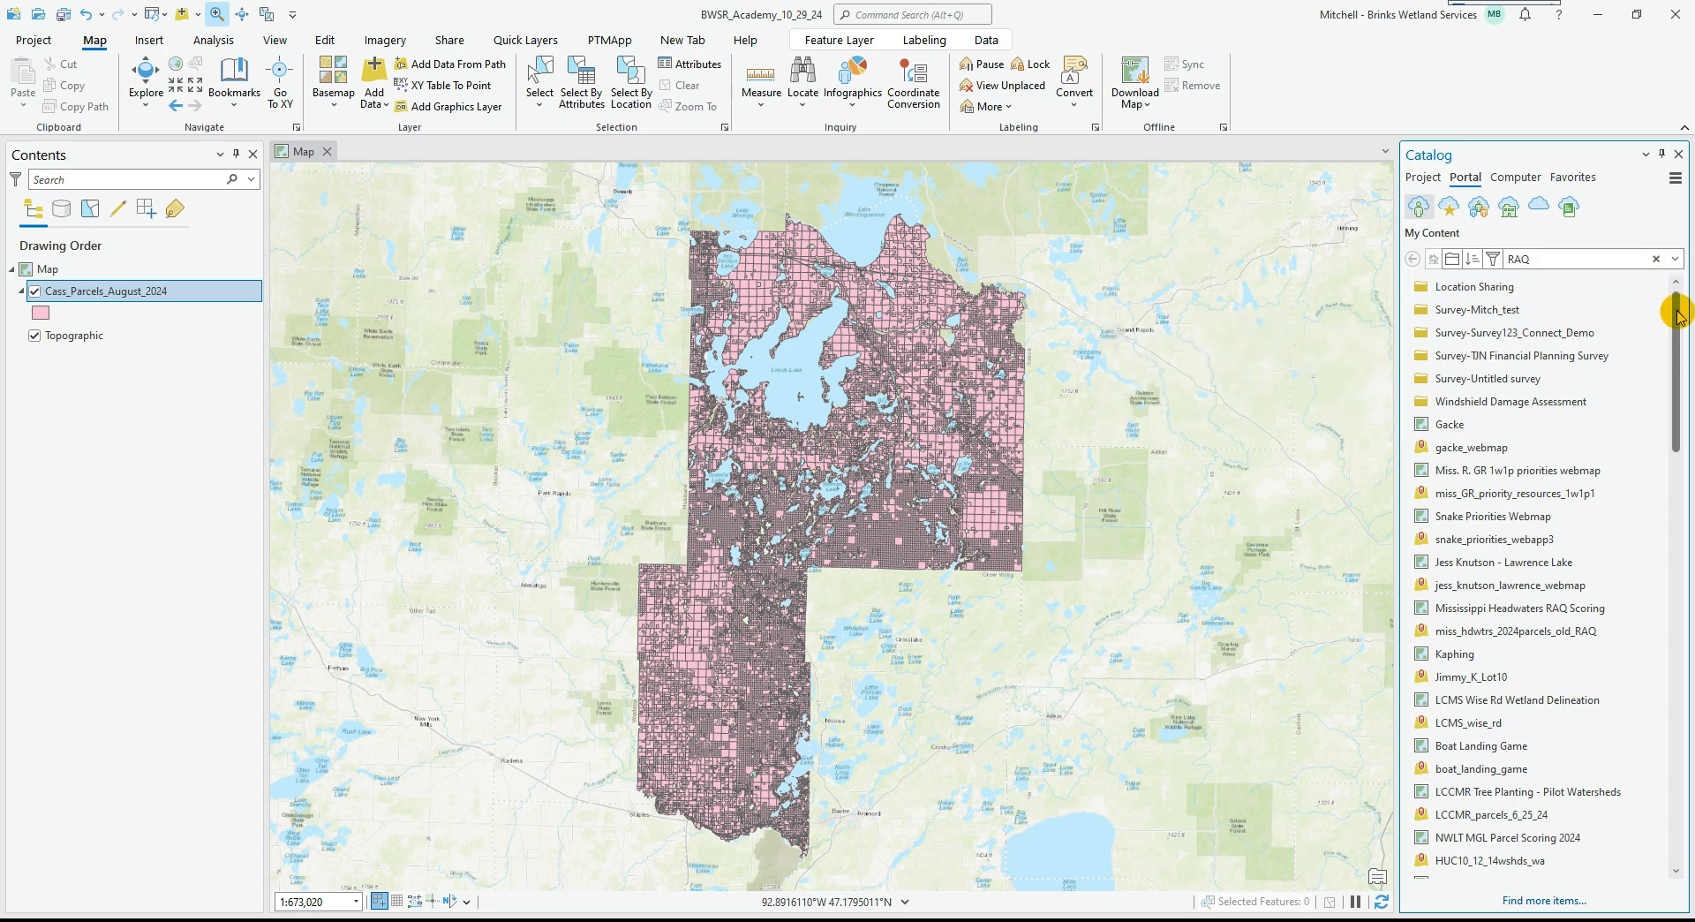
pyautogui.press('Return')
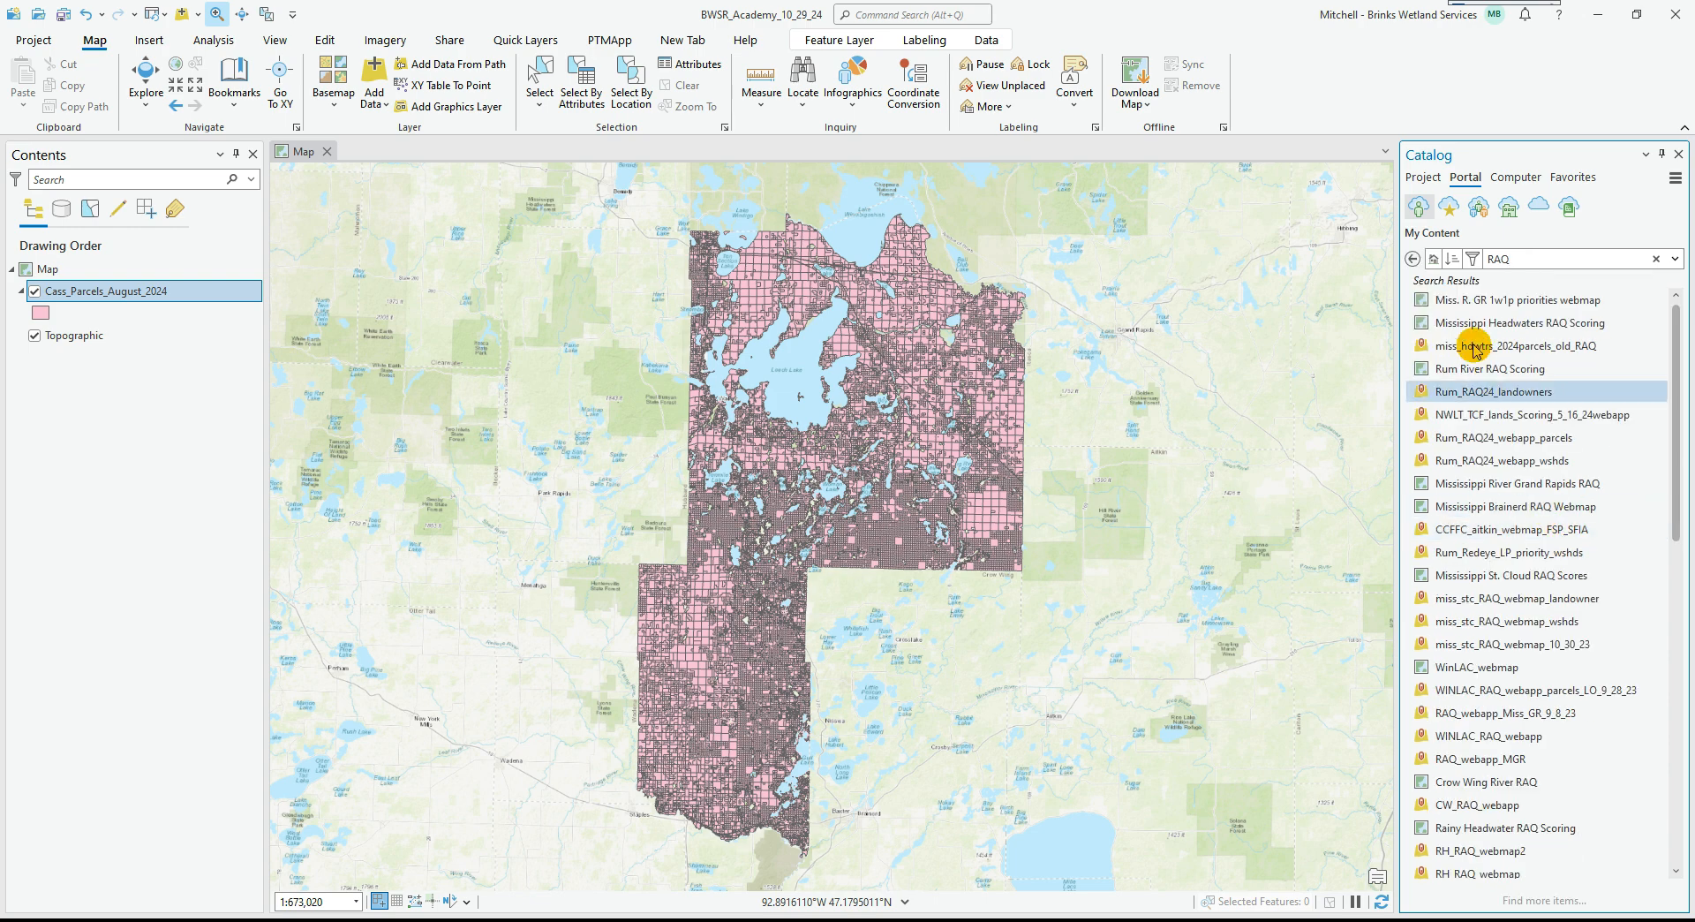
pyautogui.moveTo(1678, 413)
pyautogui.mouseDown()
pyautogui.moveTo(1664, 731)
pyautogui.moveTo(1665, 408)
pyautogui.mouseUp()
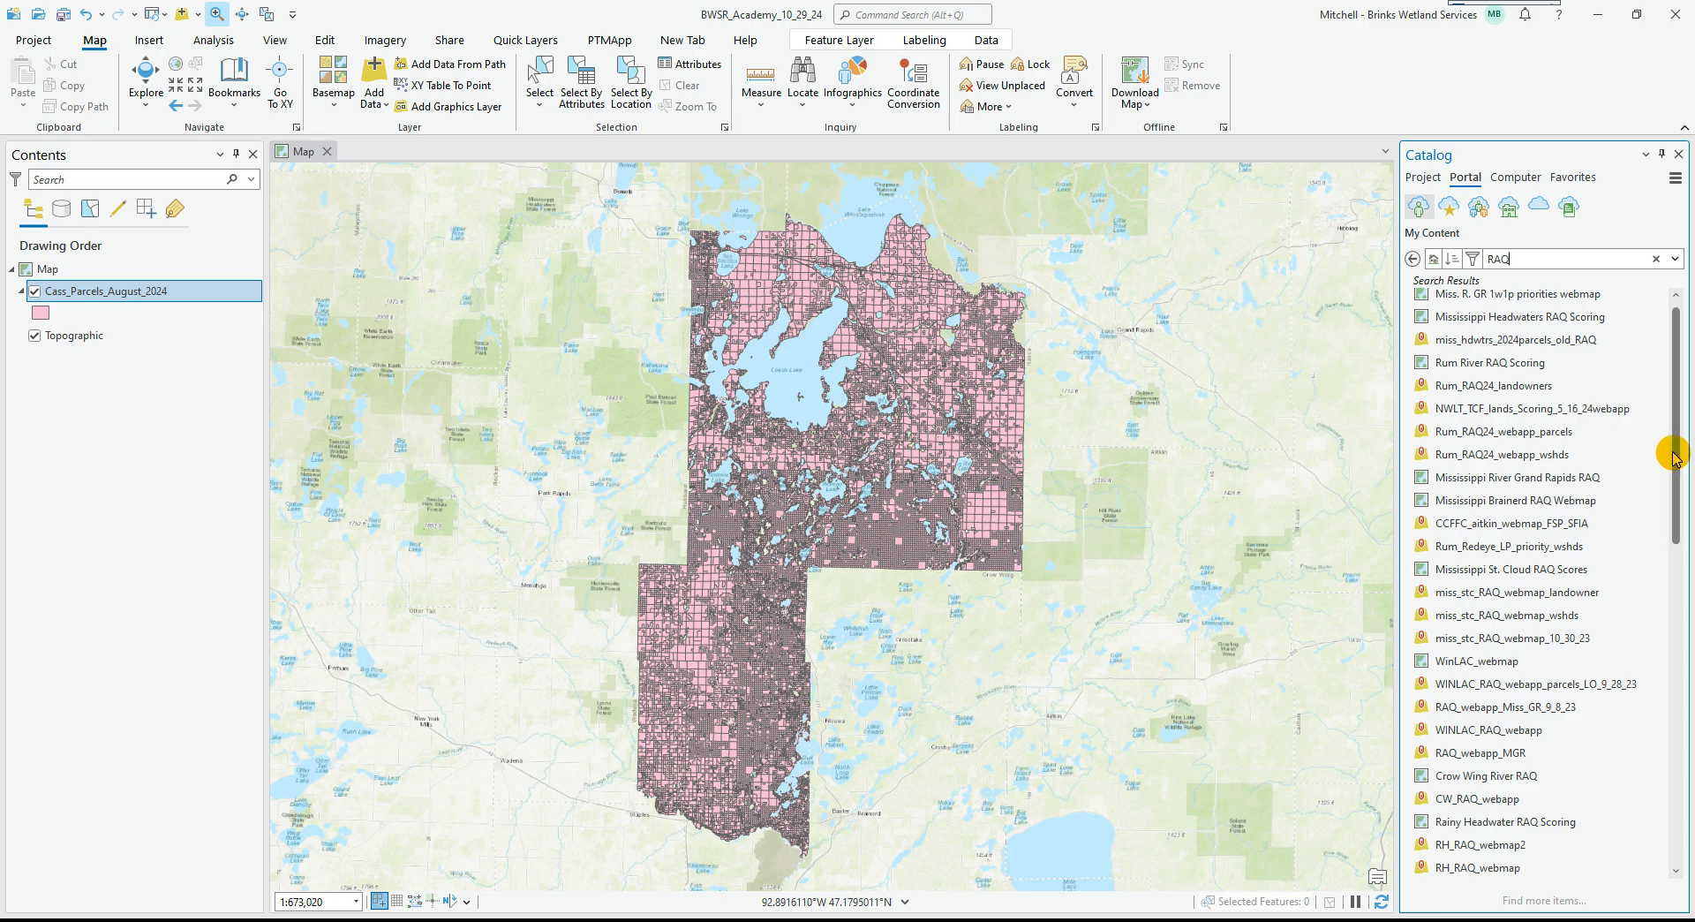
pyautogui.moveTo(1675, 458); pyautogui.dragTo(1677, 565)
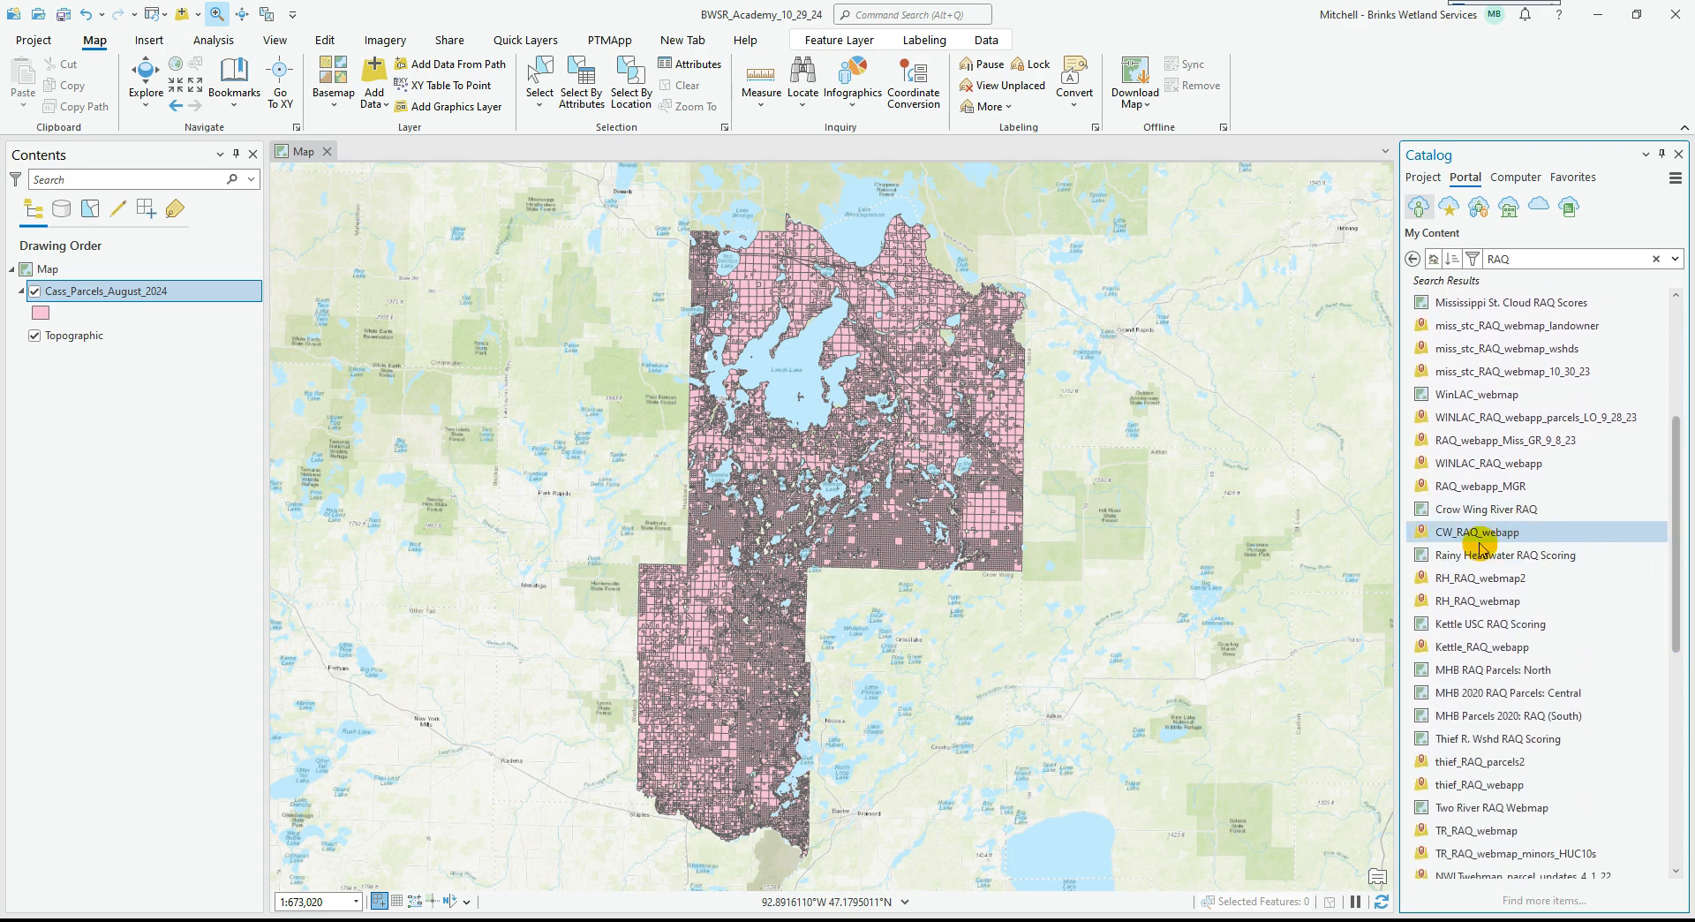
pyautogui.moveTo(1465, 533)
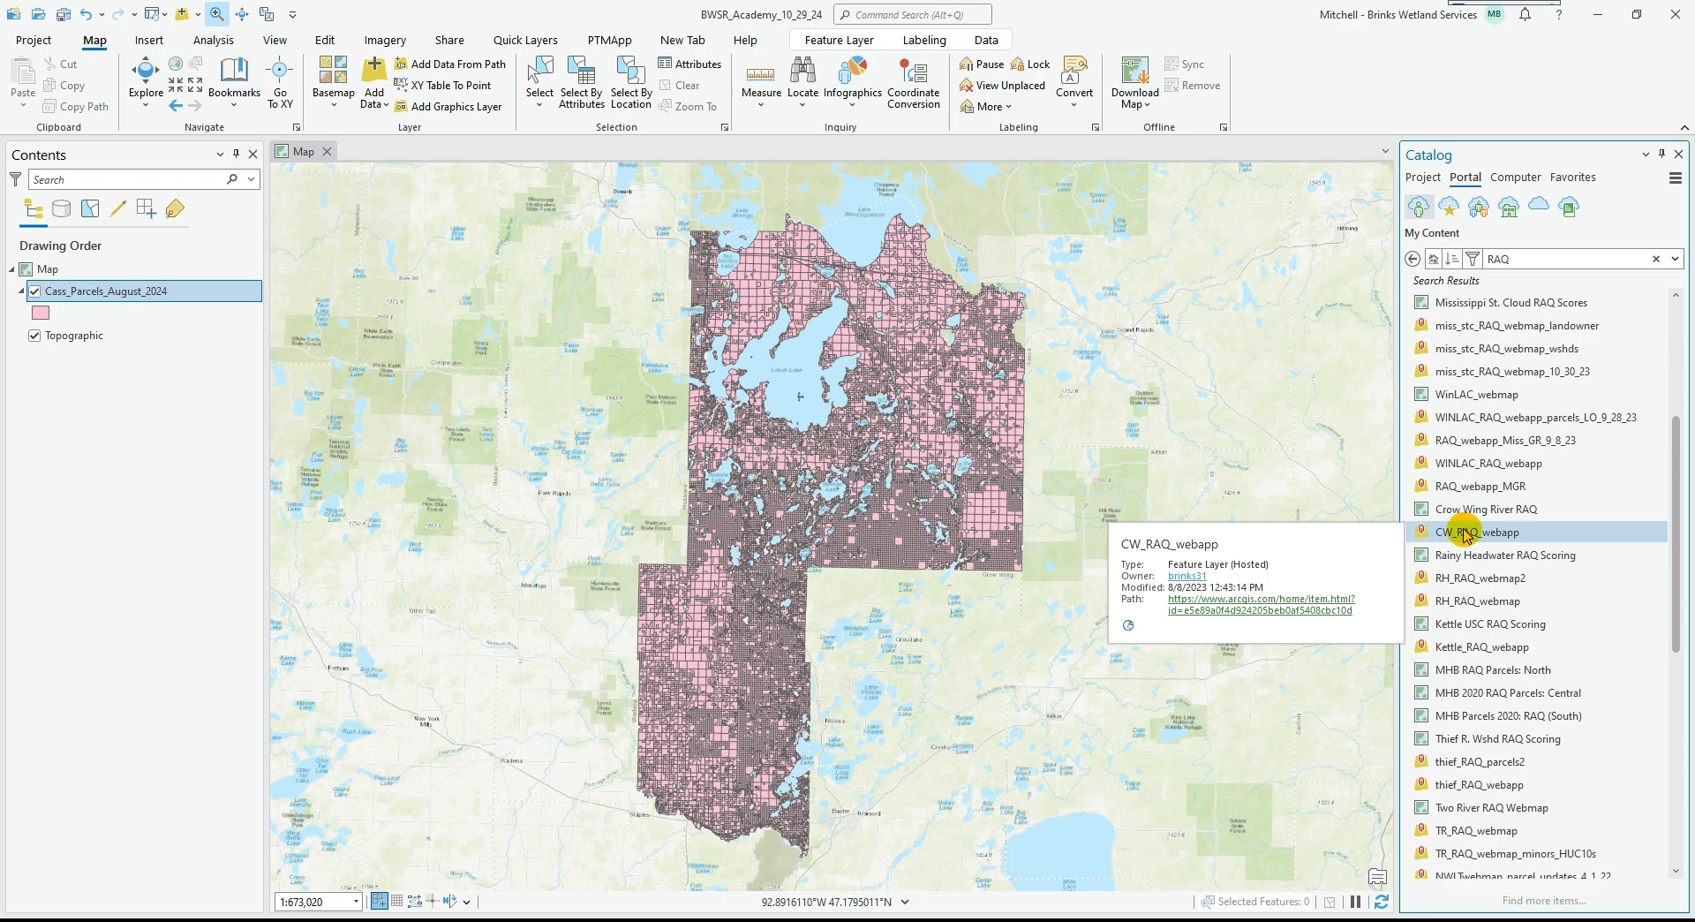
pyautogui.rightClick(1465, 533)
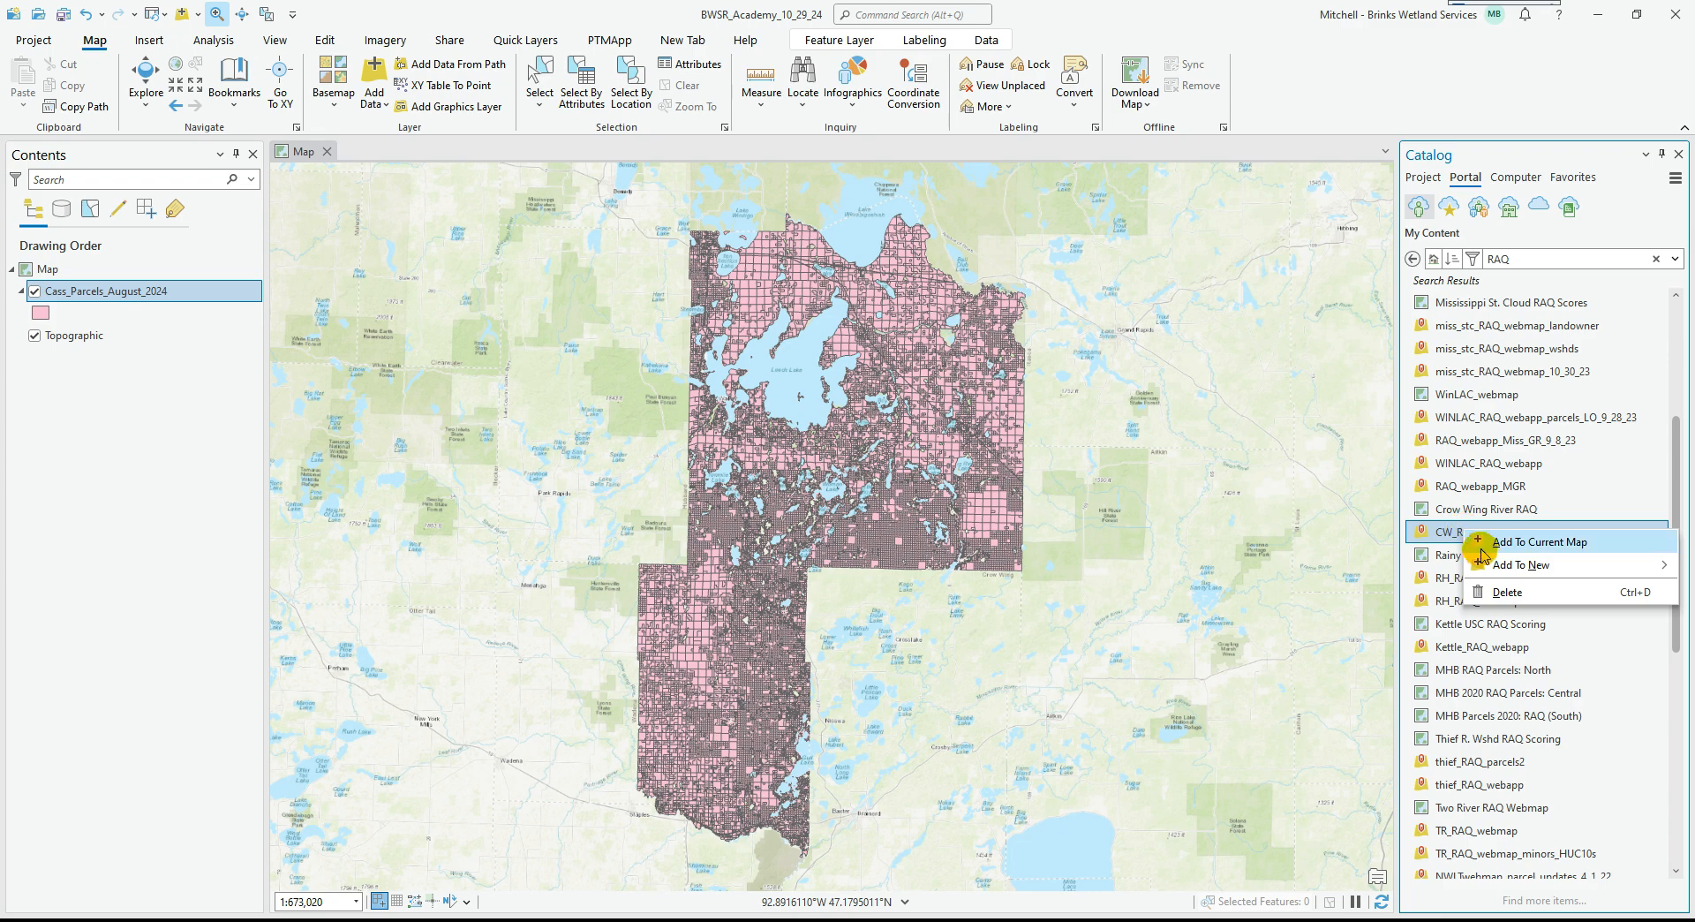
pyautogui.click(1489, 551)
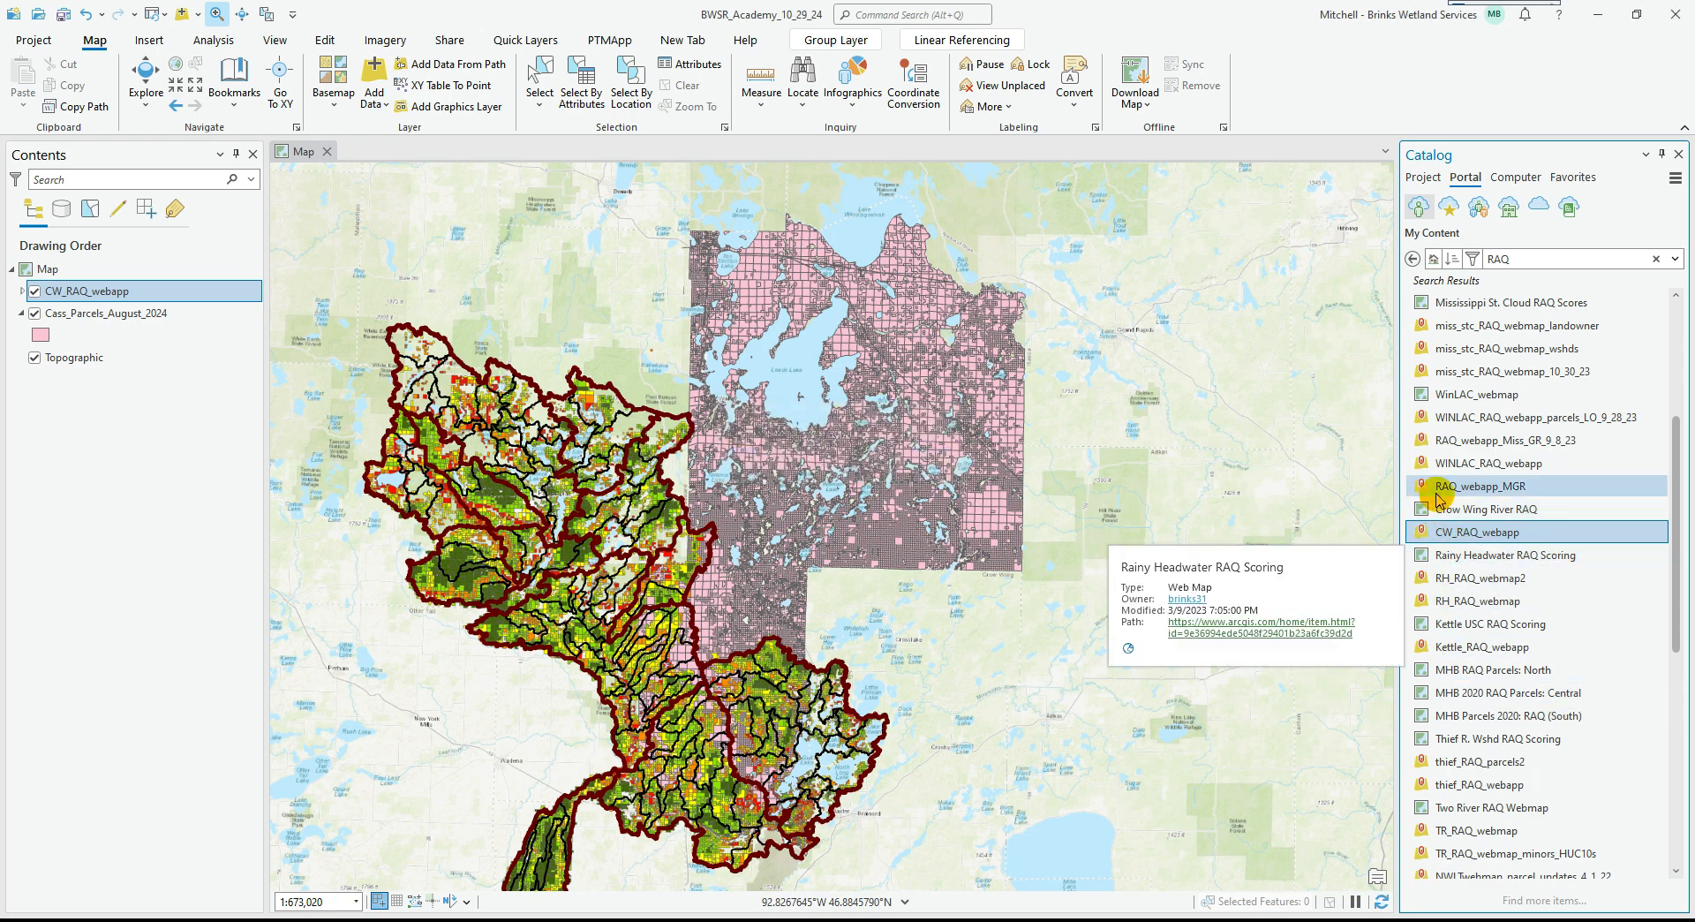
pyautogui.moveTo(1441, 510)
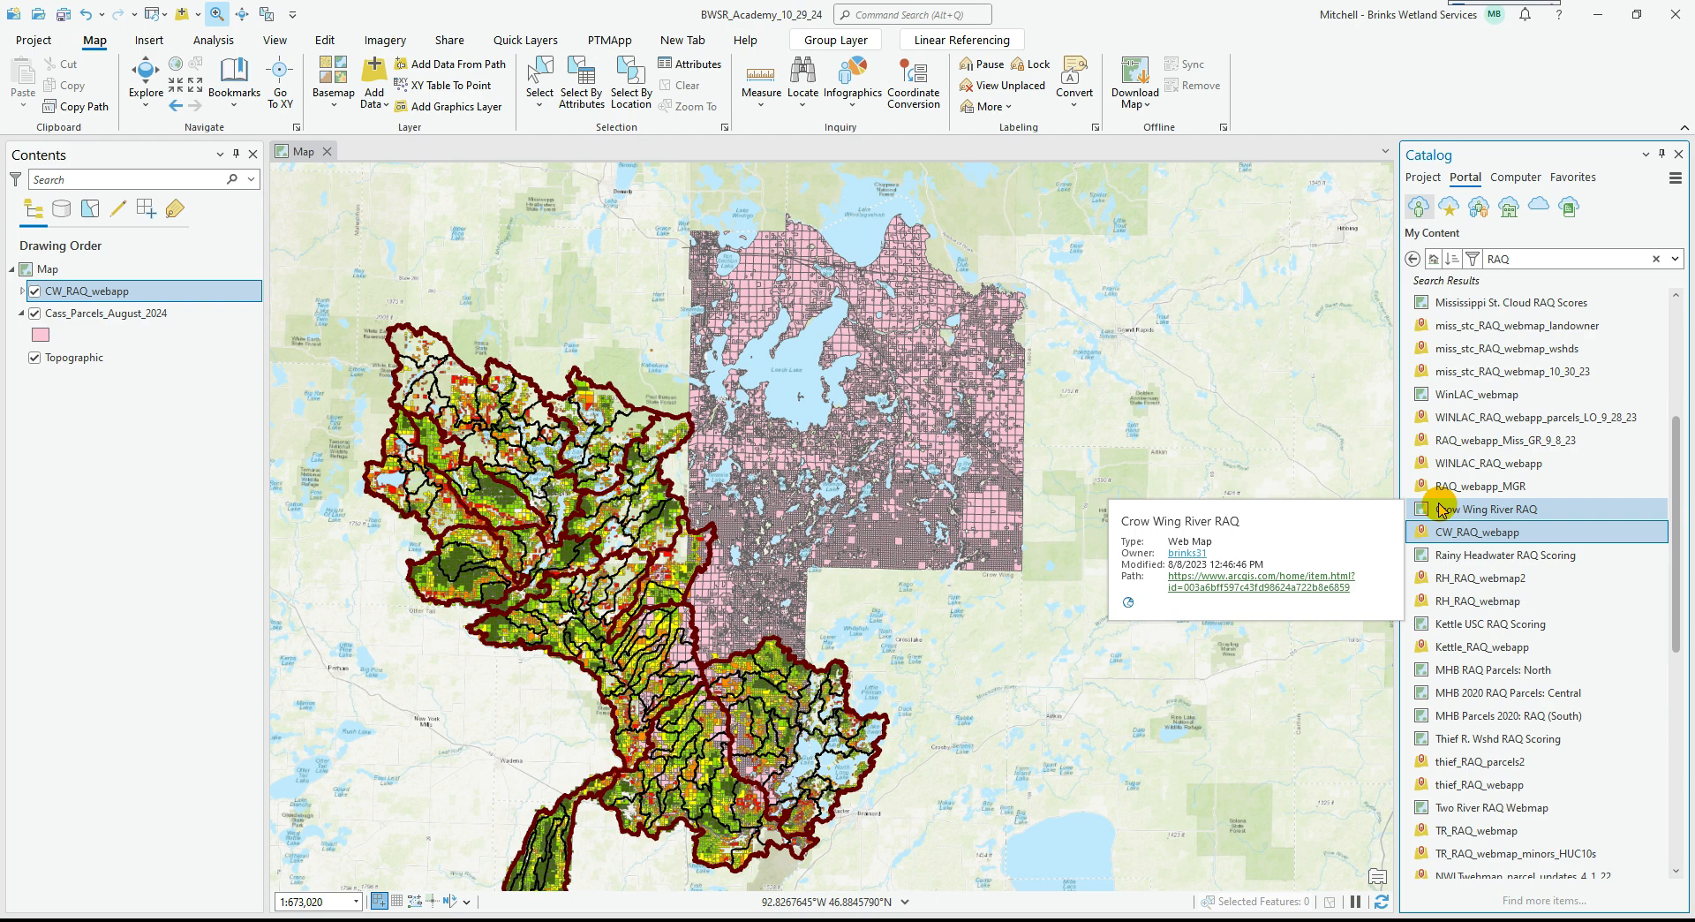
# Expand the CW_RAQ_webapp group layer, hide its Subwatersheds (HUC10s) layer, and toggle Minor Watersheds off and back on.
pyautogui.click(22, 290)
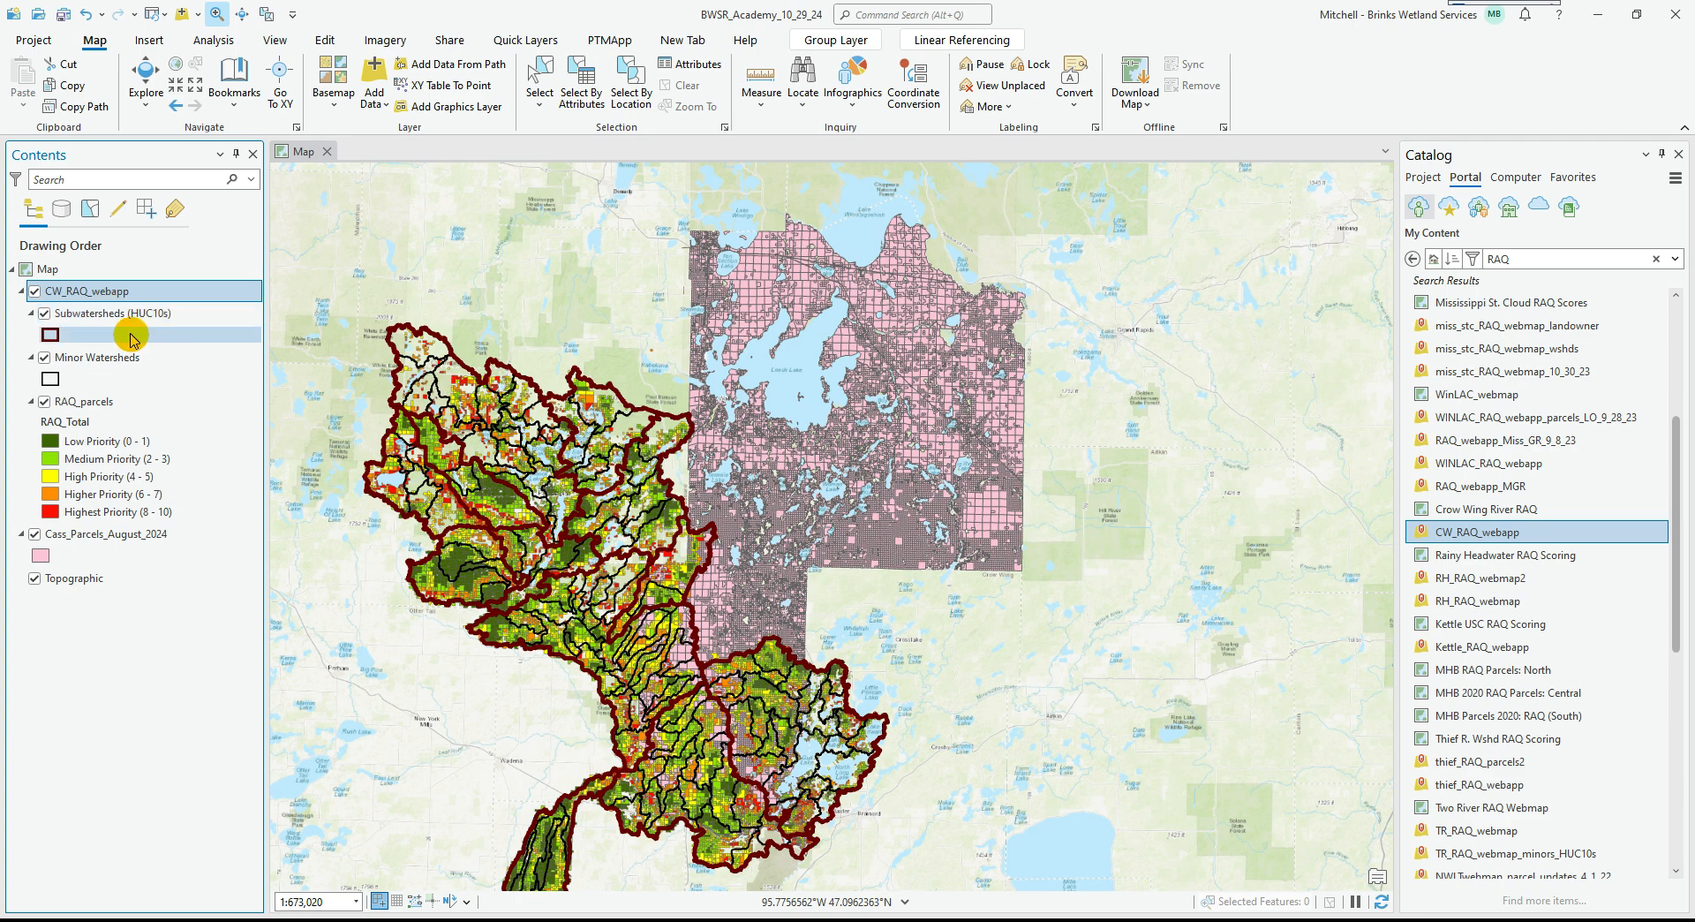
pyautogui.click(53, 356)
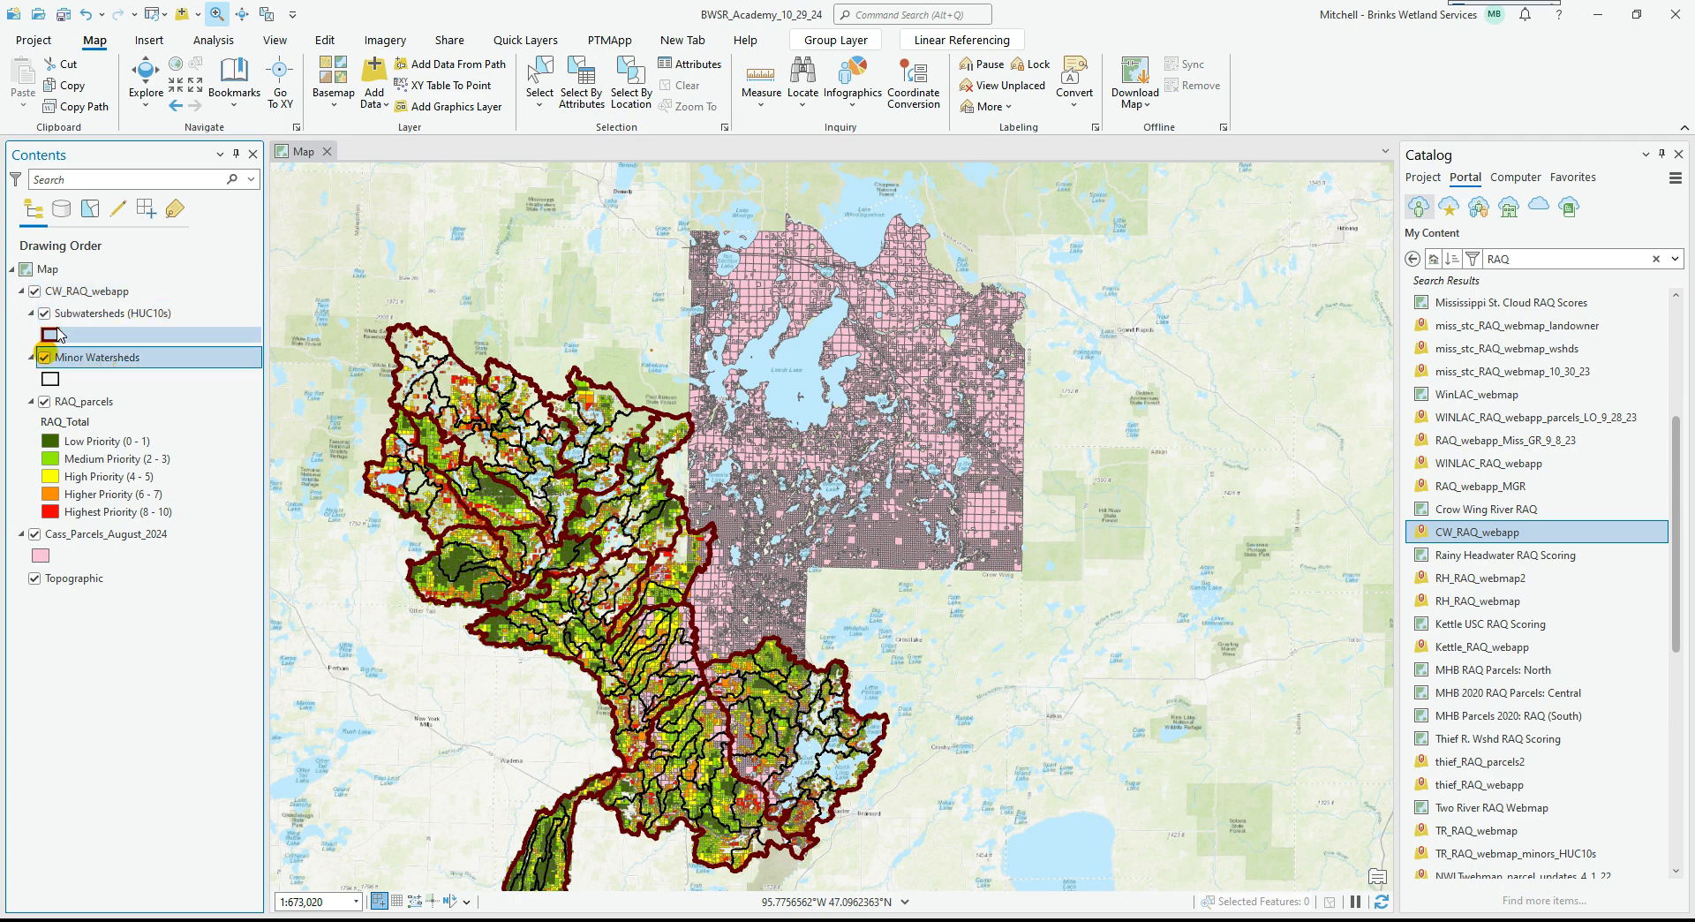
pyautogui.click(44, 312)
pyautogui.click(44, 357)
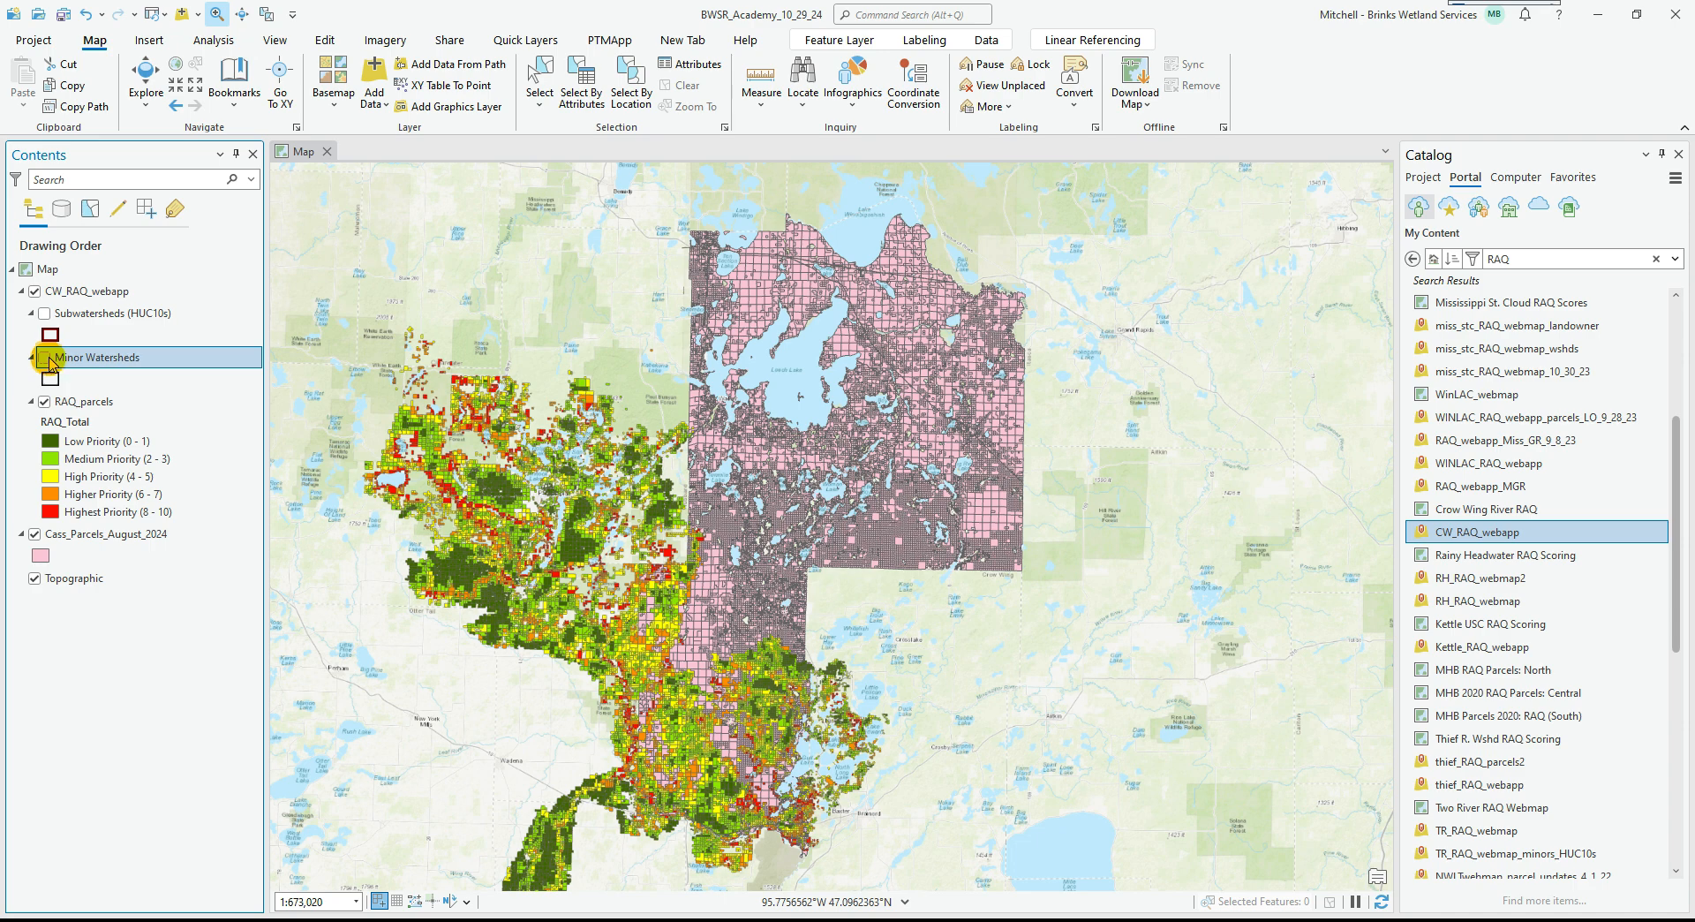
pyautogui.click(46, 358)
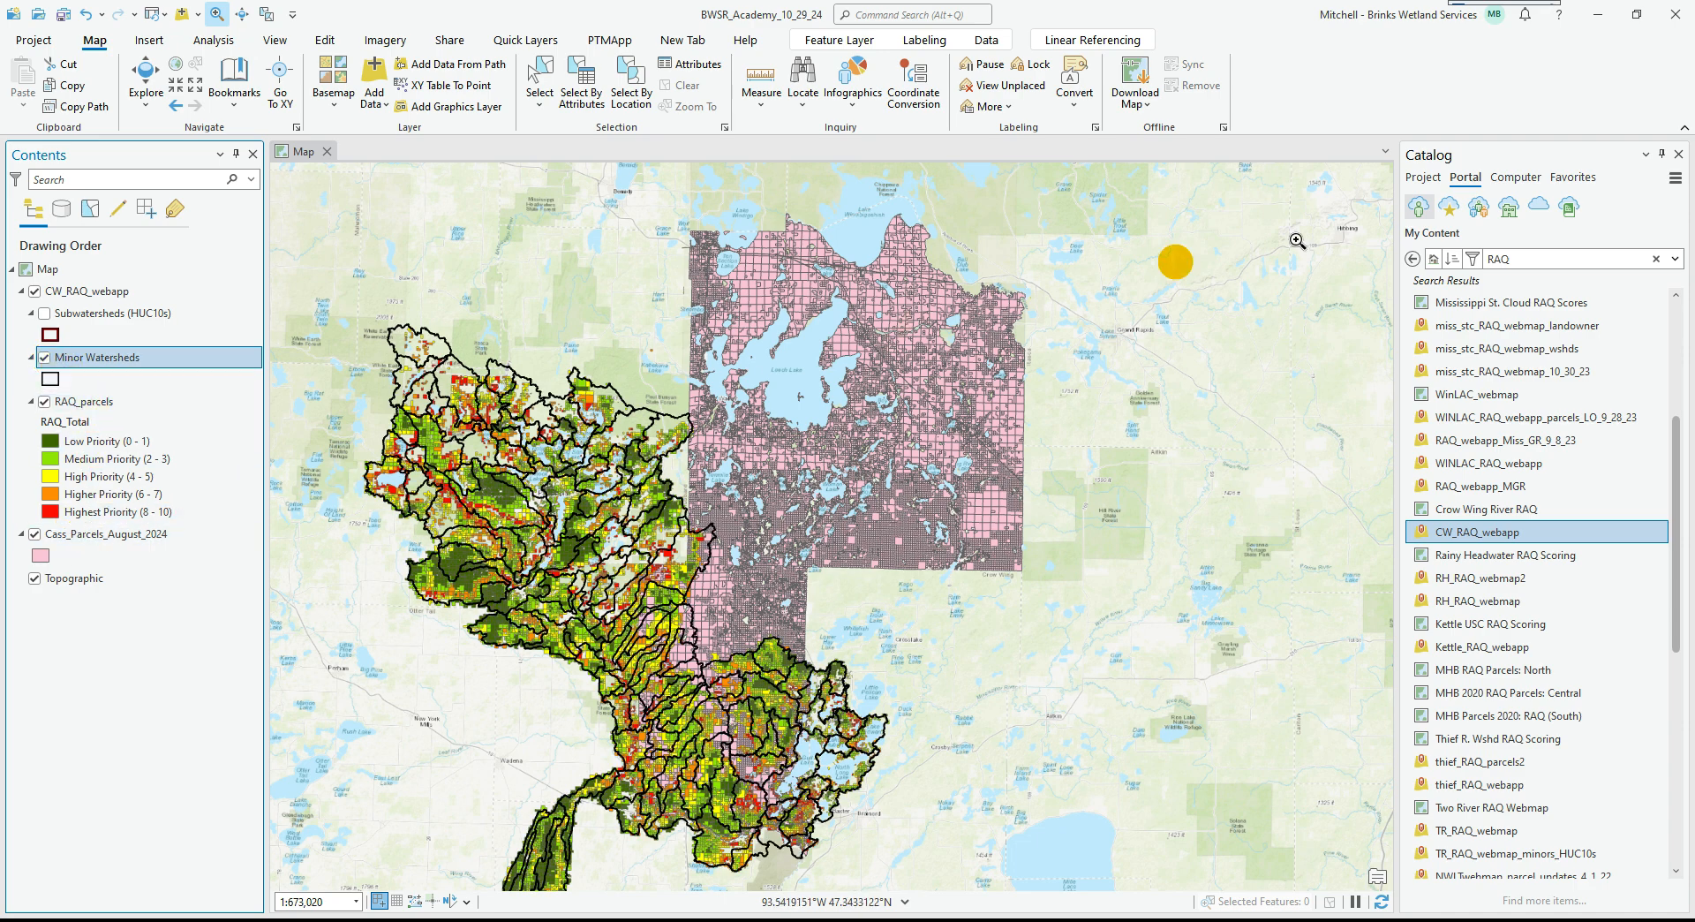
# Return to the Catalog's project items, collapse Databases, and expand Folders to view the connected folders.
pyautogui.click(1424, 178)
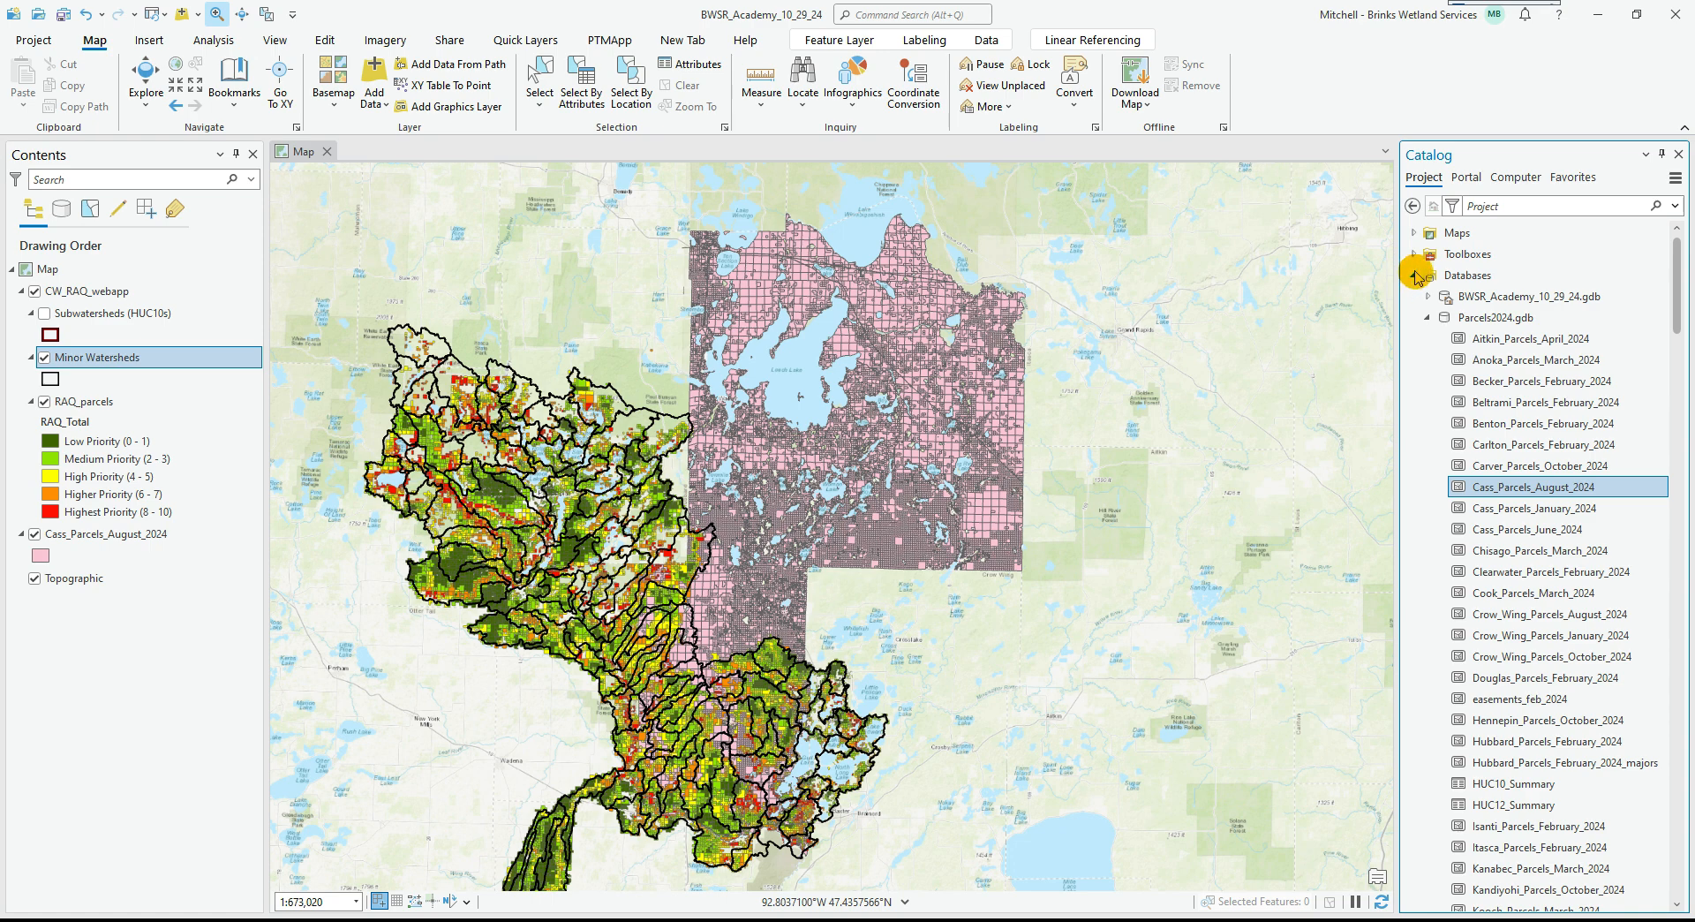
pyautogui.click(1414, 276)
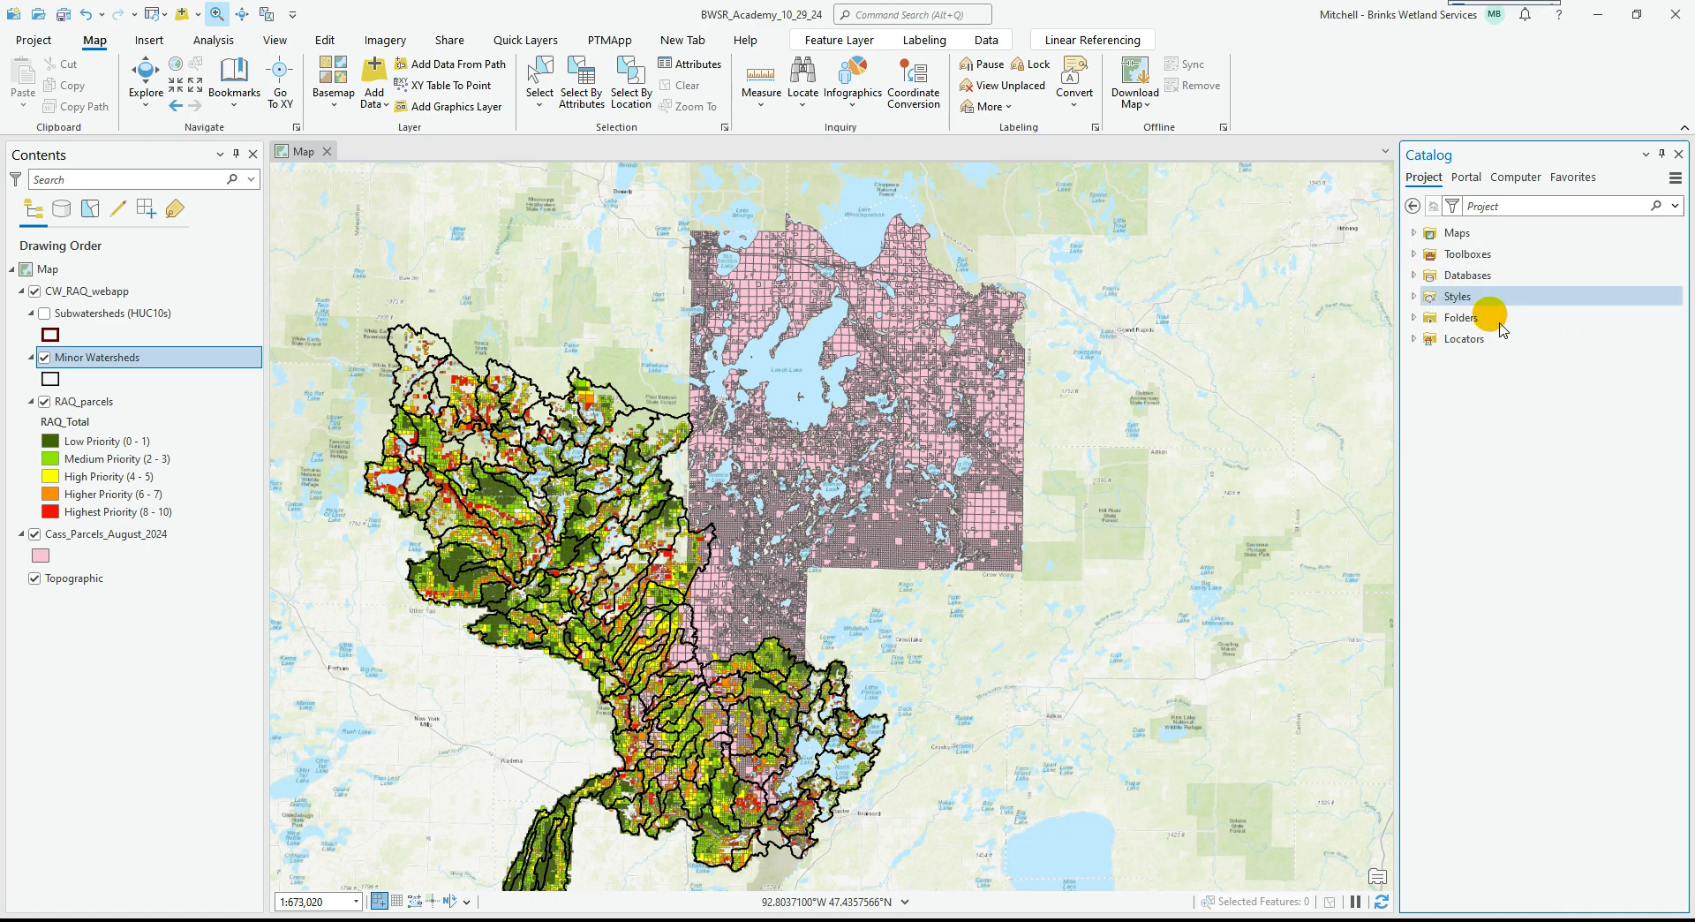
pyautogui.click(1415, 318)
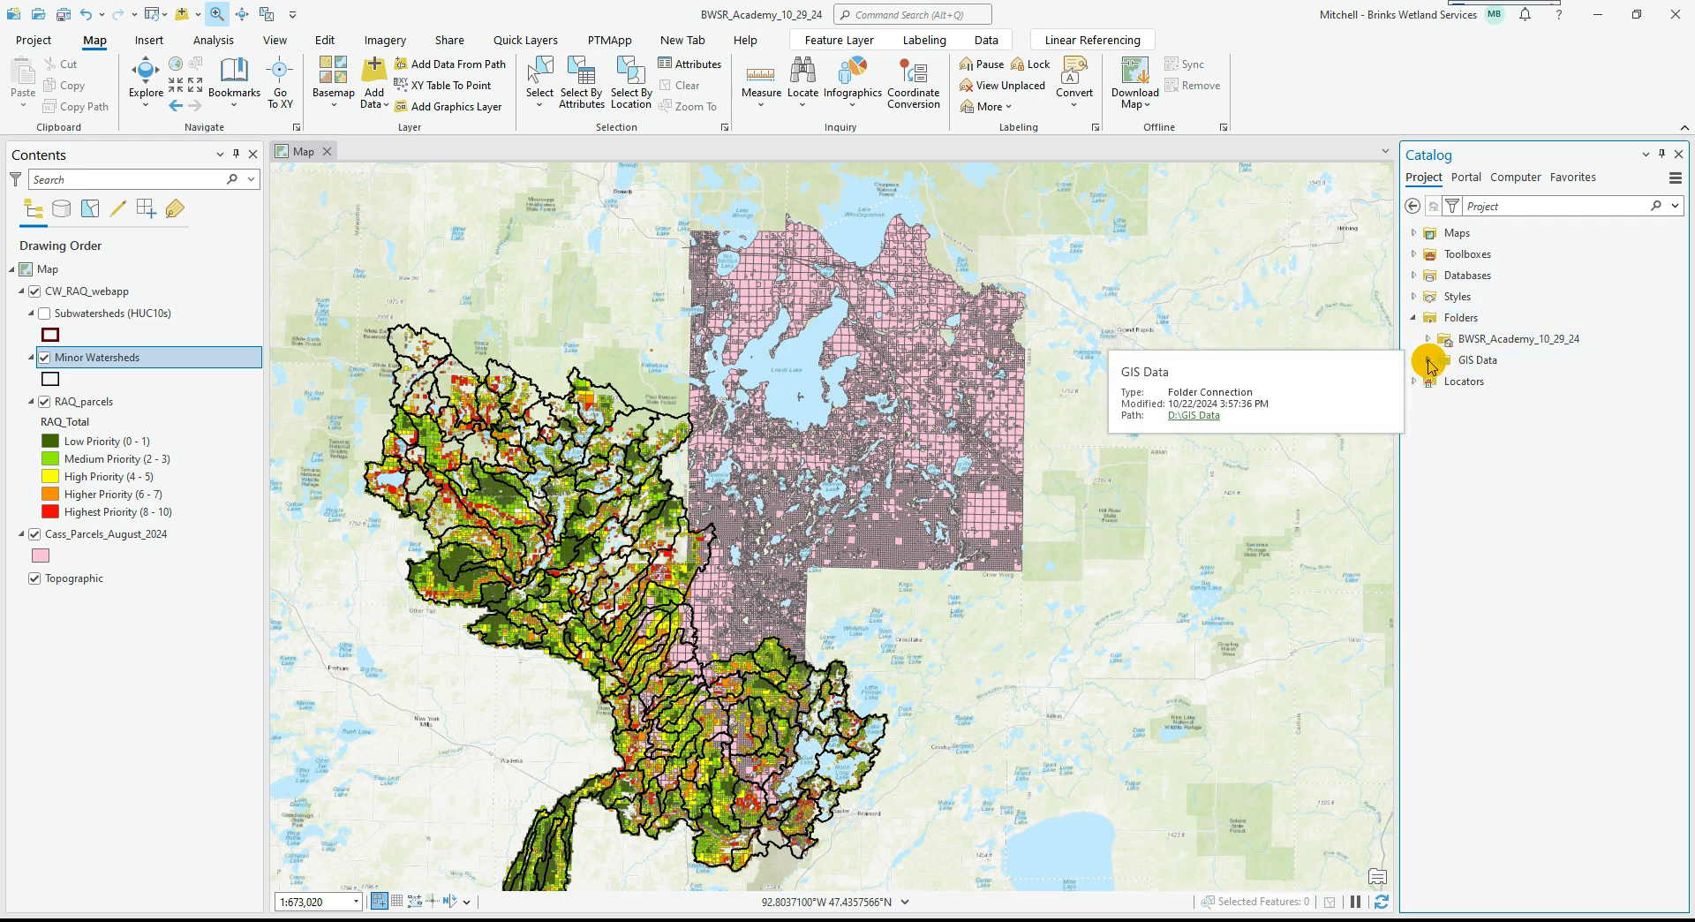
pyautogui.click(1440, 360)
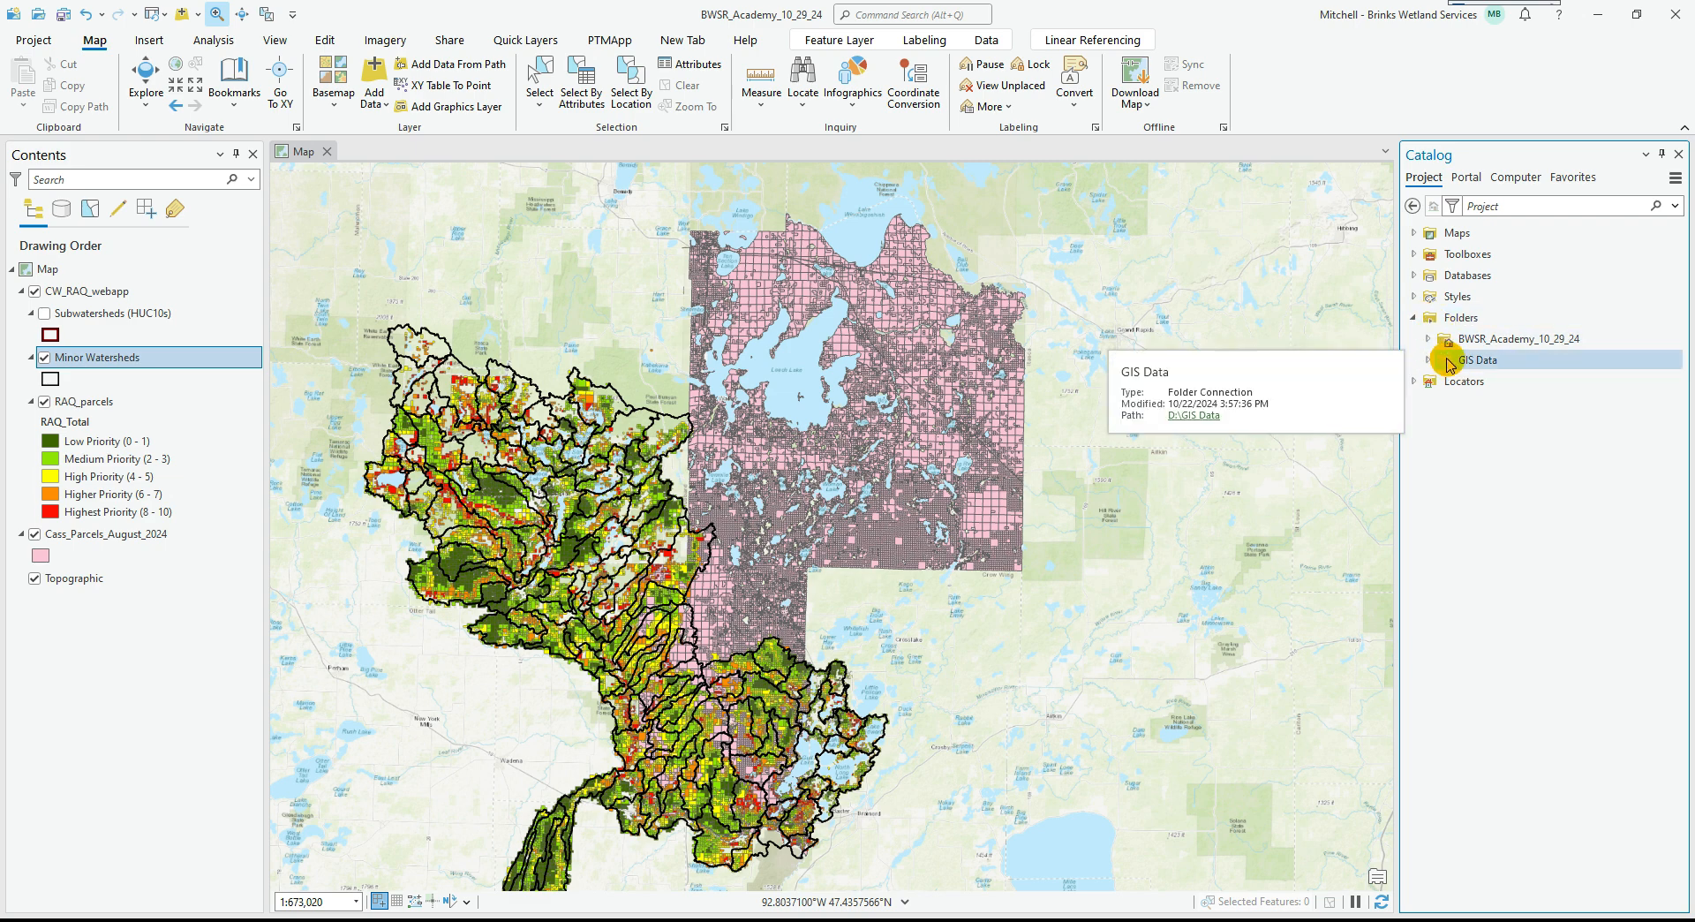
# Find the Cass folder inside GIS Data on the DATA (D:) drive and add it to the project.
pyautogui.click(1518, 176)
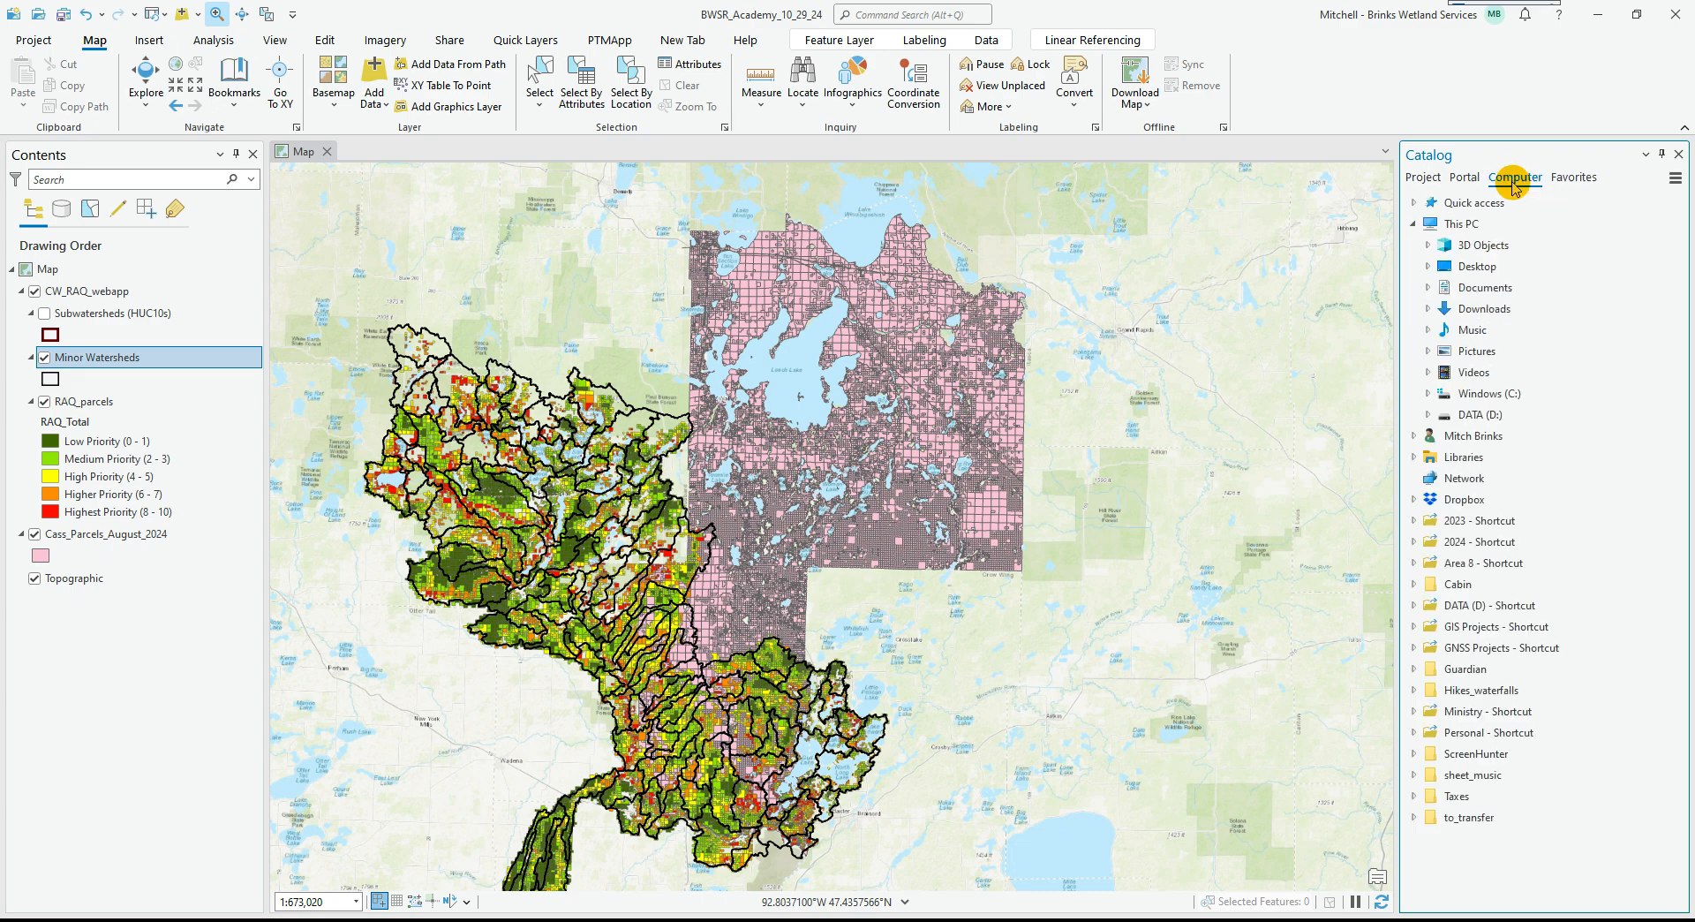
pyautogui.click(1429, 416)
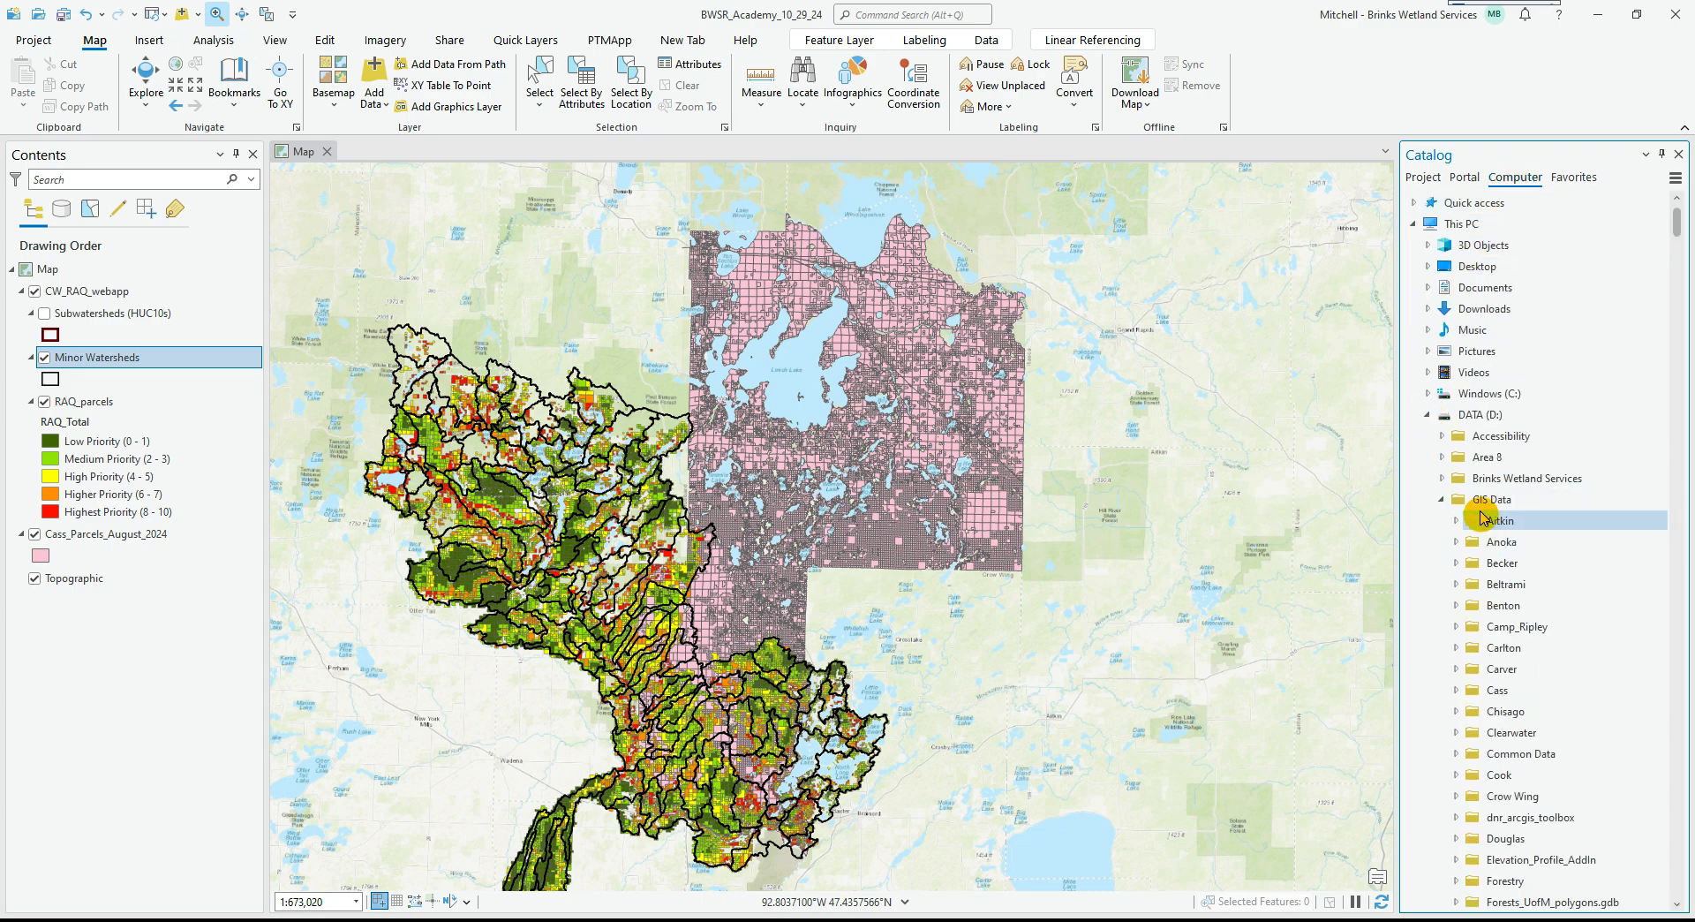
pyautogui.click(1479, 502)
pyautogui.rightClick(1478, 504)
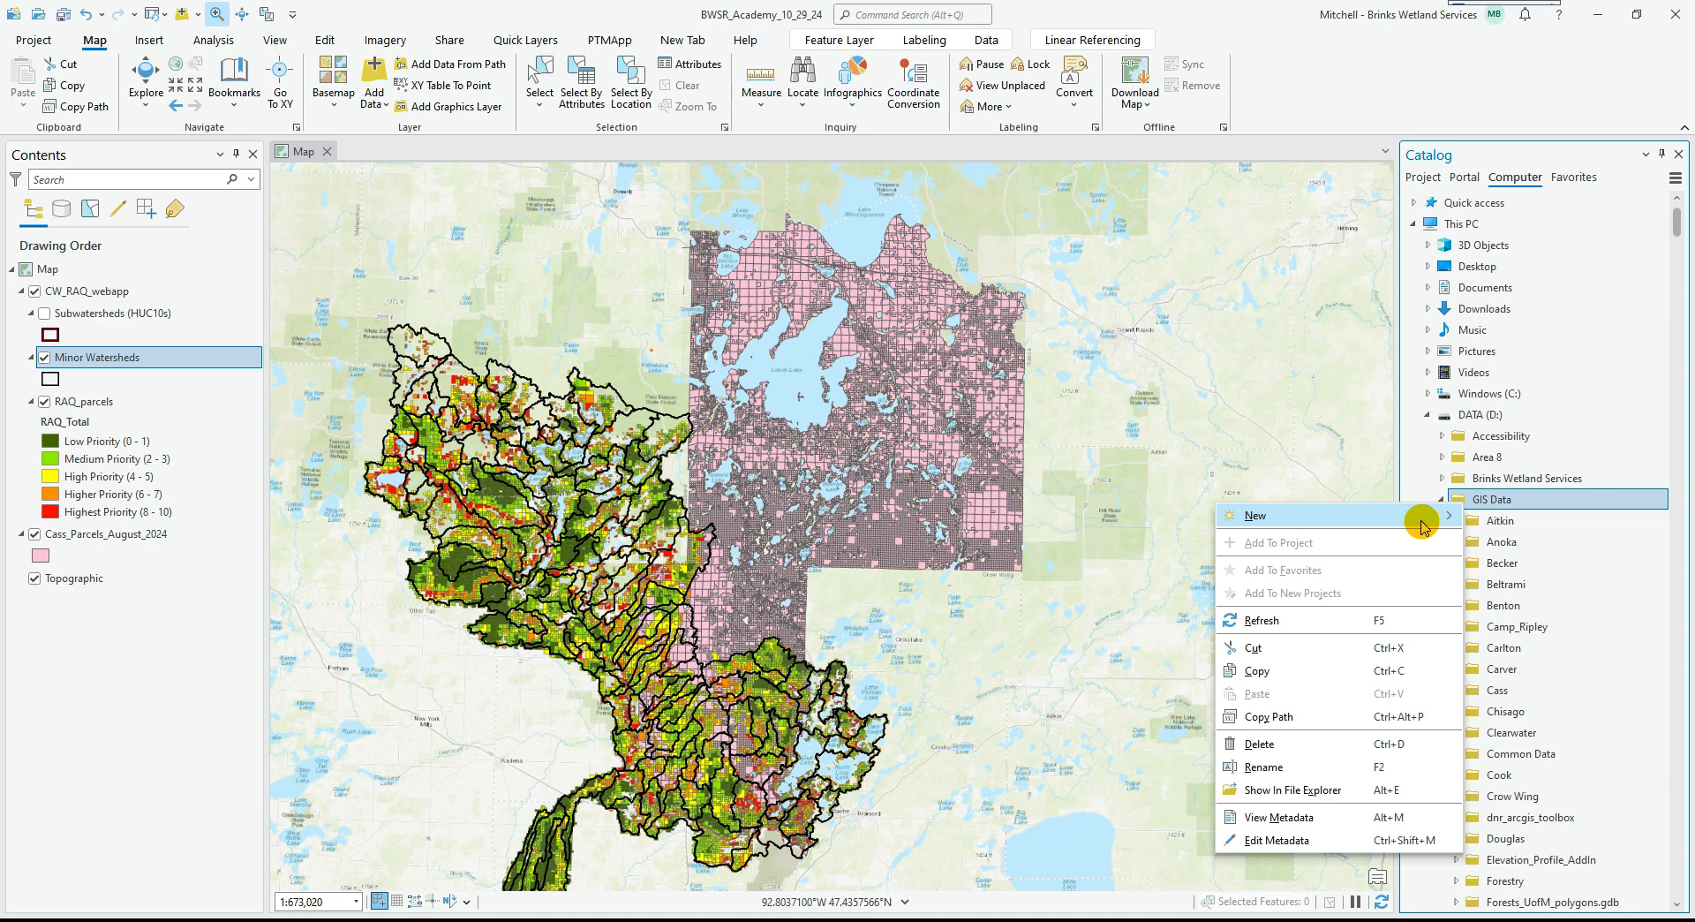
pyautogui.moveTo(1420, 527)
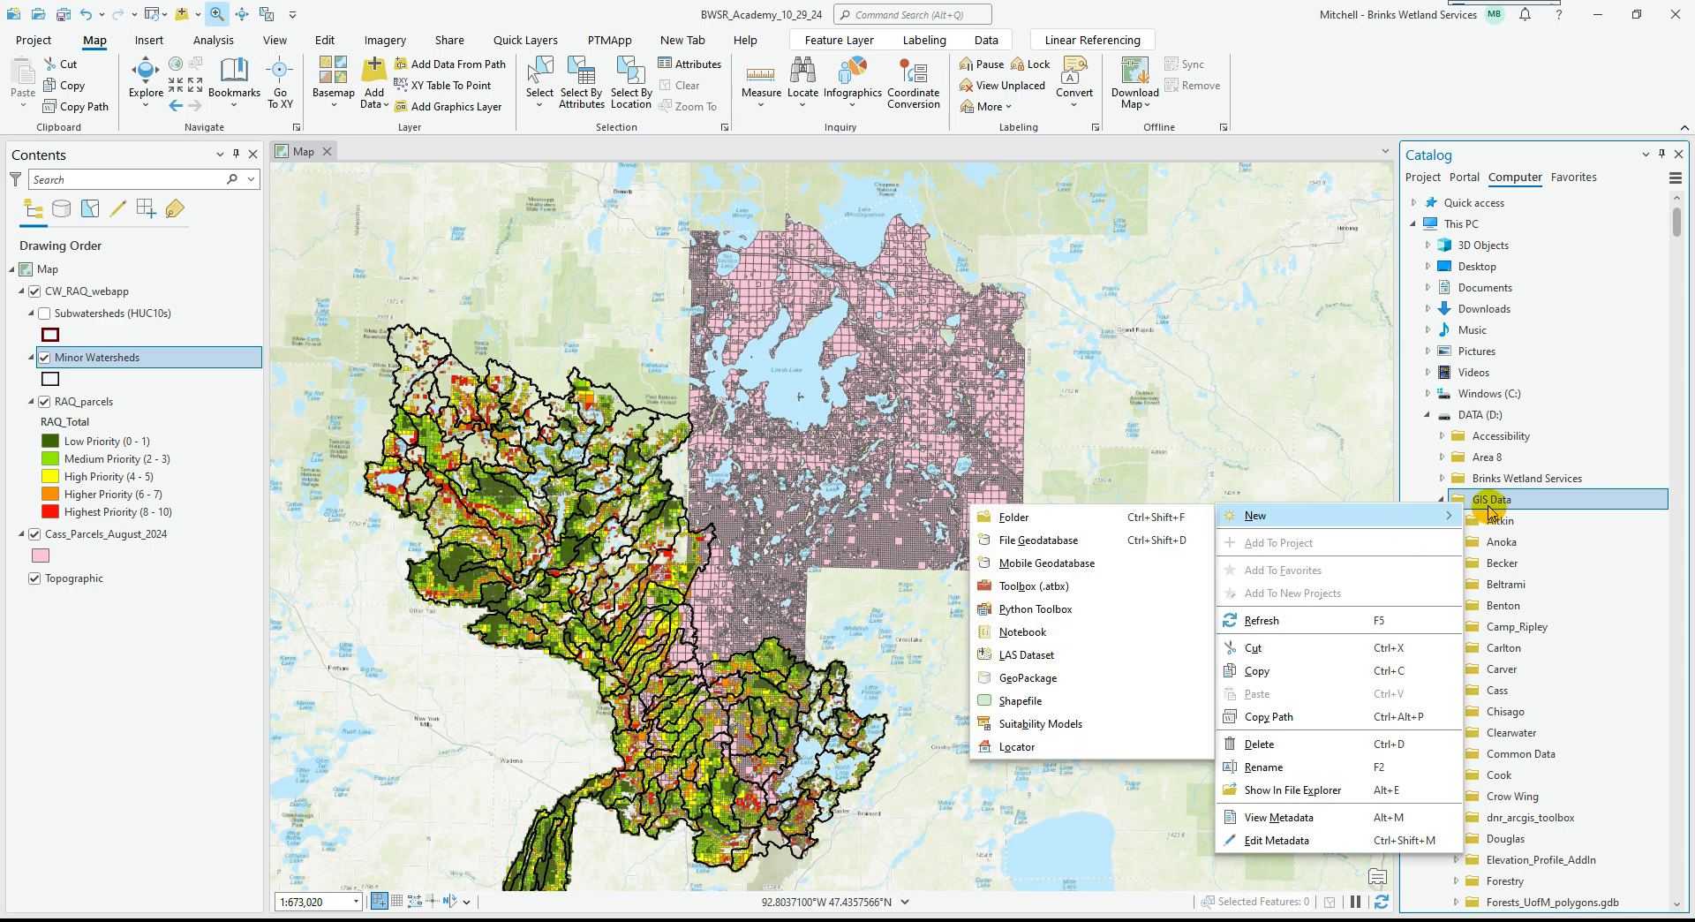
pyautogui.click(1501, 694)
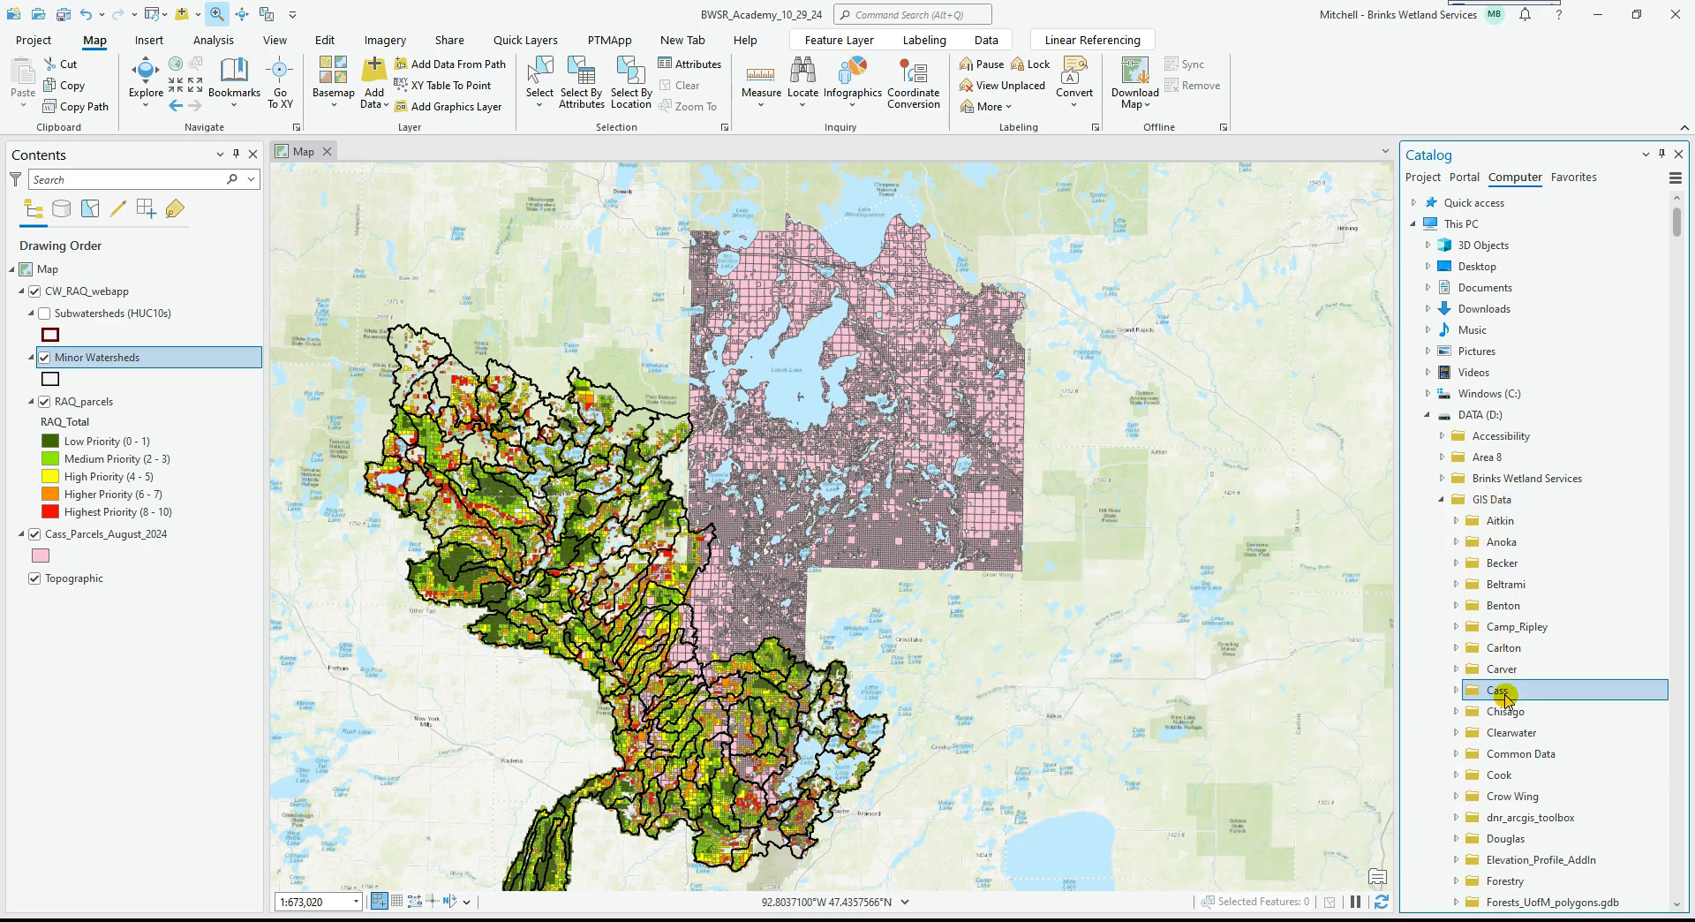
pyautogui.rightClick(1505, 698)
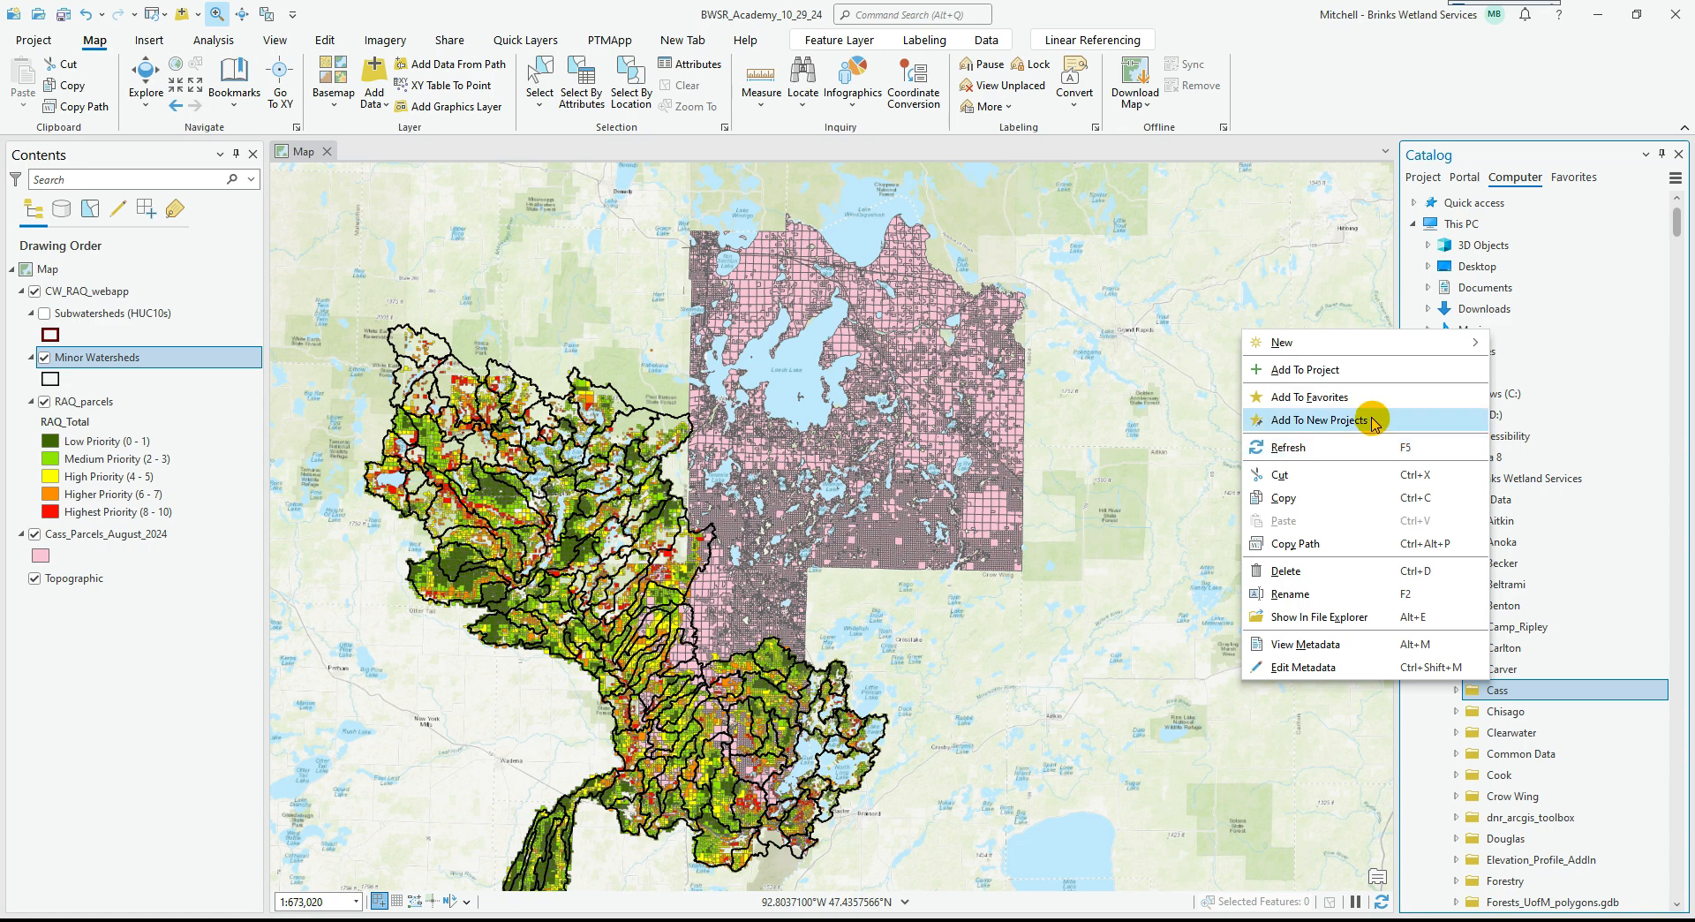
pyautogui.click(1309, 370)
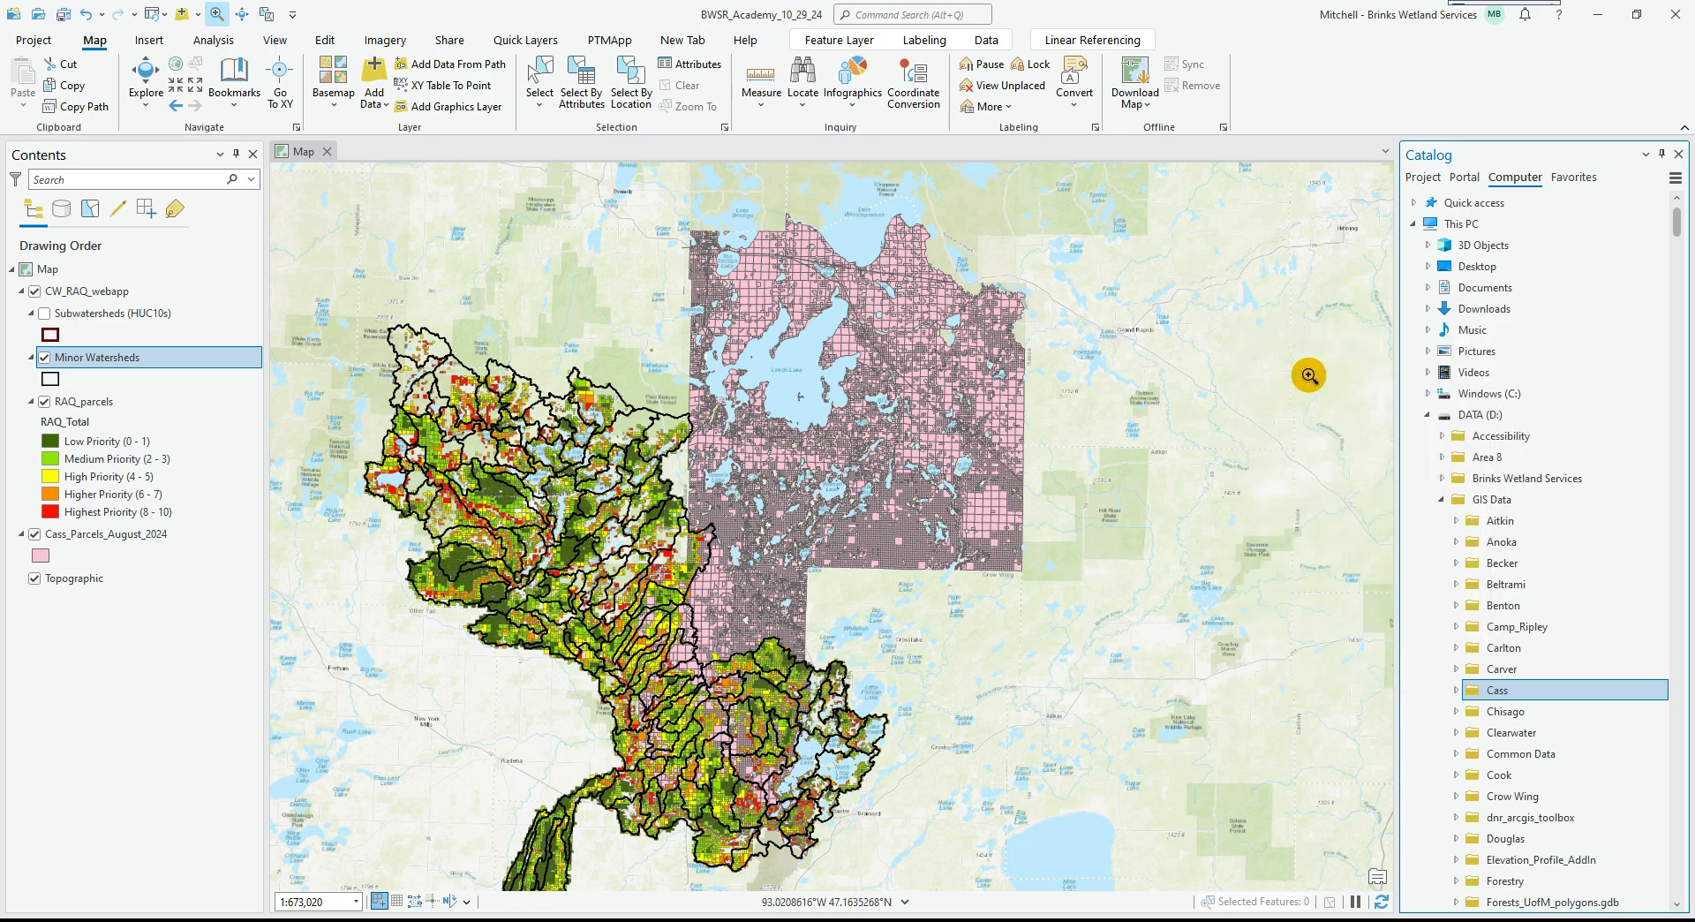
# Check the Cass folder connection and the toolboxes among the project items, collapsing Folders and Toolboxes again.
pyautogui.click(1415, 224)
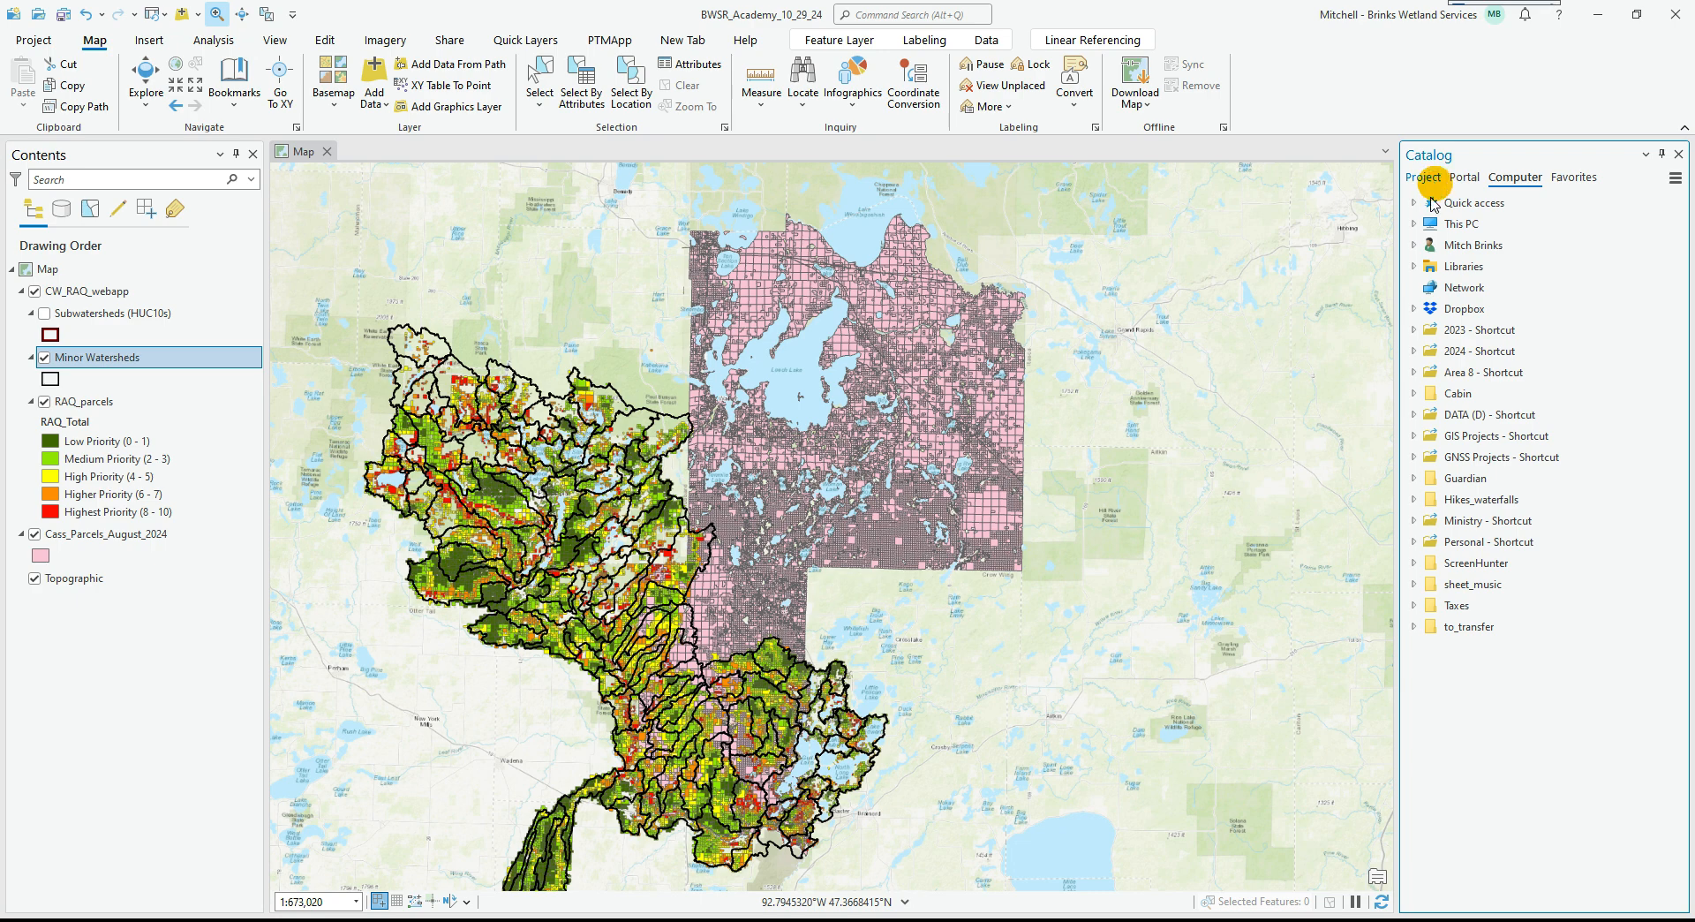
pyautogui.click(1426, 180)
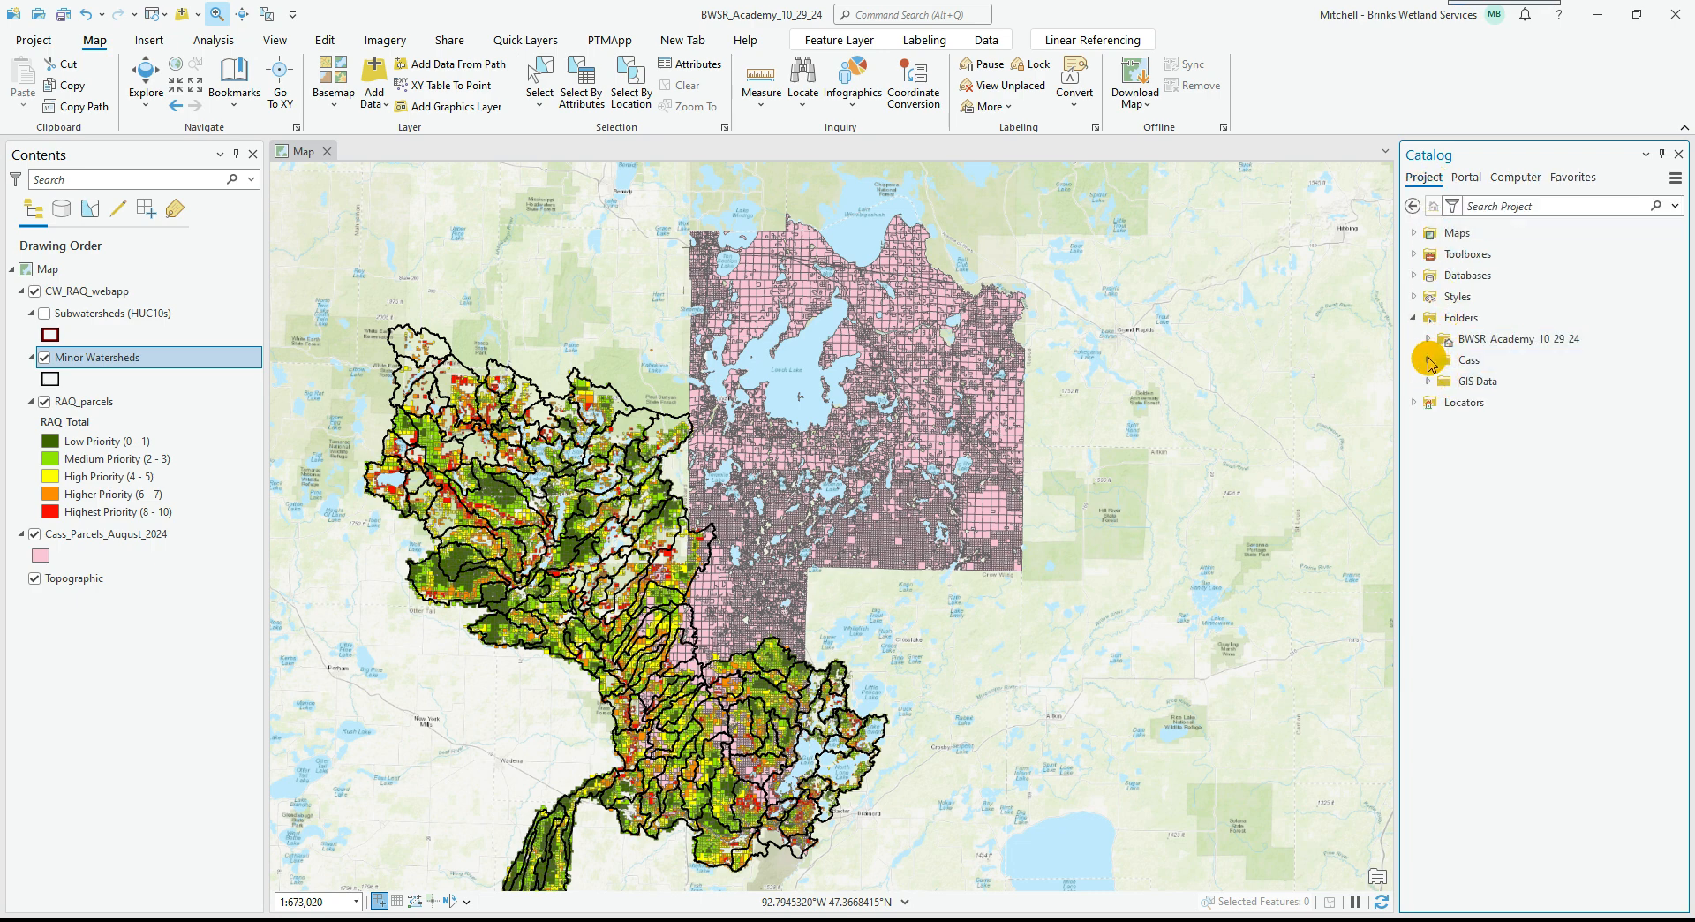
pyautogui.click(1429, 360)
pyautogui.click(1412, 320)
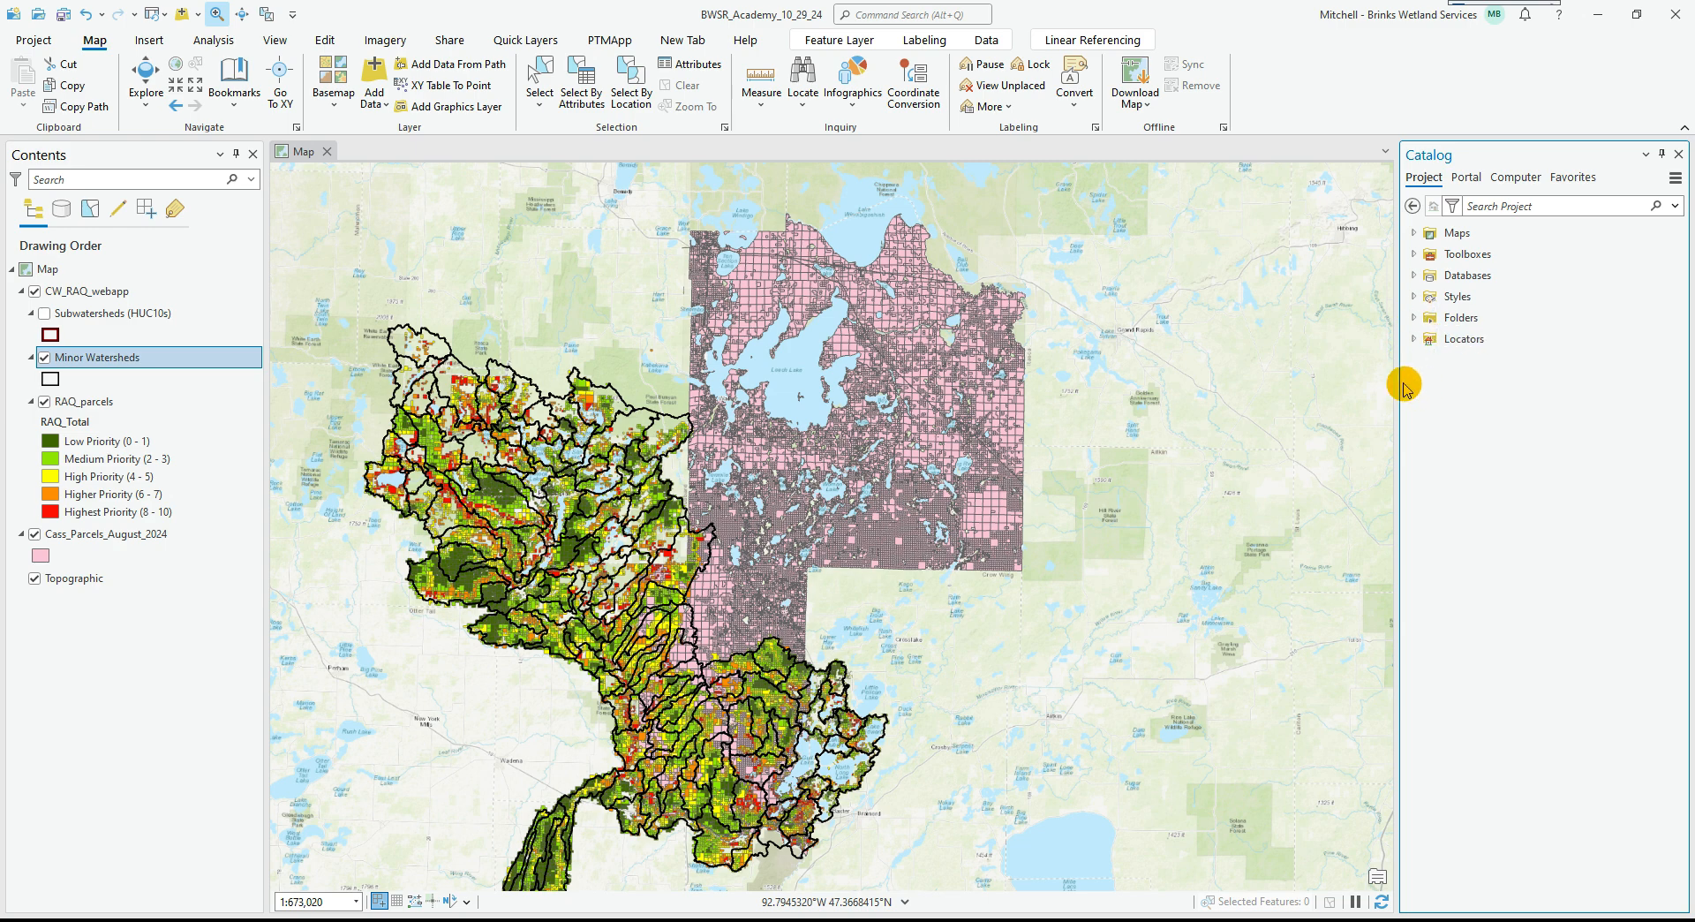
pyautogui.click(1413, 255)
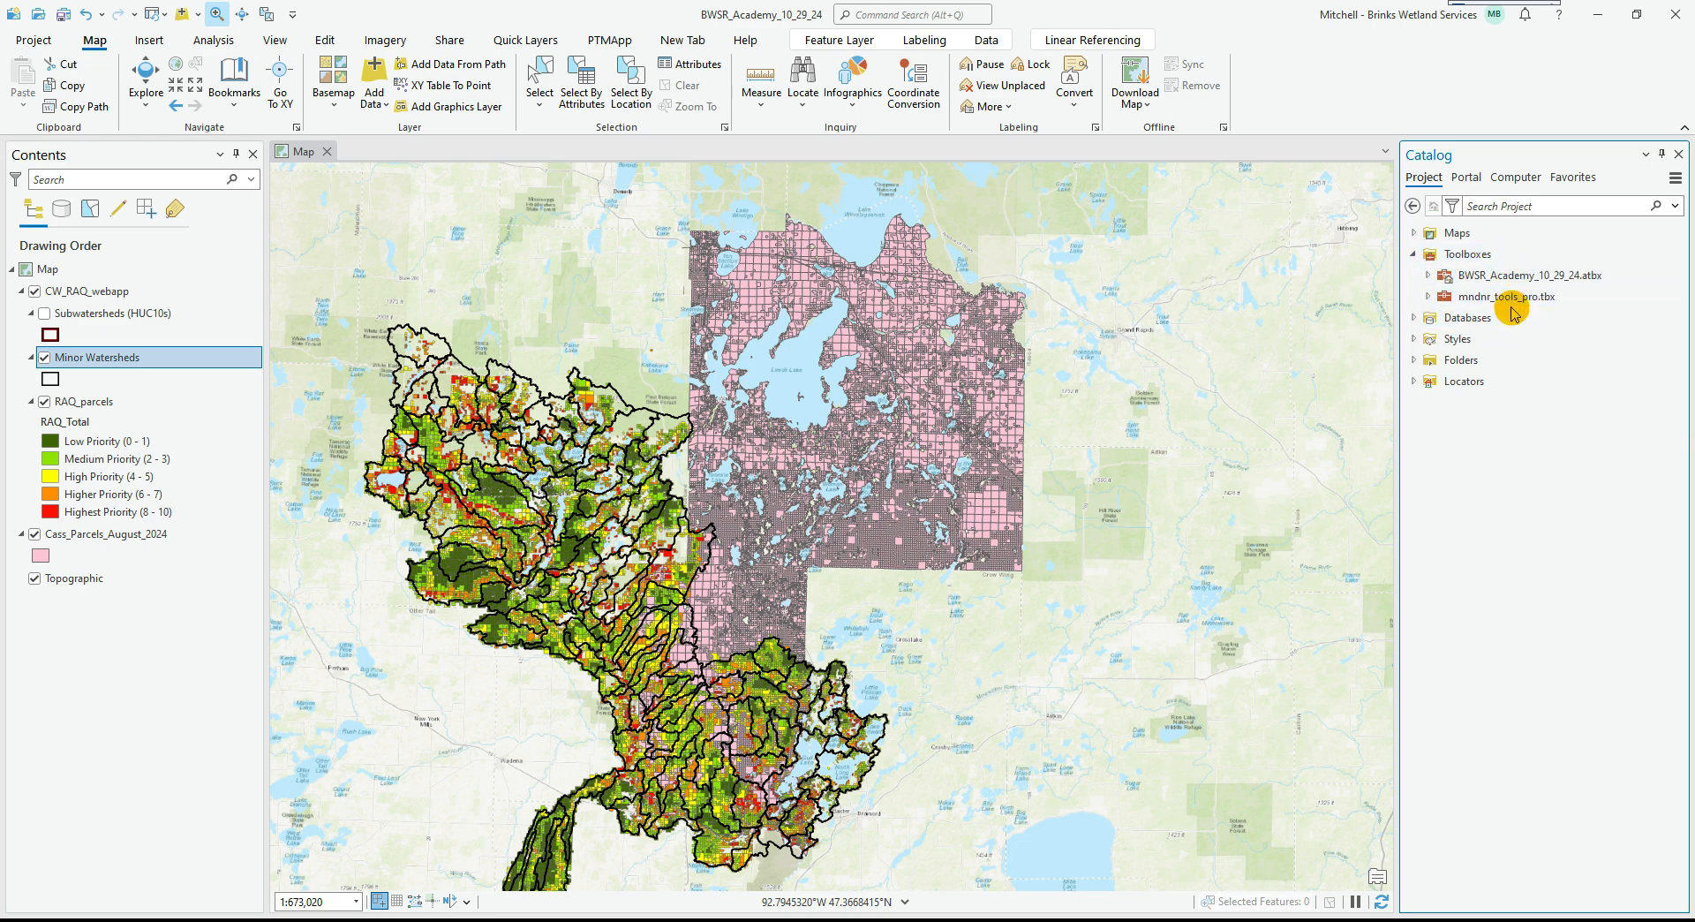
pyautogui.click(1412, 255)
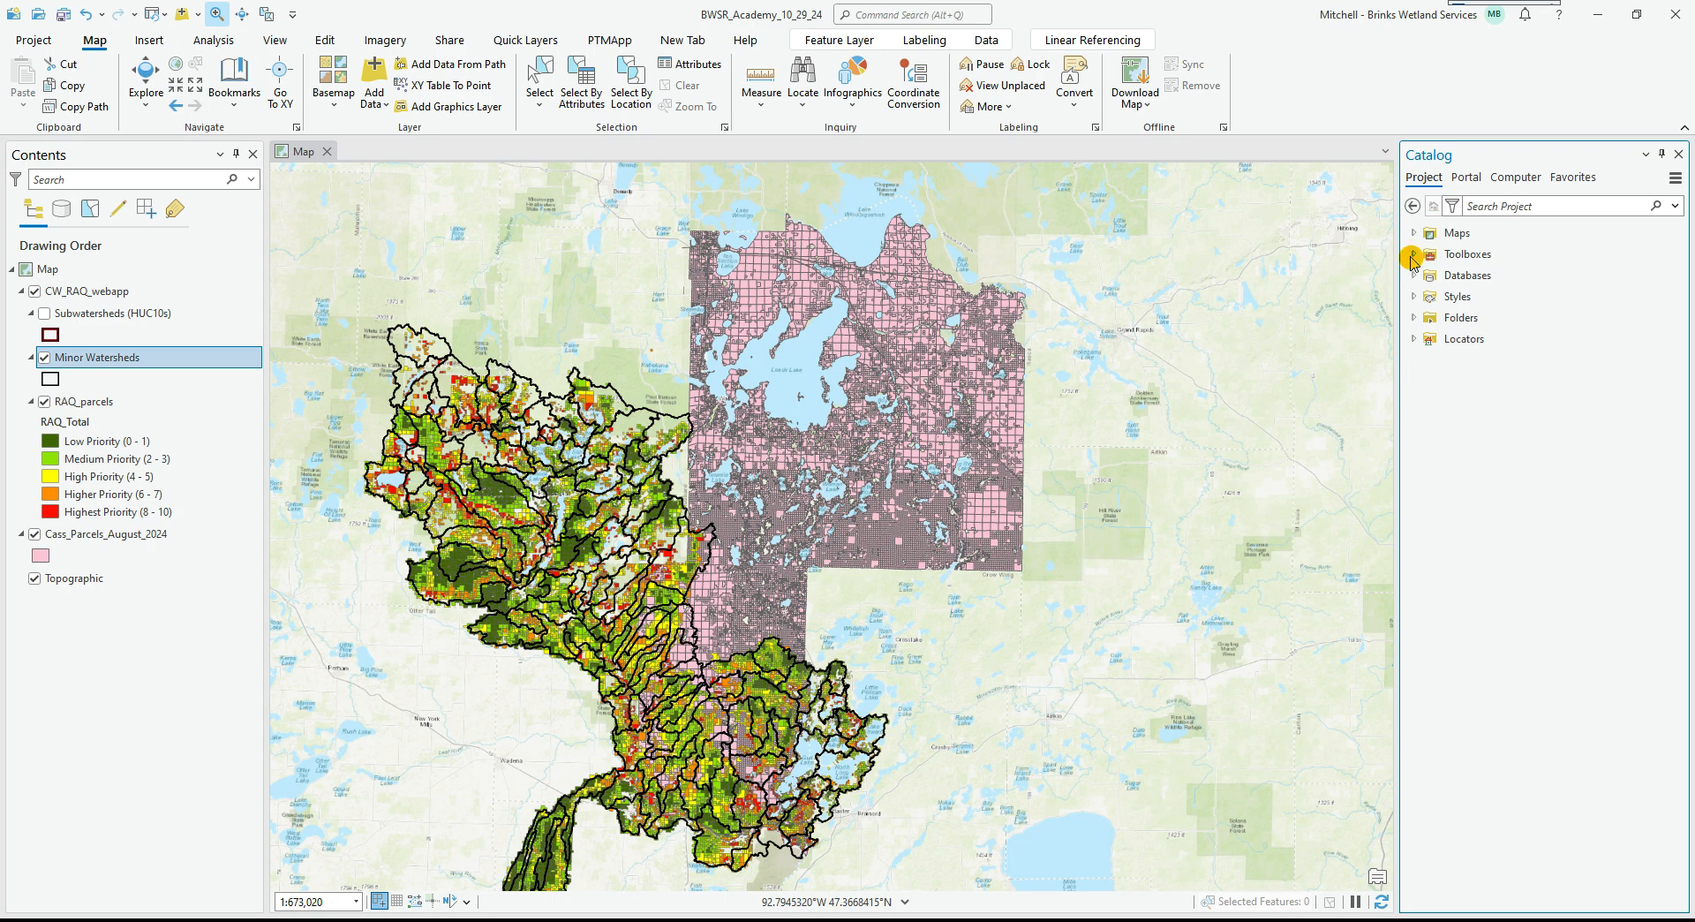
# Show the Geoprocessing pane and view its list of project and system toolboxes.
pyautogui.click(280, 42)
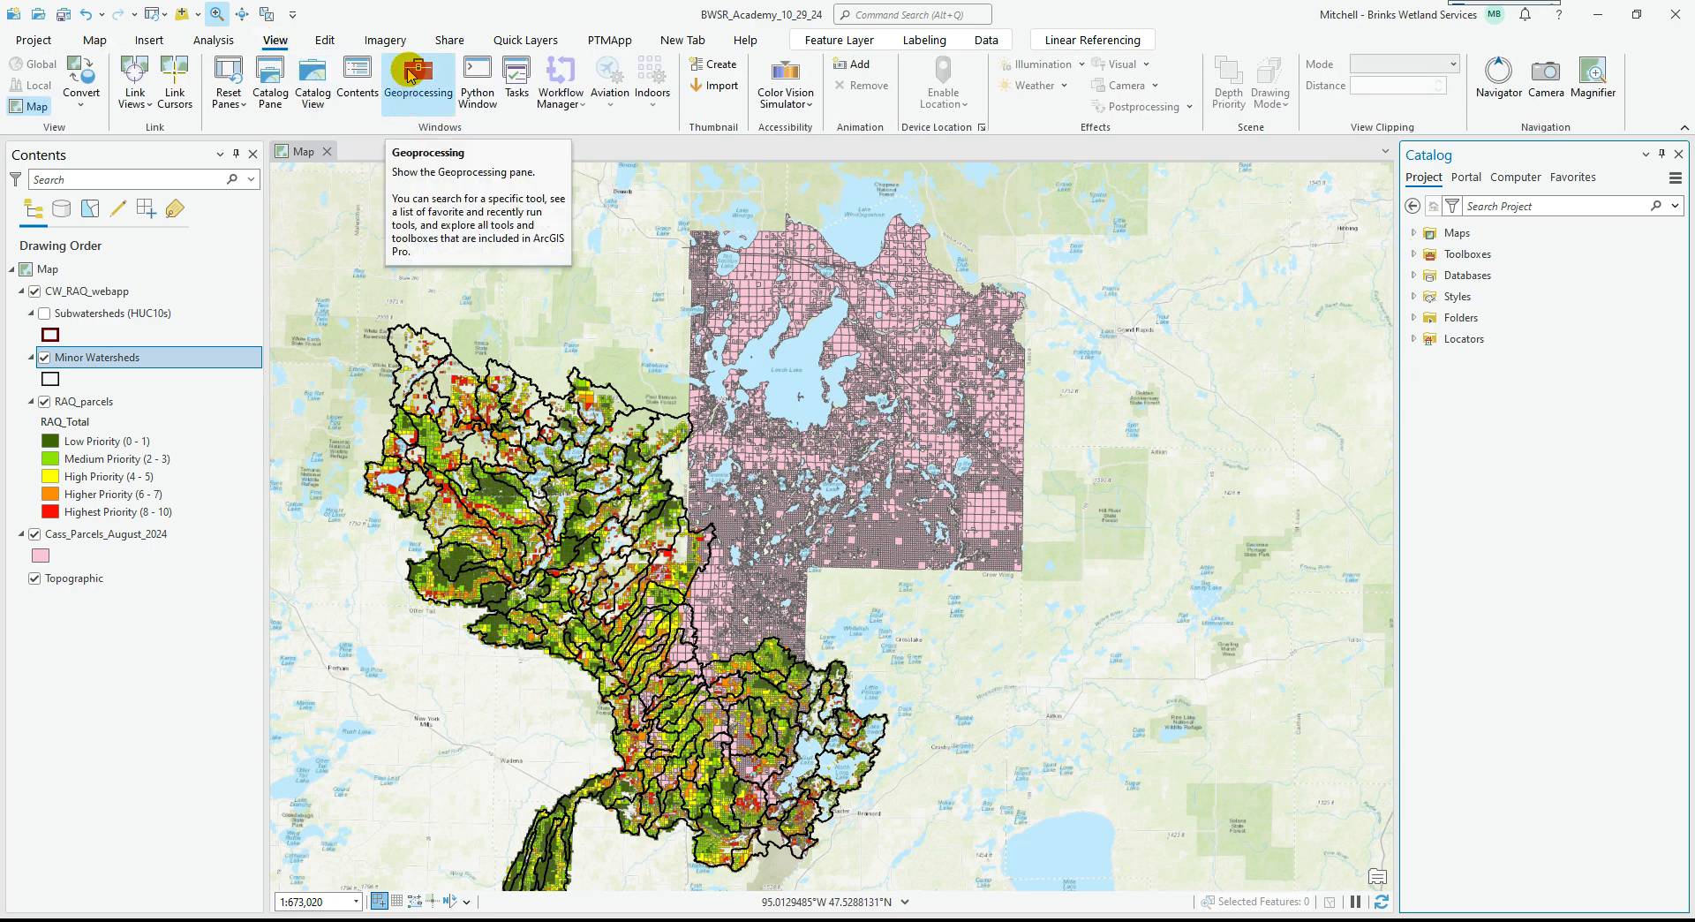
pyautogui.click(409, 78)
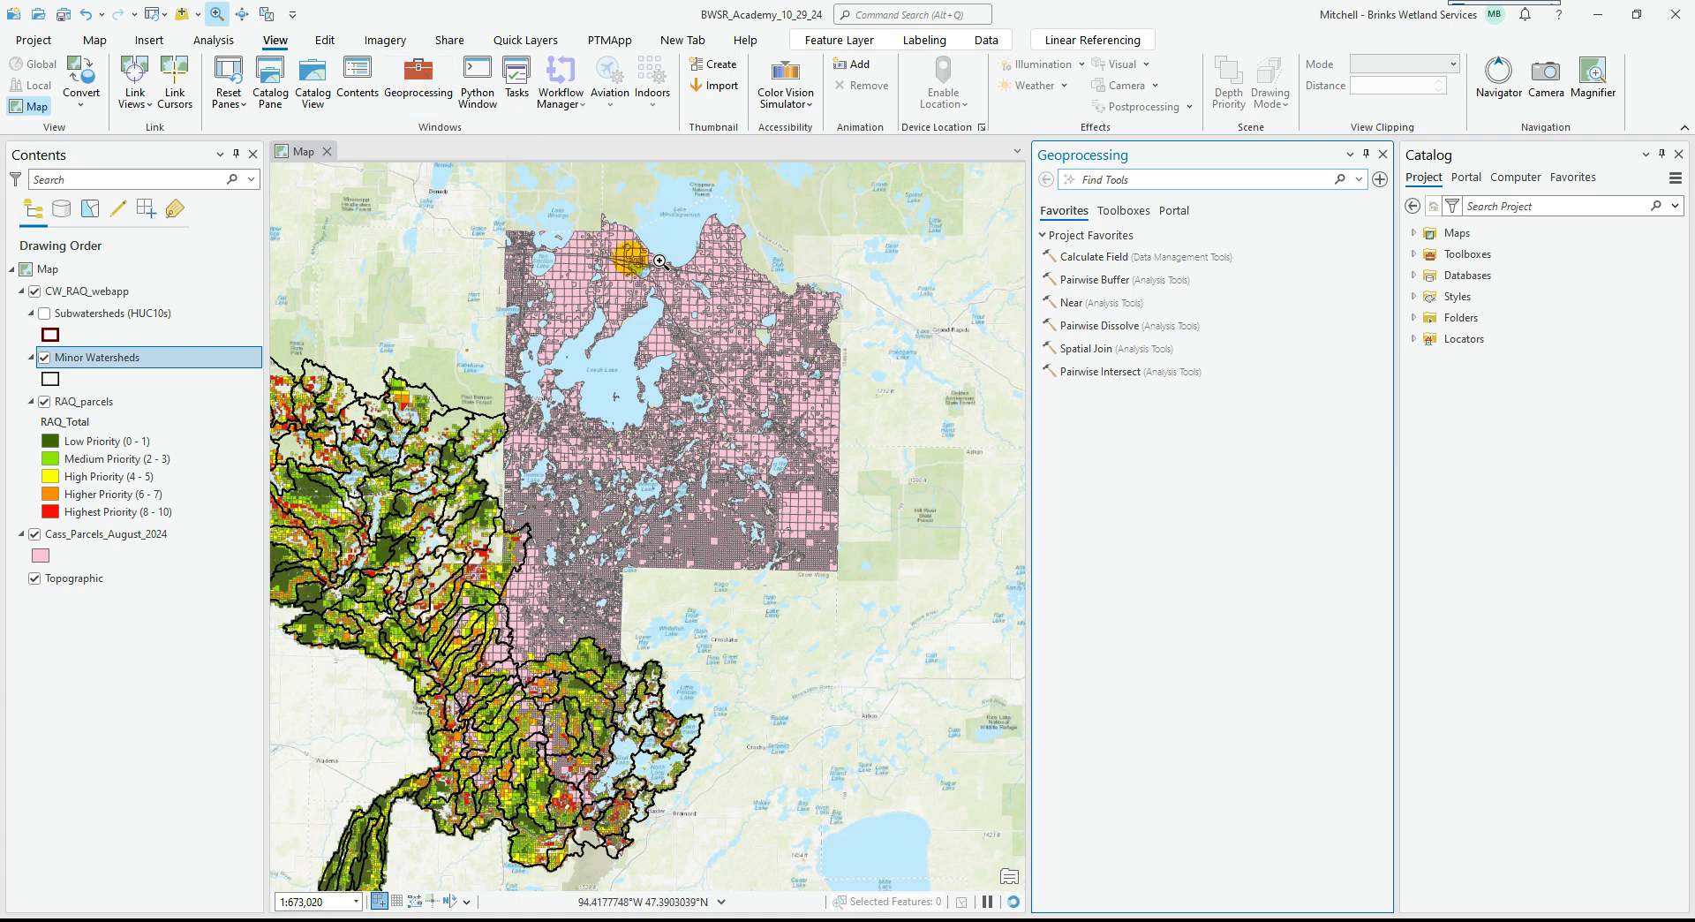
pyautogui.click(1122, 213)
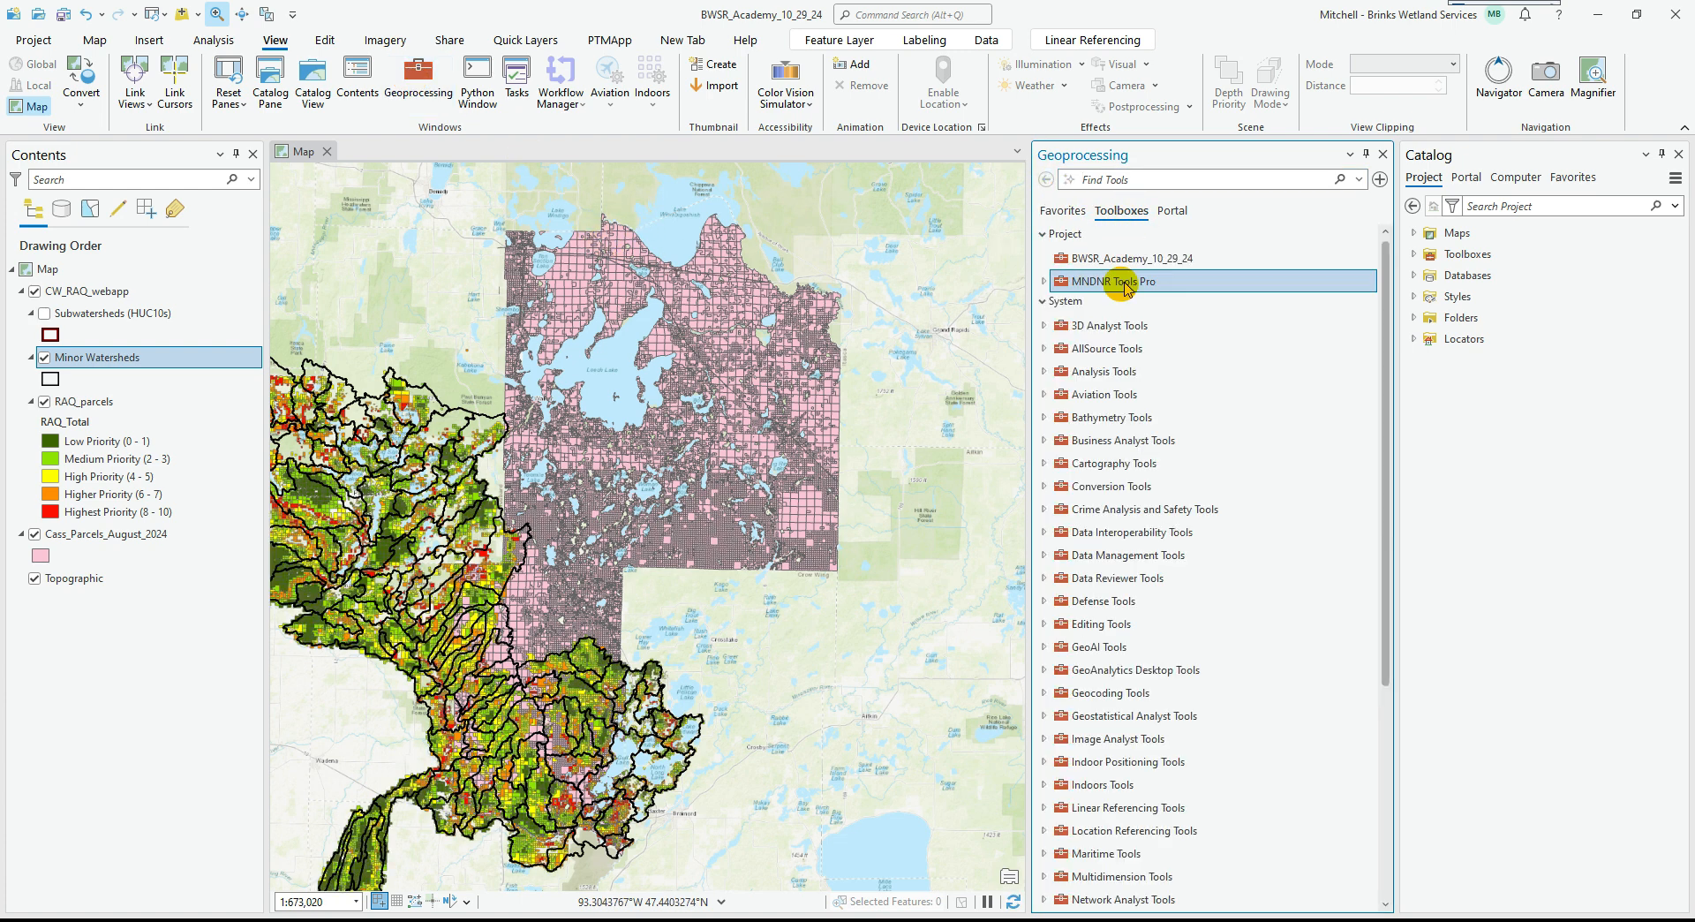
pyautogui.scroll(-1, 1090, 566)
pyautogui.scroll(2, 1090, 565)
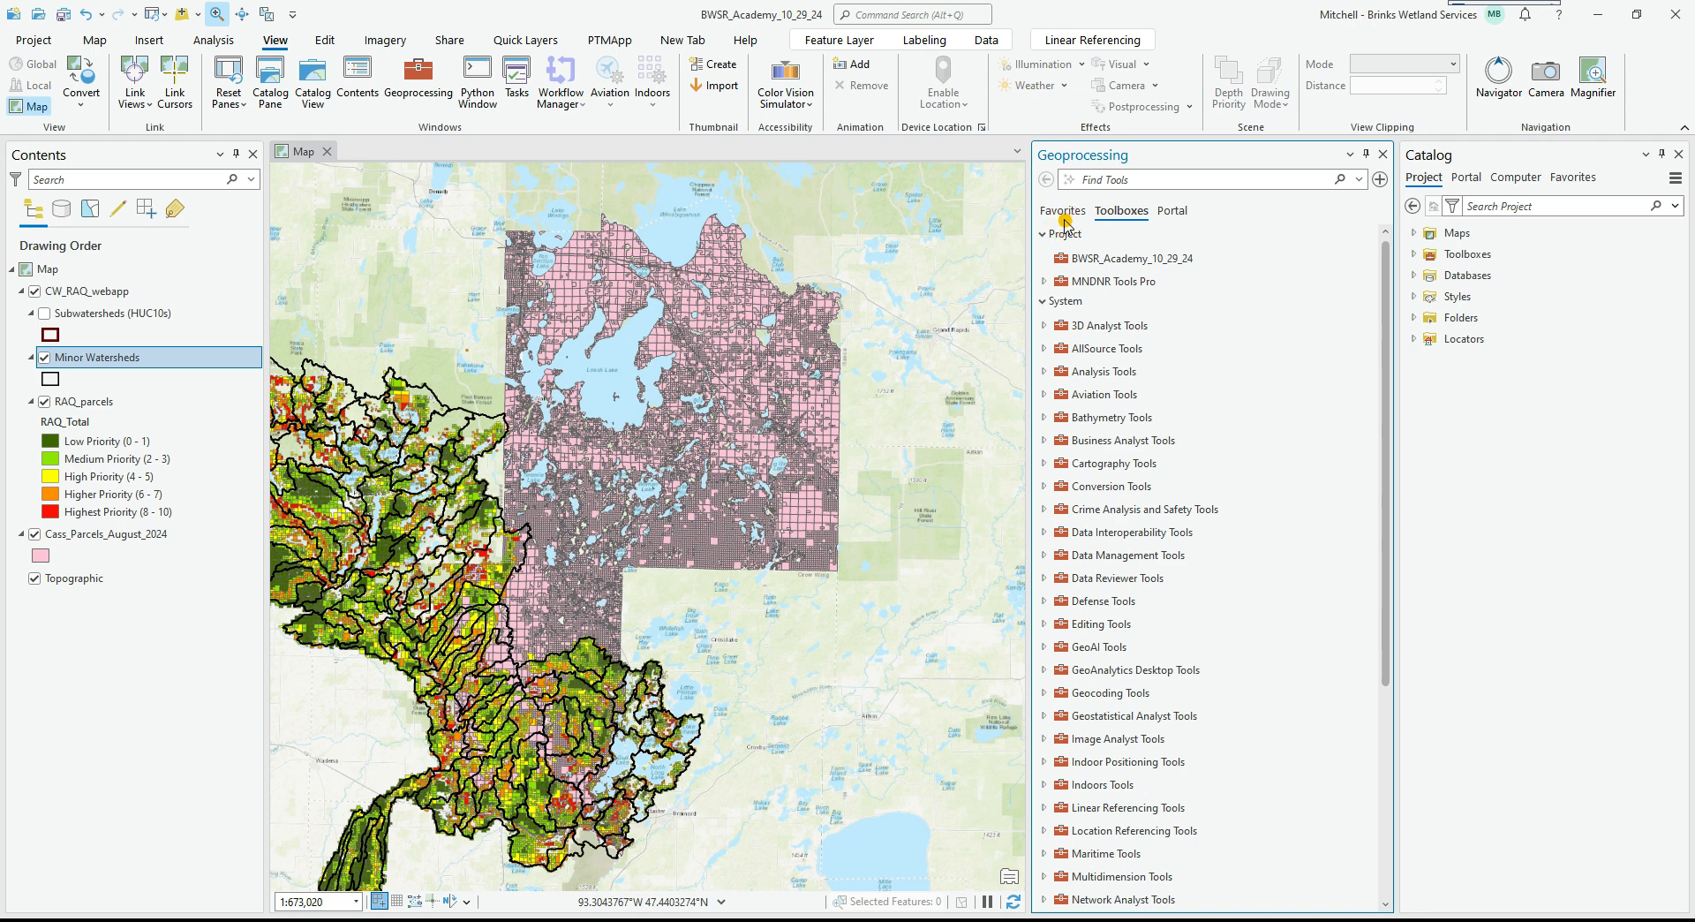
# Expand the Data Management Tools toolbox and look through its toolsets.
pyautogui.click(1117, 180)
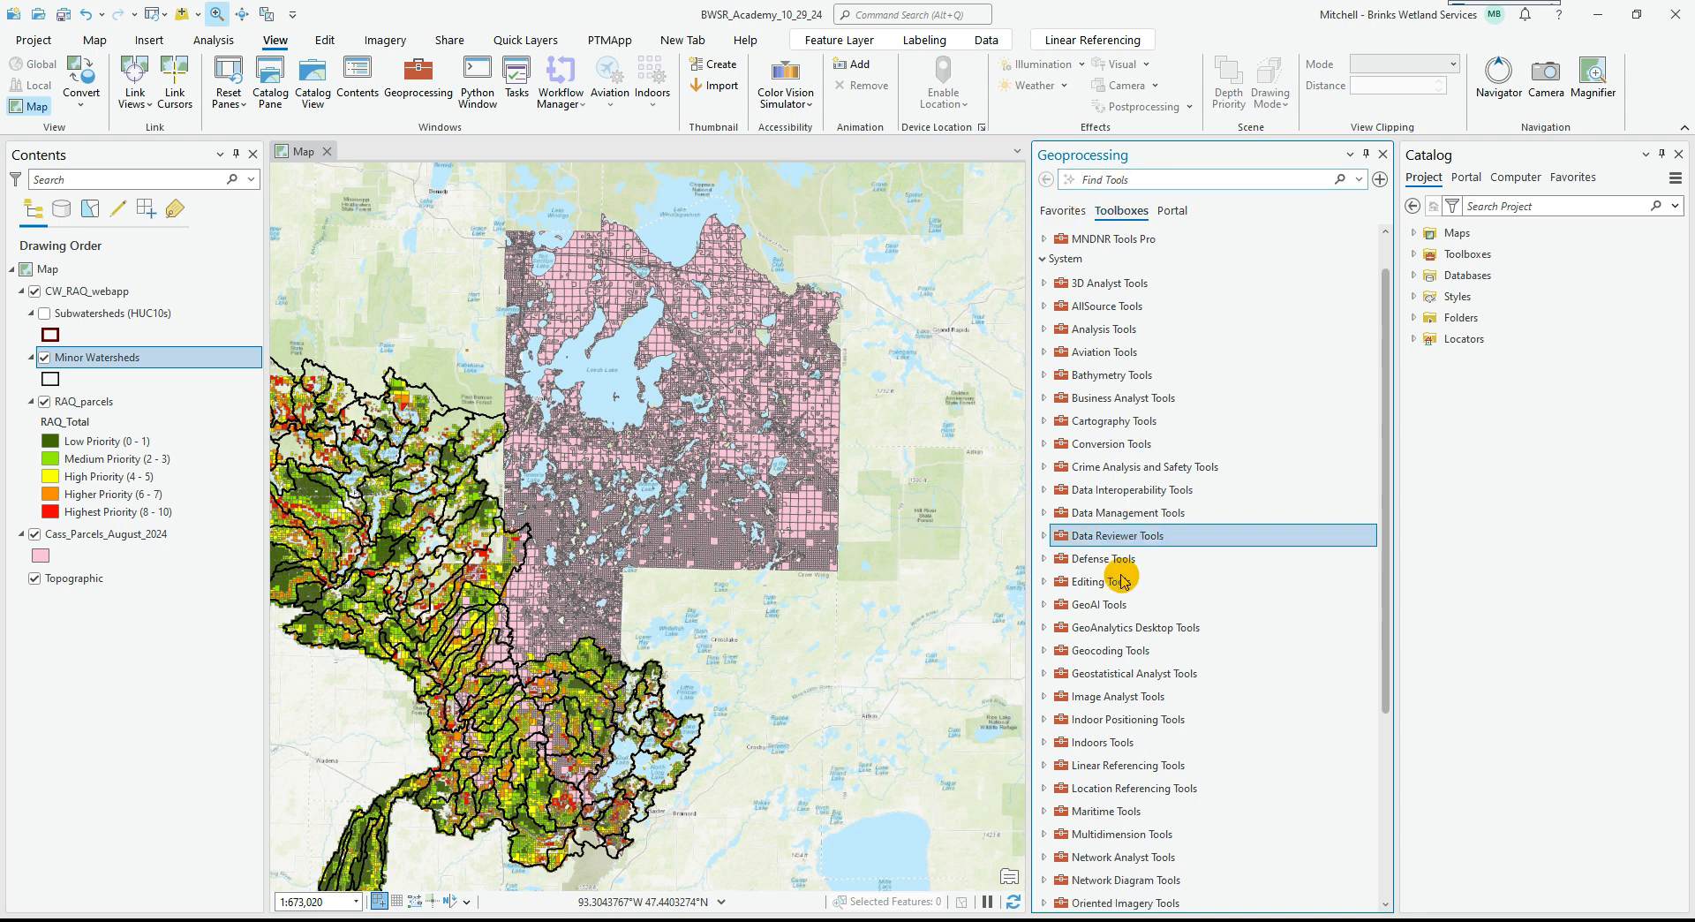
pyautogui.scroll(-4, 1095, 556)
pyautogui.scroll(4, 1121, 574)
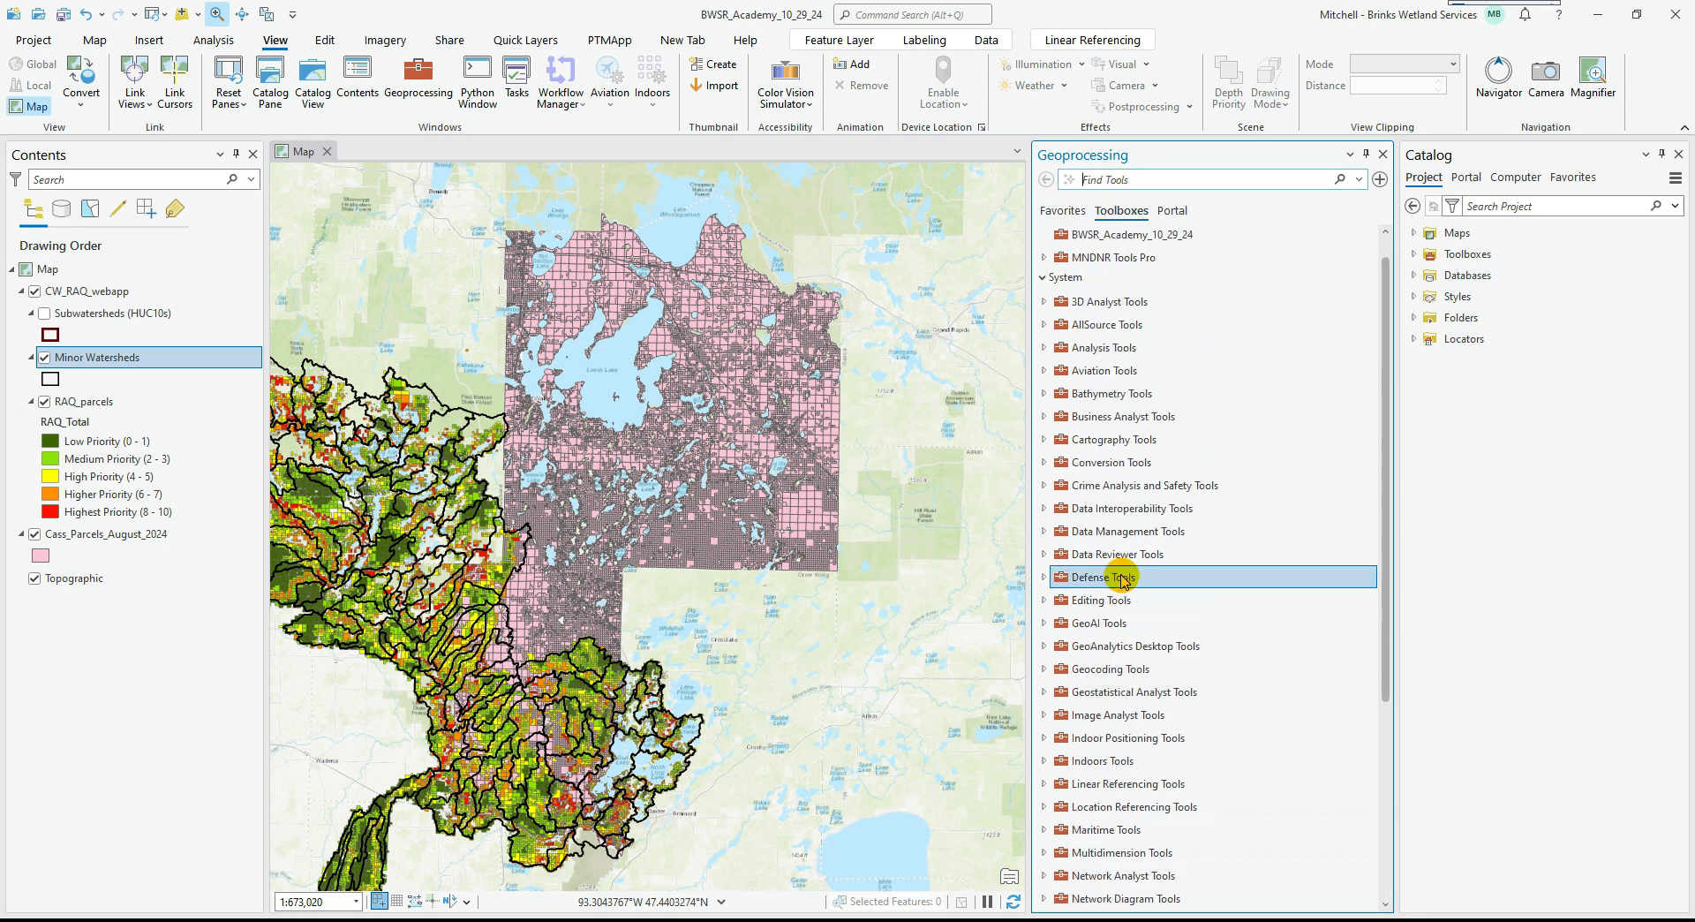
pyautogui.click(1042, 531)
pyautogui.scroll(-1, 1103, 573)
pyautogui.scroll(-5, 1105, 608)
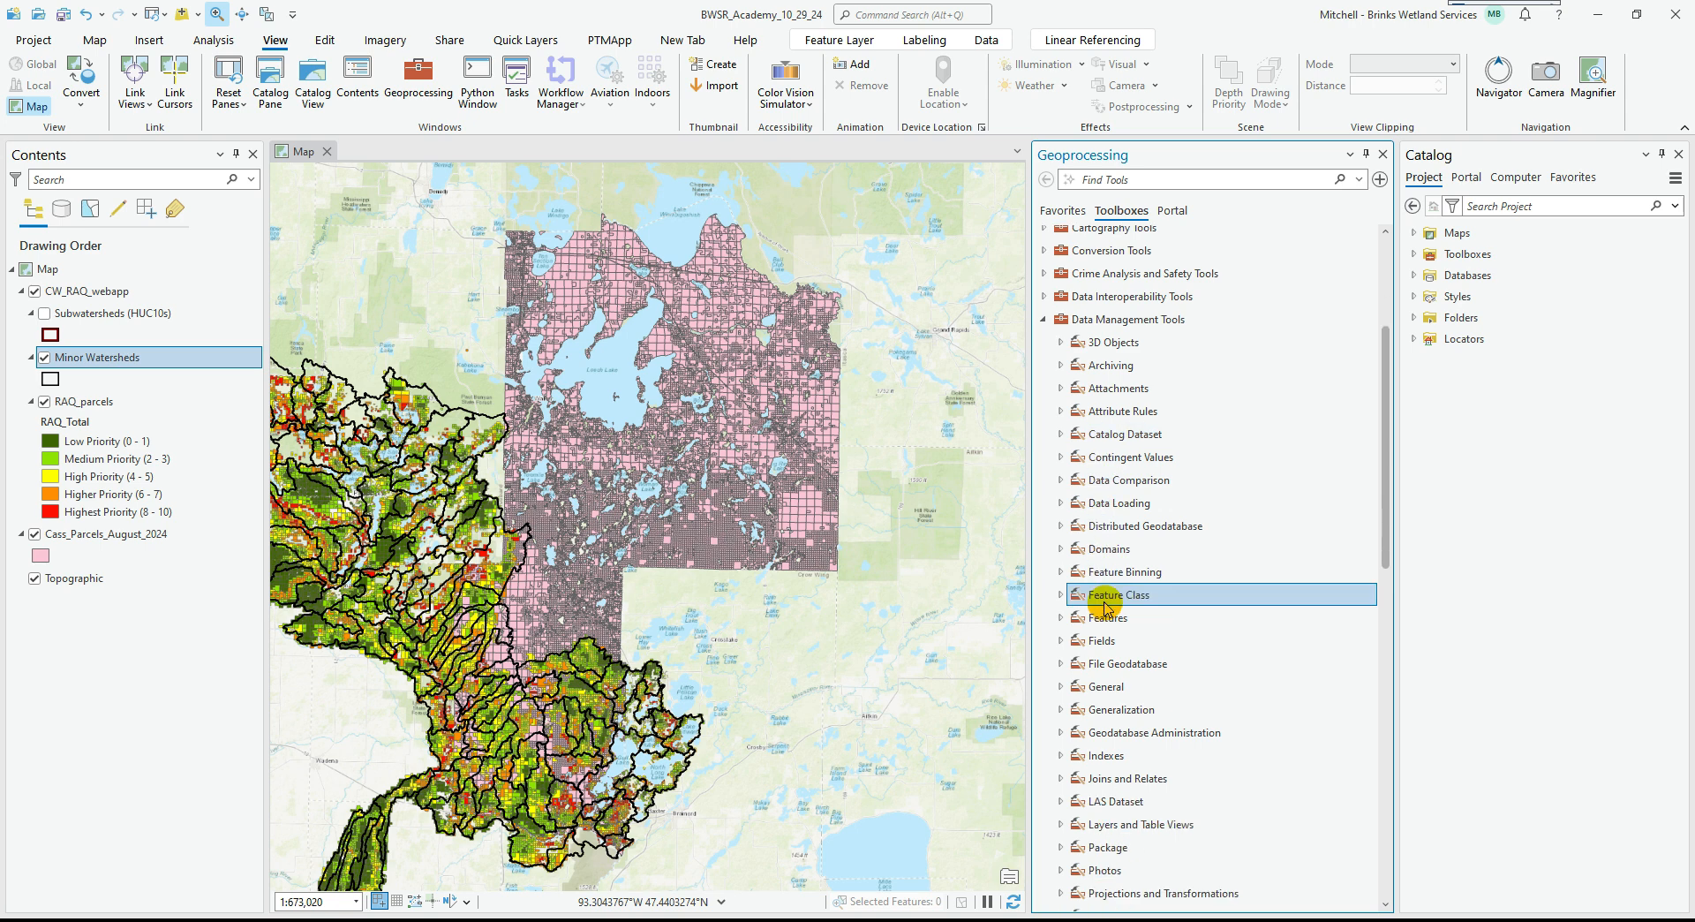
# Collapse Data Management Tools, search the geoprocessing tools for "clip" and open the Clip analysis tool.
pyautogui.scroll(5, 1105, 608)
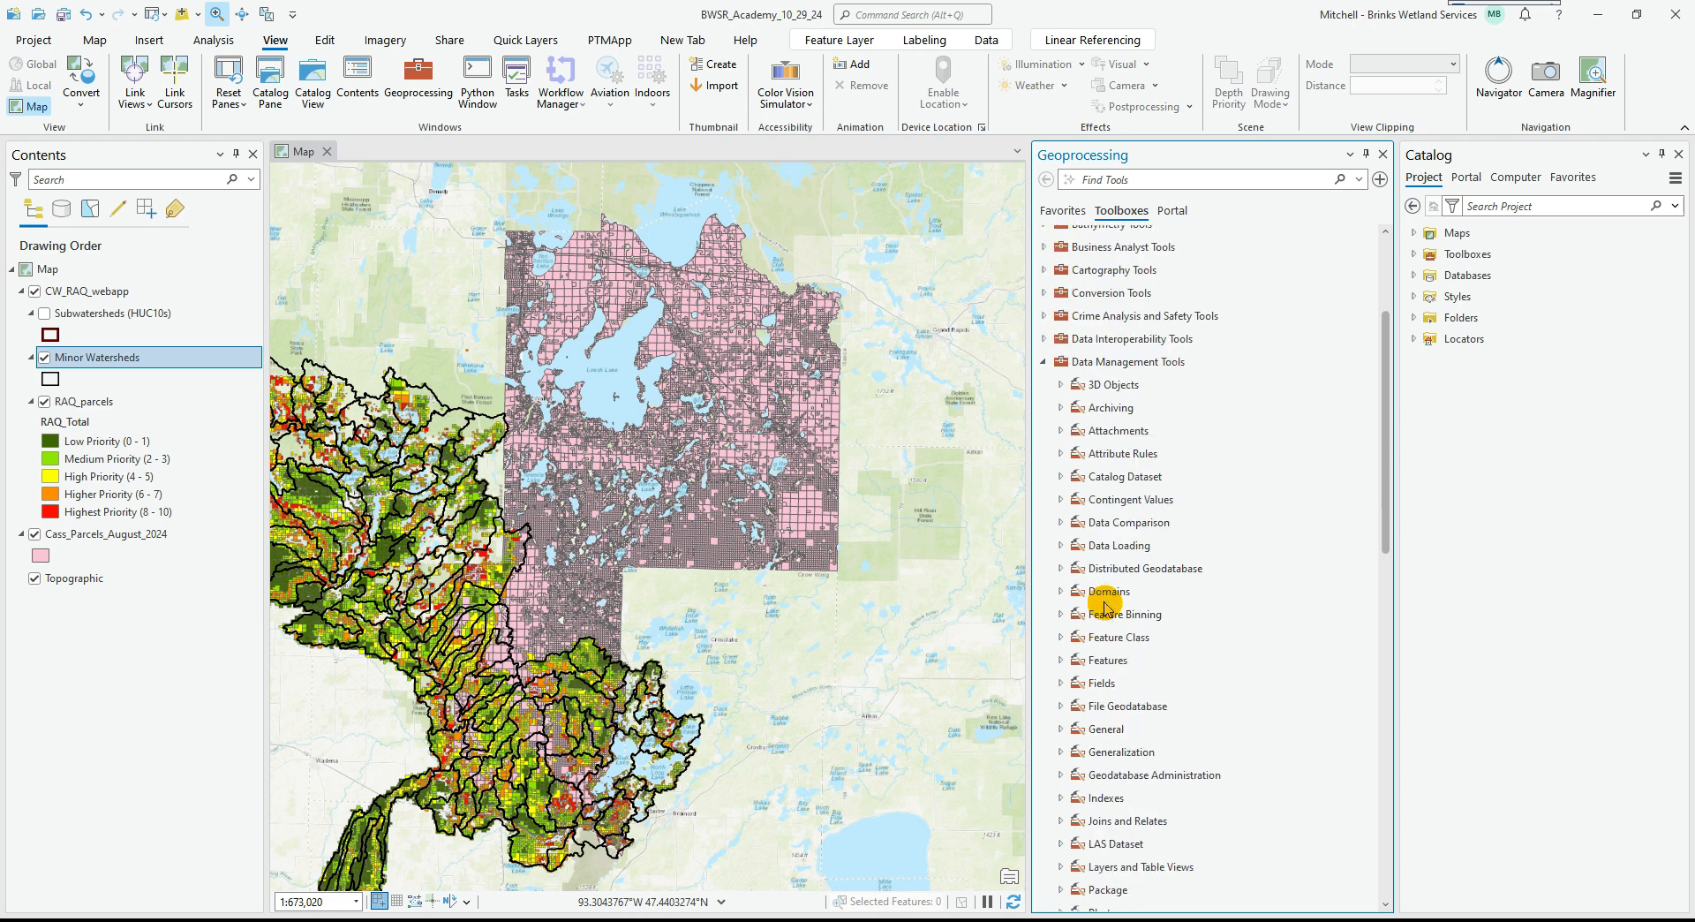
pyautogui.click(1043, 447)
pyautogui.click(1118, 180)
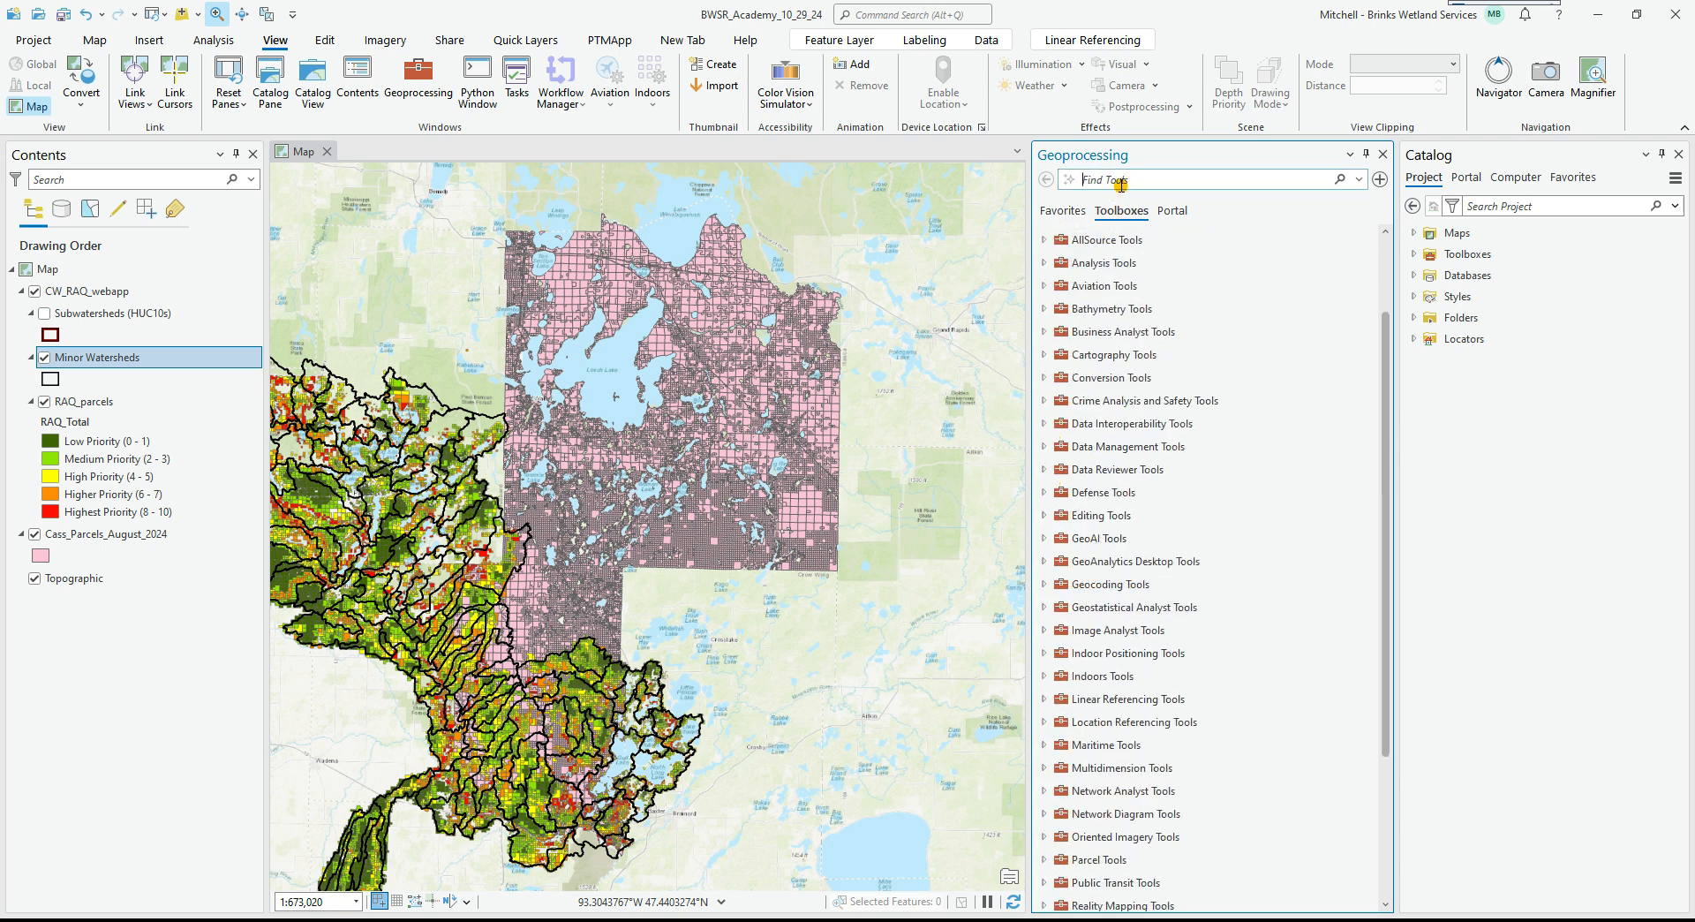
pyautogui.write('clip')
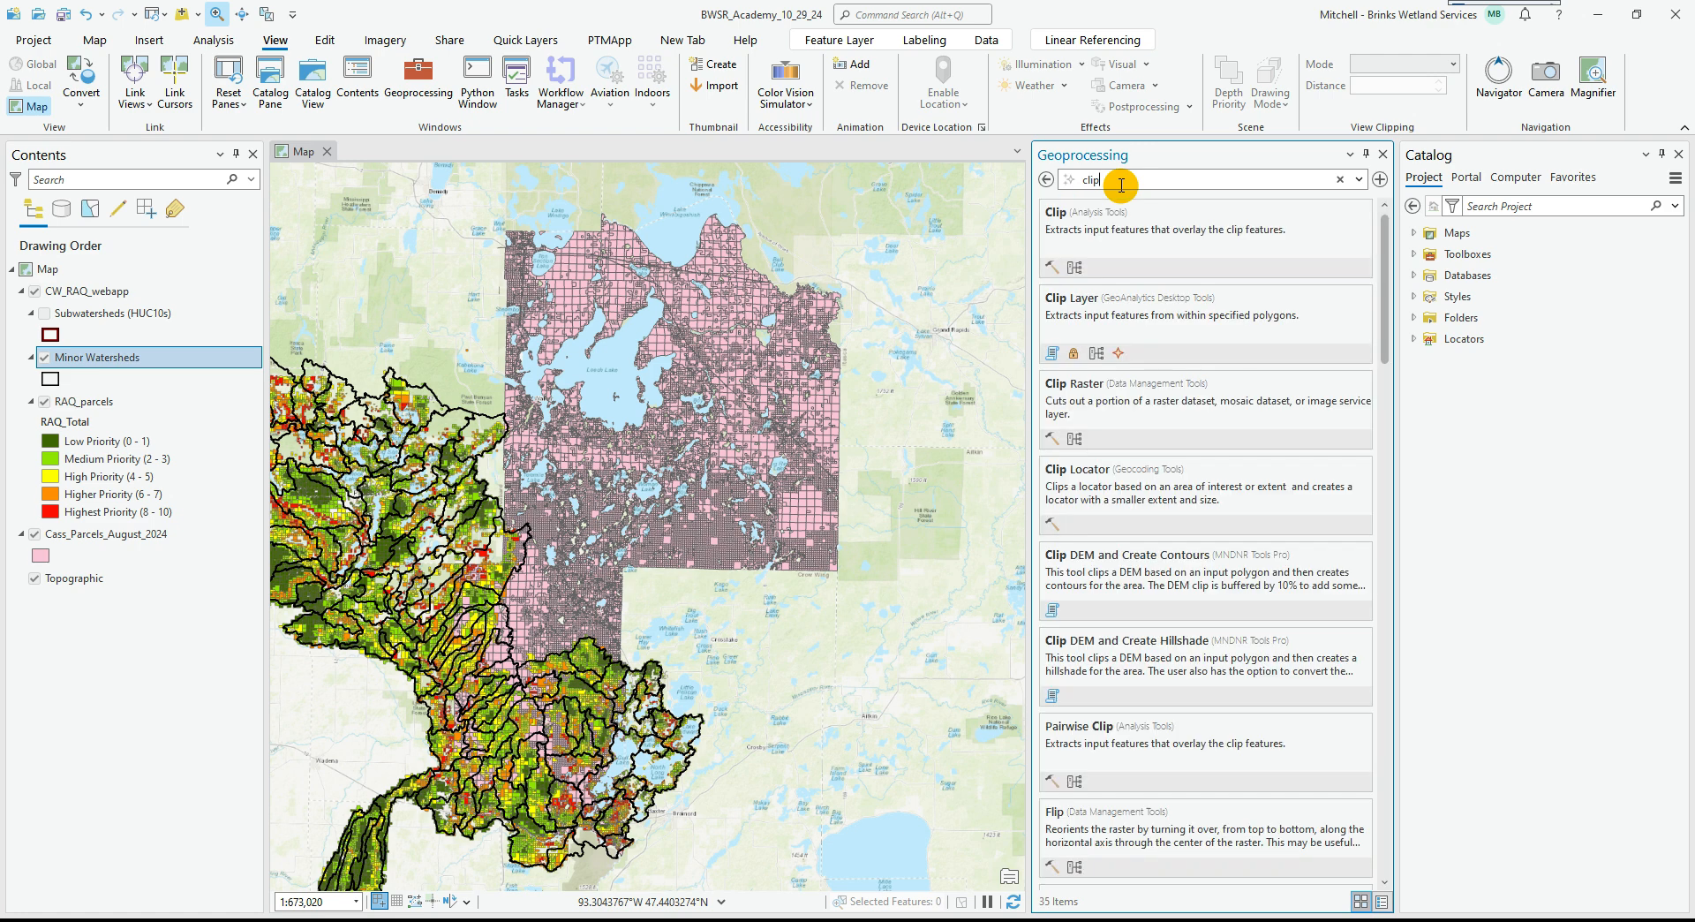
pyautogui.click(1068, 216)
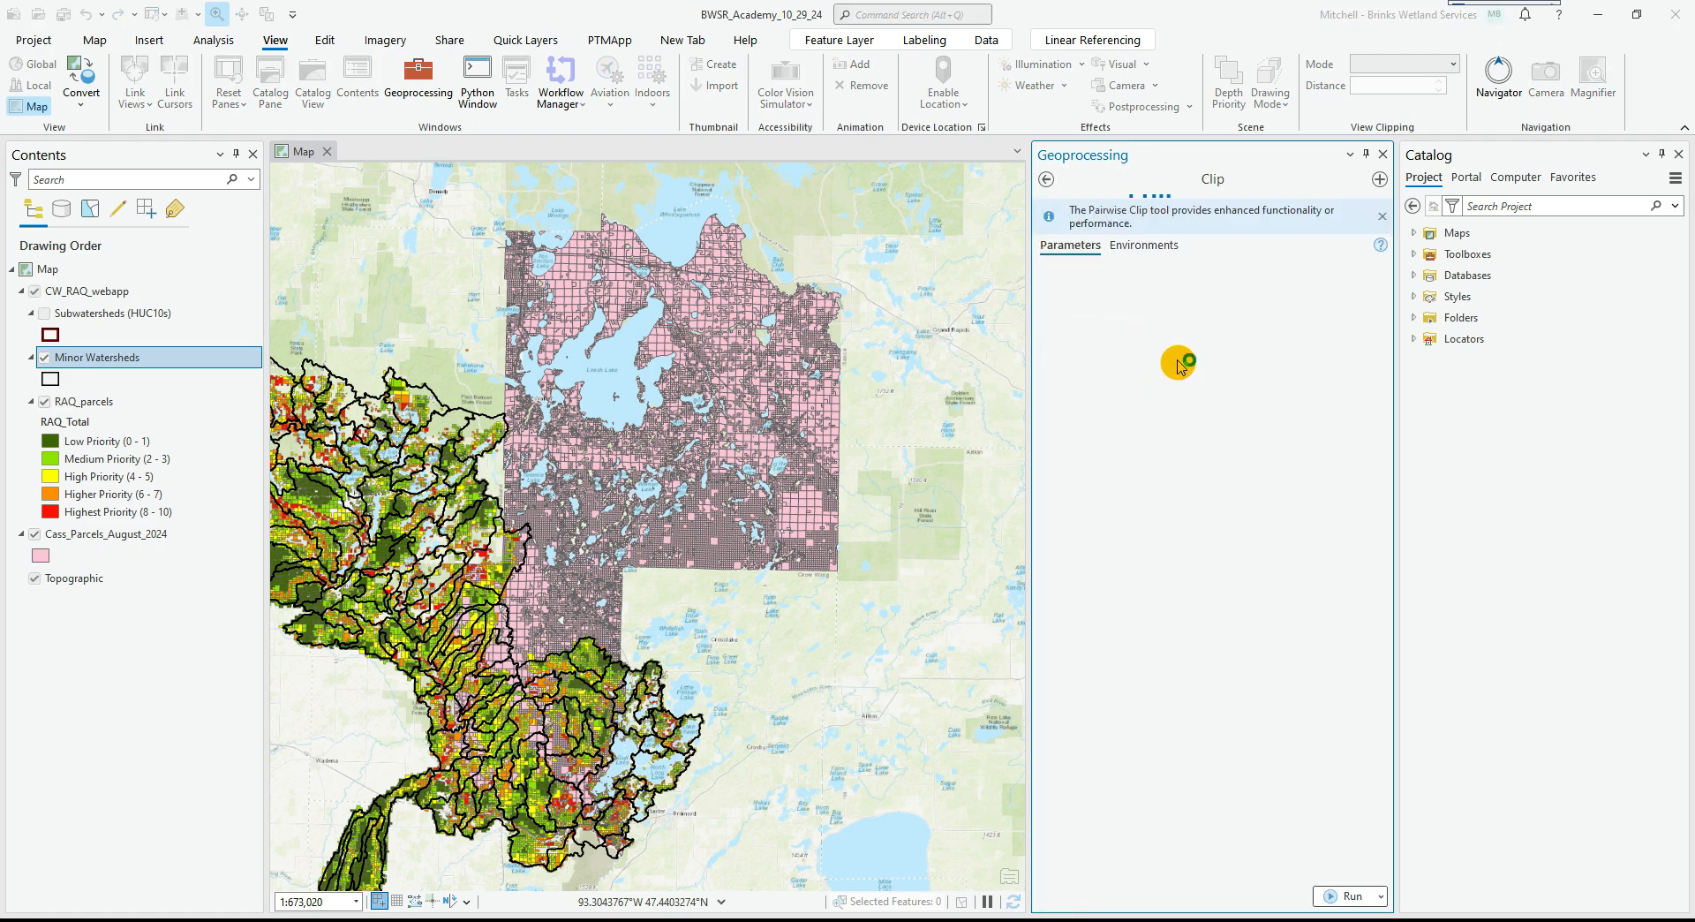
# Leave the Clip tool, clear the tool search and look through the geoprocessing toolboxes, portal tools and favorites.
pyautogui.click(1048, 182)
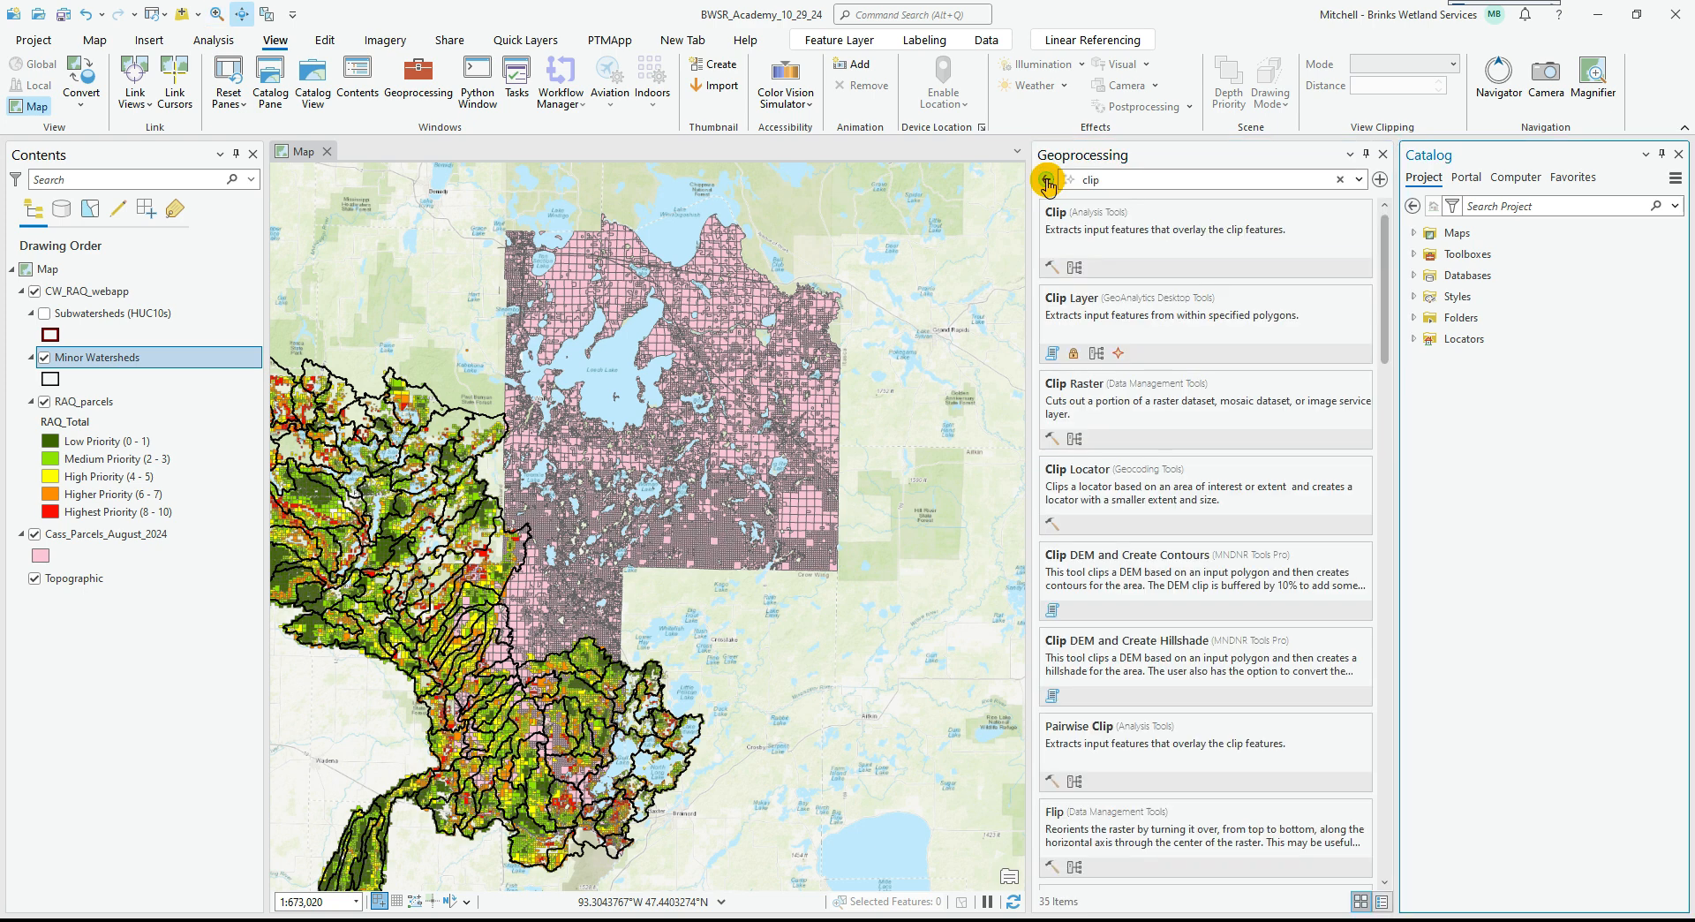
pyautogui.click(1048, 182)
pyautogui.click(1061, 210)
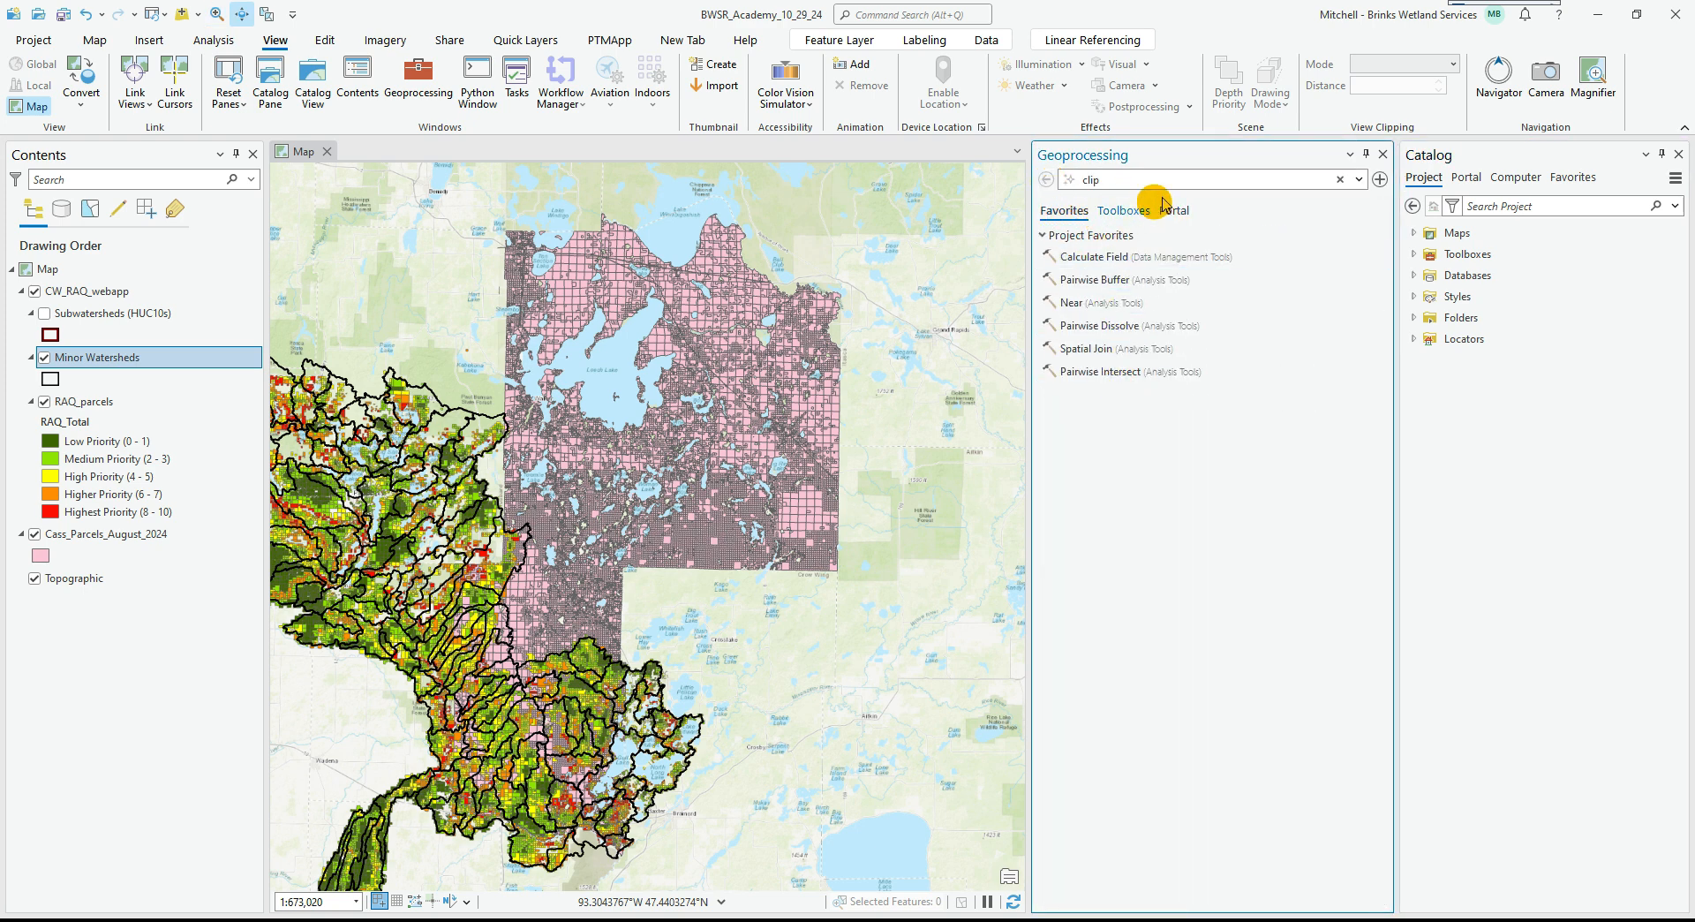
pyautogui.click(1341, 180)
pyautogui.click(1121, 210)
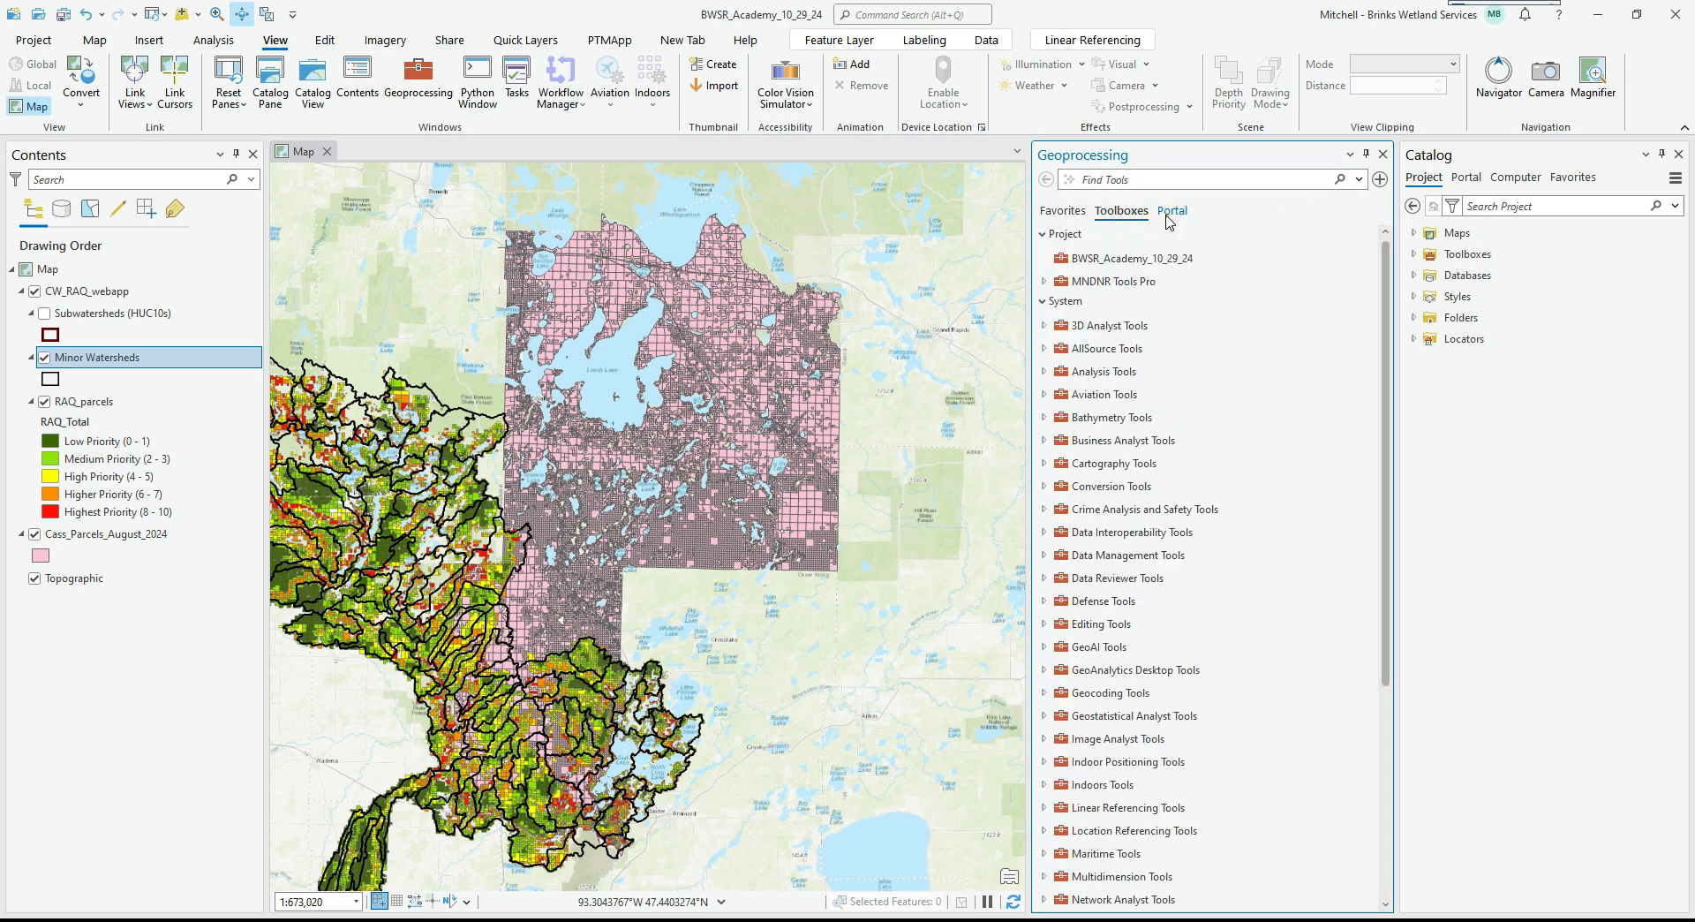
pyautogui.click(1172, 210)
pyautogui.click(1121, 213)
pyautogui.click(1068, 212)
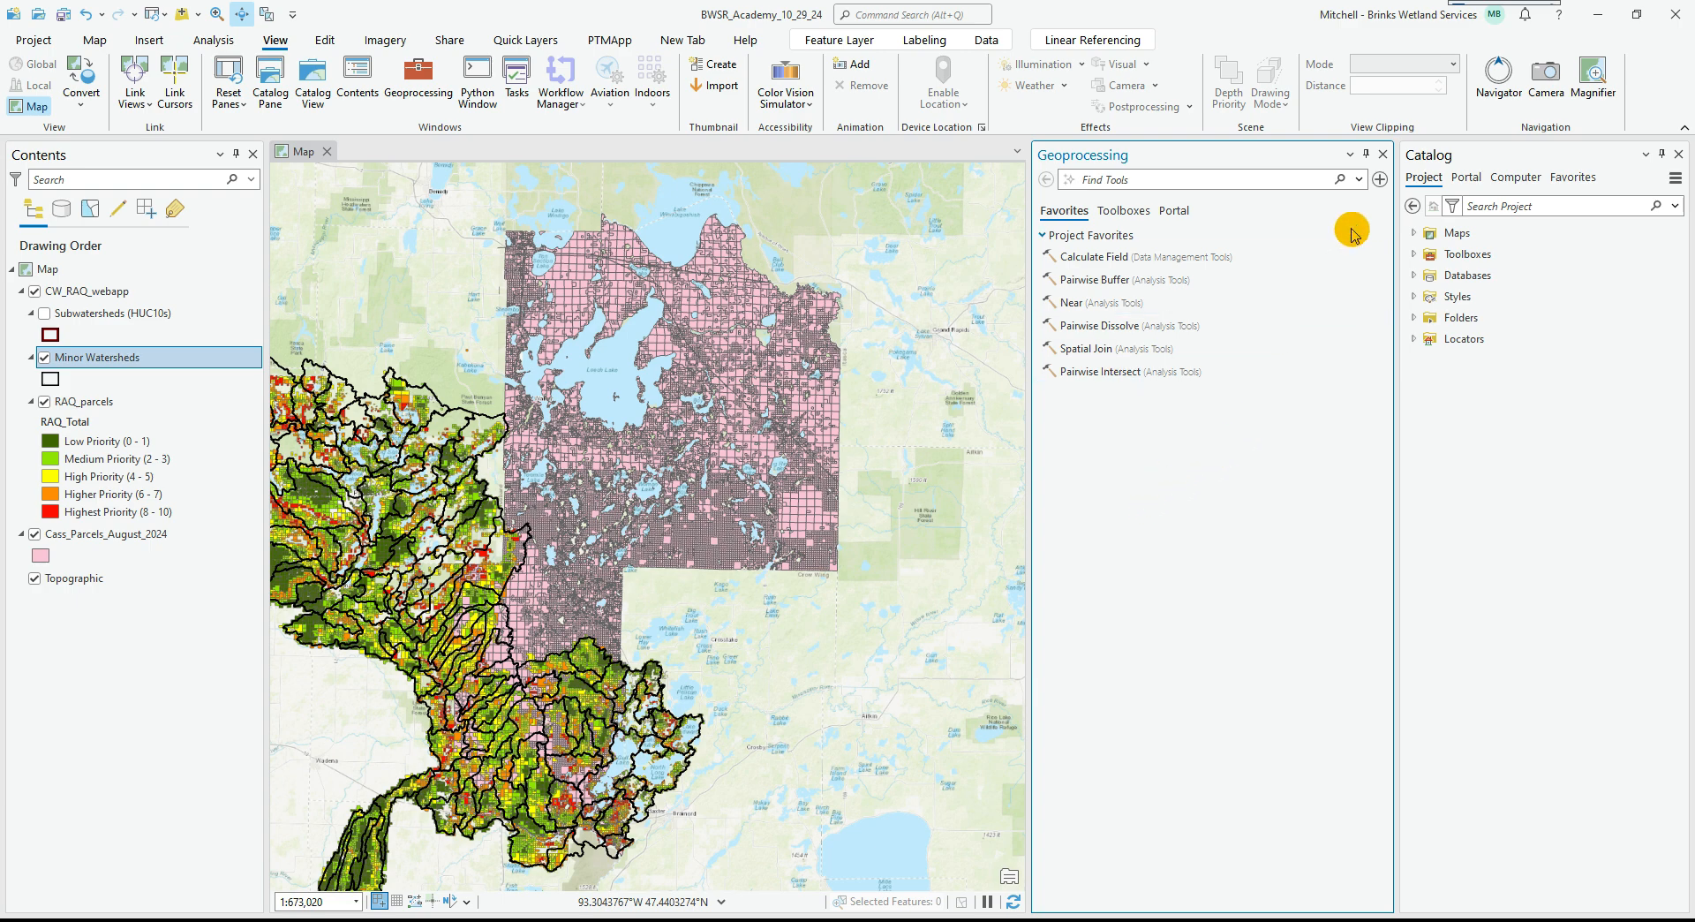
# Close the Geoprocessing pane and turn off the CW_RAQ_webapp group layer on the map.
pyautogui.click(1383, 156)
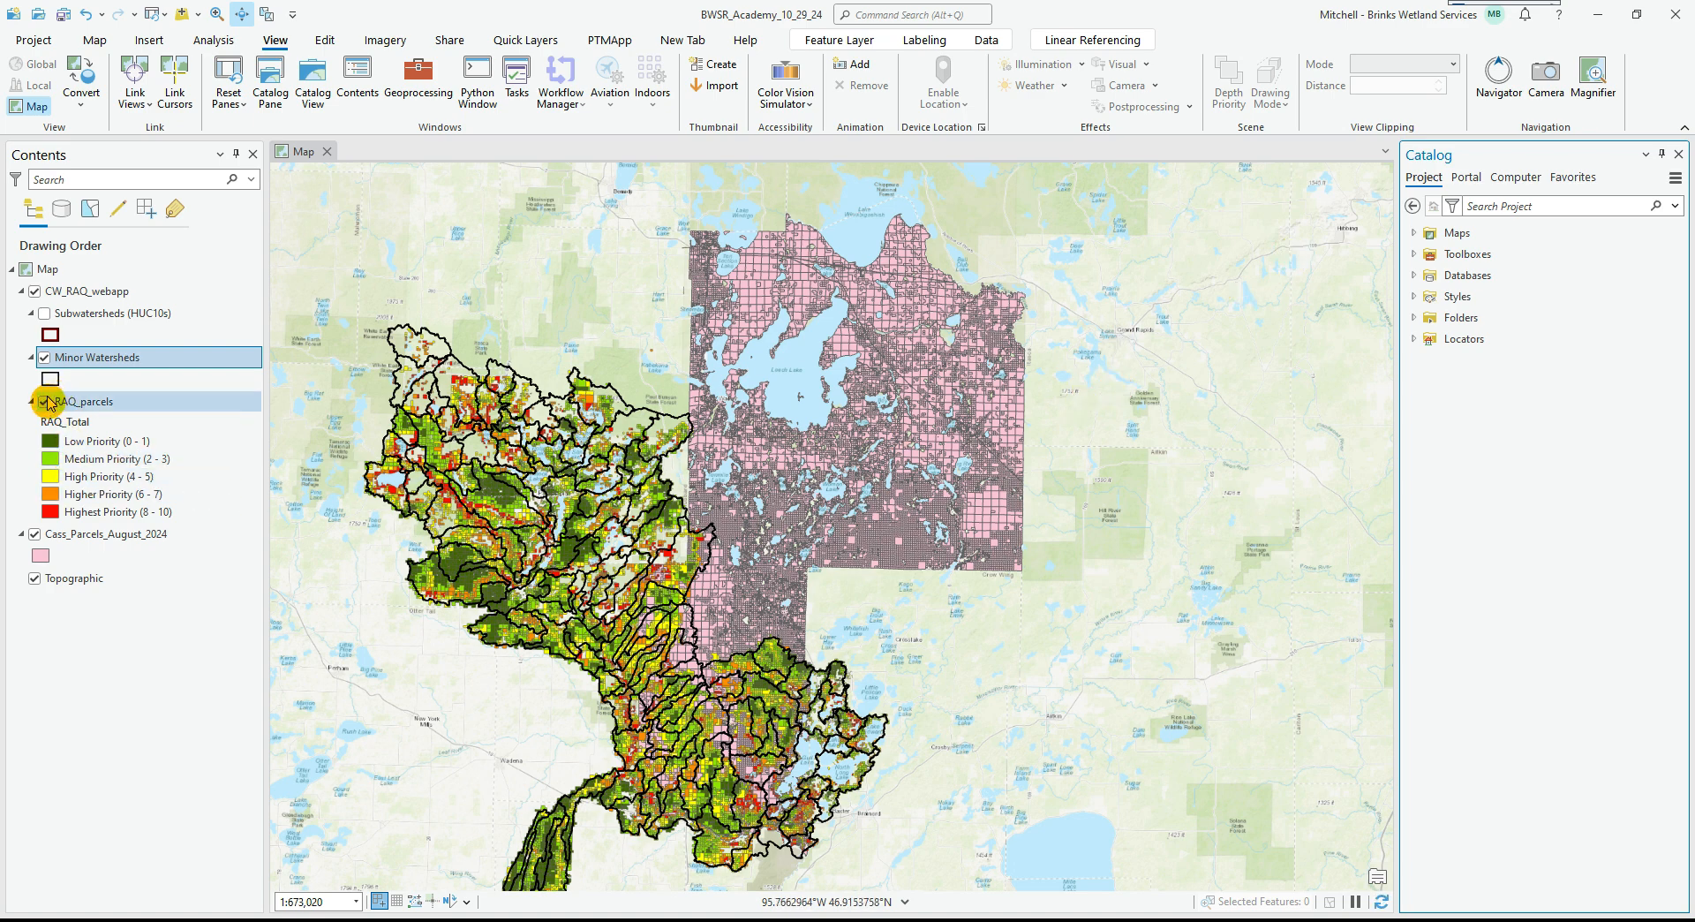
pyautogui.click(35, 291)
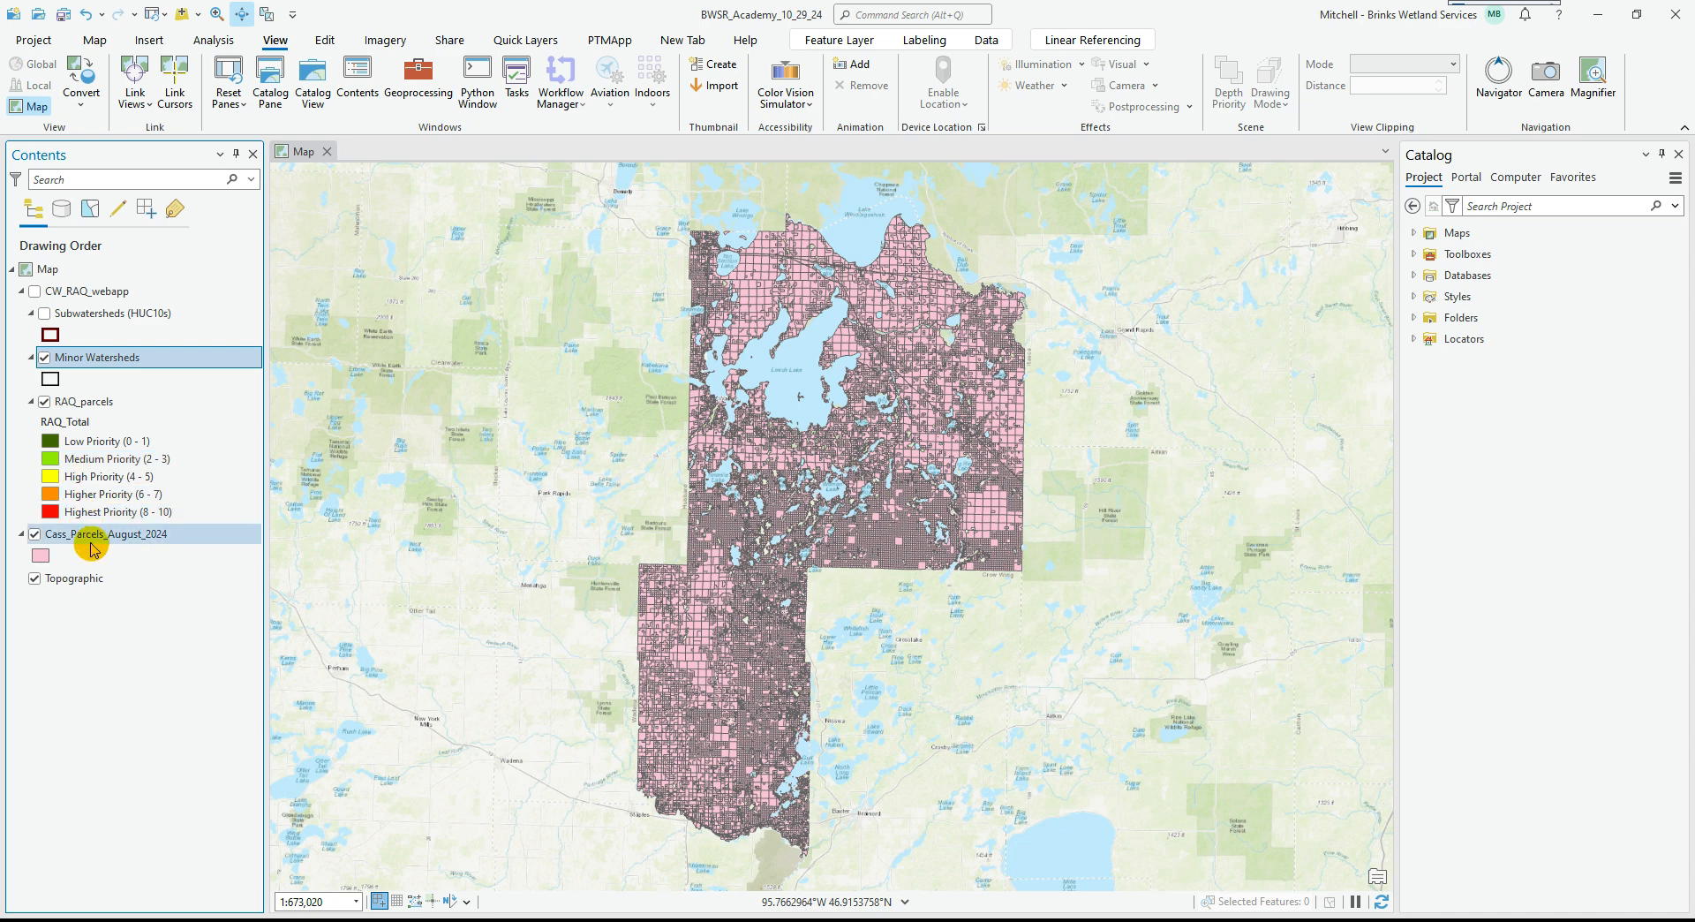
# View the map's layers listed by data source, by selection and by editing status.
pyautogui.click(63, 215)
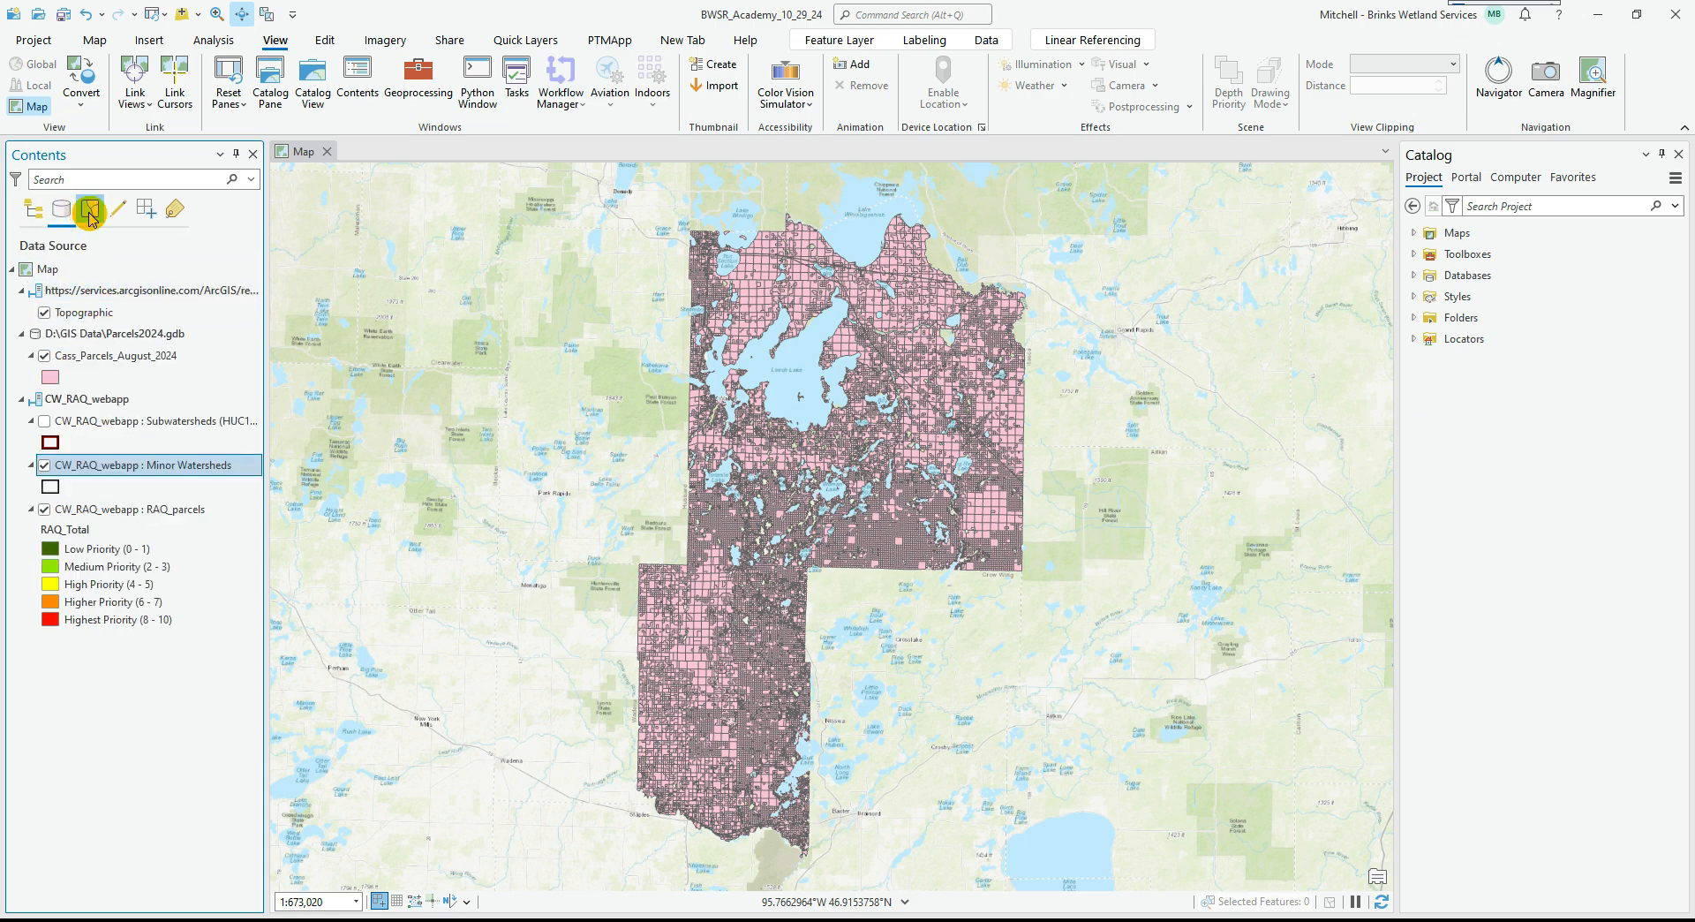
pyautogui.click(91, 213)
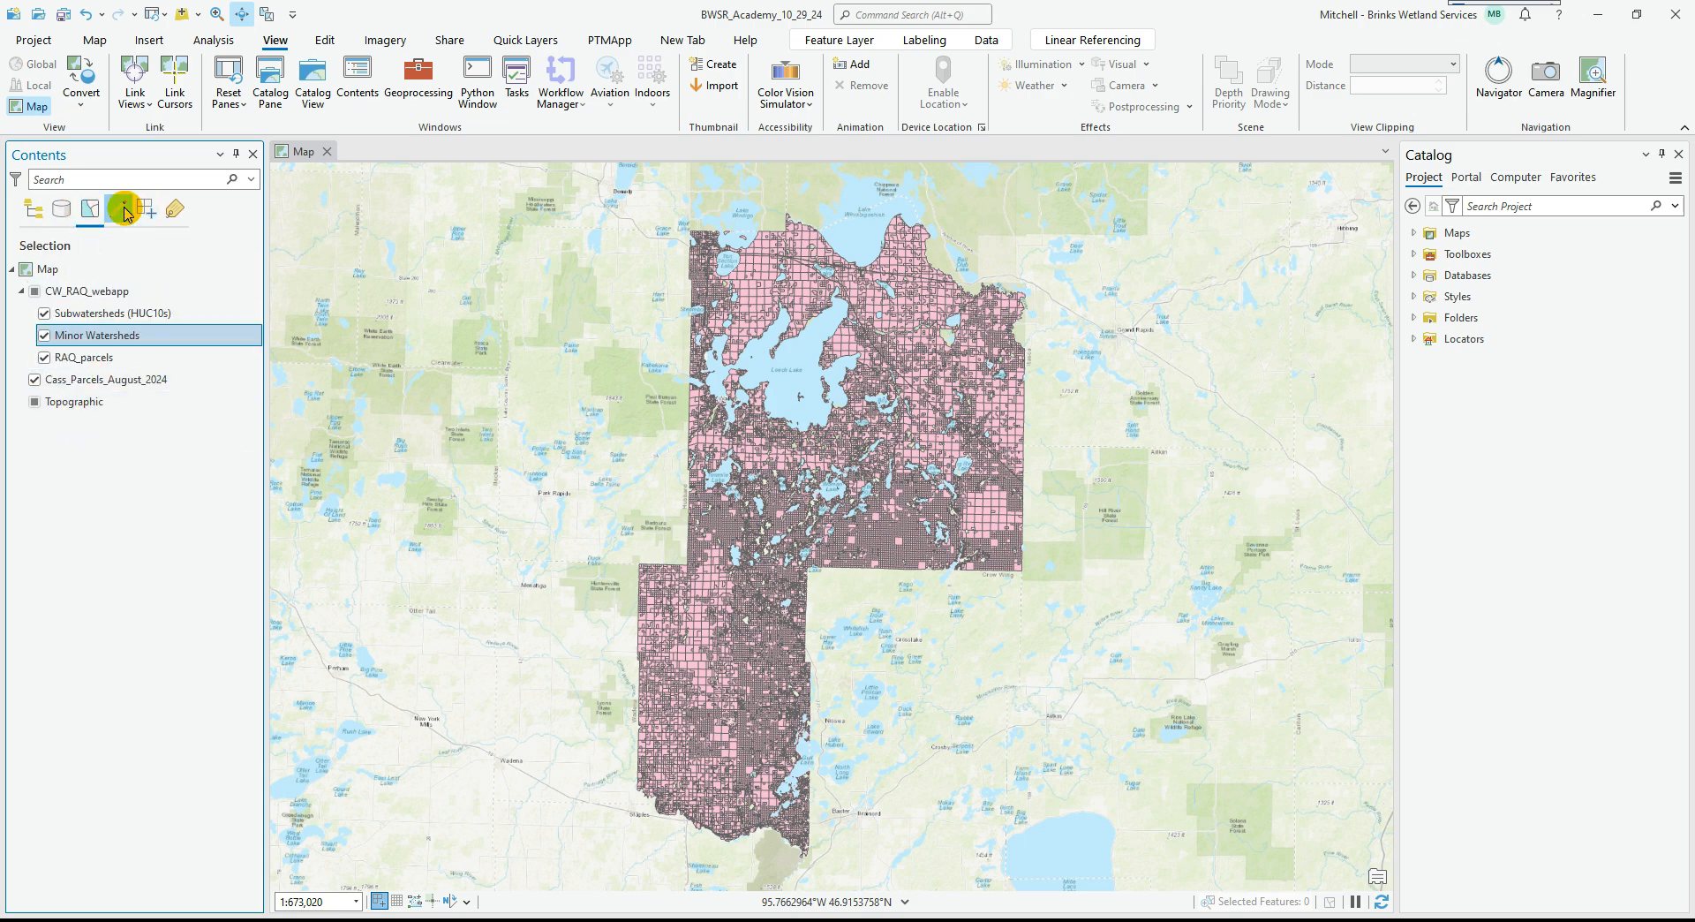
pyautogui.click(124, 212)
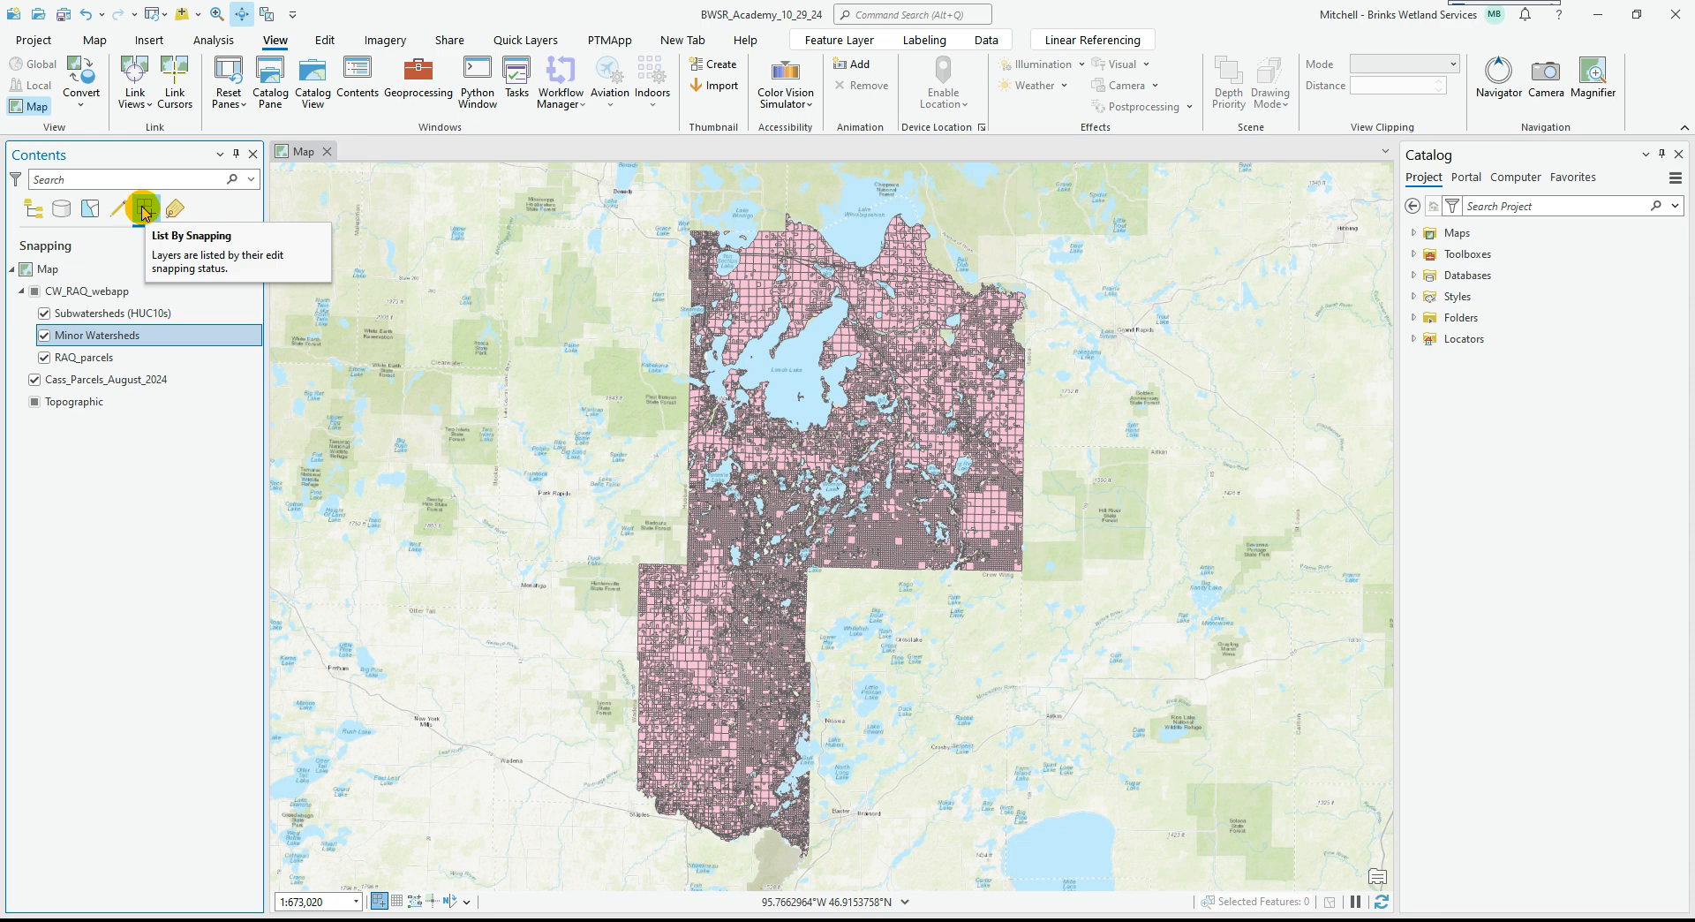
# Turn off snapping for the Subwatersheds (HUC10s), Minor Watersheds and RAQ_parcels layers.
pyautogui.click(43, 333)
pyautogui.click(46, 319)
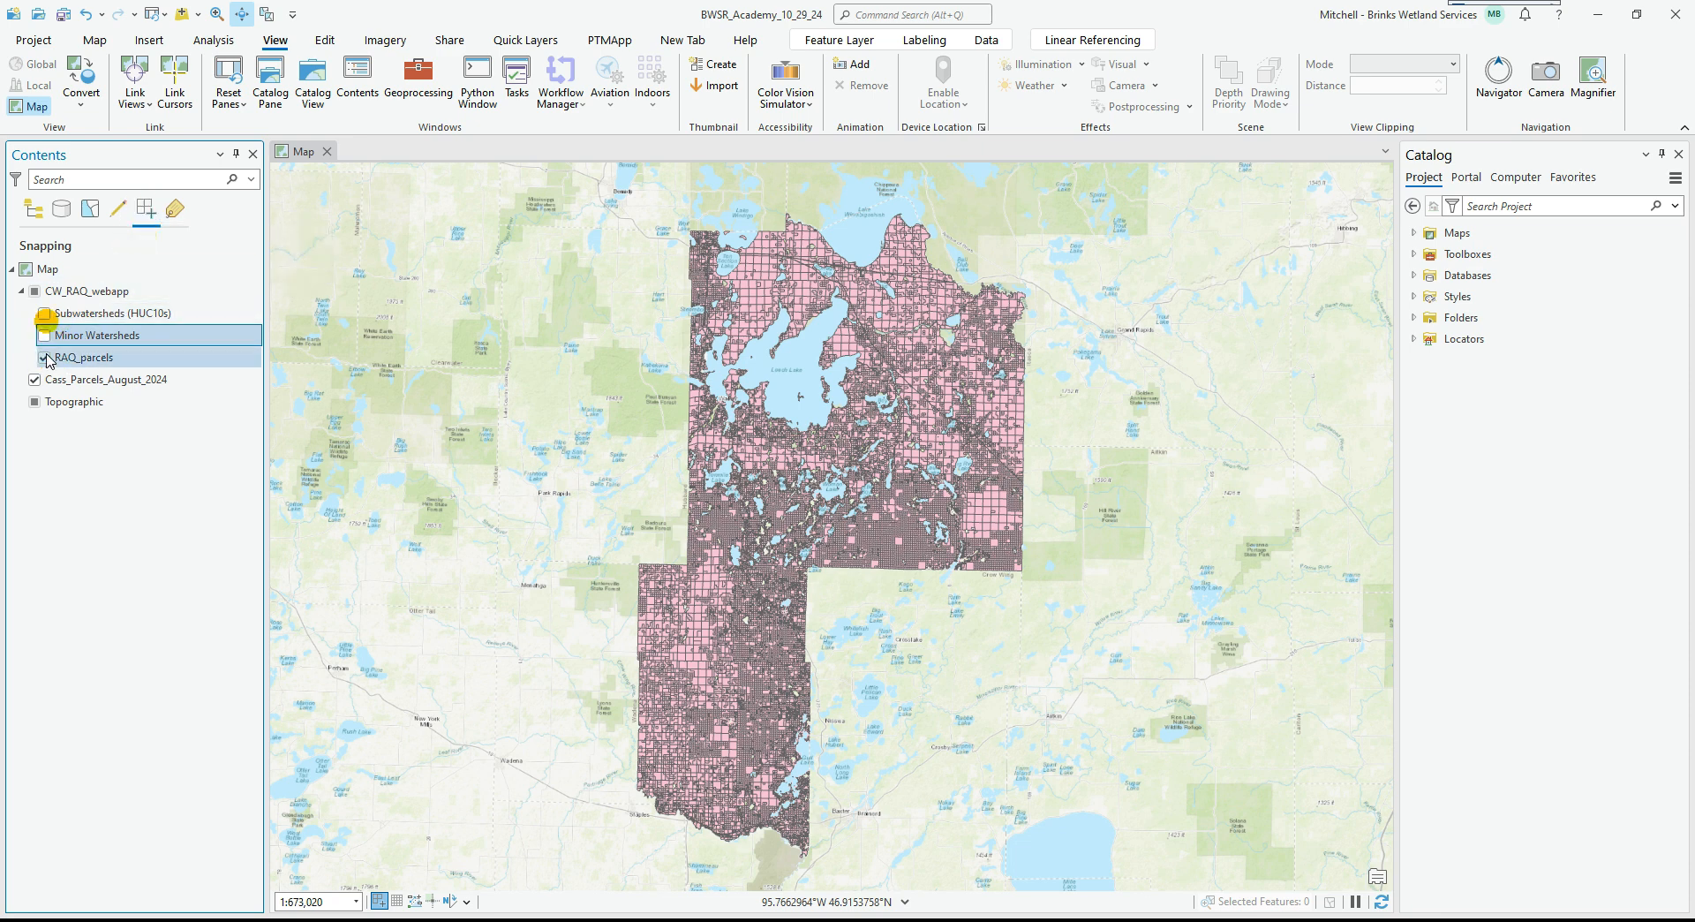
pyautogui.click(46, 357)
# View the layers listed by labeling and return the Contents list to drawing order.
pyautogui.click(141, 221)
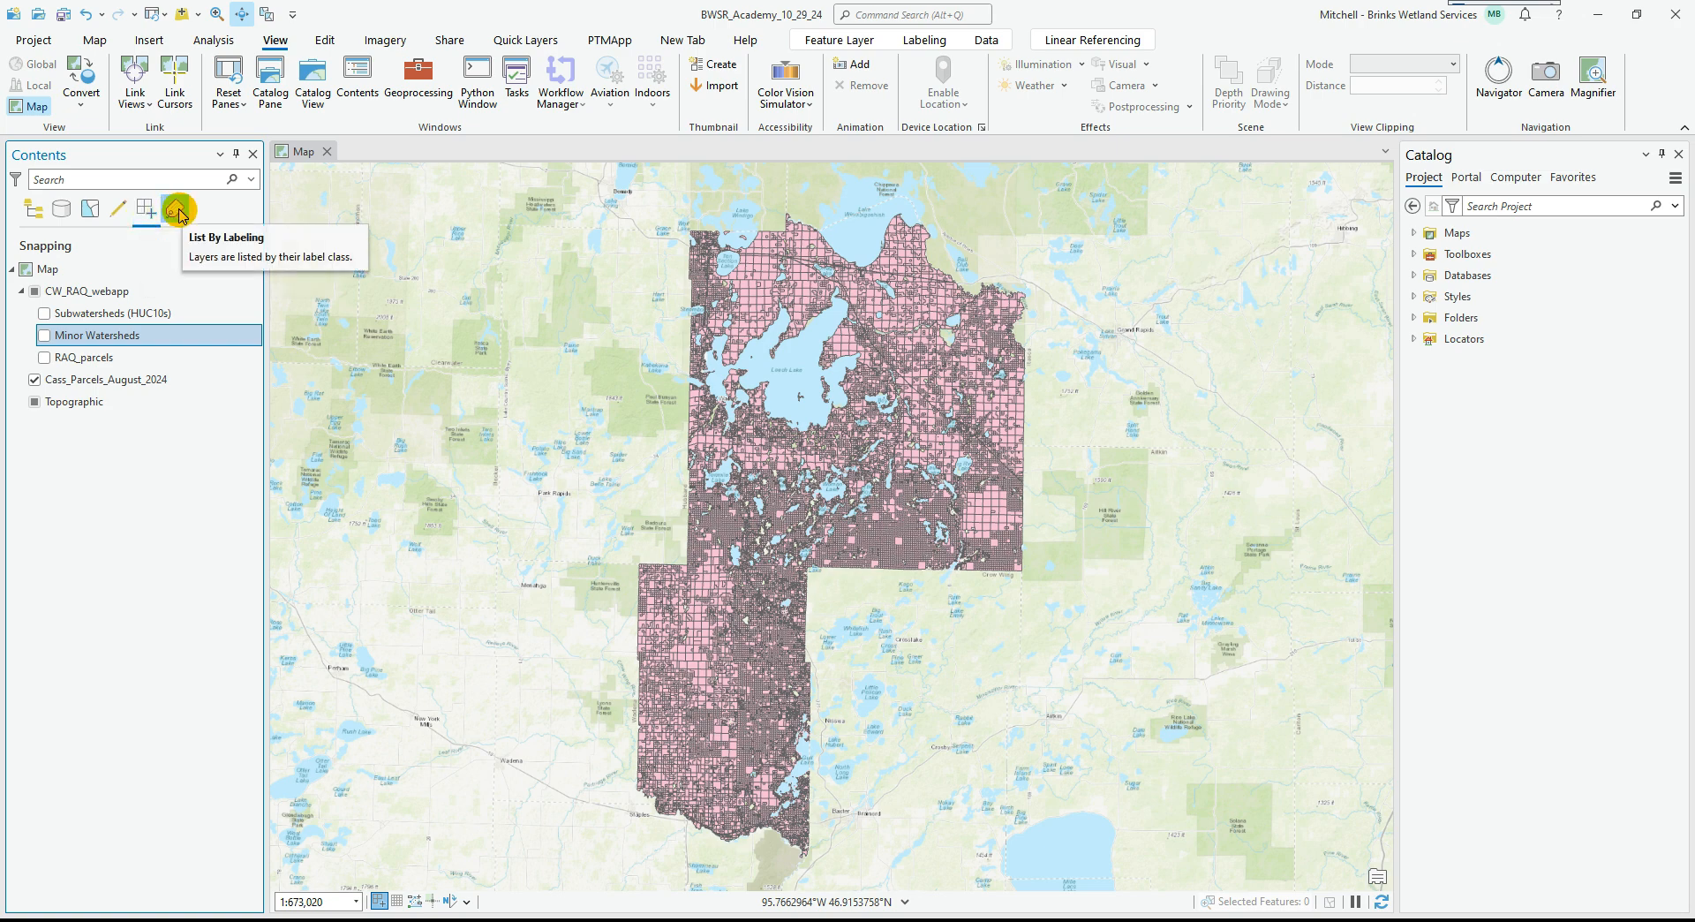
pyautogui.click(179, 214)
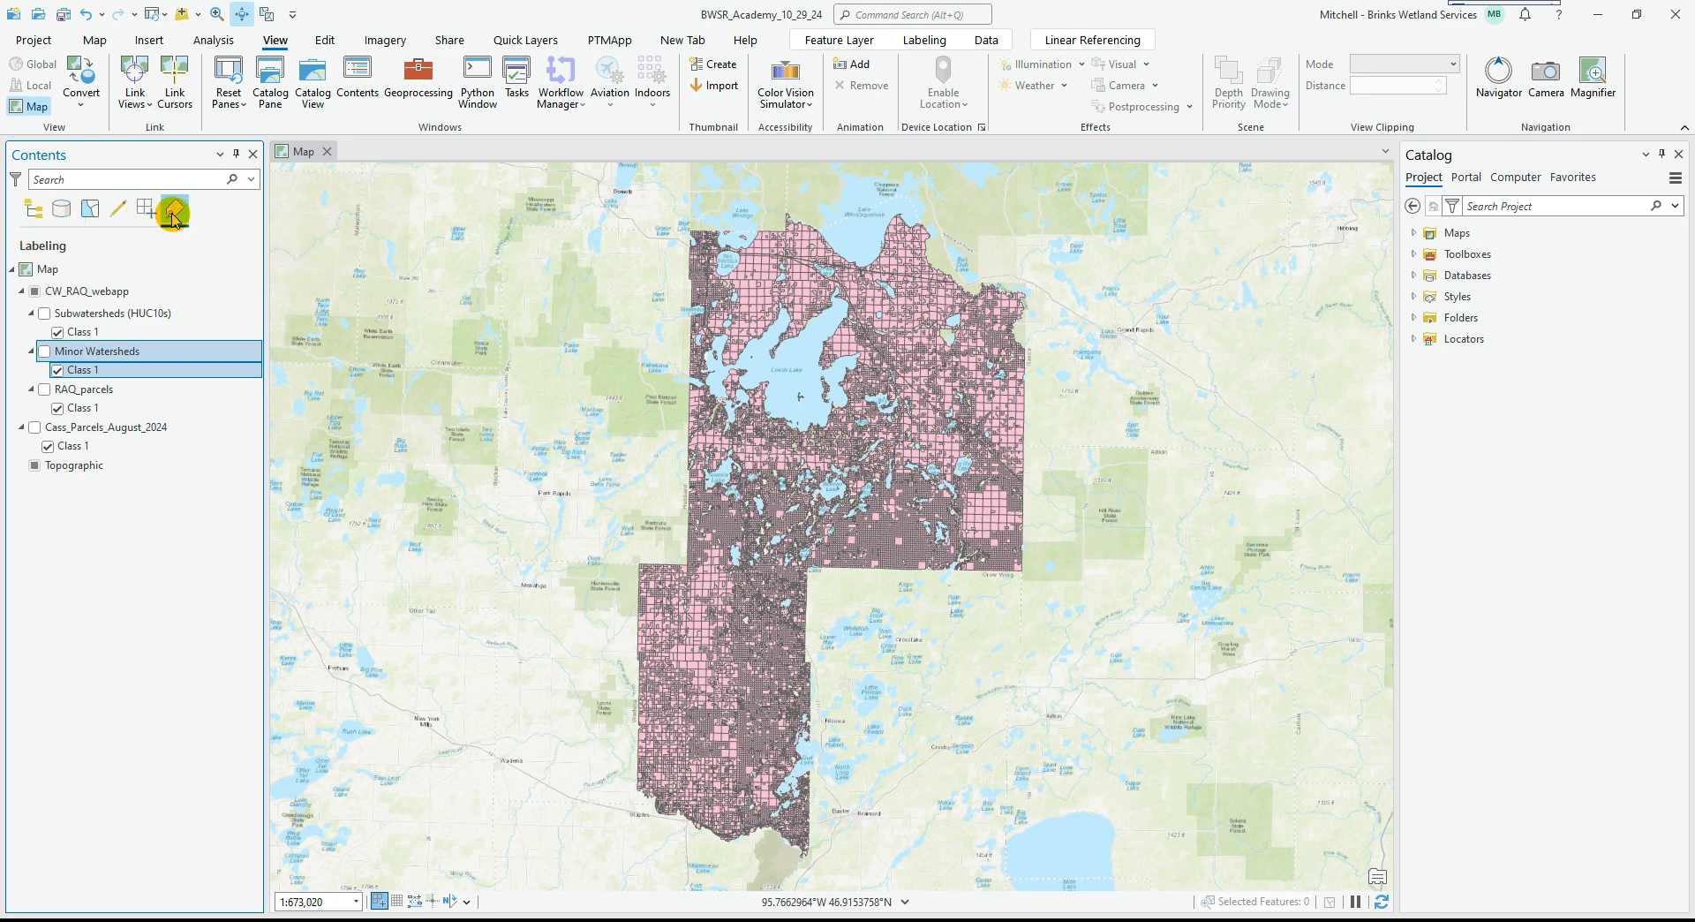
pyautogui.click(33, 209)
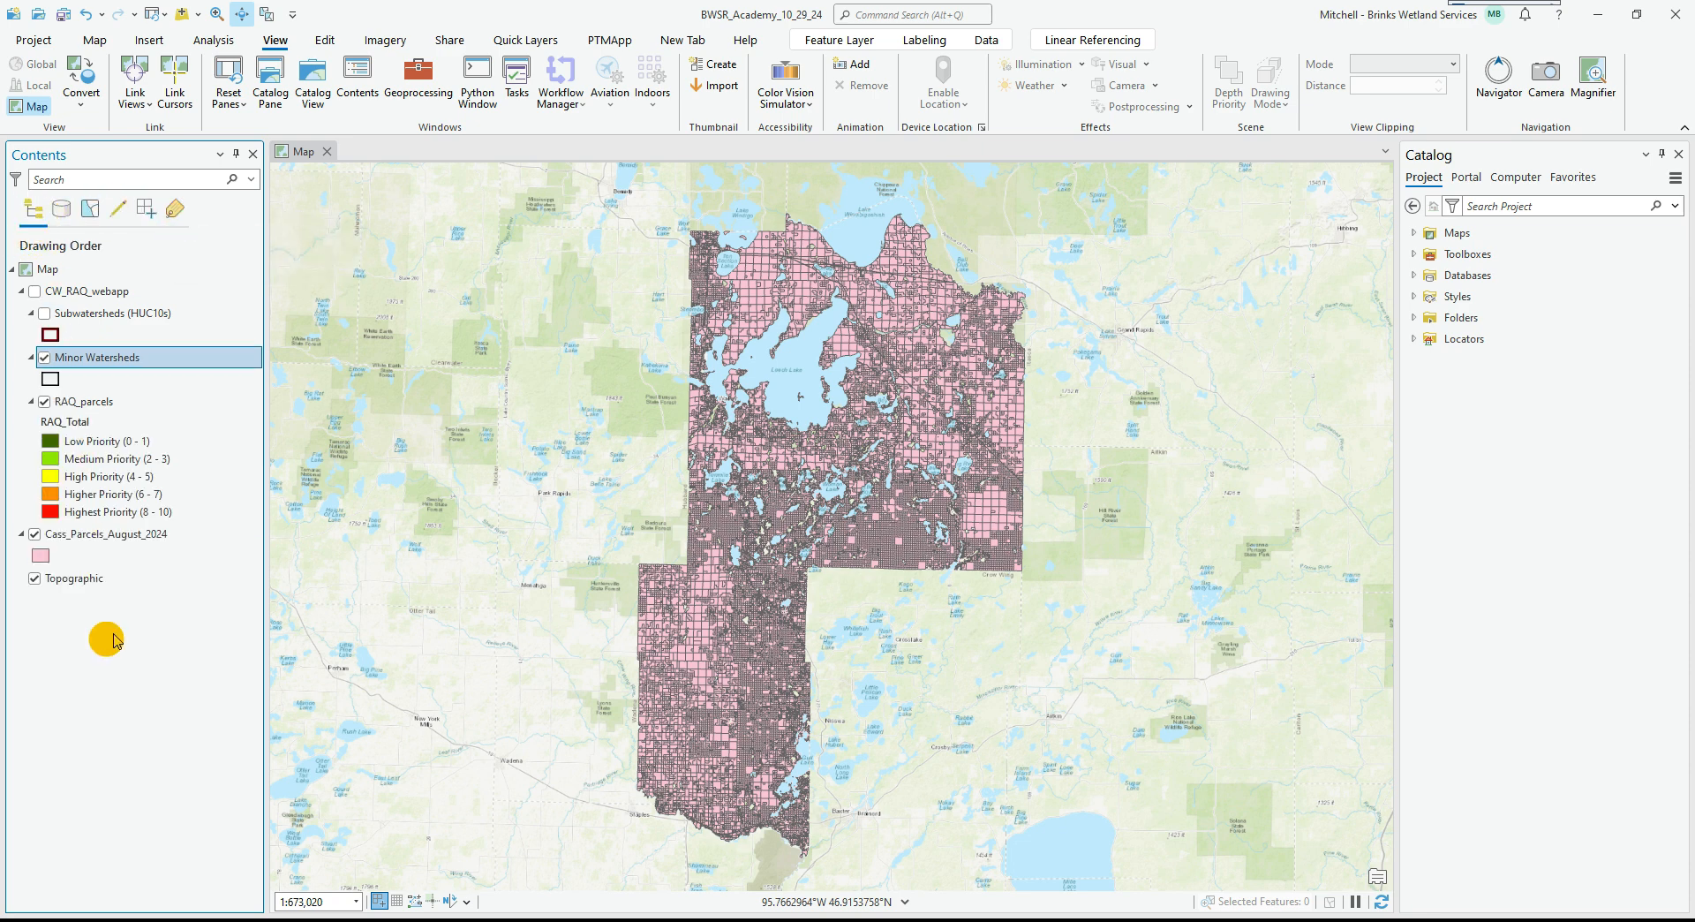
# Open the layer properties of Cass_Parcels_August_2024 and look through its Metadata, Source and Joins settings.
pyautogui.rightClick(97, 541)
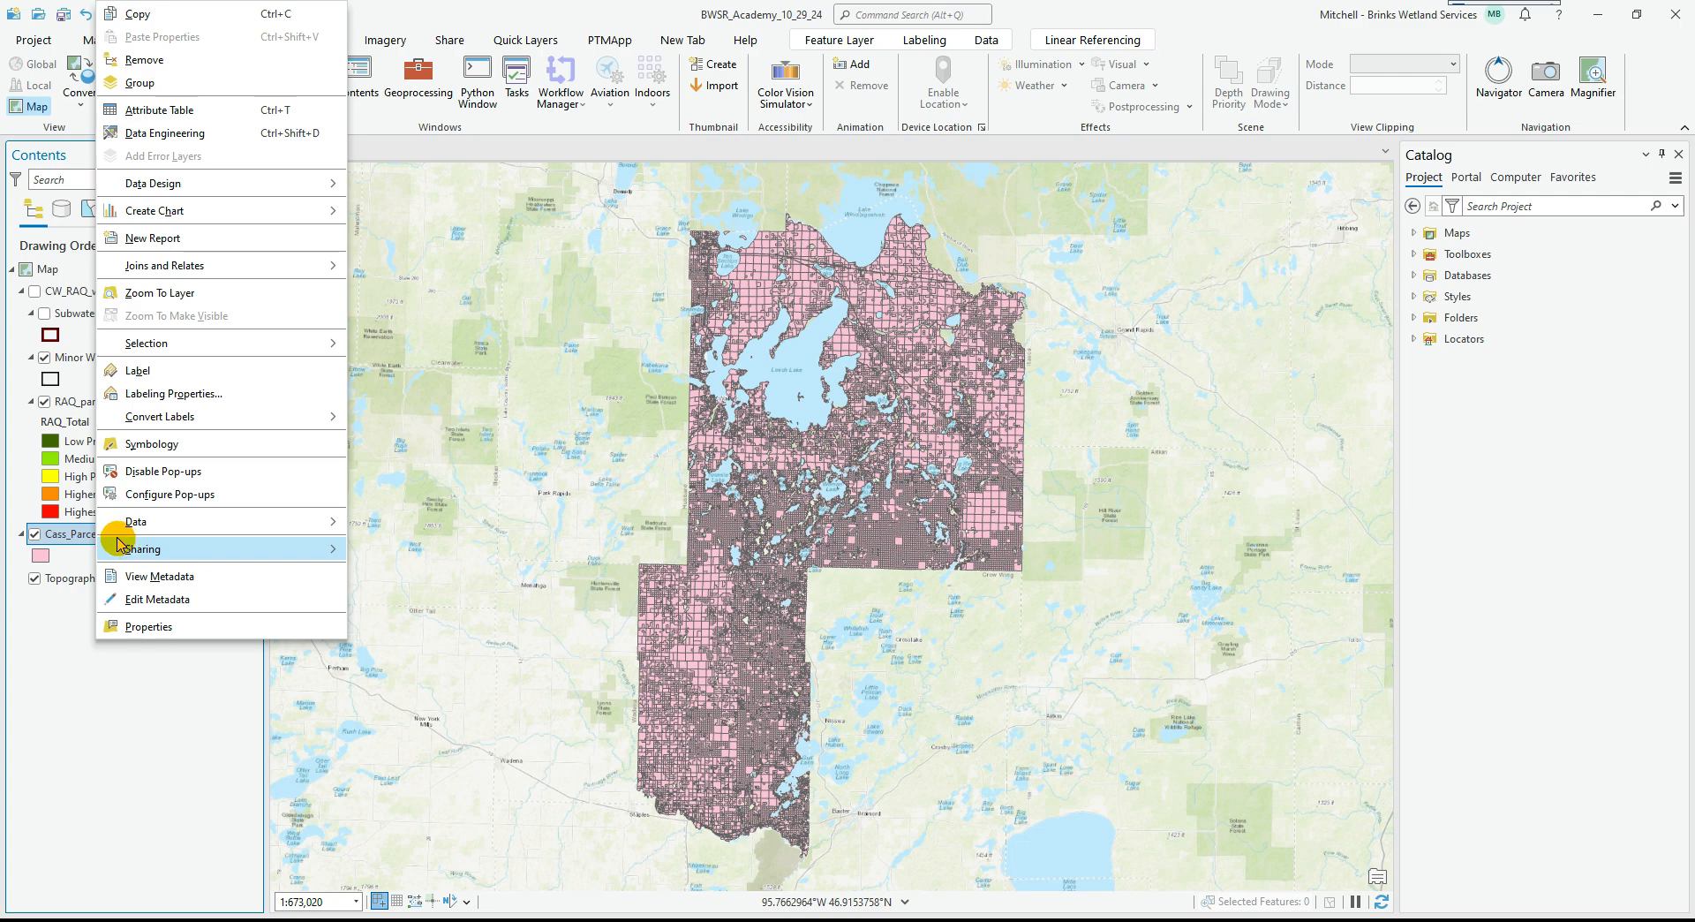
pyautogui.moveTo(119, 543)
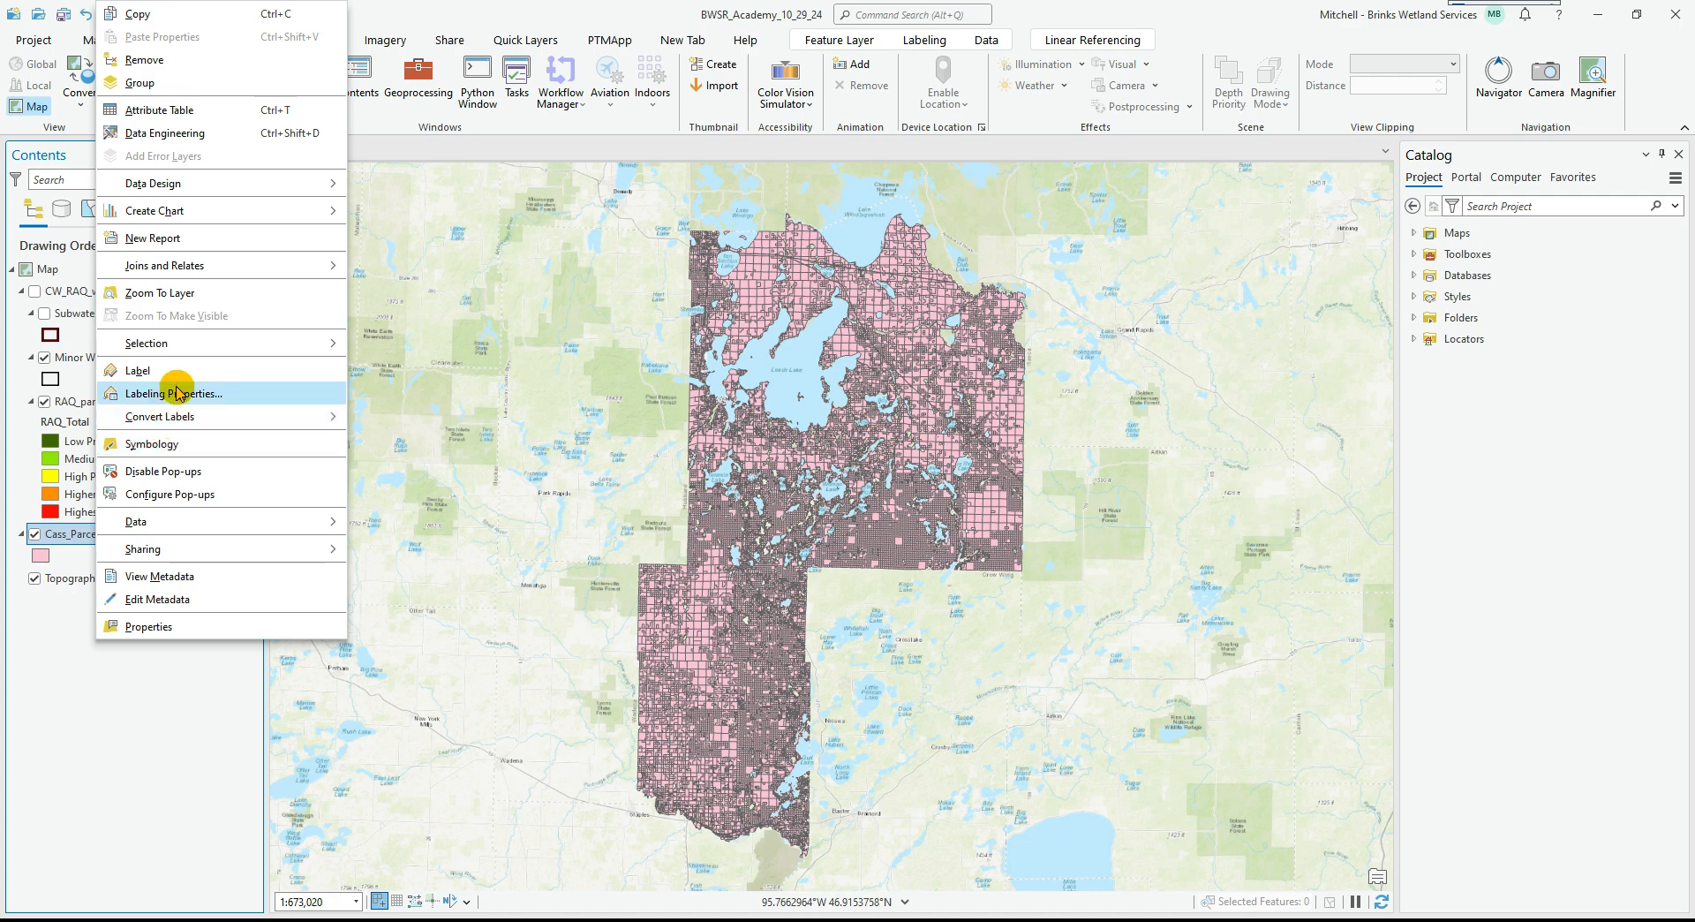
pyautogui.click(181, 626)
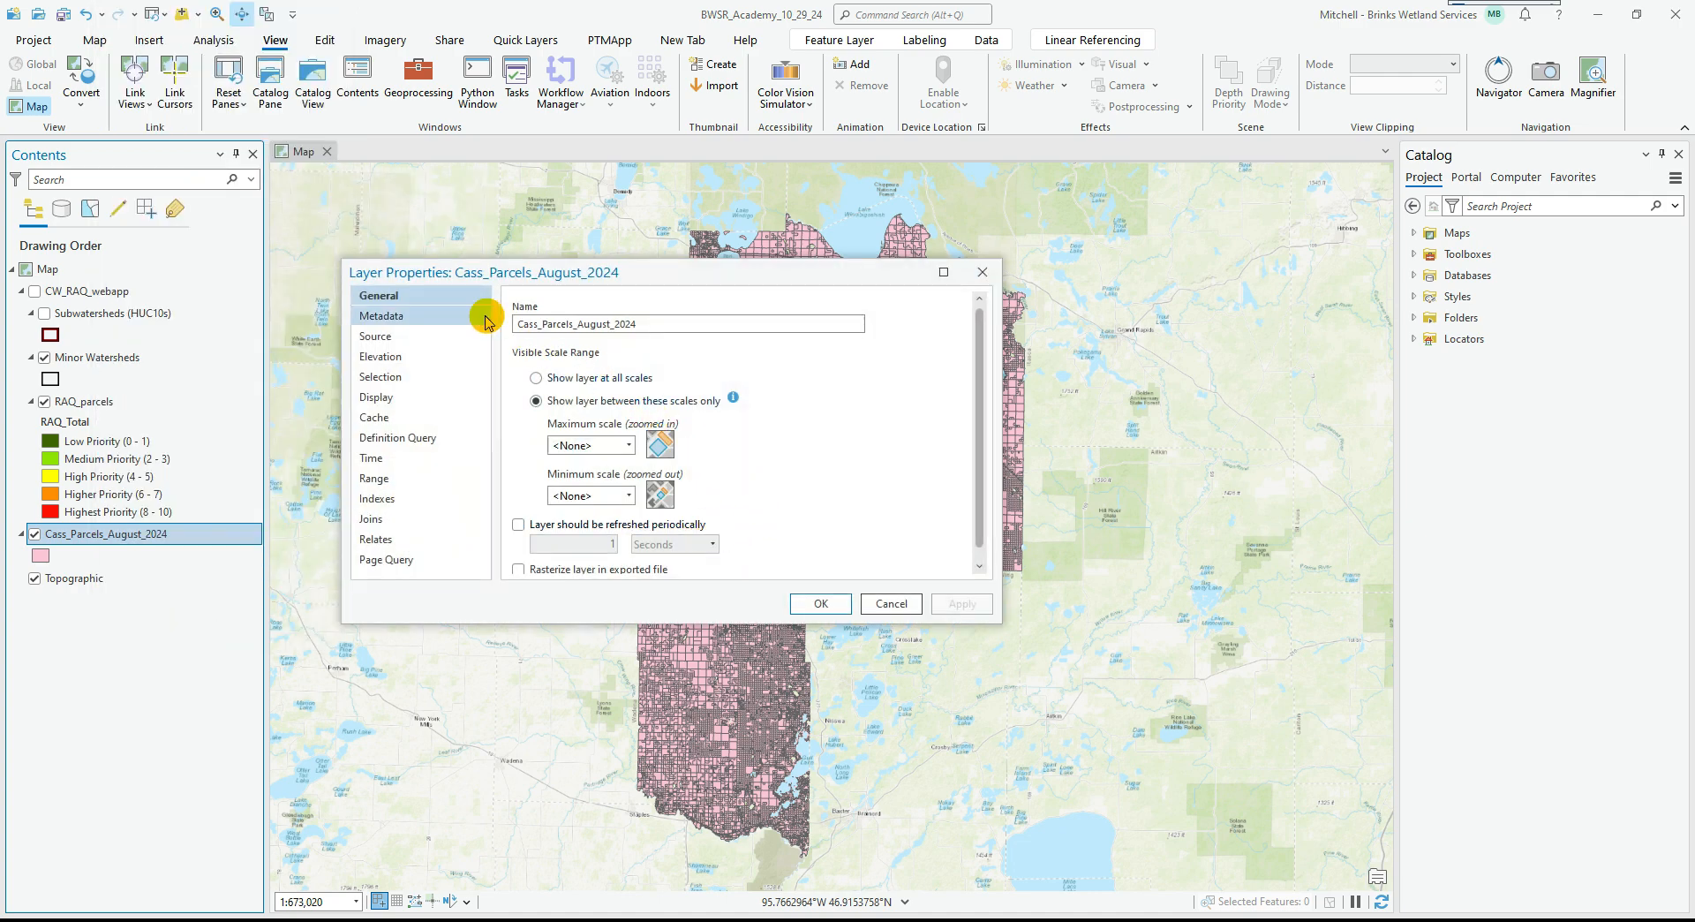
pyautogui.click(381, 316)
pyautogui.click(383, 338)
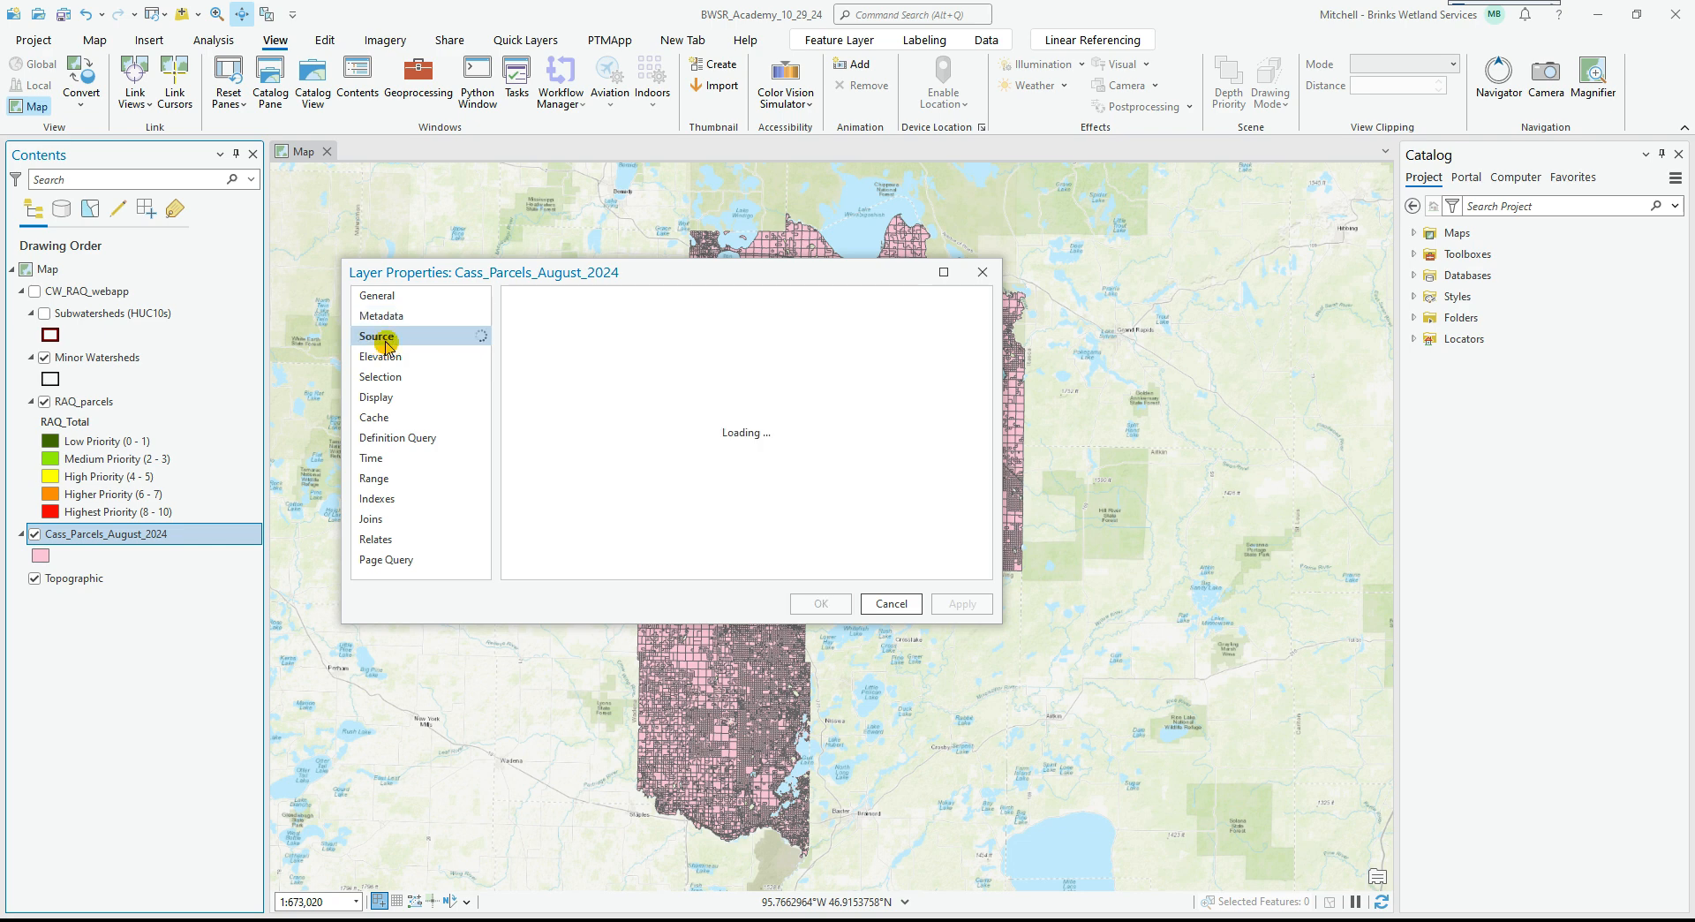
pyautogui.click(389, 519)
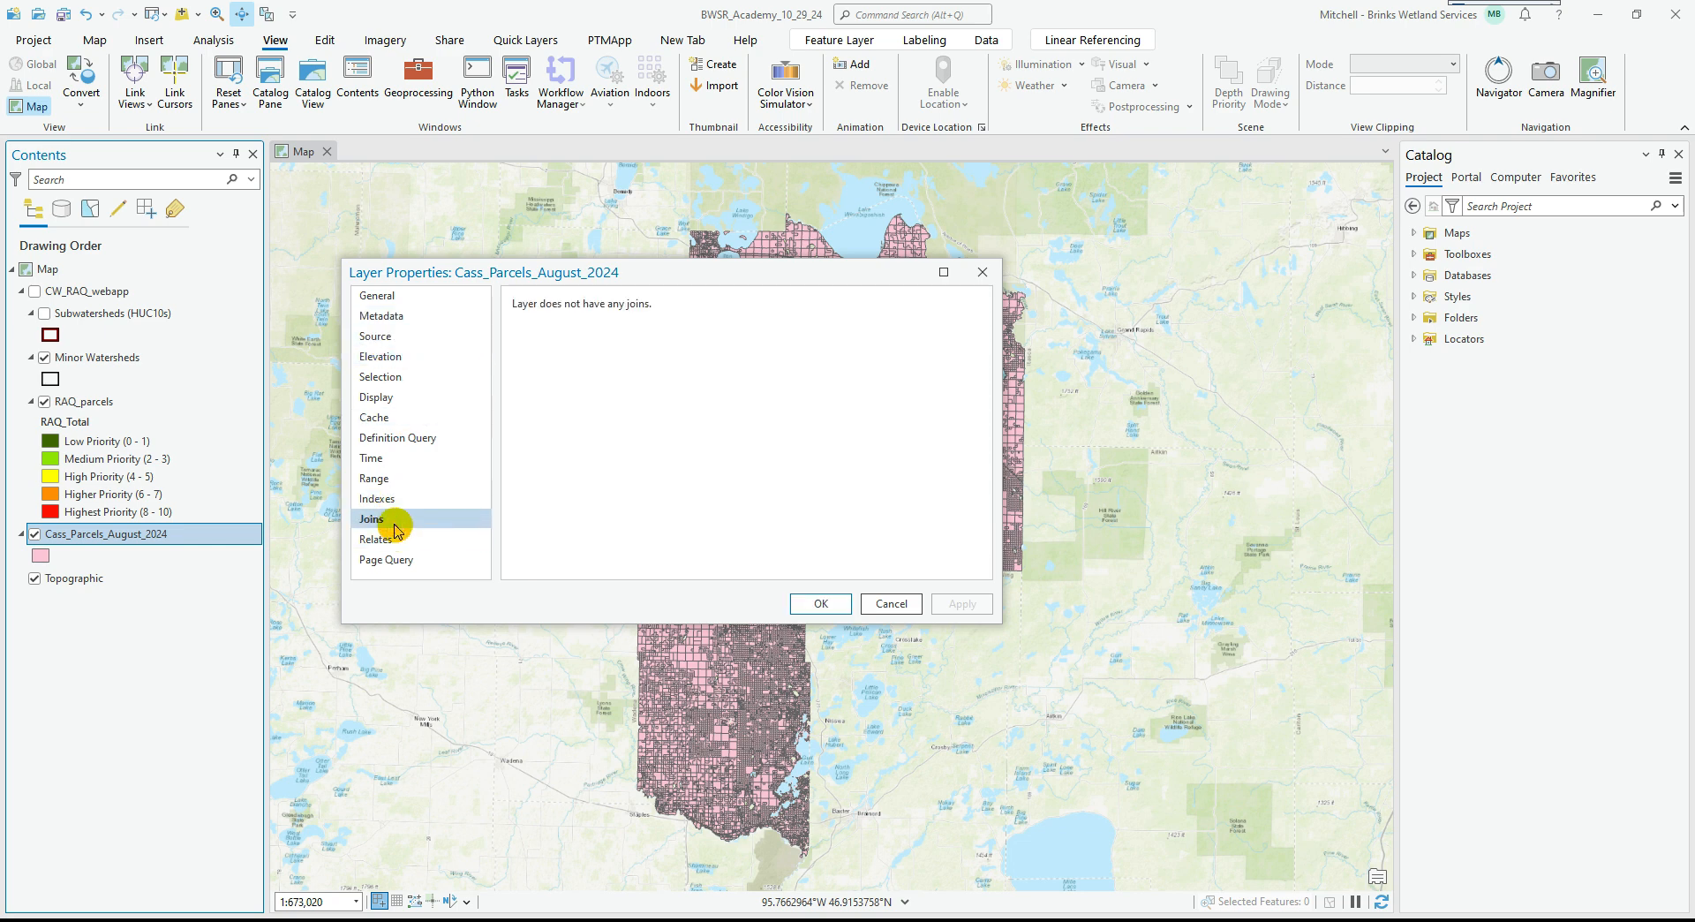
# Create two new definition queries for the Cass parcels layer and remove the empty clause from Query 2.
pyautogui.click(403, 438)
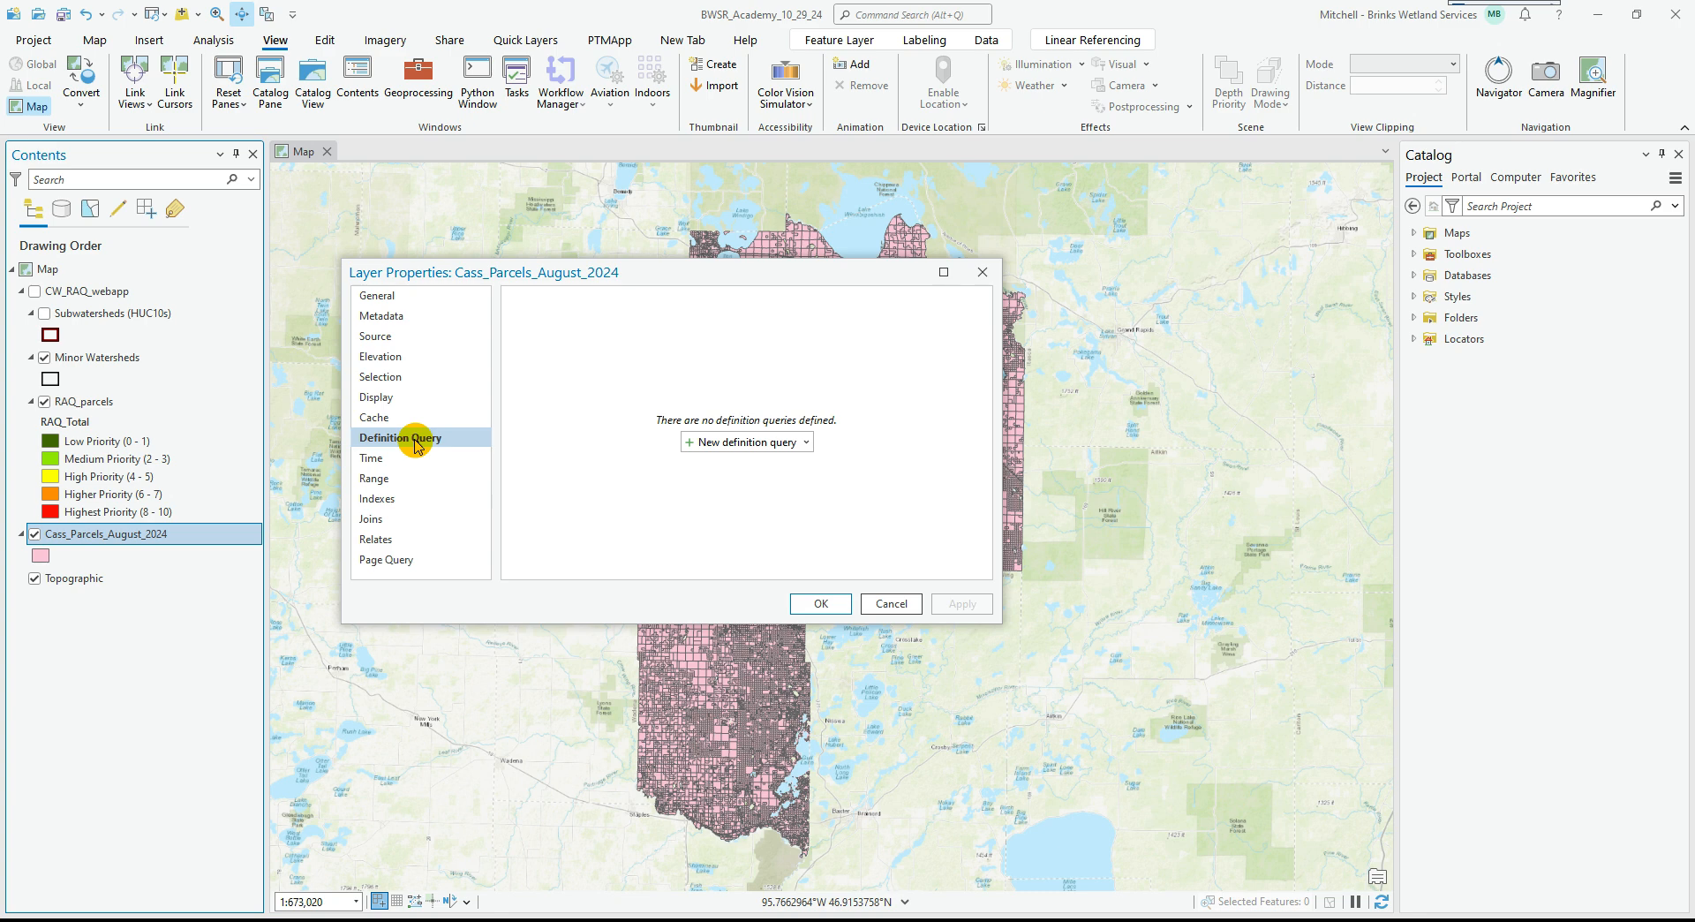
pyautogui.click(711, 442)
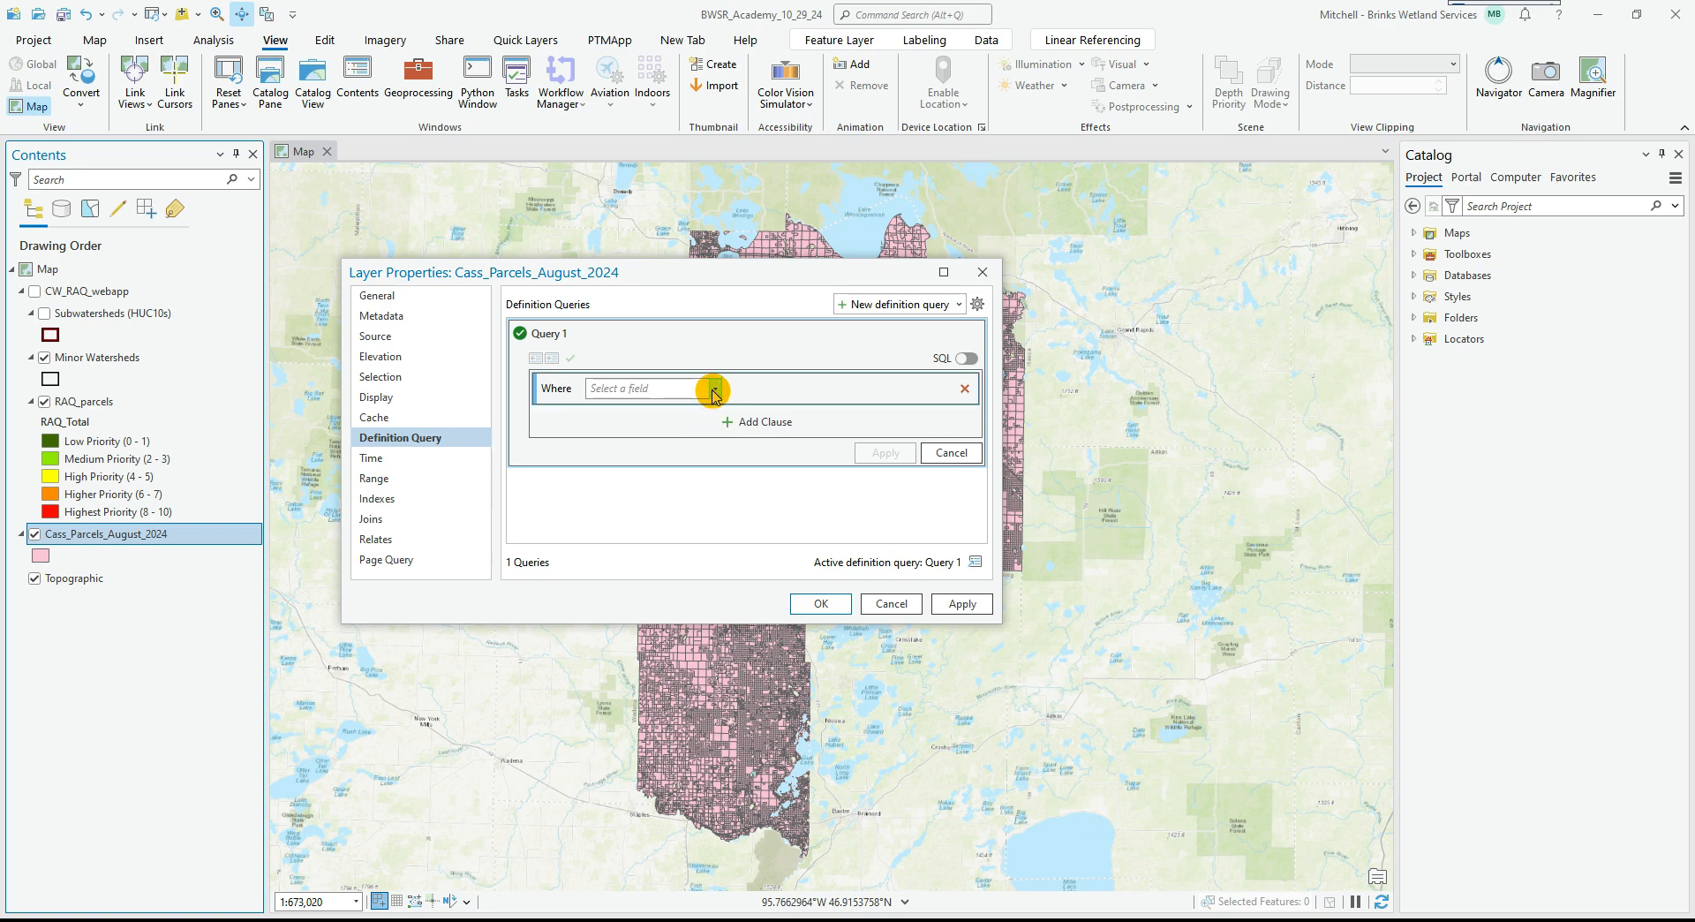
pyautogui.click(848, 303)
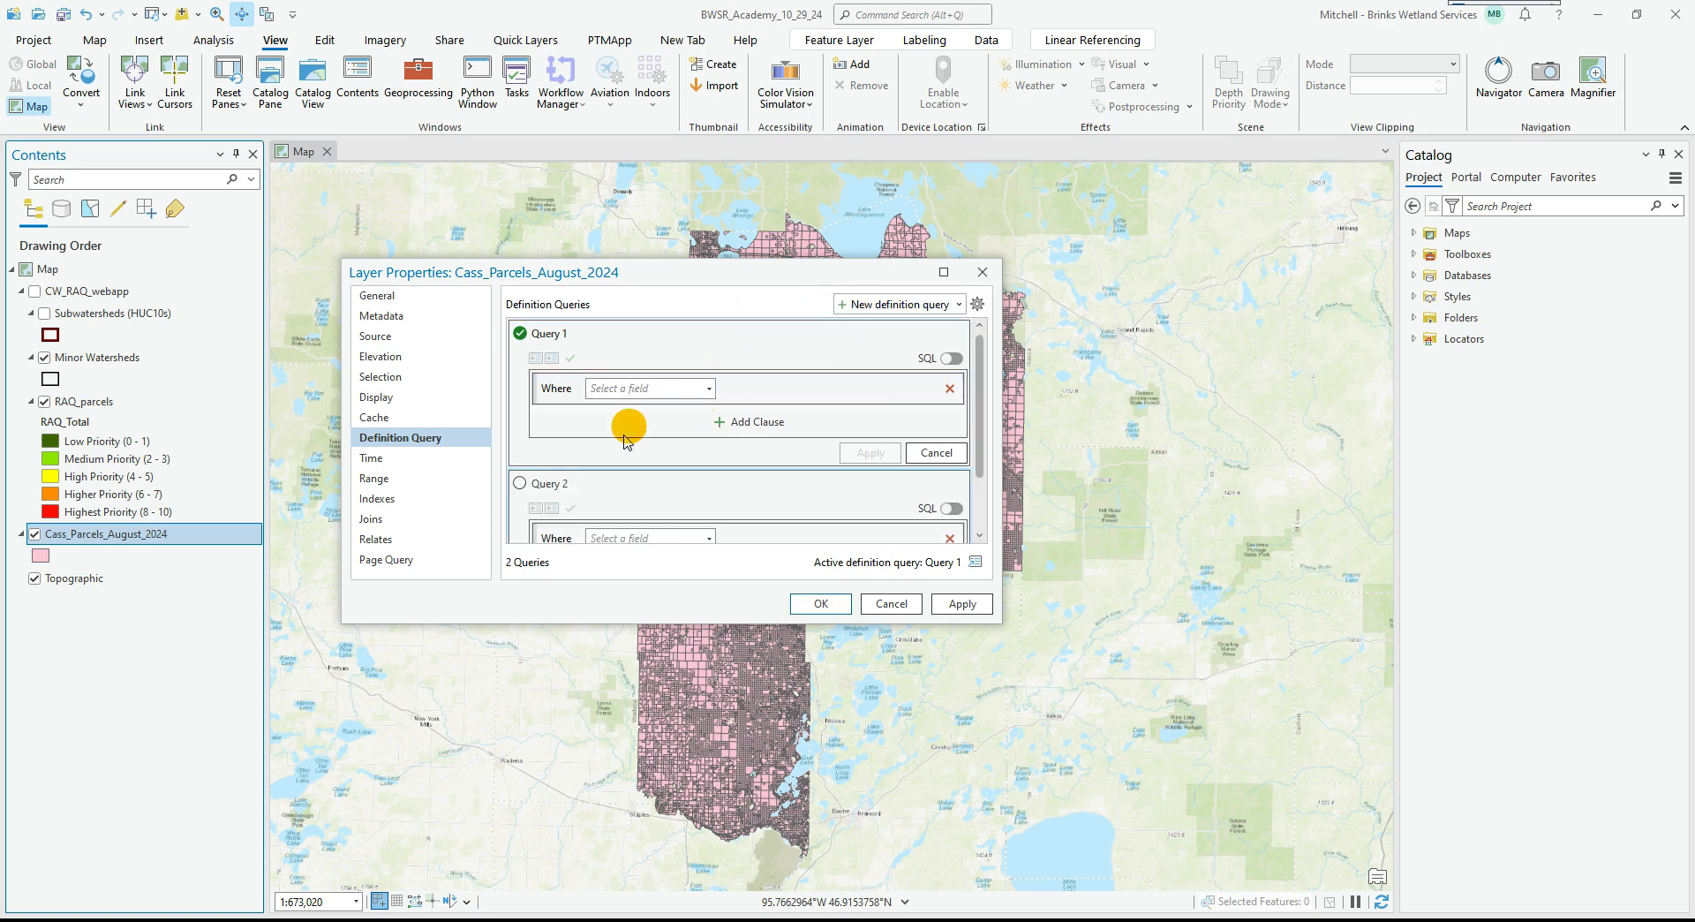
pyautogui.scroll(-1, 580, 490)
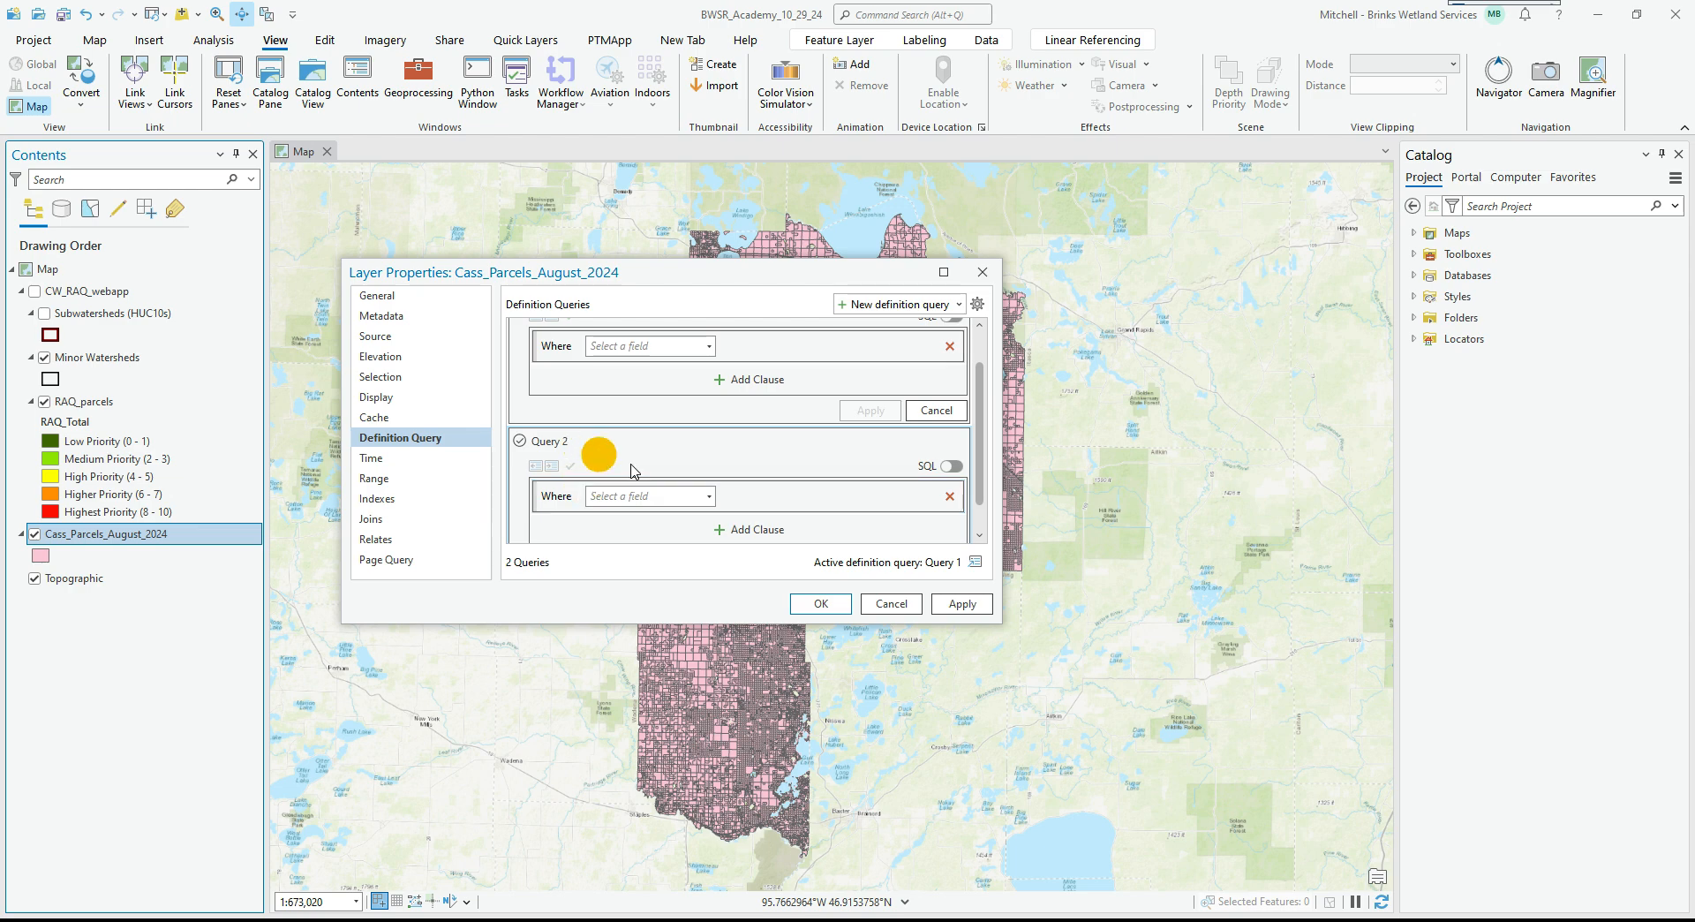
pyautogui.scroll(1, 795, 447)
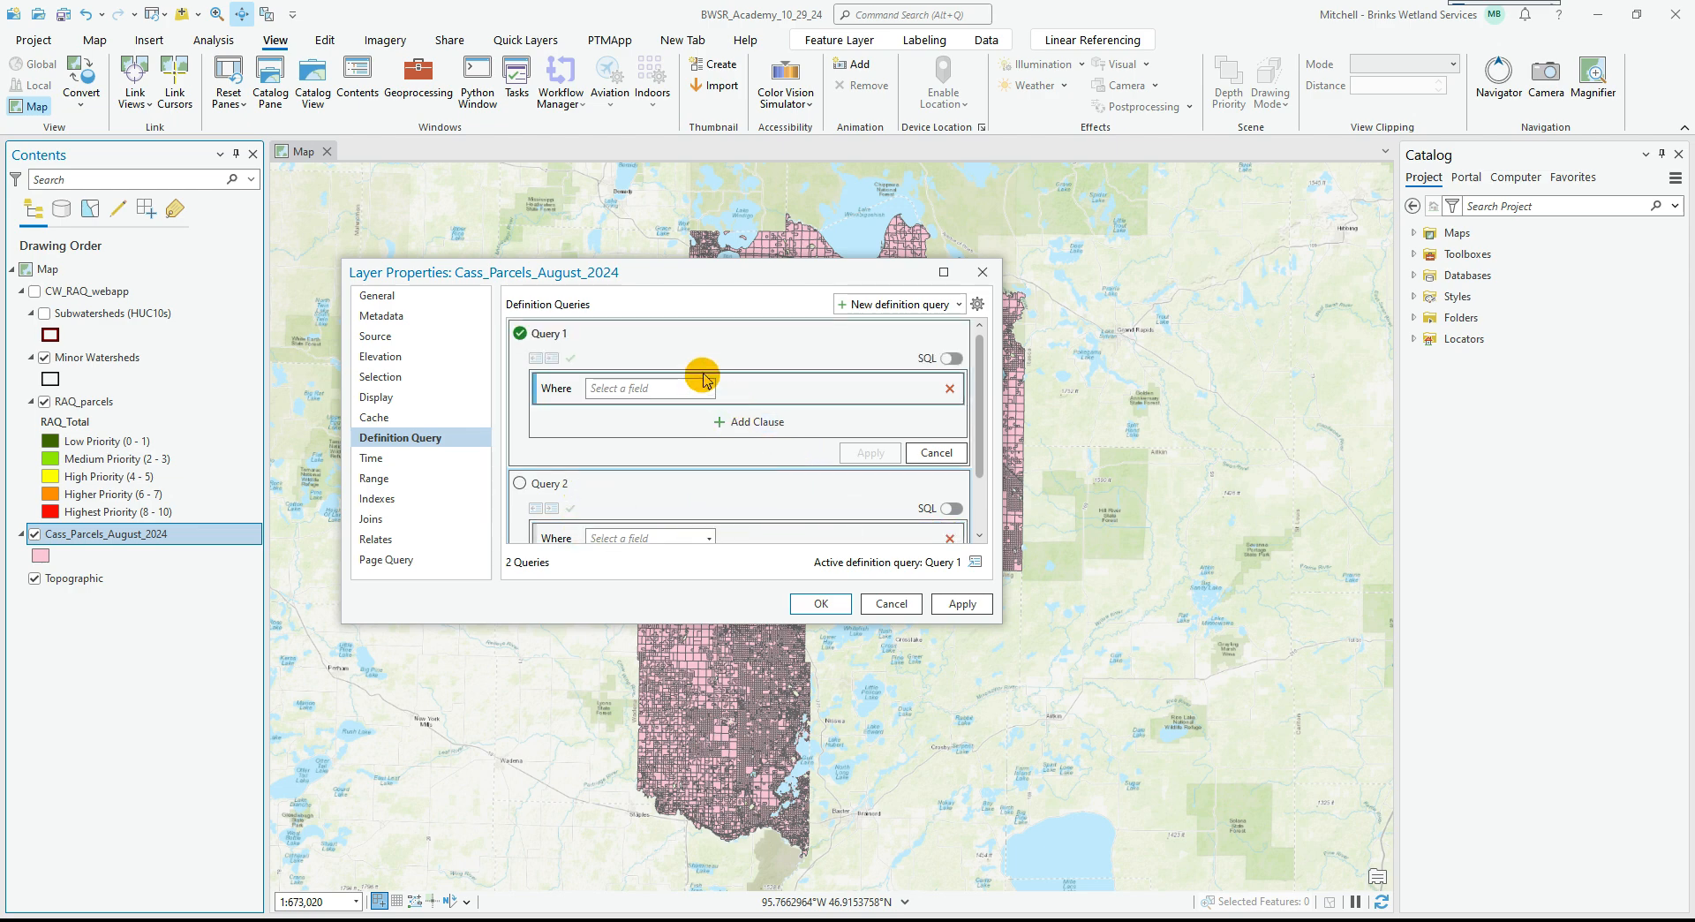
pyautogui.click(950, 538)
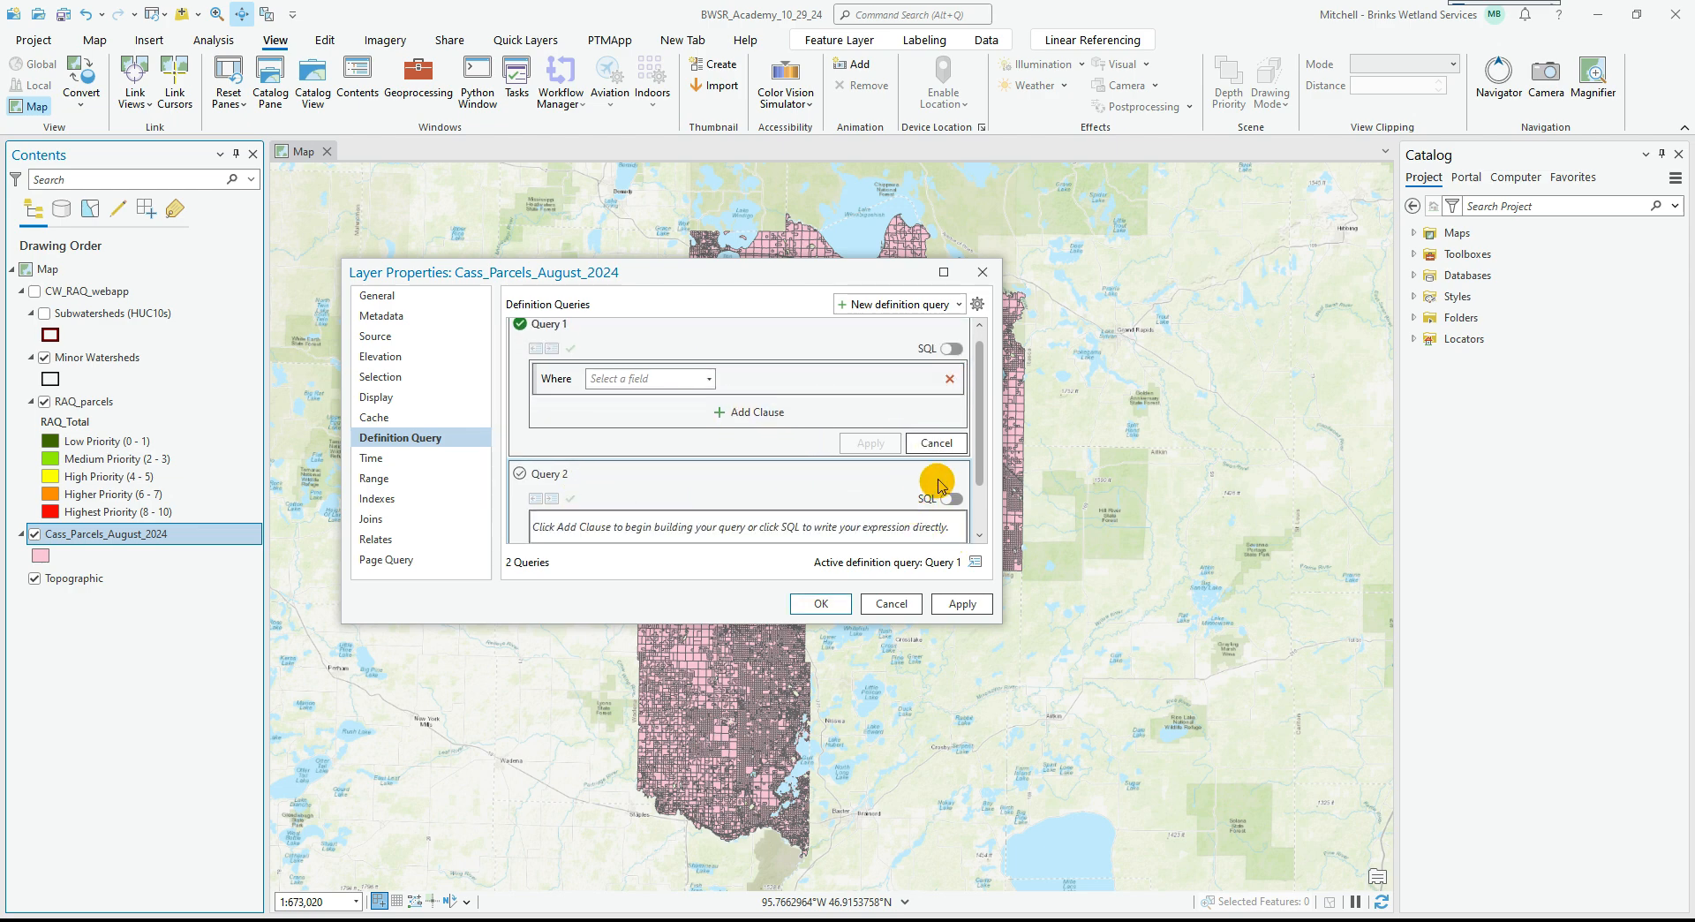
# Set the clause of Query 1 to Acres_GIS is greater than 20.
pyautogui.click(682, 392)
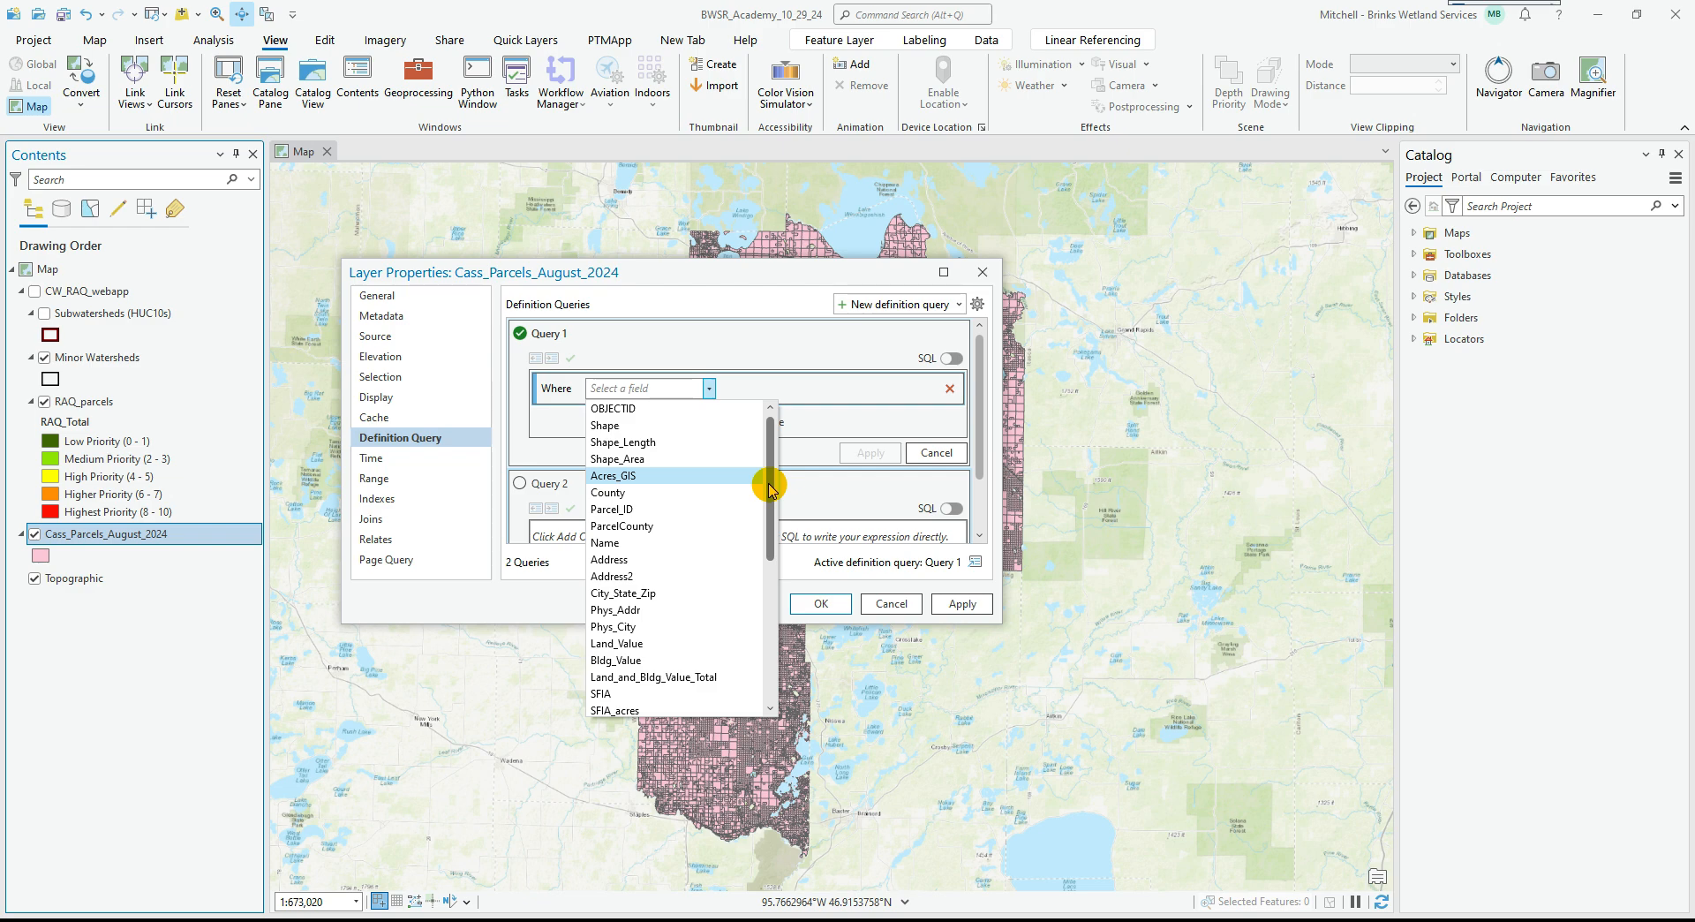
pyautogui.moveTo(770, 488); pyautogui.dragTo(770, 601)
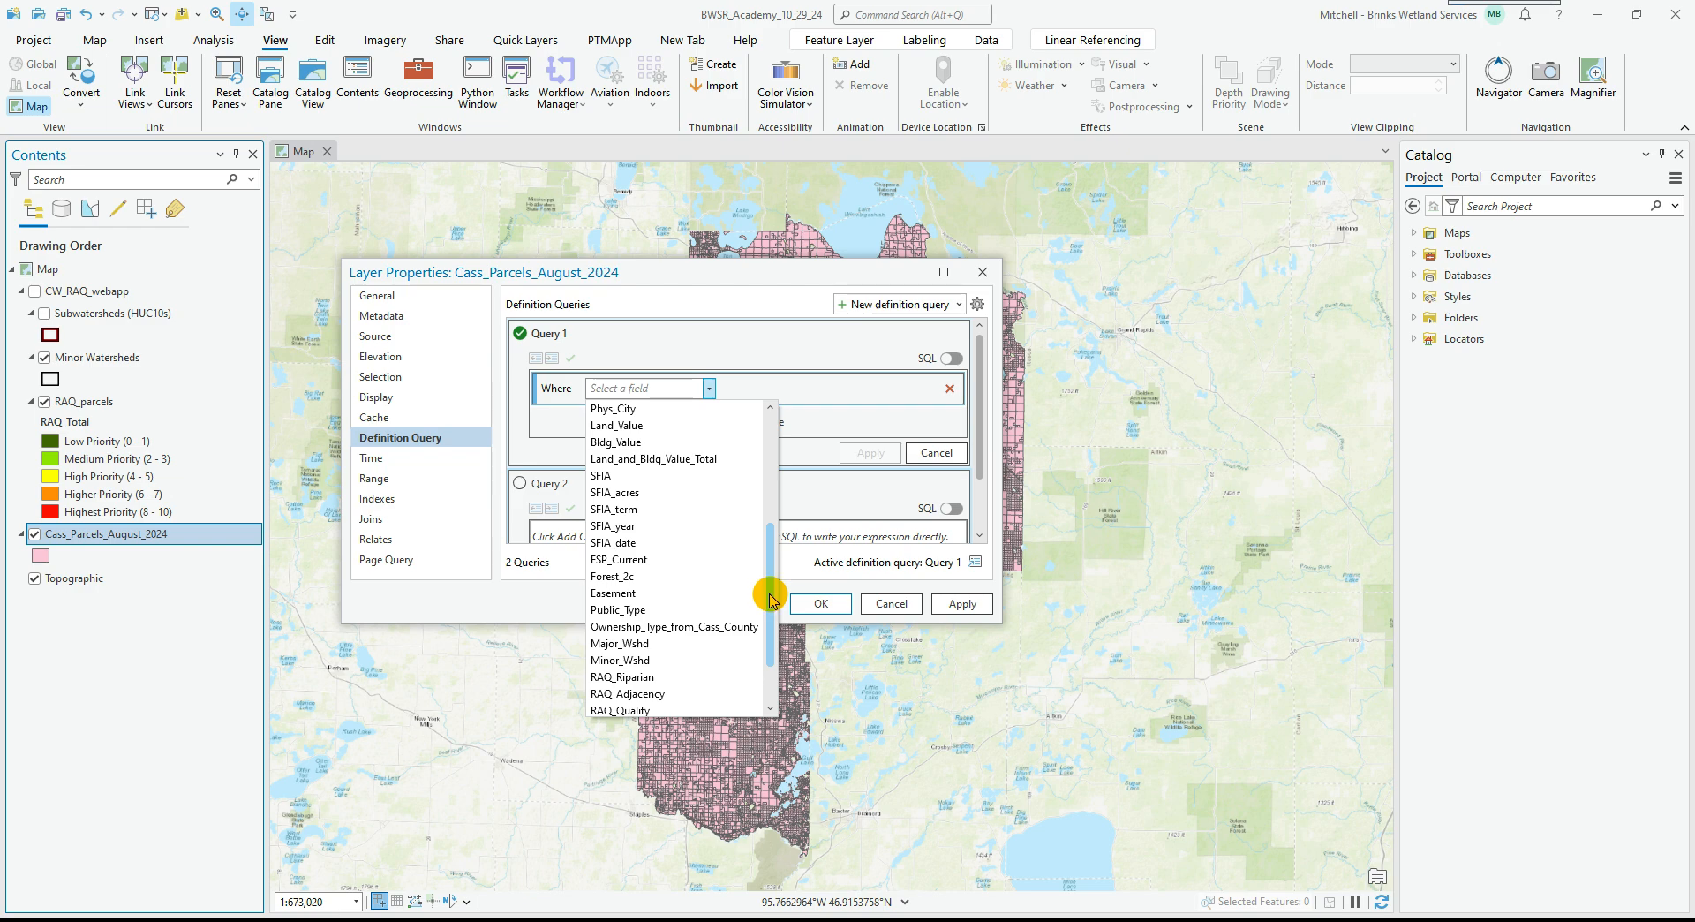
pyautogui.moveTo(770, 601); pyautogui.dragTo(779, 505)
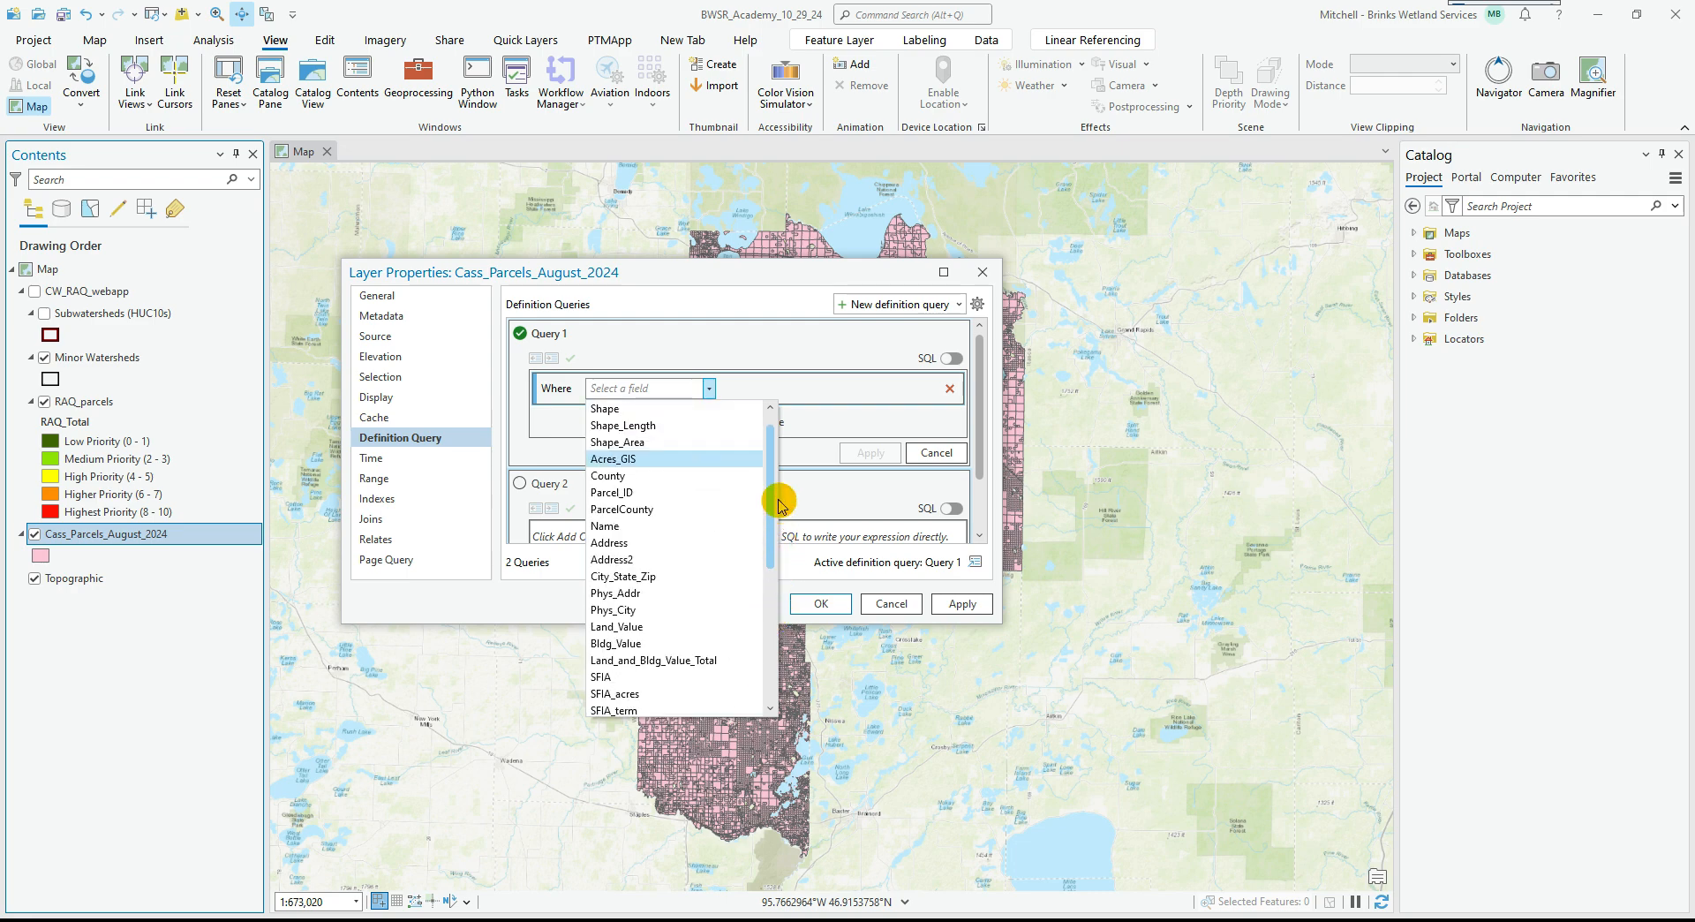
pyautogui.click(628, 459)
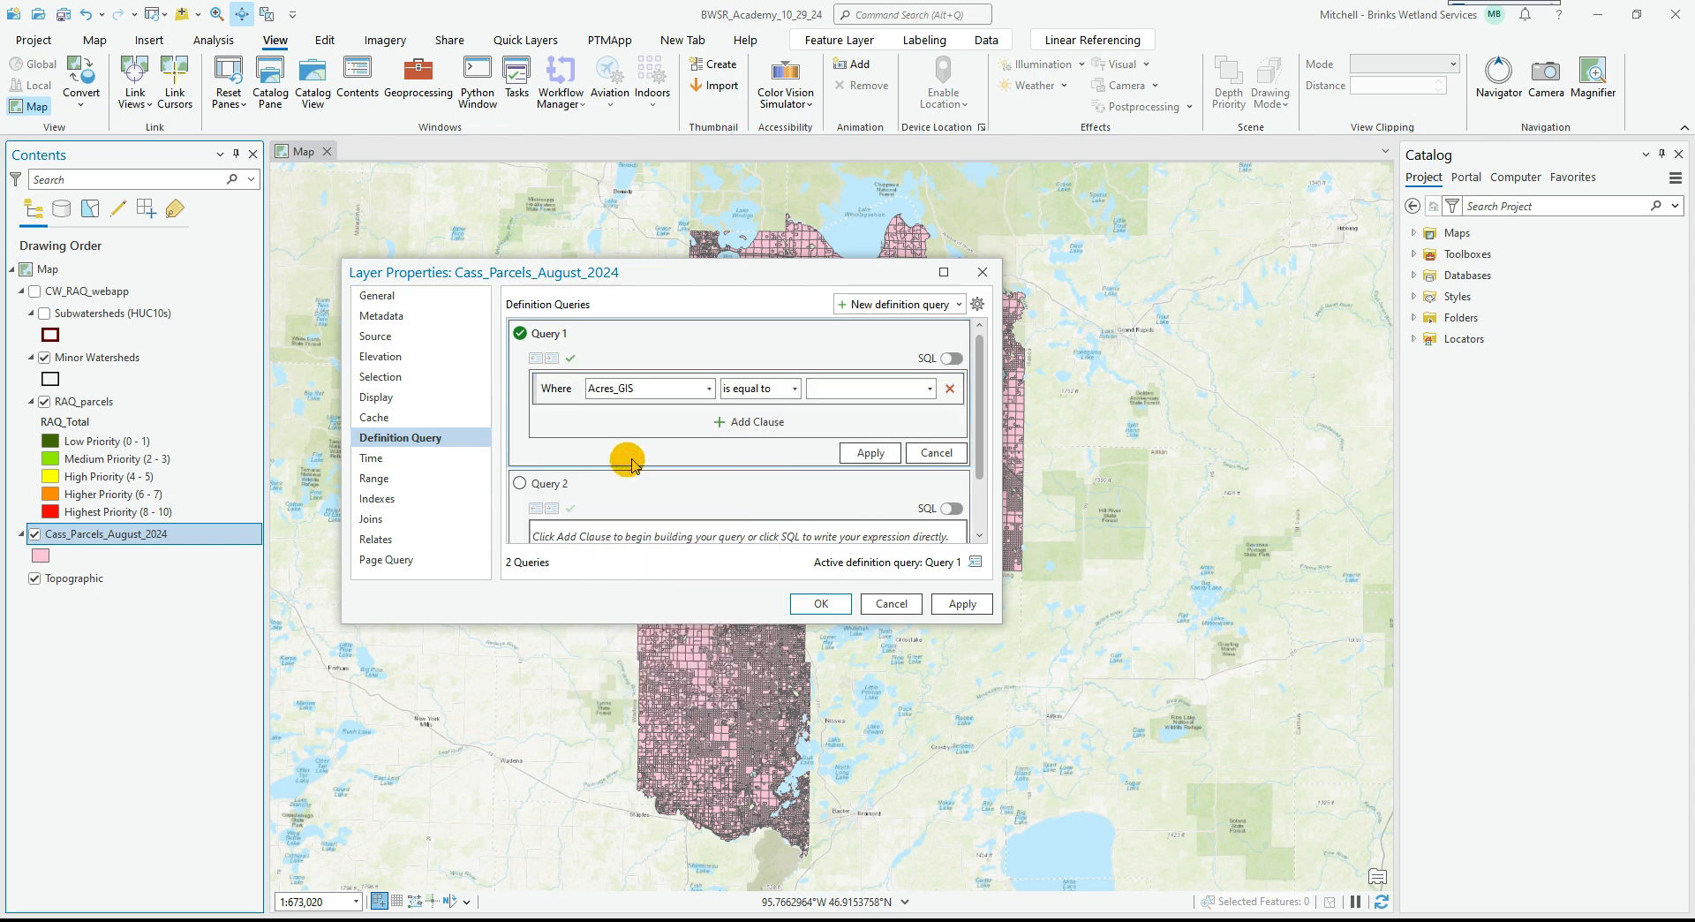
pyautogui.click(796, 390)
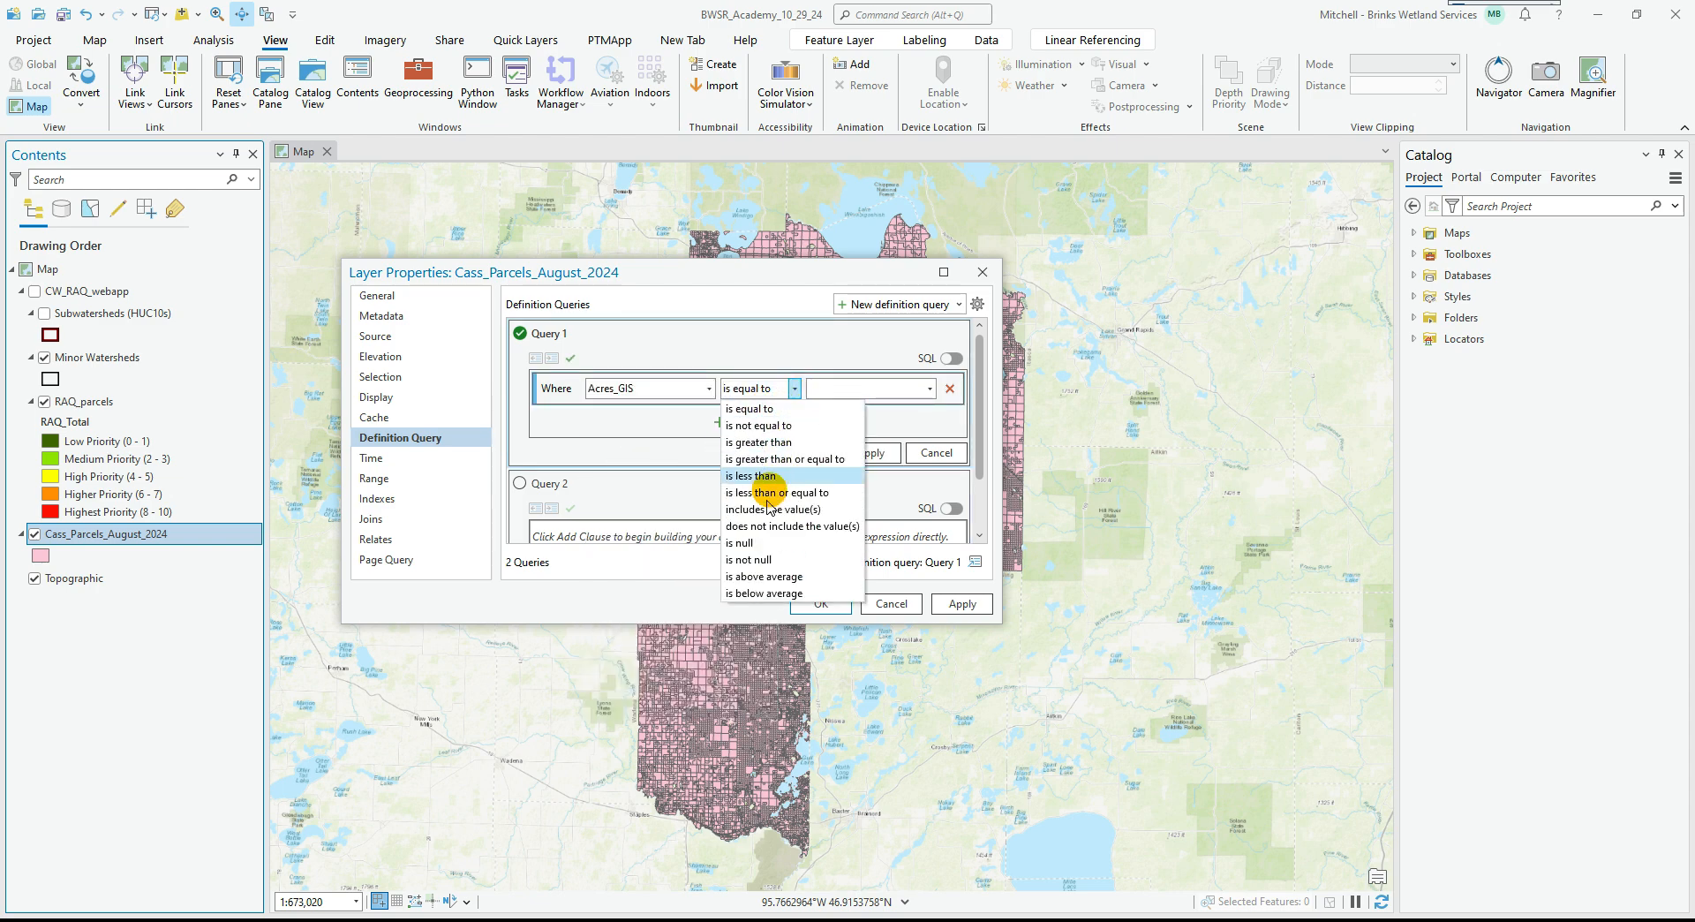
pyautogui.click(757, 442)
pyautogui.click(861, 394)
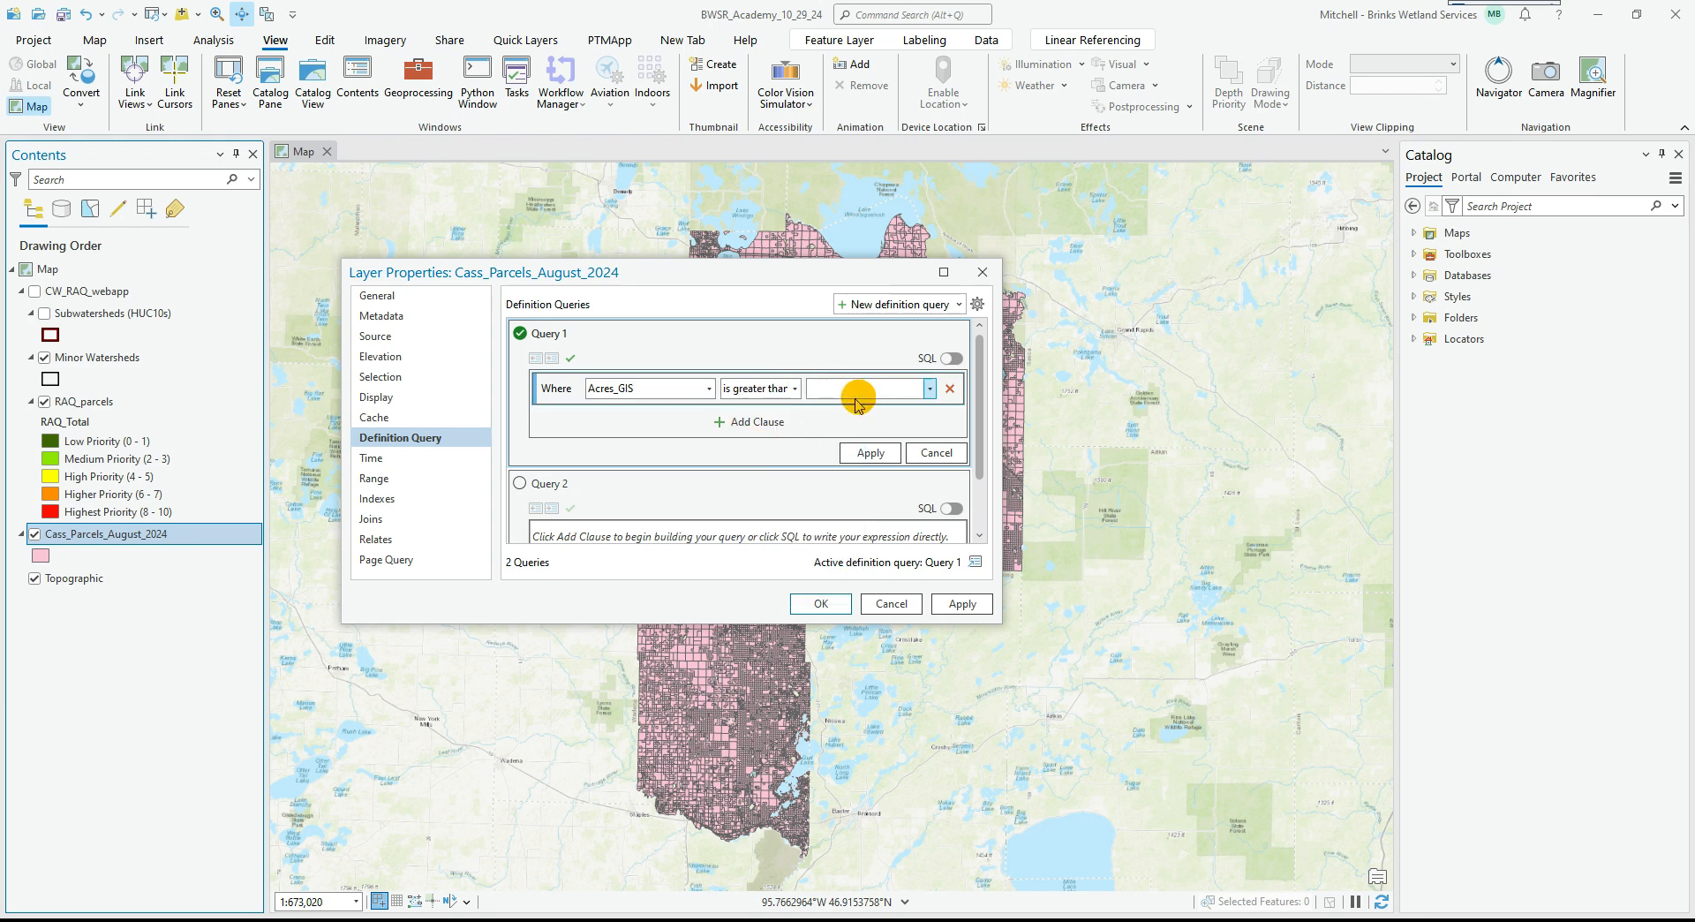
pyautogui.write('20')
# Add an And clause to Query 1 on Ownership_Type_from_Cass_County with the operator includes the value(s).
pyautogui.click(775, 421)
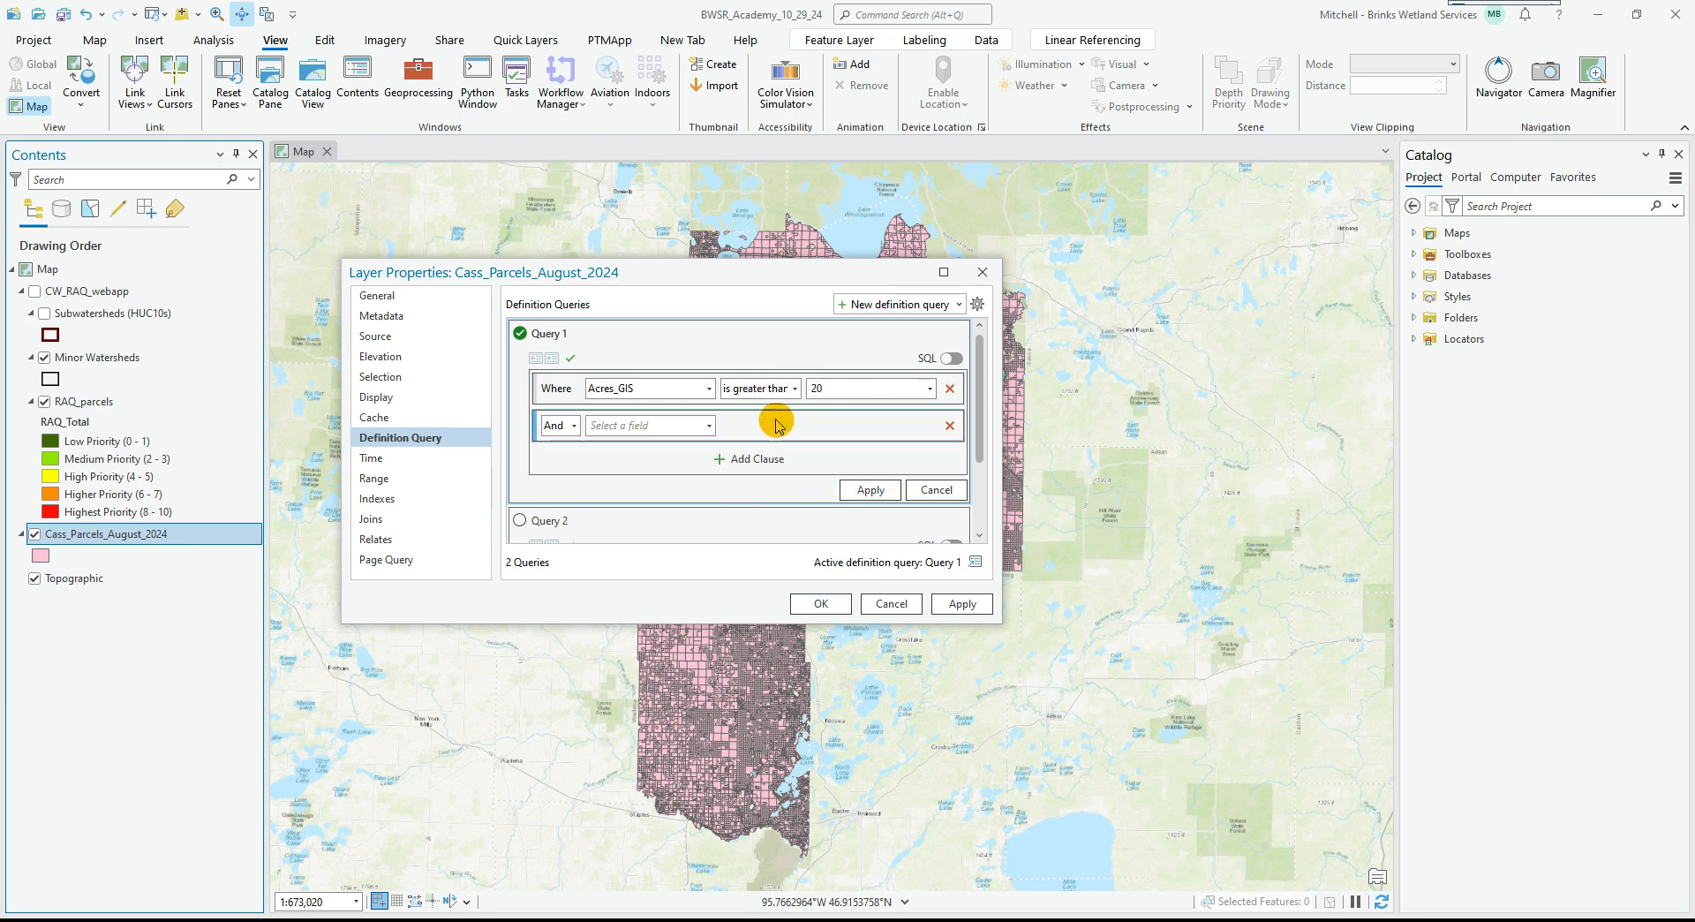
pyautogui.click(708, 426)
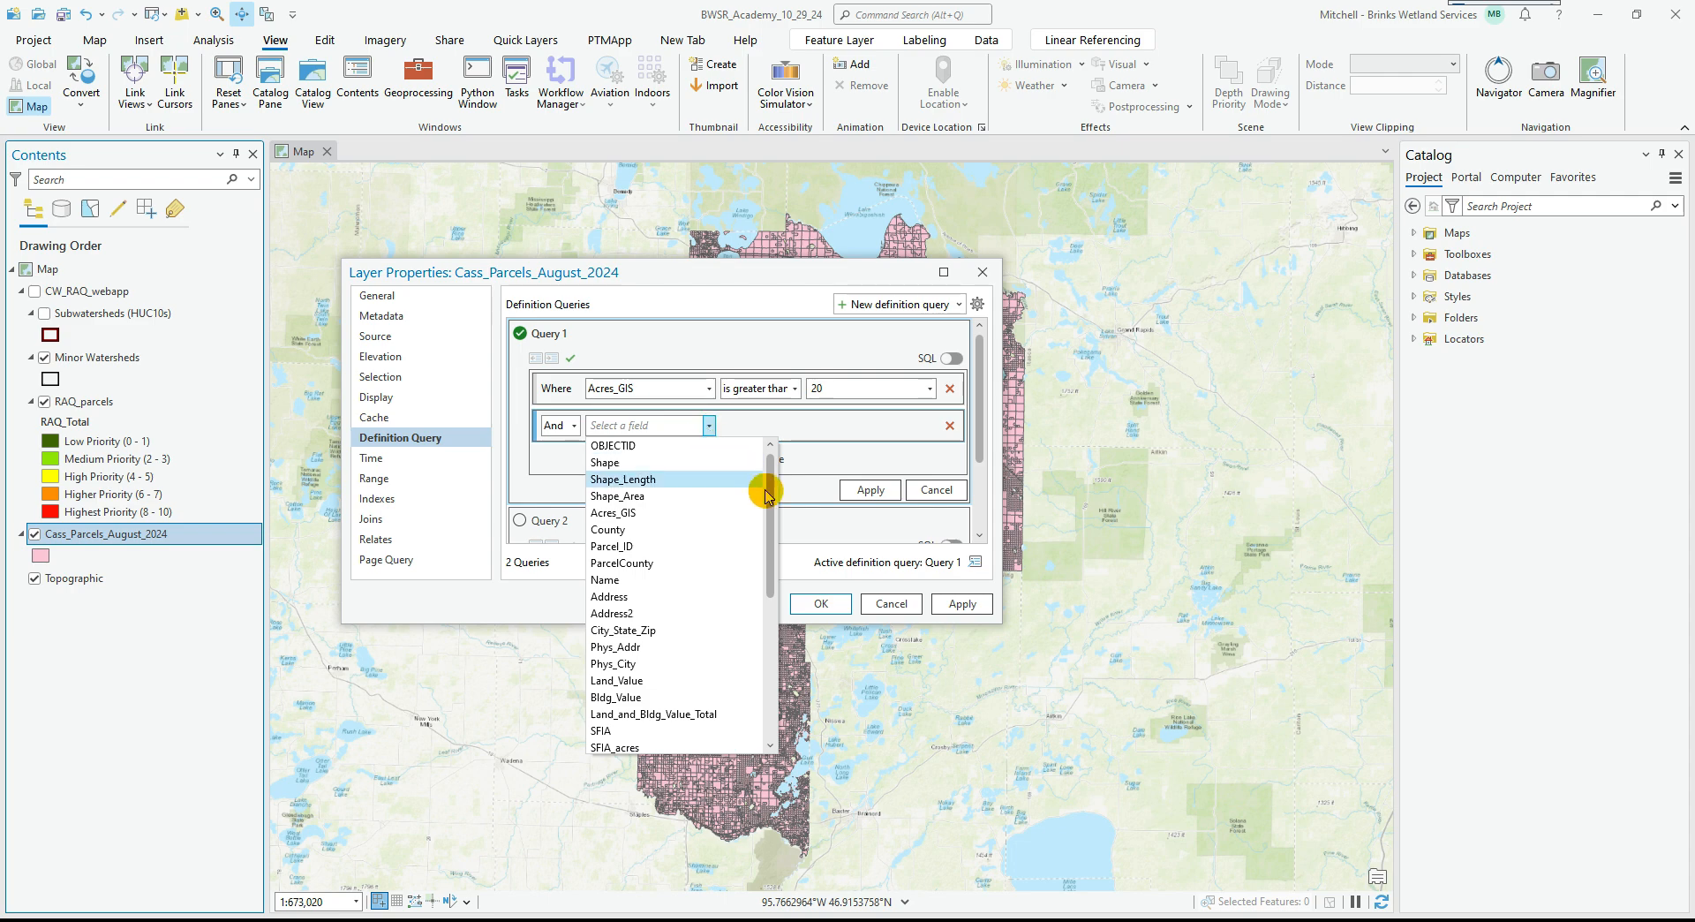
pyautogui.moveTo(764, 493); pyautogui.dragTo(765, 618)
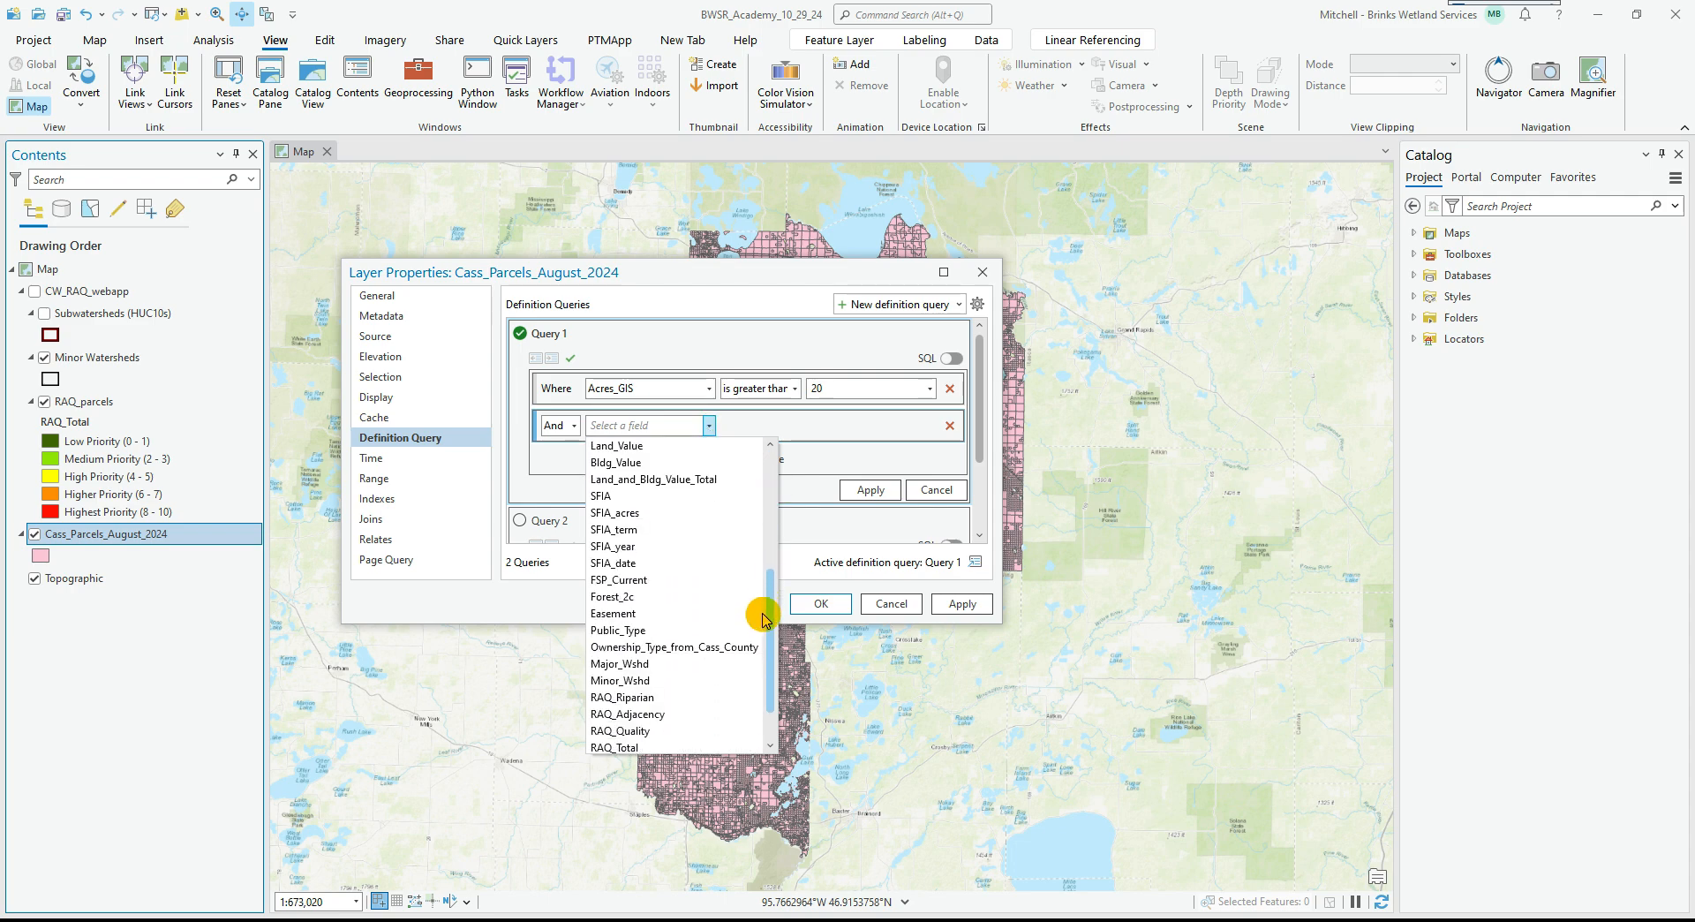
pyautogui.click(658, 647)
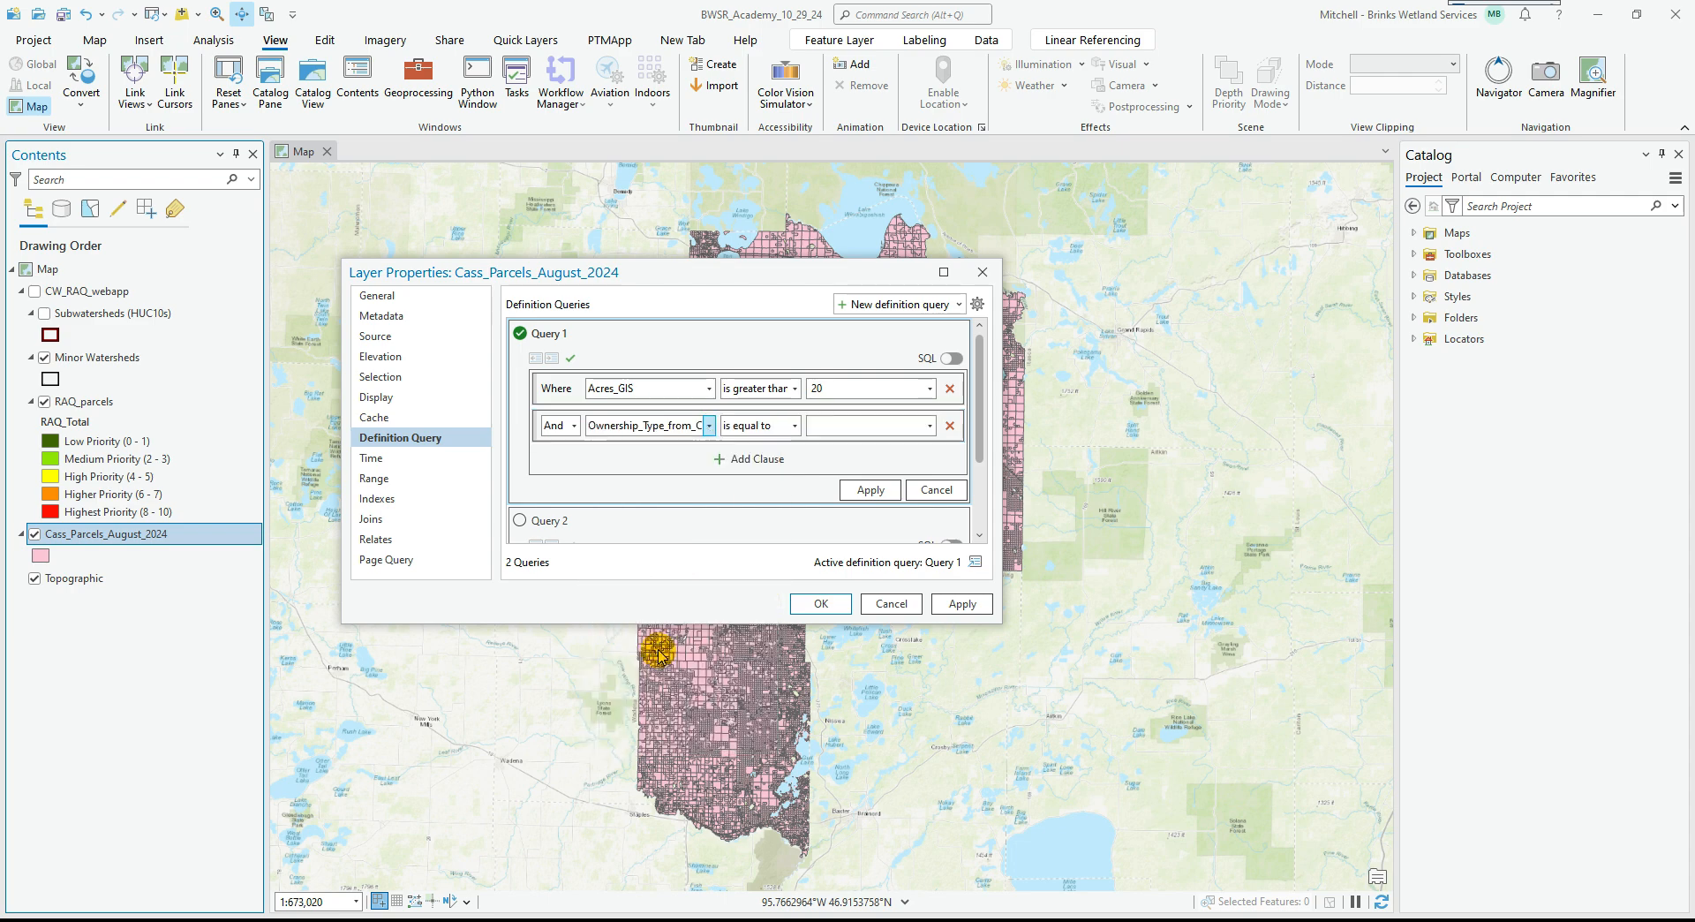
pyautogui.click(794, 425)
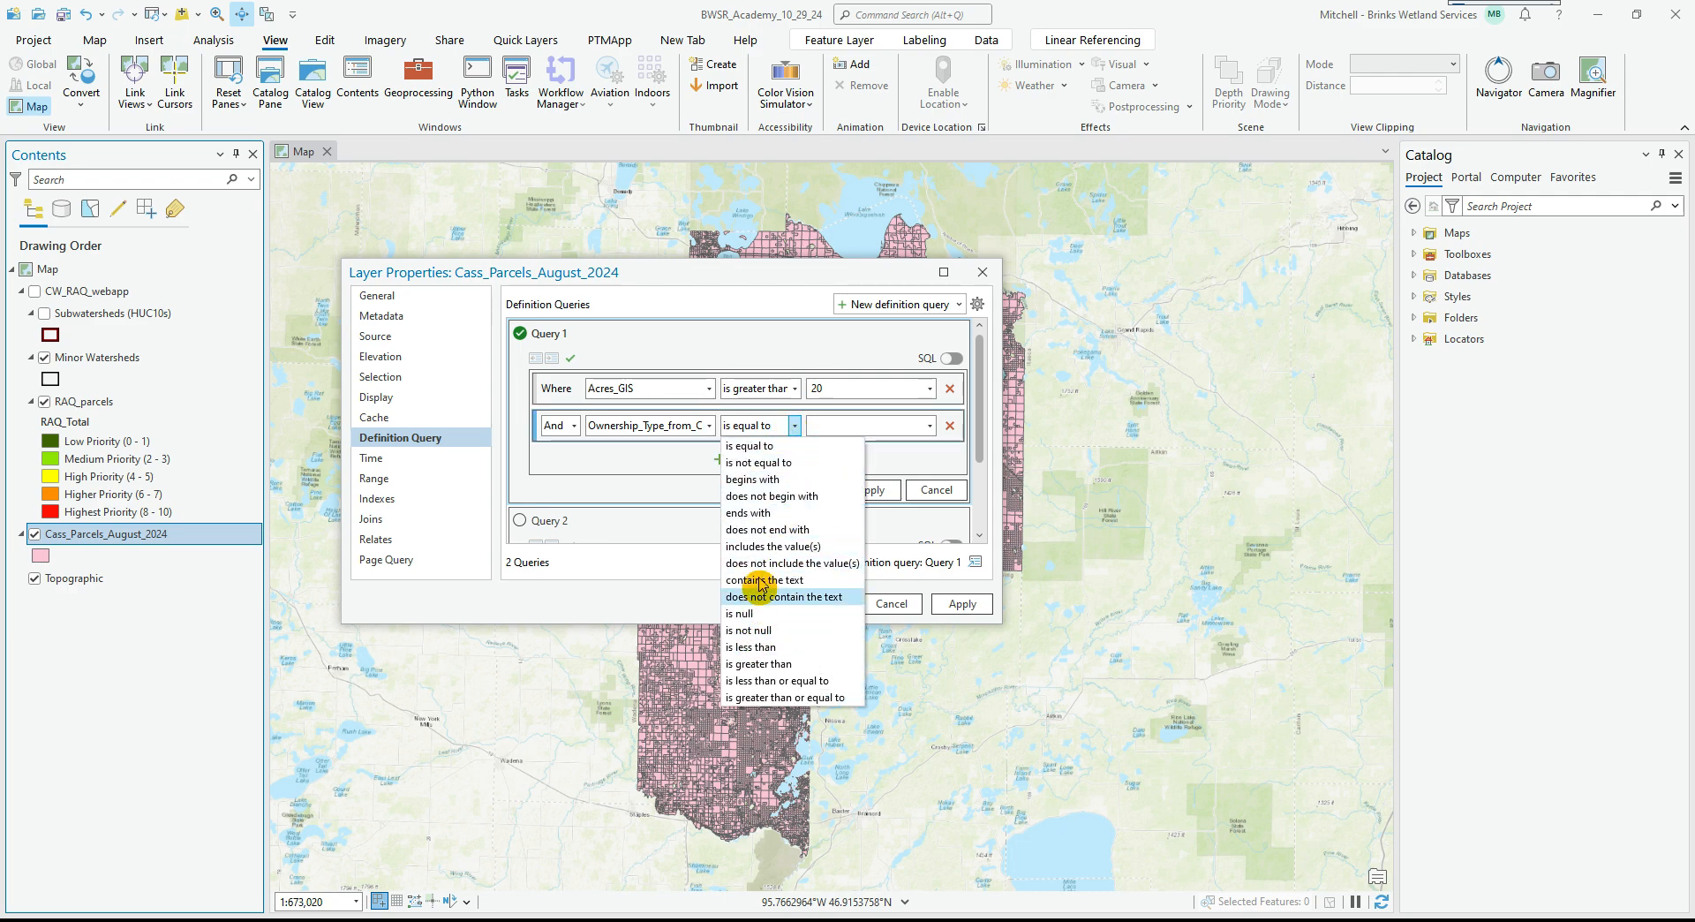
pyautogui.click(766, 547)
# Try the is equal to operator on the ownership clause and return it to includes the value(s).
pyautogui.click(930, 425)
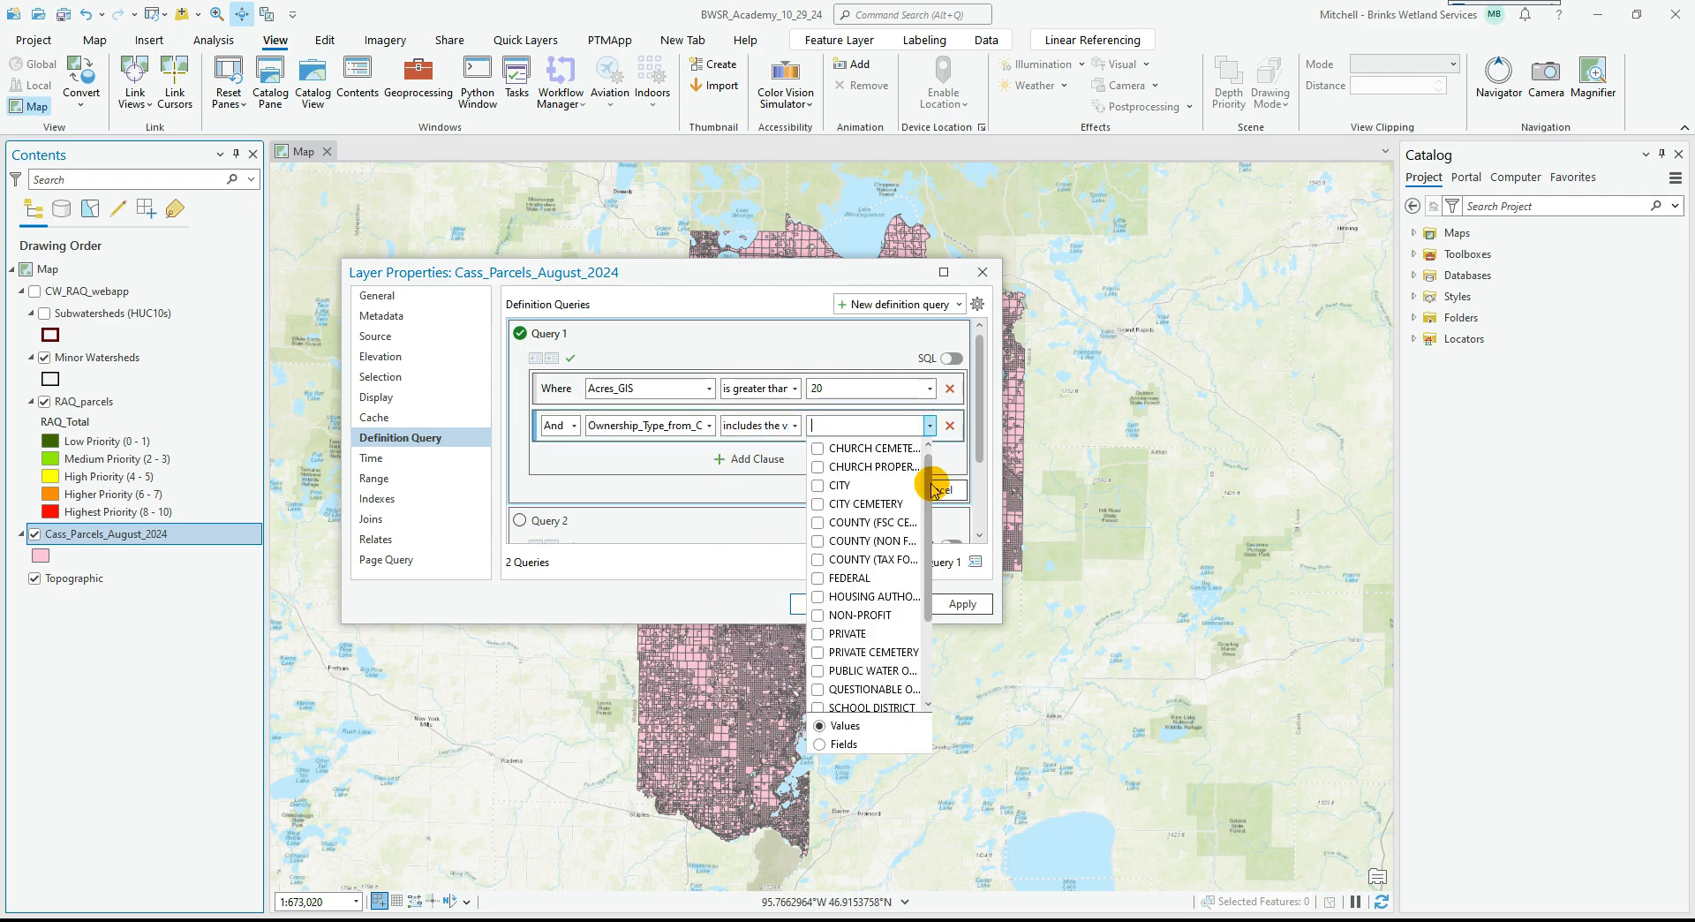
pyautogui.moveTo(928, 468)
pyautogui.mouseDown()
pyautogui.moveTo(924, 606)
pyautogui.moveTo(920, 468)
pyautogui.mouseUp()
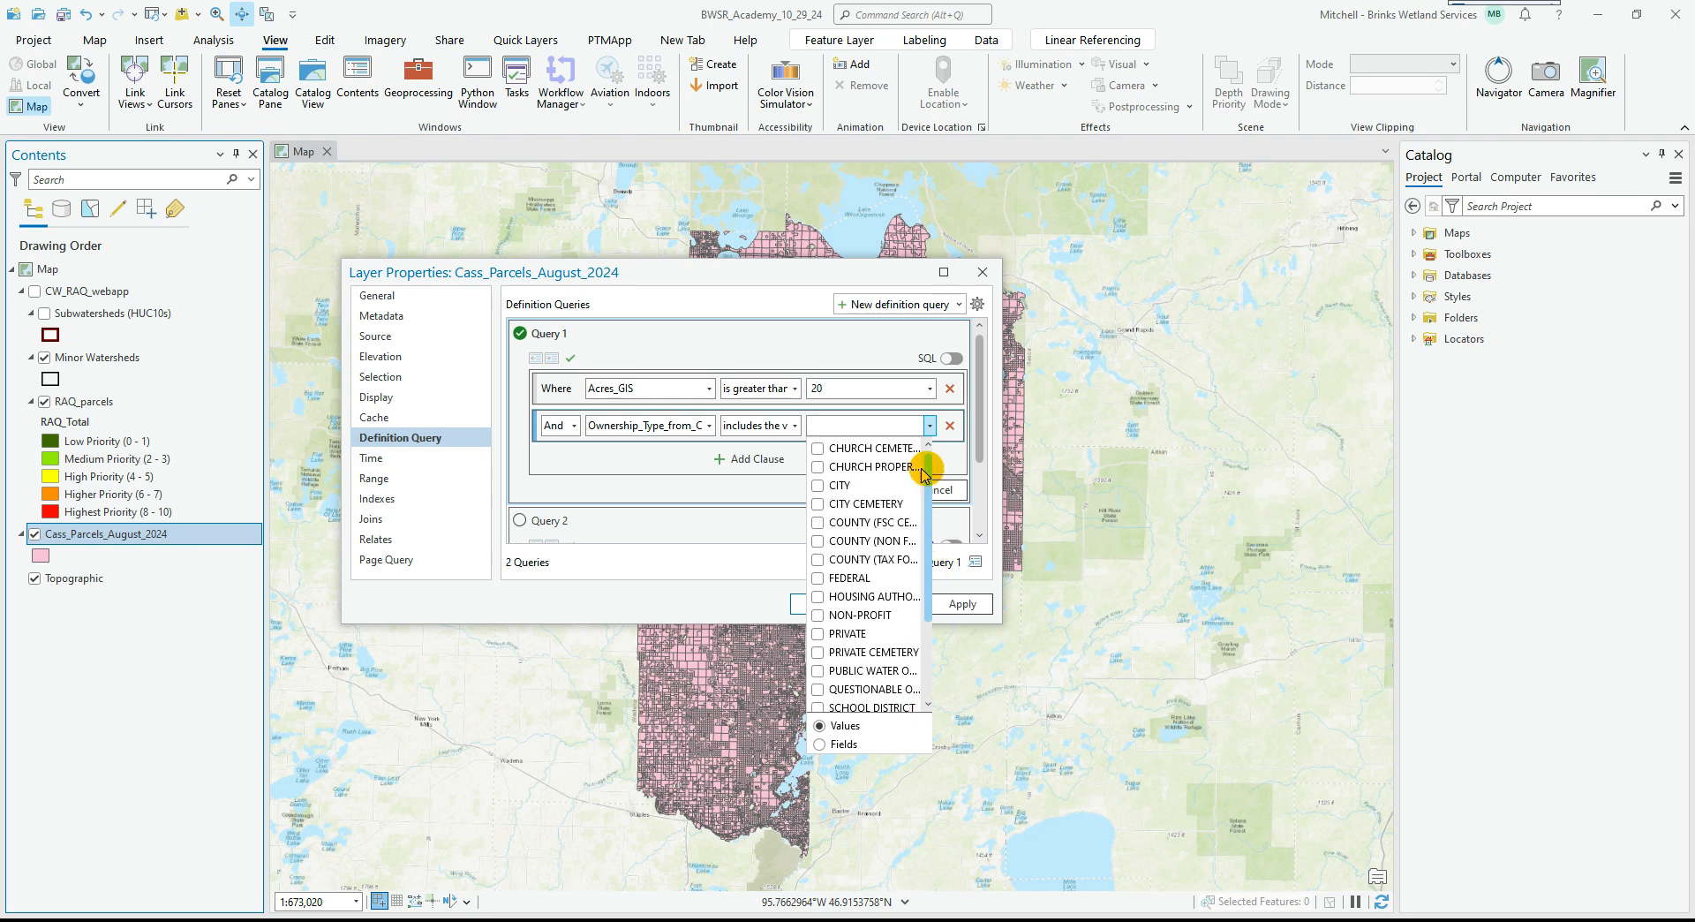
pyautogui.click(799, 439)
pyautogui.click(795, 428)
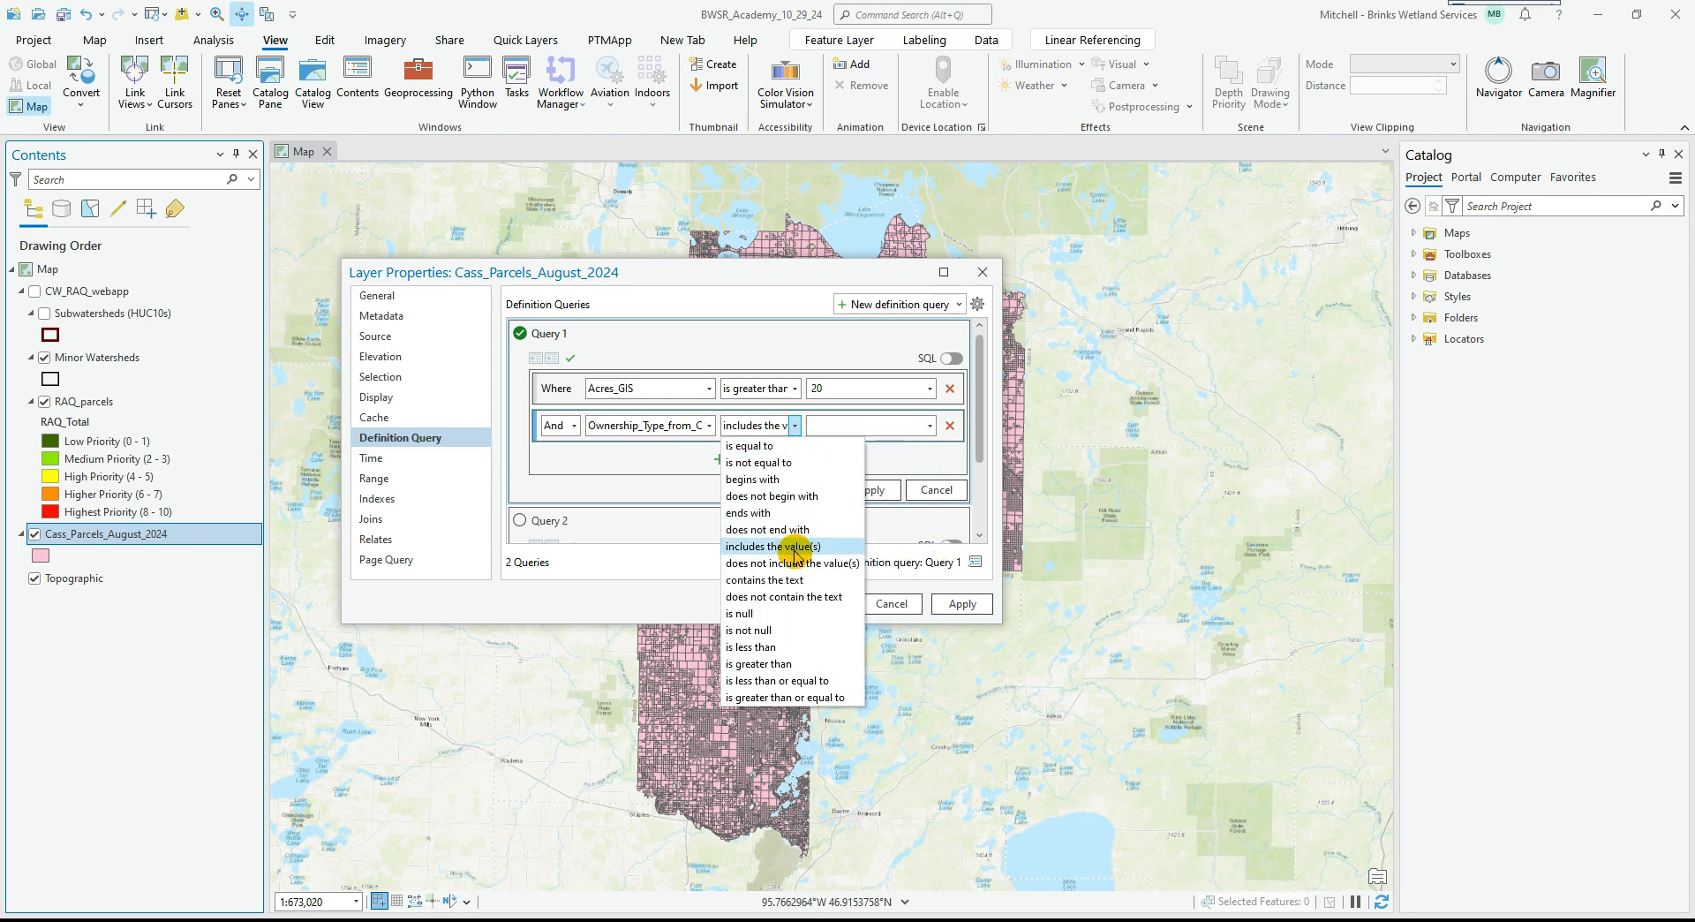
pyautogui.click(750, 445)
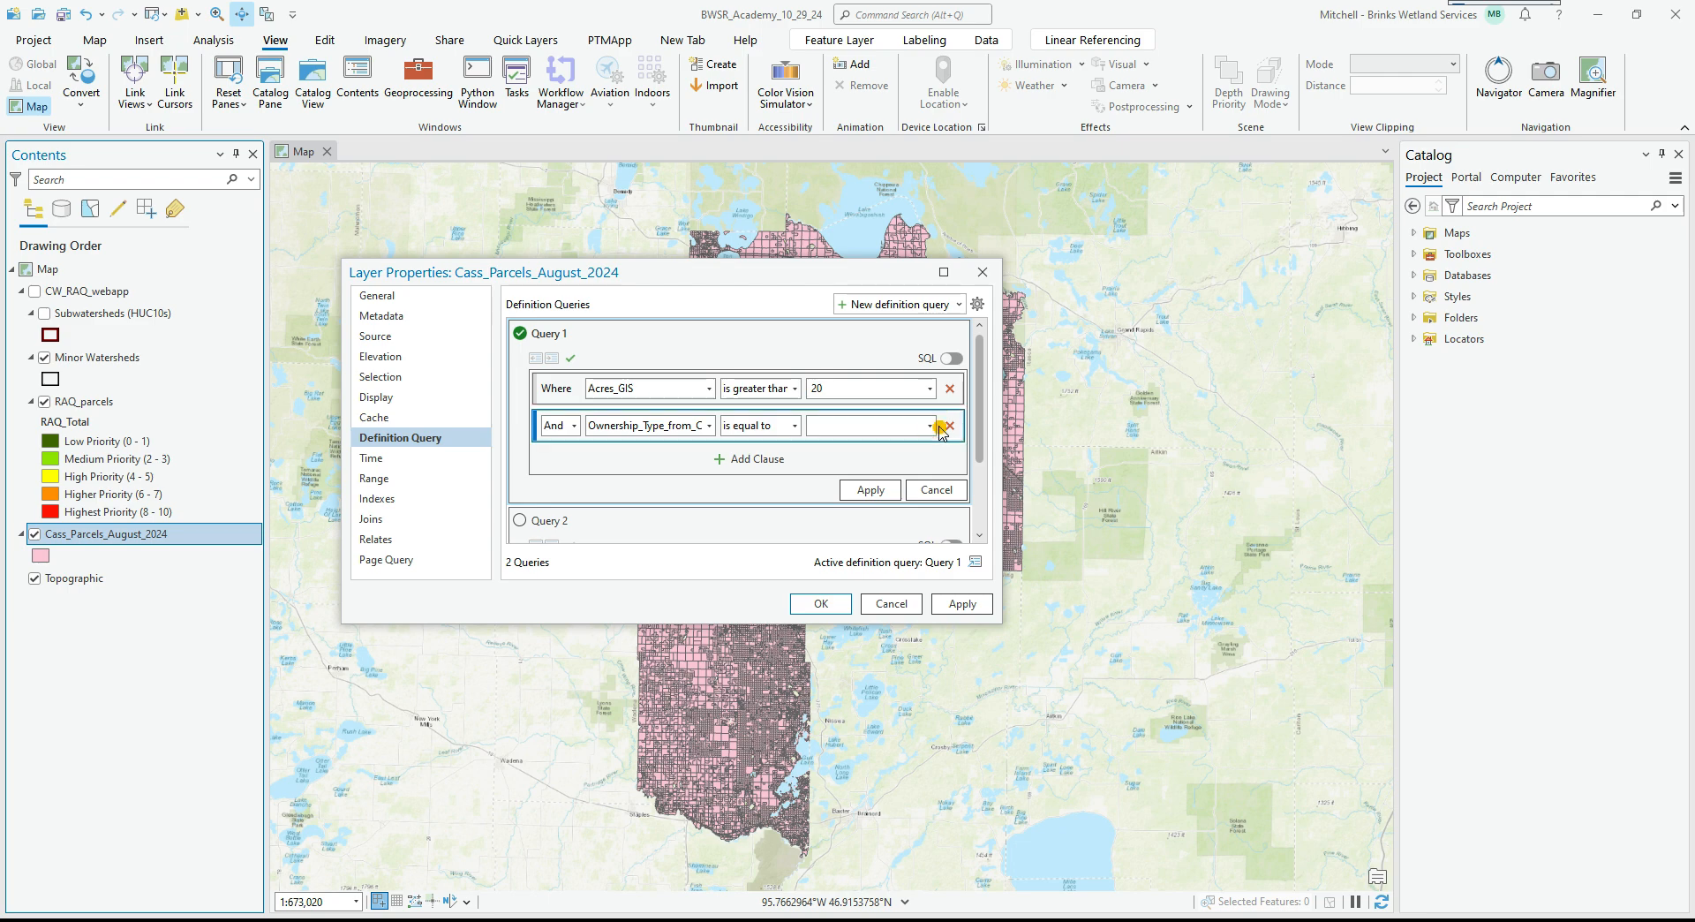
pyautogui.click(929, 426)
pyautogui.click(789, 431)
pyautogui.click(783, 428)
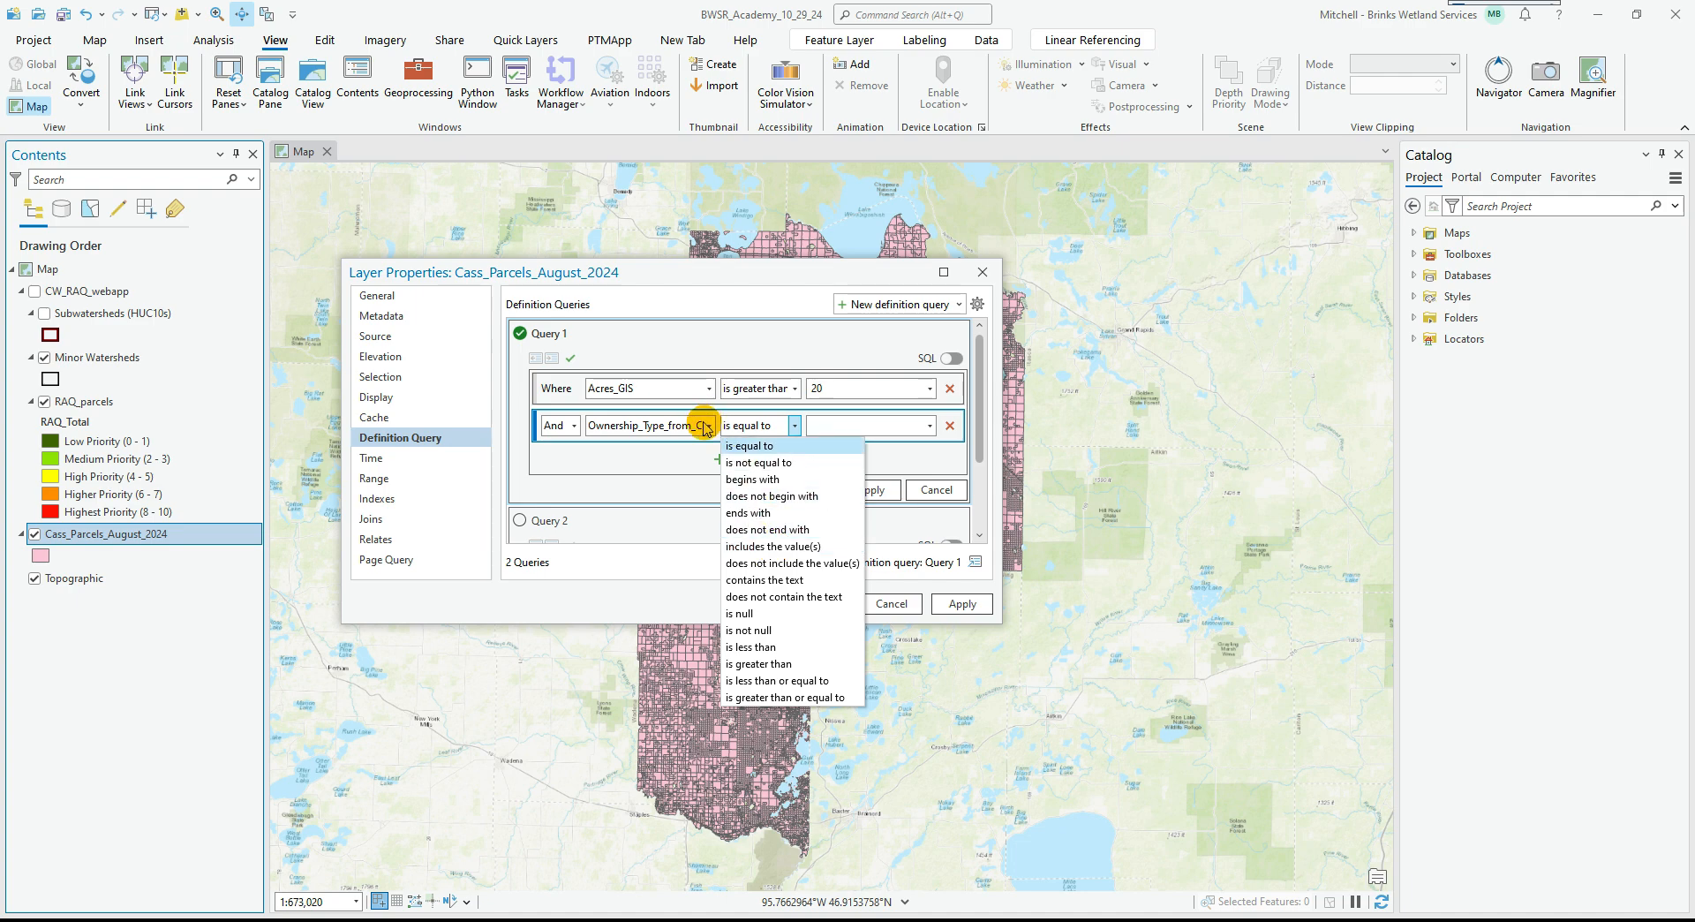
pyautogui.click(777, 546)
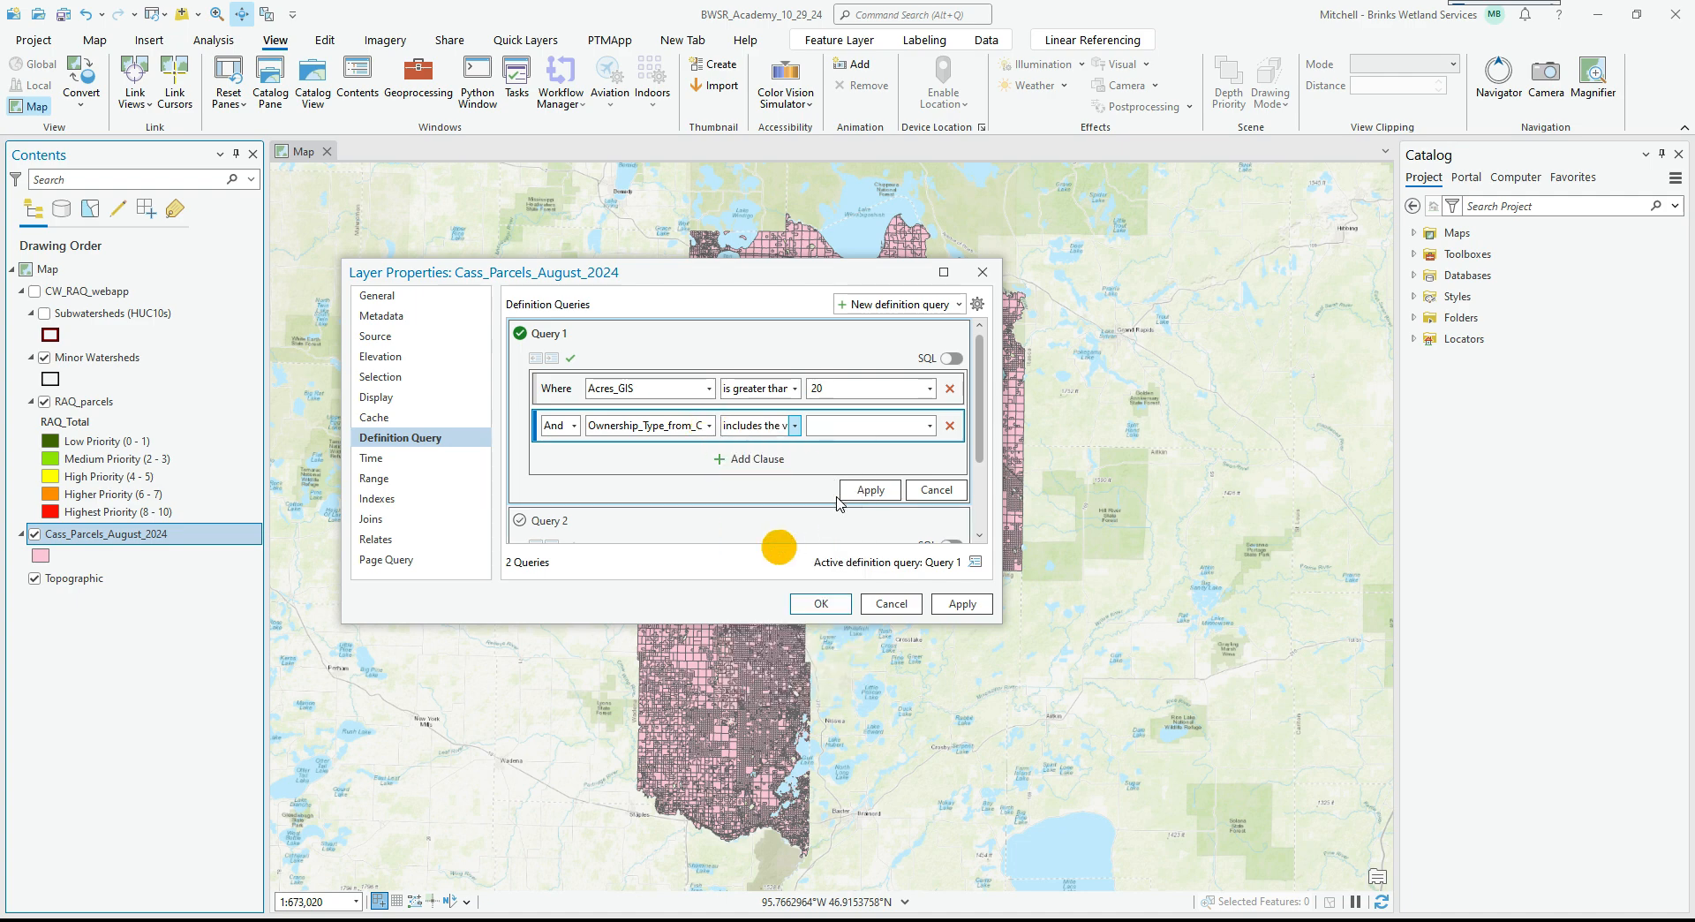
# Select the PRIVATE and church property ownership values, apply Query 1 and accept the layer properties.
pyautogui.click(930, 426)
pyautogui.scroll(-1, 920, 512)
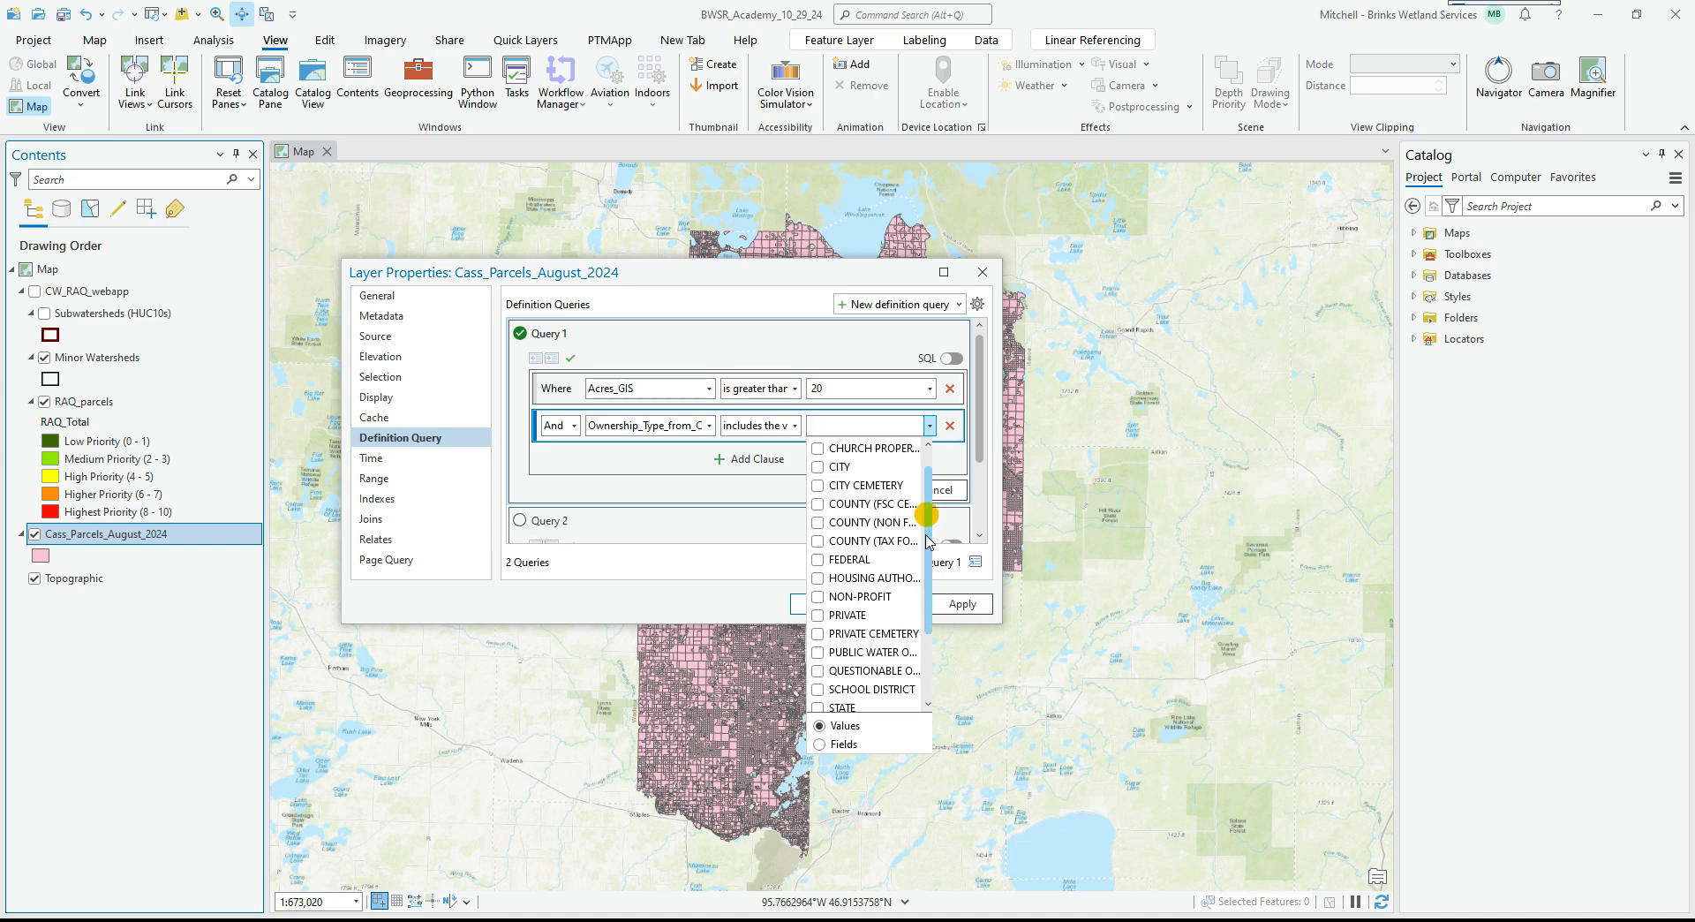
pyautogui.click(814, 616)
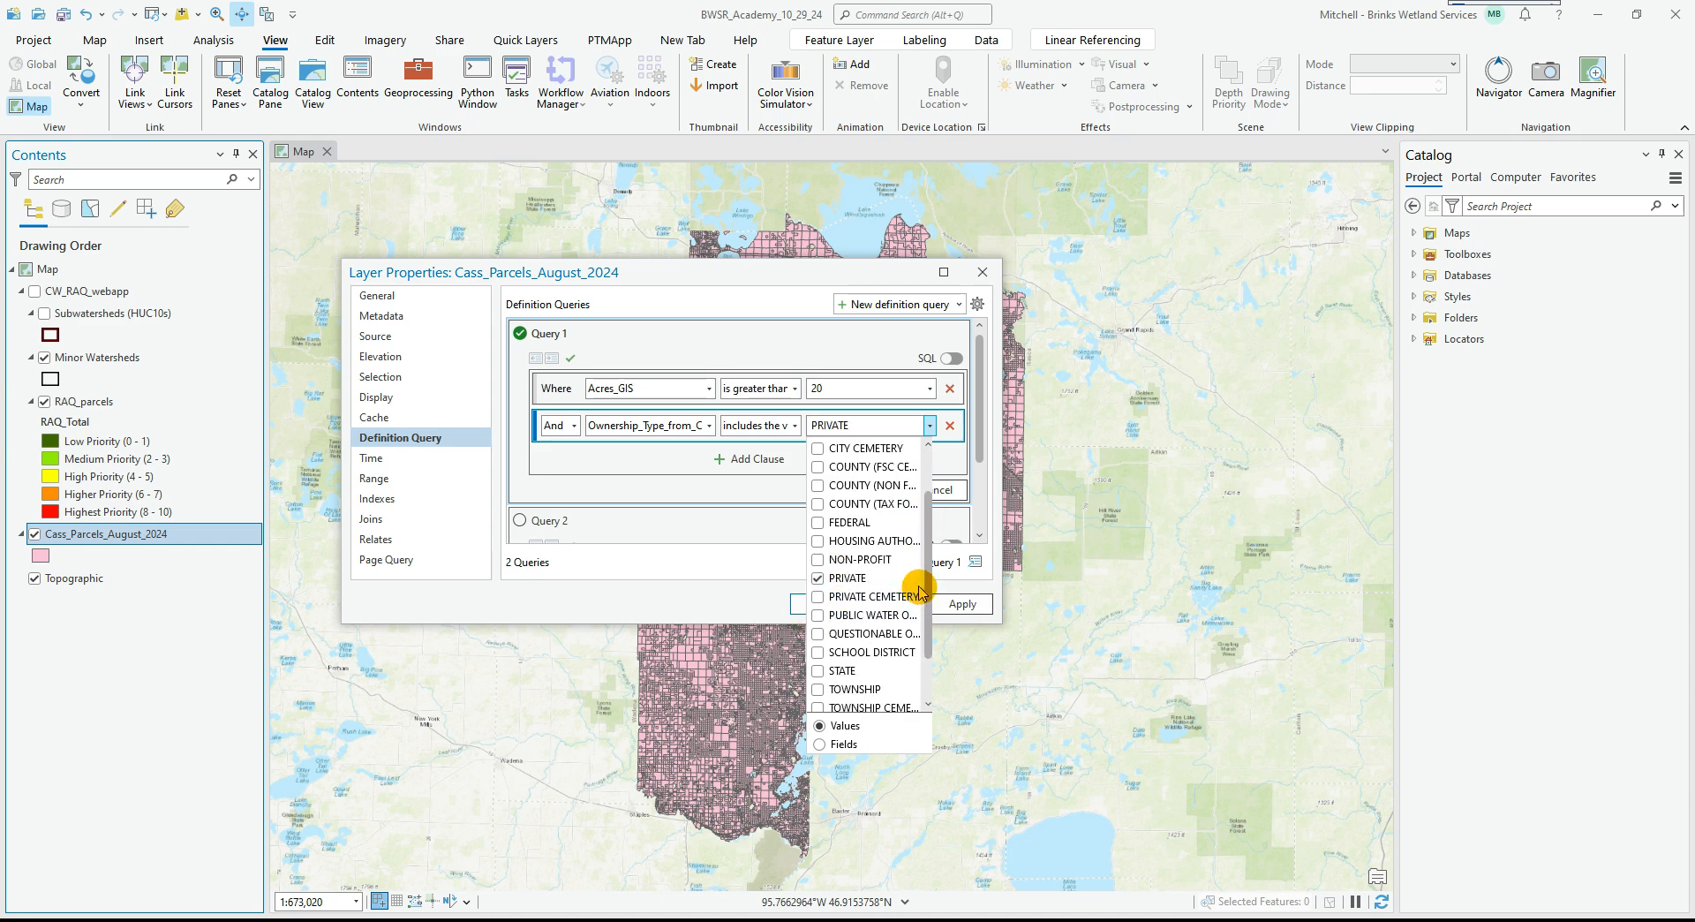
pyautogui.moveTo(922, 587); pyautogui.dragTo(936, 541)
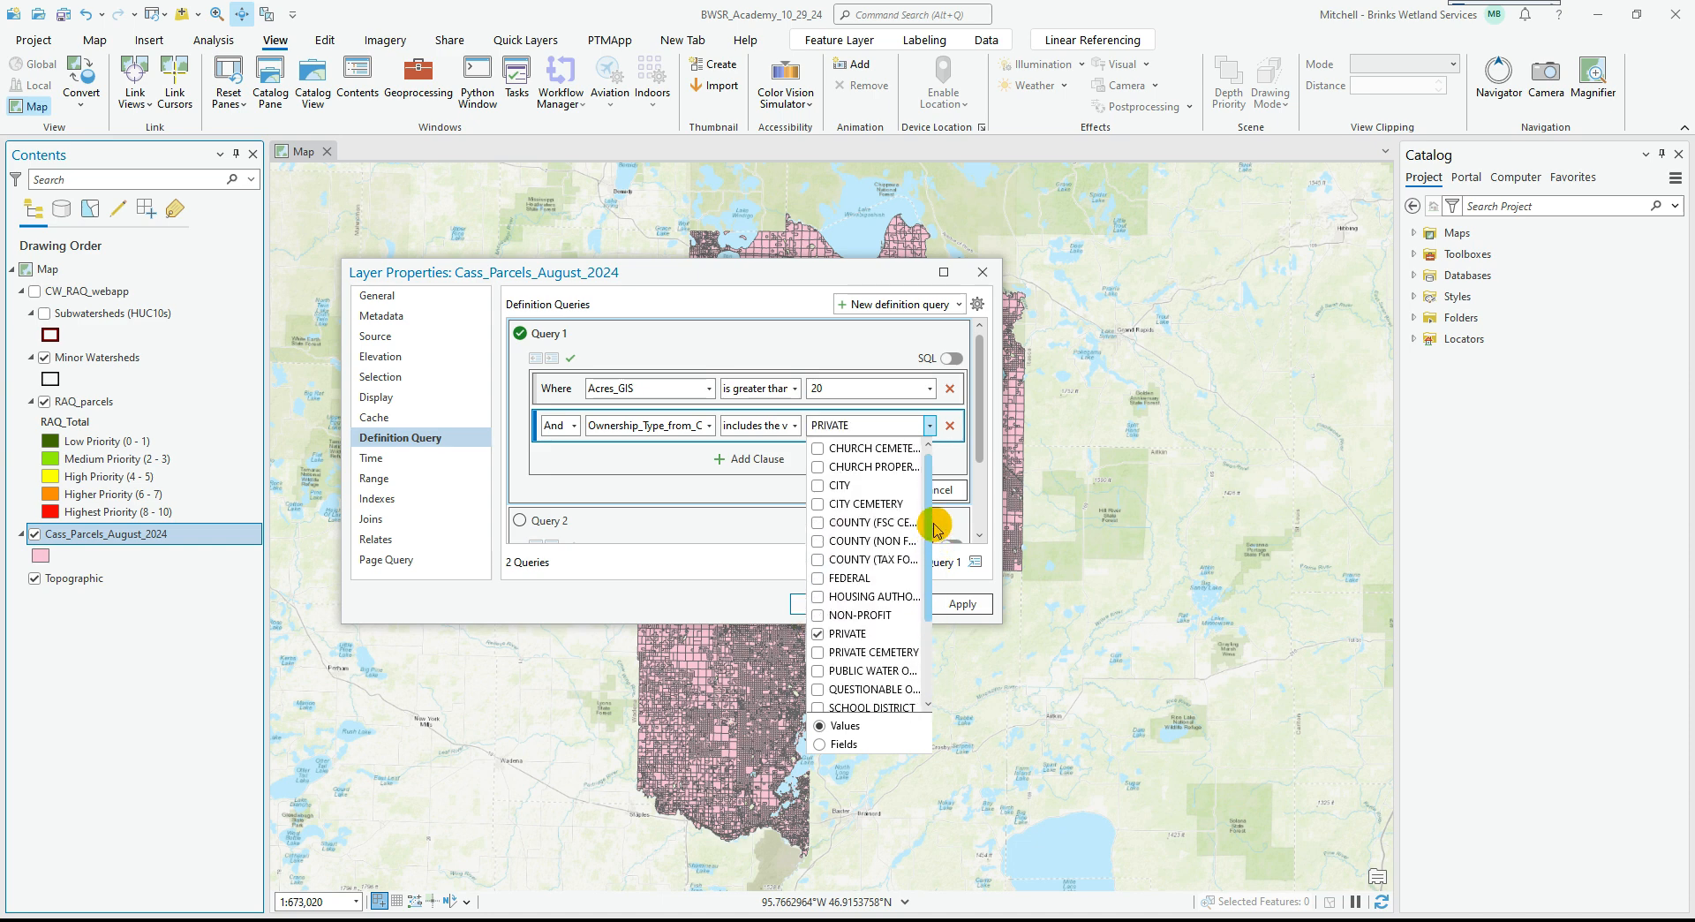
pyautogui.click(816, 468)
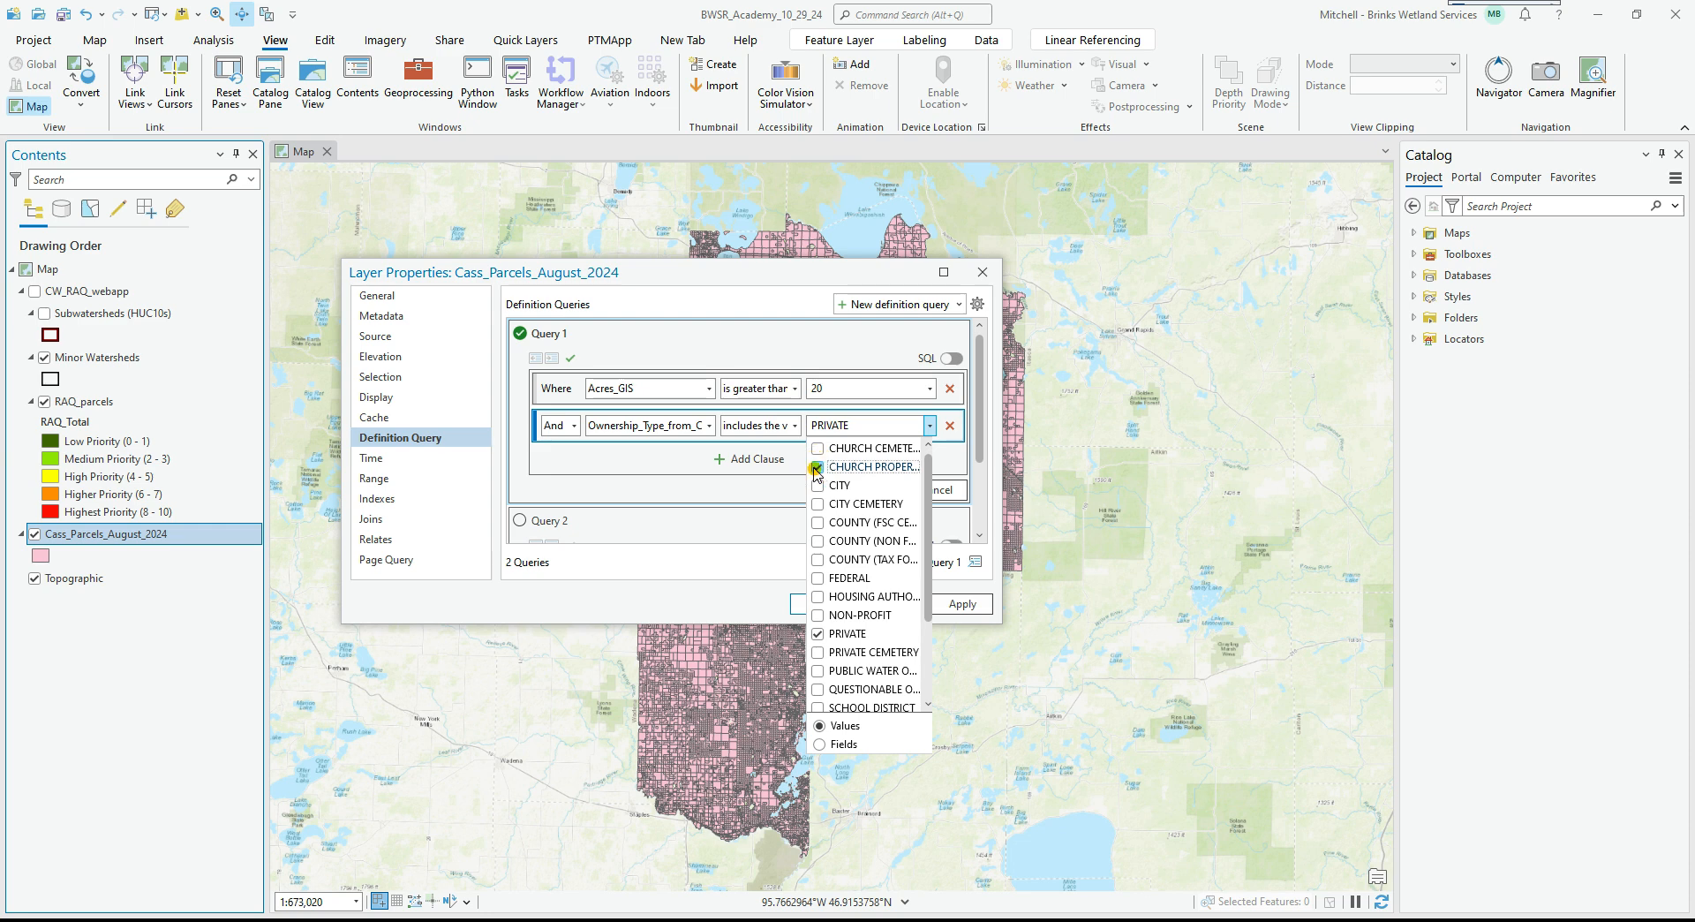
pyautogui.click(751, 549)
pyautogui.click(869, 494)
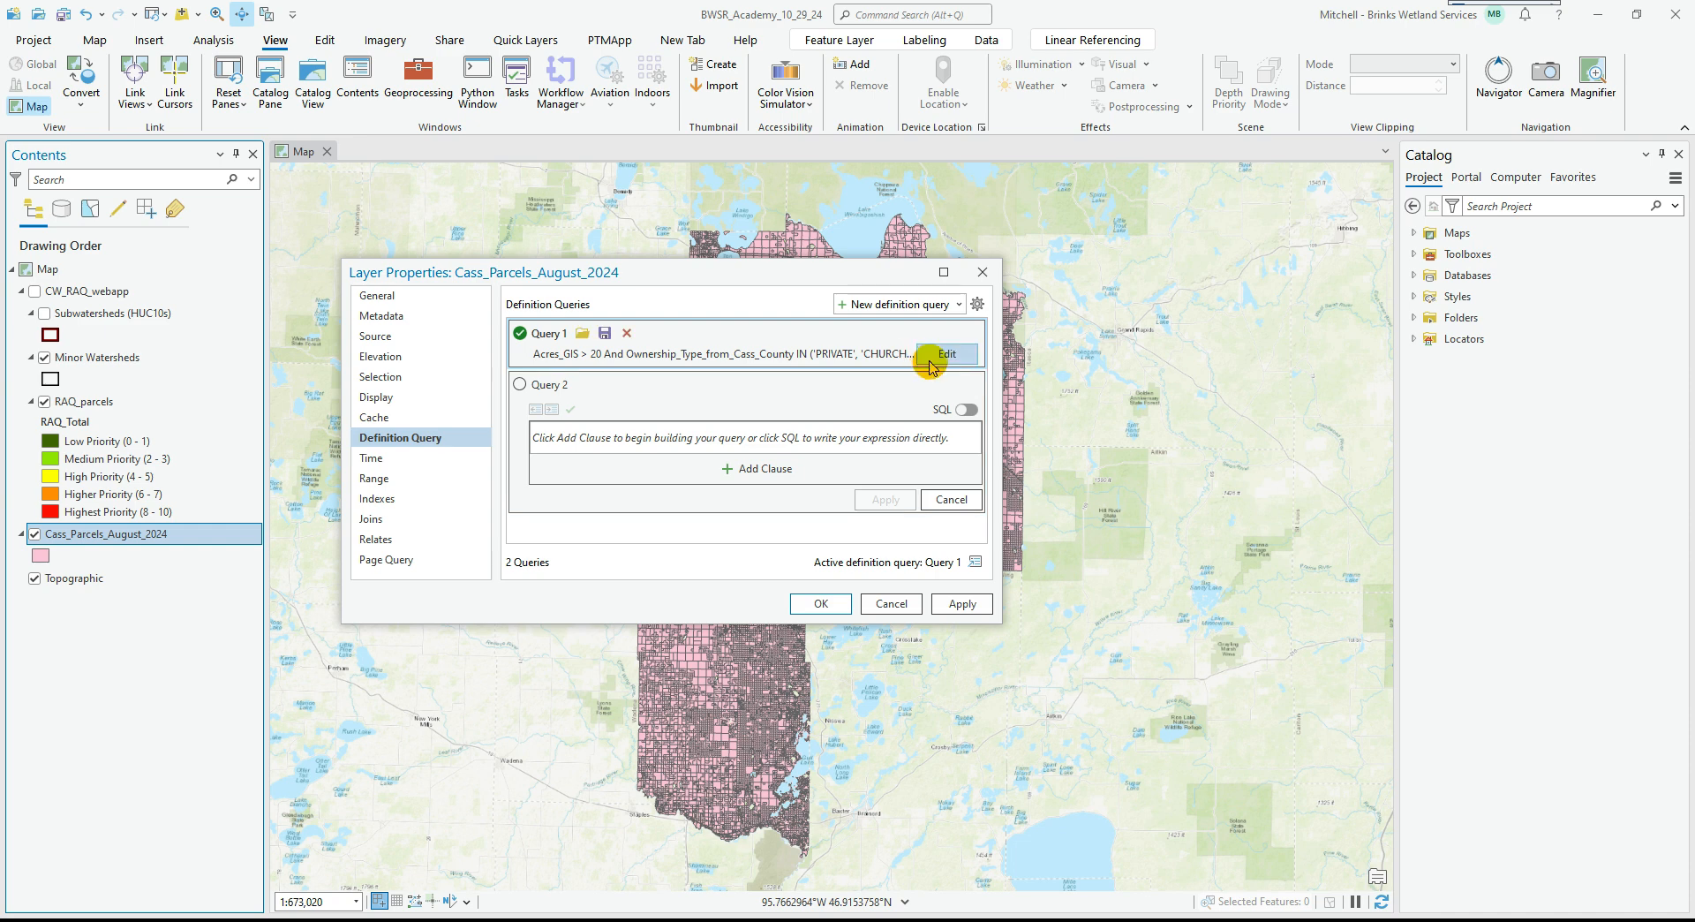
pyautogui.moveTo(579, 343)
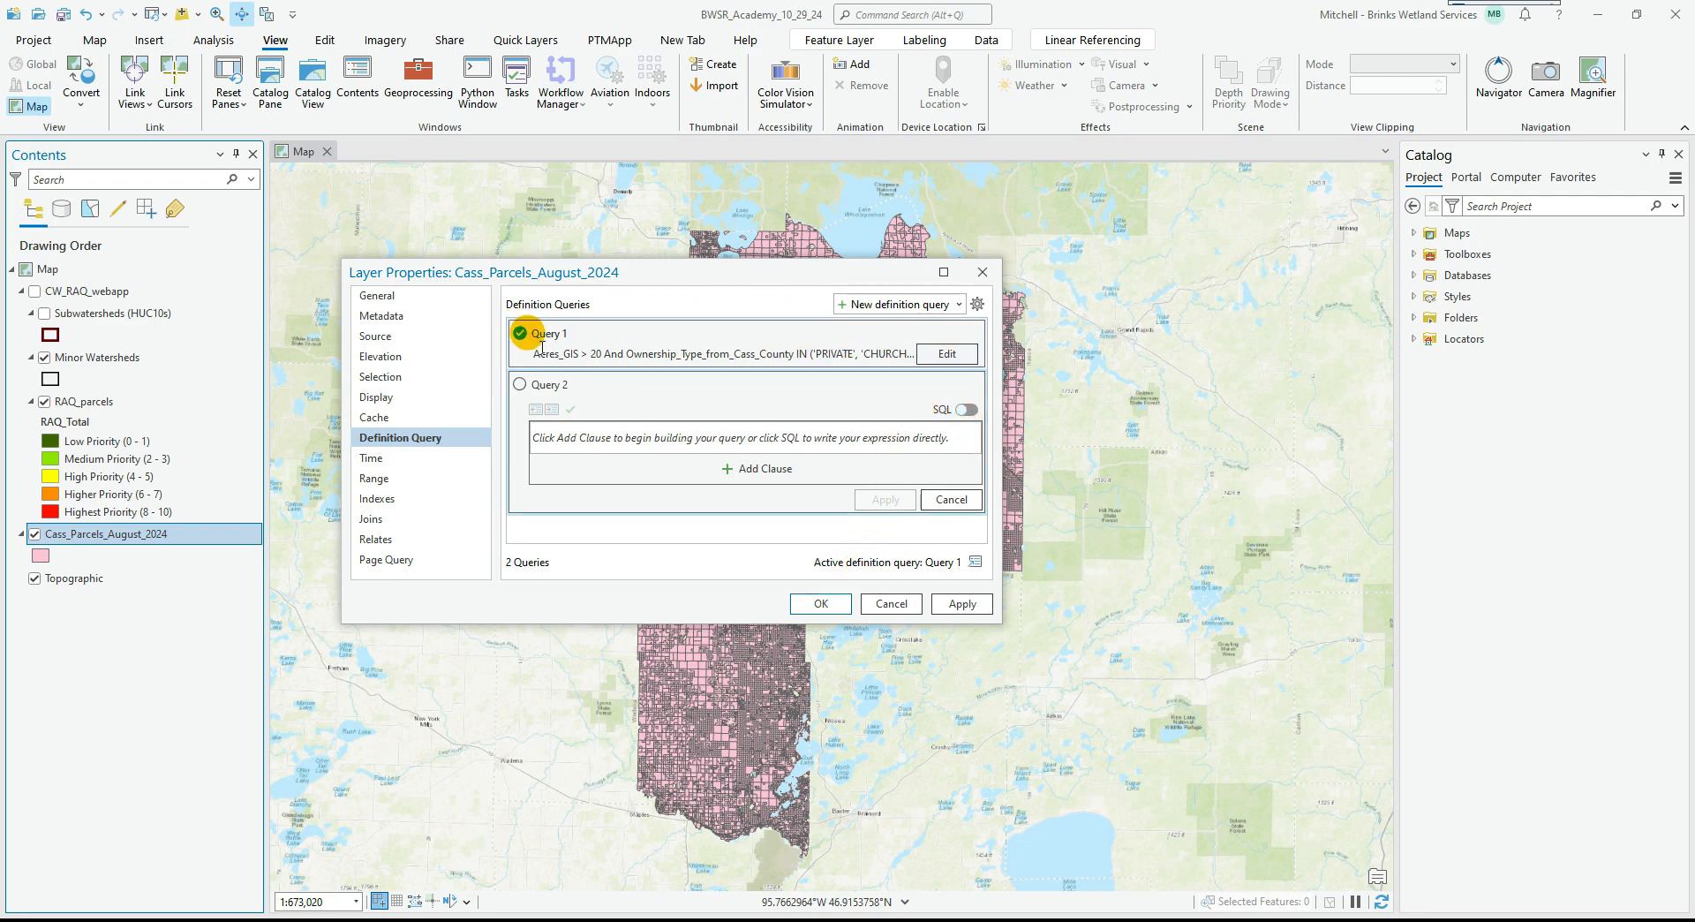
pyautogui.click(821, 607)
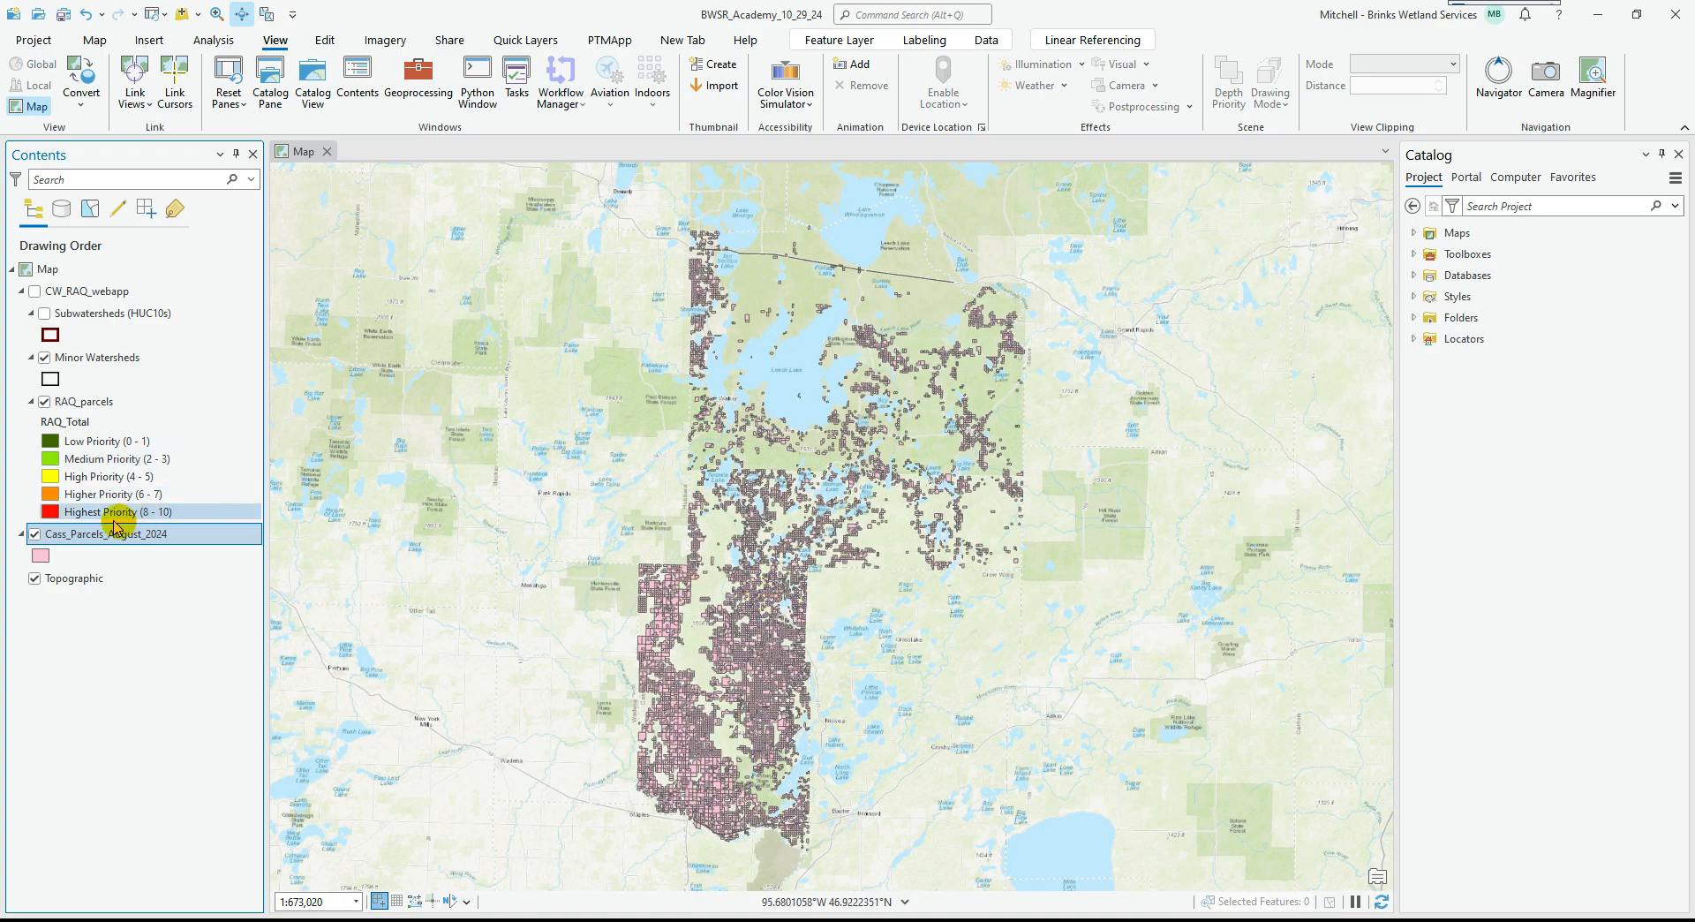
# Open the attribute table of Cass_Parcels_August_2024, look through the filtered parcel records and close it.
pyautogui.rightClick(91, 535)
pyautogui.click(220, 109)
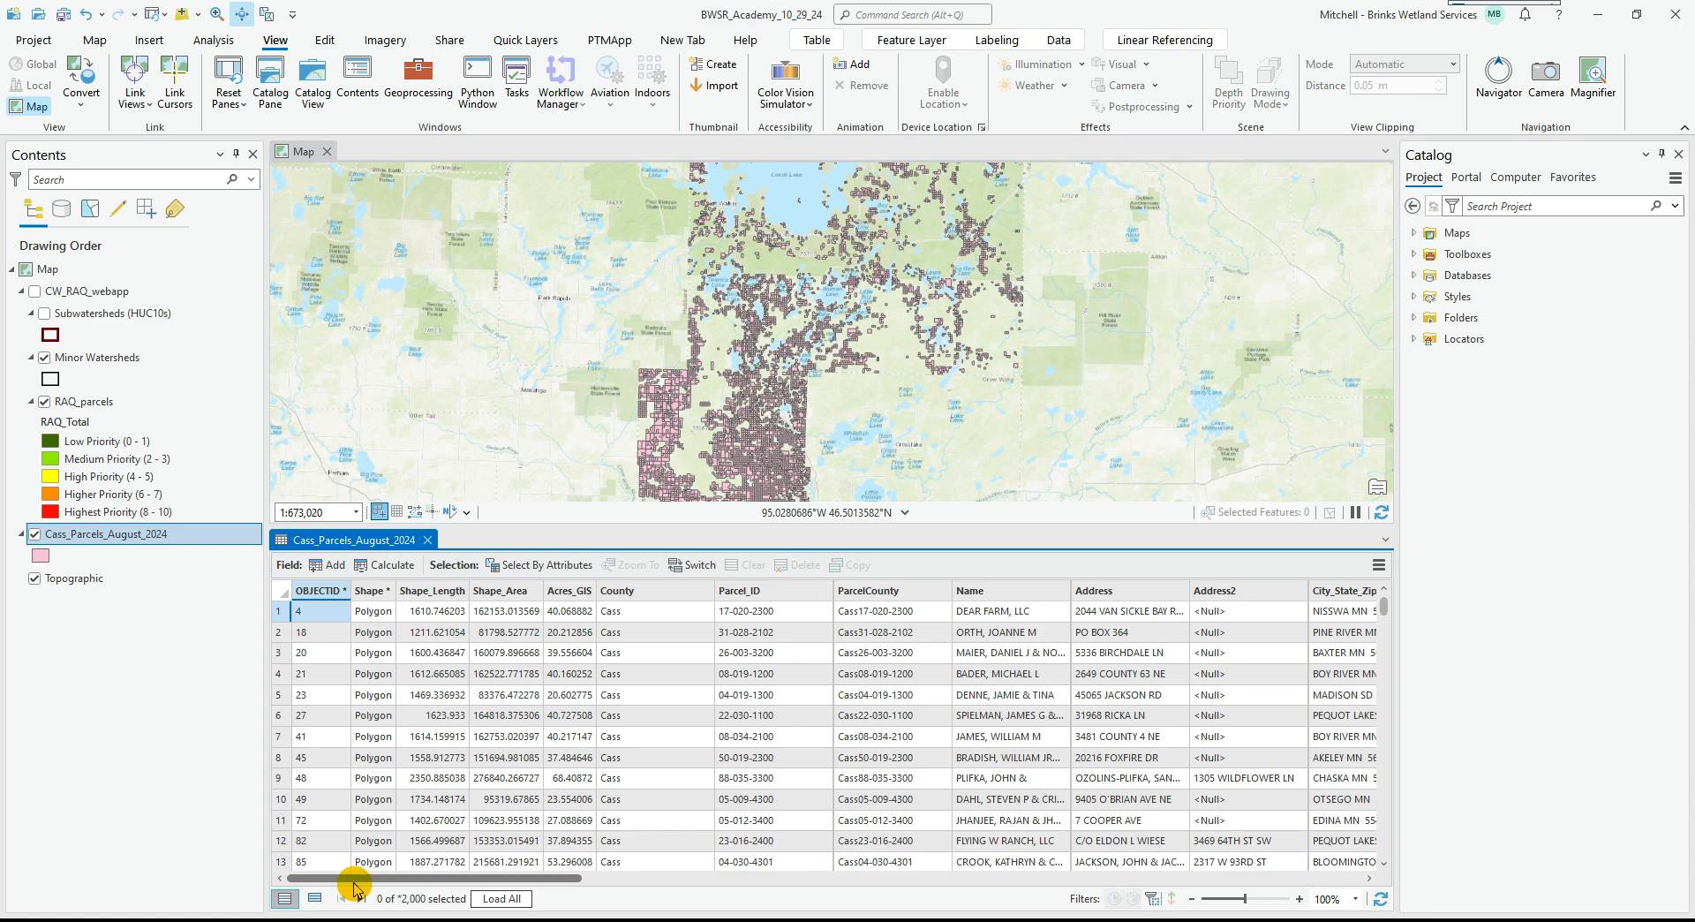
pyautogui.moveTo(353, 881); pyautogui.dragTo(491, 874)
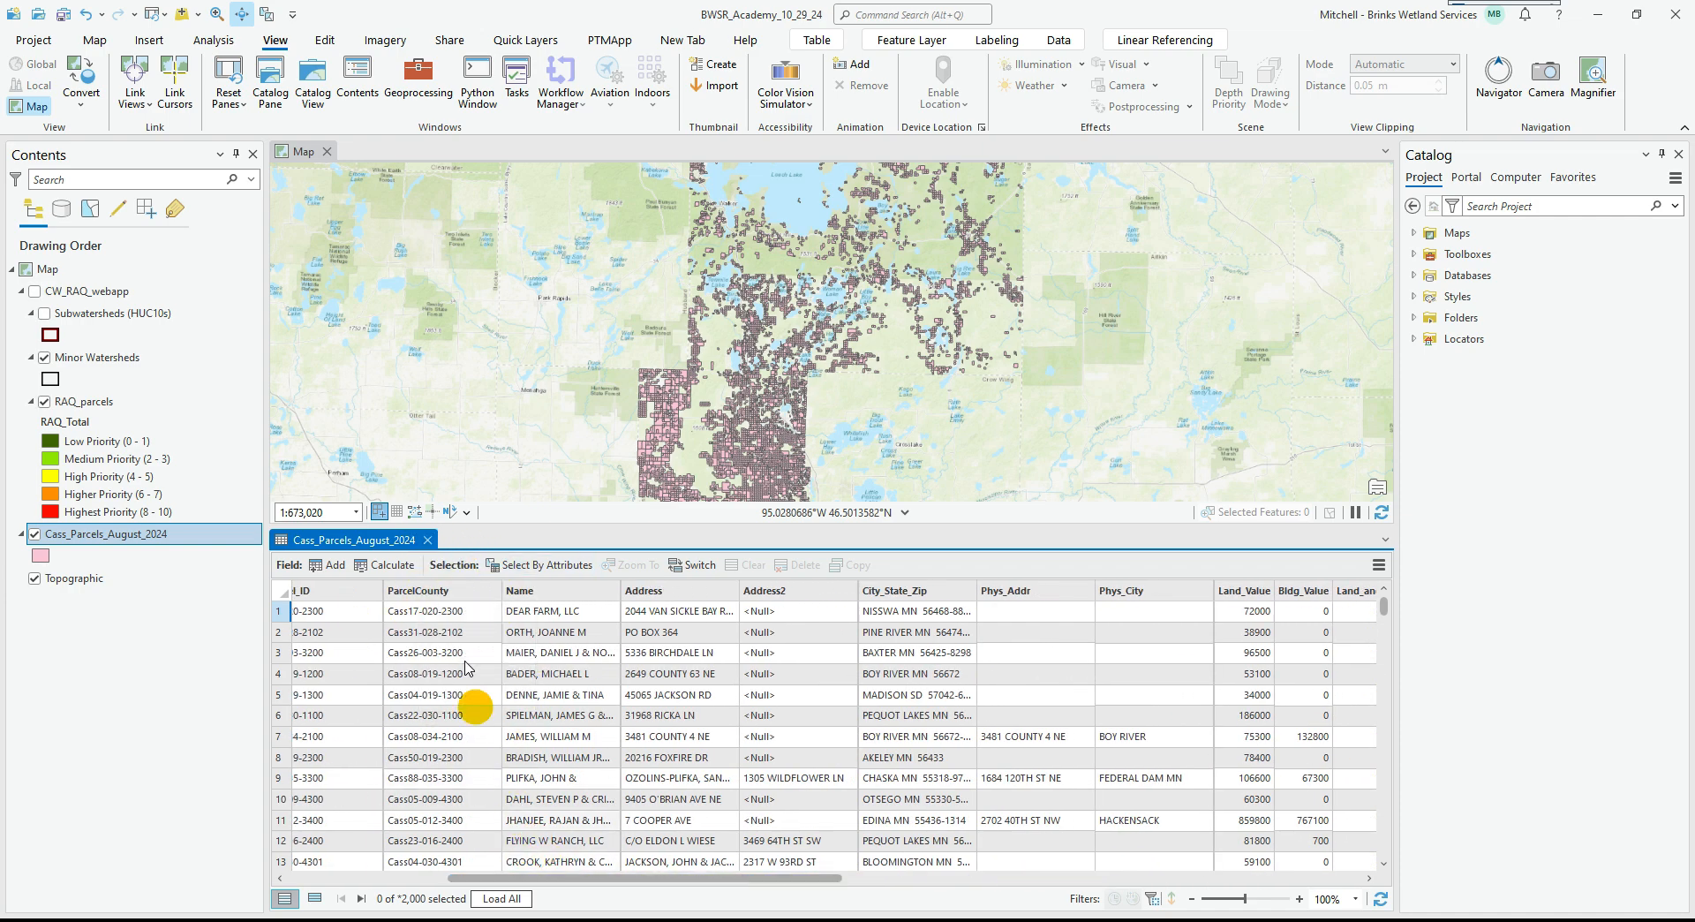
pyautogui.click(427, 539)
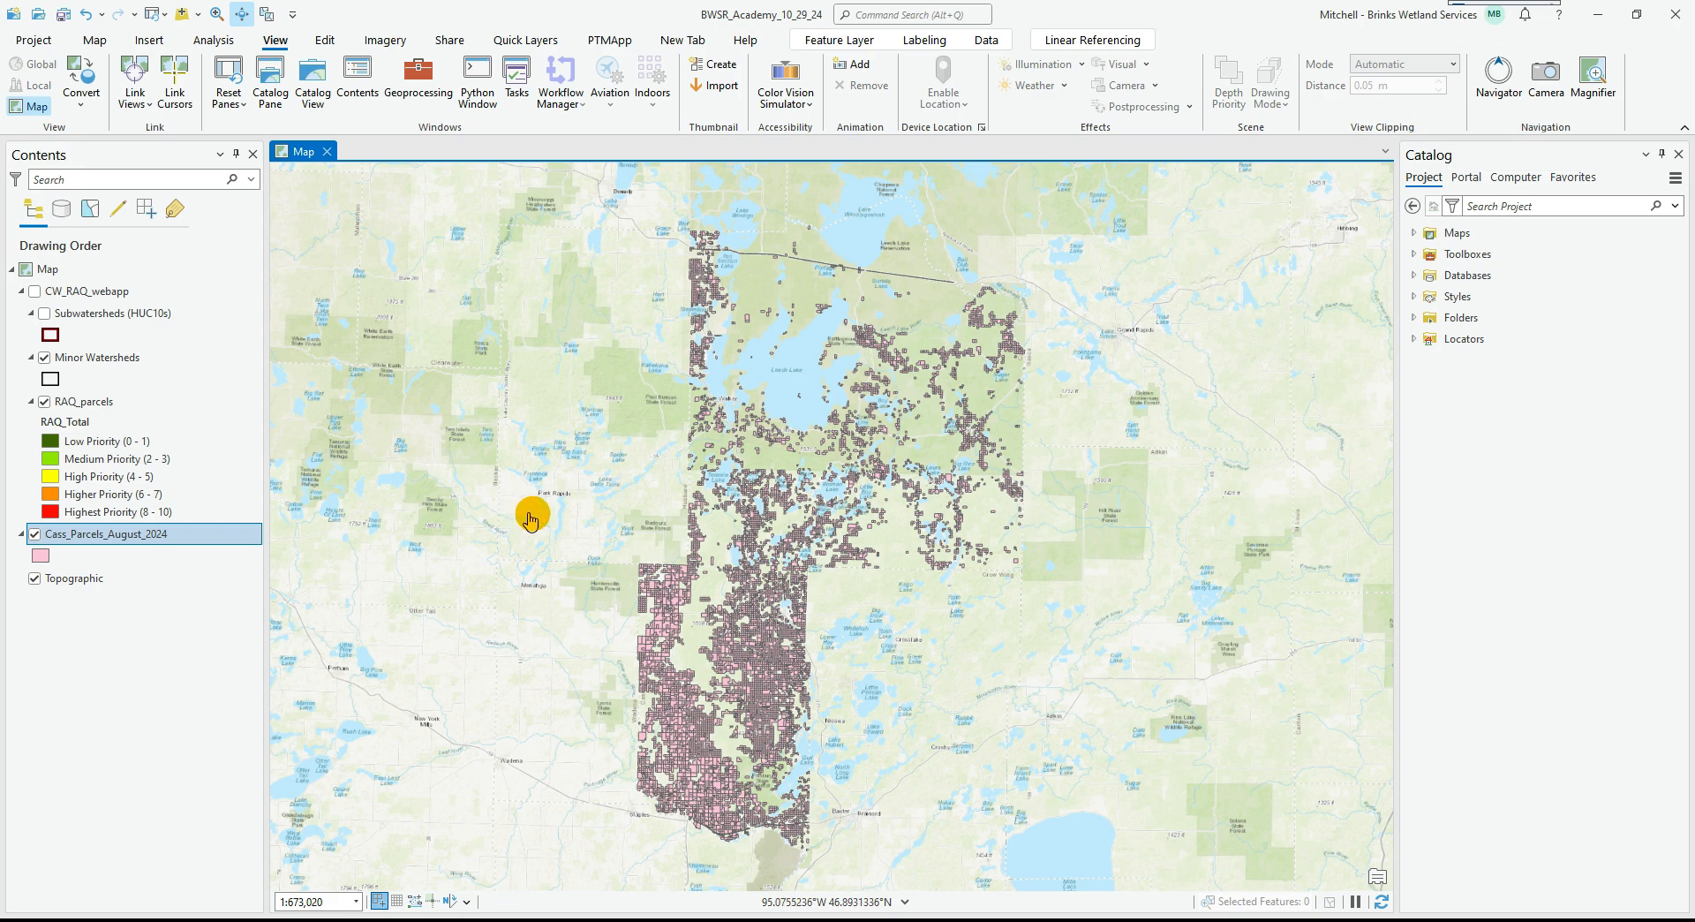
# Open the symbology settings of the Cass_Parcels_August_2024 layer.
pyautogui.click(41, 556)
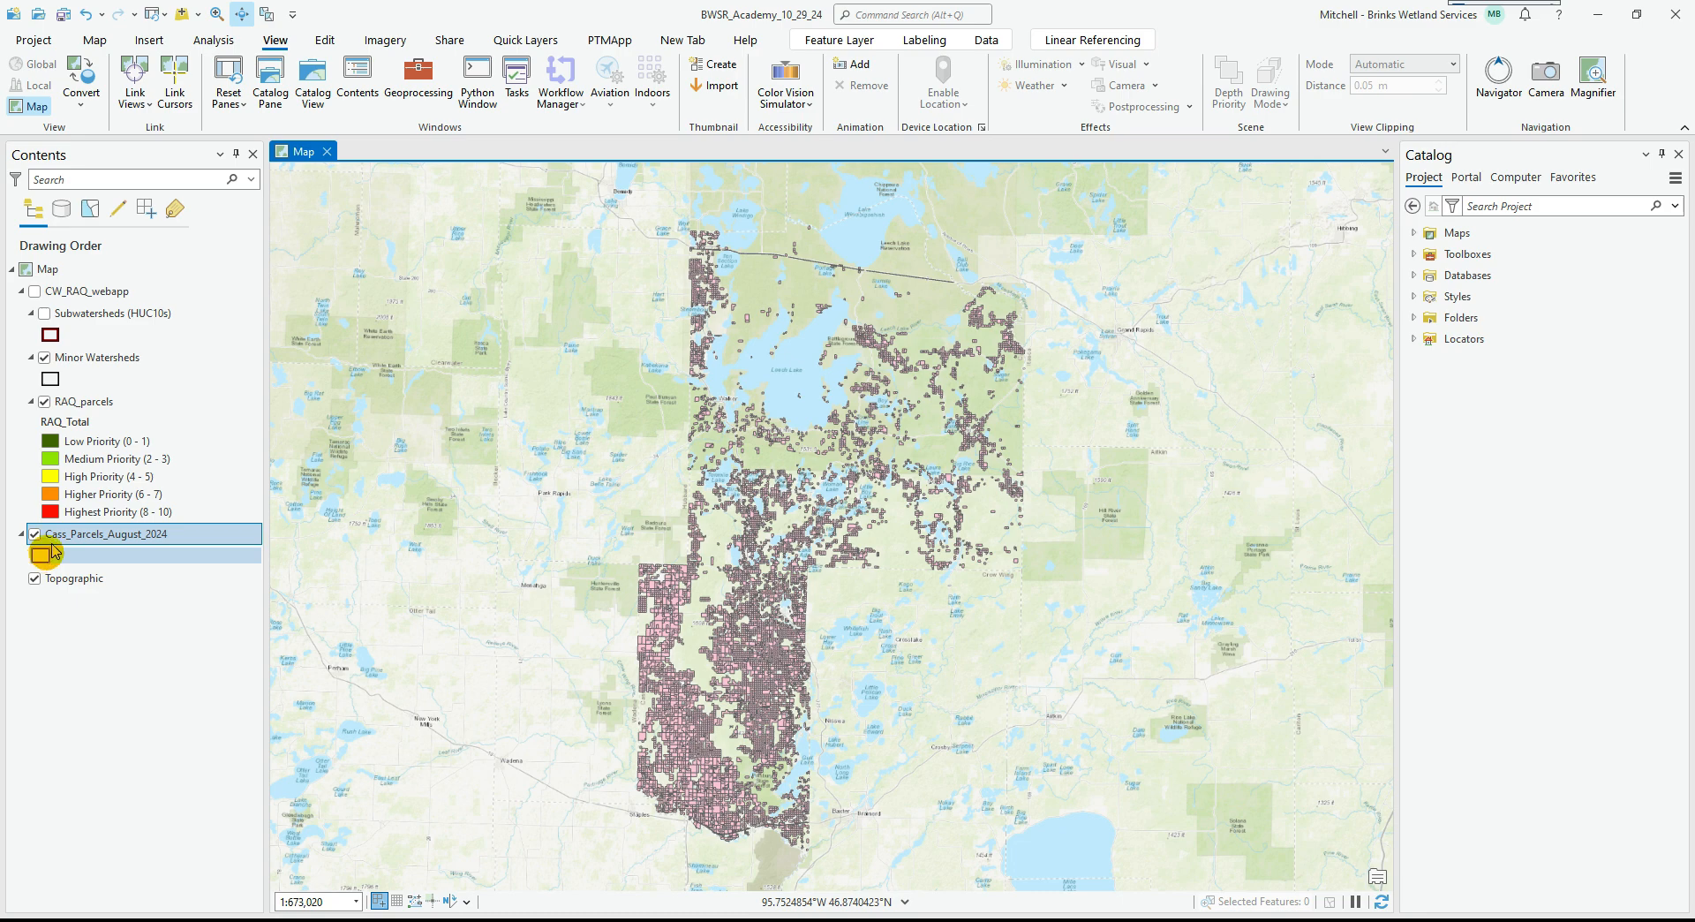
pyautogui.rightClick(50, 533)
pyautogui.click(108, 449)
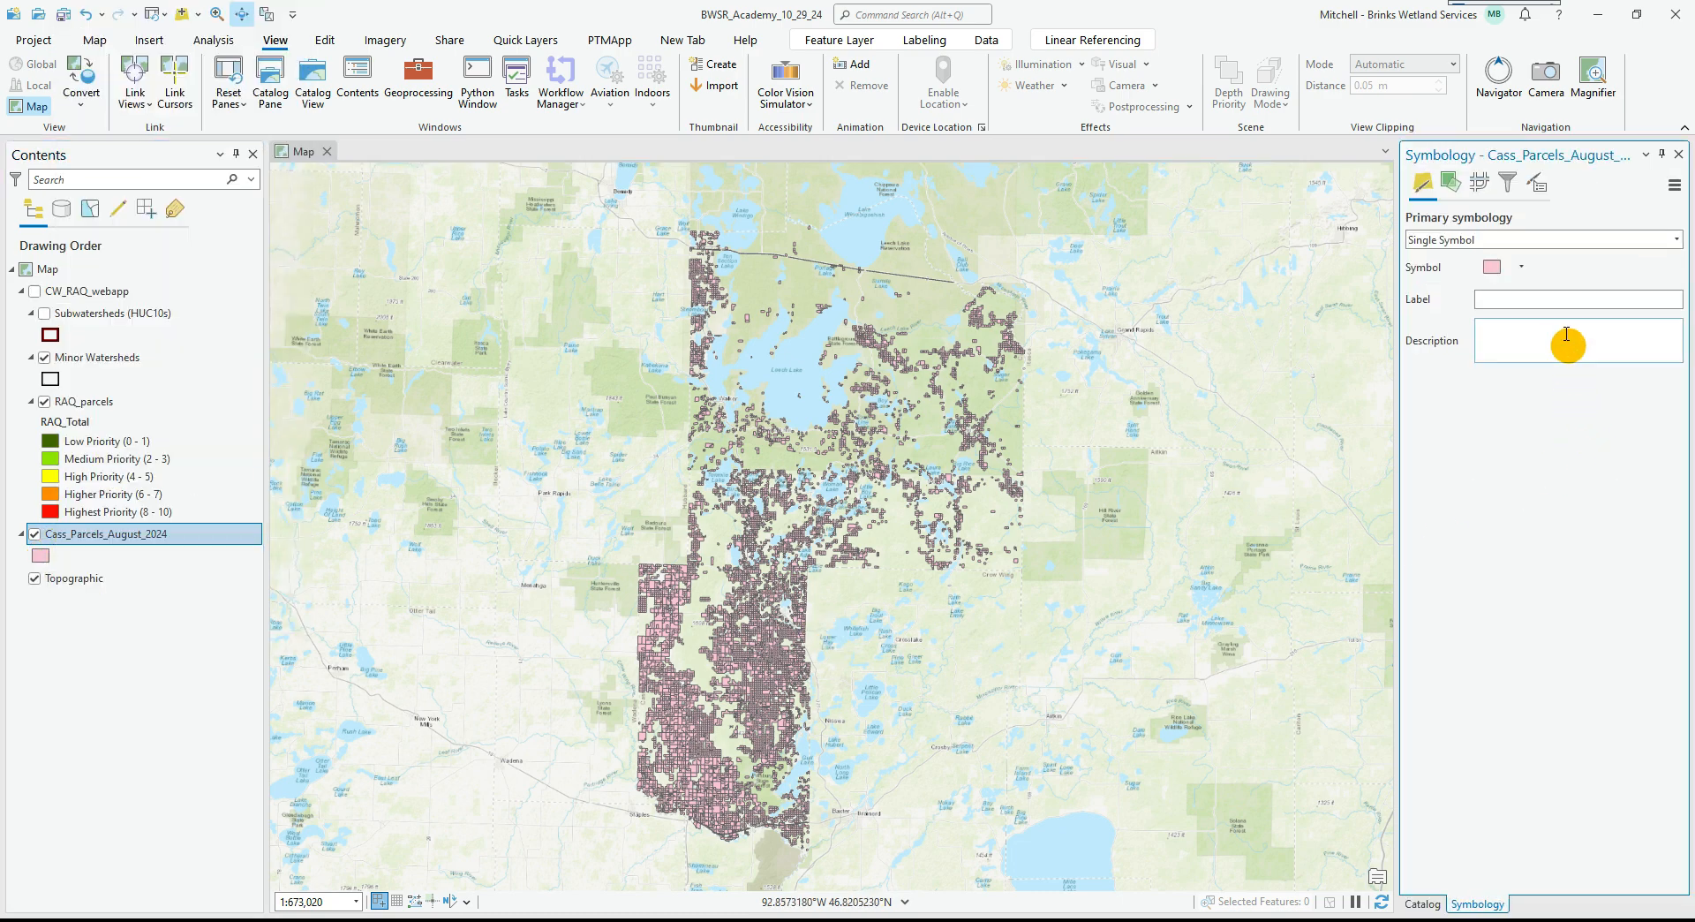
# Try other legend patch shapes for the Cass parcels symbol and return it to the plain rectangle.
pyautogui.click(1526, 274)
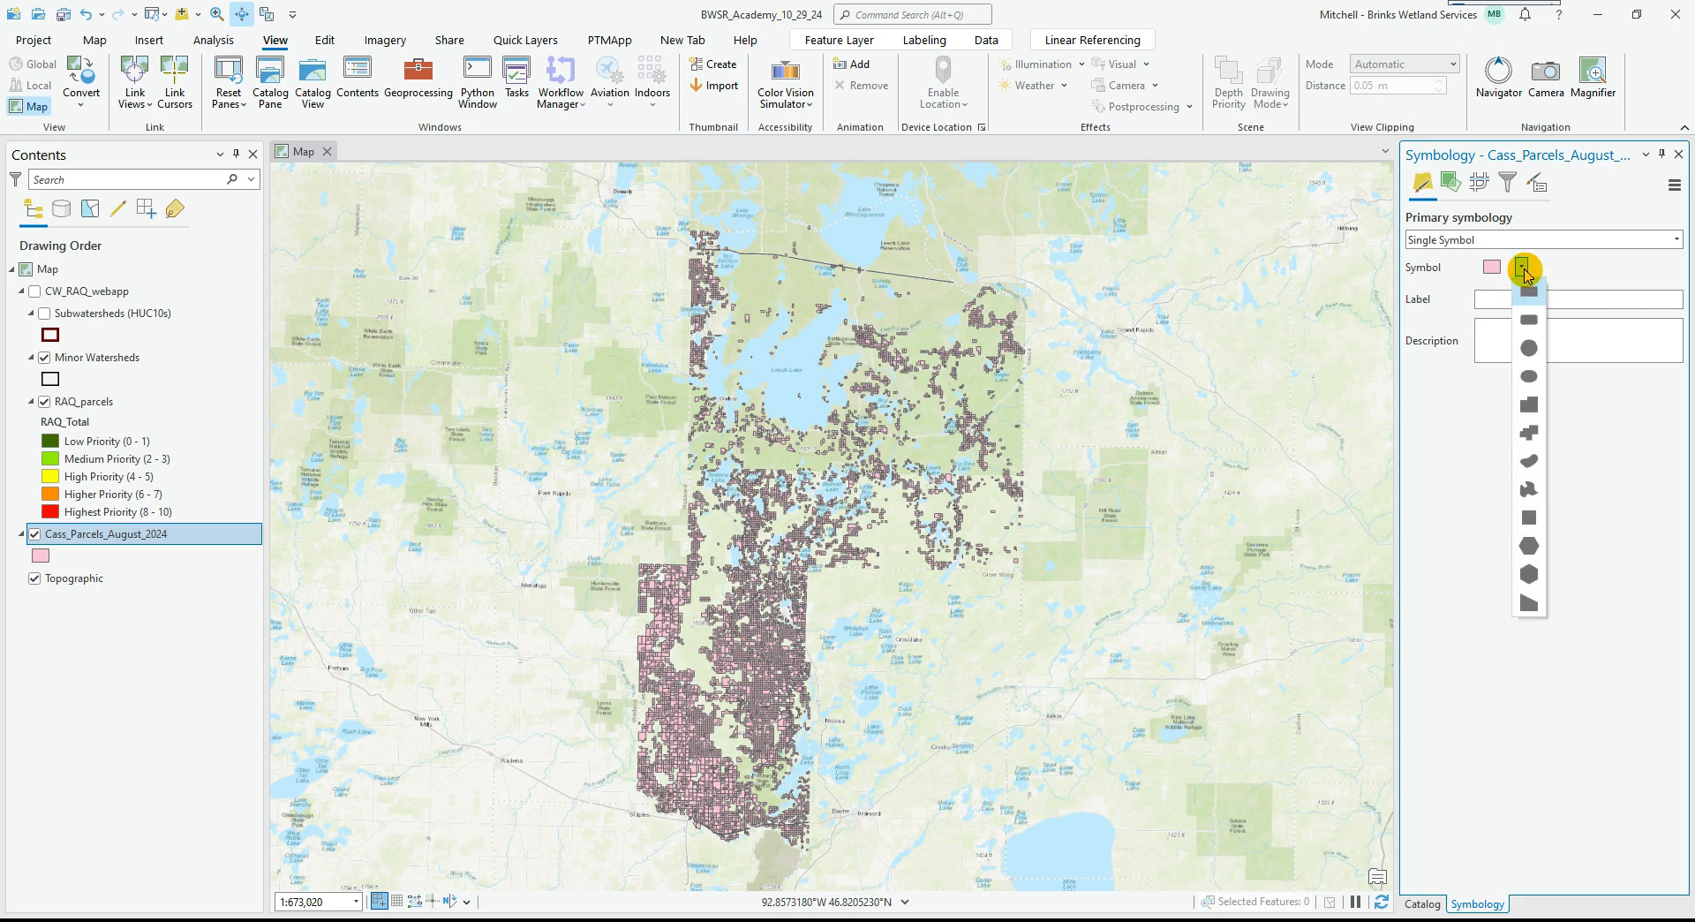
pyautogui.click(1532, 492)
pyautogui.click(1522, 267)
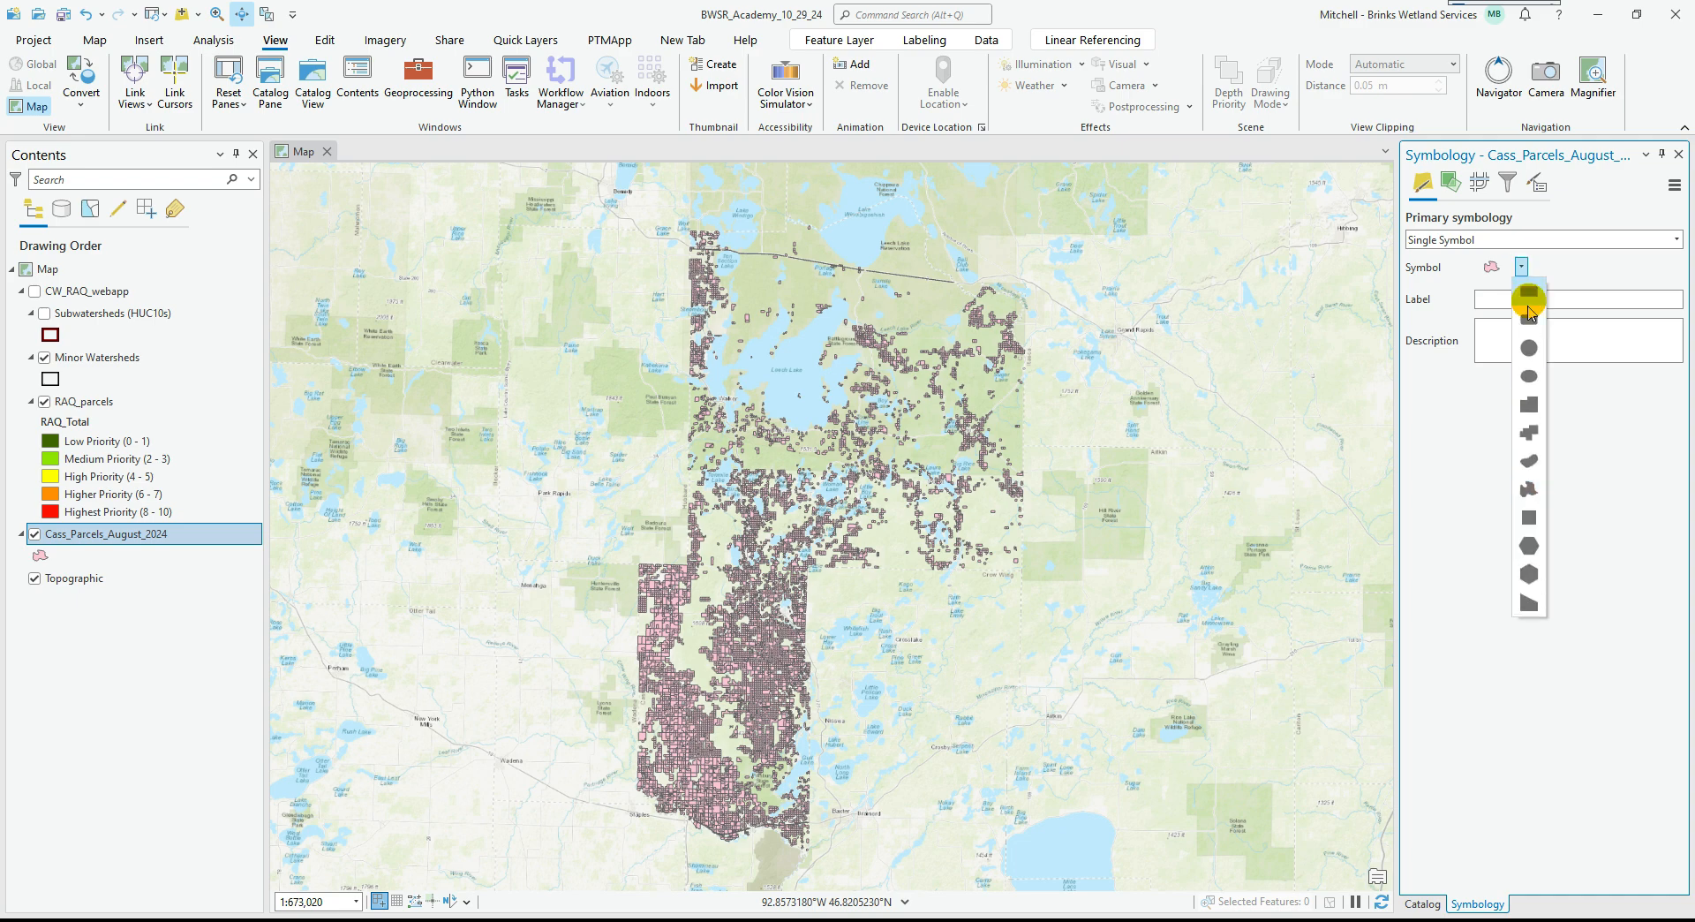
pyautogui.click(1530, 321)
pyautogui.click(1522, 270)
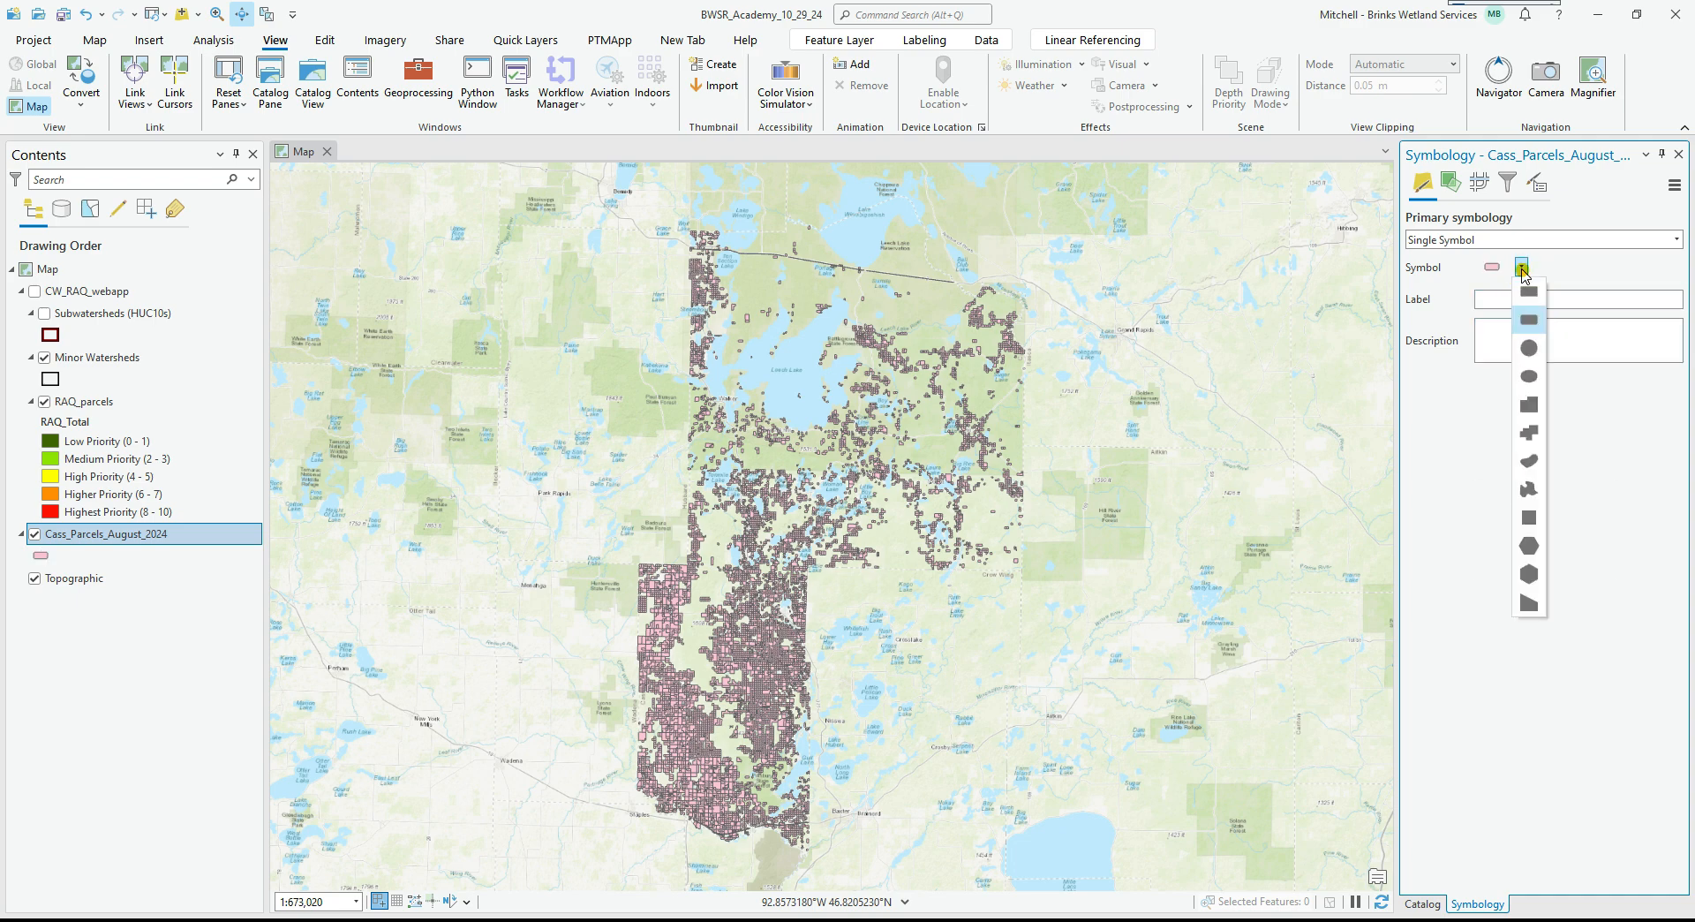
pyautogui.click(1518, 276)
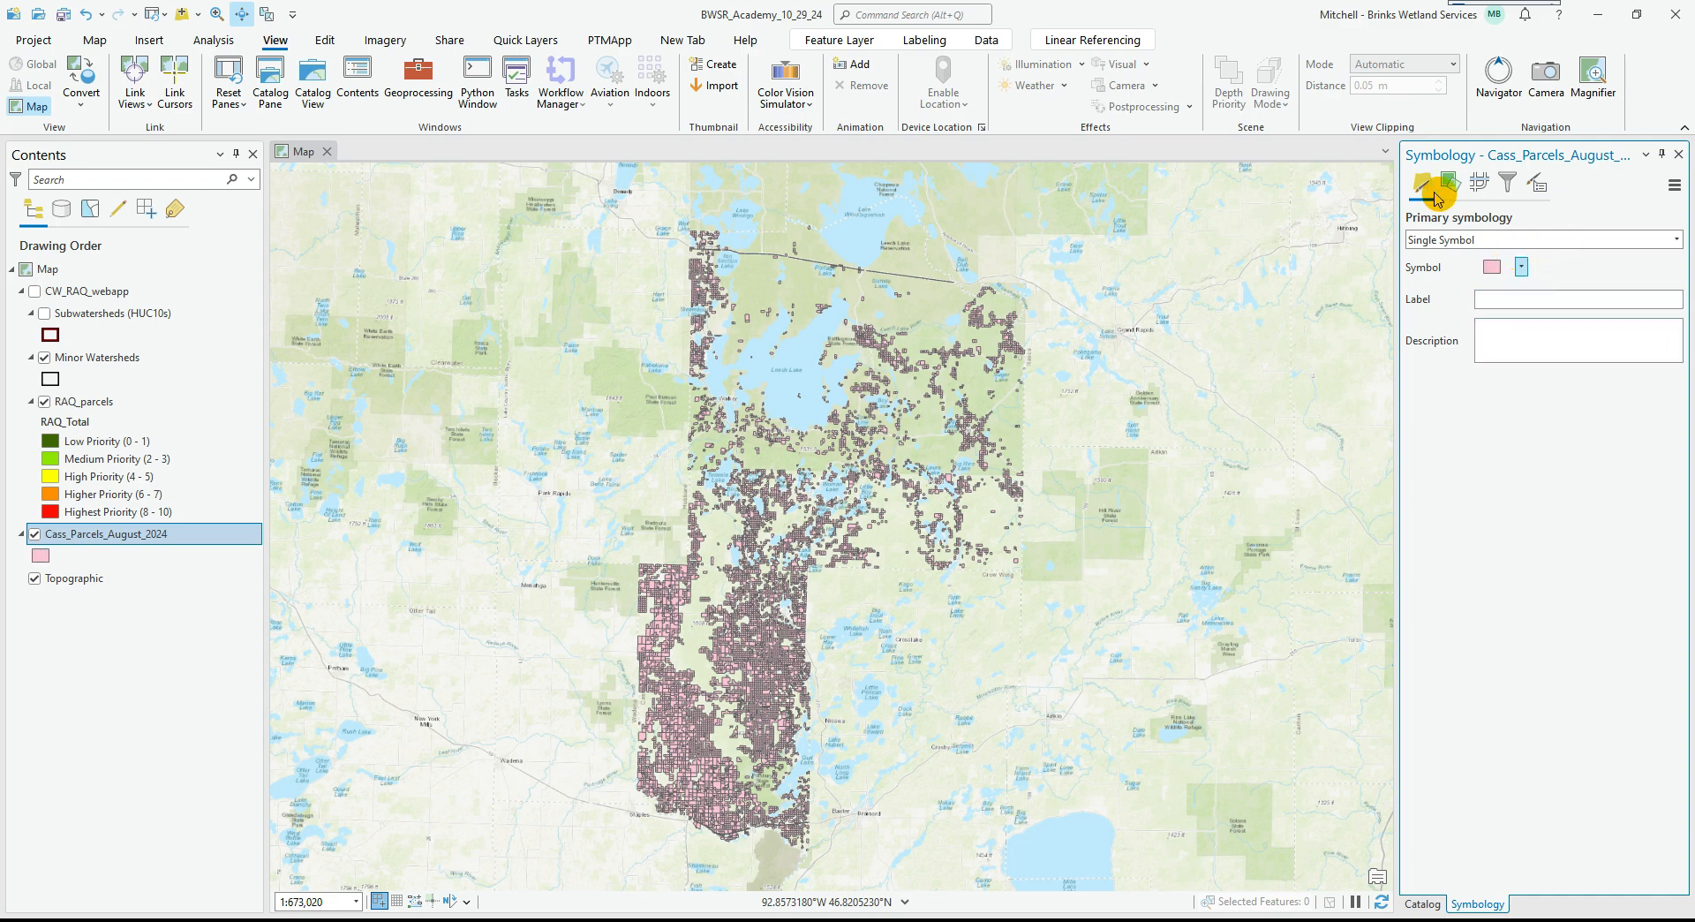
# Browse the polygon symbol gallery for the Cass parcels and set the symbol's fill to No color.
pyautogui.click(1491, 270)
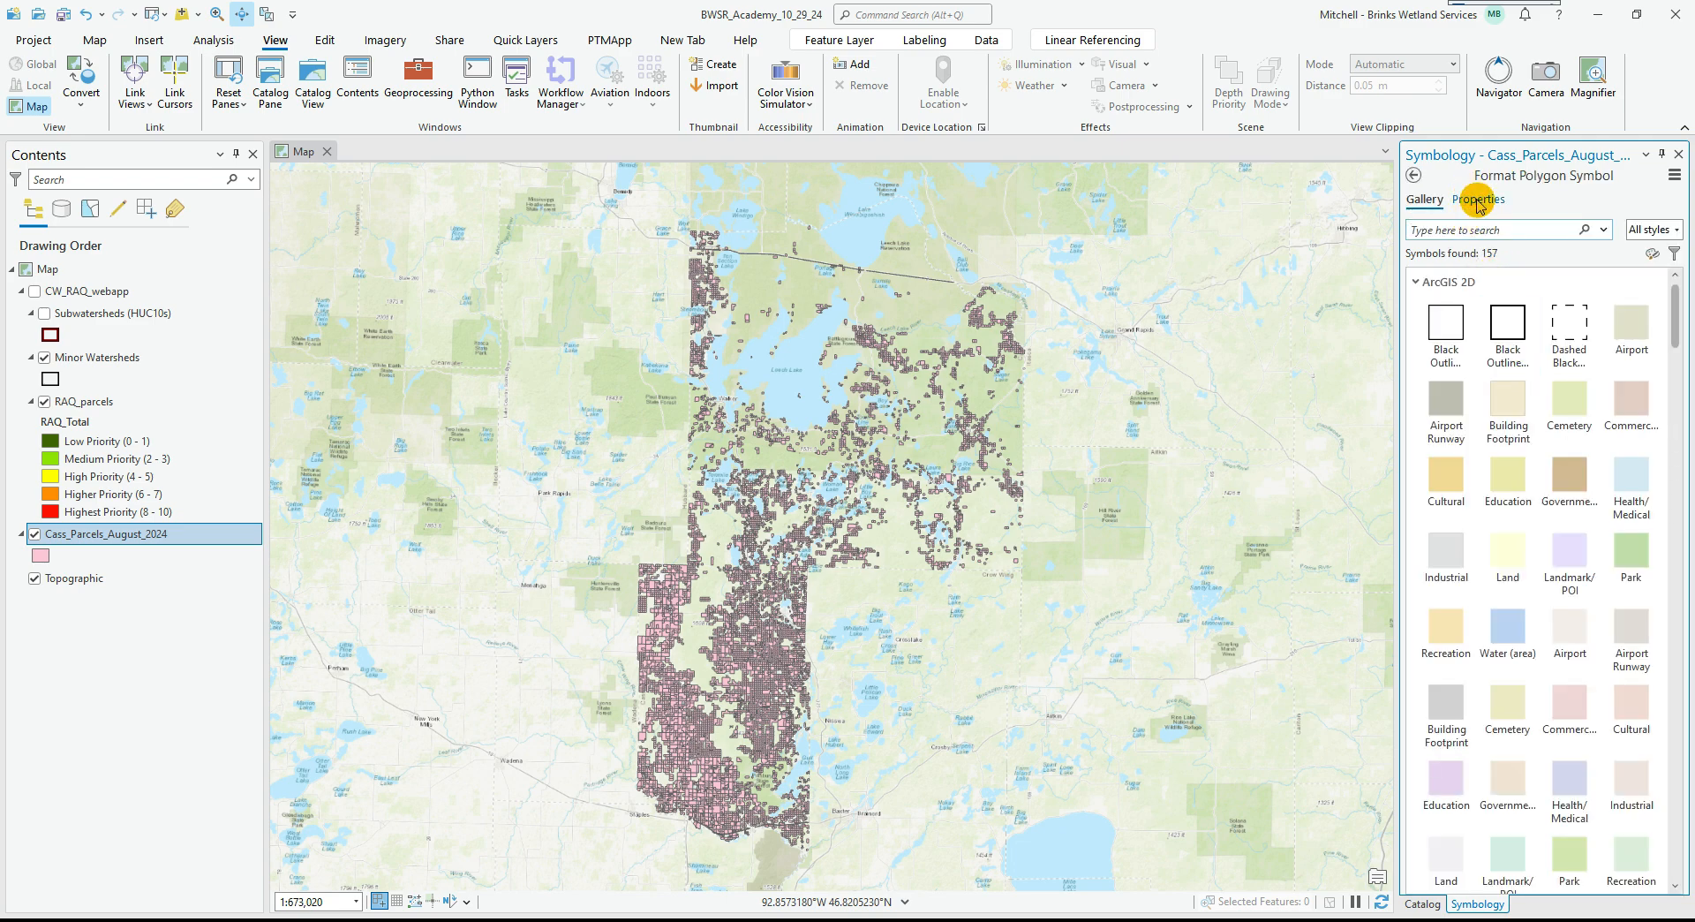
pyautogui.scroll(-10, 1477, 479)
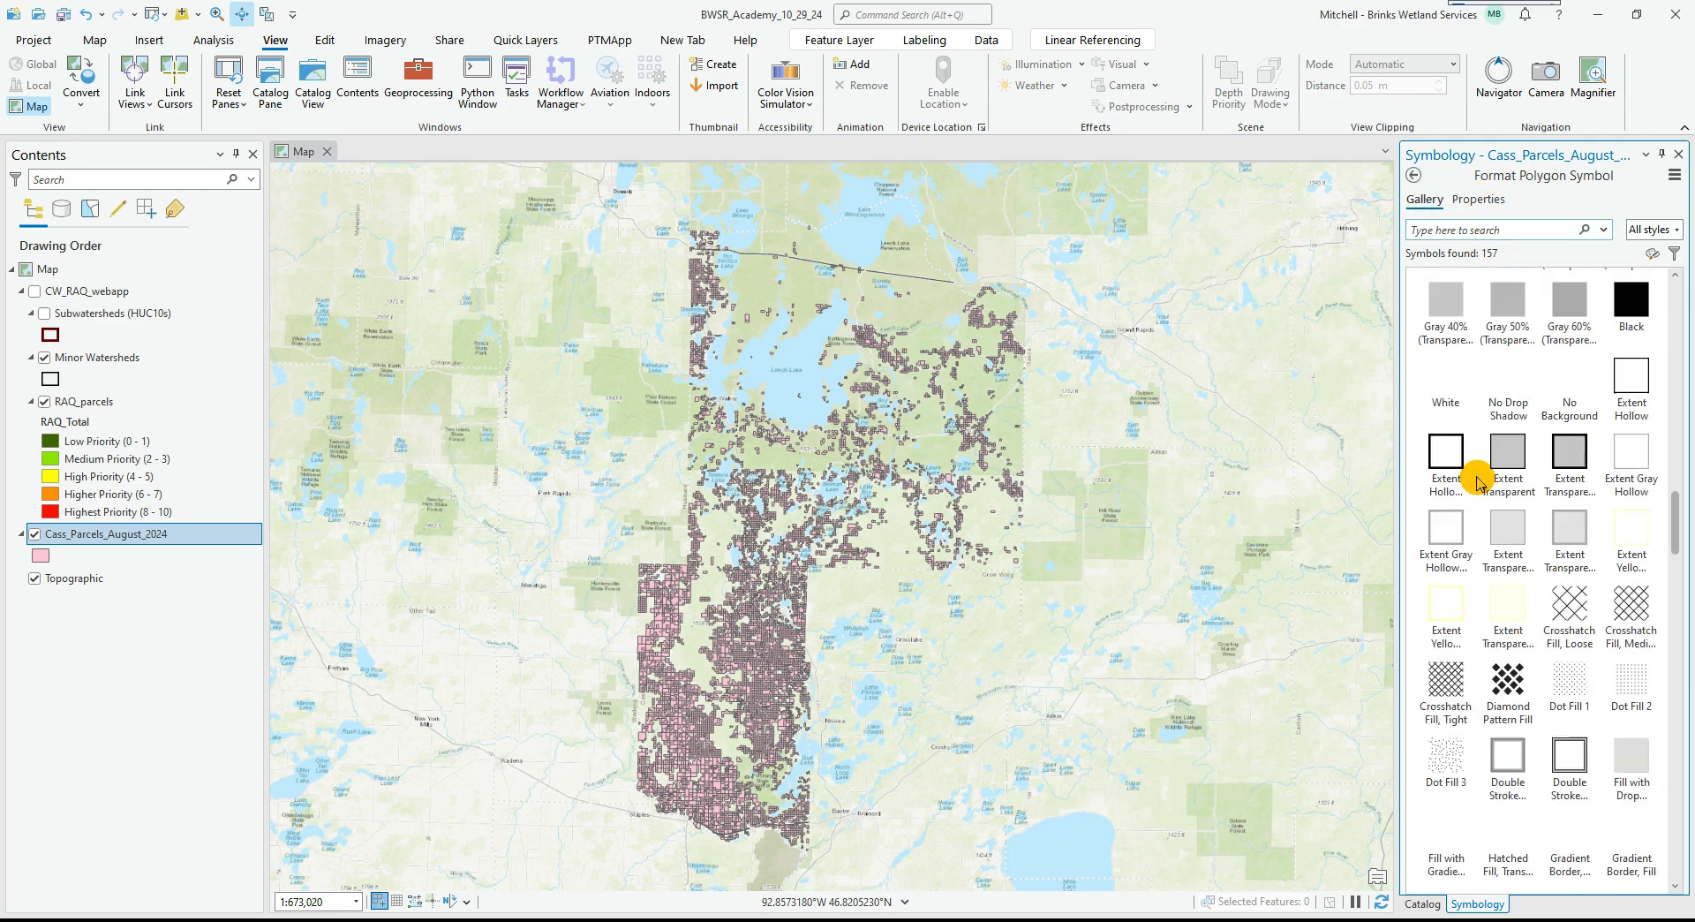
pyautogui.scroll(-10, 1477, 480)
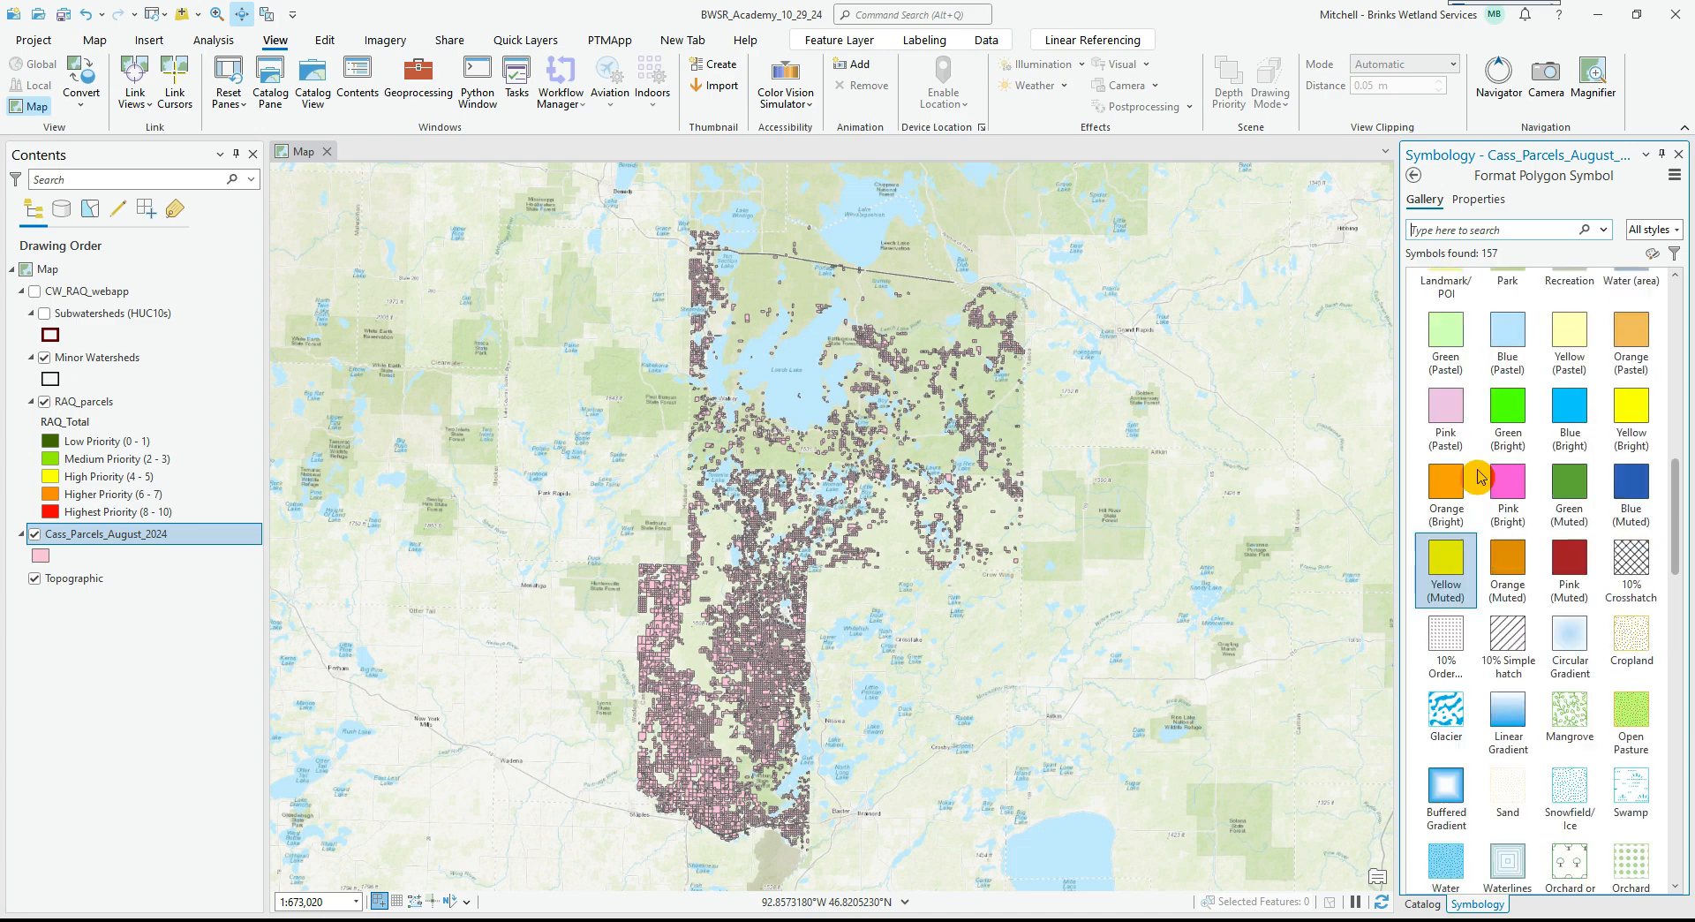
pyautogui.click(1478, 199)
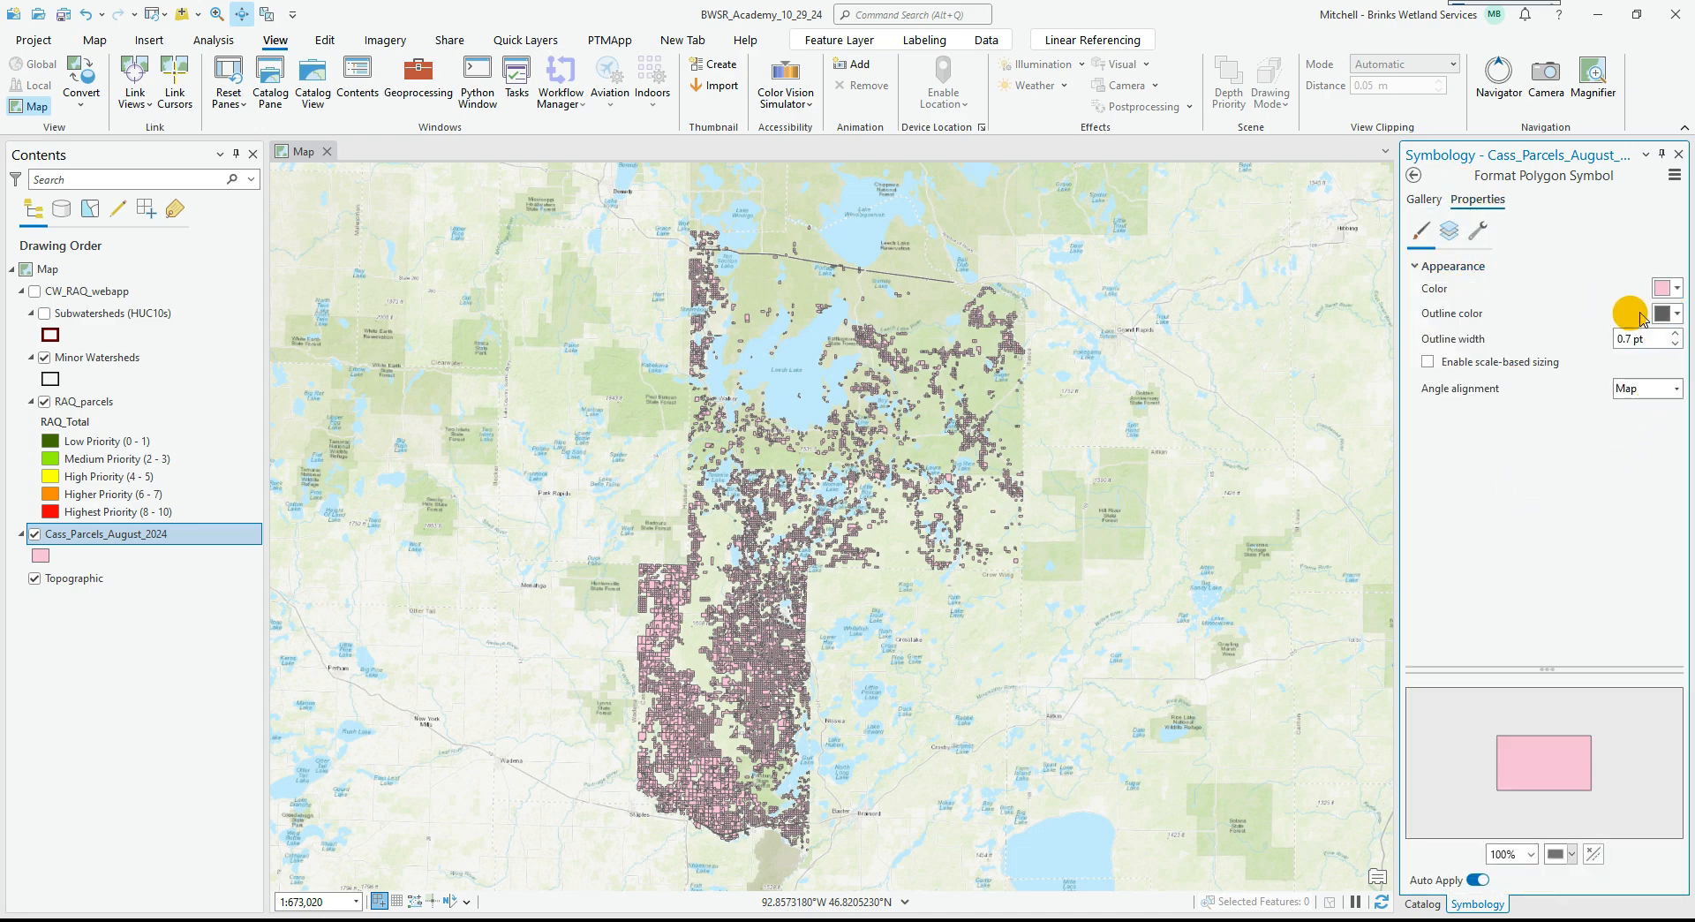
pyautogui.click(1665, 294)
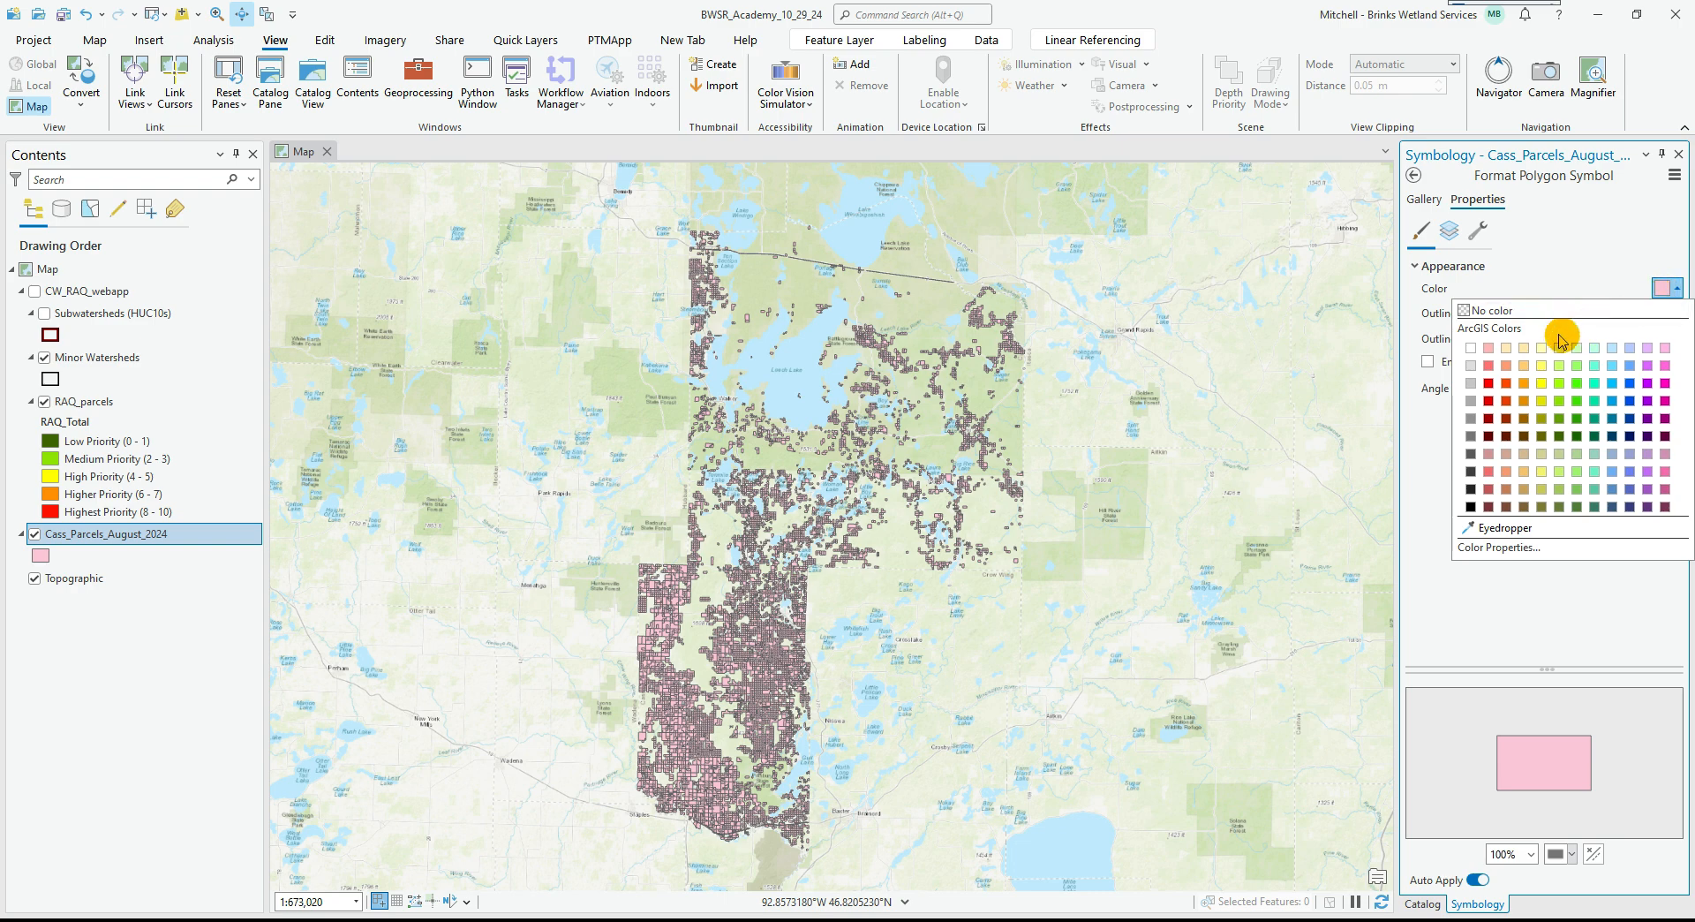
pyautogui.click(1506, 311)
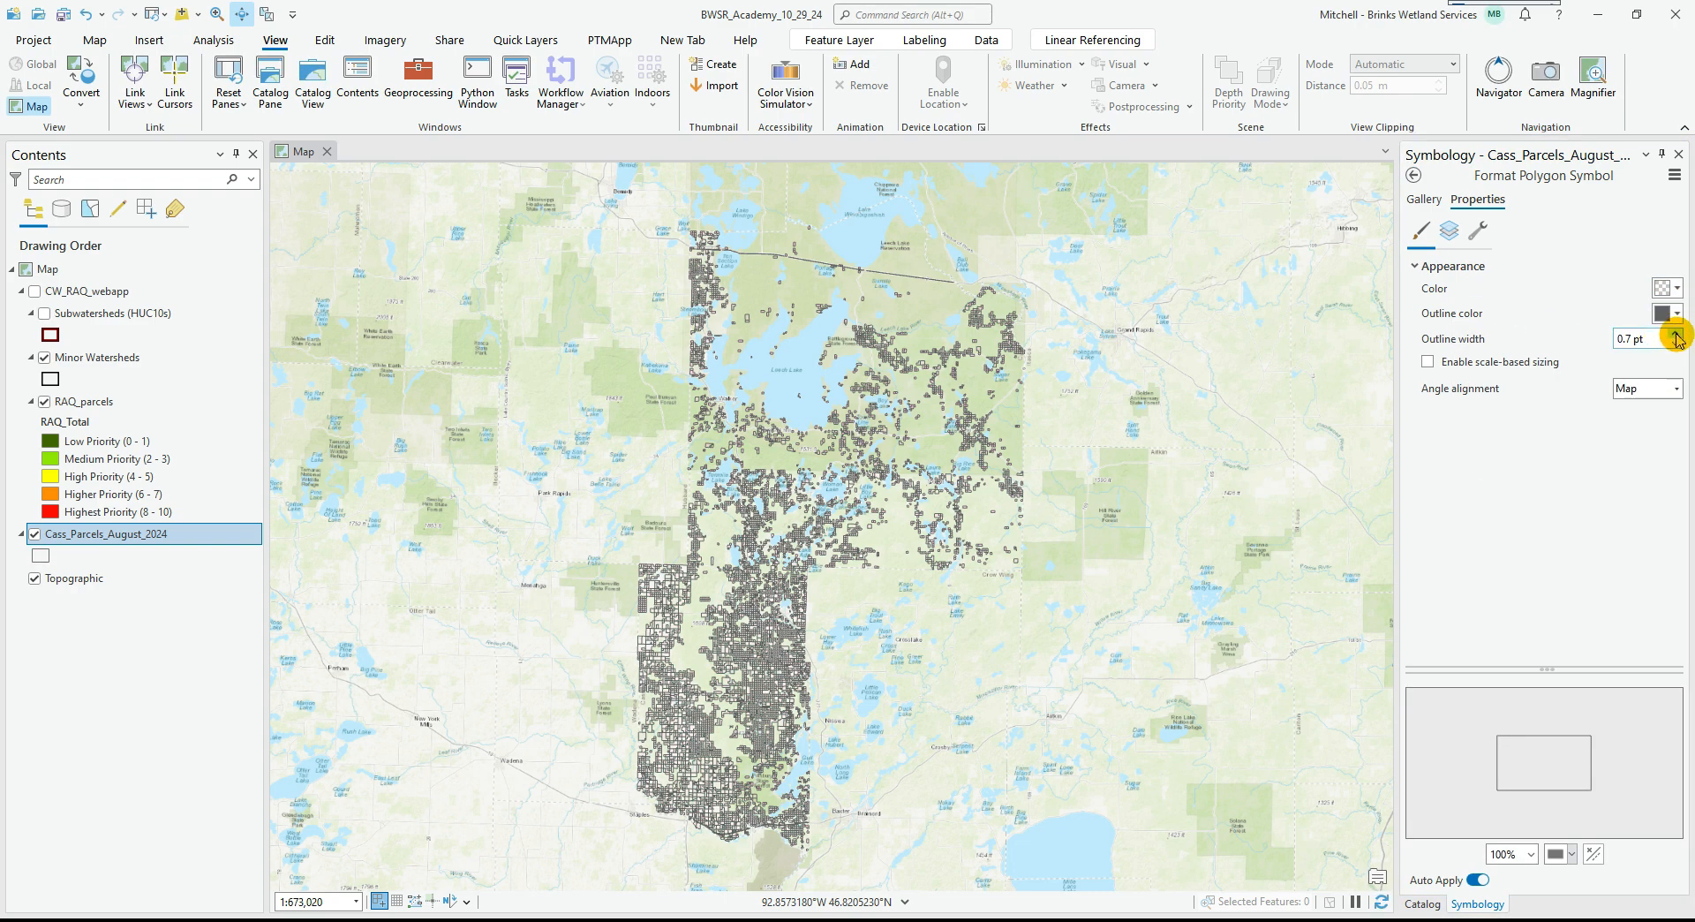
# Set the Cass parcels outline width to 1 pt and the outline color to bright blue.
pyautogui.click(1676, 336)
pyautogui.click(1676, 314)
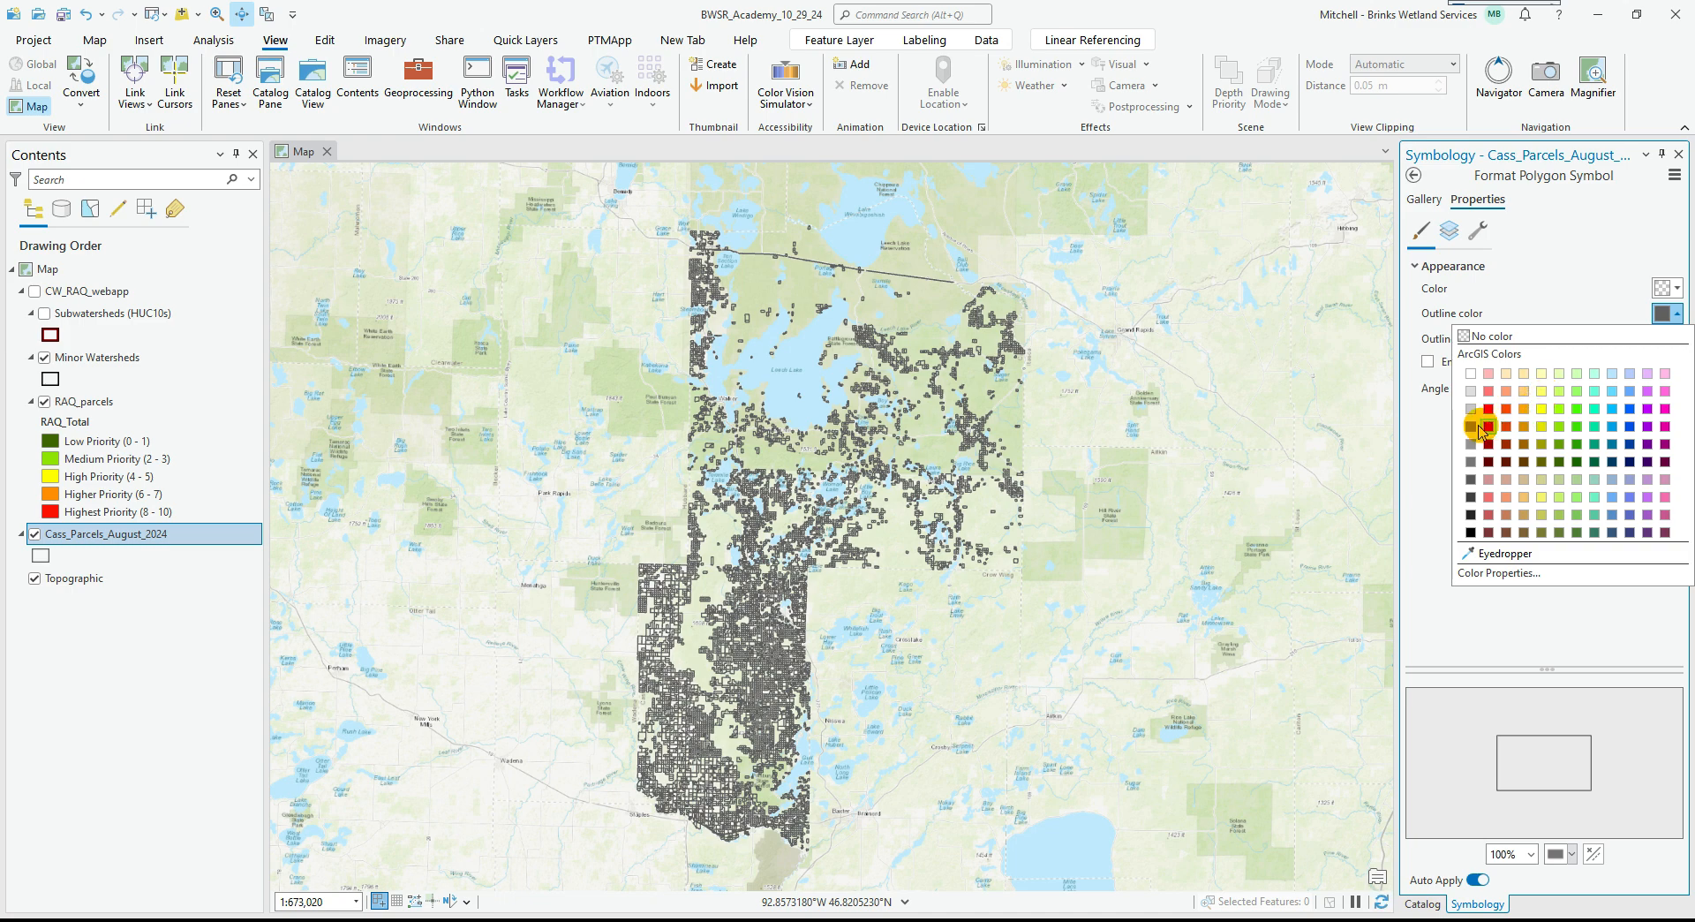
pyautogui.click(1630, 408)
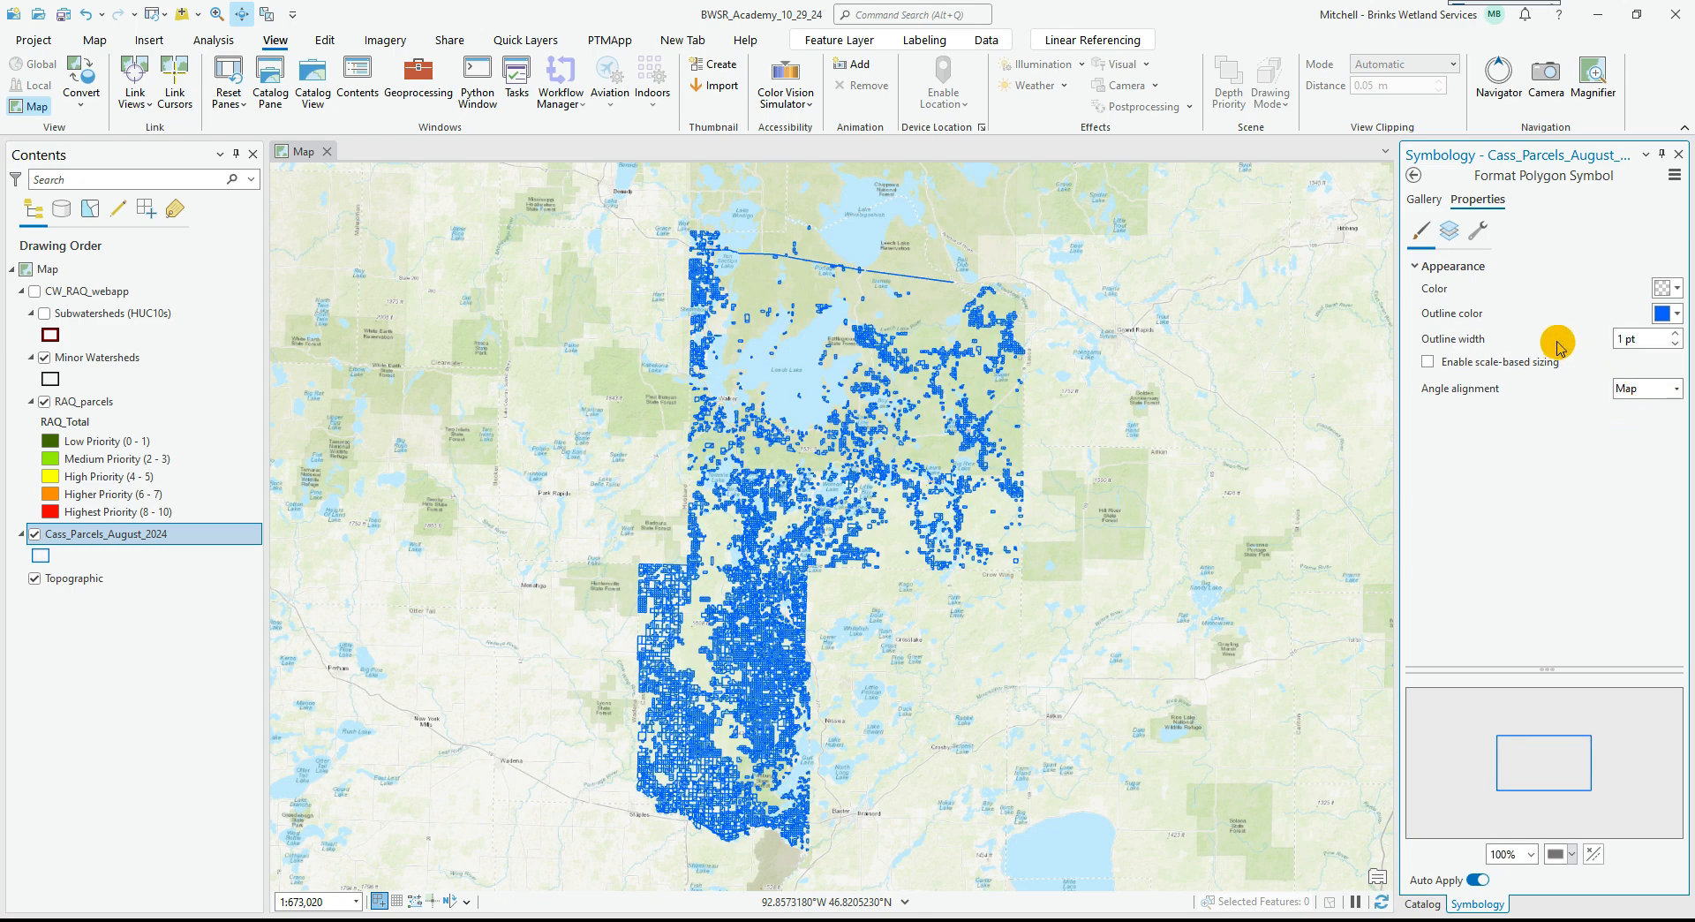
# Review the stroke and fill layers of the Cass parcels symbol and return to the layer's primary symbology.
pyautogui.click(1455, 231)
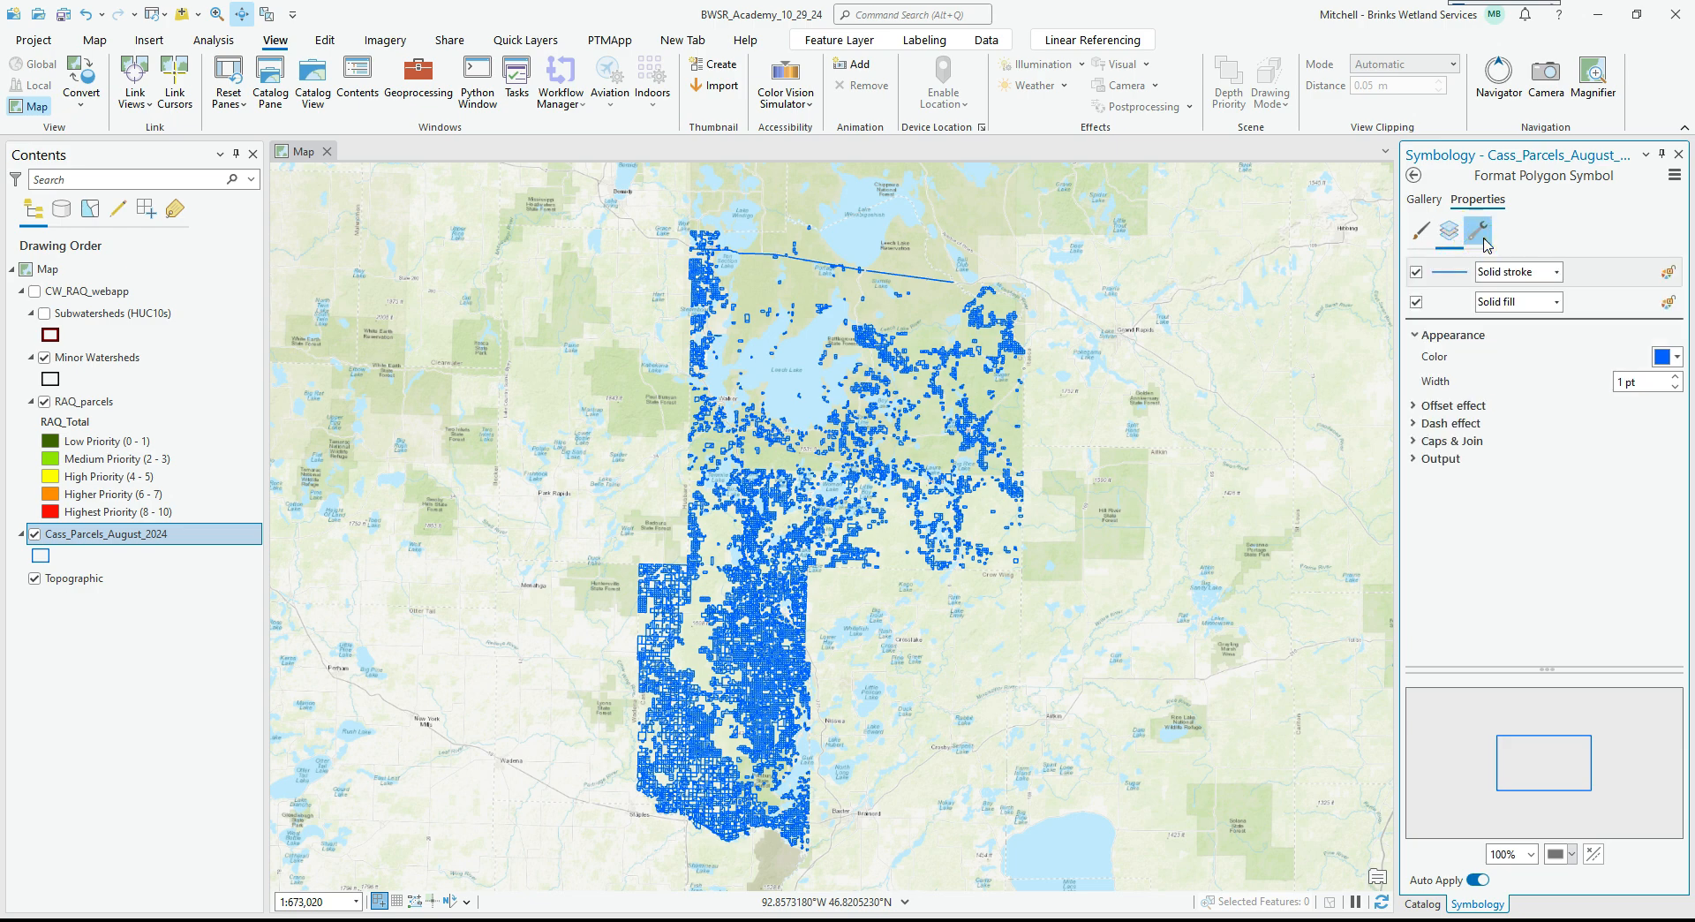
pyautogui.click(1420, 235)
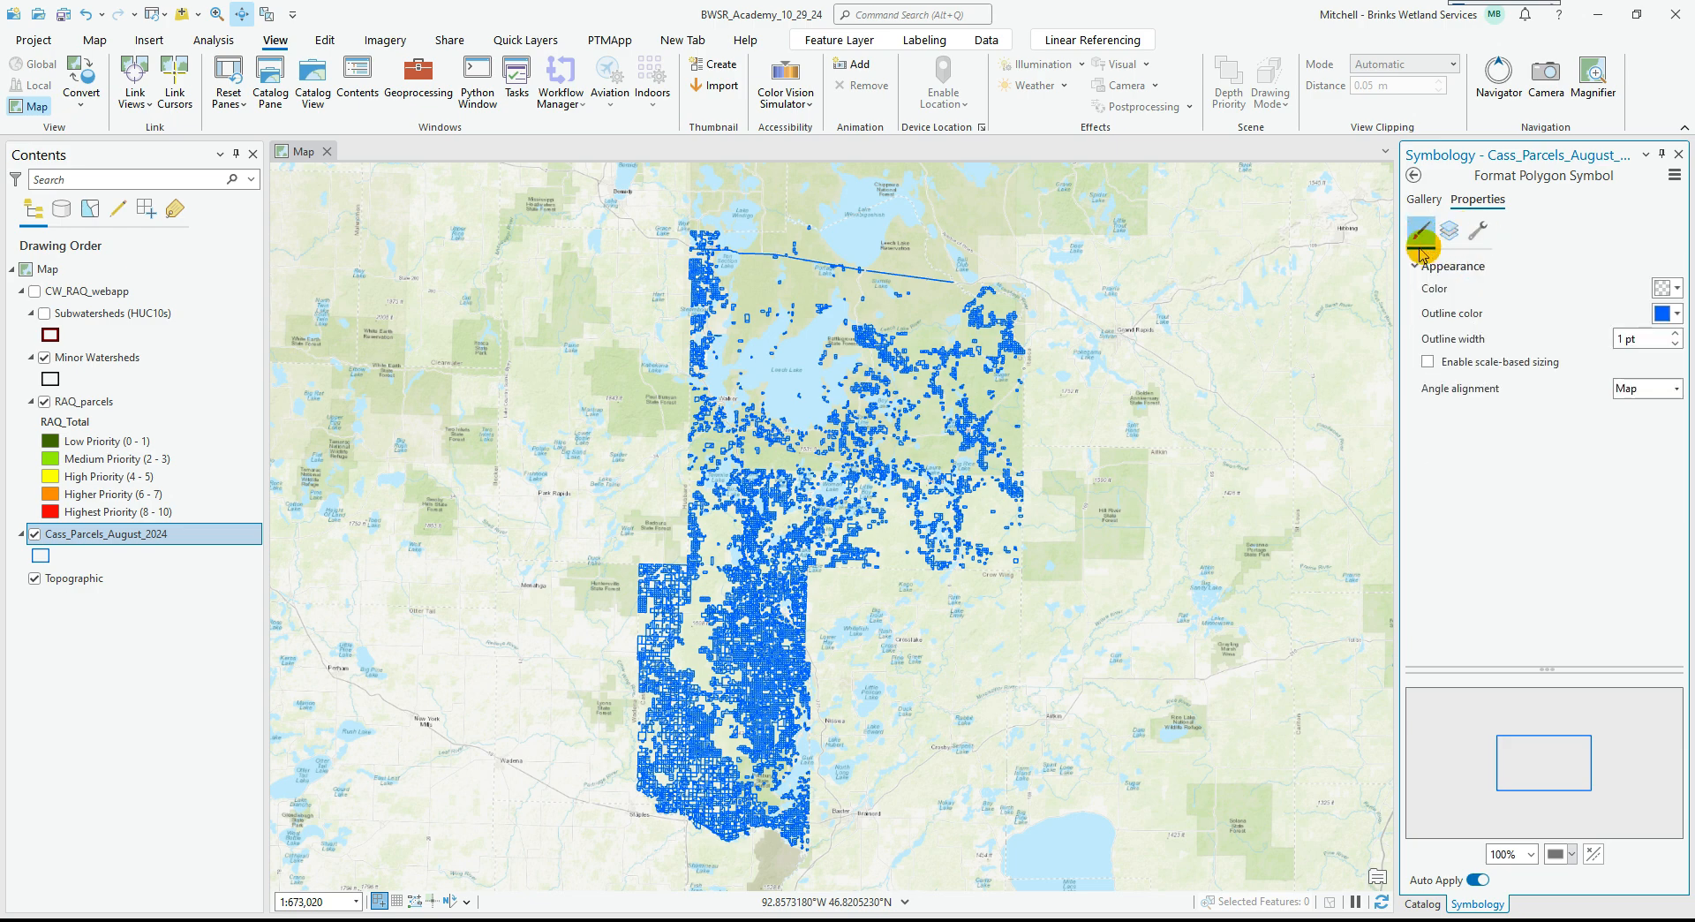
pyautogui.click(1414, 174)
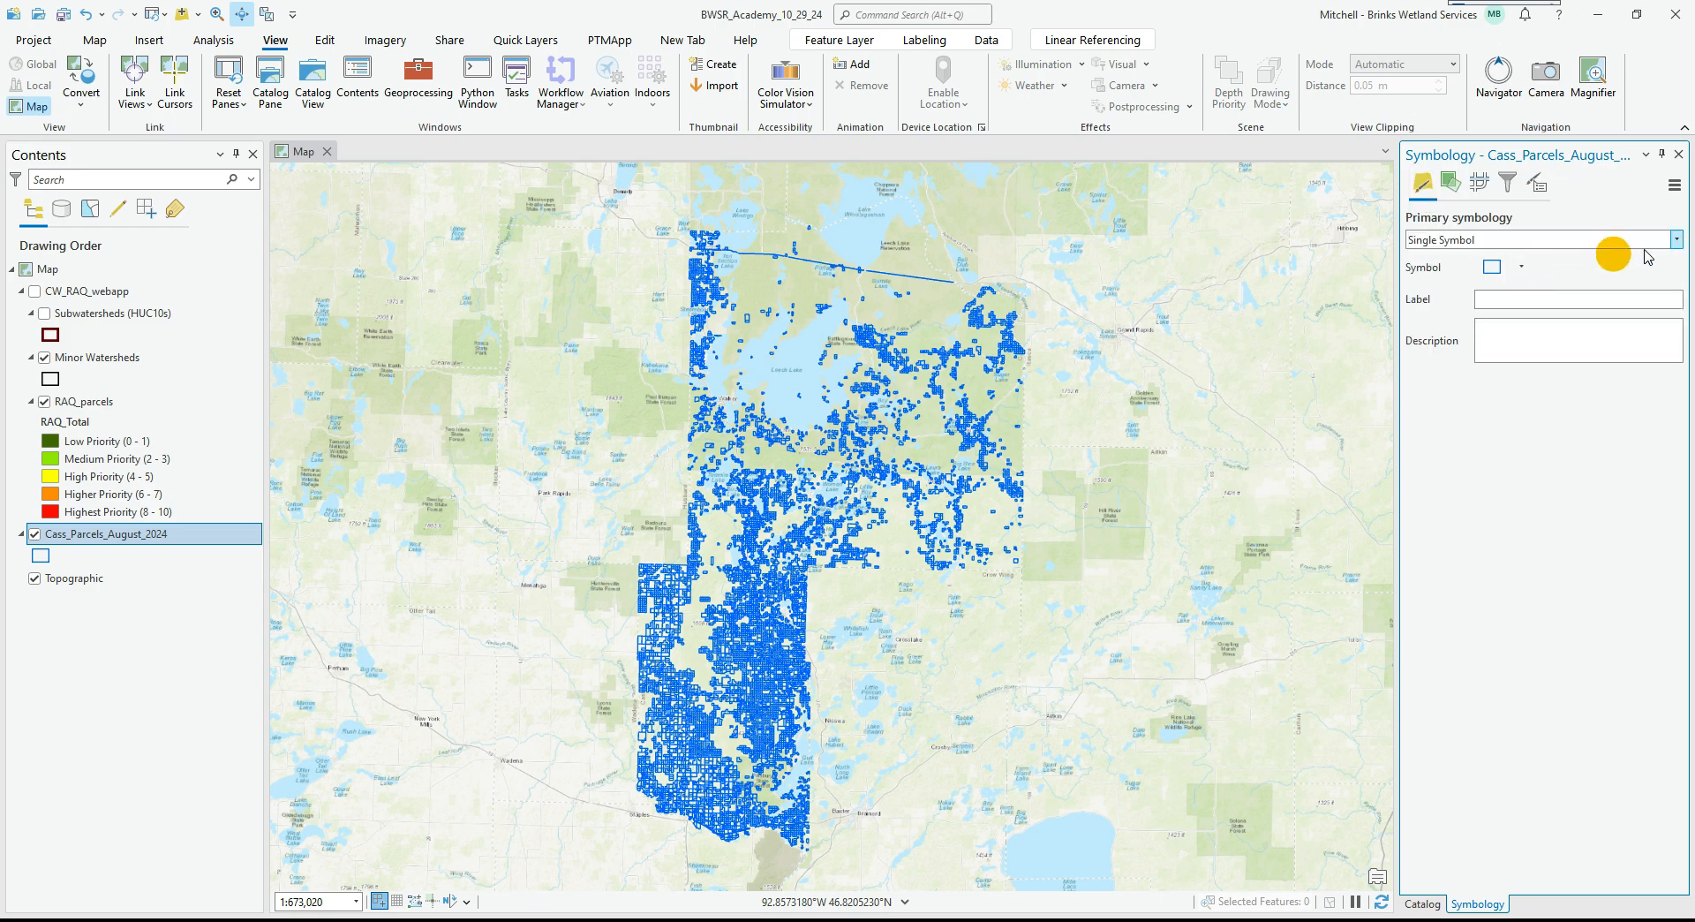
# Symbolize the Cass parcels with Unique Values, trying the Public_Type field first and settling on Ownership_Type_from_Cass_County.
pyautogui.click(1677, 241)
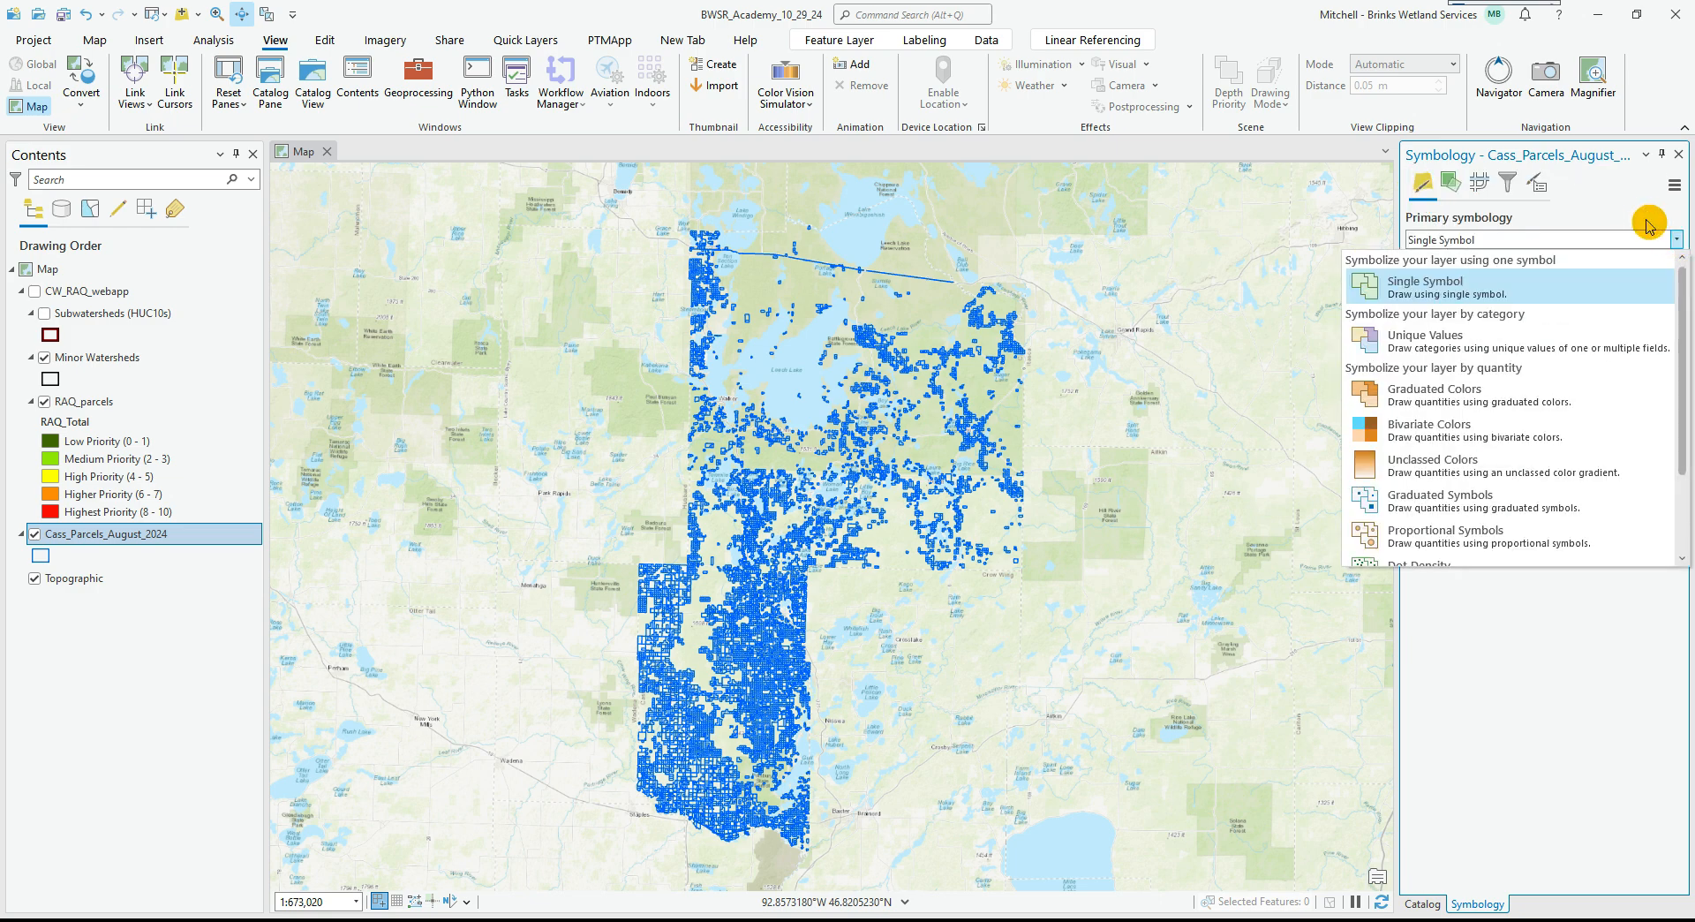
pyautogui.click(1449, 345)
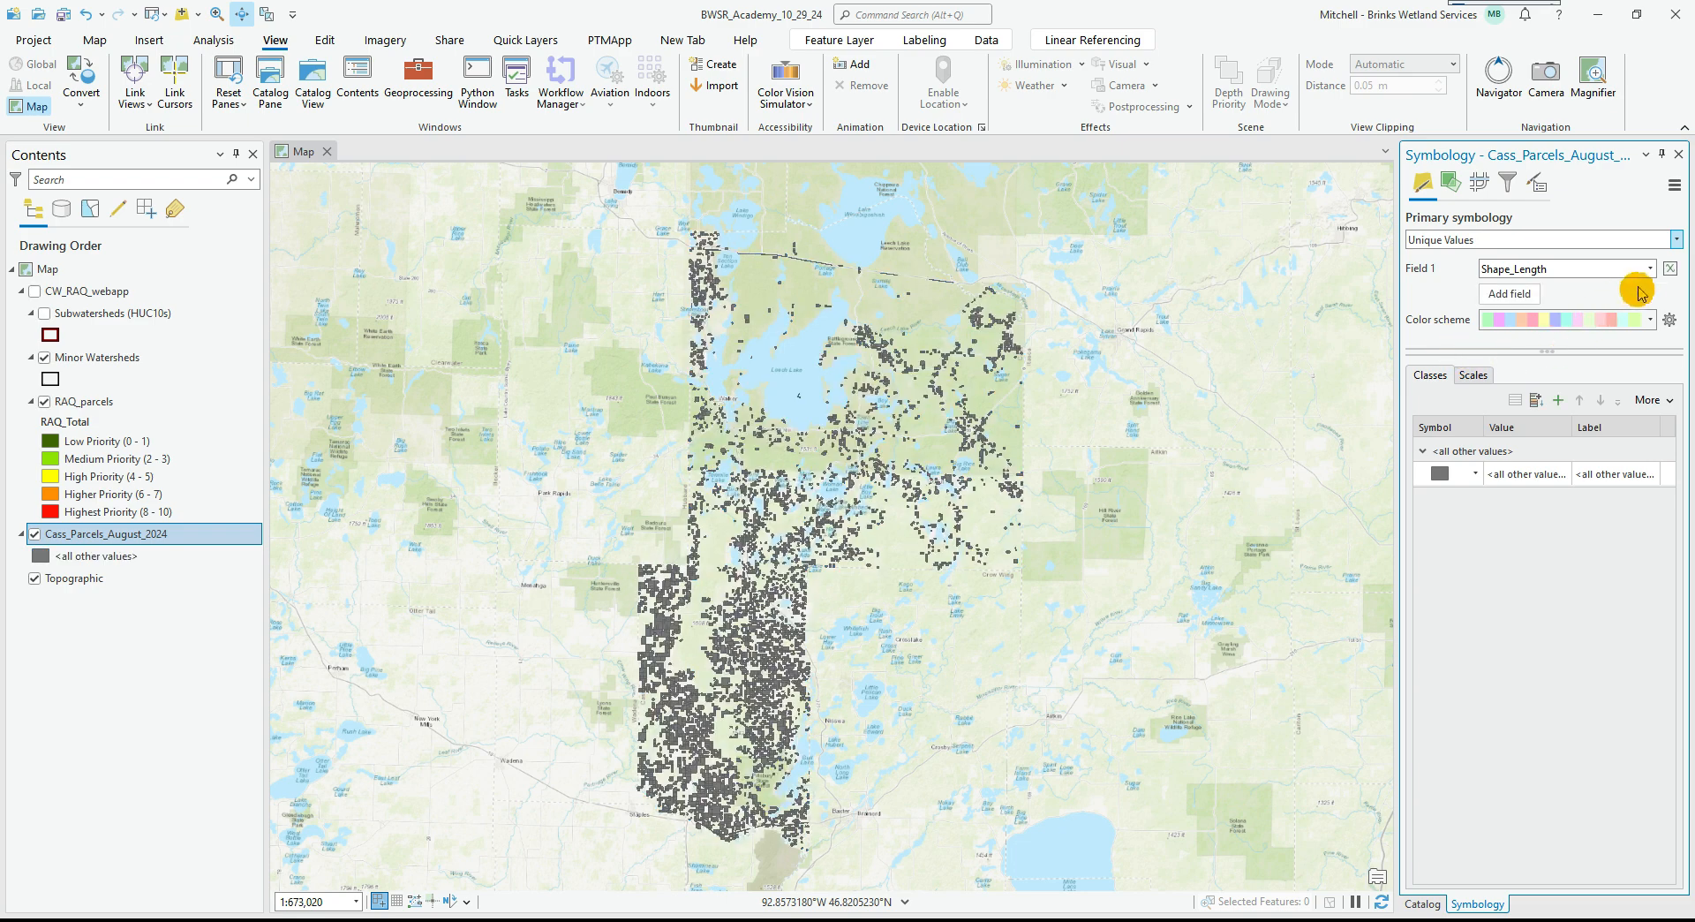
pyautogui.click(1648, 269)
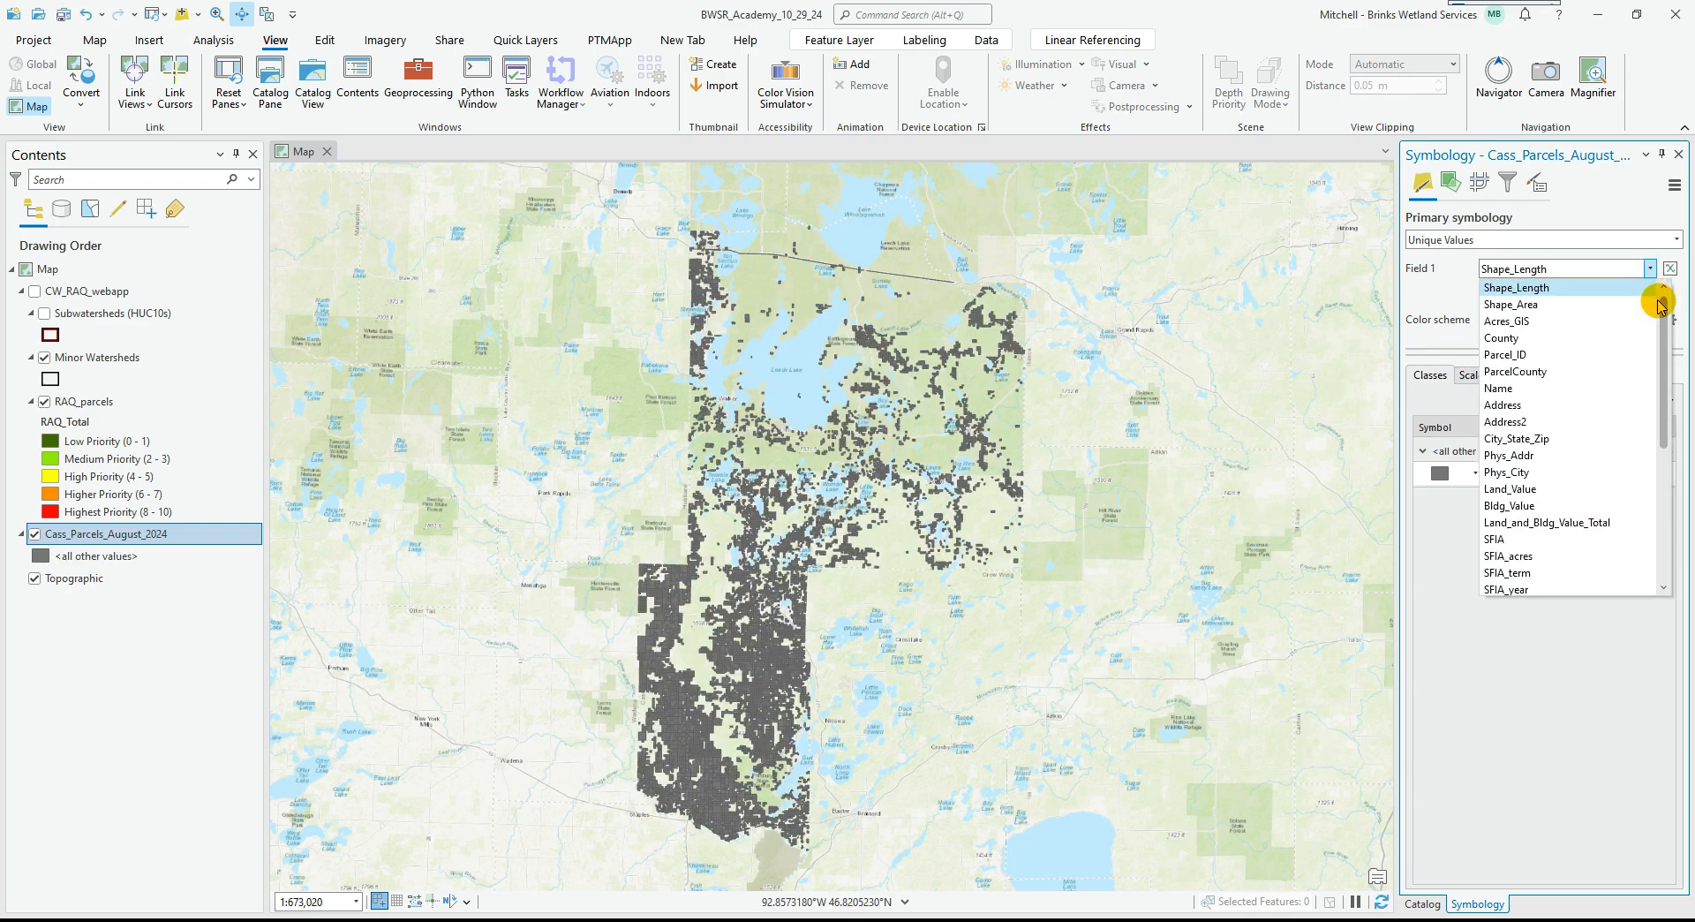
pyautogui.moveTo(1660, 307); pyautogui.dragTo(1660, 459)
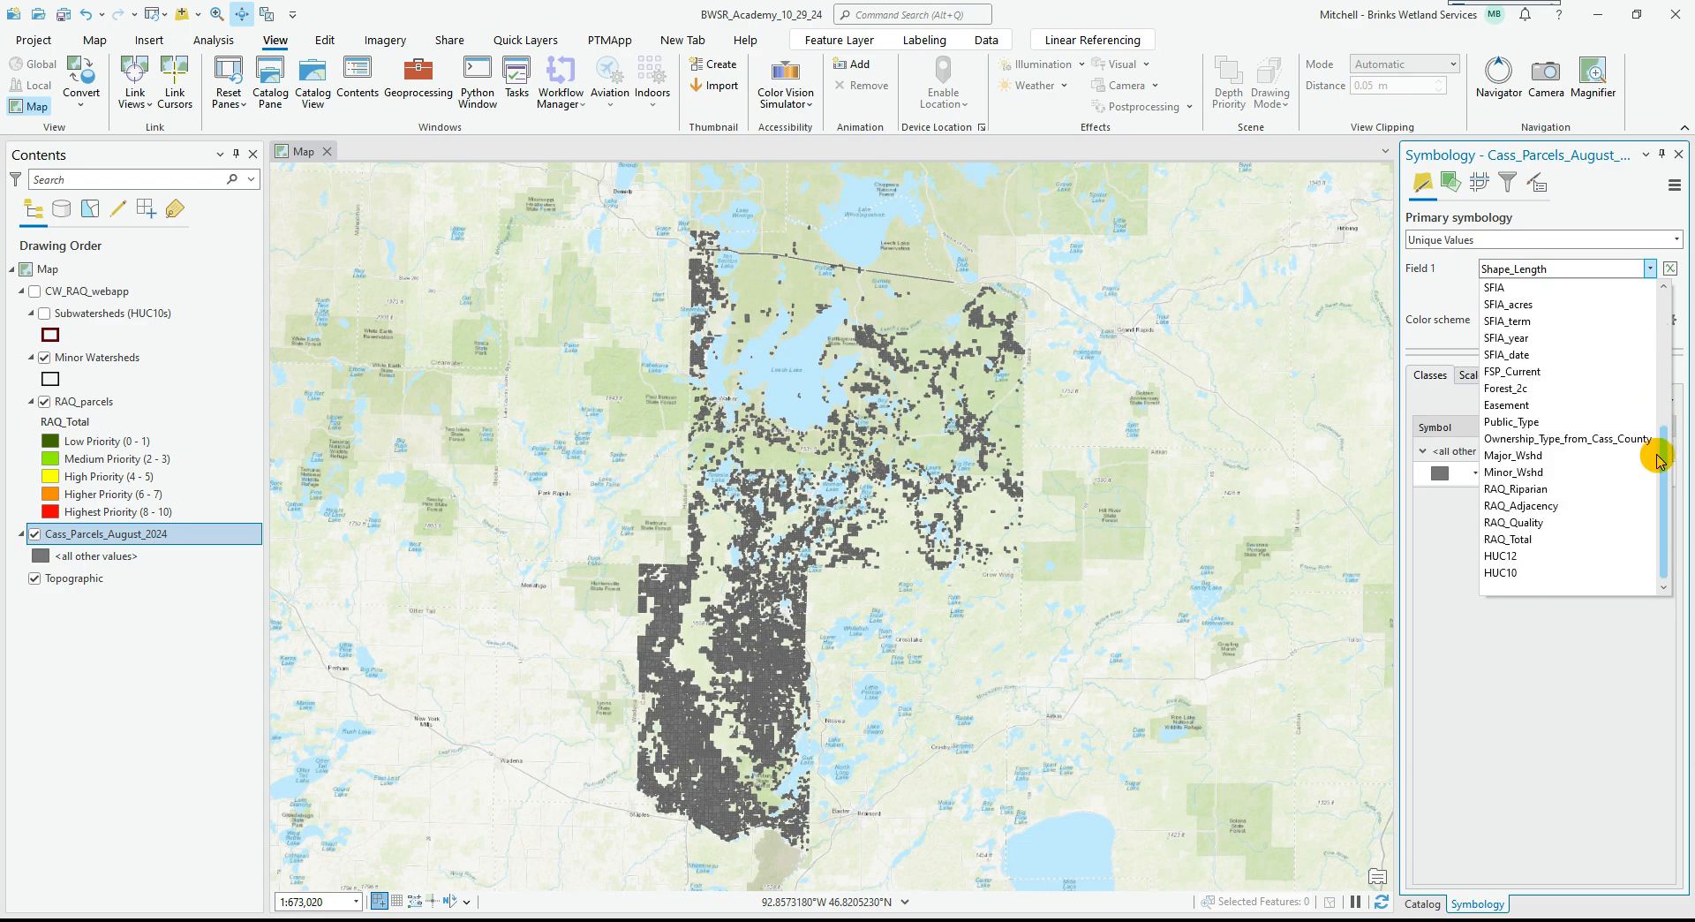
pyautogui.click(1561, 423)
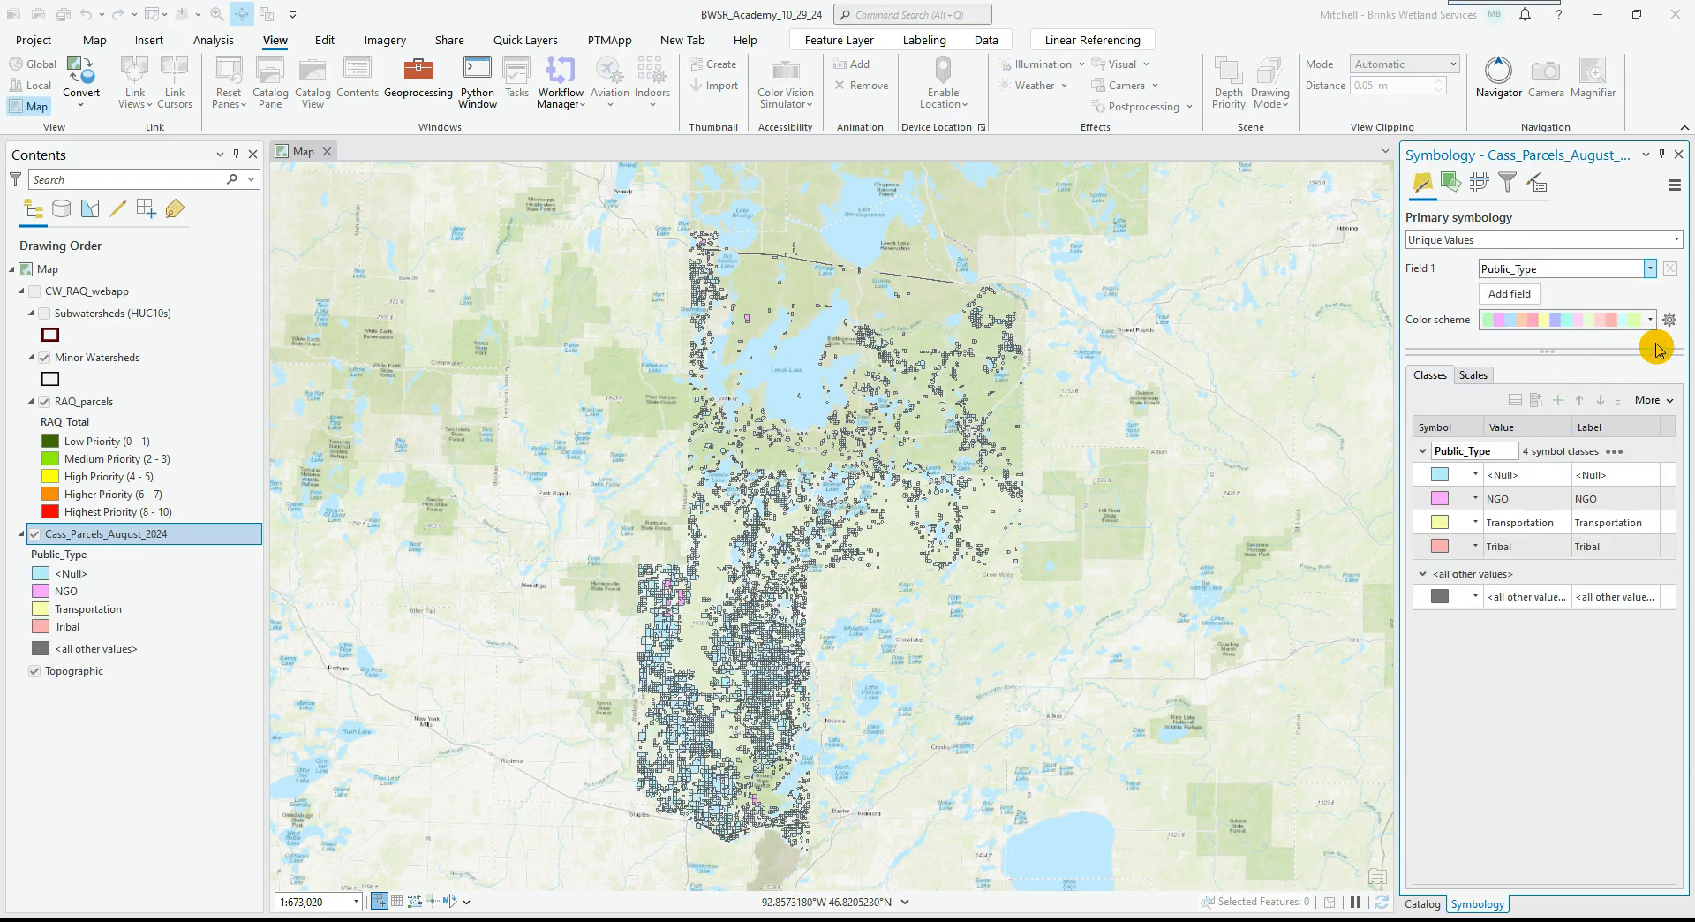
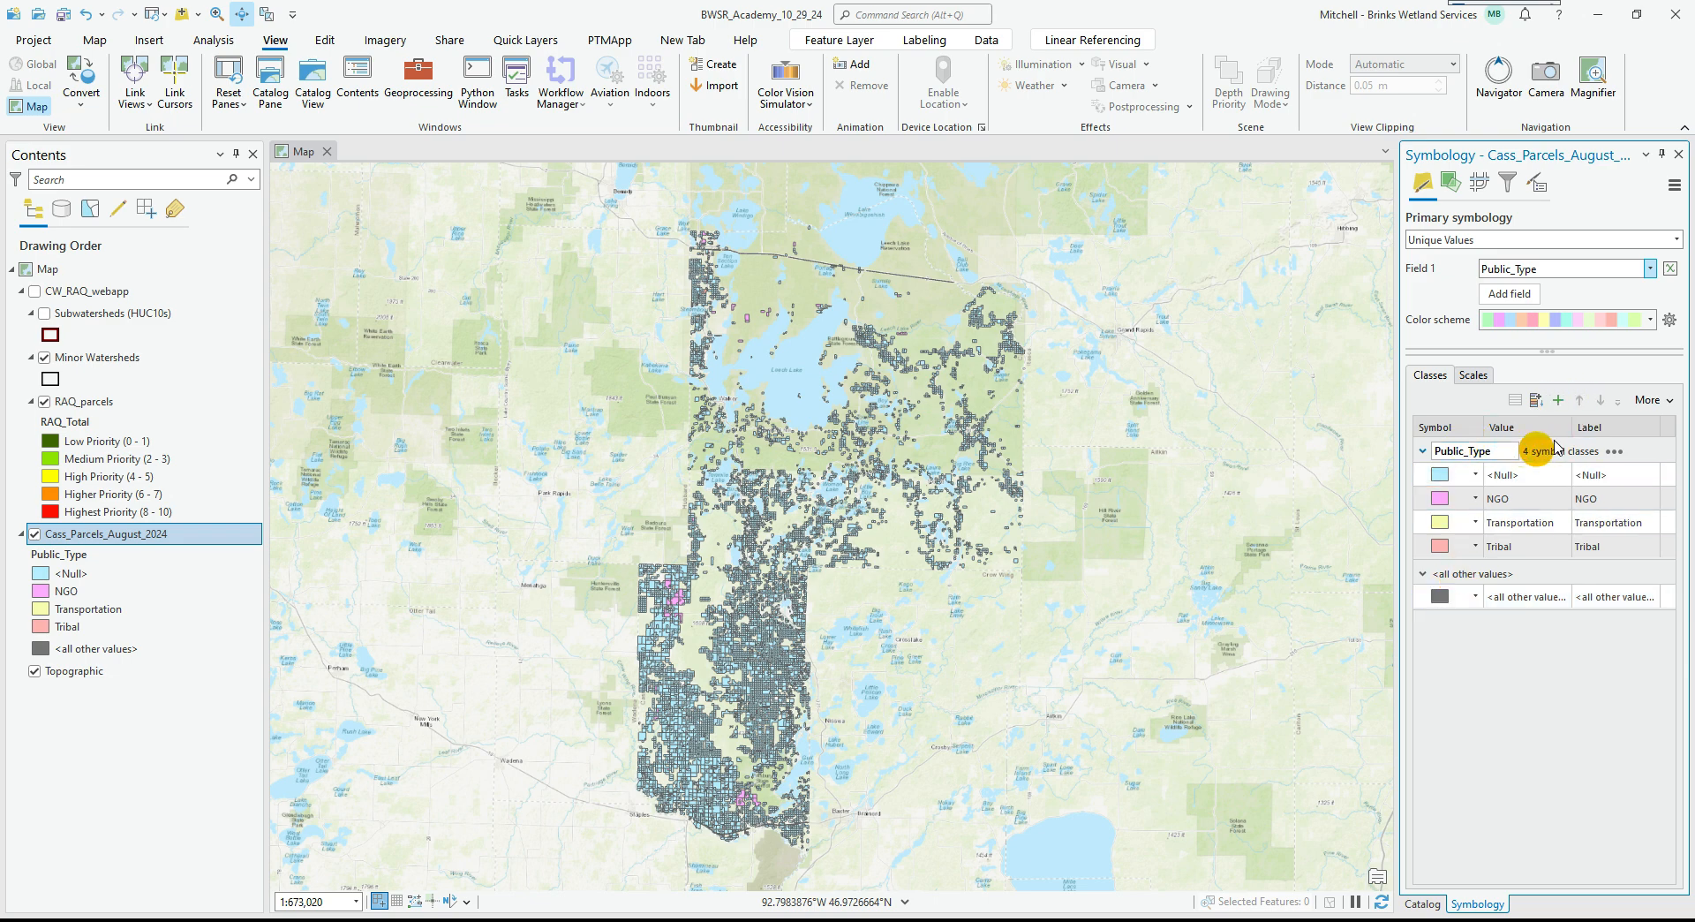
pyautogui.click(1651, 272)
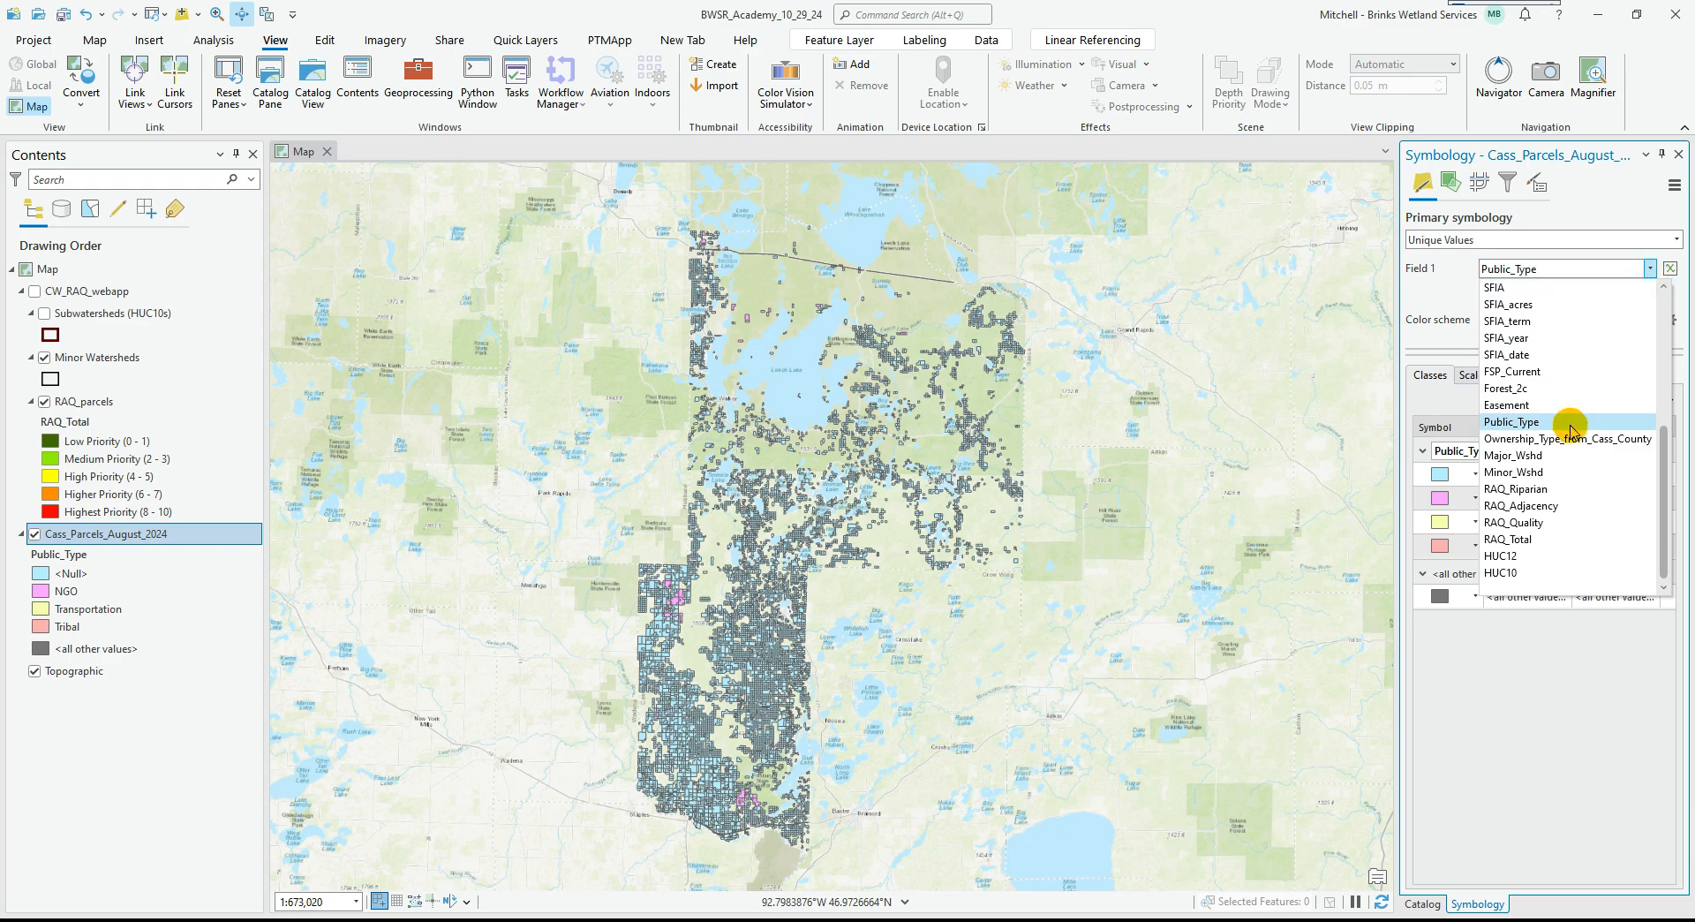
pyautogui.click(1573, 441)
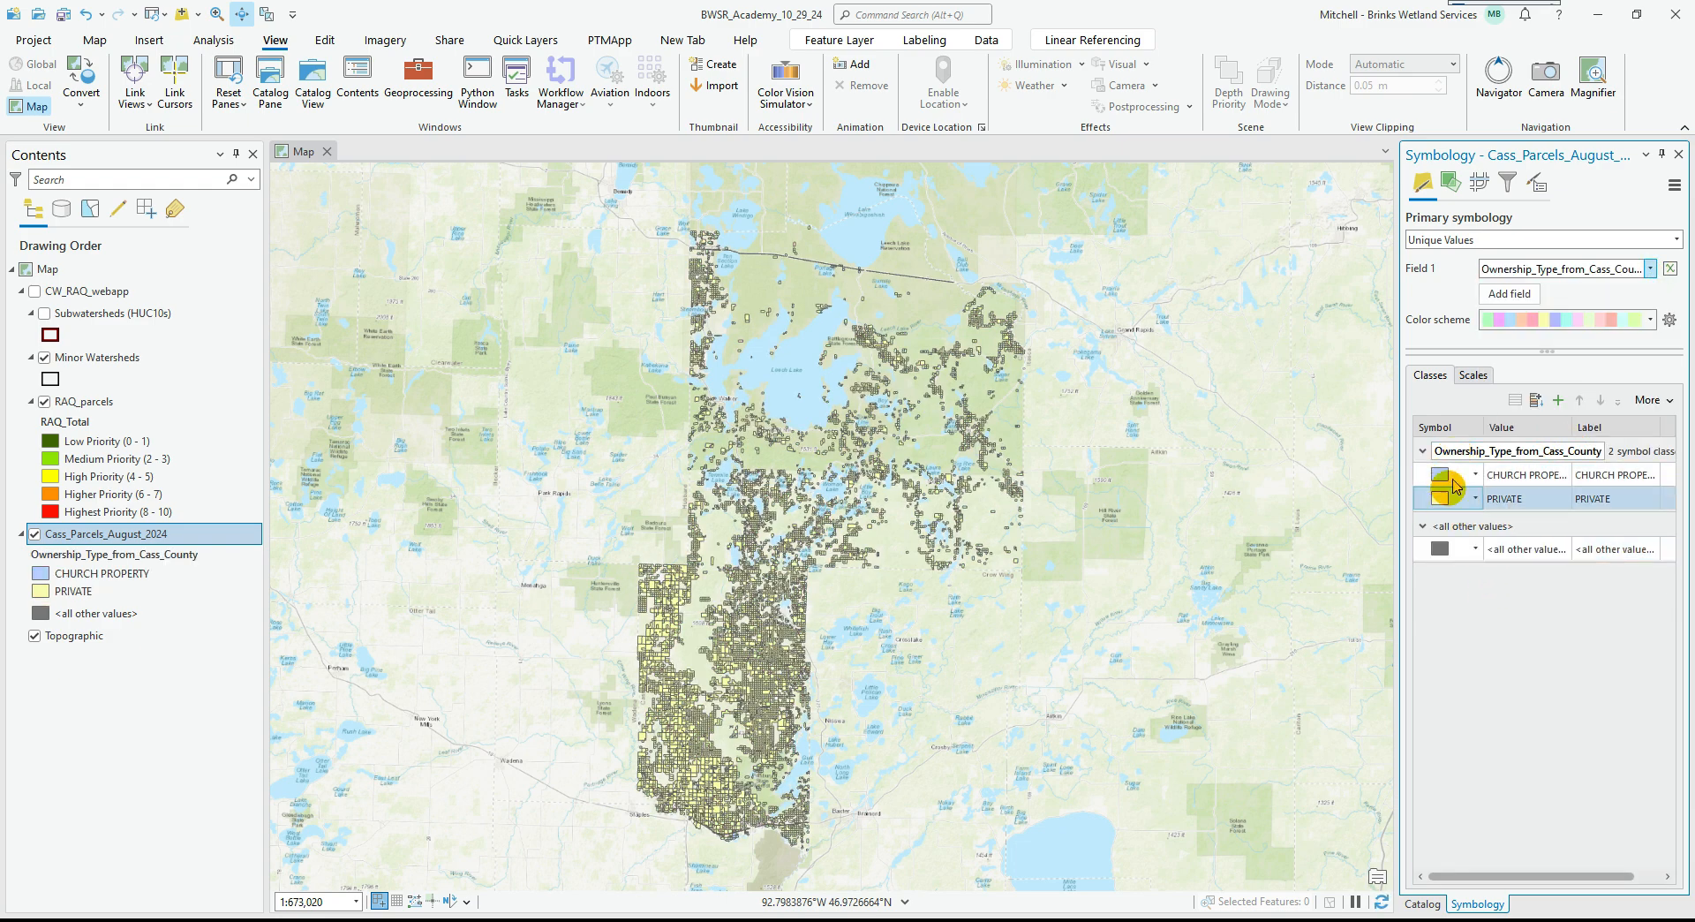
# View the symbol properties of the CHURCH PROPERTY class and return to the class list.
pyautogui.click(1443, 497)
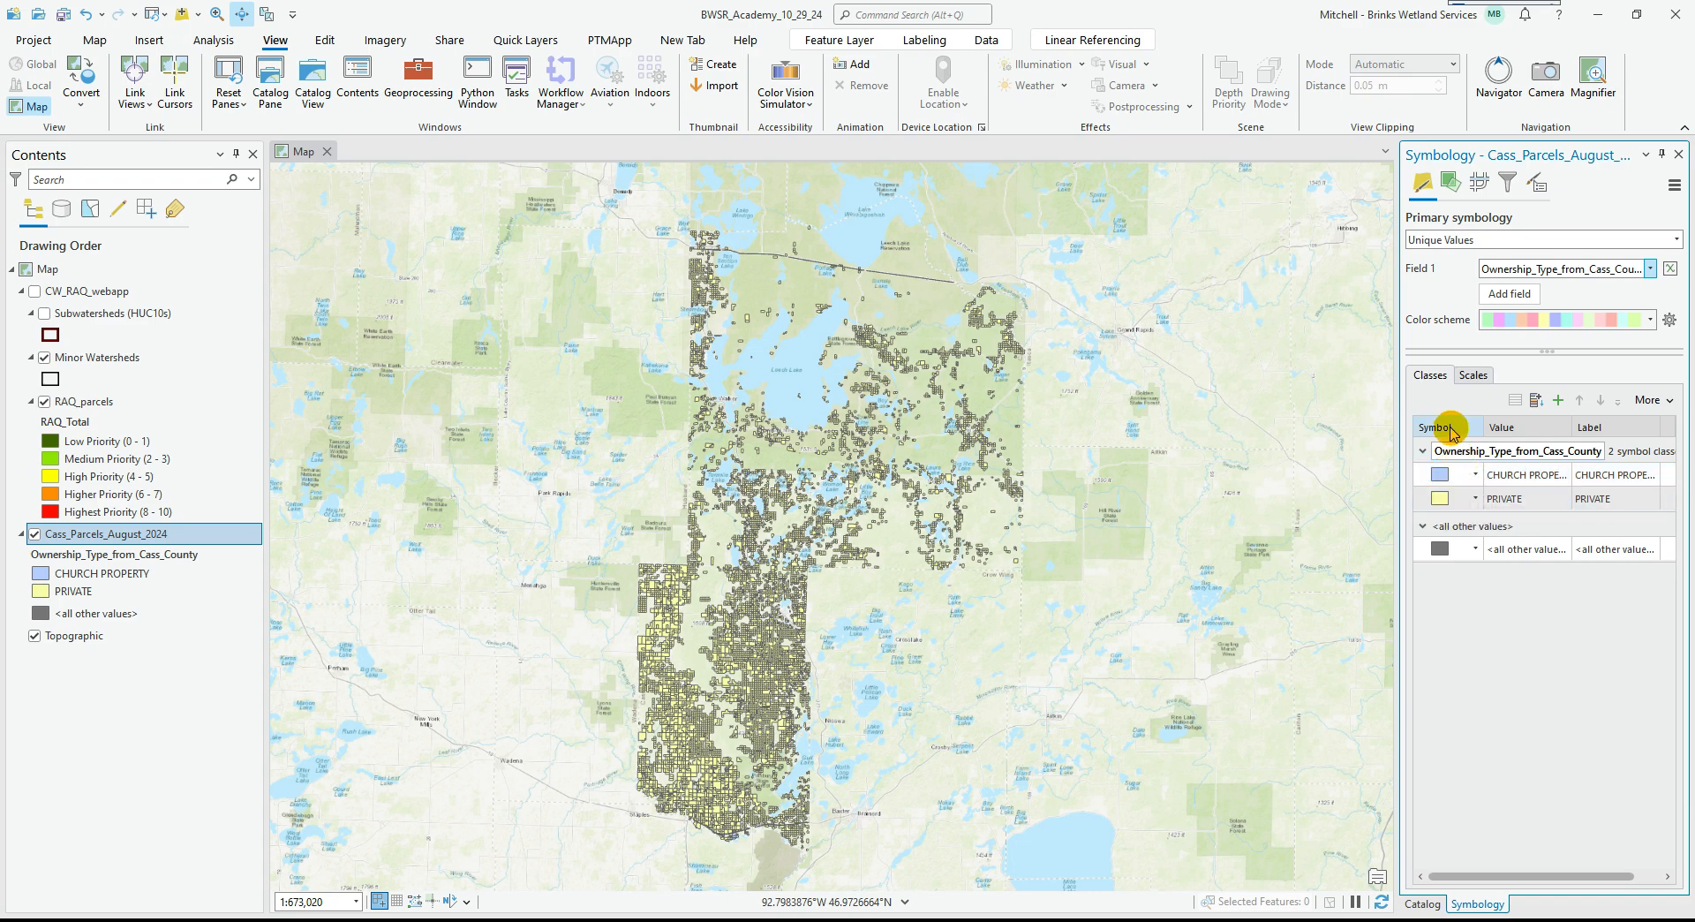
pyautogui.click(1451, 476)
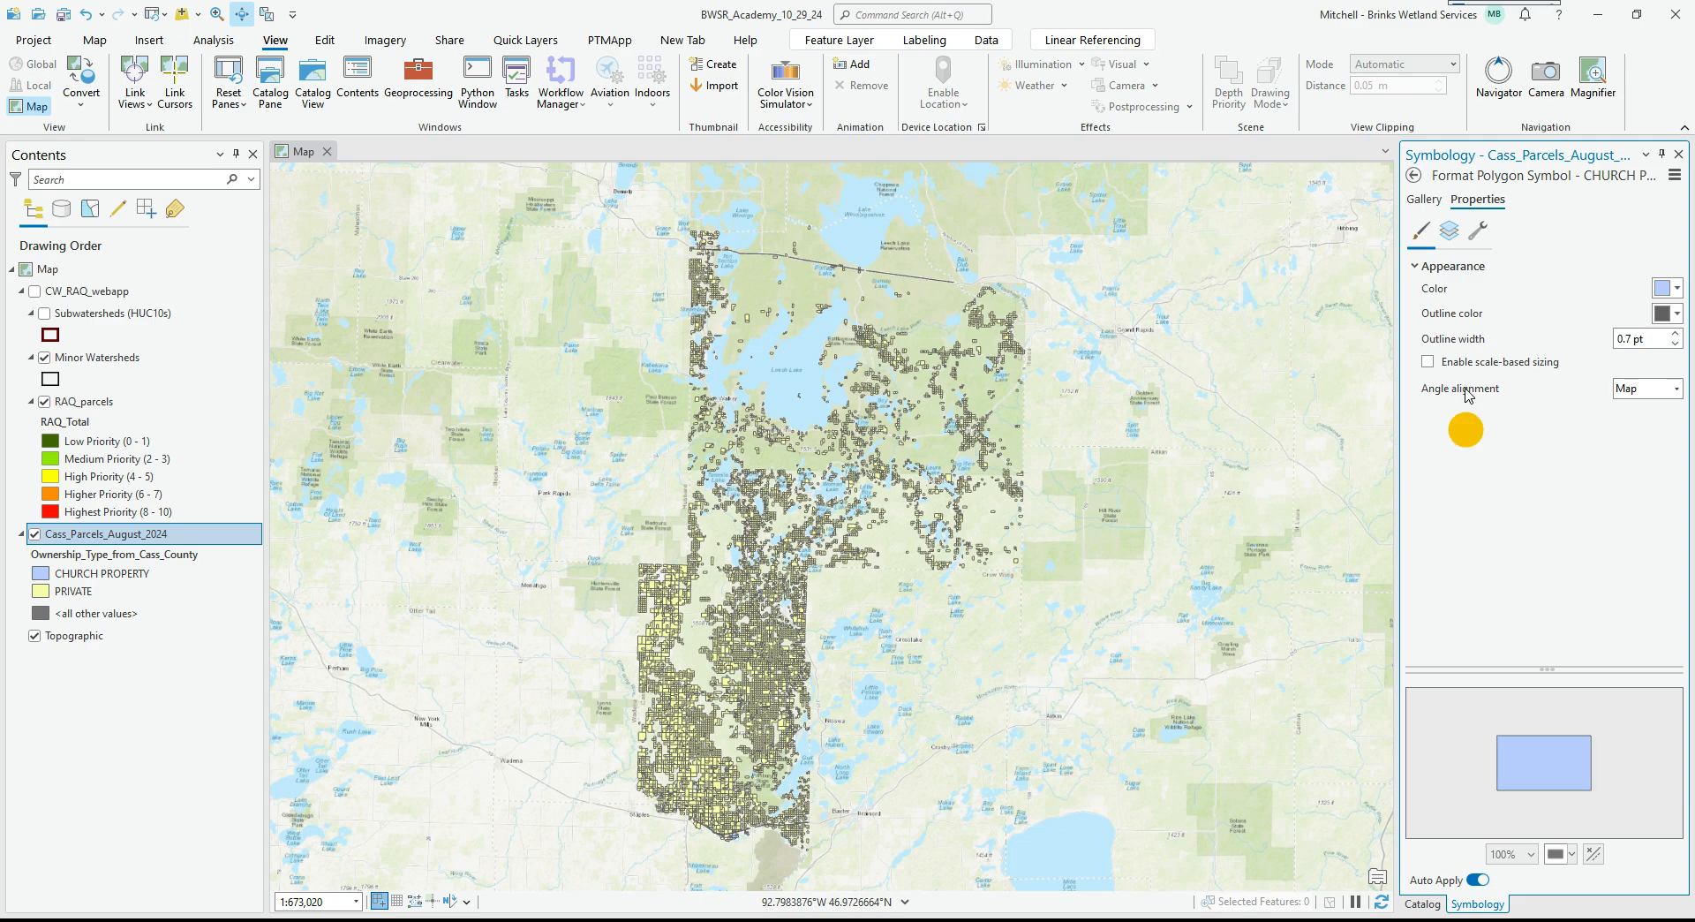
pyautogui.click(1413, 175)
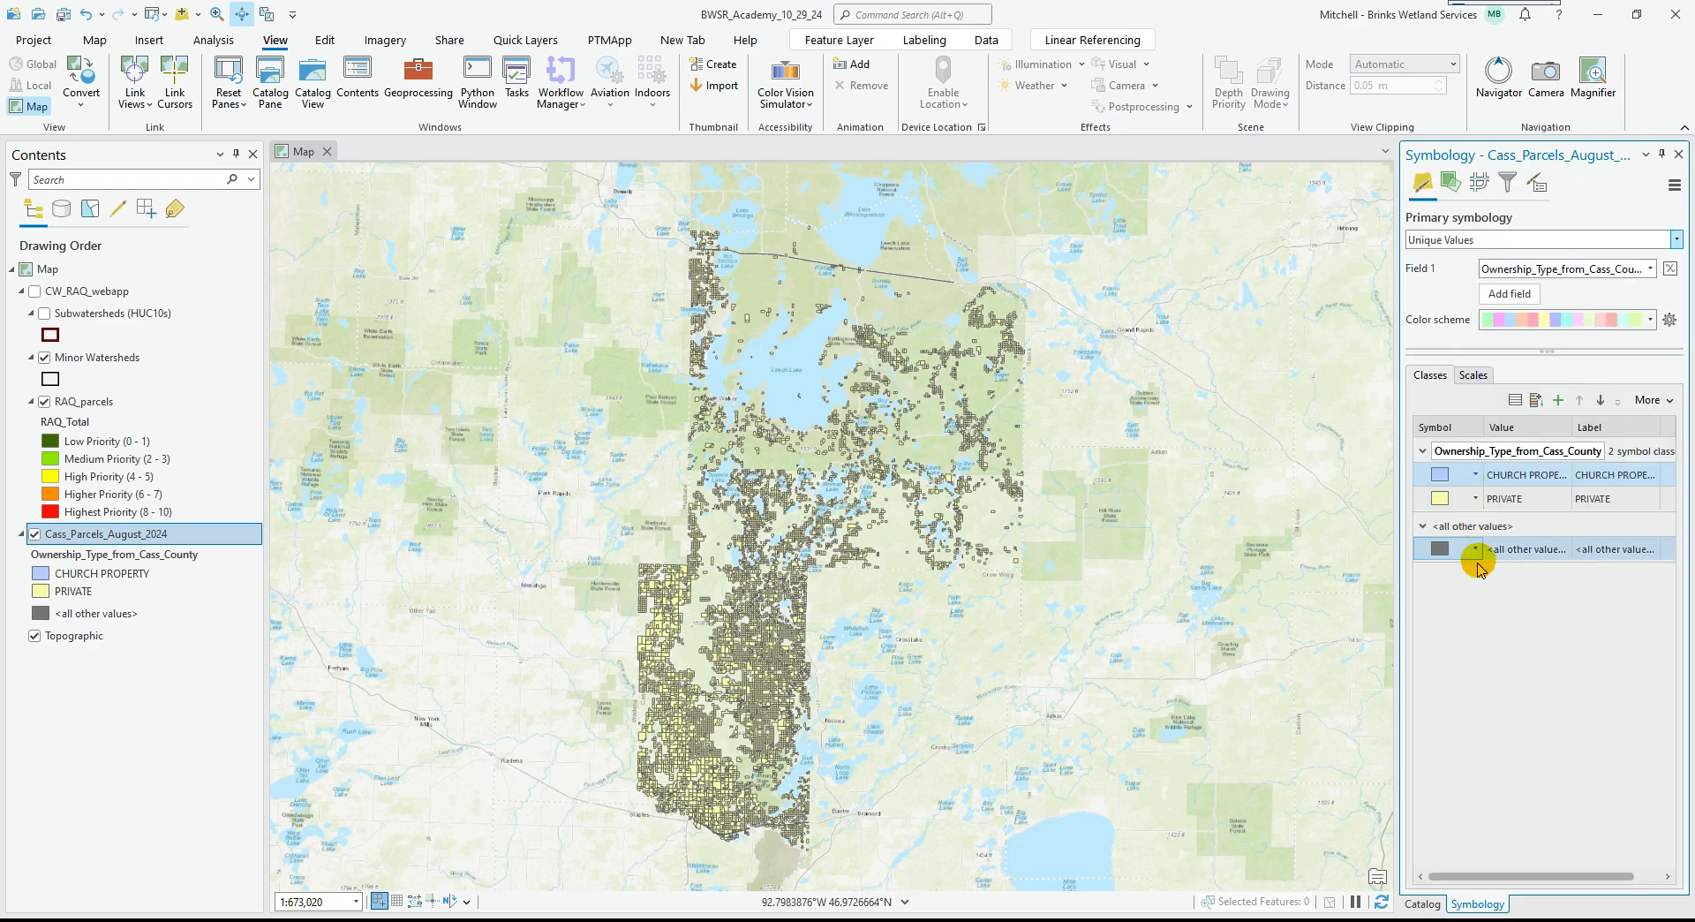
# Format the CHURCH PROPERTY and PRIVATE class symbols together, setting their outline color to red.
pyautogui.click(1511, 499)
pyautogui.keyDown('shift'); pyautogui.click(1517, 478); pyautogui.keyUp('shift')
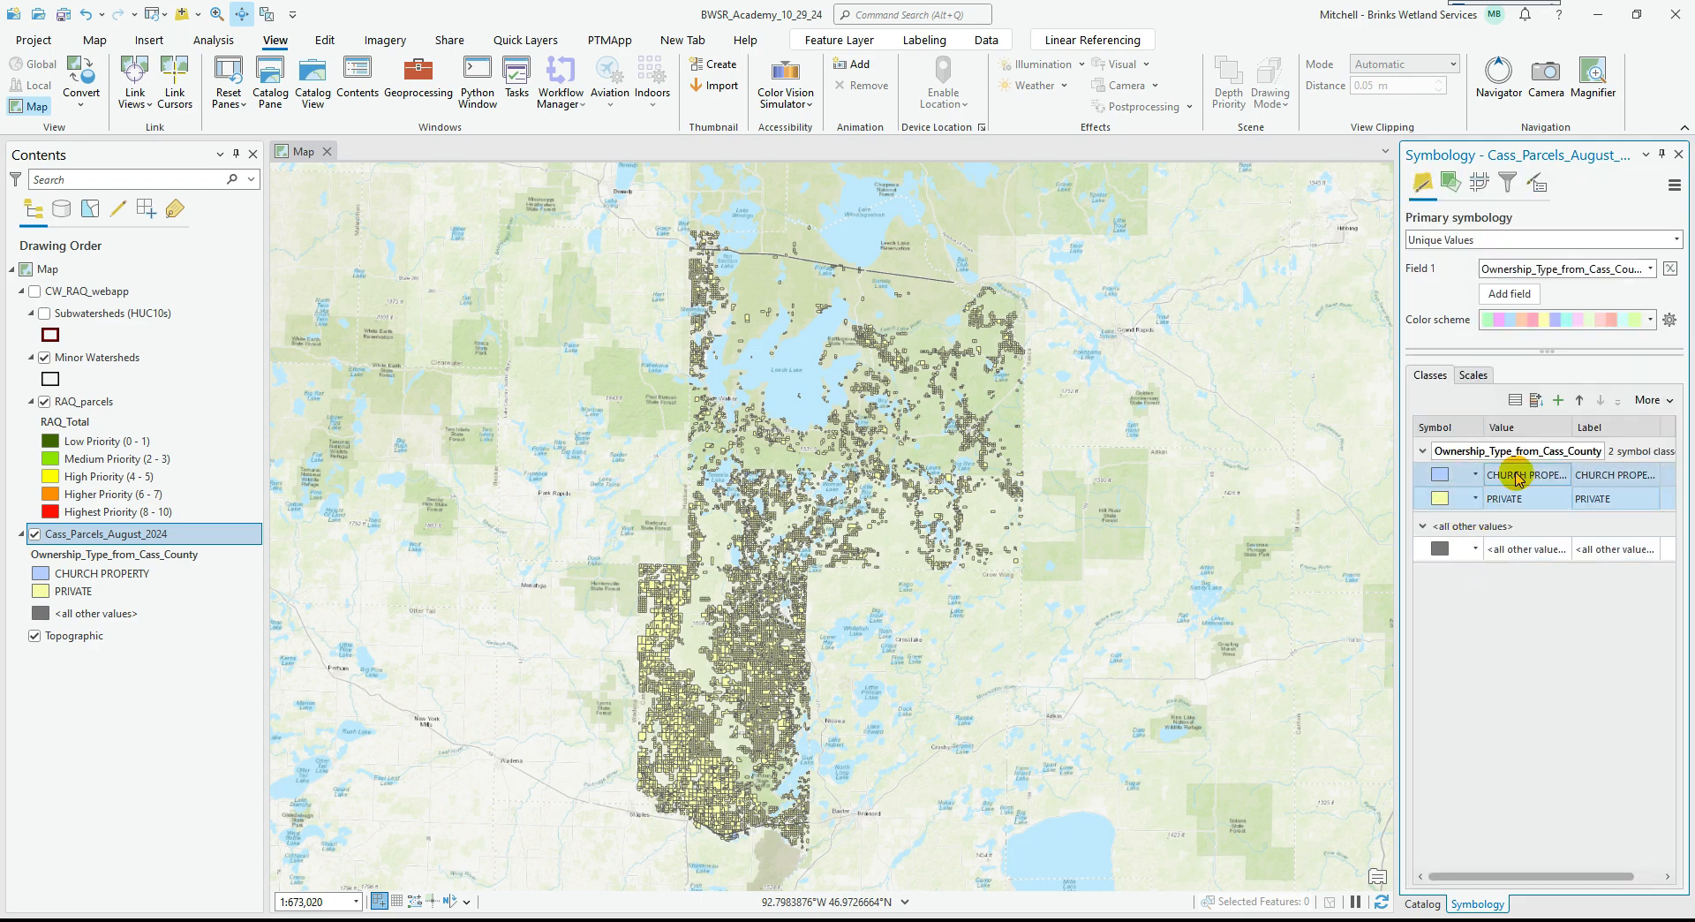
pyautogui.rightClick(1527, 481)
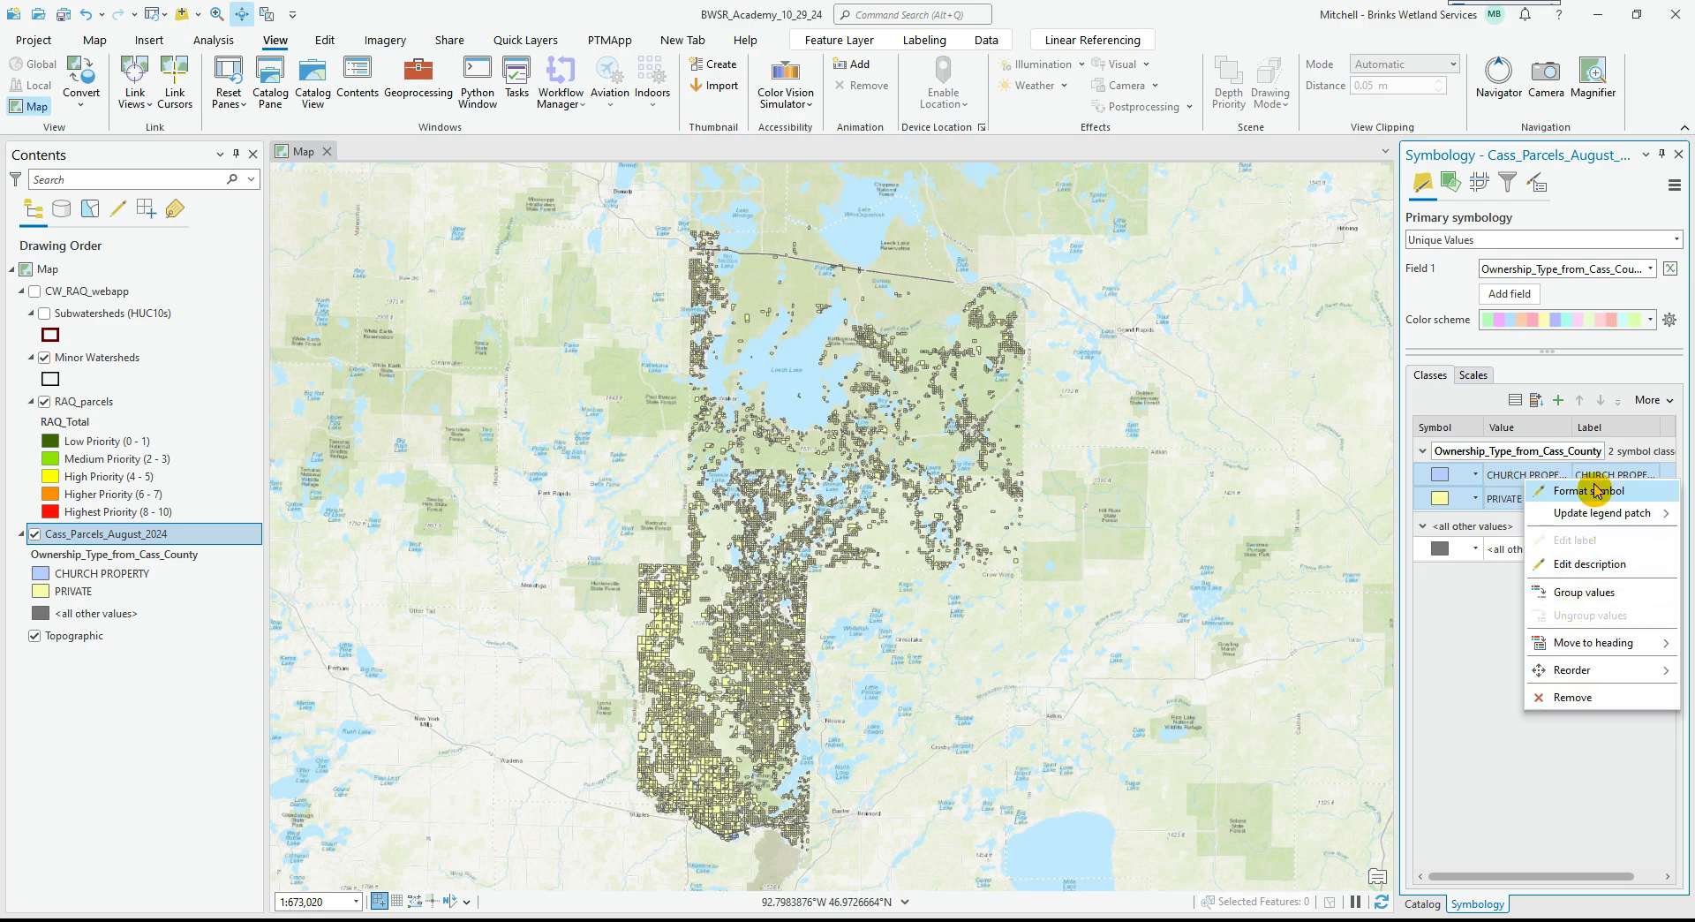
pyautogui.click(1587, 490)
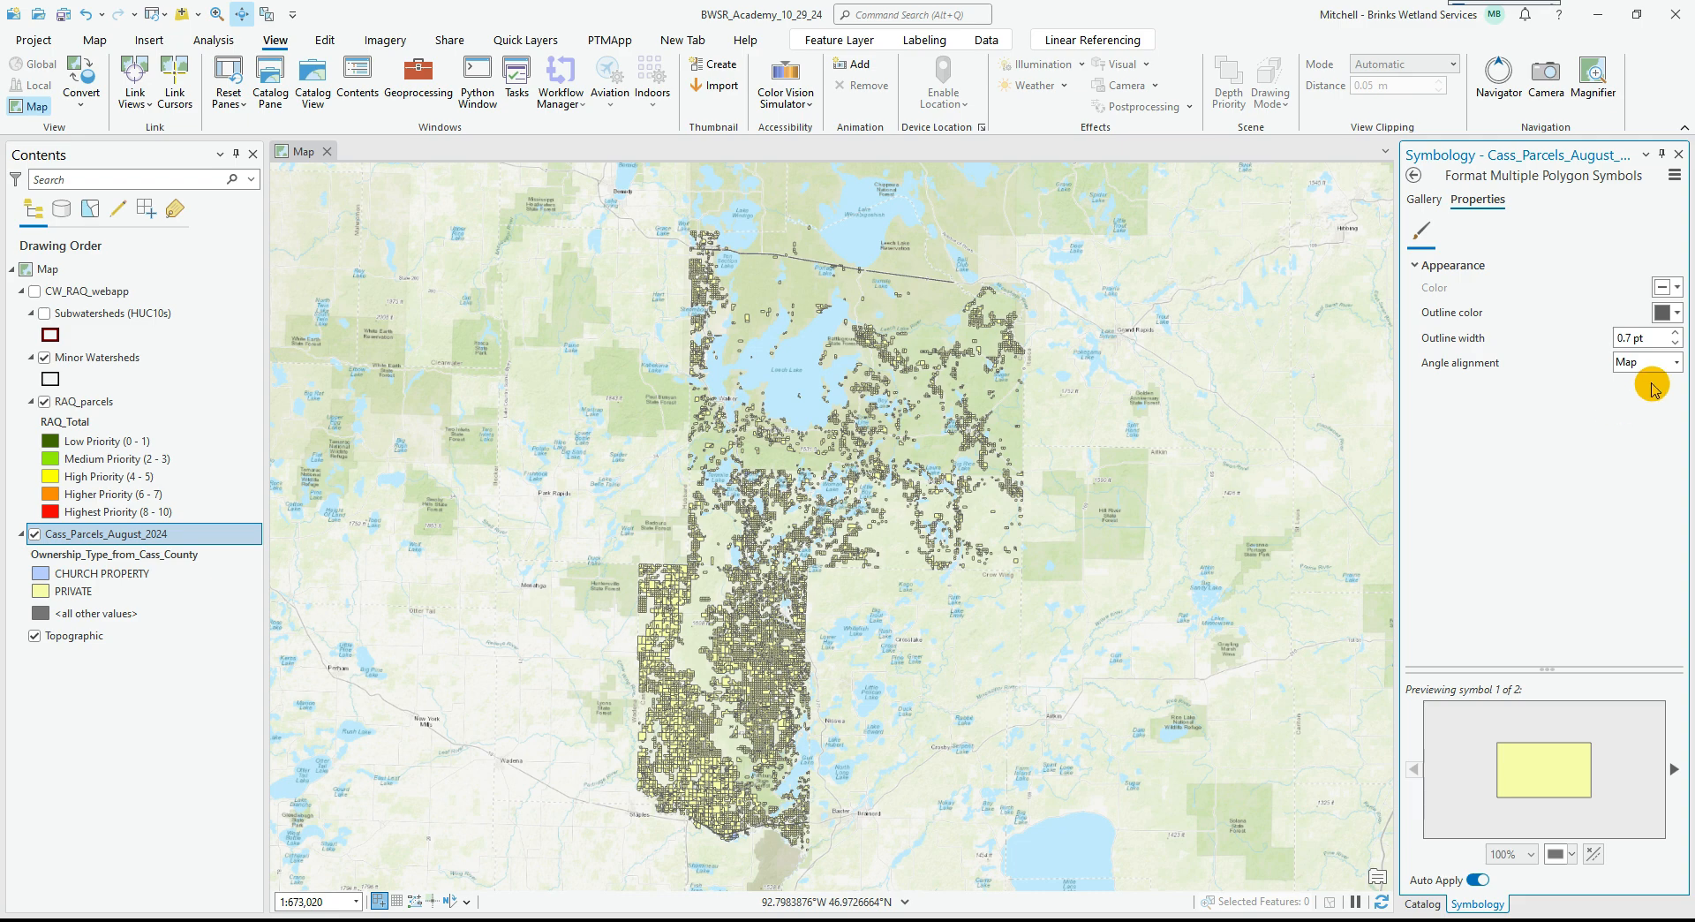
pyautogui.click(1662, 314)
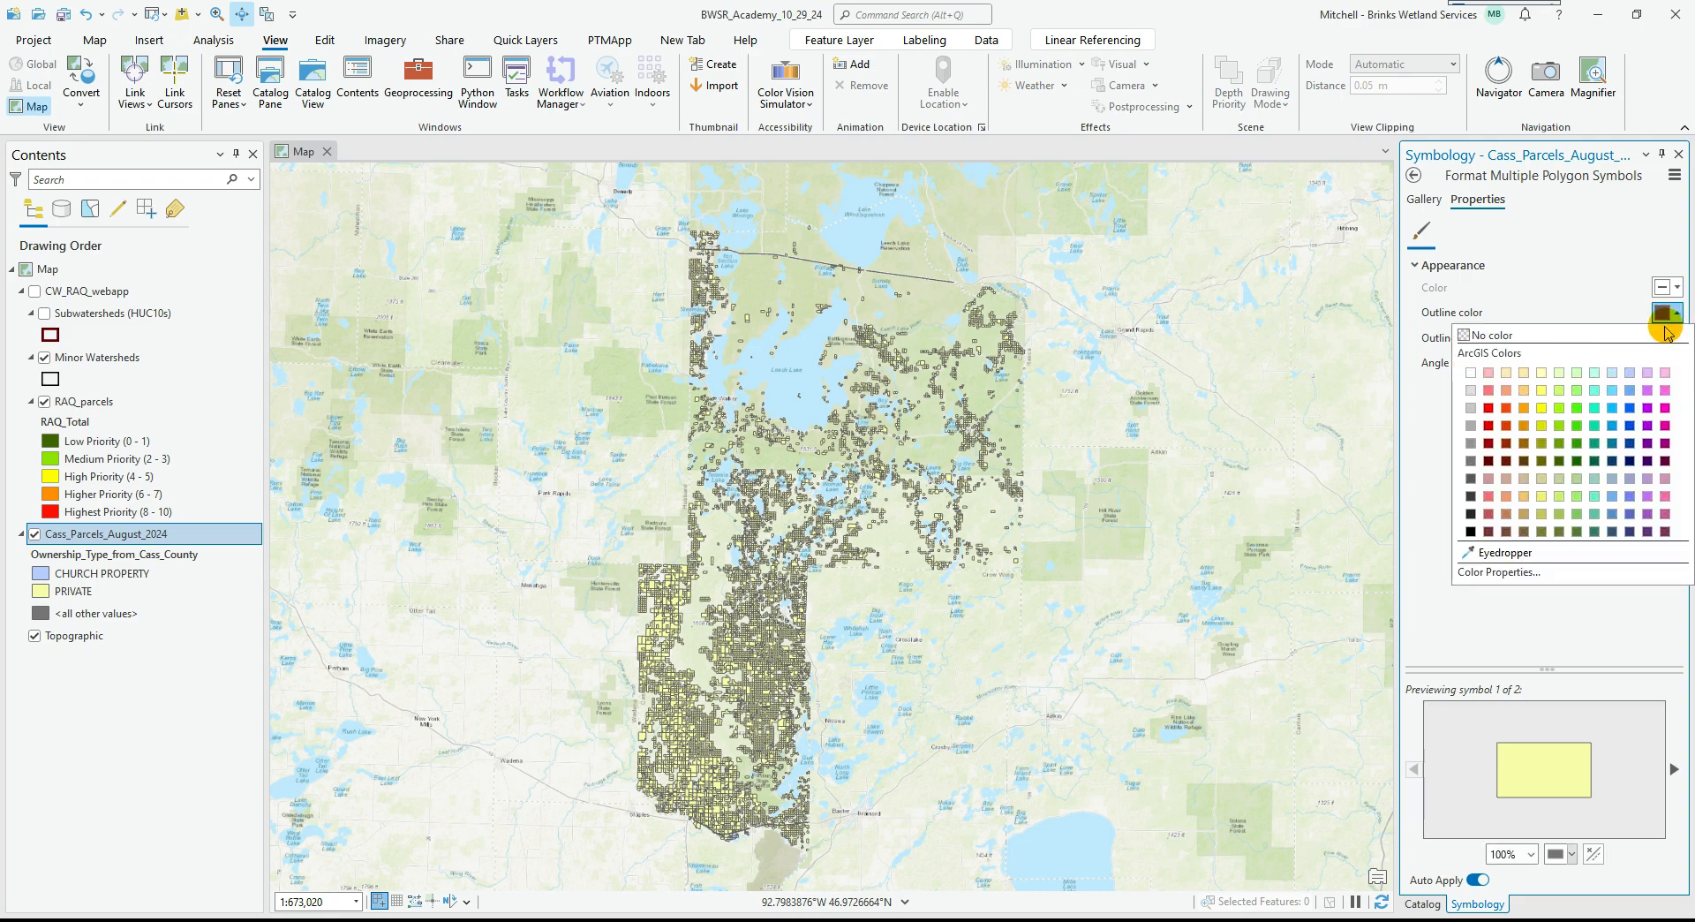
pyautogui.click(1490, 408)
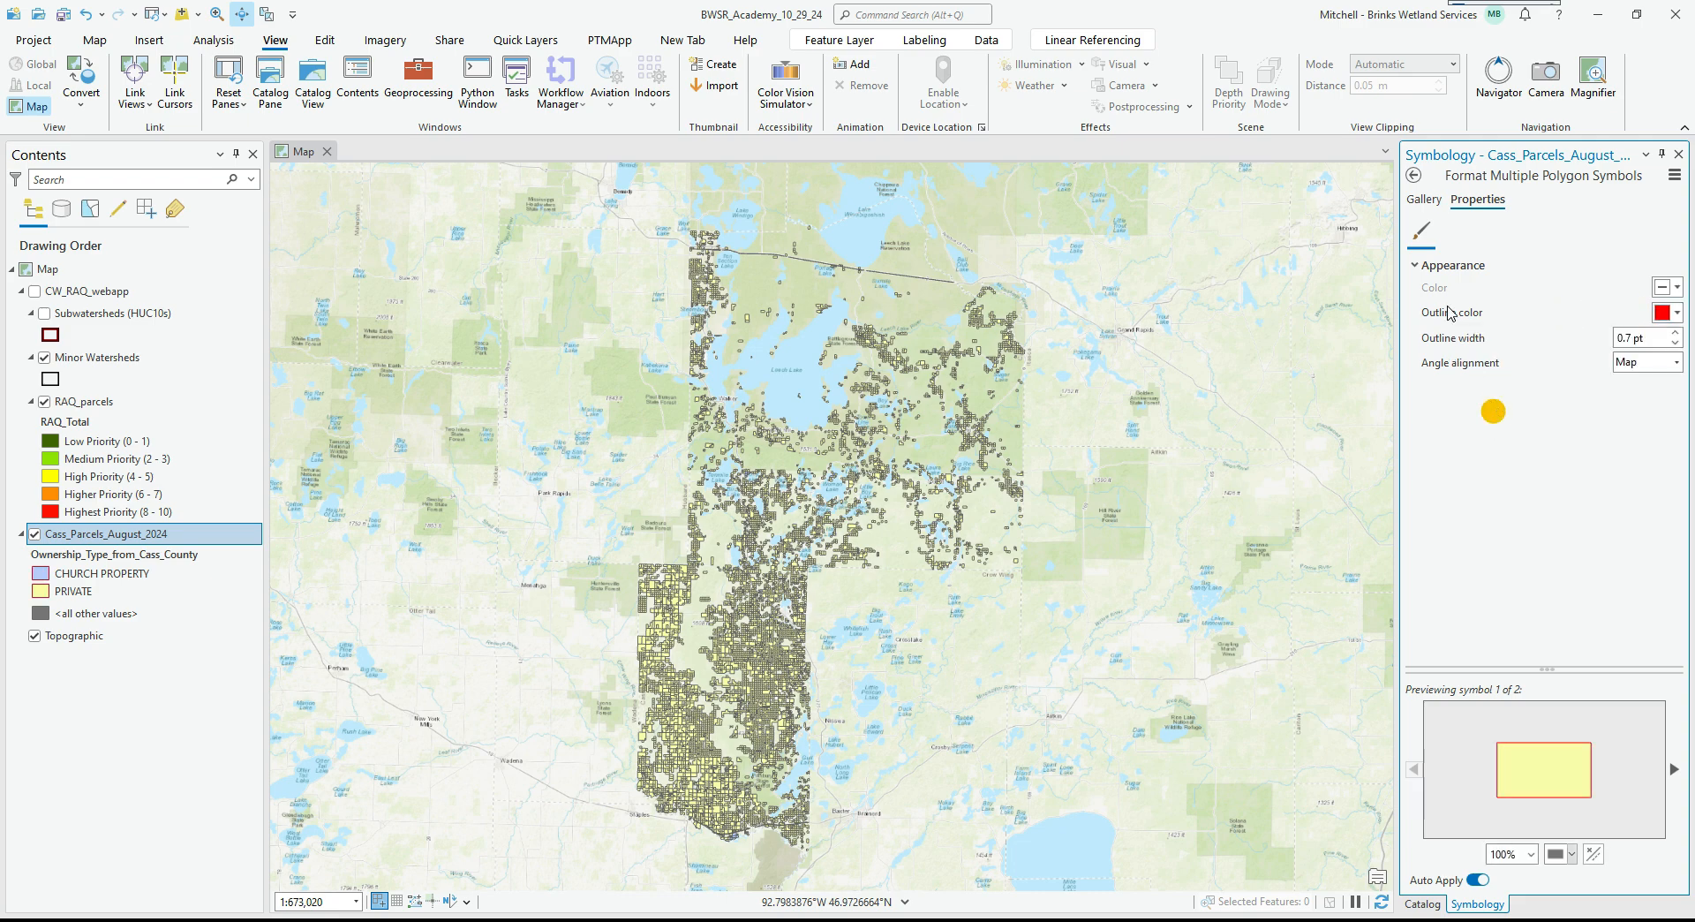
pyautogui.click(1416, 176)
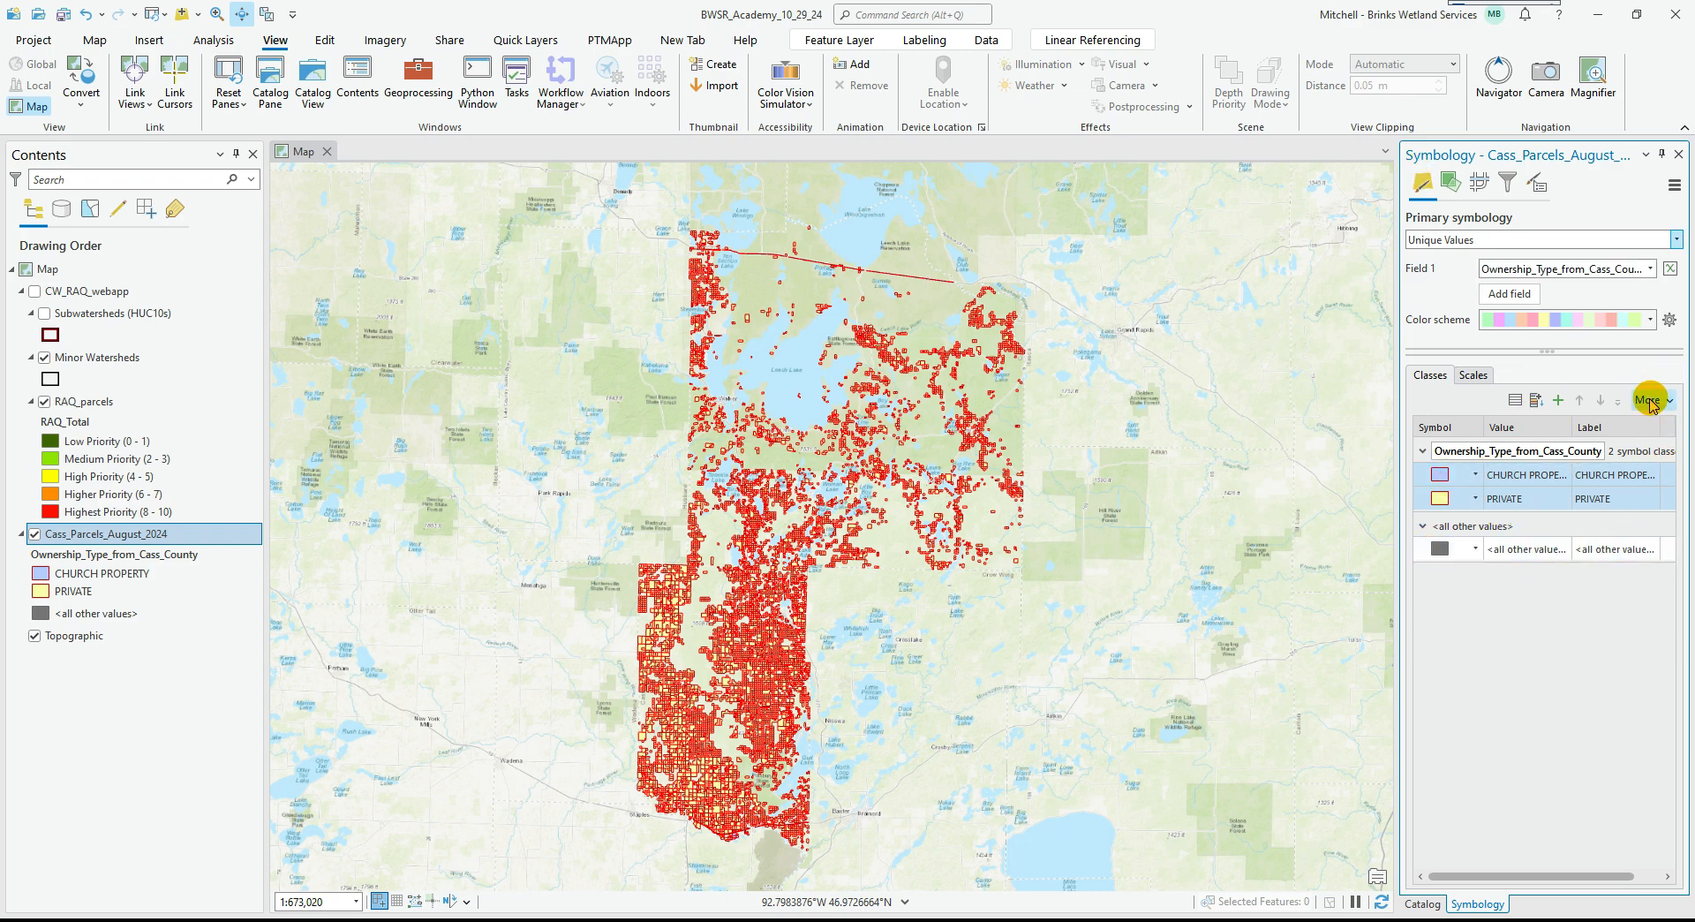
# Hide the all other values class and set the PRIVATE class's outline color to gray.
pyautogui.click(1664, 404)
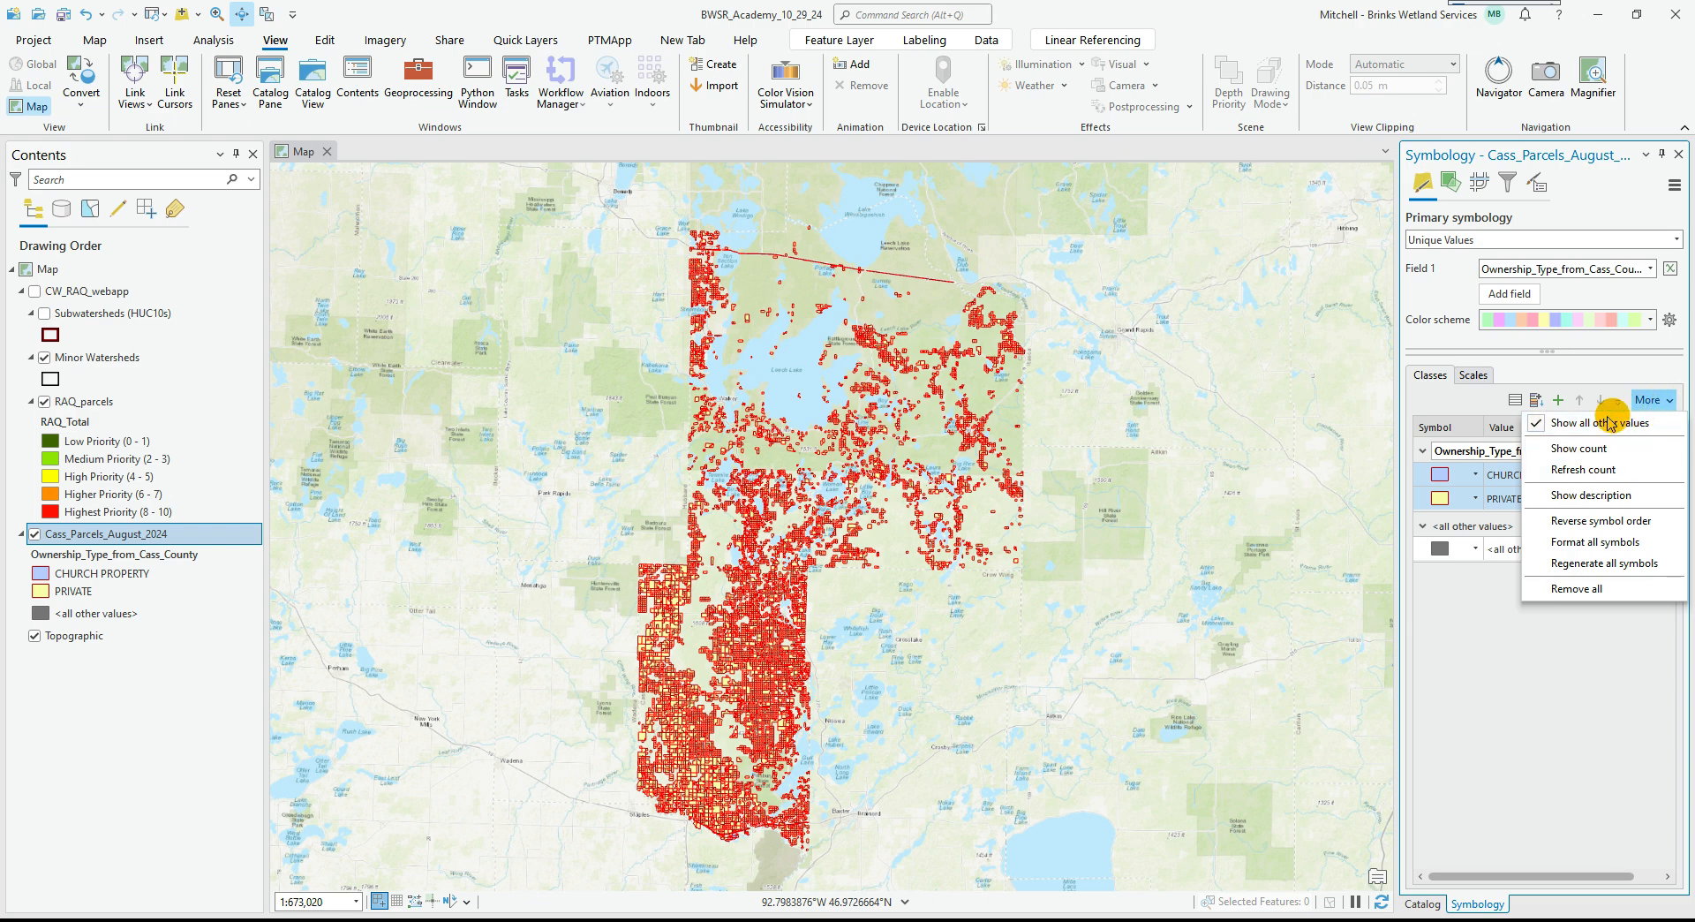
pyautogui.click(1534, 428)
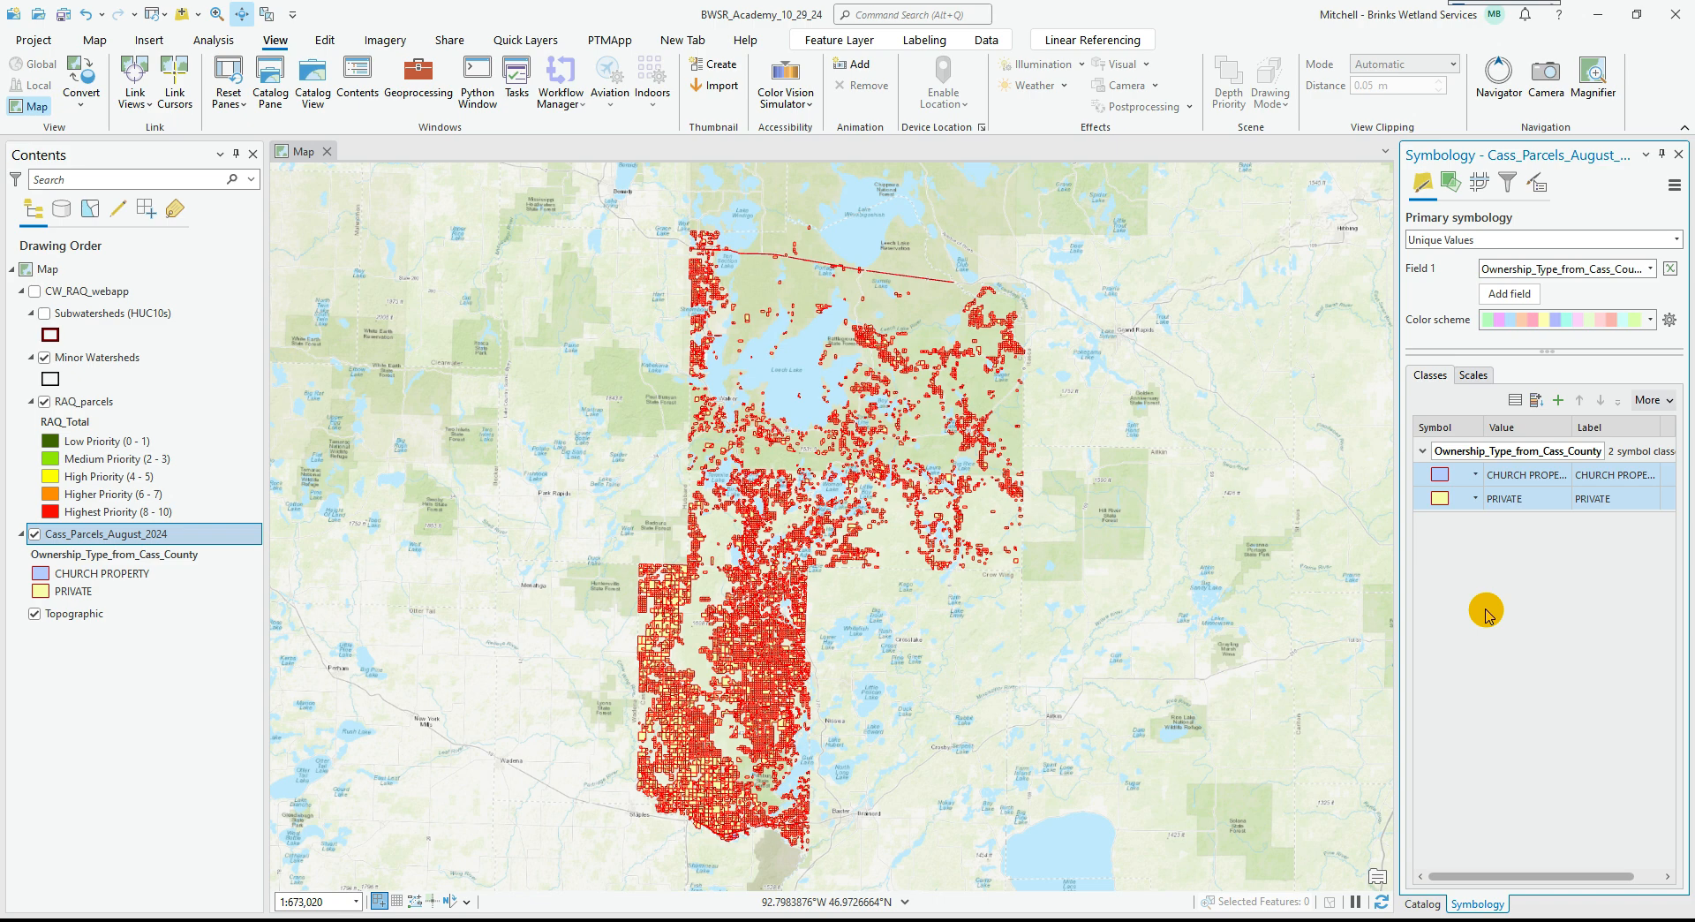
pyautogui.click(1455, 497)
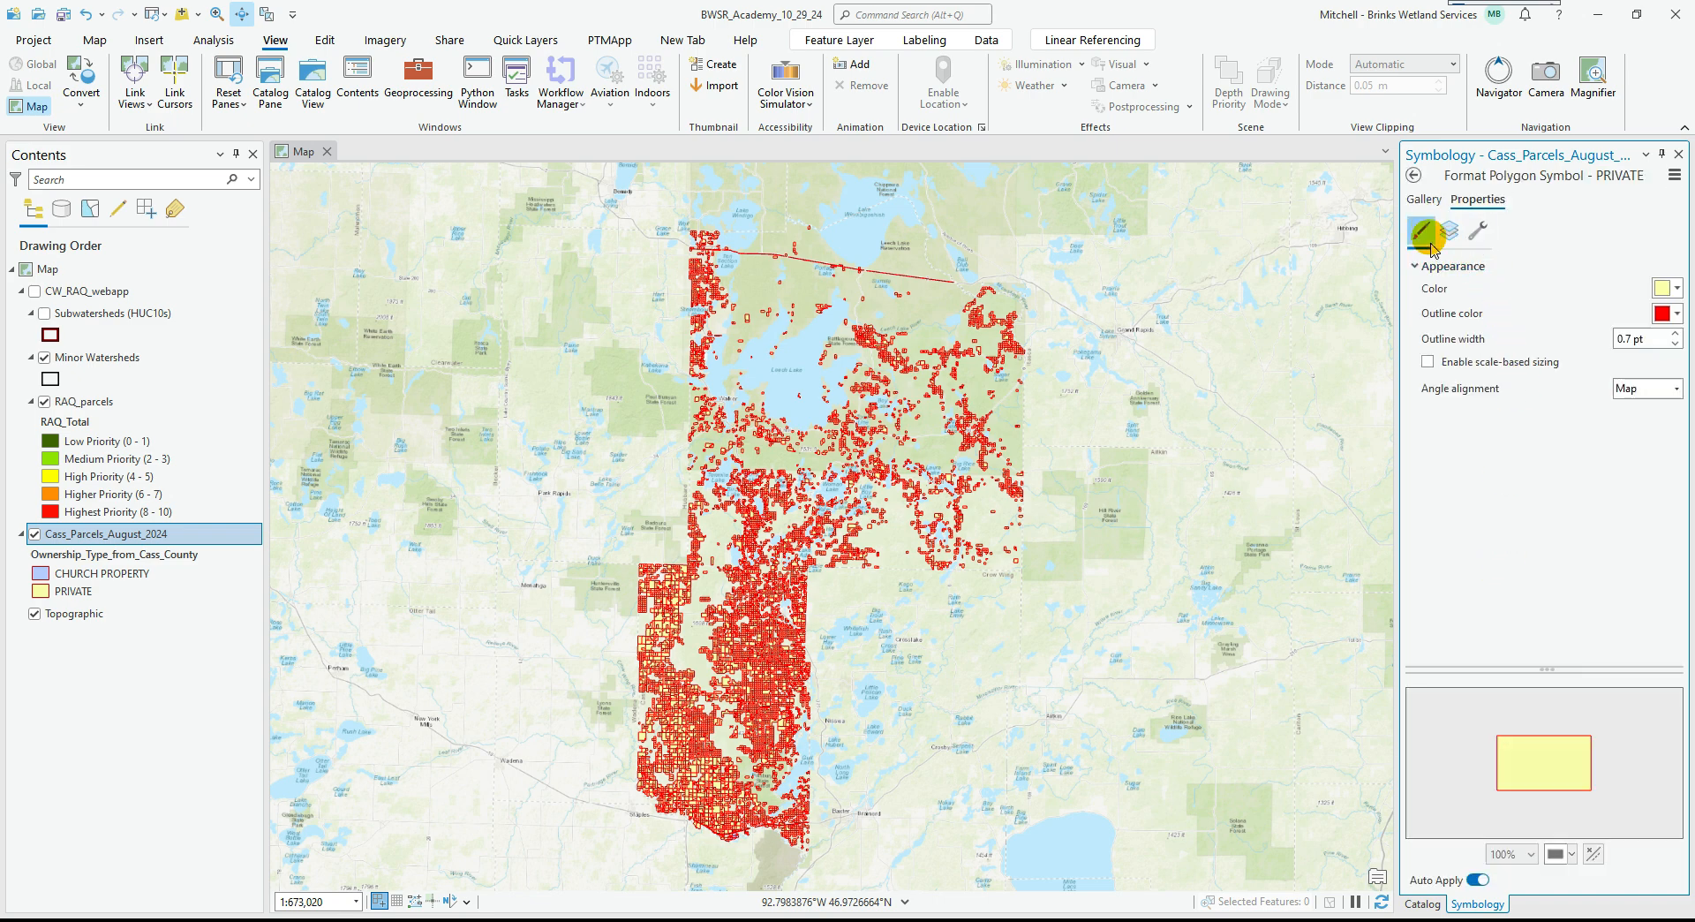
pyautogui.click(1665, 316)
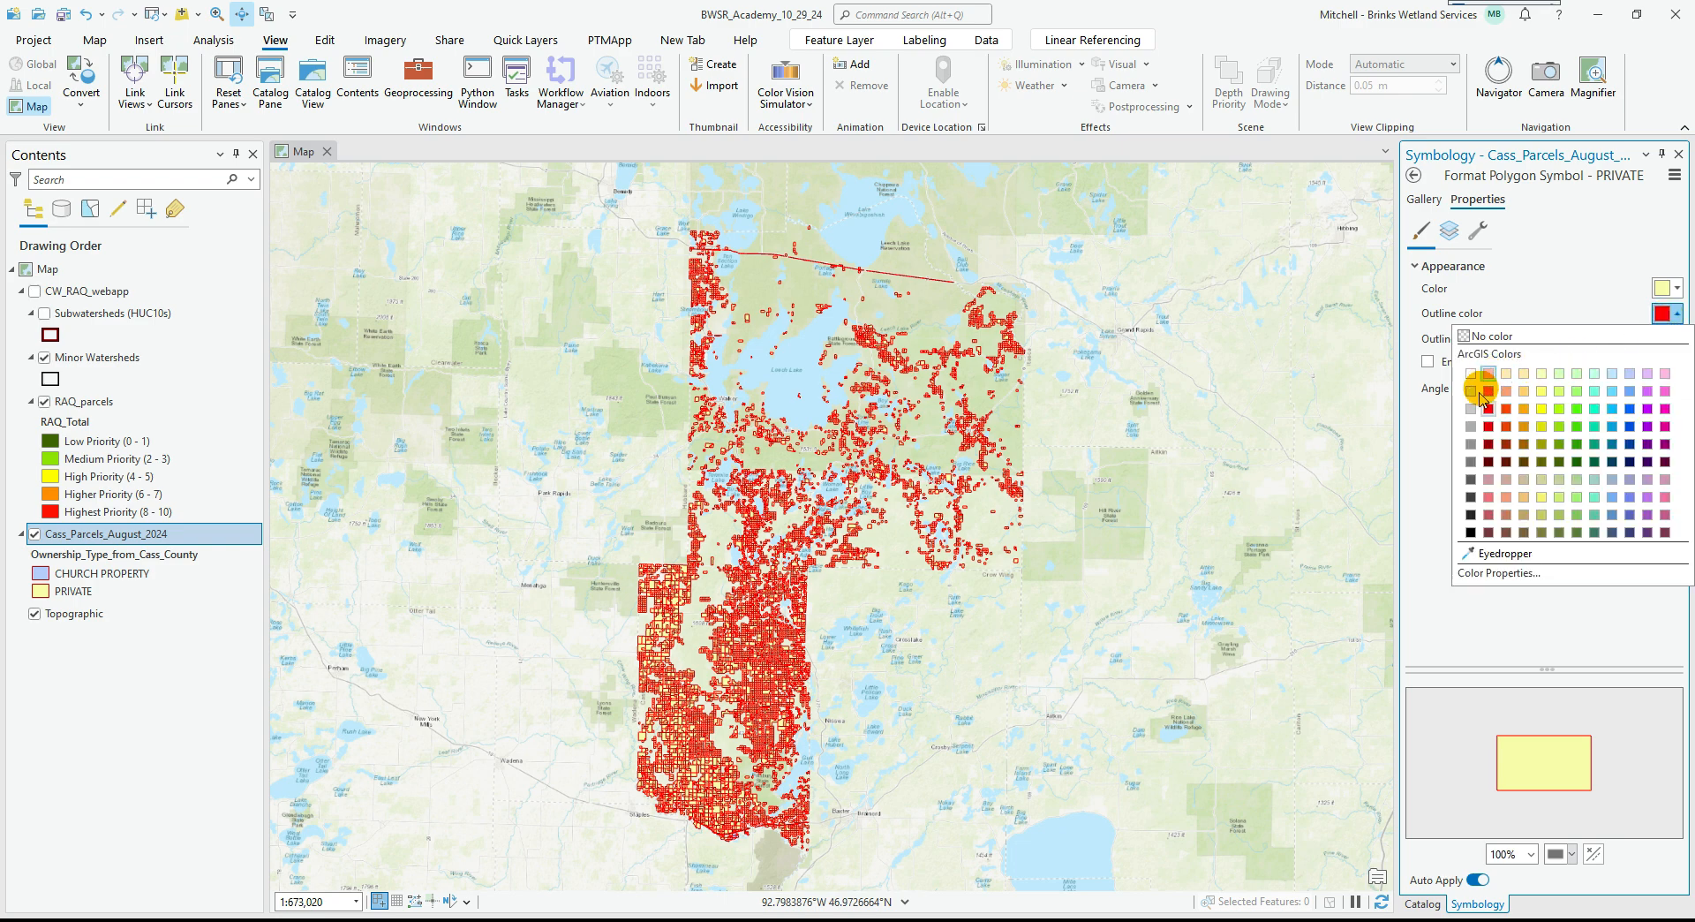
pyautogui.click(1471, 430)
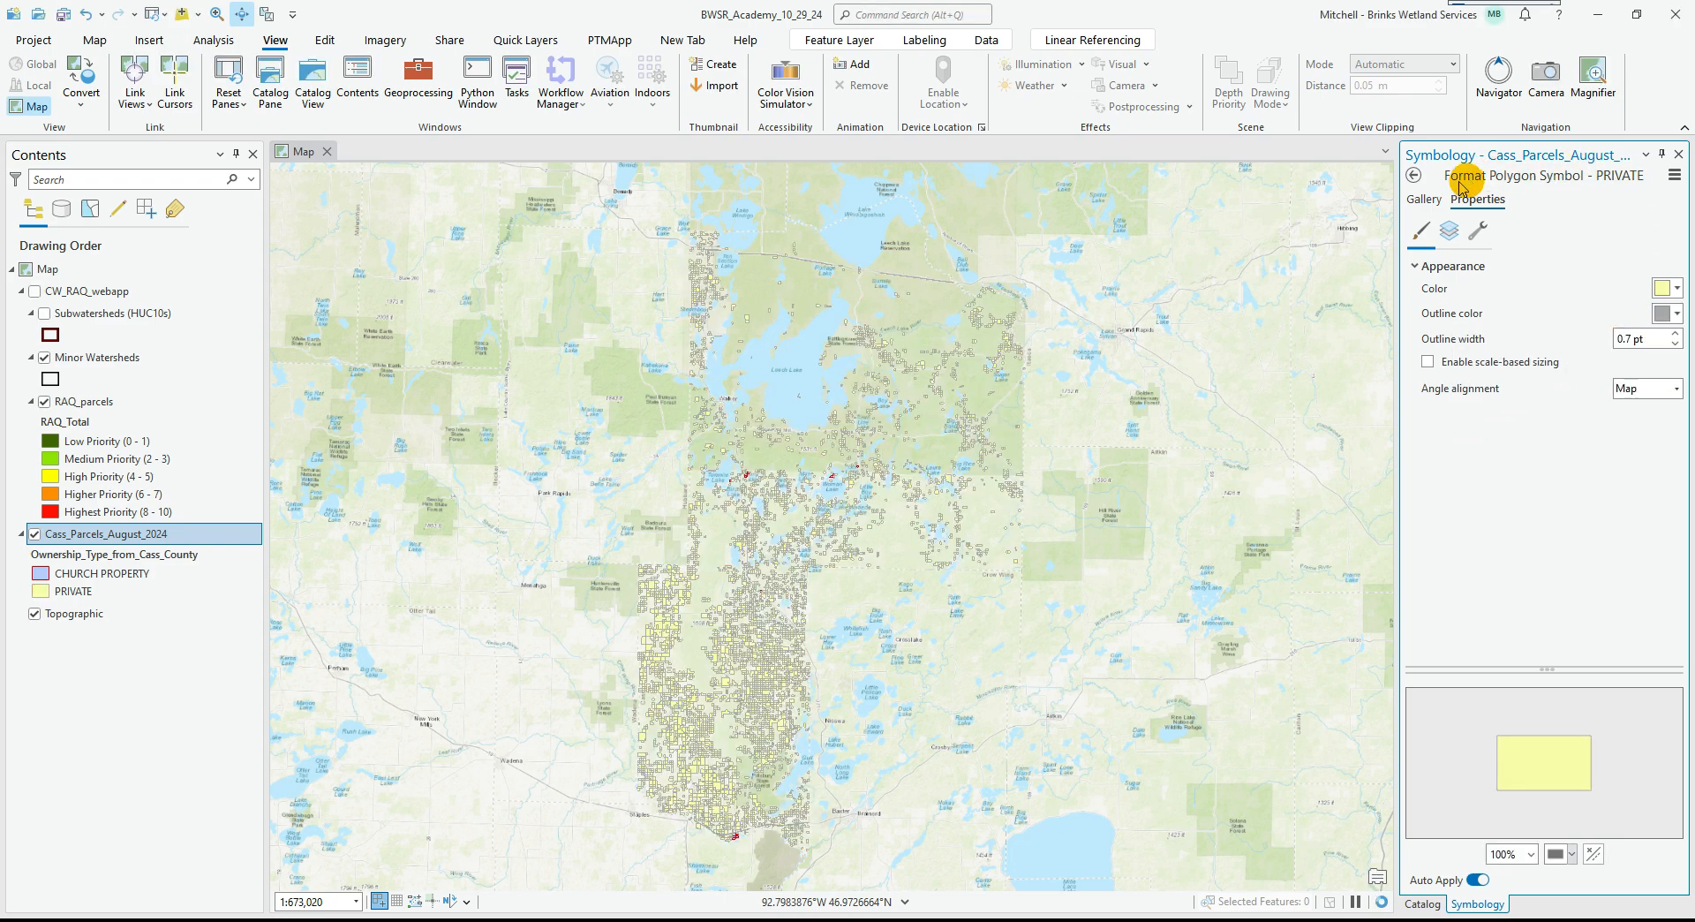
pyautogui.click(1414, 175)
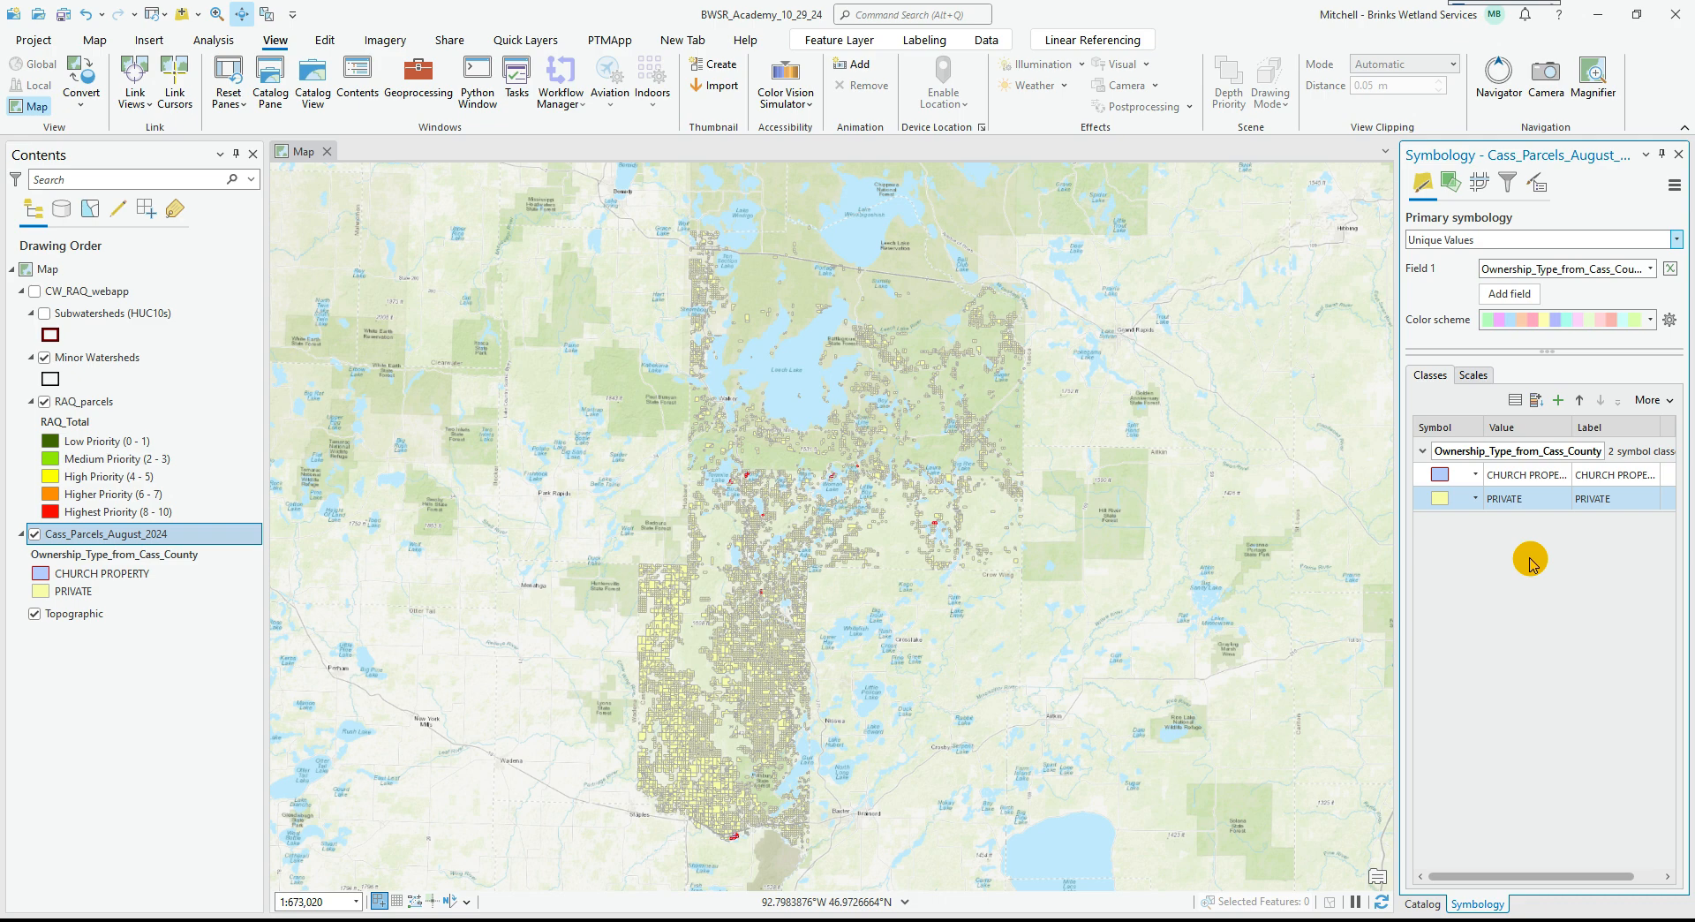
pyautogui.click(1505, 507)
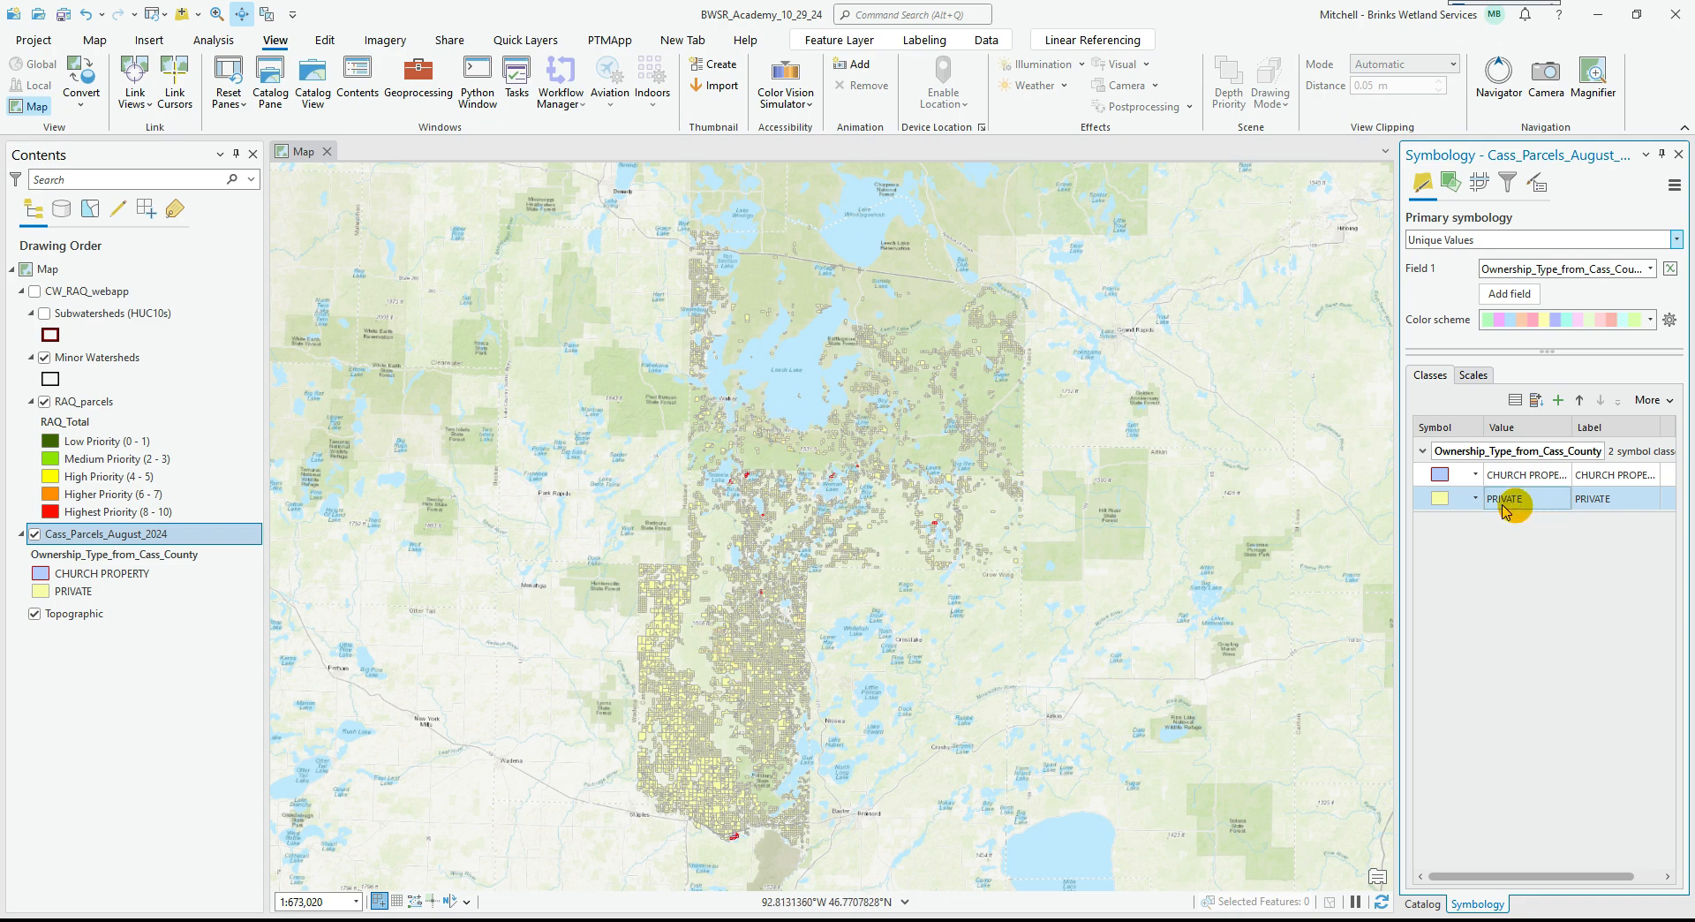
pyautogui.click(1441, 500)
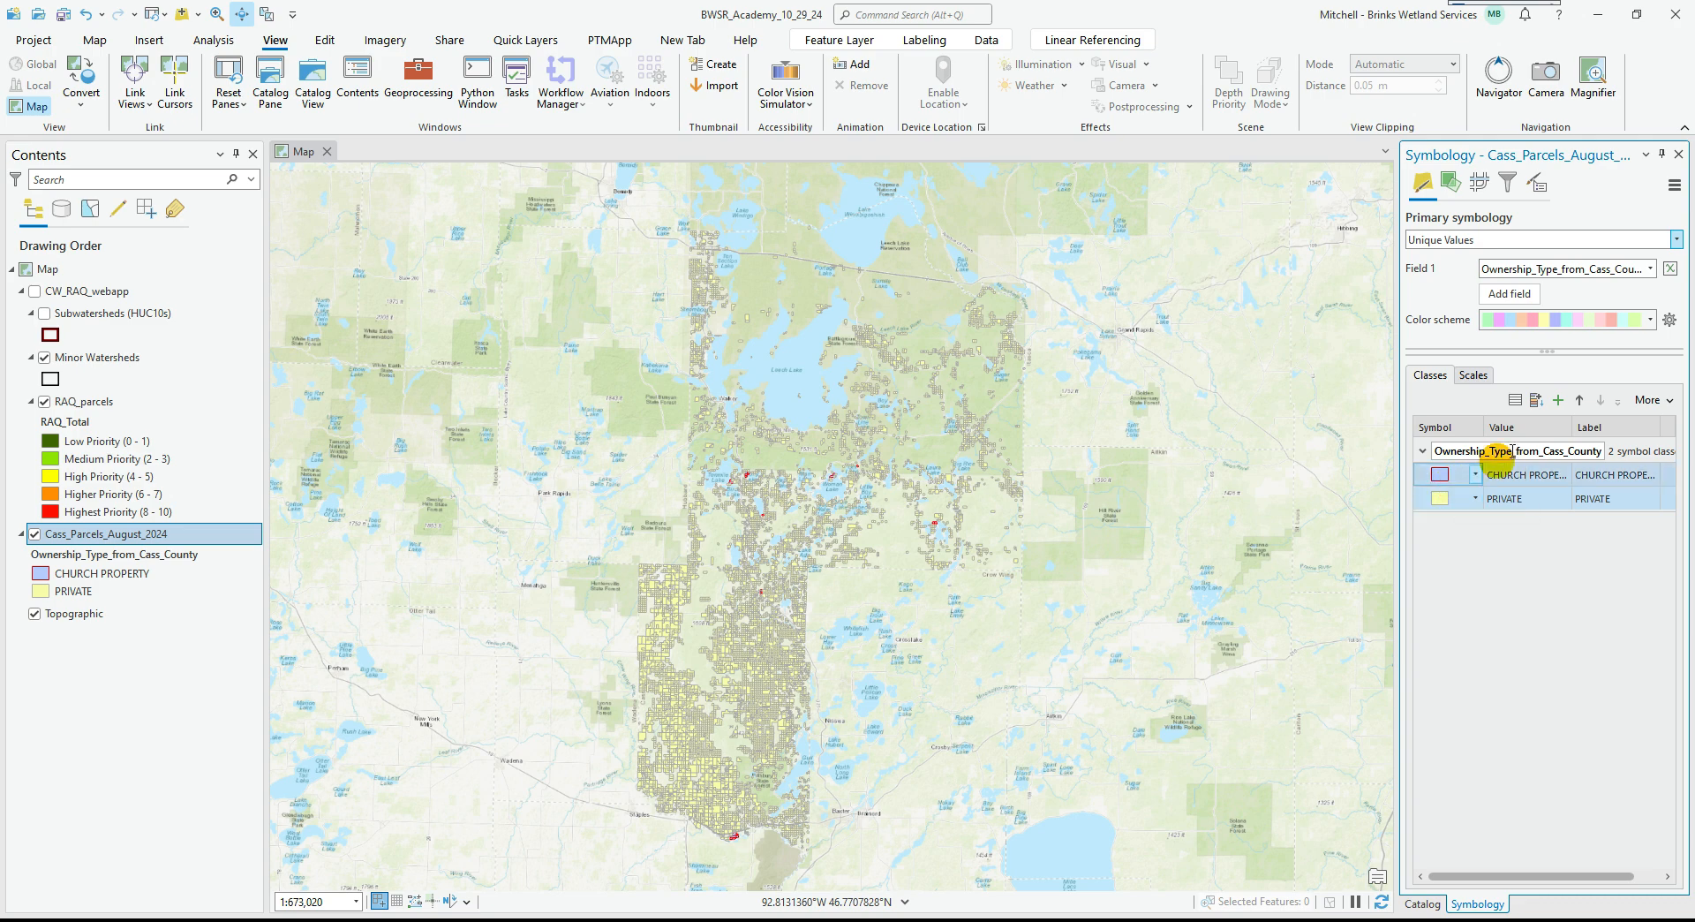
# Deactivate Query 1 in the Cass parcels layer's definition queries, keeping the query stored, and recheck the definition query settings.
pyautogui.doubleClick(113, 535)
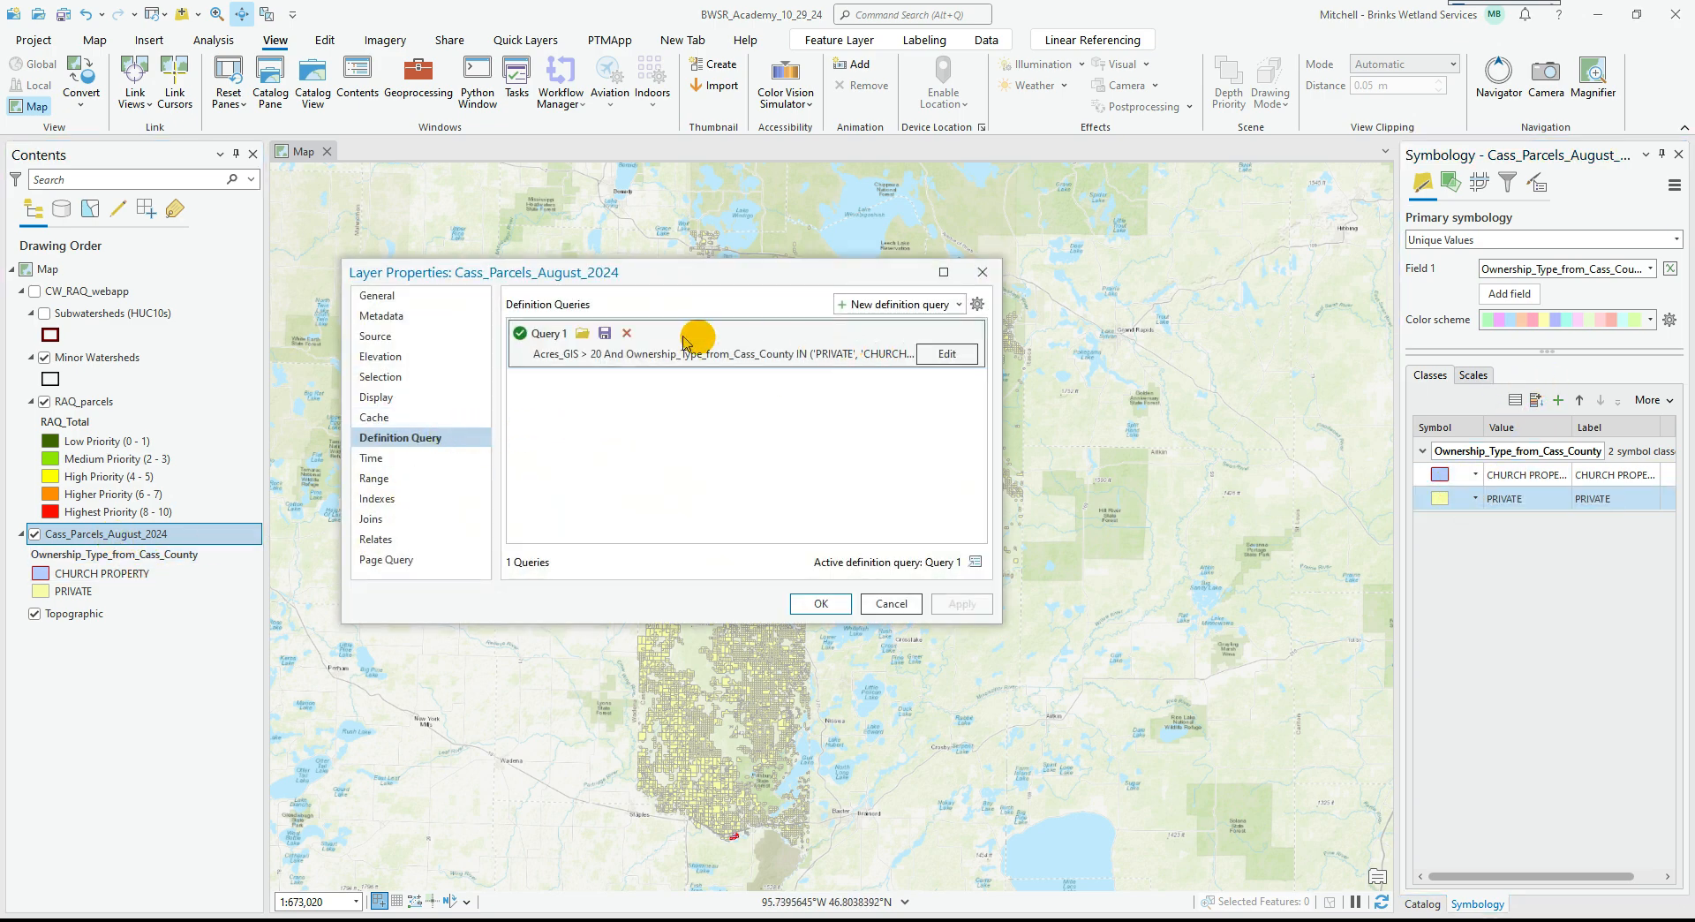
pyautogui.click(627, 333)
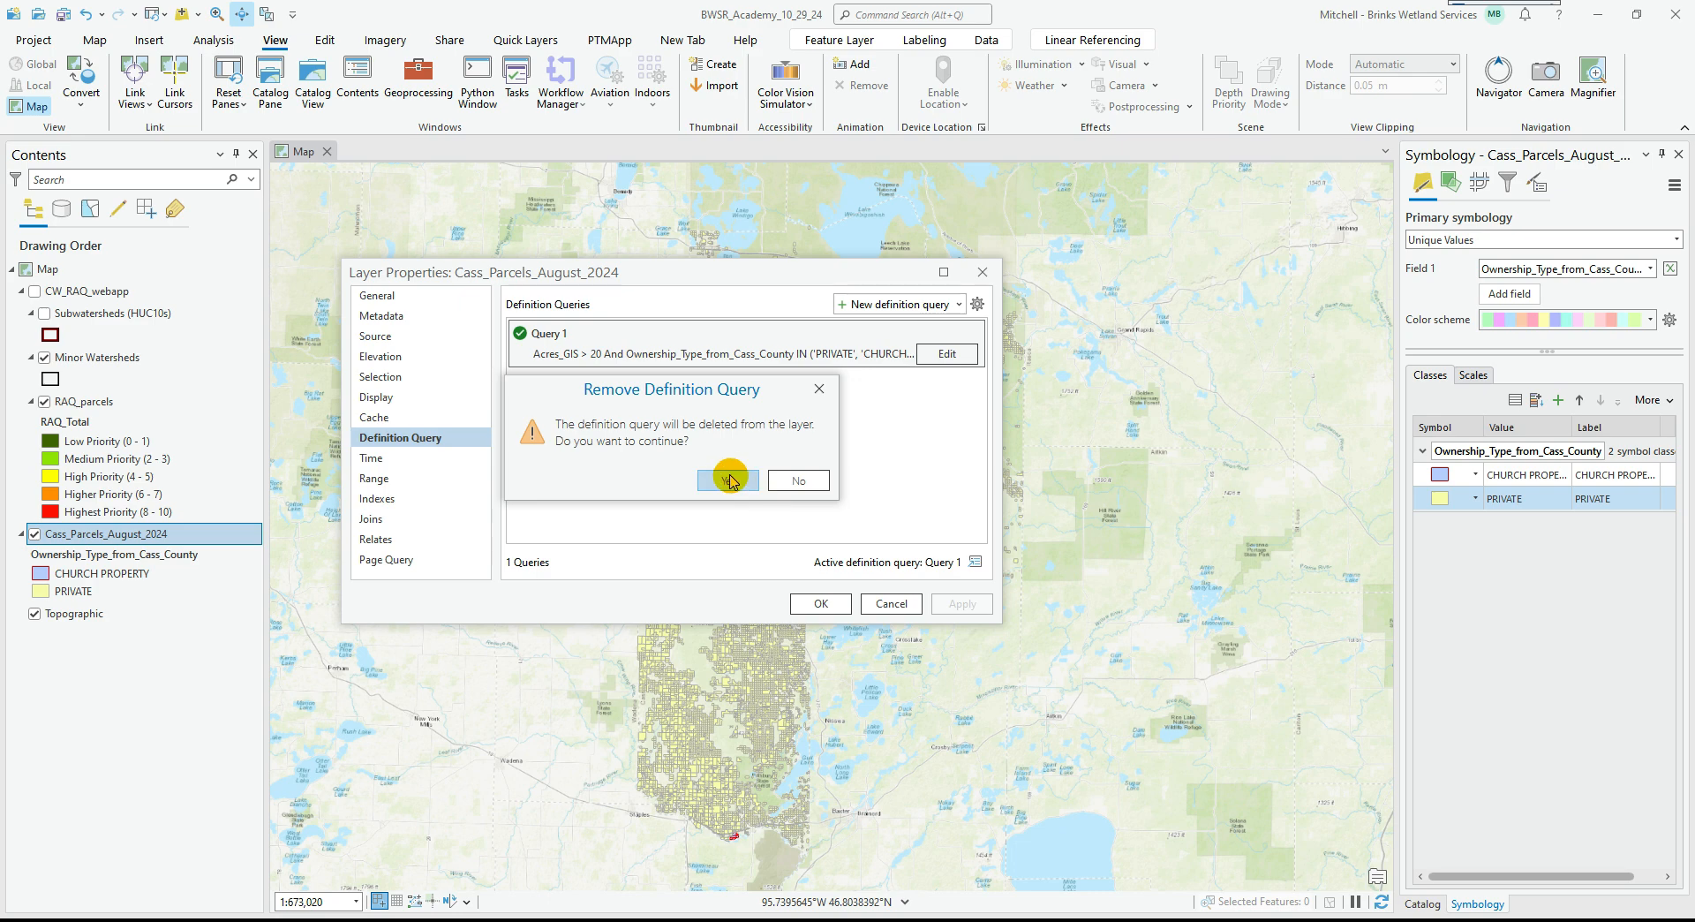
pyautogui.click(820, 388)
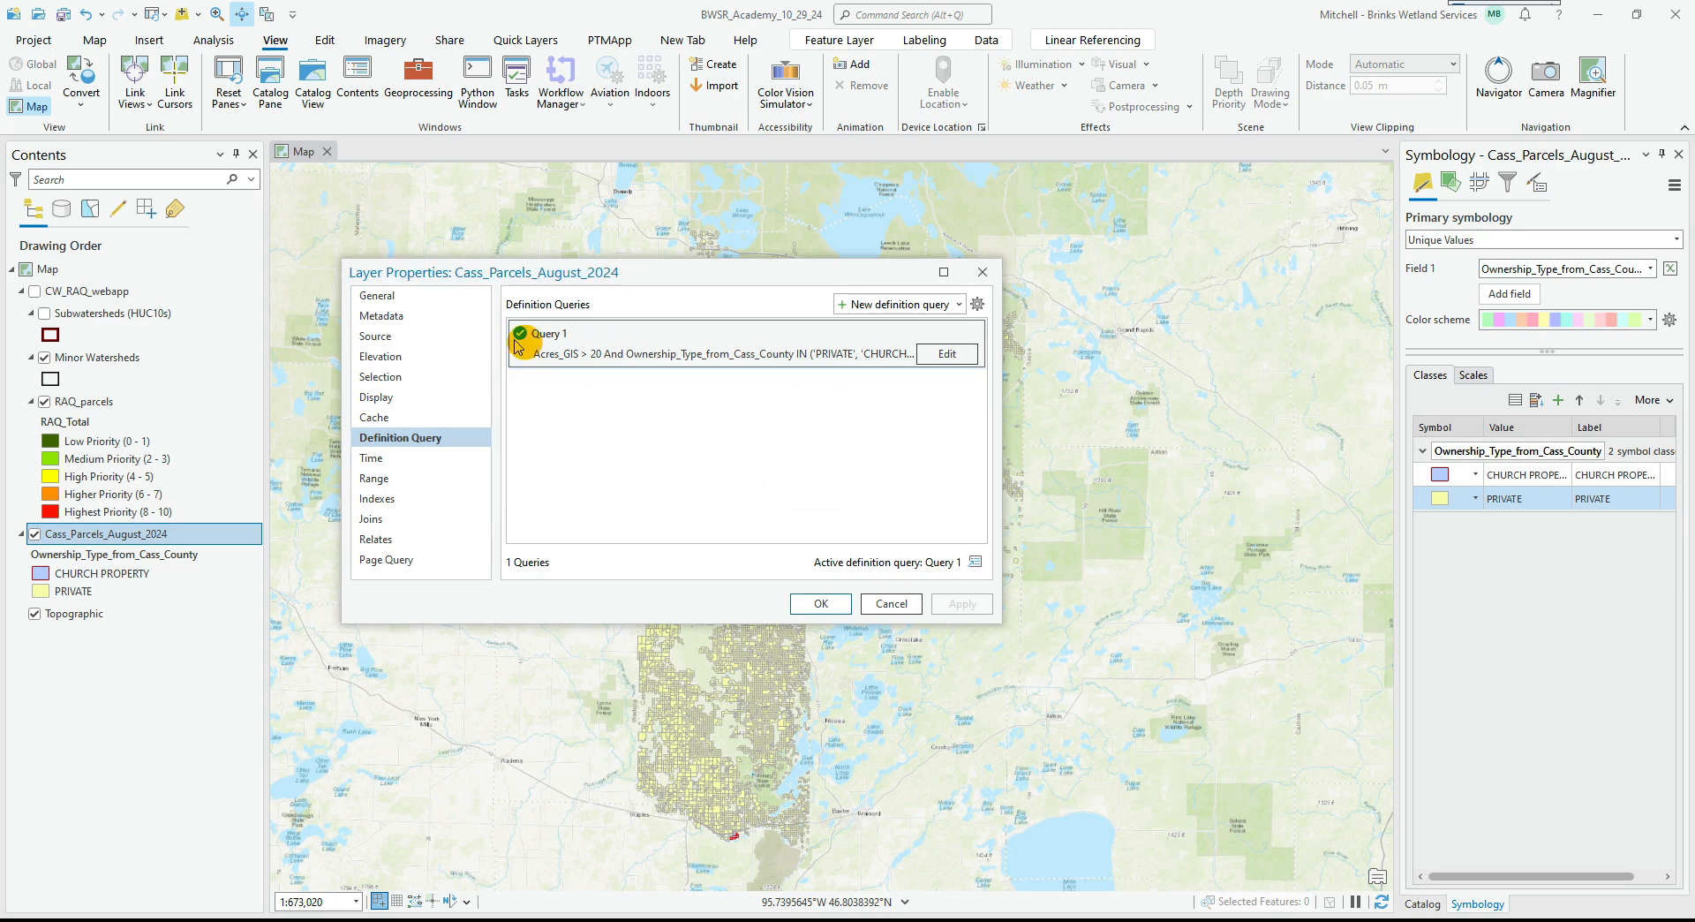
pyautogui.click(519, 334)
pyautogui.click(808, 601)
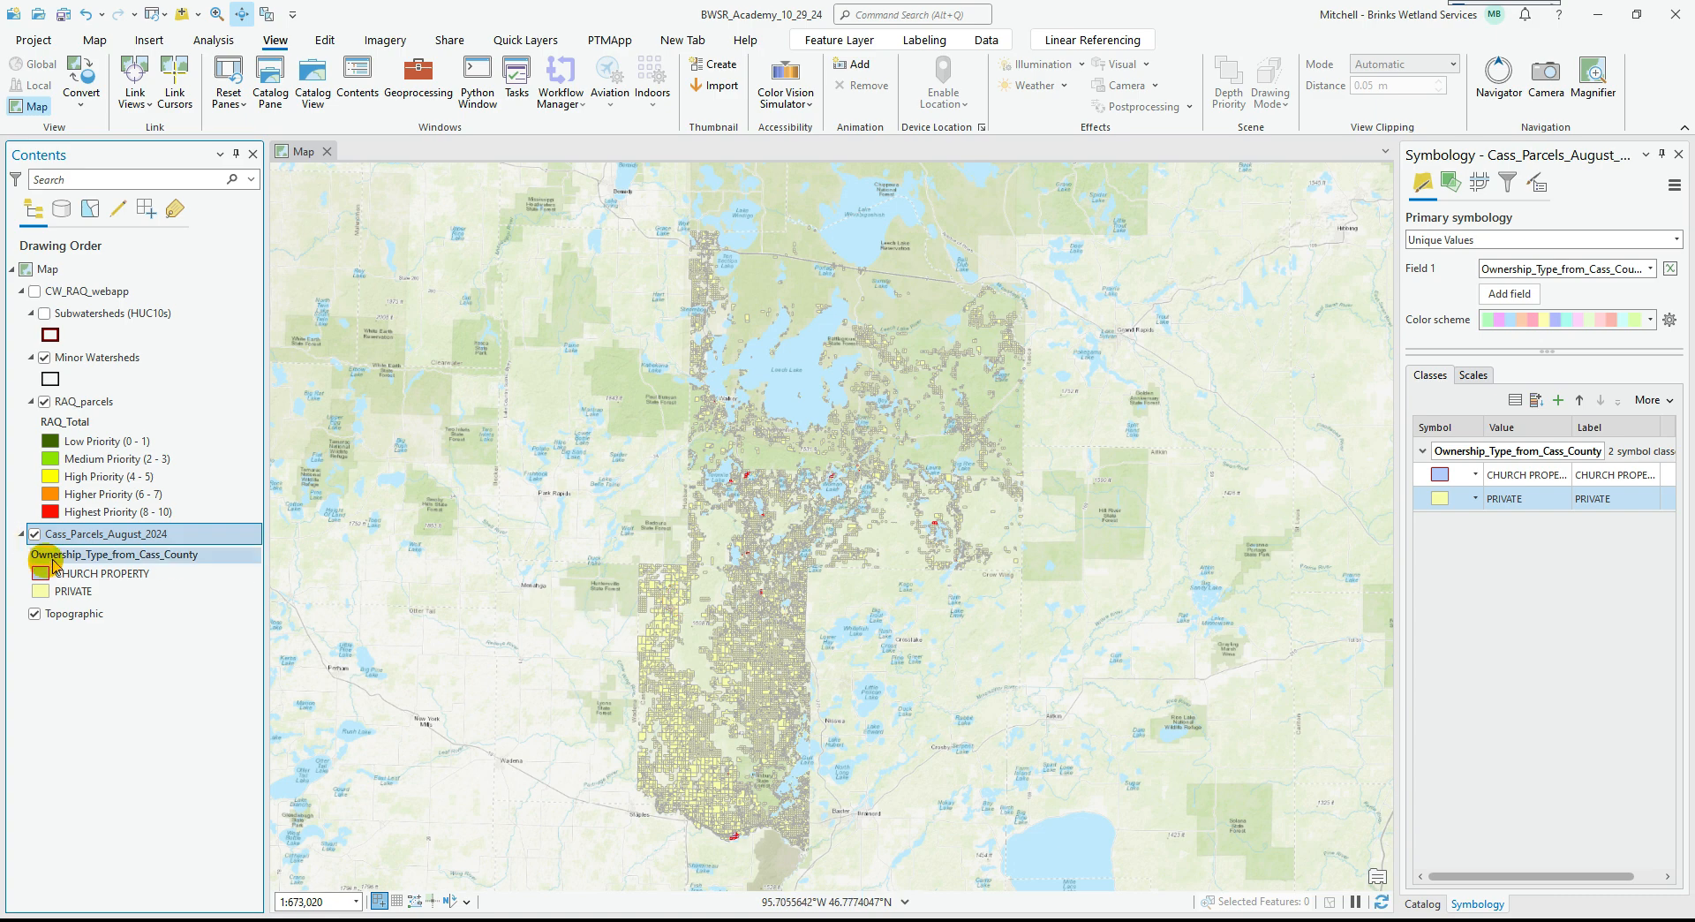
pyautogui.doubleClick(74, 536)
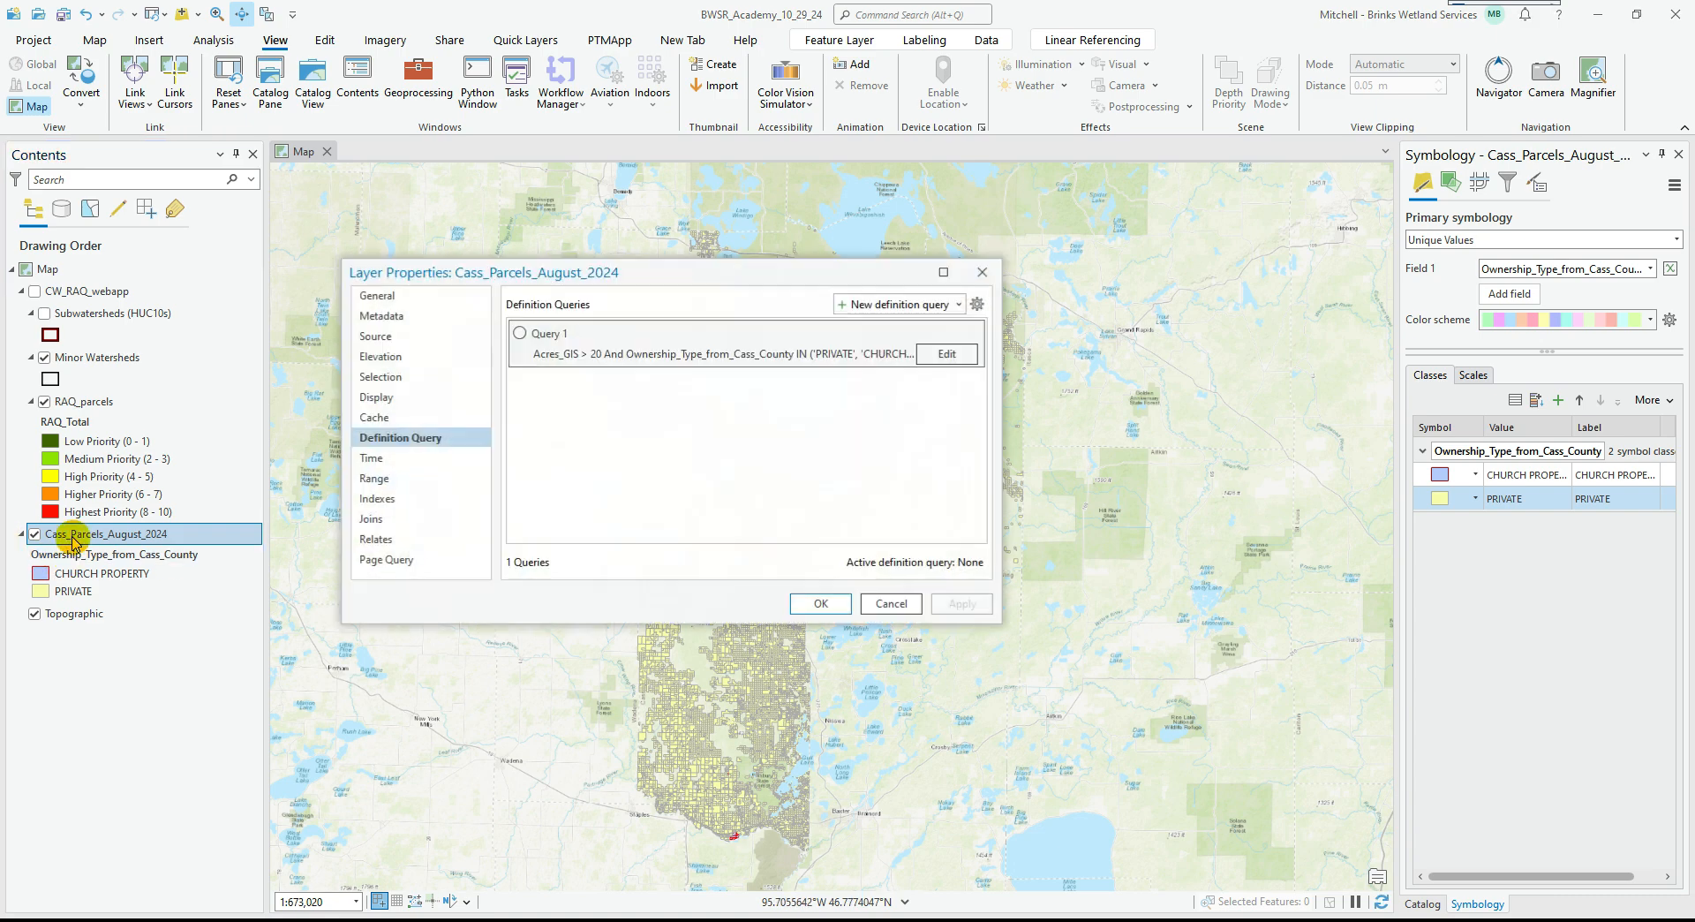
pyautogui.click(982, 272)
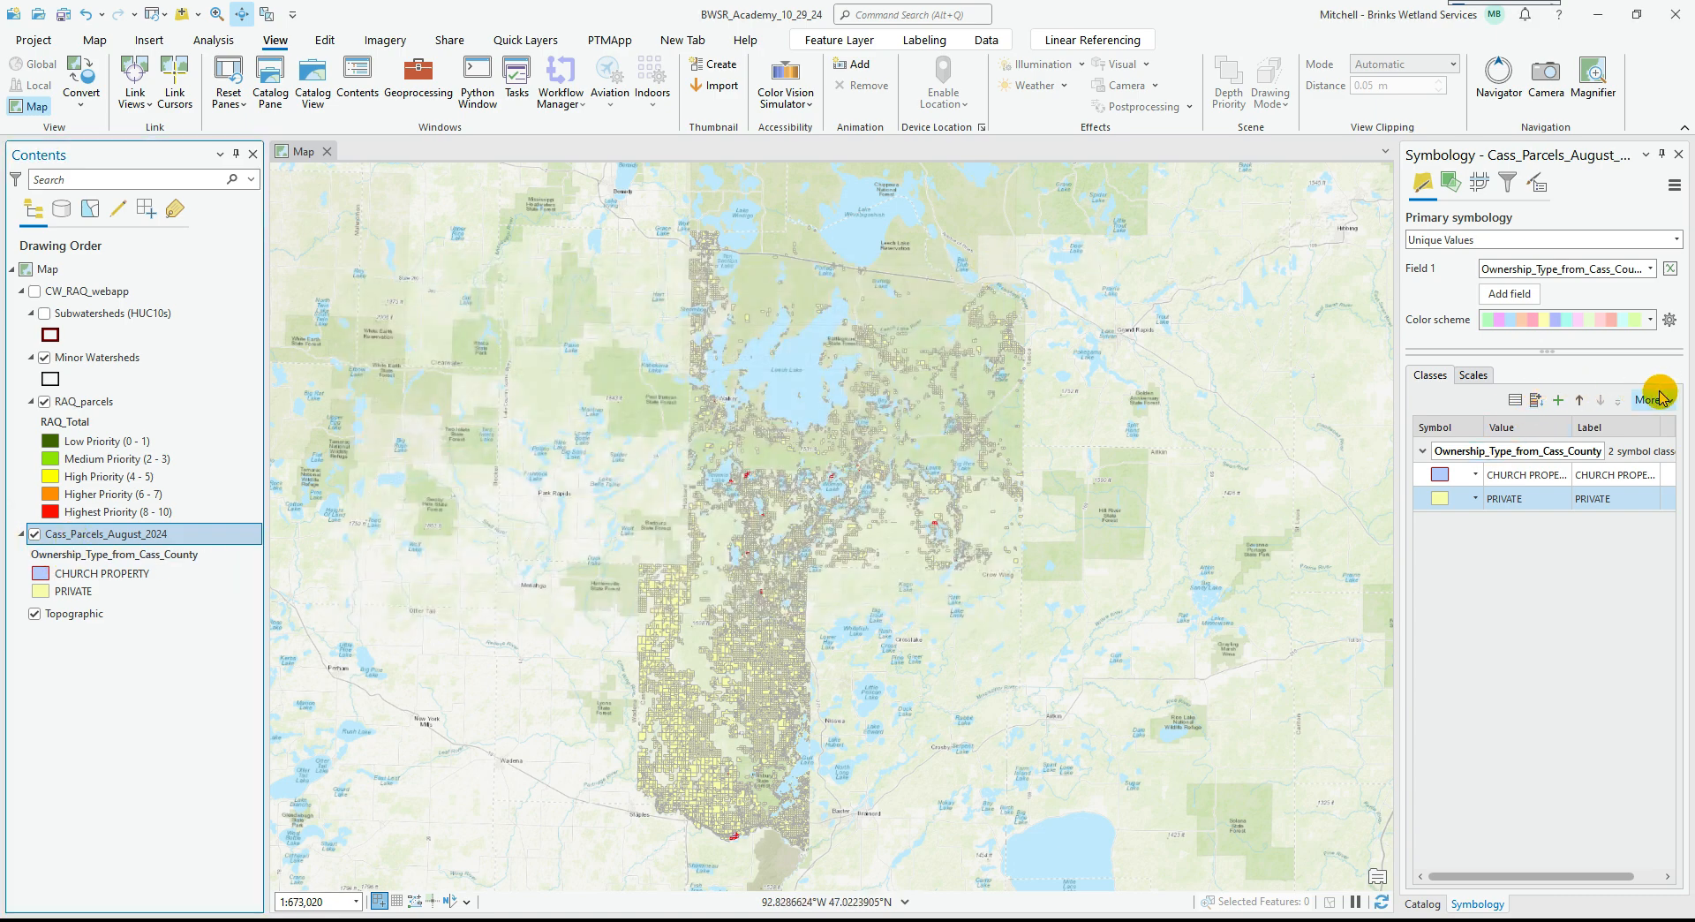
pyautogui.click(1660, 397)
pyautogui.click(1499, 606)
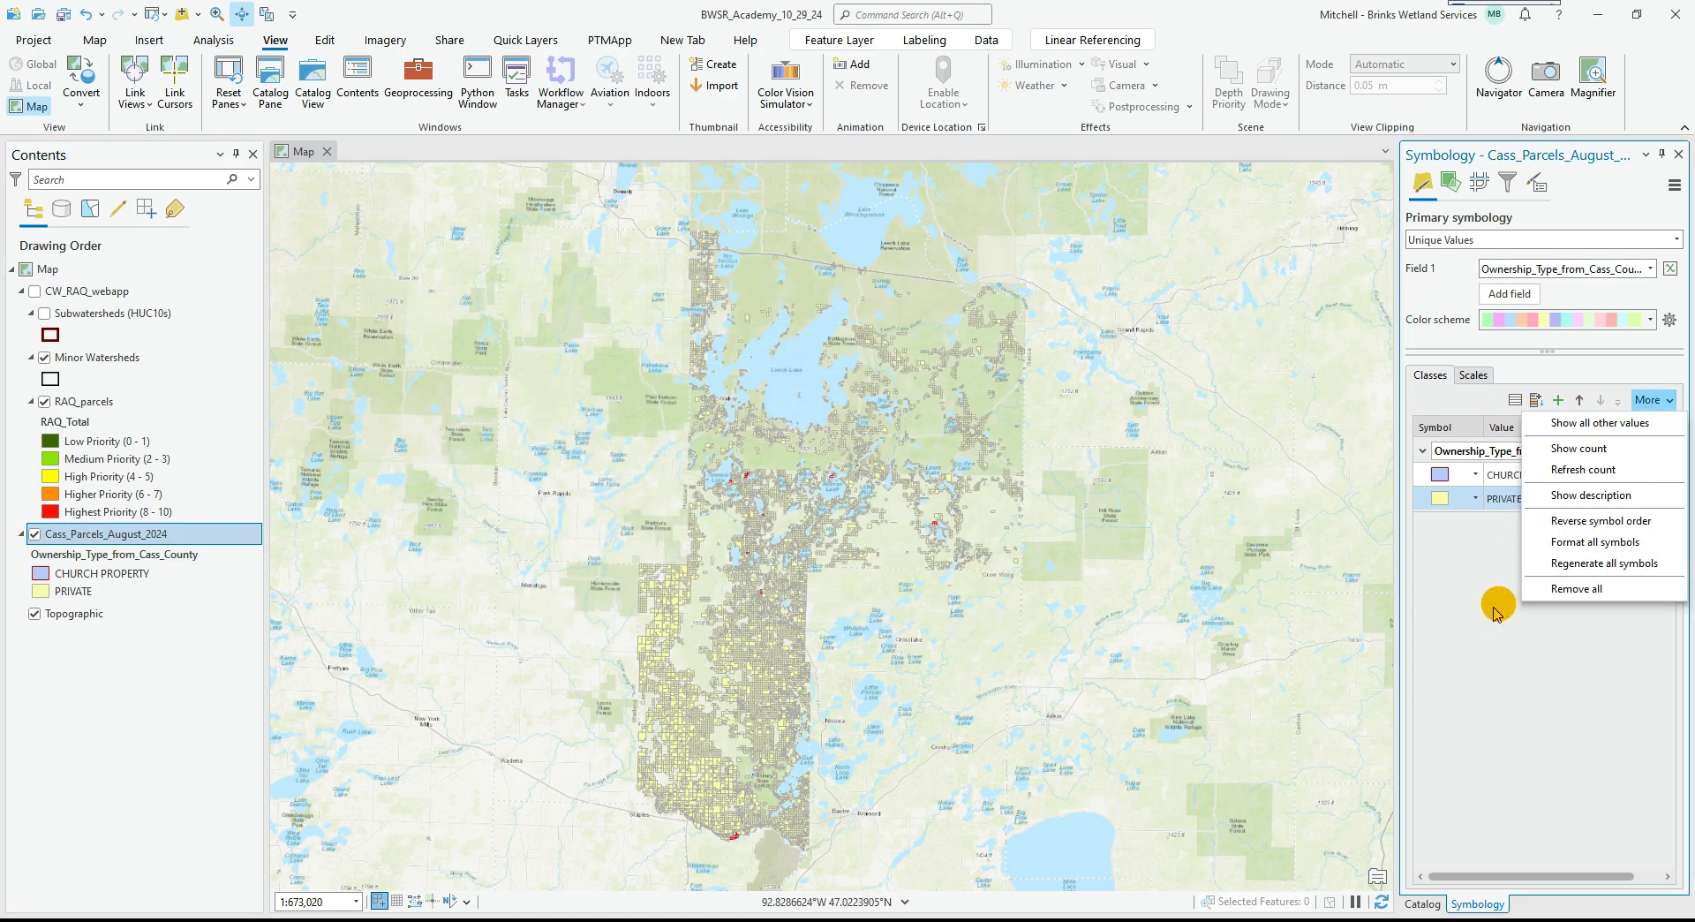
pyautogui.click(1558, 402)
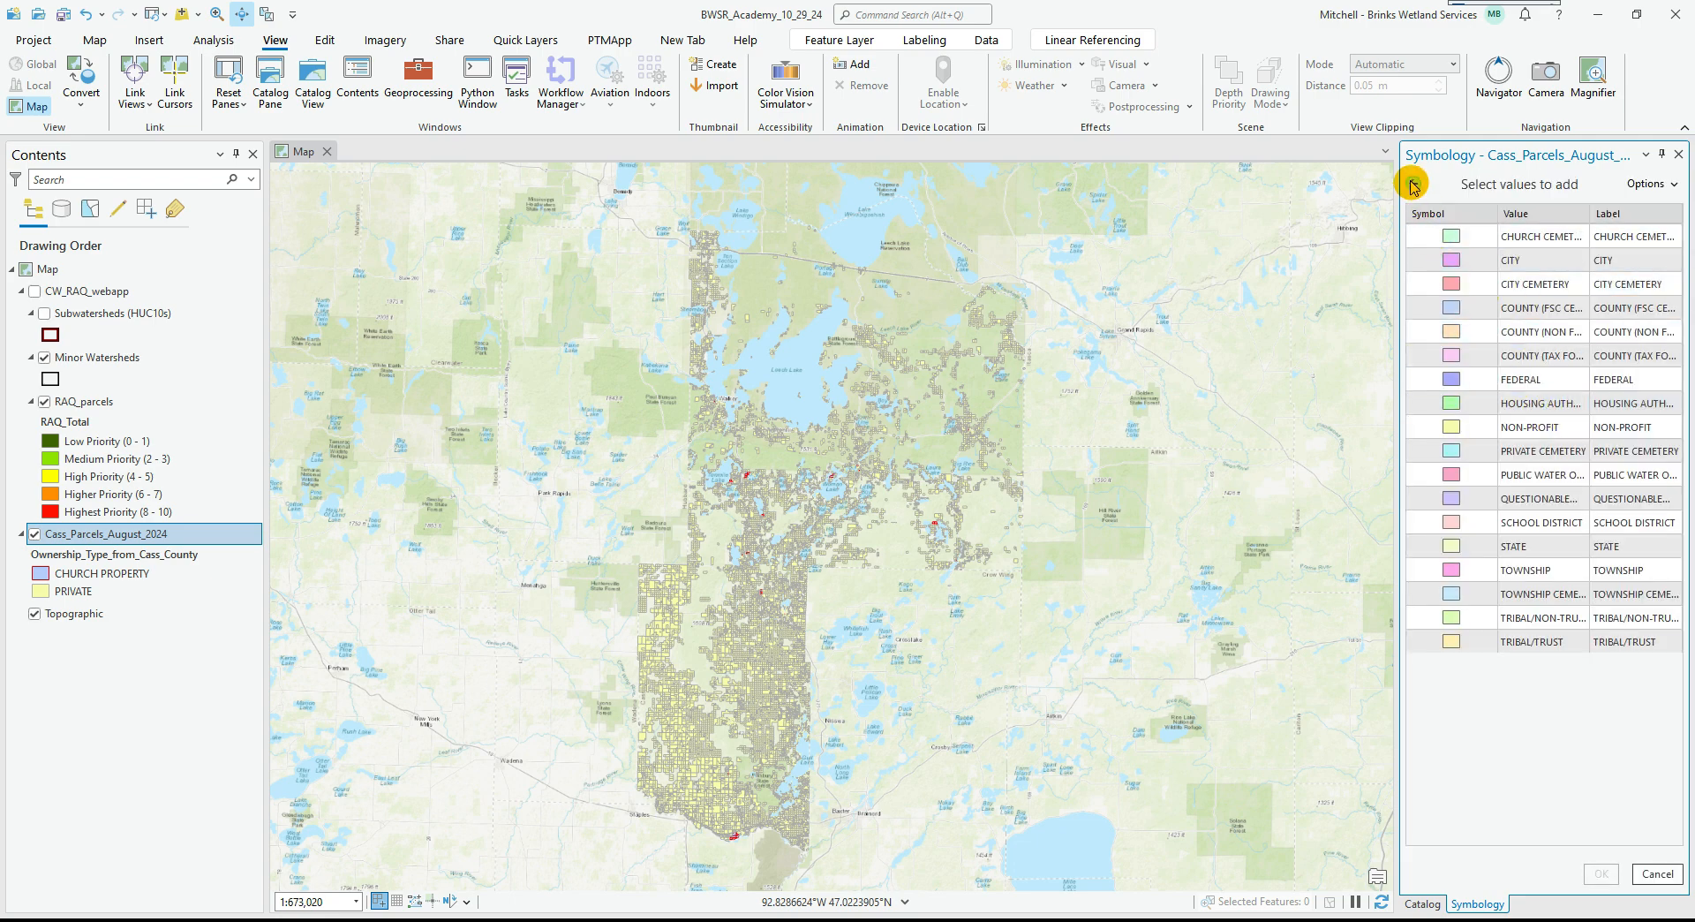
pyautogui.click(1541, 234)
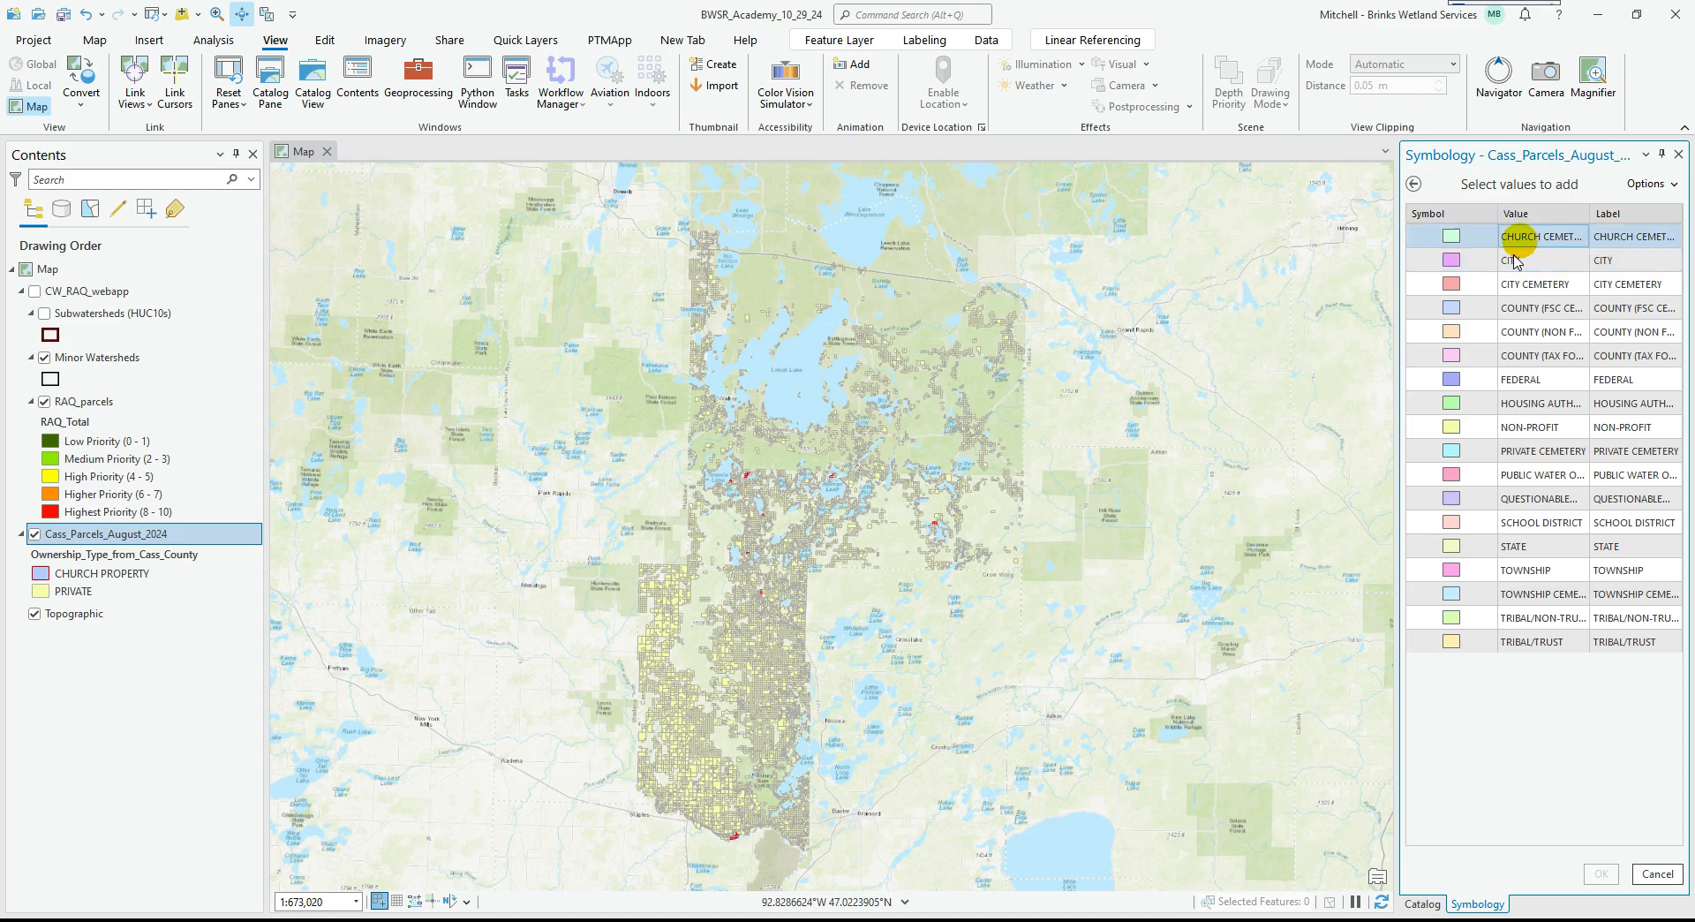
pyautogui.click(1416, 185)
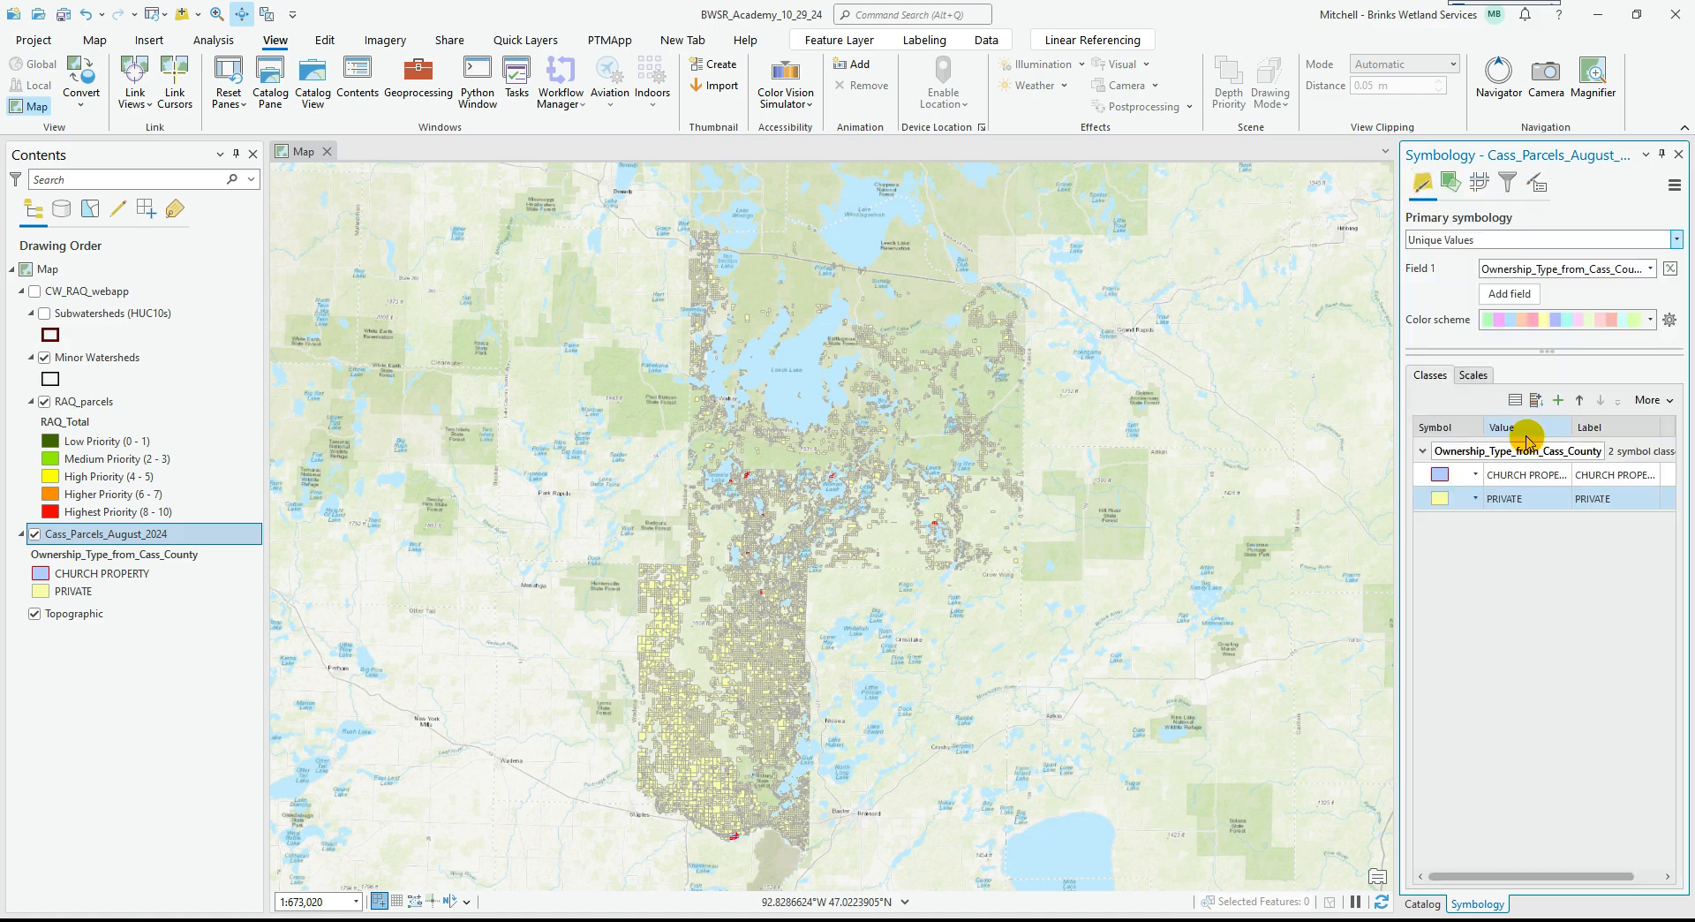
# Add all remaining ownership values, from CHURCH CEMETERY through TRIBAL/TRUST, as symbol classes of the Cass parcels layer.
pyautogui.click(1551, 400)
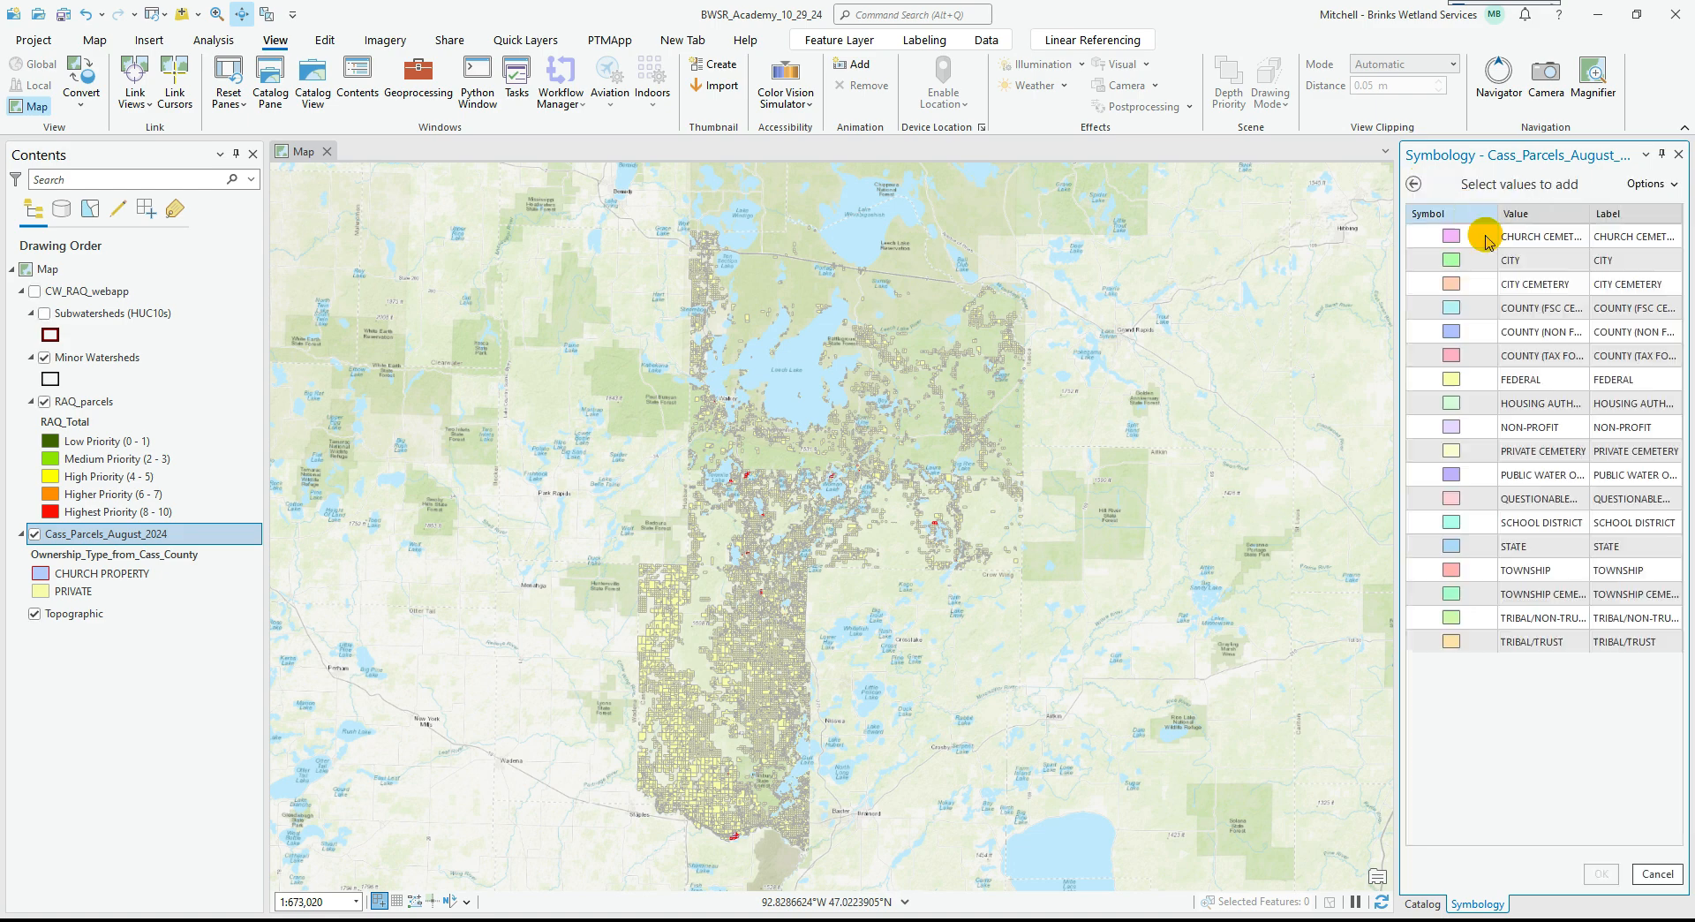
pyautogui.click(1658, 184)
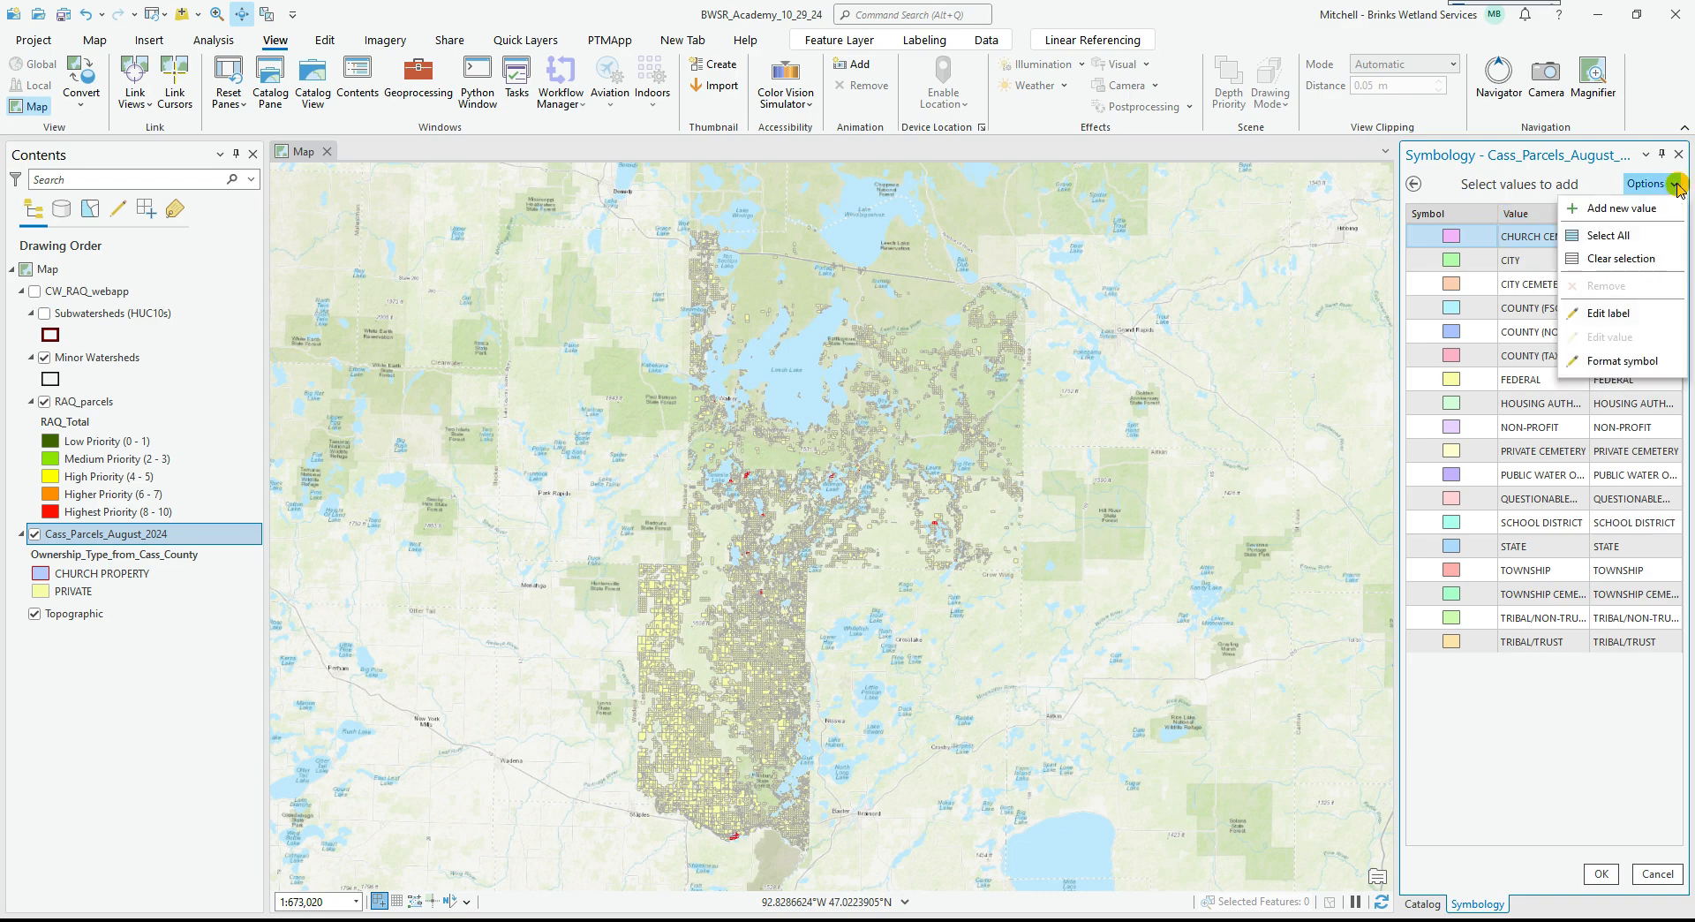
pyautogui.keyDown('shift'); pyautogui.click(1512, 642); pyautogui.keyUp('shift')
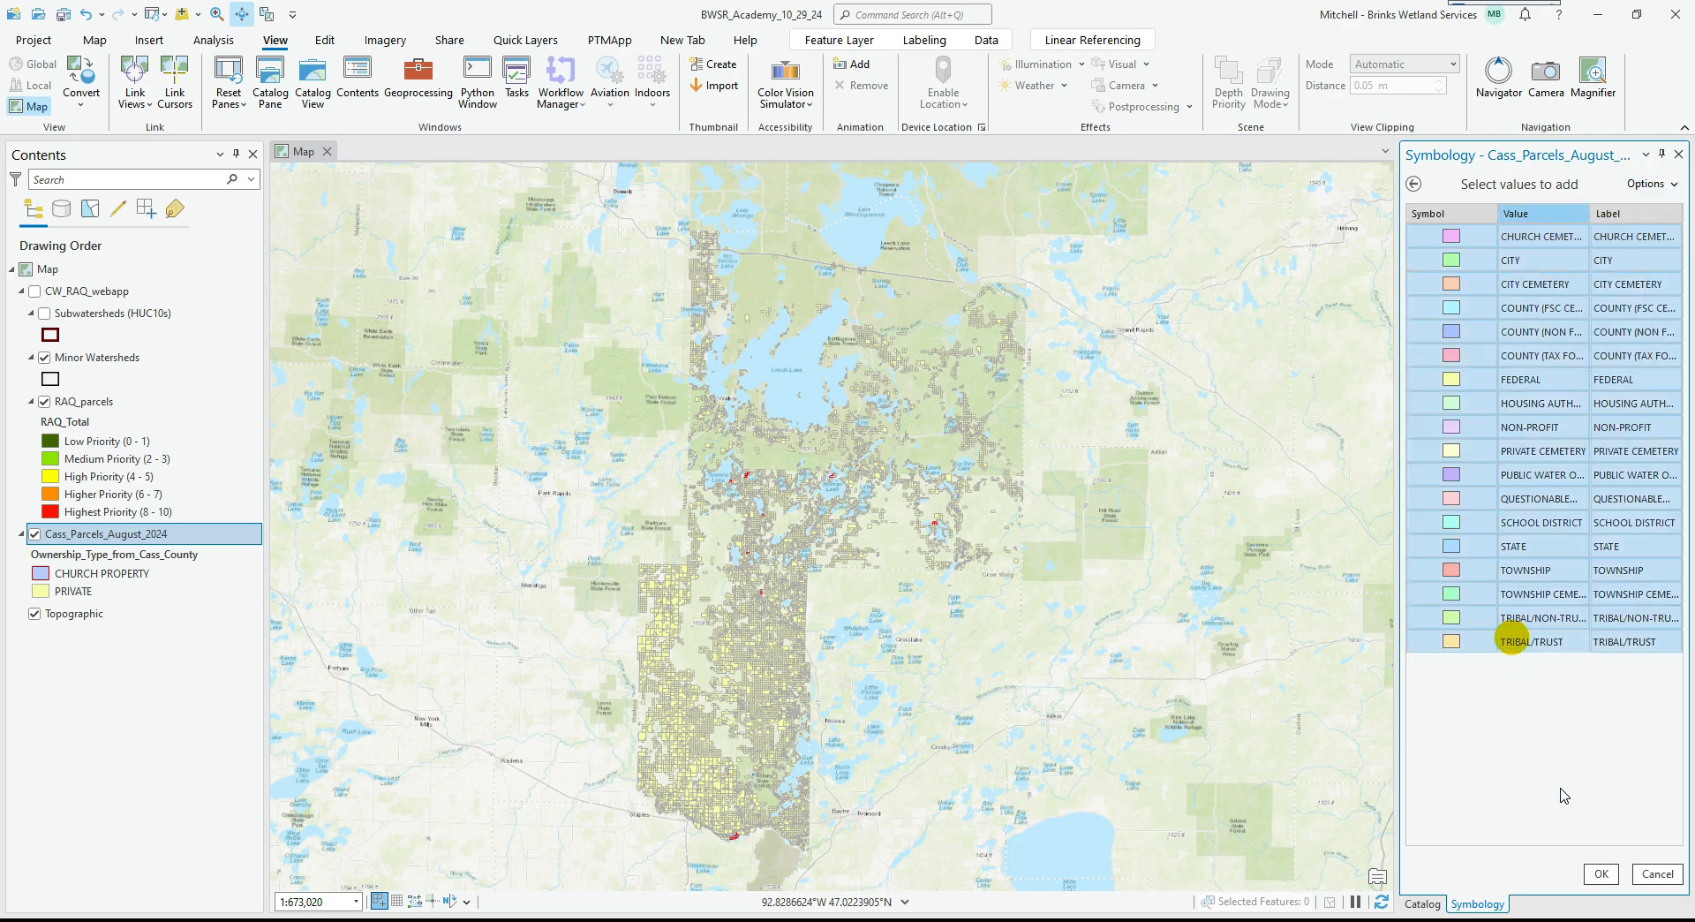
pyautogui.click(1603, 874)
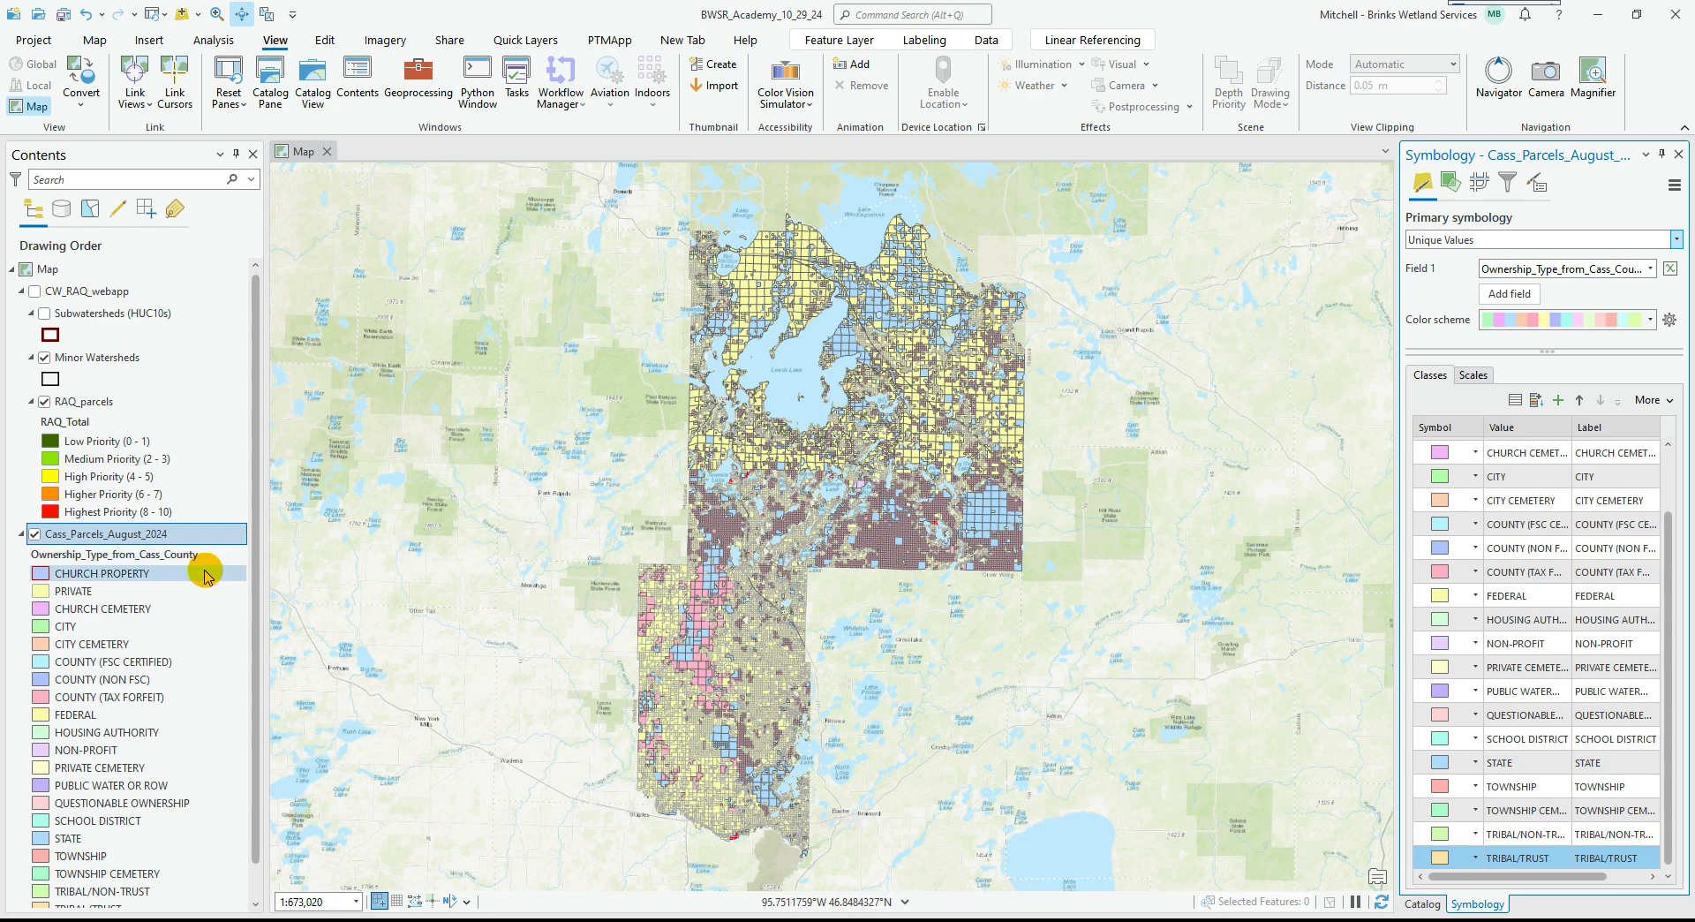
# Apply a dark multicolored color scheme to the parcel ownership classes.
pyautogui.click(1650, 319)
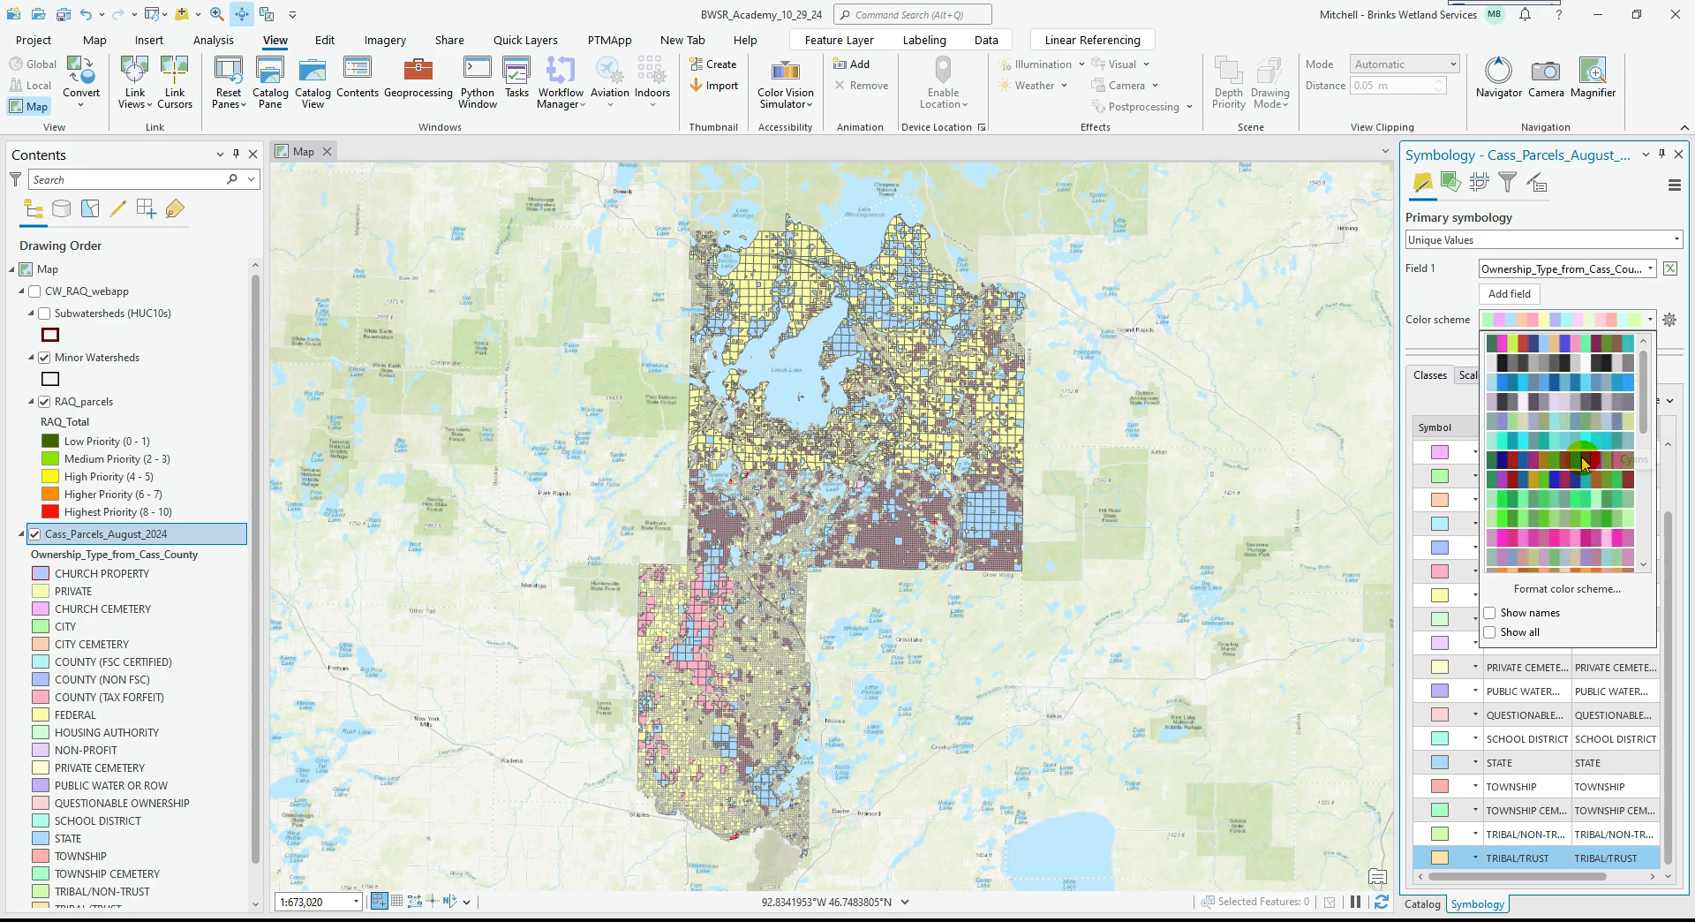
pyautogui.click(1587, 487)
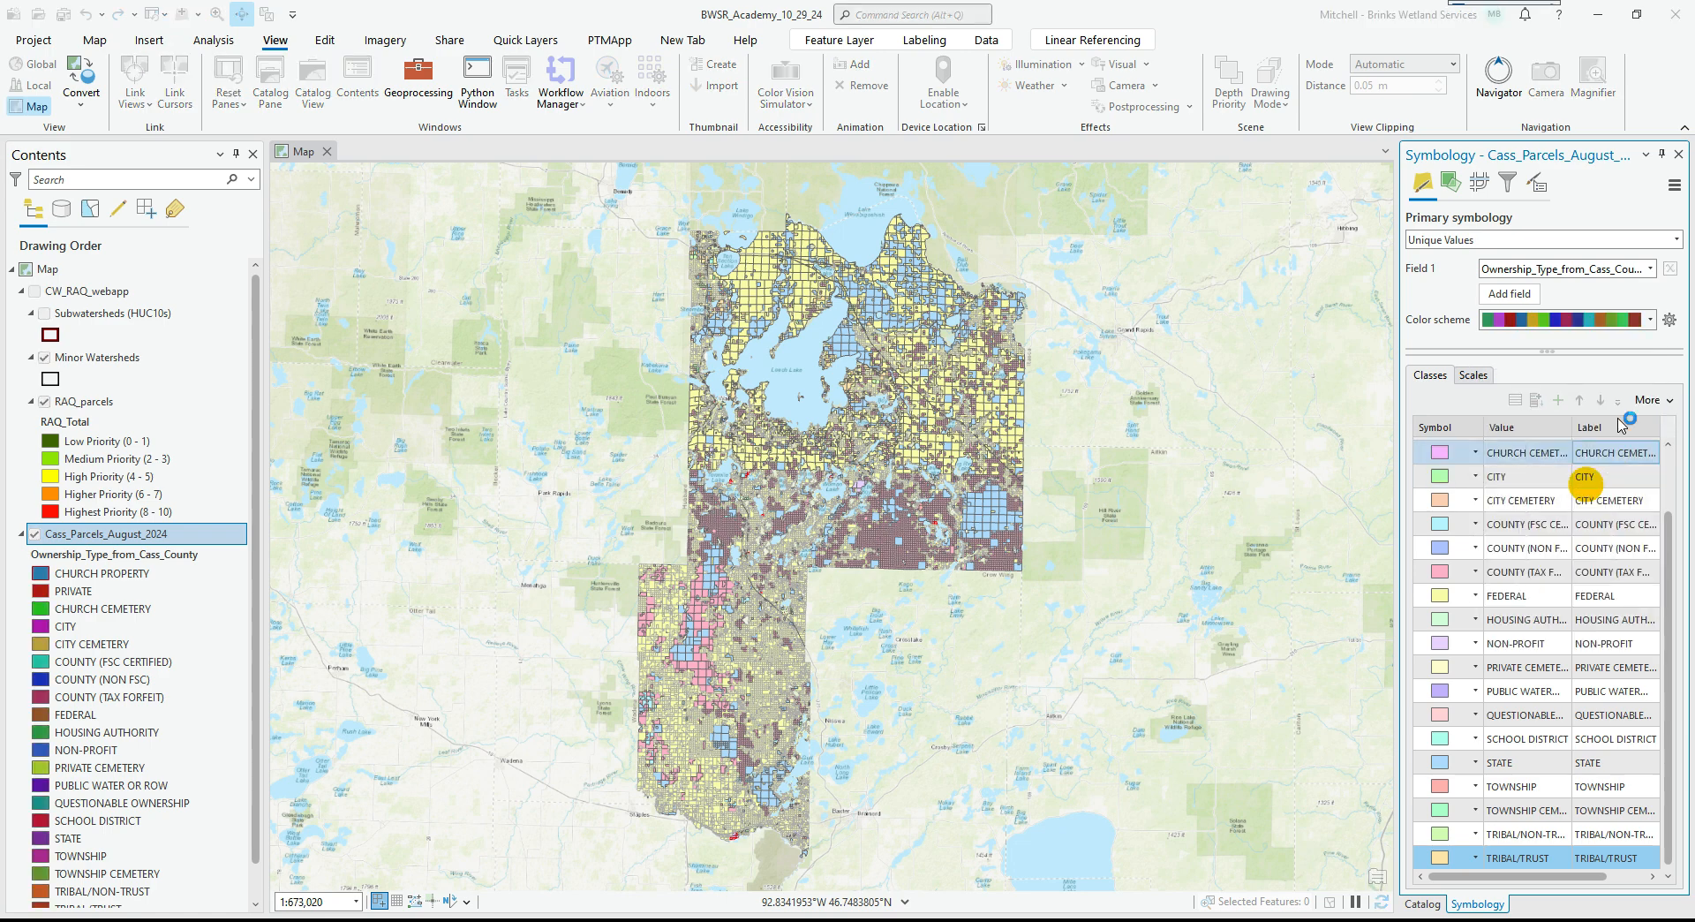
# List all available color schemes with their names and look through them without choosing another one.
pyautogui.click(1650, 322)
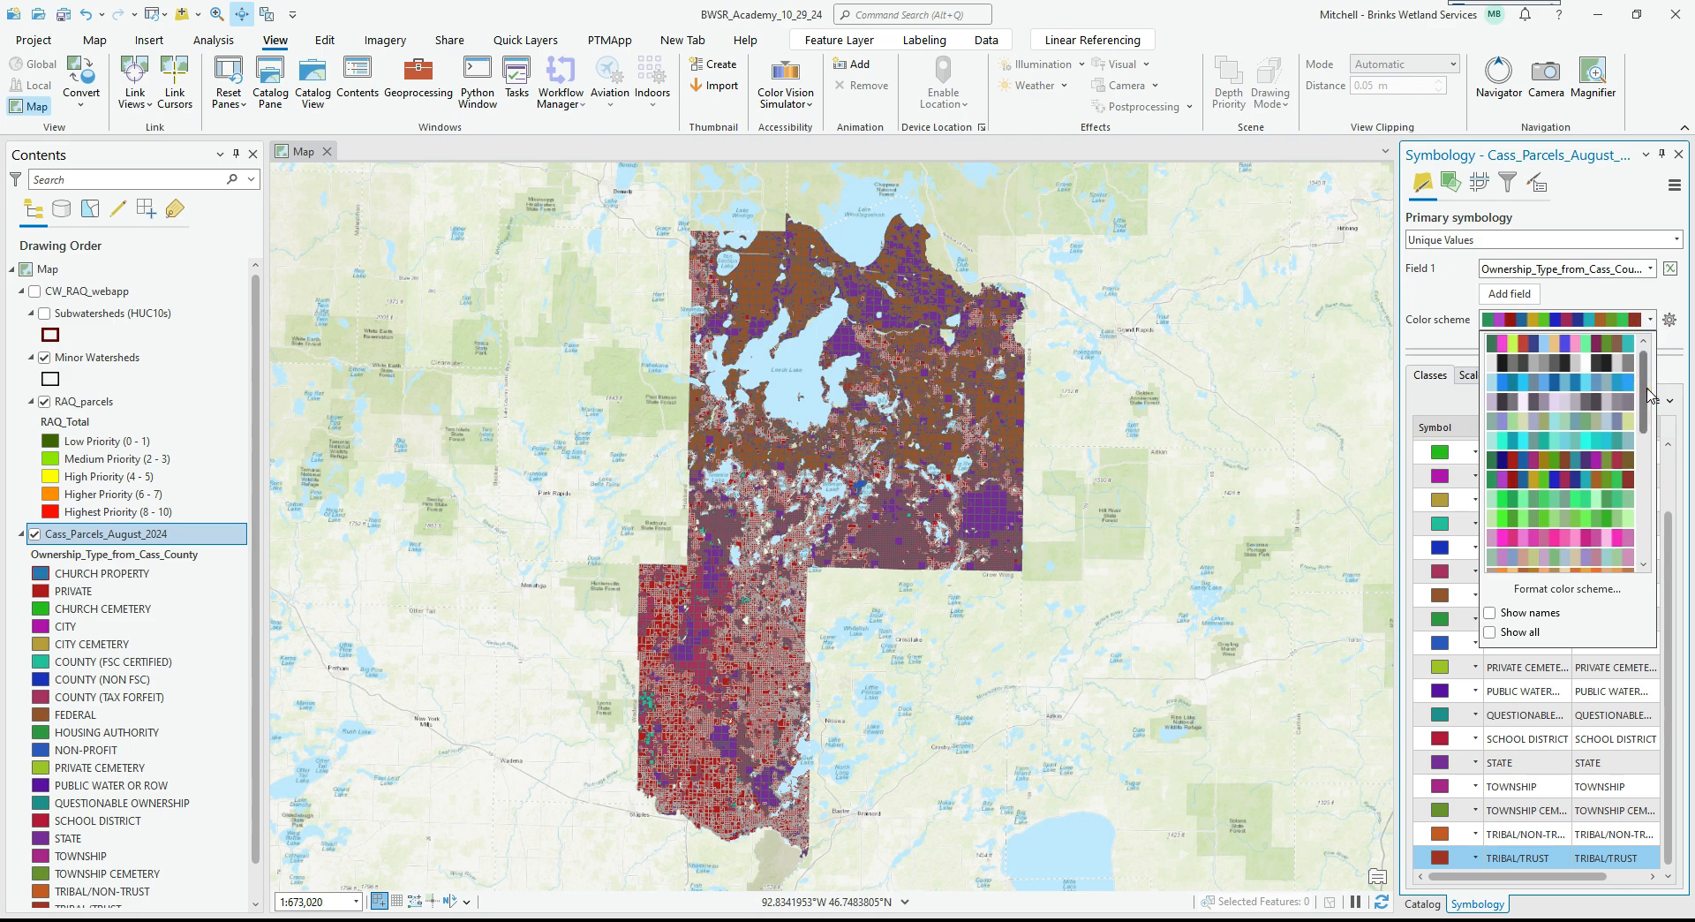
pyautogui.moveTo(1644, 395); pyautogui.dragTo(1632, 545)
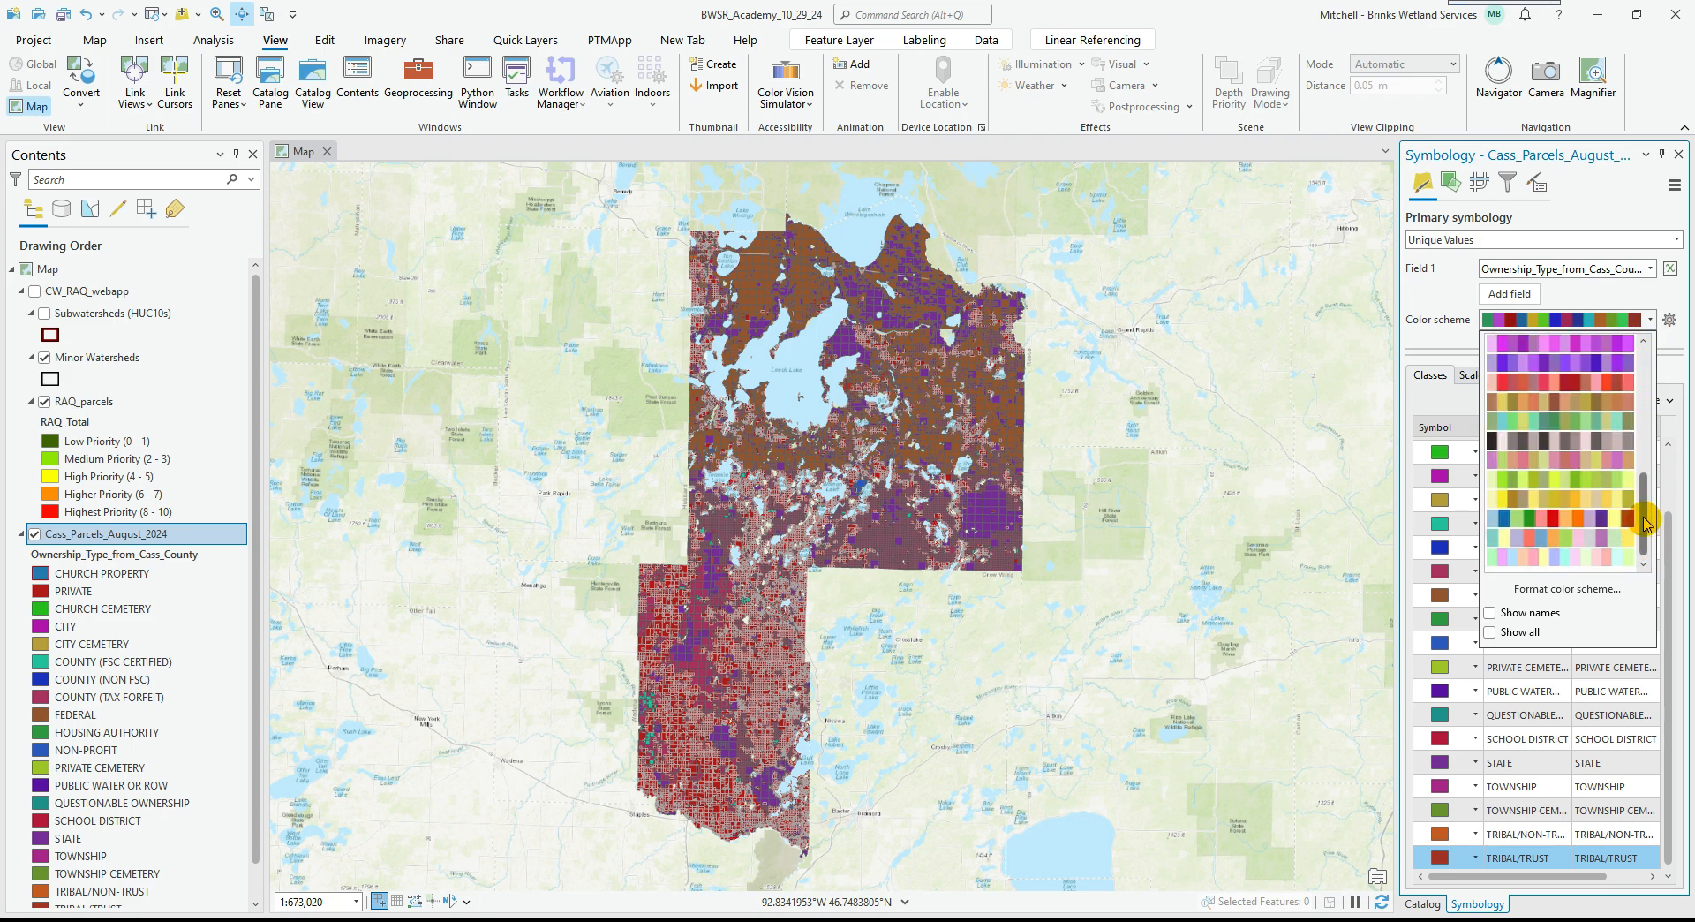
pyautogui.click(1512, 630)
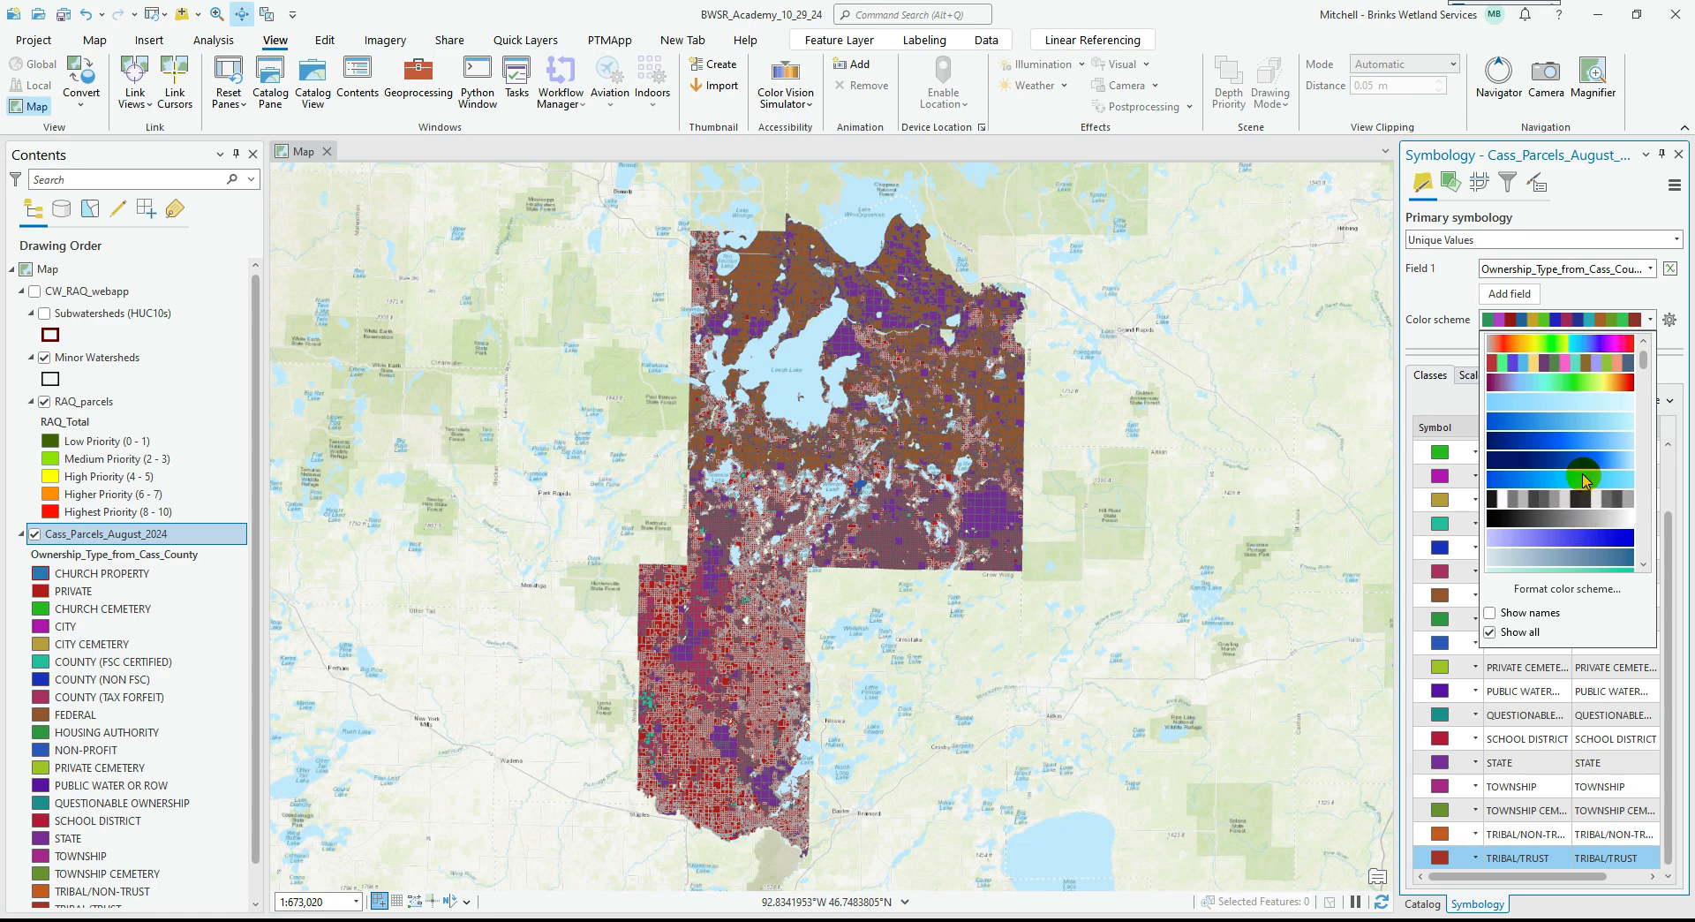
pyautogui.moveTo(1644, 367)
pyautogui.mouseDown()
pyautogui.moveTo(1642, 552)
pyautogui.moveTo(1654, 341)
pyautogui.mouseUp()
pyautogui.click(1490, 613)
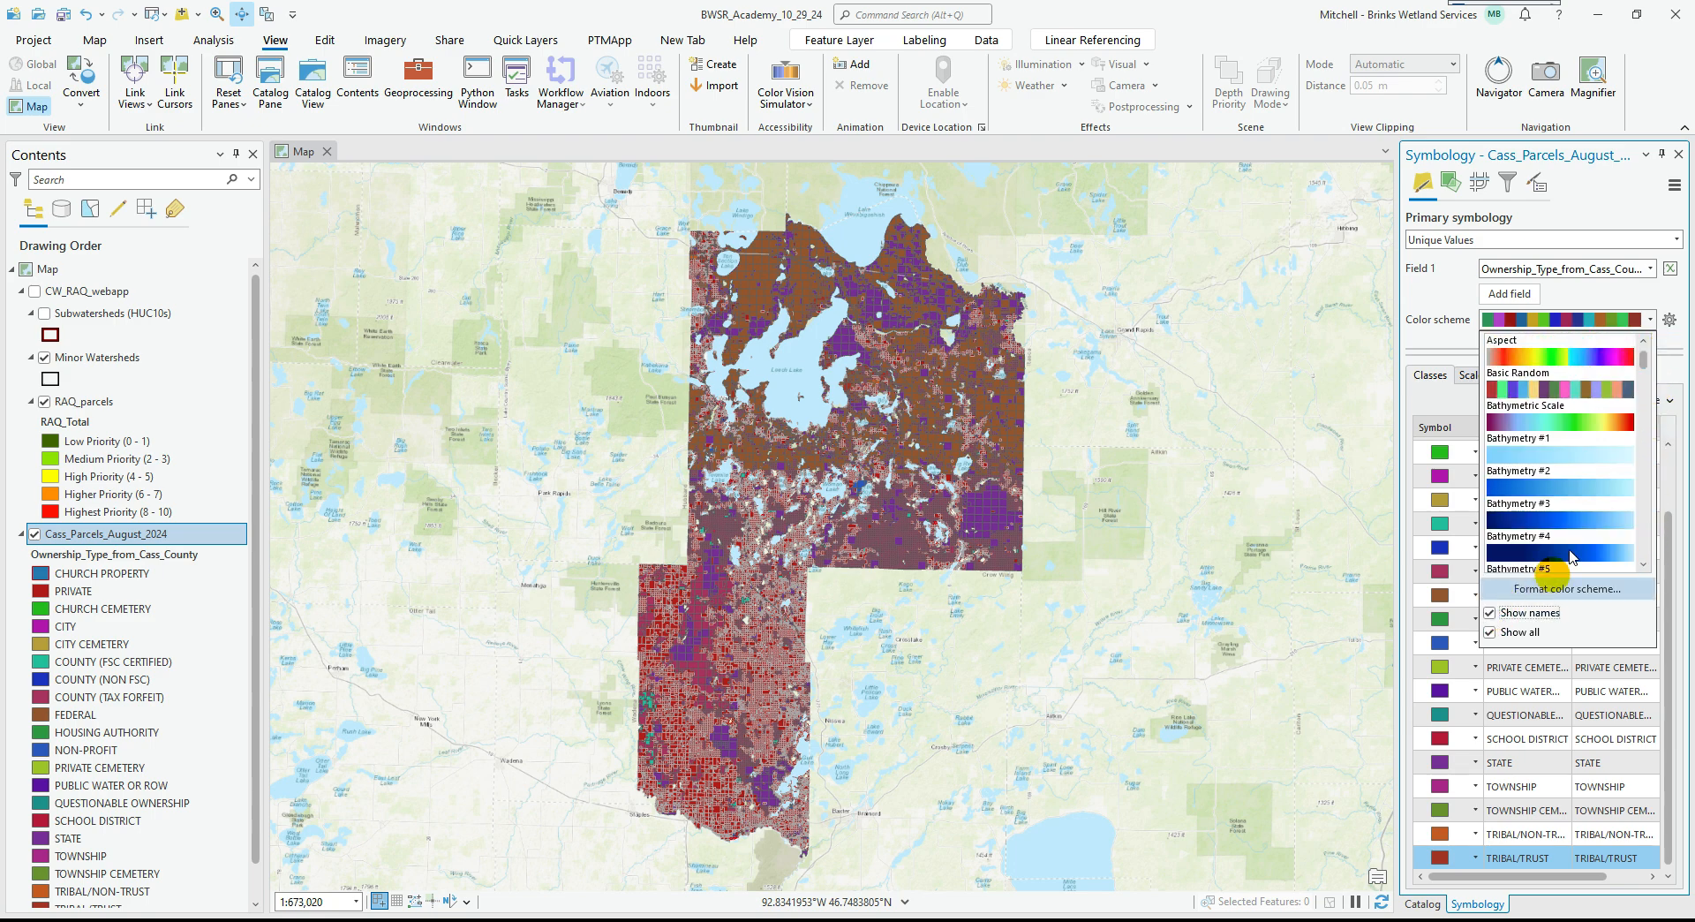
pyautogui.moveTo(1646, 363); pyautogui.dragTo(1644, 497)
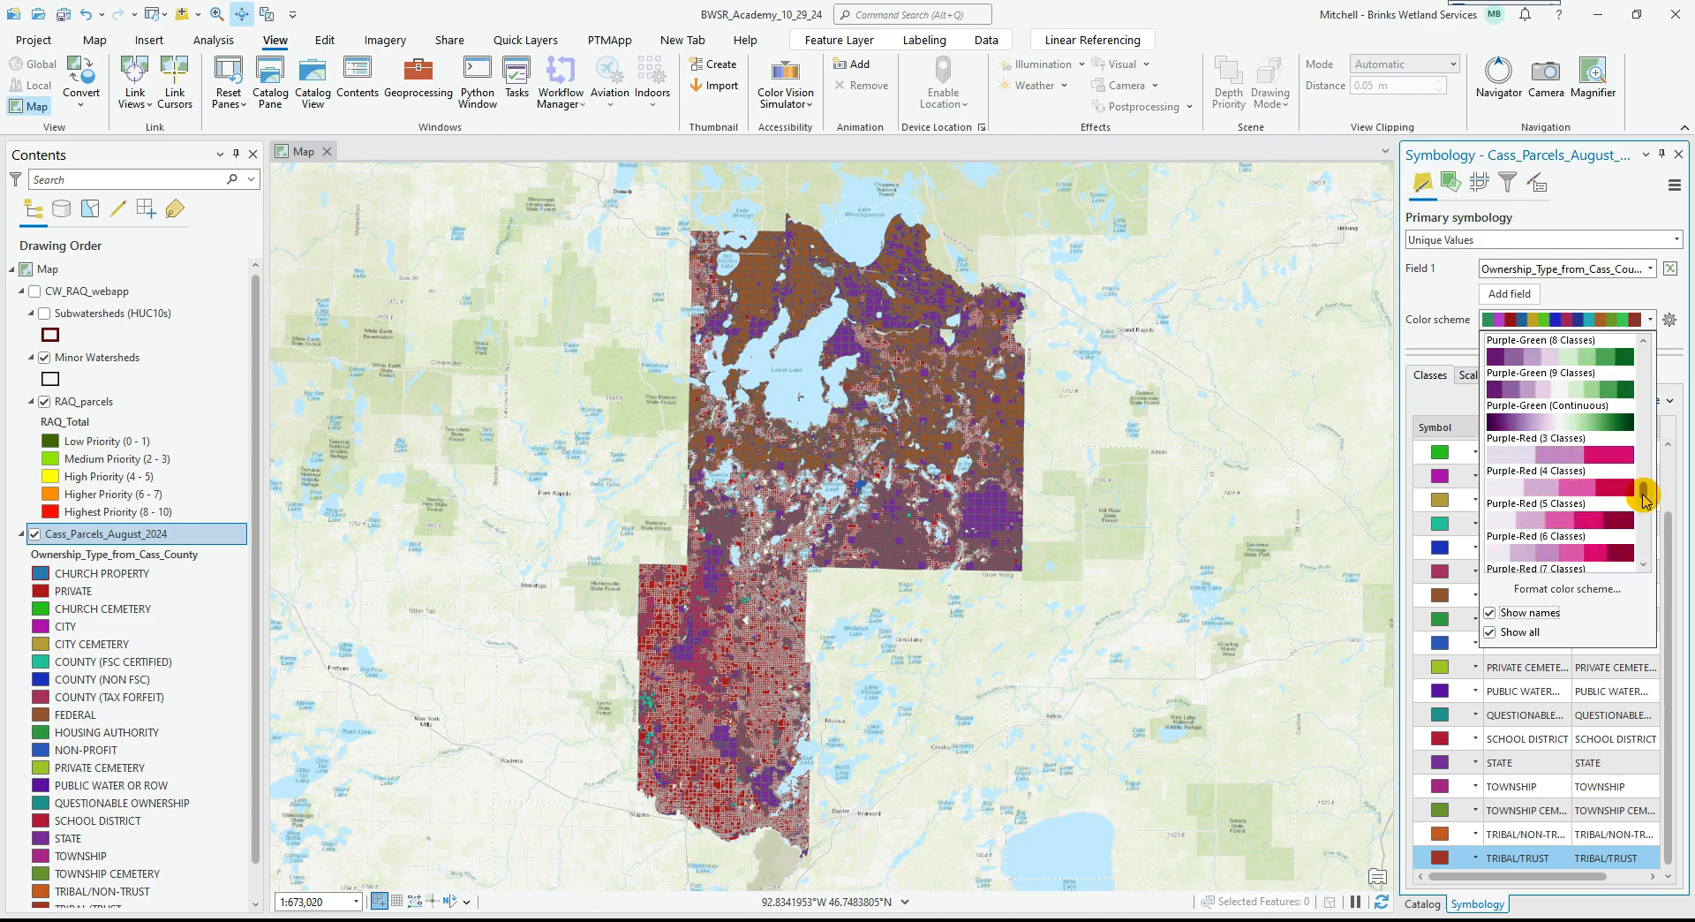
pyautogui.click(1489, 205)
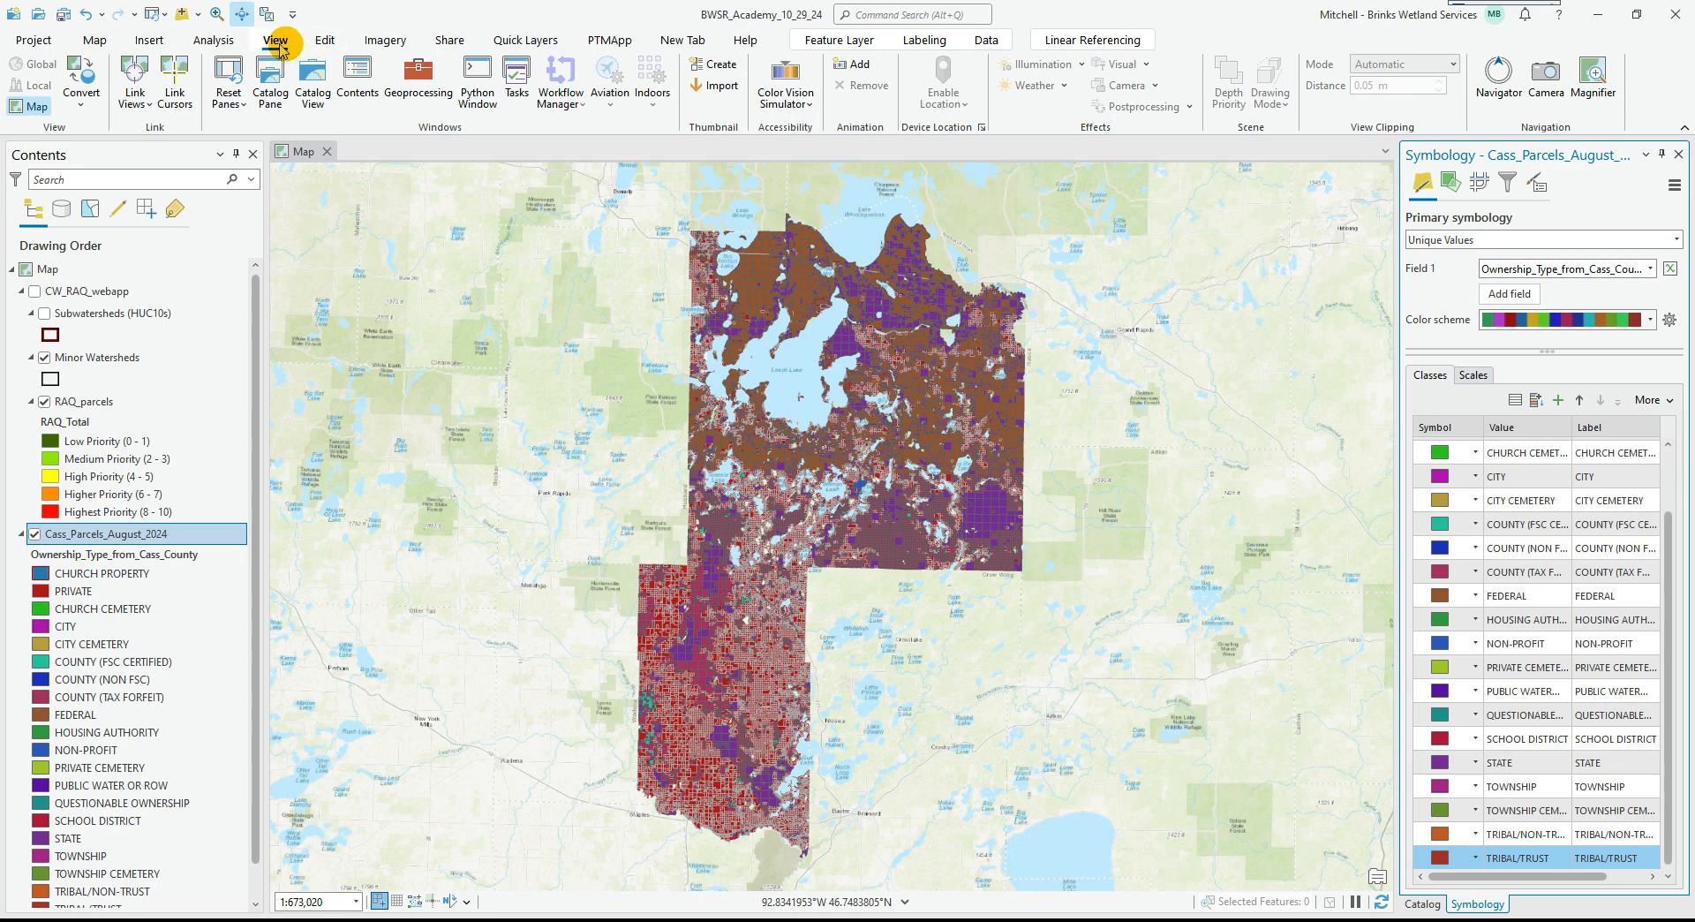
# Bring up the Catalog pane and switch between it and the Symbology pane, ending on the parcels layer's symbology.
pyautogui.click(270, 84)
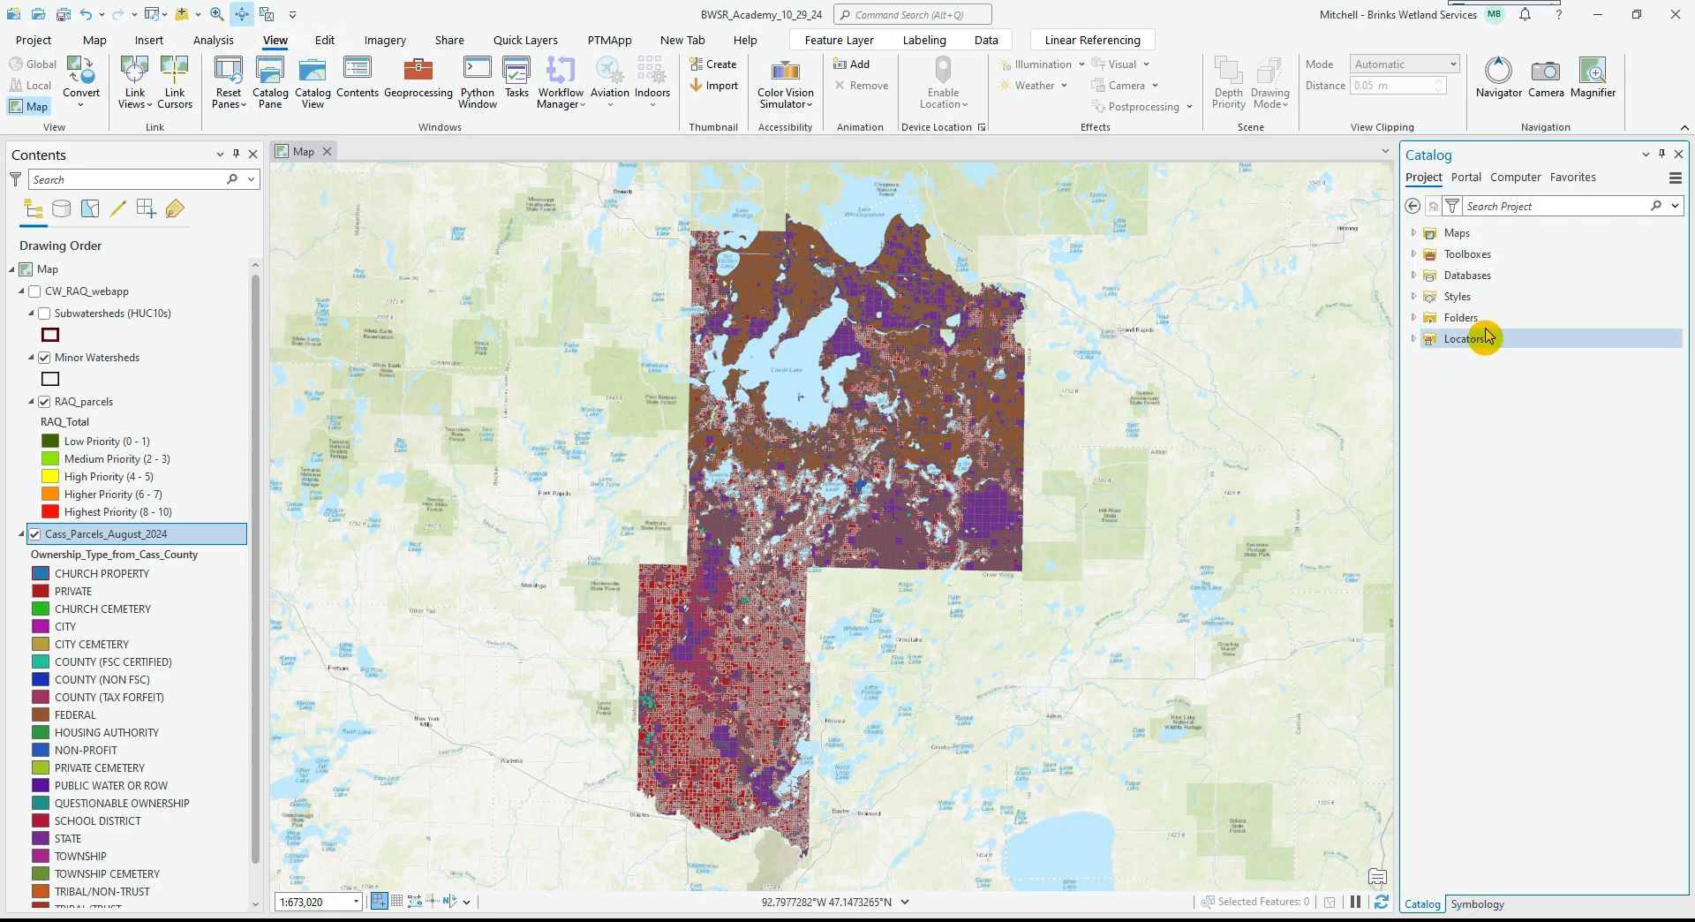
pyautogui.click(1477, 903)
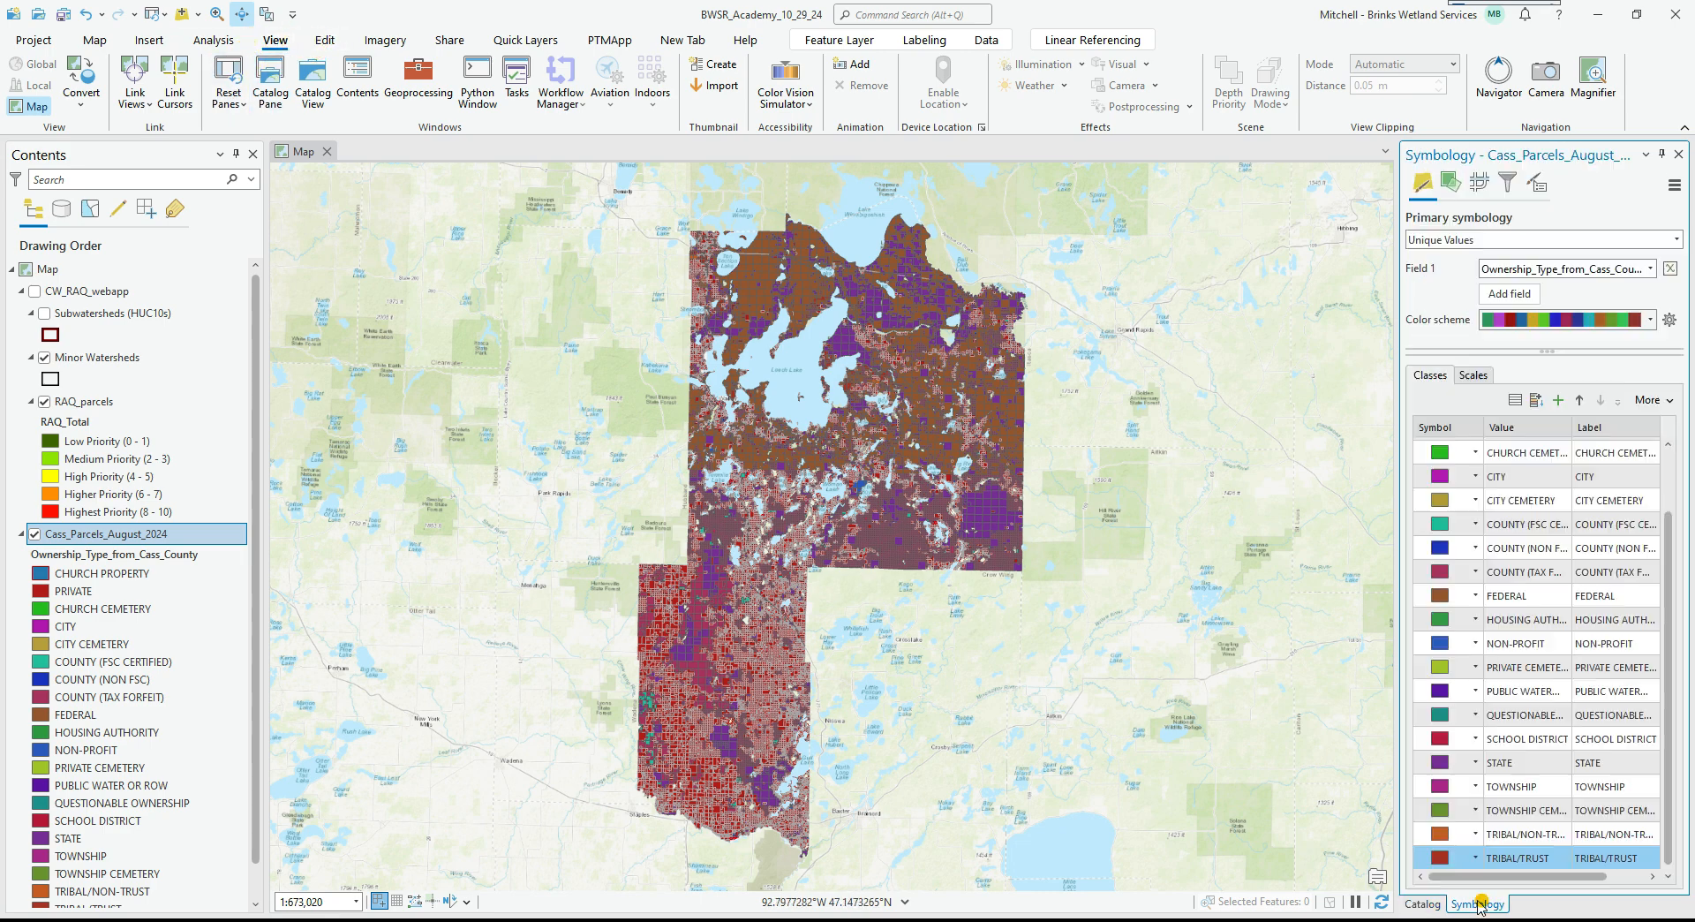
pyautogui.click(1431, 905)
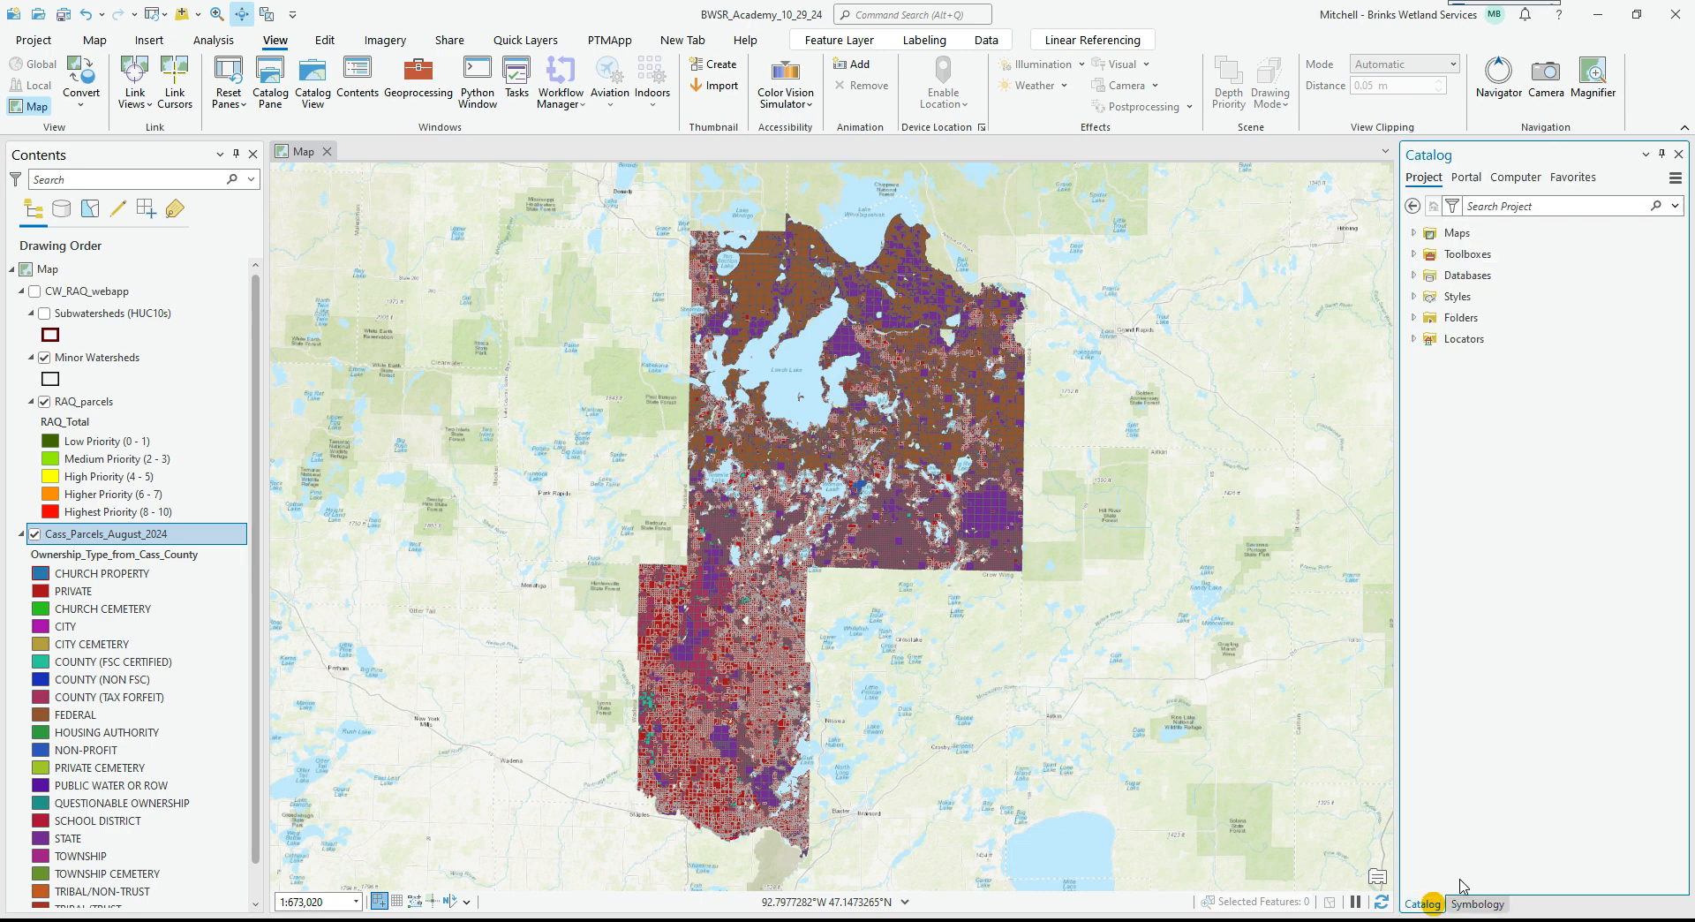
pyautogui.click(1477, 903)
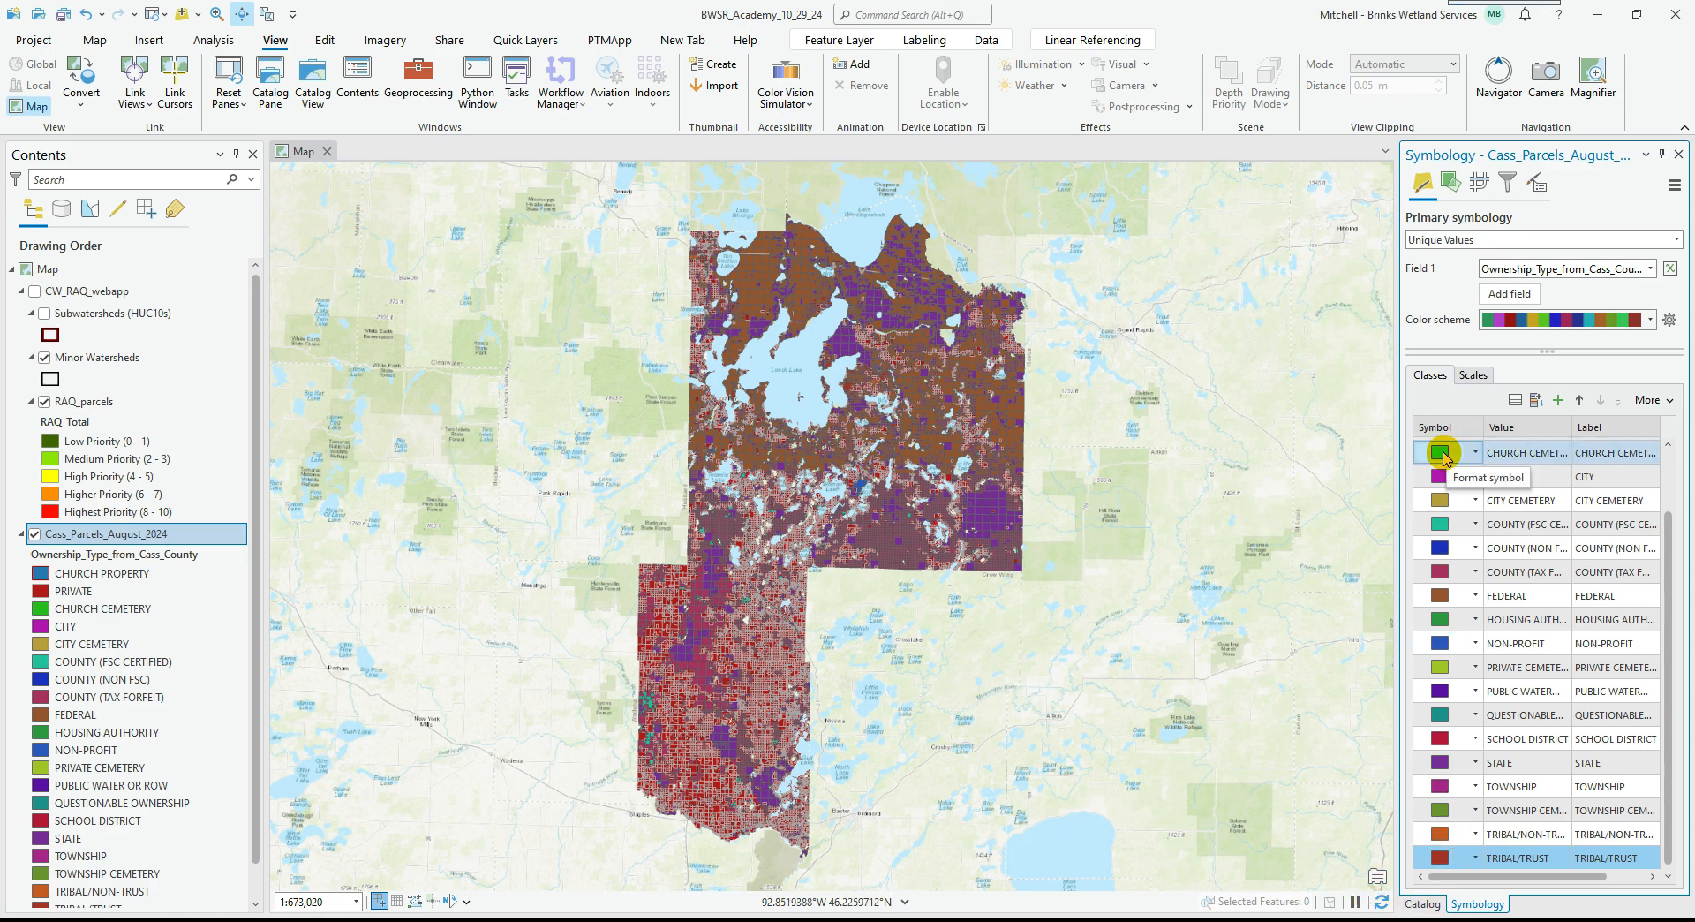
# Set the CHURCH CEMETERY class's fill color to bright blue and return to the class list.
pyautogui.click(1441, 453)
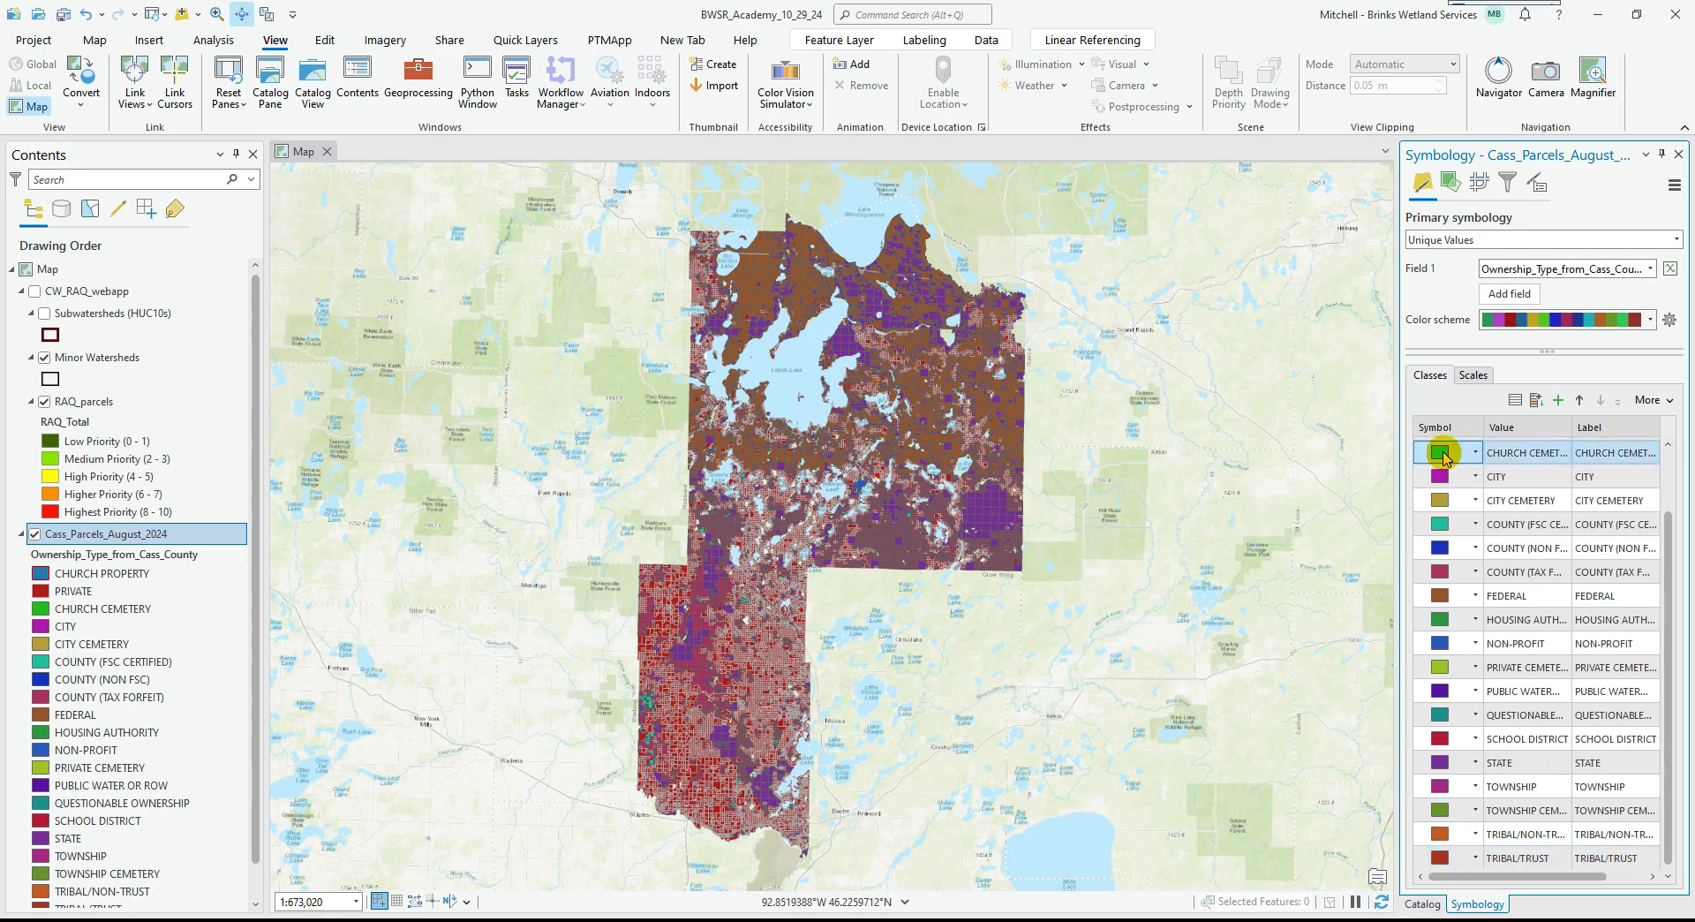
pyautogui.click(1667, 289)
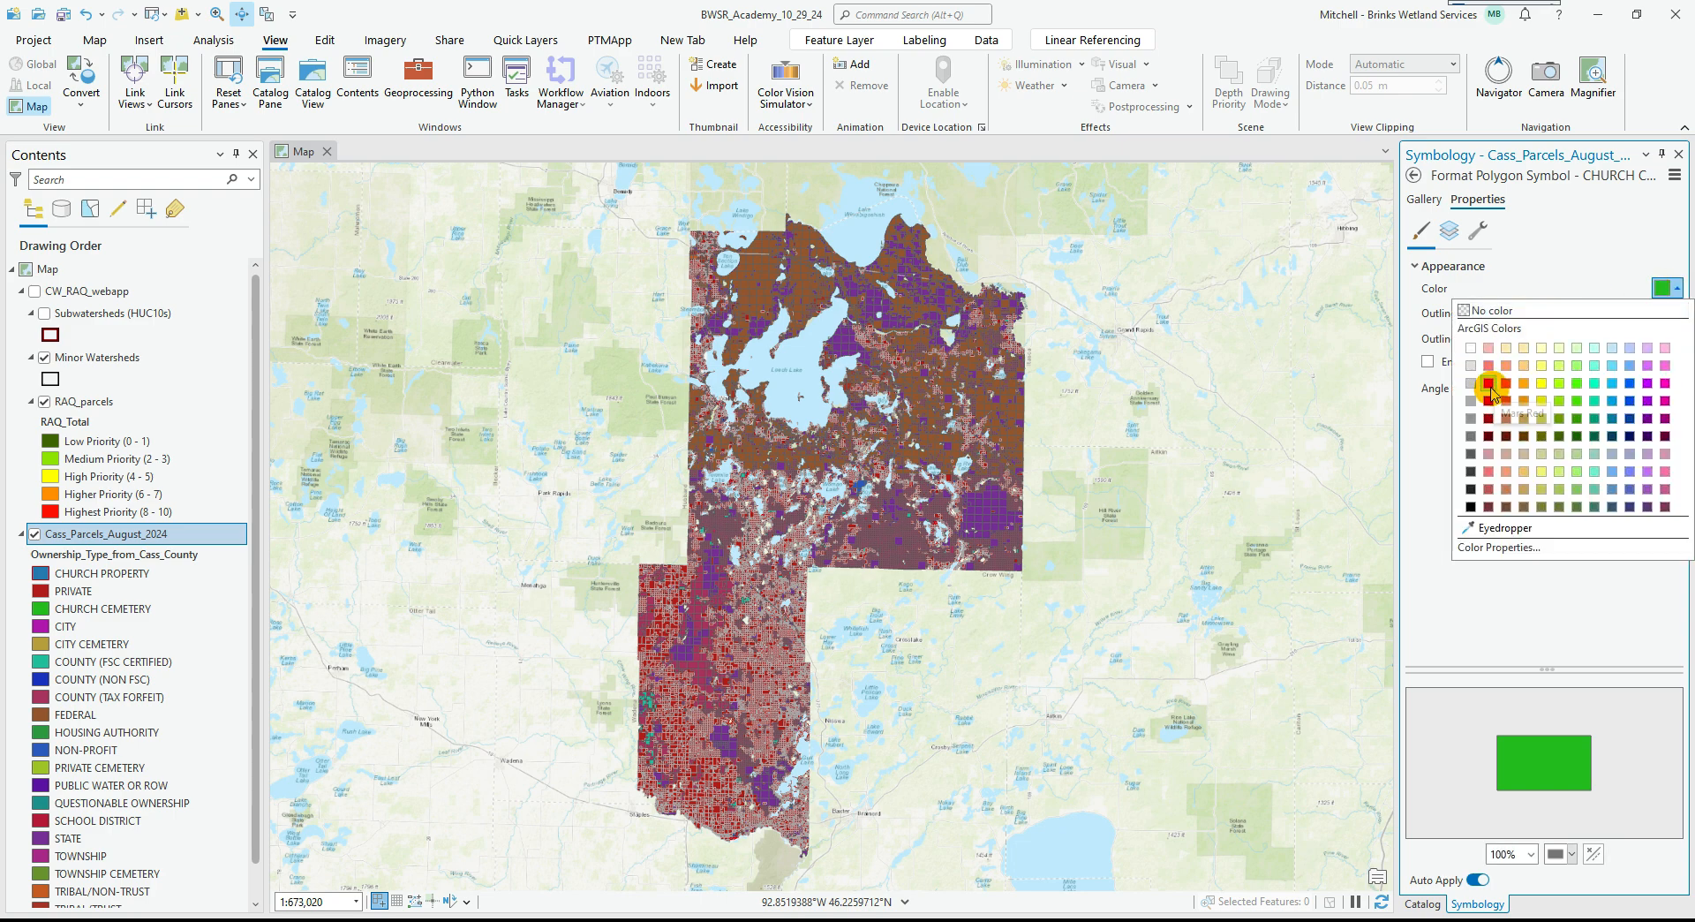
pyautogui.click(1606, 384)
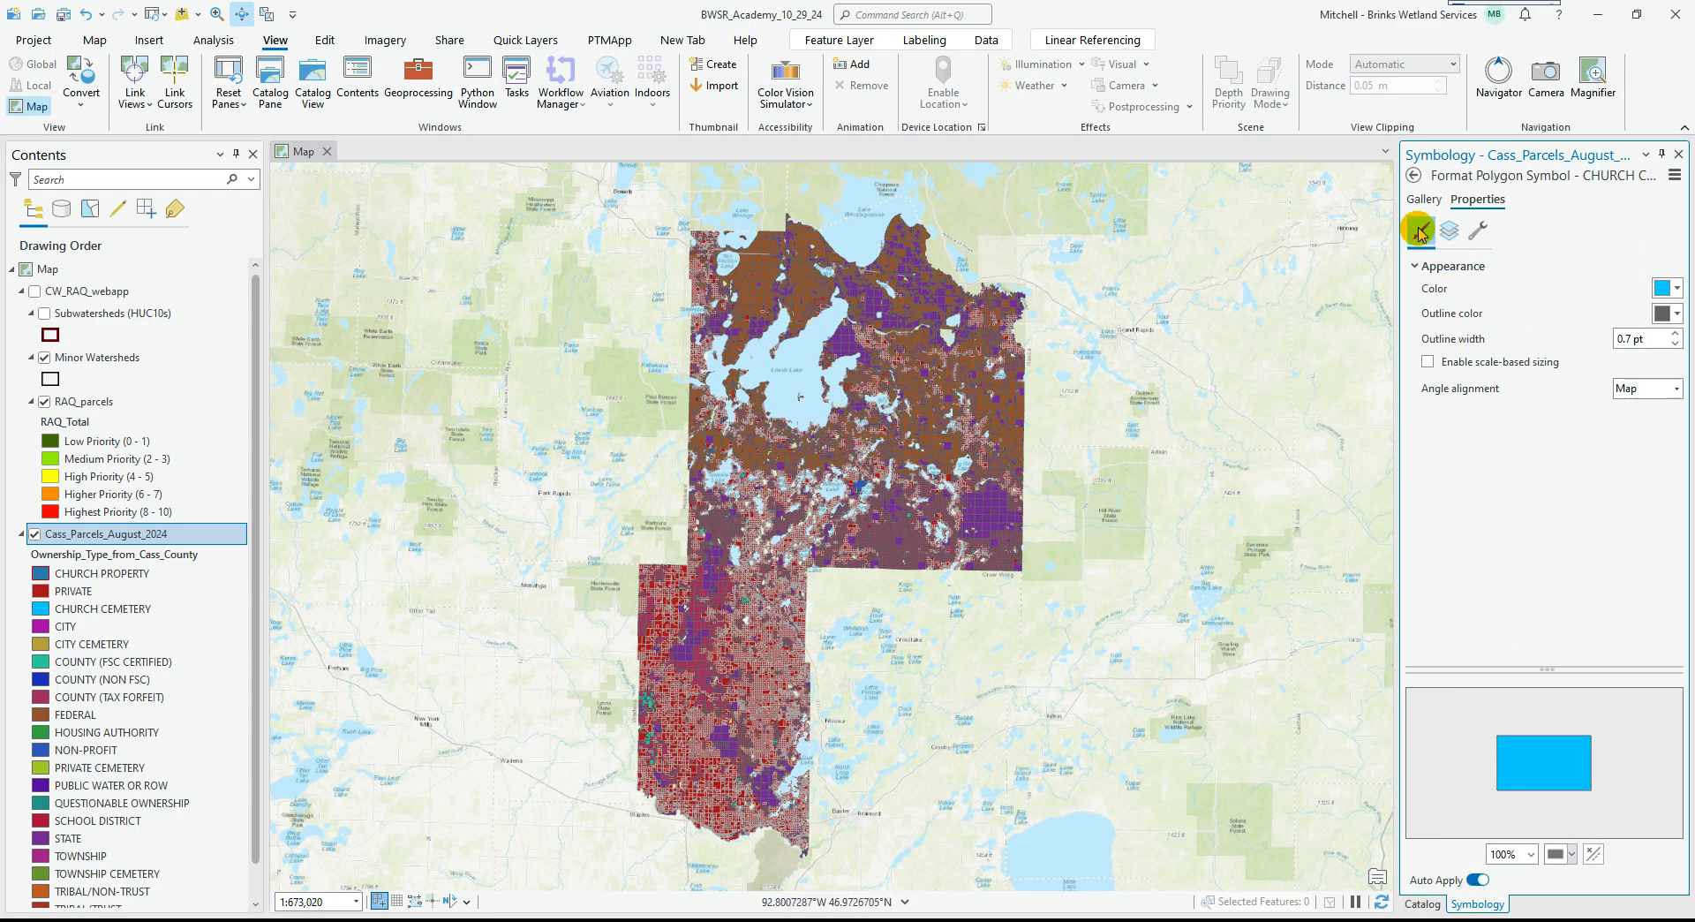
pyautogui.click(1414, 175)
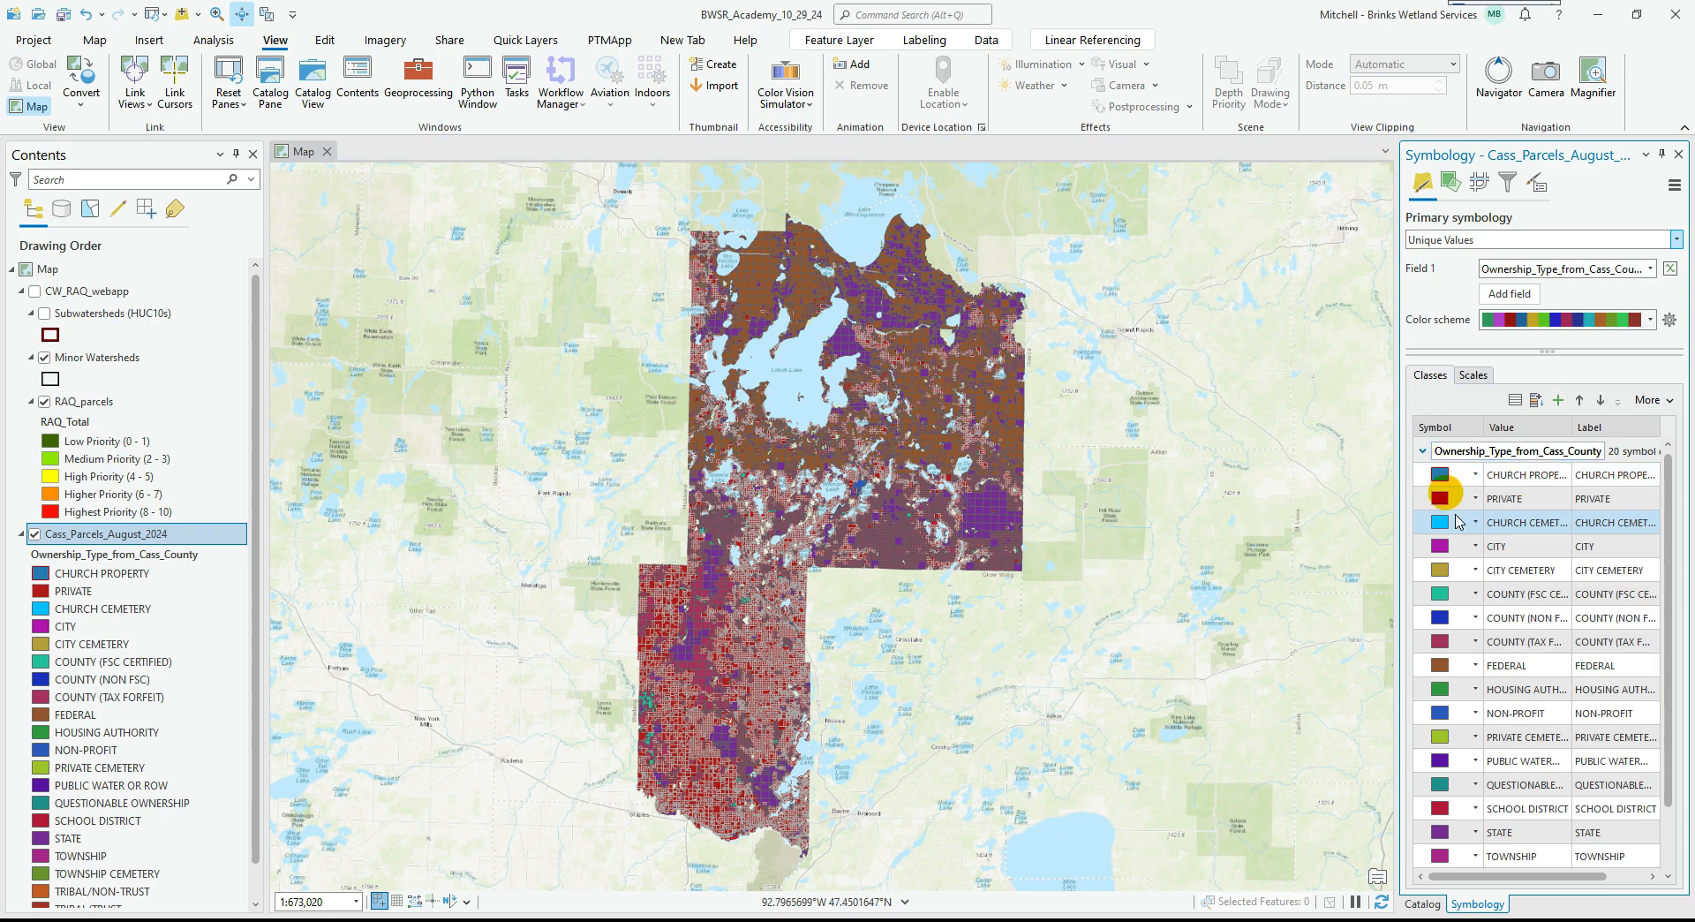
# Expand the project's styles in the Catalog pane and open the ColorBrewer Schemes (RGB) entry in a catalog view.
pyautogui.click(1421, 905)
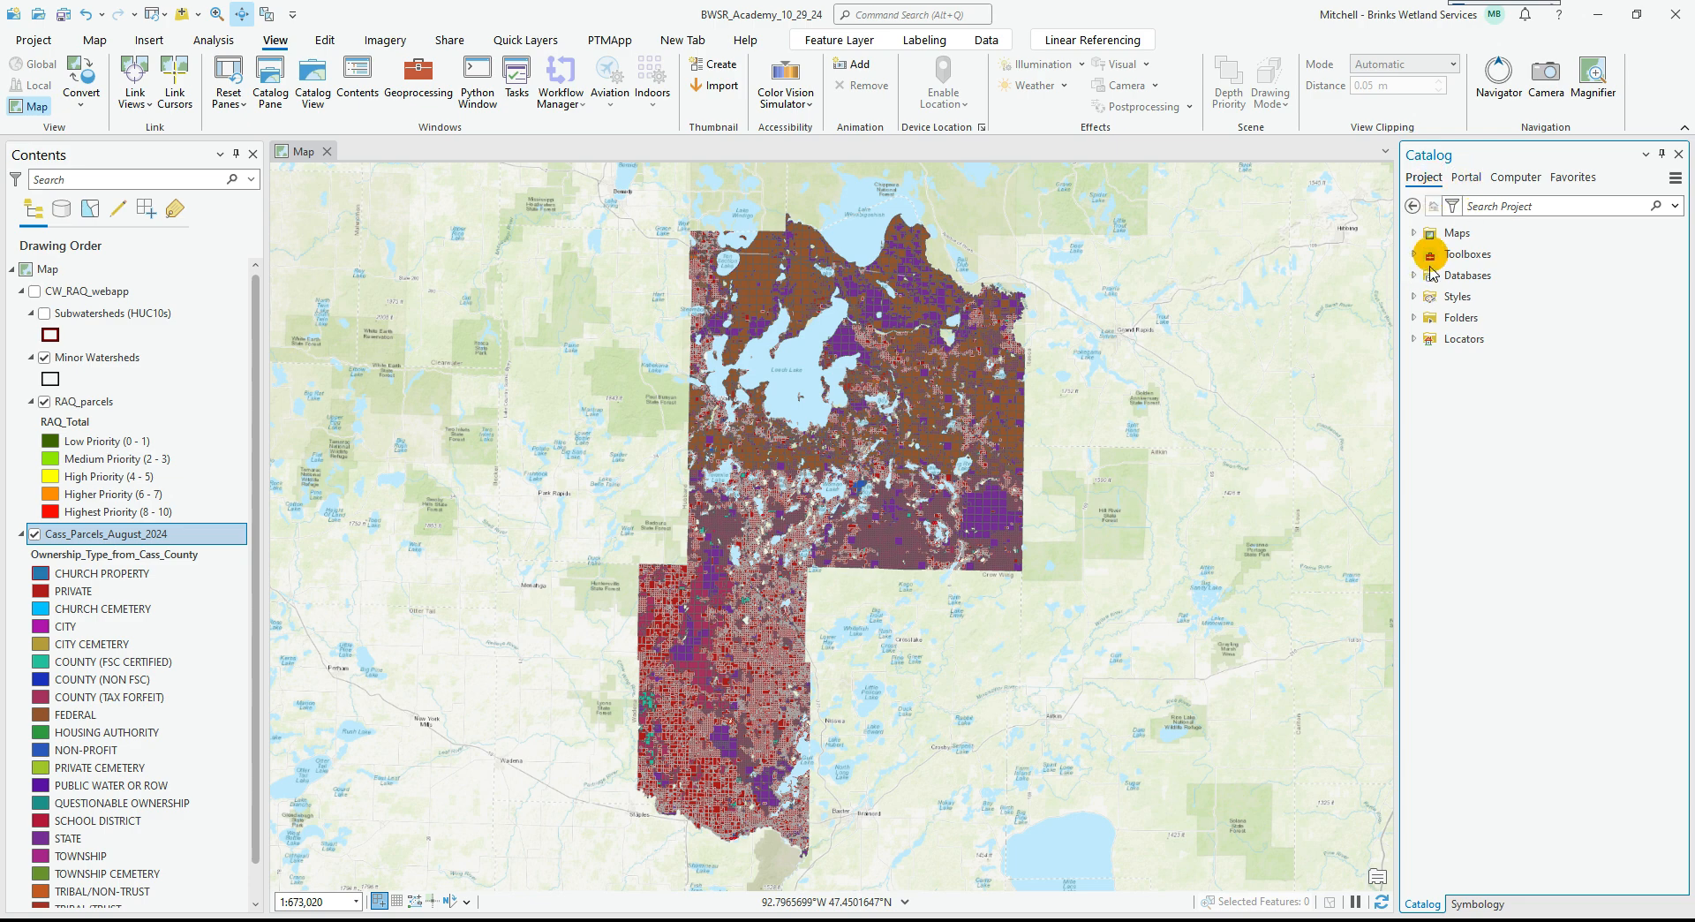
pyautogui.click(1414, 298)
pyautogui.click(1484, 323)
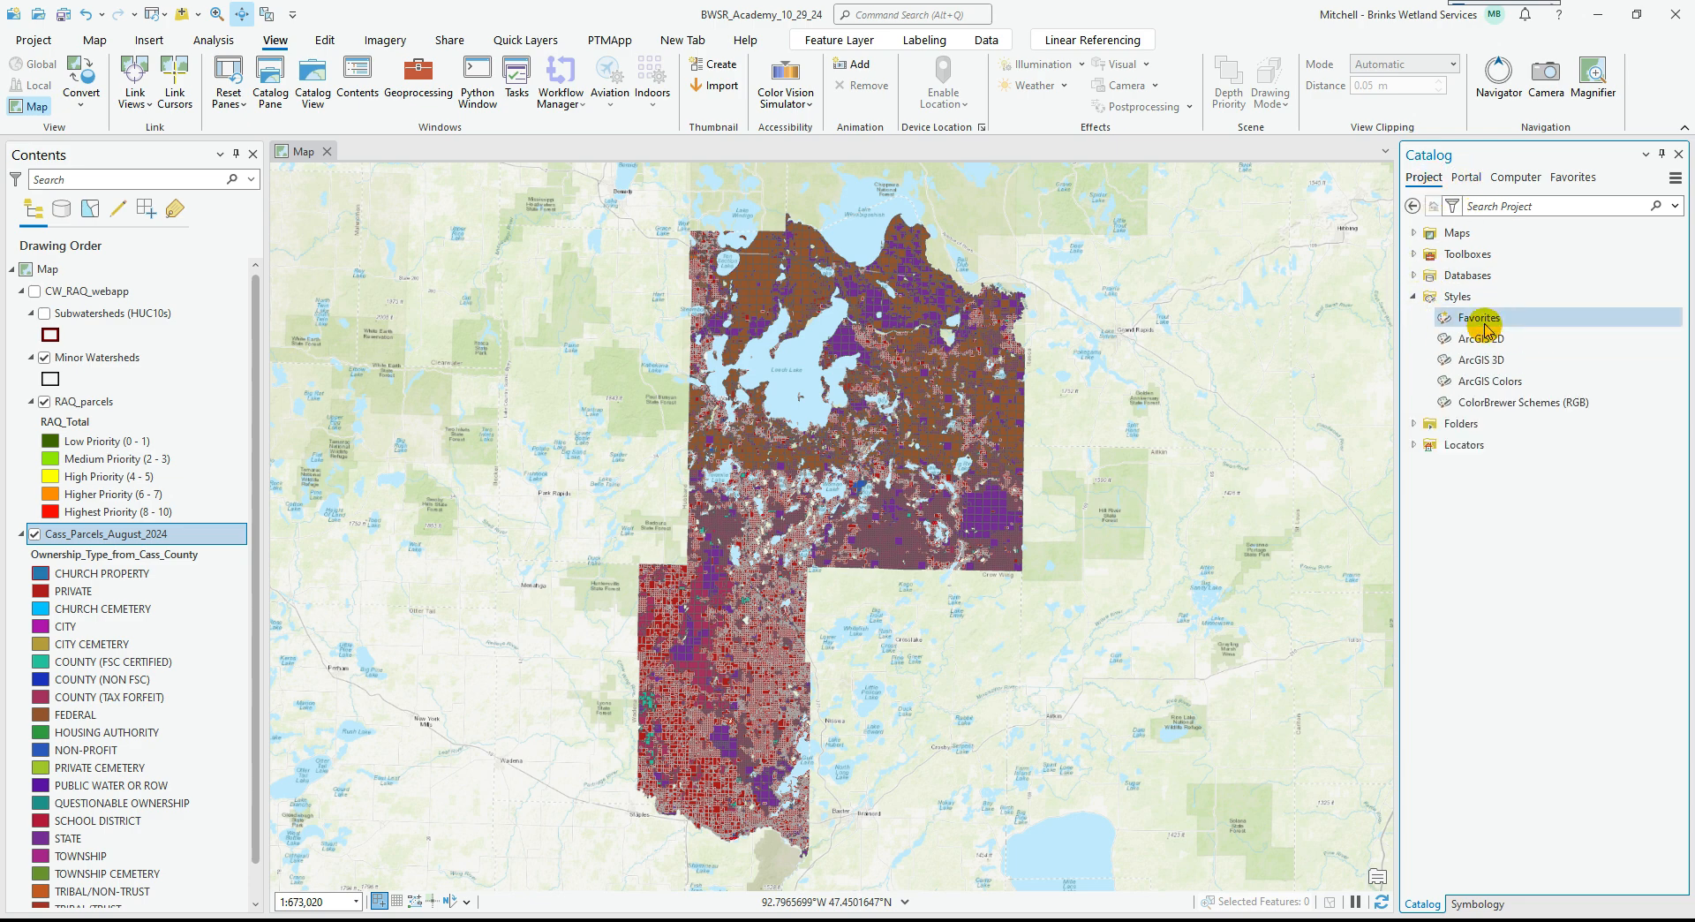
pyautogui.doubleClick(1484, 405)
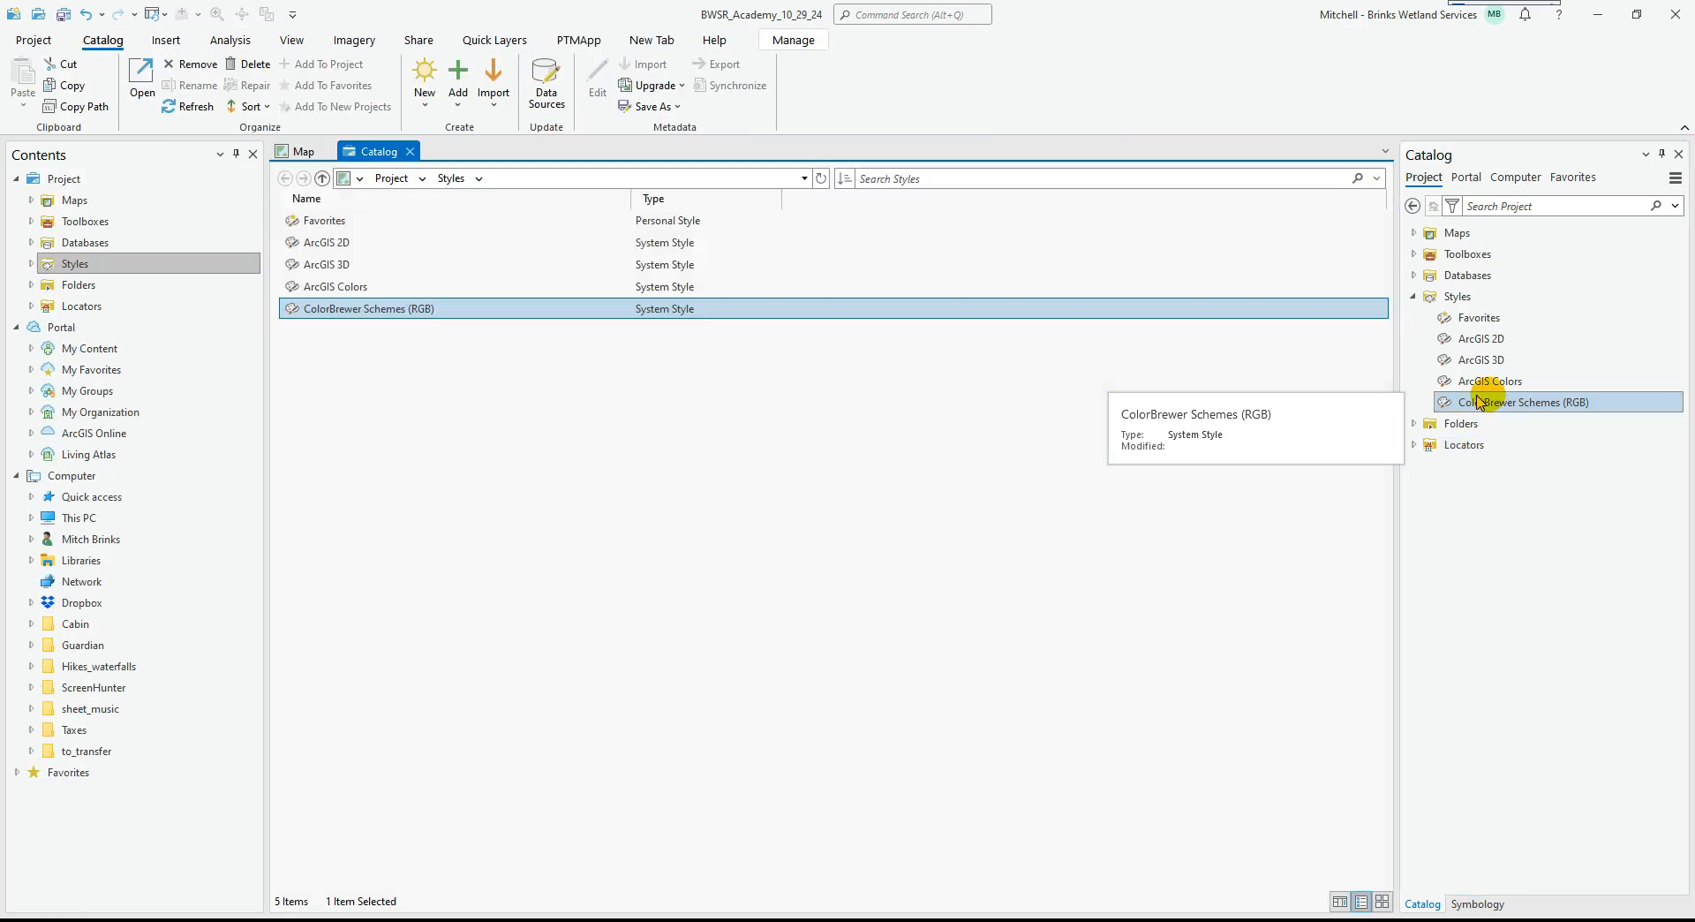
# Switch to Google Chrome and search the web for "color bremer" in a new tab.
pyautogui.moveTo(357, 913)
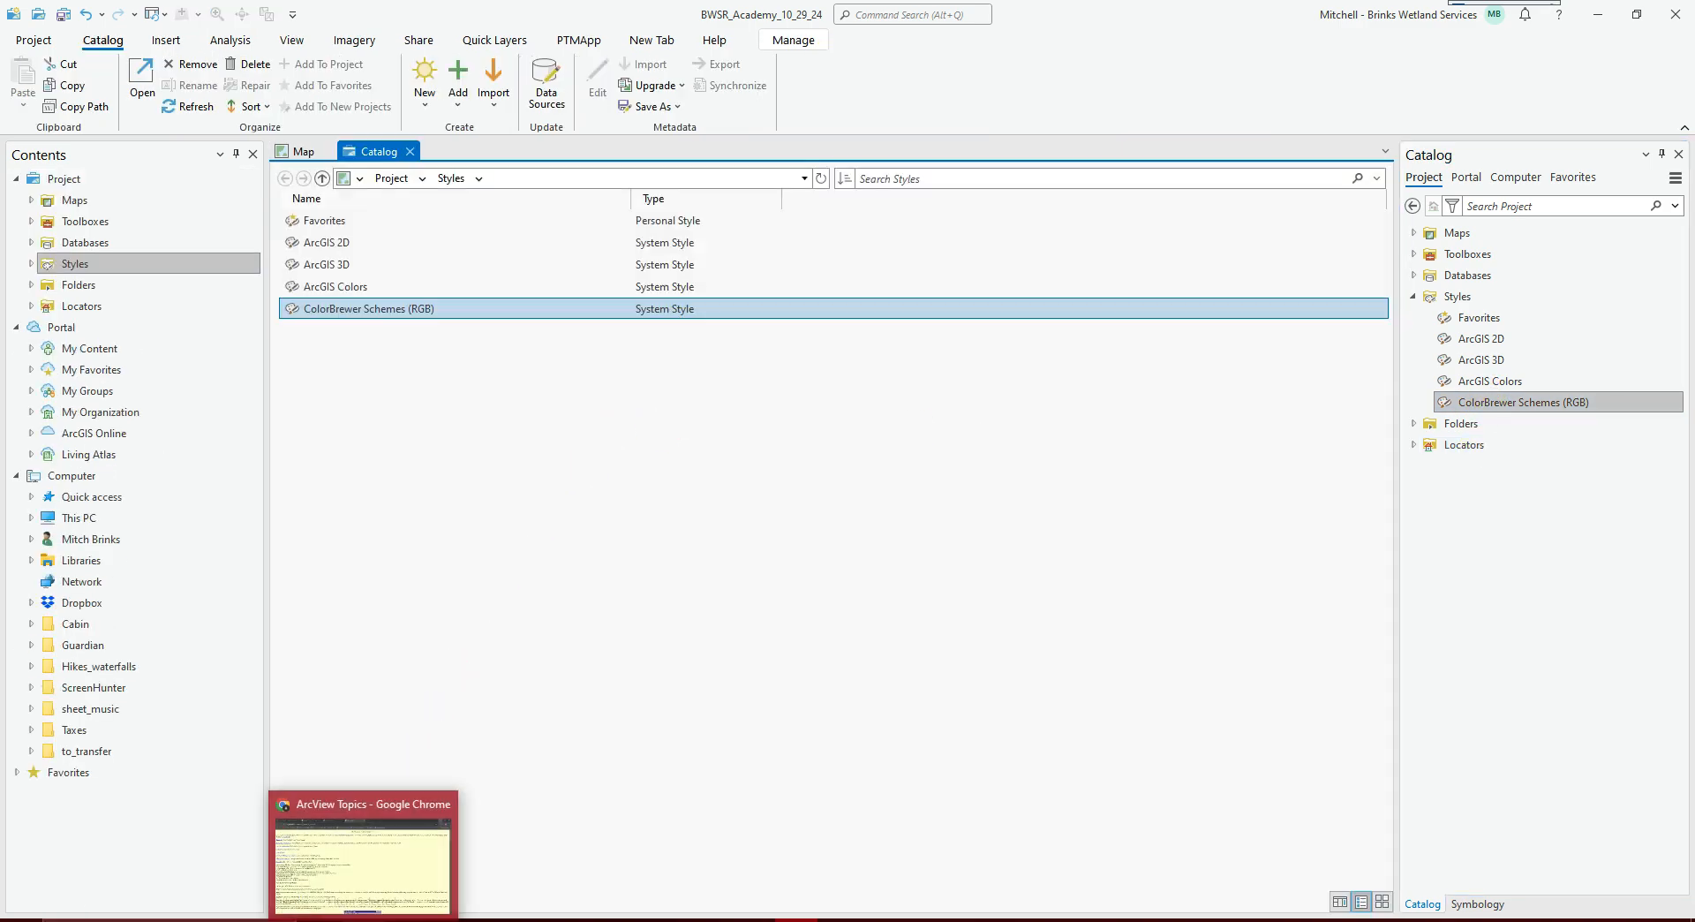
pyautogui.click(376, 879)
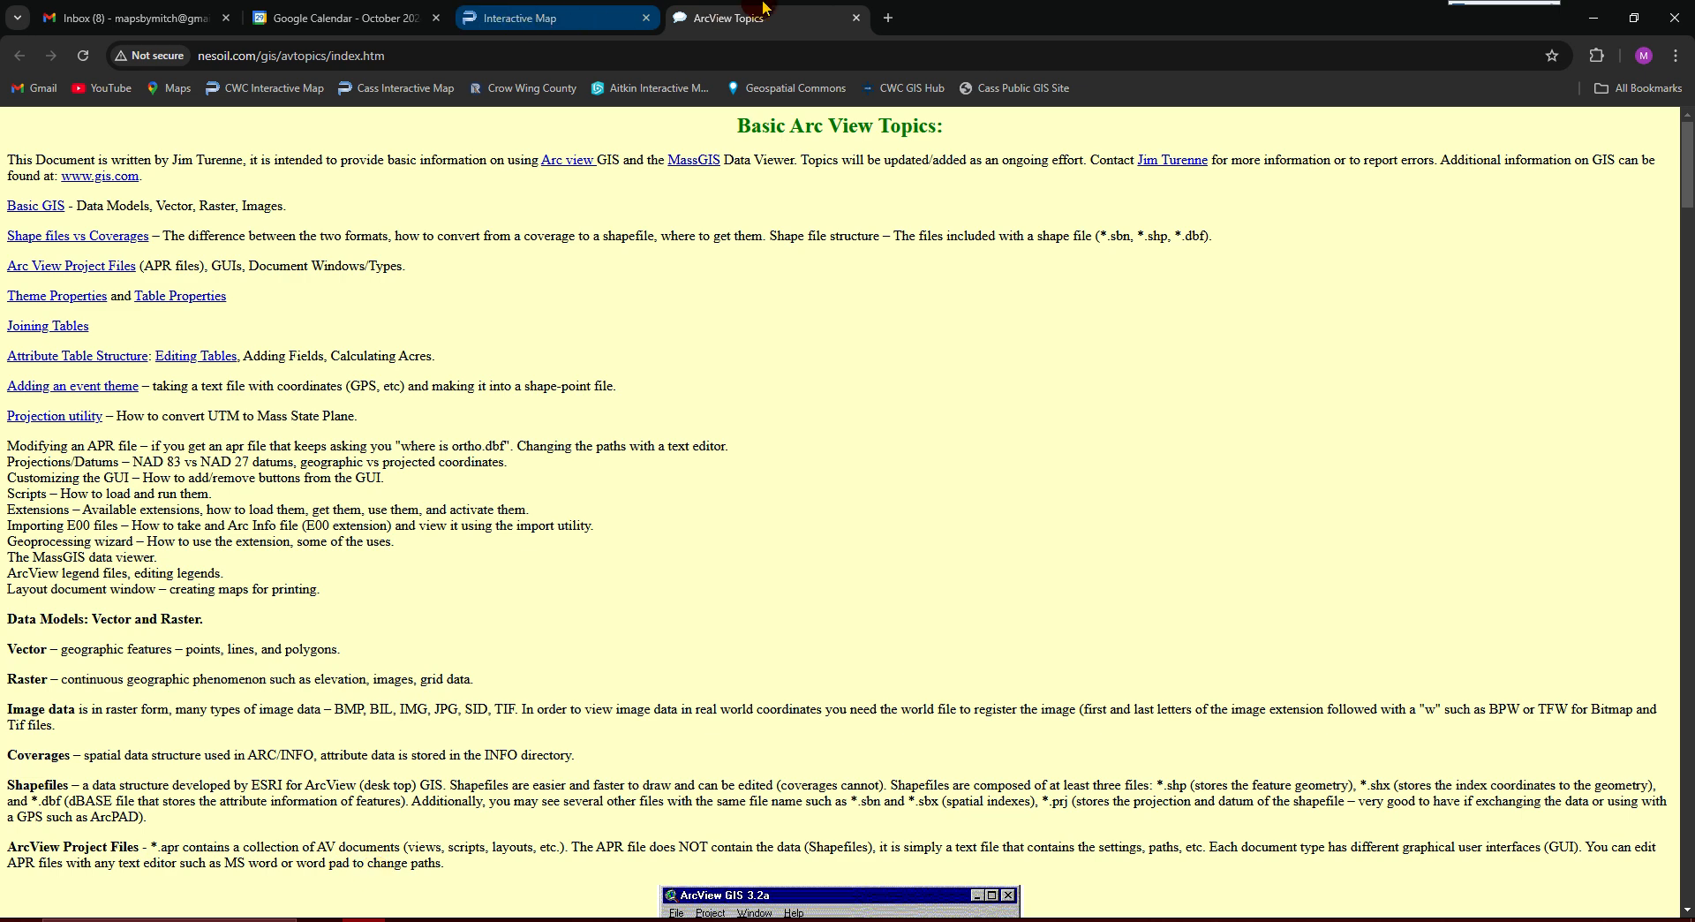
pyautogui.click(887, 19)
pyautogui.click(724, 357)
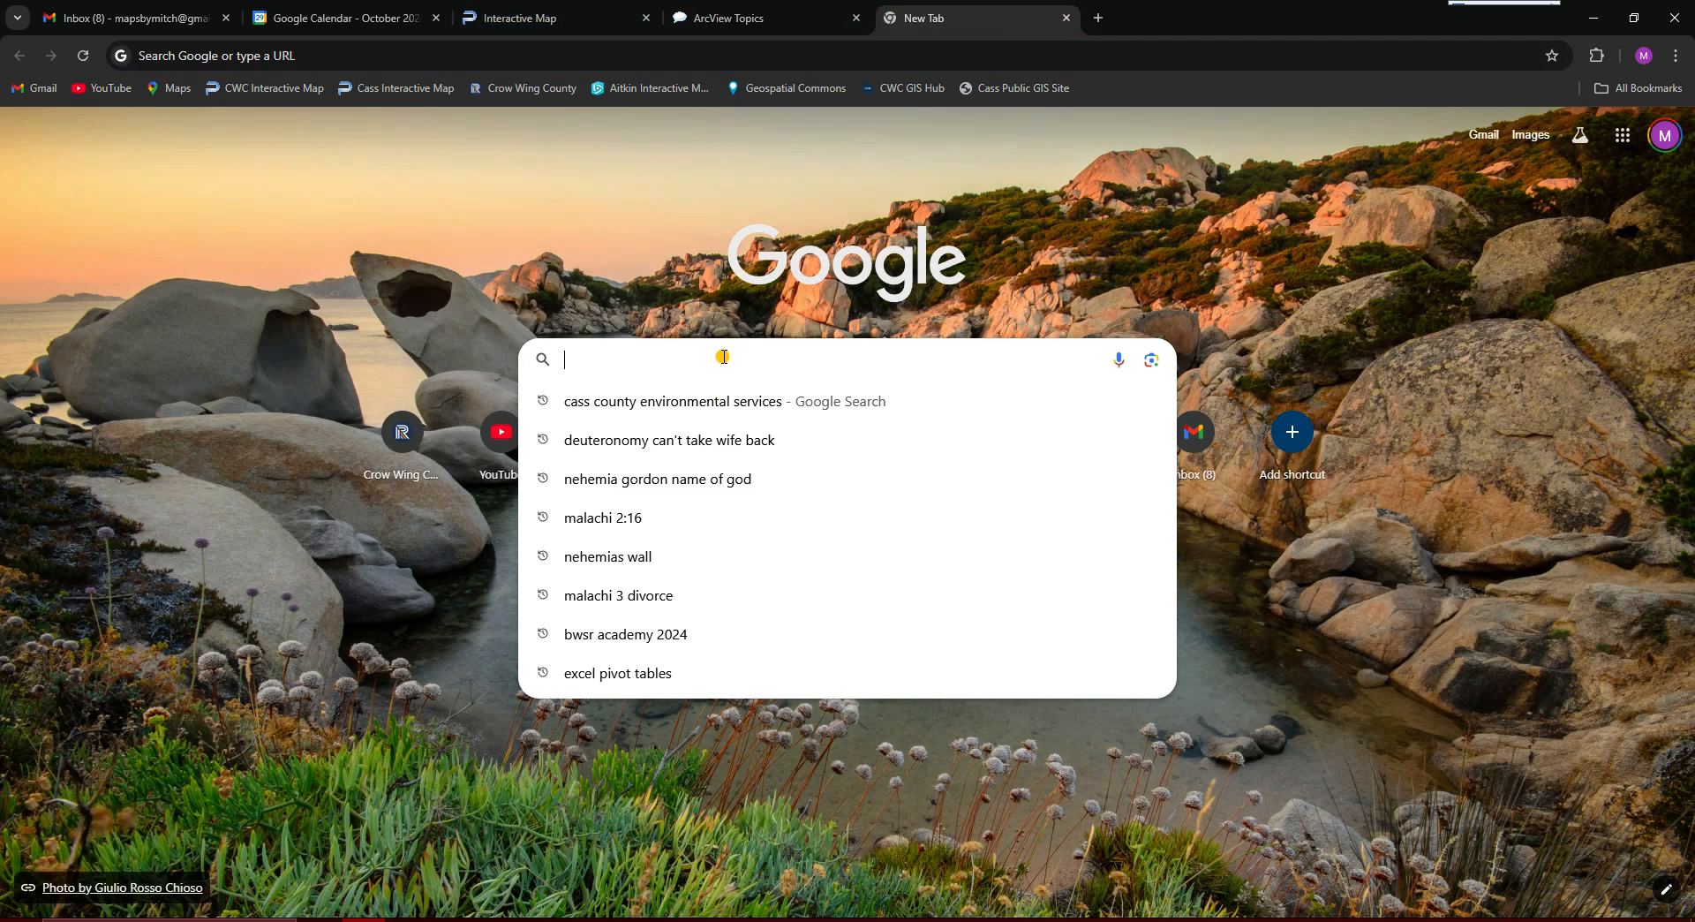
pyautogui.write('color')
pyautogui.write(' br')
pyautogui.press('BackSpace')
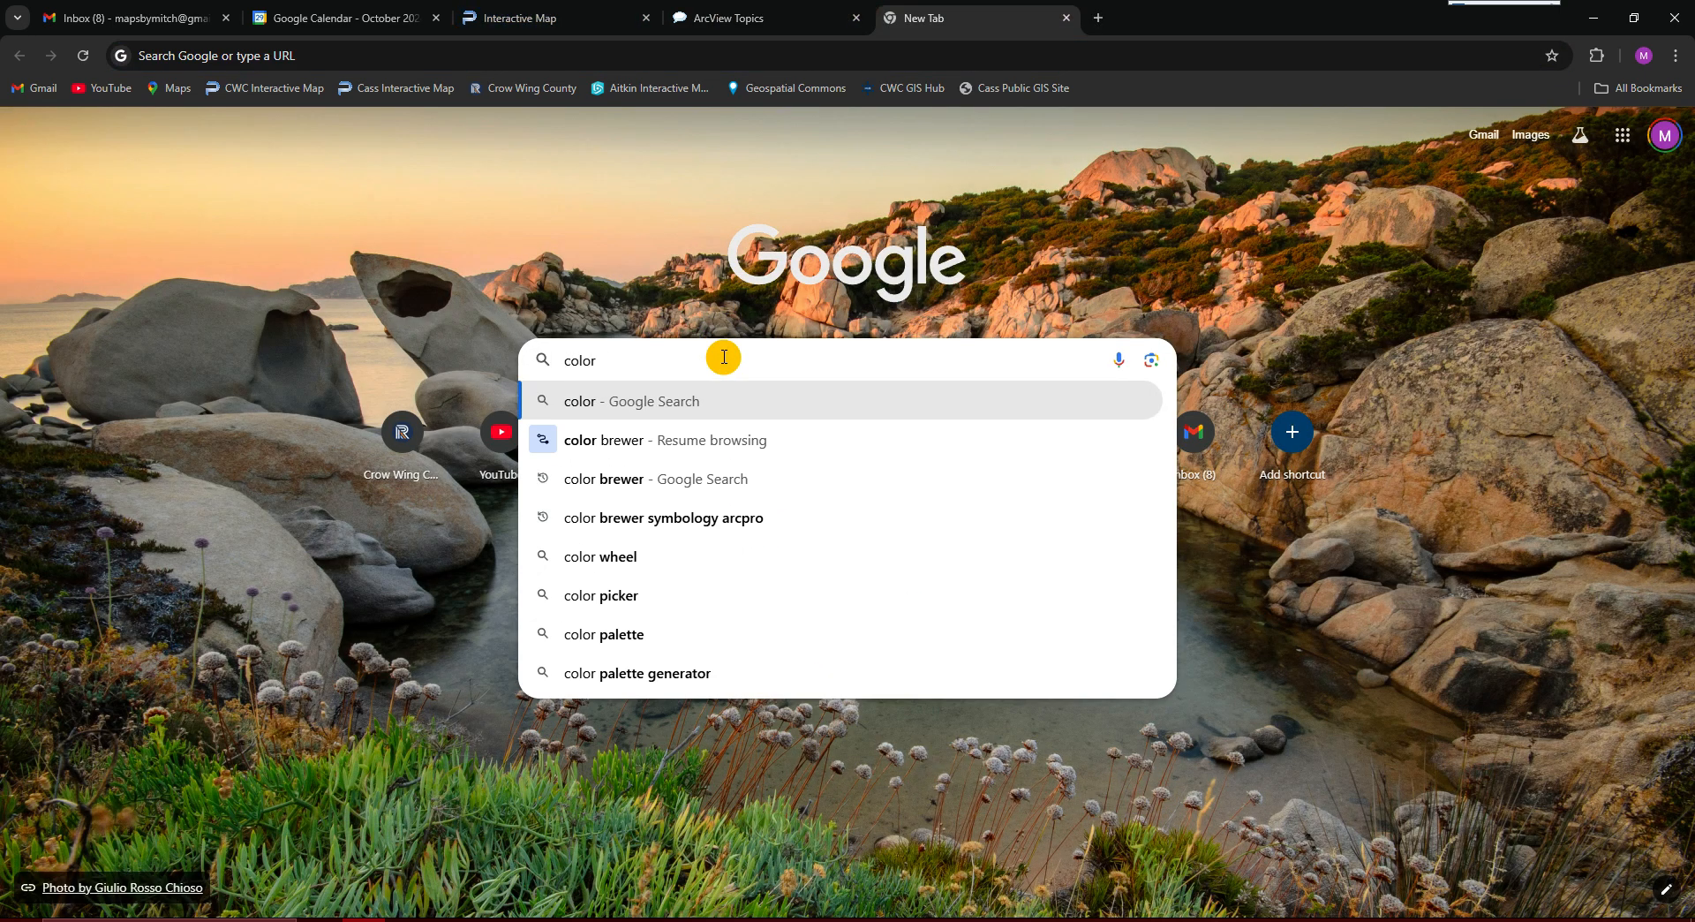
pyautogui.write('bremer')
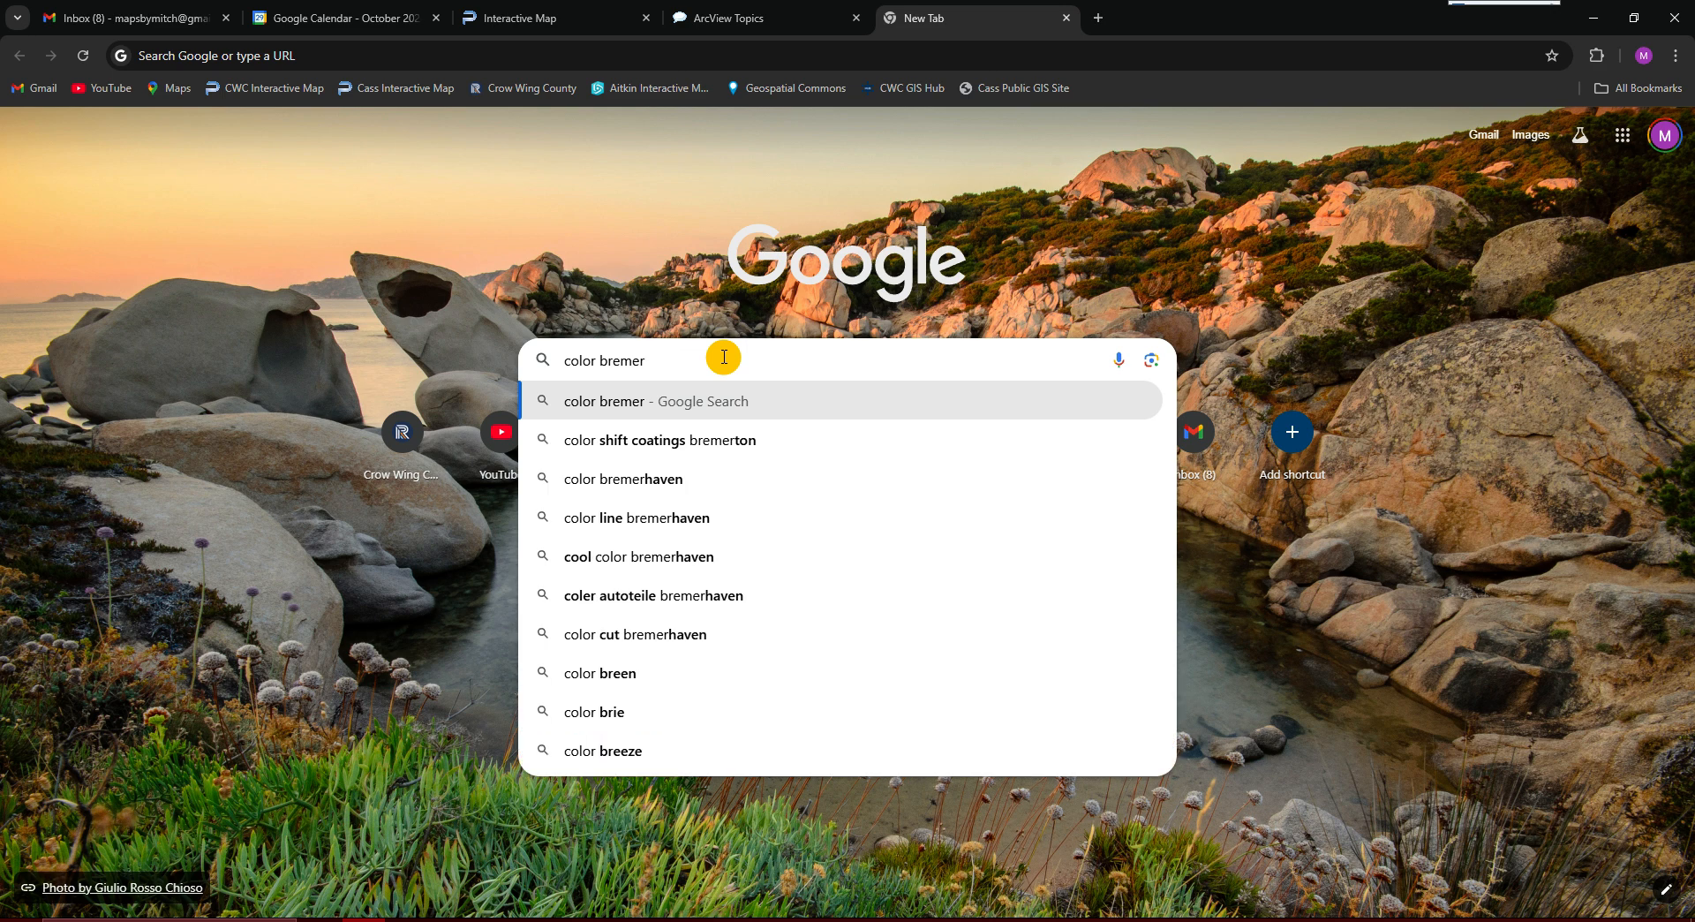
pyautogui.press('Return')
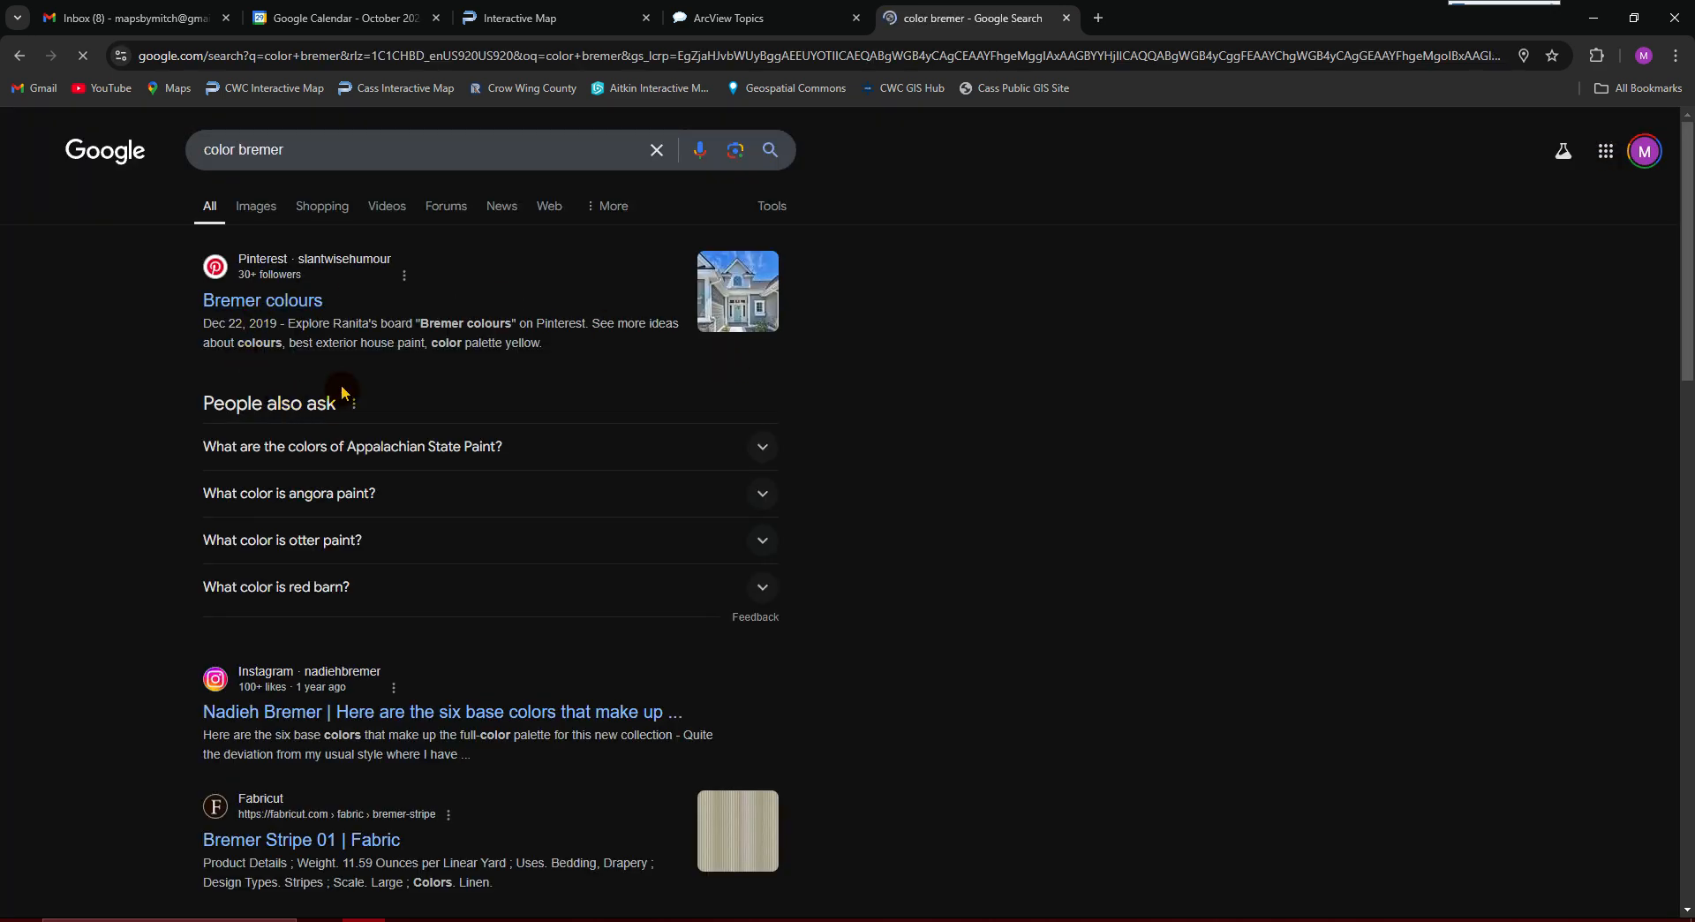
# Correct the web search to "color brewer" and open the Colorbrewer 2.0 site to view its scheme options.
pyautogui.click(301, 154)
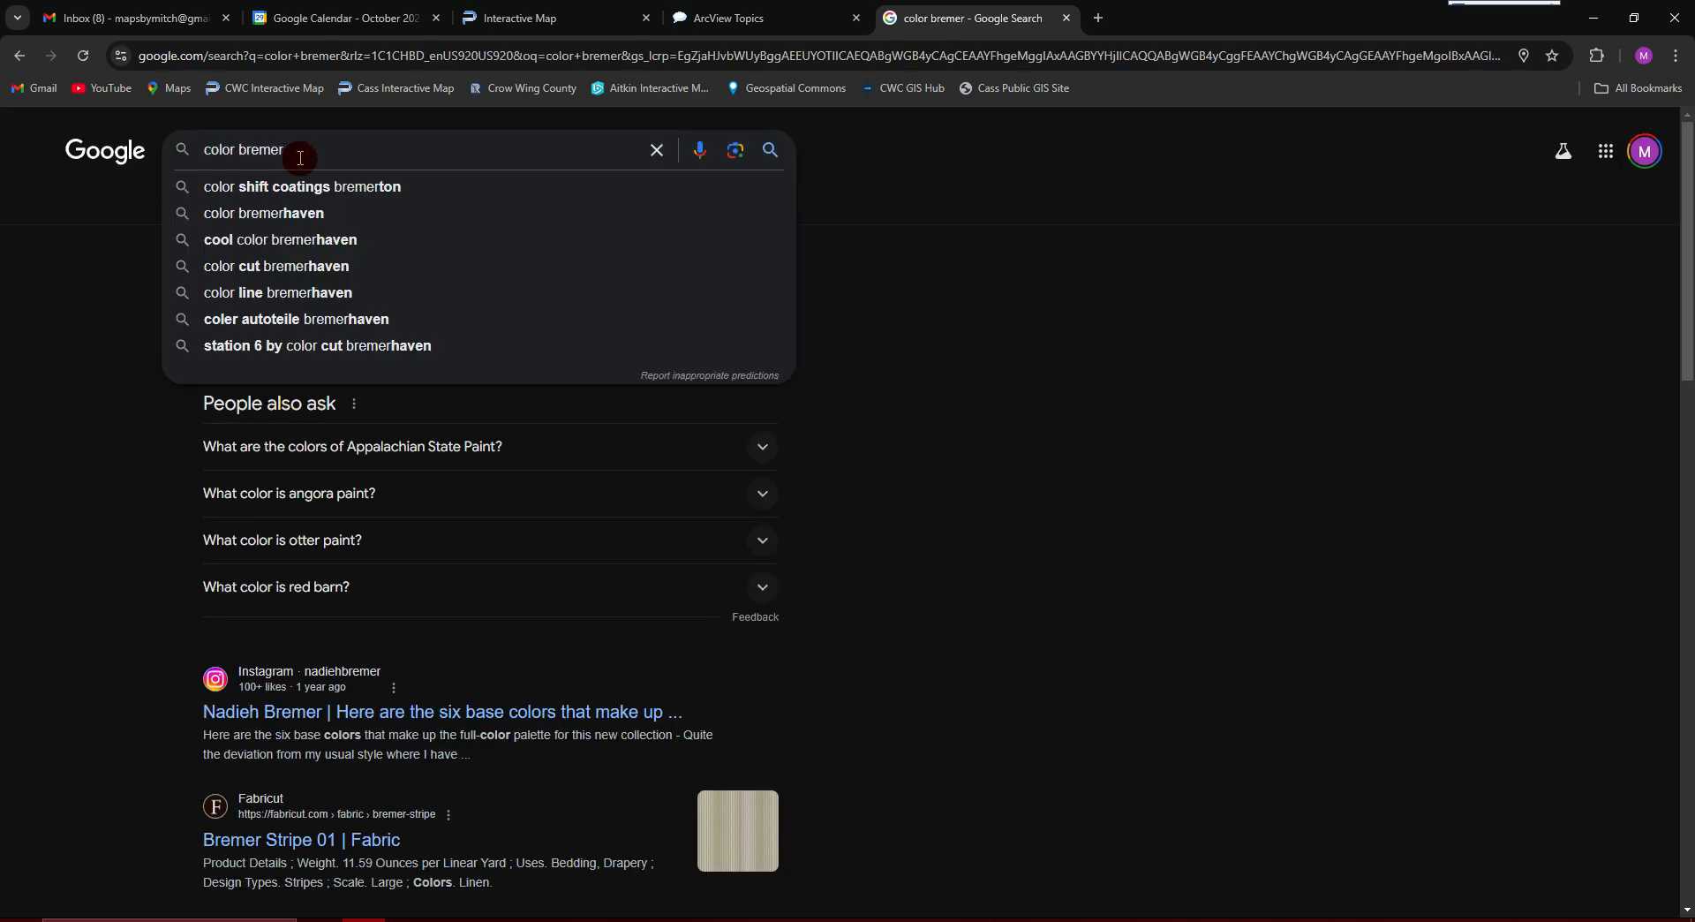
pyautogui.press('BackSpace')
pyautogui.press('BackSpace')
pyautogui.press('BackSpace')
pyautogui.write('wer')
pyautogui.press('Return')
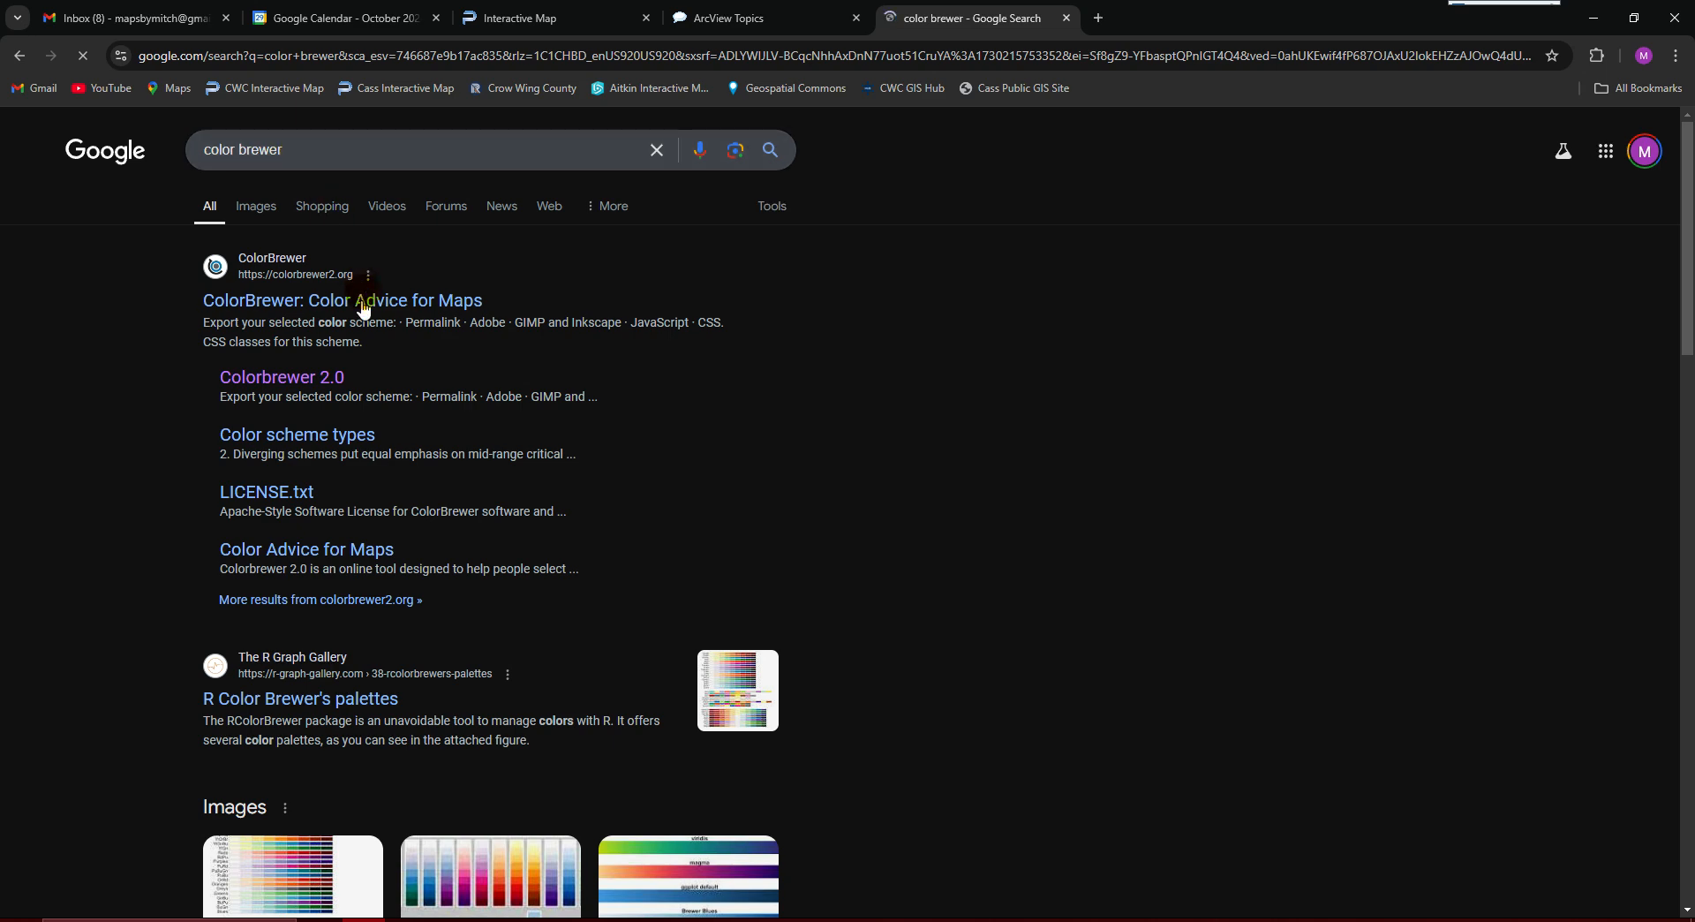
pyautogui.click(323, 378)
pyautogui.click(995, 528)
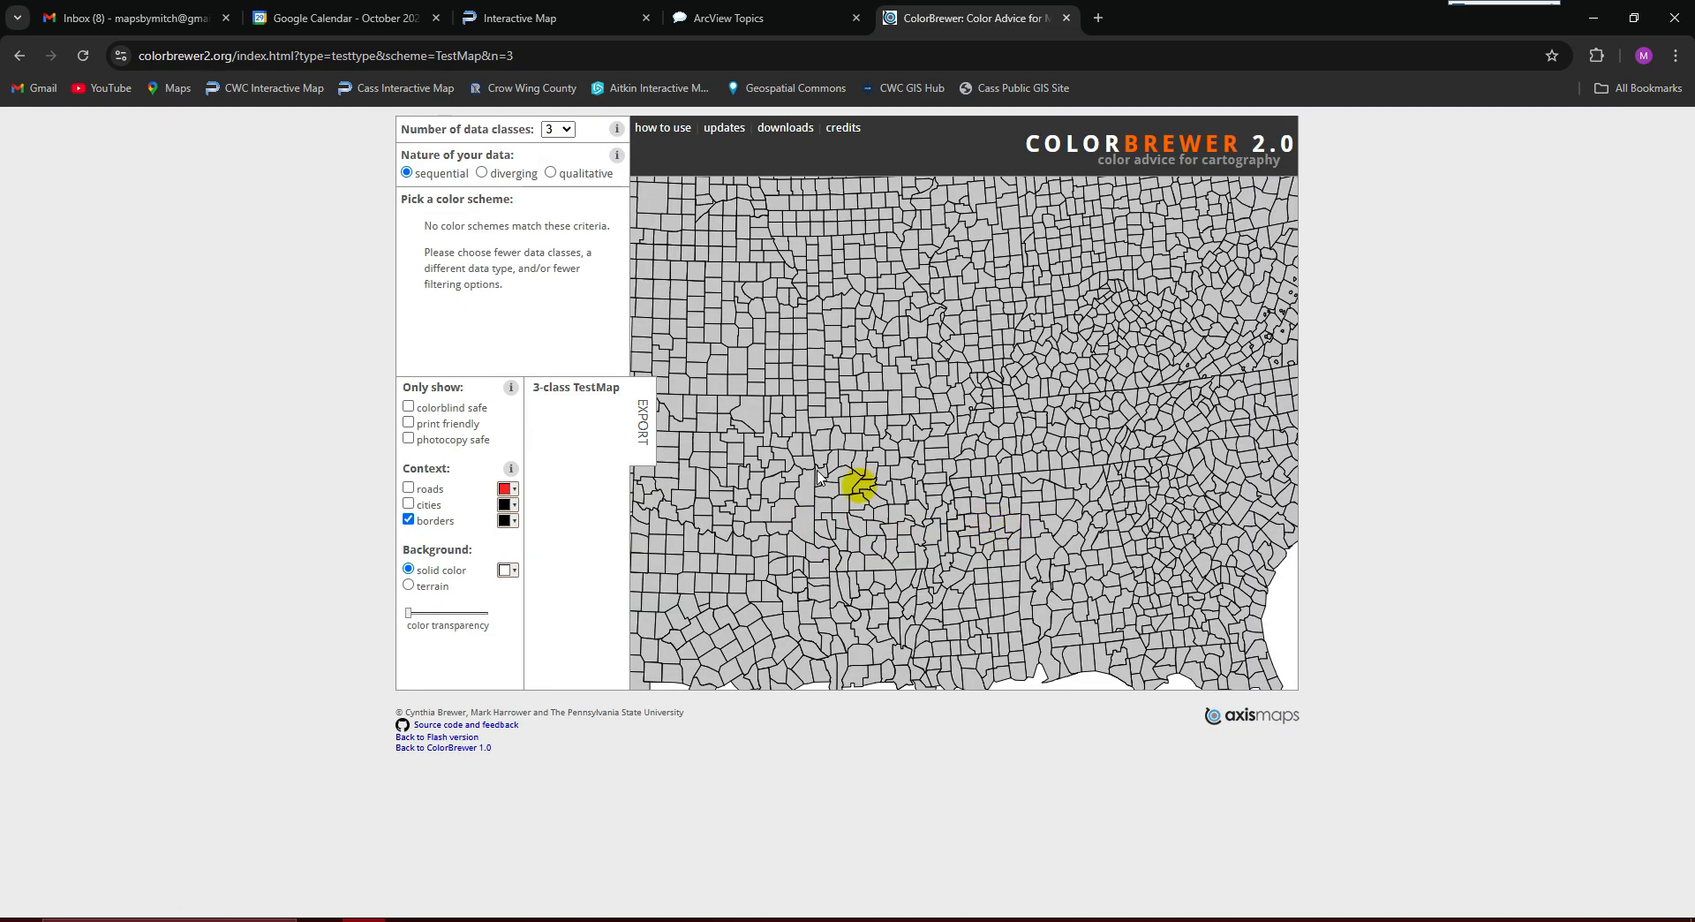
pyautogui.click(508, 469)
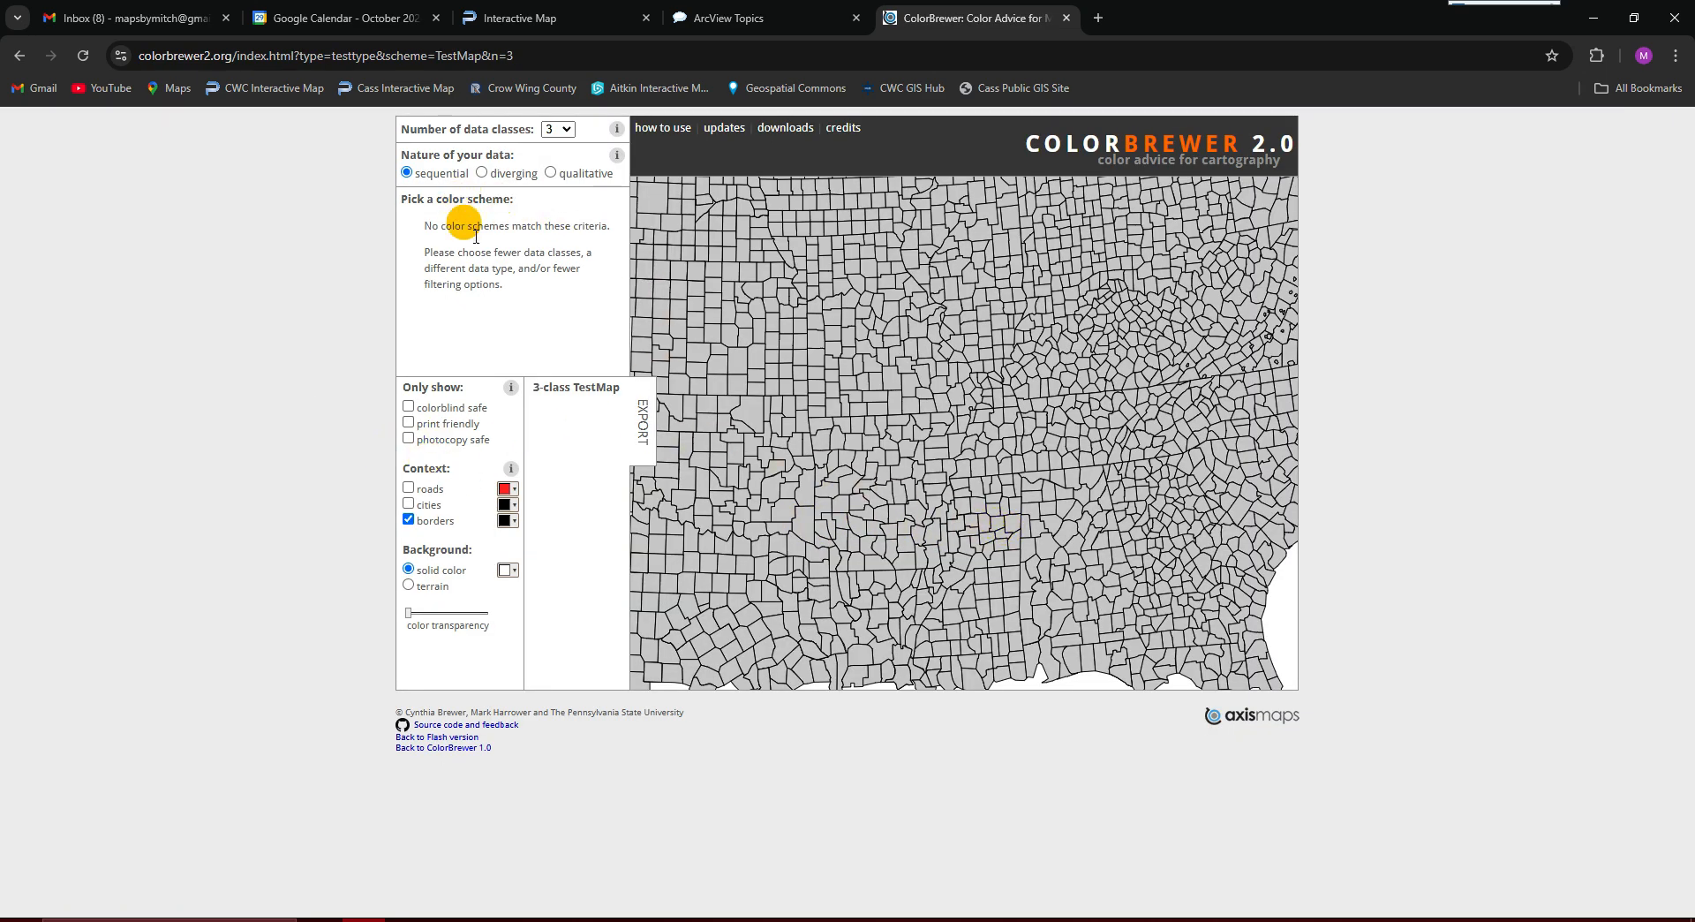
# Set ColorBrewer to five data classes with qualitative data, and minimize the browser.
pyautogui.click(560, 129)
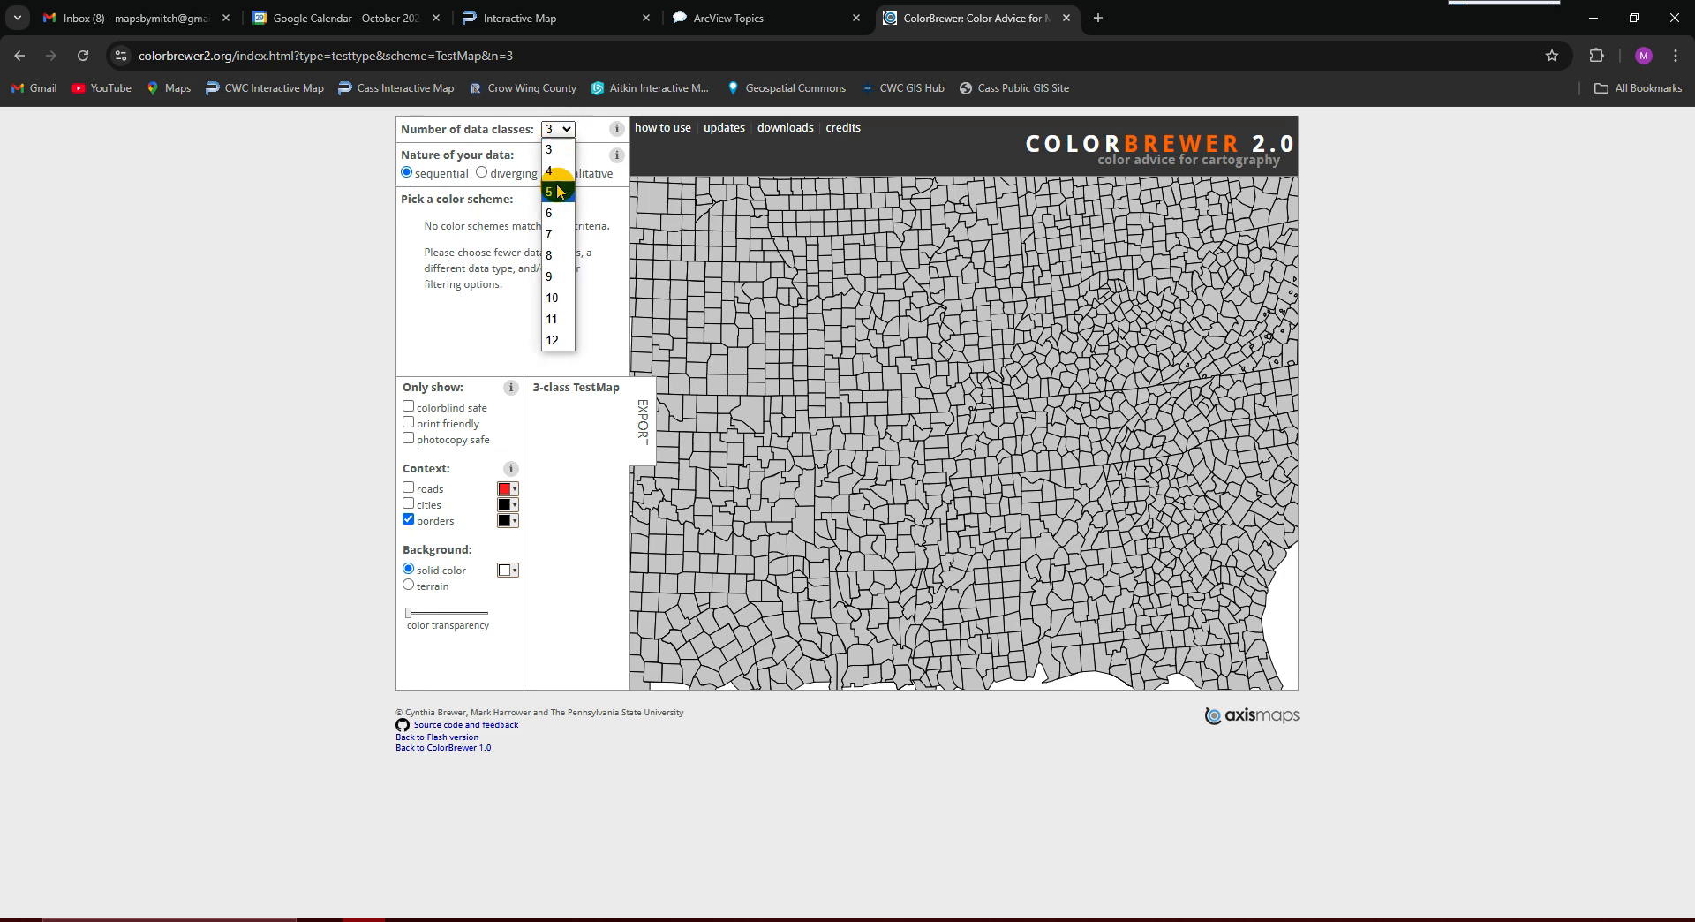
pyautogui.click(556, 192)
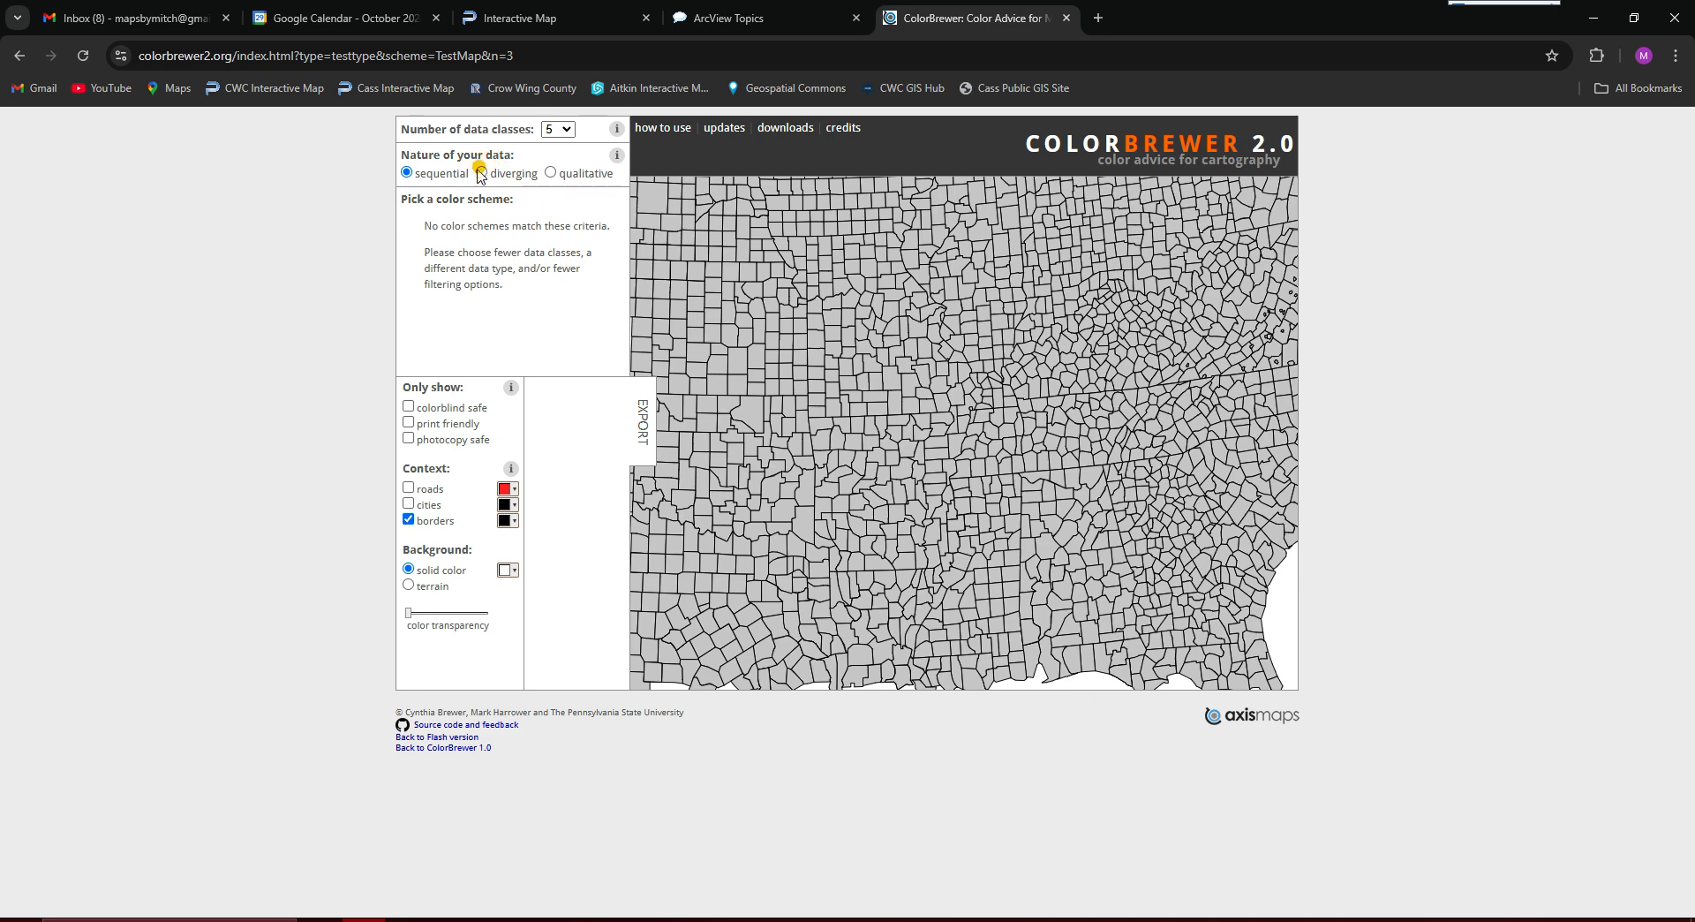
pyautogui.click(551, 172)
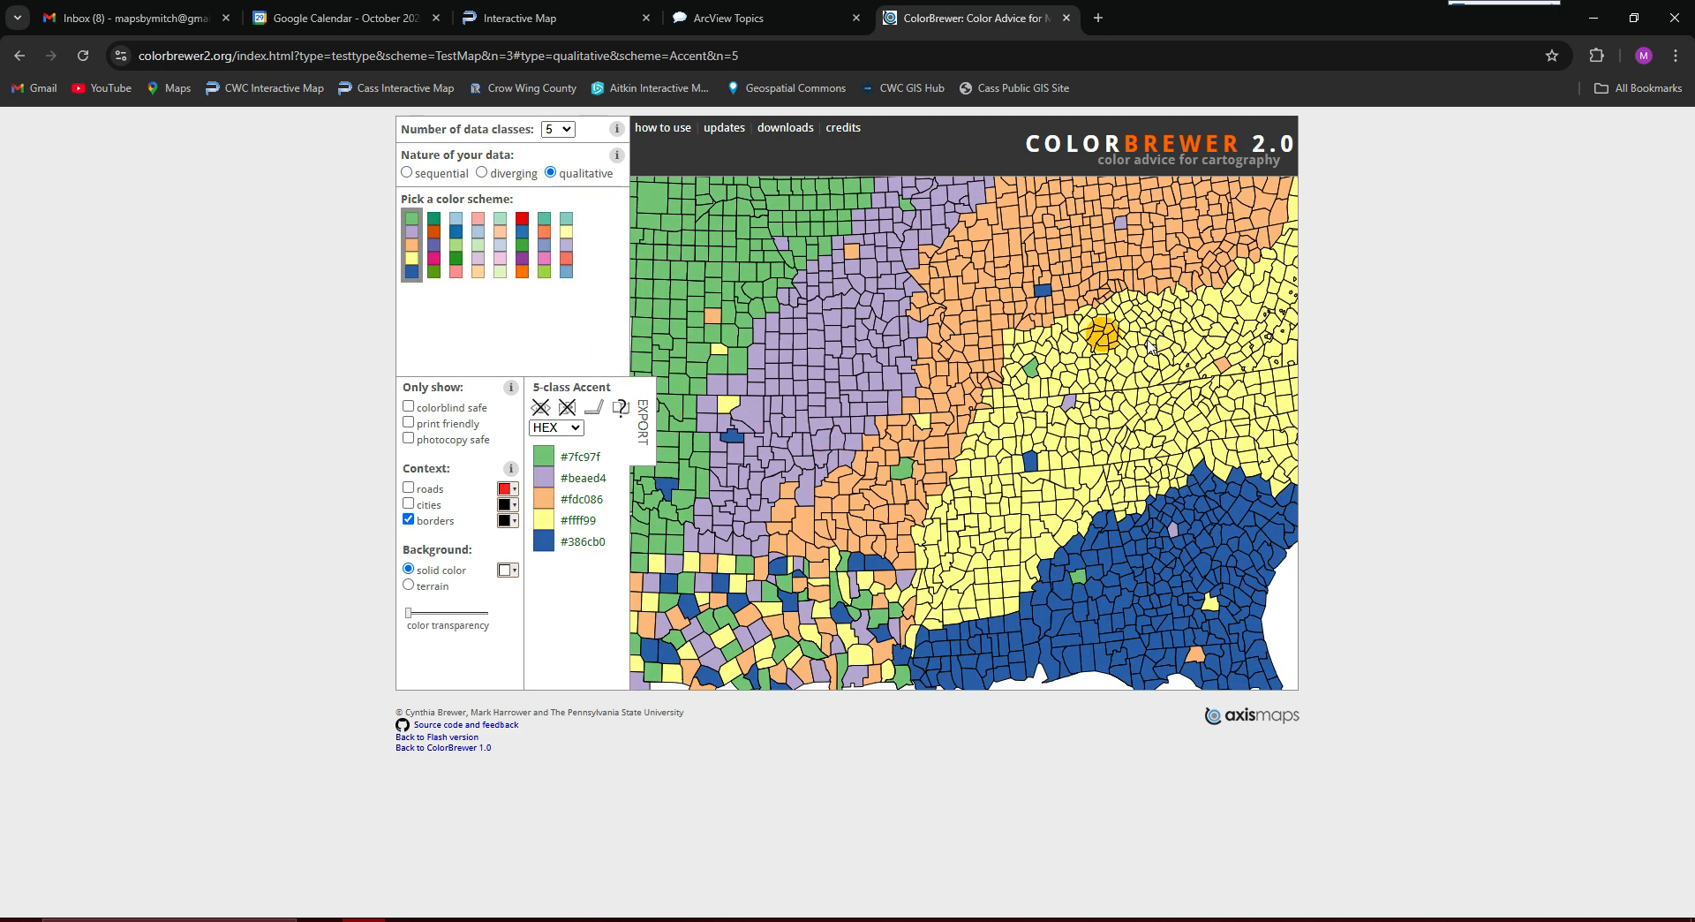
pyautogui.click(1601, 13)
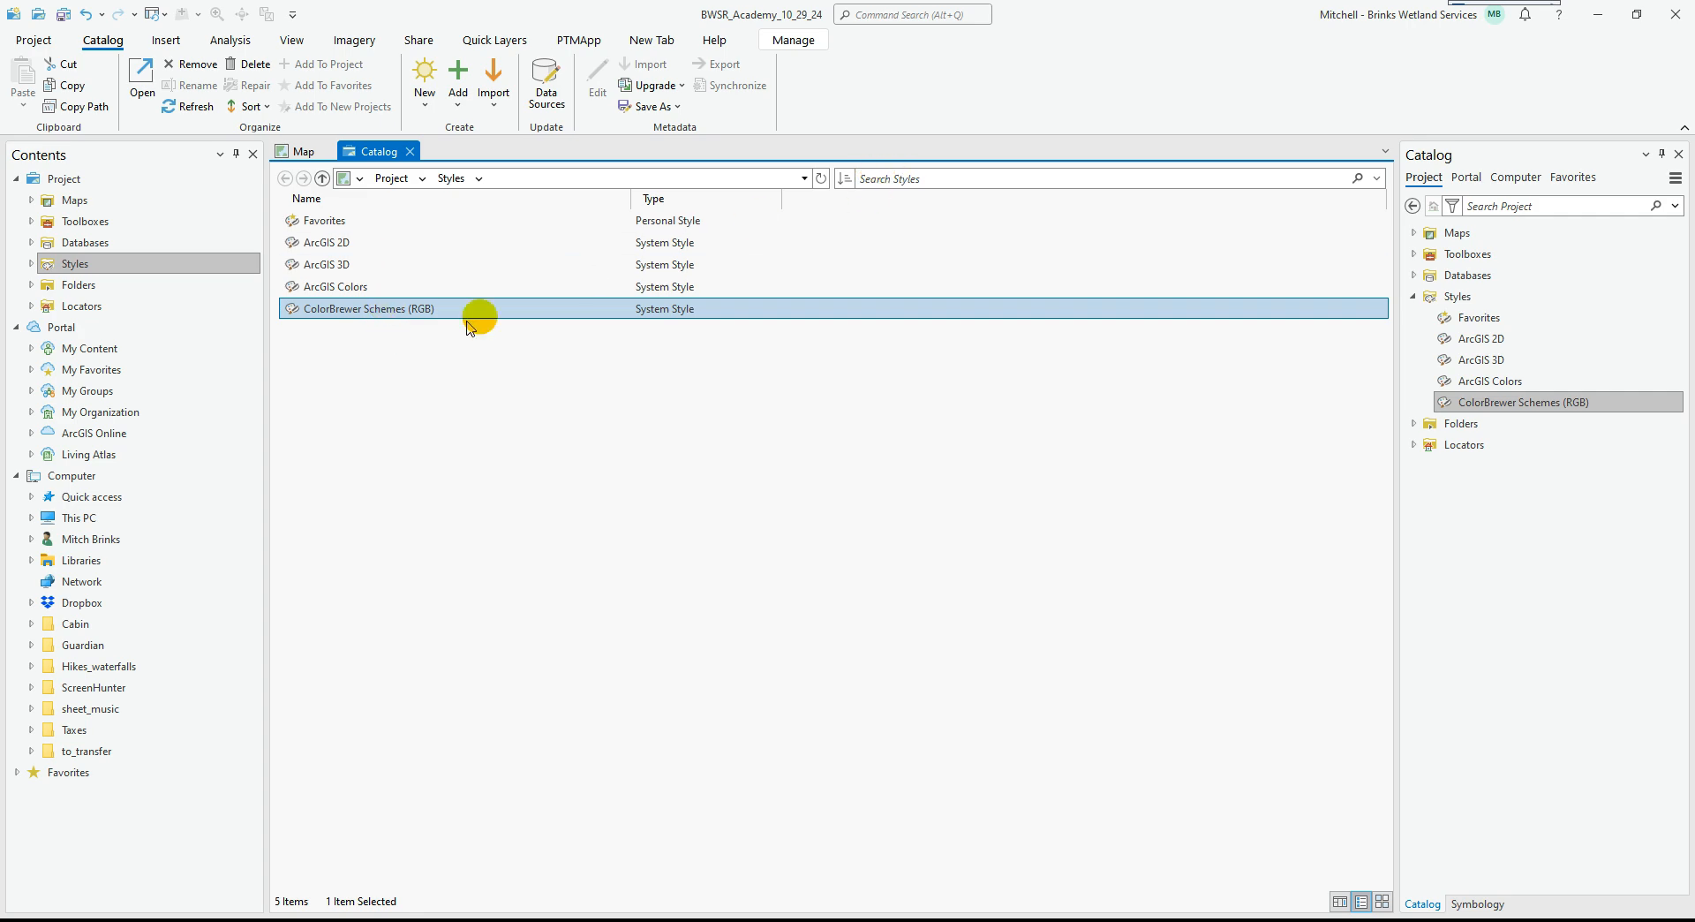
# Open the ColorBrewer Schemes (RGB) style in ArcGIS Pro, browse its color ramps and enter "color blind safe" as the search text.
pyautogui.doubleClick(336, 313)
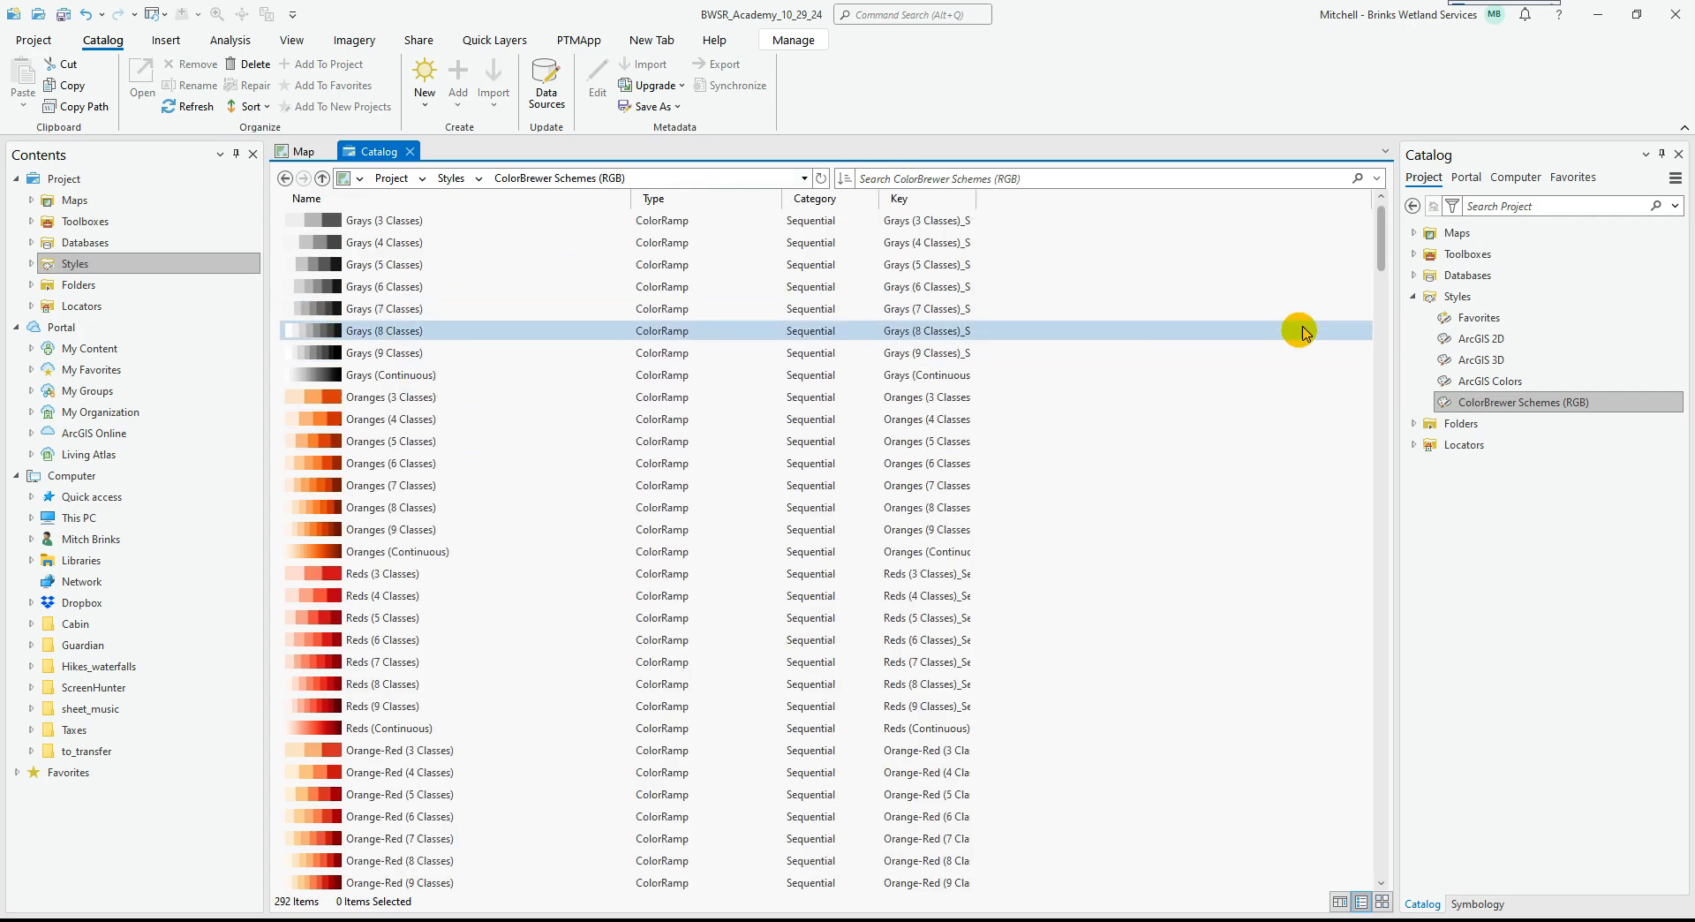
pyautogui.scroll(-20, 1383, 231)
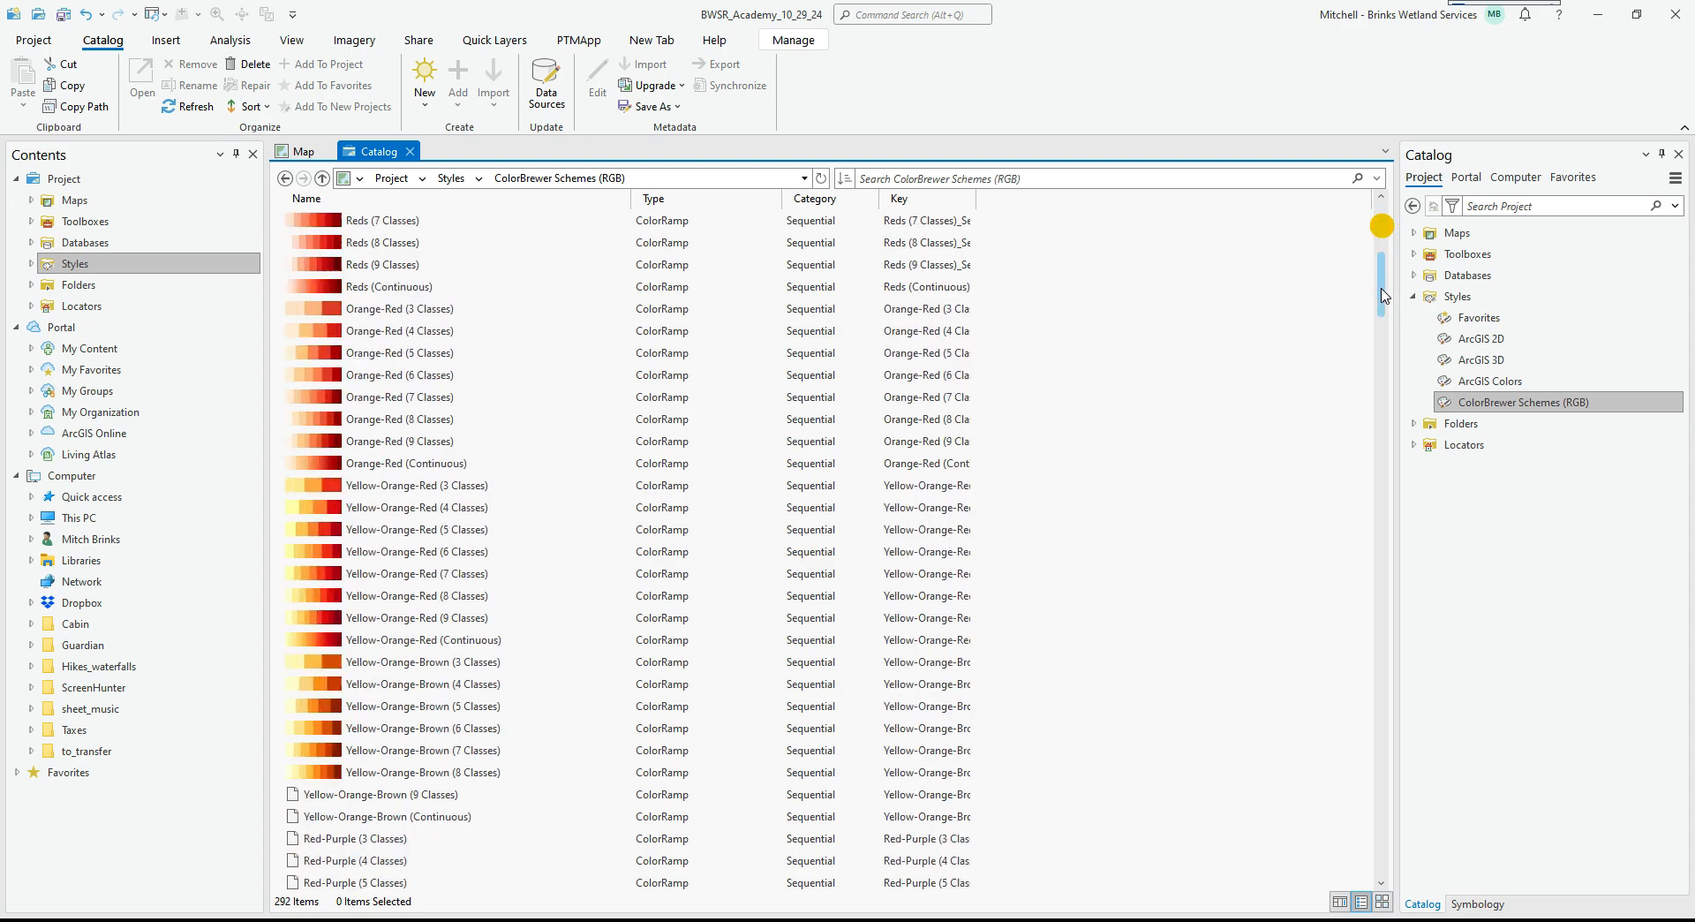
pyautogui.moveTo(1351, 771); pyautogui.dragTo(1378, 209)
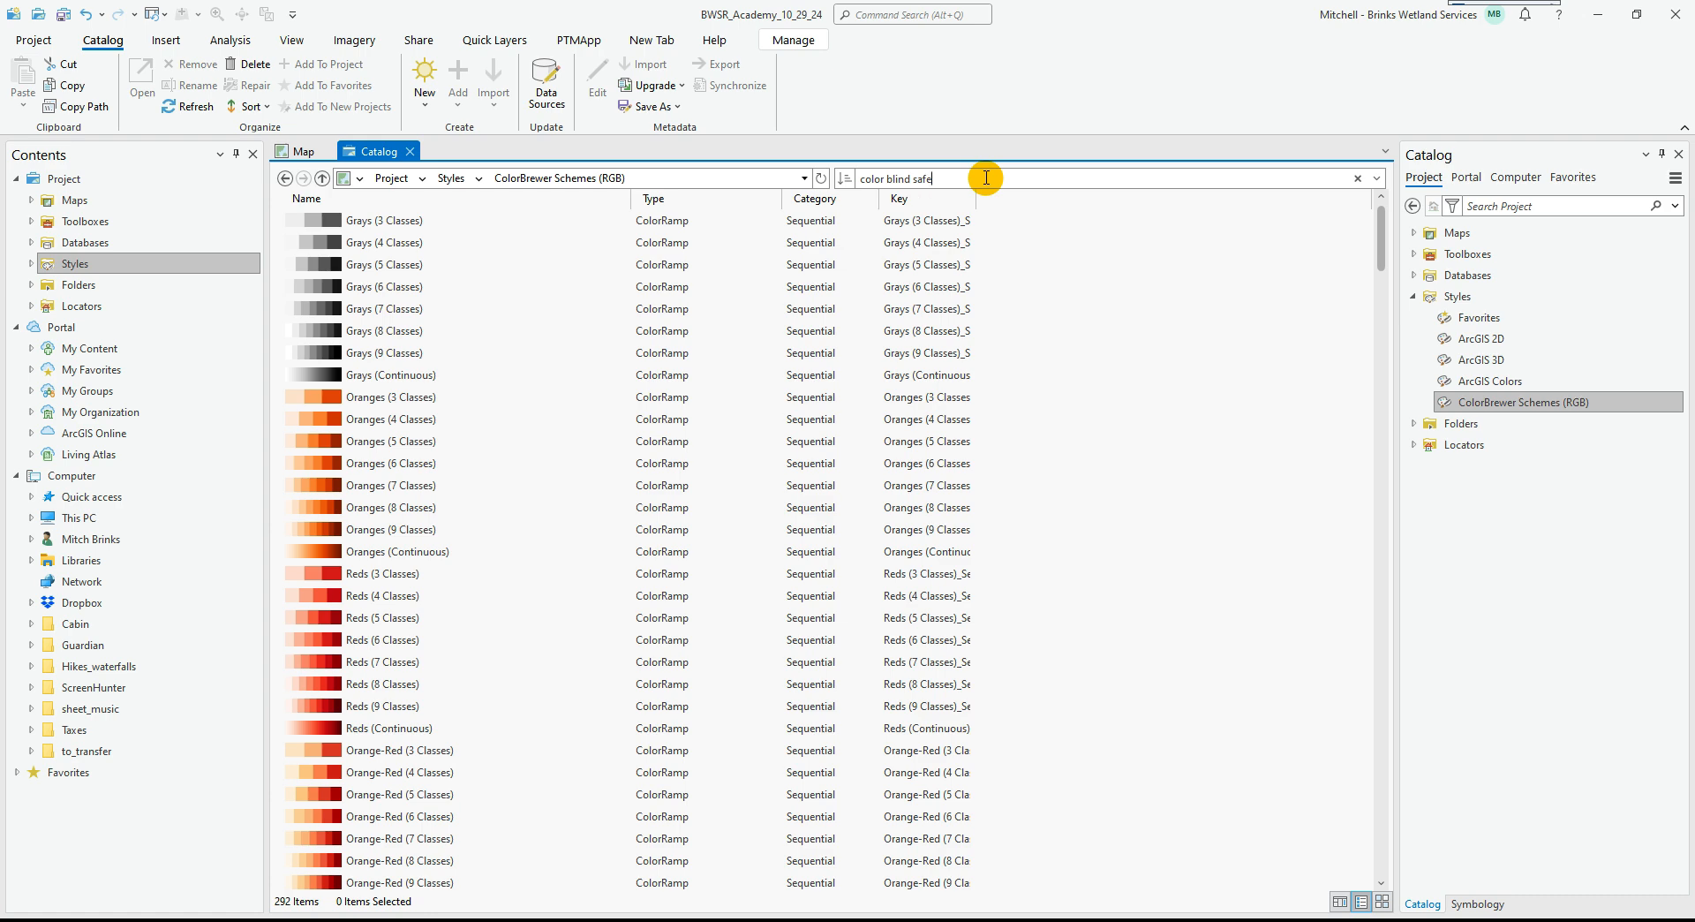
# Switch to File Explorer and open the map-design-guide PDF from the Accessibility folder on DATA (D:).
pyautogui.click(643, 918)
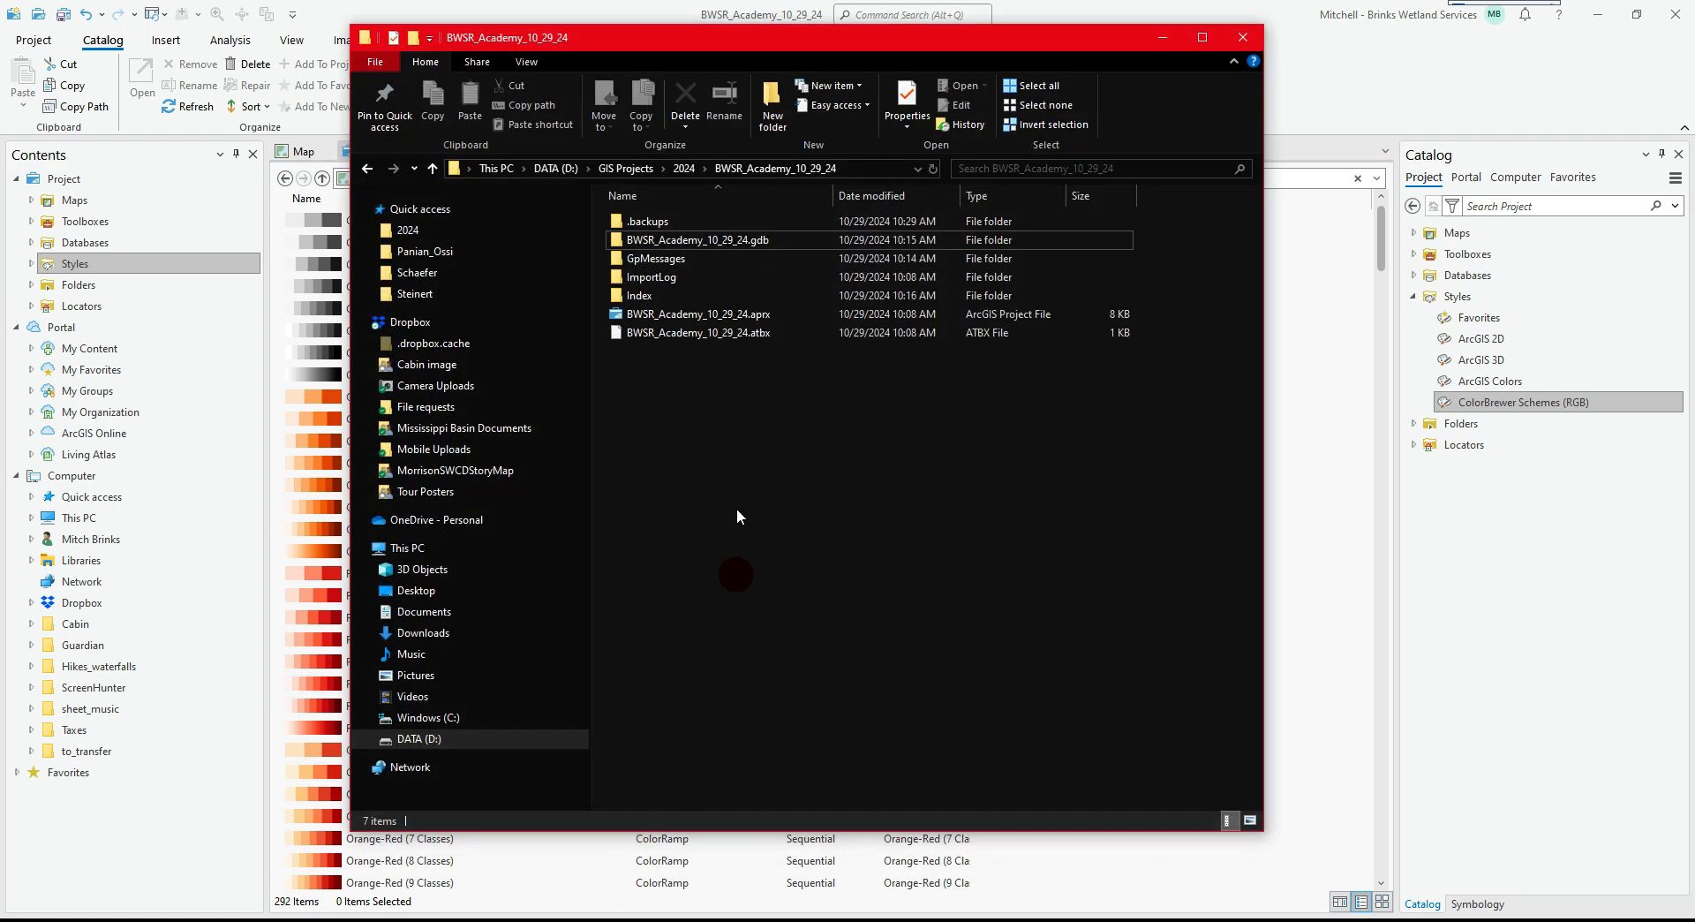
pyautogui.click(556, 168)
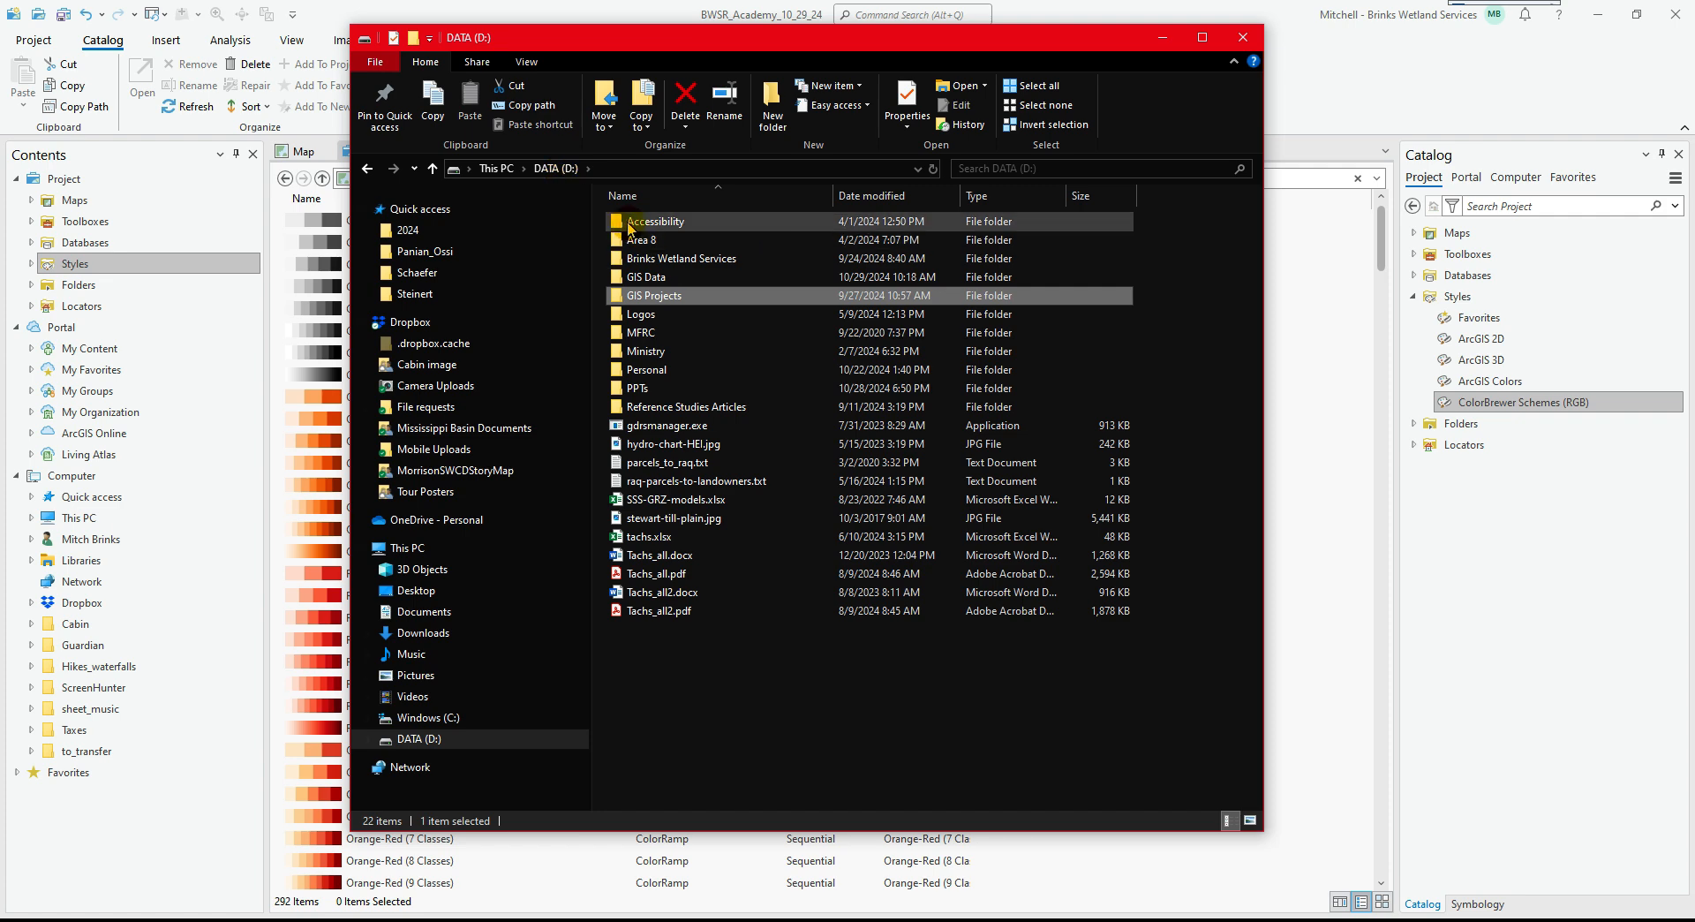
pyautogui.doubleClick(630, 223)
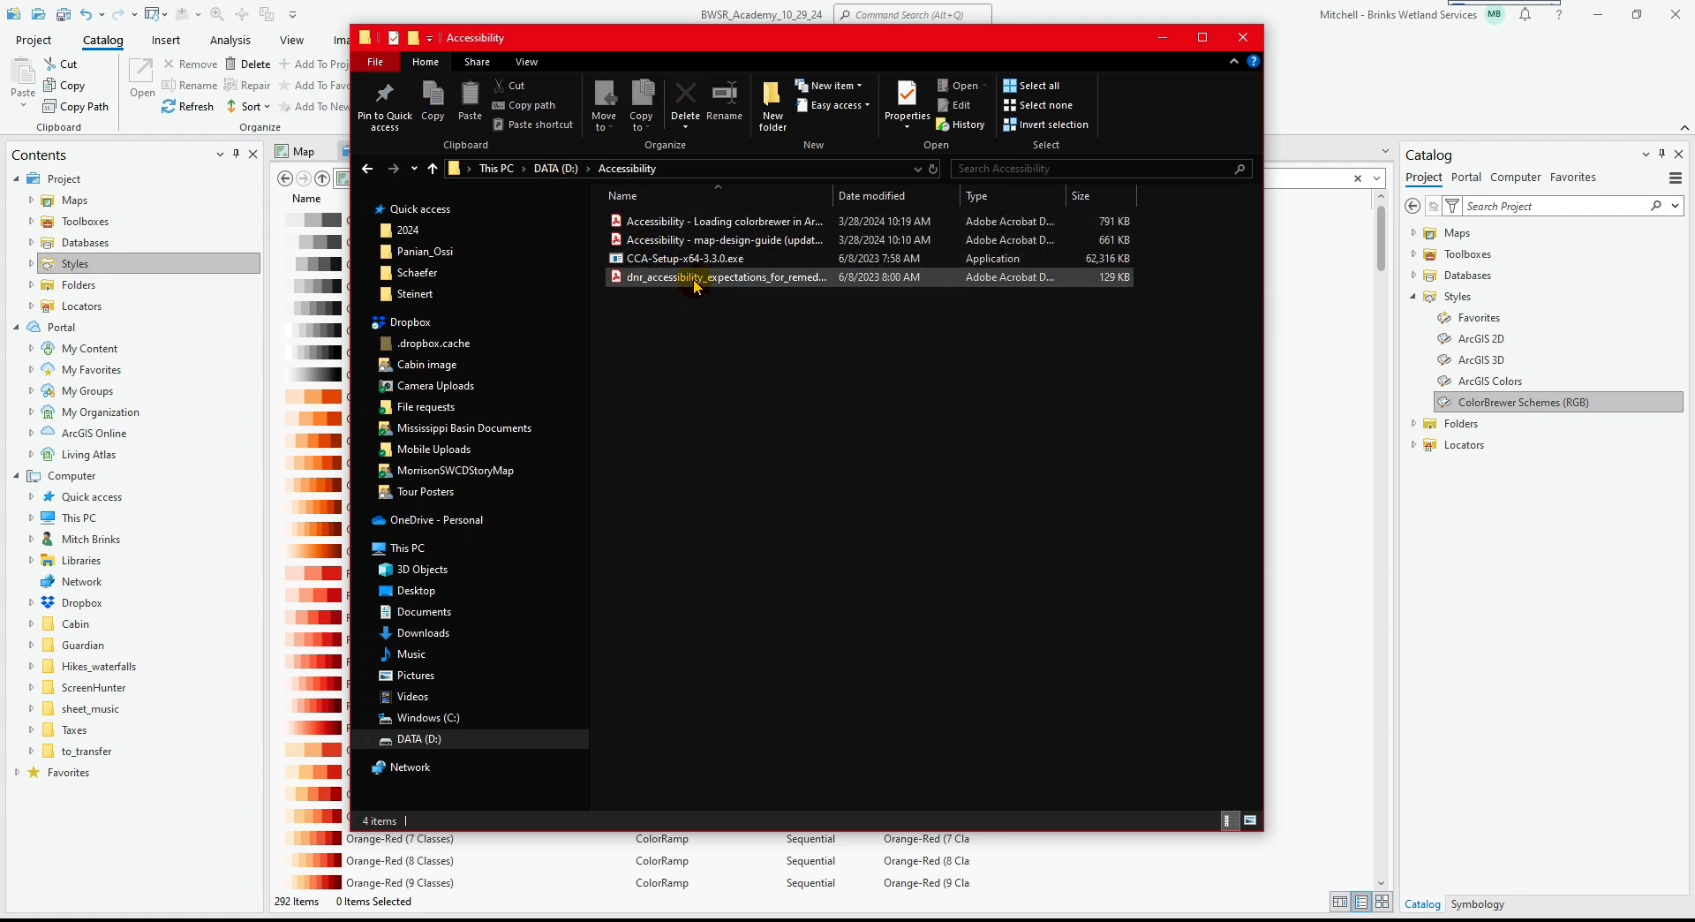
pyautogui.moveTo(831, 194); pyautogui.dragTo(903, 193)
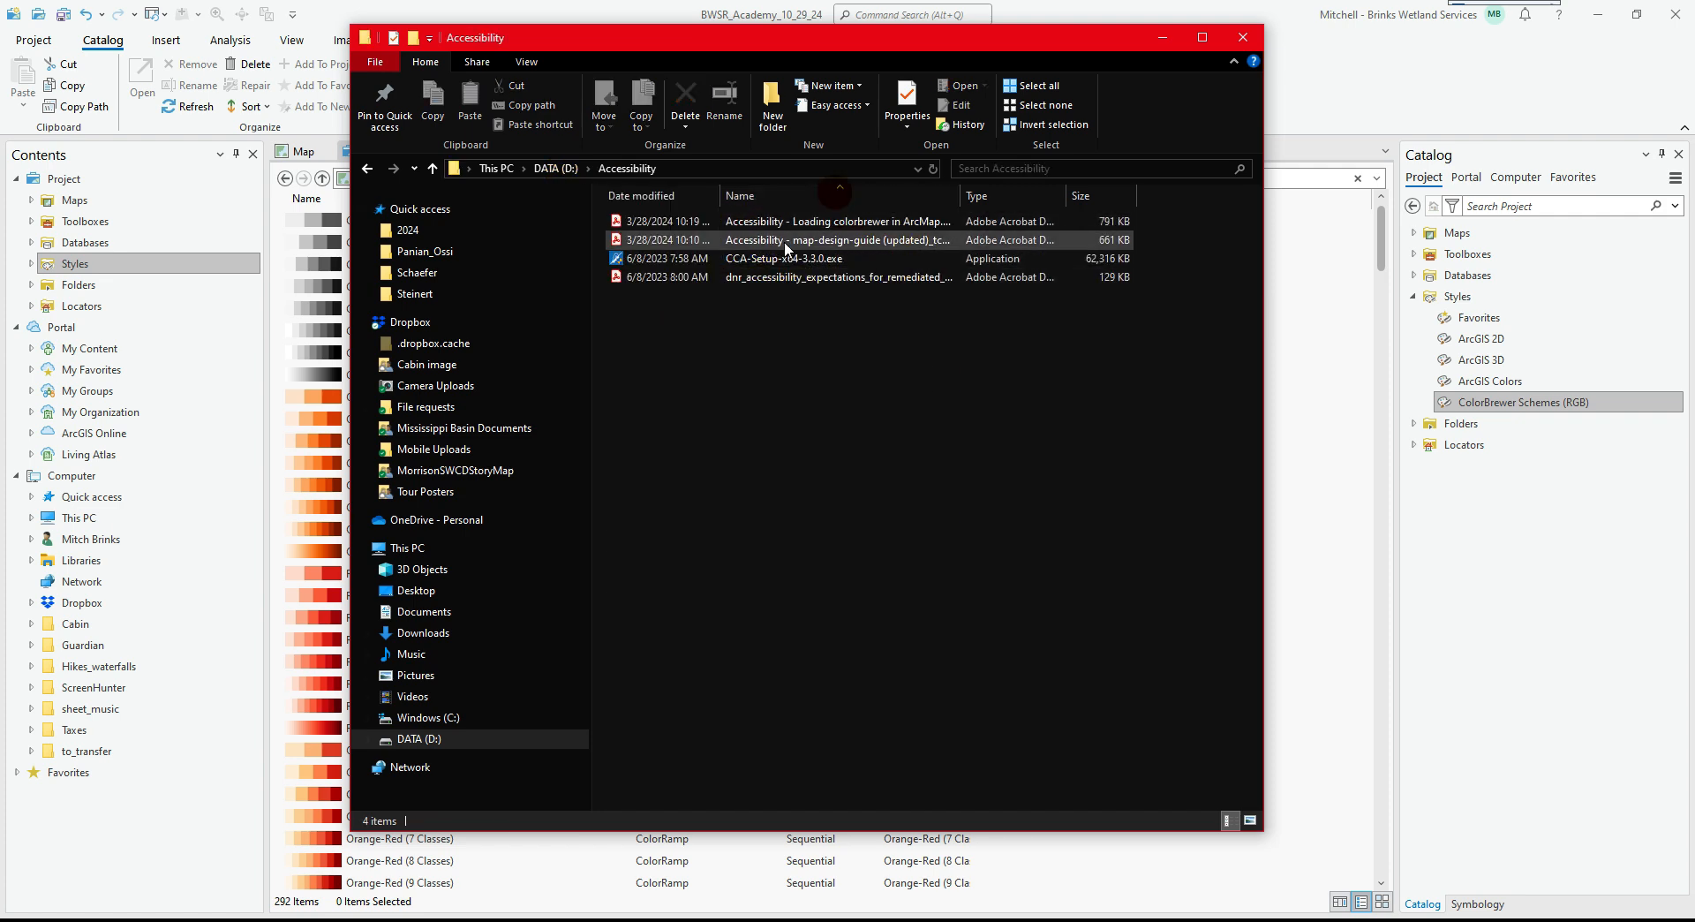
pyautogui.click(808, 243)
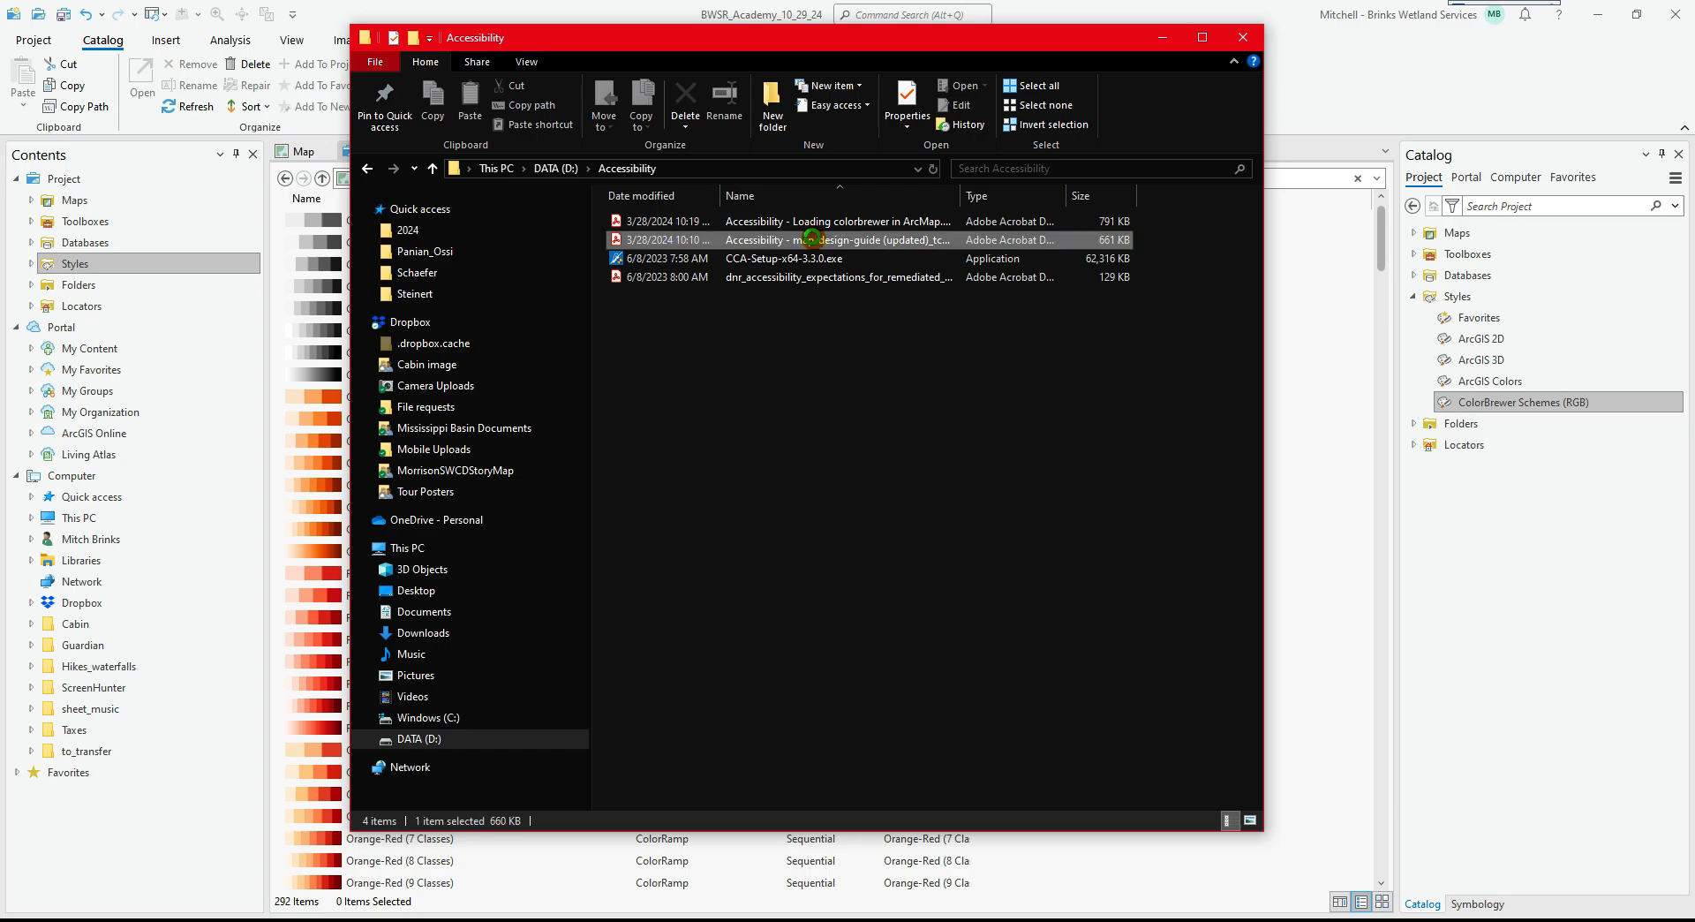
pyautogui.press('Return')
# Review the color palettes in the Map Design Guide, including the color blindness and sequential data palettes, and return to ArcGIS Pro.
pyautogui.scroll(-20, 868, 500)
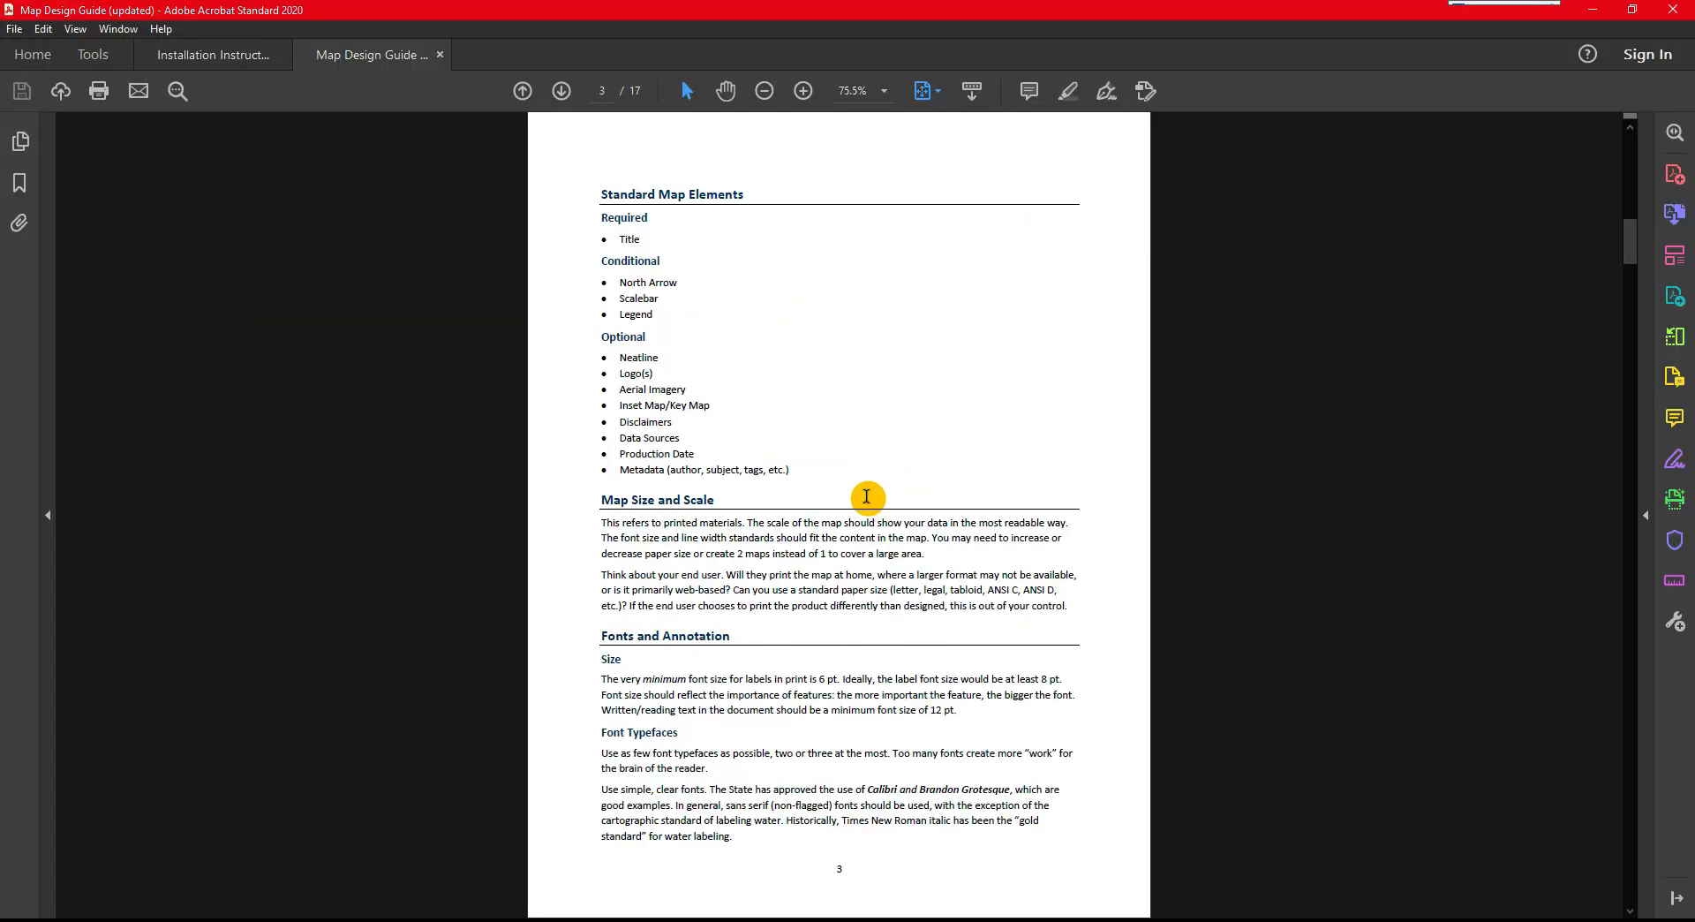
pyautogui.scroll(-20, 868, 500)
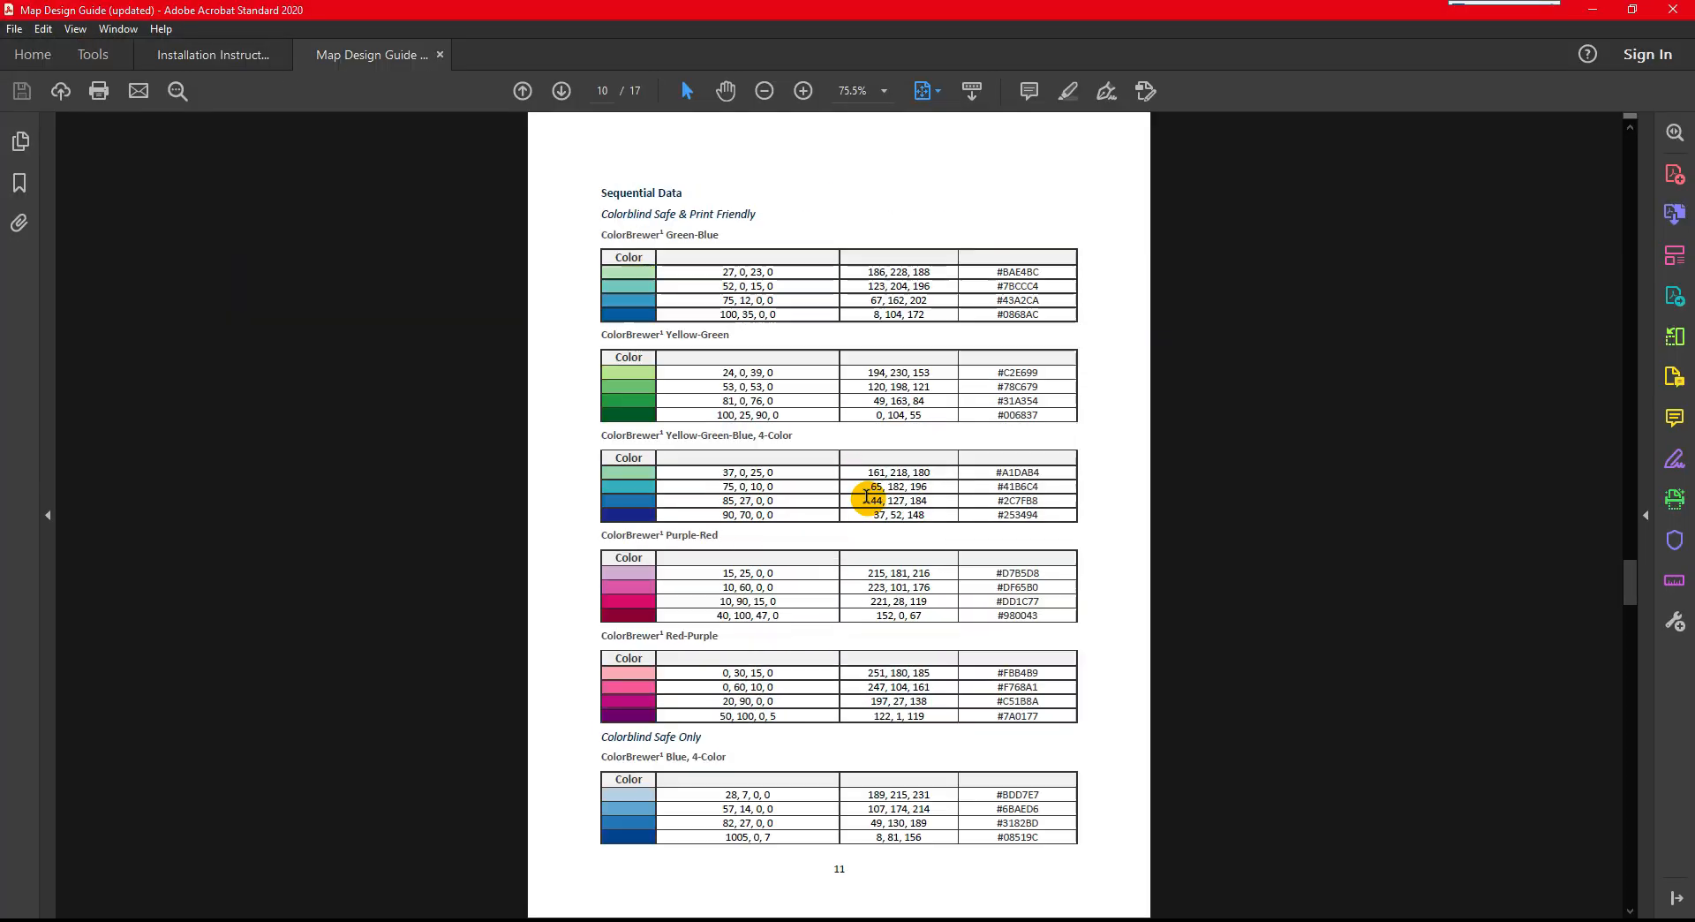
pyautogui.scroll(10, 866, 497)
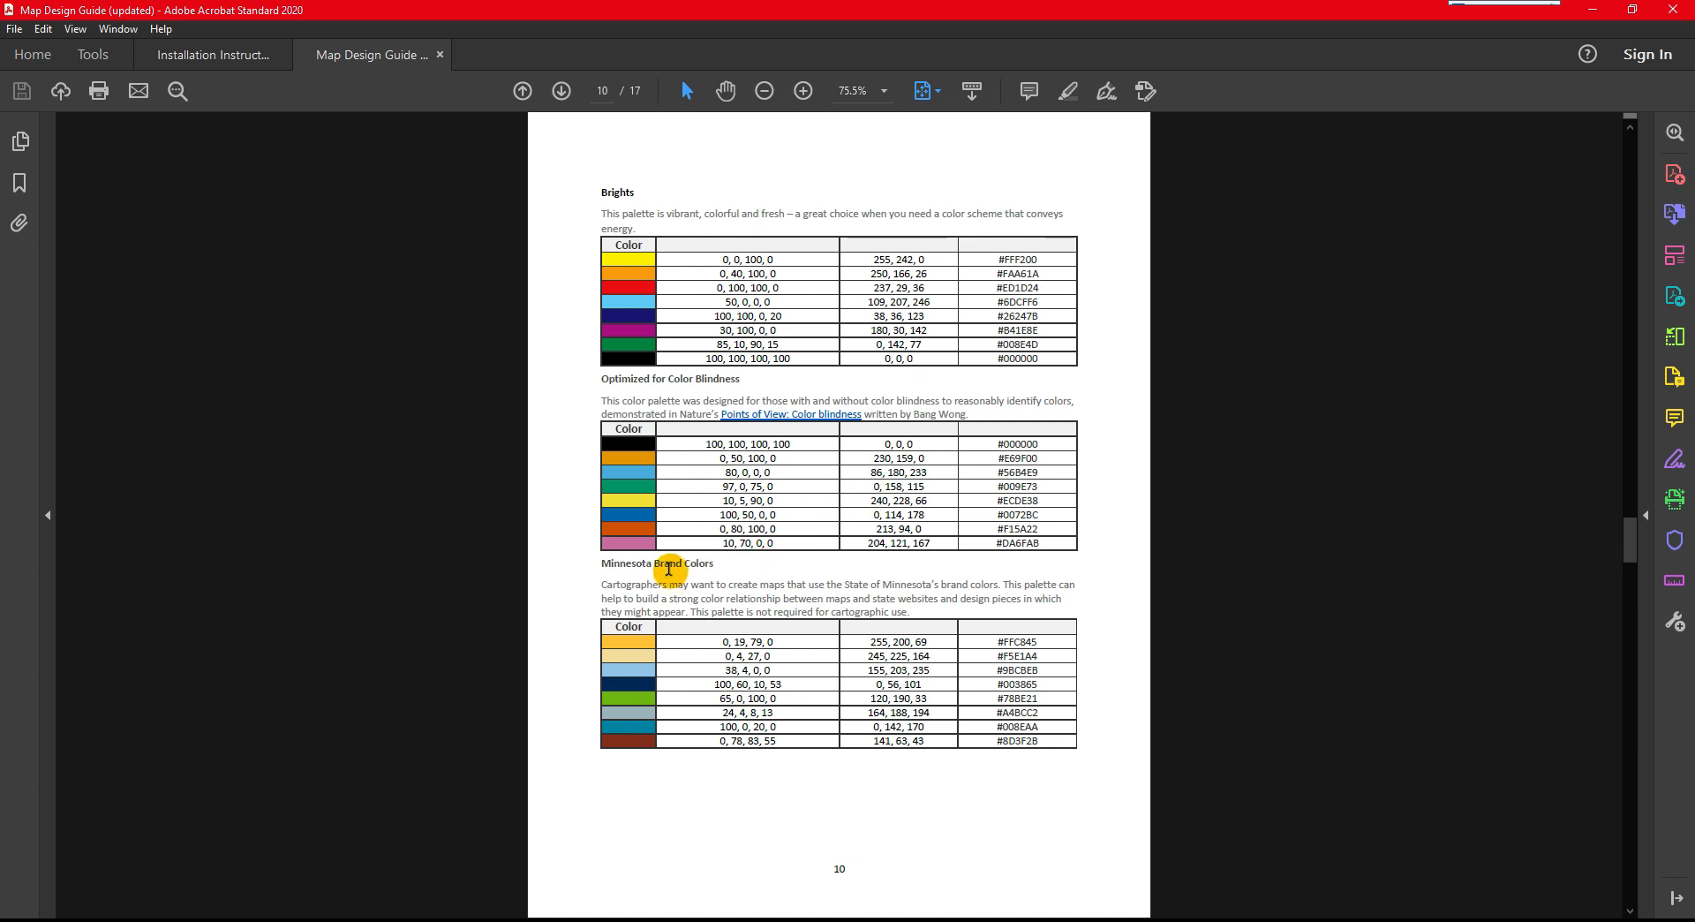
pyautogui.scroll(-20, 738, 568)
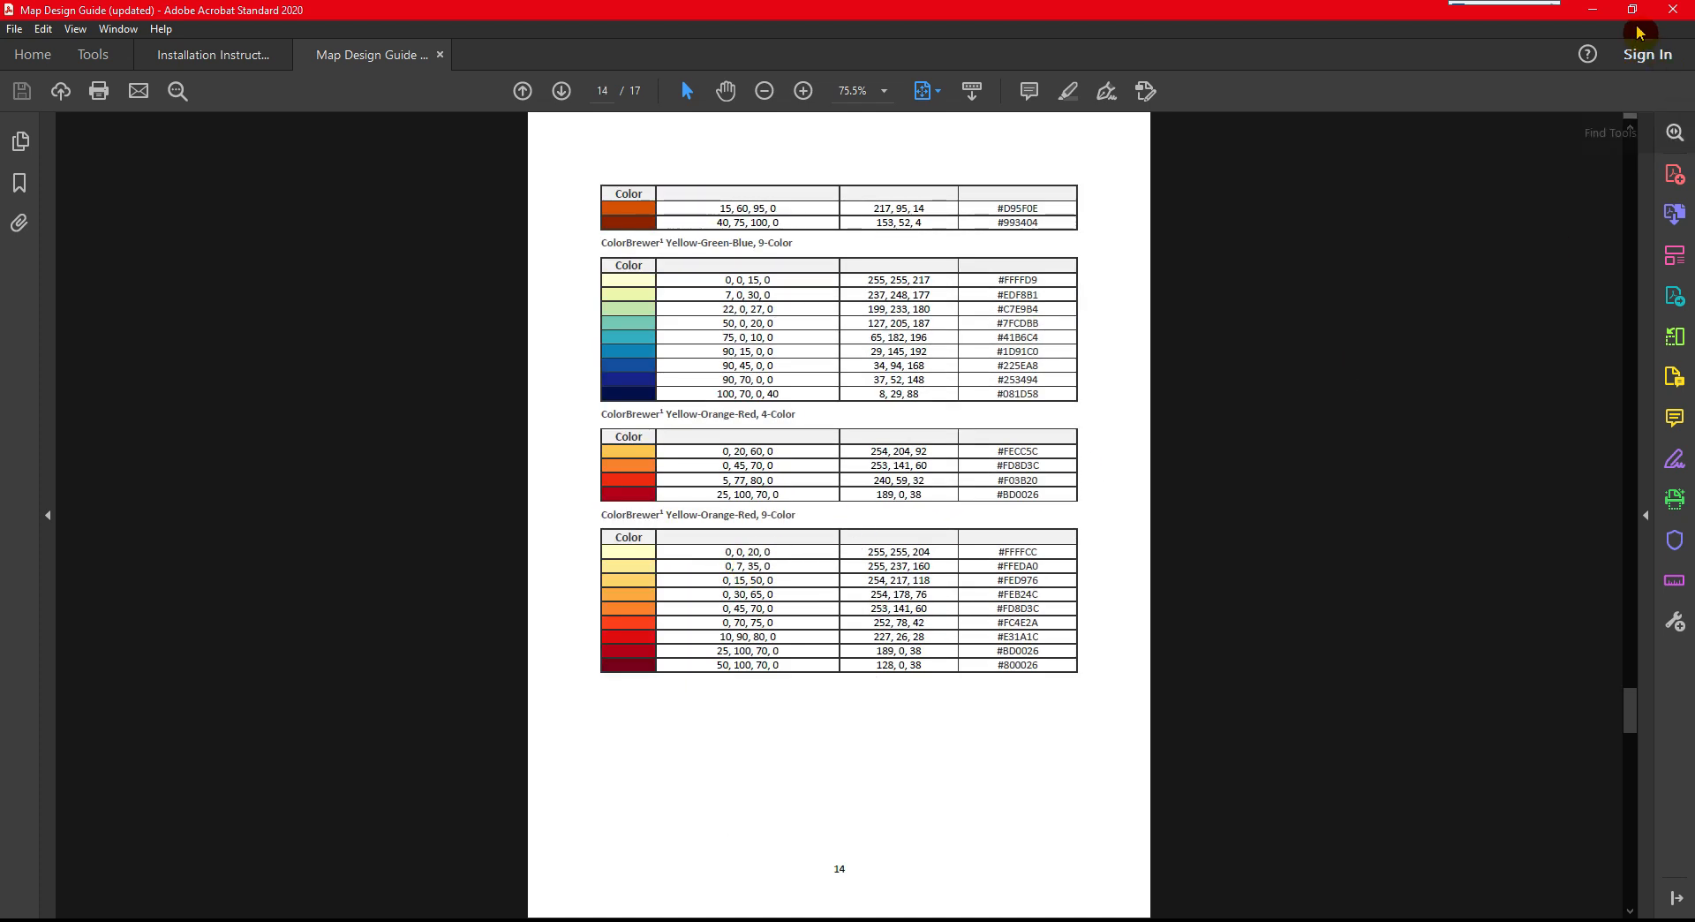
pyautogui.click(1593, 9)
pyautogui.click(1159, 37)
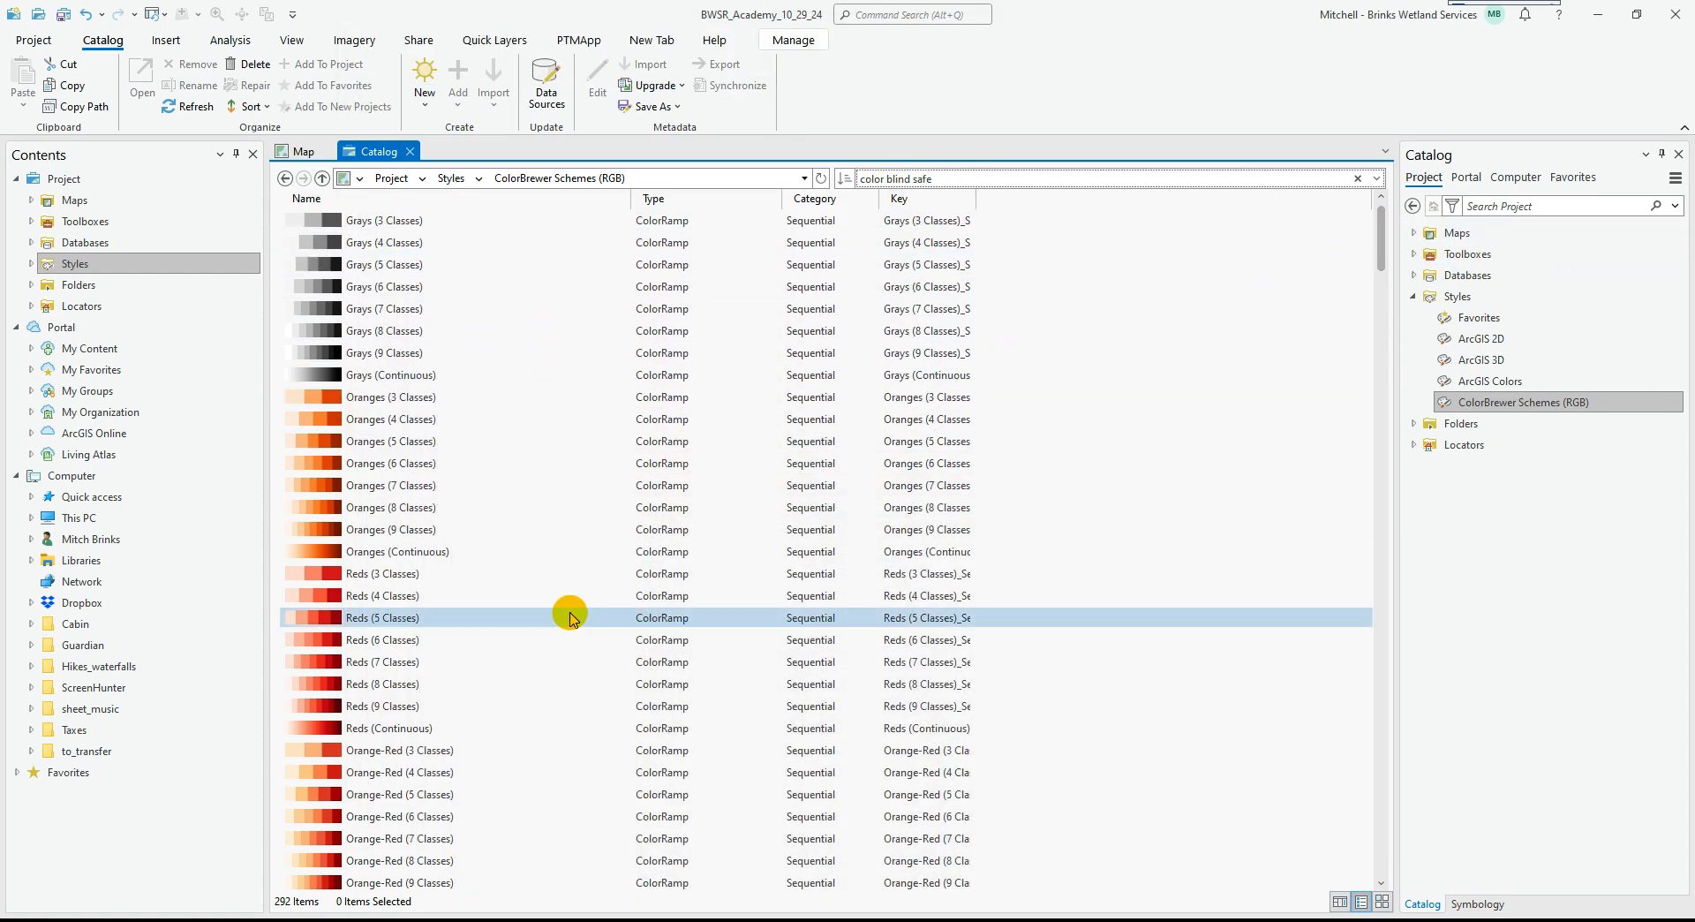
# Search the ColorBrewer schemes for "color blind safe" and examine the sequential, diverging and qualitative color ramps.
pyautogui.press('Return')
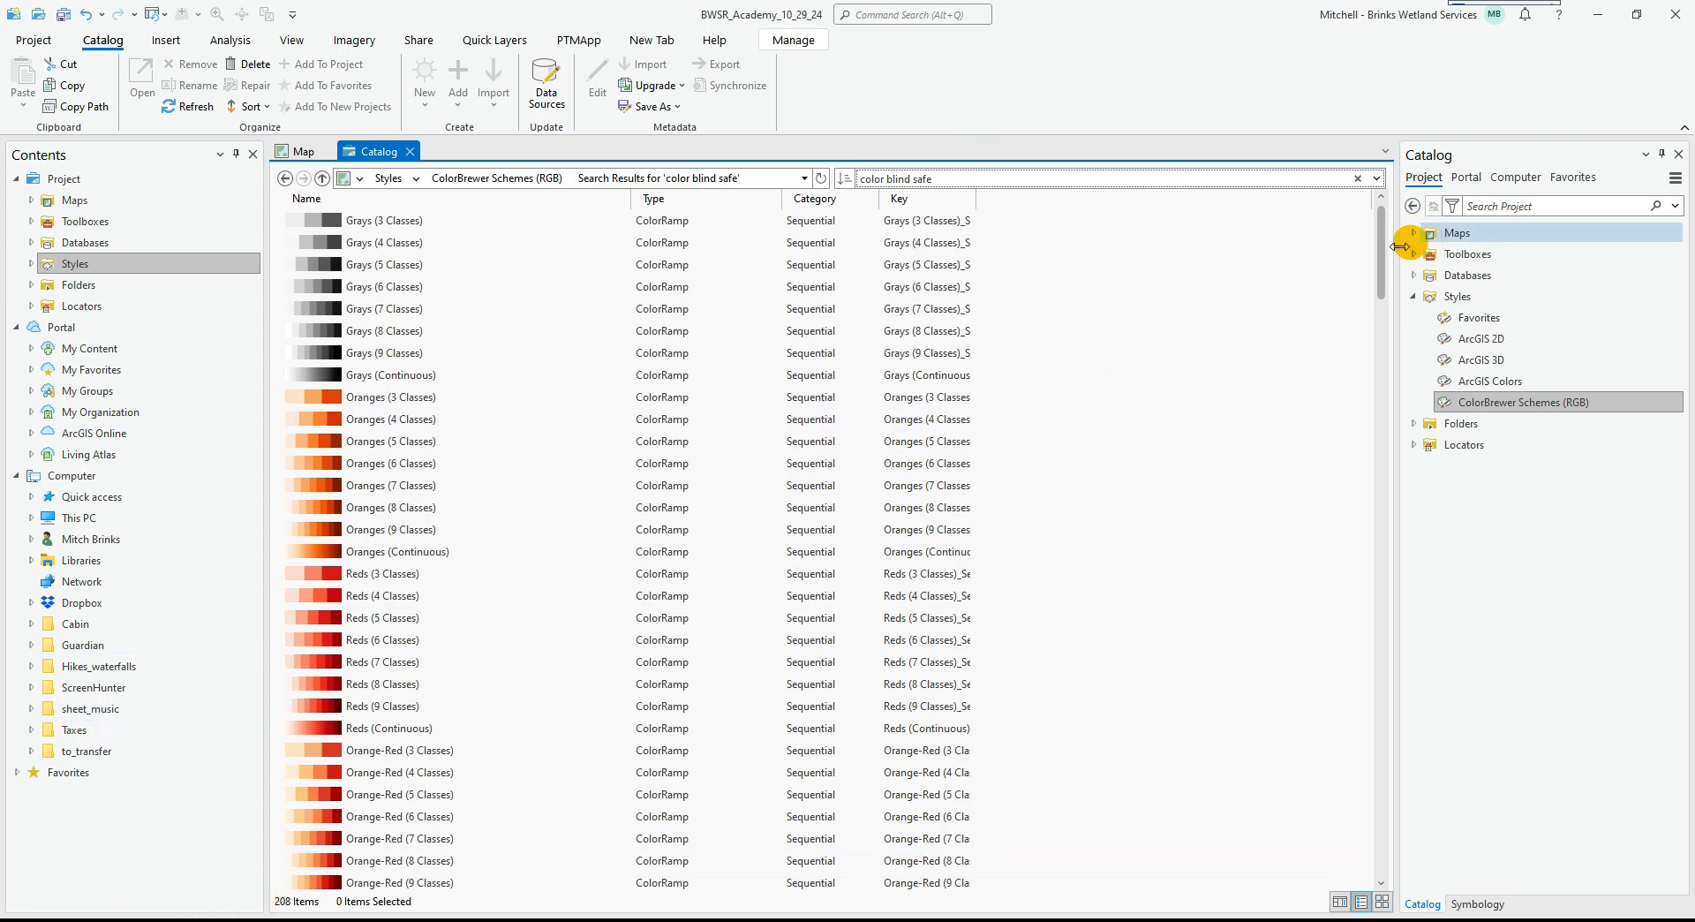
pyautogui.moveTo(1381, 279); pyautogui.dragTo(1364, 554)
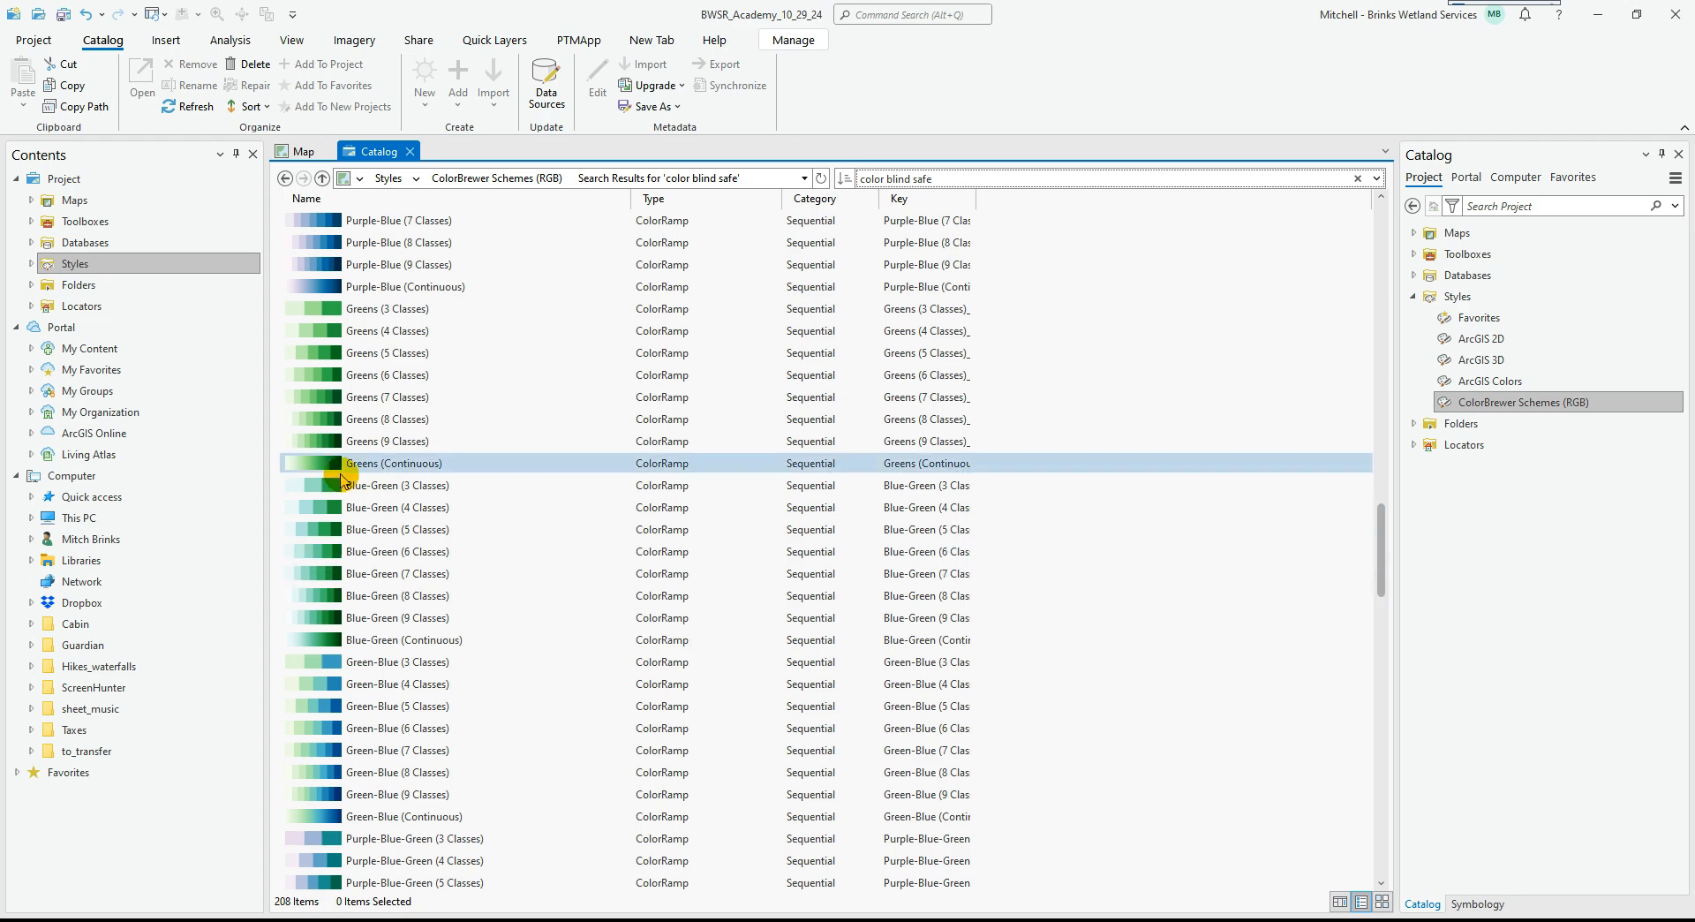
pyautogui.click(1477, 903)
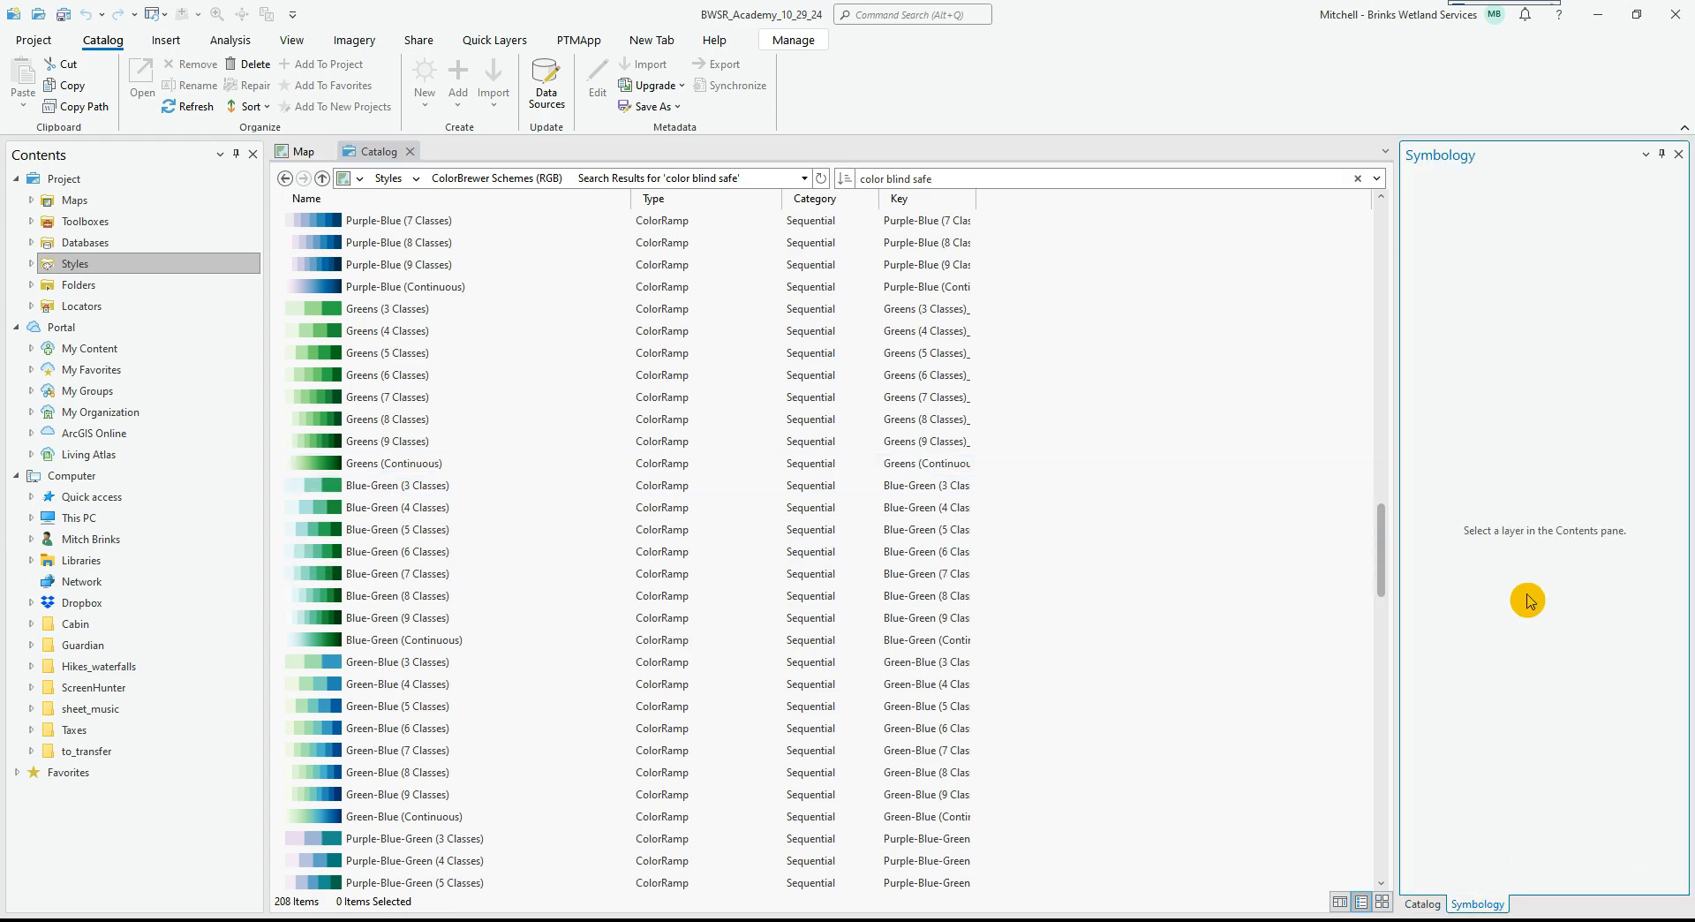
pyautogui.click(1428, 901)
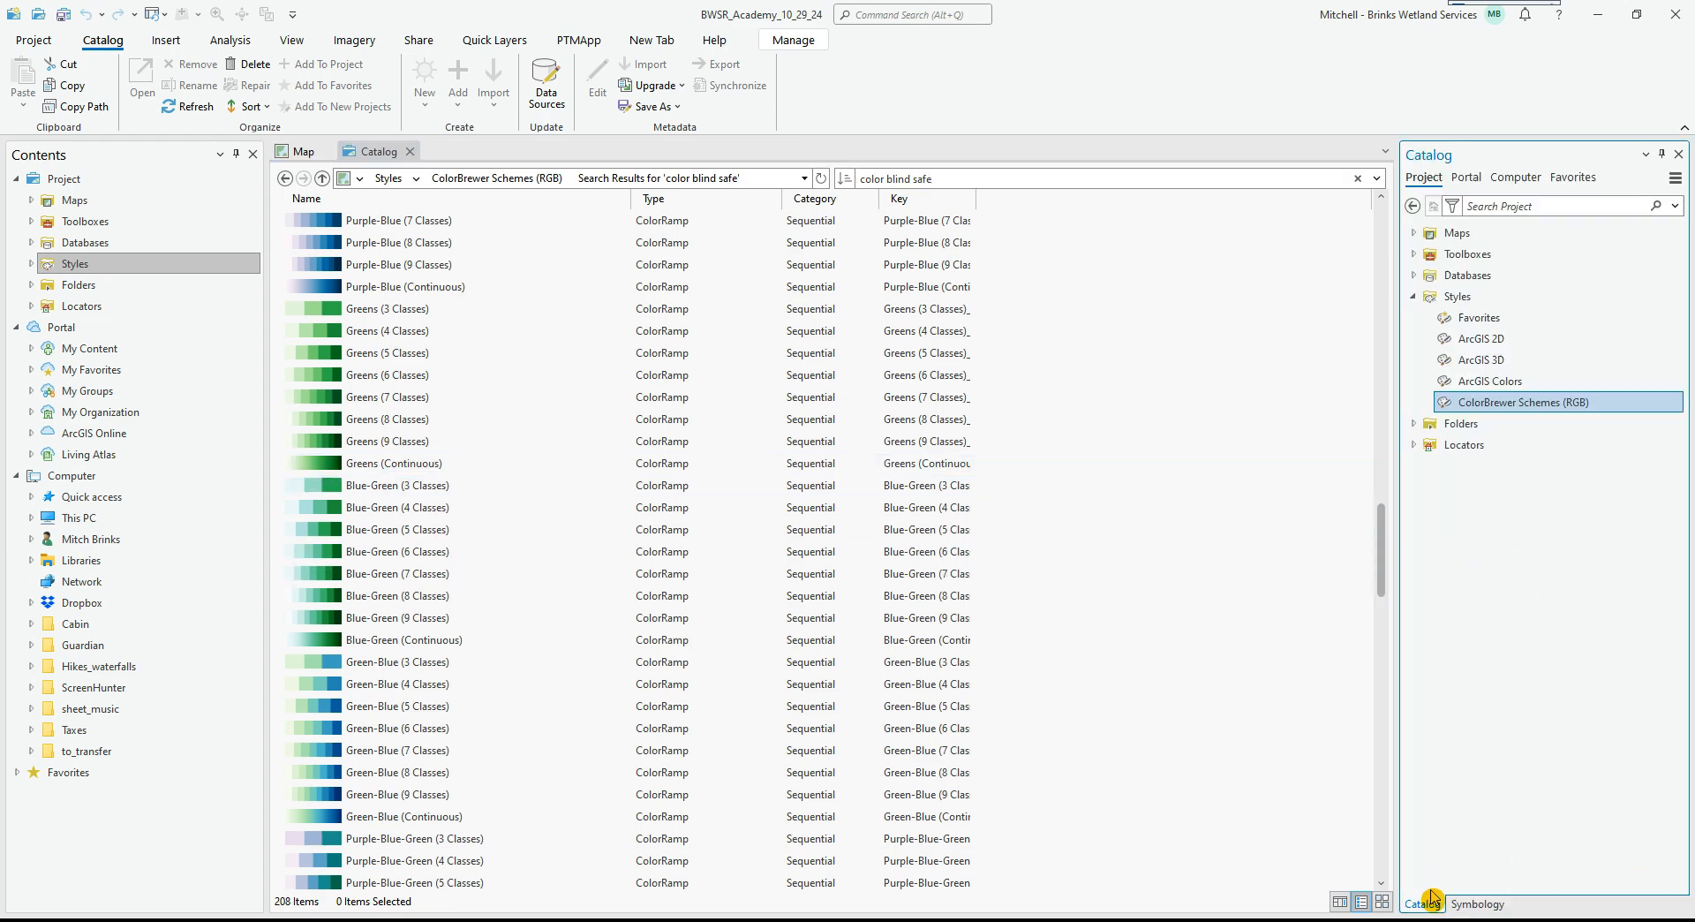
pyautogui.scroll(-15, 360, 618)
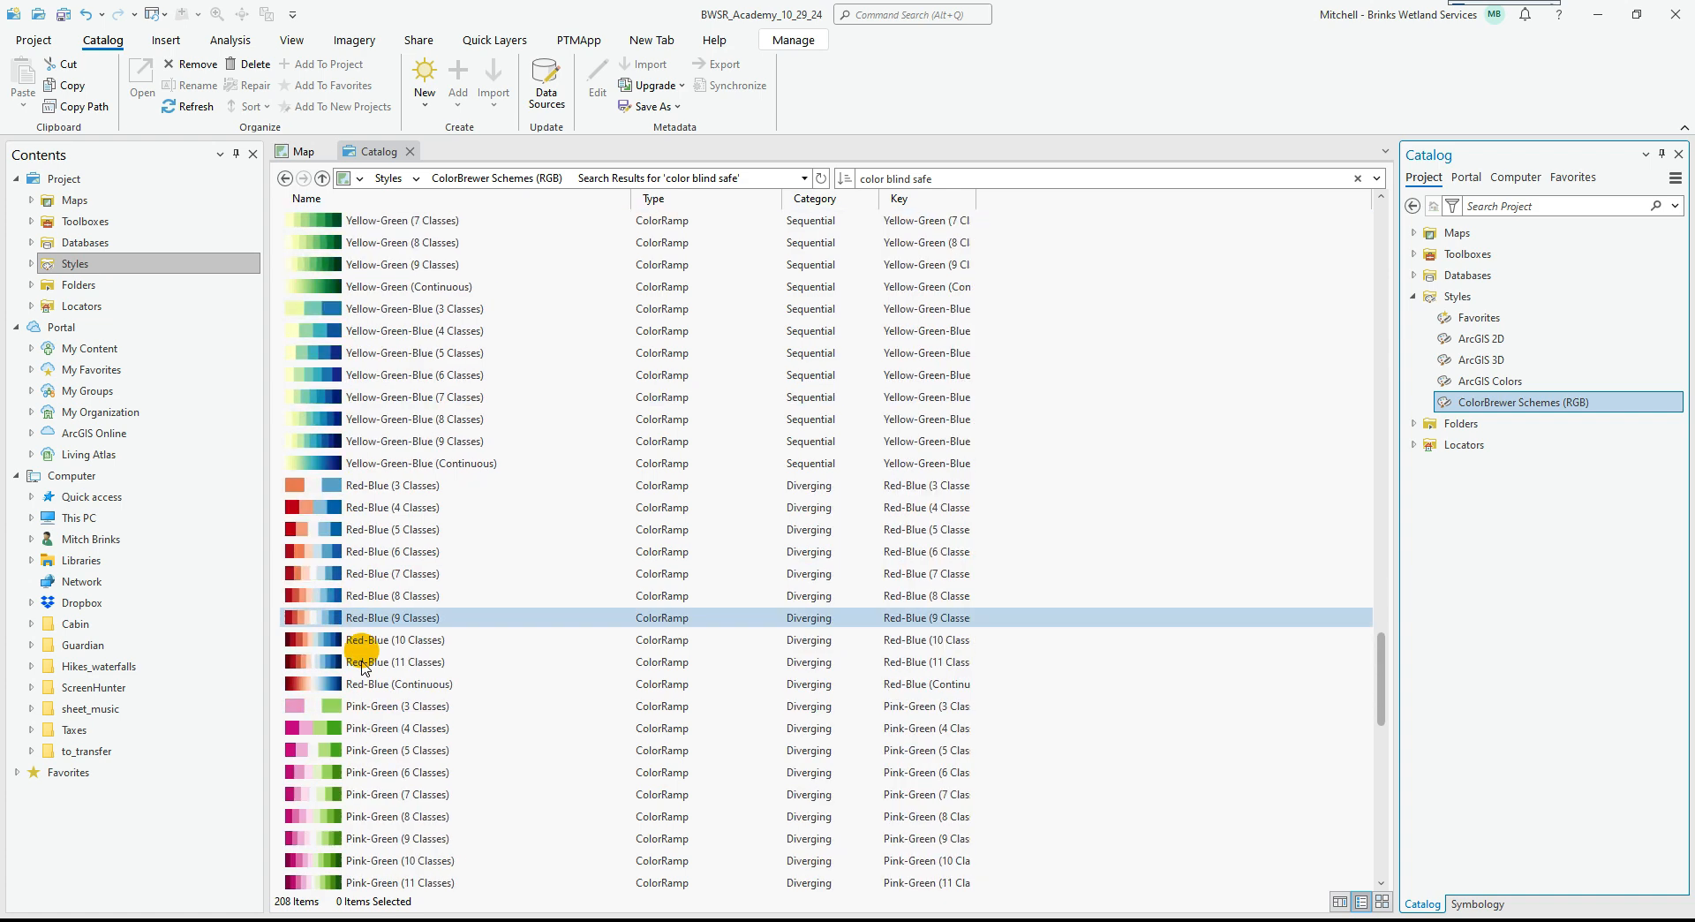
pyautogui.scroll(-3, 361, 670)
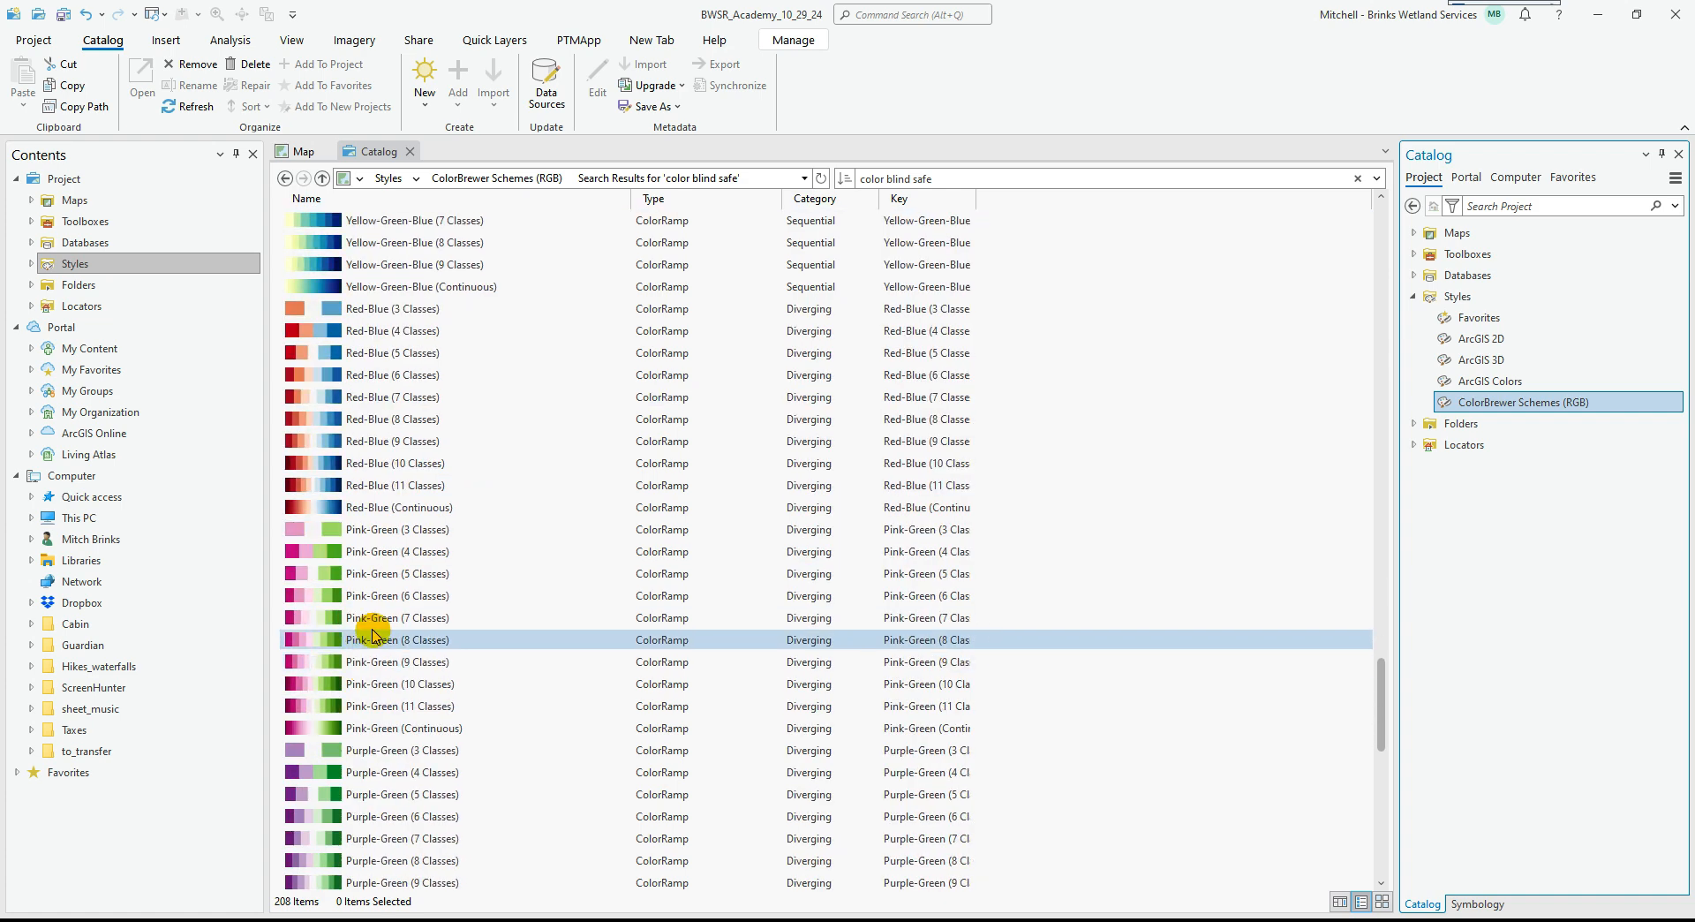
pyautogui.scroll(-5, 354, 658)
pyautogui.scroll(-8, 386, 530)
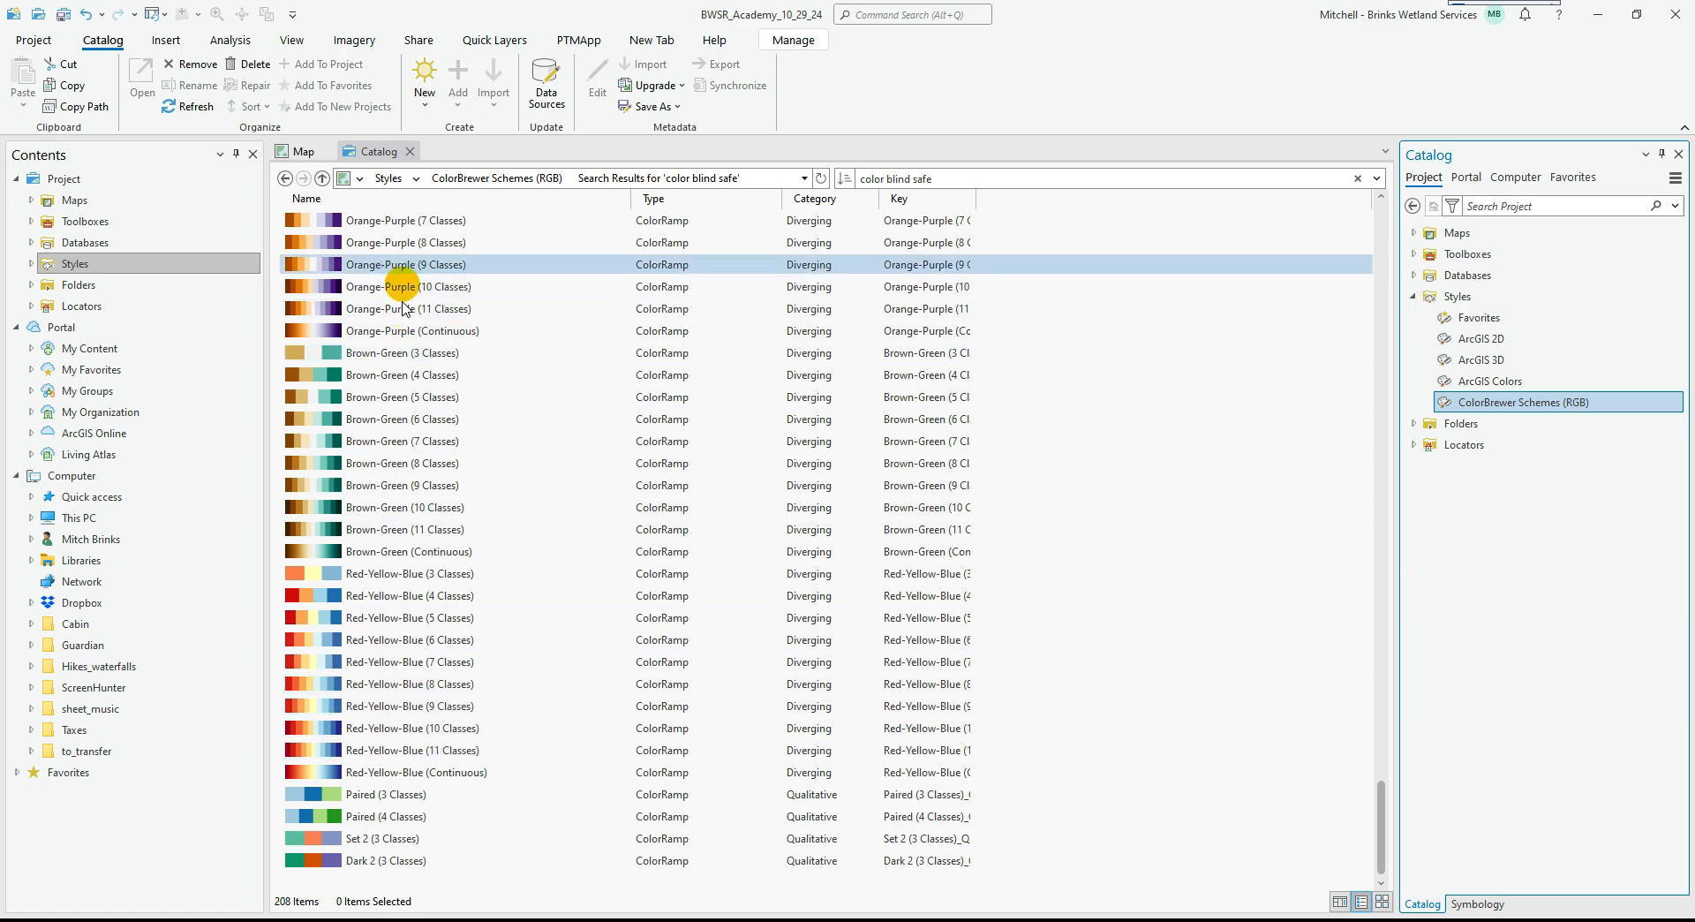
pyautogui.scroll(3, 377, 637)
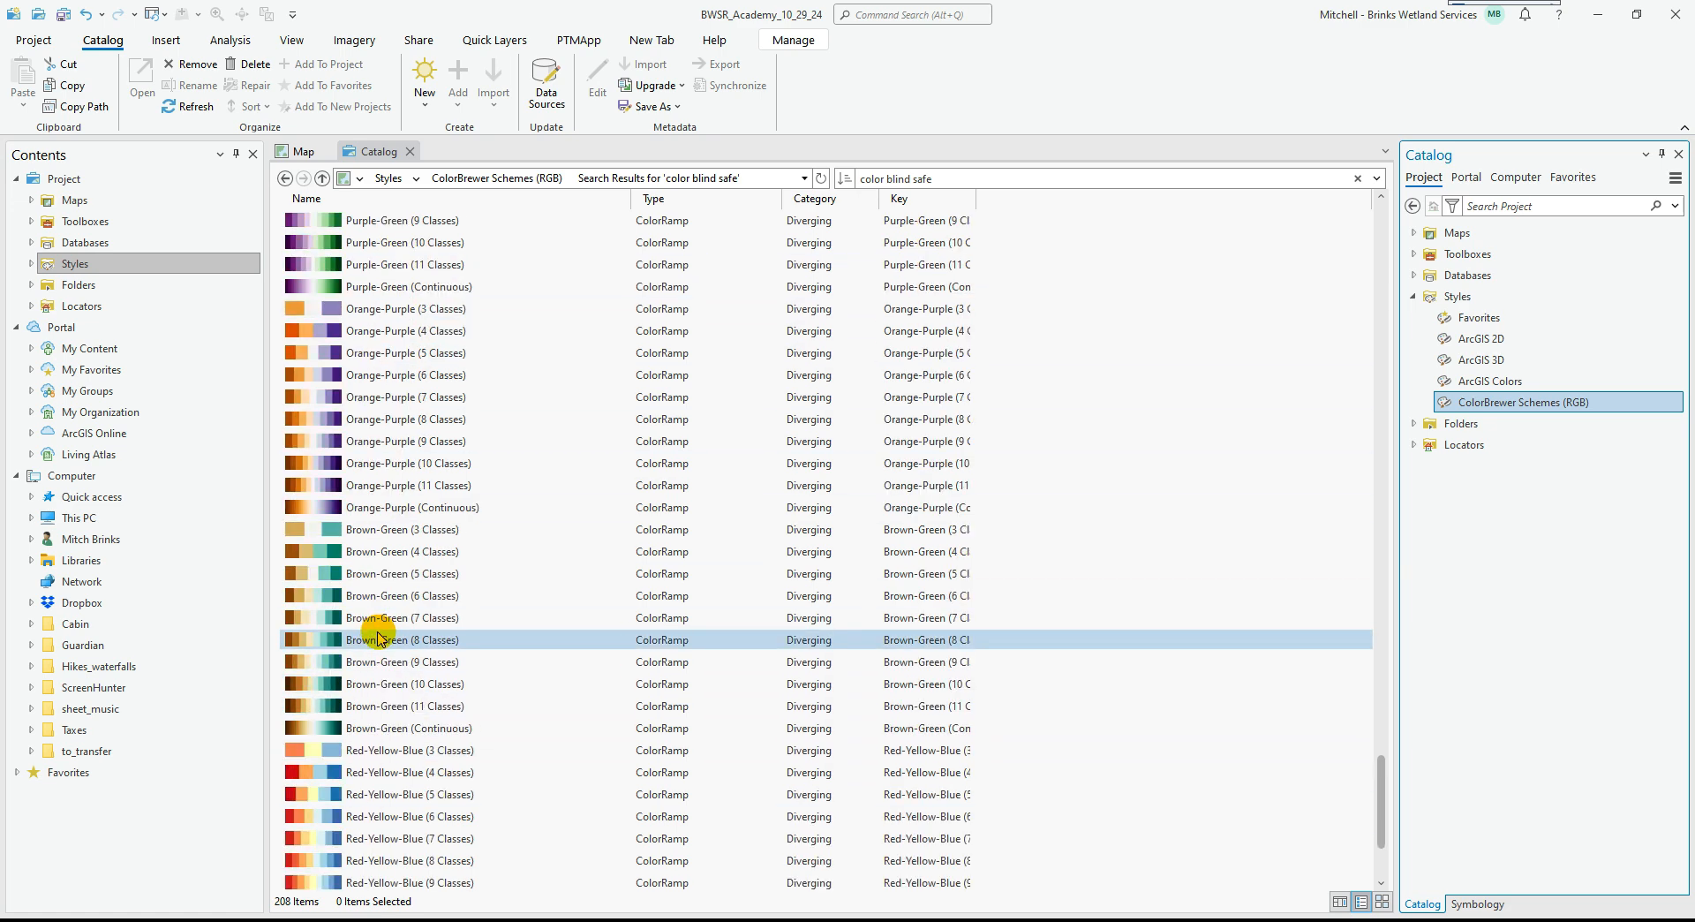
pyautogui.scroll(12, 378, 637)
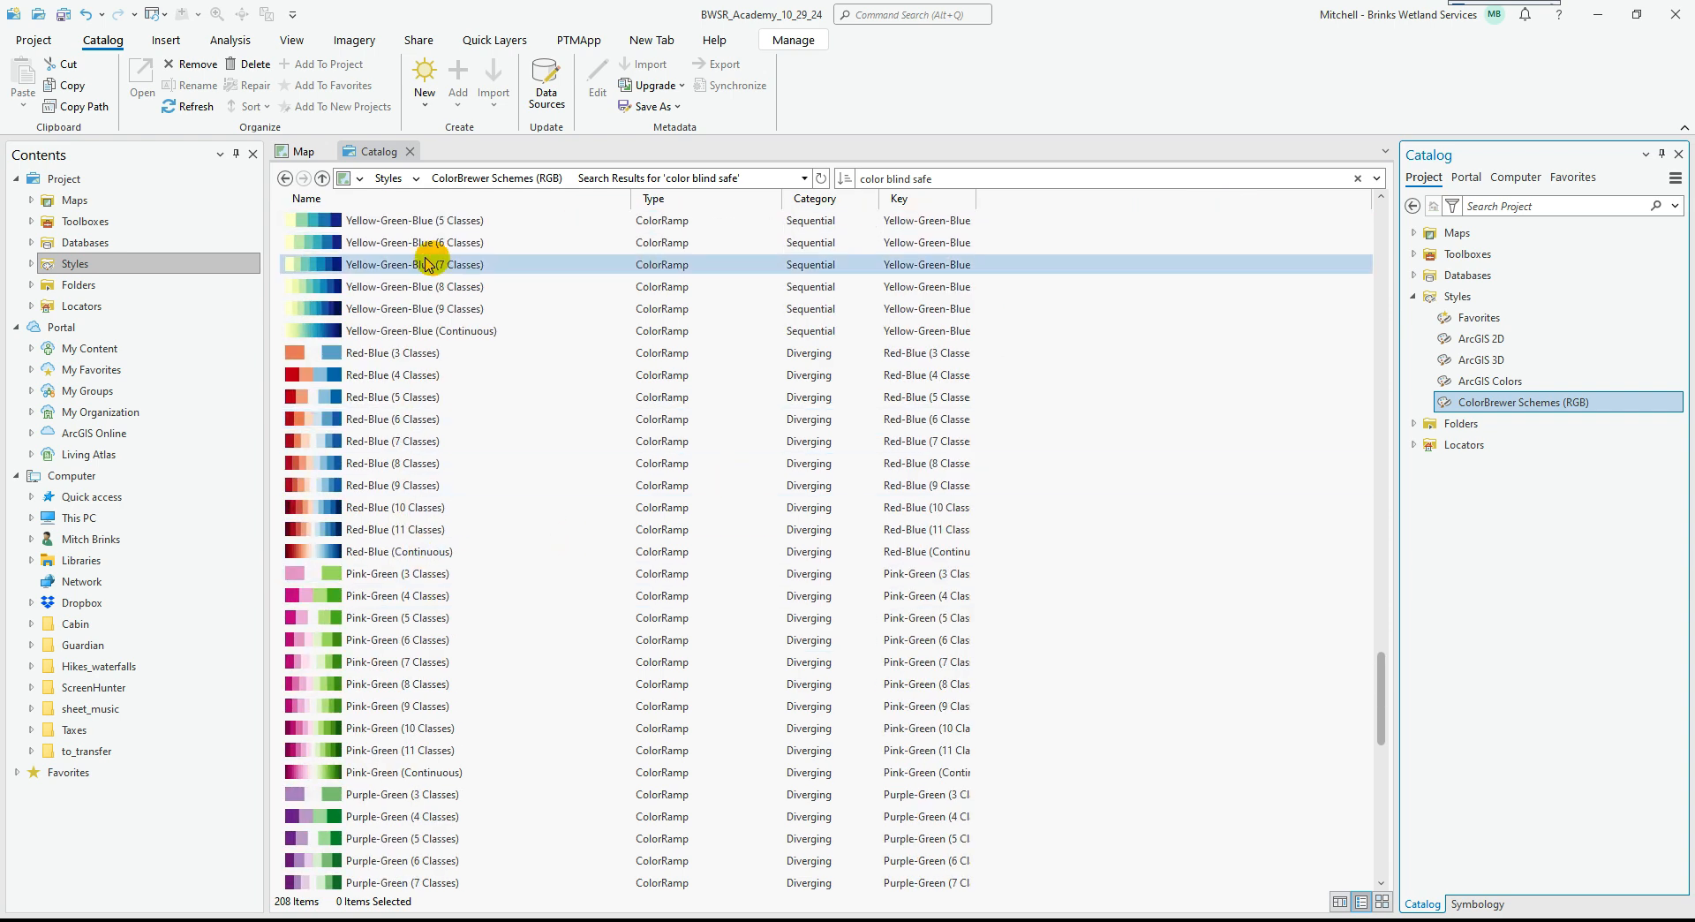
# Close the Catalog view and Catalog pane to work on the symbology of the Cass_Parcels_August_2024 layer.
pyautogui.click(410, 152)
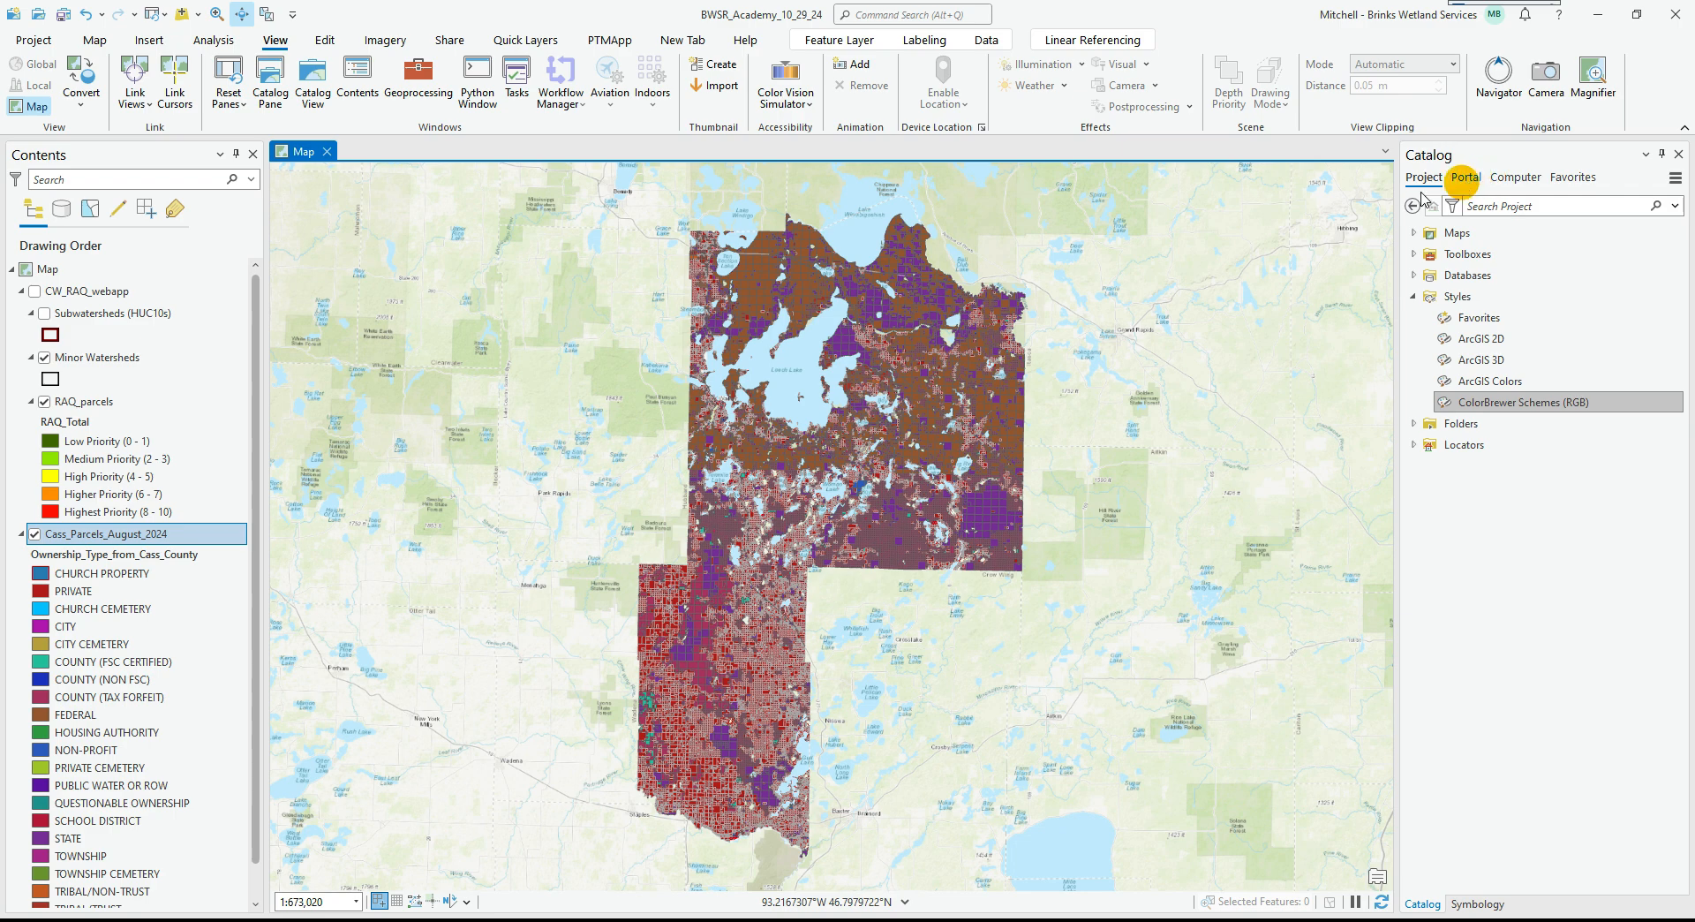
pyautogui.click(1677, 156)
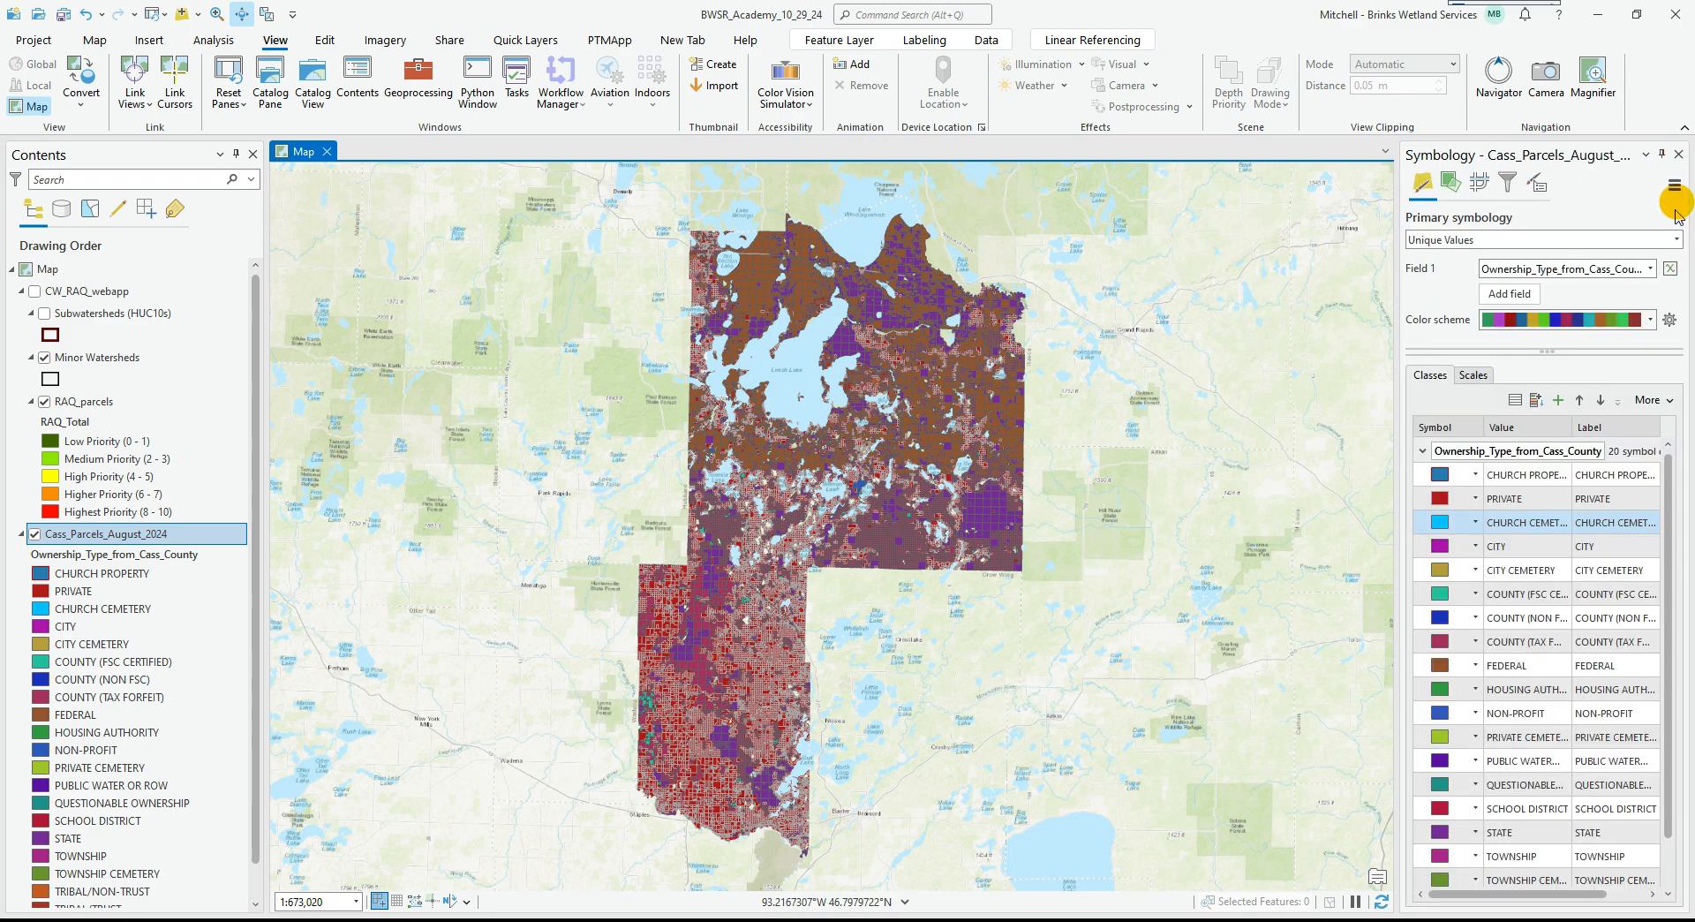
pyautogui.click(1498, 492)
pyautogui.moveTo(1499, 492); pyautogui.dragTo(1450, 478)
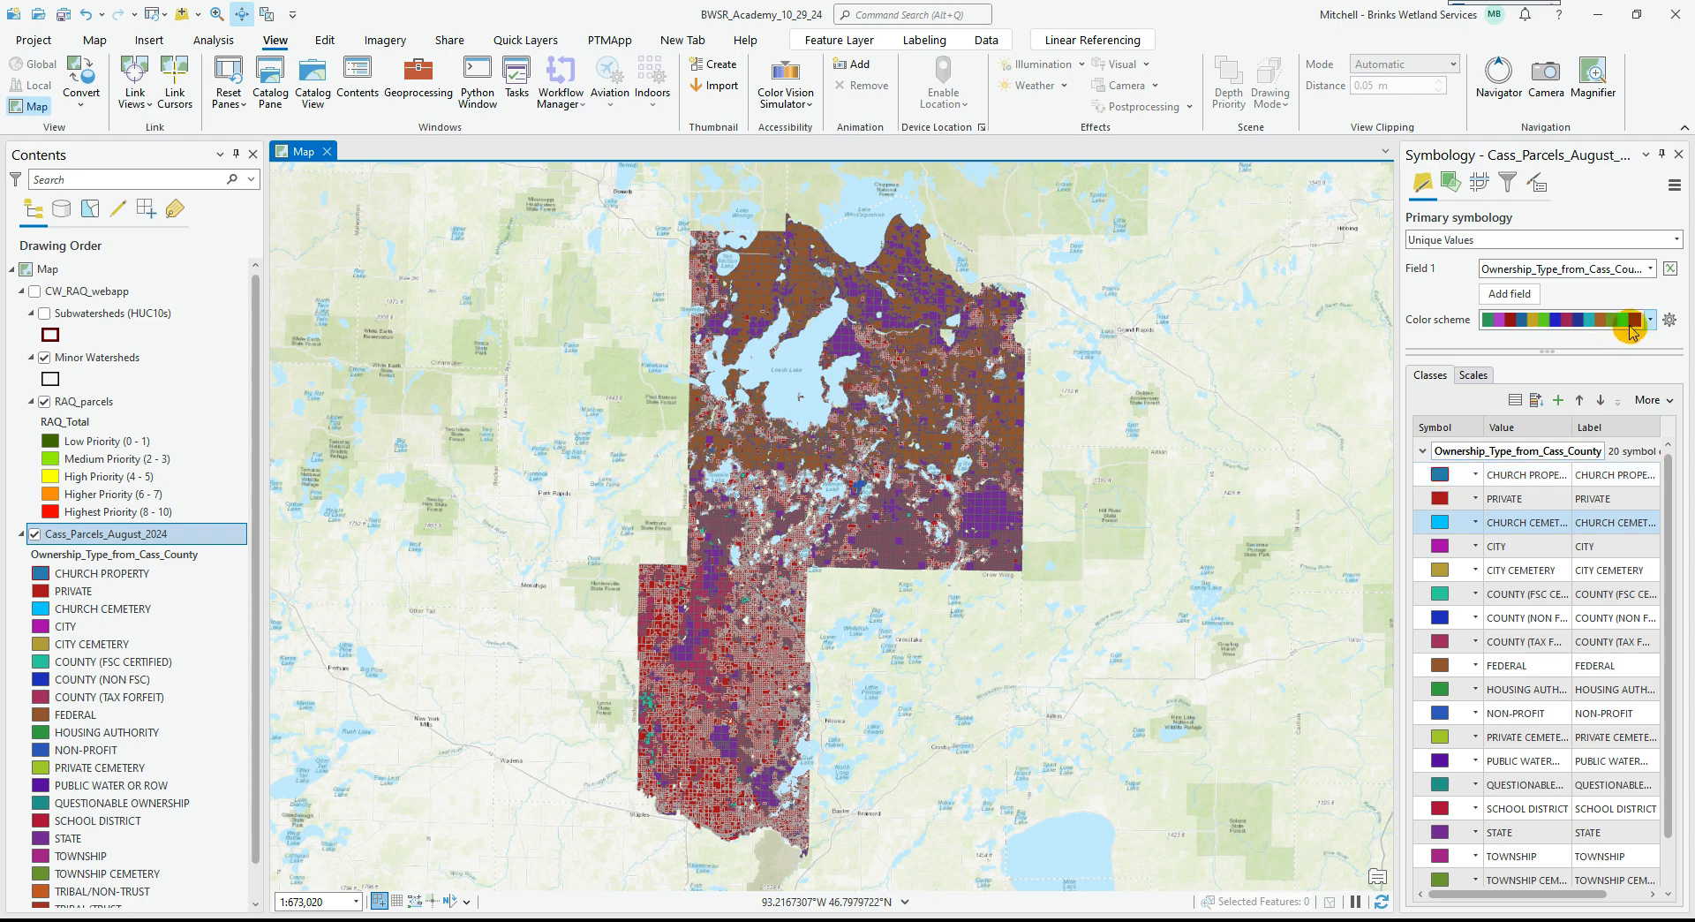
# Apply the Yellow-Green (Continuous) color scheme to the selected CHURCH CEMETERY class of the Cass parcels layer.
pyautogui.click(1650, 319)
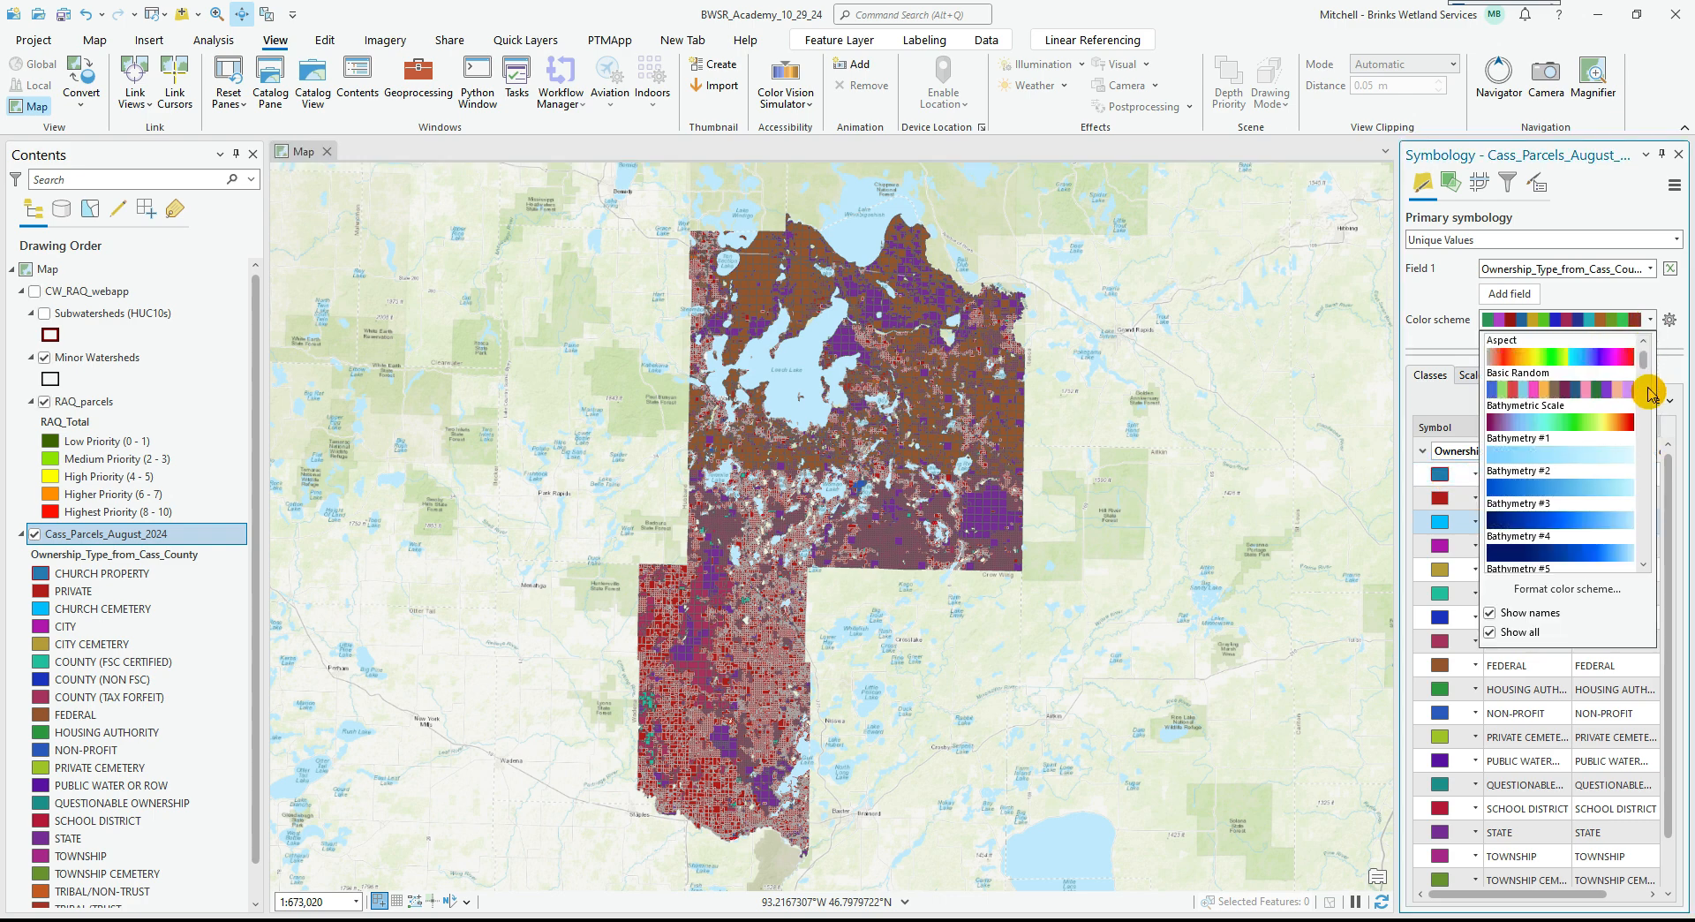
pyautogui.scroll(-20, 1641, 524)
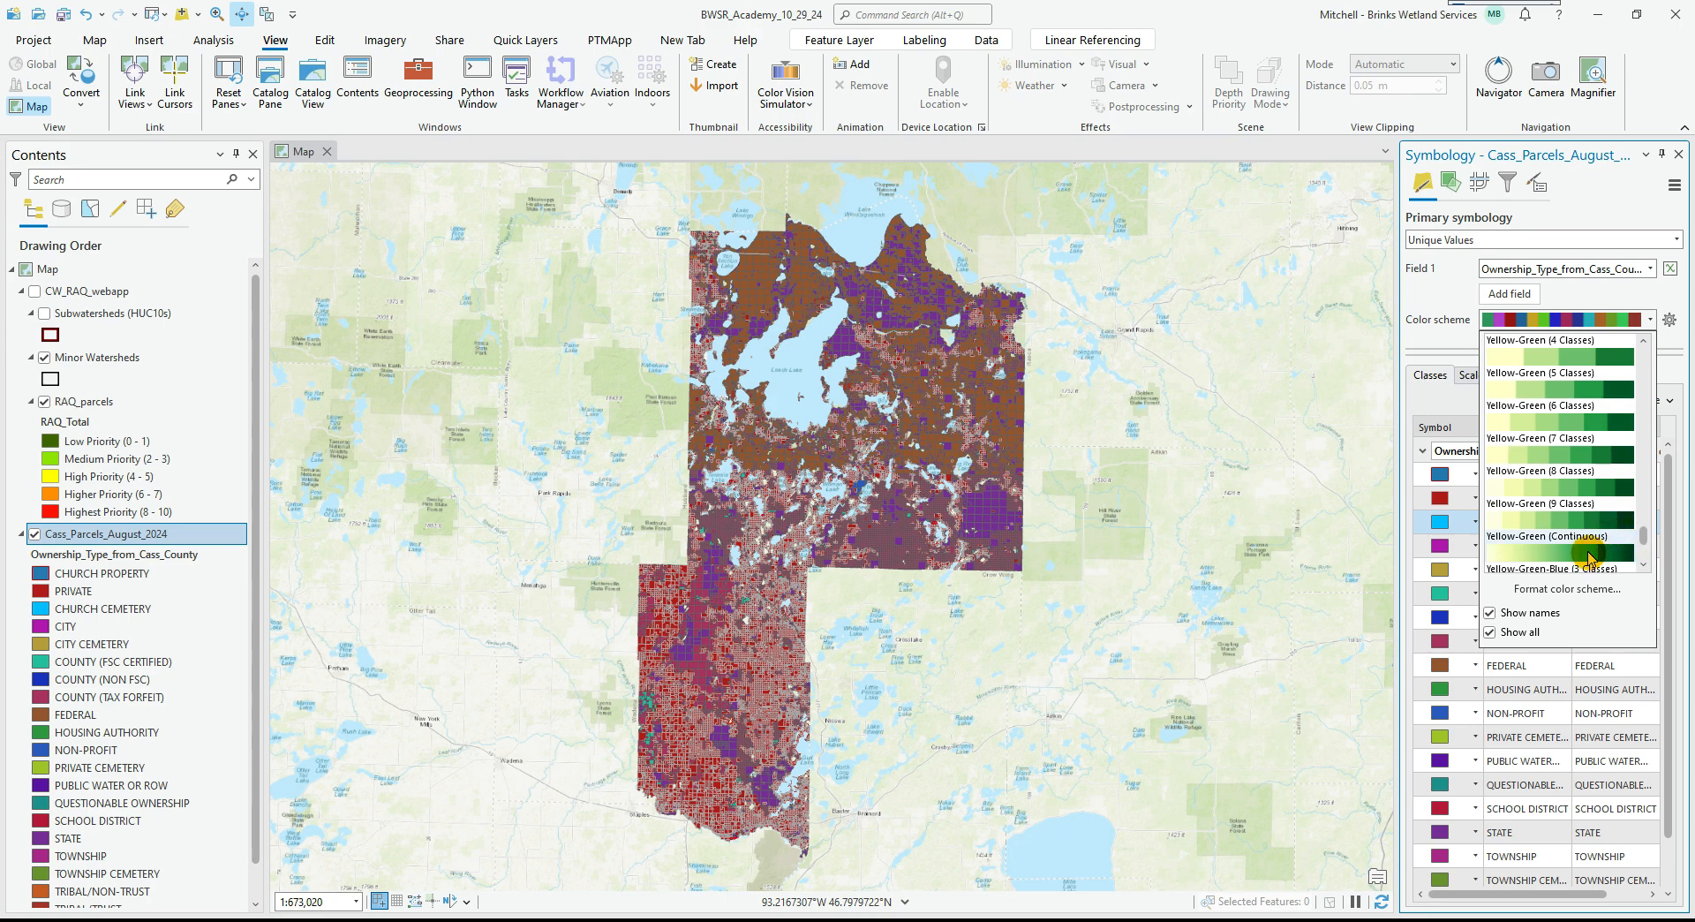
pyautogui.click(1600, 548)
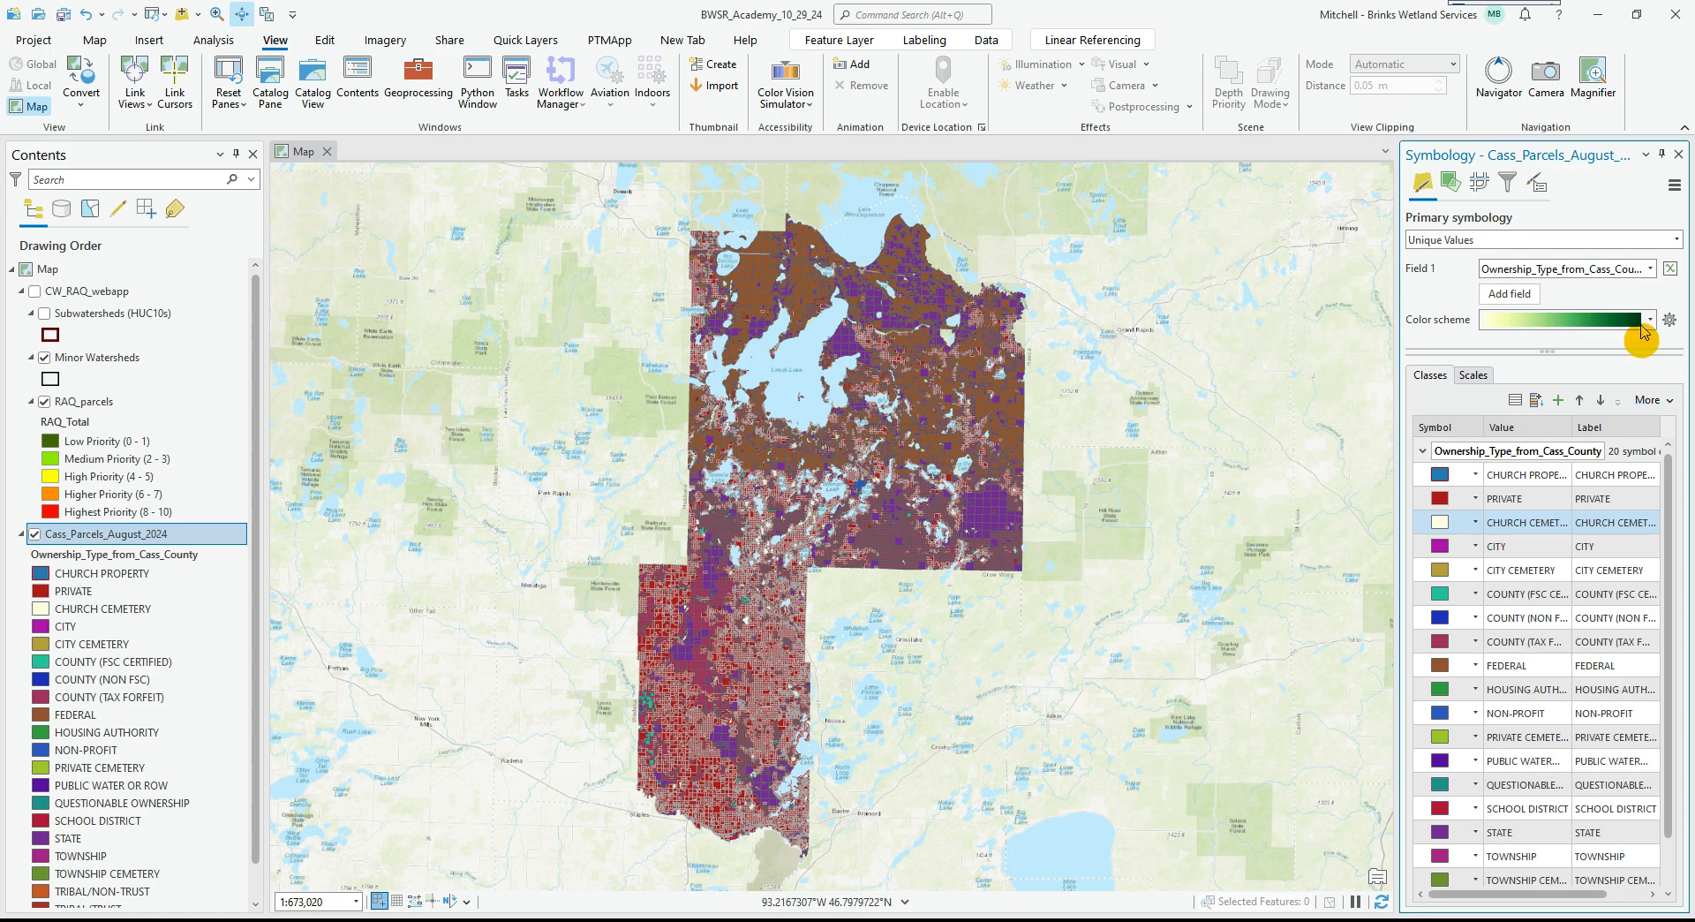
# Reselect Ownership_Type_from_Cass_County as the symbology field and apply a stepped Yellow-Green color scheme to the parcels layer.
pyautogui.click(1654, 271)
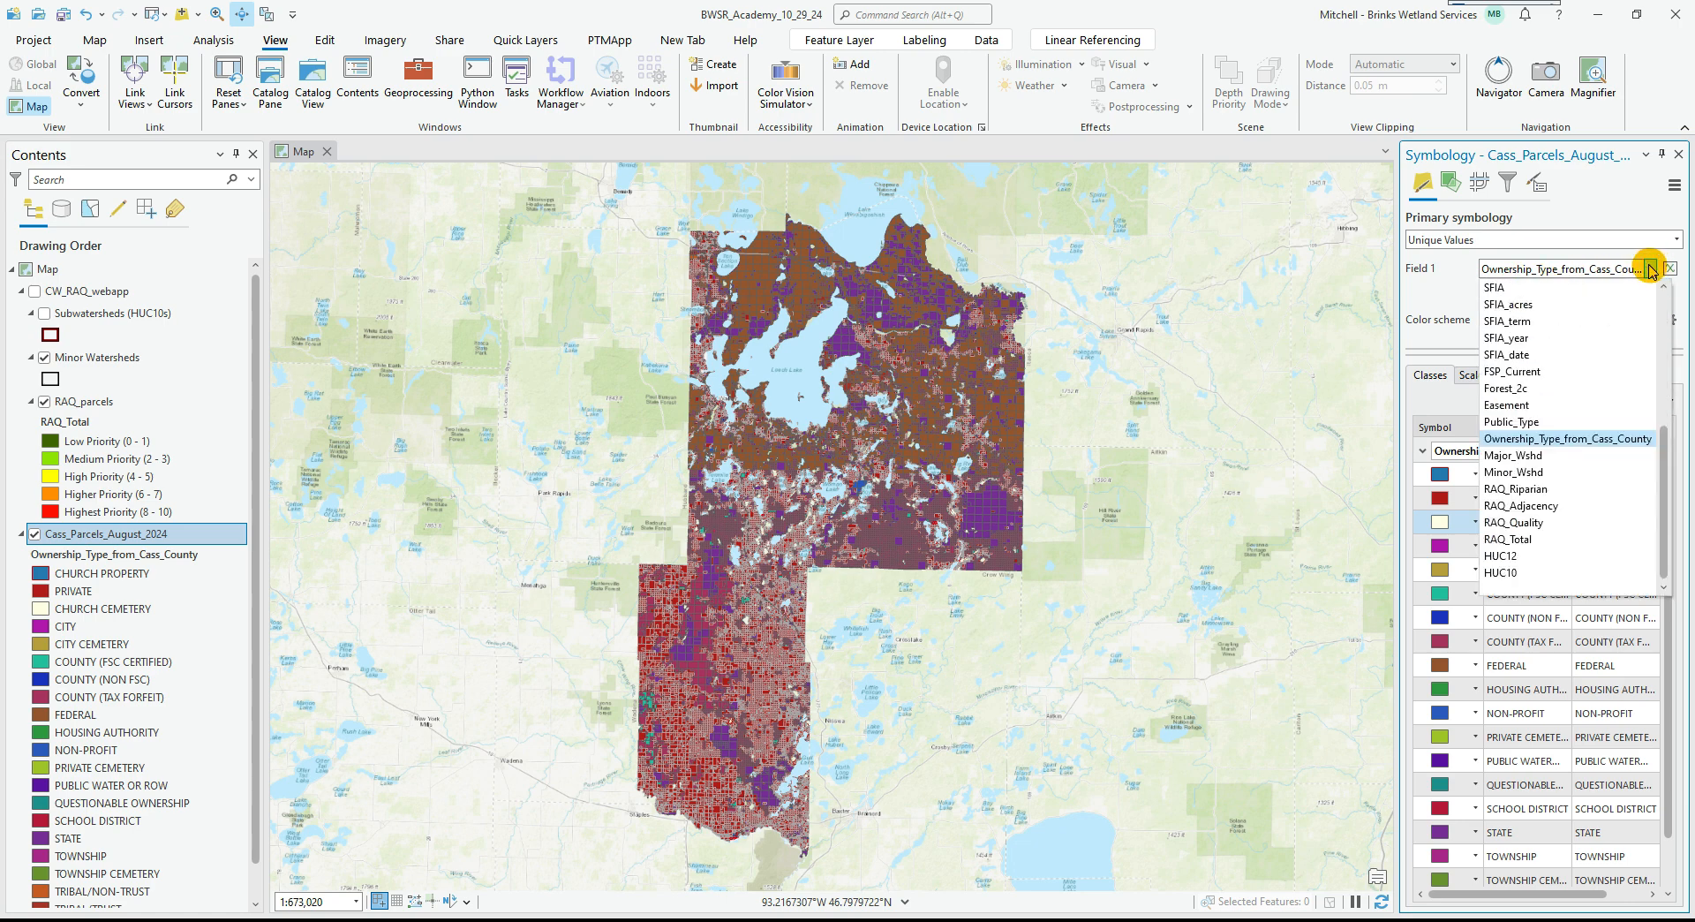
pyautogui.click(1570, 442)
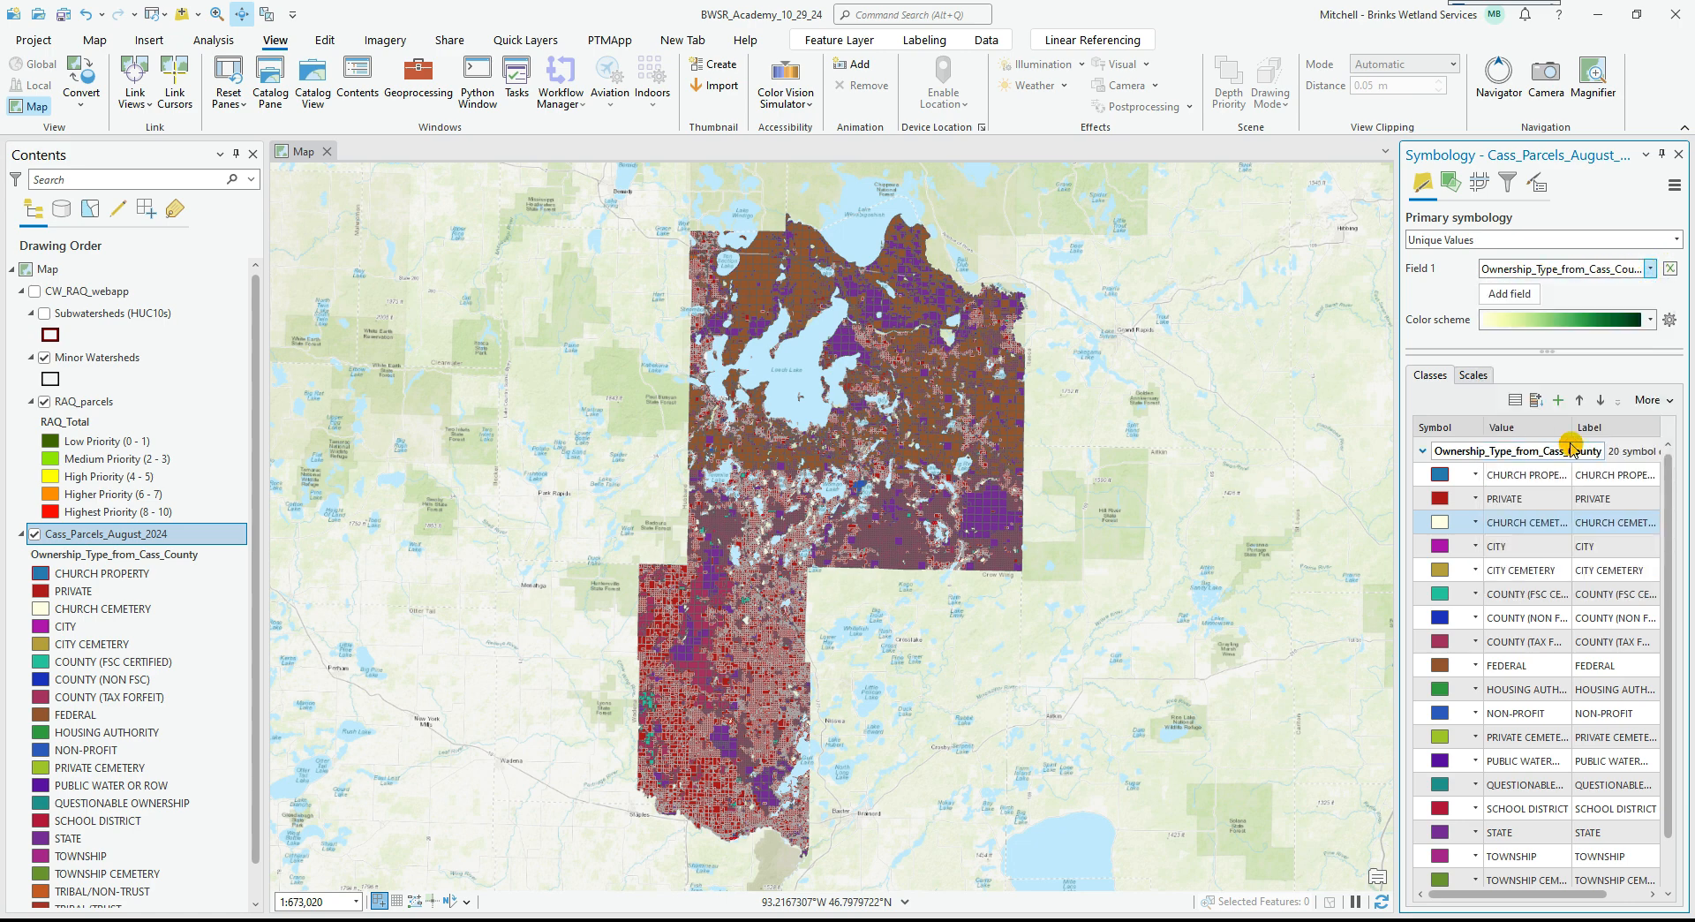
pyautogui.click(1650, 328)
pyautogui.click(1577, 502)
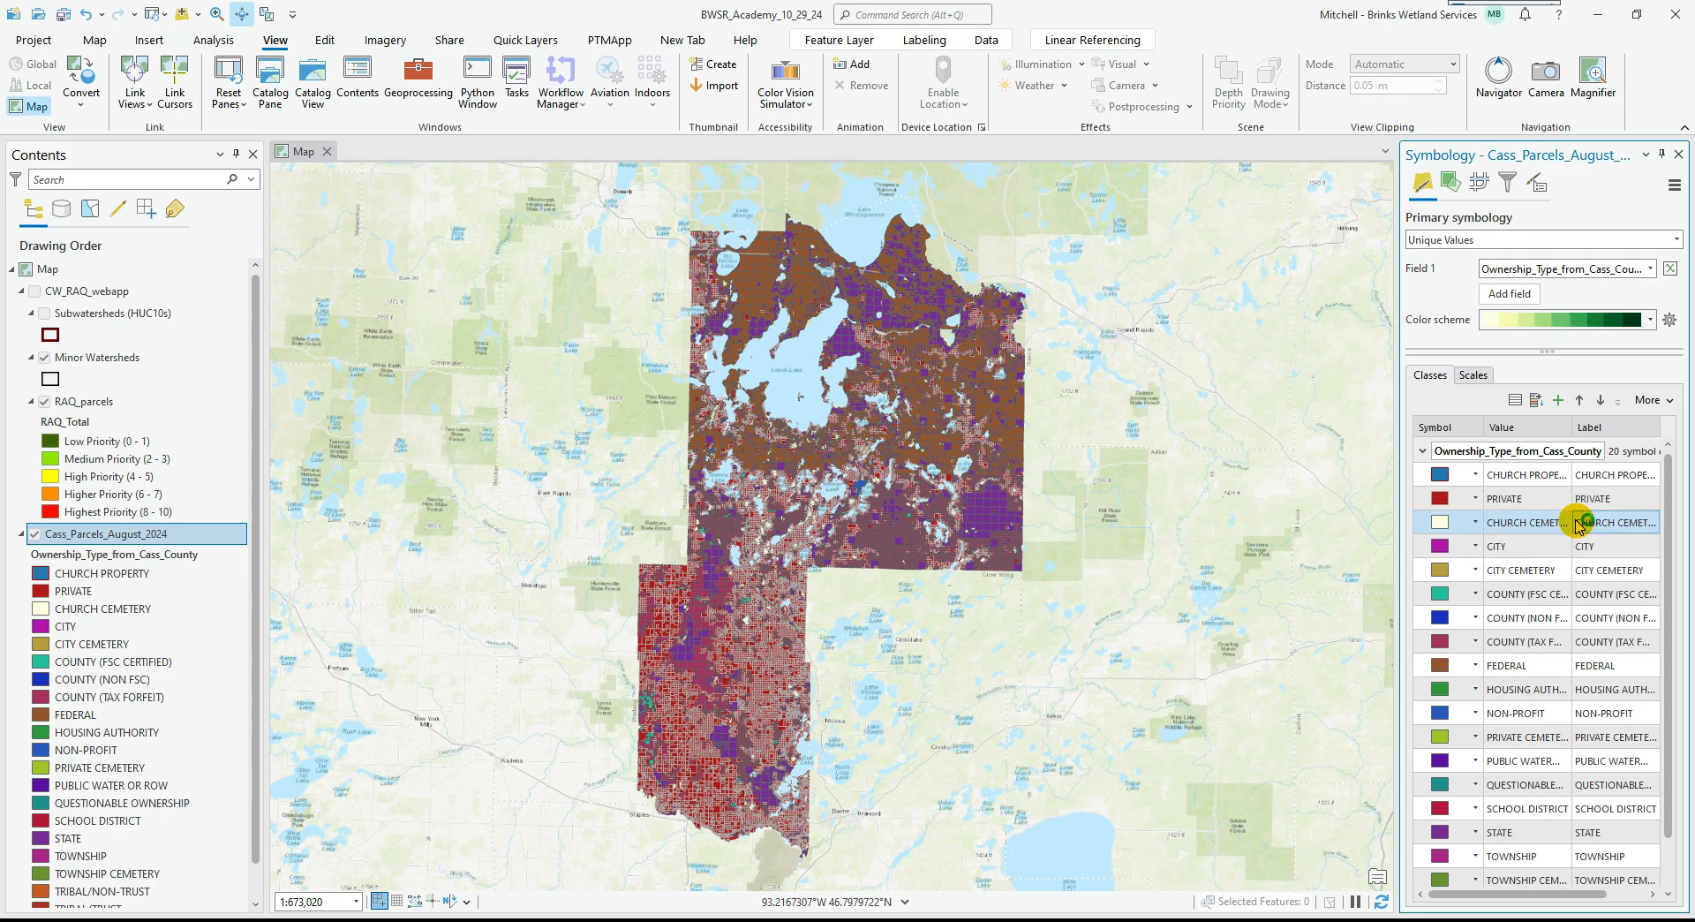
# Select all ownership classes from CHURCH PROPERTY to TRIBAL/TRUST and apply the Yellow-Green (Continuous) color scheme to them.
pyautogui.scroll(-1, 1517, 643)
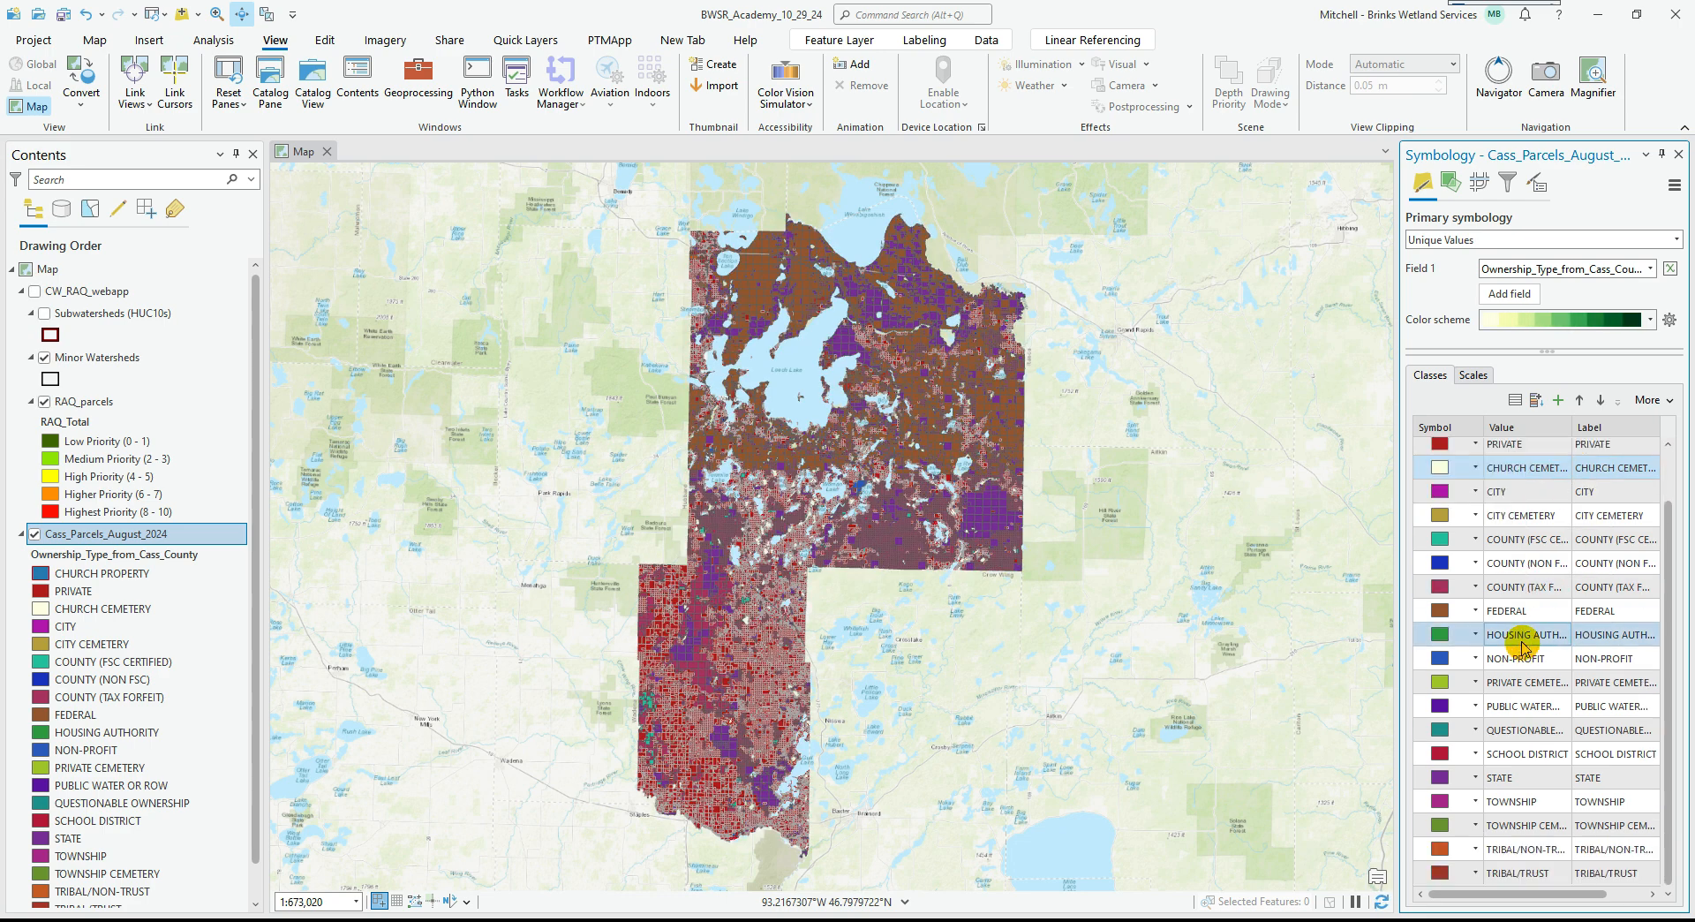
pyautogui.scroll(1, 1517, 645)
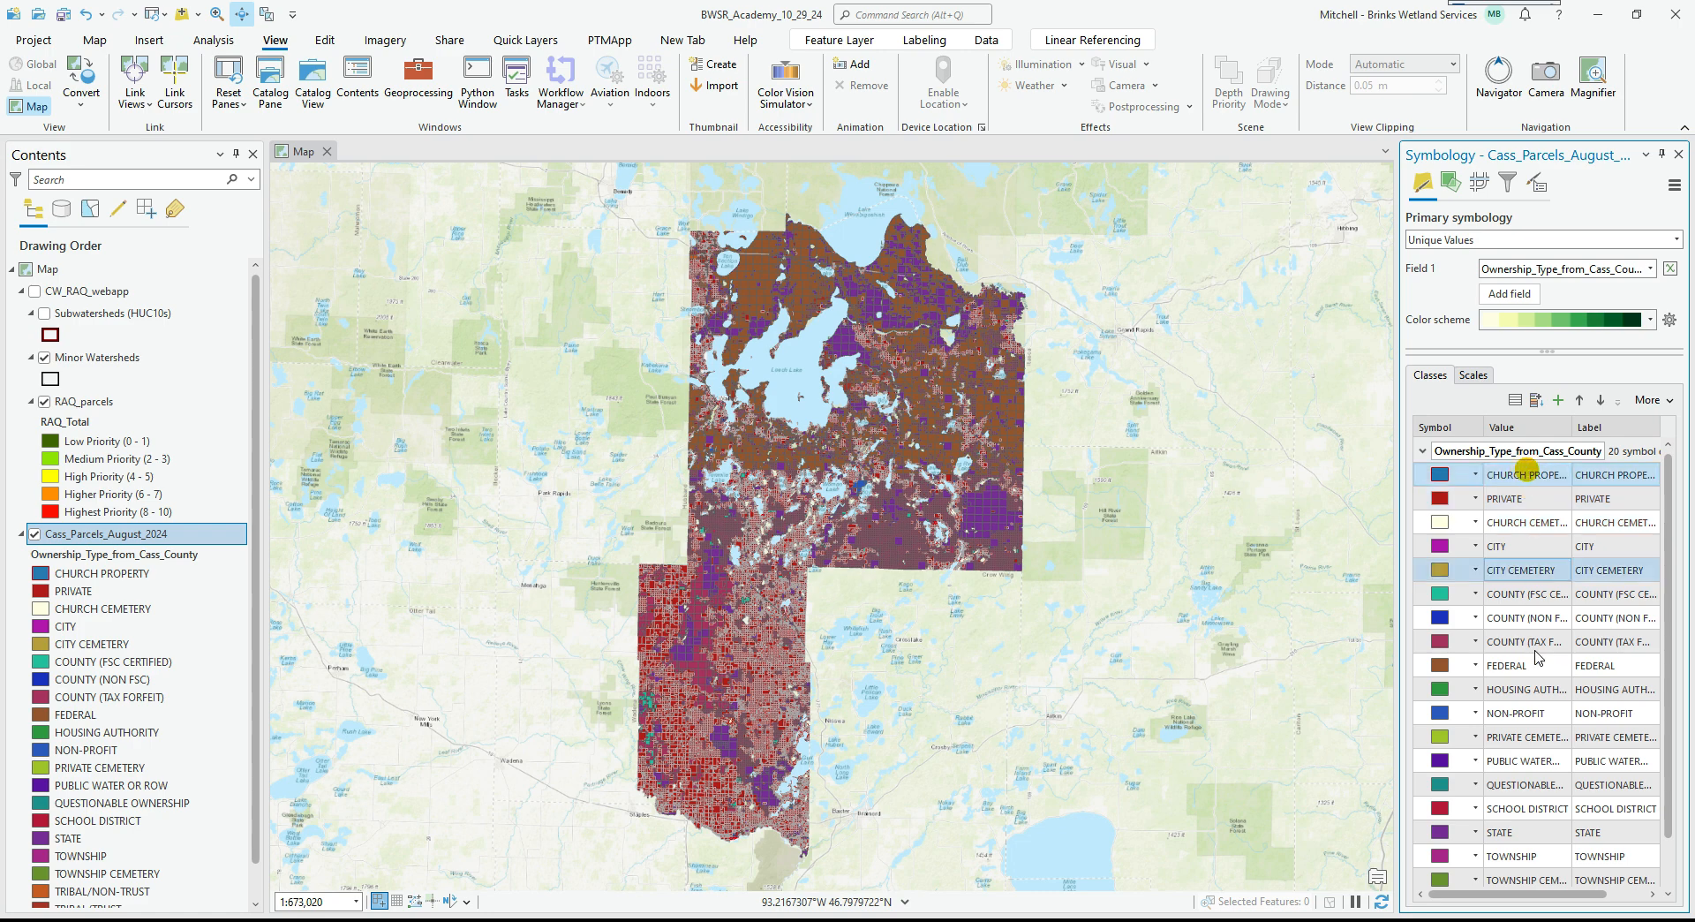
pyautogui.scroll(-1, 1532, 671)
pyautogui.keyDown('shift'); pyautogui.click(1534, 872); pyautogui.keyUp('shift')
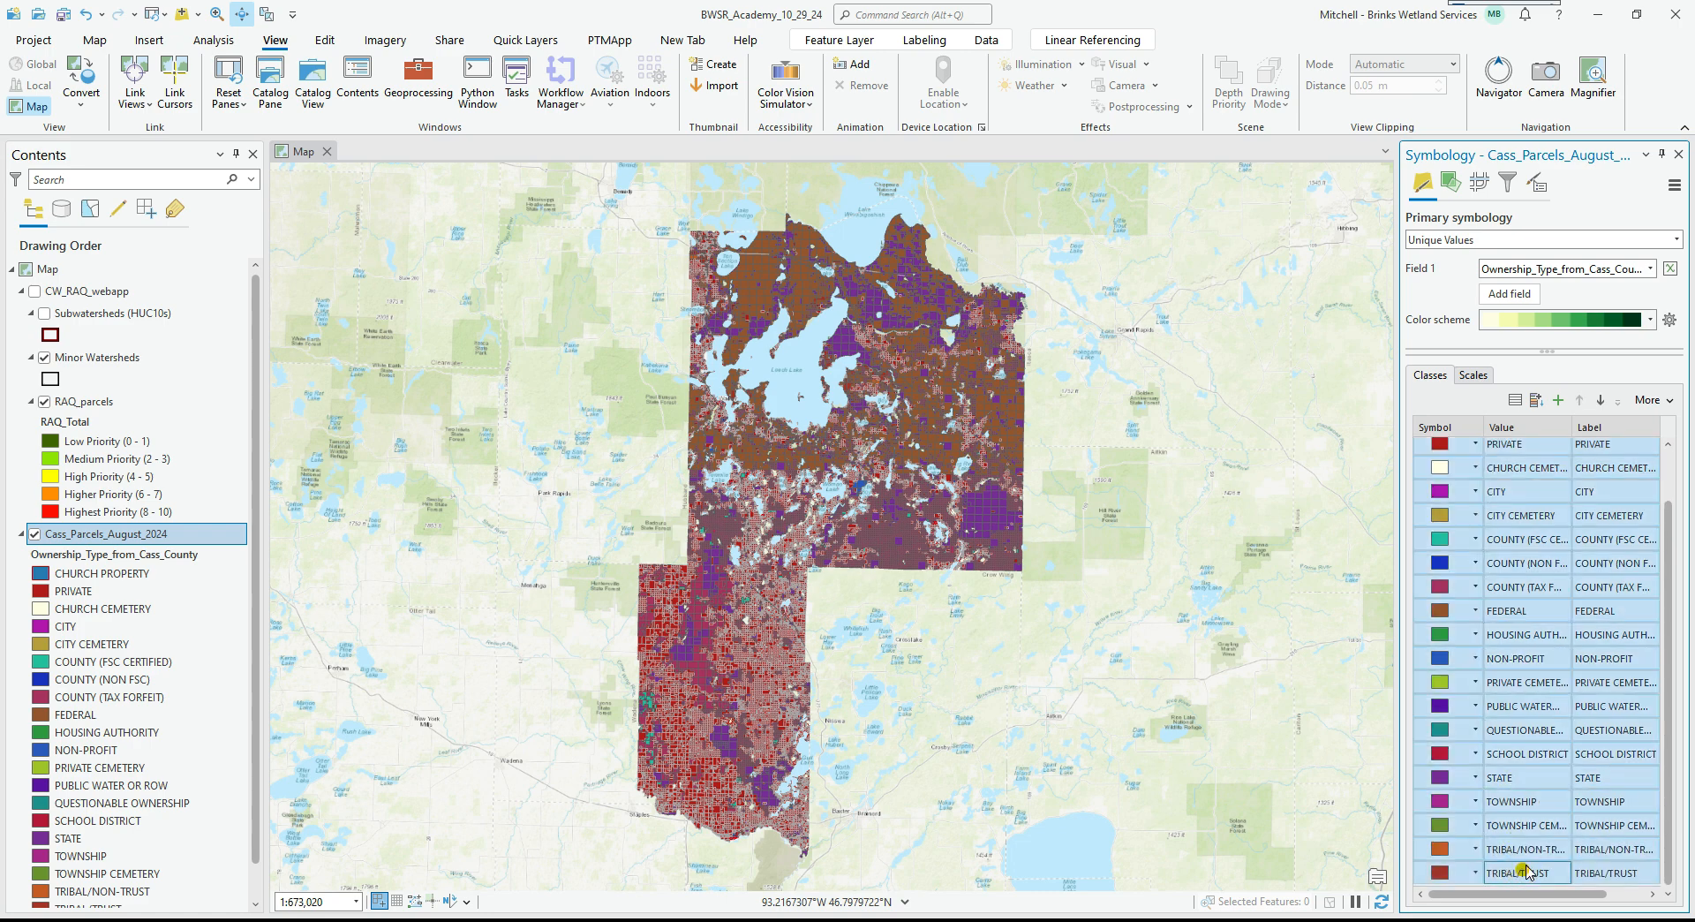
pyautogui.click(1596, 314)
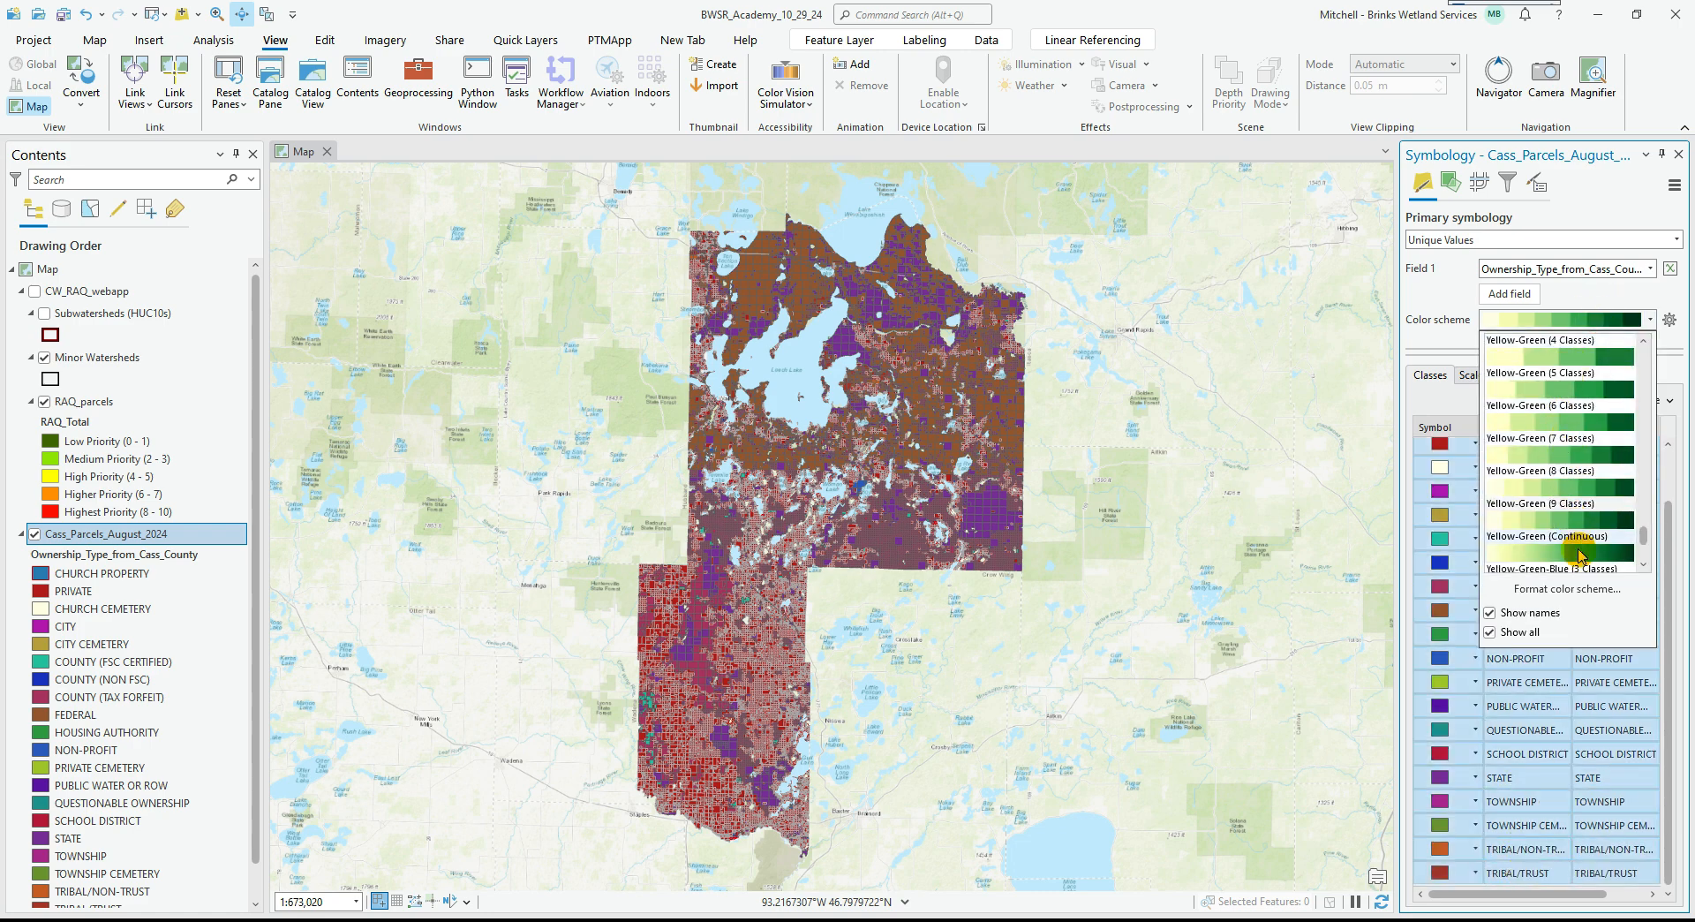
pyautogui.click(1579, 555)
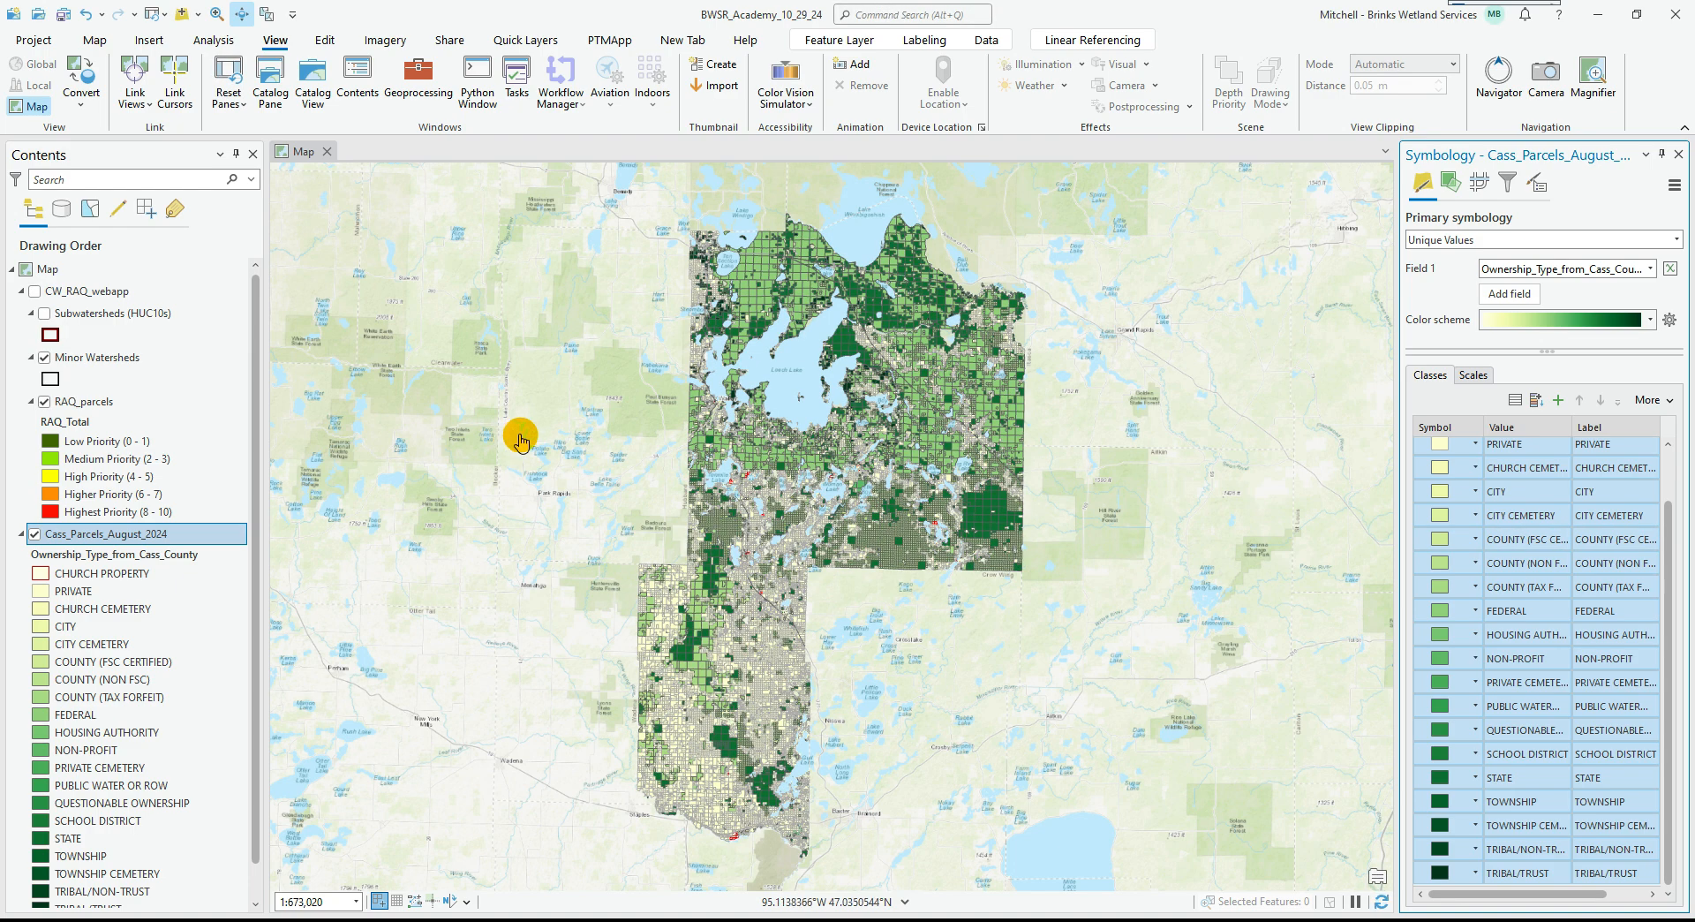
# Format the symbols of all selected ownership classes together with an outline width of 0 pt.
pyautogui.scroll(2, 1513, 476)
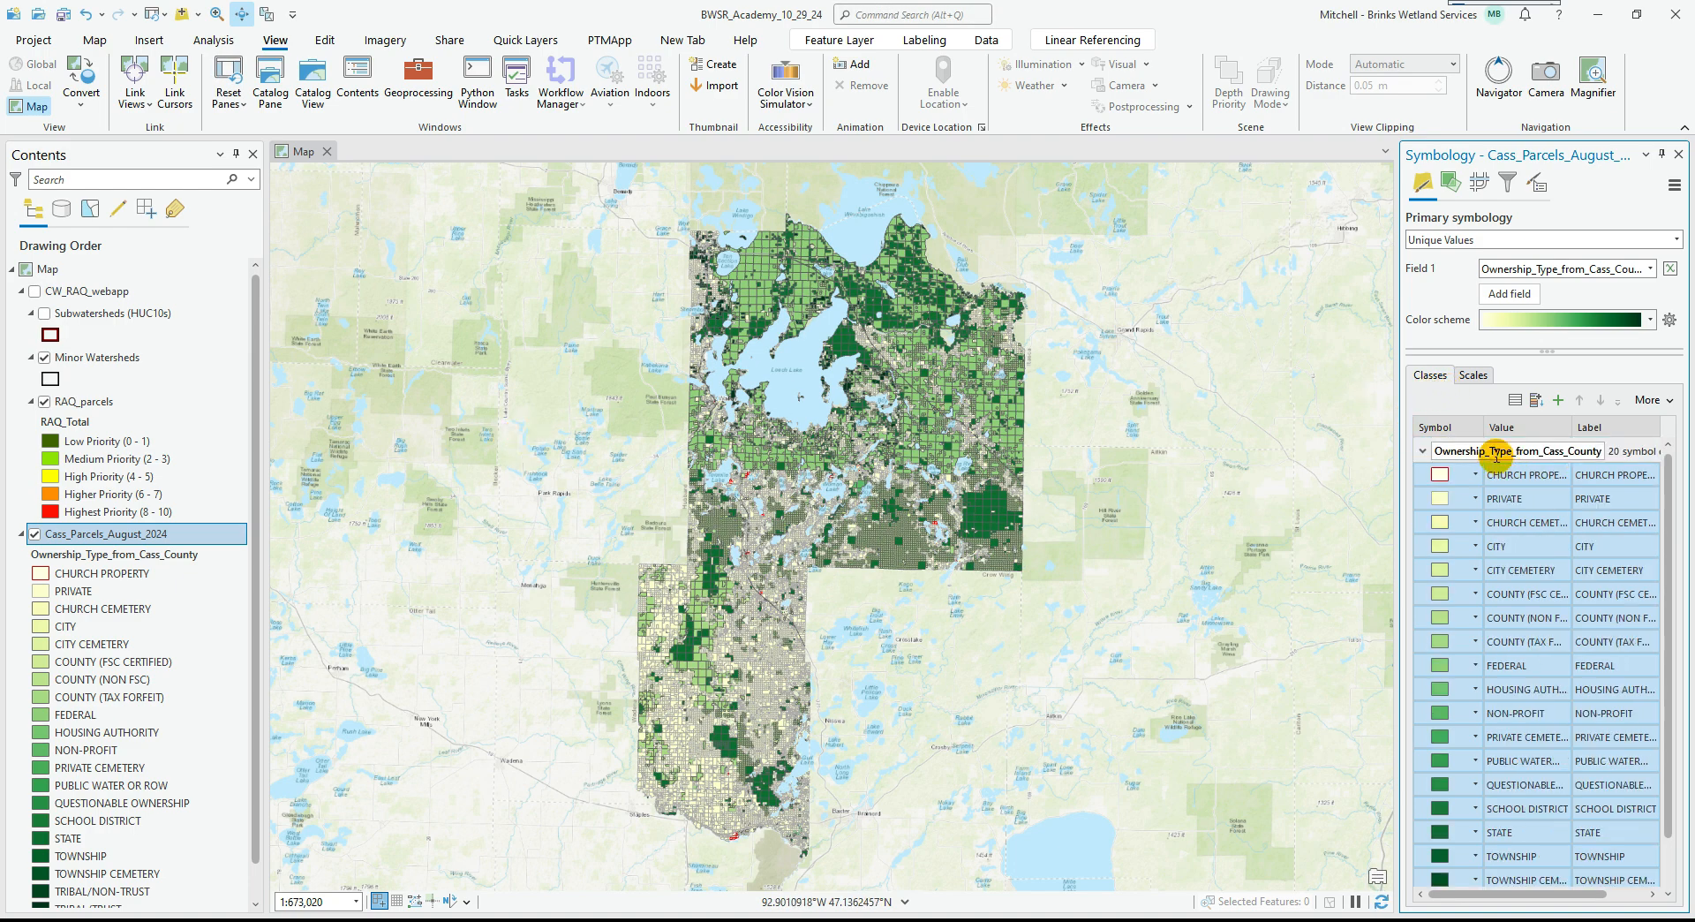
pyautogui.scroll(-2, 1506, 484)
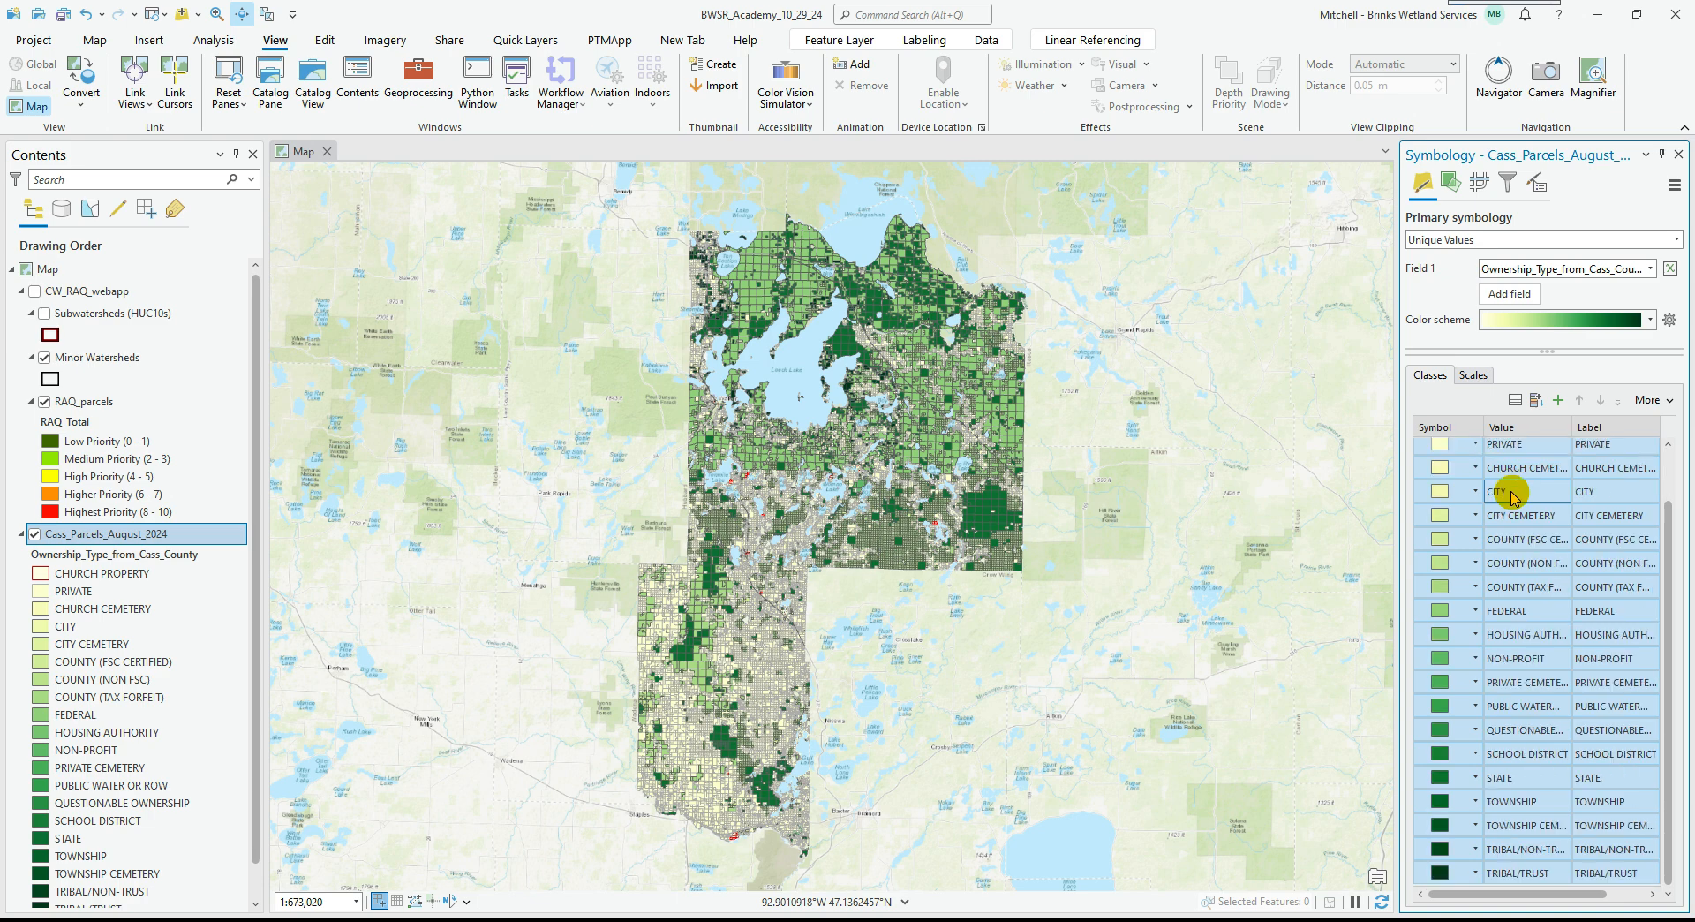
pyautogui.click(1536, 441)
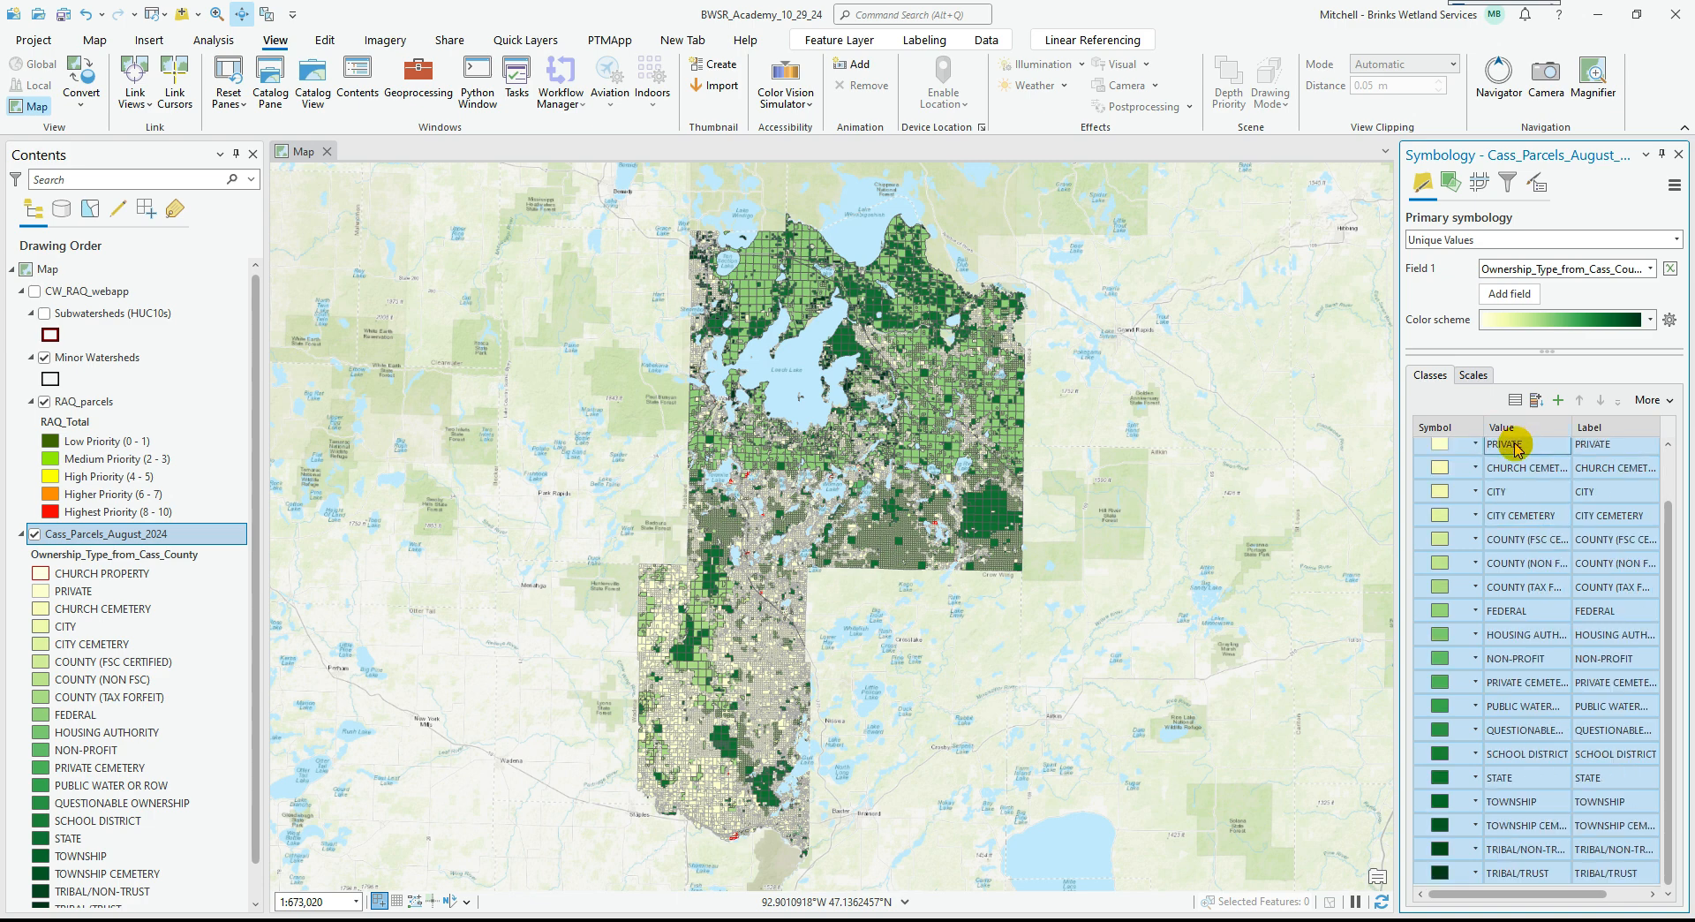
pyautogui.rightClick(1517, 448)
pyautogui.click(1531, 455)
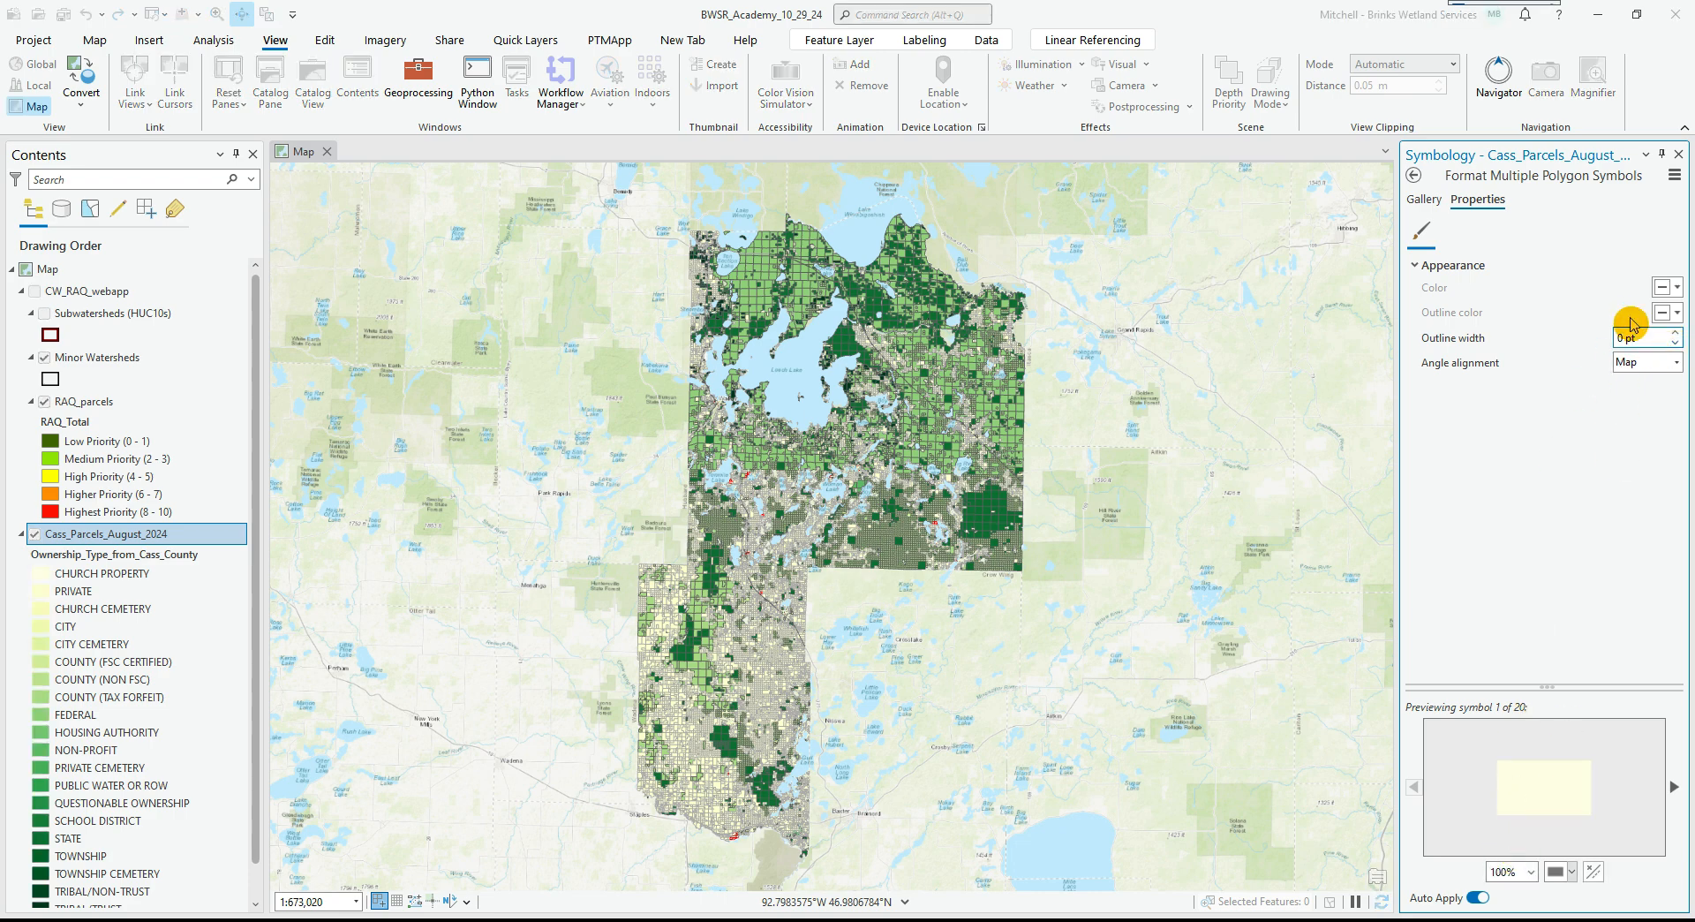
pyautogui.click(1415, 177)
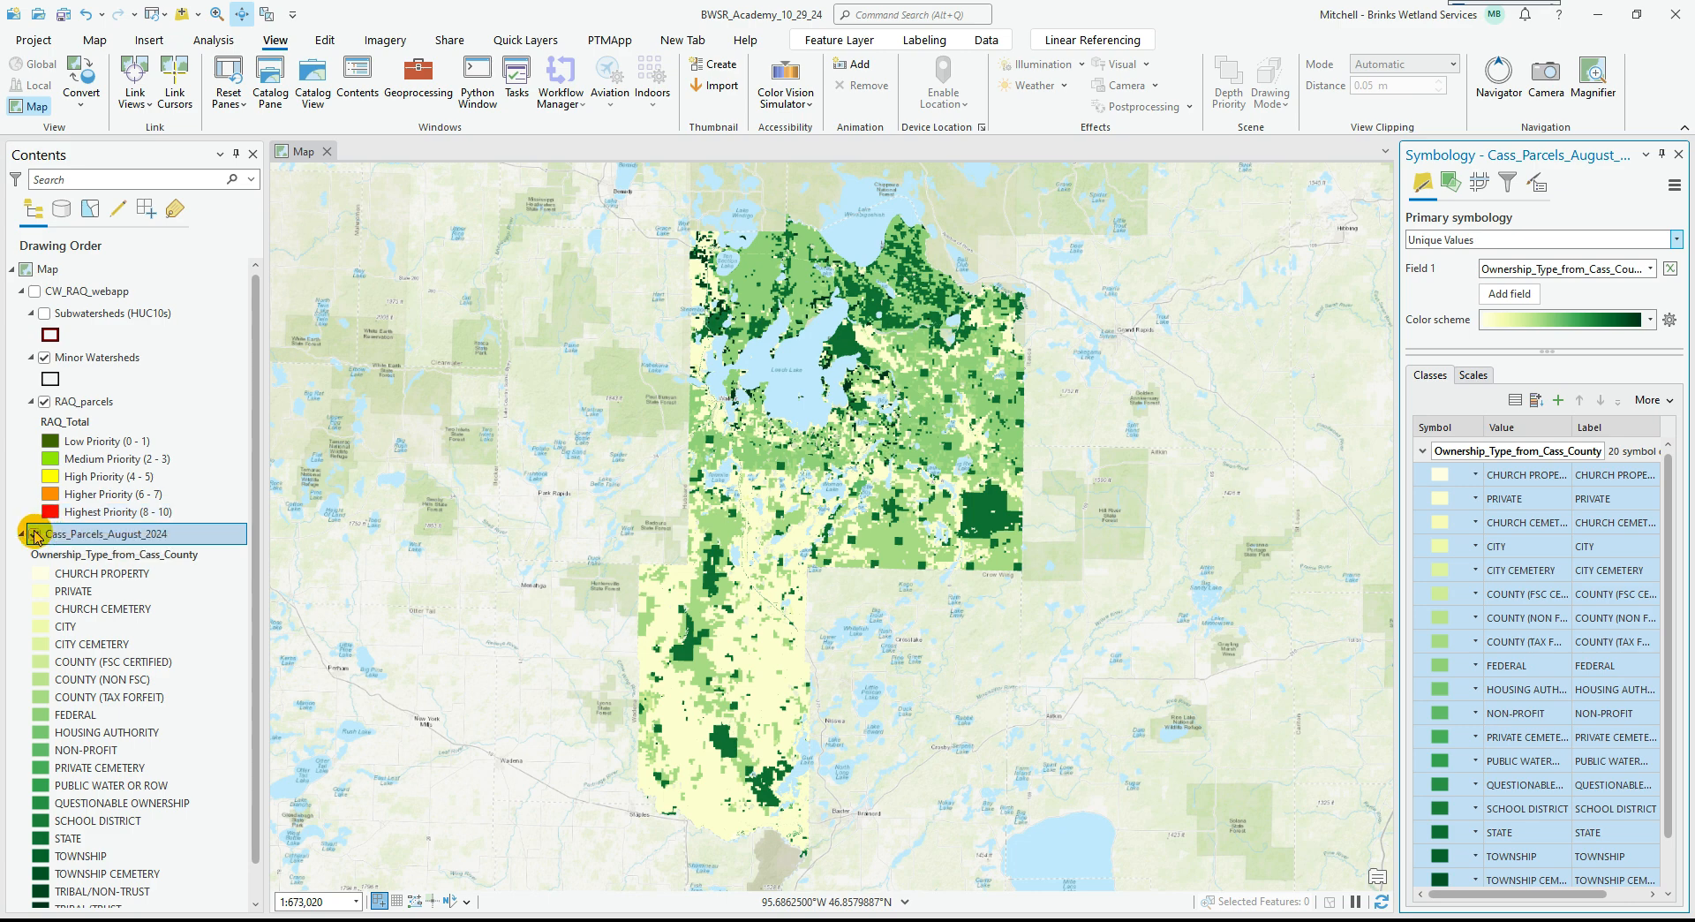
# Collapse the CW_RAQ_webapp group in the layer list and look over the favorite geoprocessing tools.
pyautogui.click(22, 292)
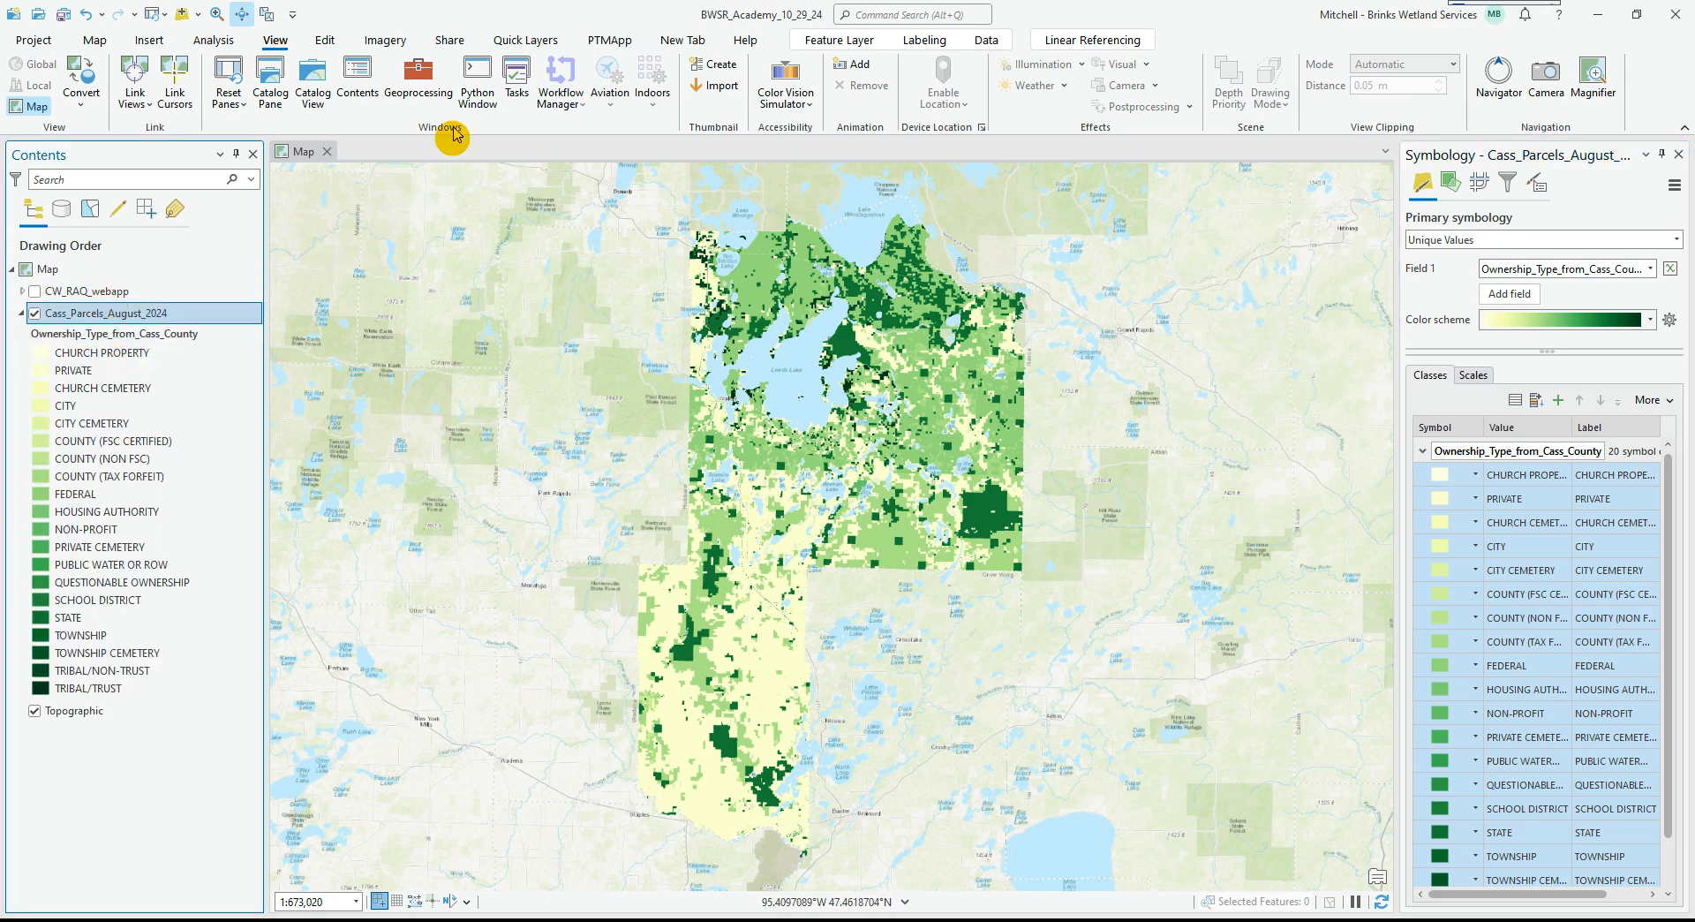
pyautogui.click(419, 84)
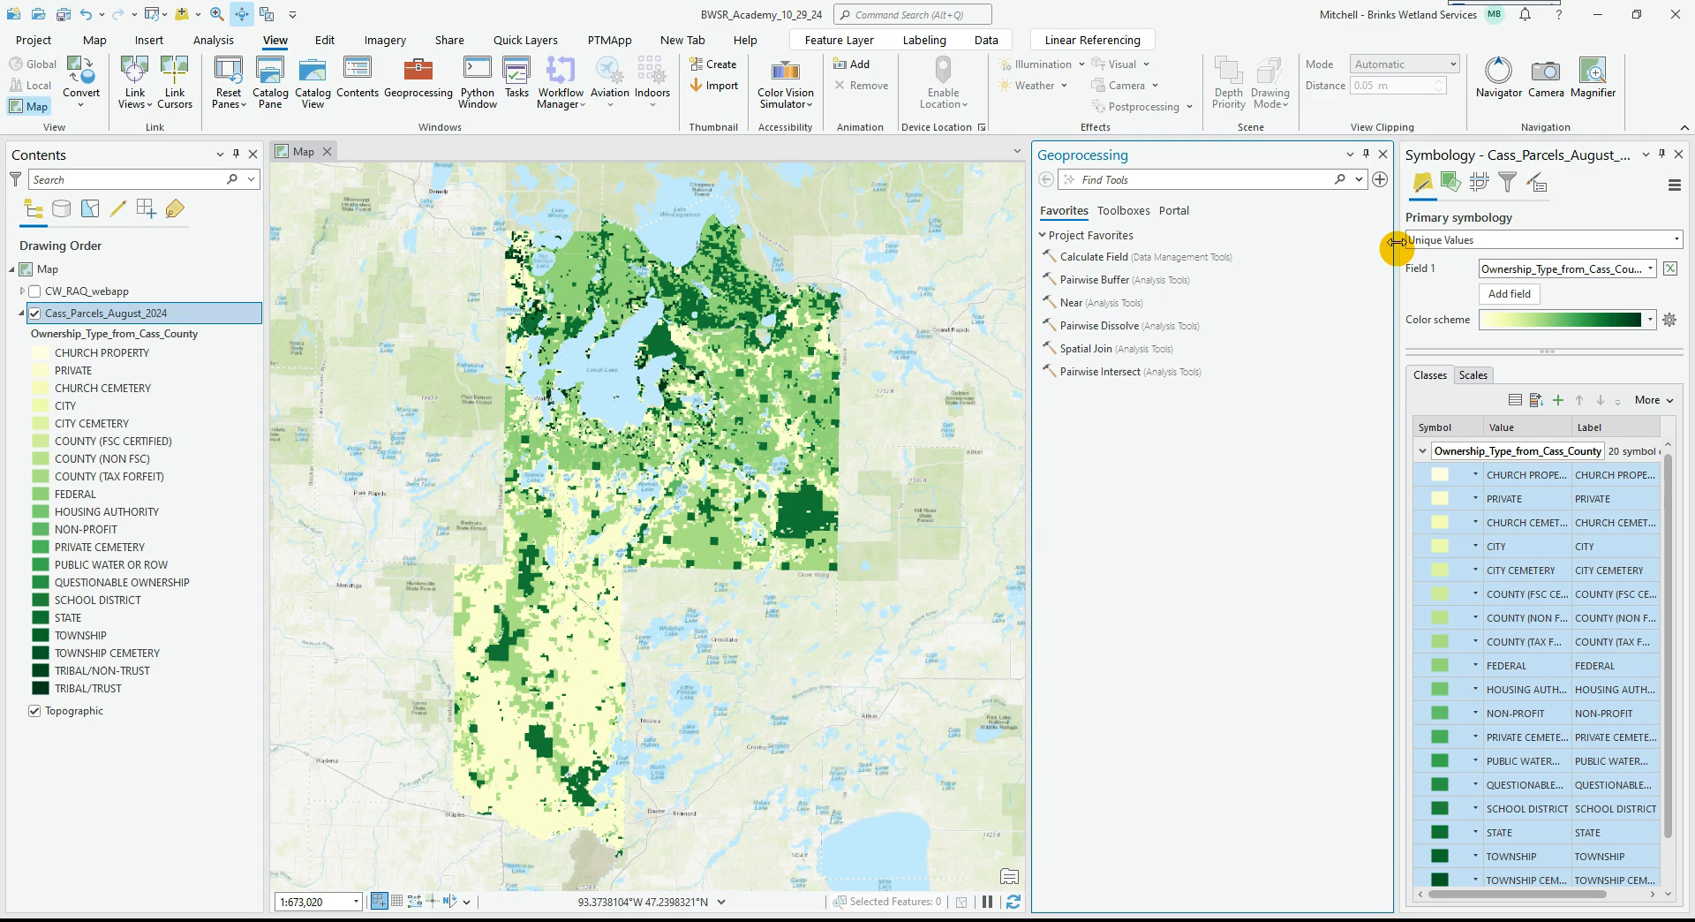
pyautogui.click(1382, 153)
pyautogui.click(216, 40)
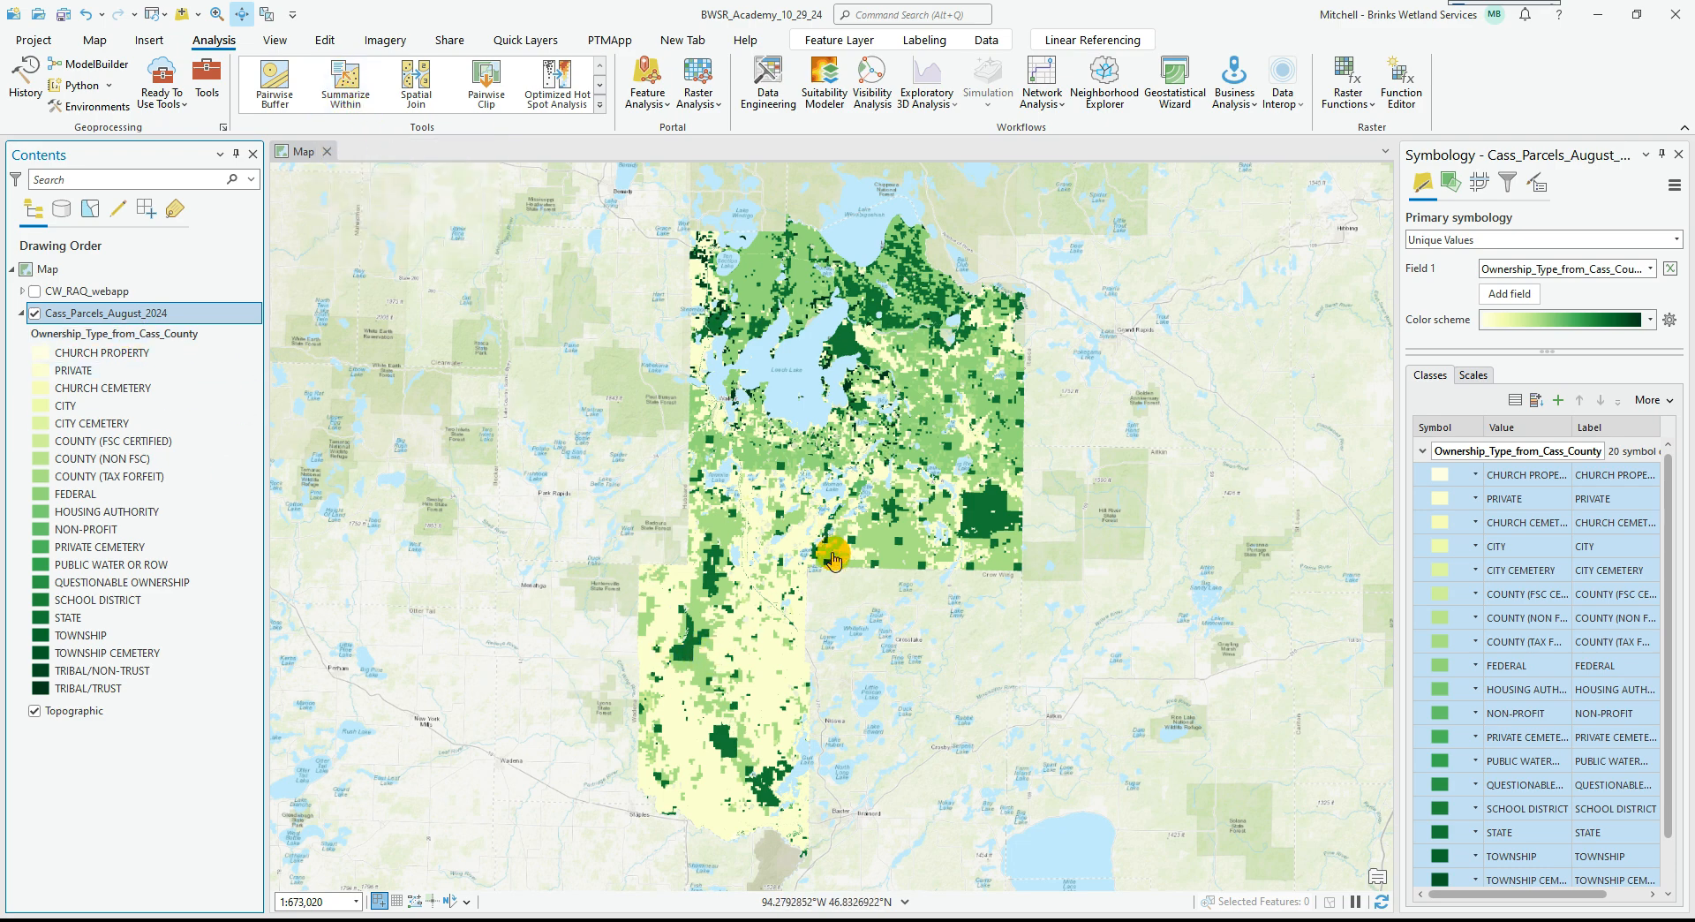
# Make Query 1 the active definition query of the Cass_Parcels_August_2024 layer.
pyautogui.doubleClick(69, 318)
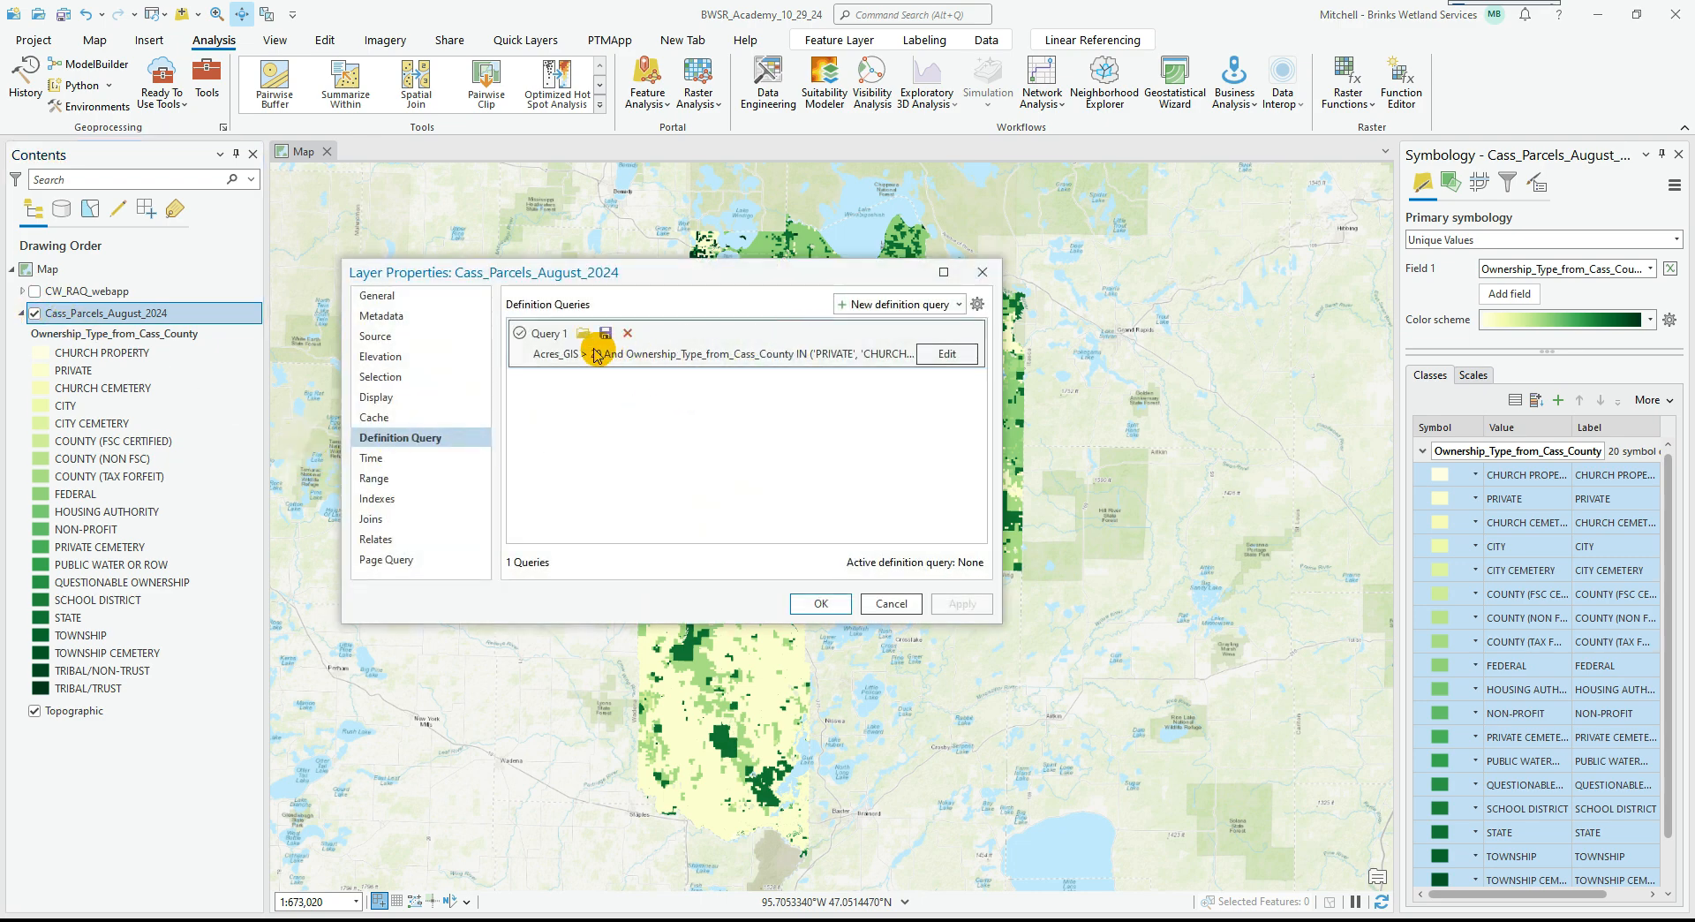
pyautogui.click(520, 334)
pyautogui.click(799, 604)
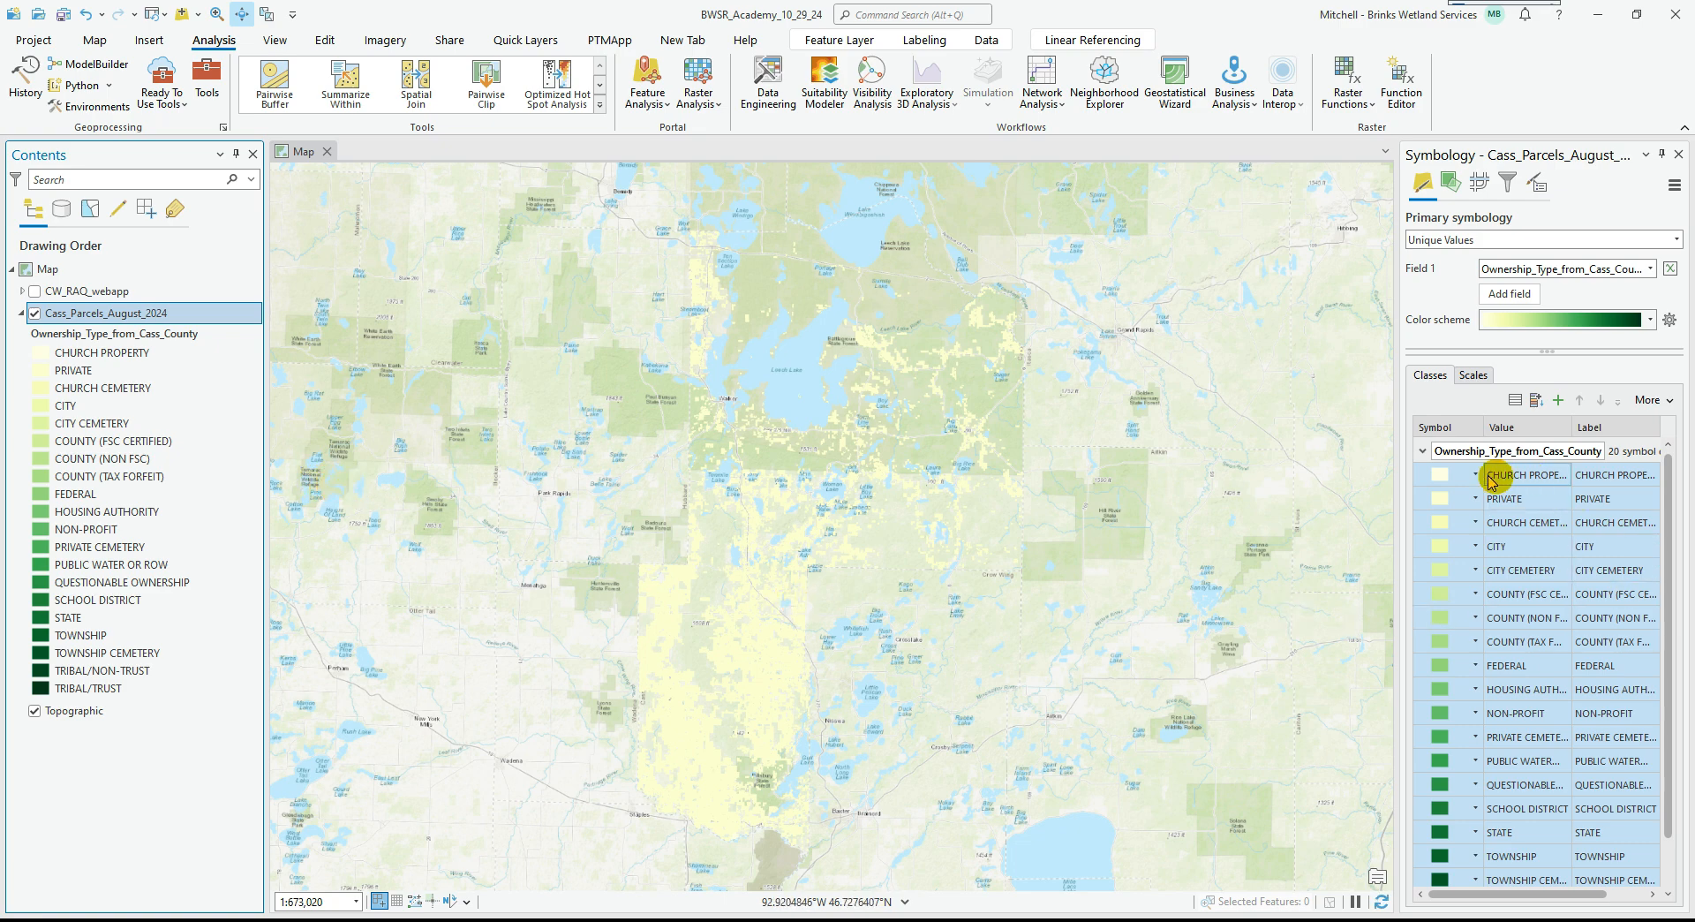
# Change the fill color of the PRIVATE ownership class to dark green and close the symbology settings.
pyautogui.click(1441, 499)
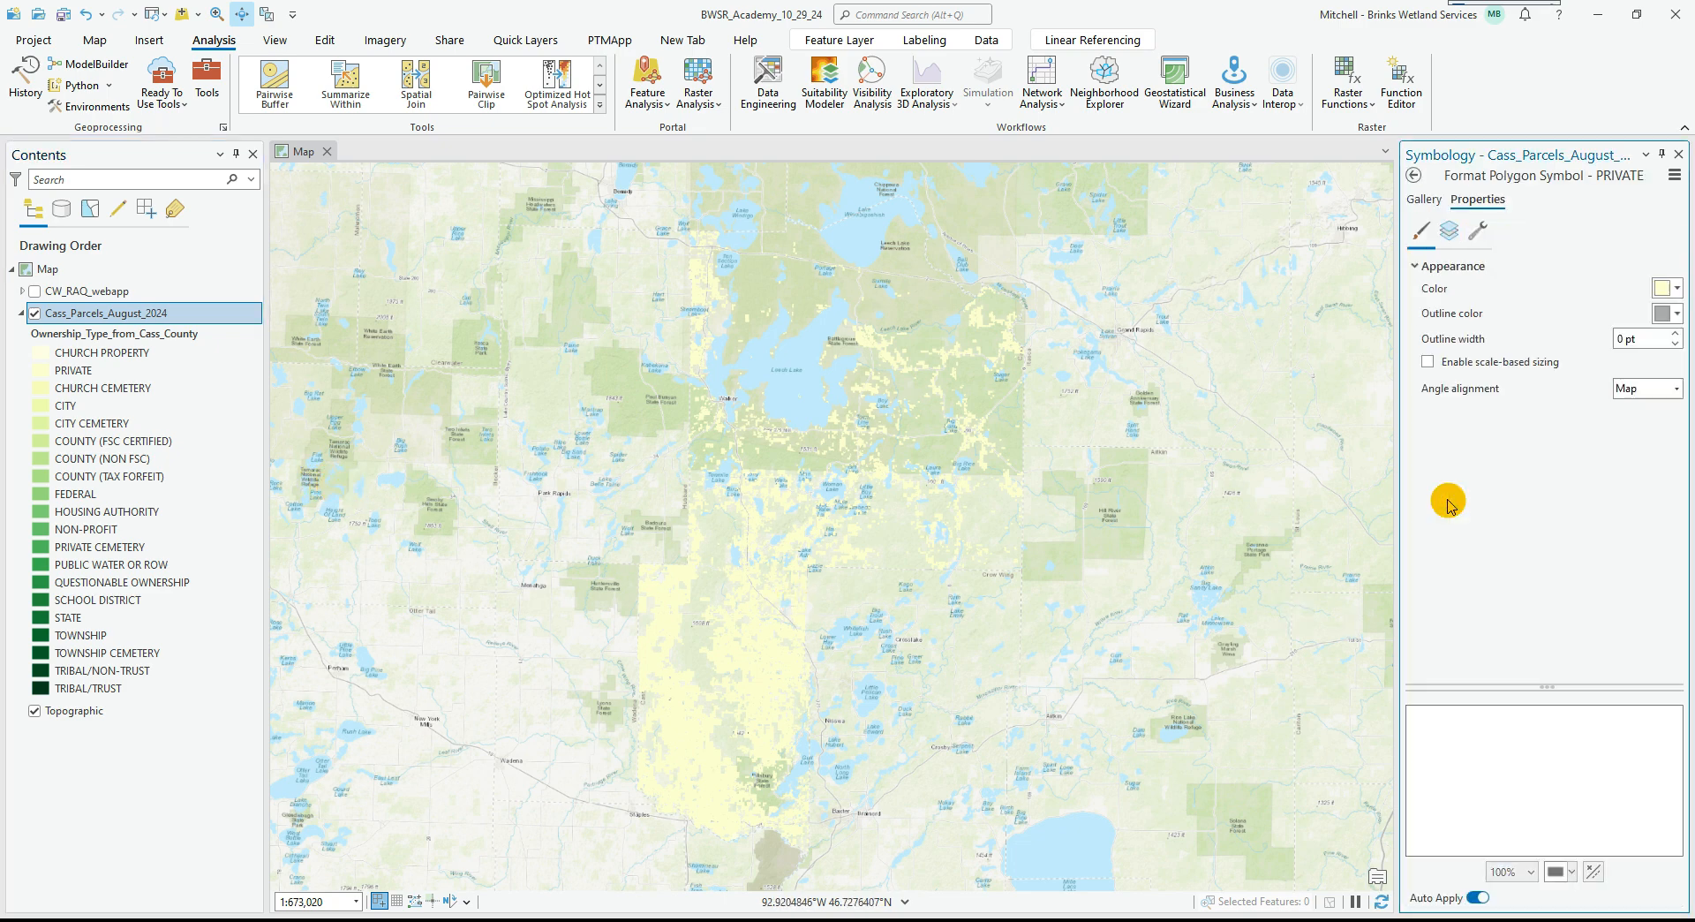
pyautogui.click(1664, 288)
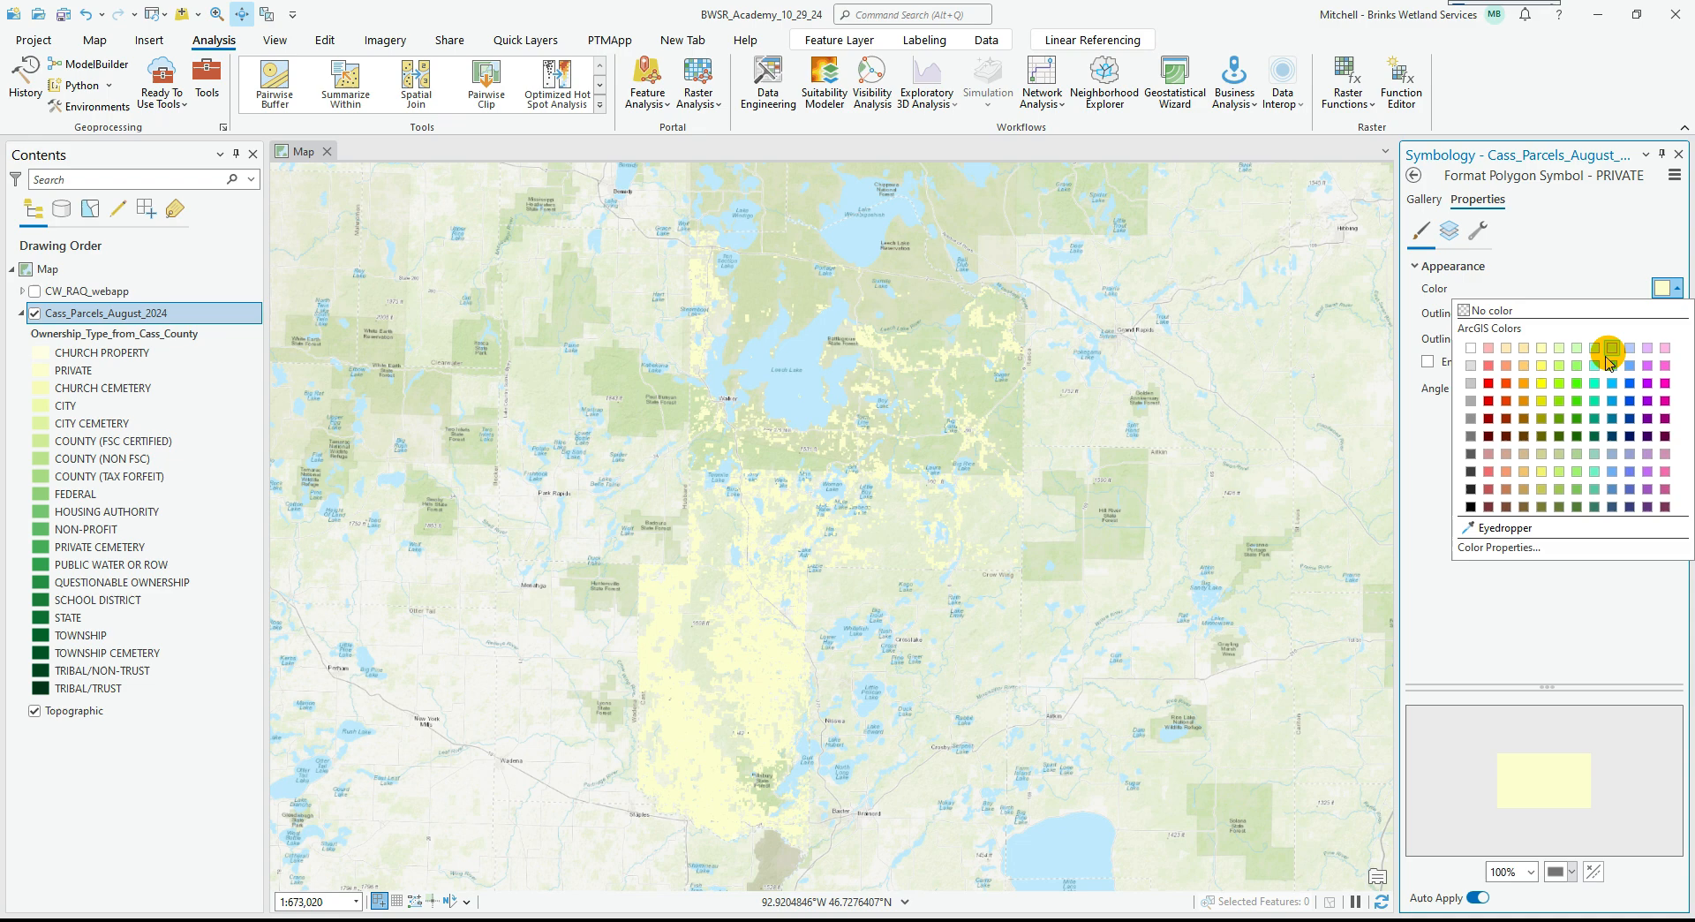
pyautogui.click(1561, 385)
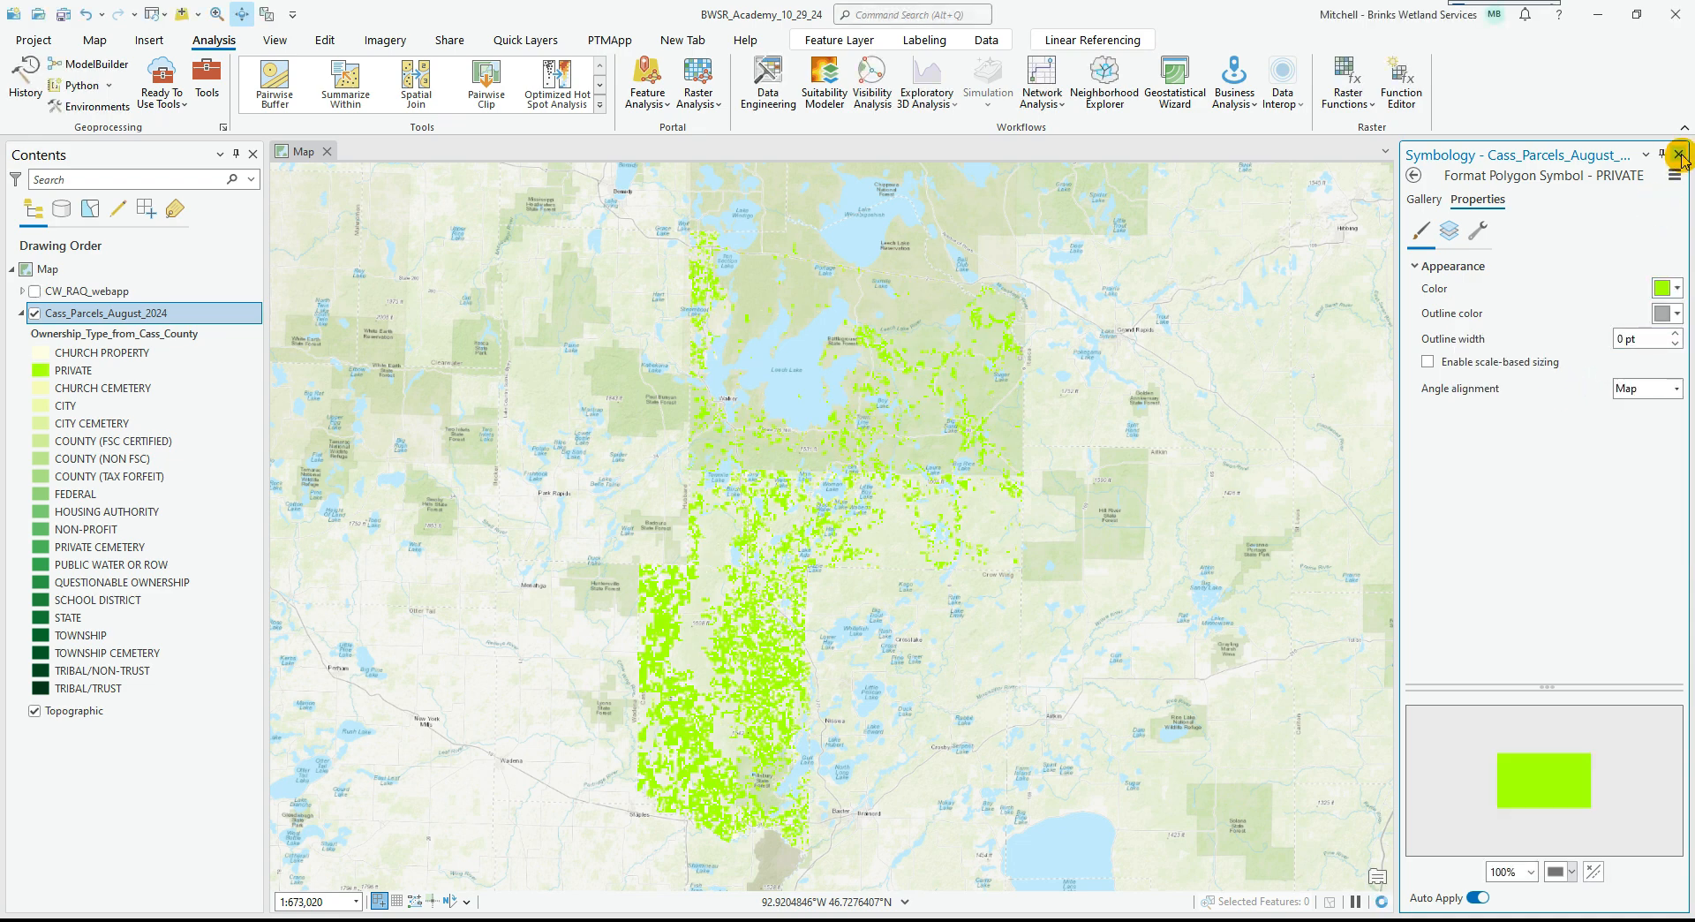
pyautogui.click(1664, 288)
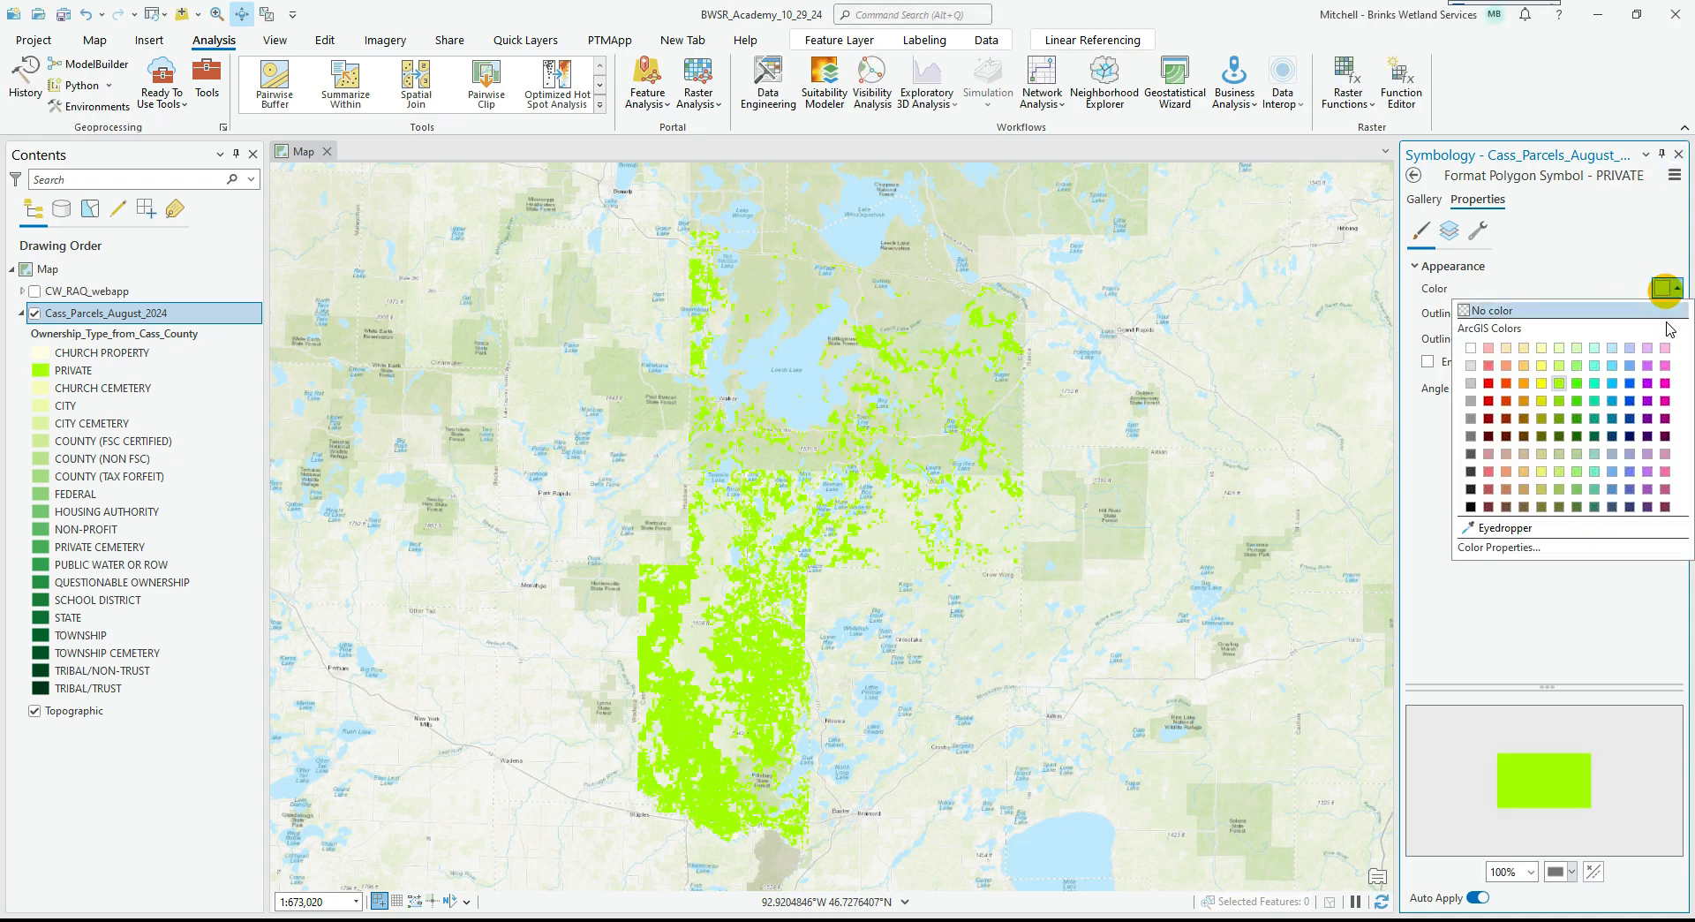
pyautogui.click(1565, 431)
pyautogui.click(1678, 153)
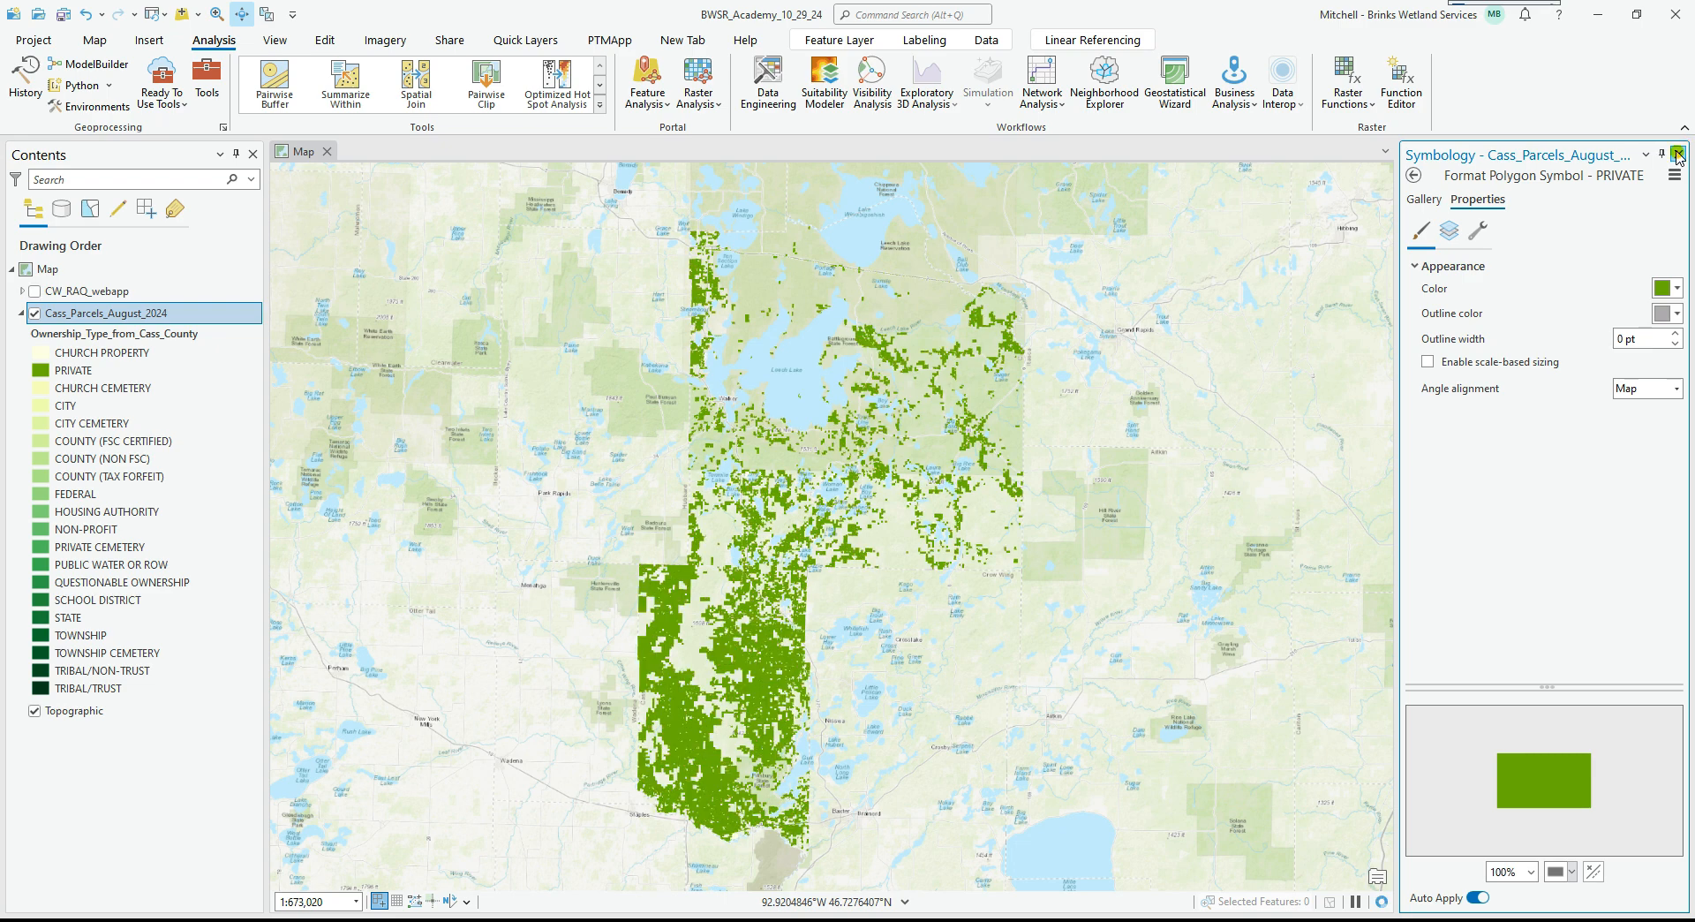
pyautogui.click(834, 404)
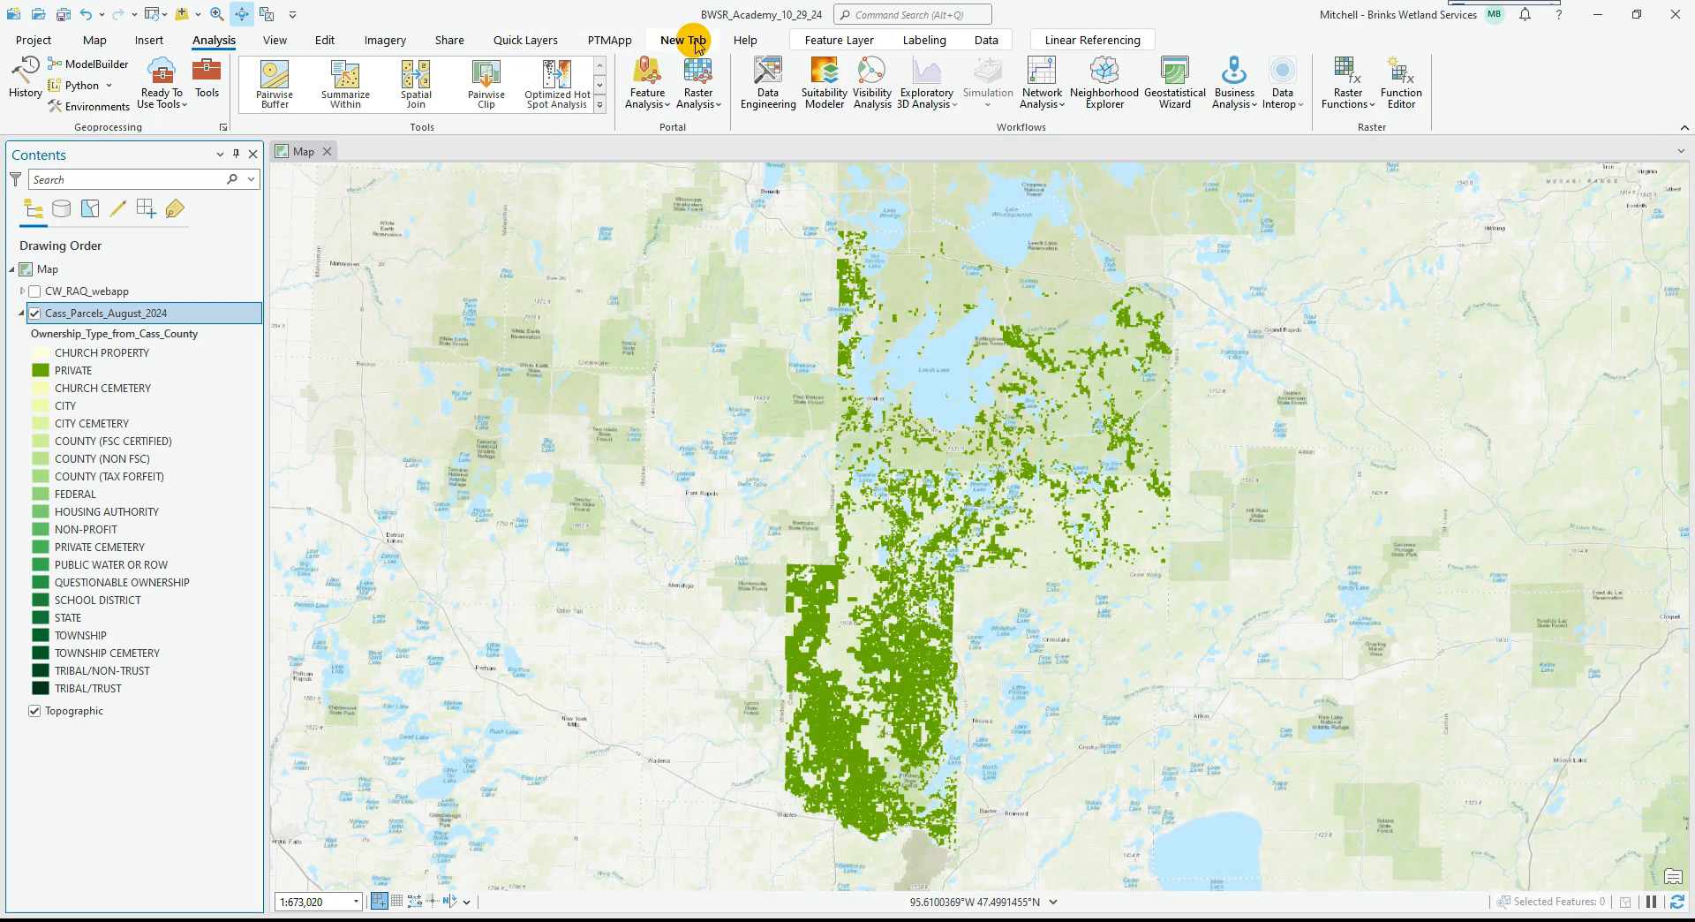
# Search Quick Layers for "watershed" and add the DNR Watershed Suite to the map.
pyautogui.click(527, 40)
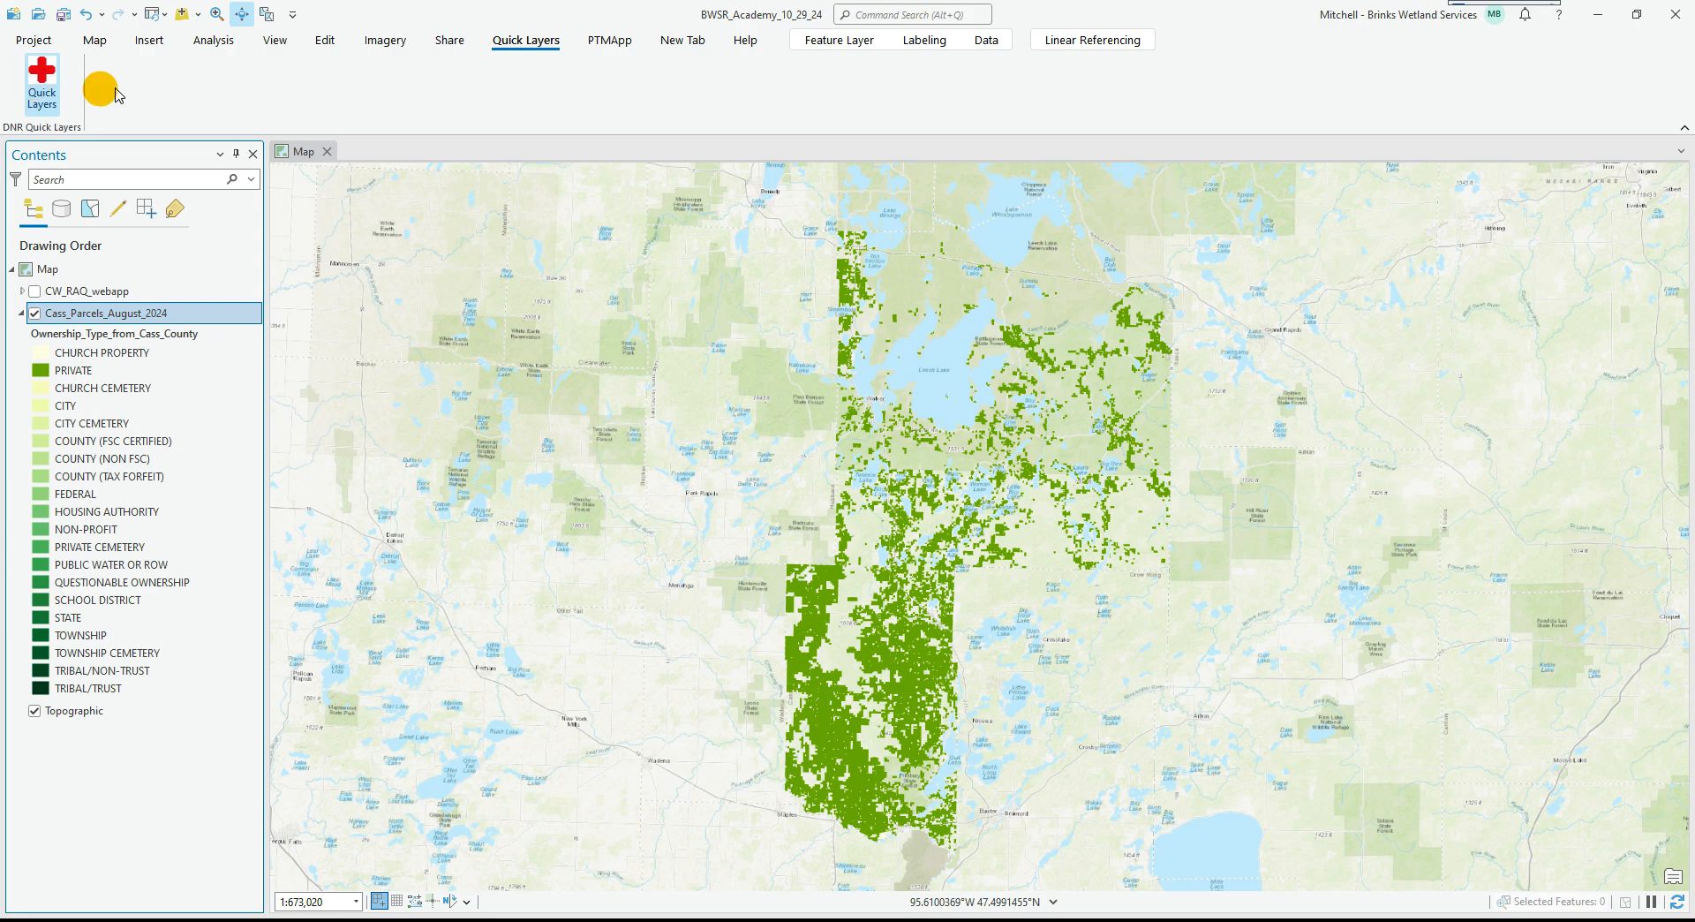
pyautogui.click(51, 76)
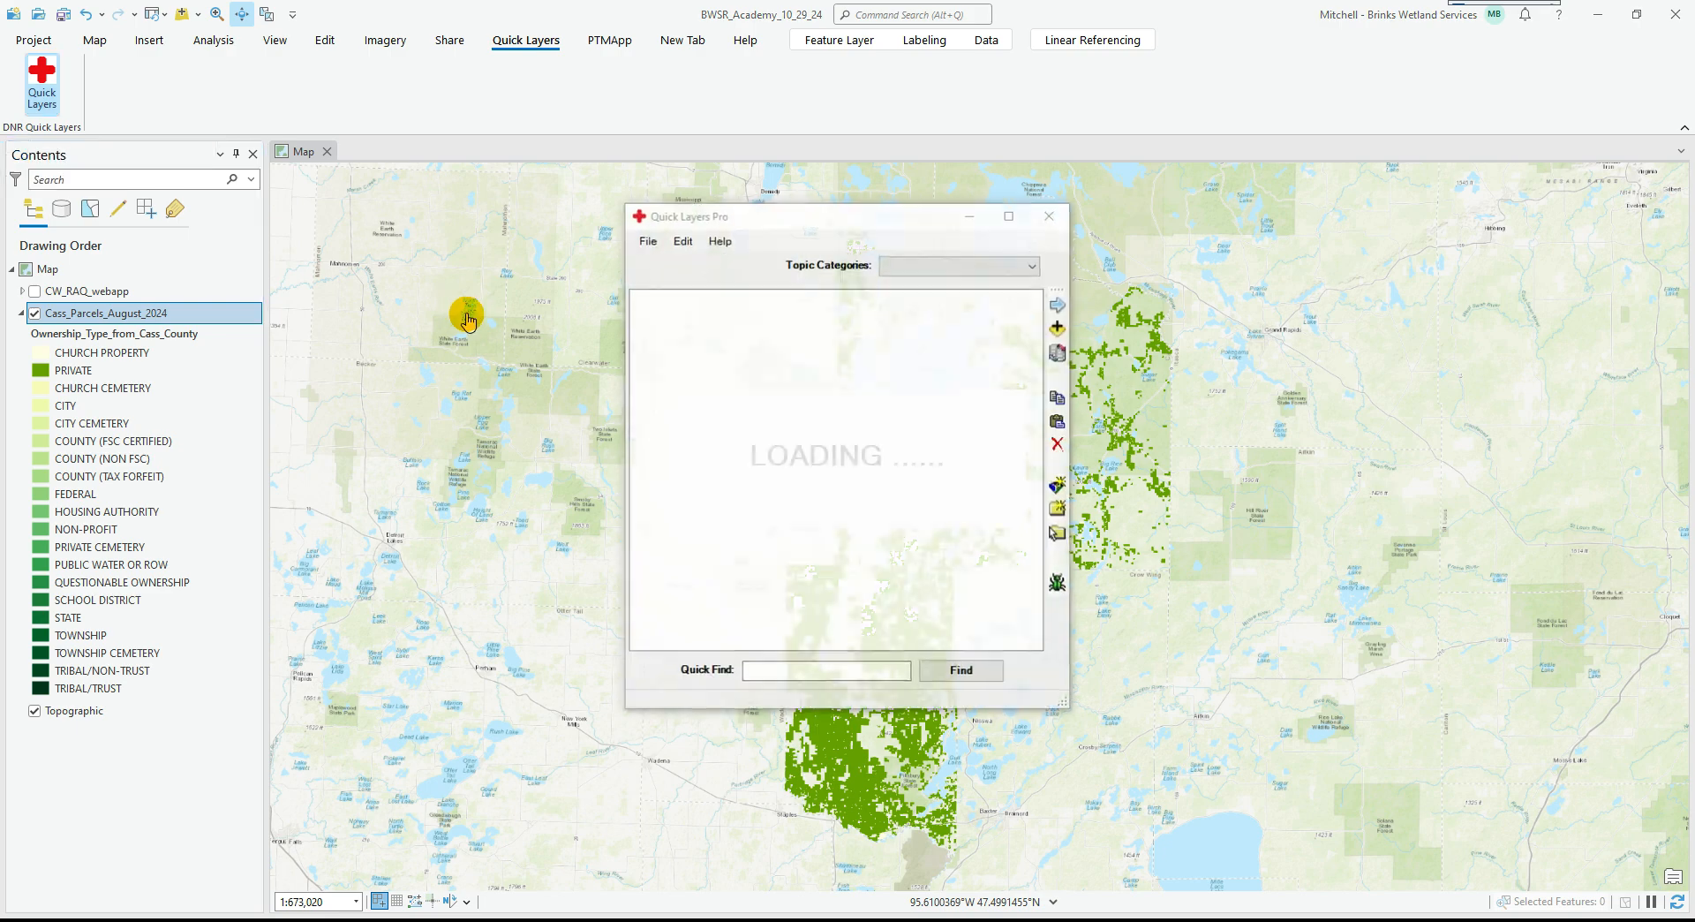
pyautogui.moveTo(871, 226); pyautogui.dragTo(616, 232)
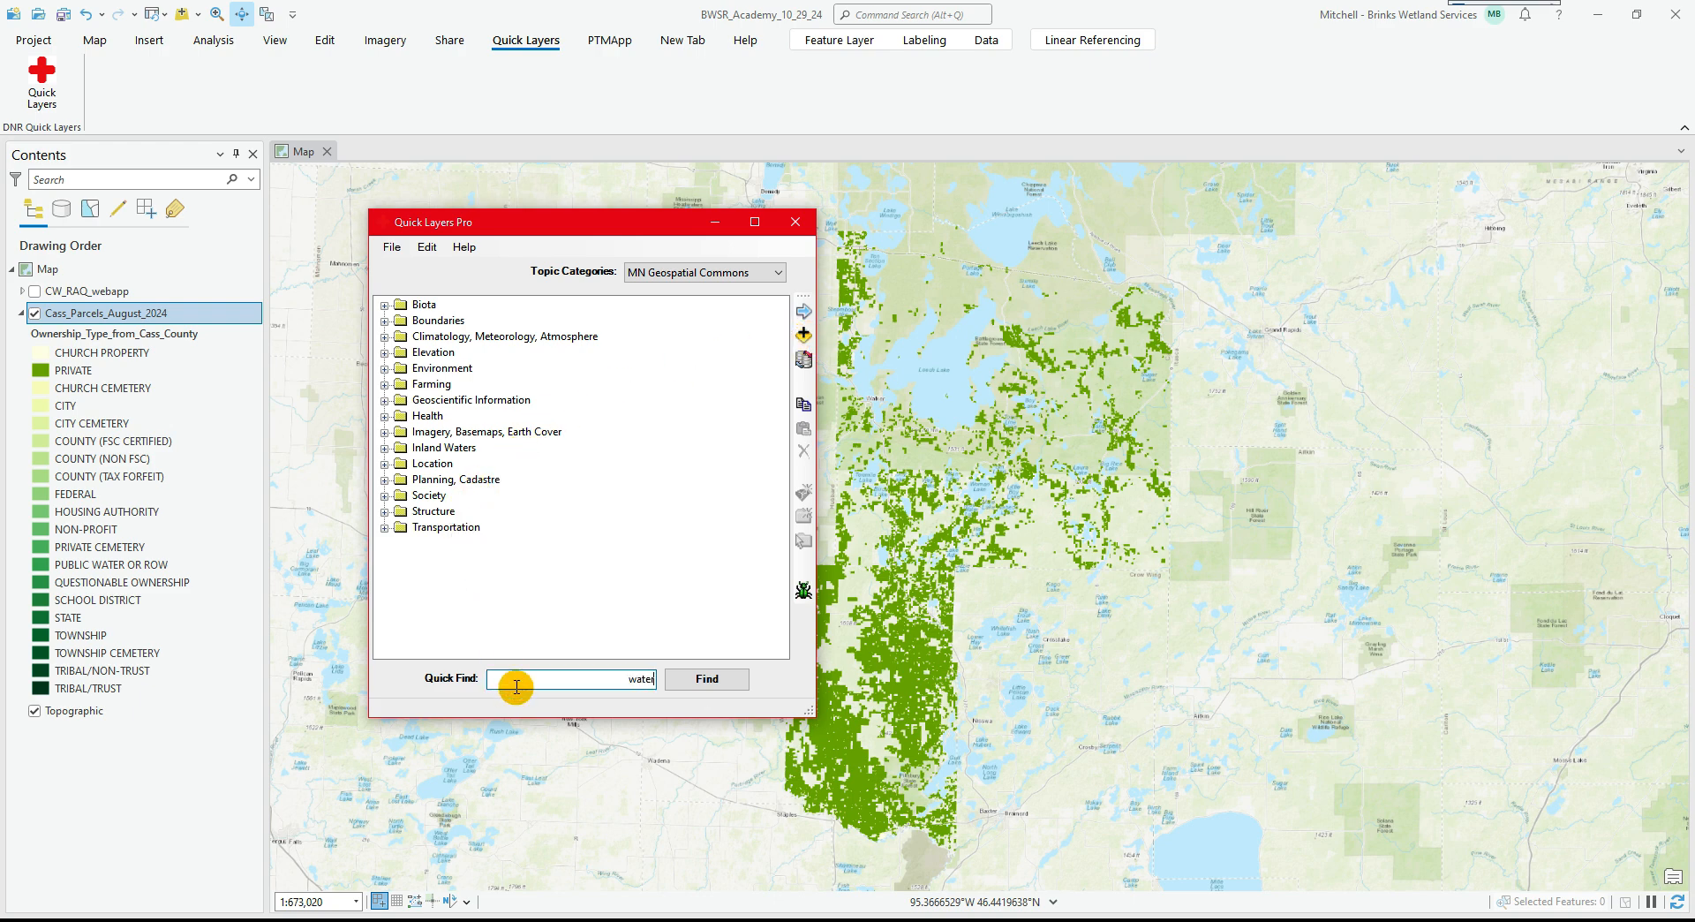
pyautogui.press('Return')
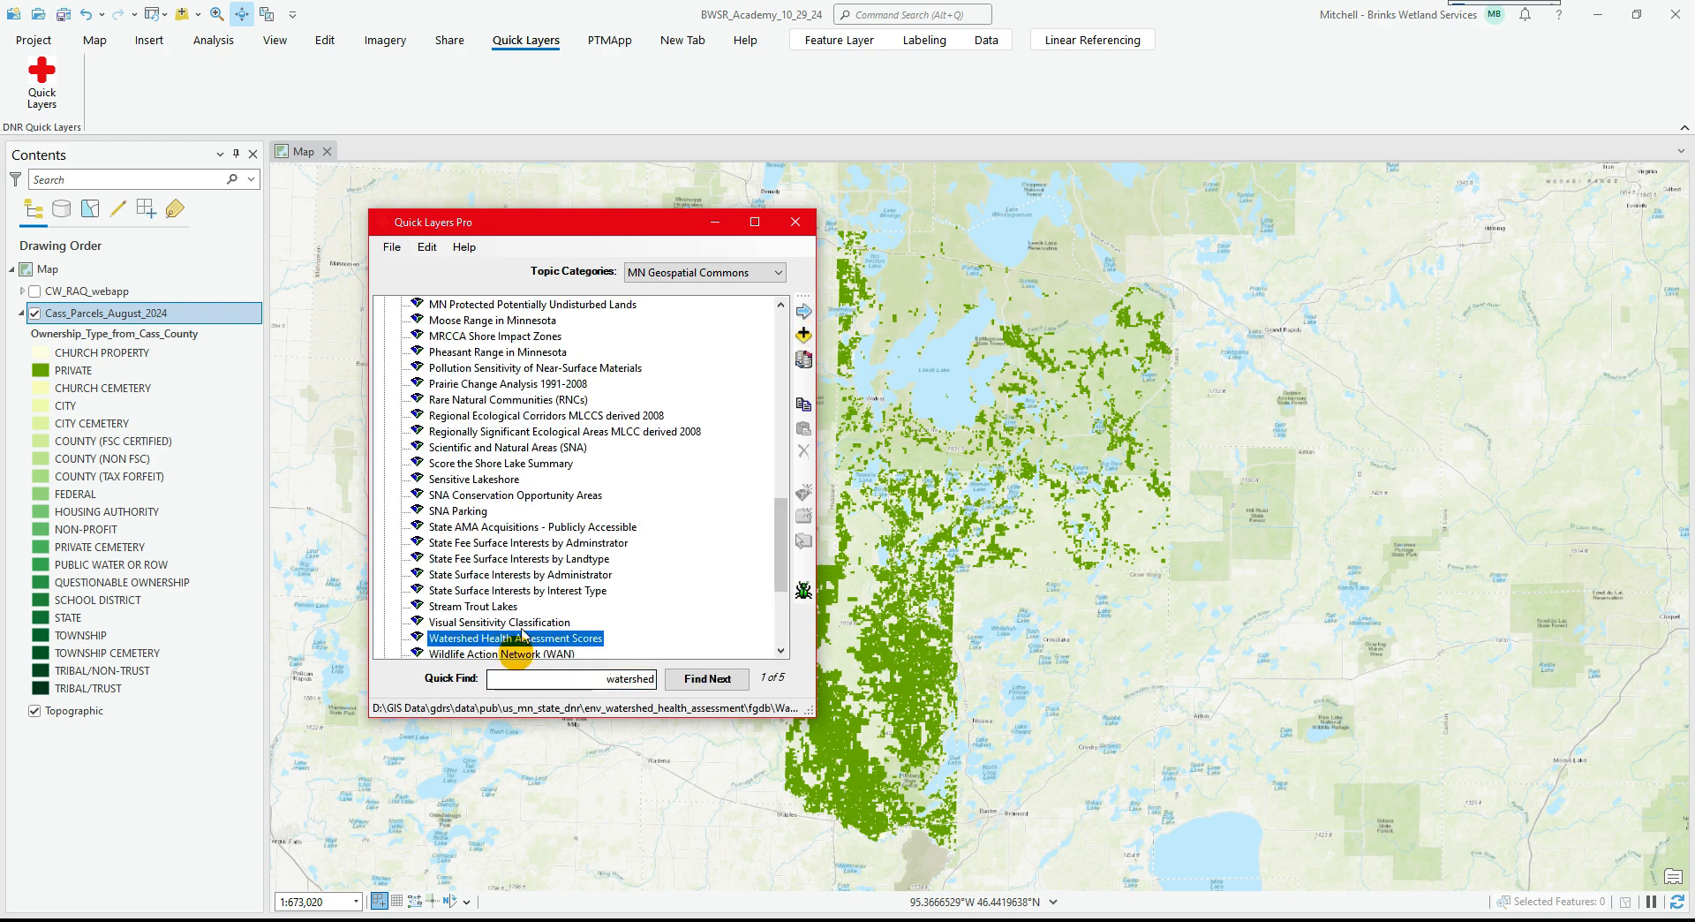
pyautogui.click(702, 679)
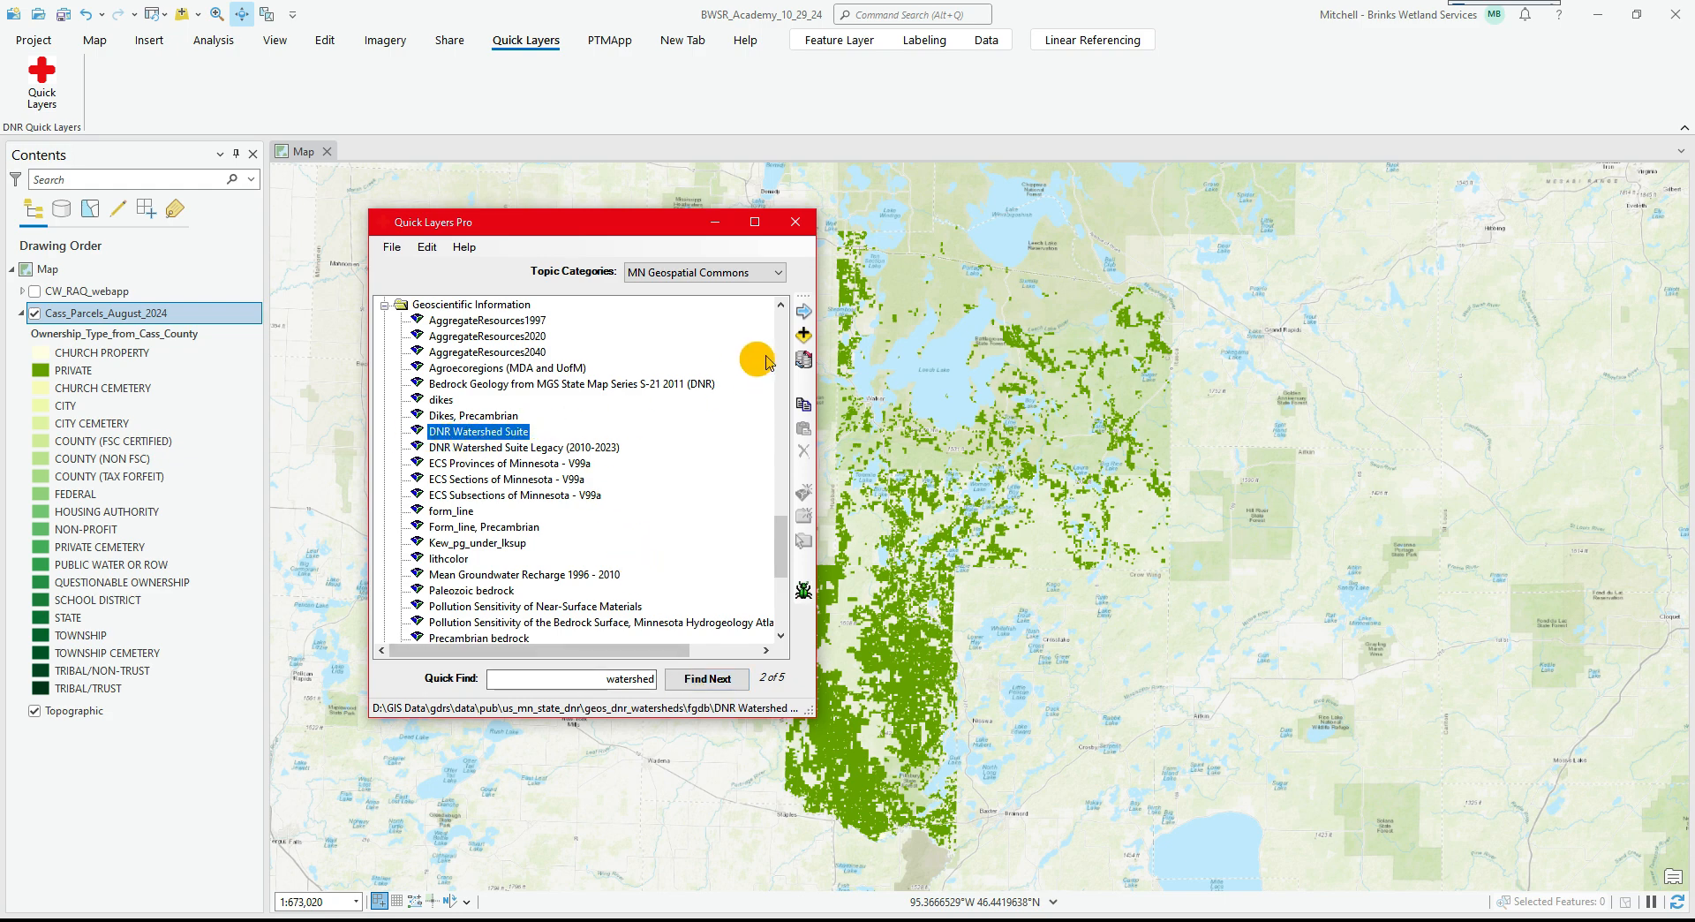
pyautogui.click(803, 338)
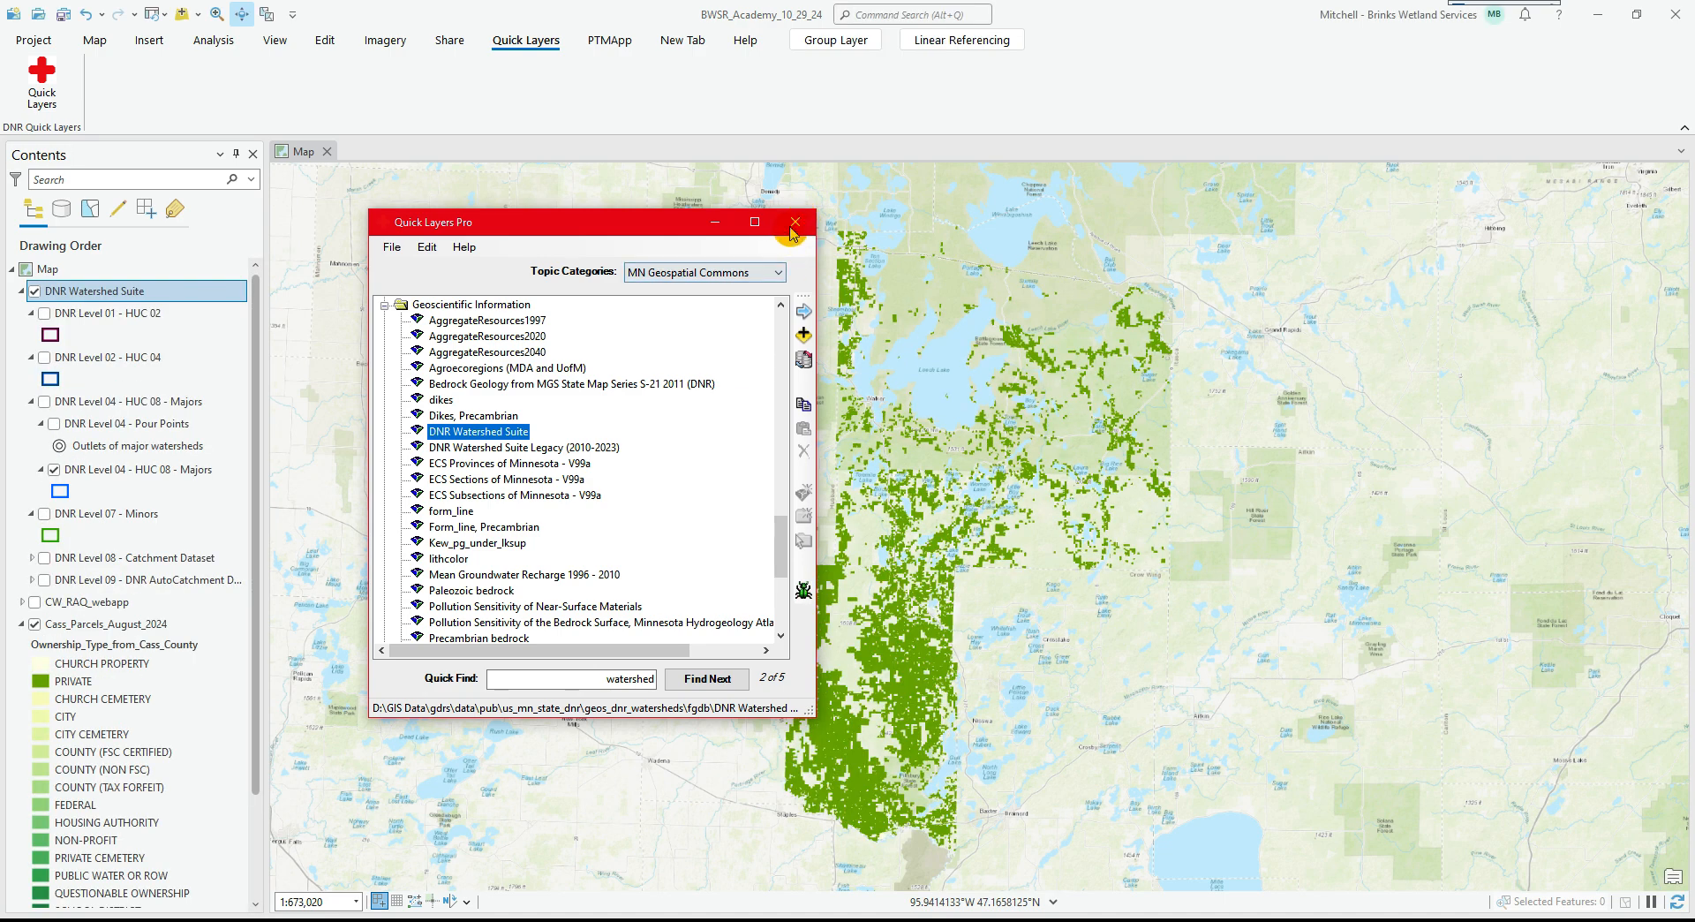
pyautogui.click(794, 225)
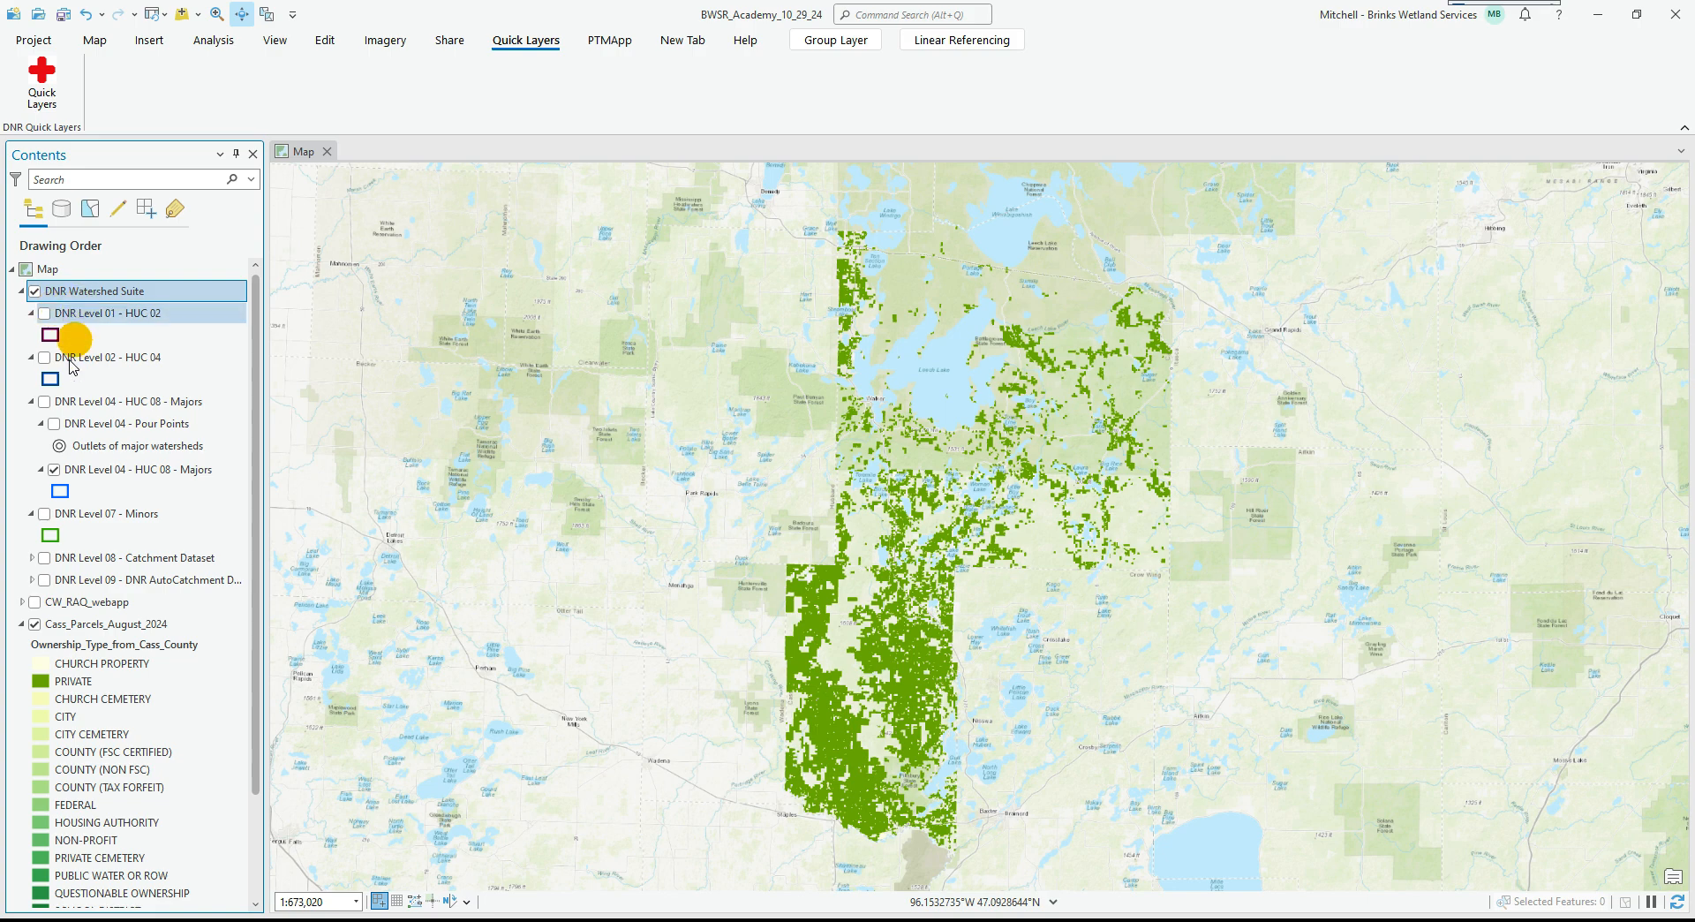
# Display the DNR Level 04 - HUC 08 - Majors watershed boundaries and toggle their labels on and back off.
pyautogui.click(44, 400)
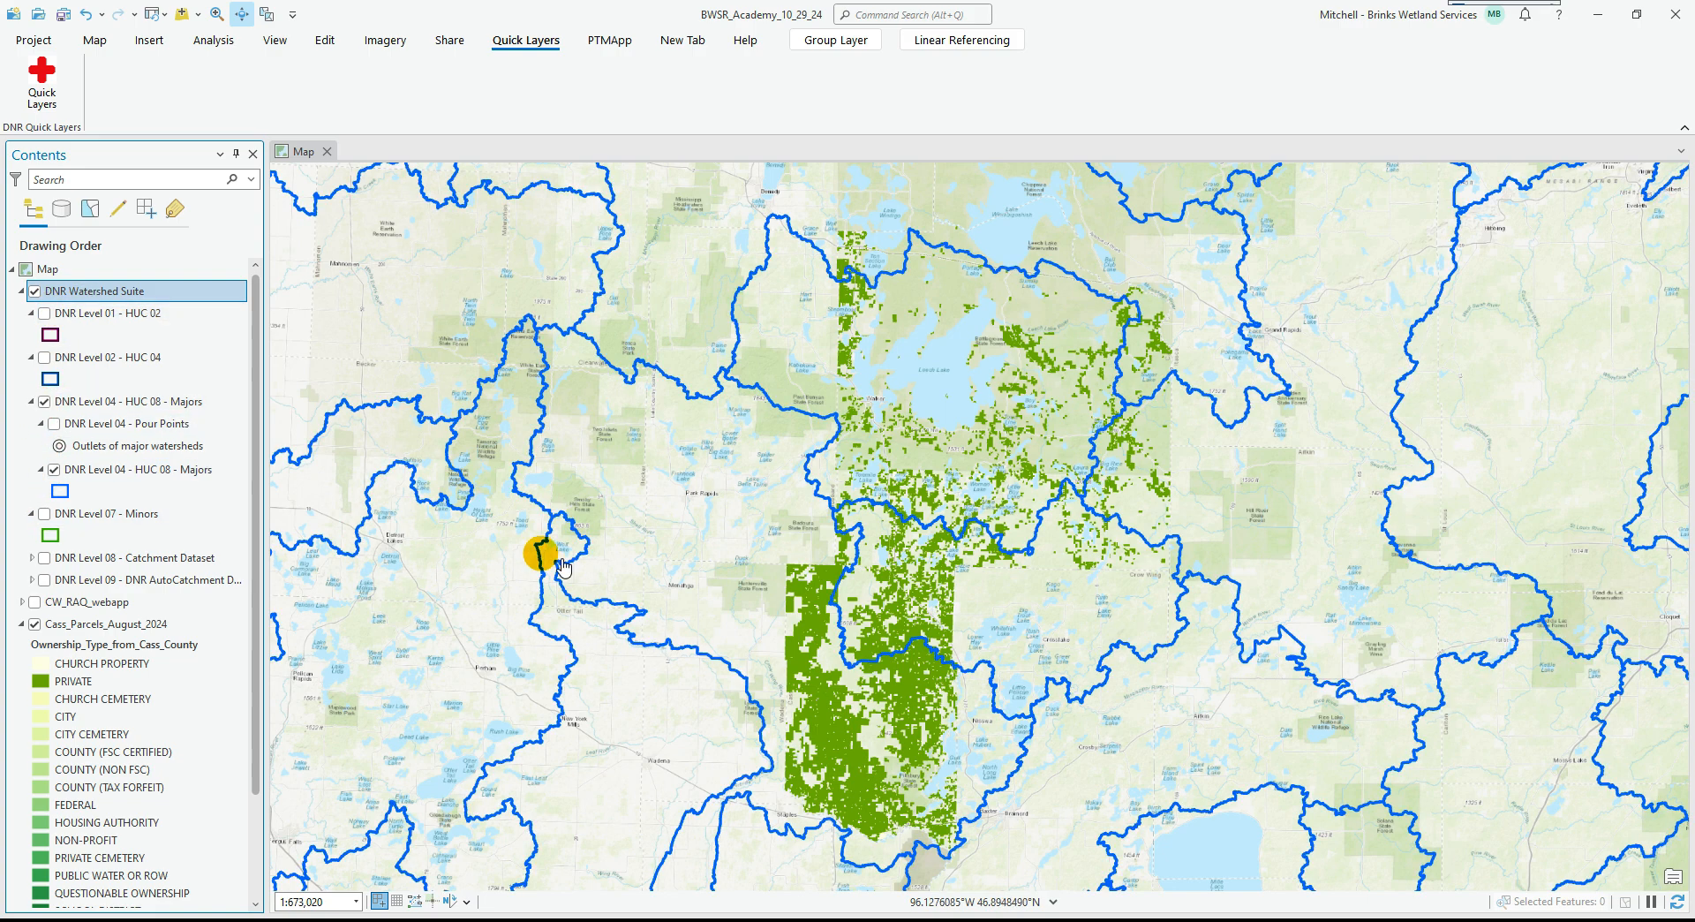
pyautogui.rightClick(159, 470)
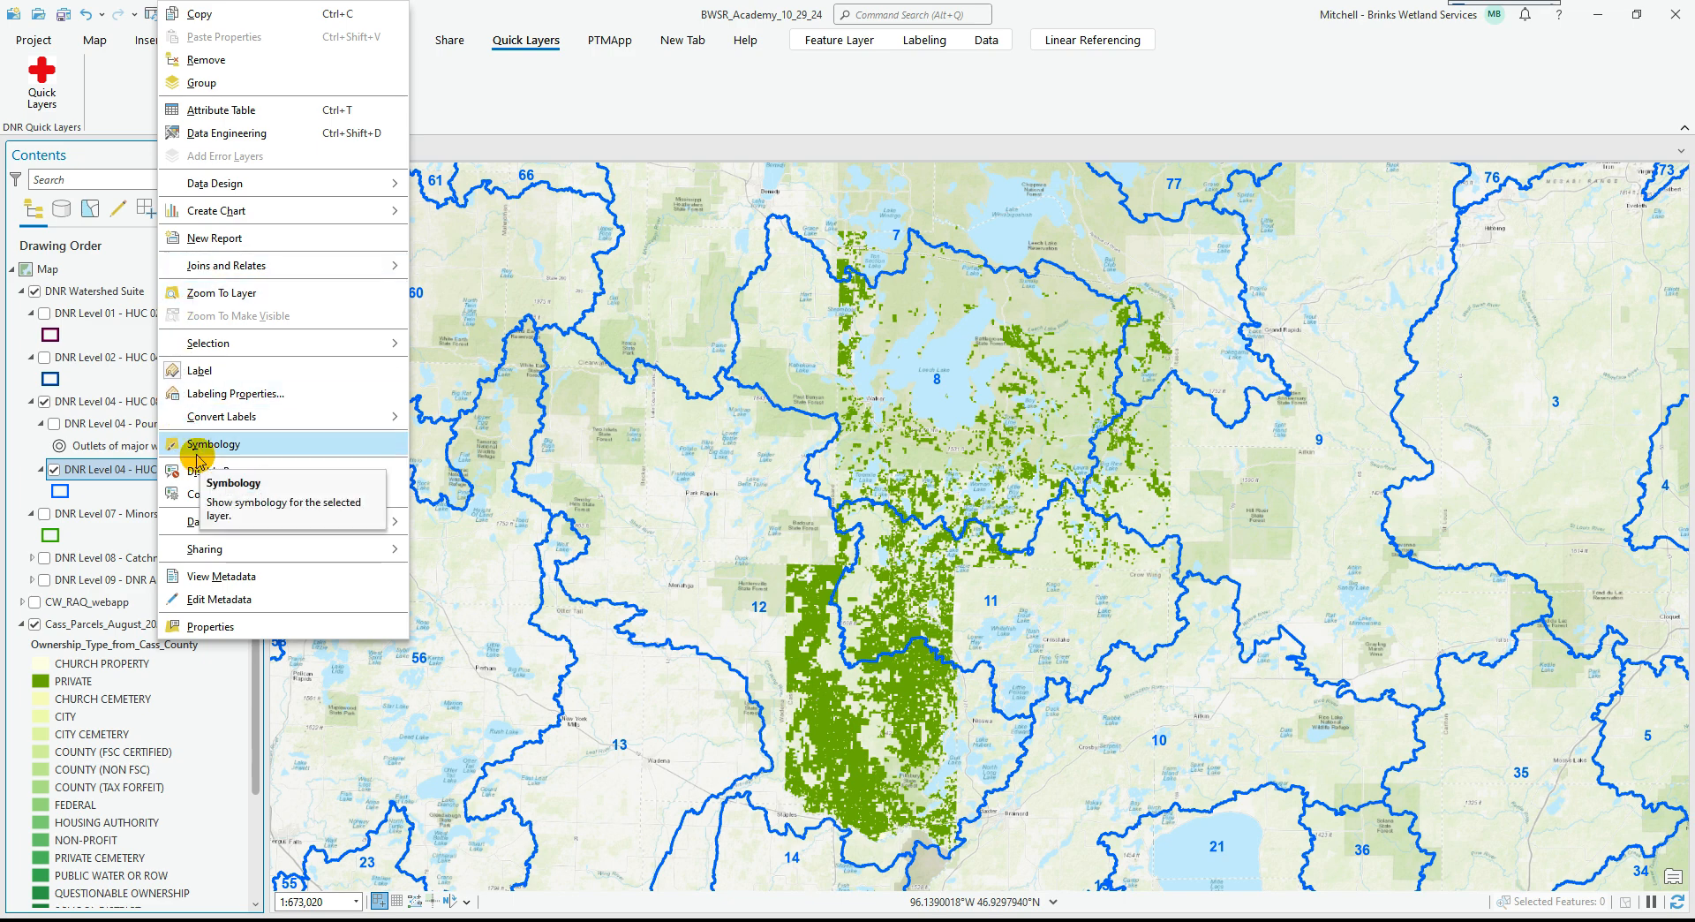
pyautogui.click(196, 370)
# Browse the Elevation and Environment categories of MN Geospatial Commons in Quick Layers and open the GDRS Manager.
pyautogui.click(61, 102)
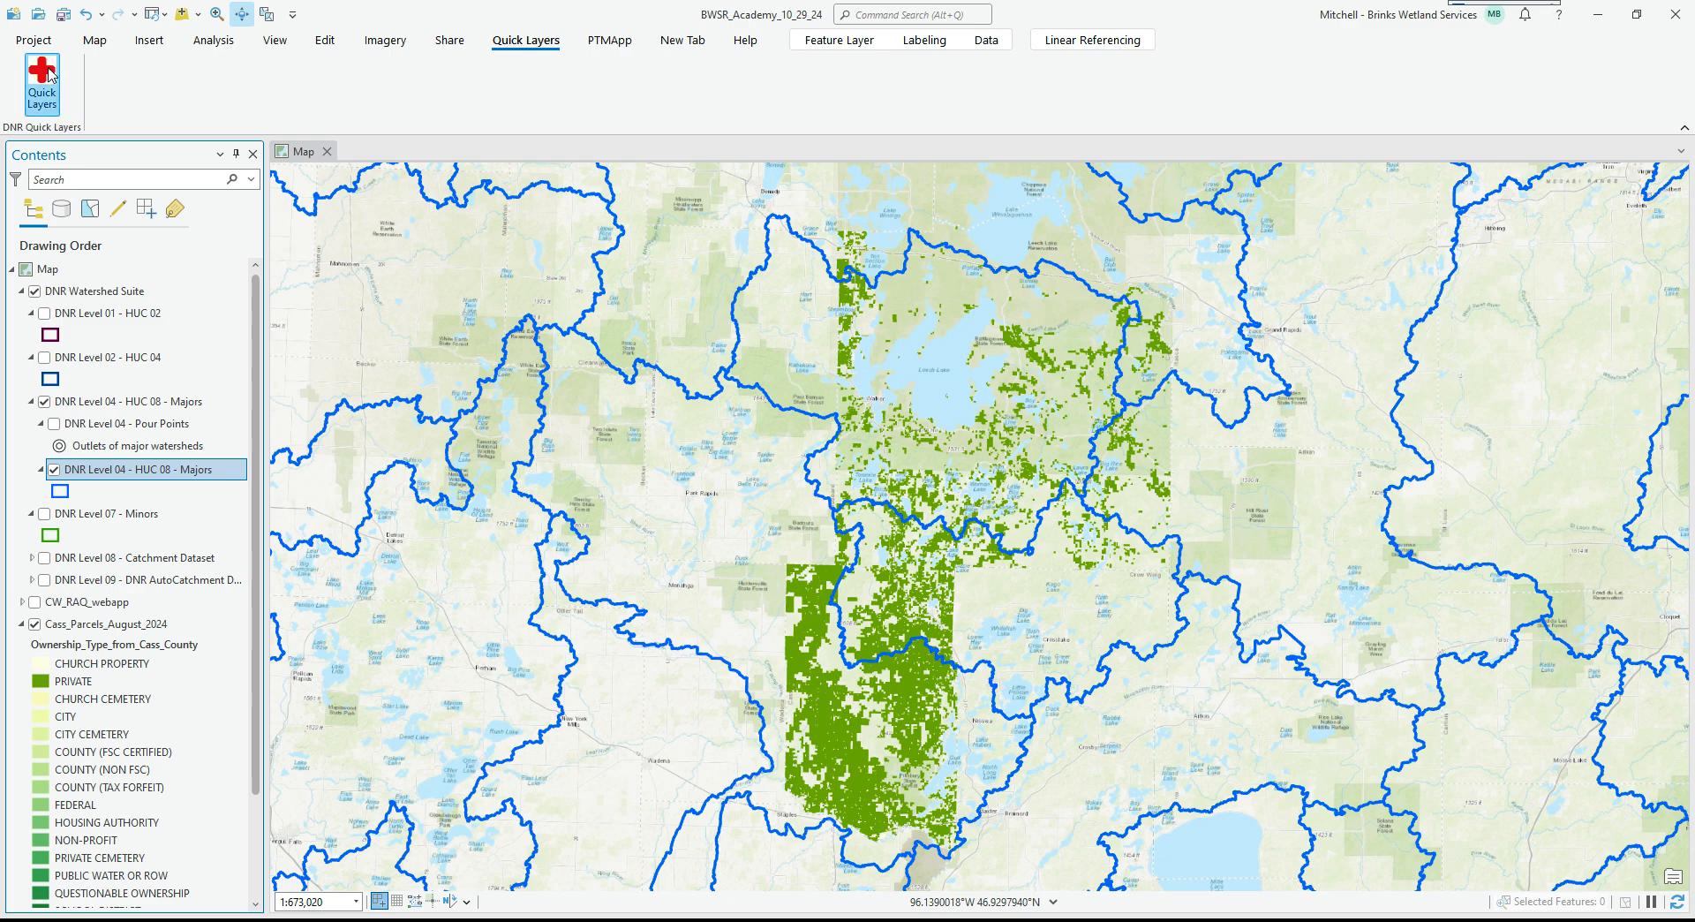
pyautogui.click(640, 347)
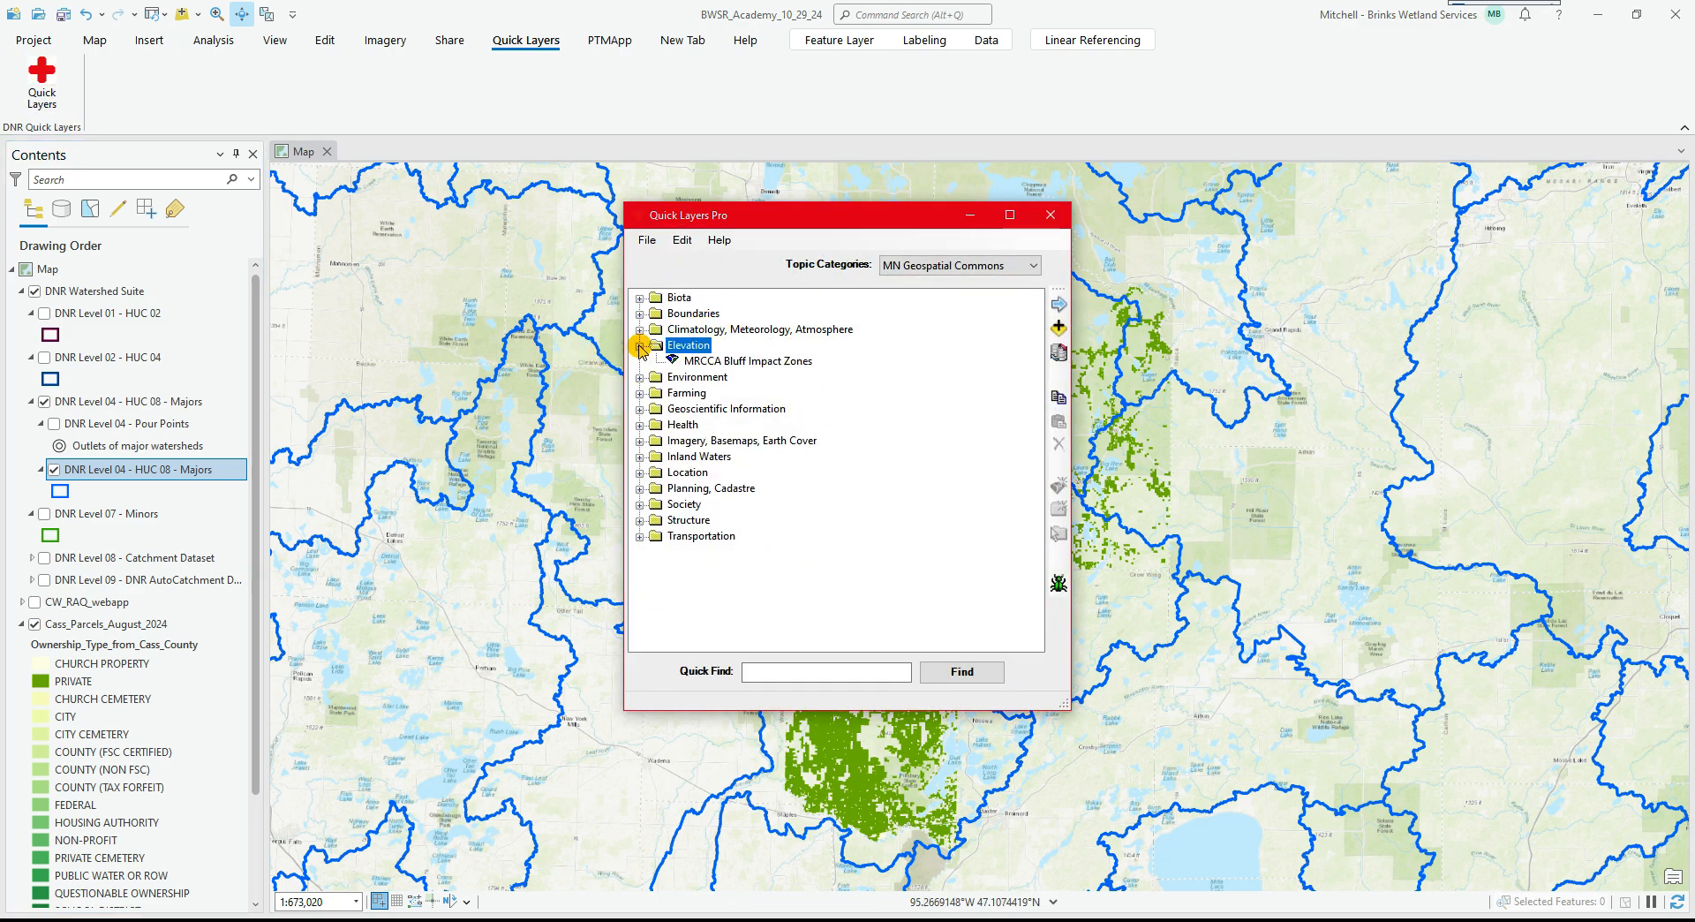
pyautogui.click(640, 377)
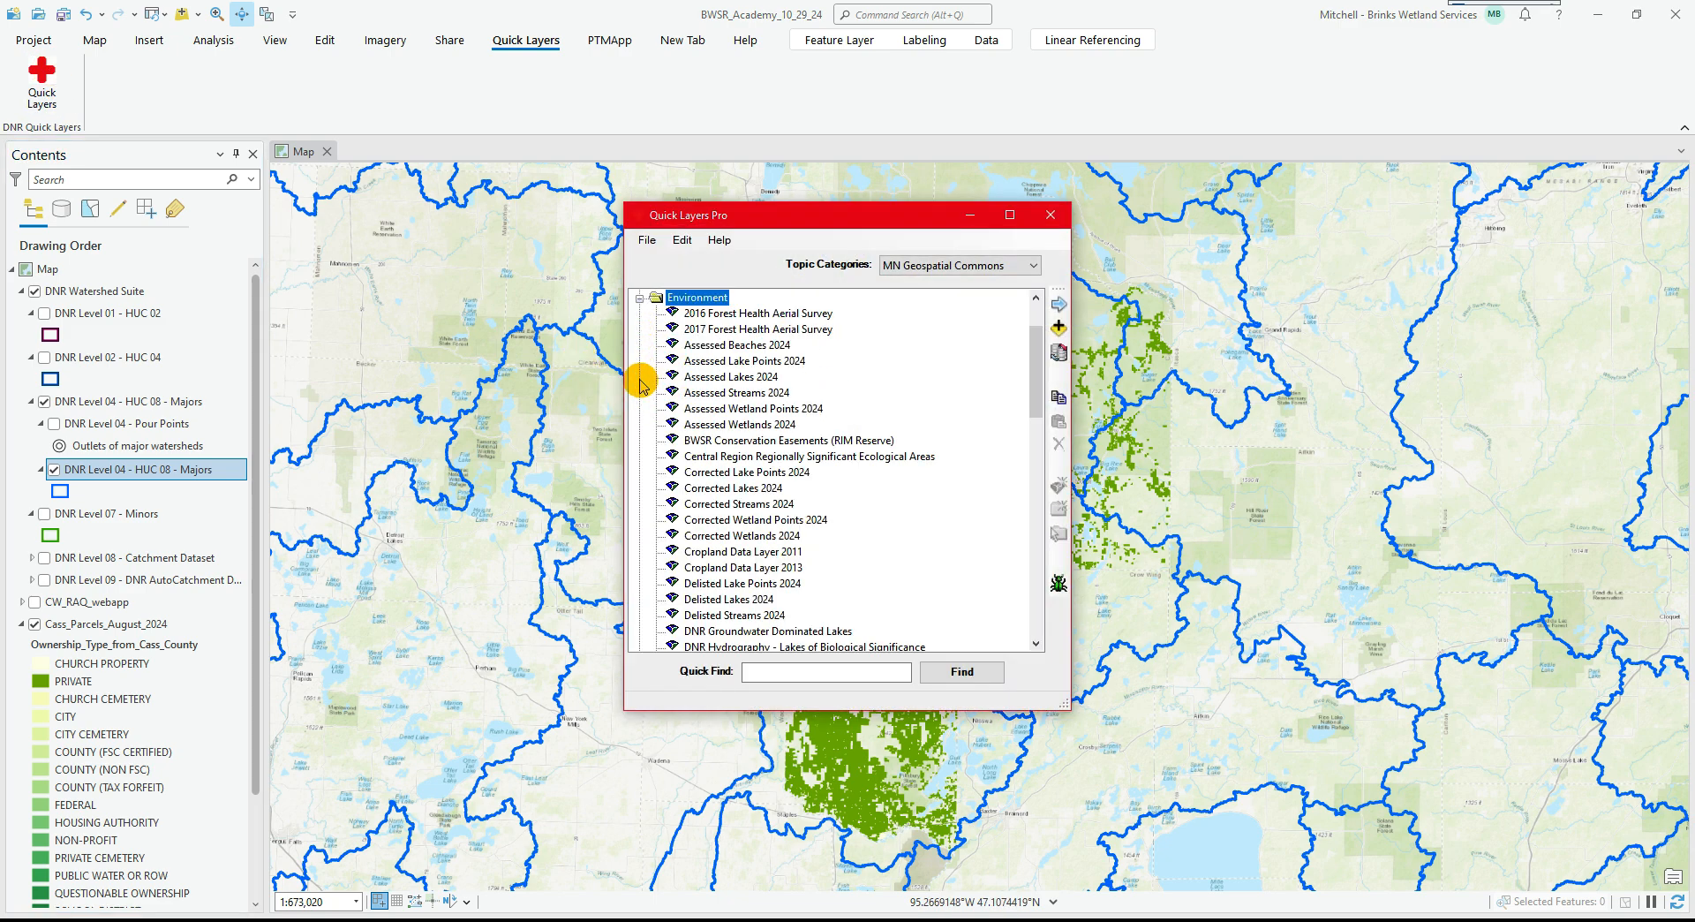
pyautogui.click(641, 297)
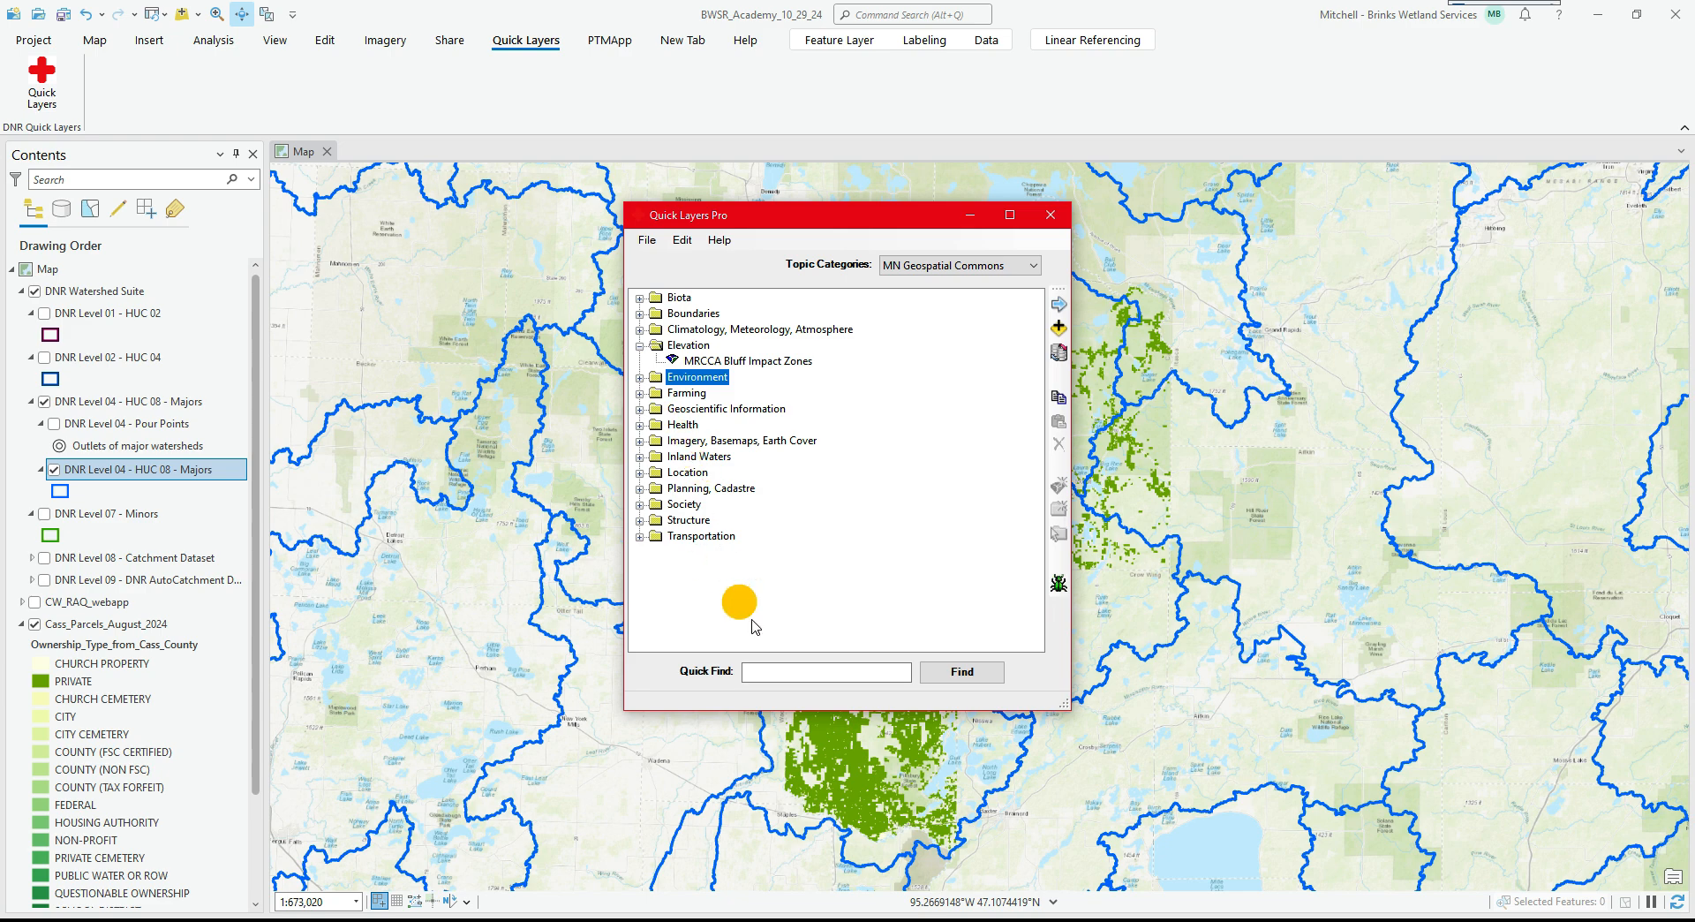
pyautogui.click(783, 670)
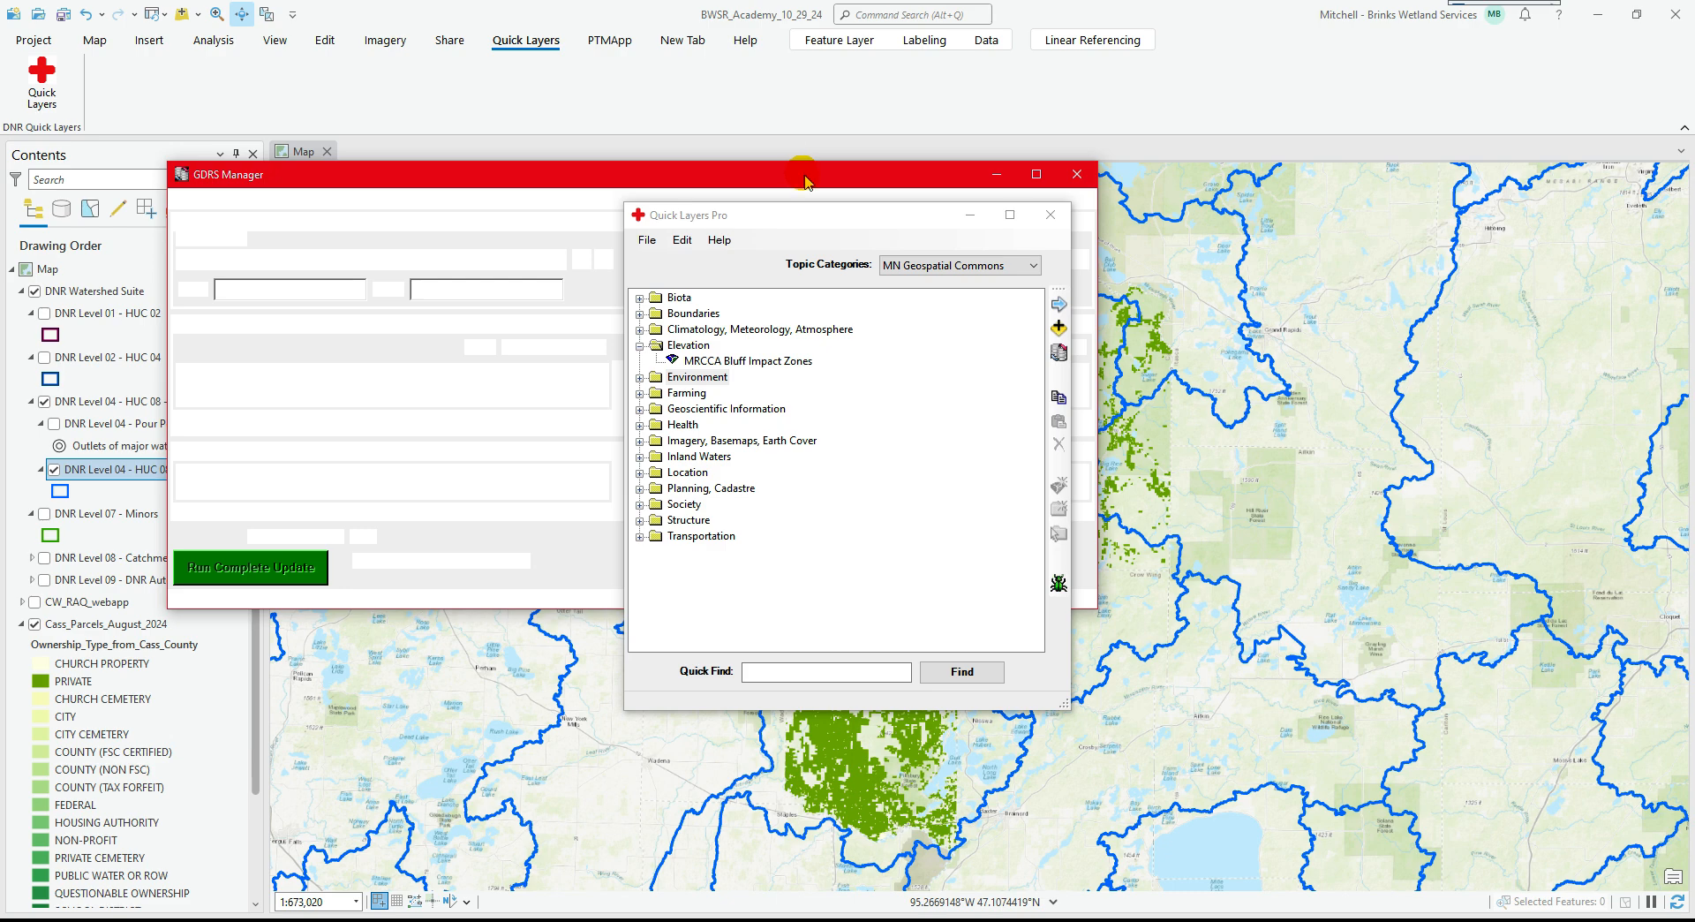
# Move the Quick Layers window out of the way and enlarge the GDRS Manager window so its data and application lists are readable.
pyautogui.click(964, 216)
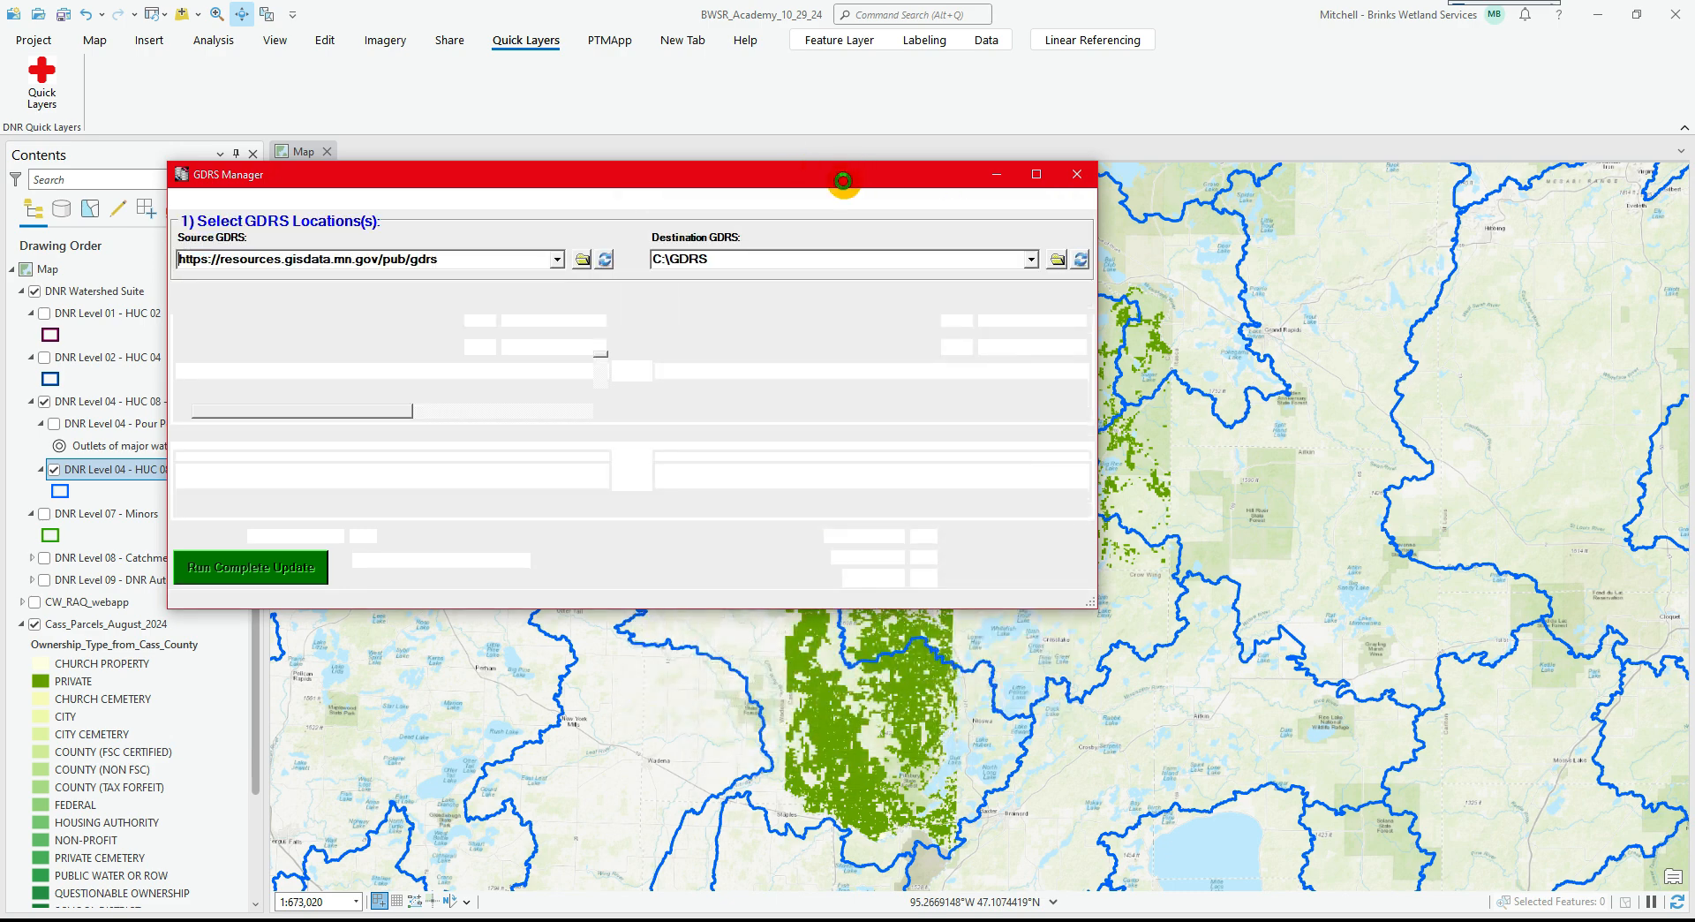
pyautogui.moveTo(845, 182); pyautogui.dragTo(934, 188)
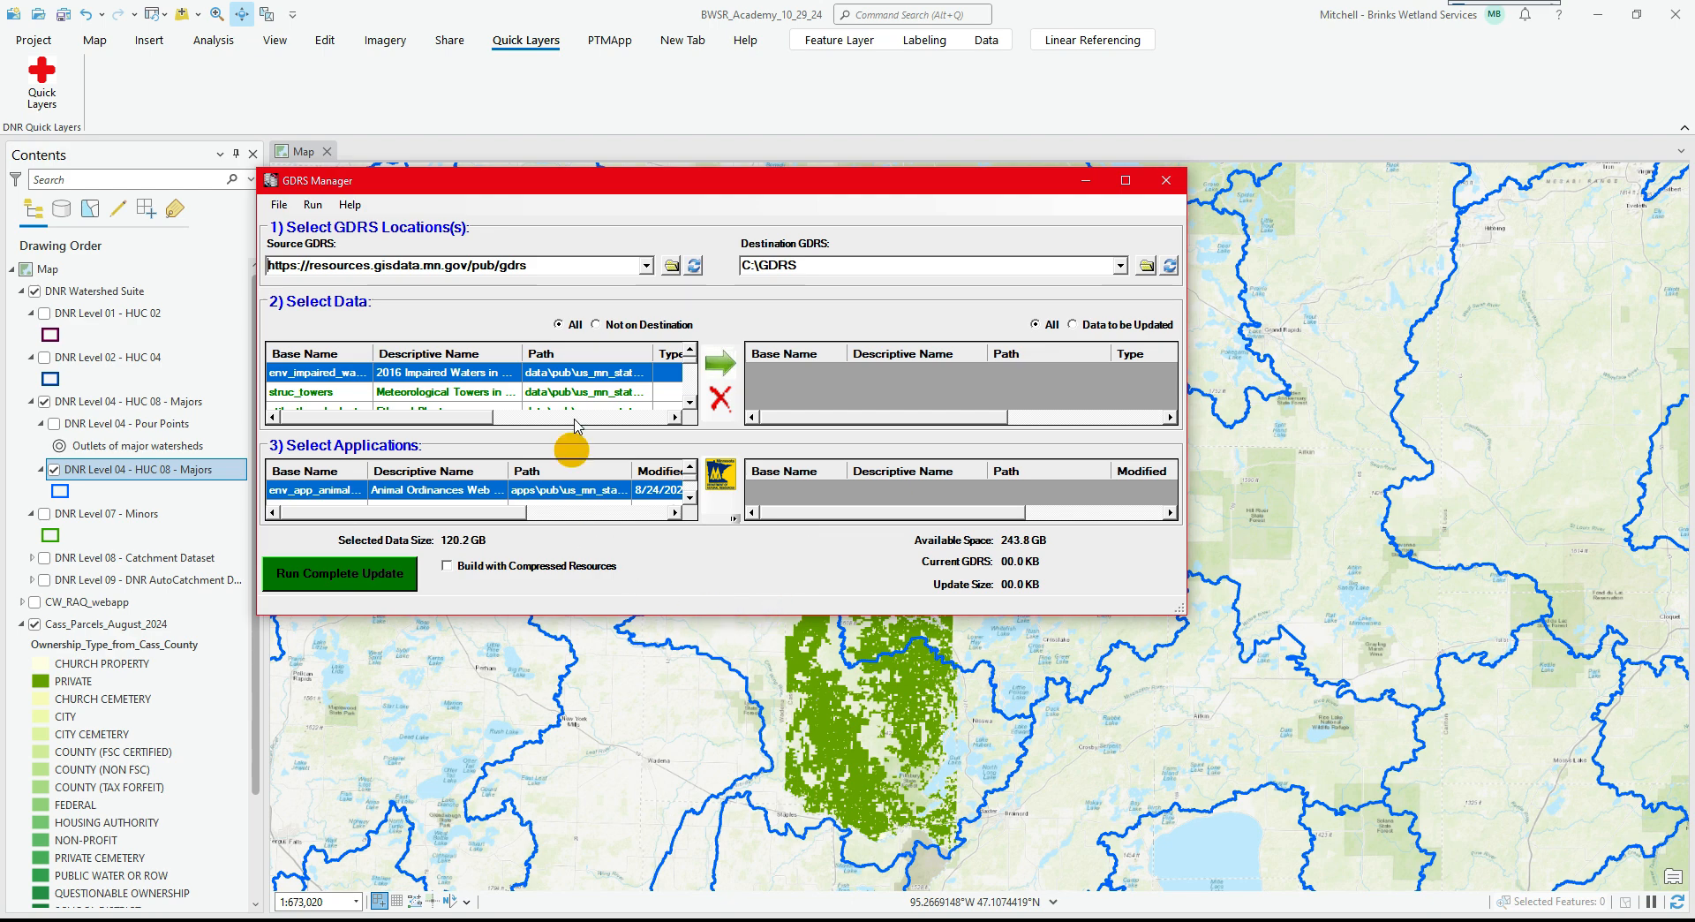
pyautogui.moveTo(715, 615); pyautogui.dragTo(705, 821)
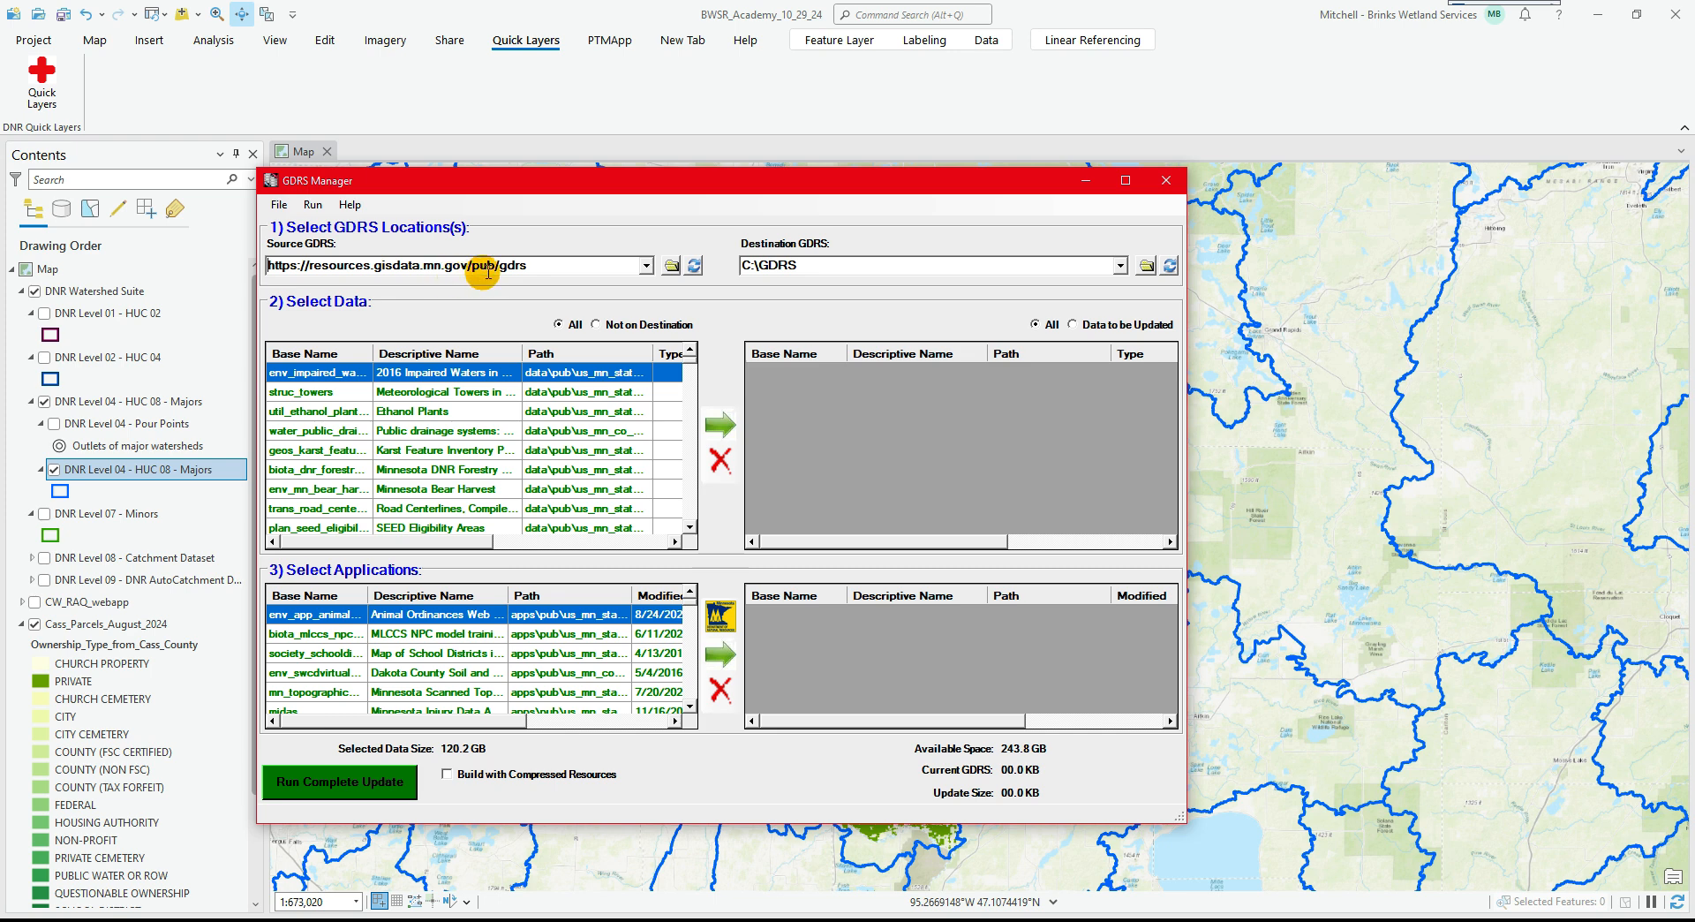
# Set the destination GDRS to the folder D:\GIS Data\gdrs.
pyautogui.click(1122, 267)
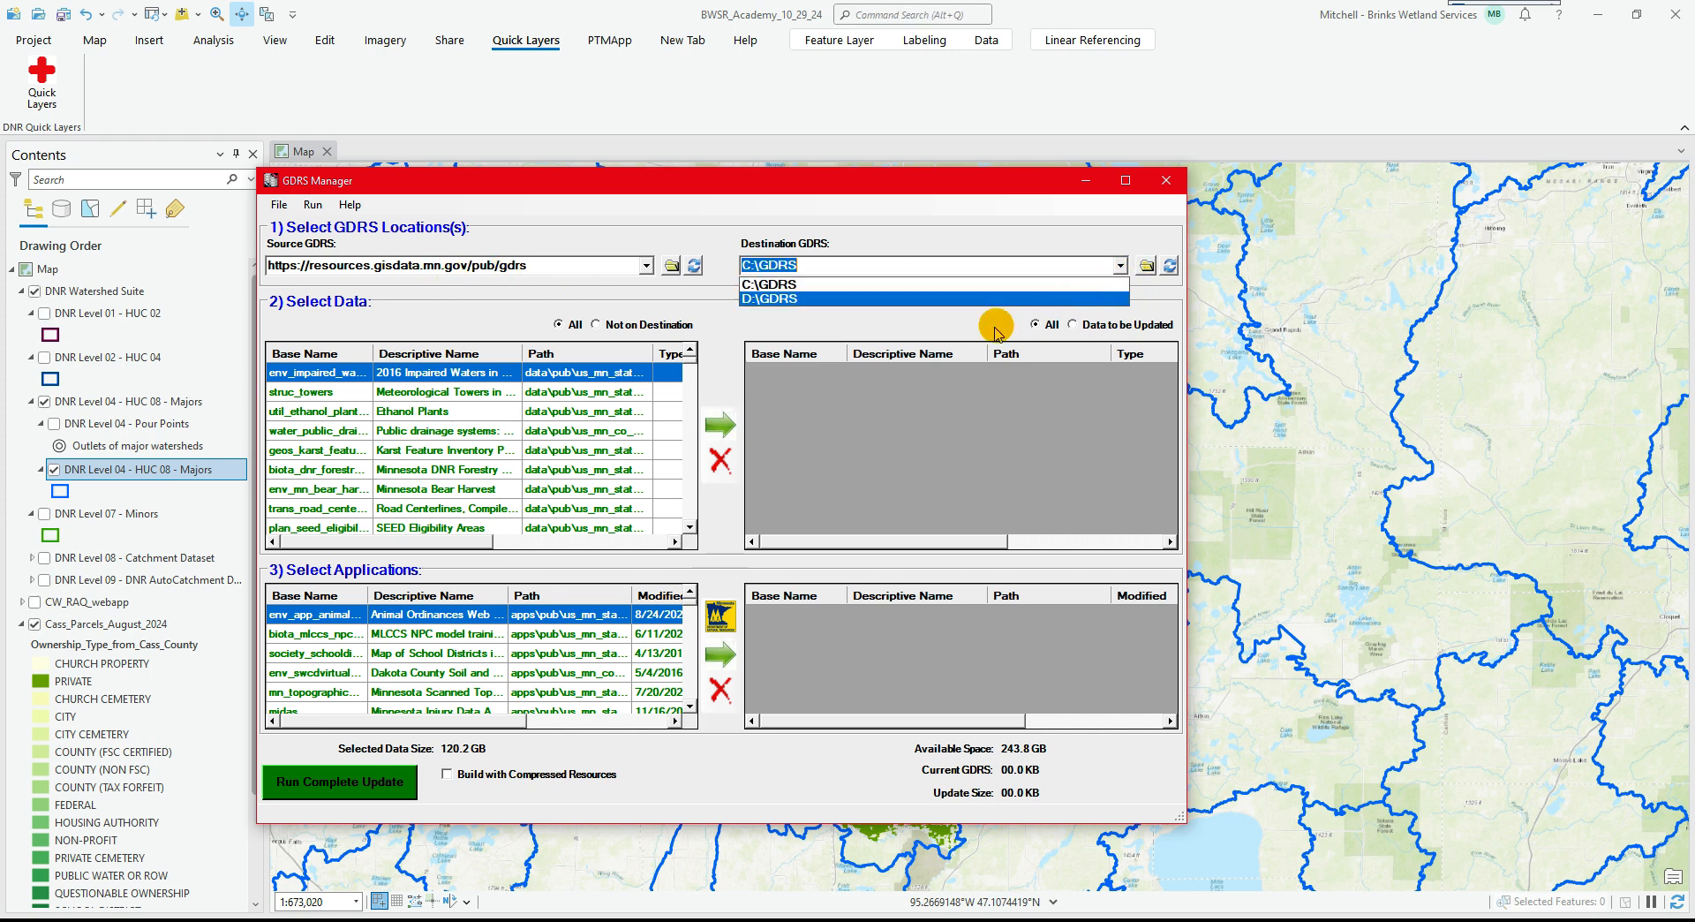
pyautogui.click(1122, 267)
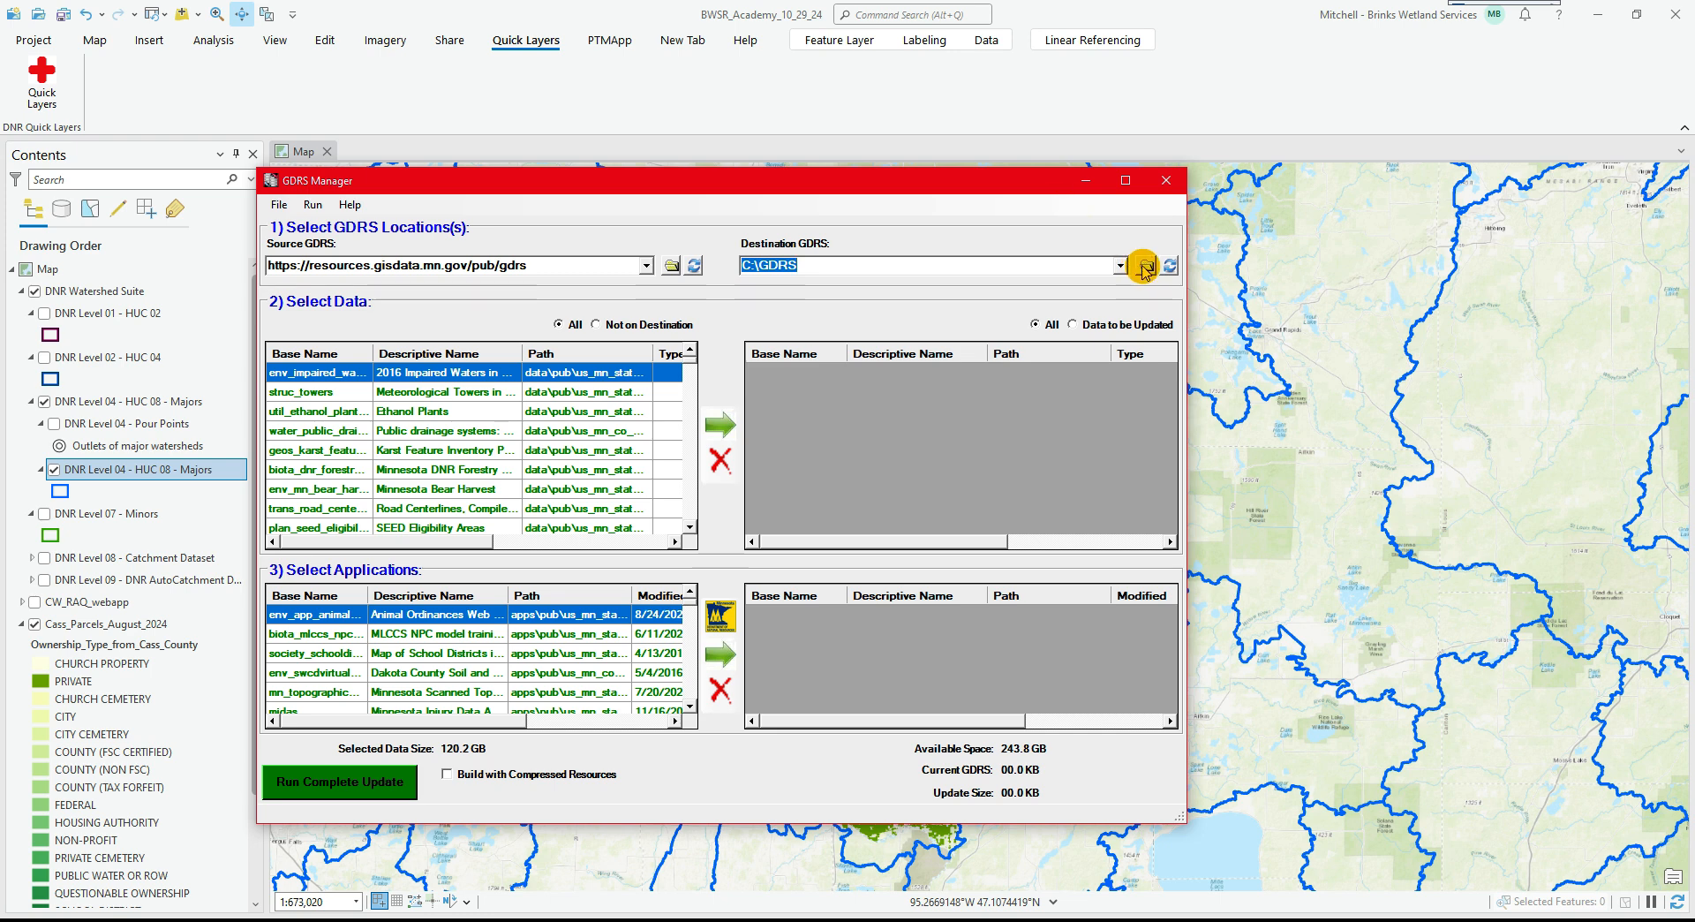
pyautogui.click(1144, 267)
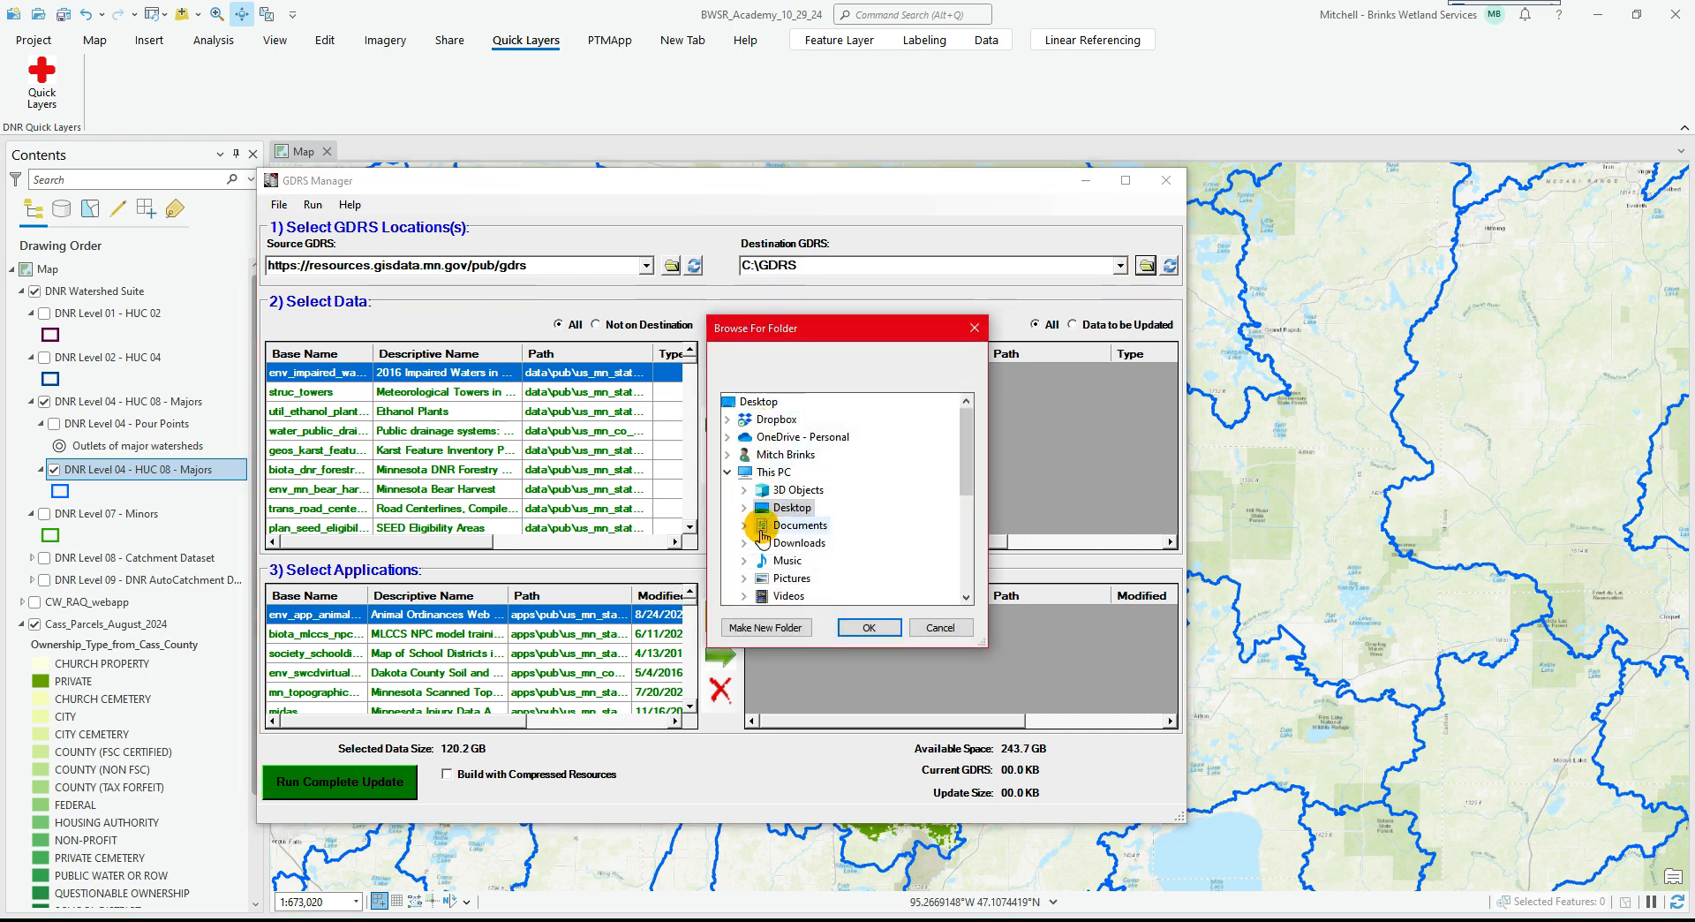
pyautogui.scroll(-4, 750, 566)
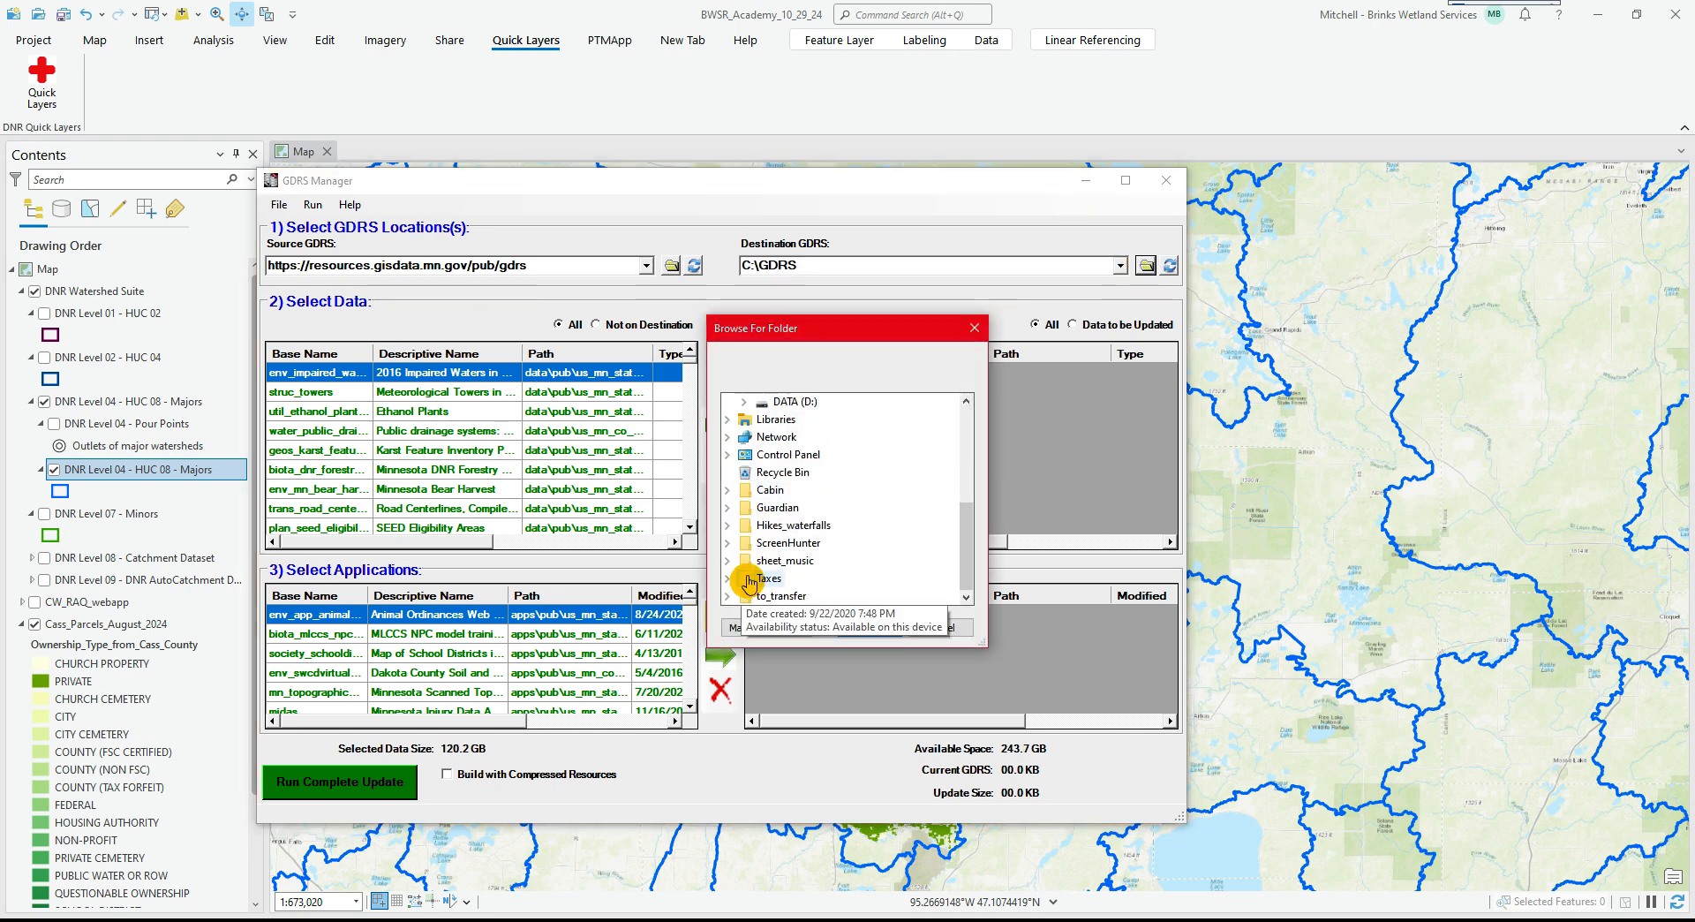
pyautogui.doubleClick(795, 403)
pyautogui.doubleClick(807, 482)
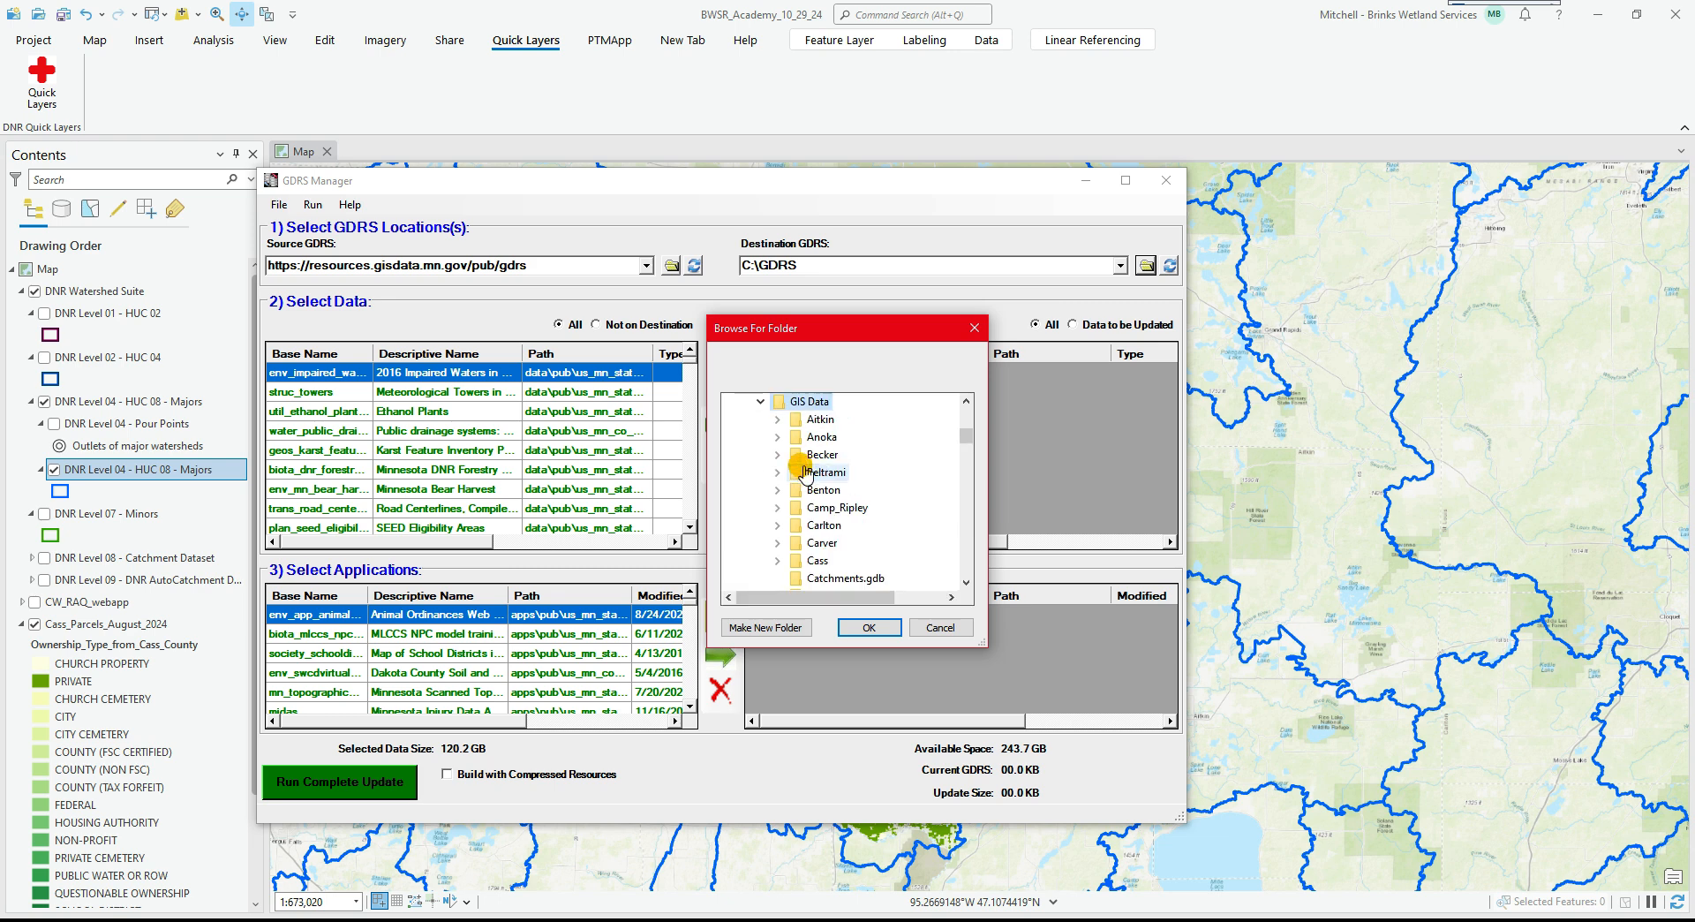
pyautogui.scroll(-12, 812, 503)
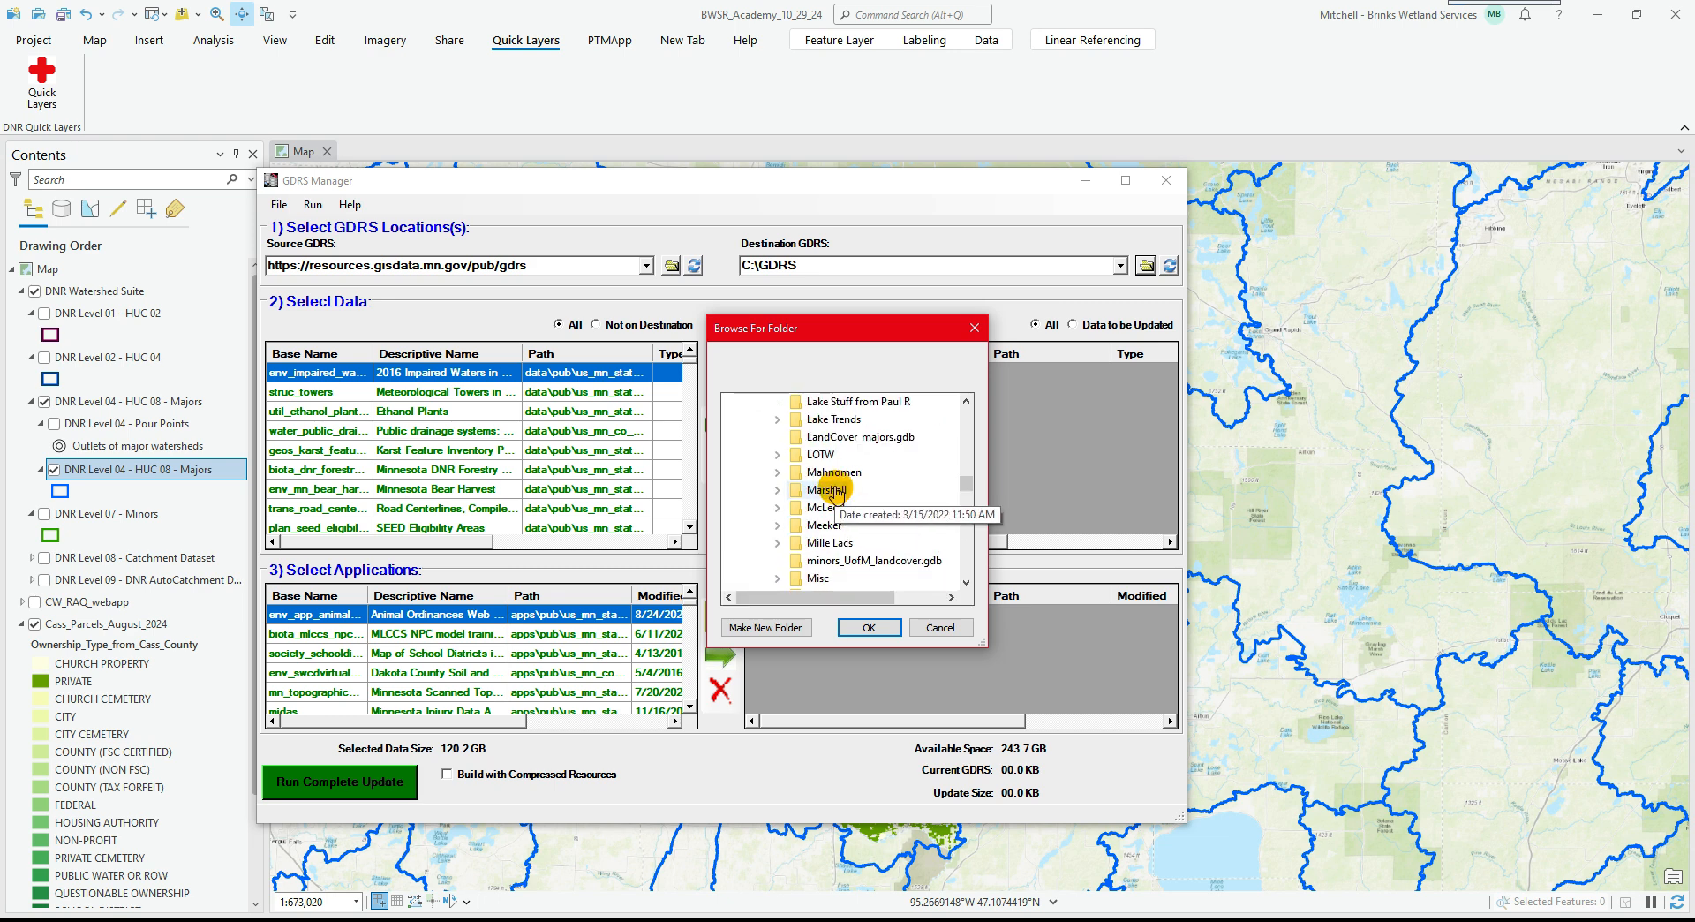
pyautogui.scroll(5, 843, 505)
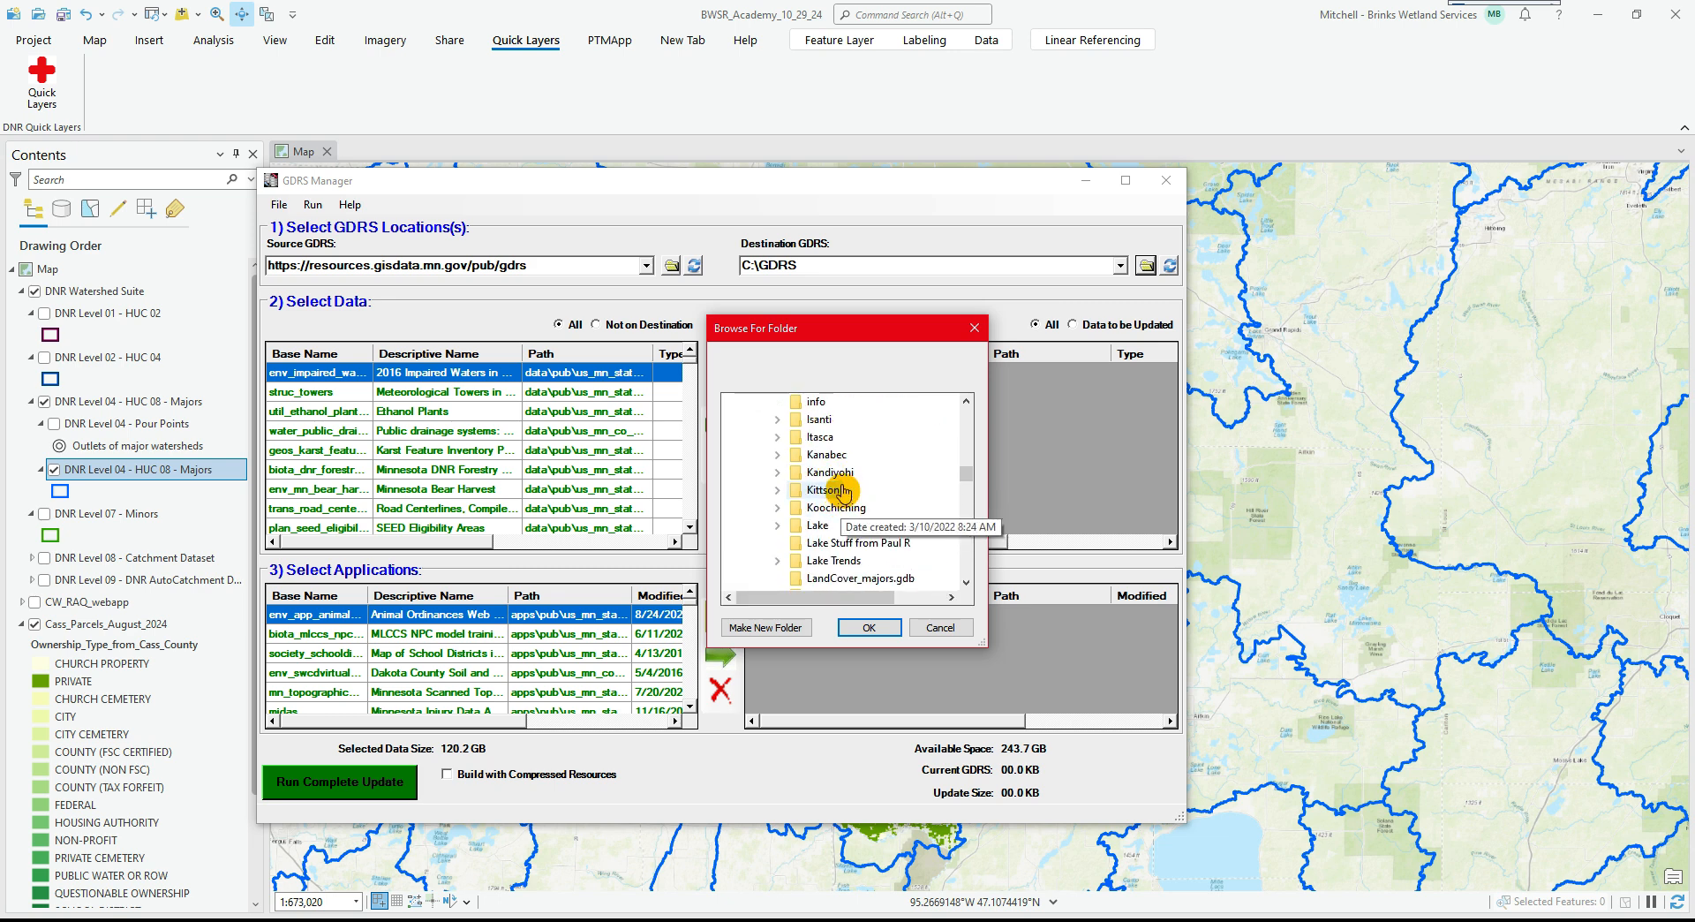
pyautogui.doubleClick(835, 455)
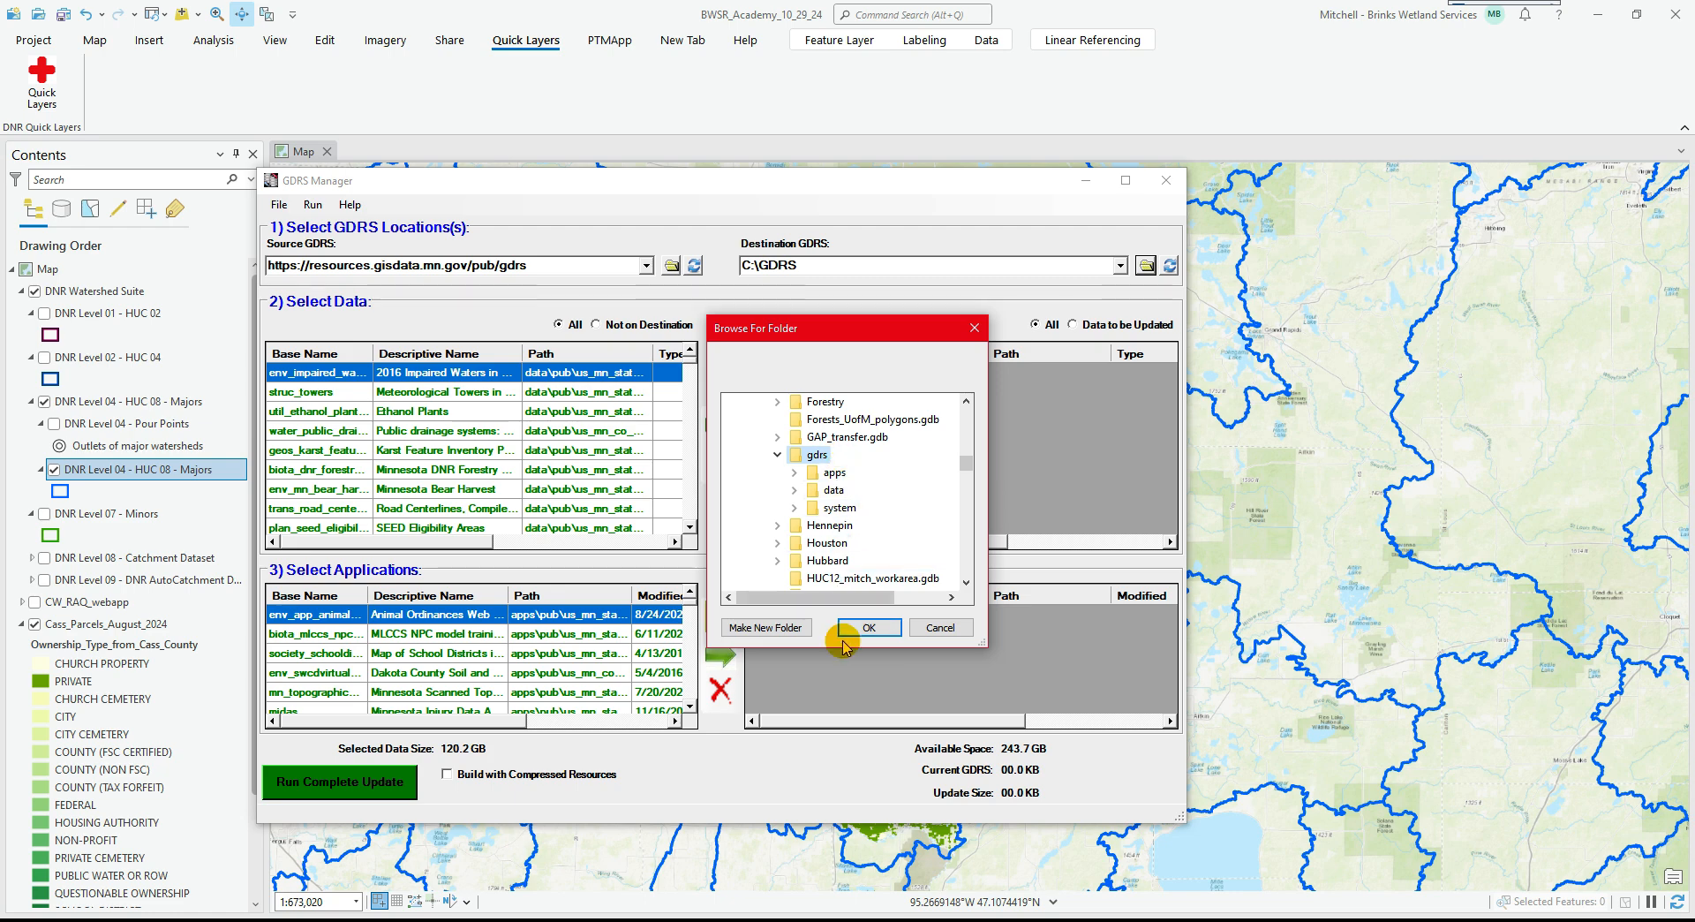
pyautogui.click(867, 628)
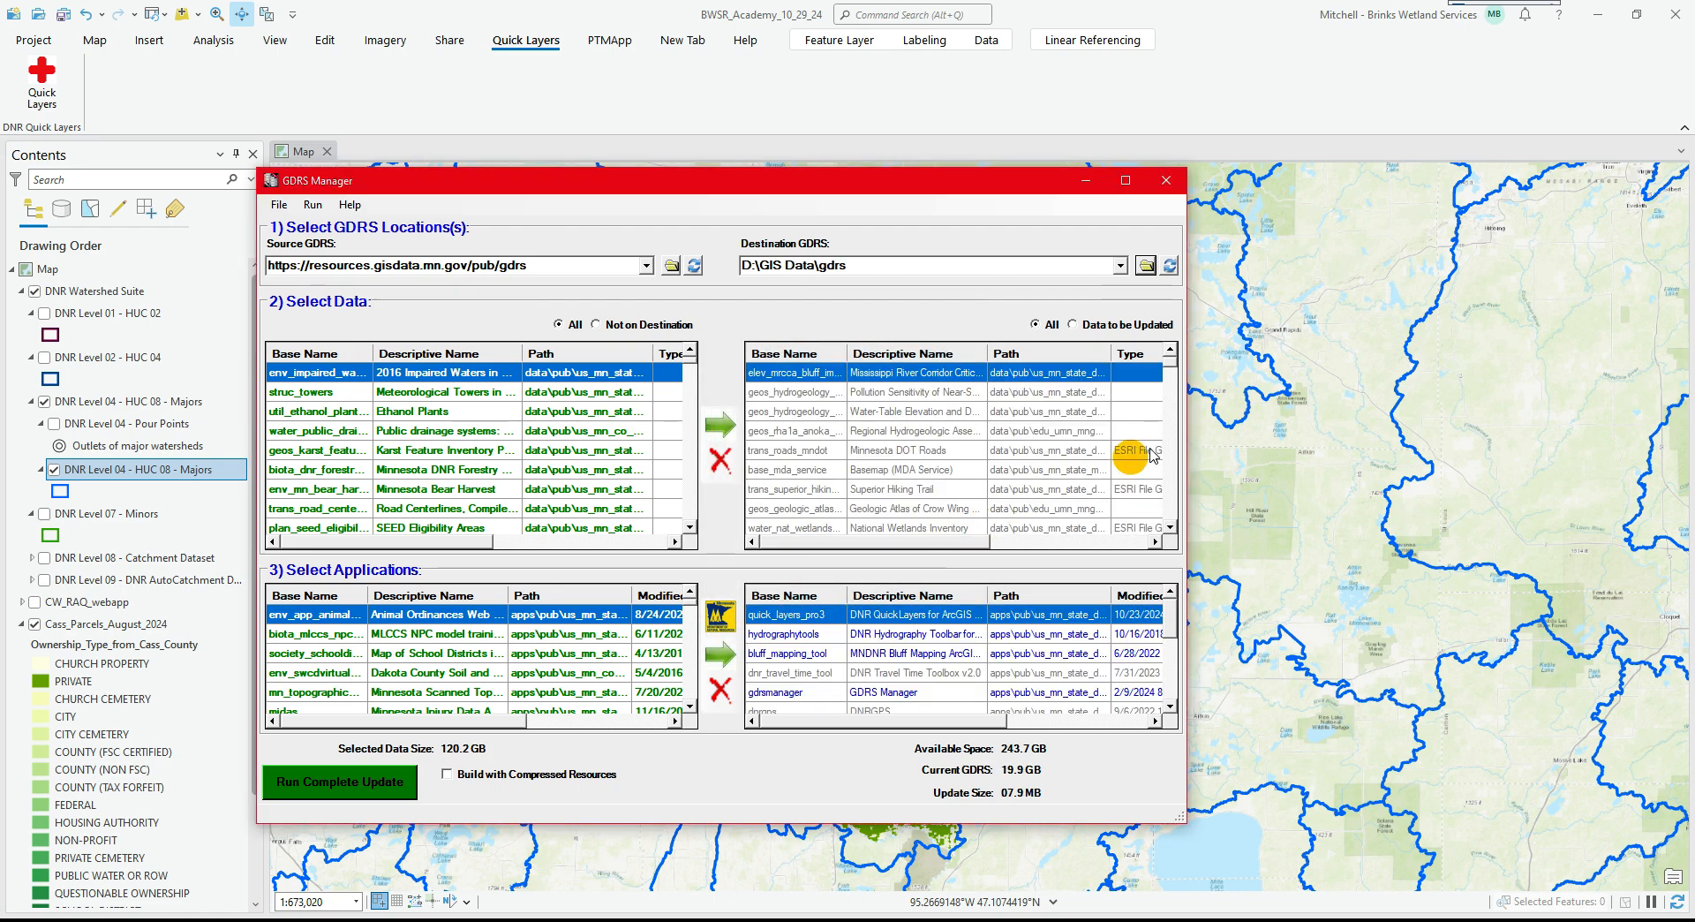
# Review the destination datasets, add the Karst Feature Inventory Points dataset to the destination, and close the GDRS Manager.
pyautogui.moveTo(1170, 365); pyautogui.dragTo(1171, 410)
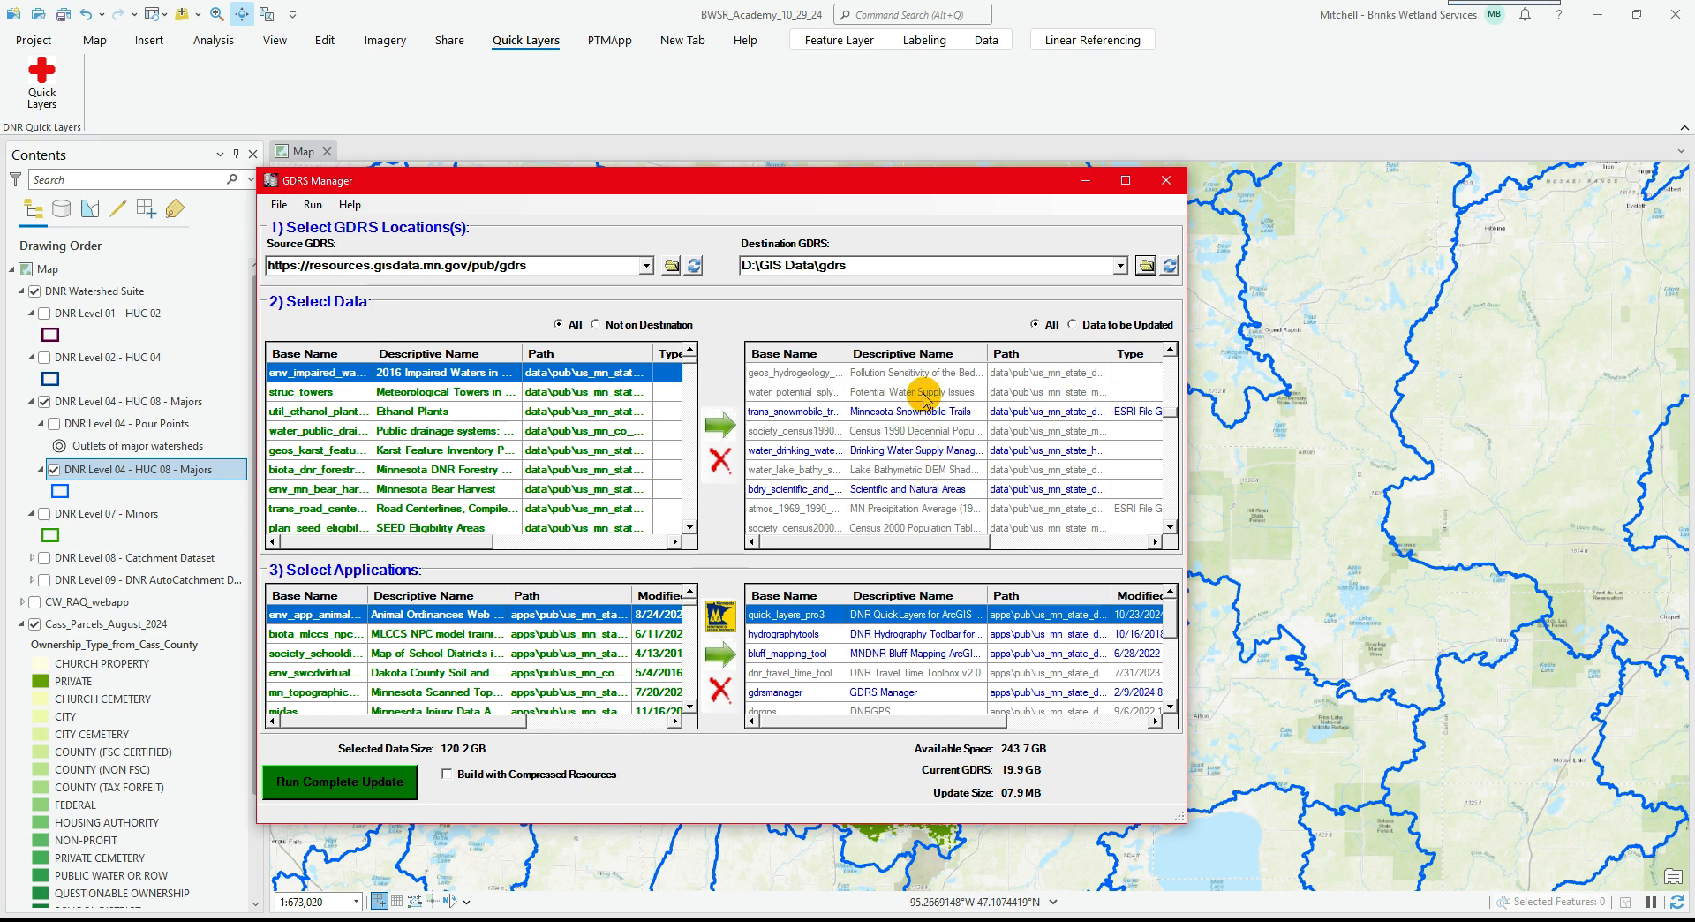
pyautogui.moveTo(1170, 411); pyautogui.dragTo(1170, 442)
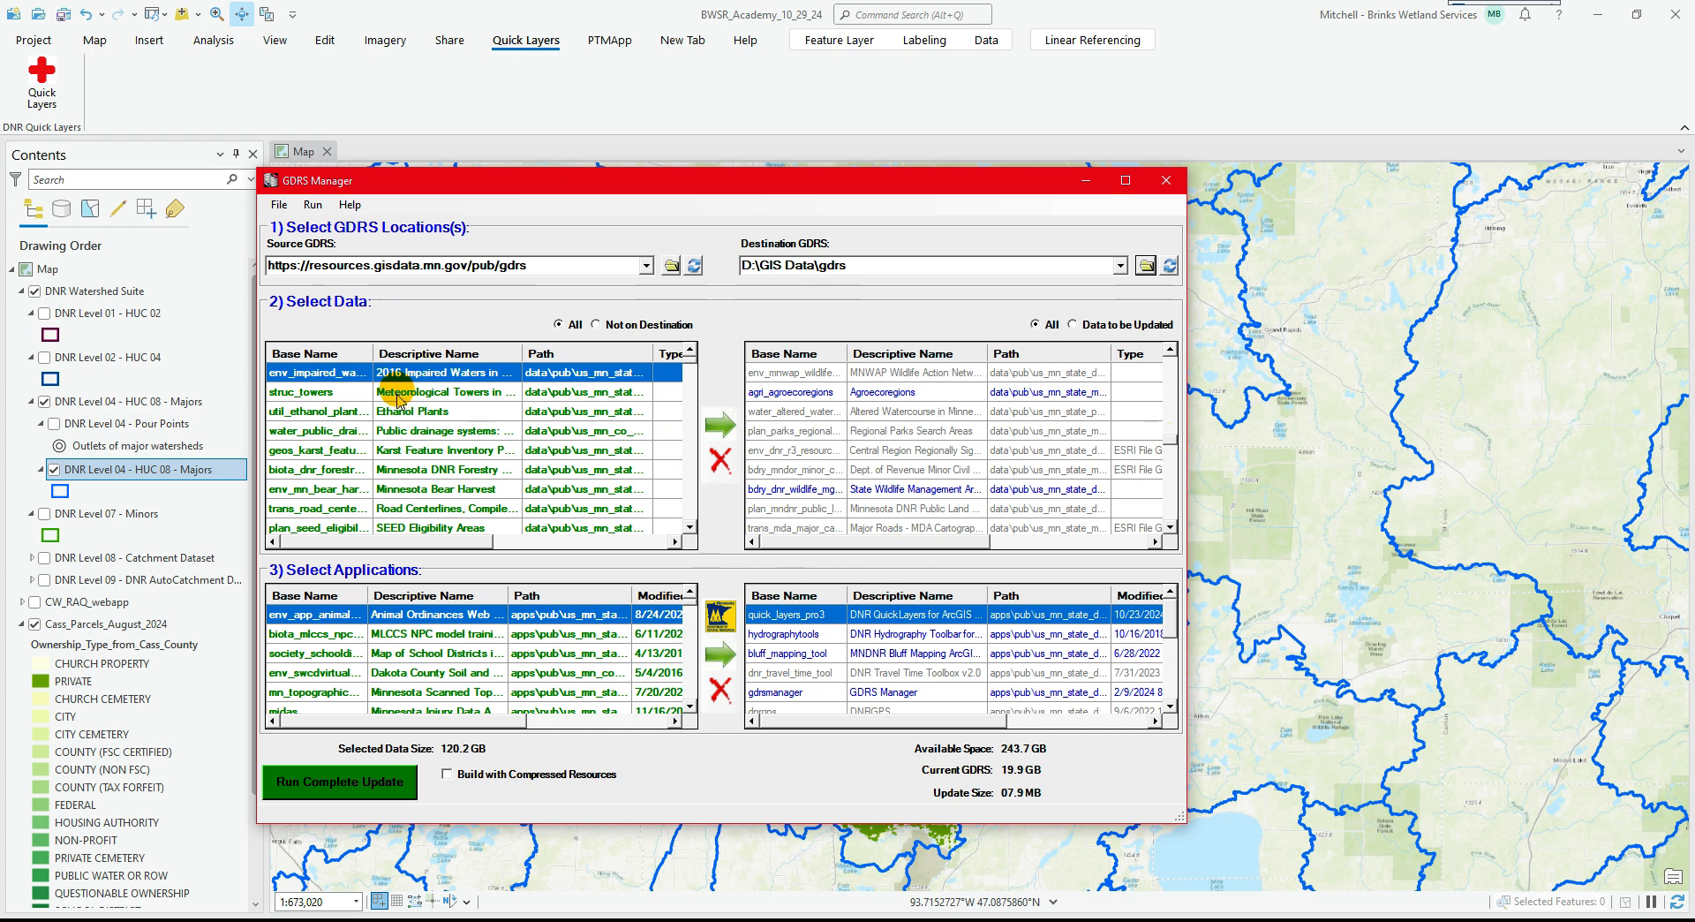
pyautogui.click(333, 452)
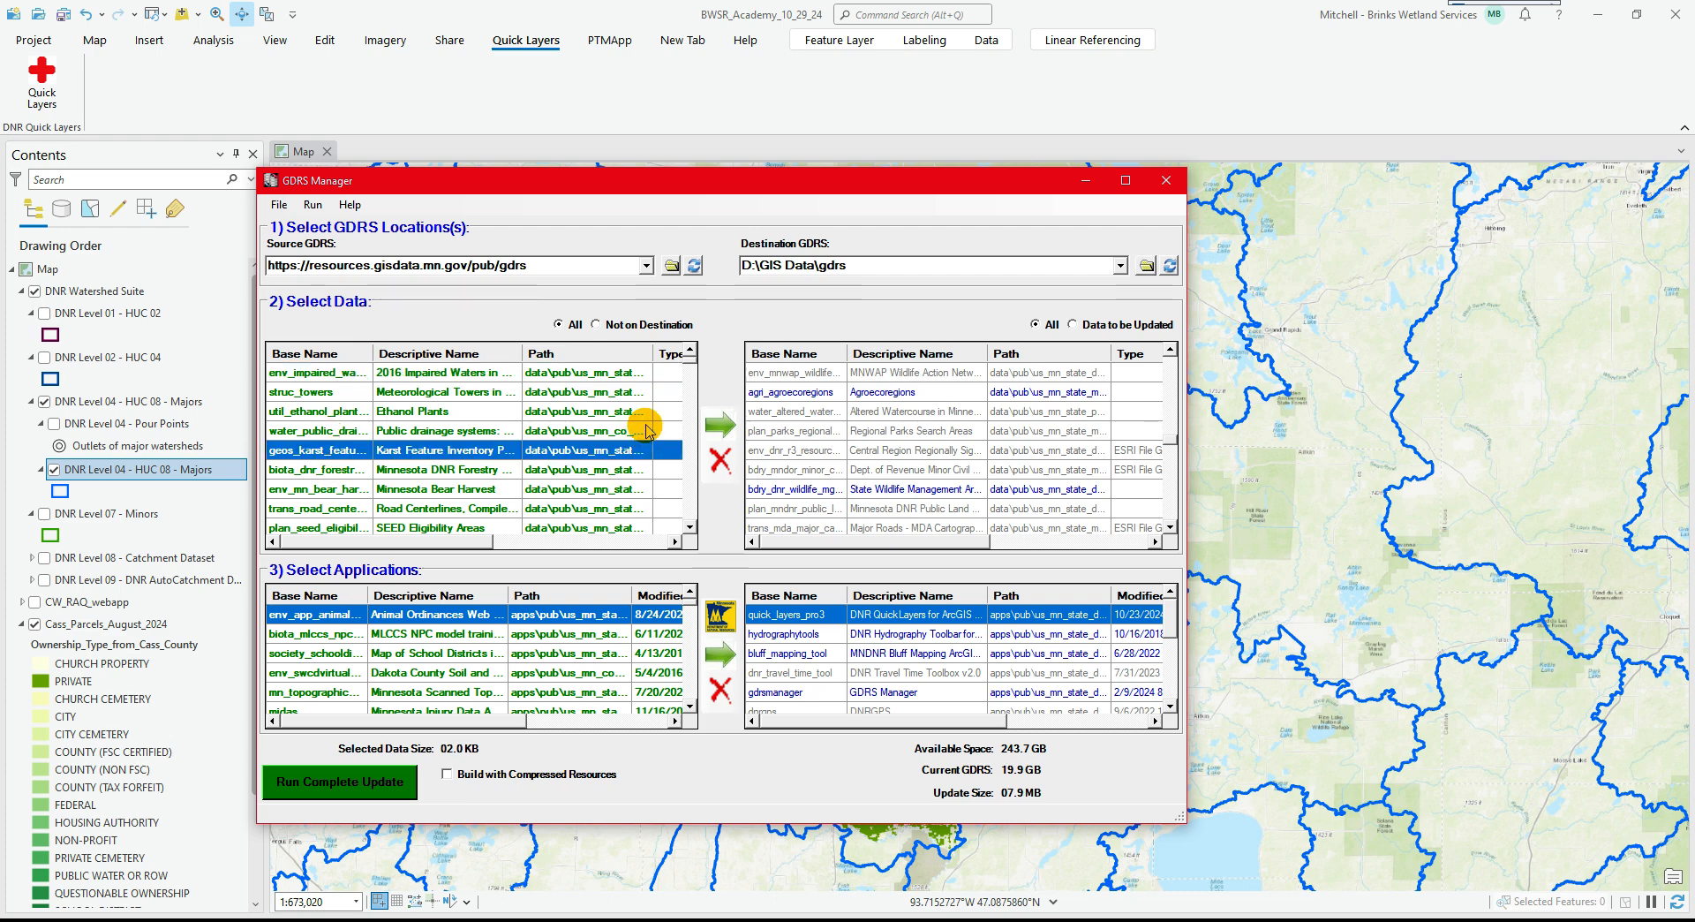
pyautogui.click(719, 425)
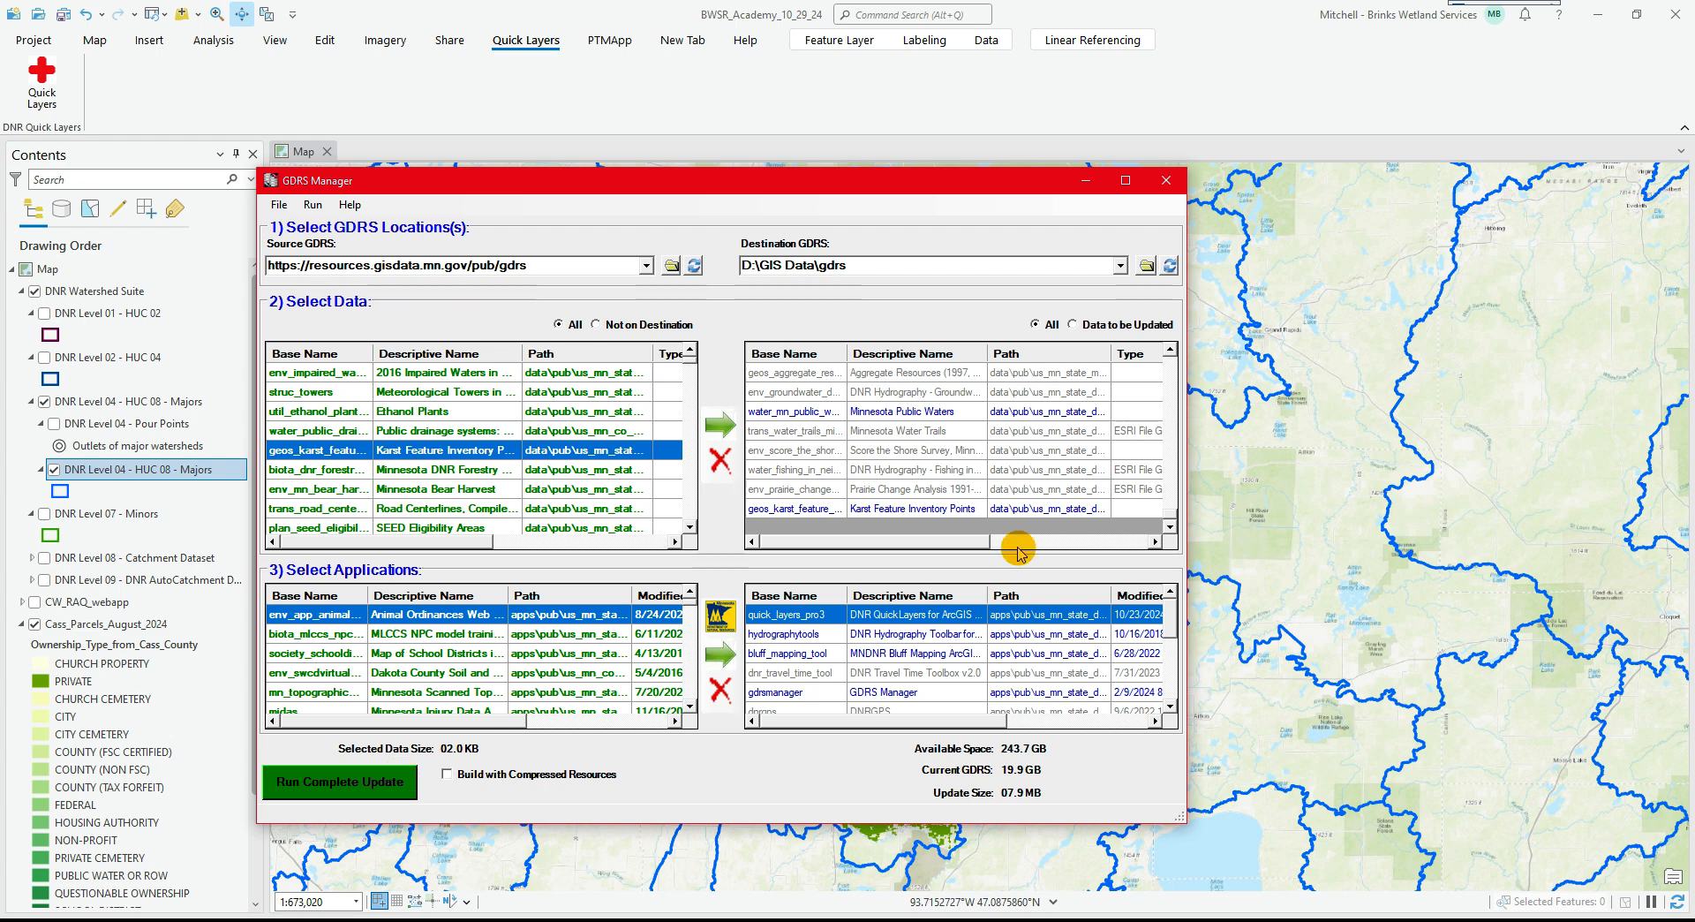
pyautogui.click(729, 650)
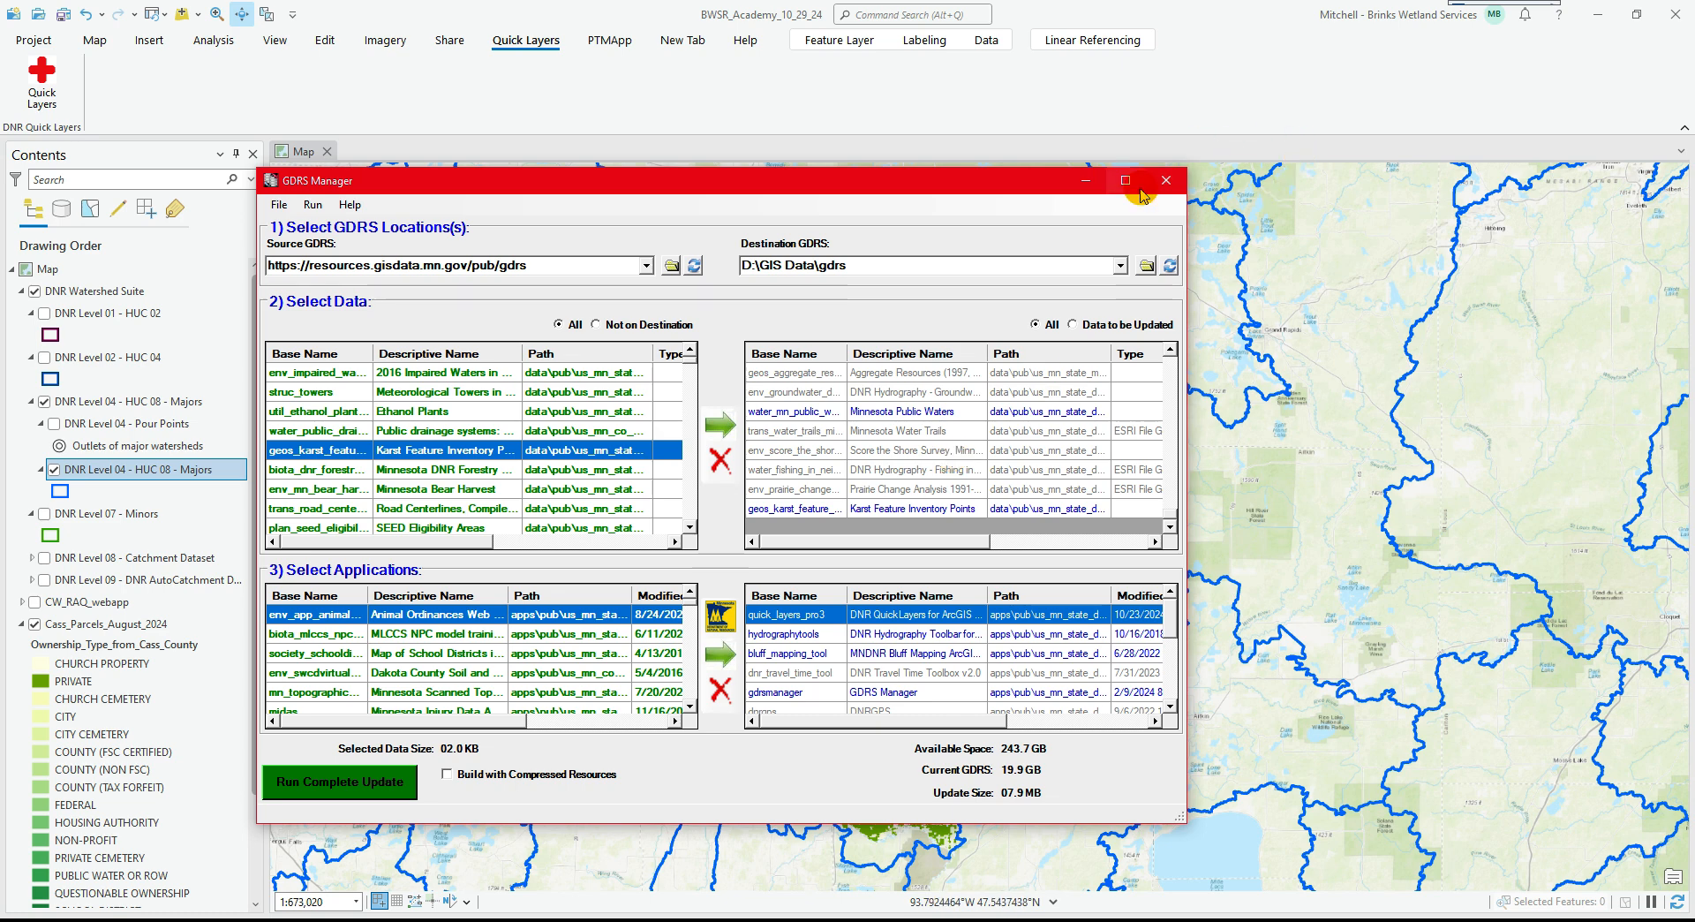
pyautogui.click(1166, 182)
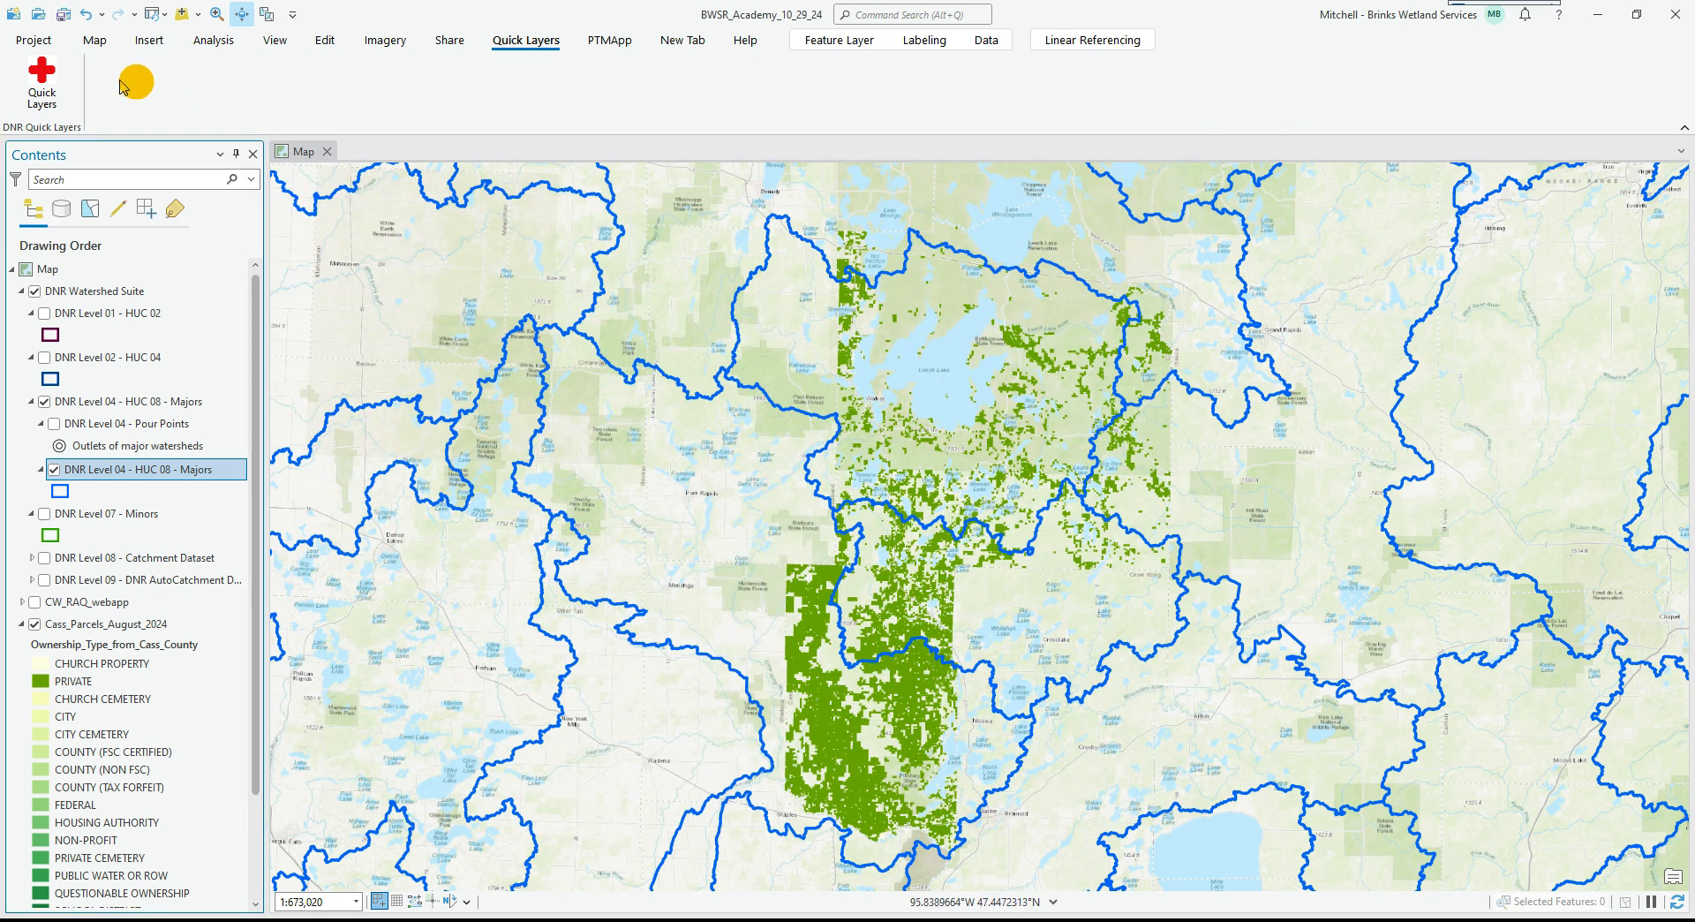
# Show the project's Catalog pane beside the map.
pyautogui.click(95, 41)
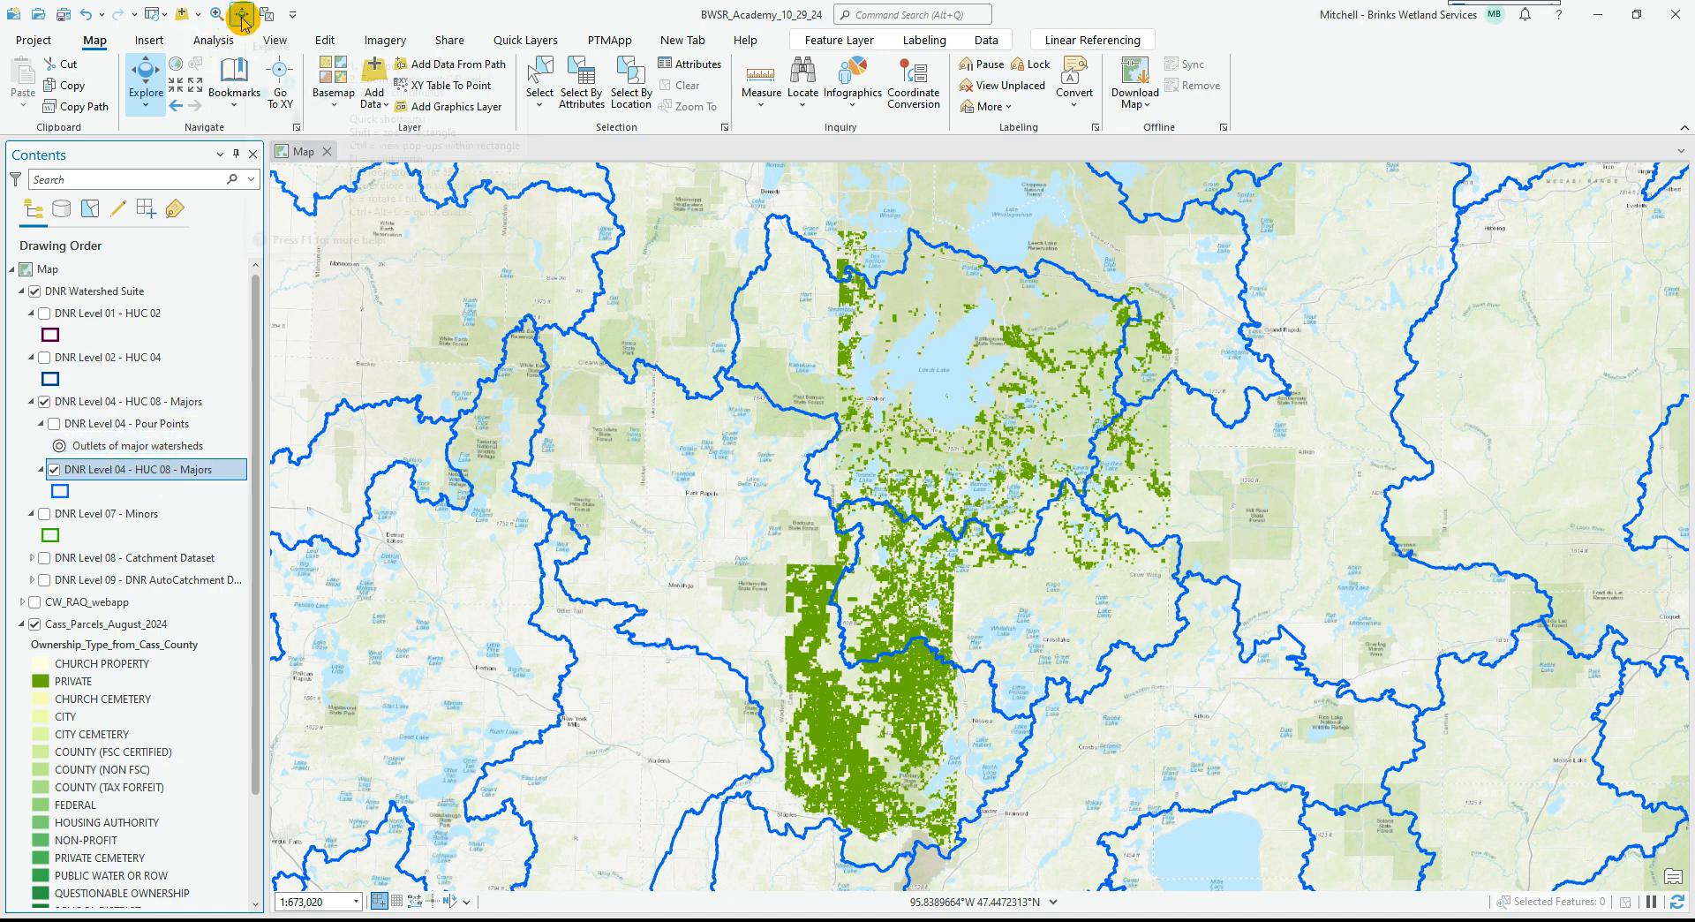
pyautogui.click(159, 14)
pyautogui.click(185, 35)
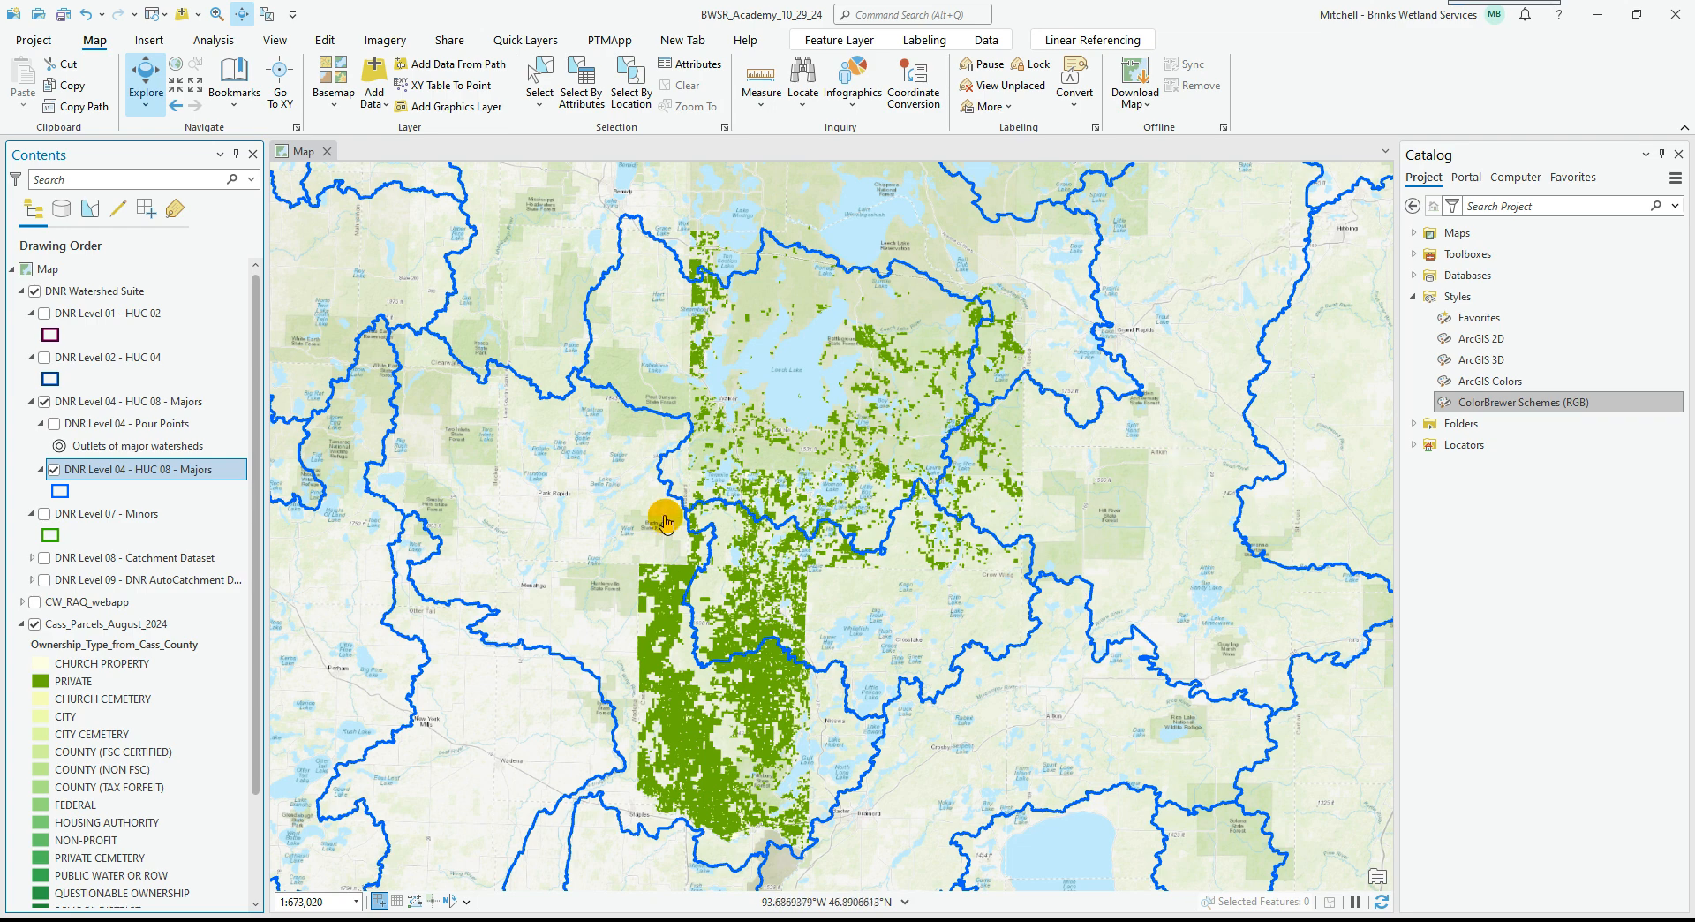
pyautogui.rightClick(165, 474)
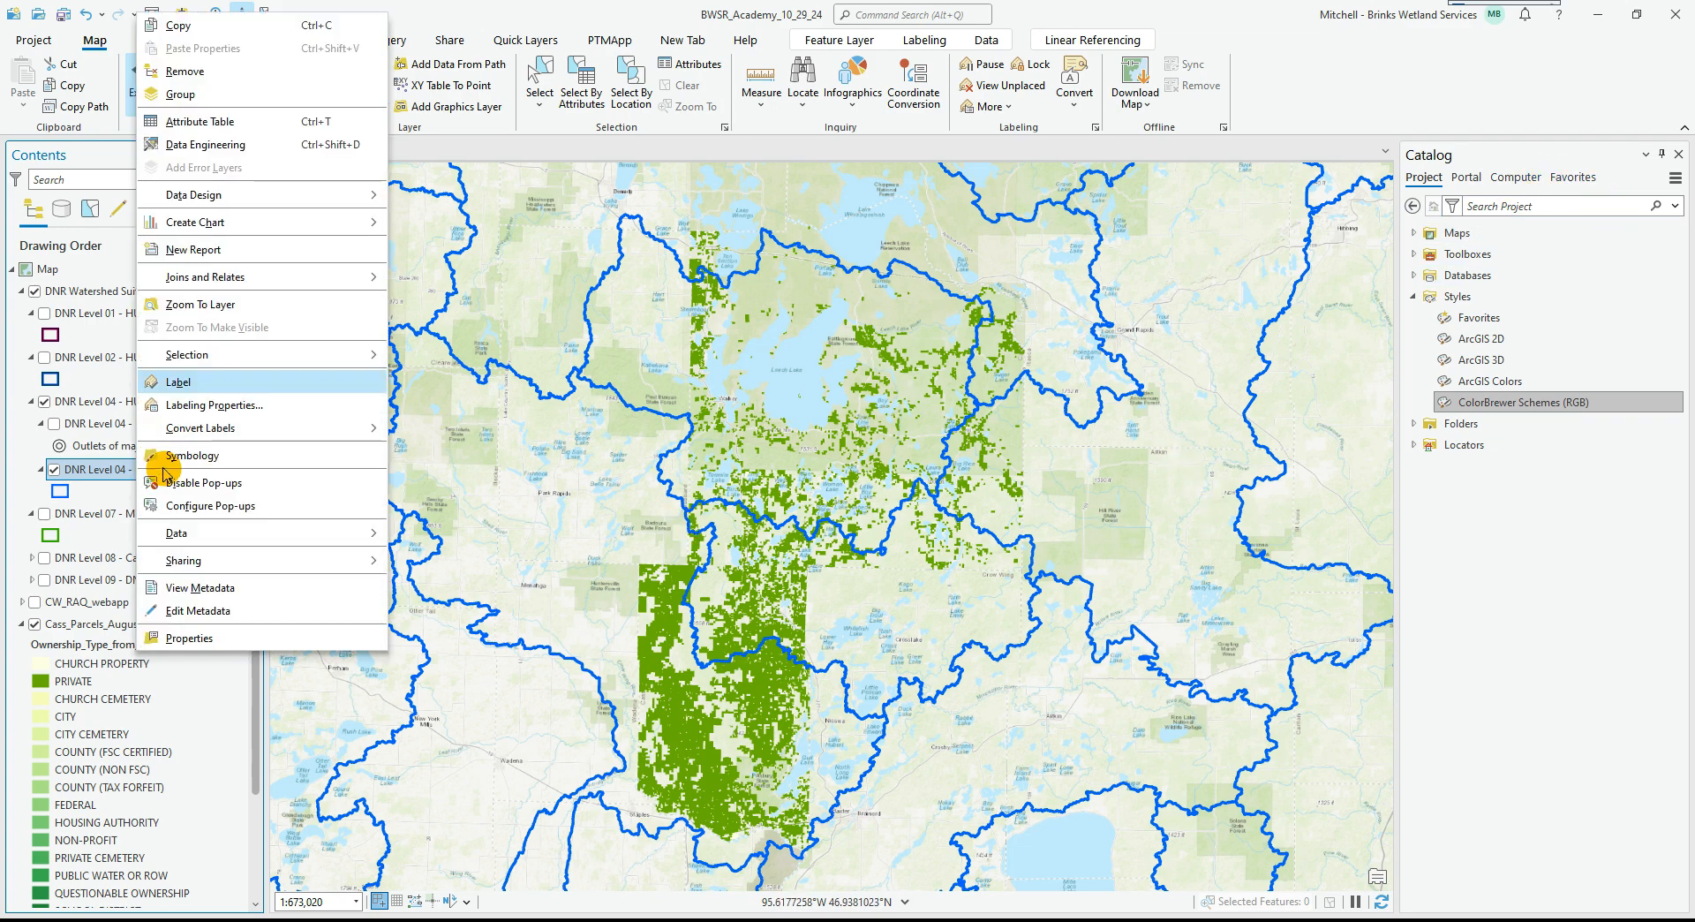
pyautogui.click(228, 646)
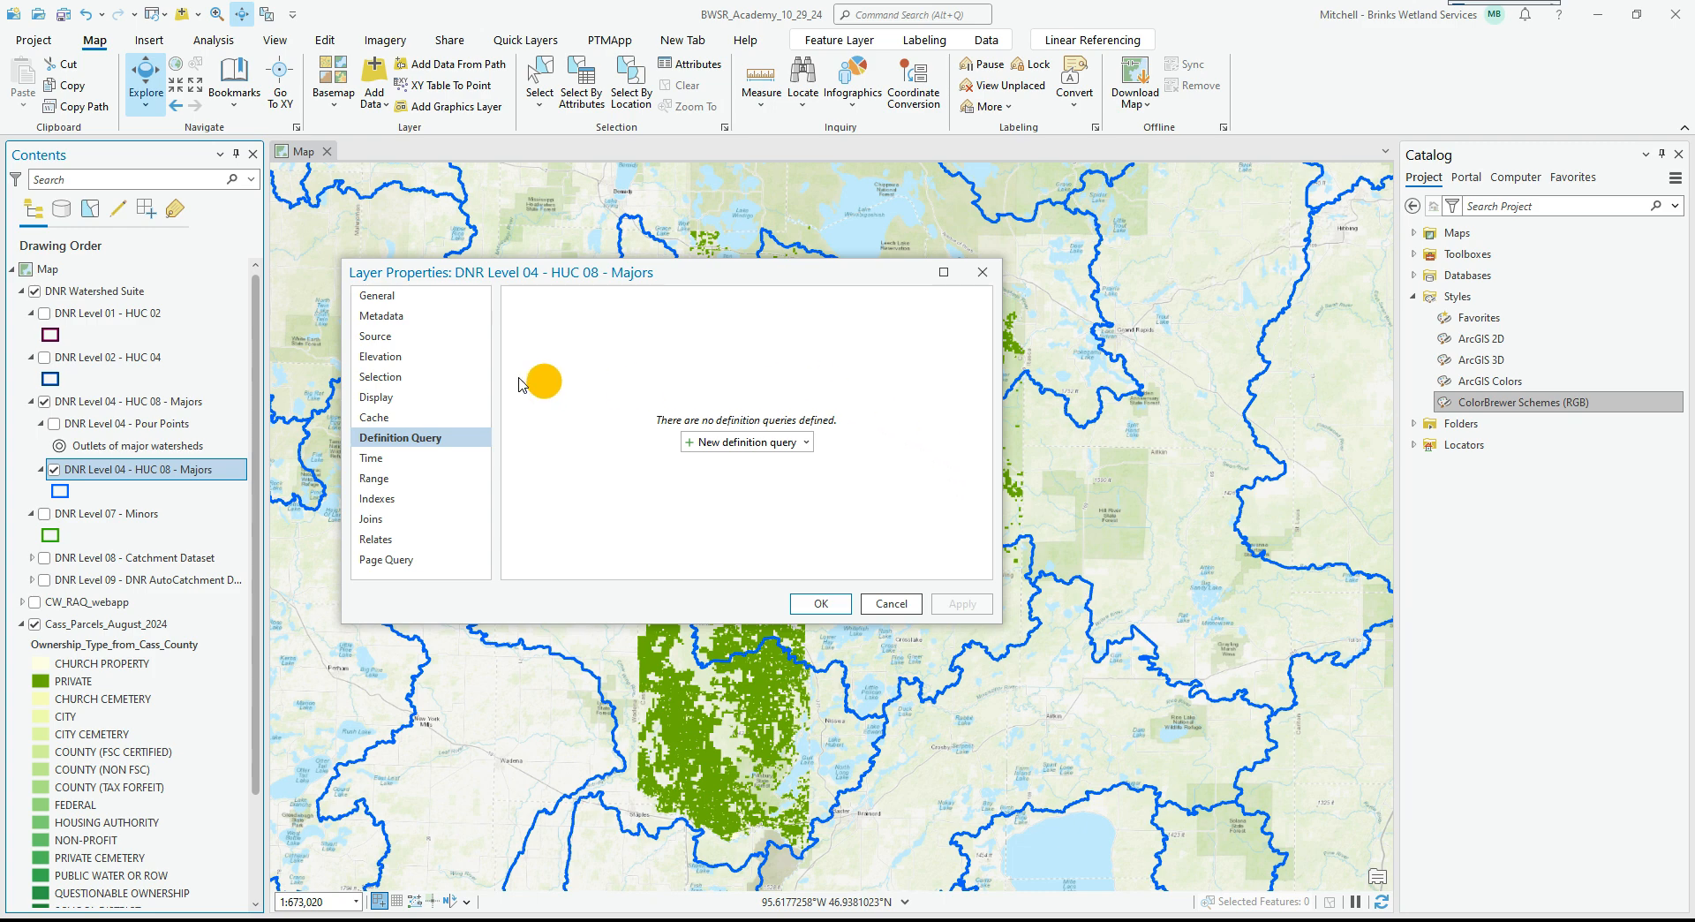
pyautogui.click(986, 276)
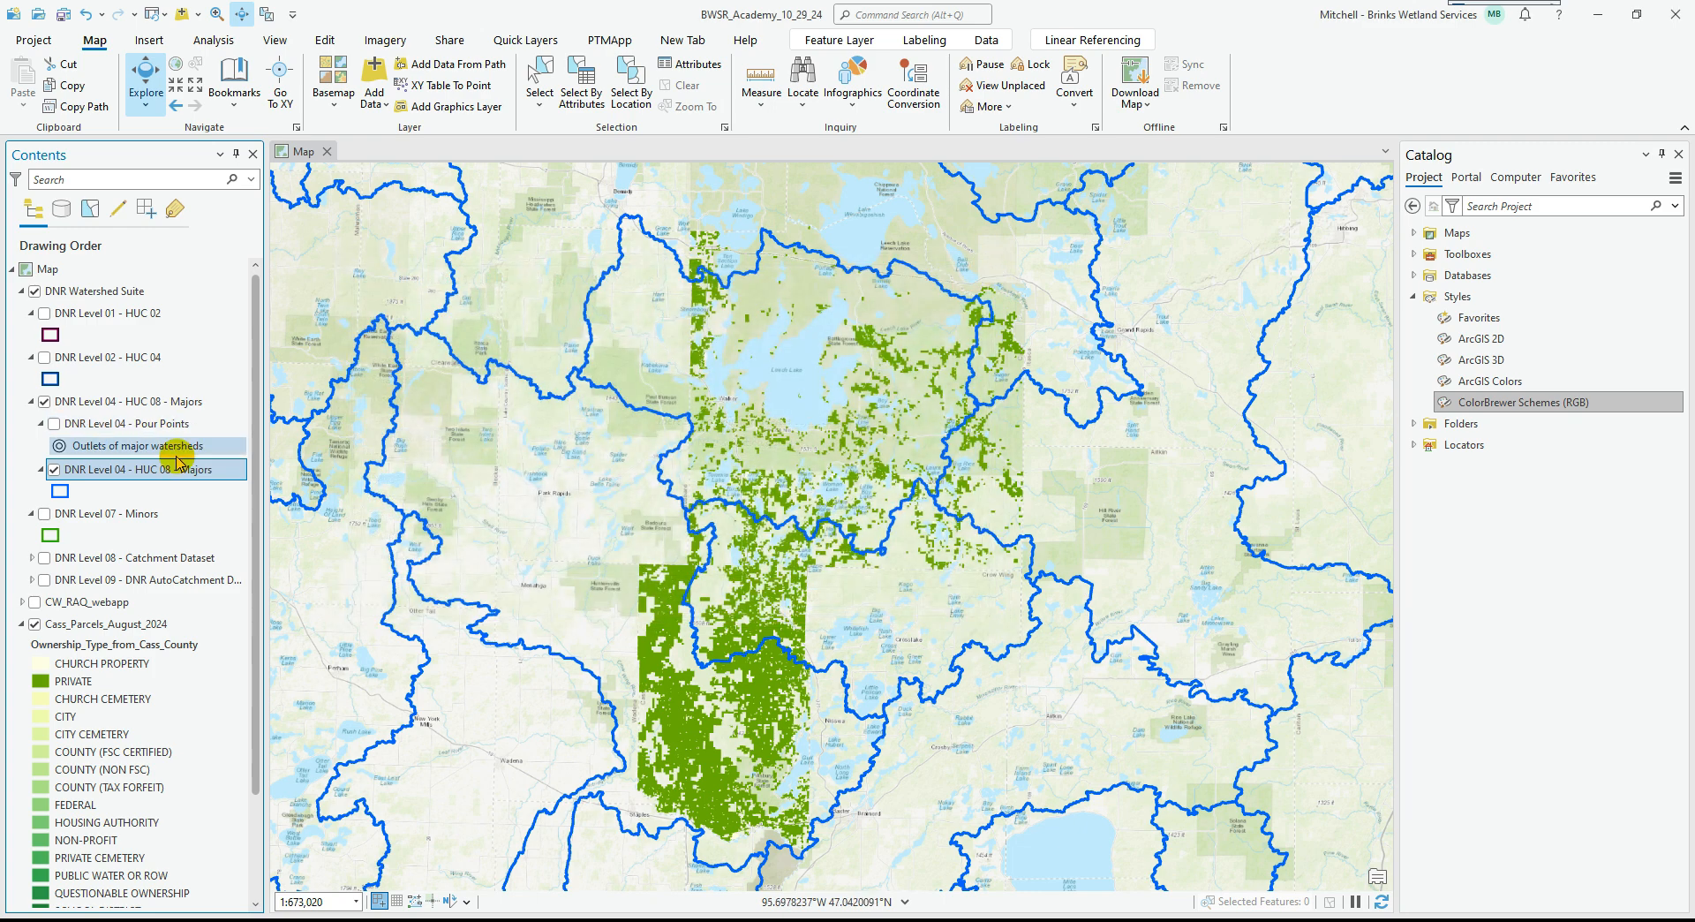
# Set the label expression of the DNR Level 04 - HUC 08 - Majors layer to [major_name] and apply it.
pyautogui.rightClick(168, 469)
pyautogui.click(242, 399)
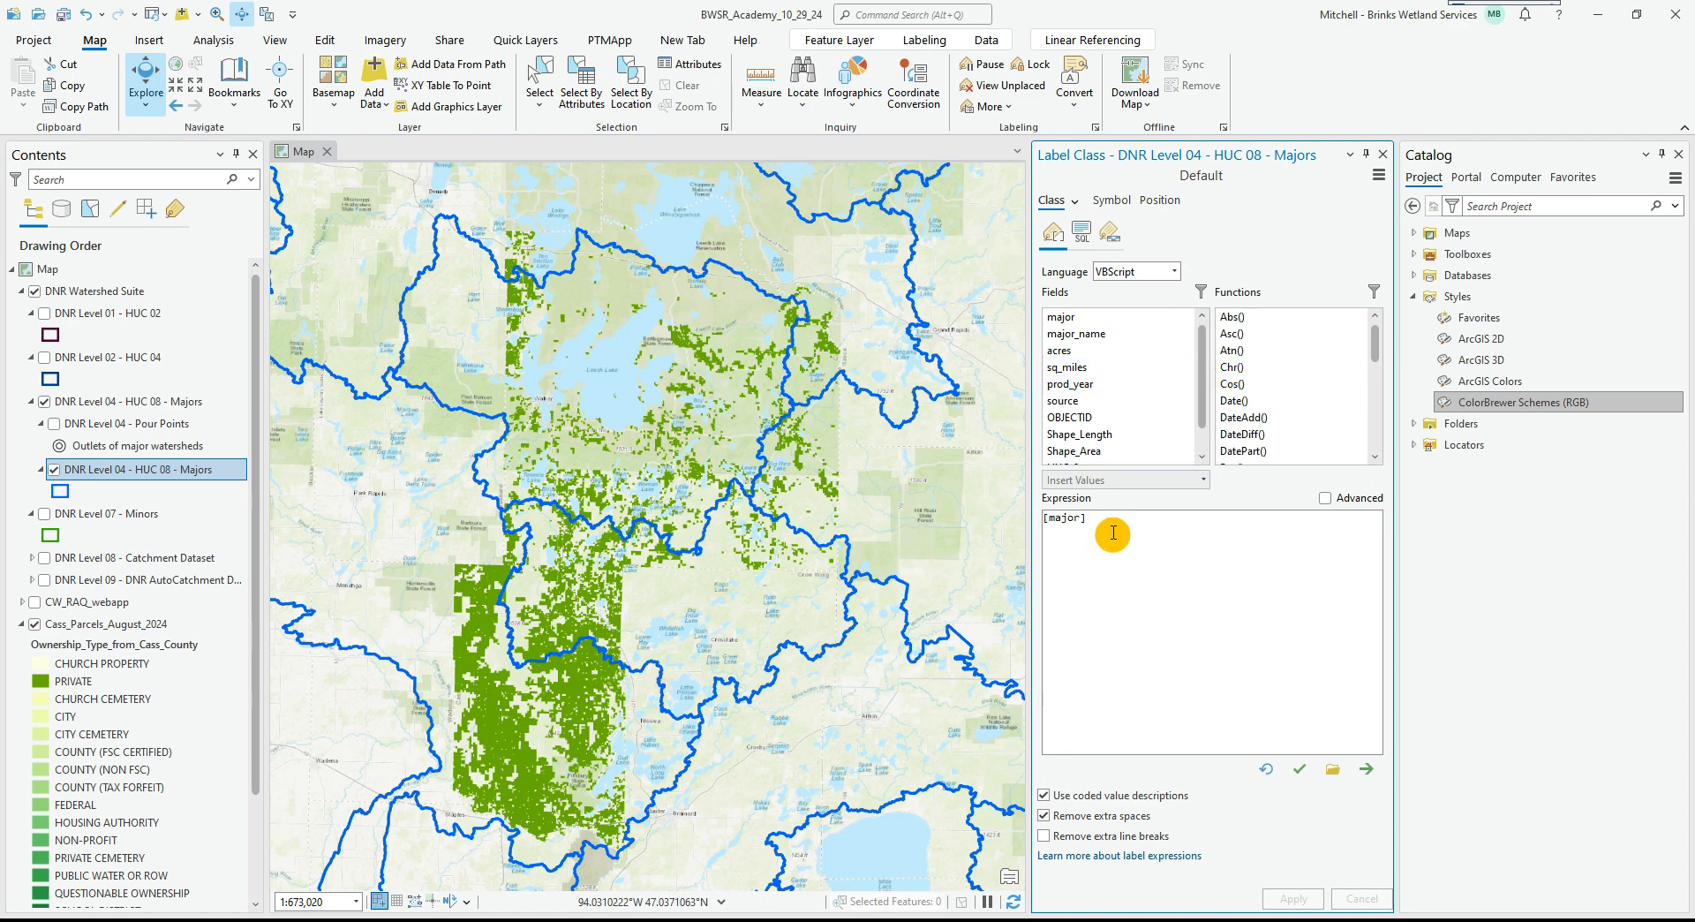
pyautogui.moveTo(1112, 528); pyautogui.dragTo(853, 455)
pyautogui.doubleClick(1047, 337)
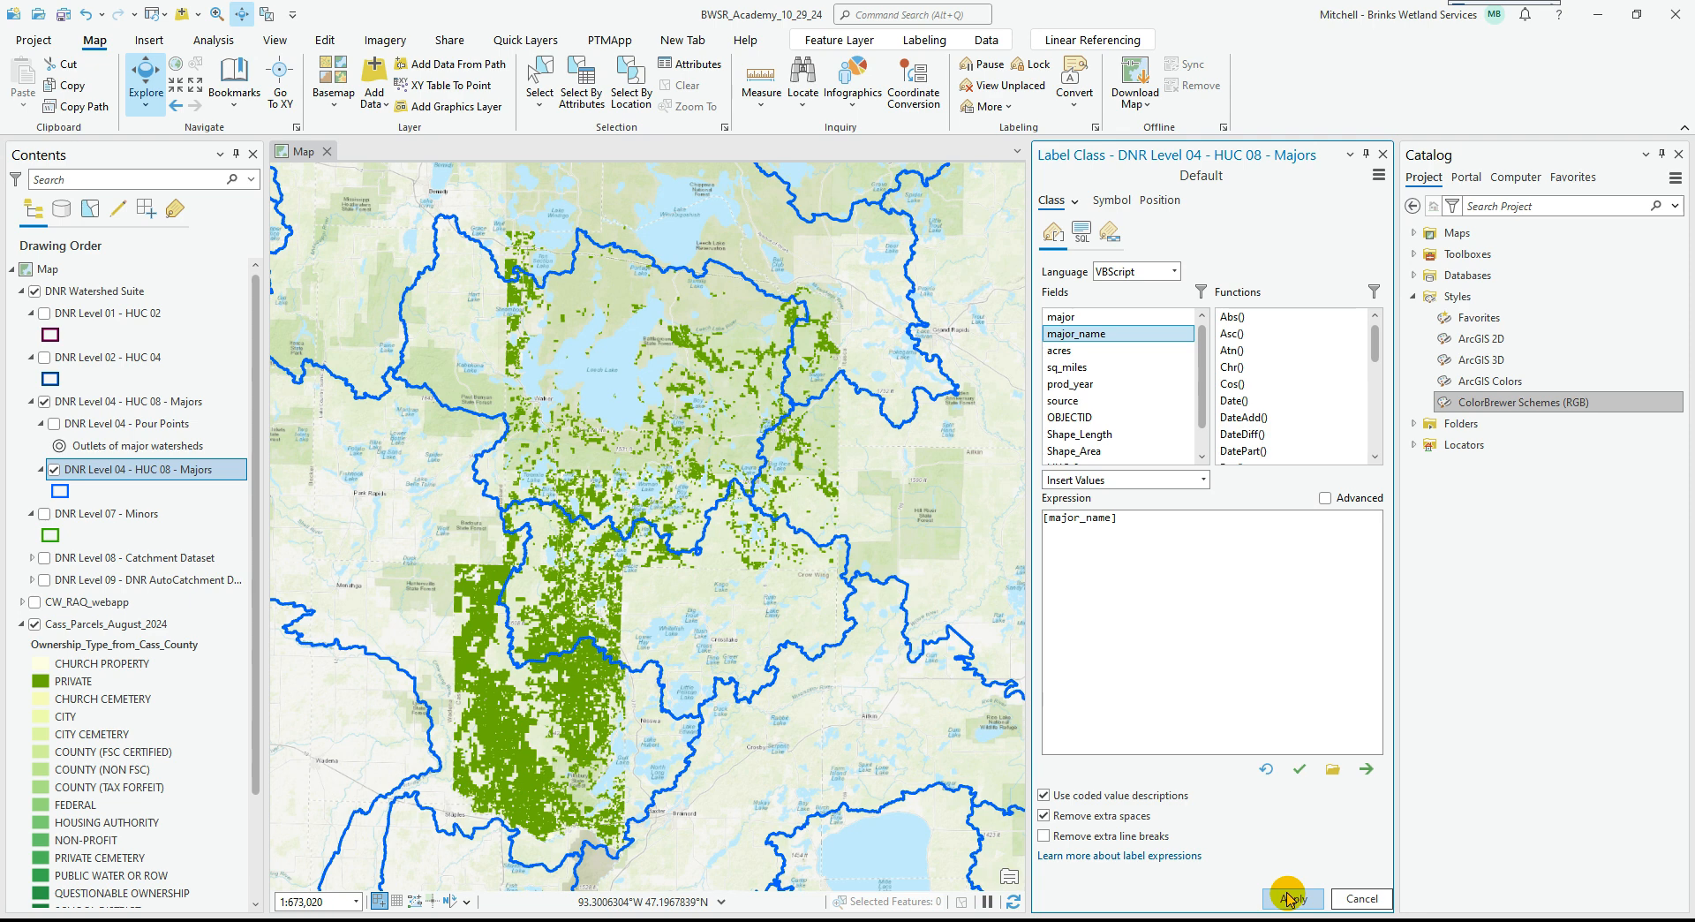
pyautogui.click(1112, 201)
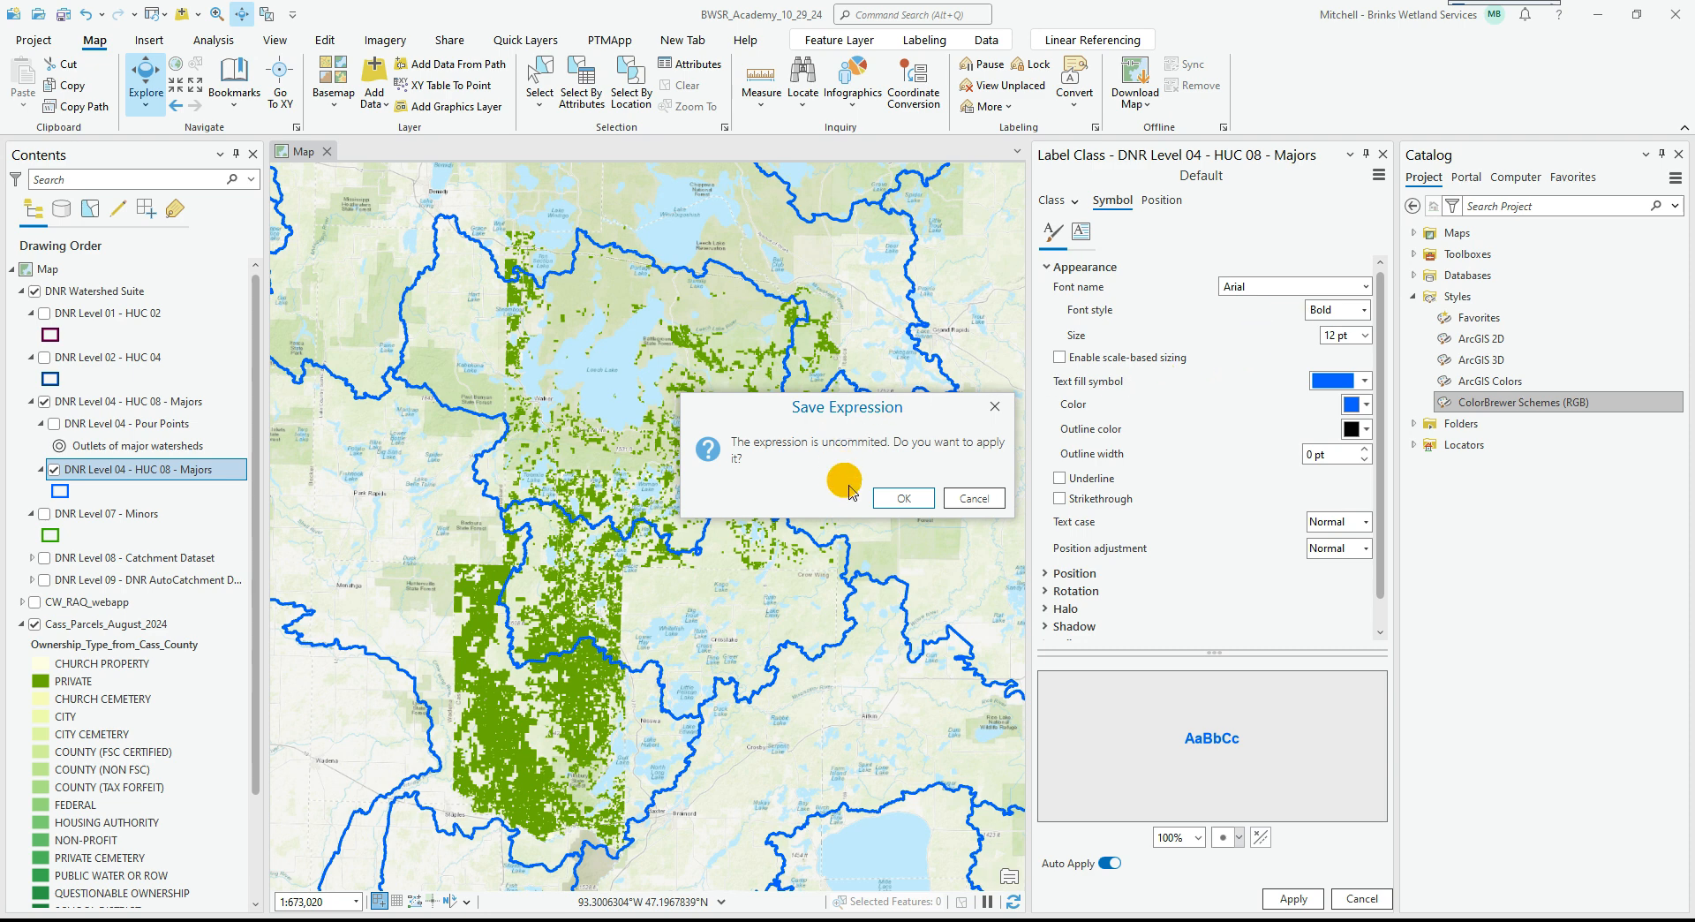
pyautogui.click(904, 498)
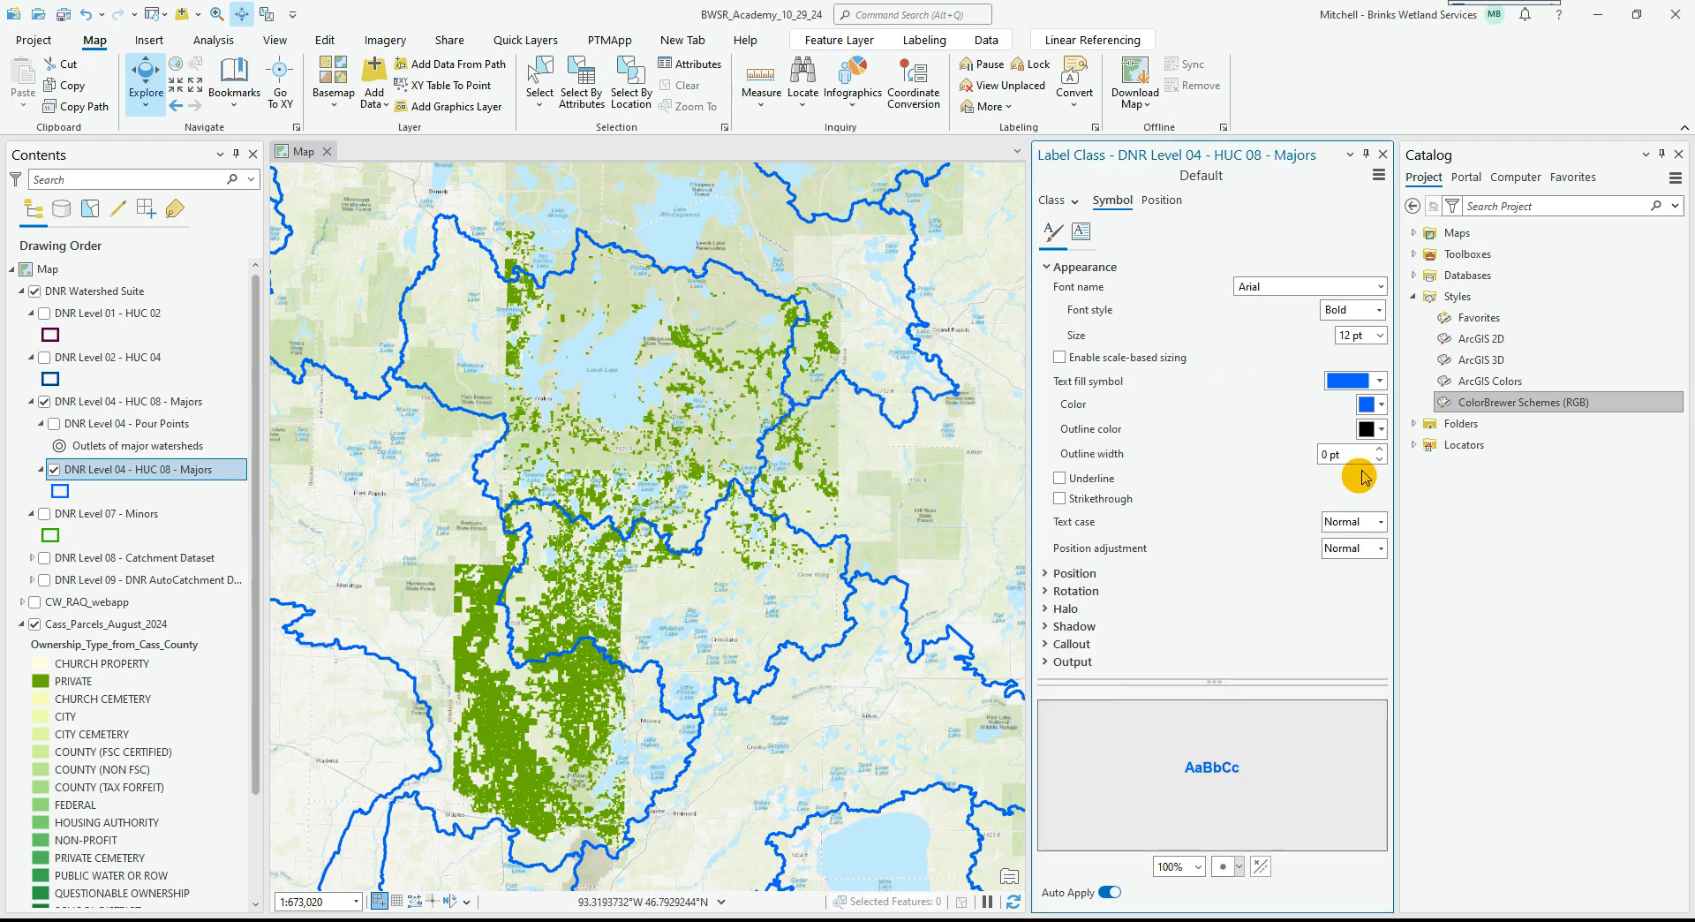
# Give the DNR Level 04 - HUC 08 - Majors labels a white halo of 2 pt and turn the labels on.
pyautogui.click(1056, 608)
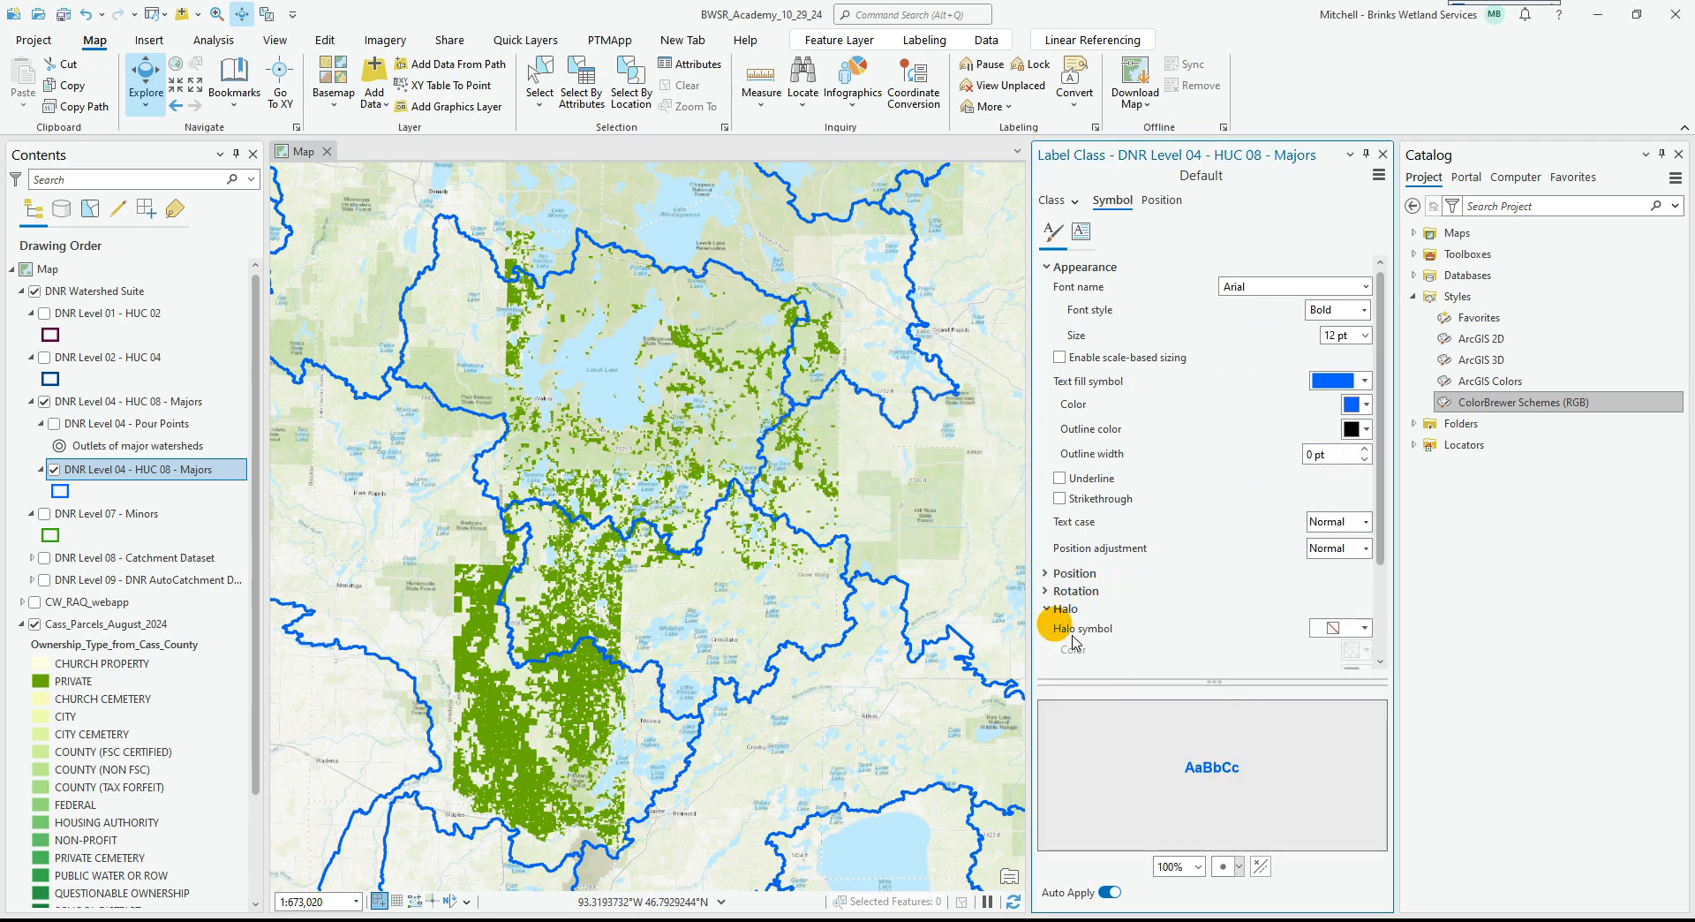
pyautogui.click(1350, 628)
pyautogui.click(1329, 744)
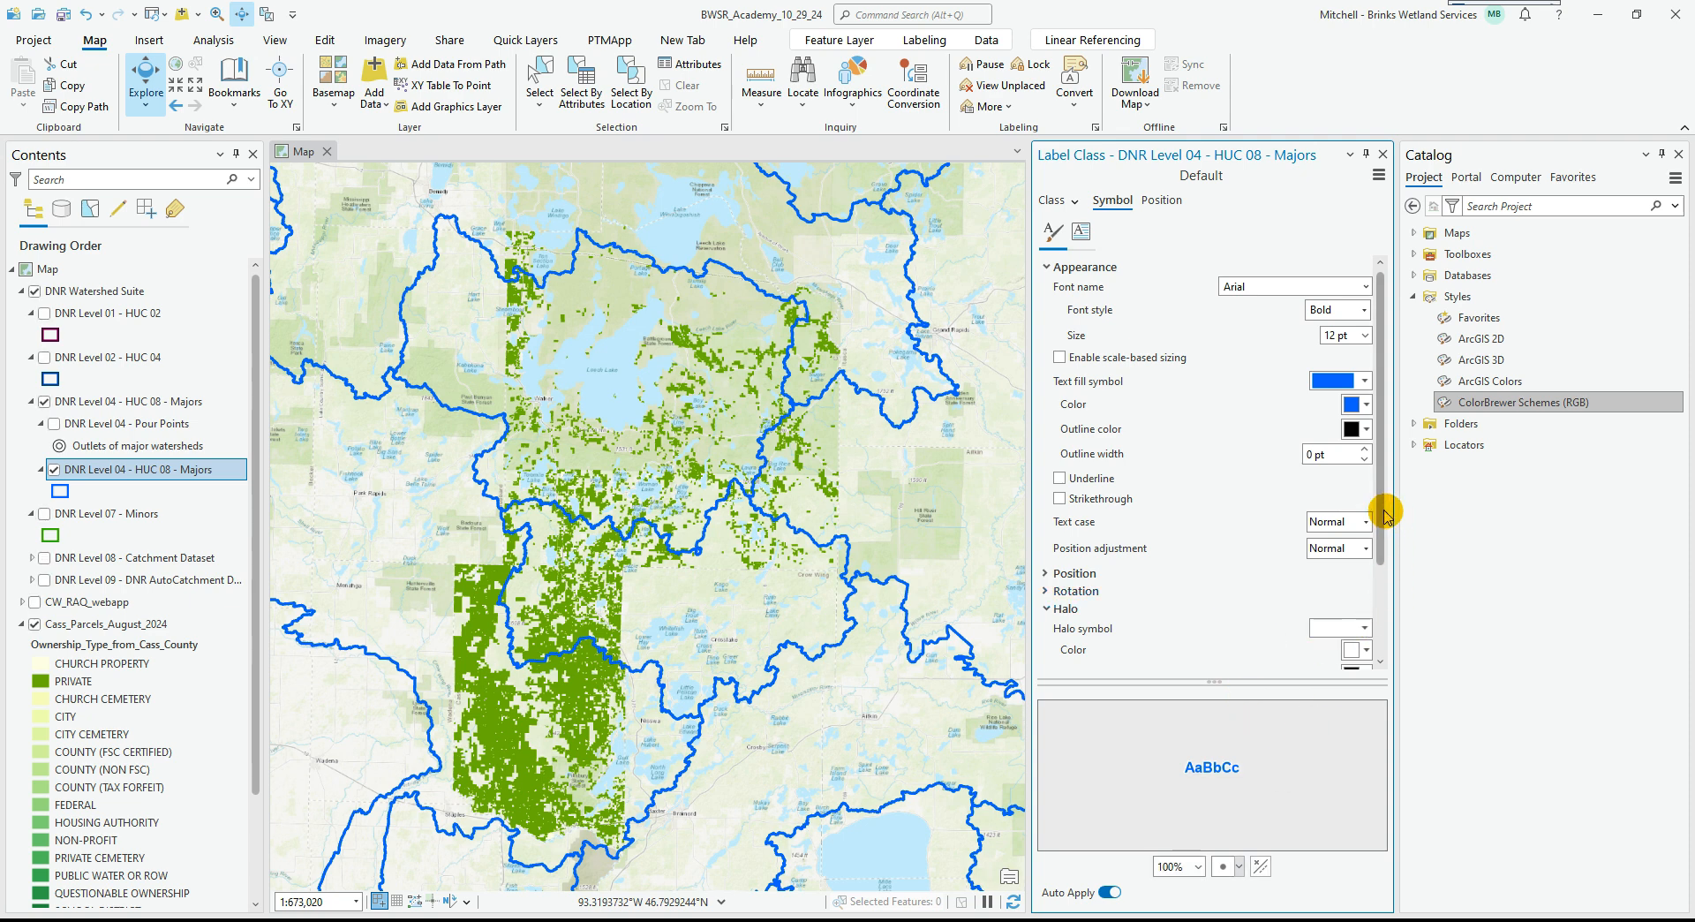
pyautogui.moveTo(1382, 504); pyautogui.dragTo(1379, 593)
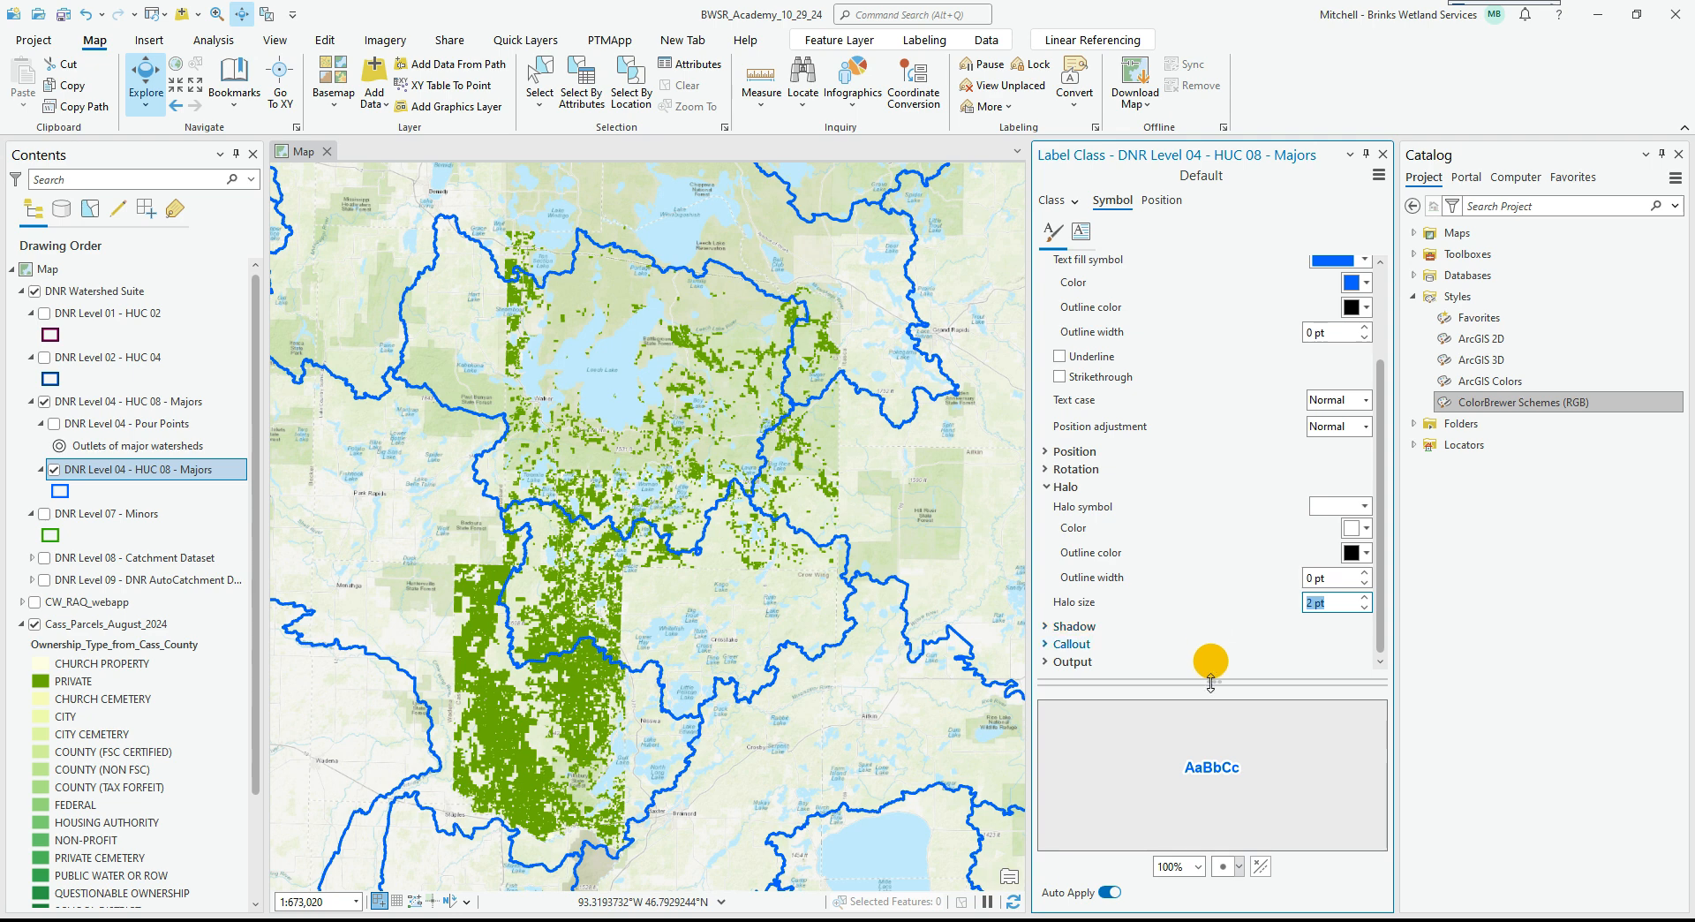
pyautogui.scroll(3, 1247, 450)
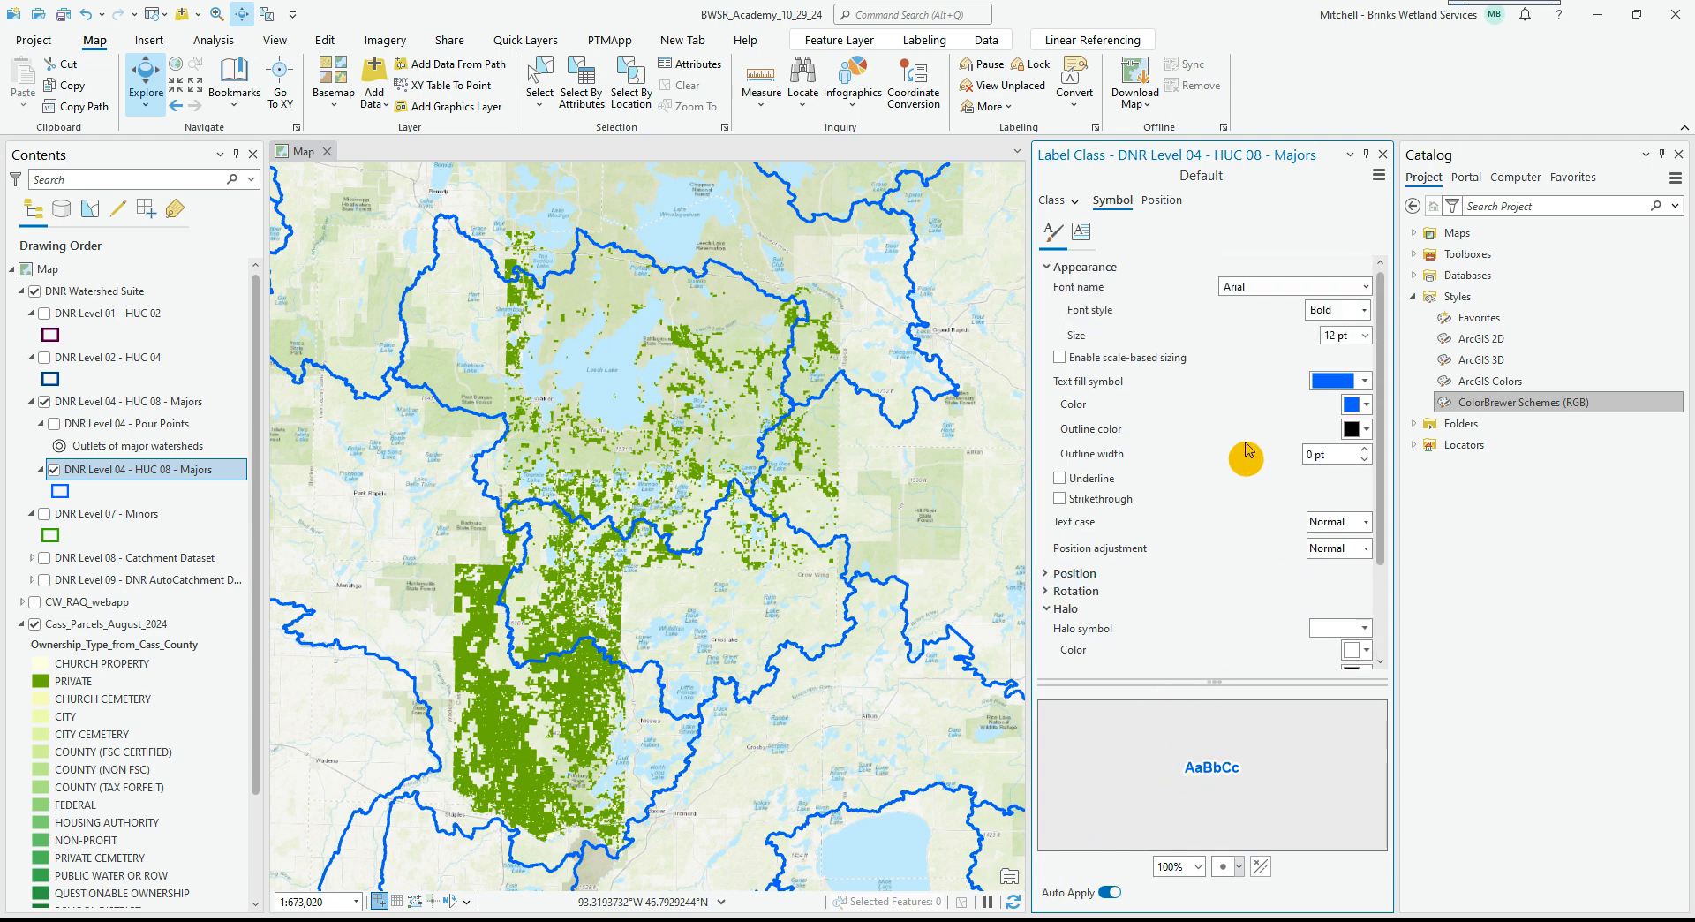
pyautogui.scroll(-3, 1162, 575)
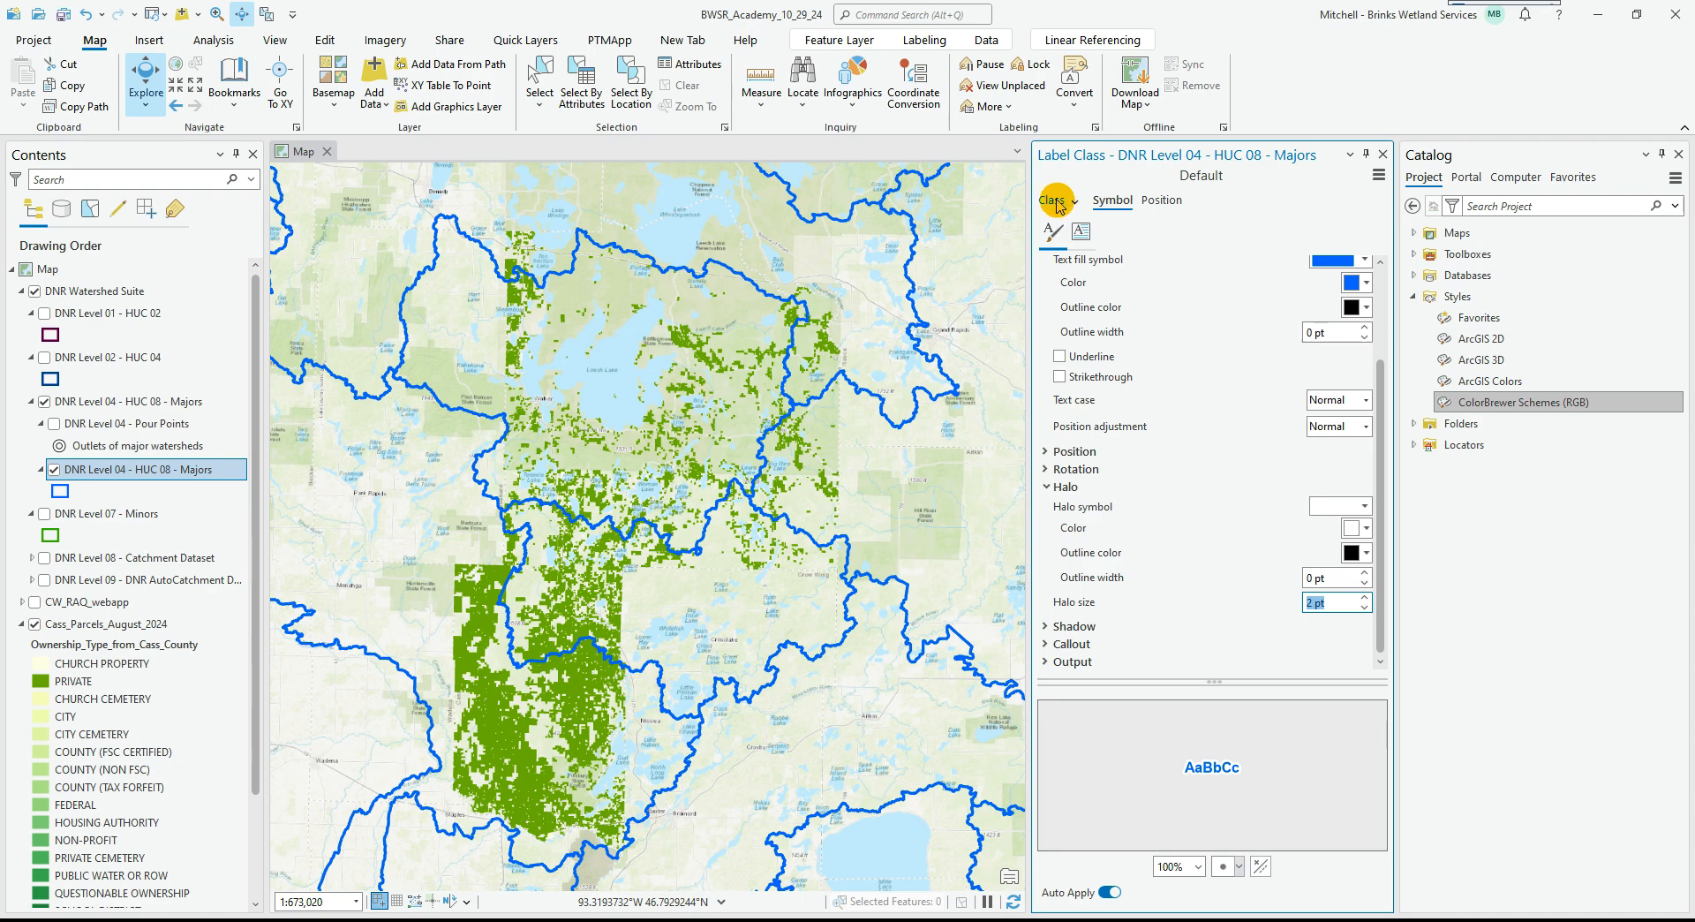
pyautogui.click(1383, 156)
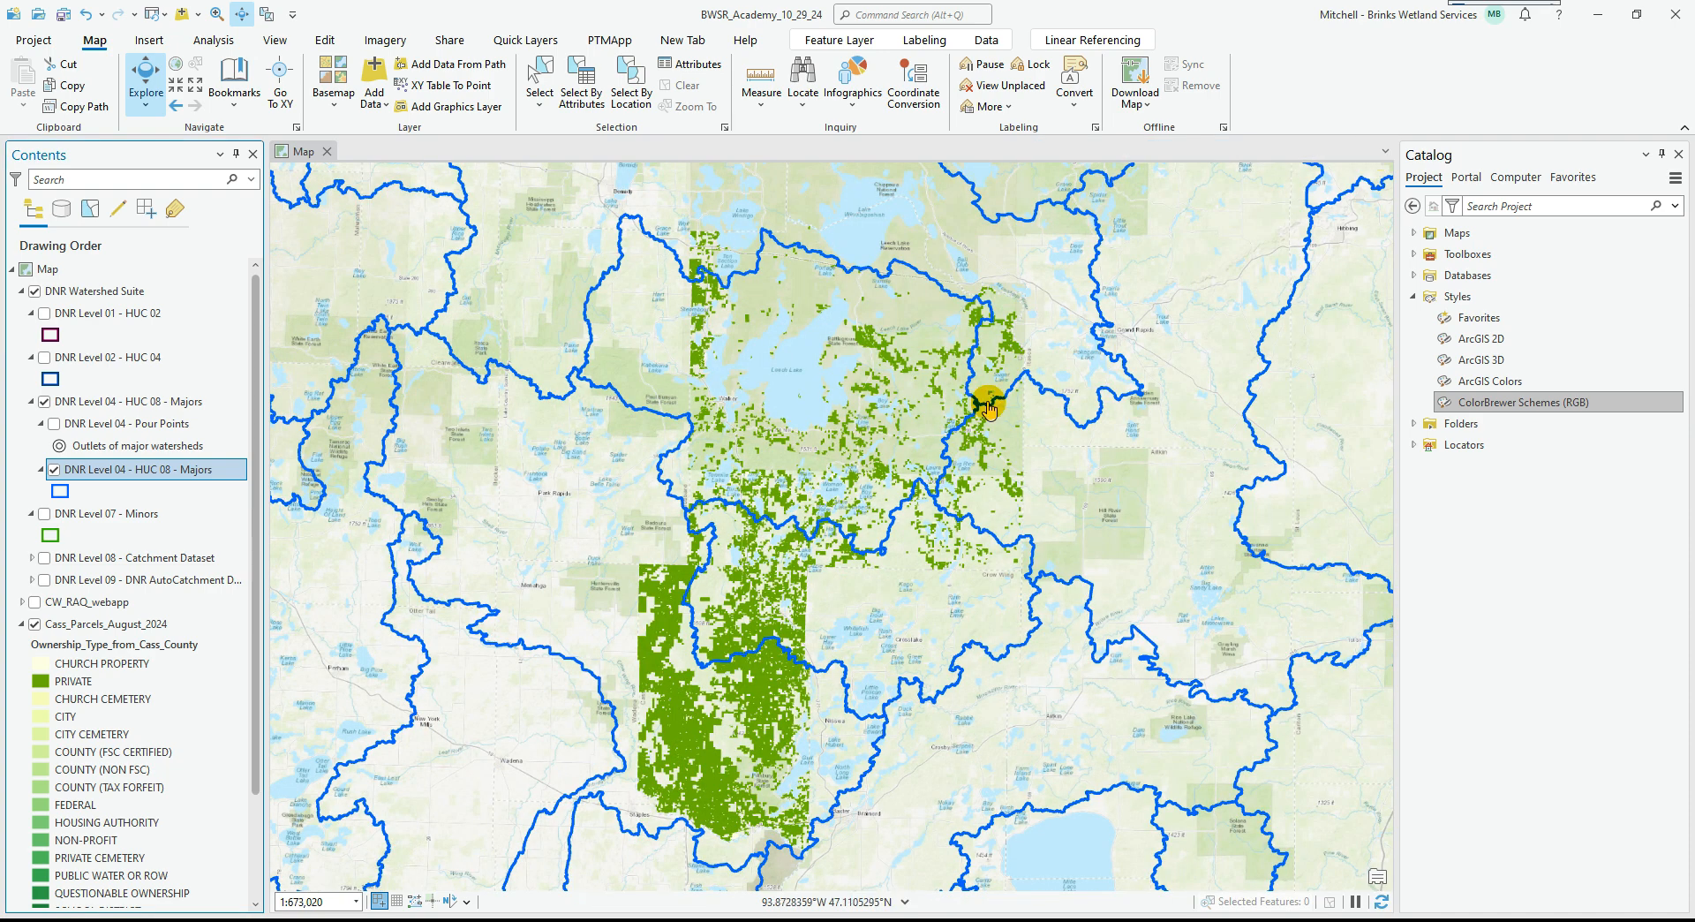
pyautogui.rightClick(85, 472)
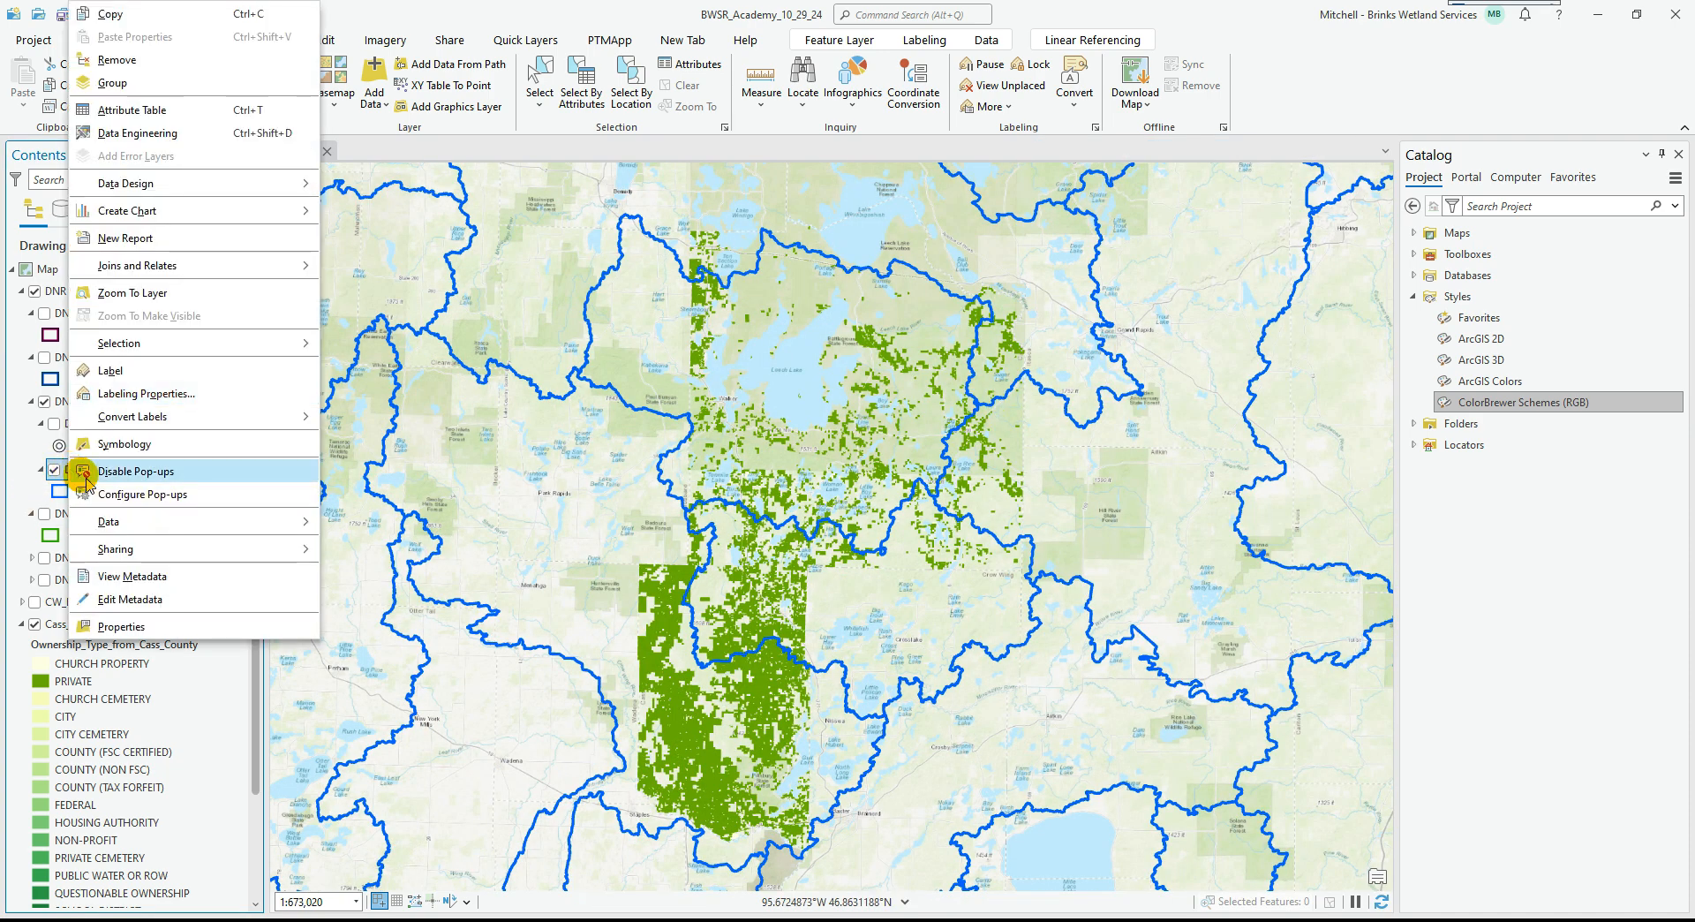
pyautogui.click(107, 370)
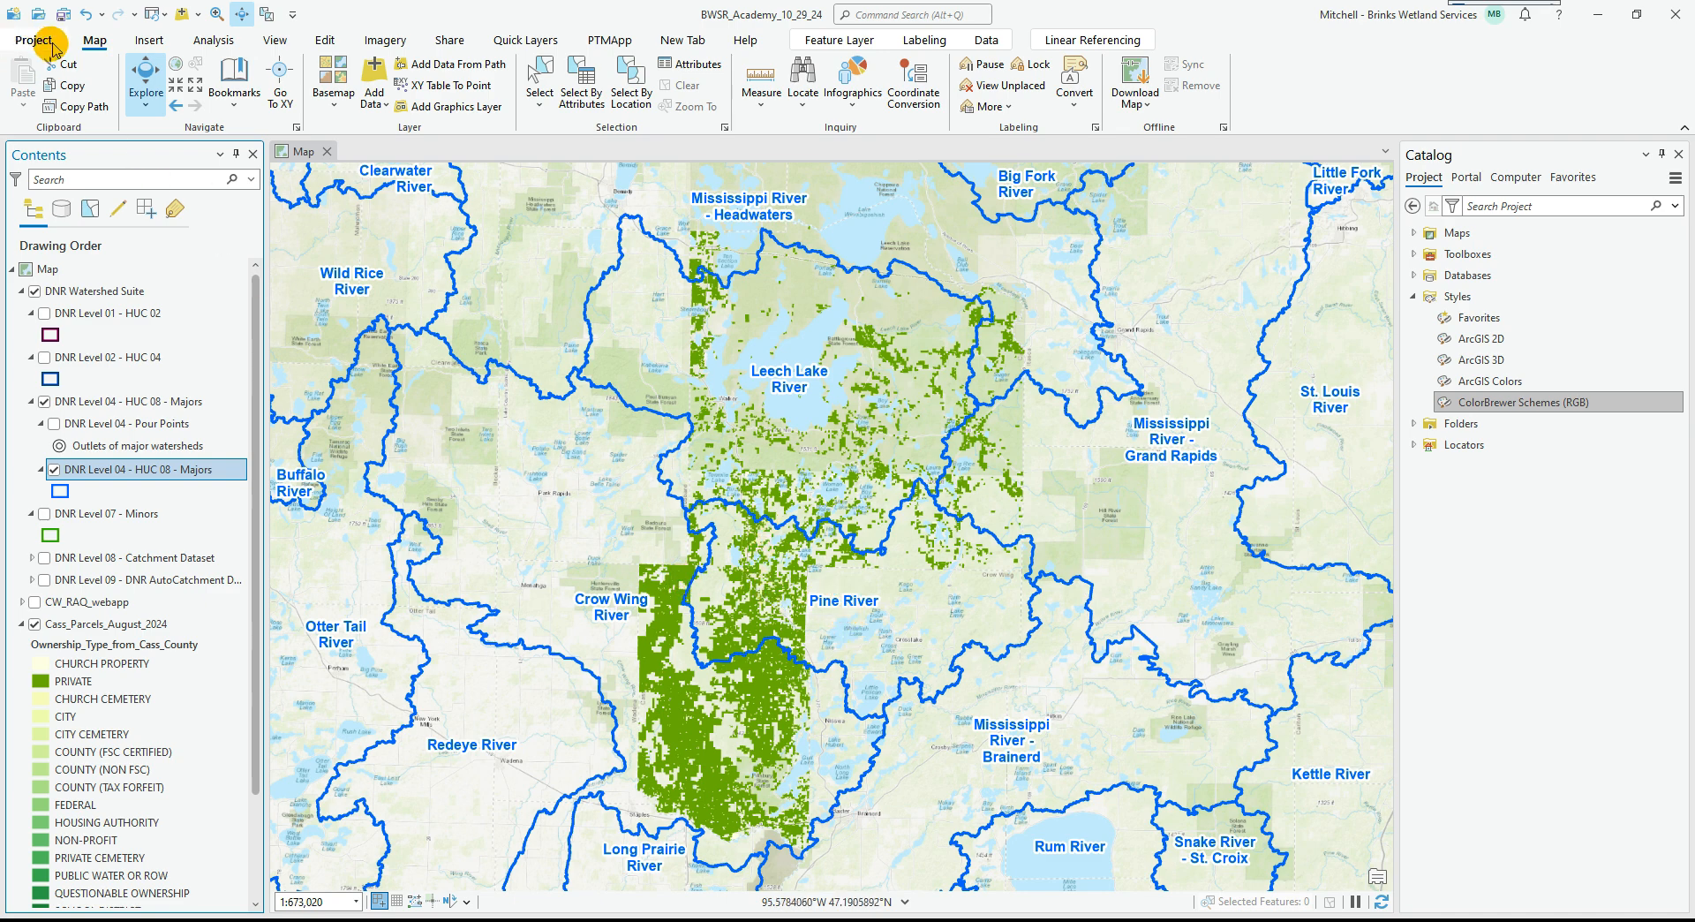
# Give the PRIVATE symbol of the Cass_Parcels_August_2024 layer a gray outline 1 pt wide and close the symbol settings.
pyautogui.click(181, 12)
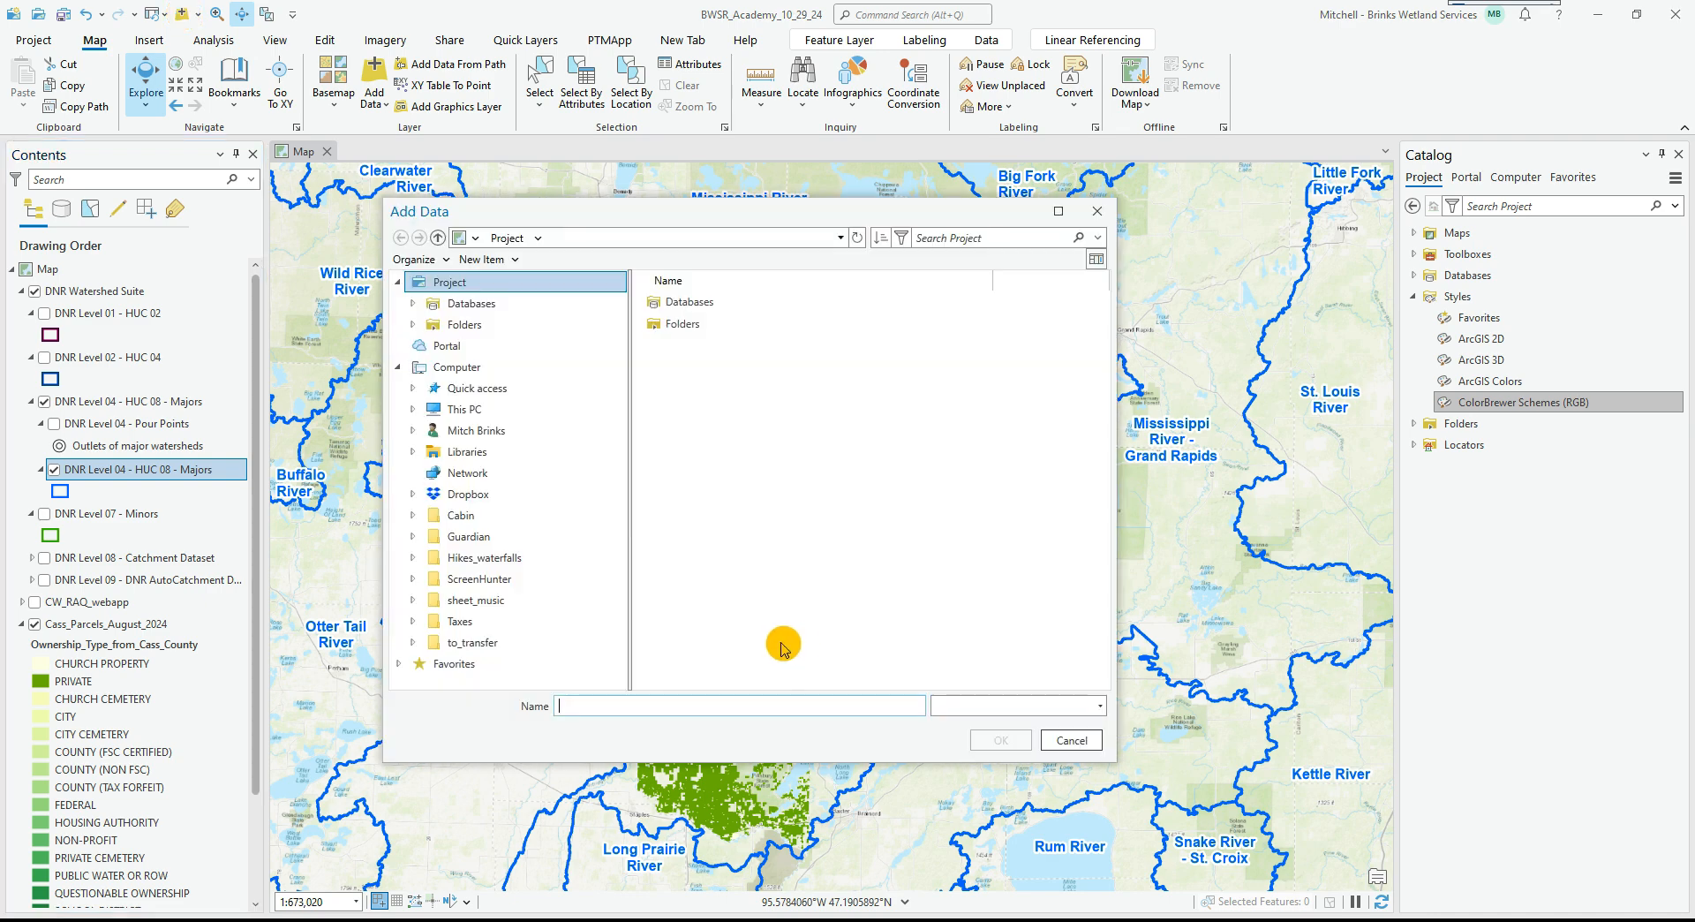
pyautogui.click(1094, 227)
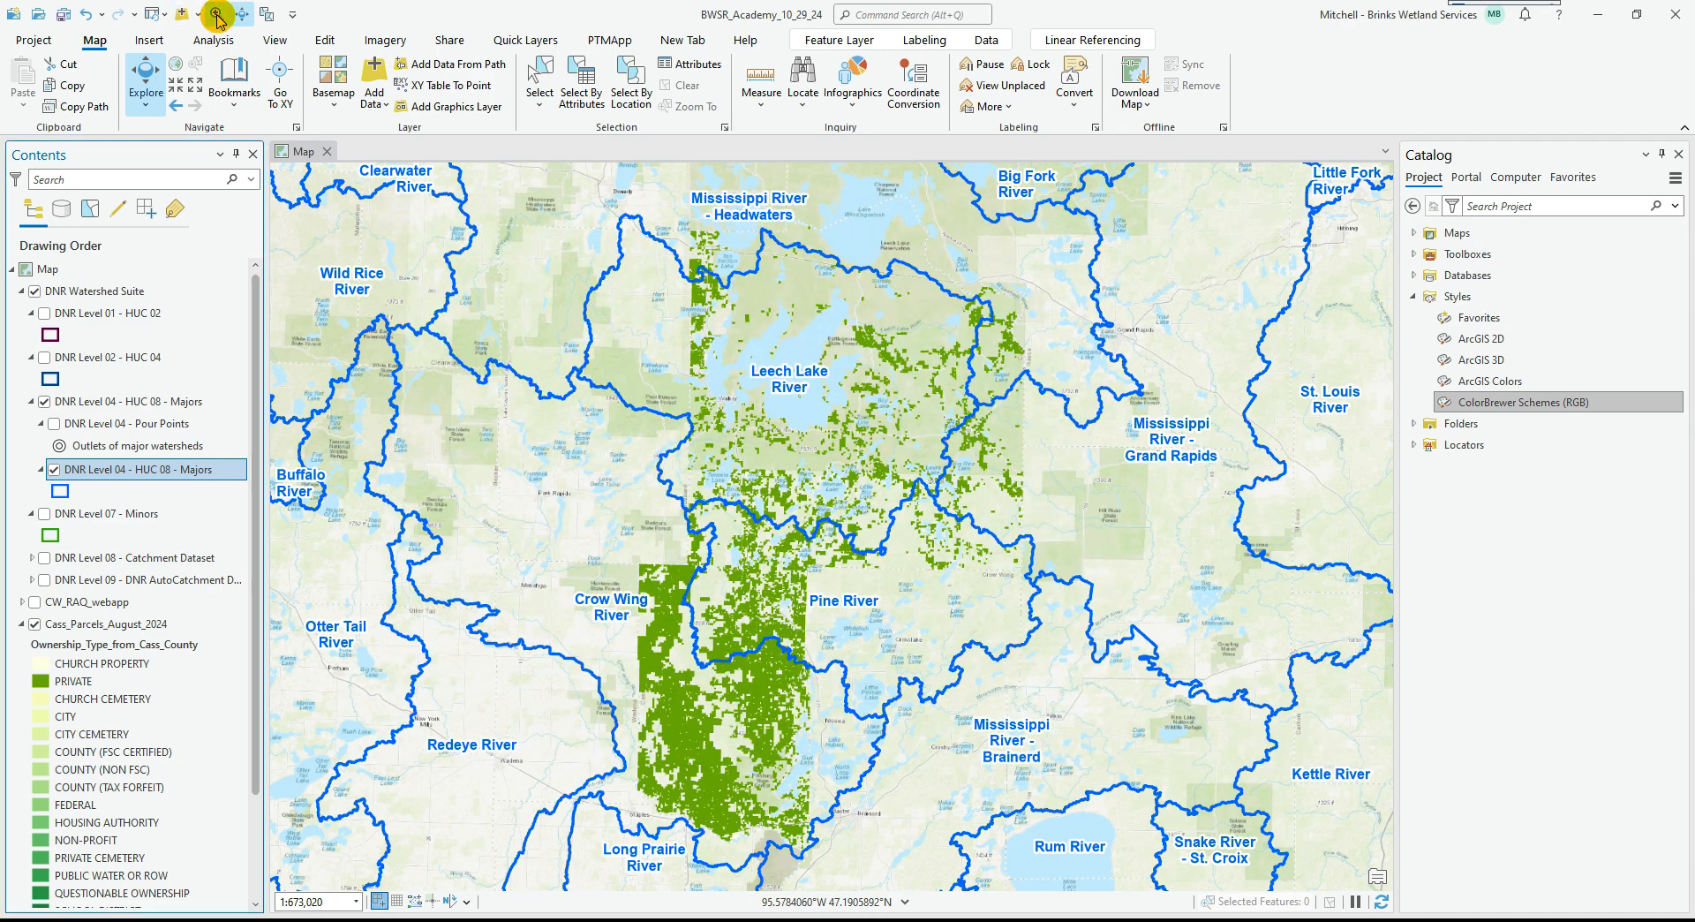
pyautogui.click(217, 16)
pyautogui.moveTo(777, 634); pyautogui.dragTo(824, 680)
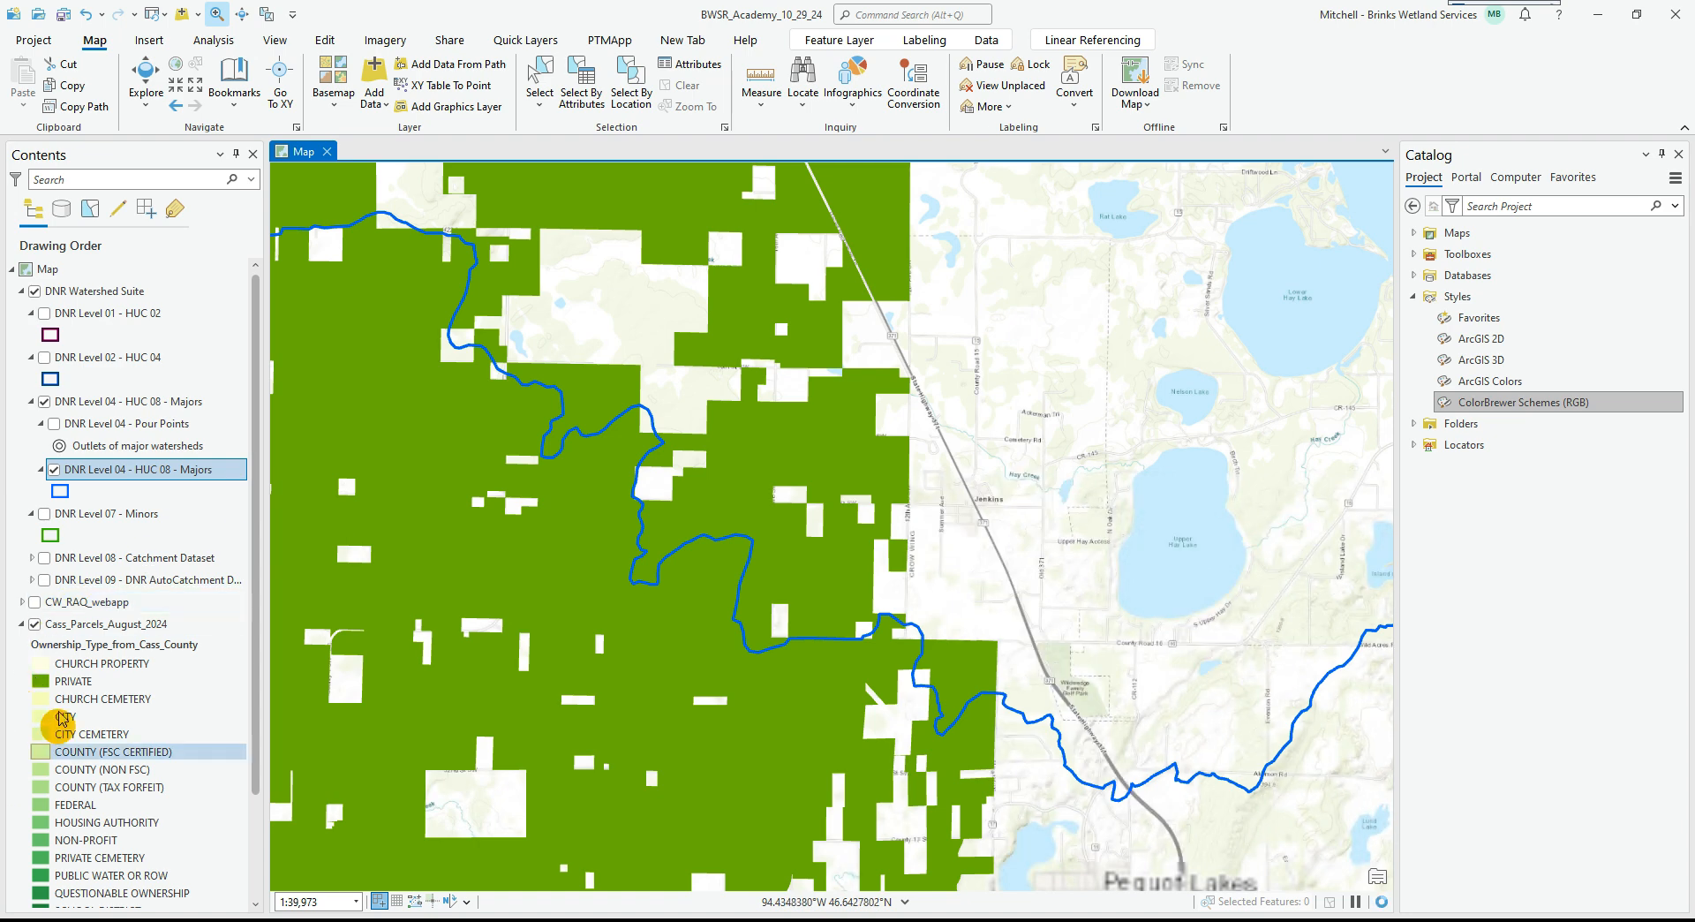
pyautogui.click(41, 681)
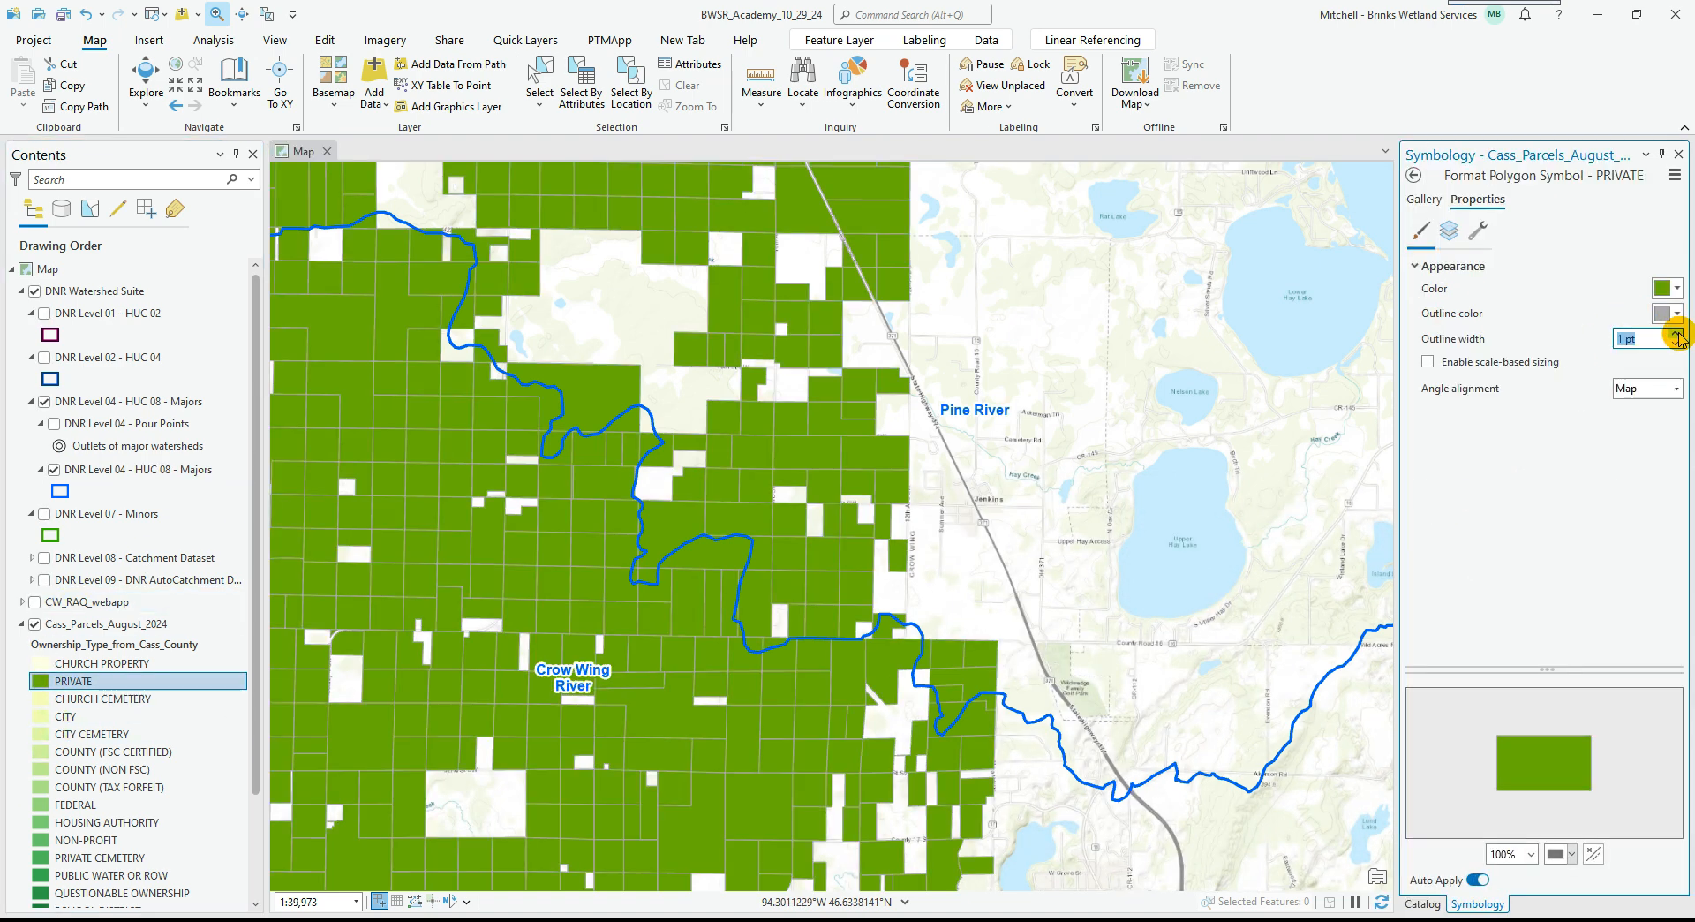
pyautogui.click(1678, 155)
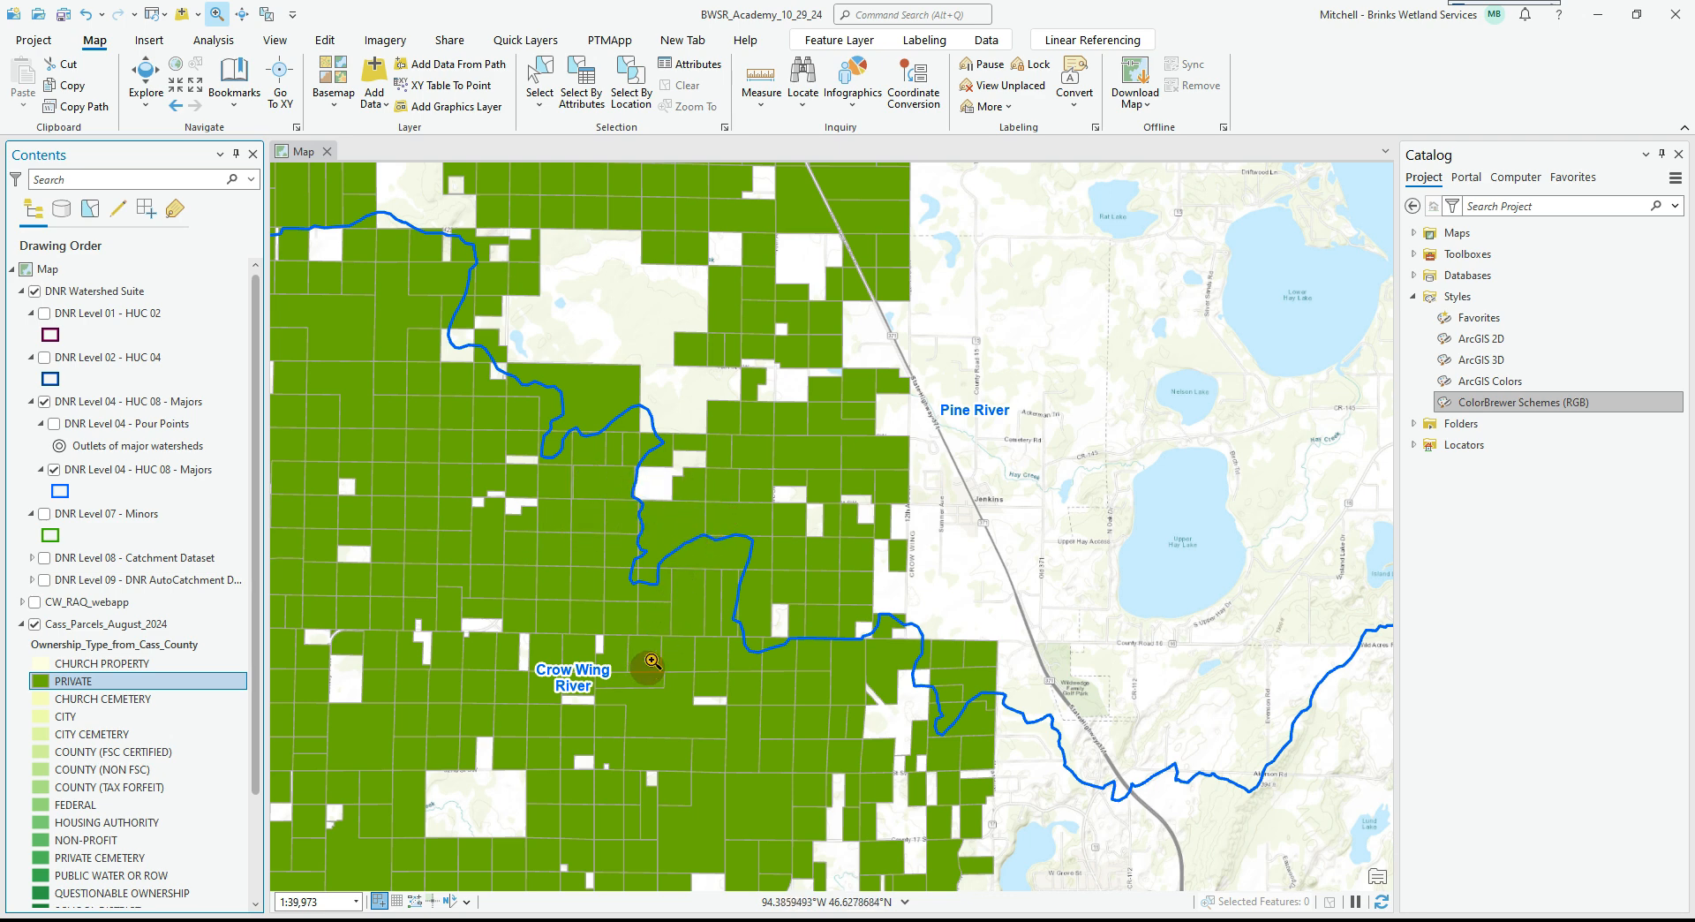
# Set up Summarize Within with Cass_Parcels_August_2024 as input polygons and DNR Level 04 - HUC 08 - Majors as input summary features.
pyautogui.click(280, 46)
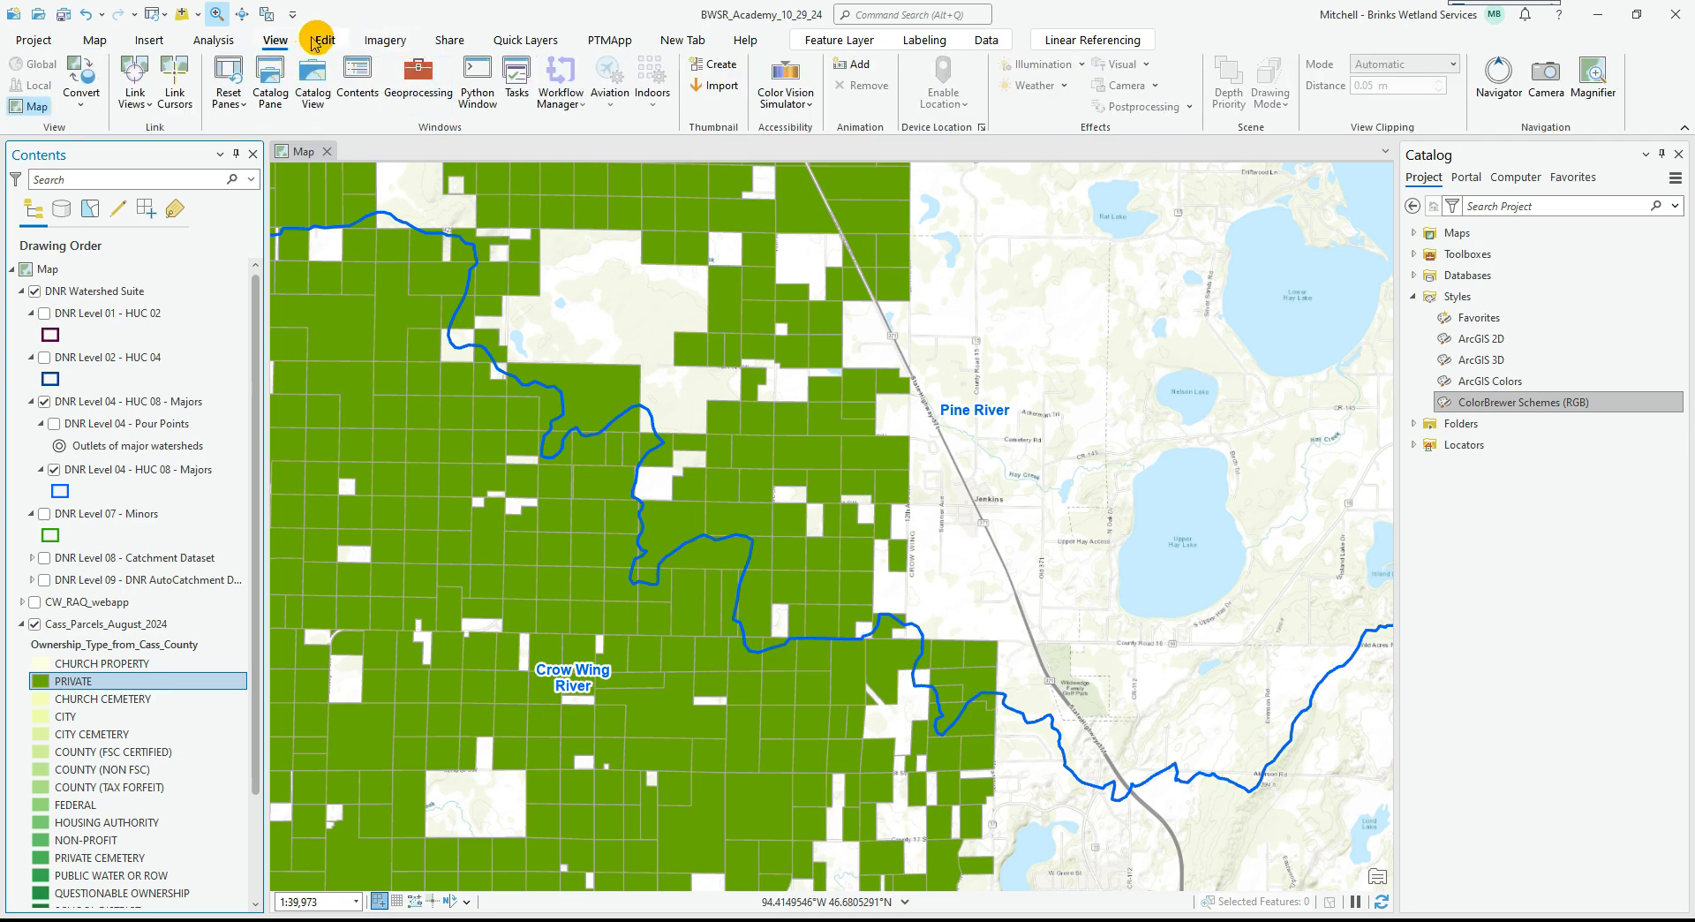
pyautogui.click(215, 41)
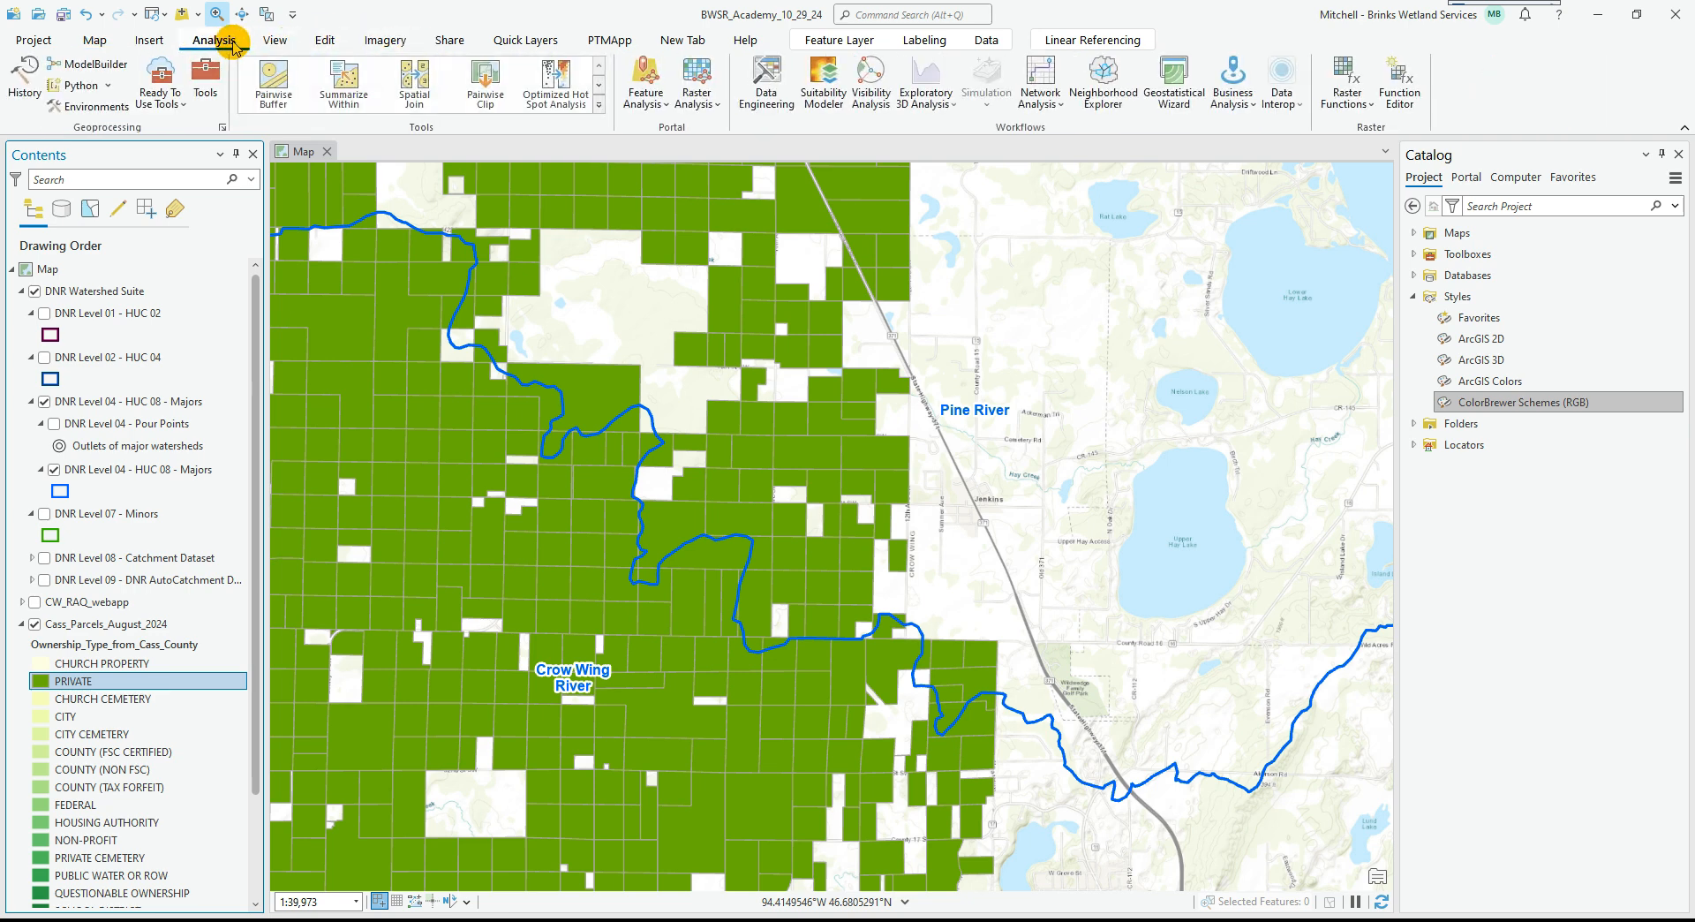
pyautogui.click(340, 84)
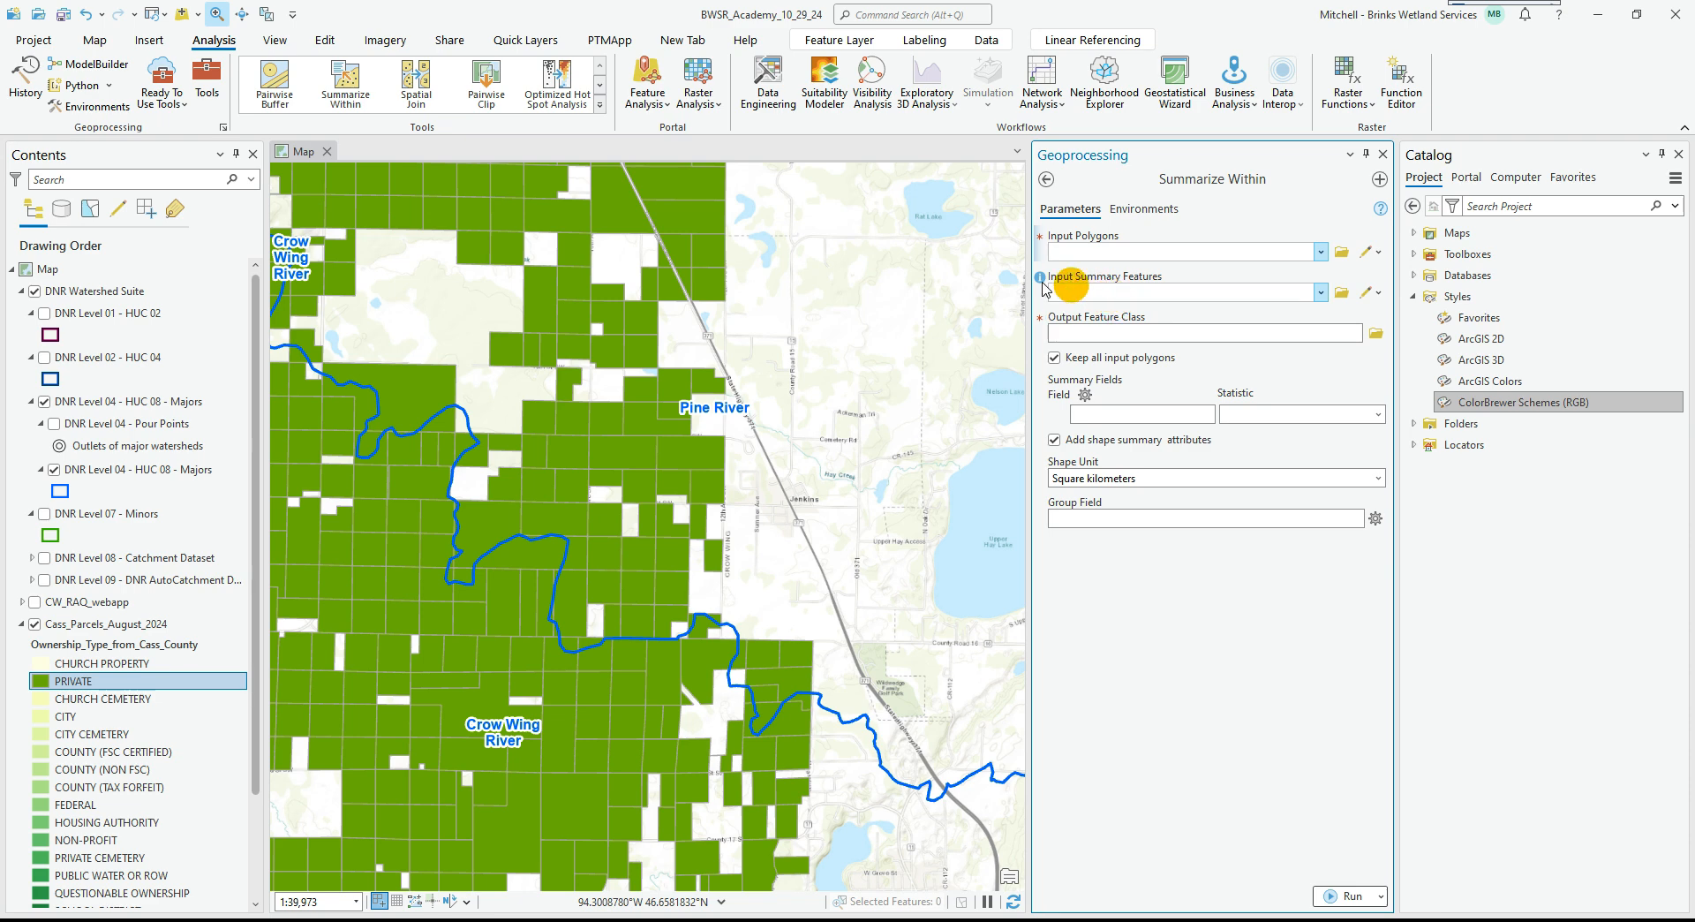
pyautogui.click(110, 627)
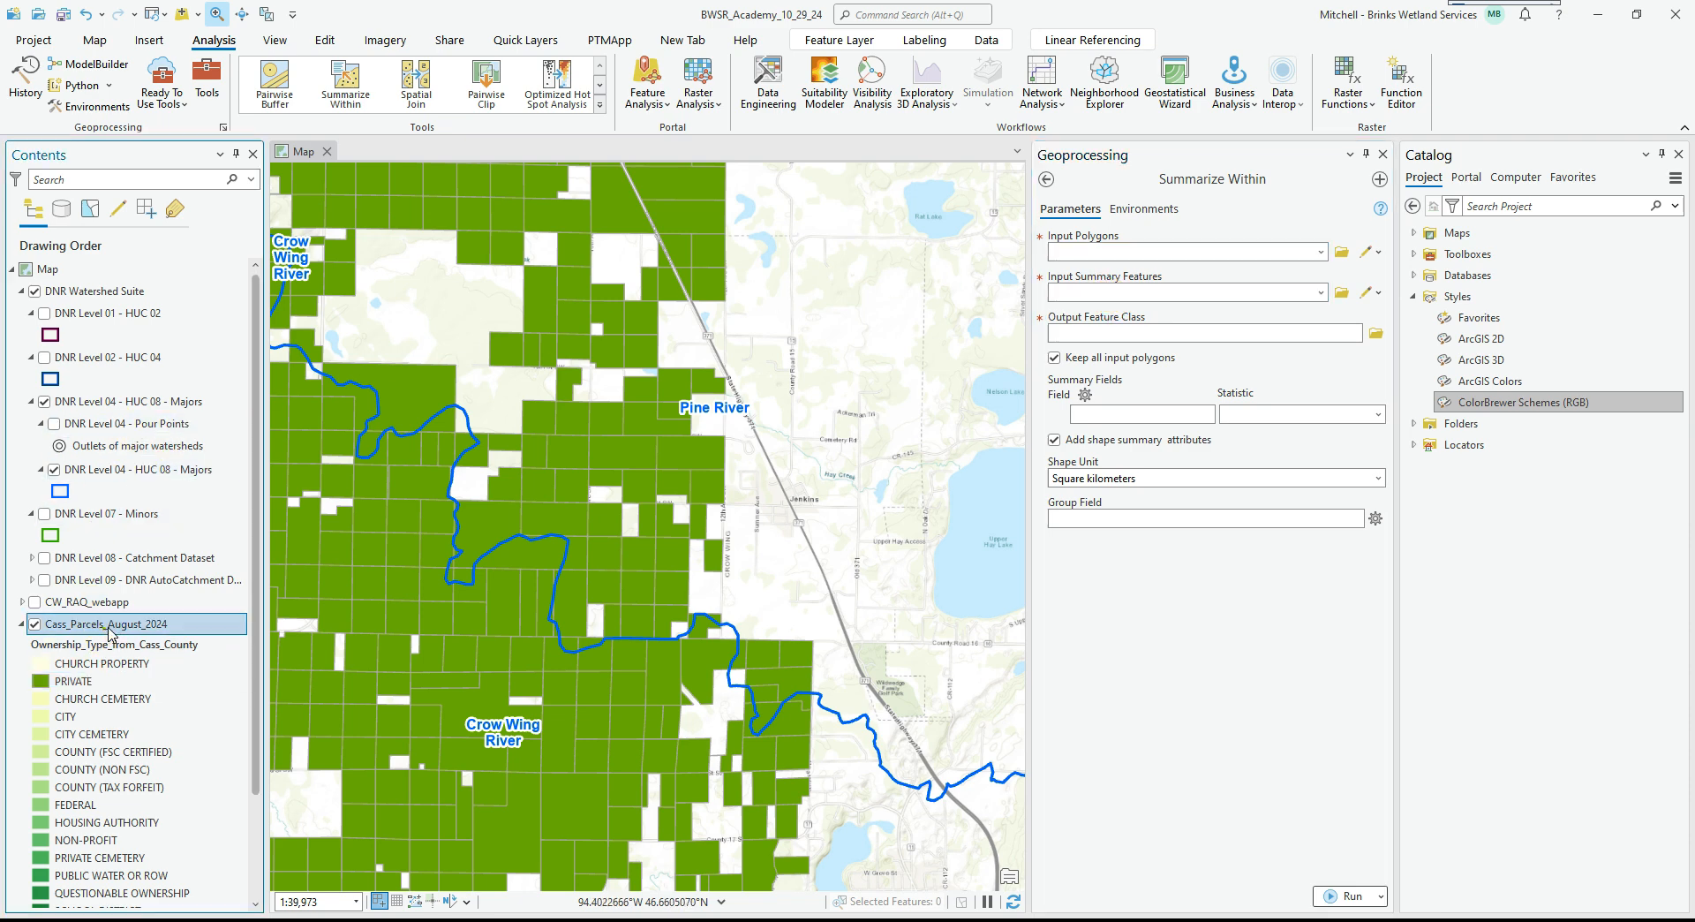
pyautogui.moveTo(949, 302); pyautogui.dragTo(1103, 252)
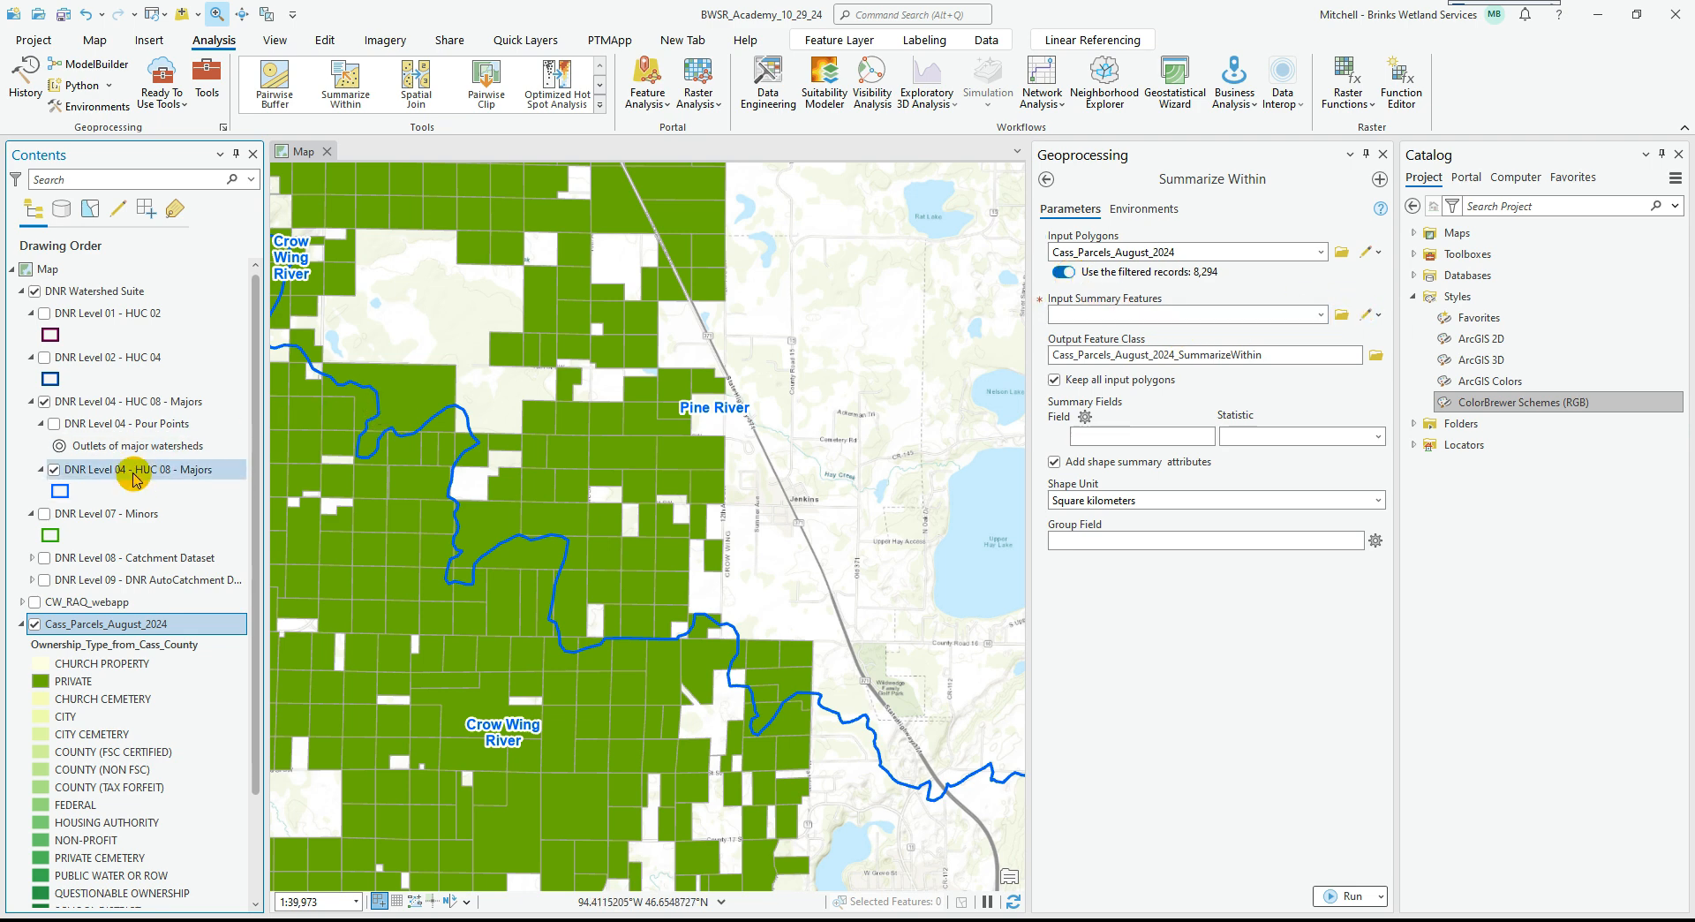
pyautogui.moveTo(119, 470); pyautogui.dragTo(1121, 316)
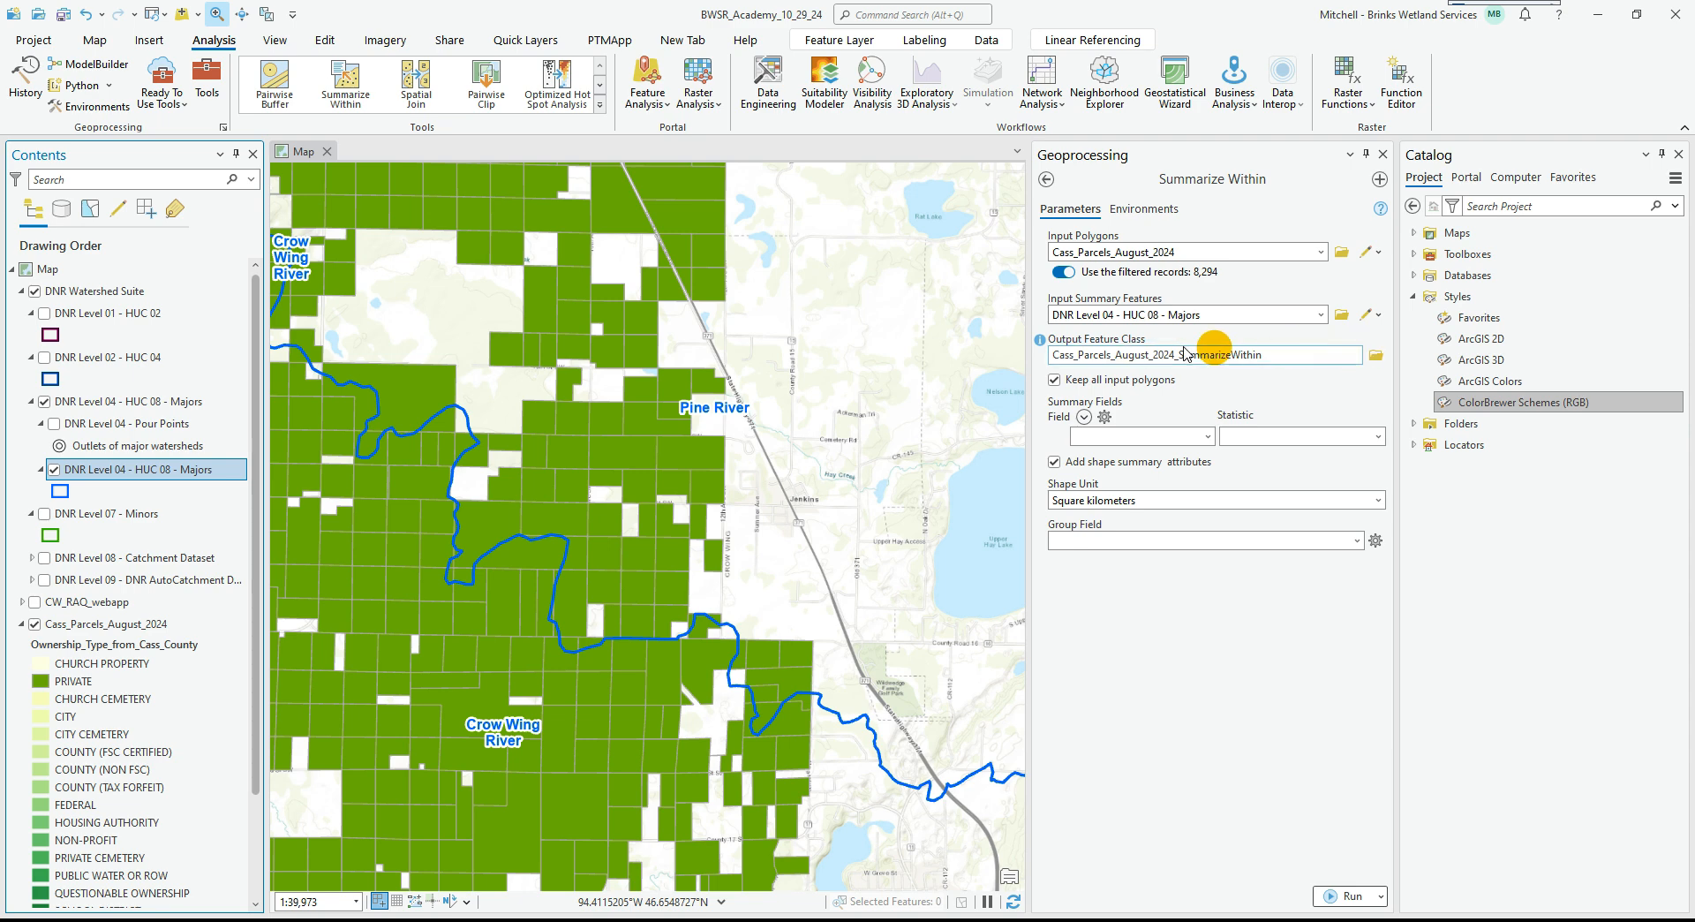
# Set the Summarize Within output feature class to Private_parcels_by_wshd in BWSR_Academy_10_29_24.gdb.
pyautogui.click(1367, 359)
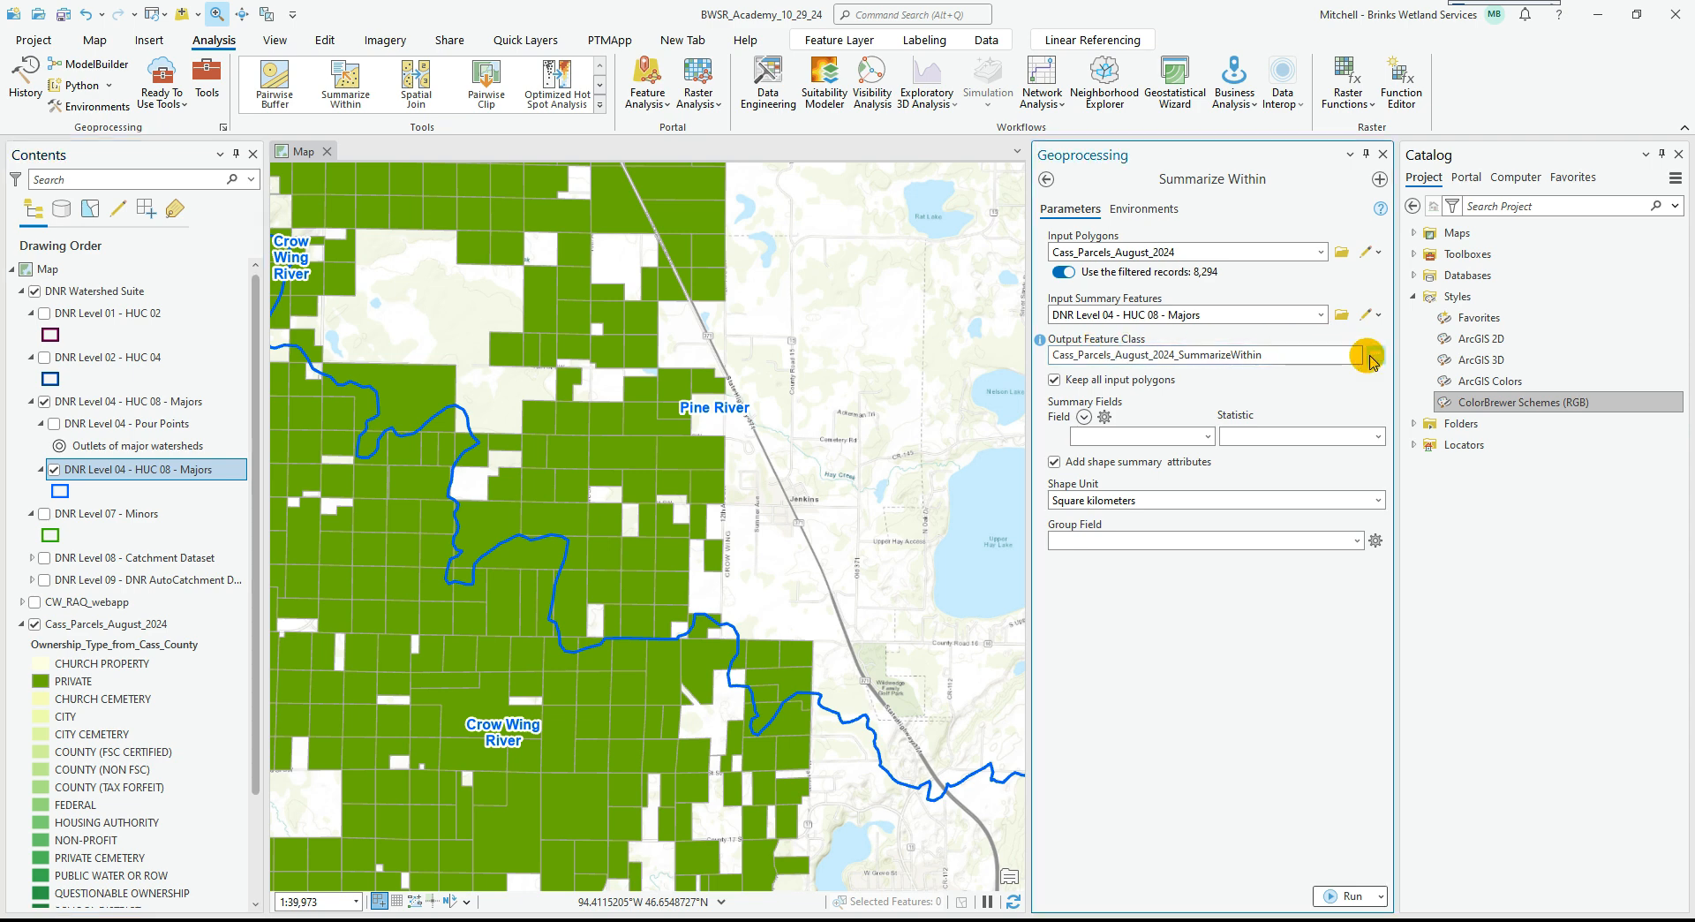
pyautogui.click(1371, 356)
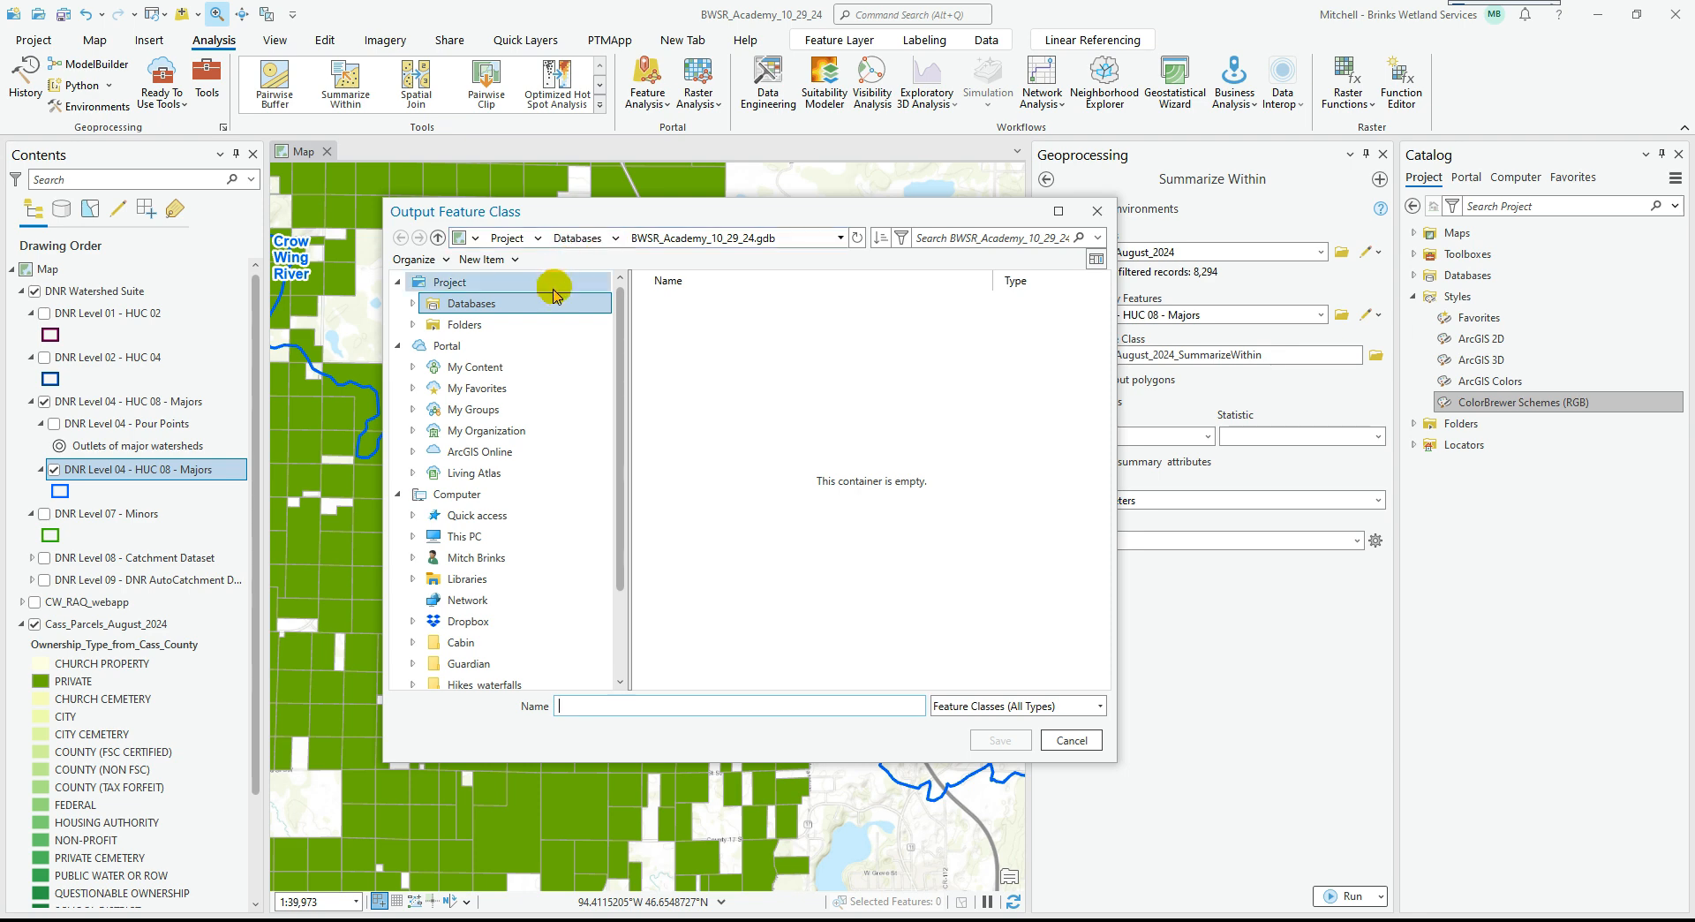
pyautogui.doubleClick(455, 303)
pyautogui.click(479, 325)
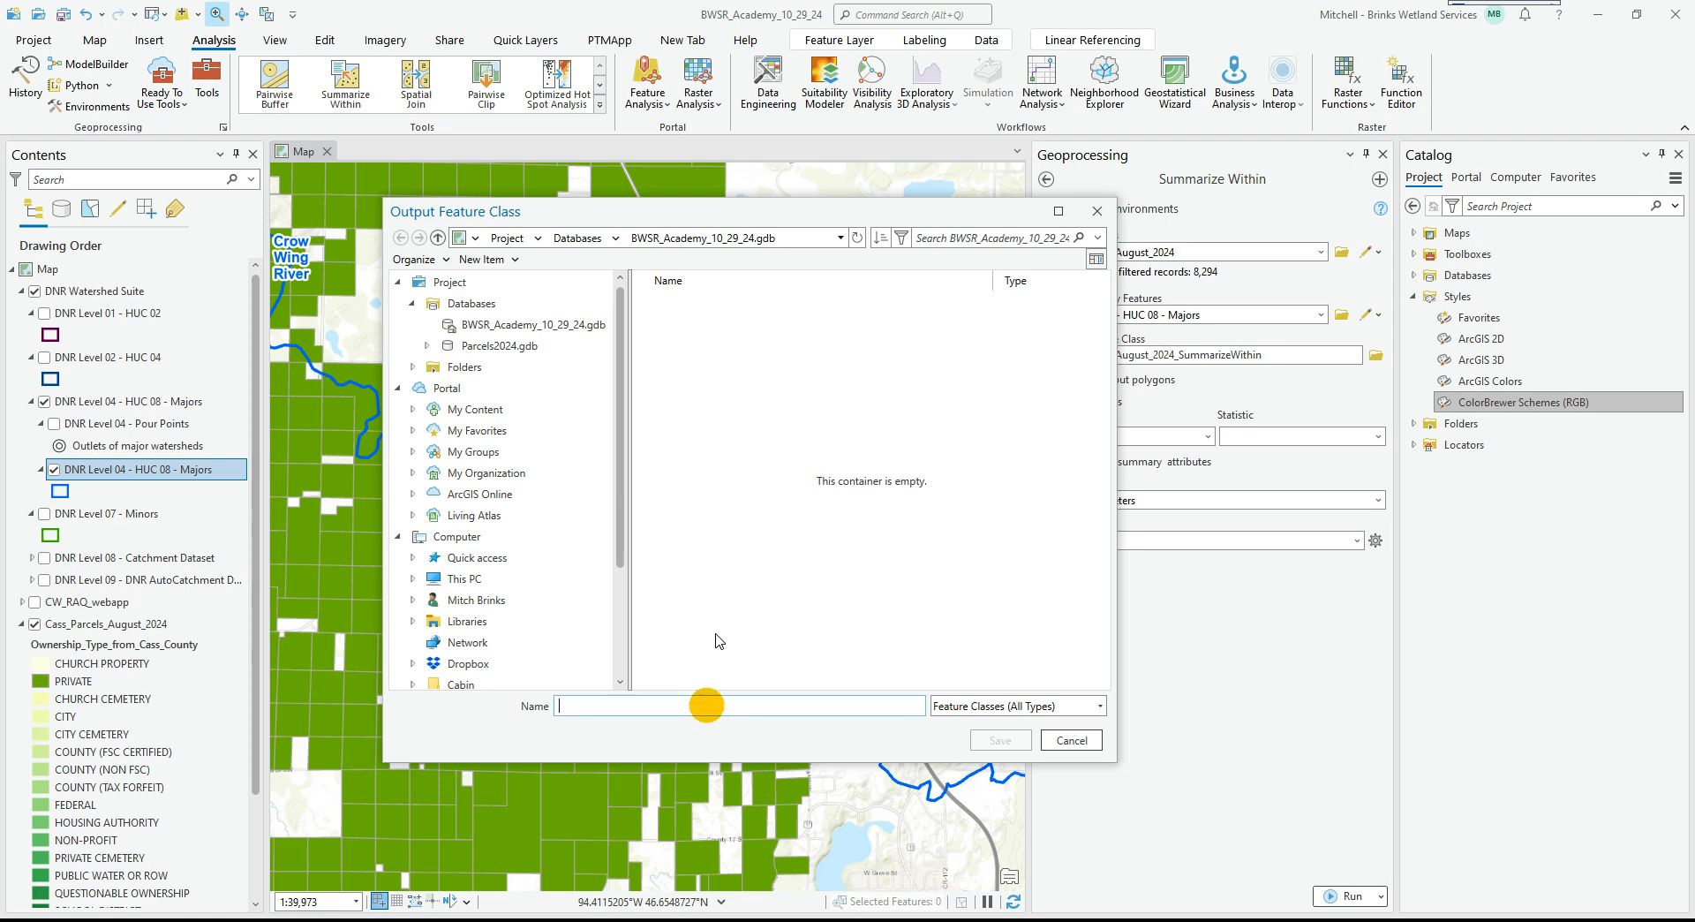
pyautogui.click(724, 474)
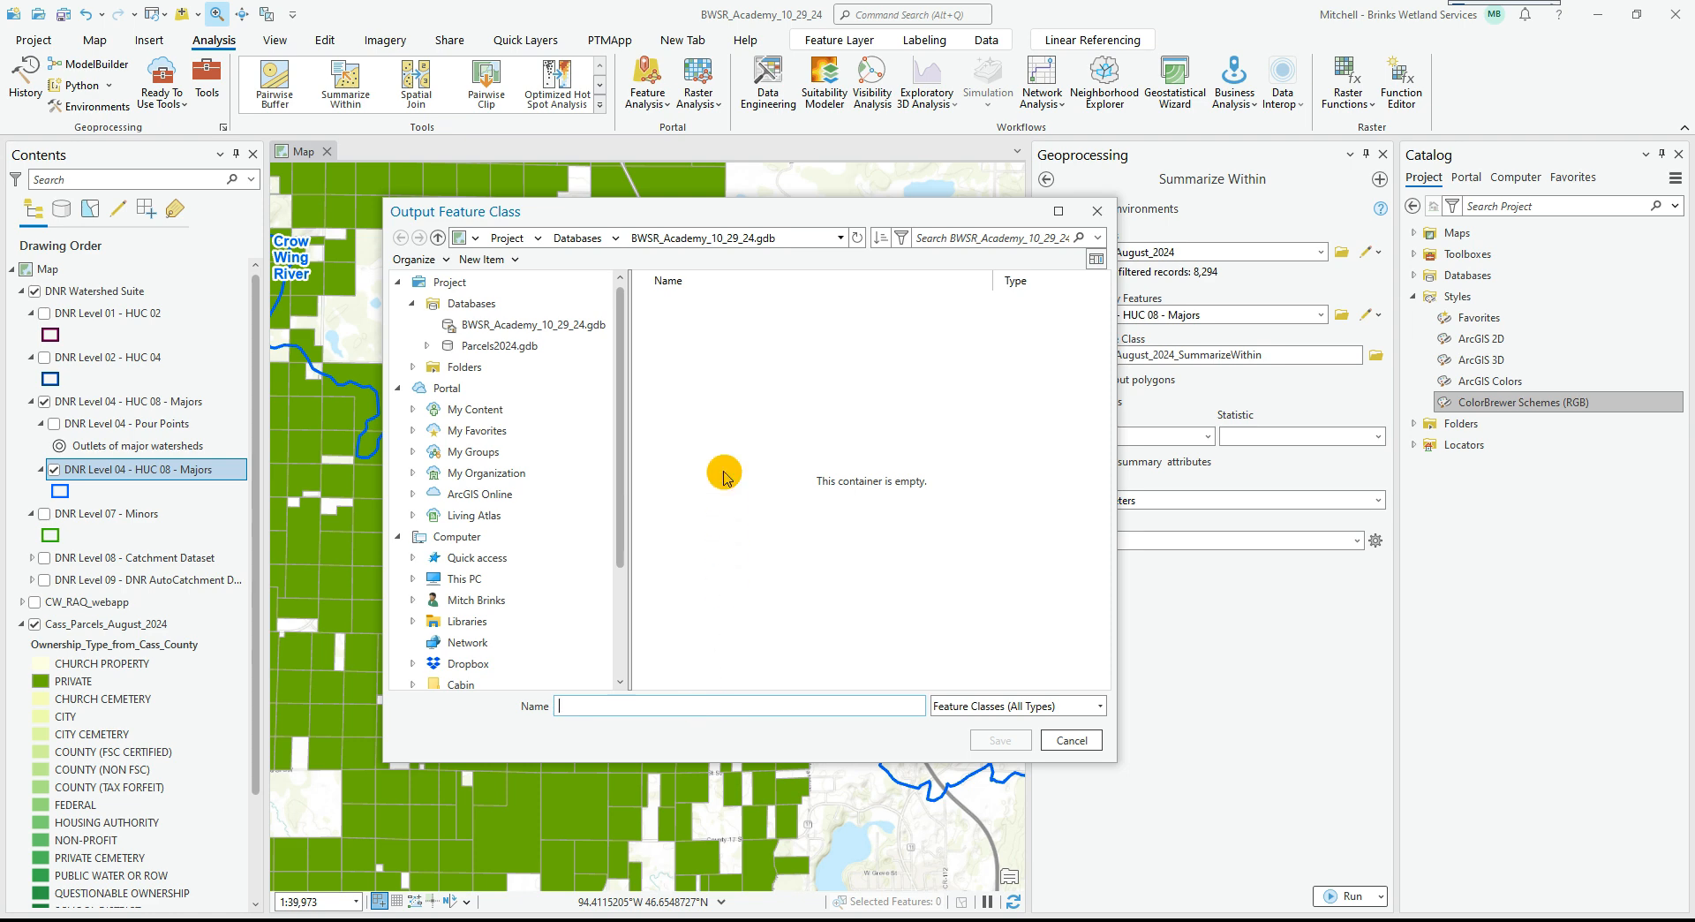
pyautogui.write('Cass_parcels_by_wshd')
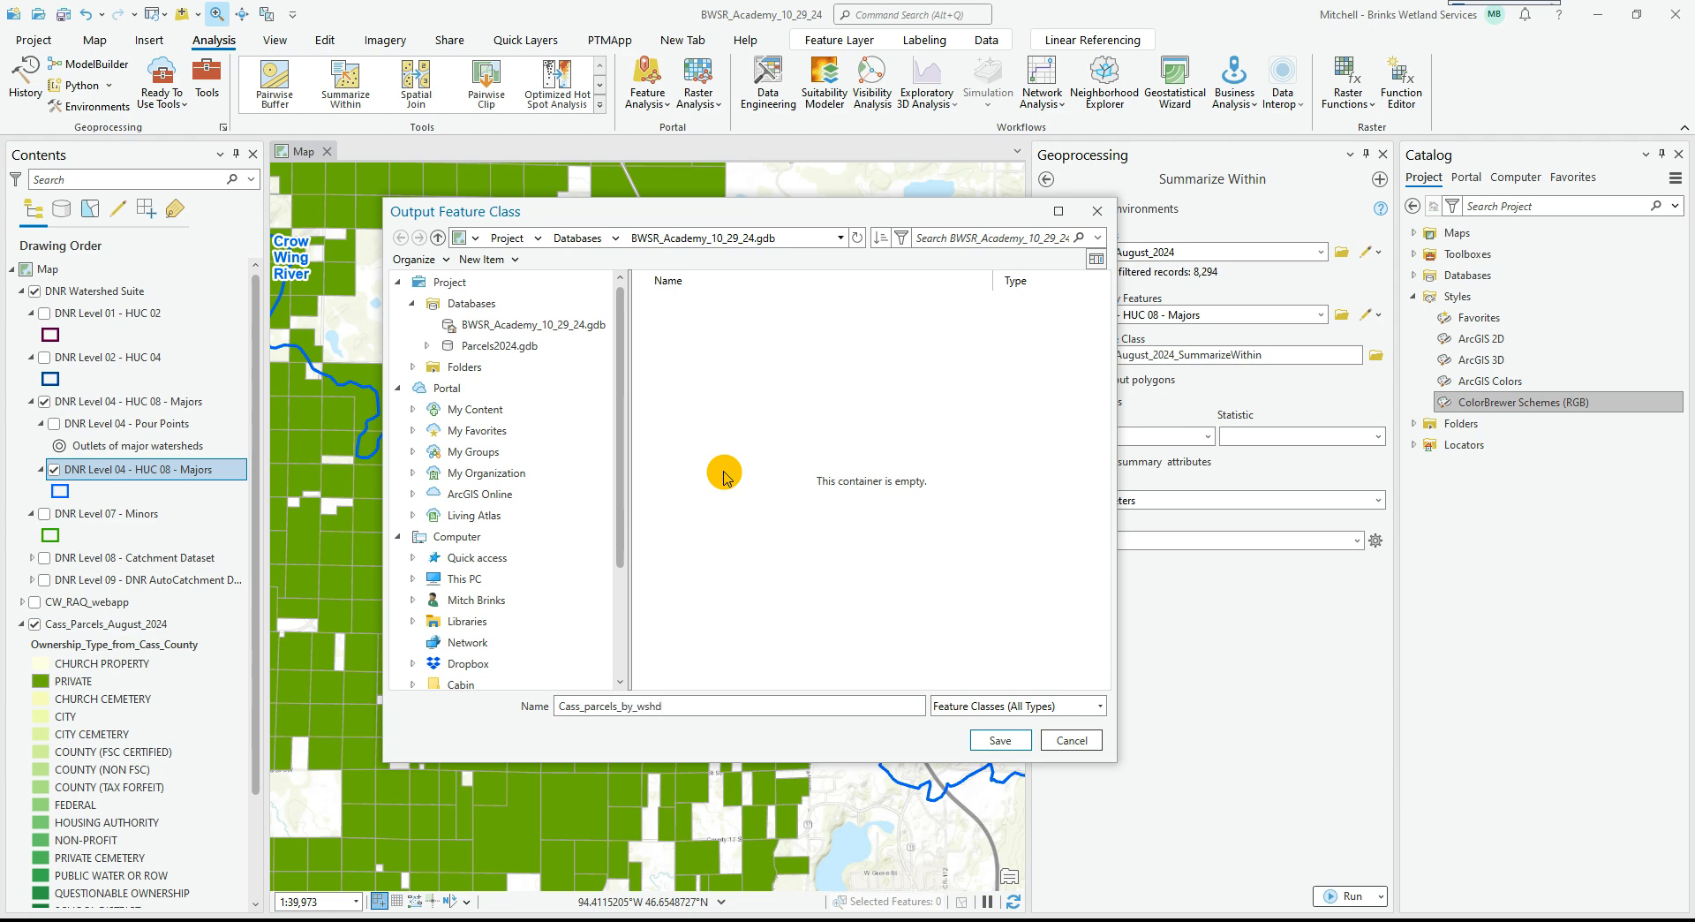
pyautogui.click(1007, 748)
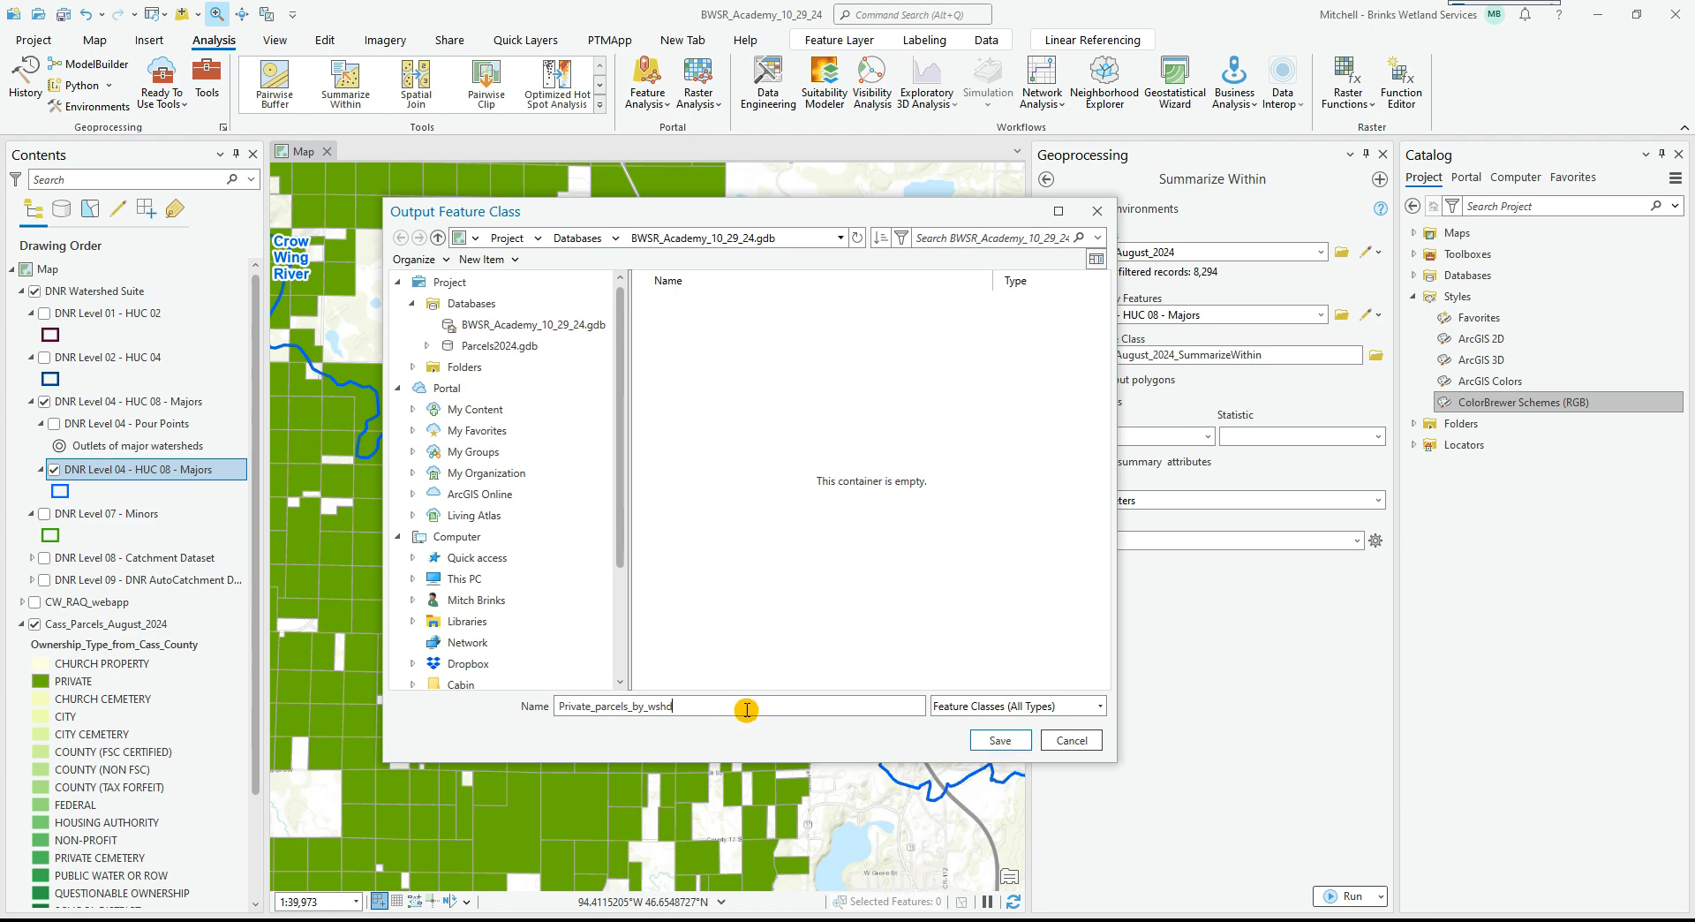
pyautogui.click(1005, 744)
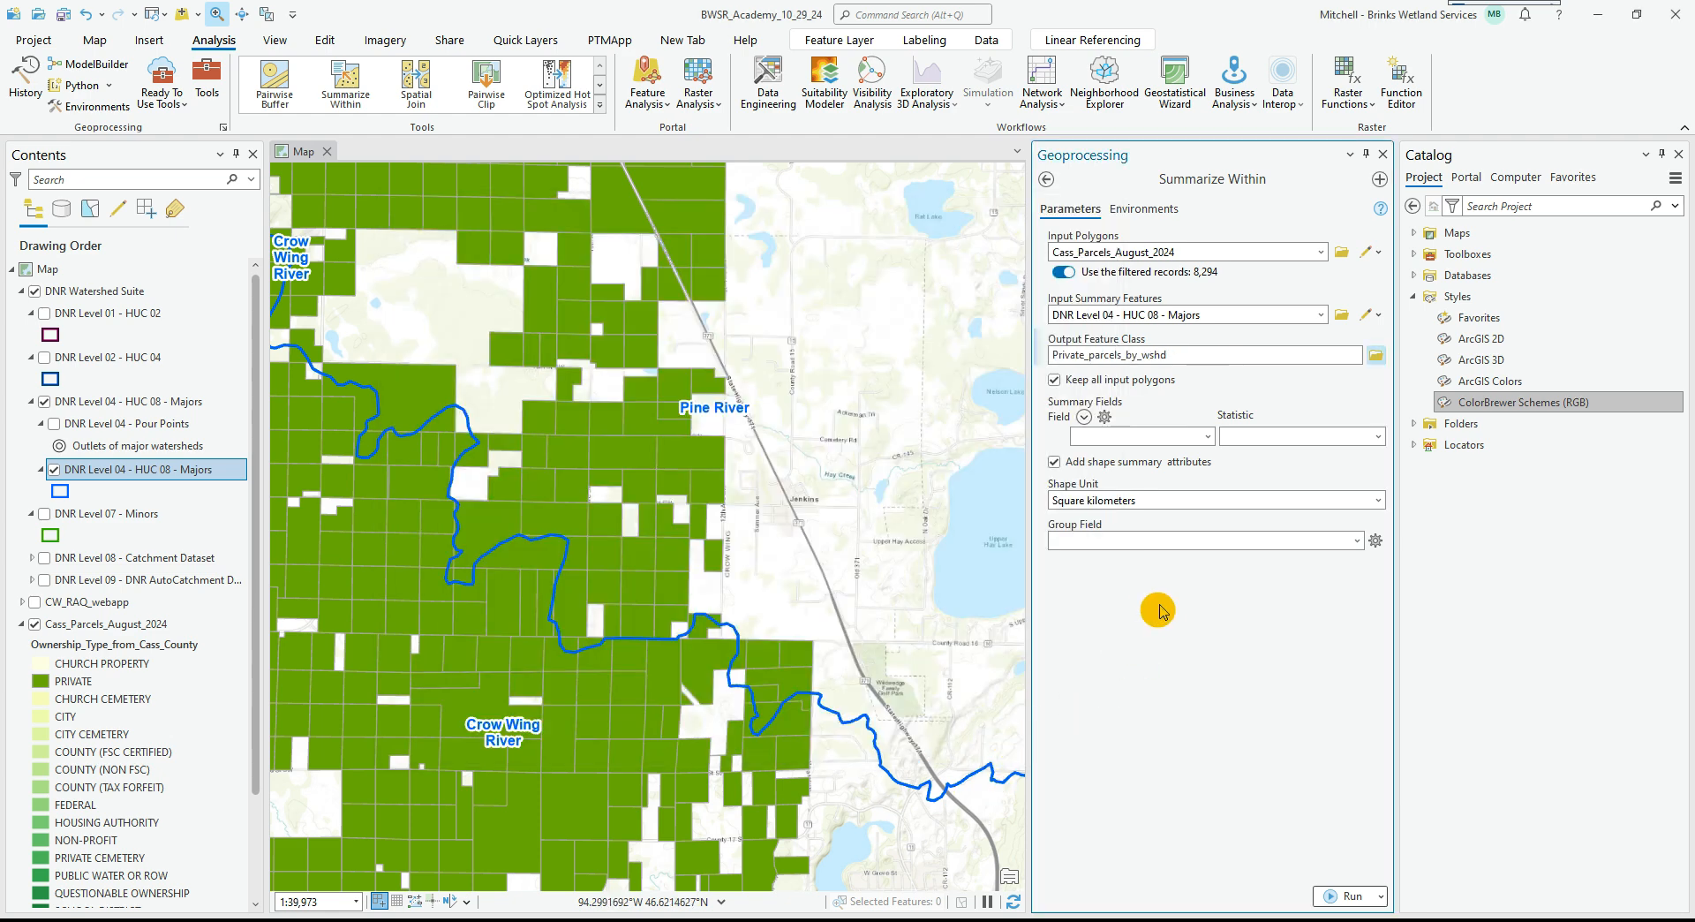
# Group the summary by major_name, add minority and majority attributes and group percentages, run Summarize Within, and close the tool.
pyautogui.click(1357, 540)
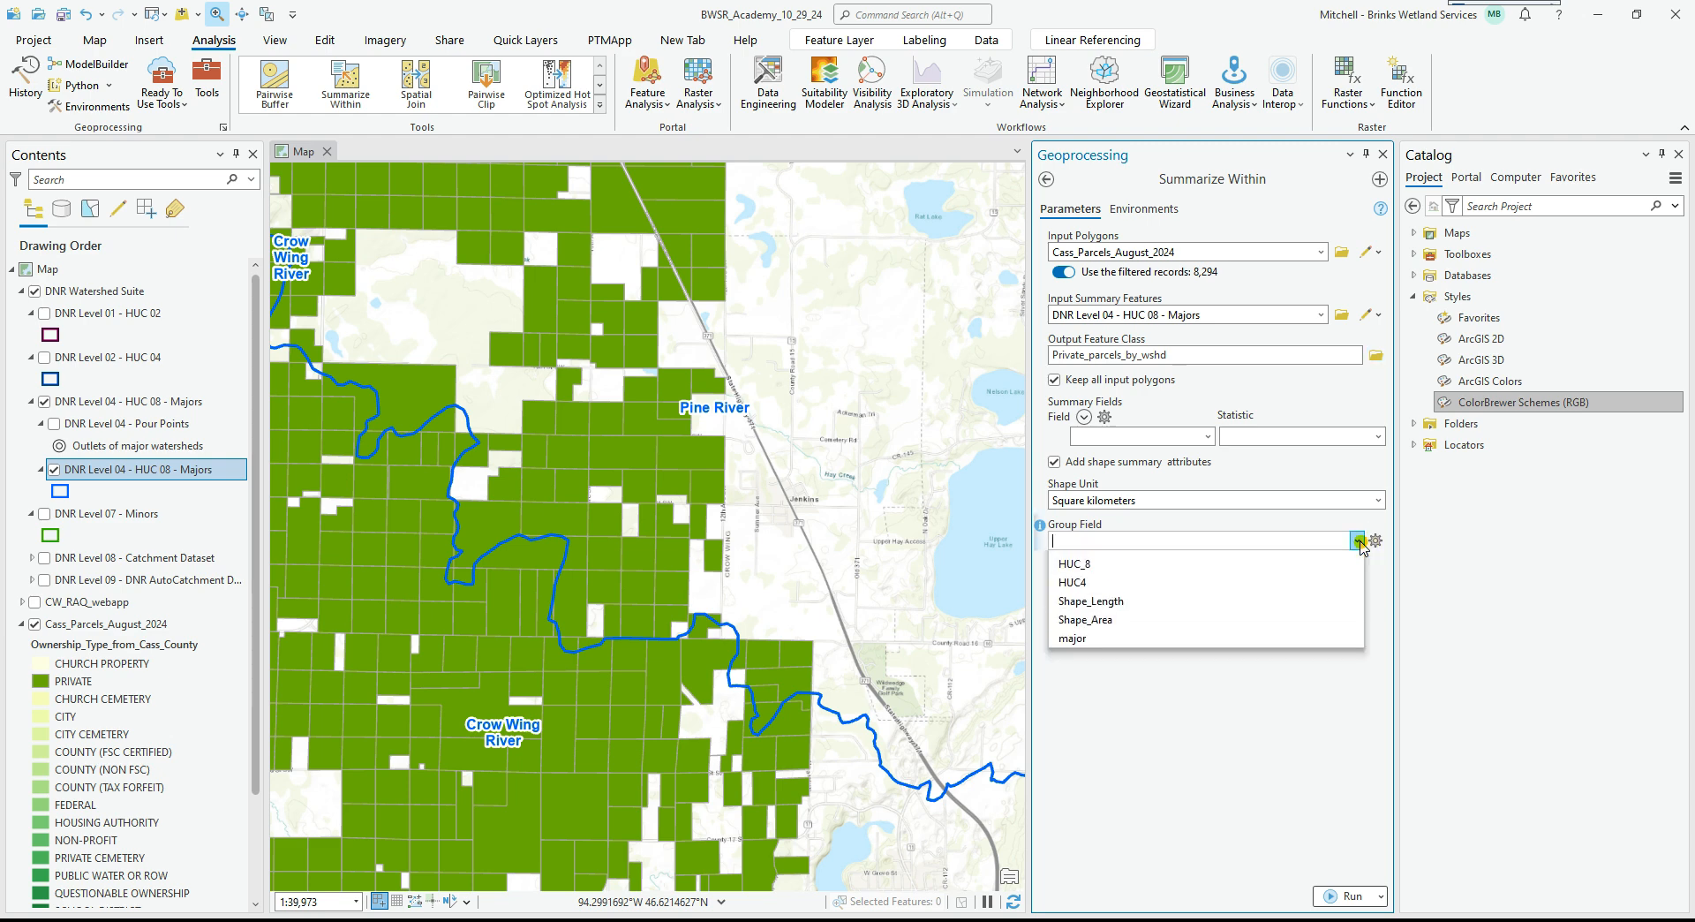
pyautogui.click(1294, 561)
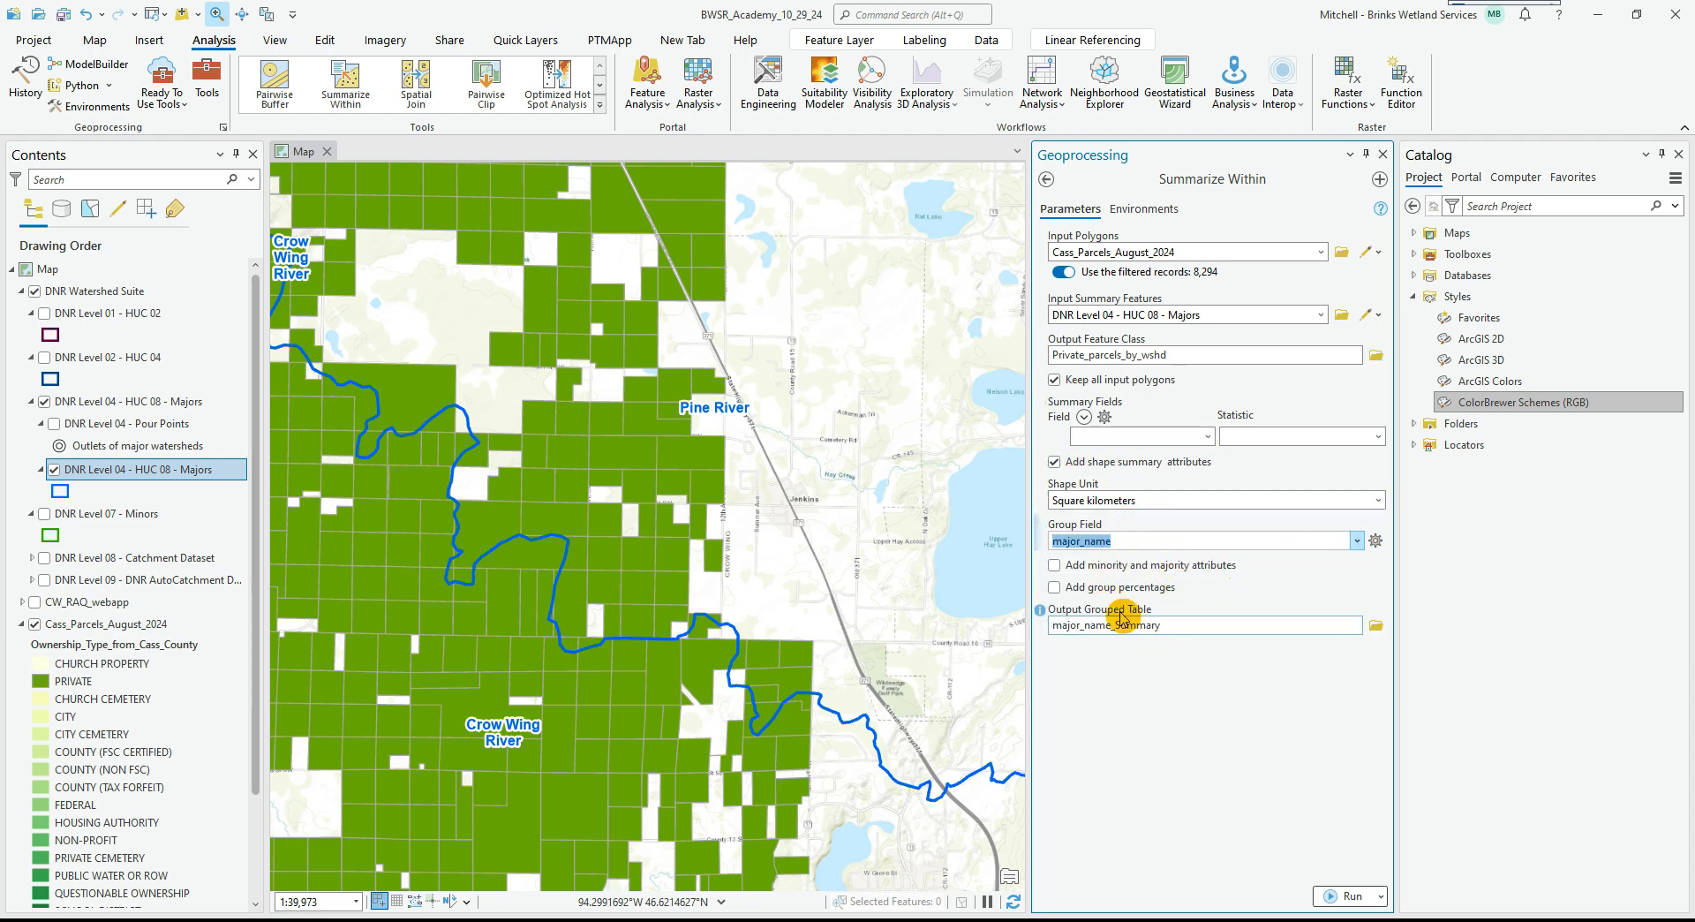
pyautogui.click(1054, 565)
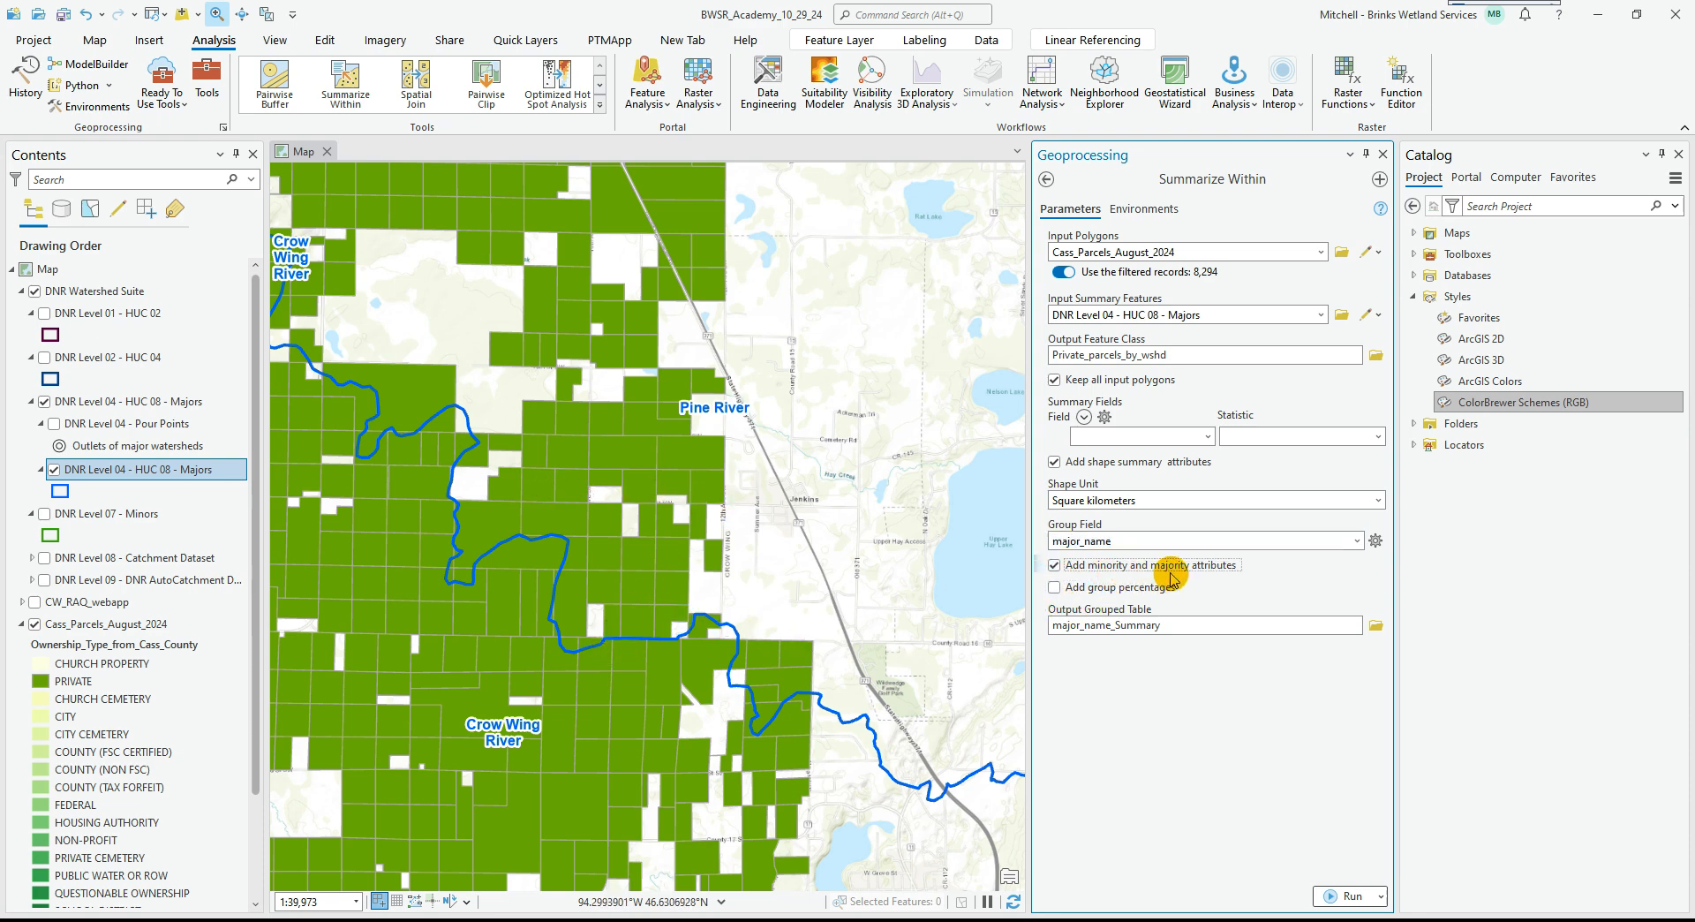
pyautogui.click(1054, 587)
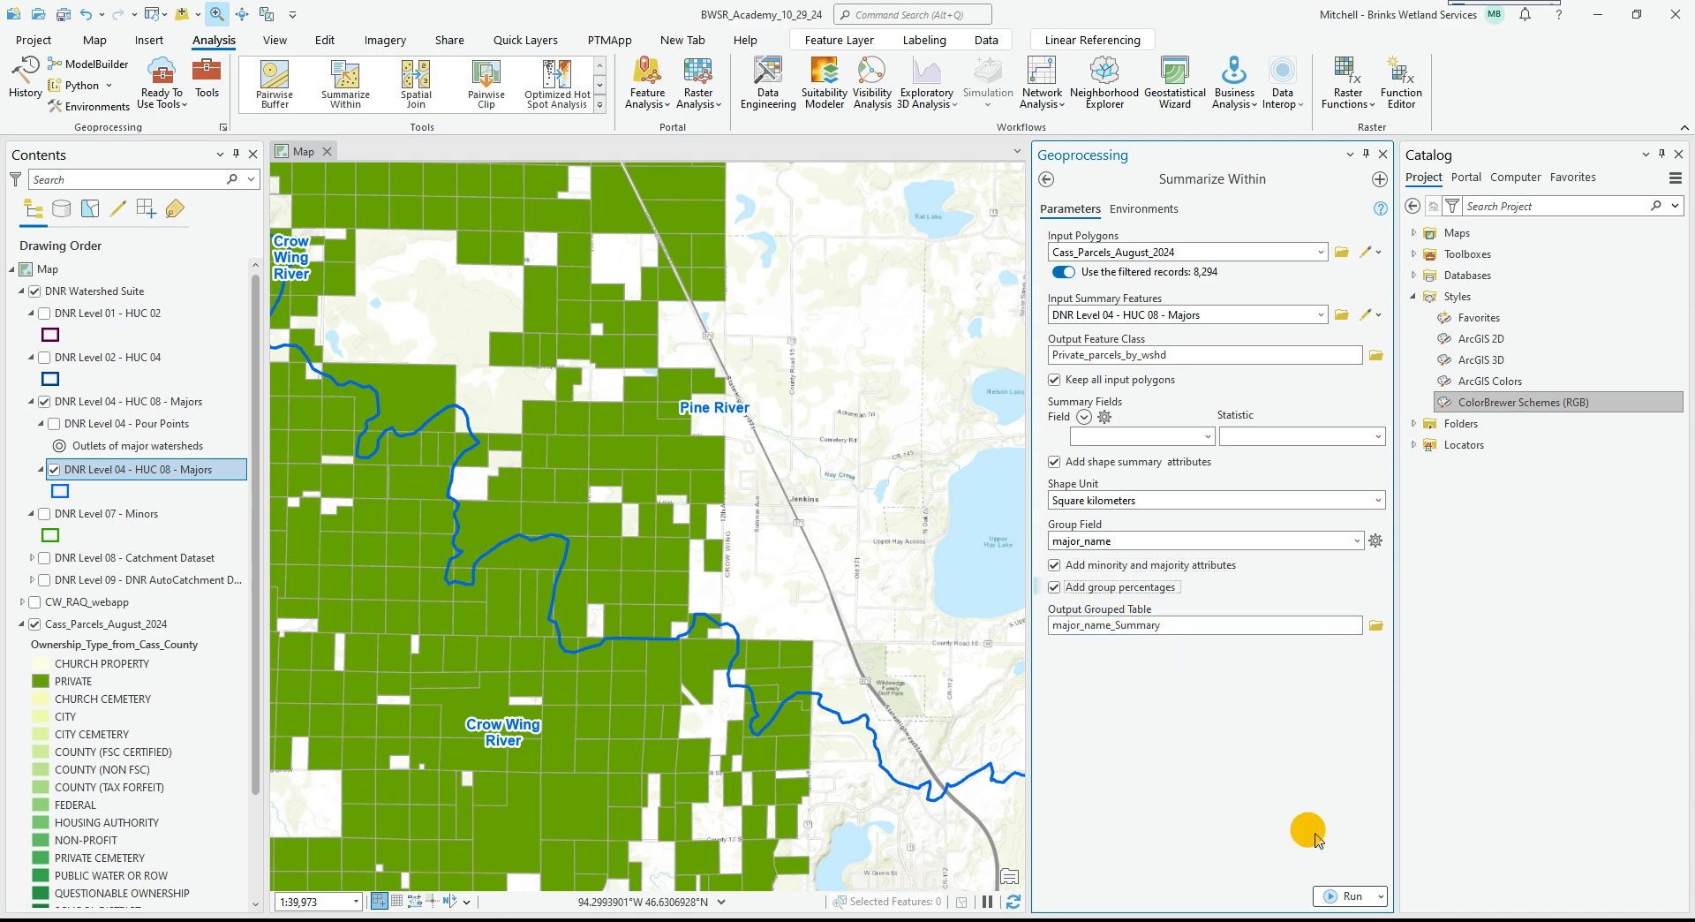
pyautogui.click(1344, 896)
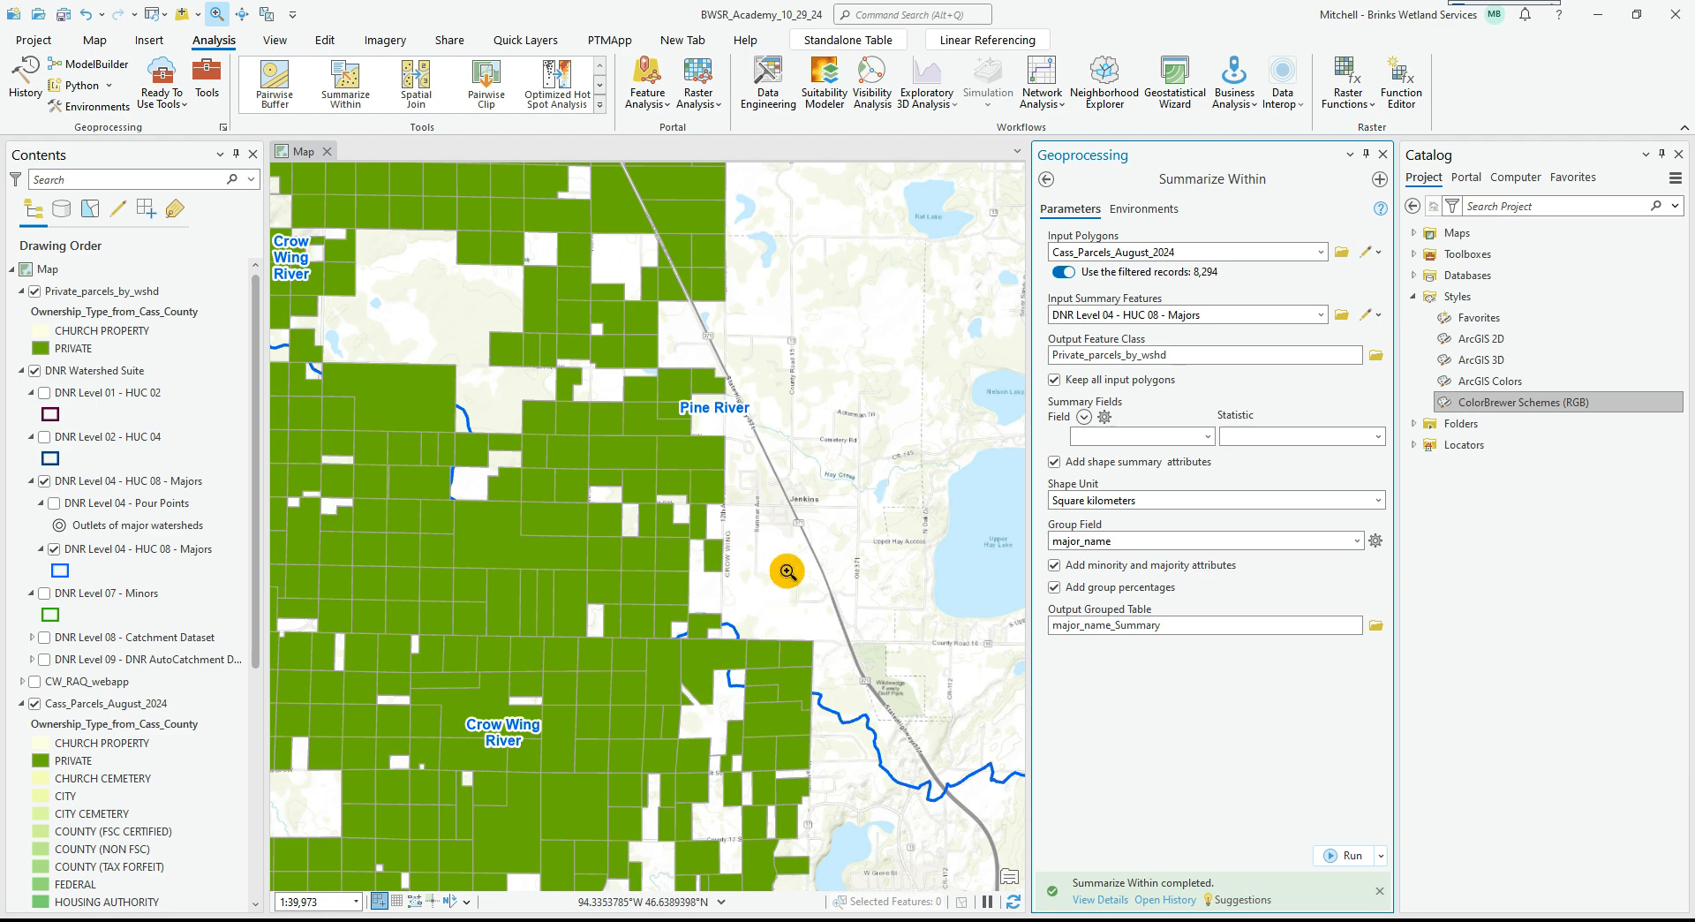
pyautogui.click(1383, 155)
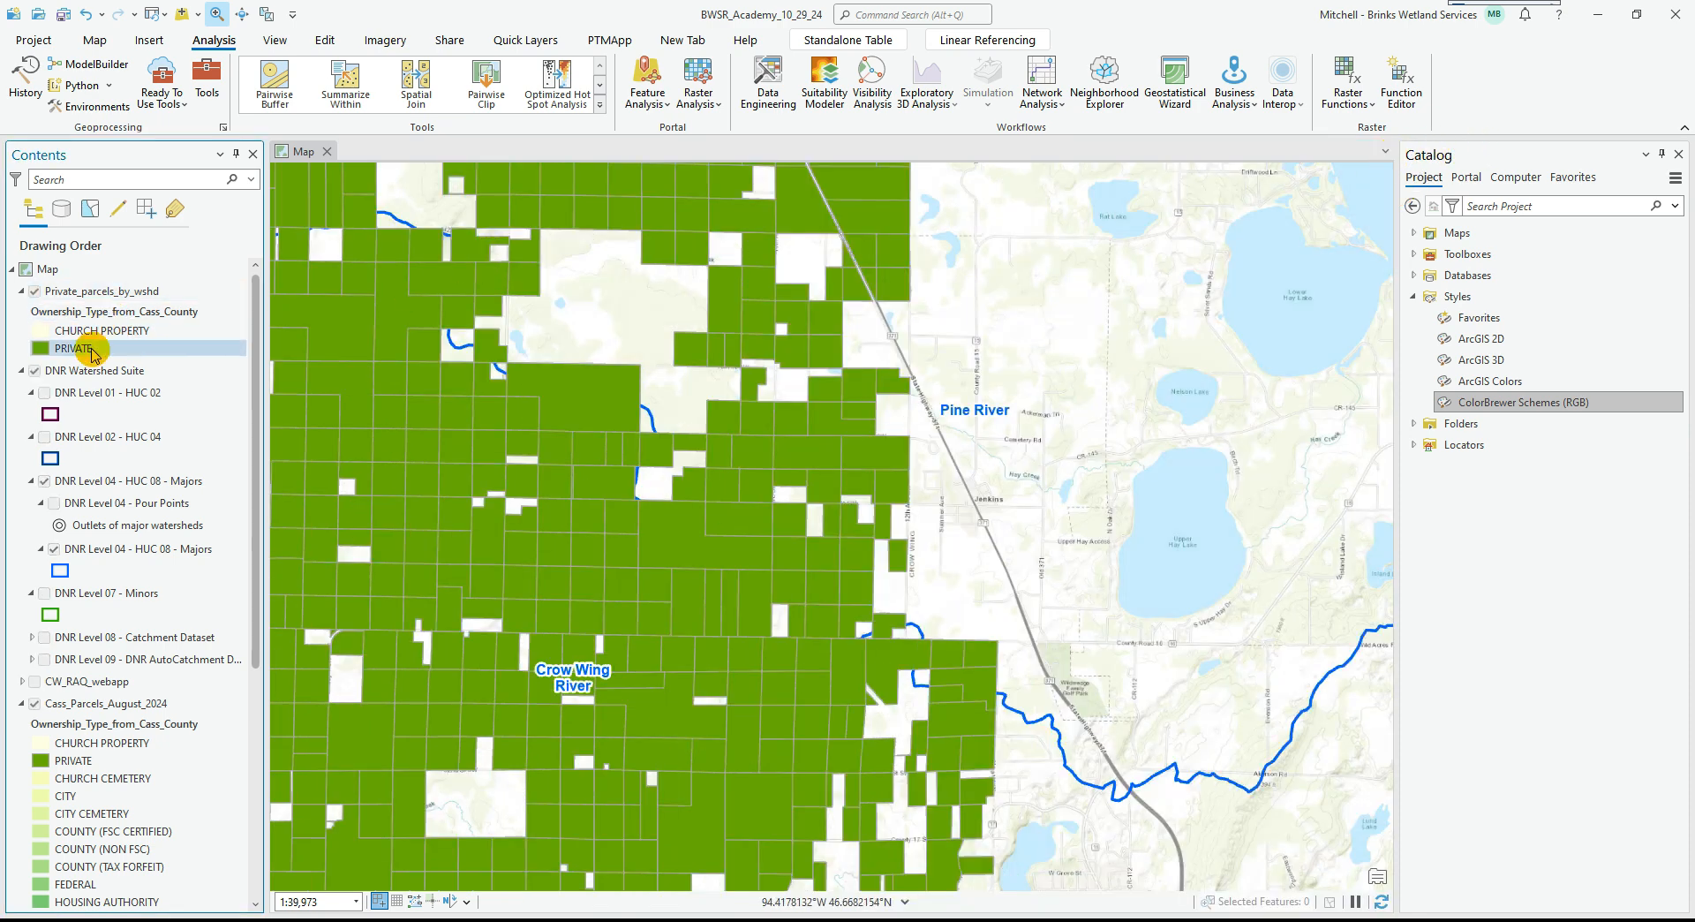
# Turn off the Cass_Parcels_August_2024 layer and zoom to the Private_parcels_by_wshd layer.
pyautogui.click(31, 707)
pyautogui.click(32, 706)
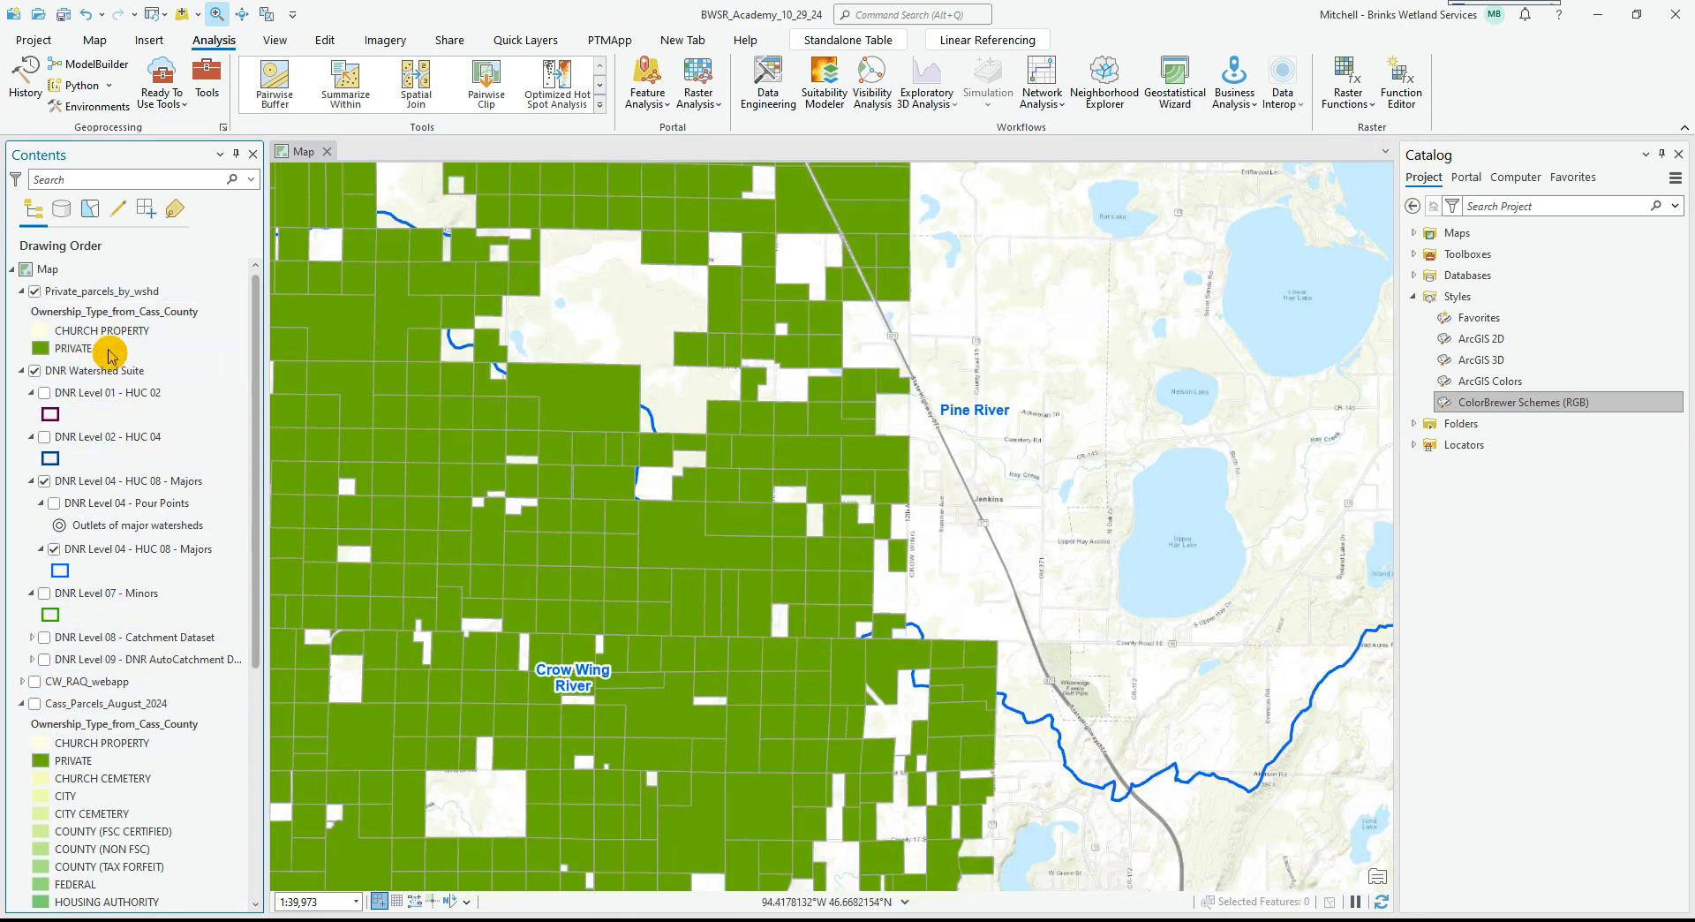
pyautogui.click(104, 294)
pyautogui.rightClick(105, 300)
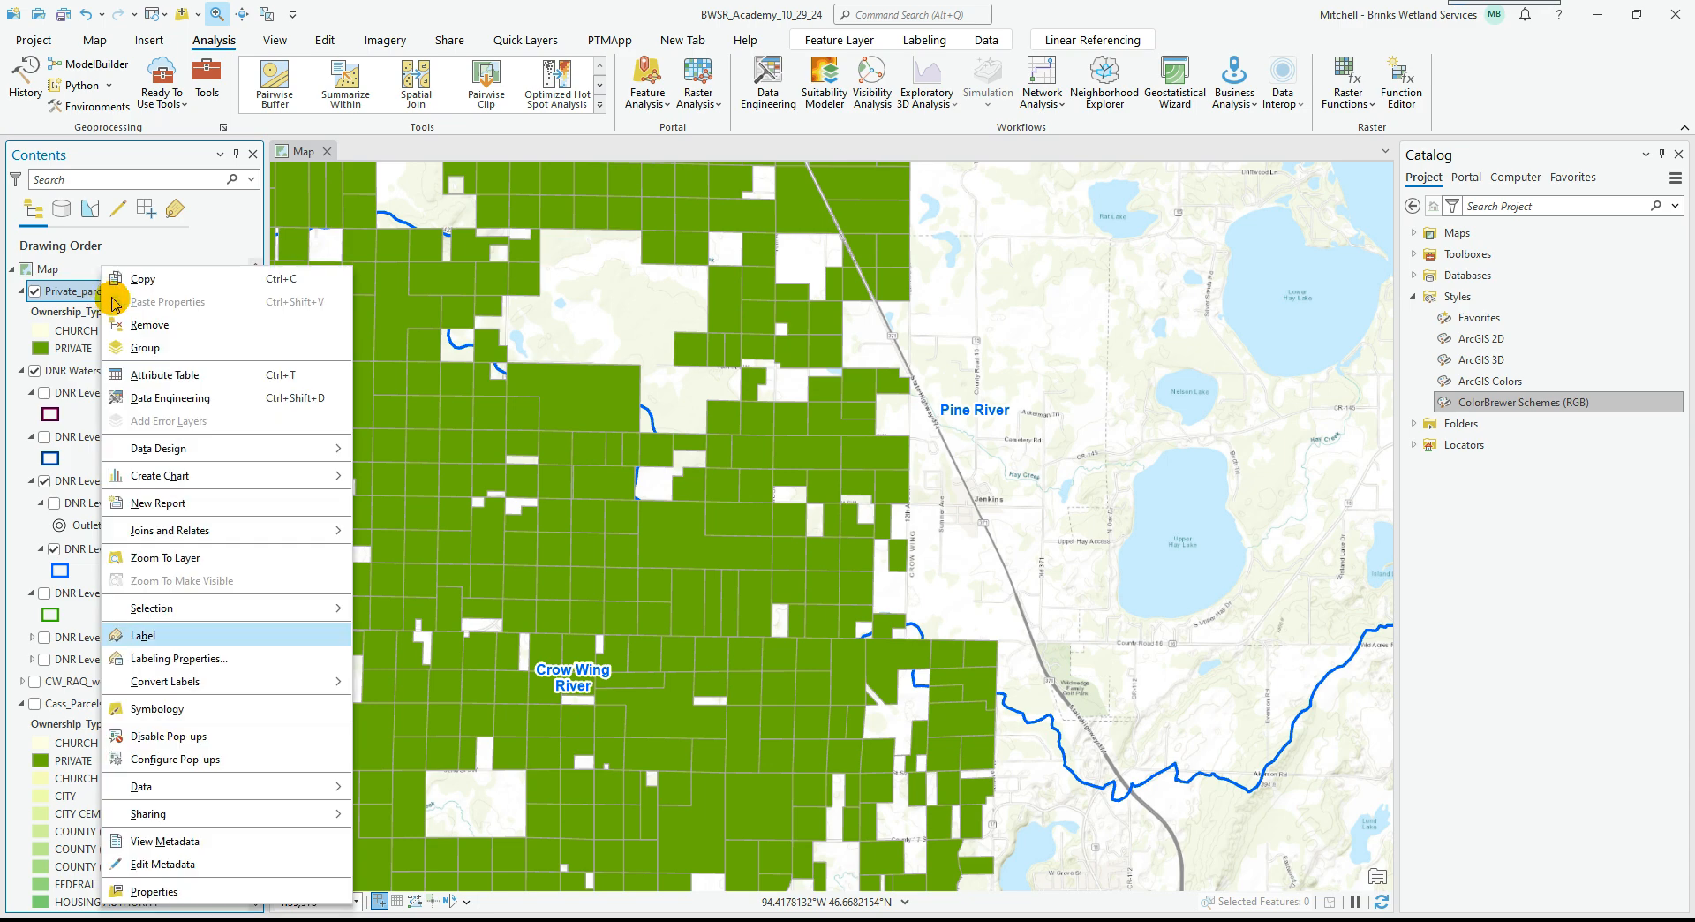
pyautogui.click(167, 556)
# Examine the minority and majority major name and percent fields in the Private_parcels_by_wshd attribute table.
pyautogui.click(128, 292)
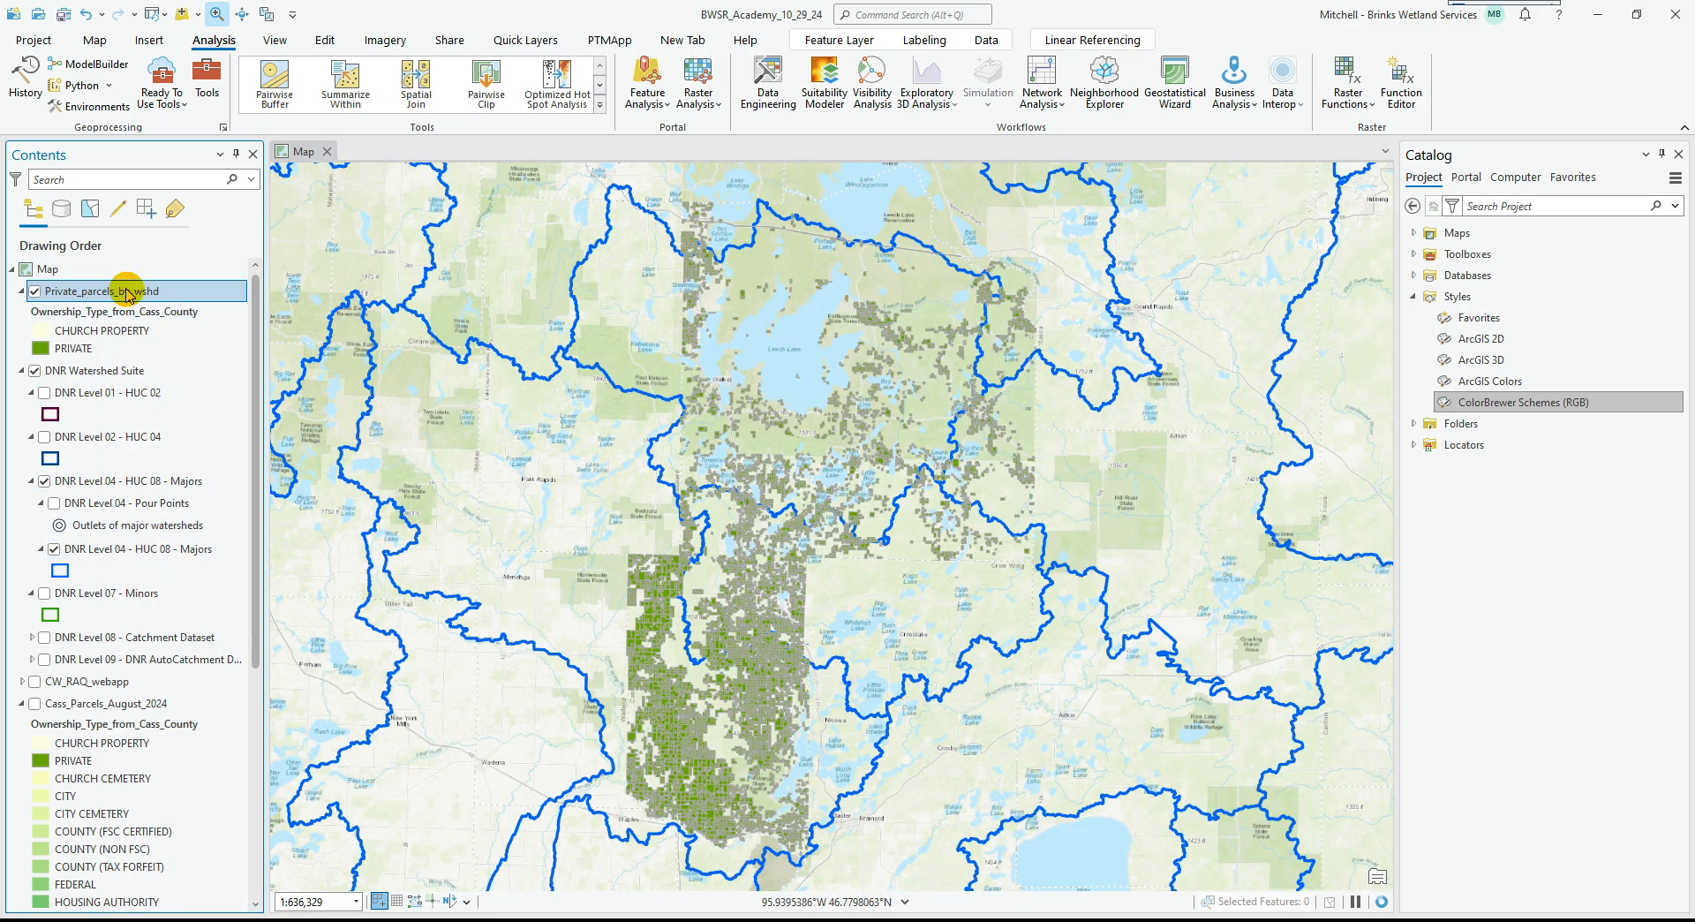
pyautogui.rightClick(128, 294)
pyautogui.click(187, 373)
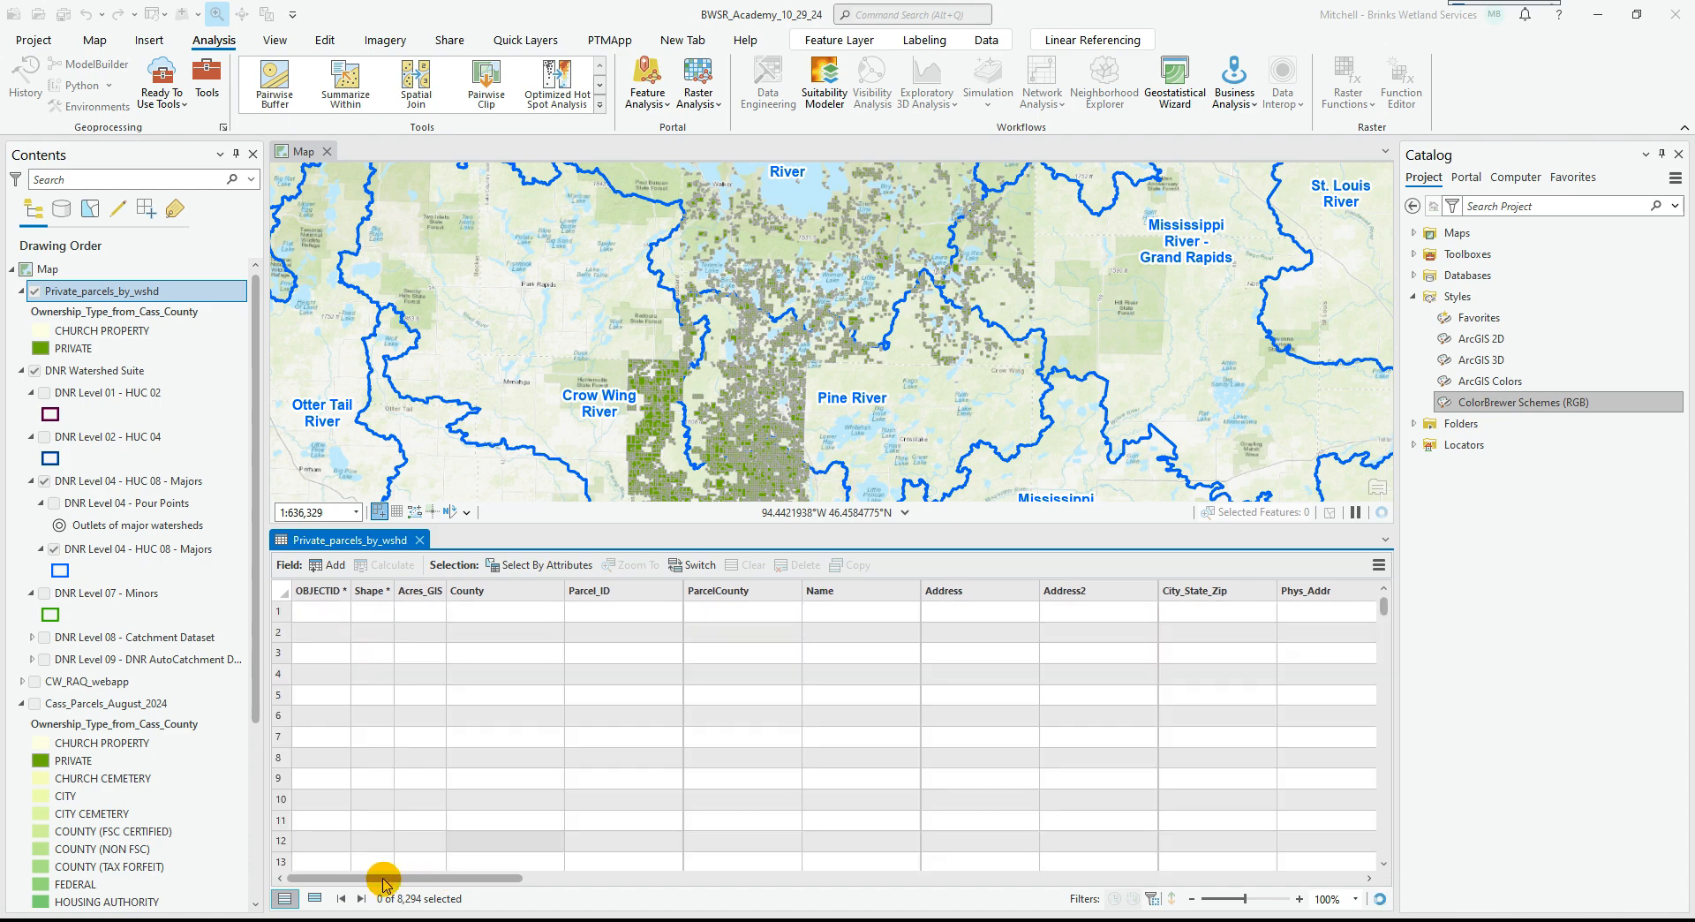
pyautogui.moveTo(384, 883); pyautogui.dragTo(1342, 872)
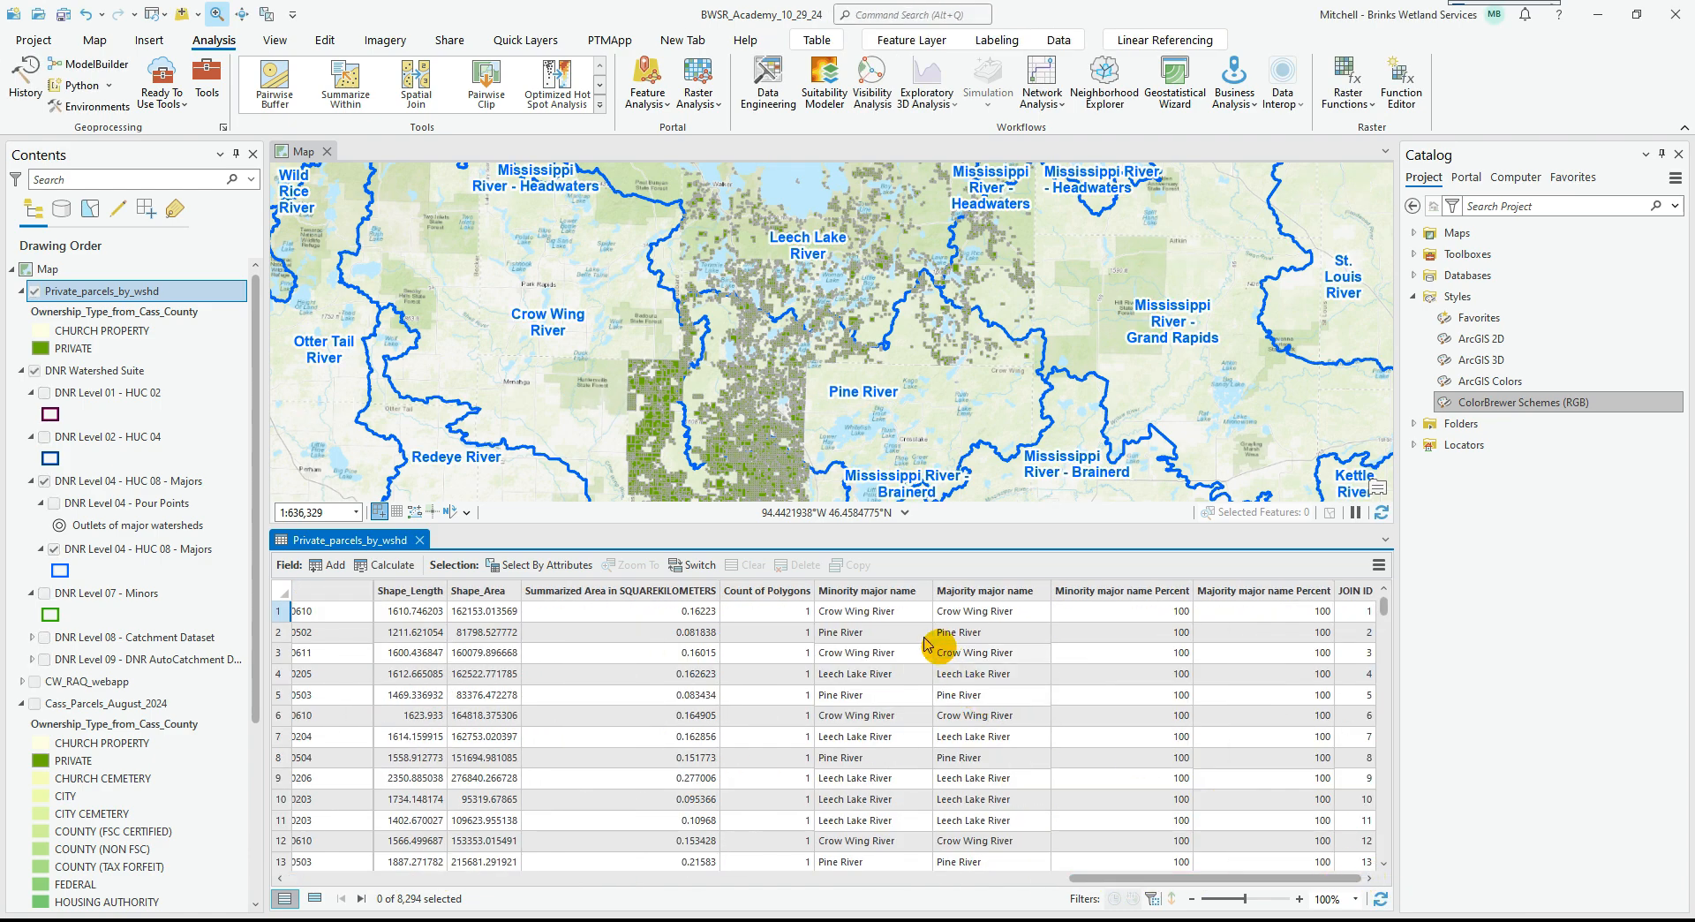
pyautogui.scroll(-7, 998, 679)
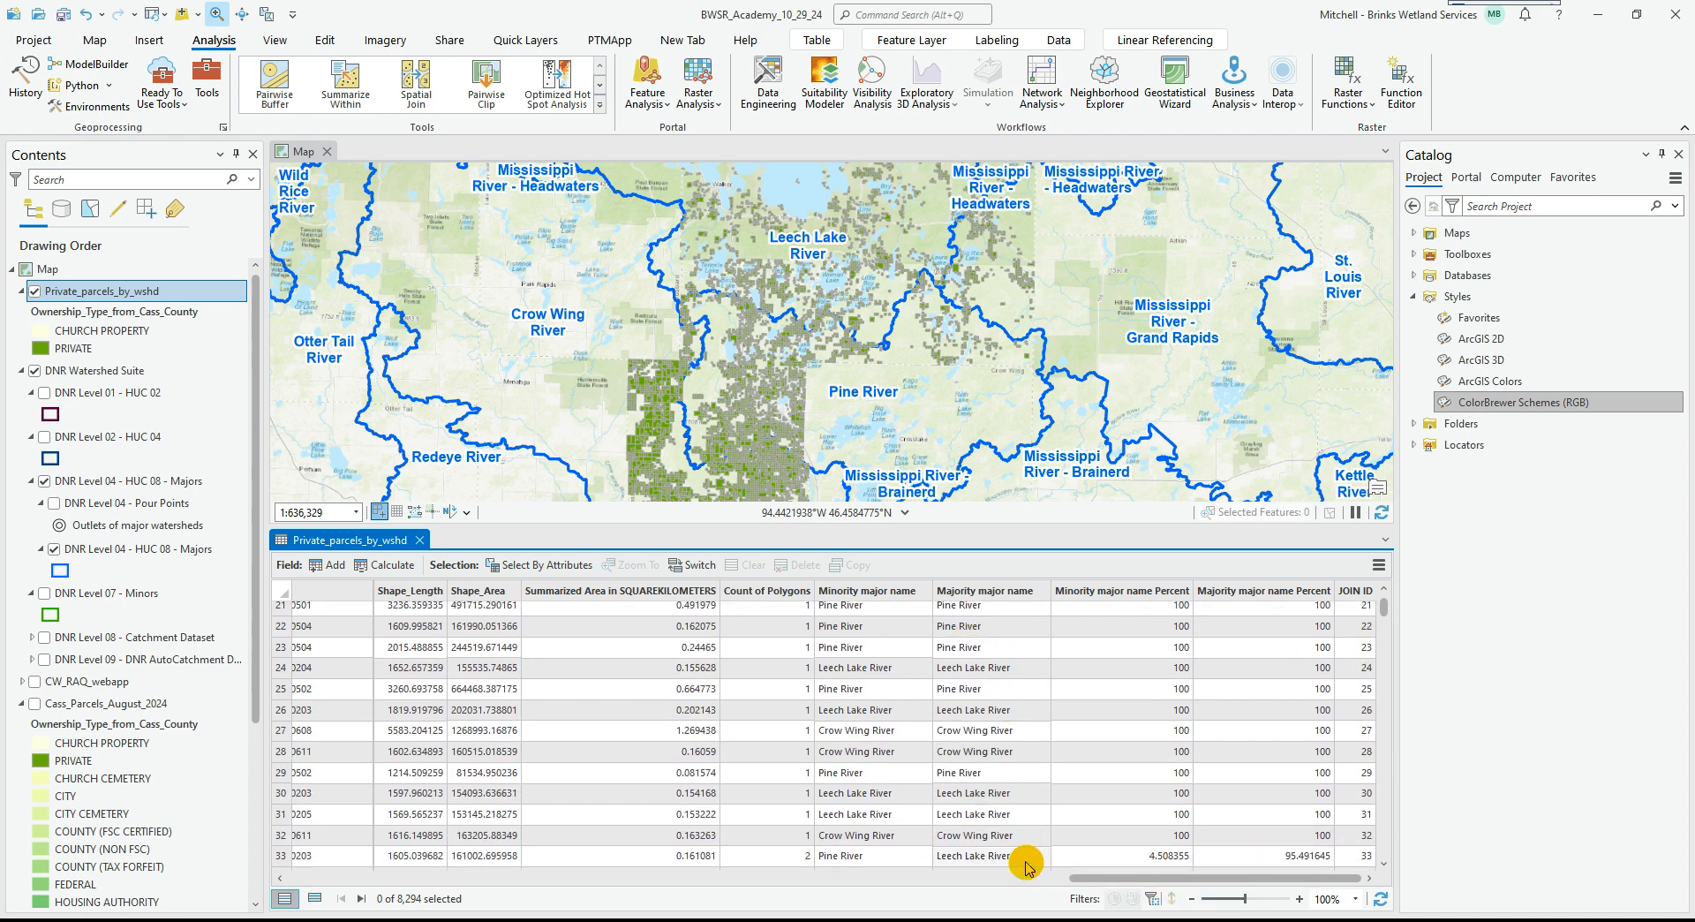
# Zoom to the parcel in row 33 of the Private_parcels_by_wshd table and close the table.
pyautogui.click(834, 855)
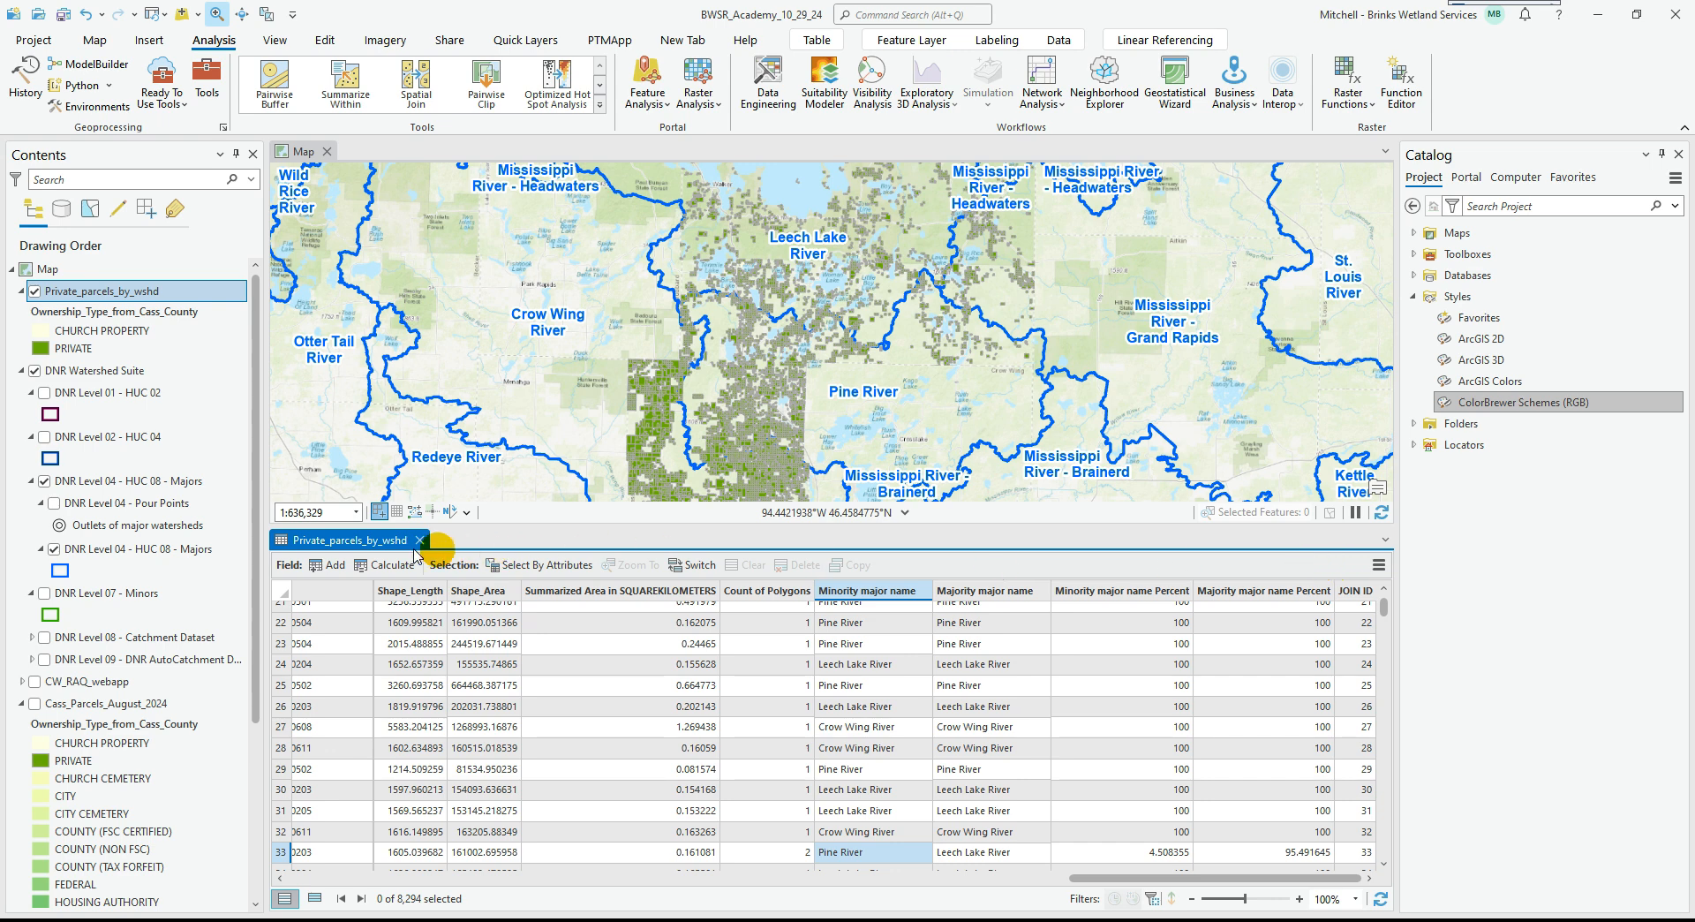
pyautogui.rightClick(281, 858)
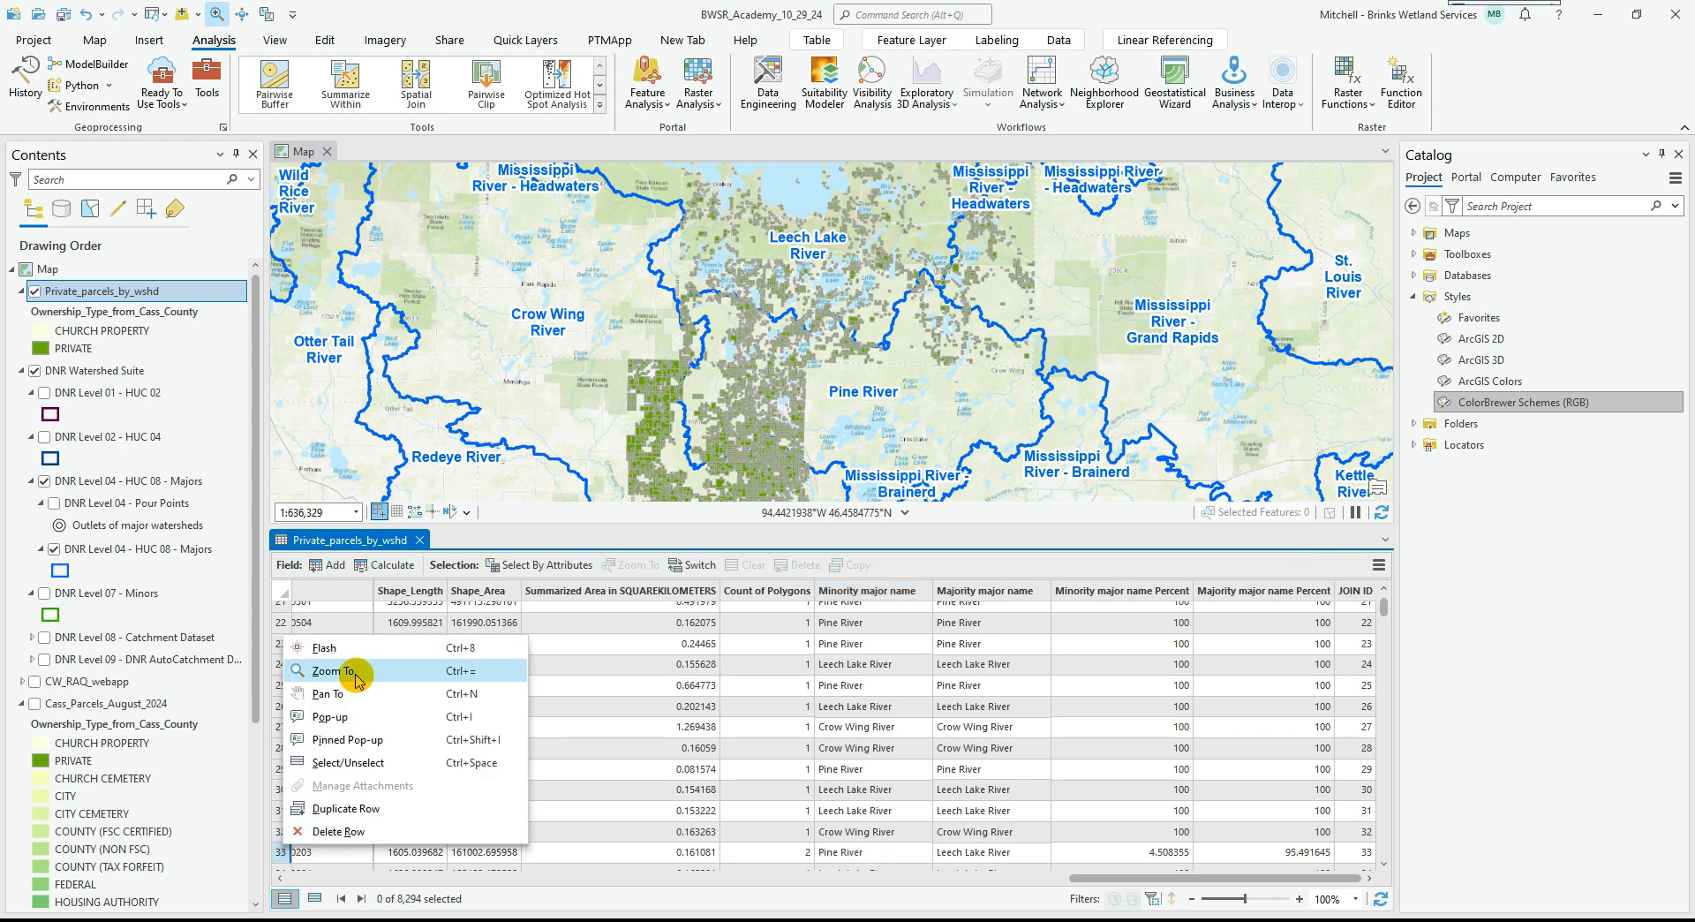
pyautogui.click(305, 671)
pyautogui.click(422, 540)
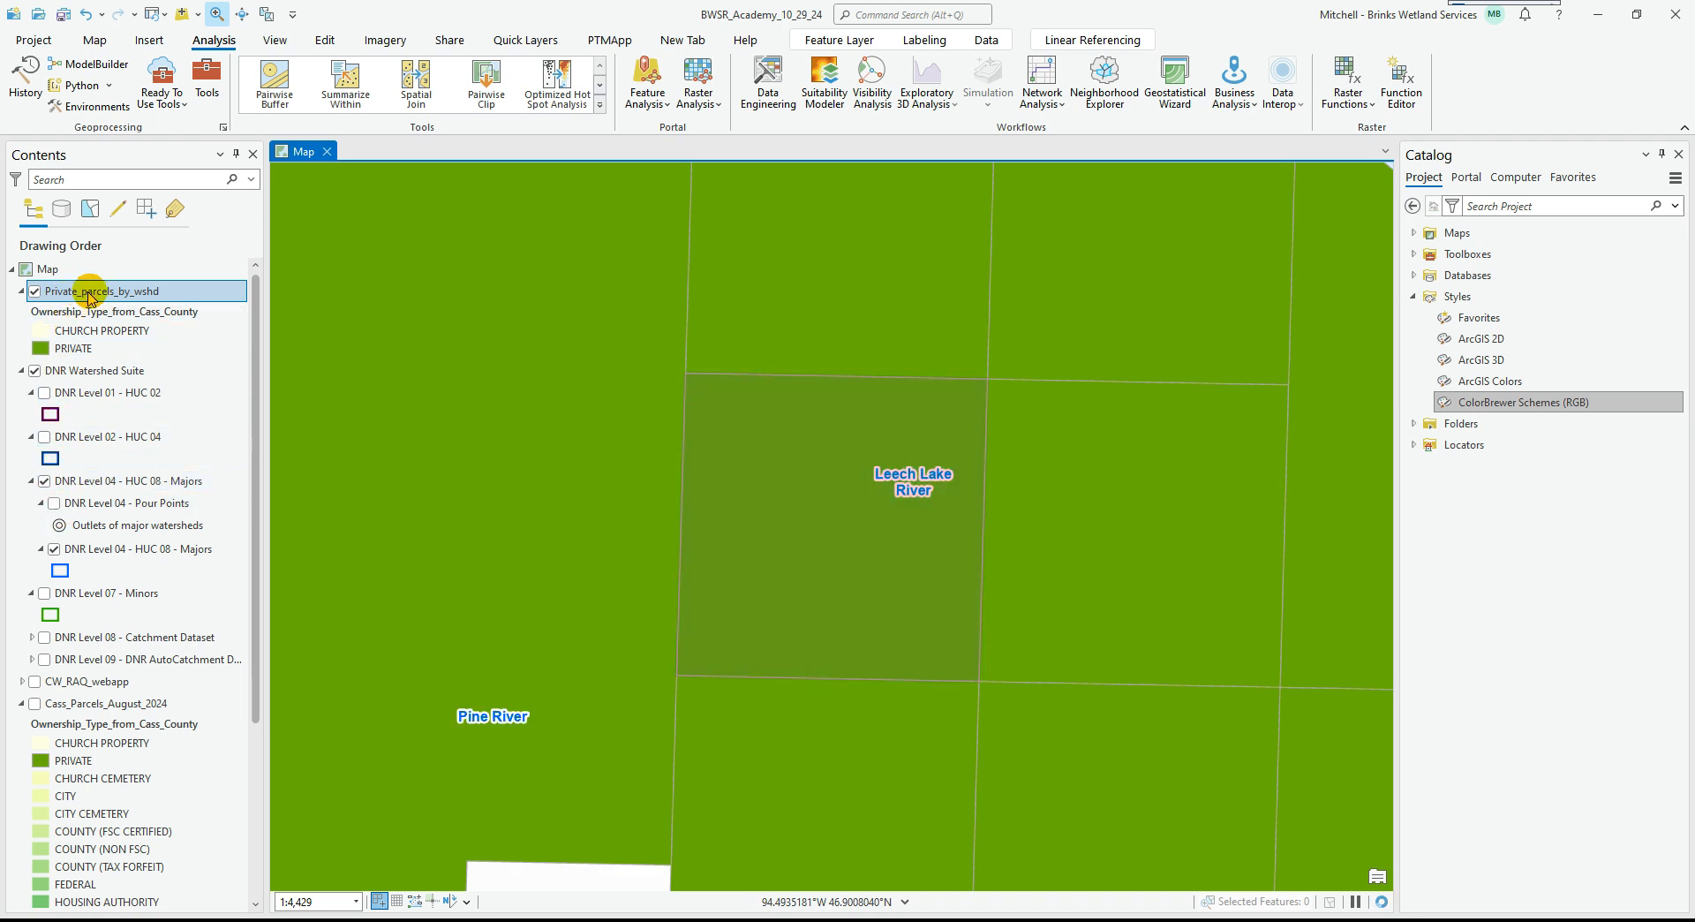
# Move the DNR Level 04 - HUC 08 - Majors layer above Private_parcels_by_wshd in the drawing order.
pyautogui.click(124, 548)
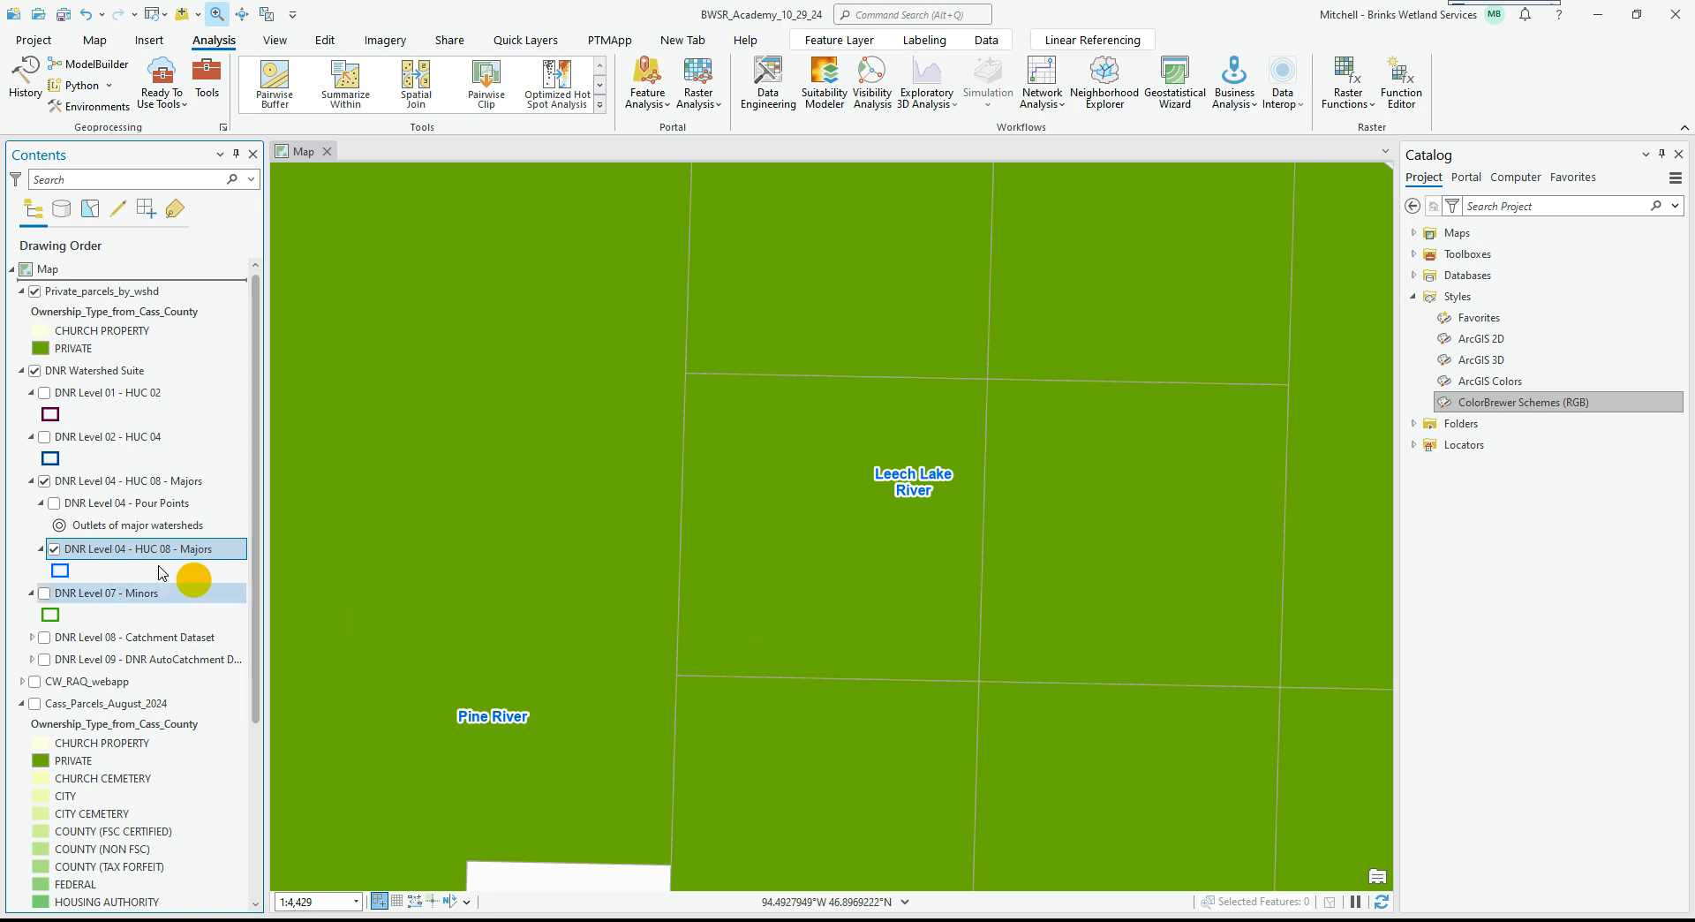
pyautogui.moveTo(113, 292); pyautogui.dragTo(112, 288)
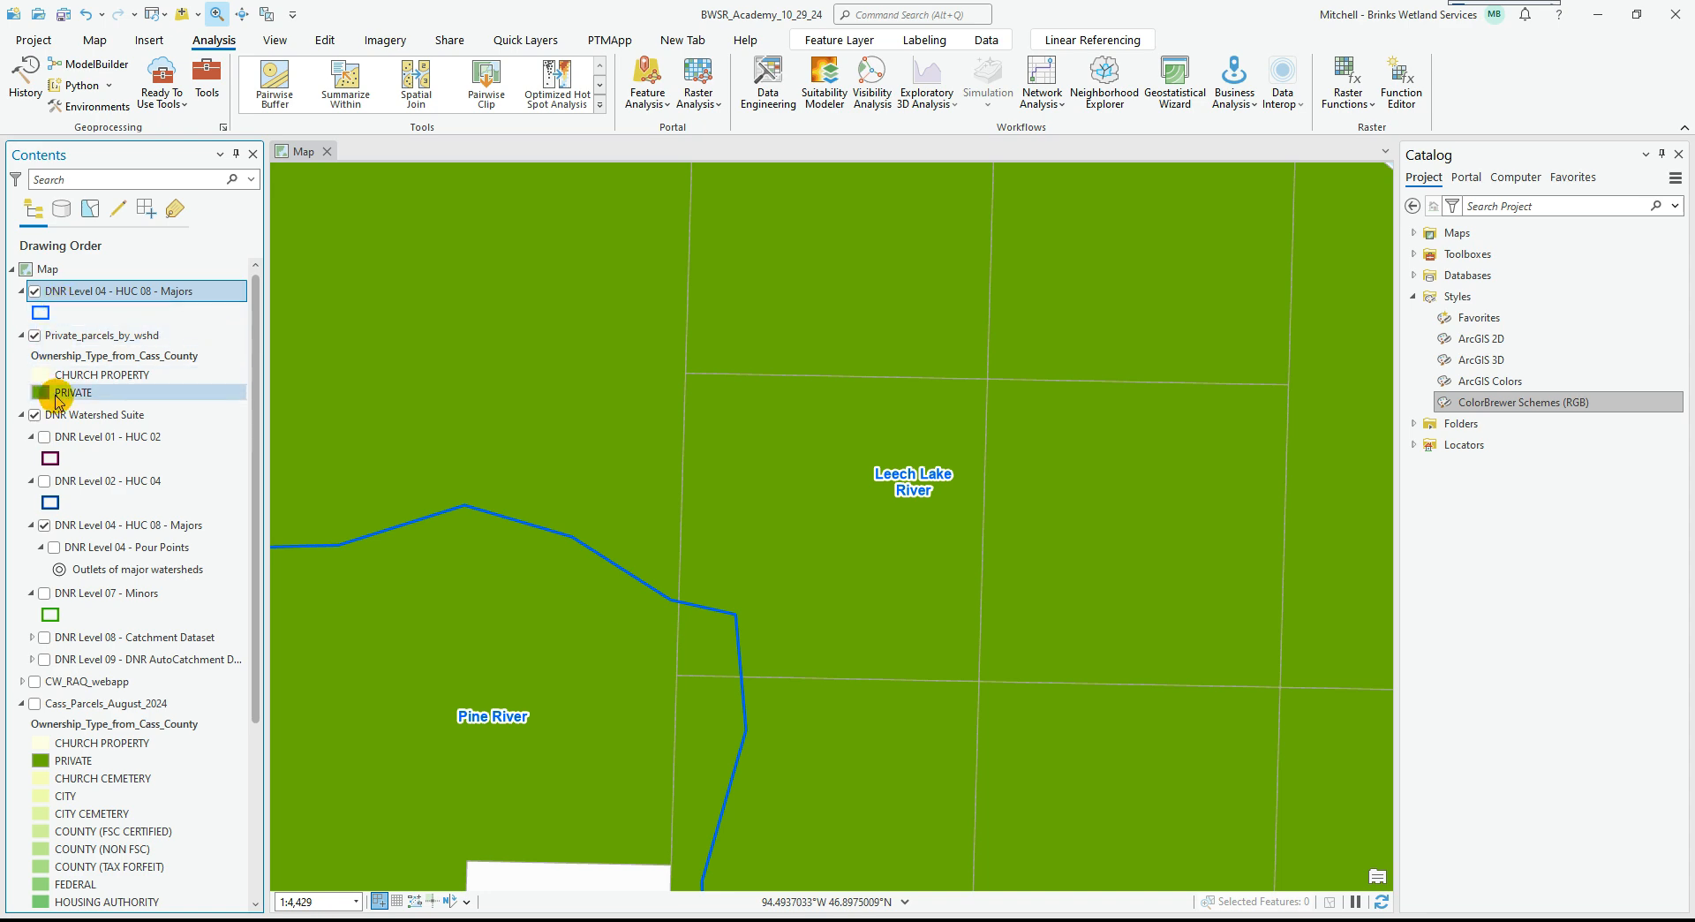
# Symbolize Private_parcels_by_wshd with unique values on the Majority major name field, using the Basic Random color scheme.
pyautogui.rightClick(88, 347)
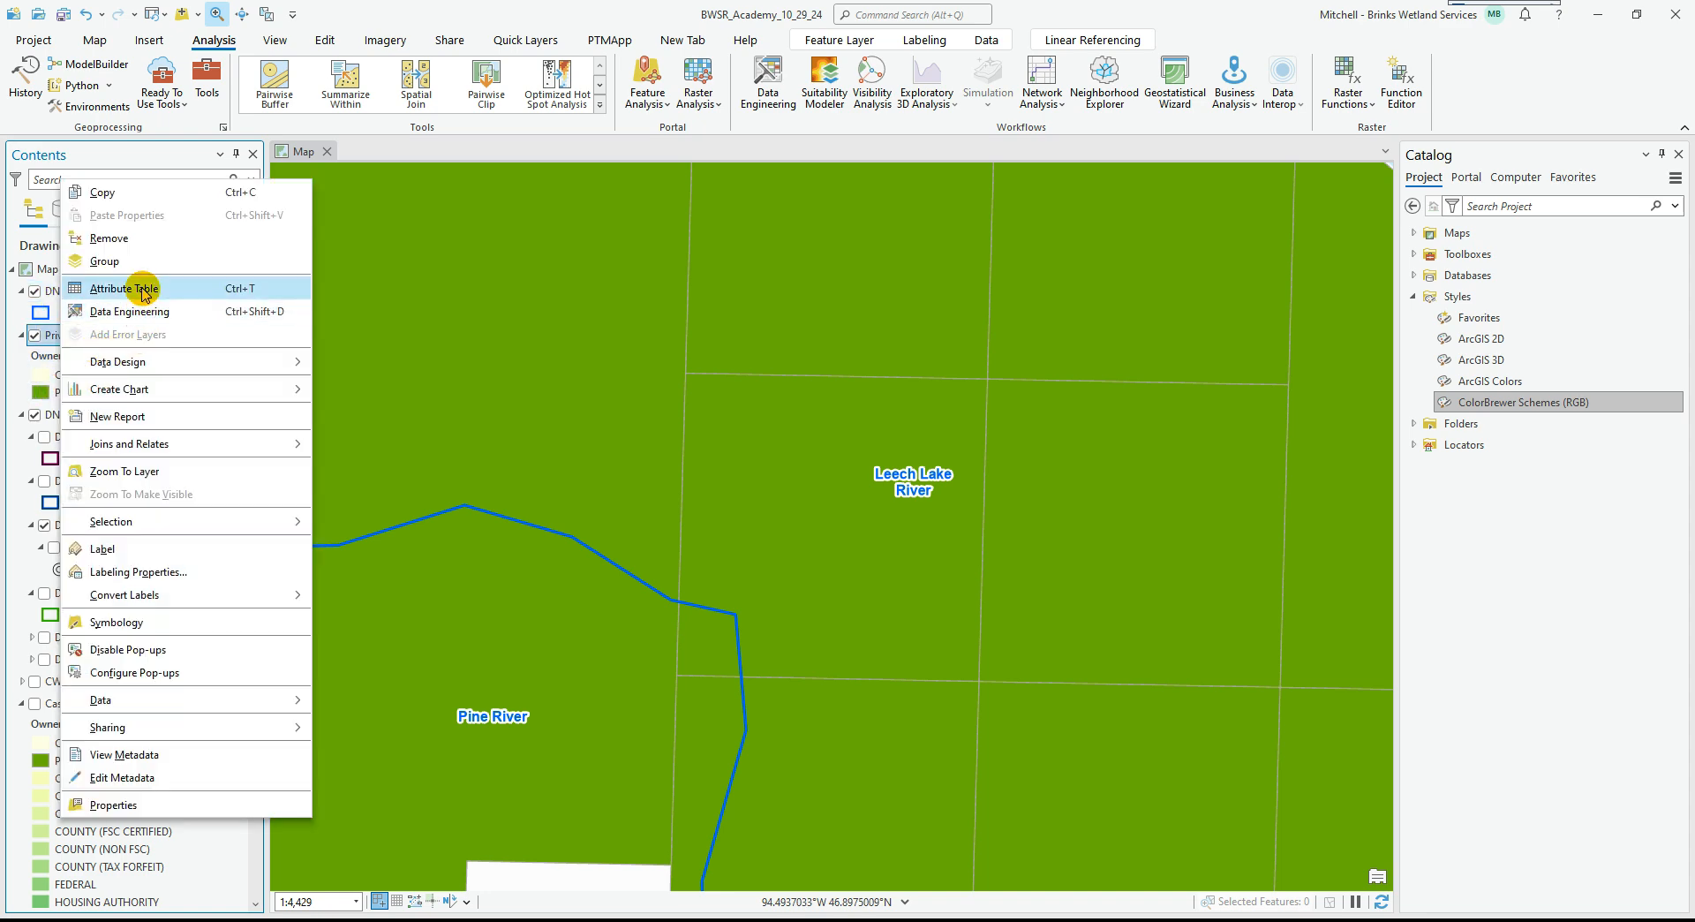
pyautogui.click(132, 621)
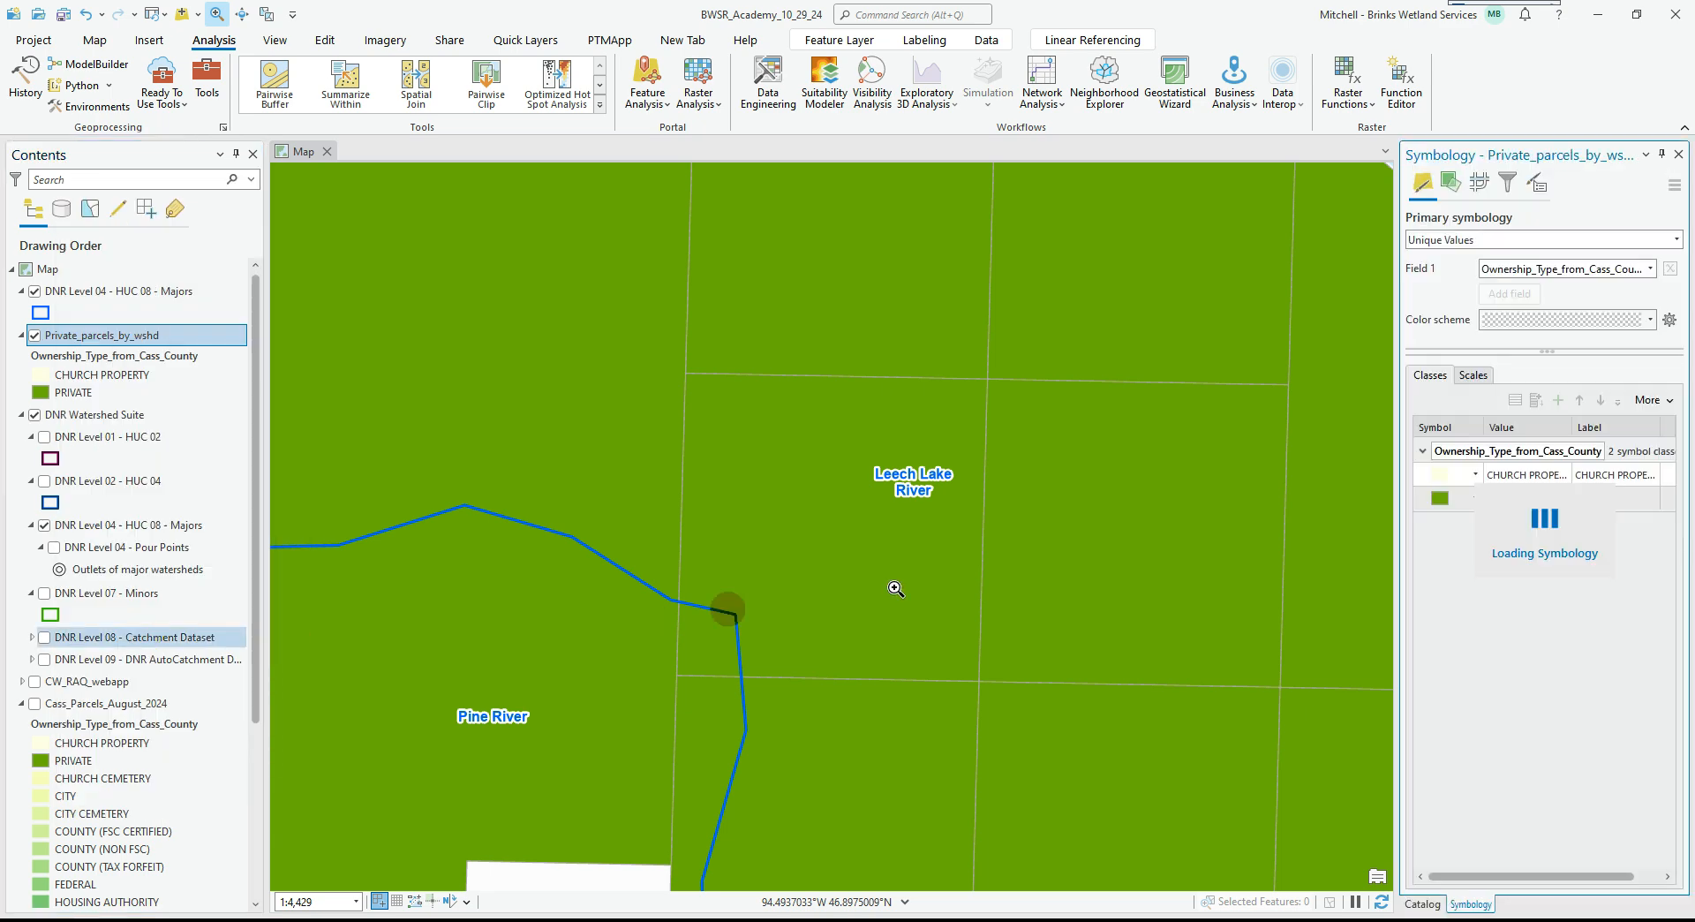
pyautogui.click(1652, 273)
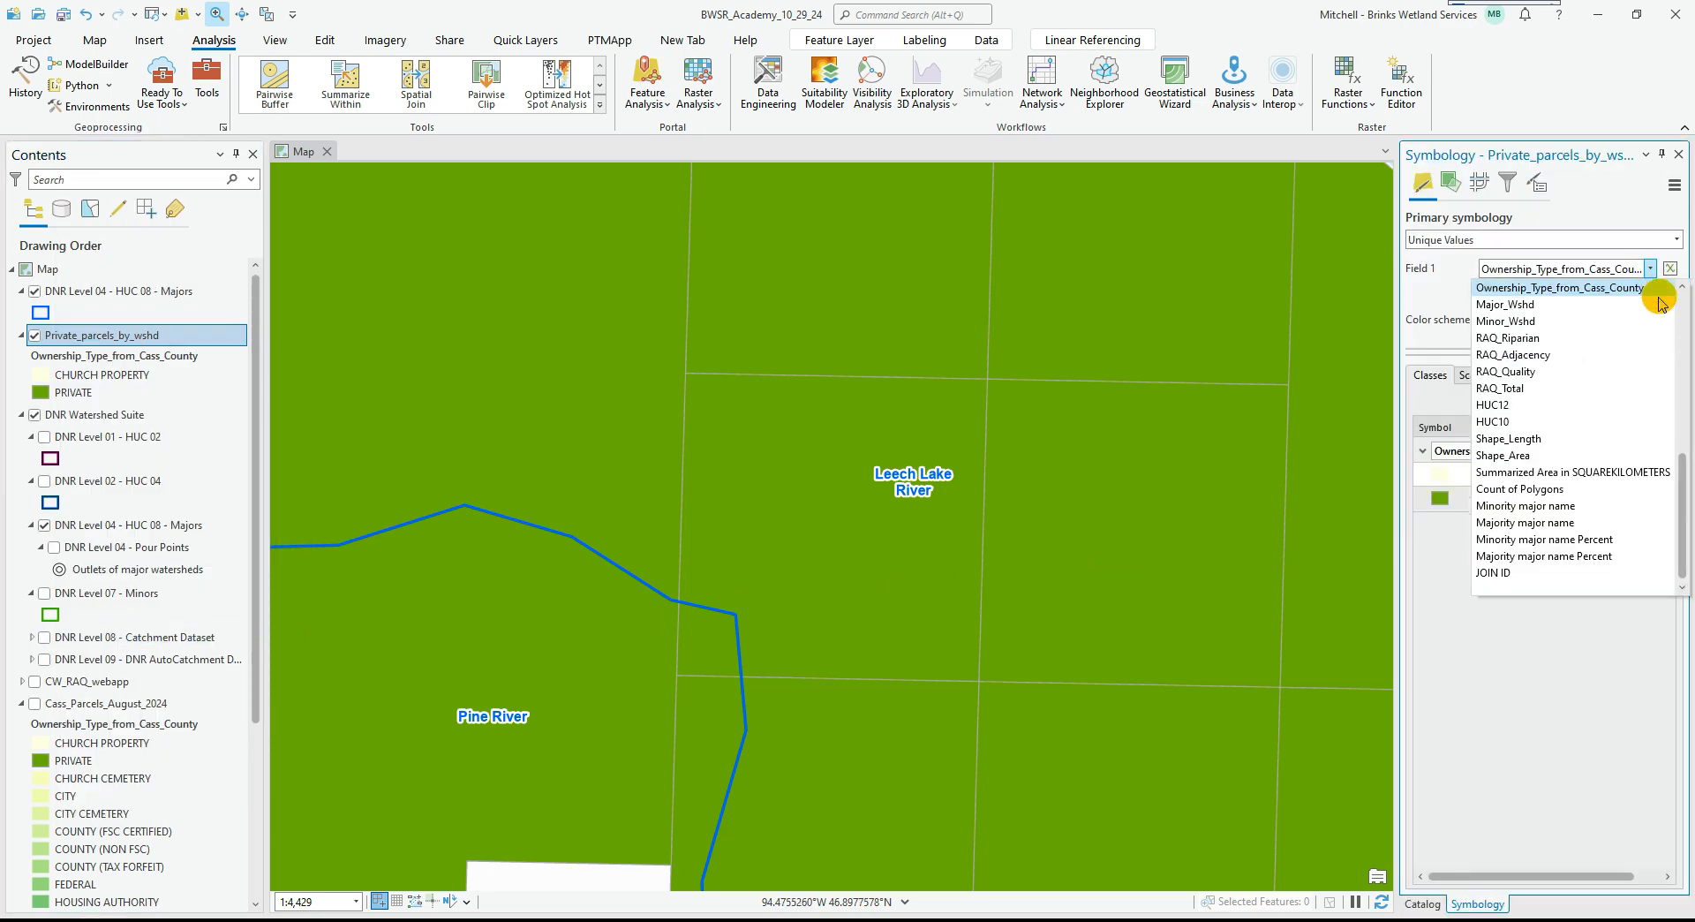
pyautogui.click(1564, 525)
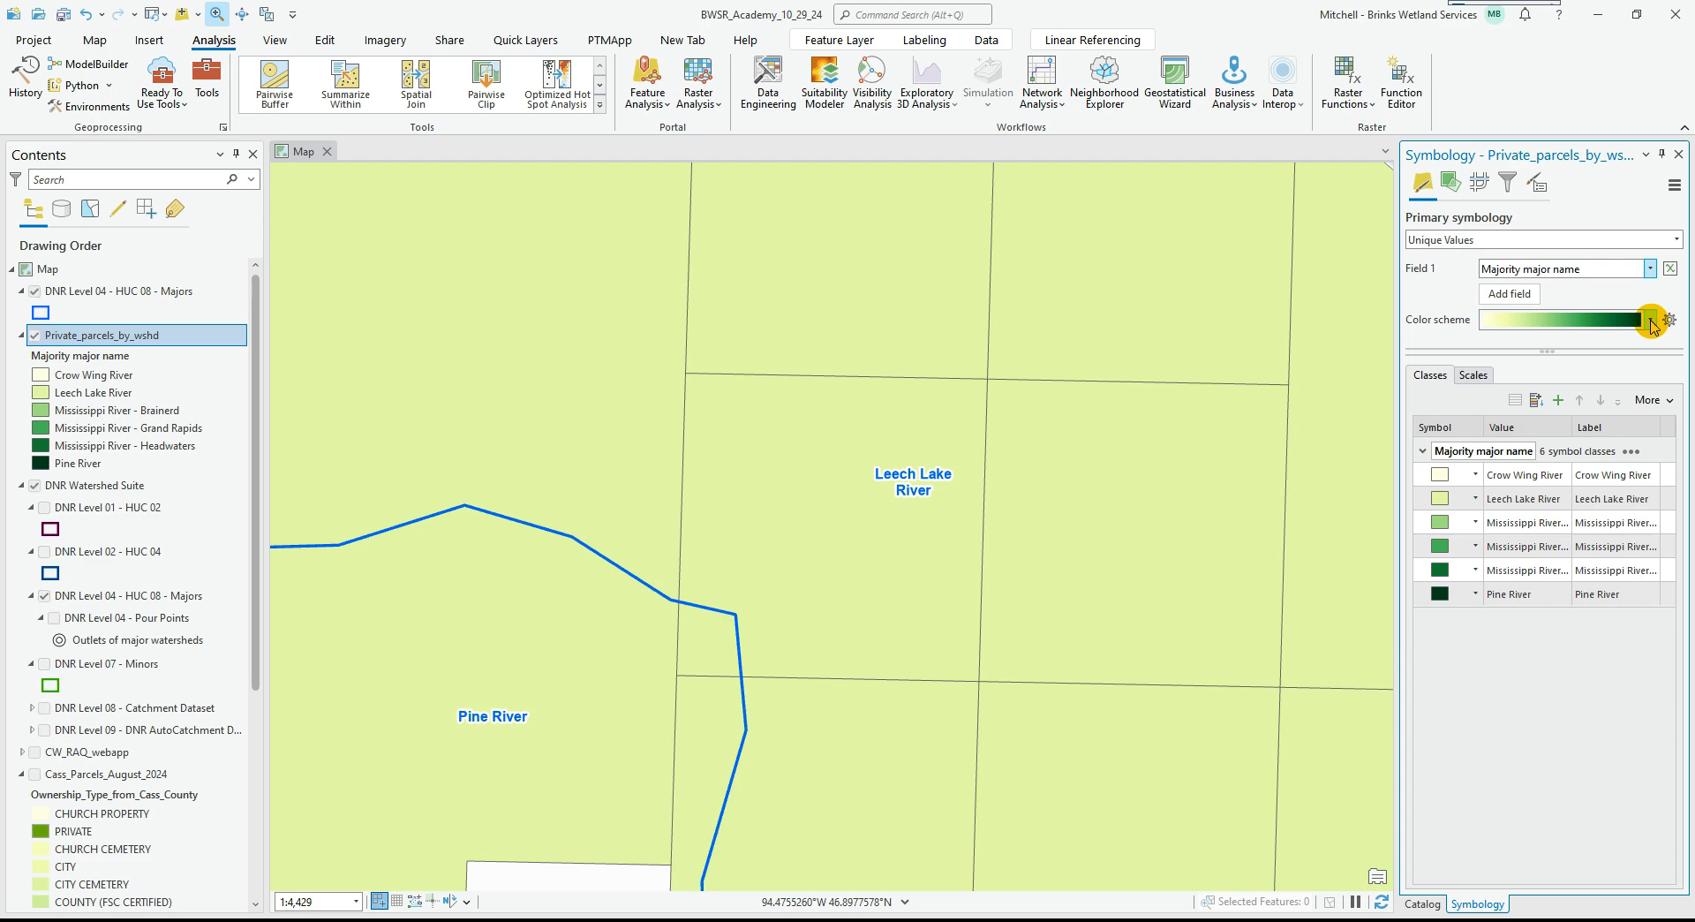
pyautogui.click(1651, 321)
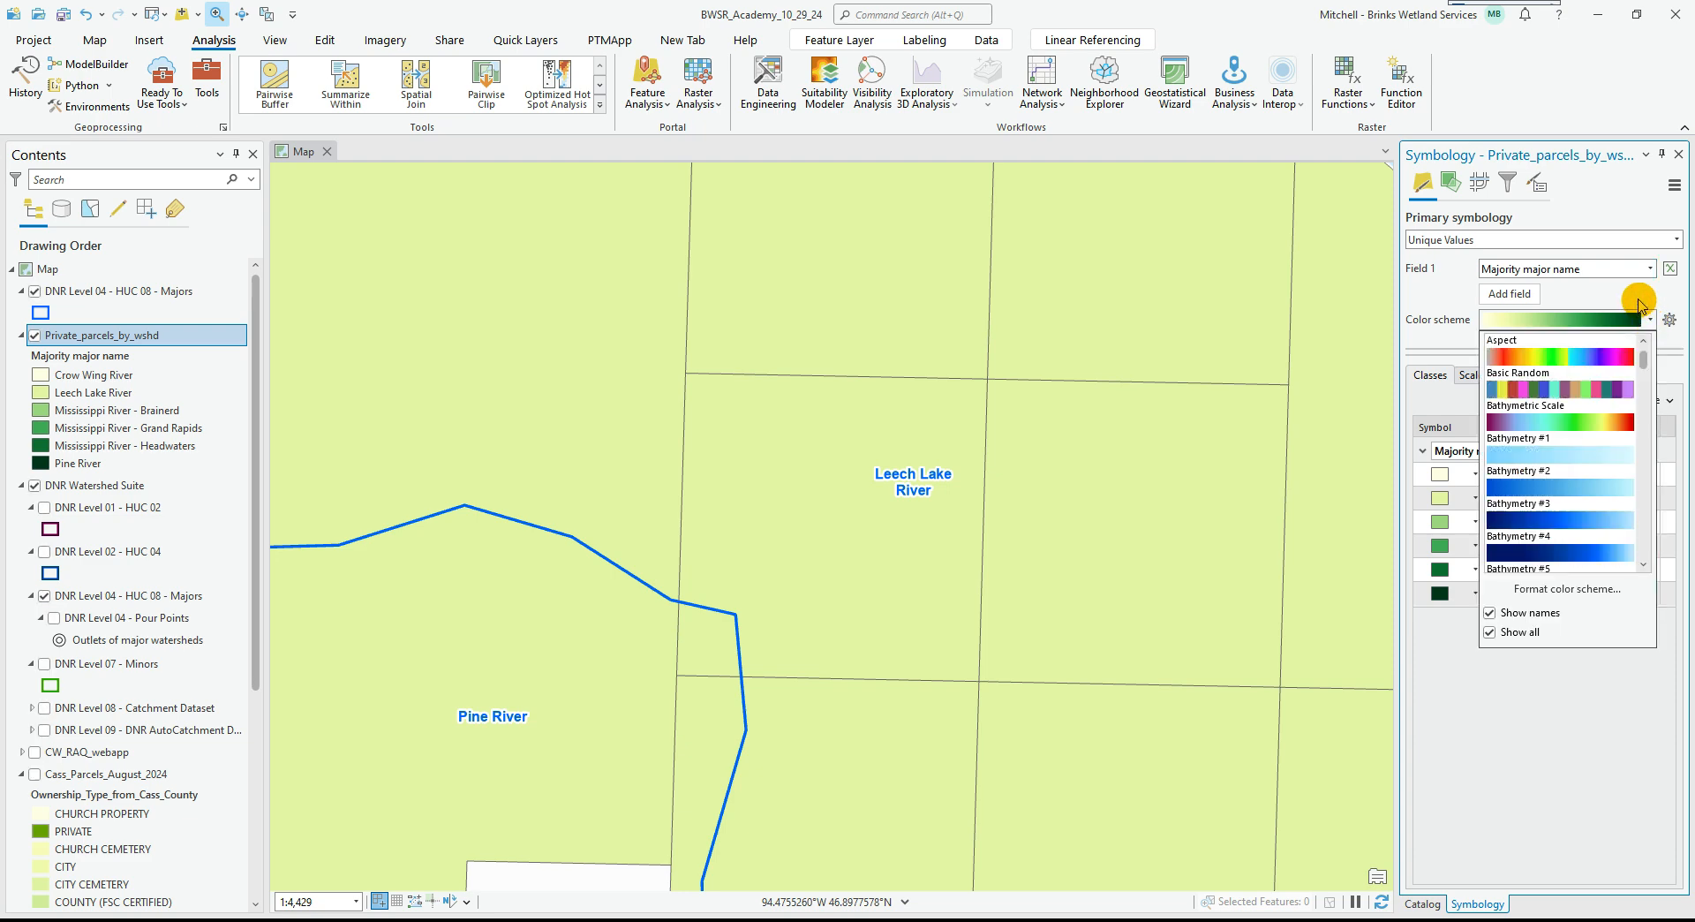
pyautogui.click(1598, 390)
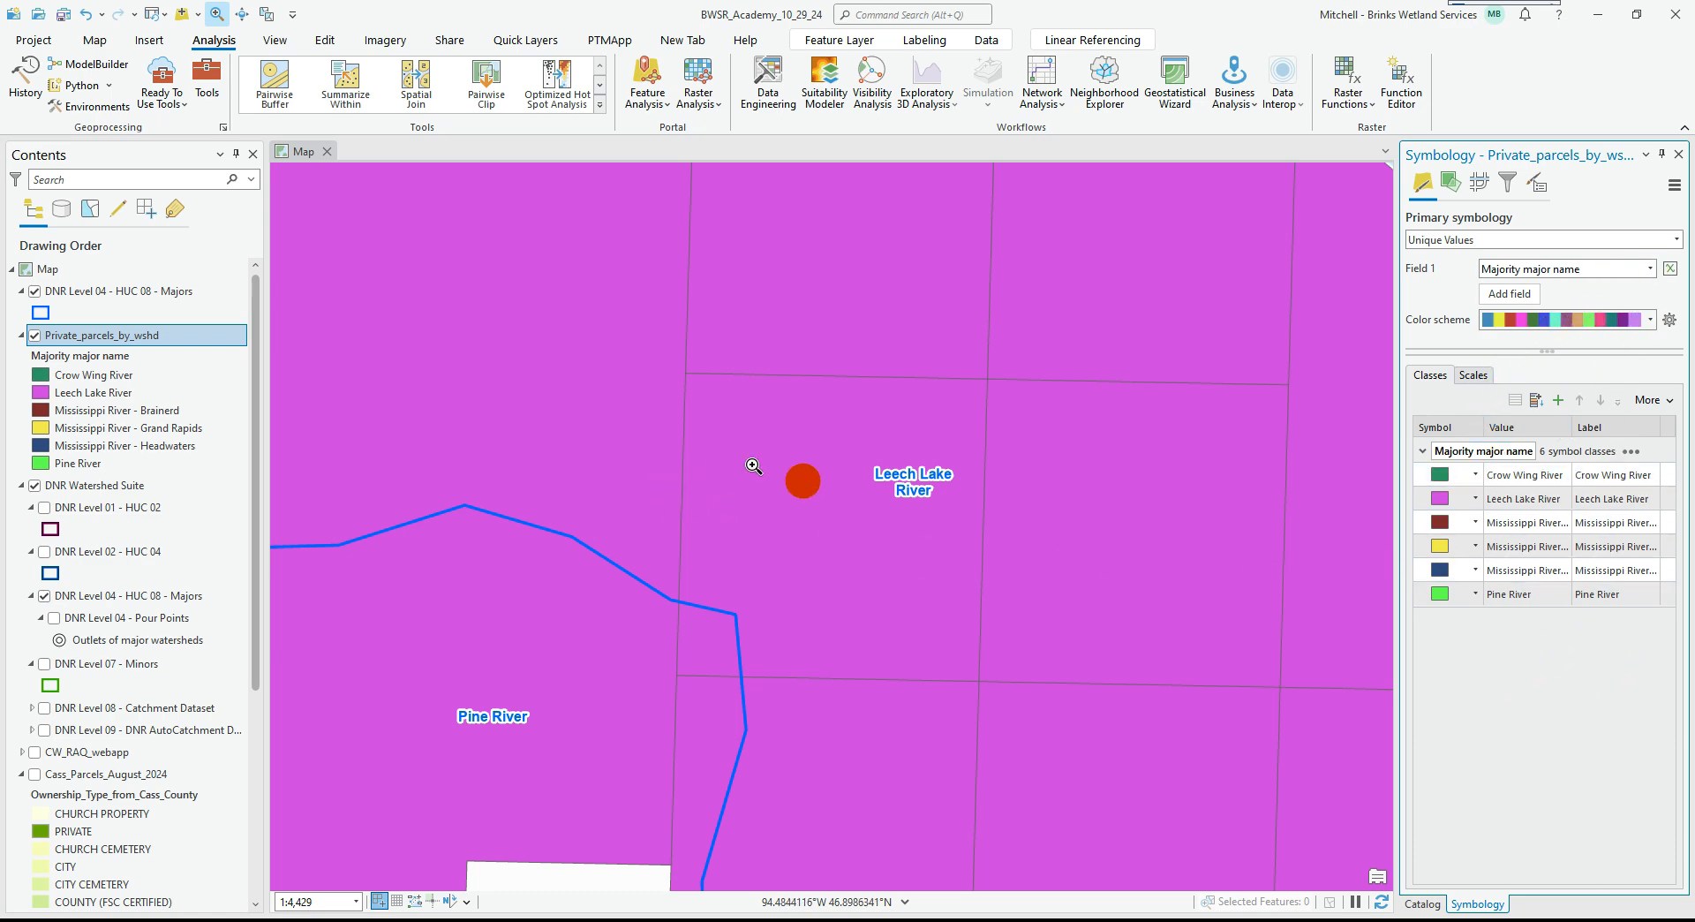
# Zoom to the full extent of Private_parcels_by_wshd and look over the parcels colored by watershed.
pyautogui.click(76, 339)
pyautogui.rightClick(76, 339)
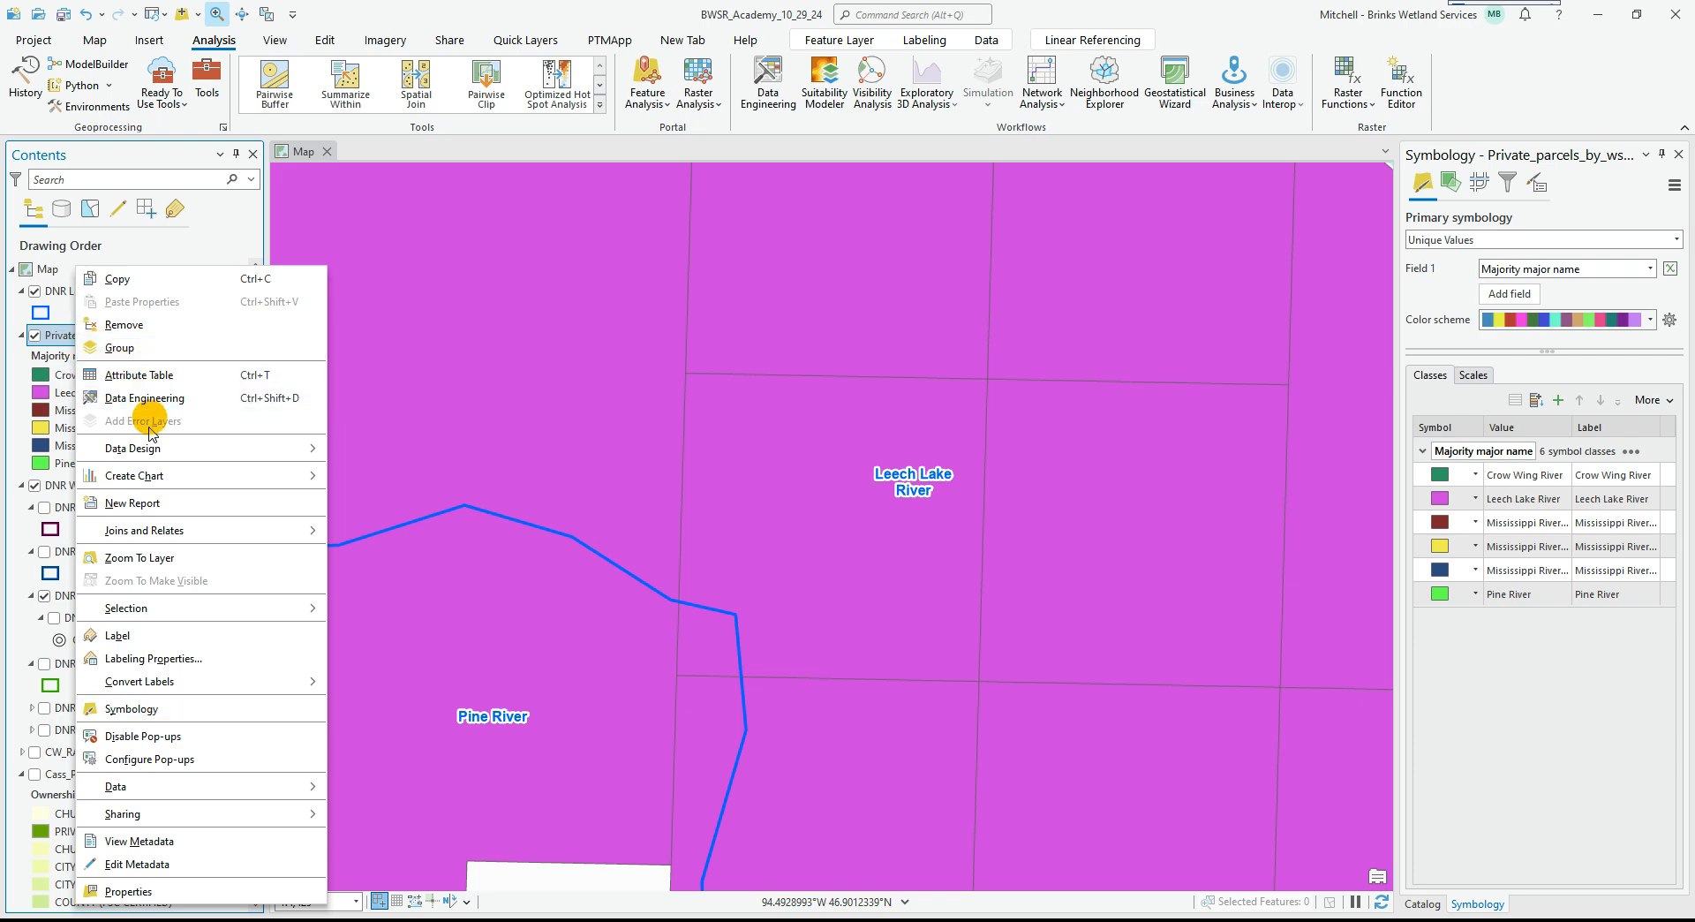
pyautogui.click(164, 560)
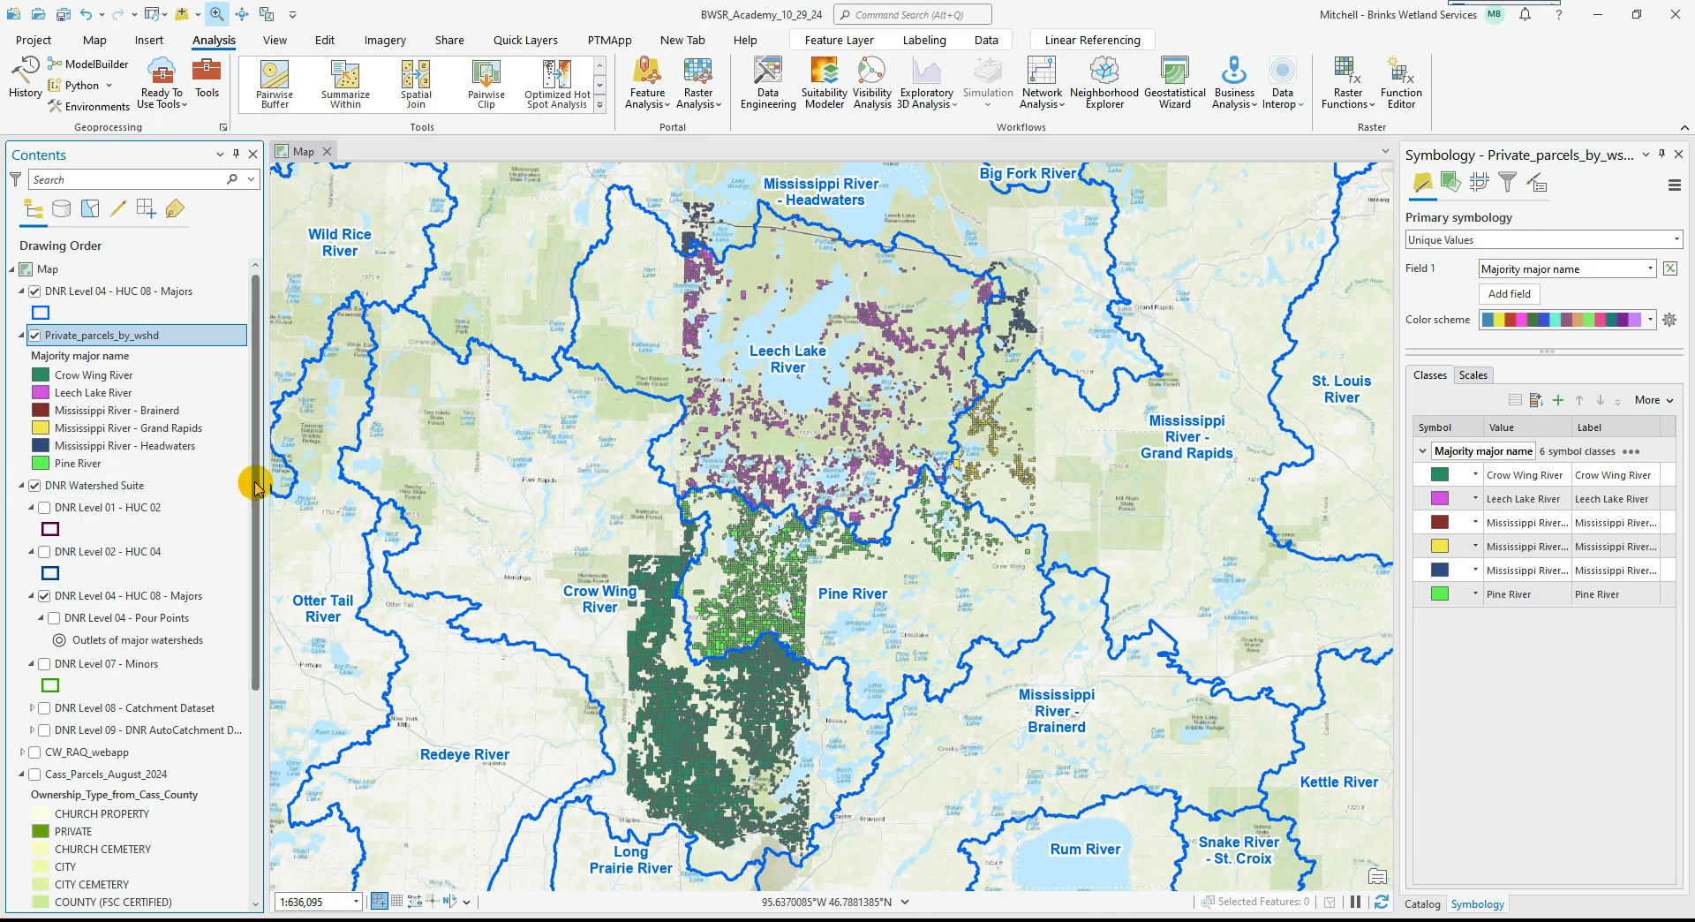
pyautogui.scroll(-2, 256, 484)
pyautogui.scroll(2, 251, 466)
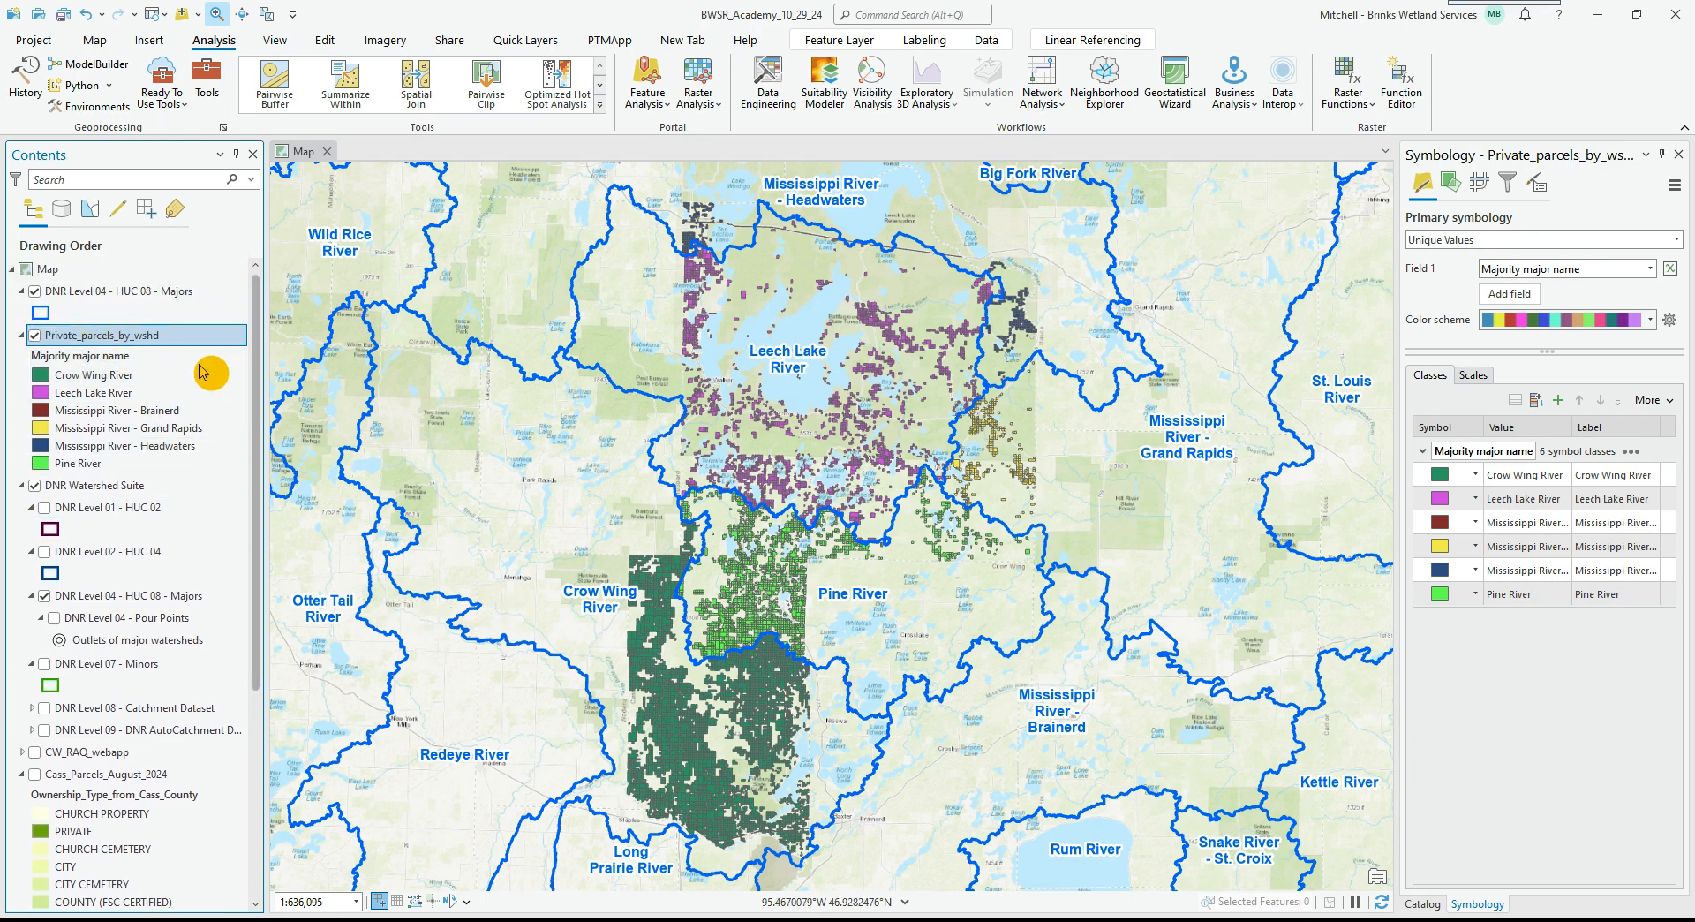
pyautogui.doubleClick(123, 337)
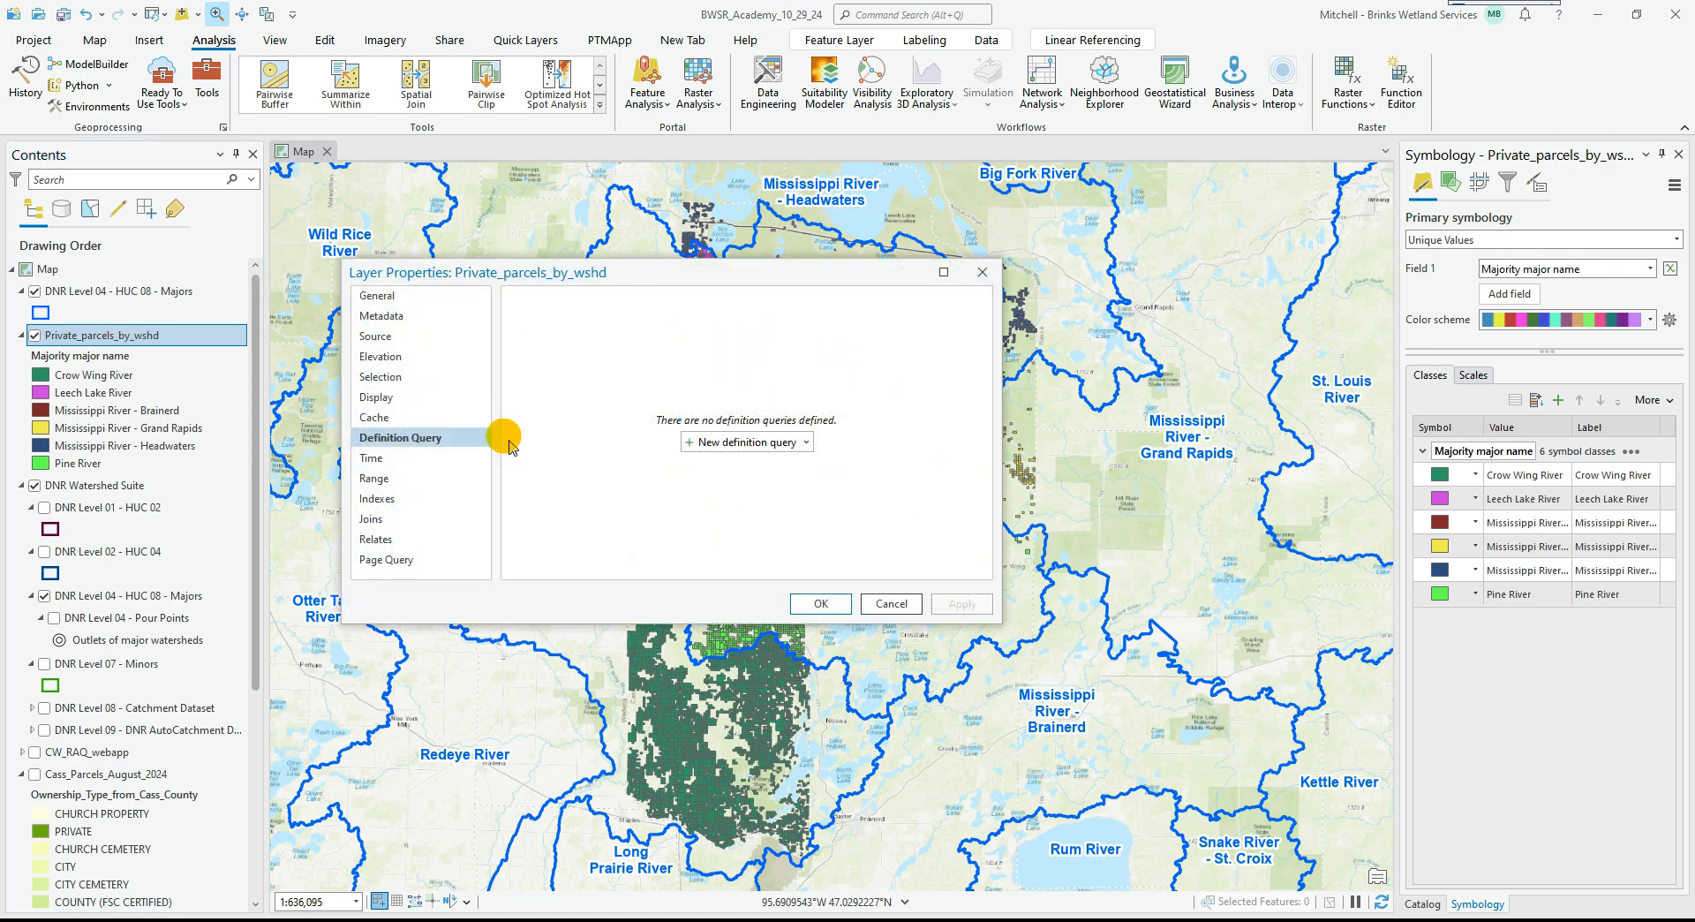
pyautogui.click(756, 439)
pyautogui.click(982, 272)
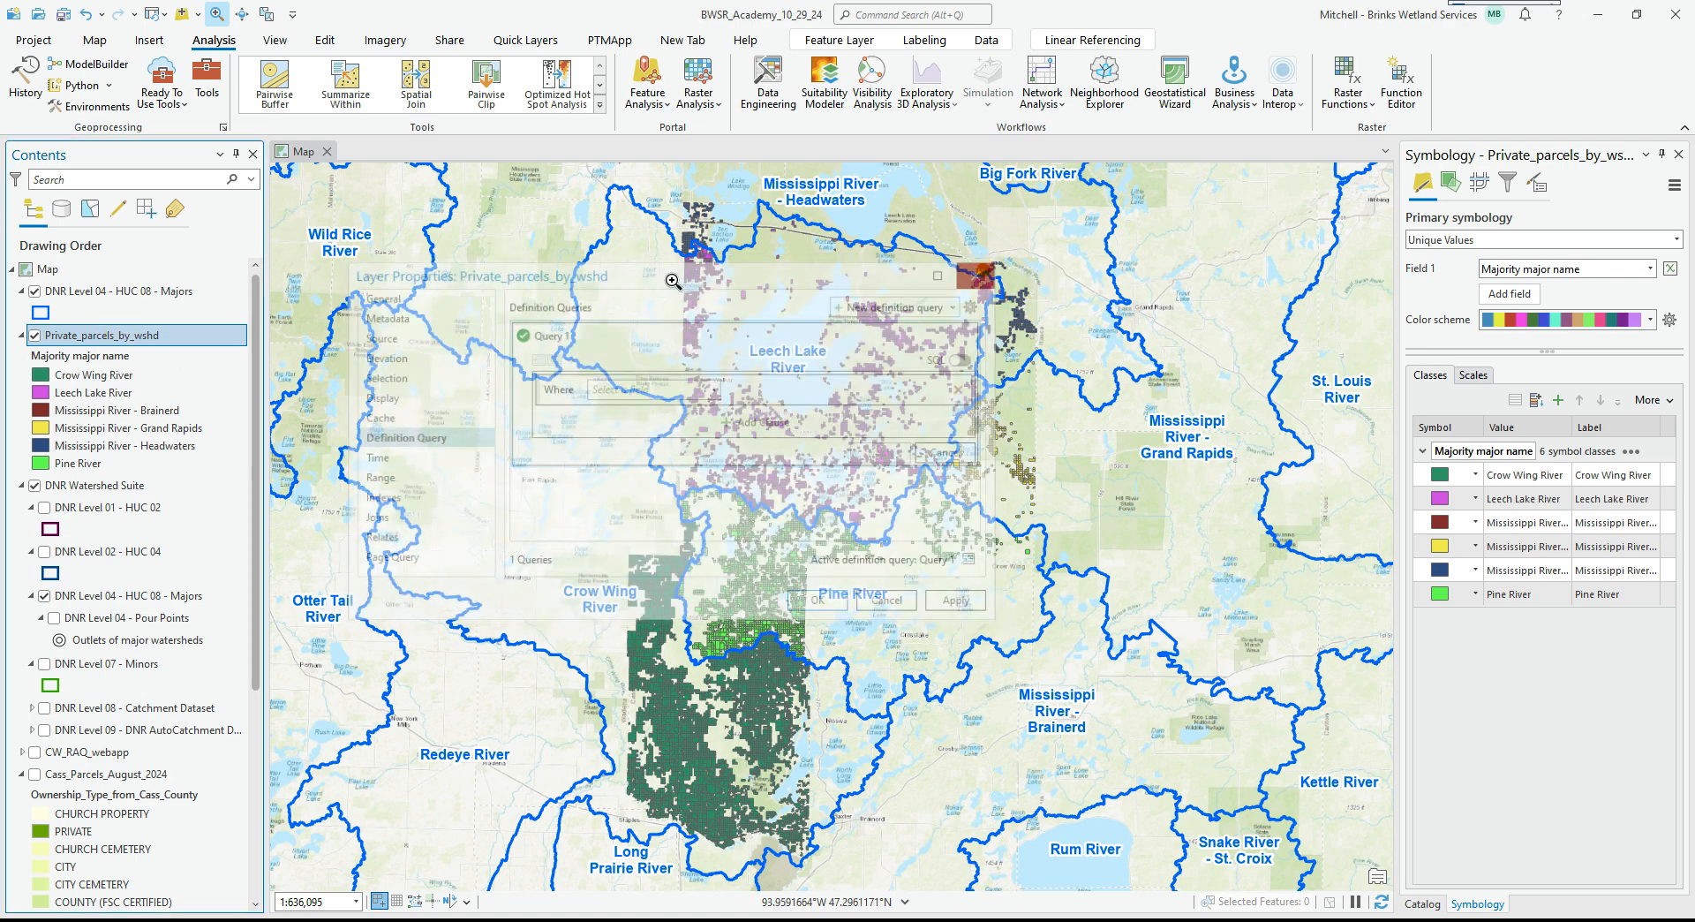
# Add a Text field named Watershed to the Private_parcels_by_wshd attribute table, save it, and close the fields view.
pyautogui.rightClick(121, 338)
pyautogui.click(168, 371)
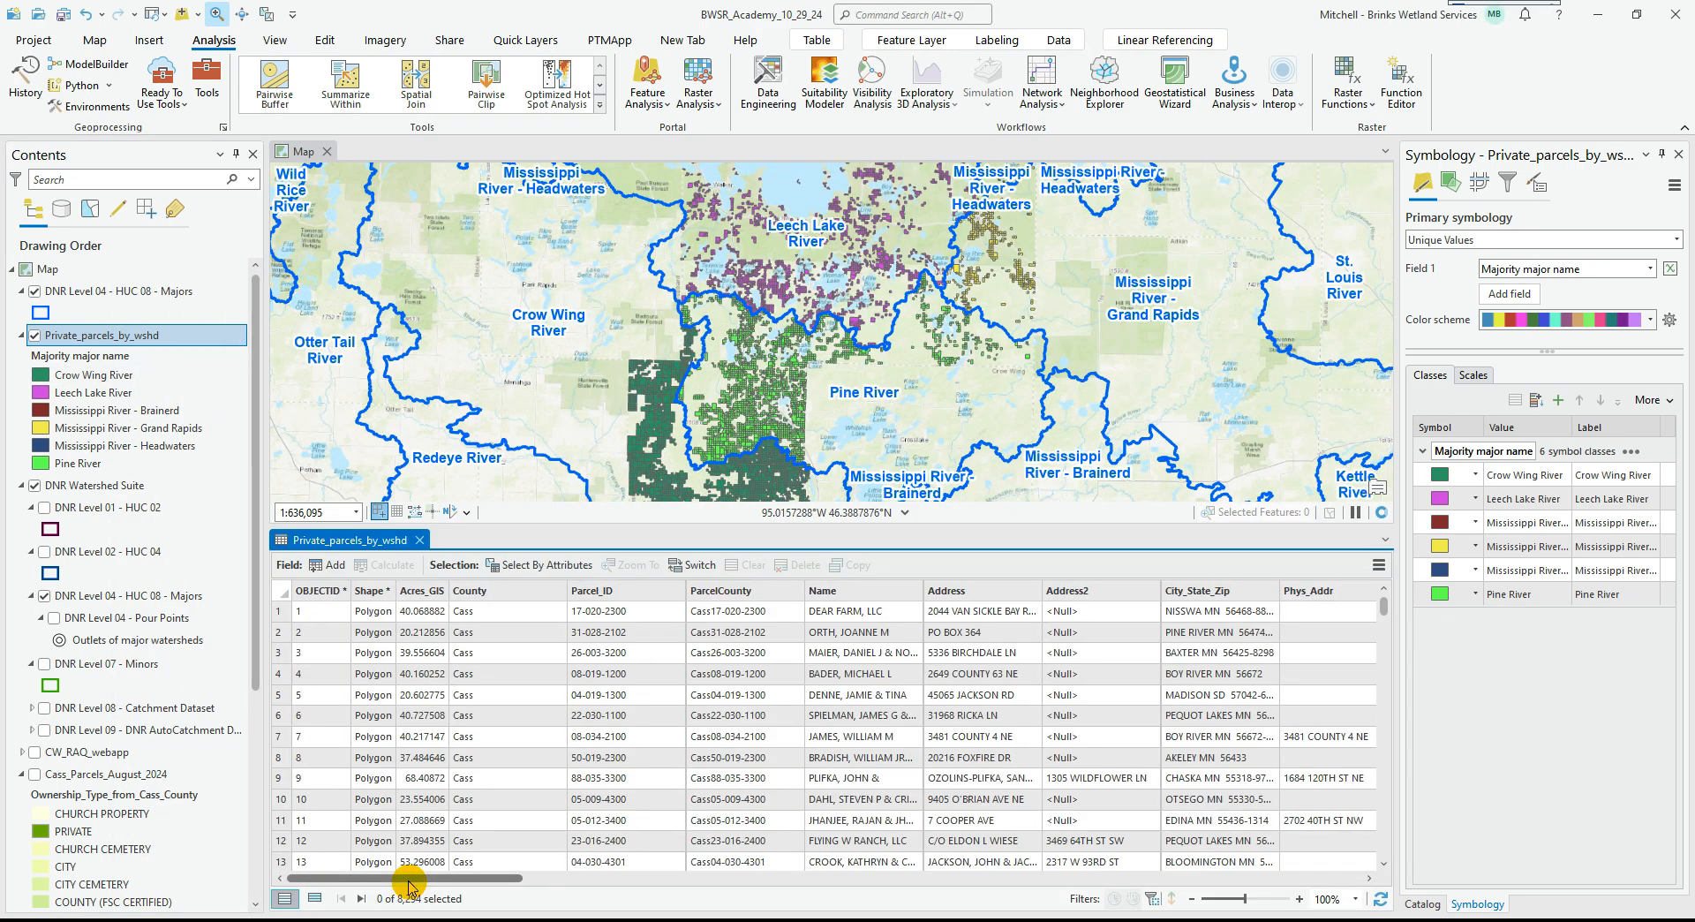
pyautogui.moveTo(408, 880); pyautogui.dragTo(1334, 881)
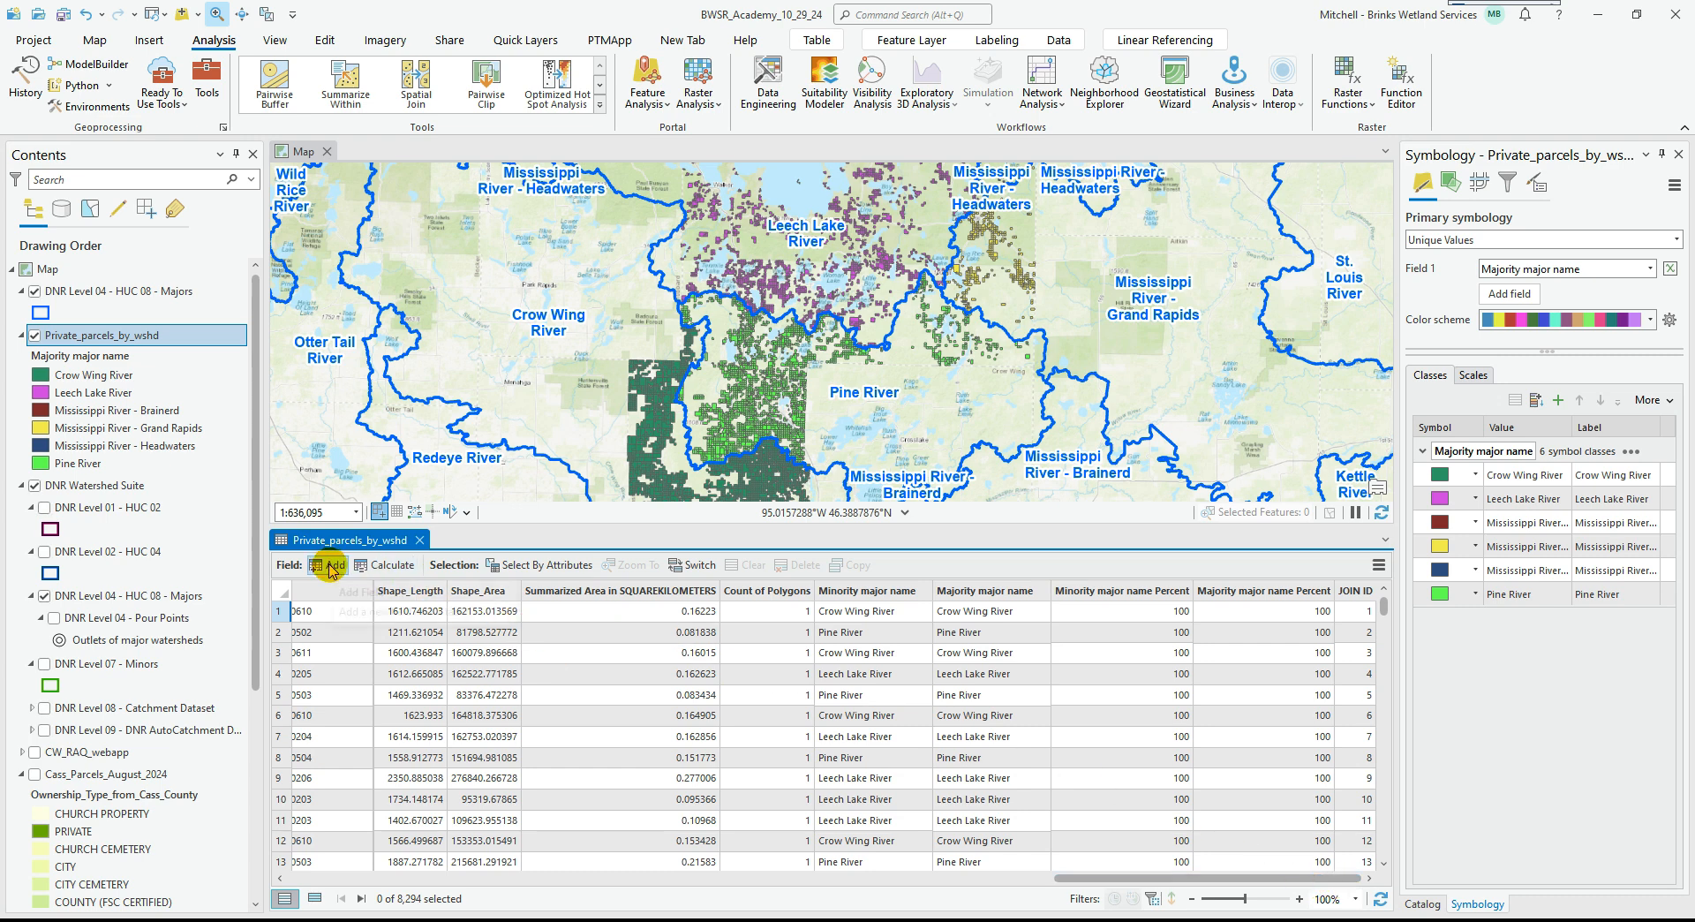
pyautogui.click(330, 567)
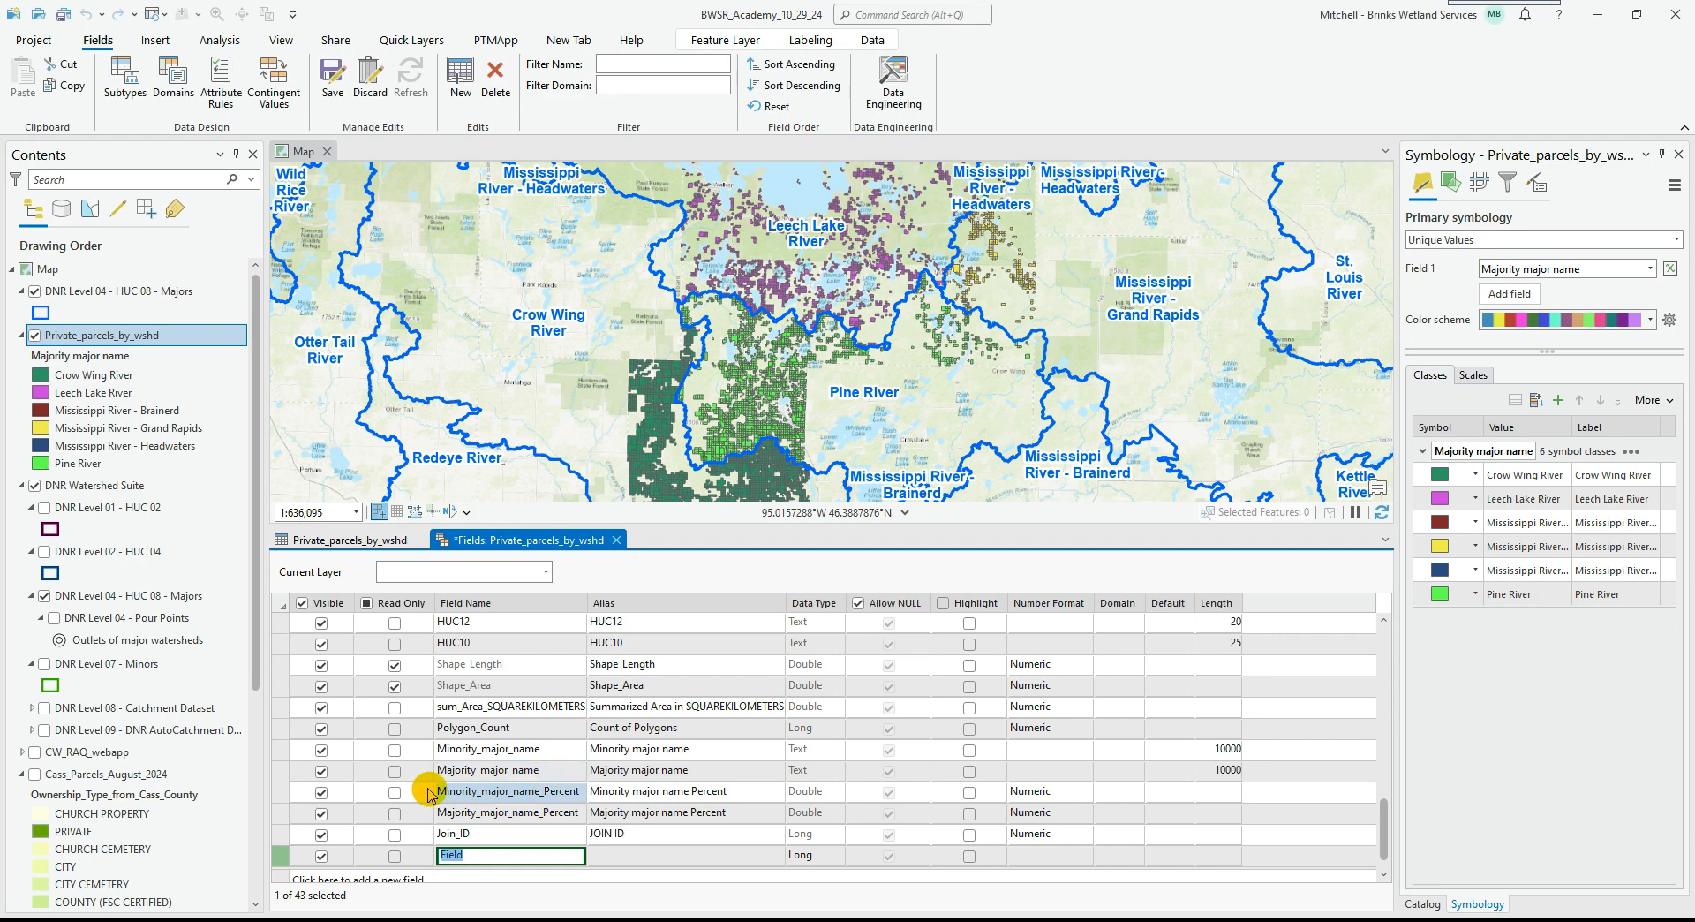
pyautogui.write('Watershed')
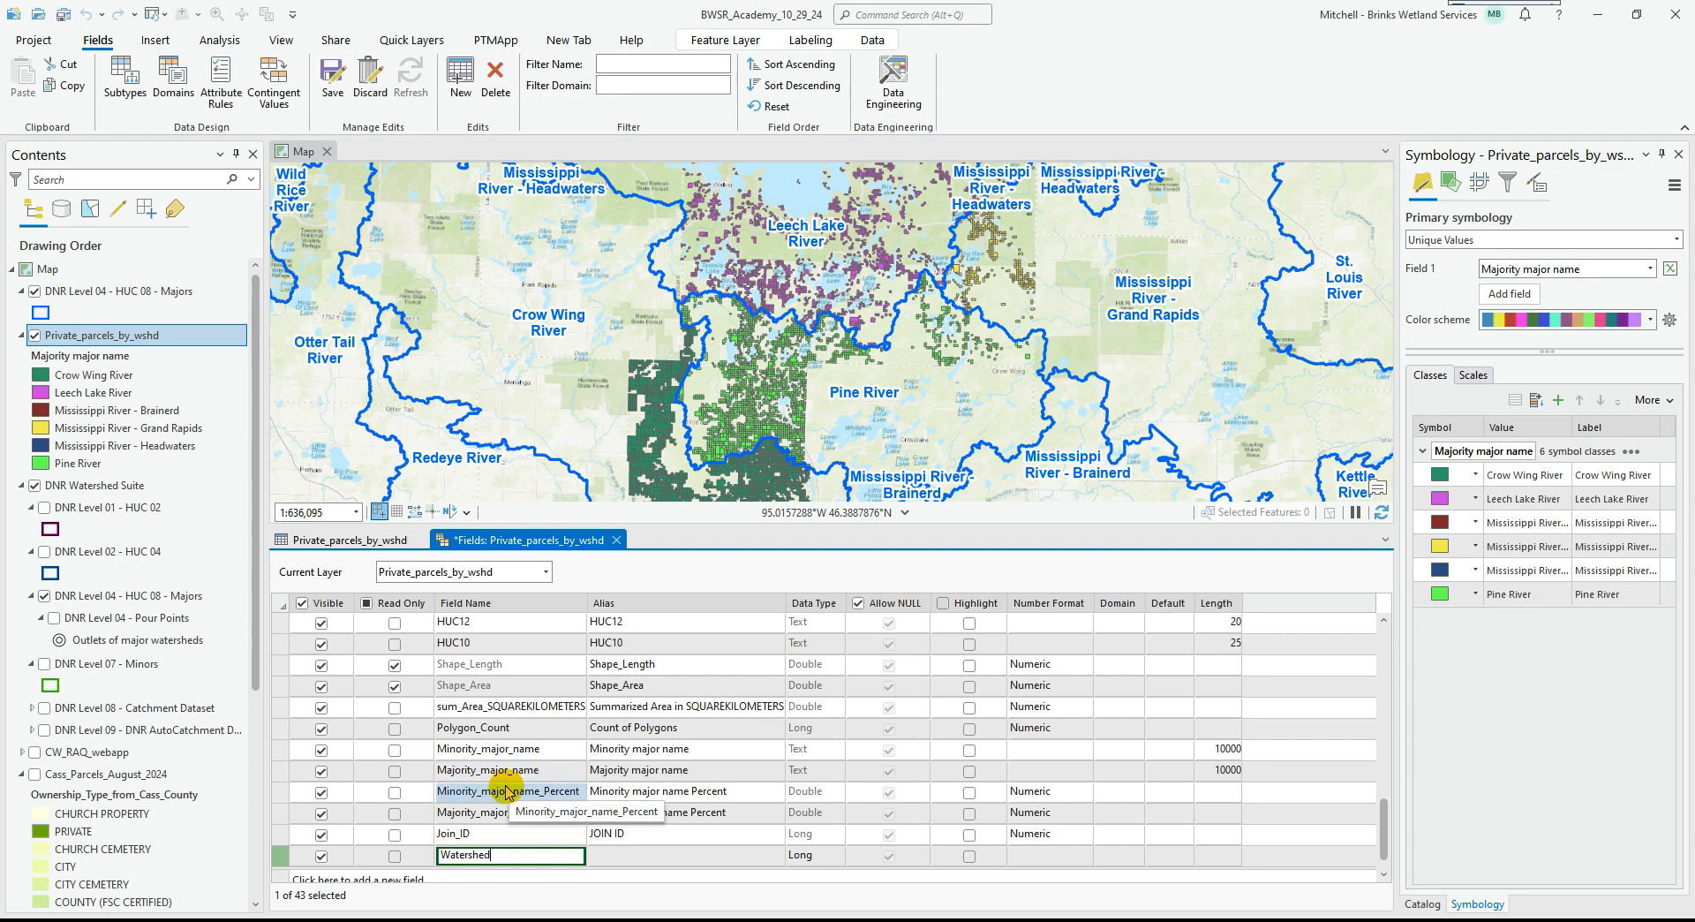
pyautogui.press('Tab')
pyautogui.press('Tab')
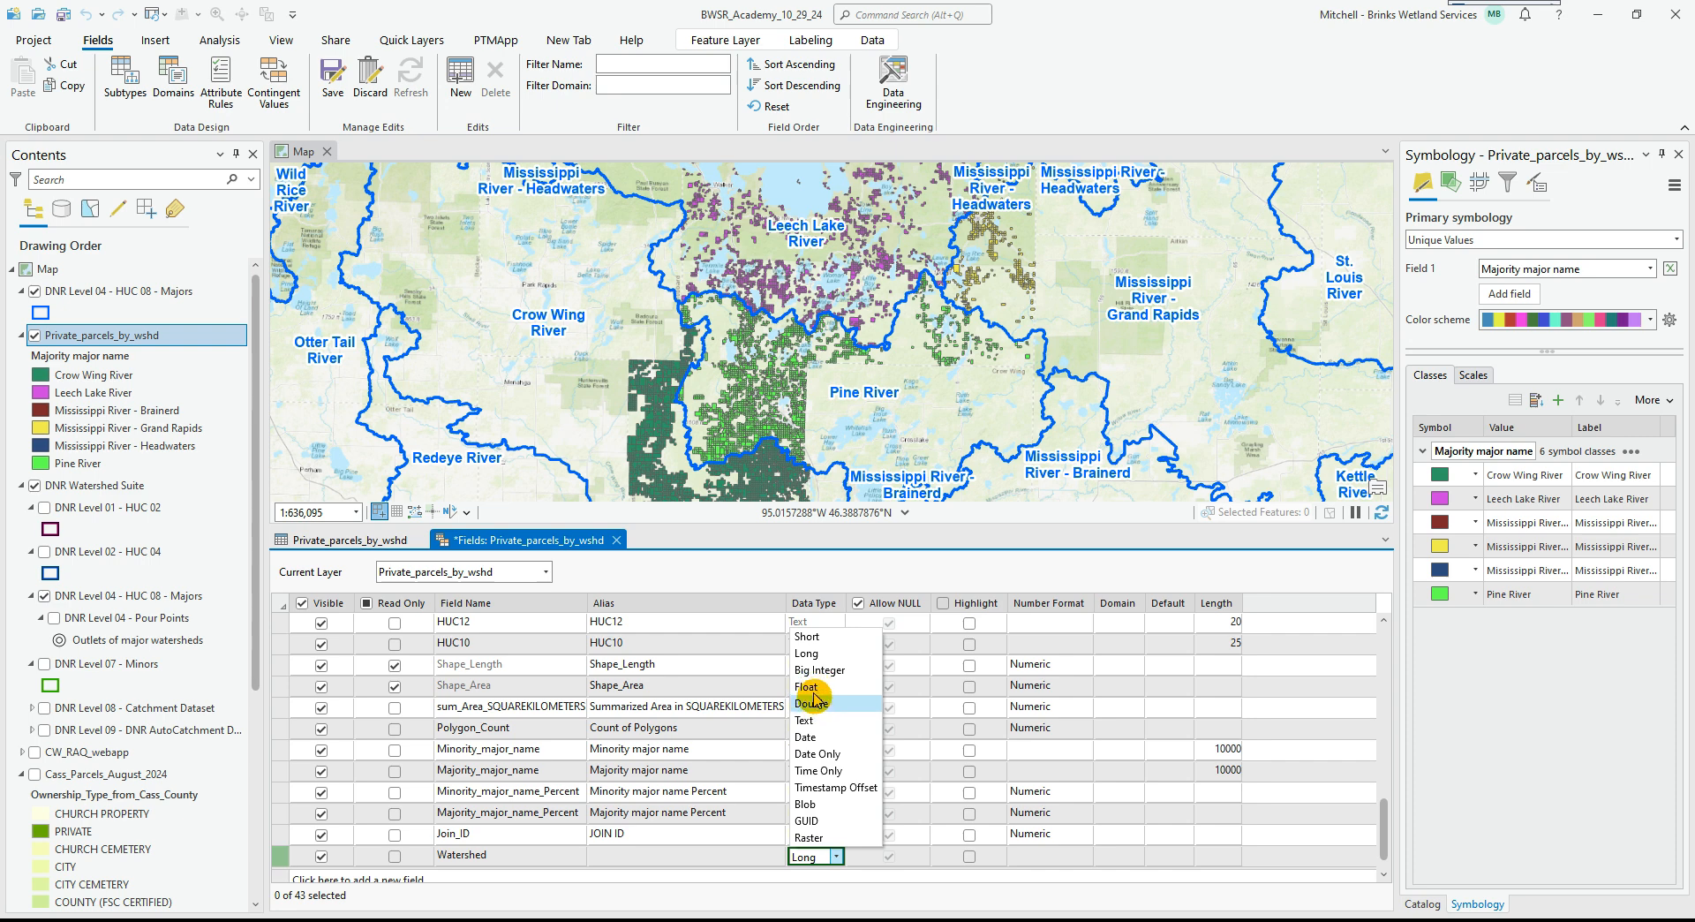
pyautogui.click(808, 720)
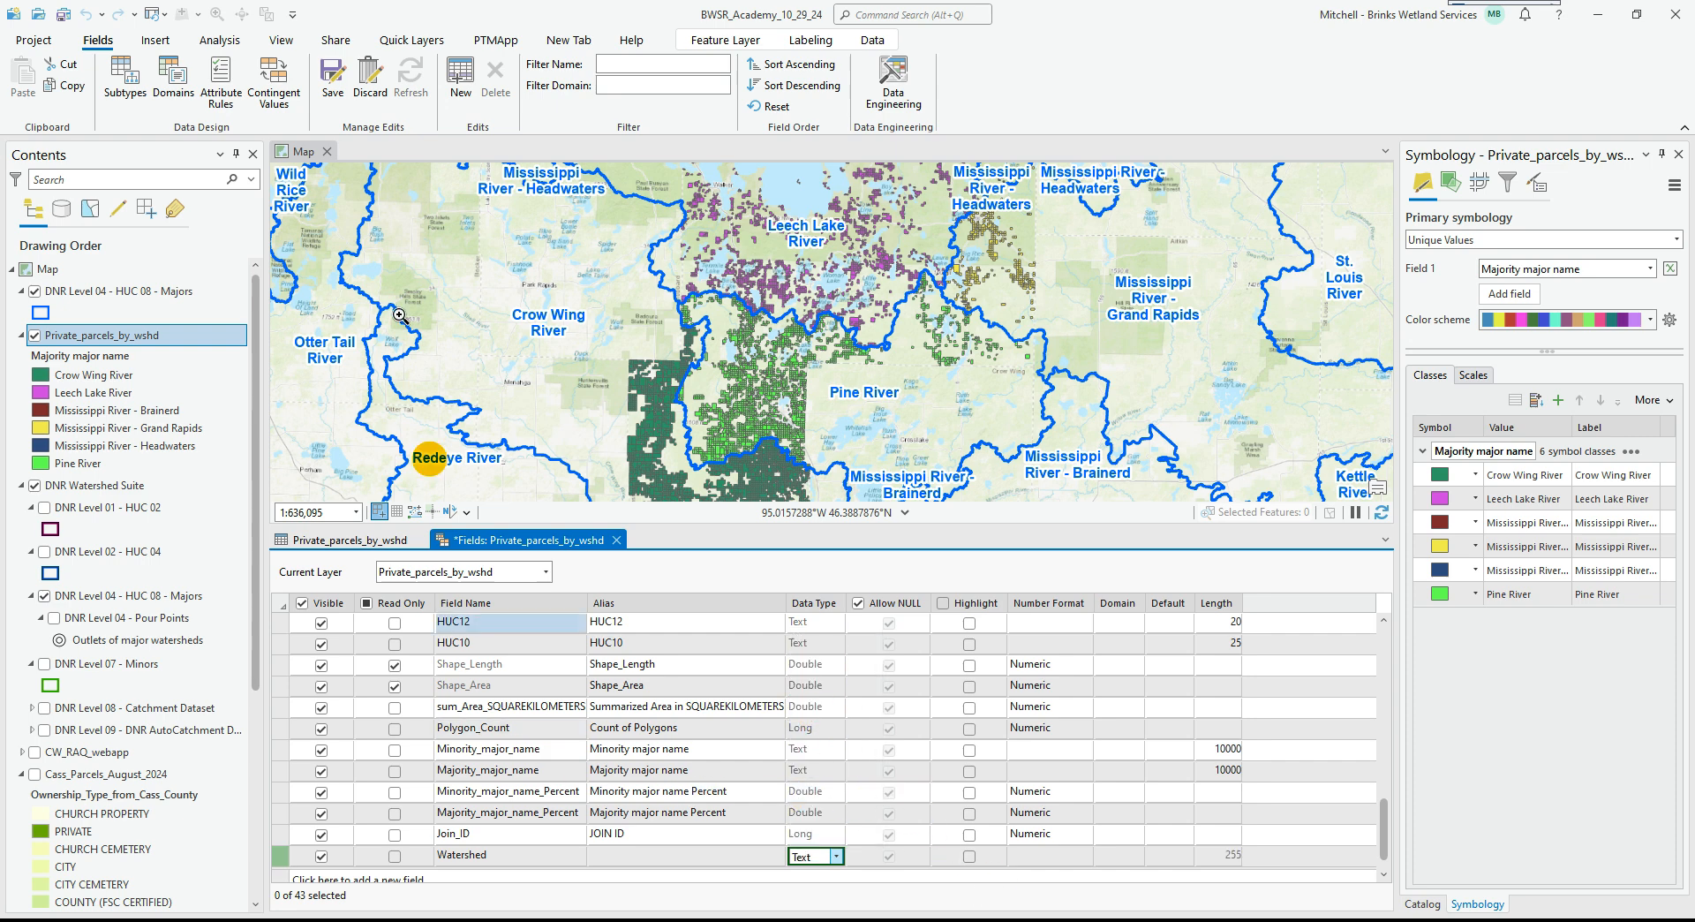
pyautogui.click(323, 80)
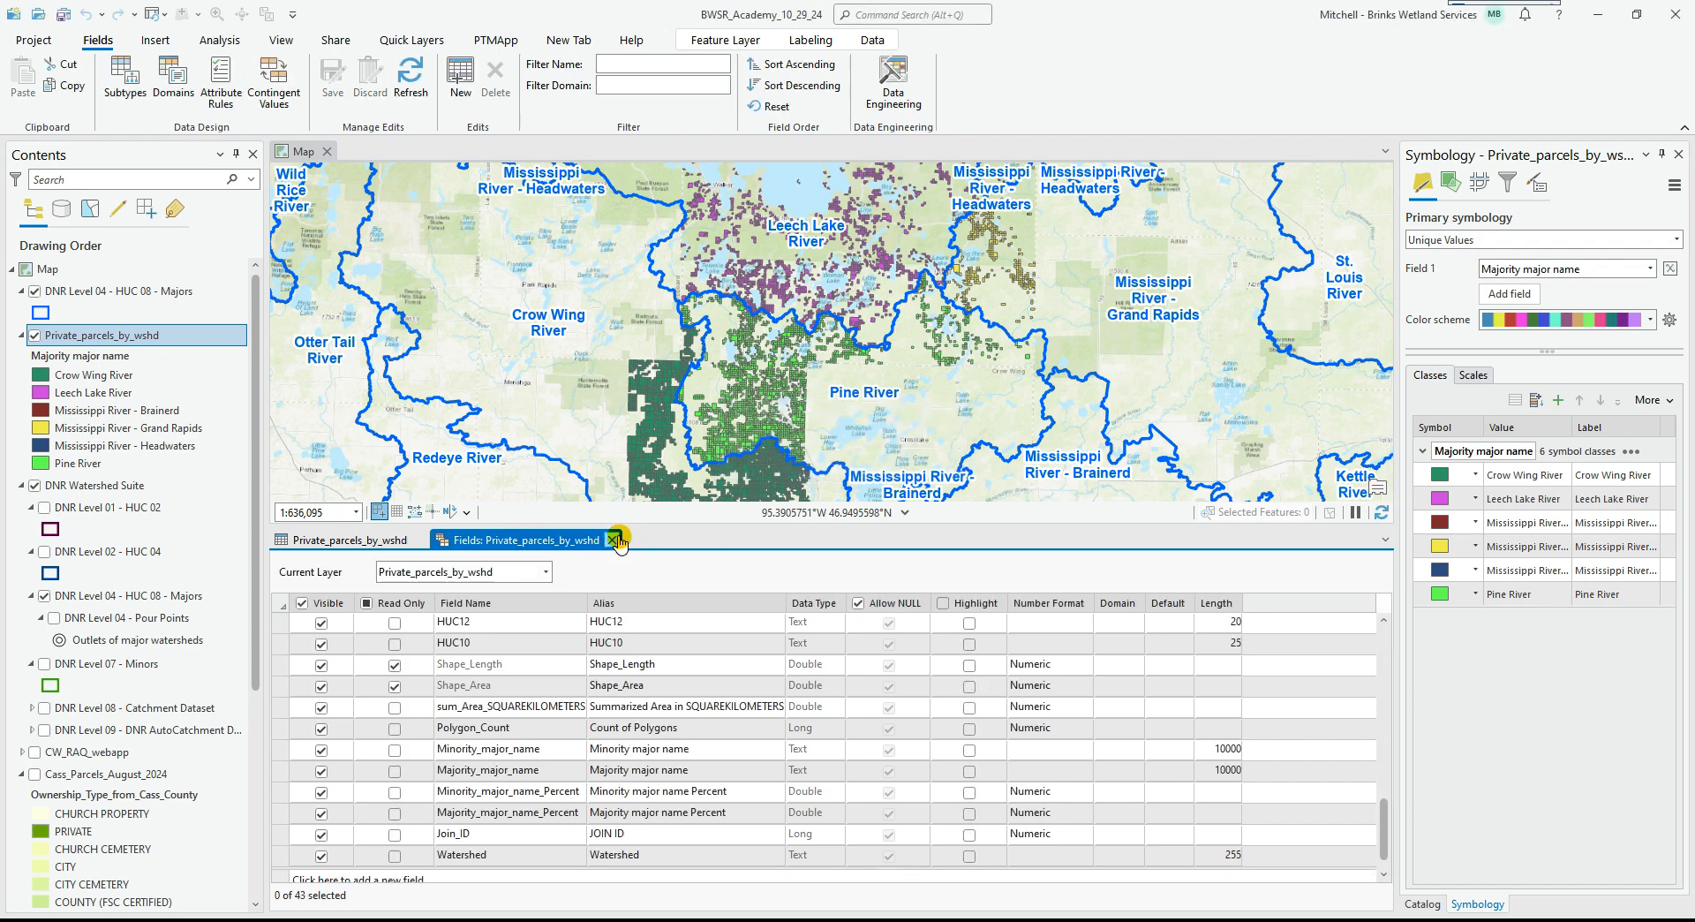
pyautogui.click(615, 541)
# Calculate the Watershed field from the Majority major name field for all Private_parcels_by_wshd records, check the values and close the table.
pyautogui.moveTo(367, 878); pyautogui.dragTo(1282, 869)
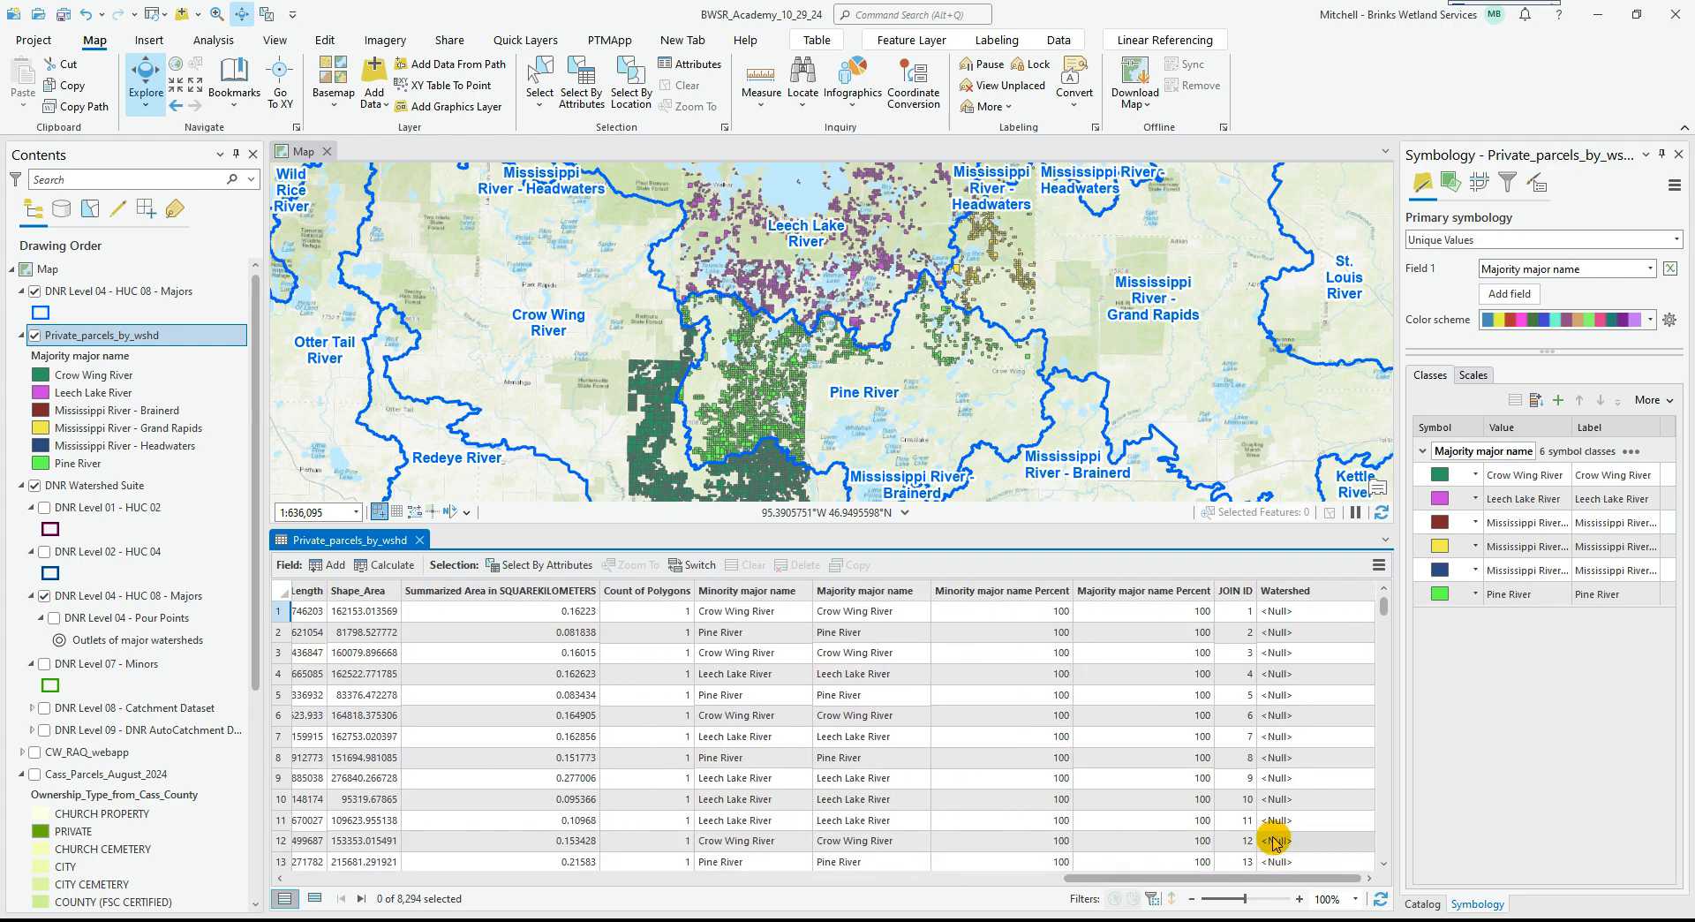
pyautogui.click(1317, 594)
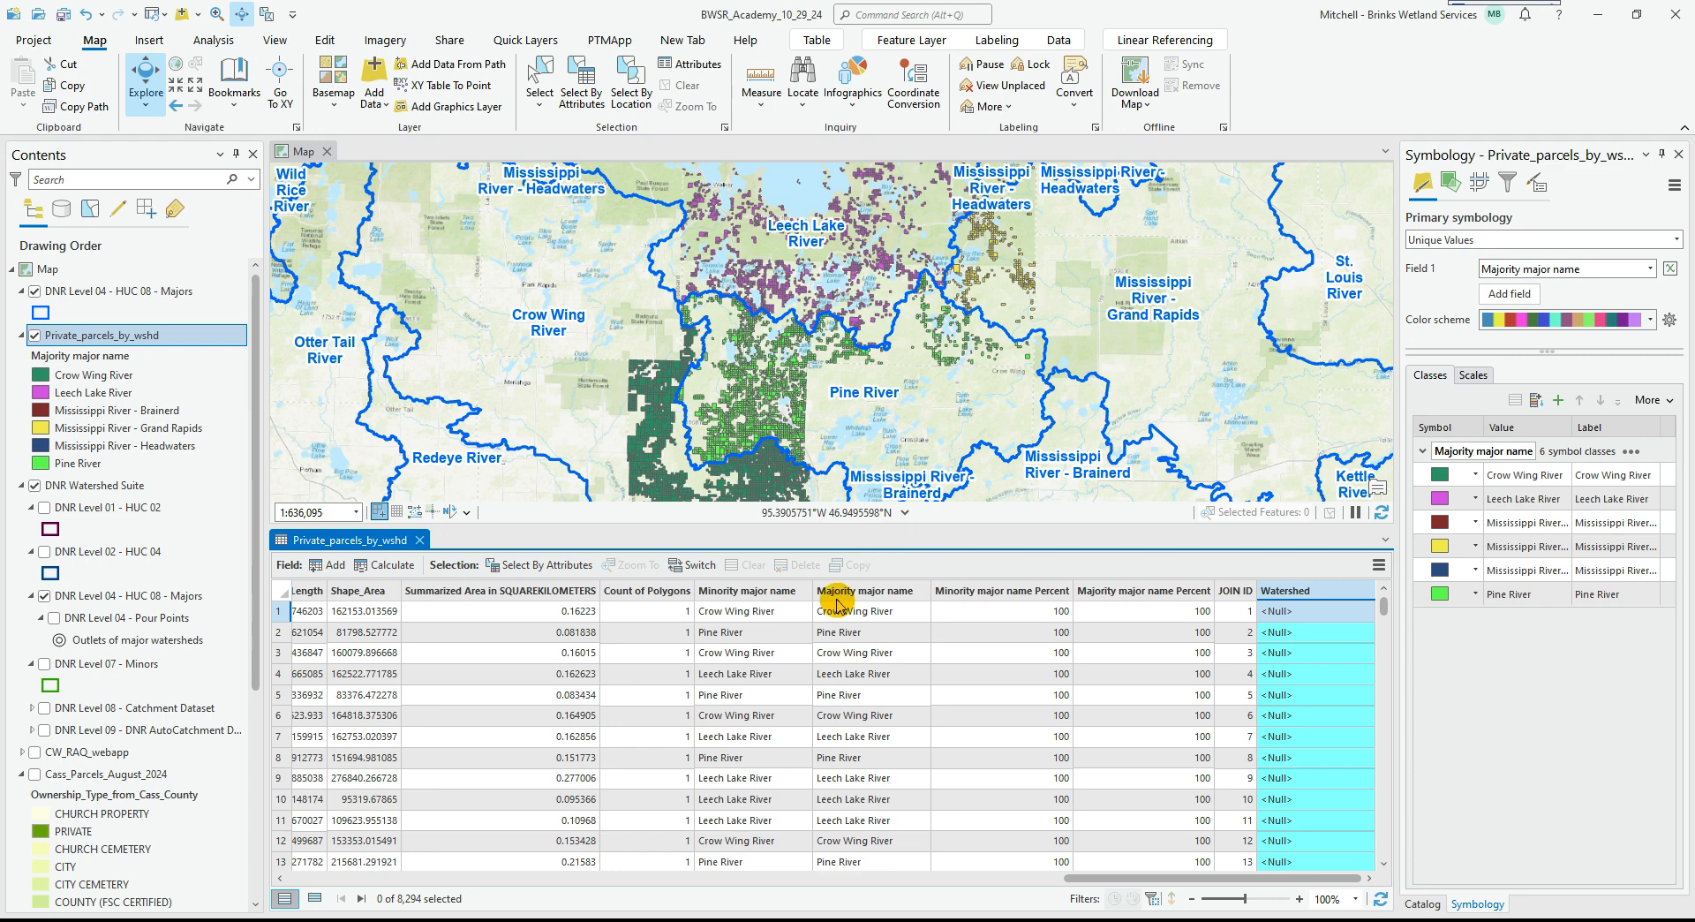
pyautogui.rightClick(1295, 593)
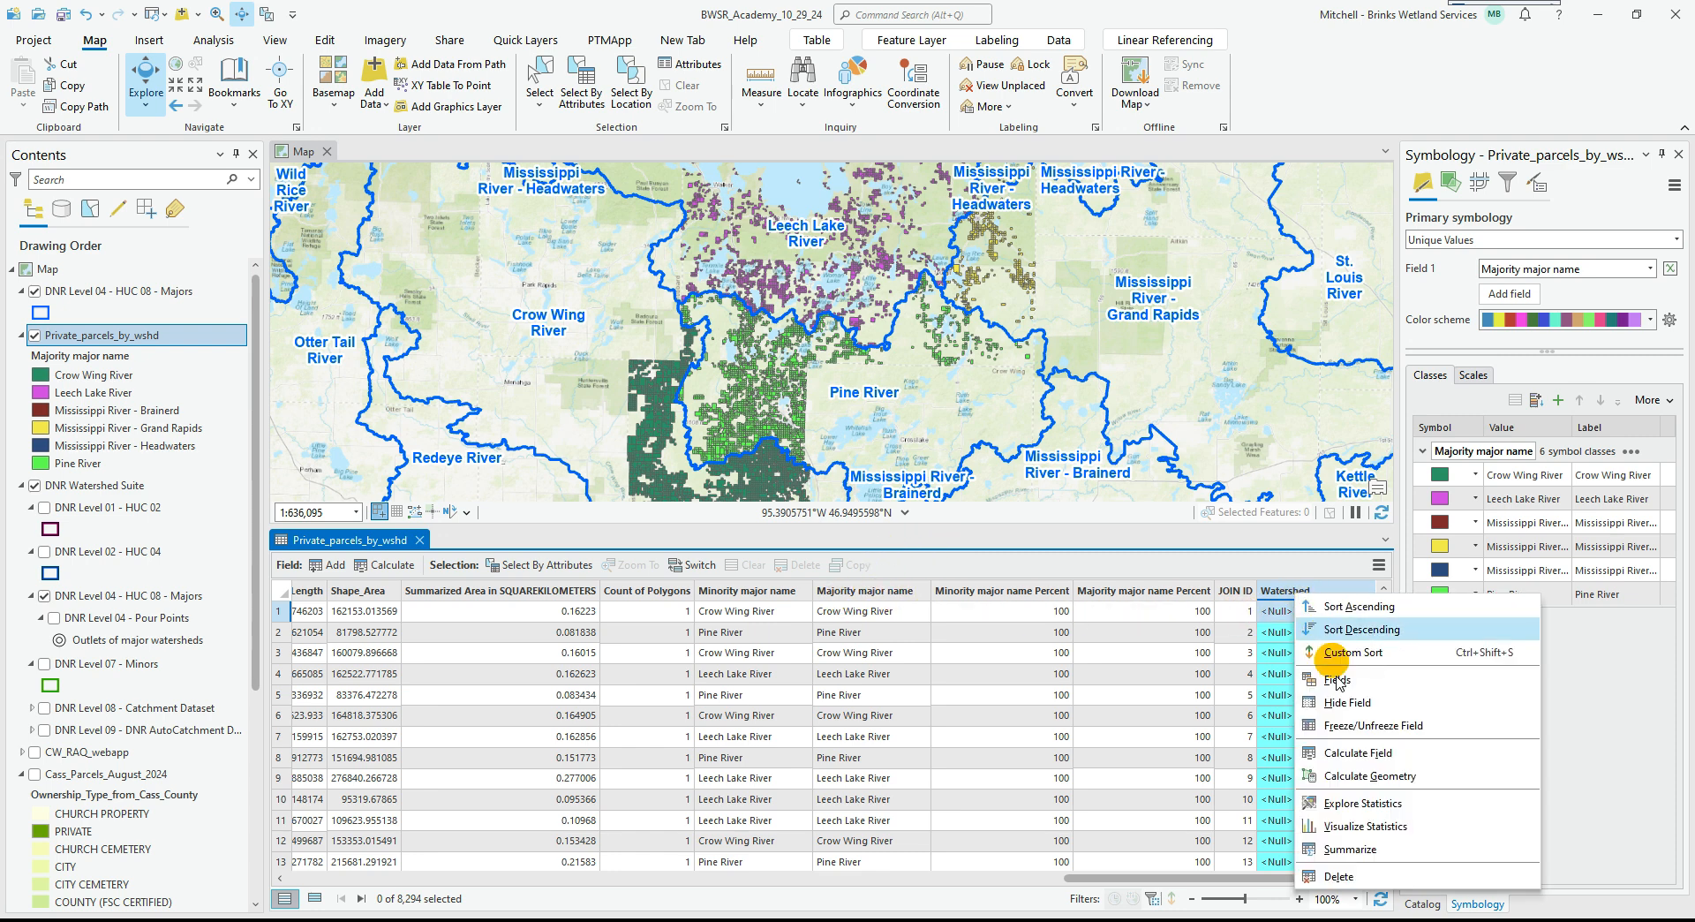
pyautogui.click(1356, 753)
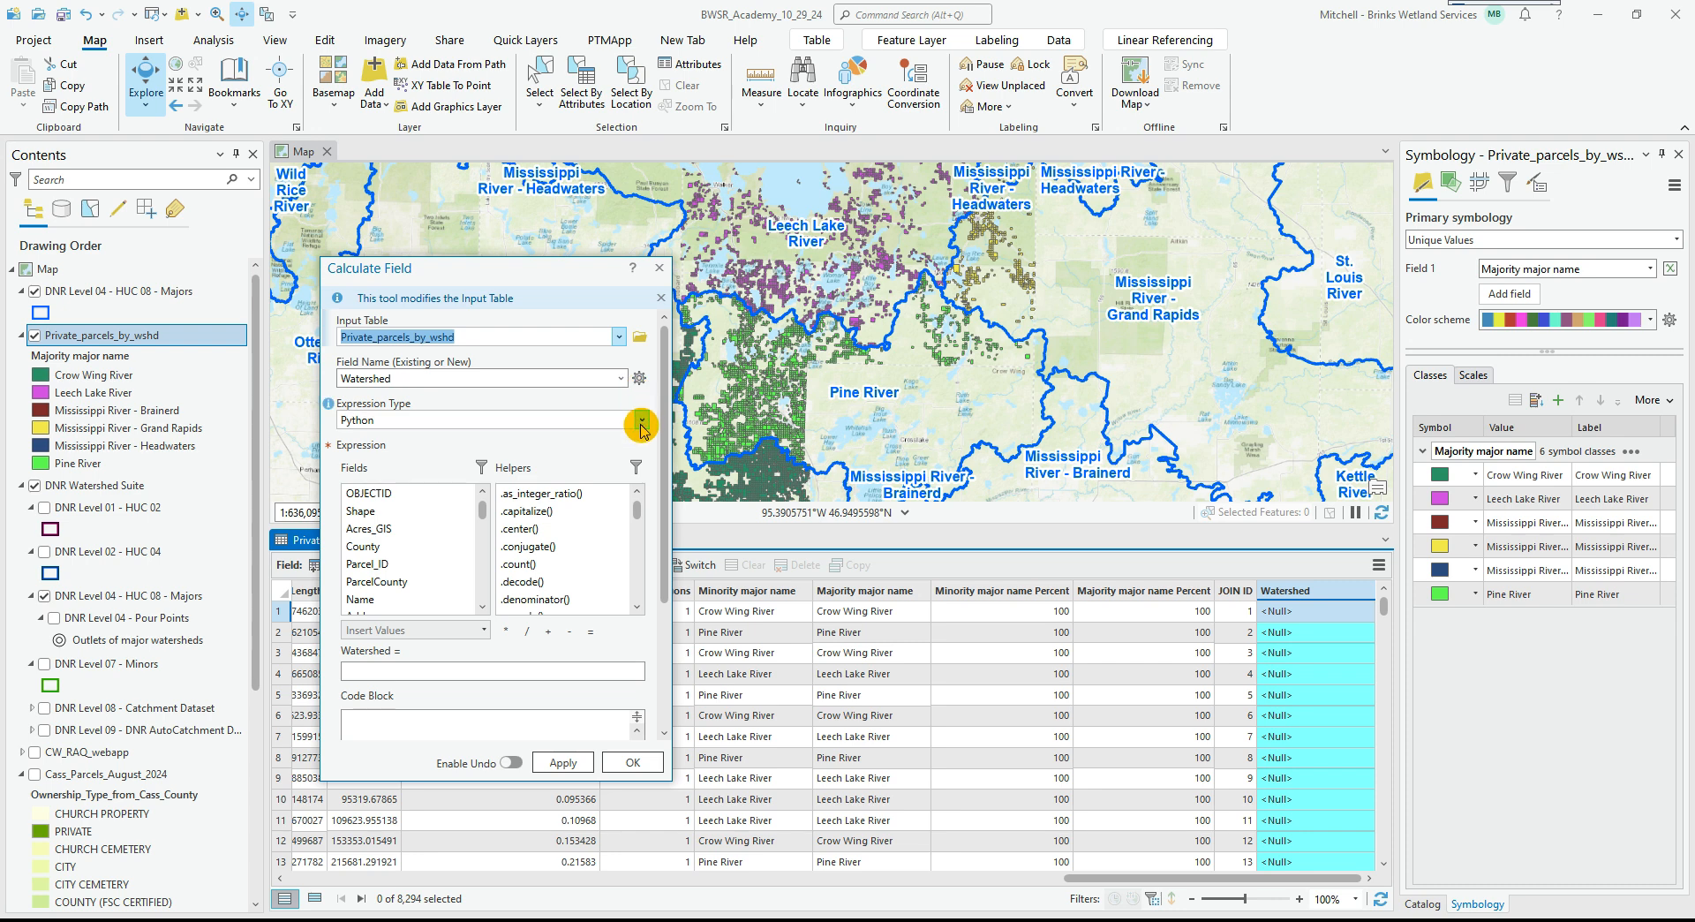
pyautogui.click(430, 670)
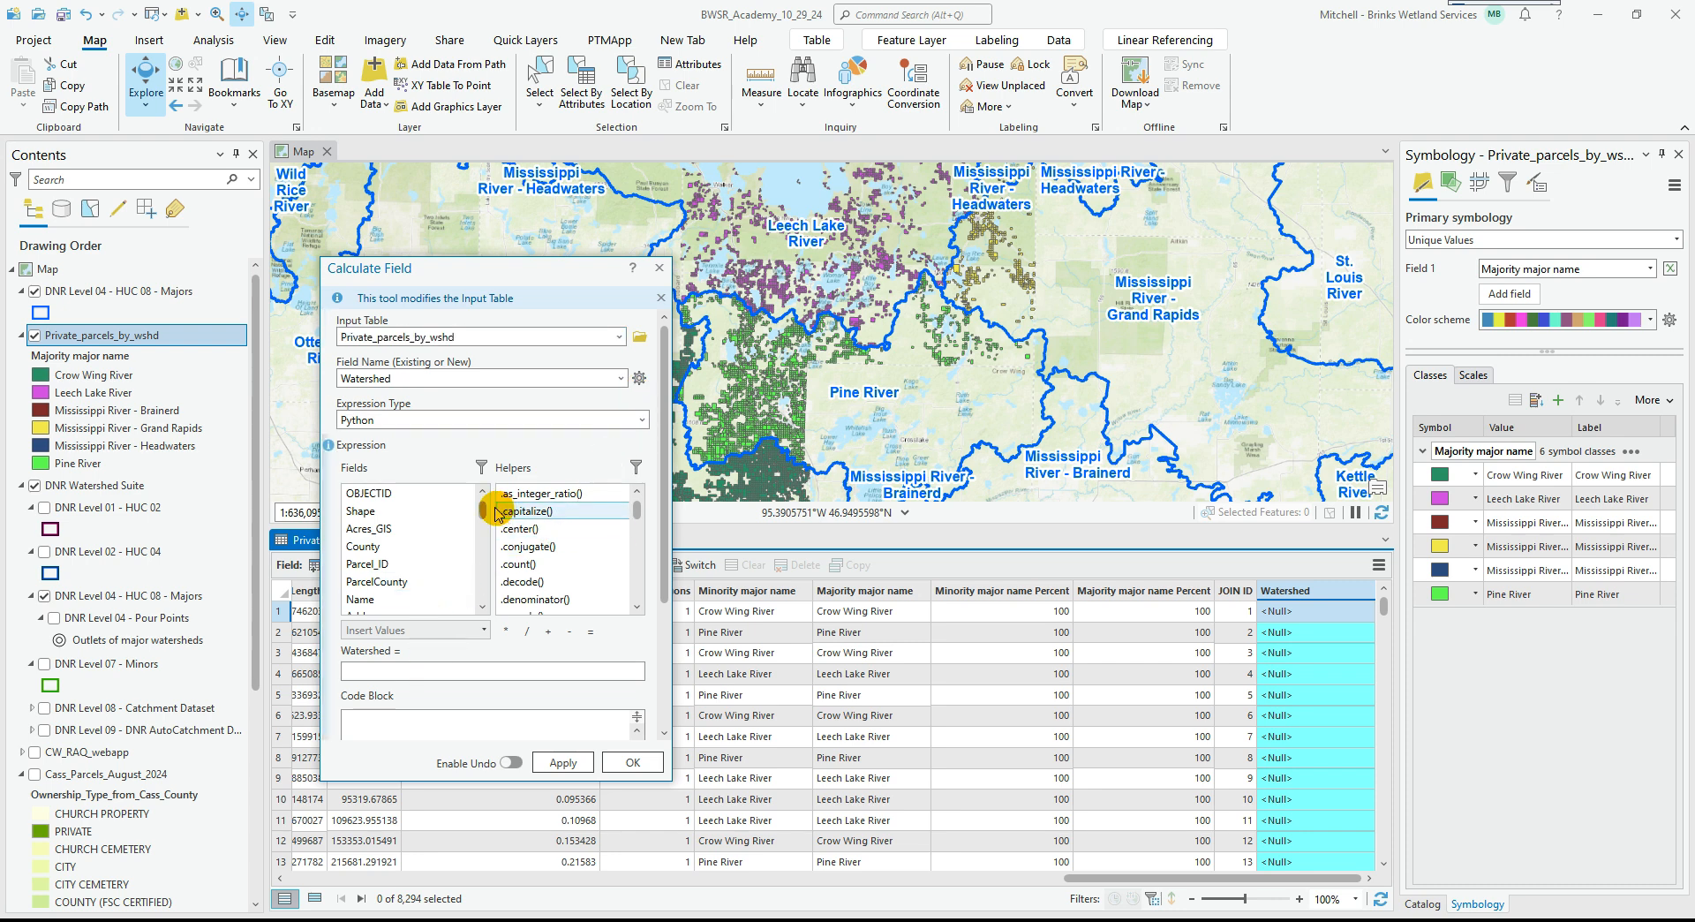
pyautogui.moveTo(482, 511); pyautogui.dragTo(483, 563)
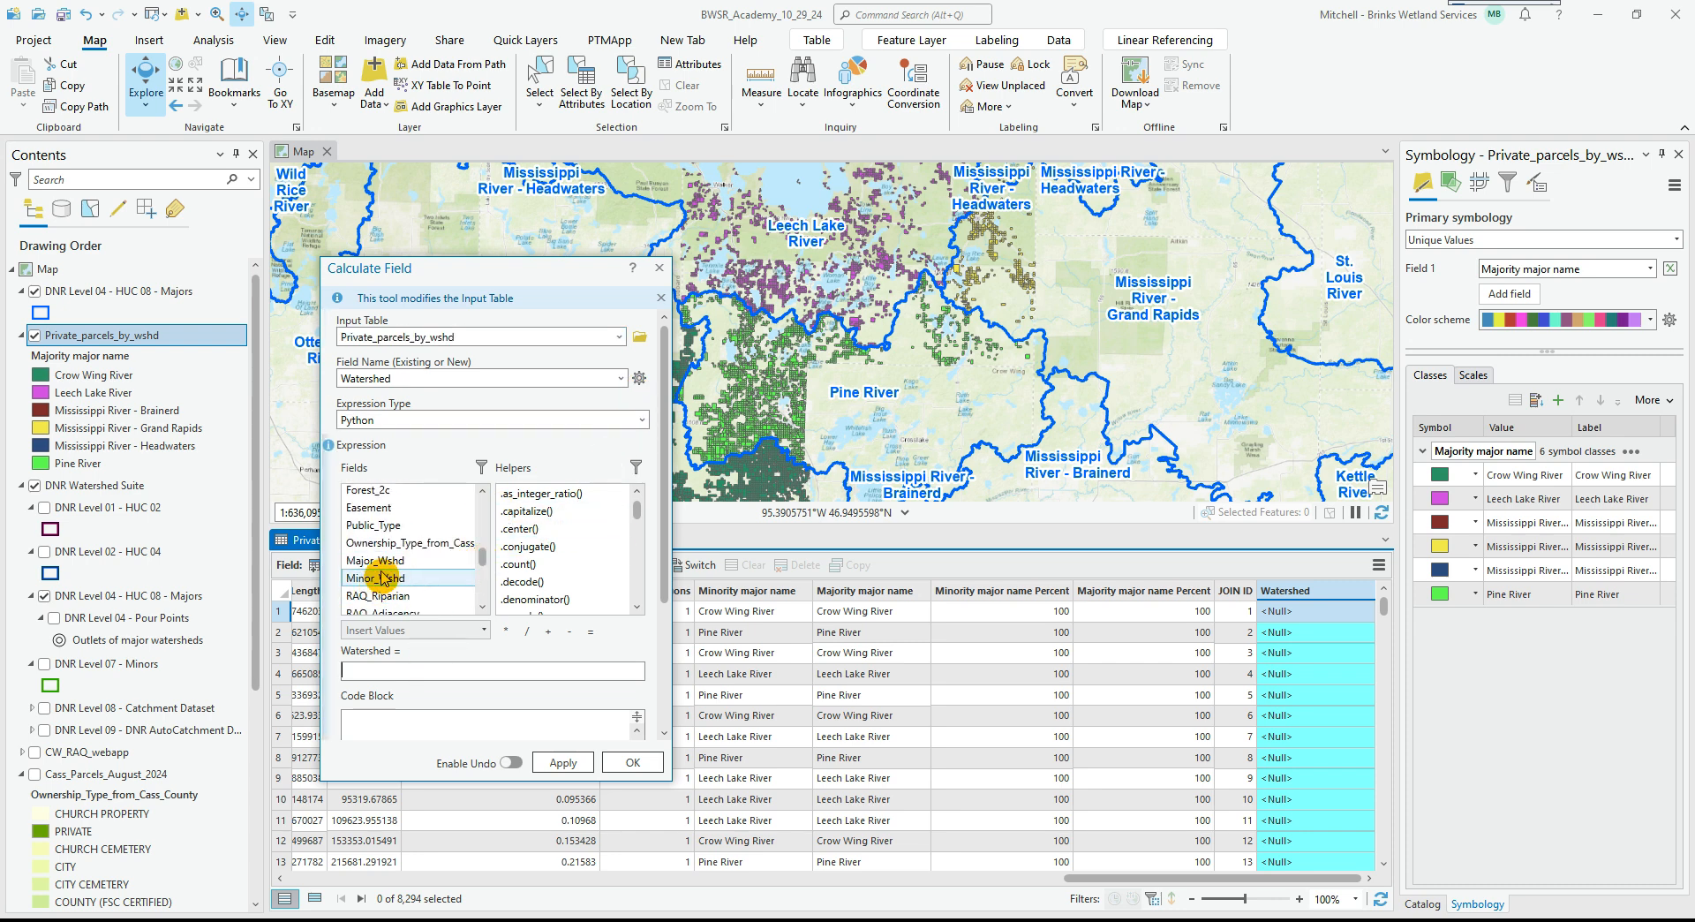
pyautogui.scroll(-3, 418, 563)
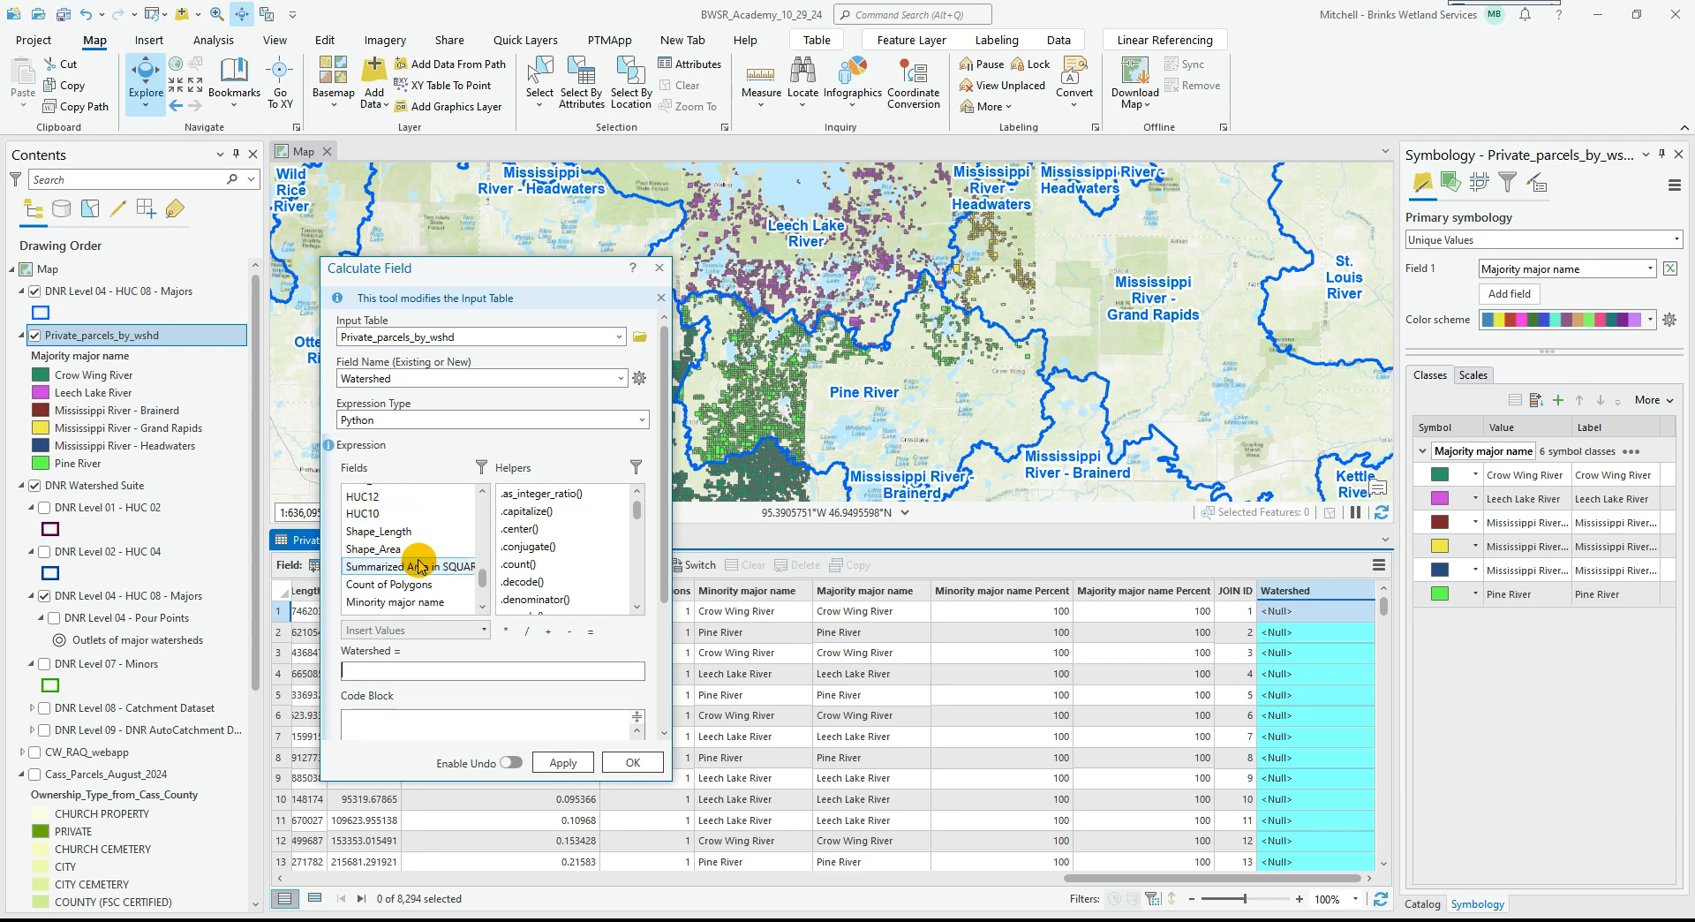
pyautogui.scroll(4, 416, 572)
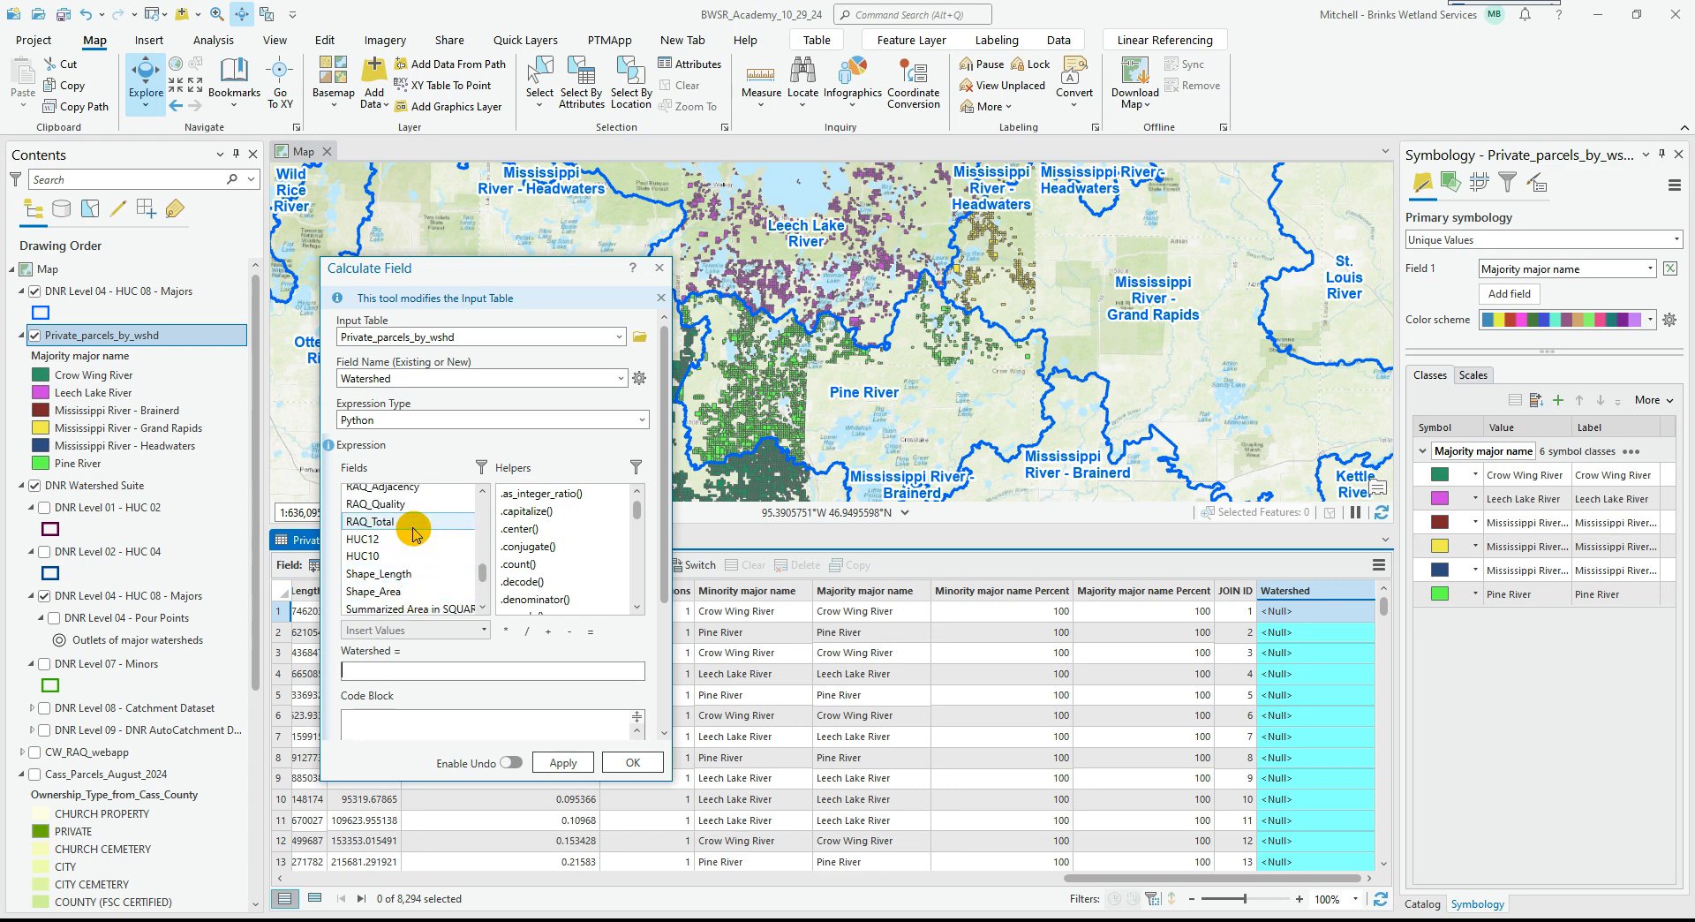
pyautogui.scroll(5, 419, 543)
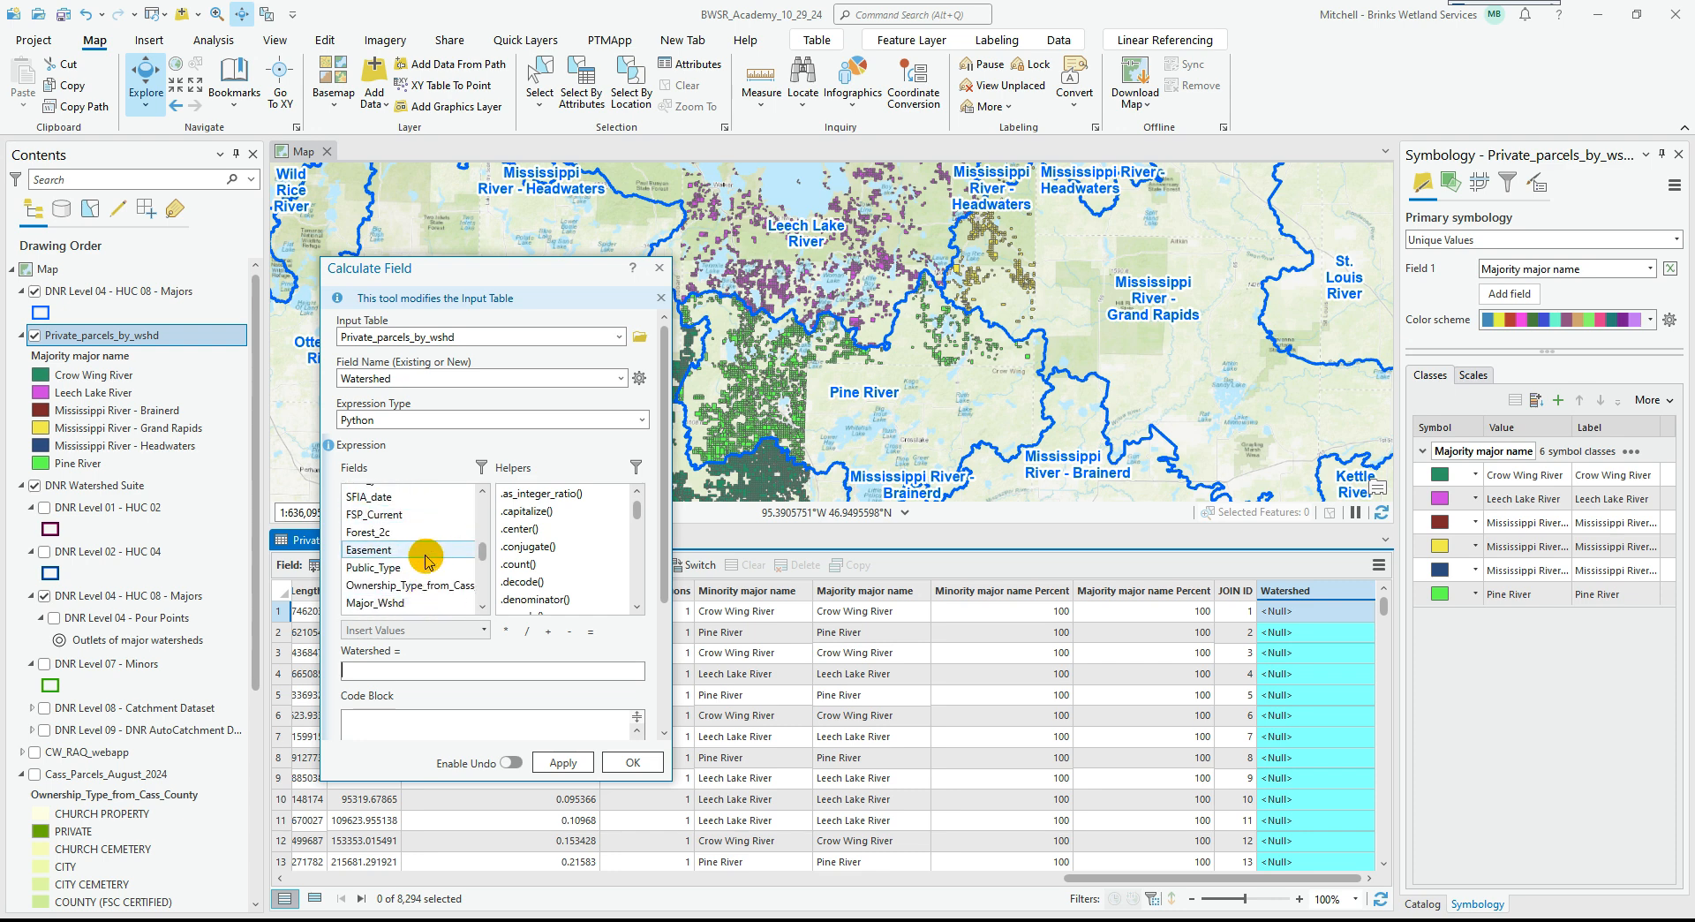
pyautogui.scroll(10, 426, 562)
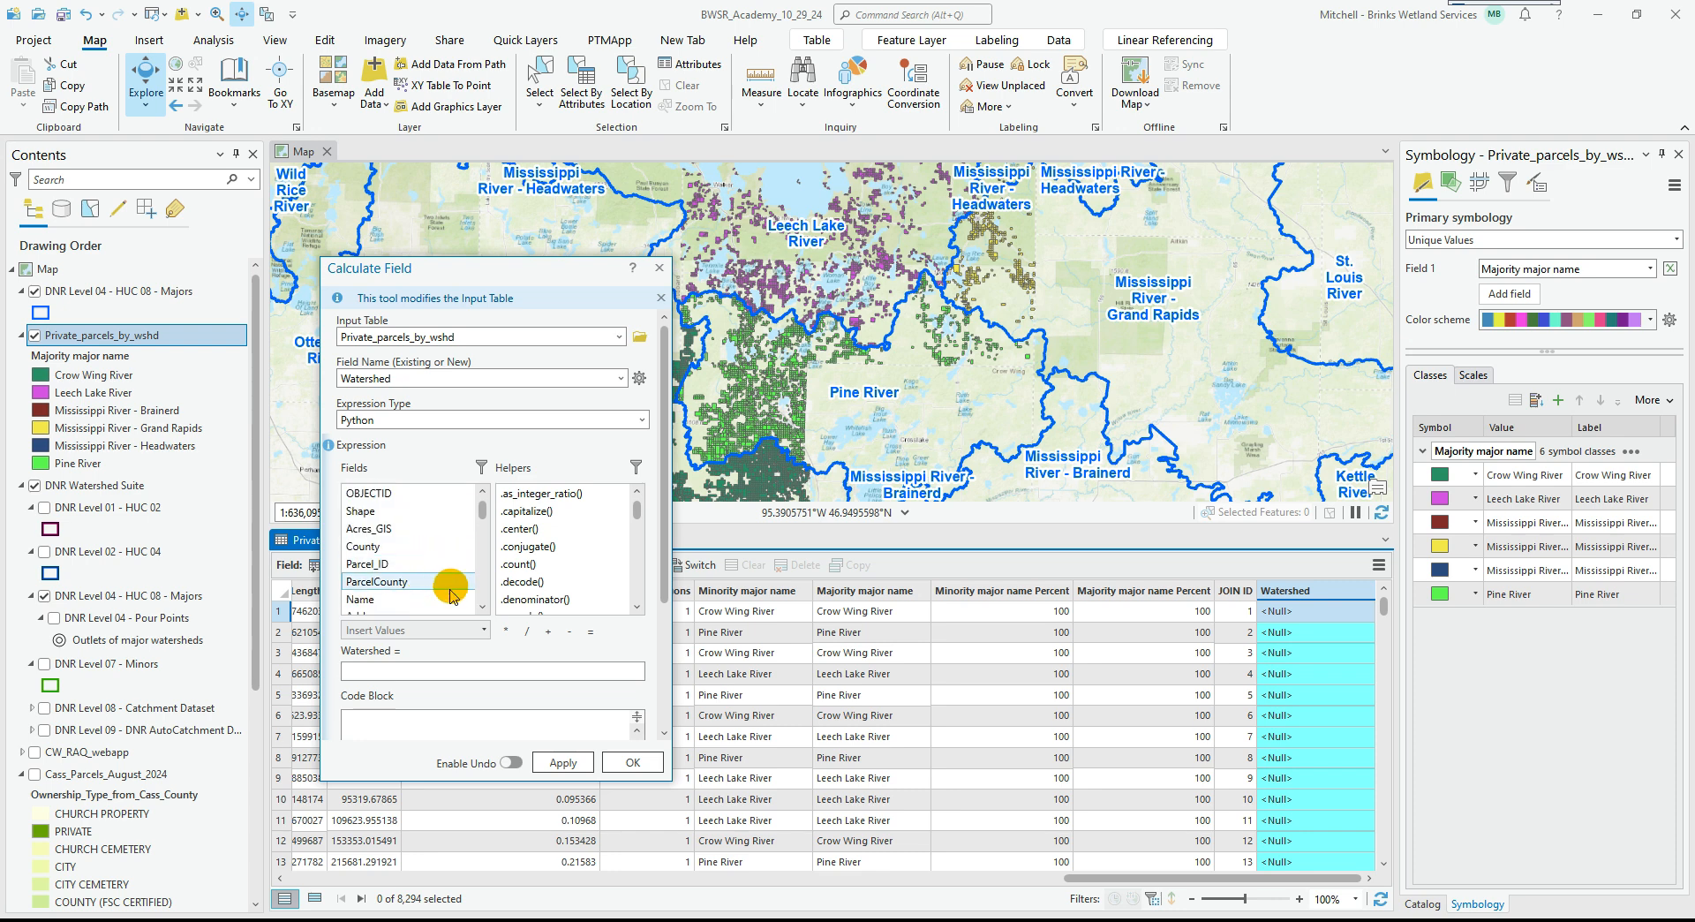
pyautogui.moveTo(482, 511); pyautogui.dragTo(487, 600)
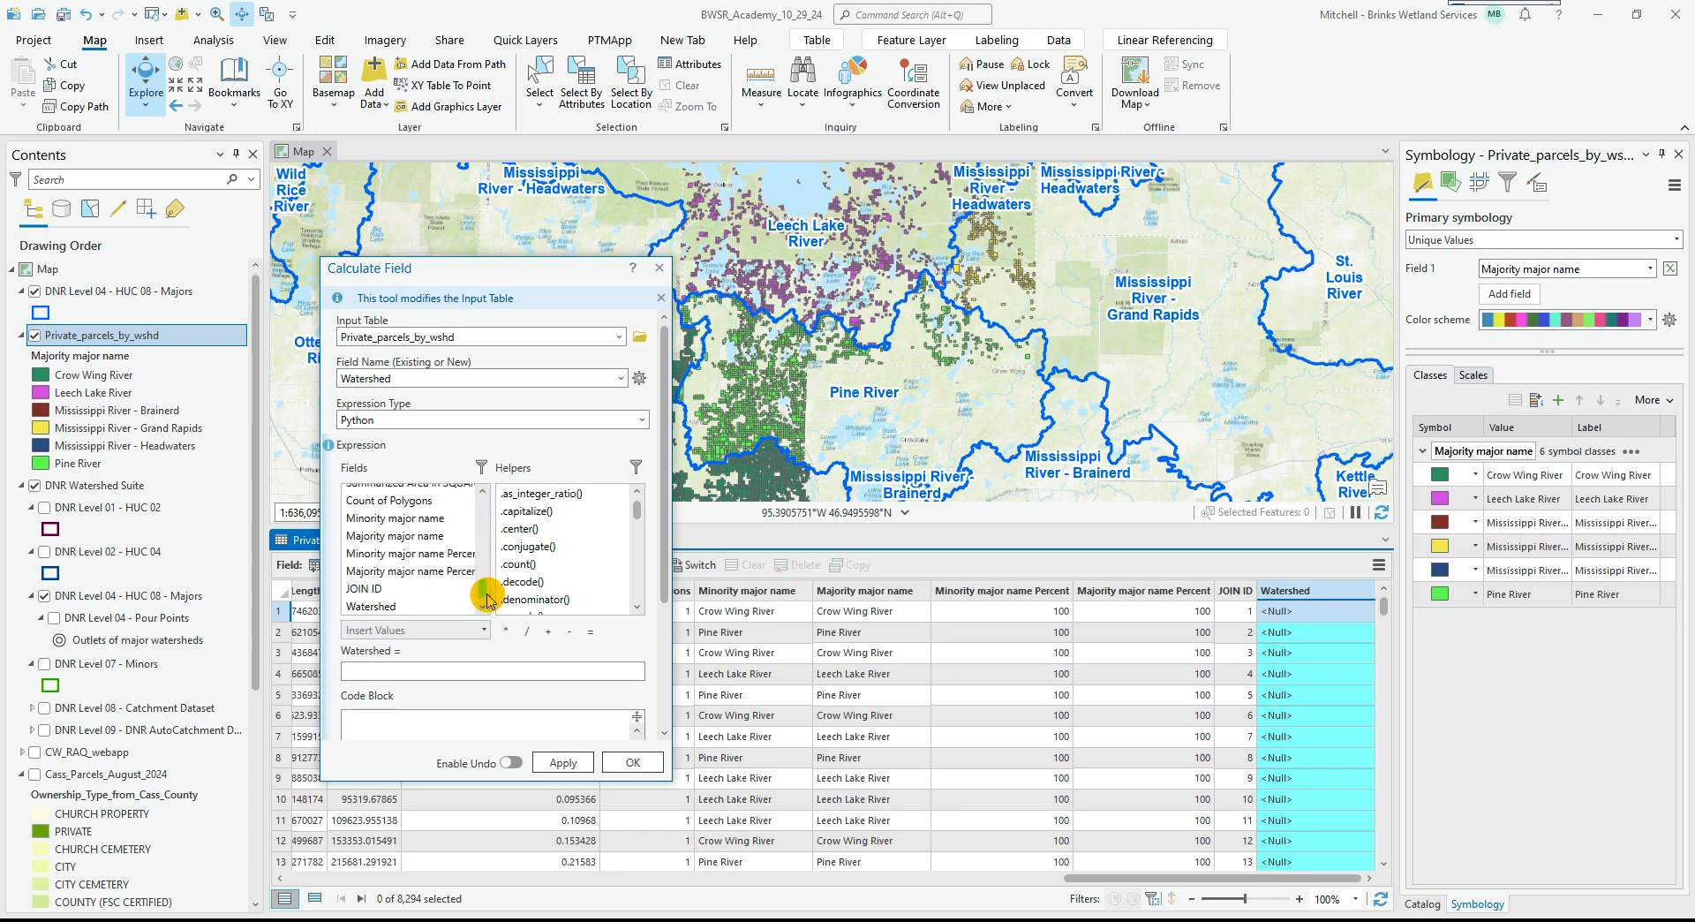
pyautogui.doubleClick(433, 541)
pyautogui.click(623, 762)
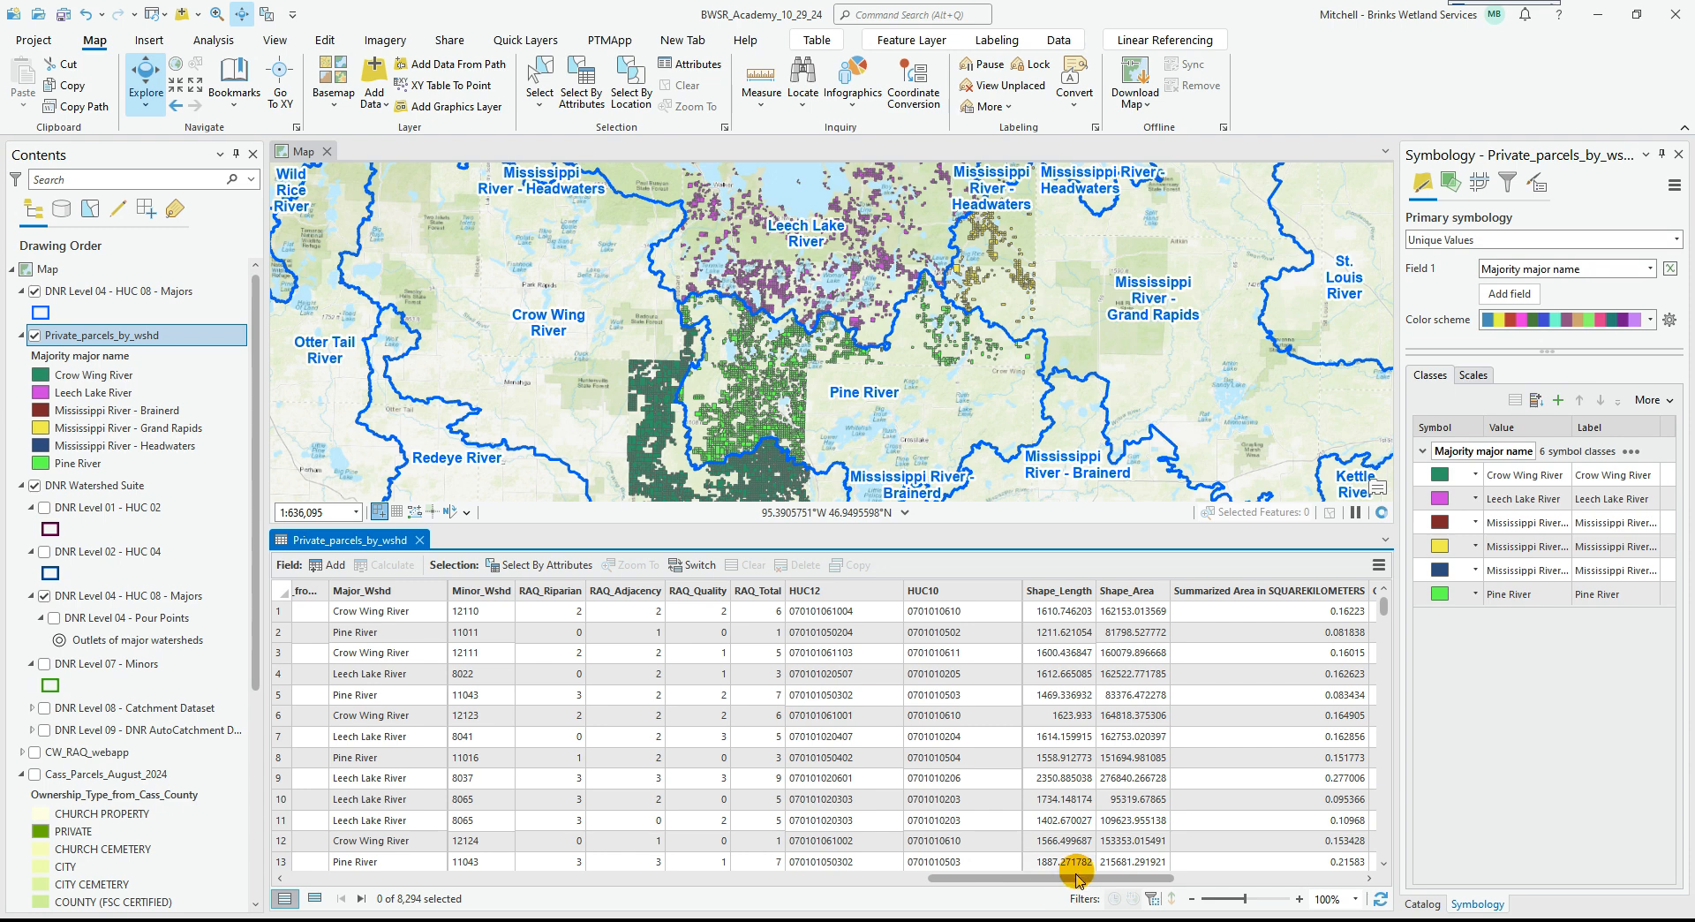
pyautogui.hscroll(5, 1076, 879)
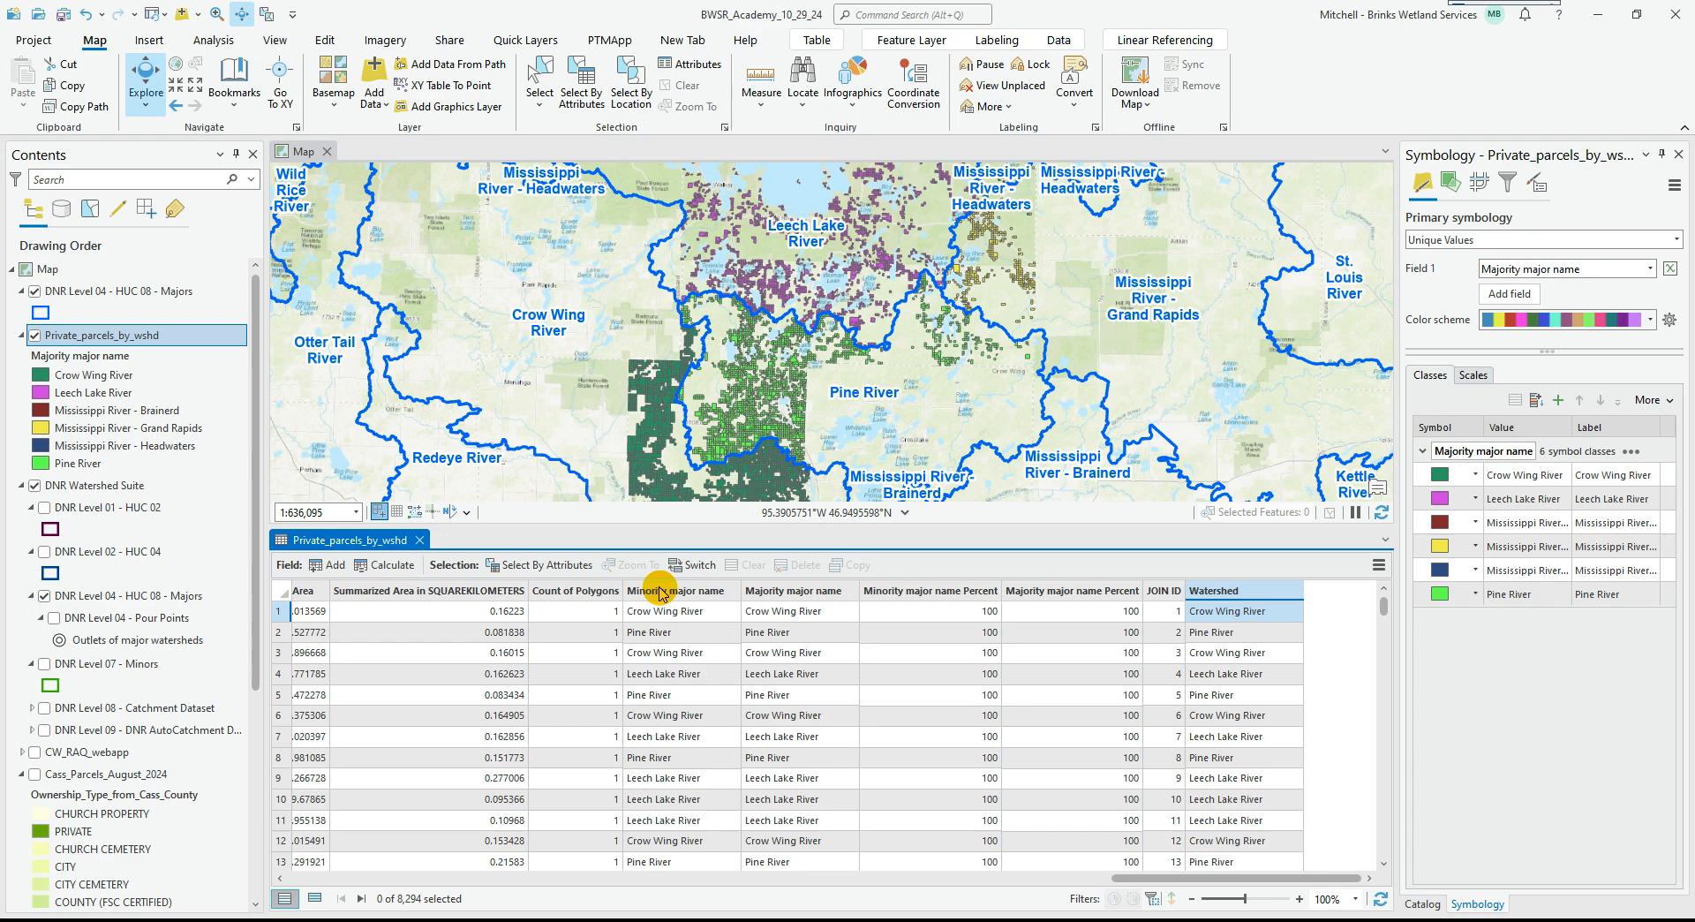
pyautogui.click(419, 540)
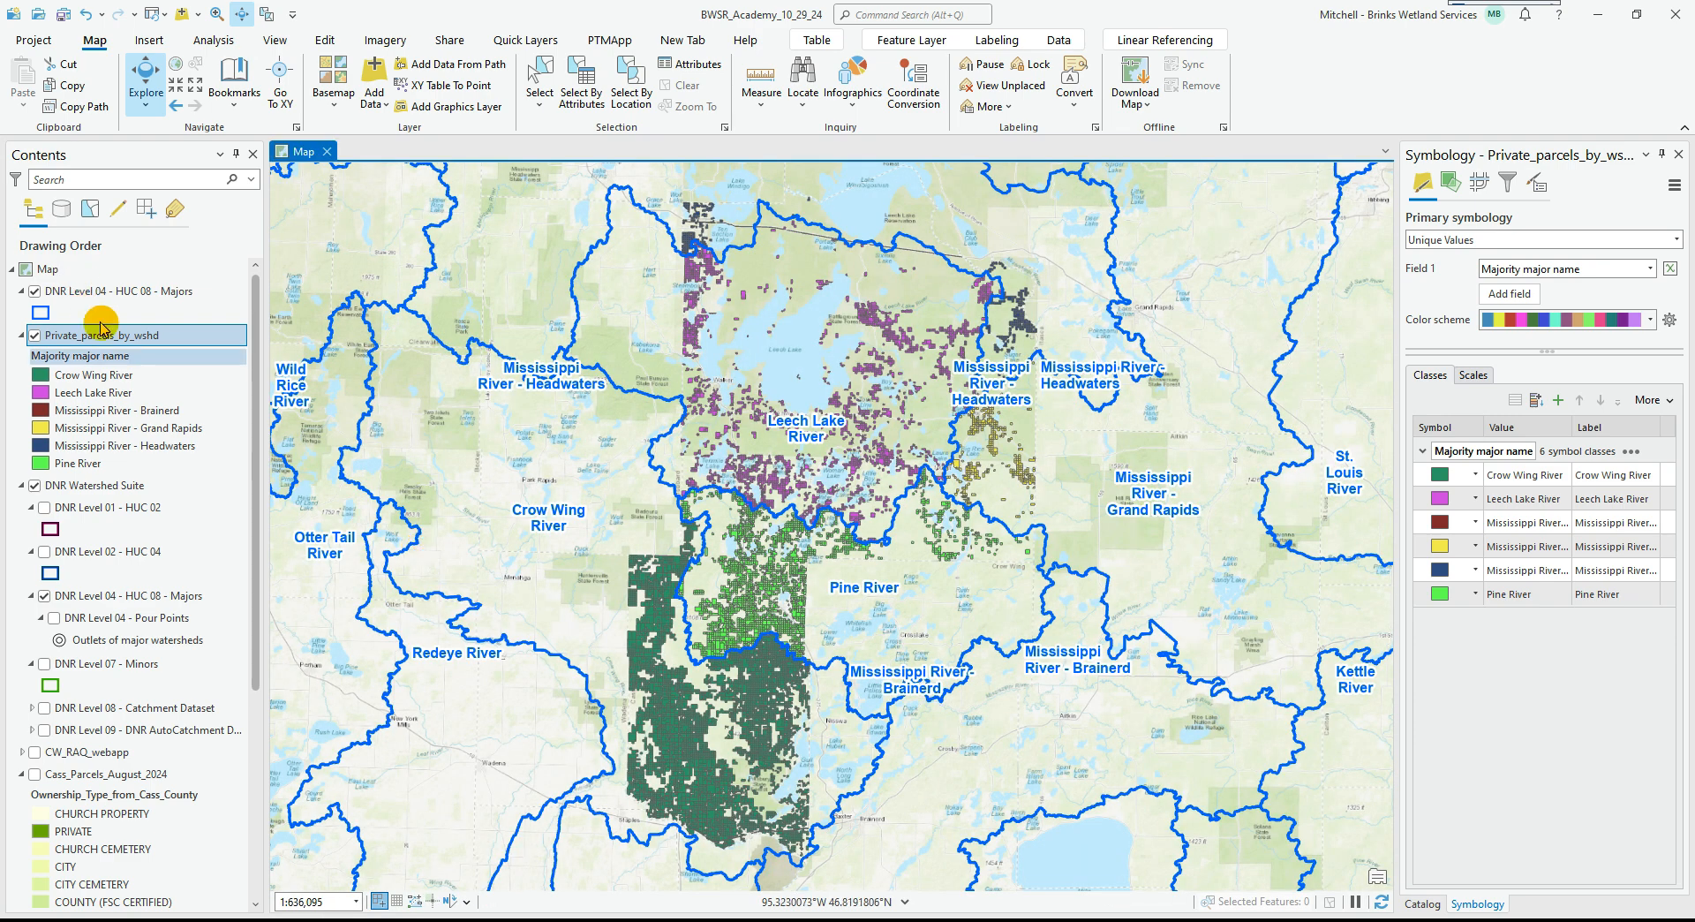
# Filter Private_parcels_by_wshd with a new definition query where Watershed is equal to Crow Wing River.
pyautogui.rightClick(93, 335)
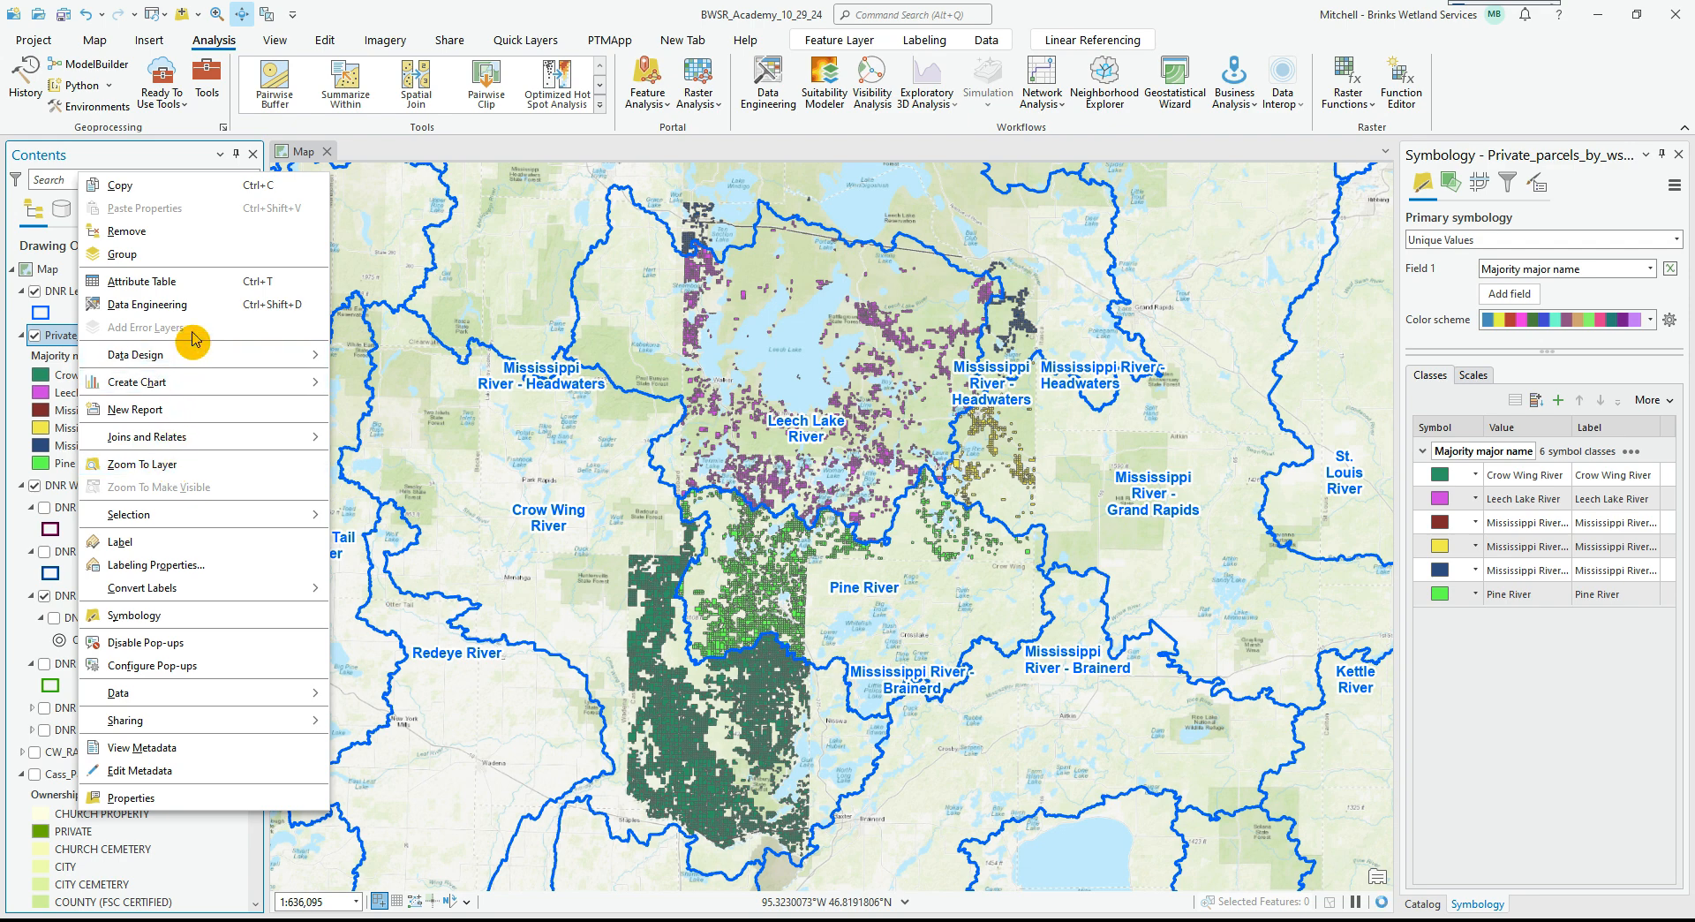
pyautogui.click(181, 796)
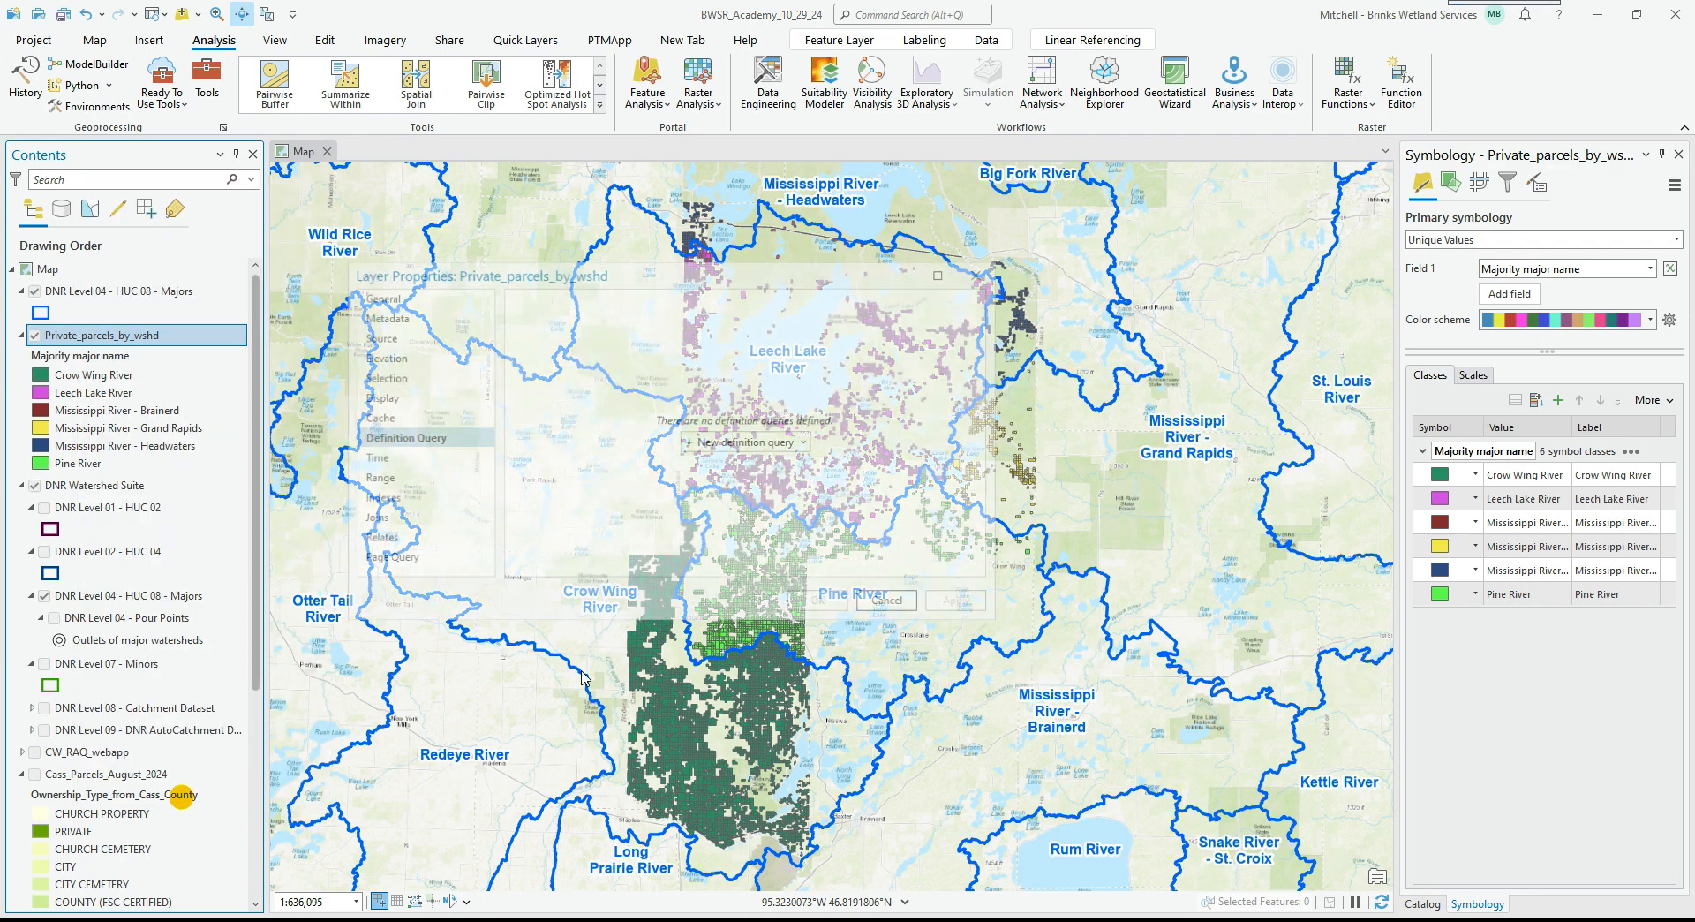
pyautogui.click(808, 444)
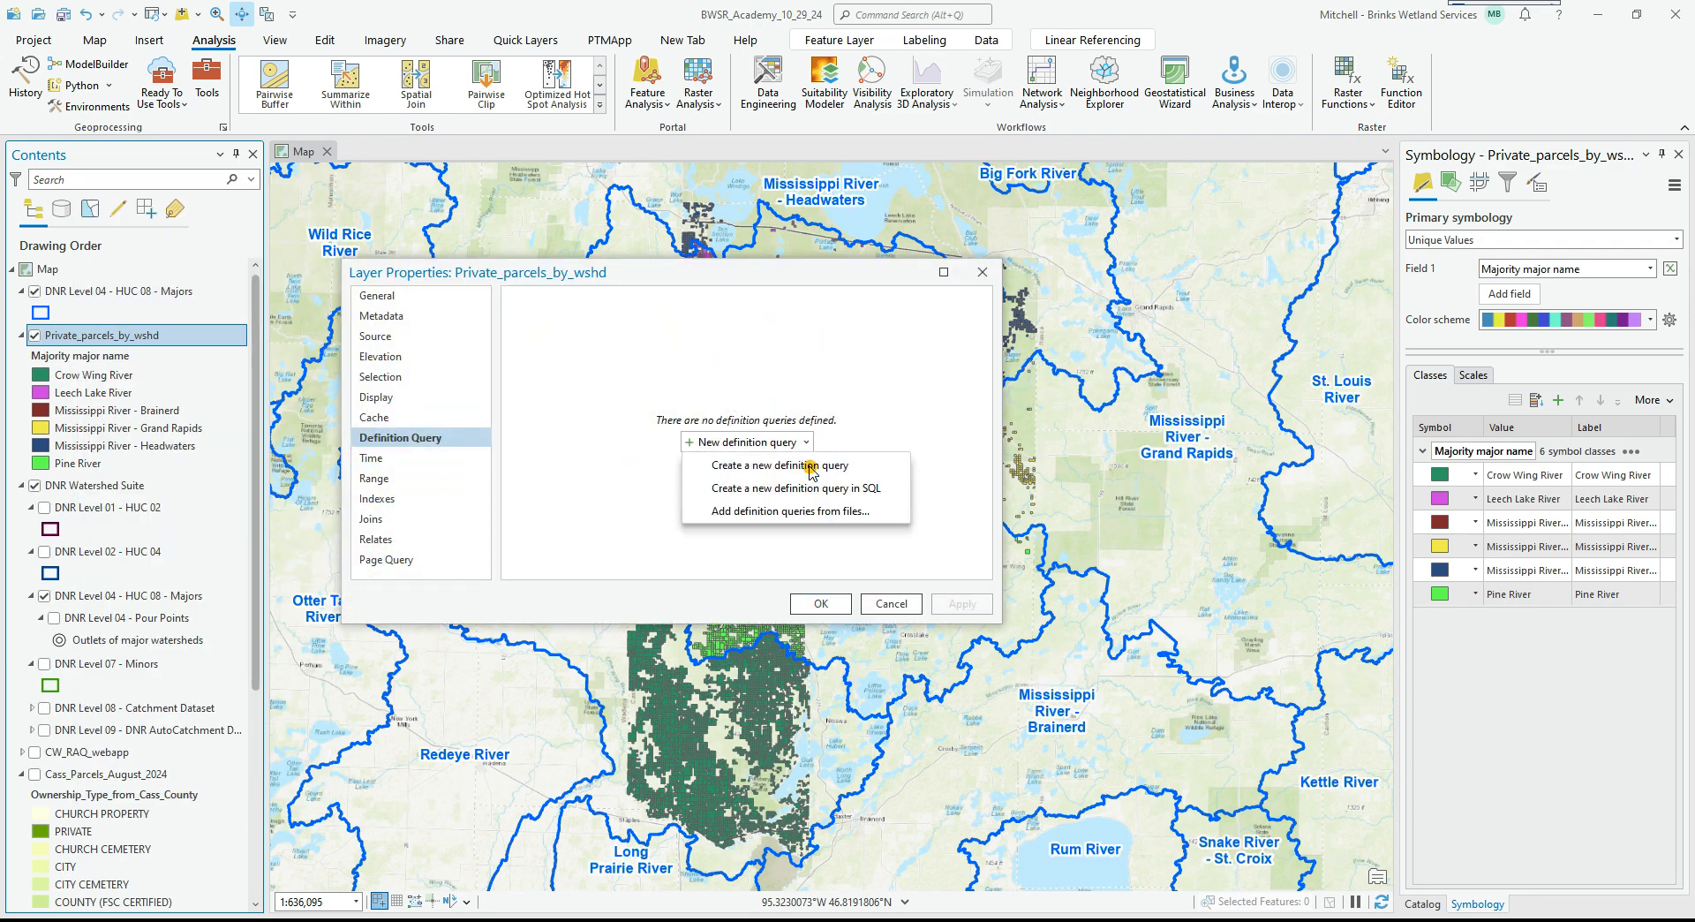
pyautogui.click(784, 465)
pyautogui.click(698, 388)
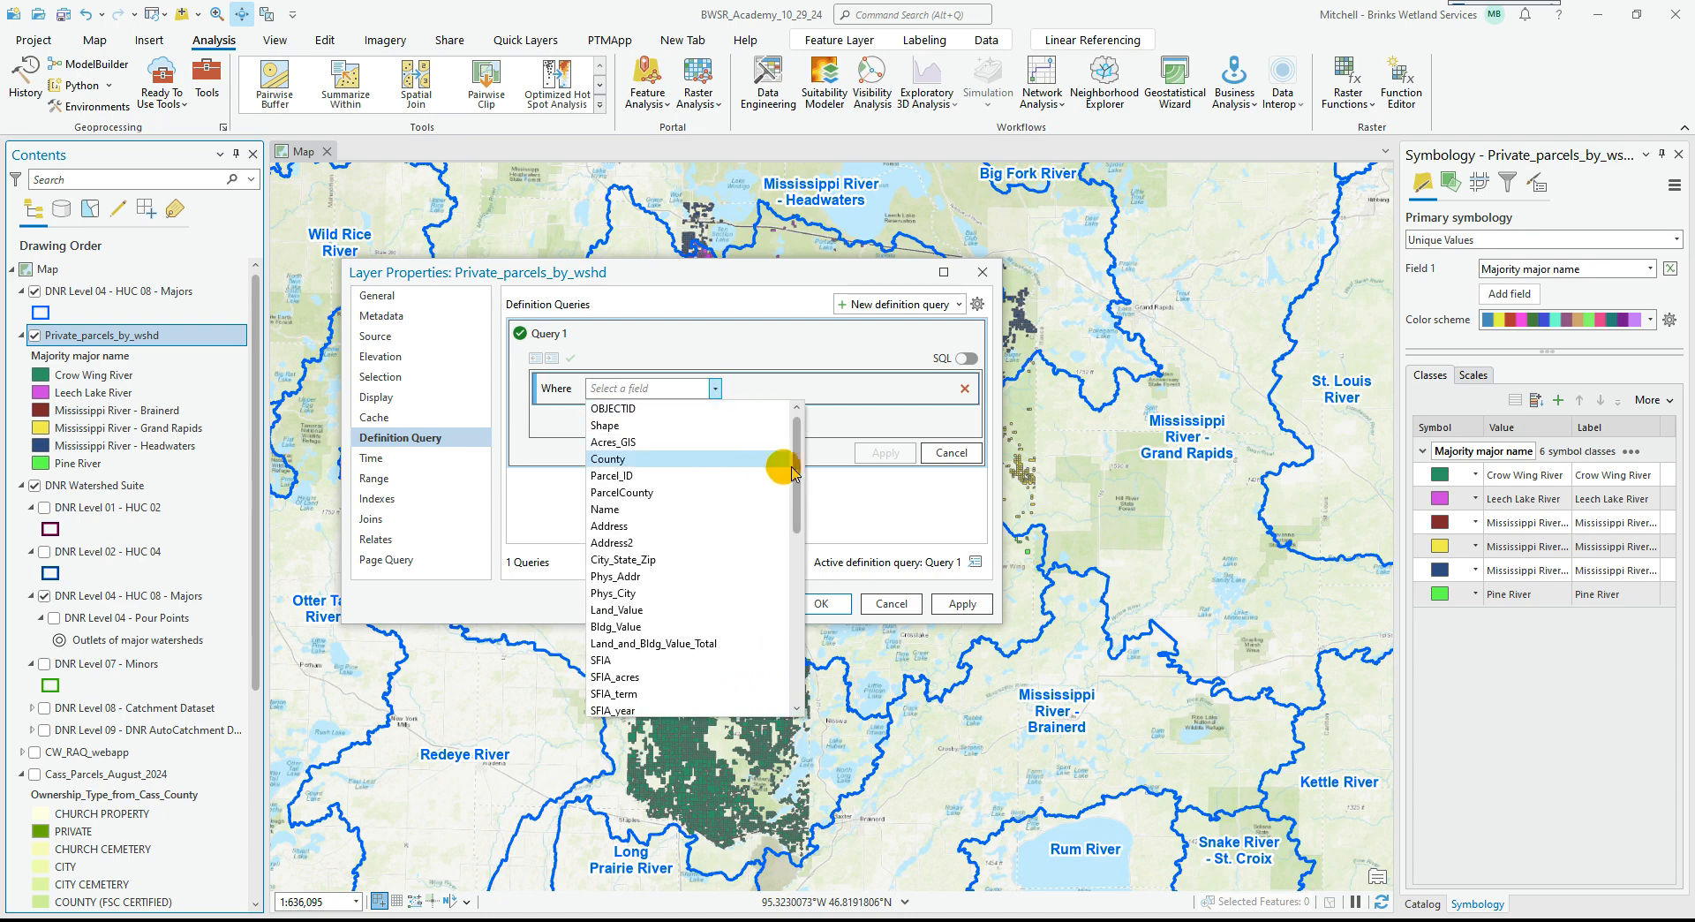
pyautogui.scroll(-5, 797, 467)
pyautogui.click(673, 692)
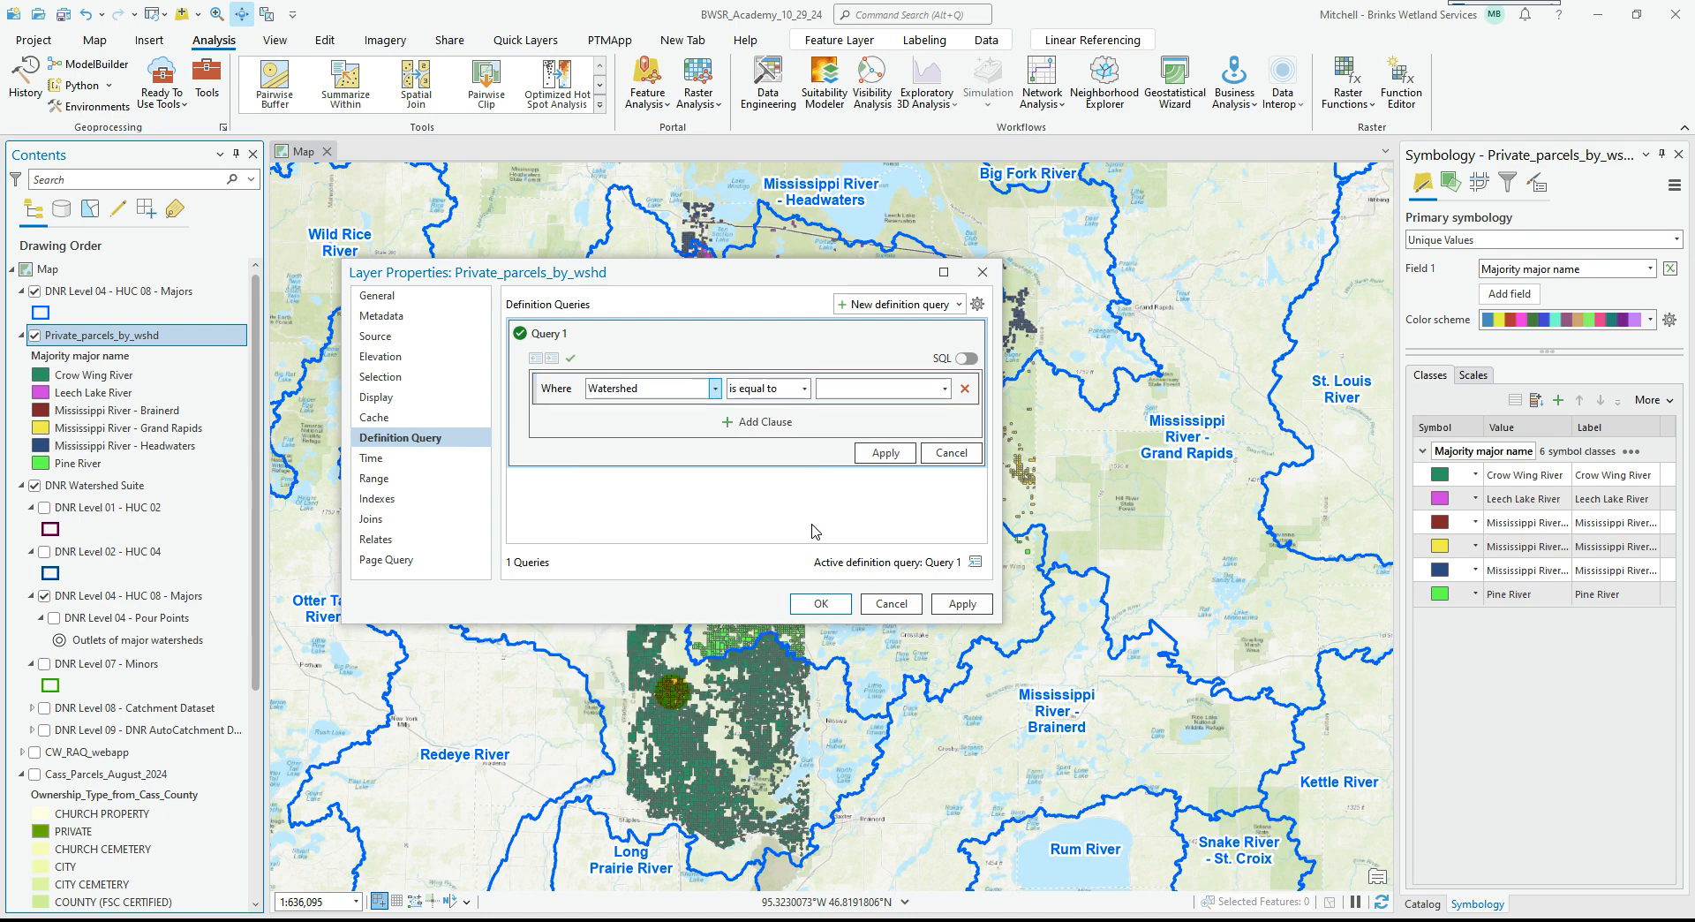
pyautogui.click(945, 390)
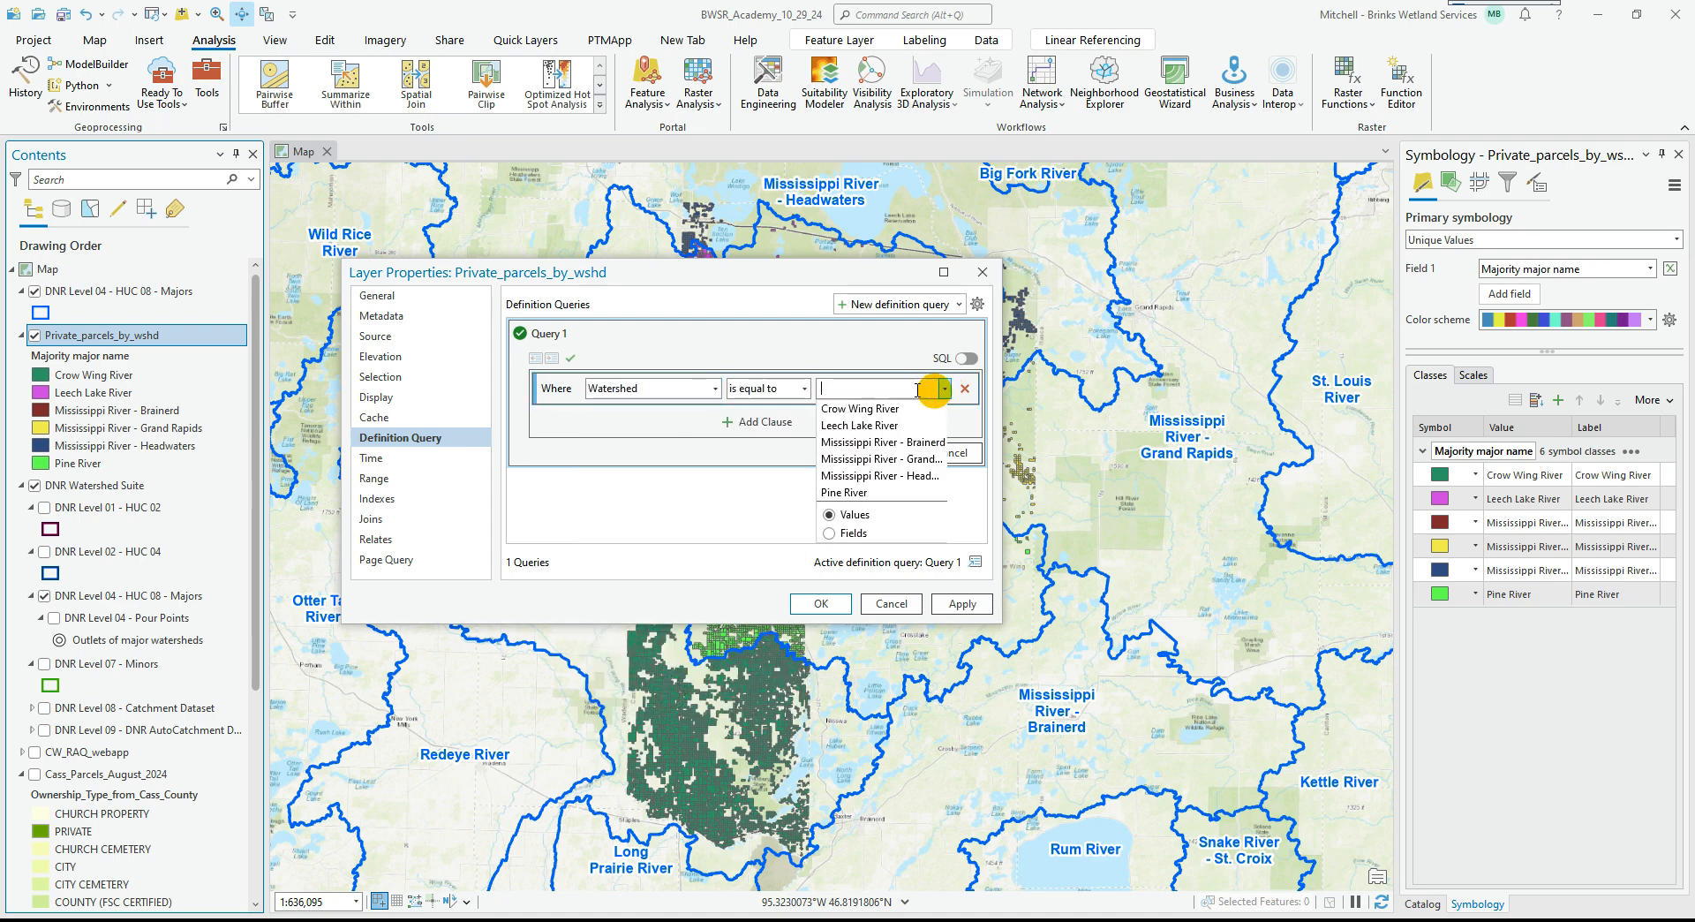
pyautogui.click(858, 422)
pyautogui.click(881, 453)
pyautogui.click(820, 605)
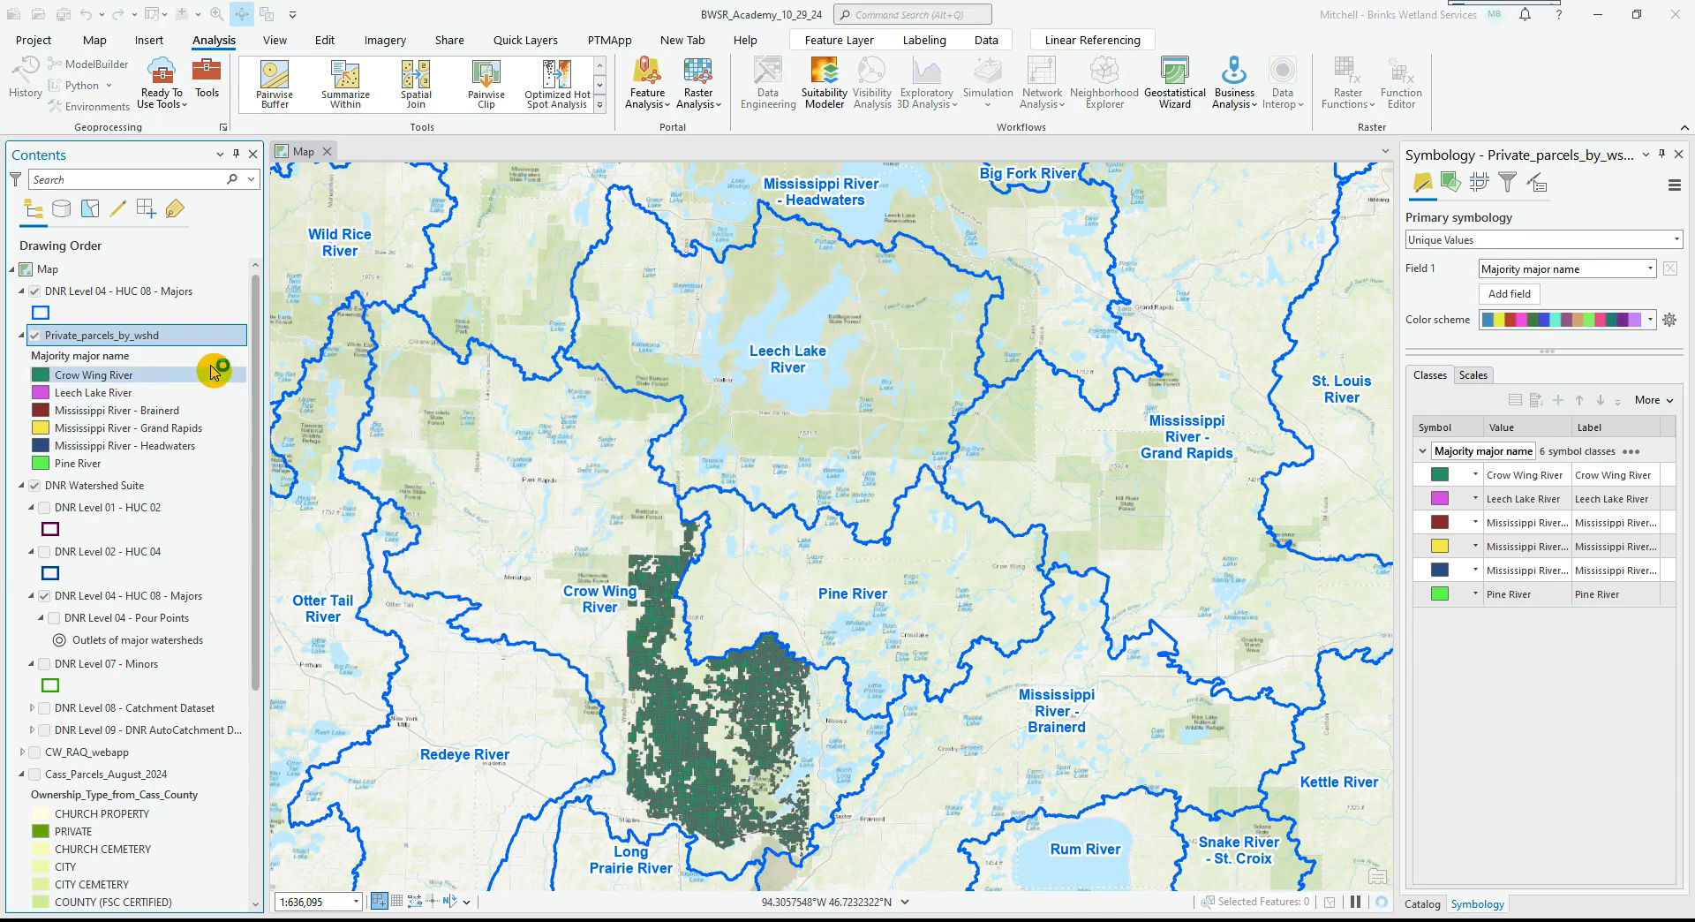
# Open the attribute table of the filtered Private_parcels_by_wshd layer.
pyautogui.rightClick(147, 347)
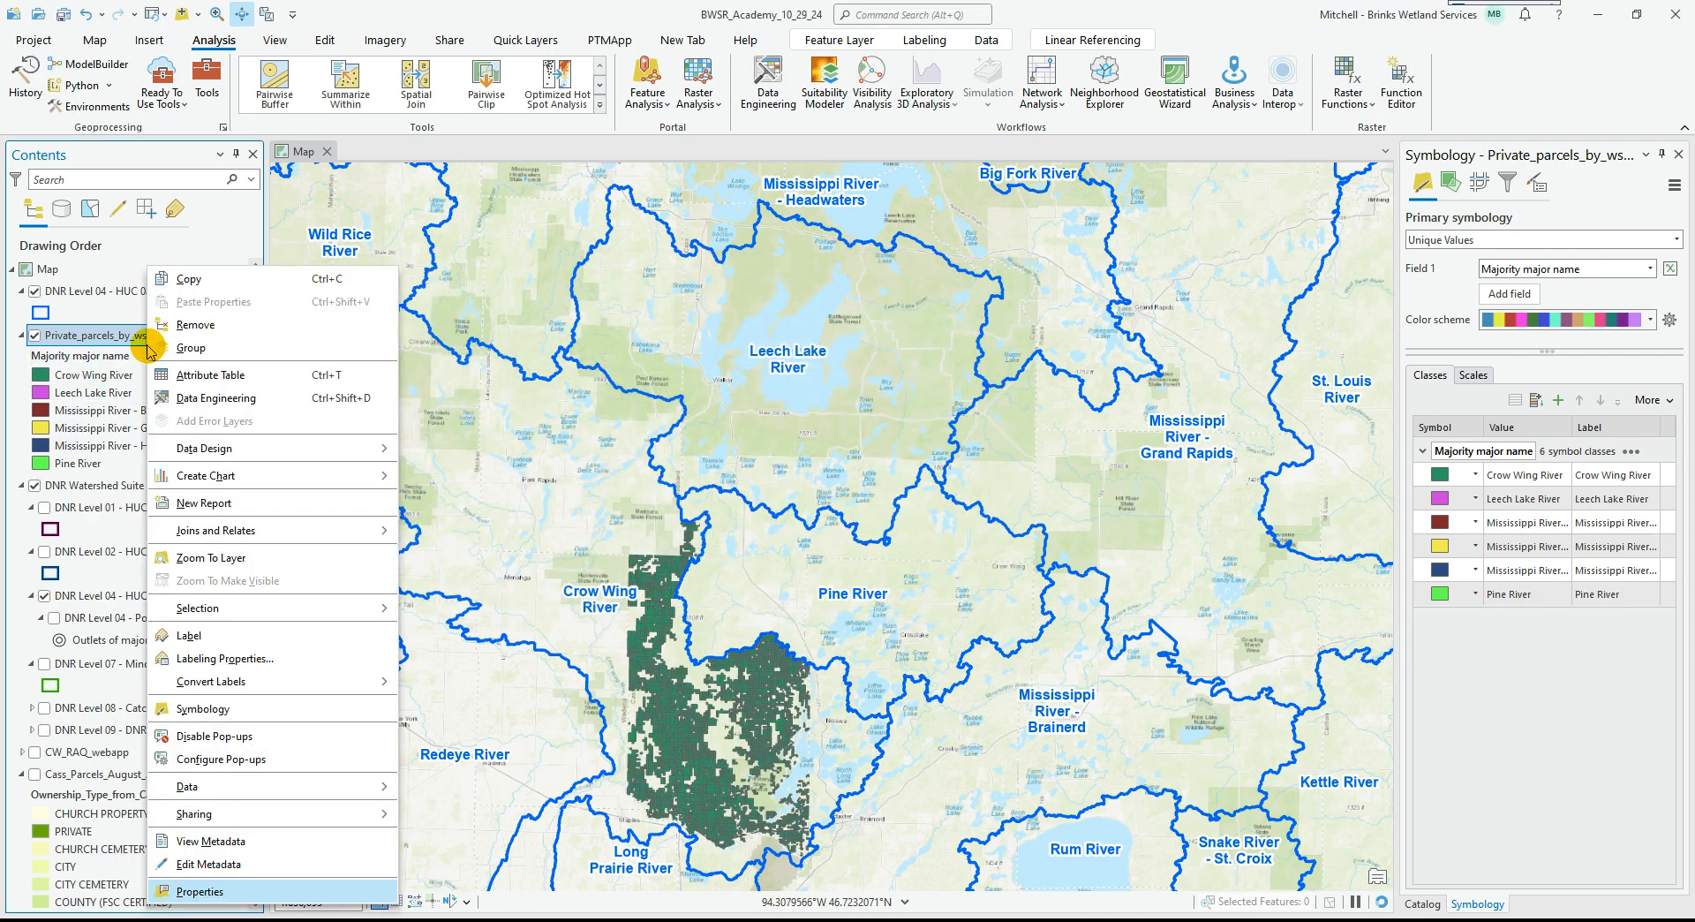
pyautogui.click(206, 378)
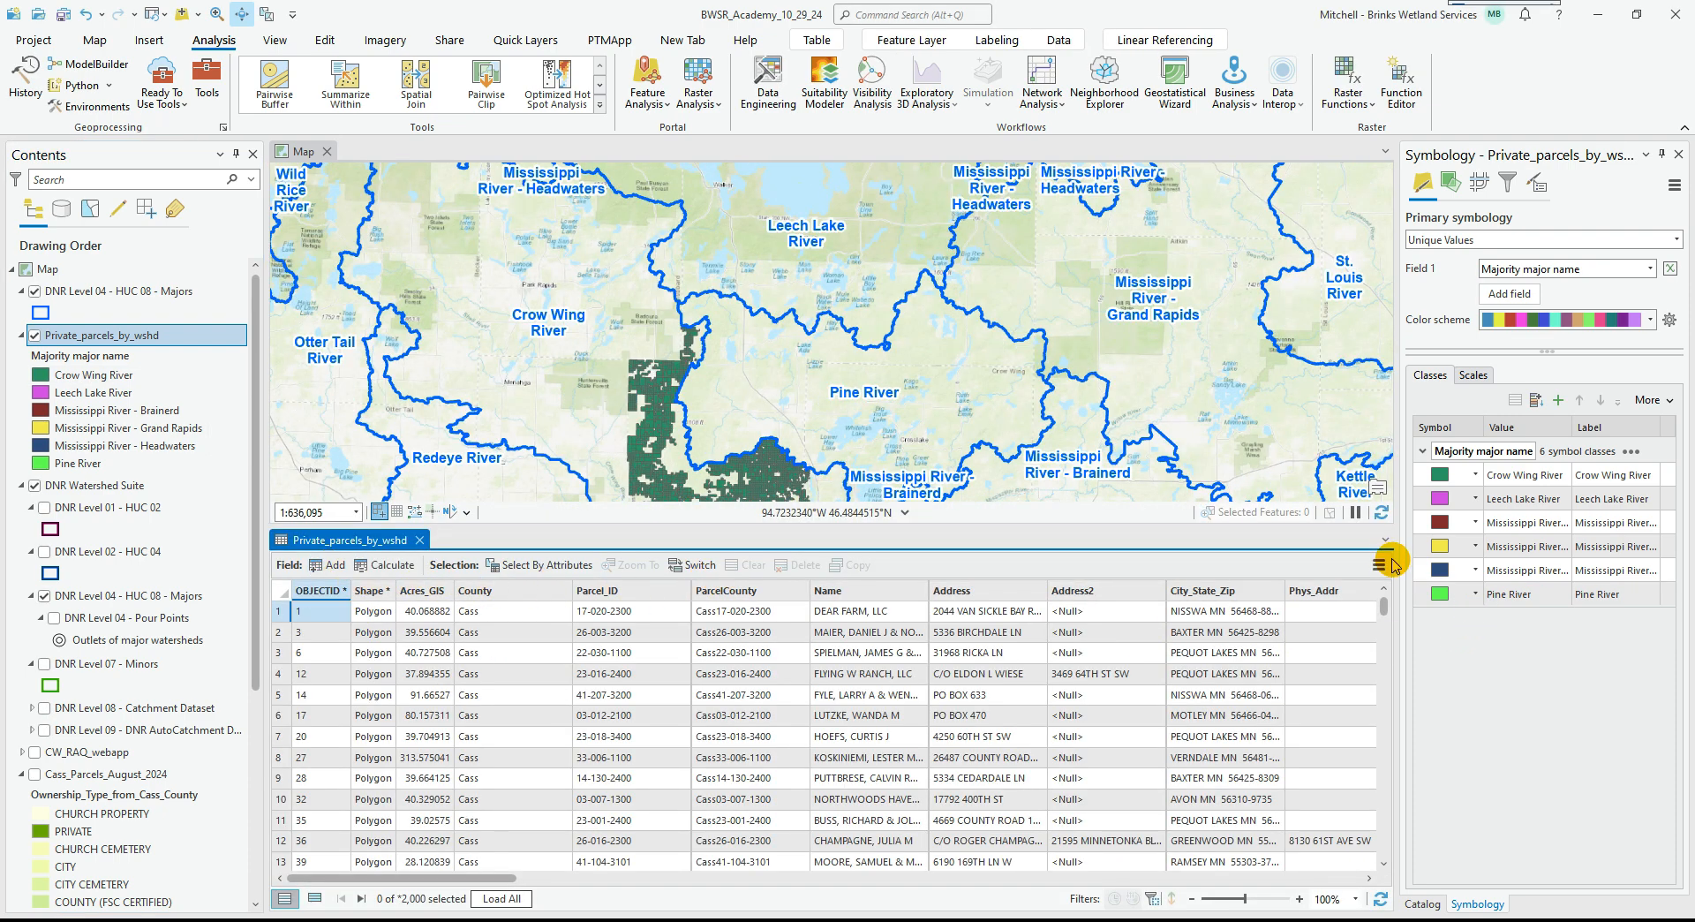
pyautogui.click(1380, 565)
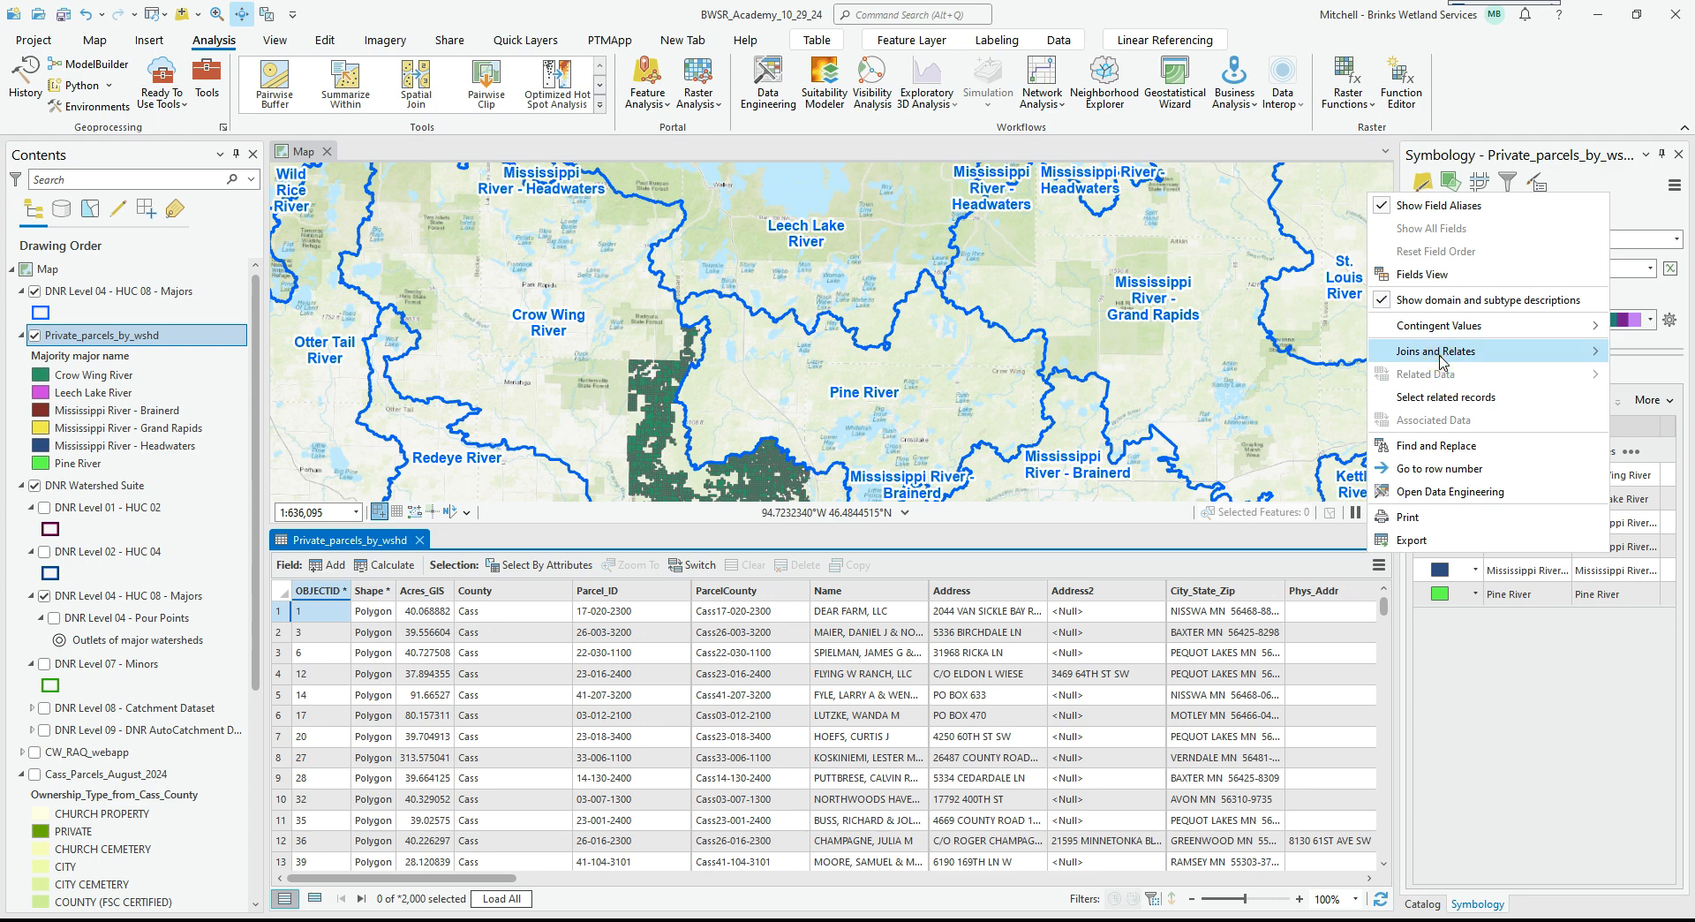
pyautogui.moveTo(1374, 351)
pyautogui.click(1270, 353)
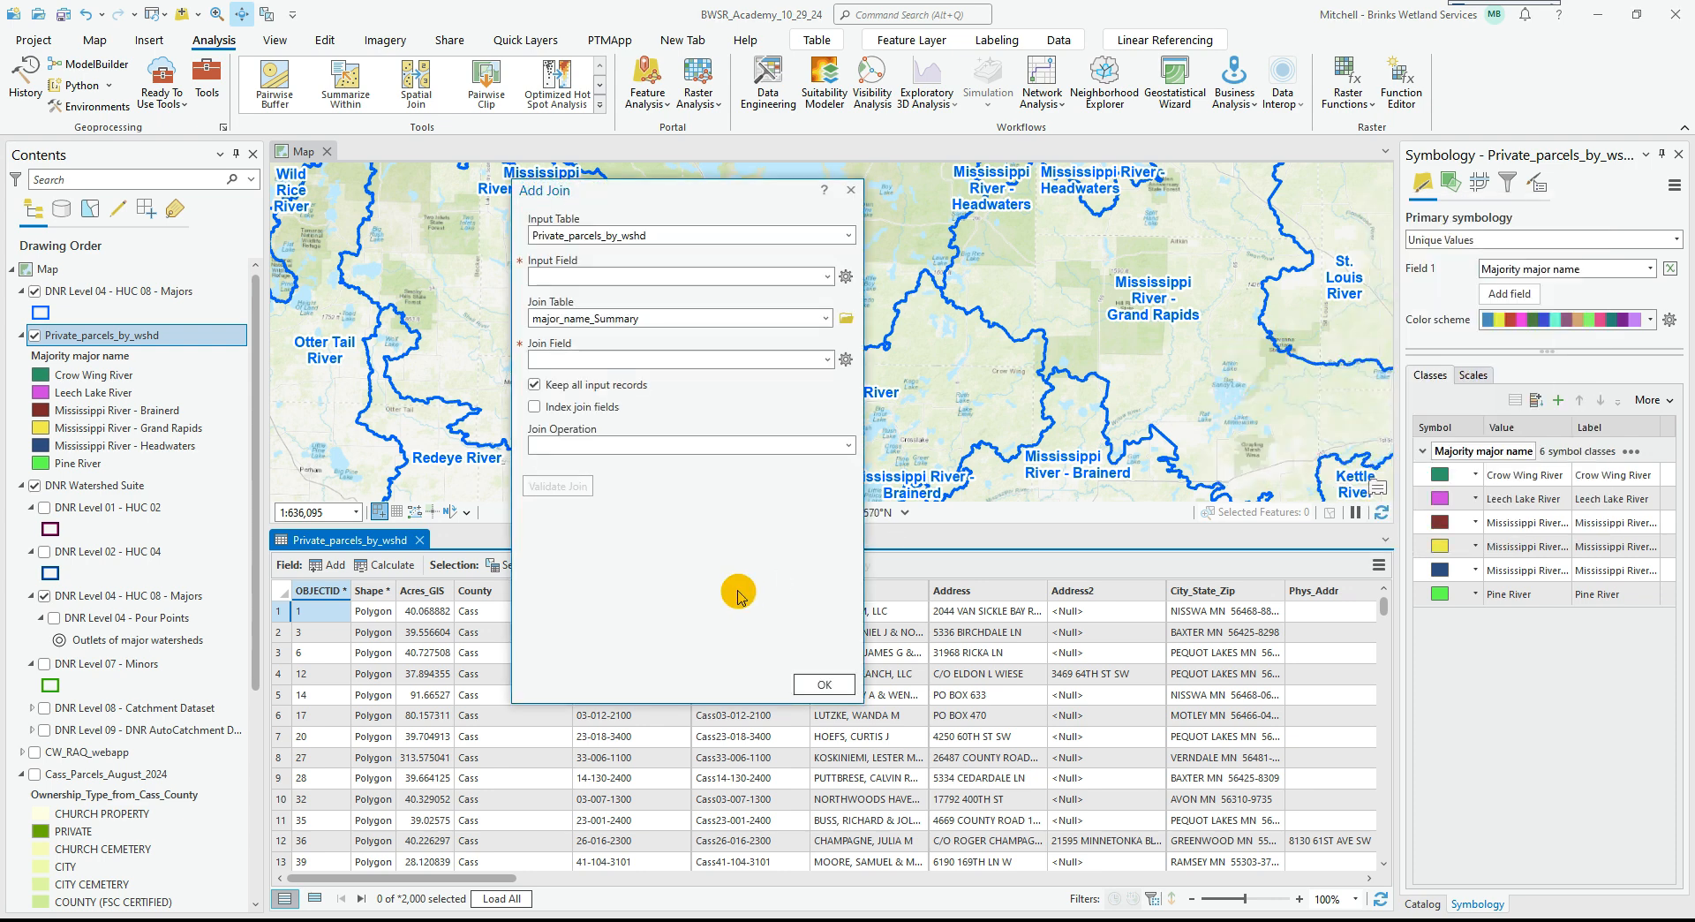
pyautogui.click(824, 278)
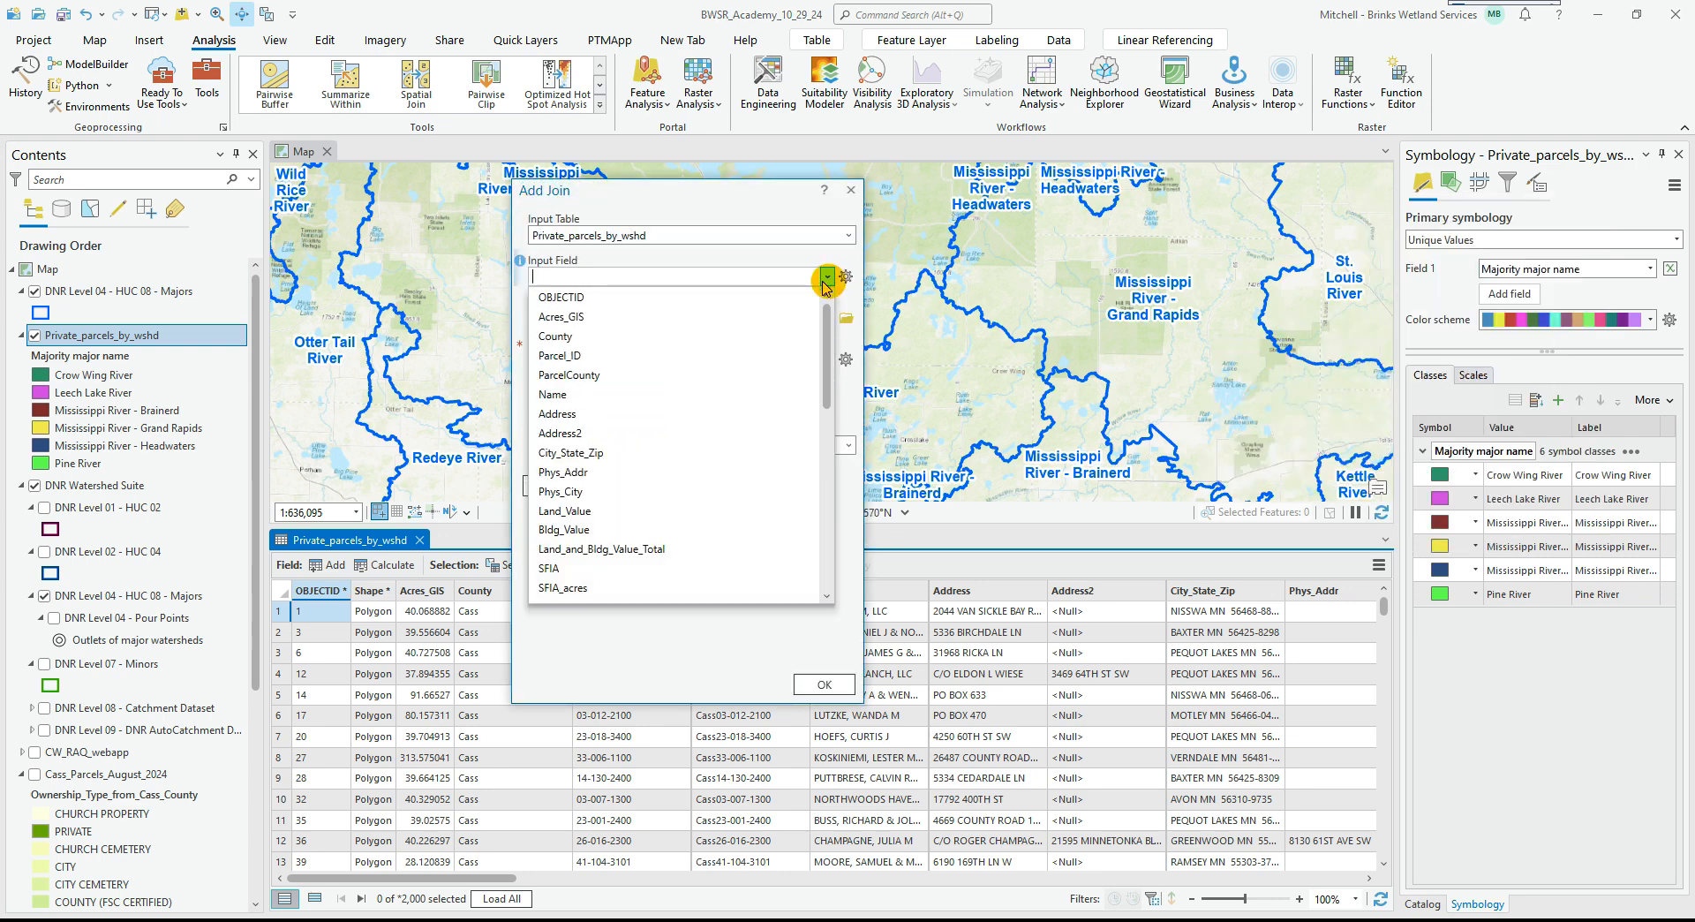
pyautogui.click(754, 349)
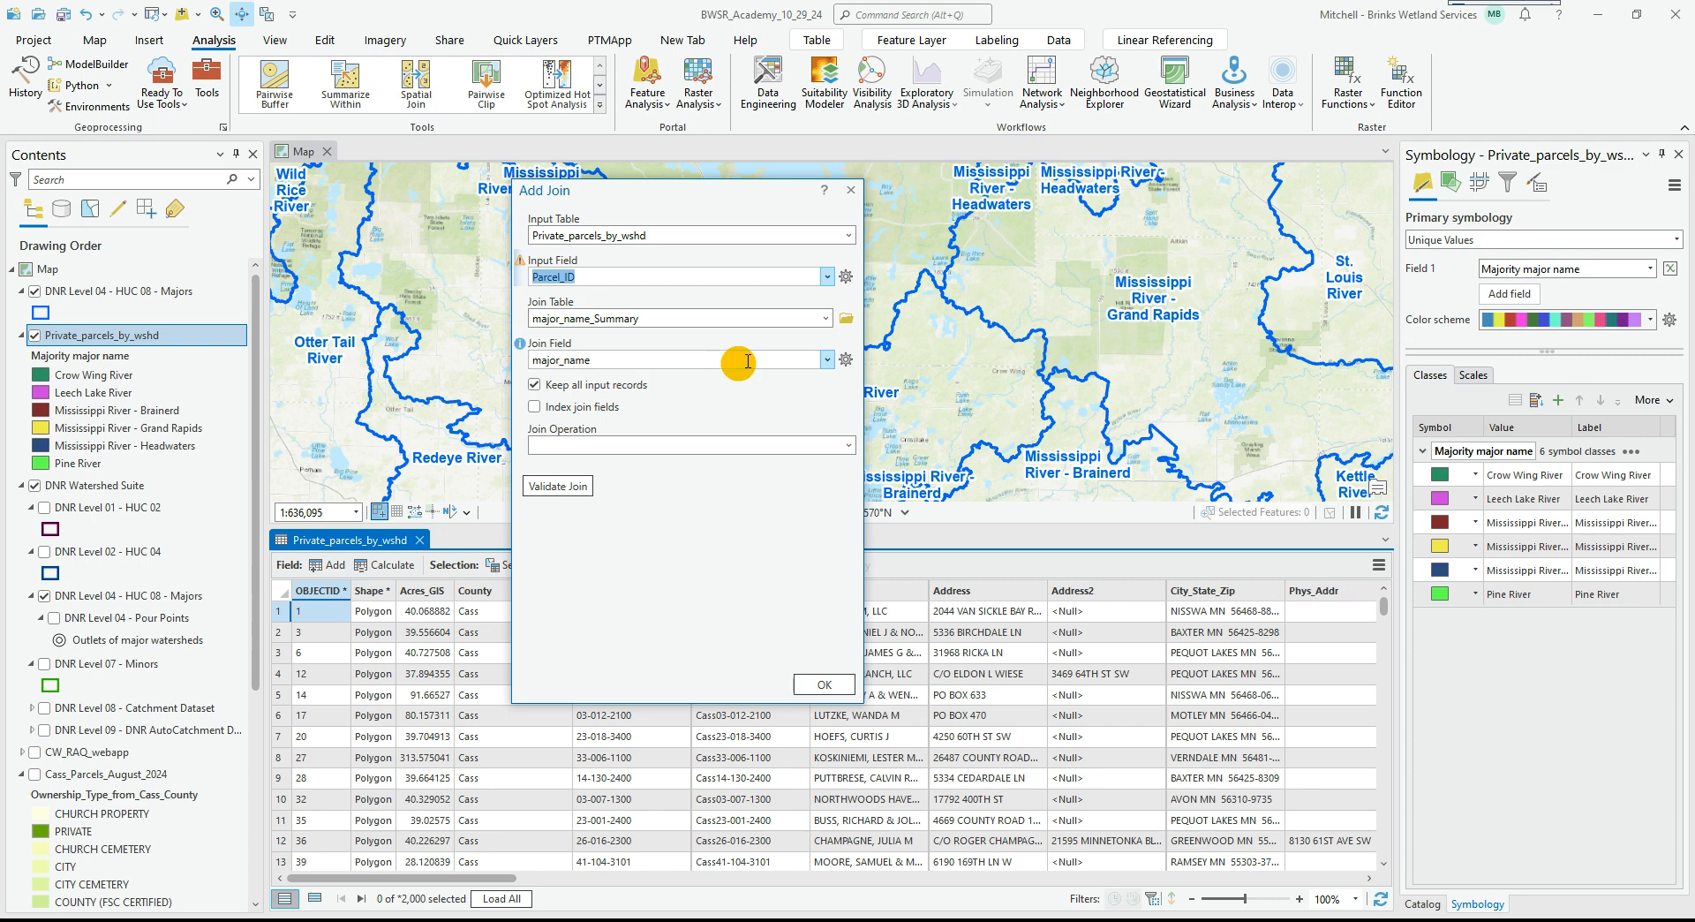
pyautogui.click(825, 320)
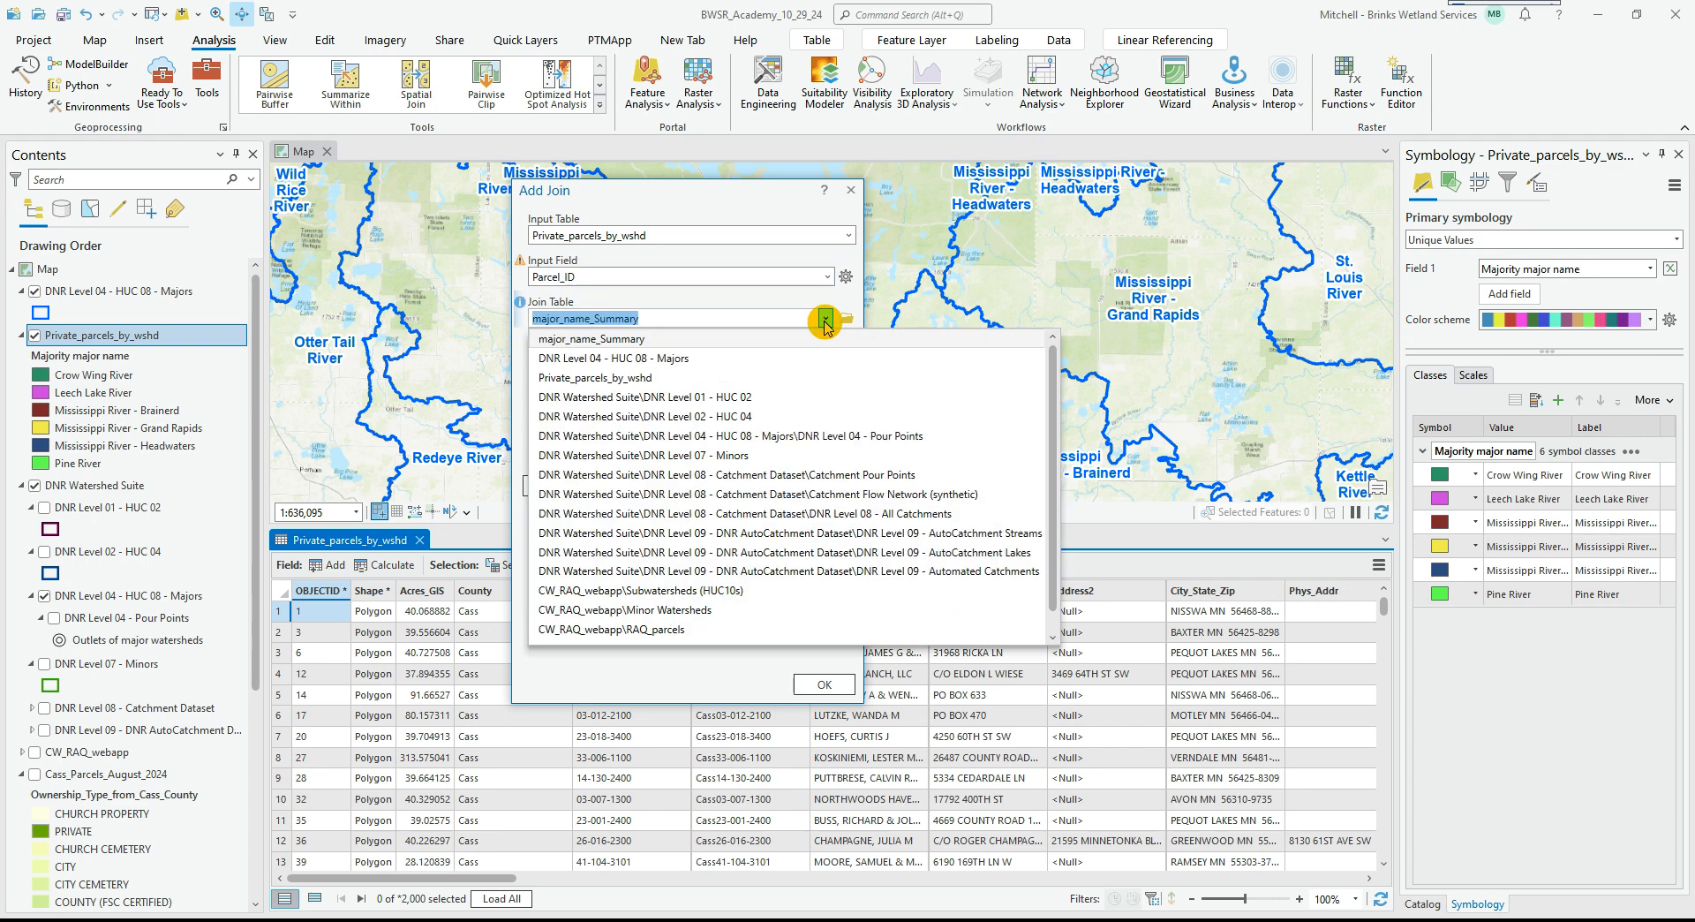
pyautogui.click(660, 629)
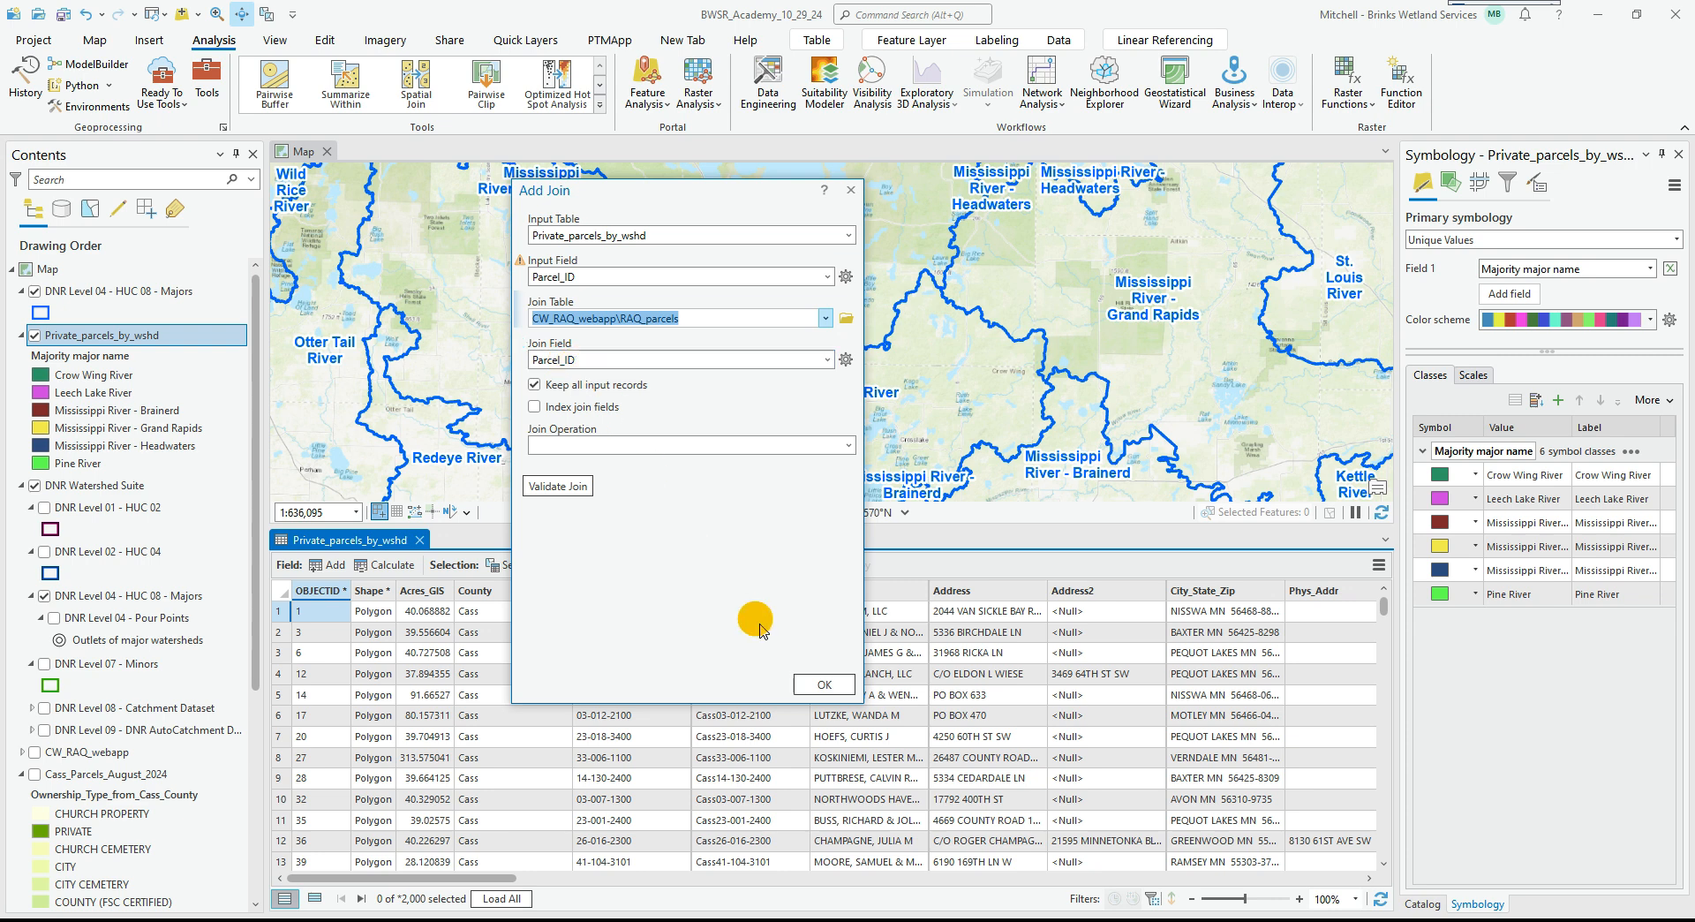
pyautogui.click(851, 191)
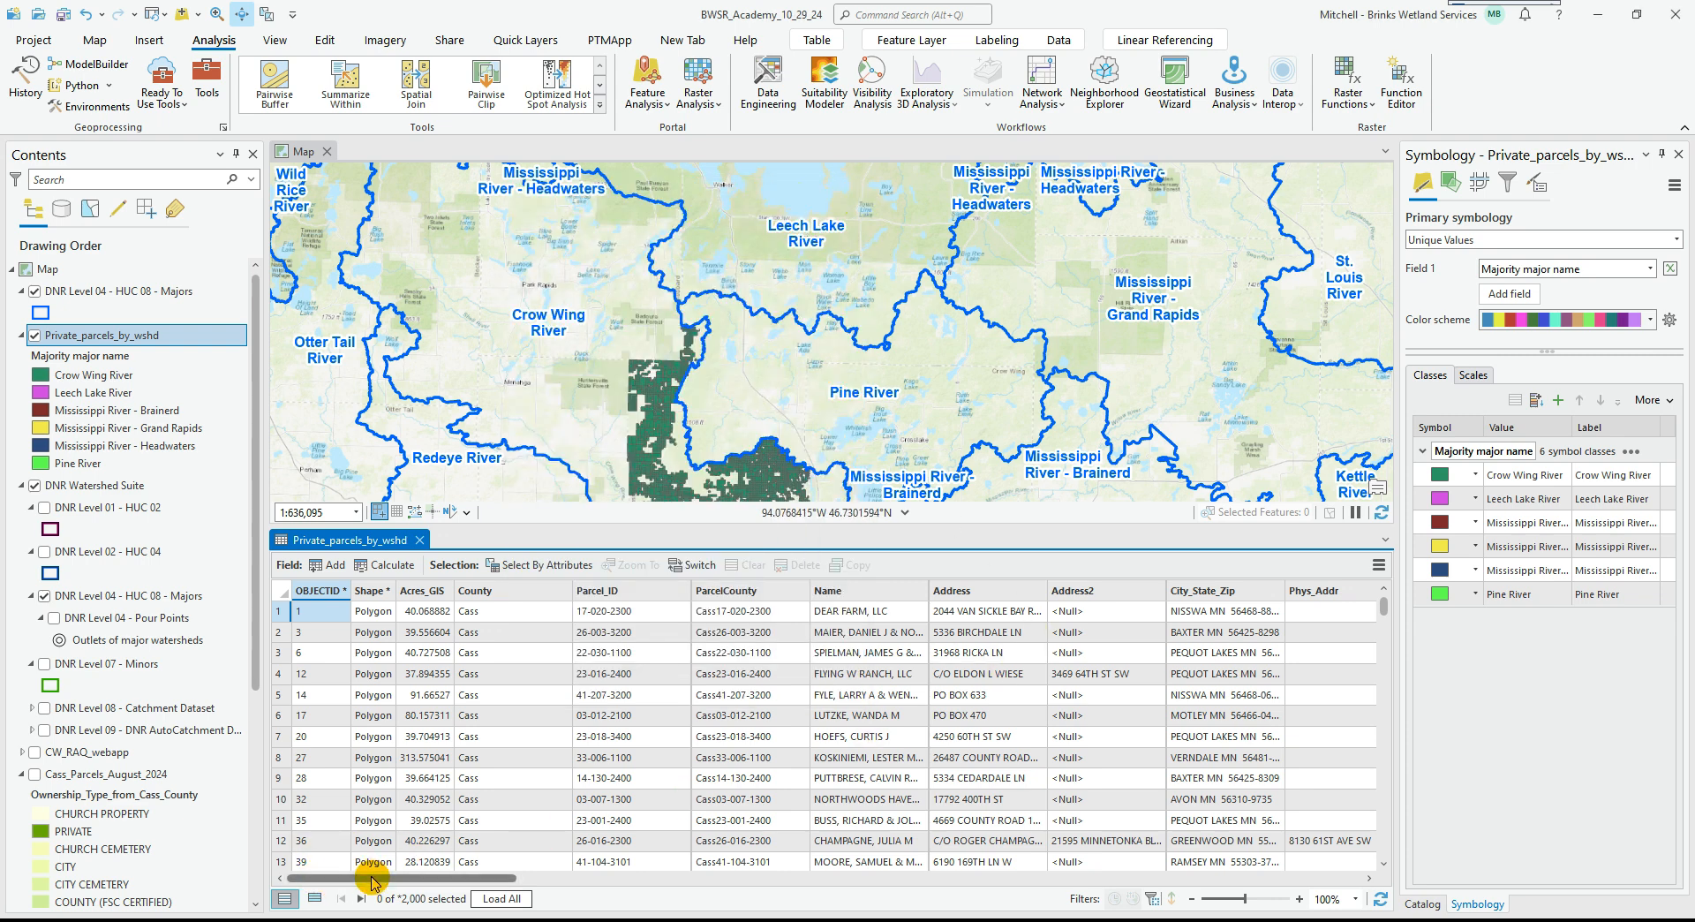
# Locate the RAQ_Total column in the parcel table and add an And clause on RAQ_Total to the layer's definition query.
pyautogui.moveTo(373, 883); pyautogui.dragTo(795, 877)
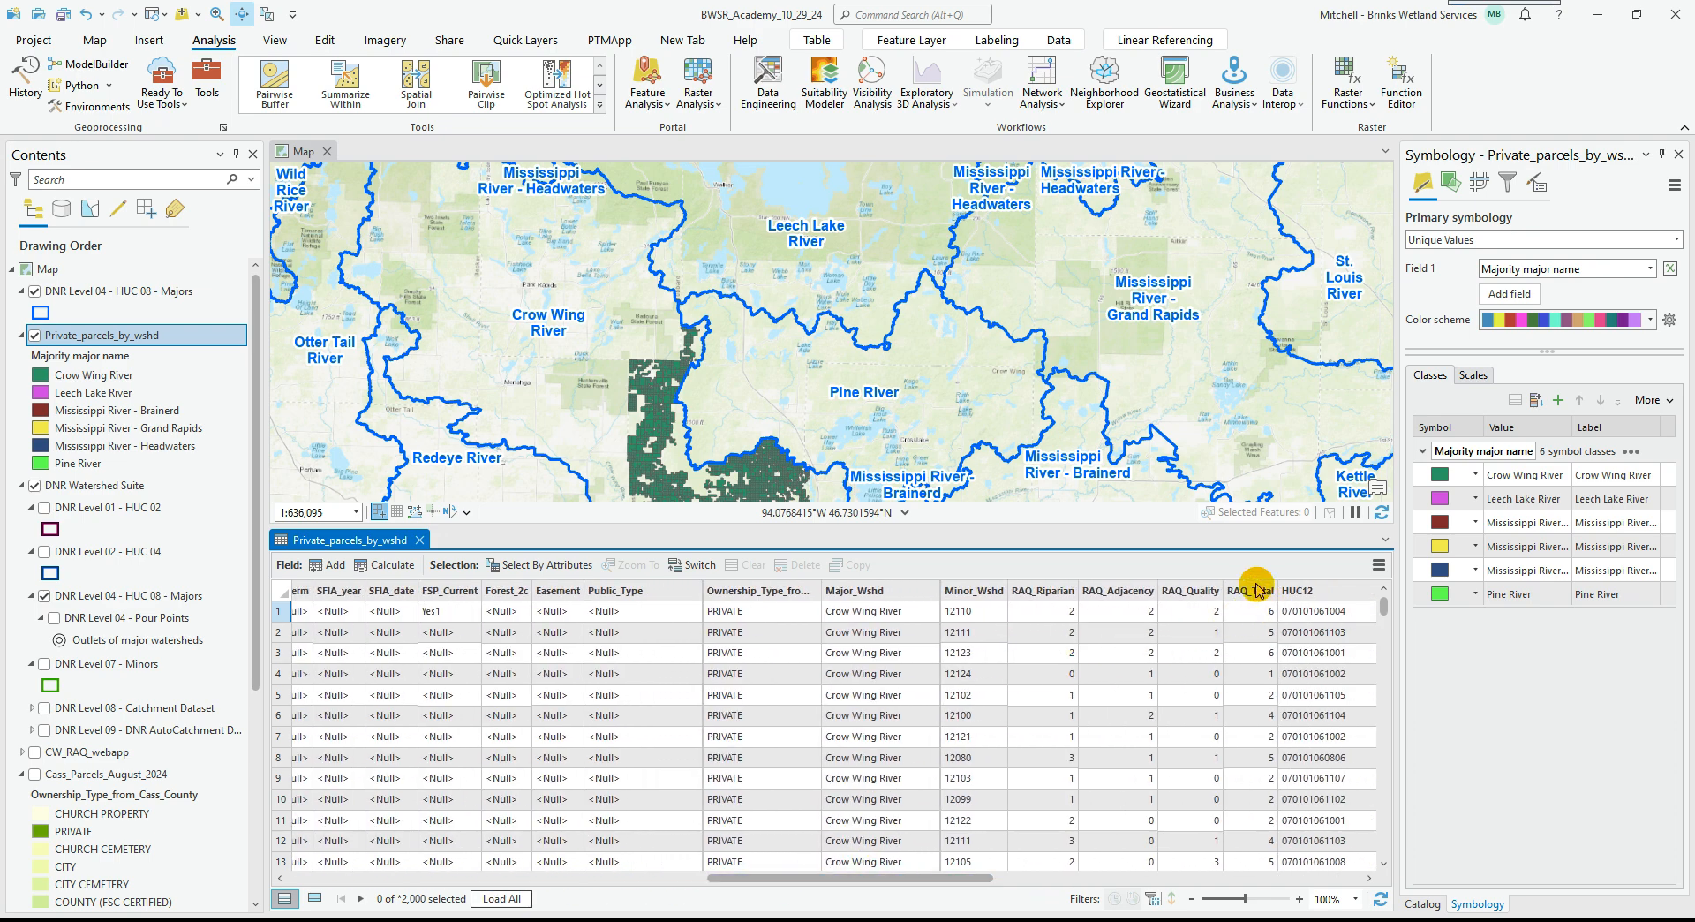
pyautogui.click(1255, 590)
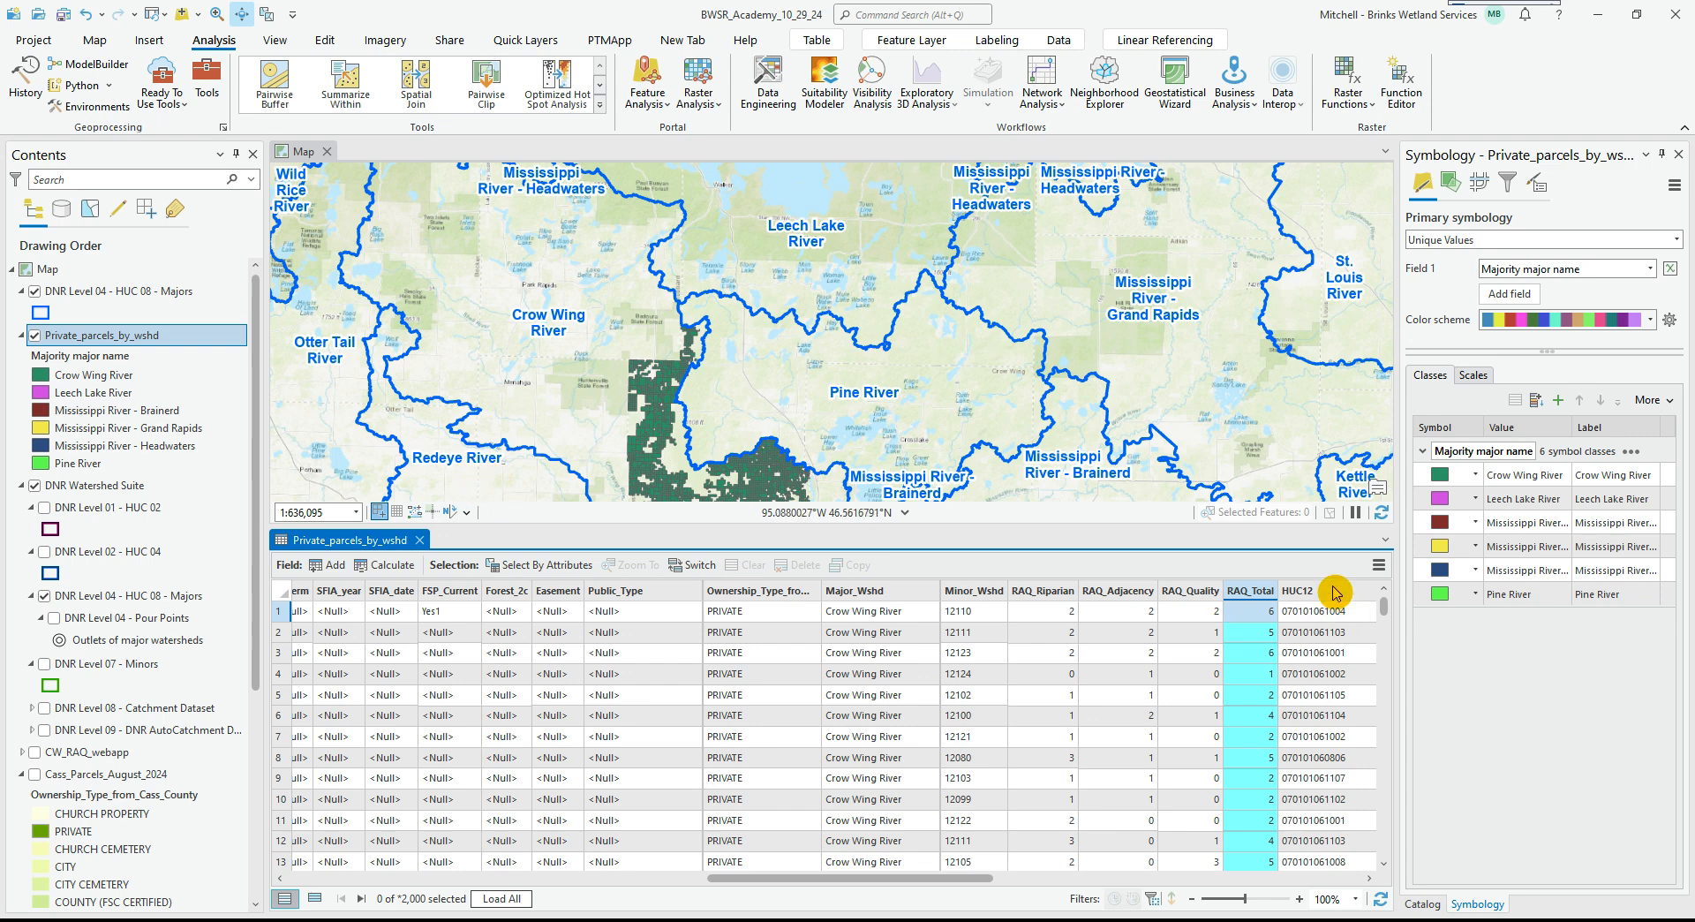
pyautogui.doubleClick(100, 336)
pyautogui.click(400, 437)
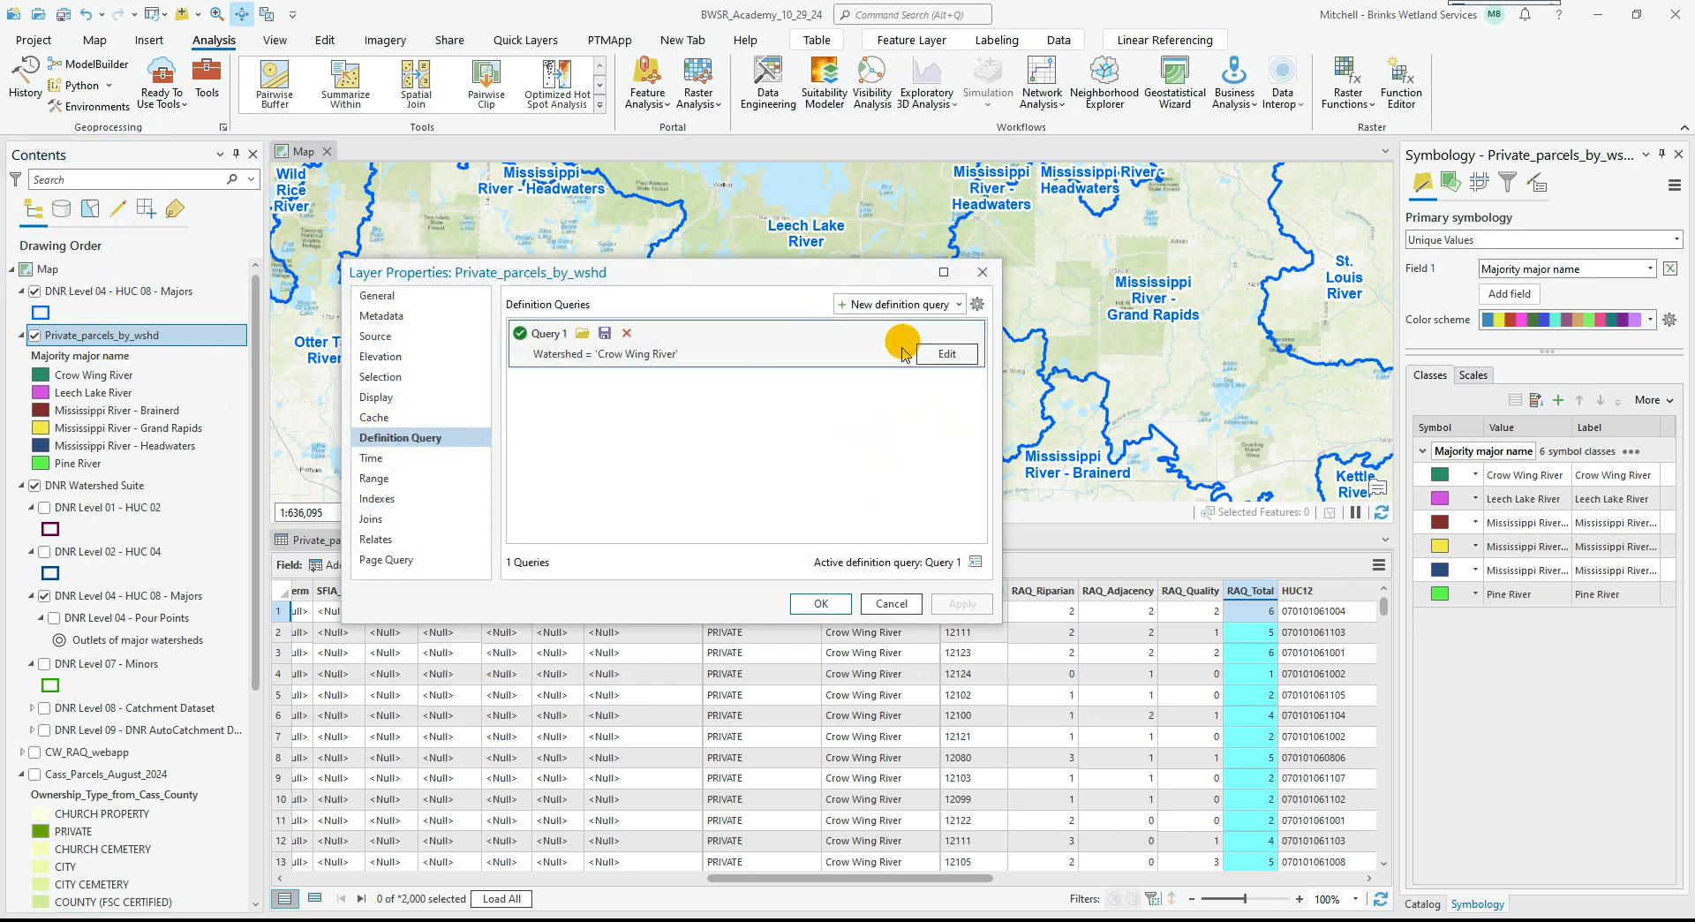
pyautogui.click(945, 354)
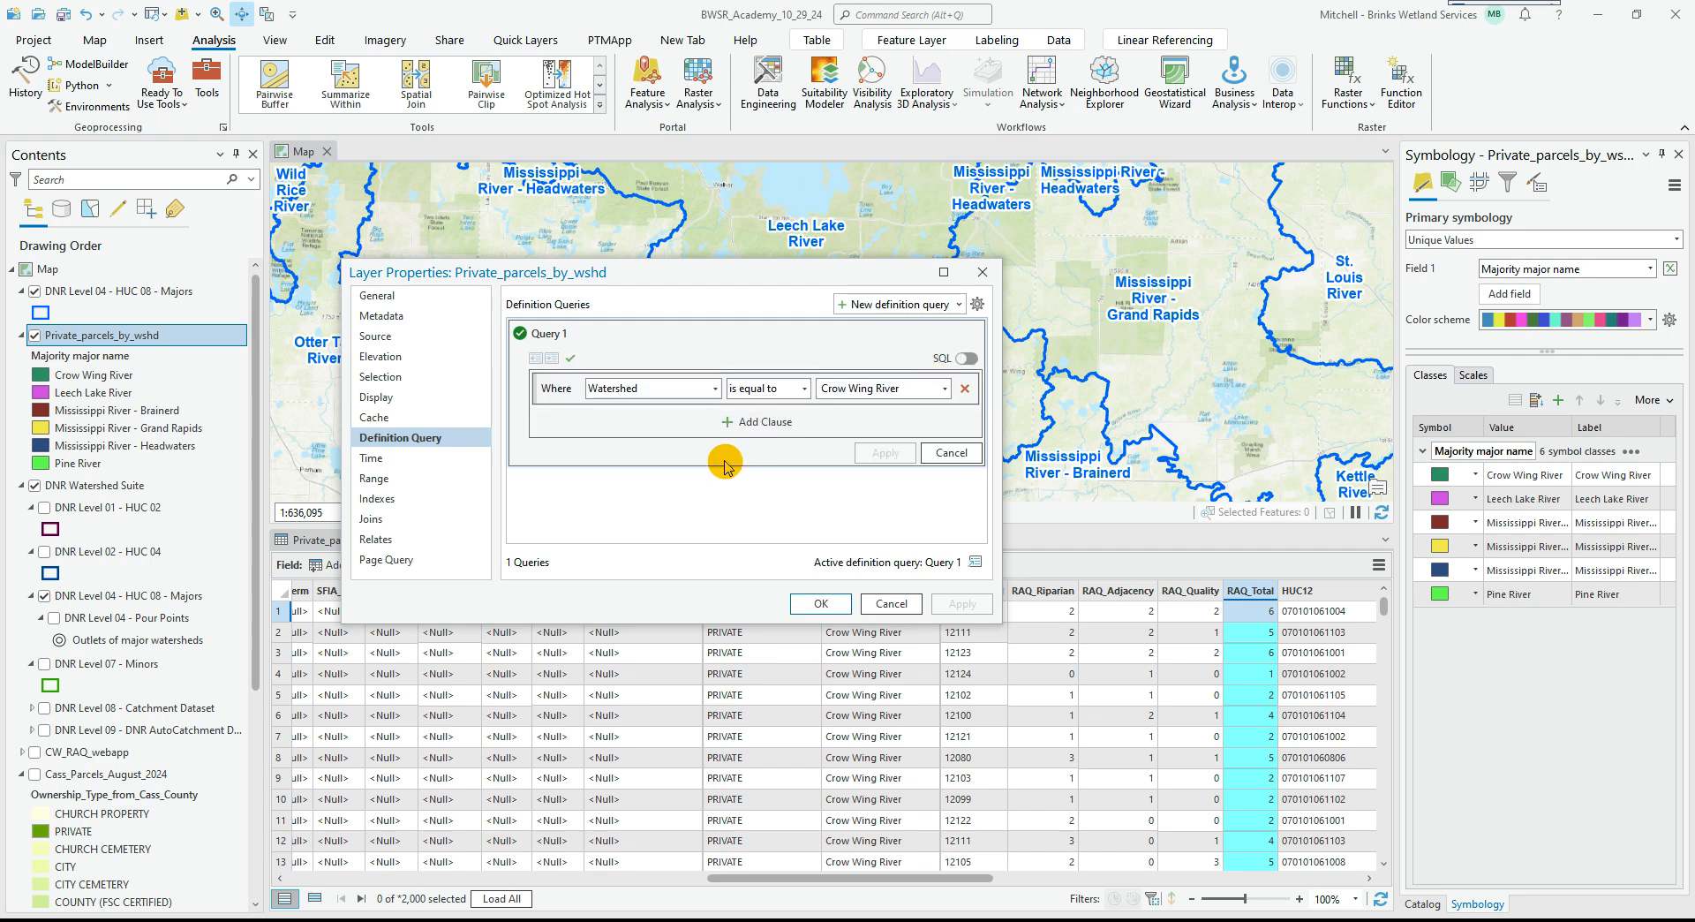
pyautogui.click(743, 421)
pyautogui.click(715, 426)
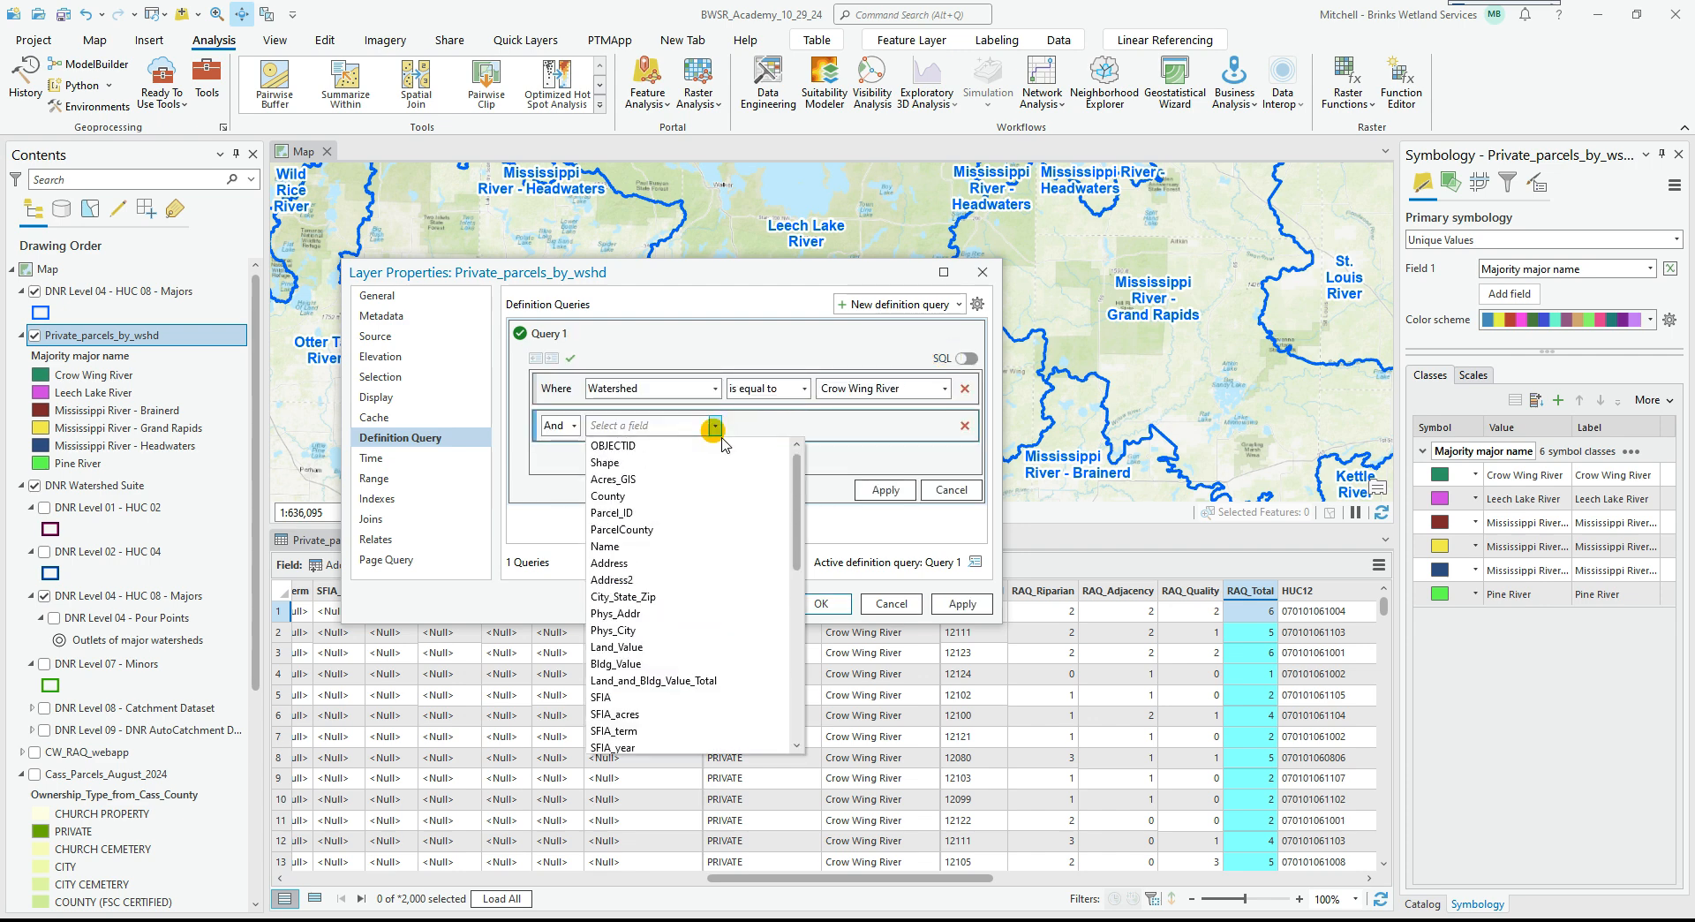
pyautogui.moveTo(788, 492); pyautogui.dragTo(795, 605)
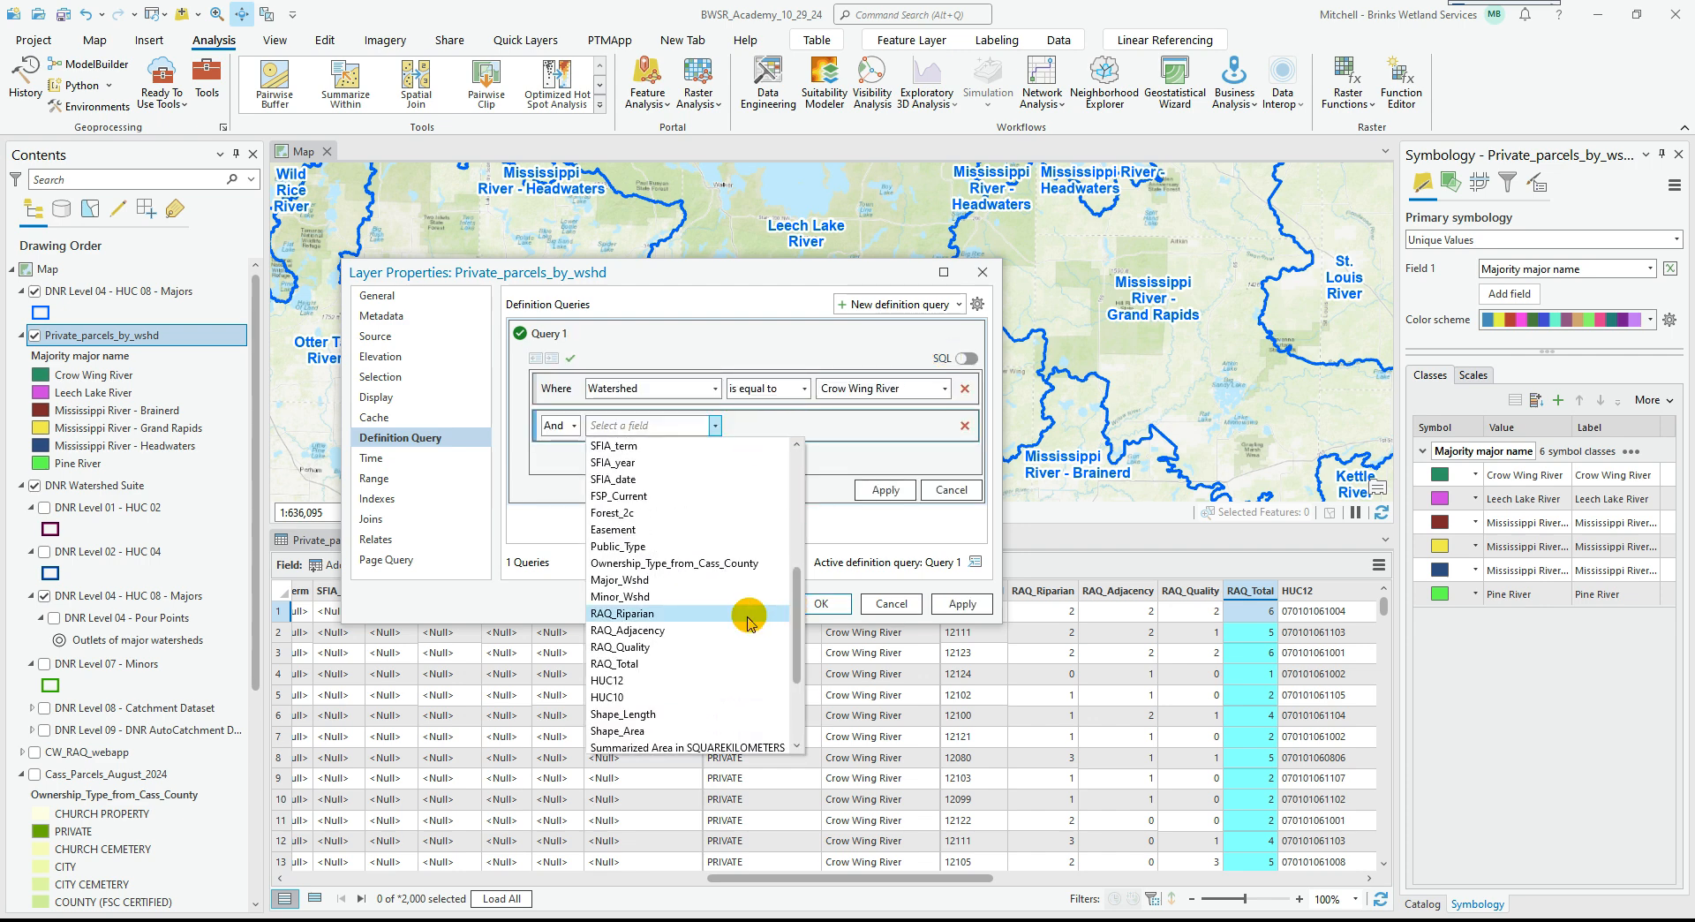
pyautogui.click(741, 674)
# Make the RAQ_Total clause include the values 6, 7, 8, 9 and 10, apply the definition query and close the attribute table.
pyautogui.click(803, 426)
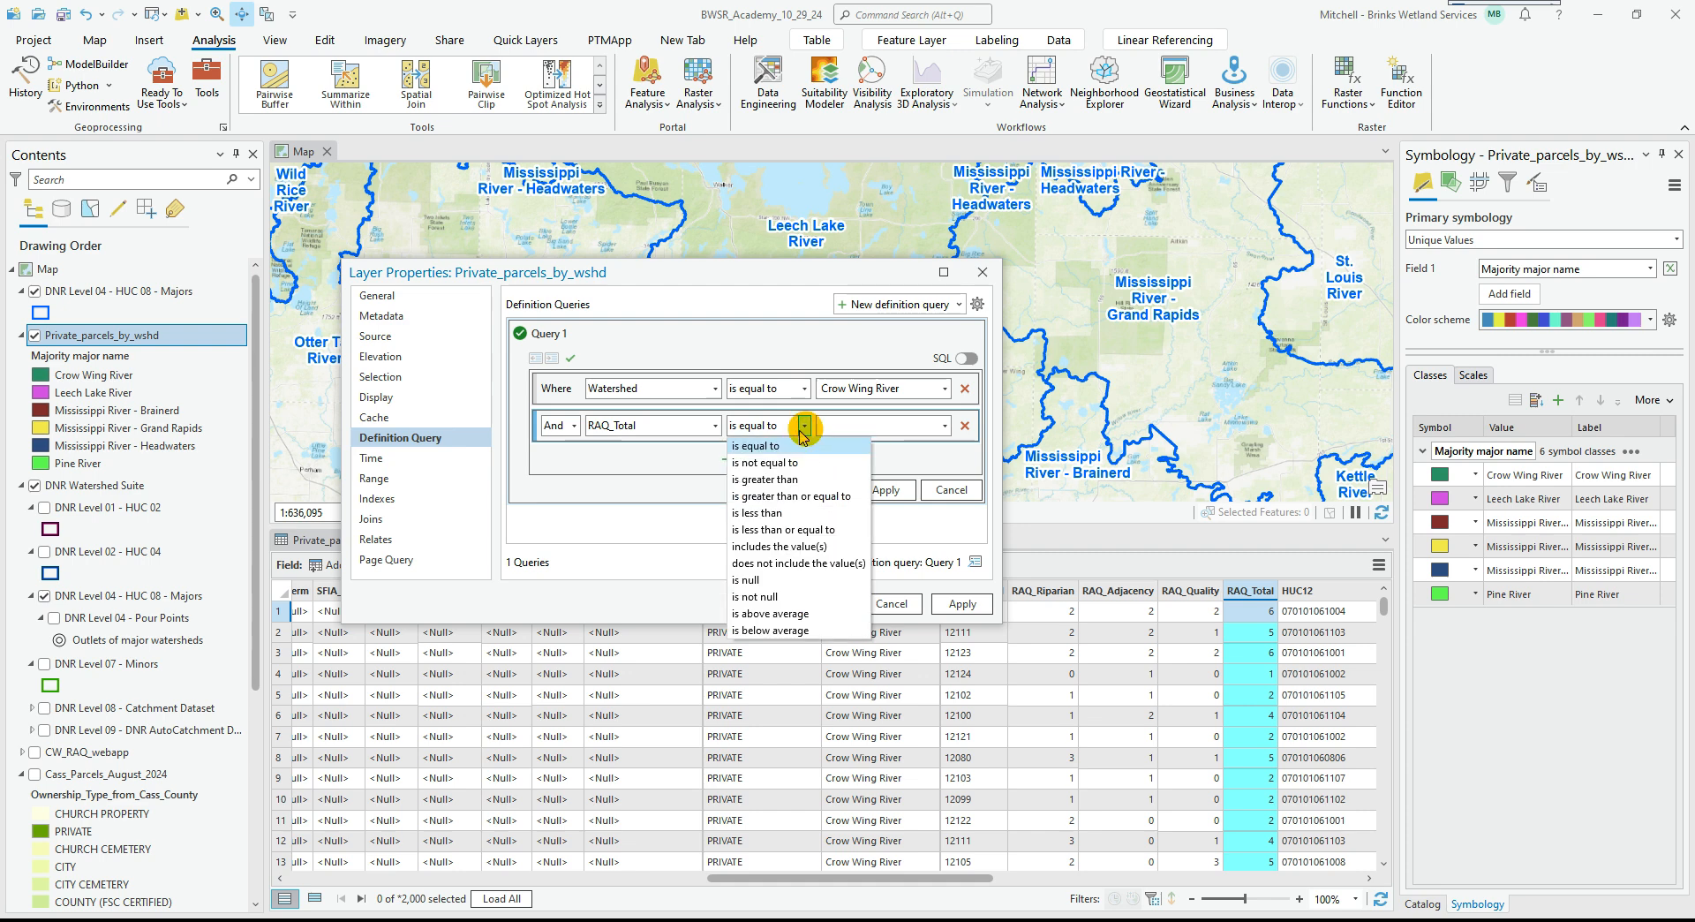
pyautogui.click(790, 479)
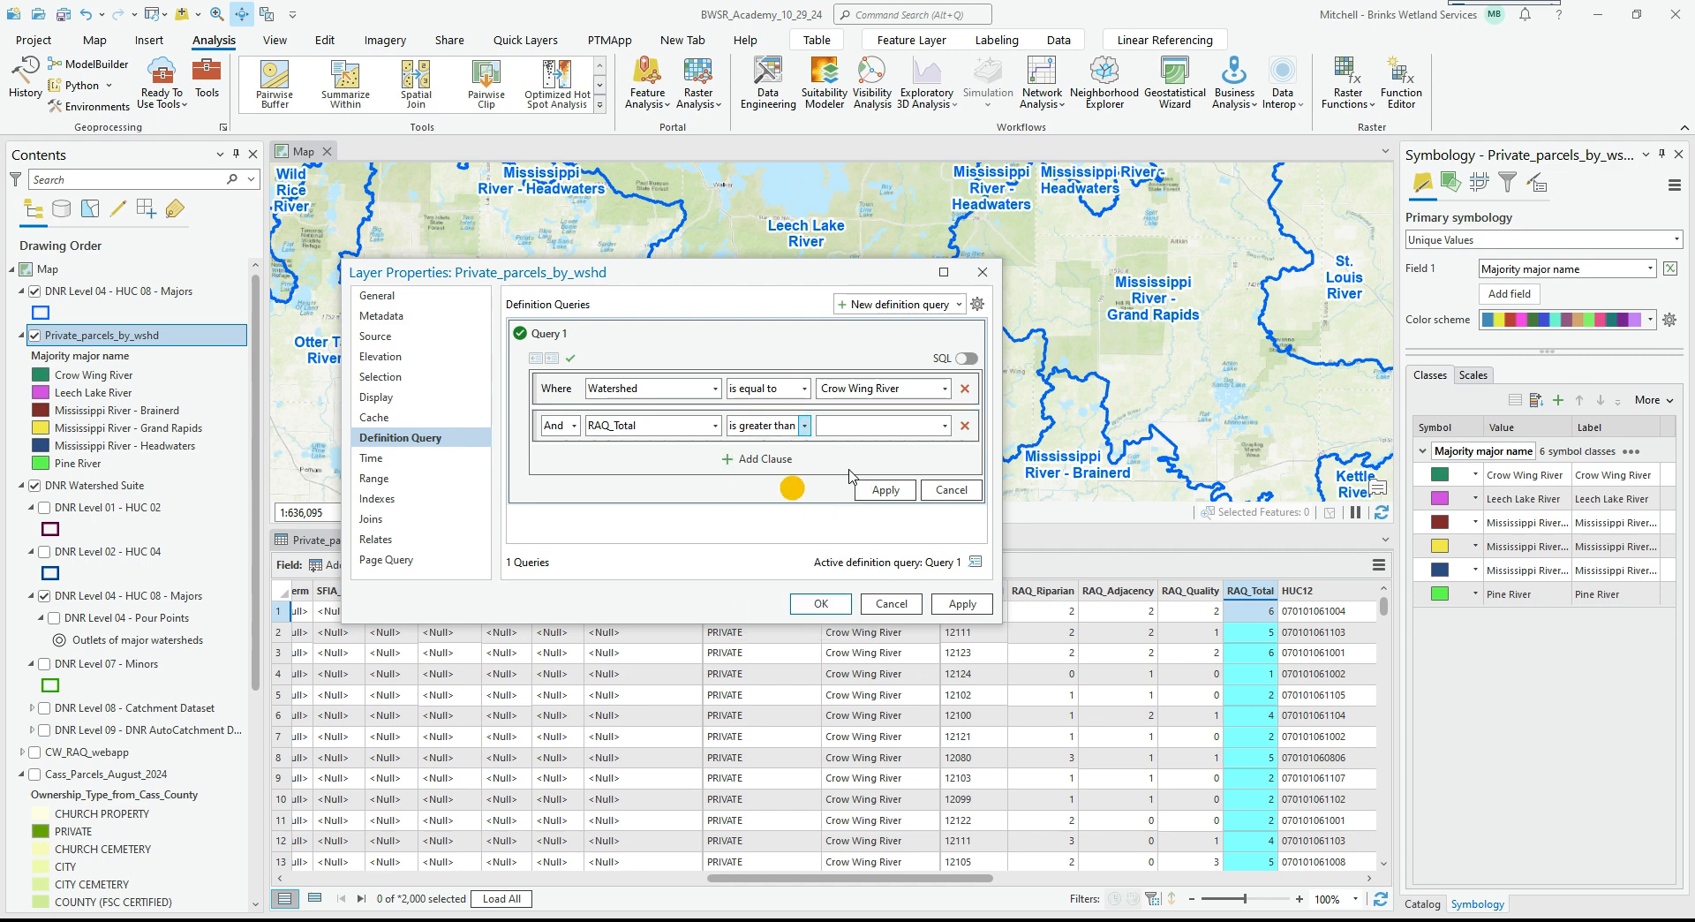
pyautogui.click(804, 427)
pyautogui.click(799, 546)
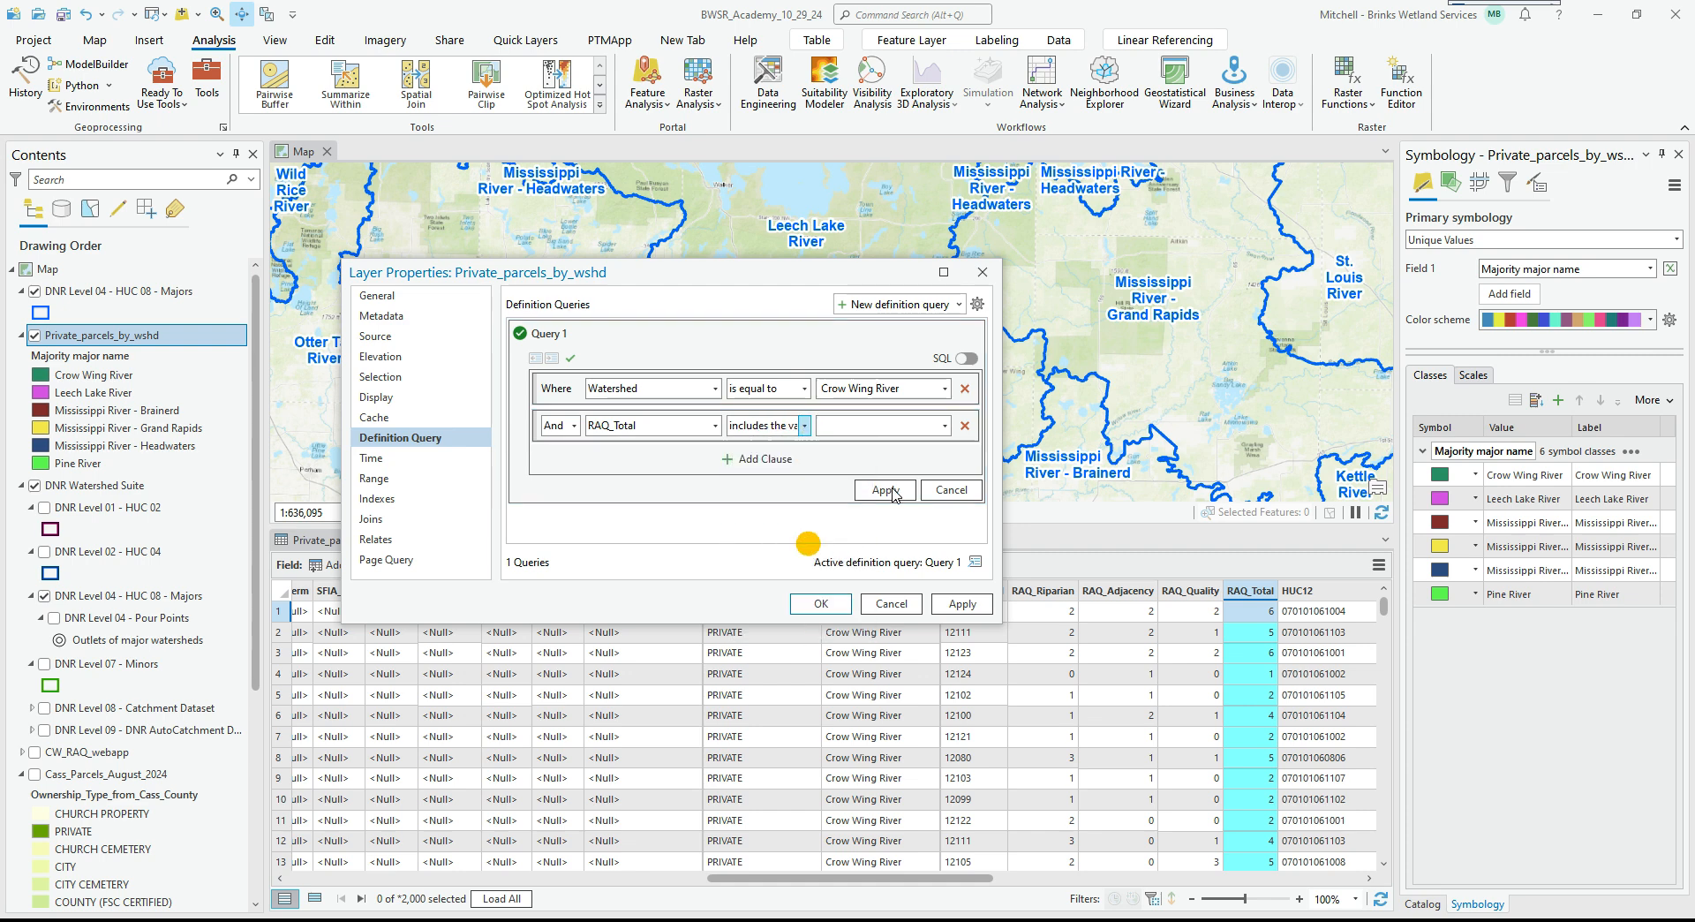
pyautogui.click(945, 426)
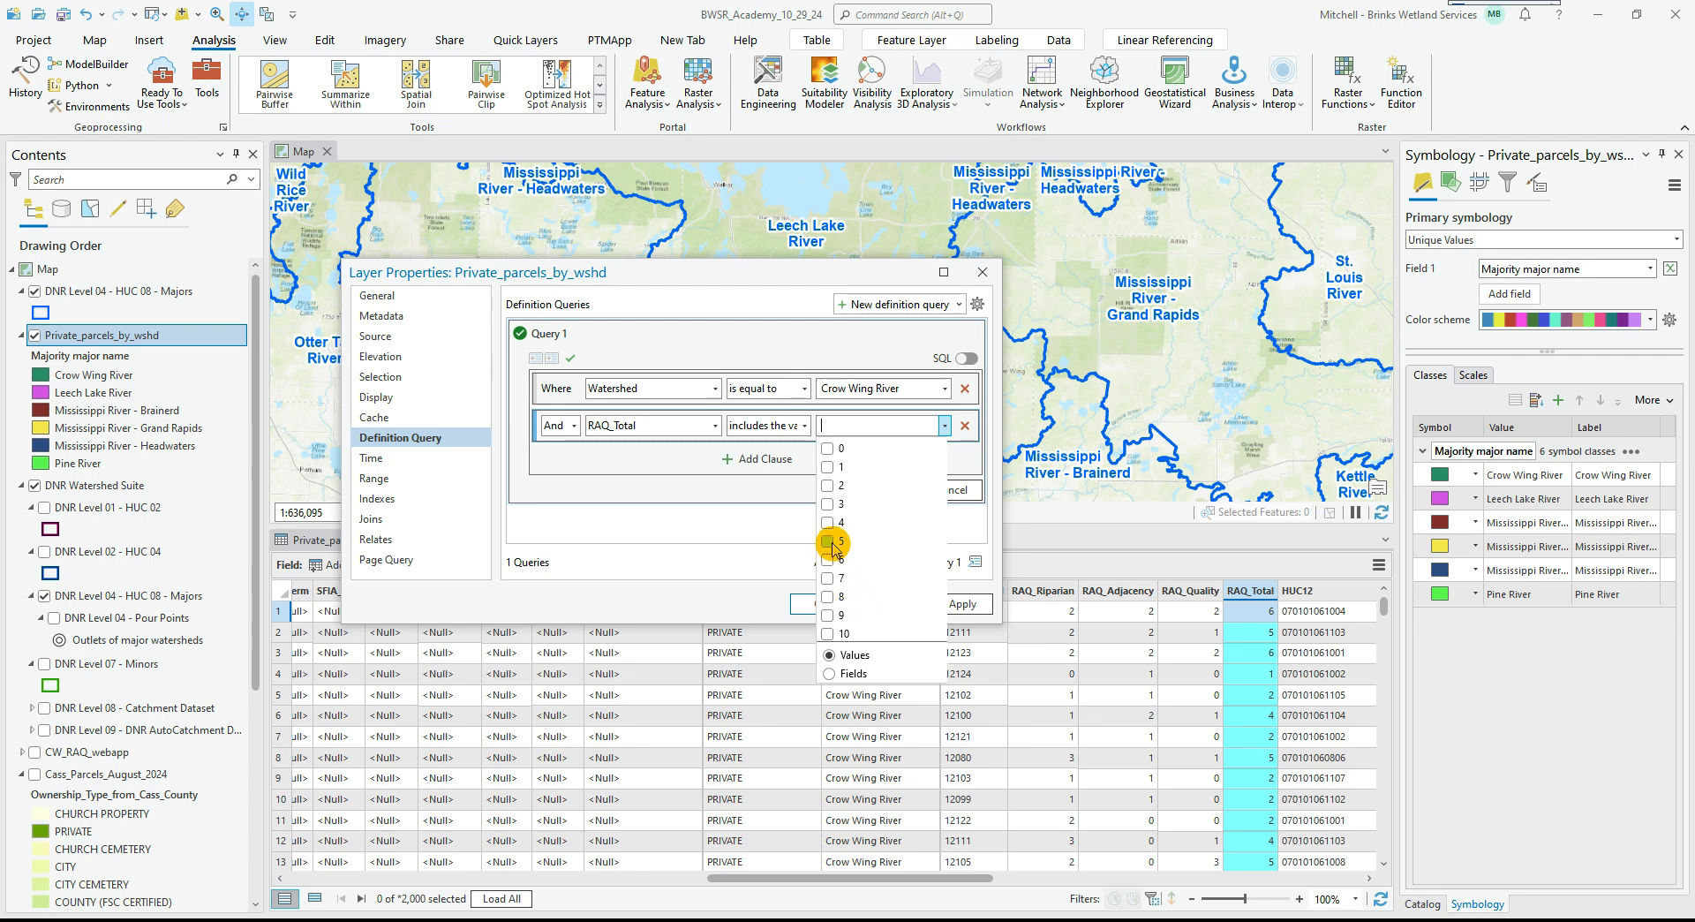
pyautogui.click(828, 619)
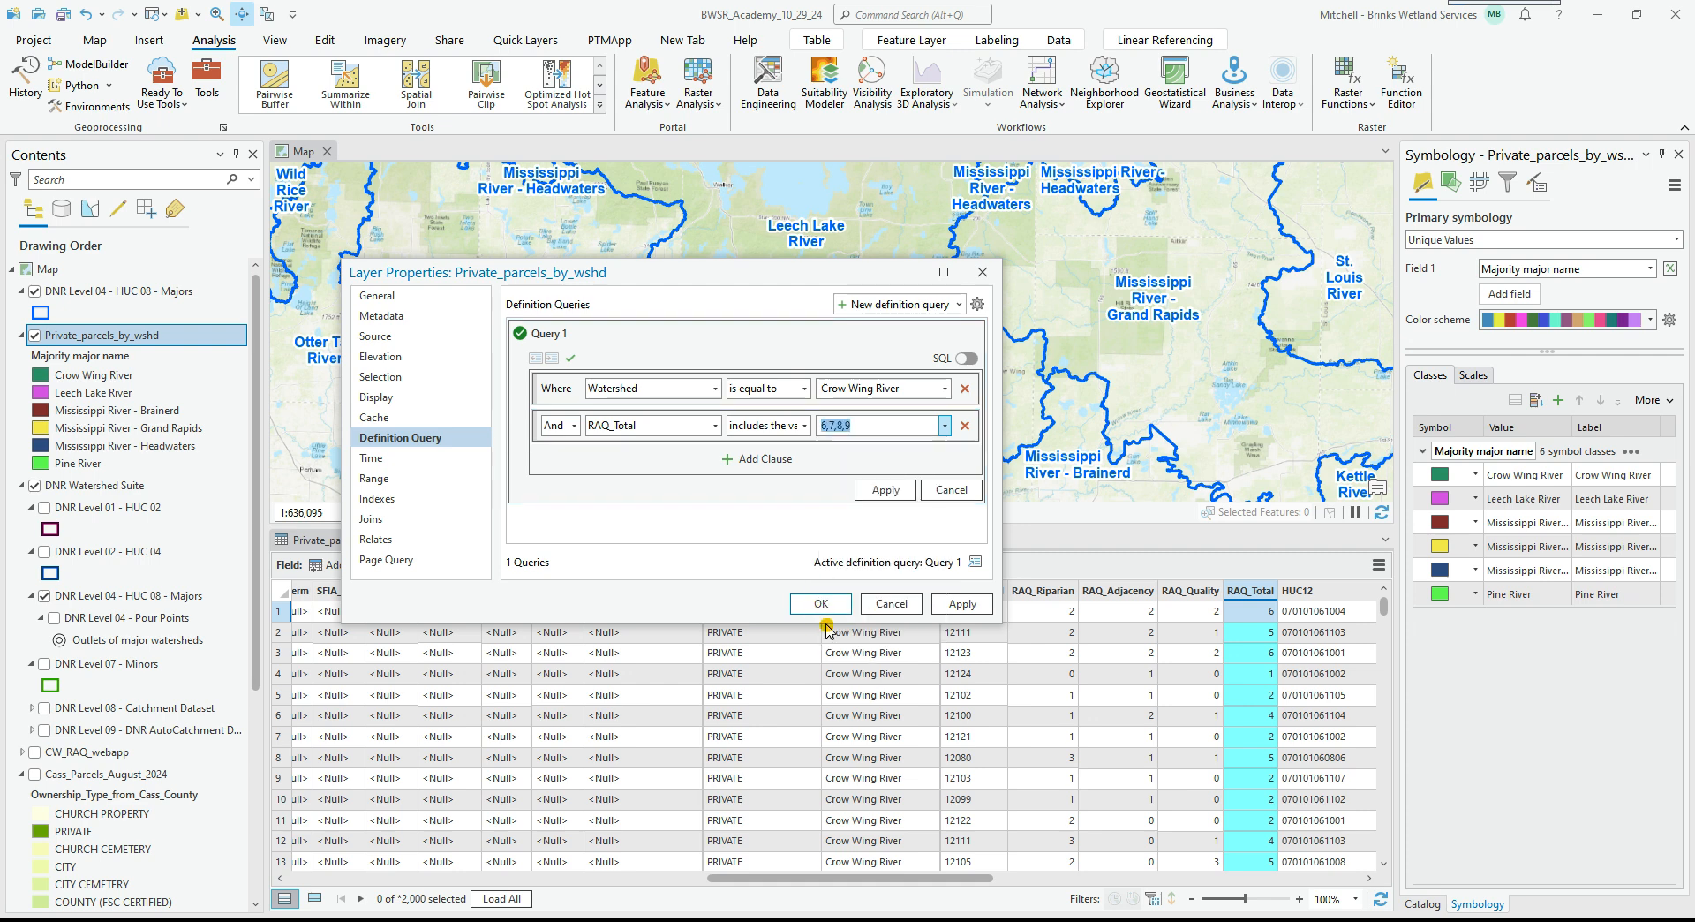
pyautogui.click(944, 426)
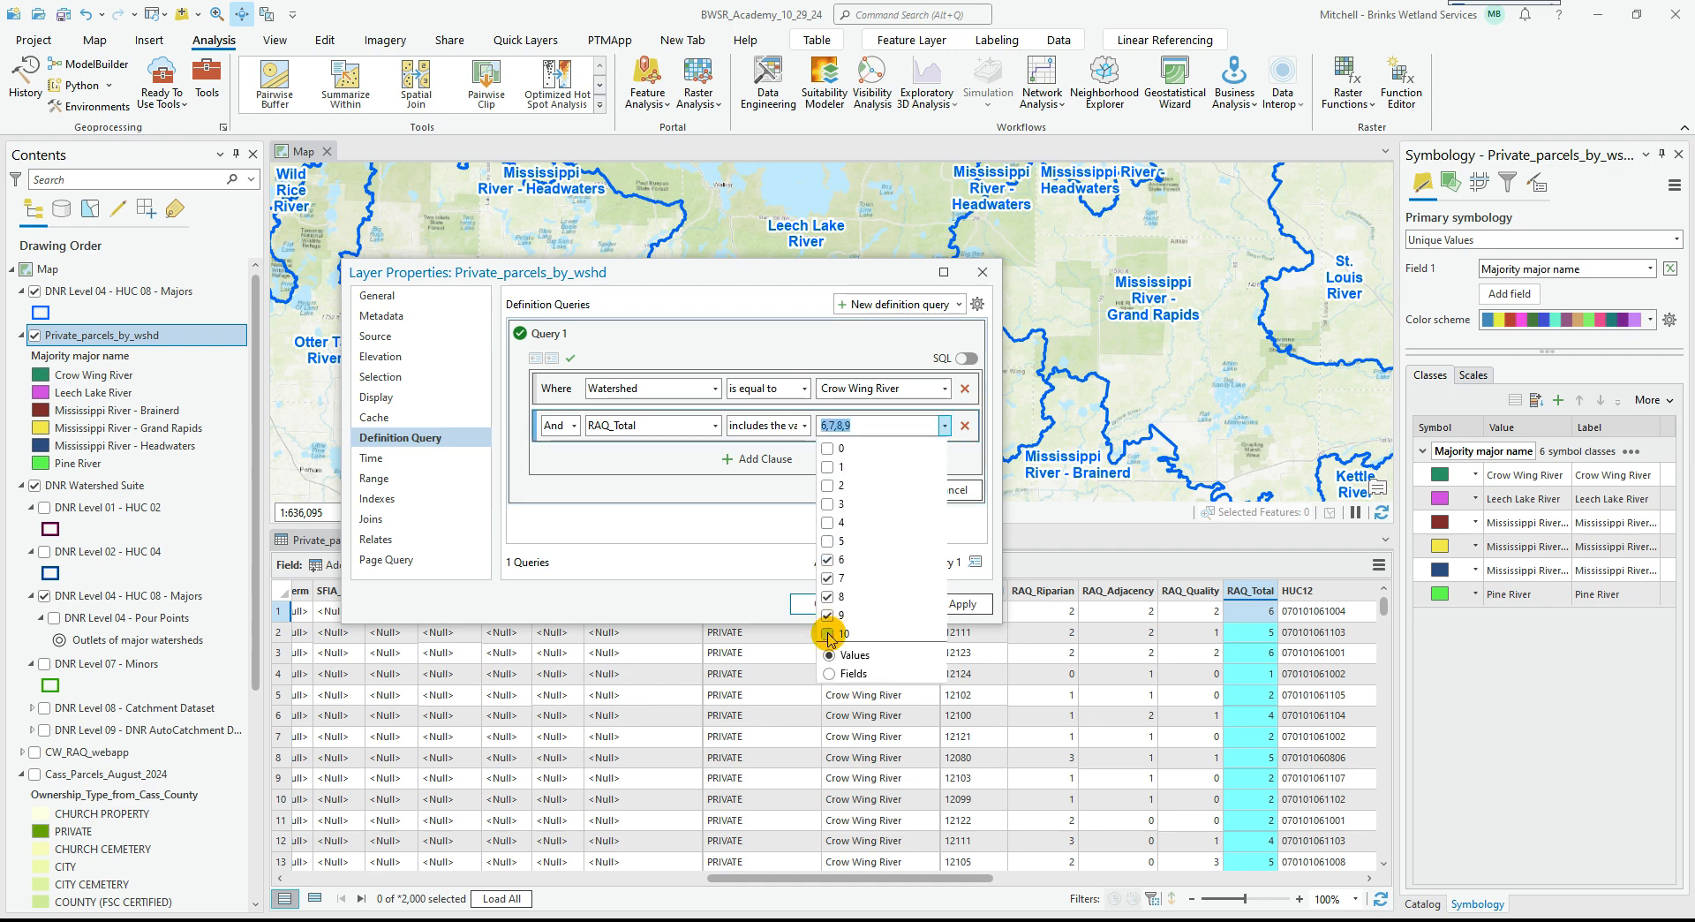
pyautogui.click(775, 519)
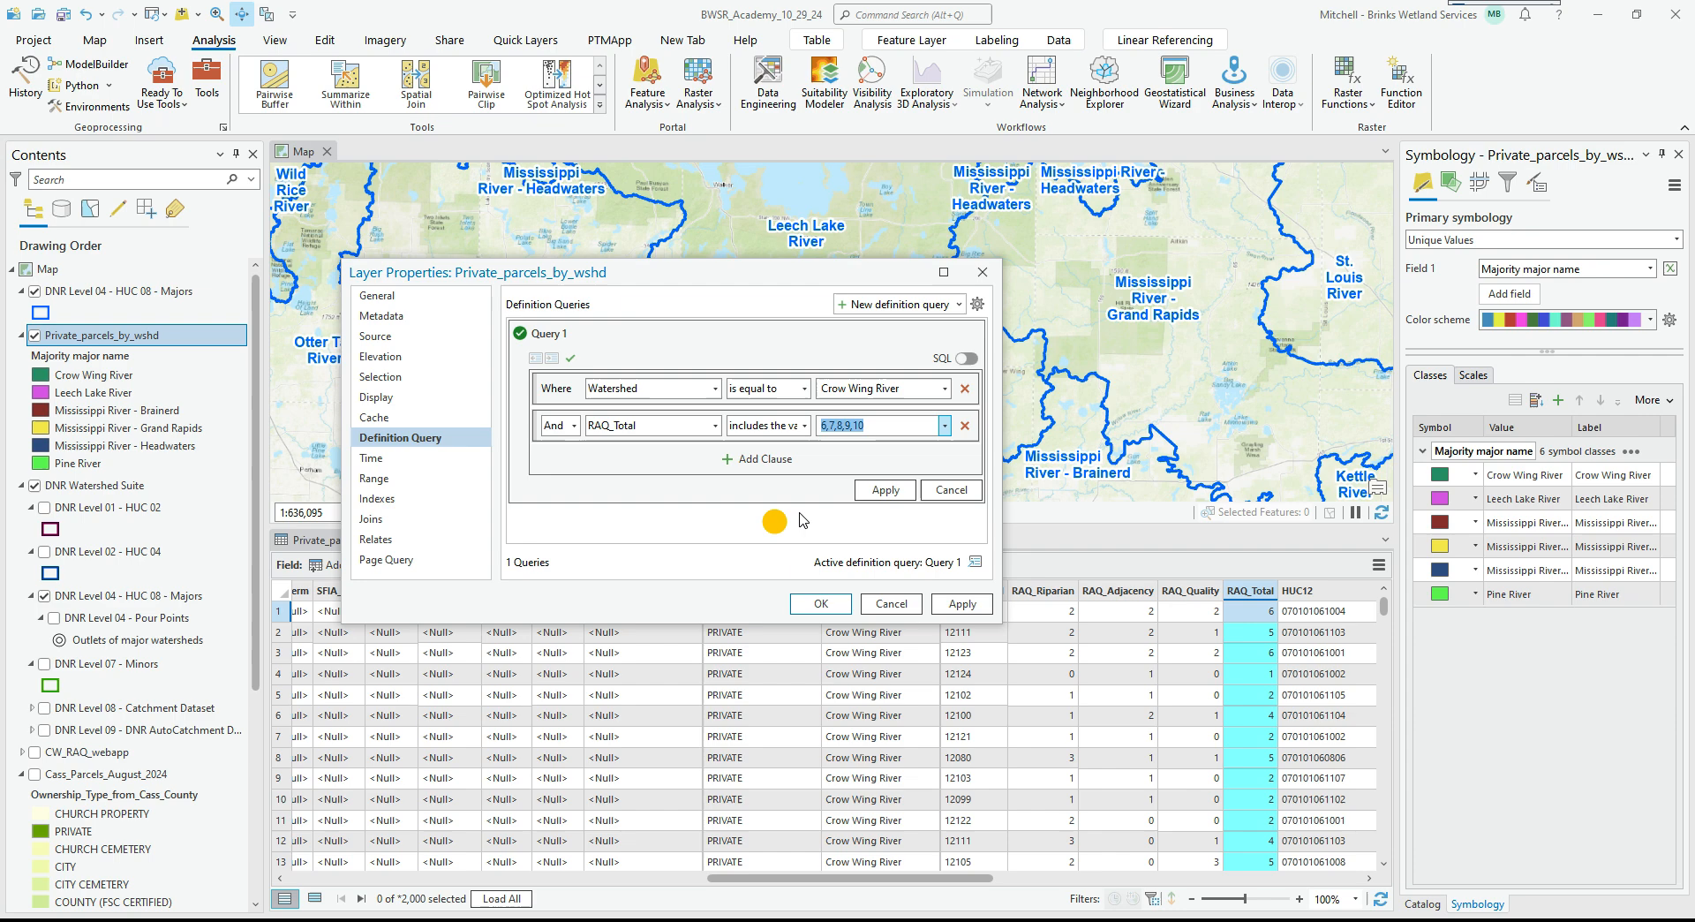
pyautogui.click(887, 491)
pyautogui.click(832, 611)
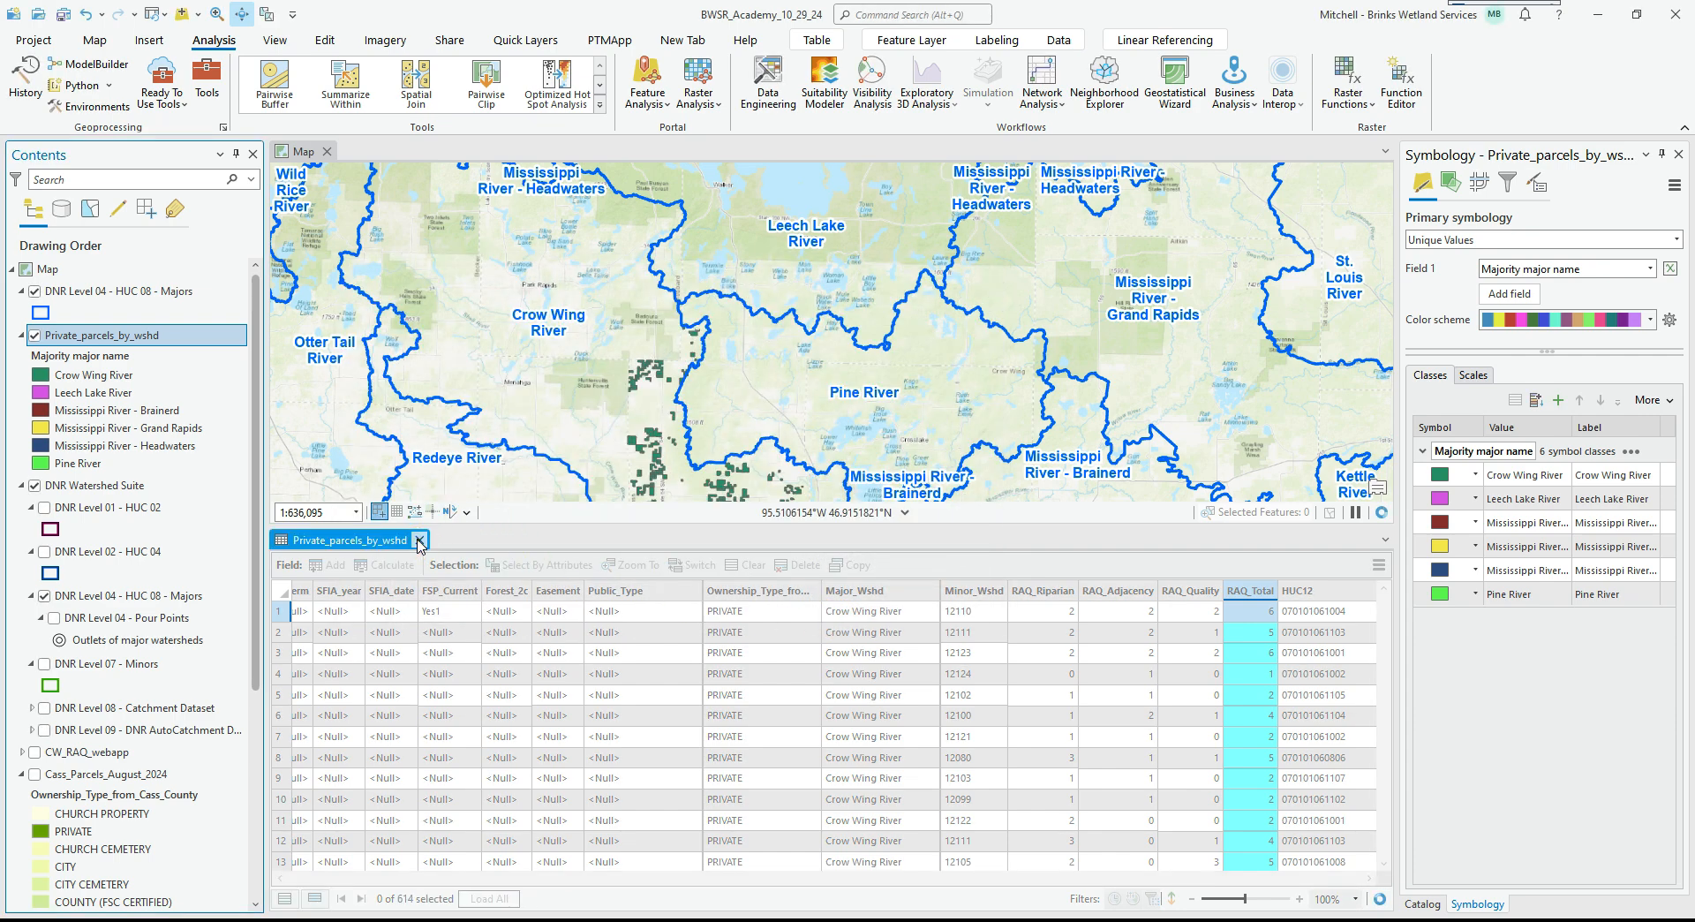
pyautogui.click(419, 542)
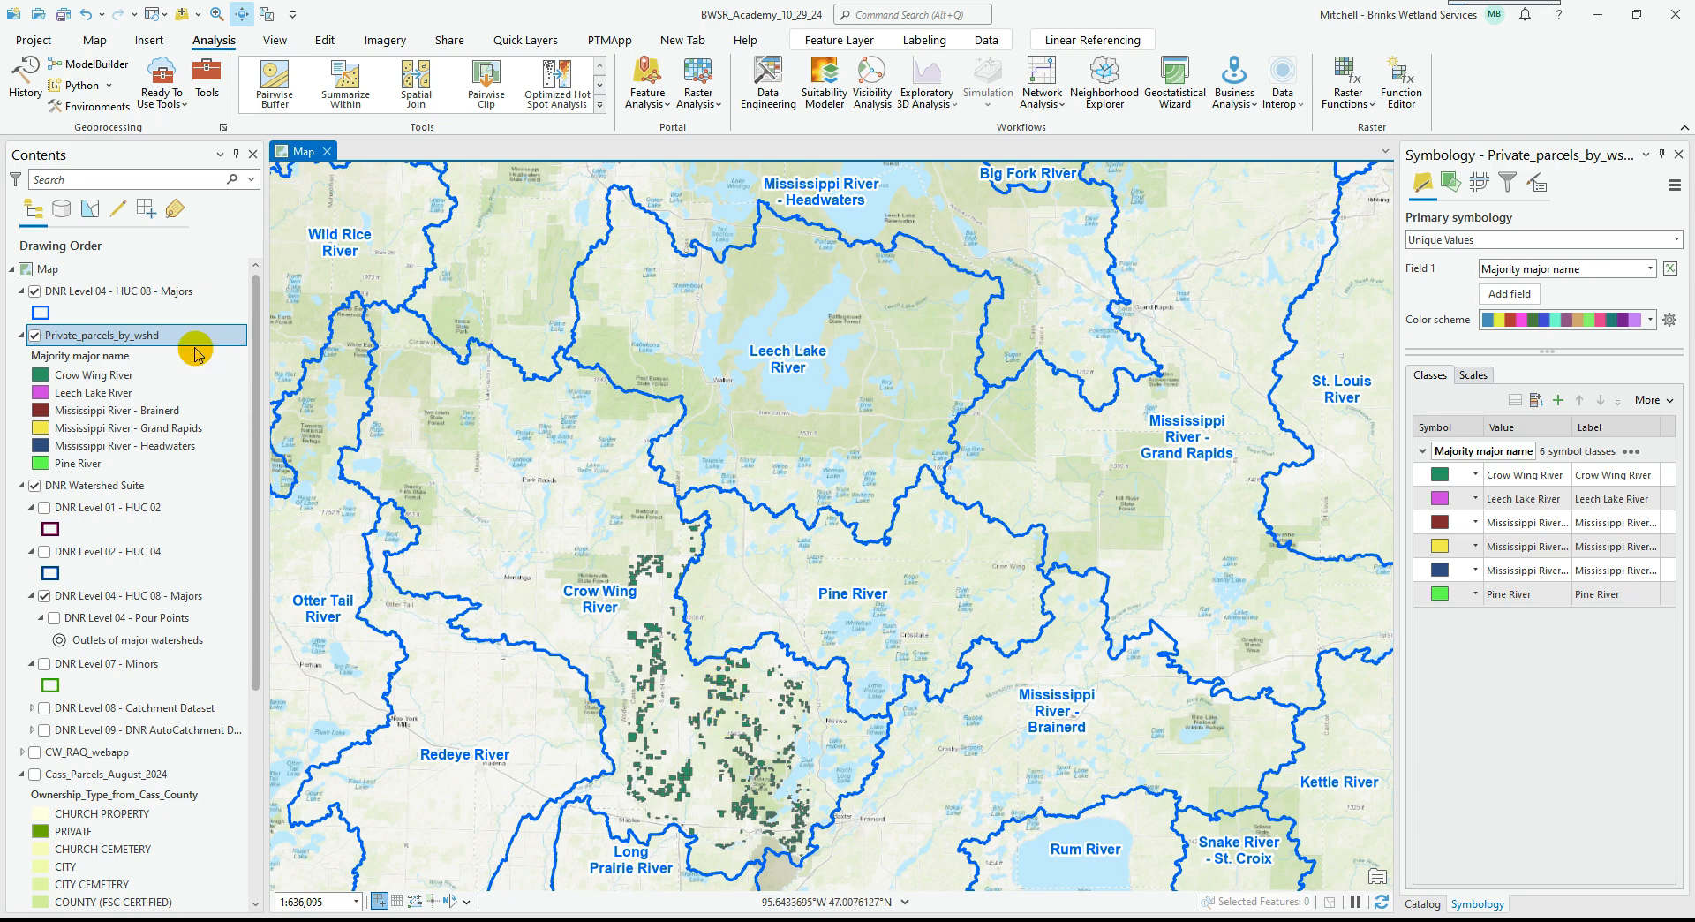
# Reopen the Private_parcels_by_wshd attribute table for the parcels filtered by watershed and RAQ_Total.
pyautogui.rightClick(157, 336)
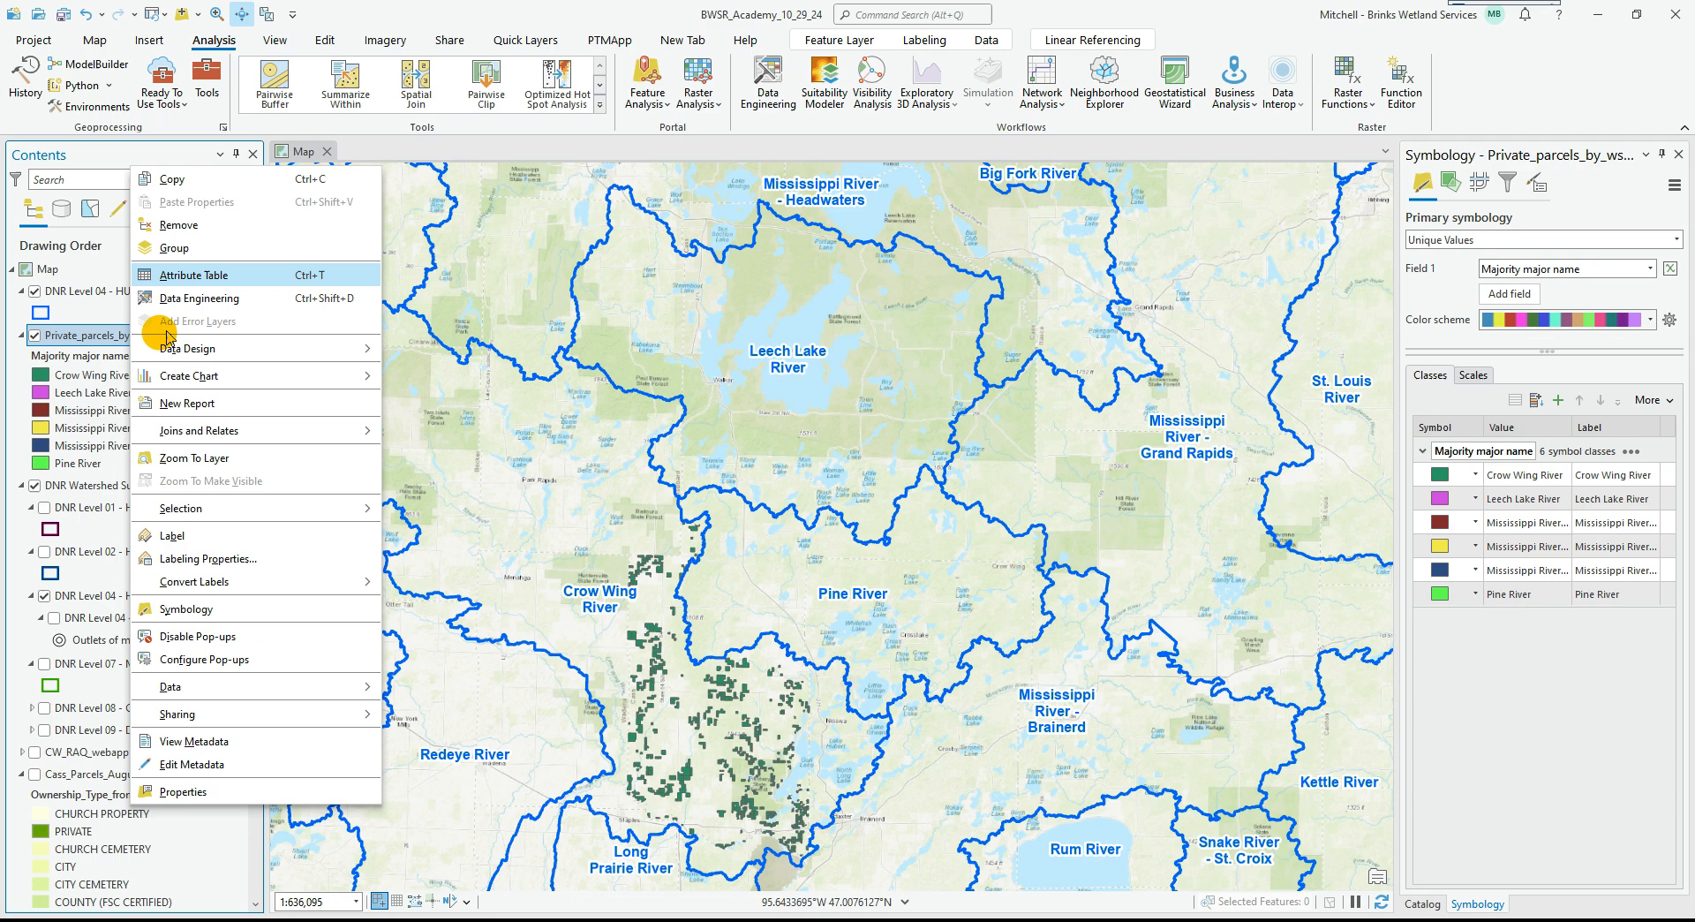
pyautogui.click(231, 283)
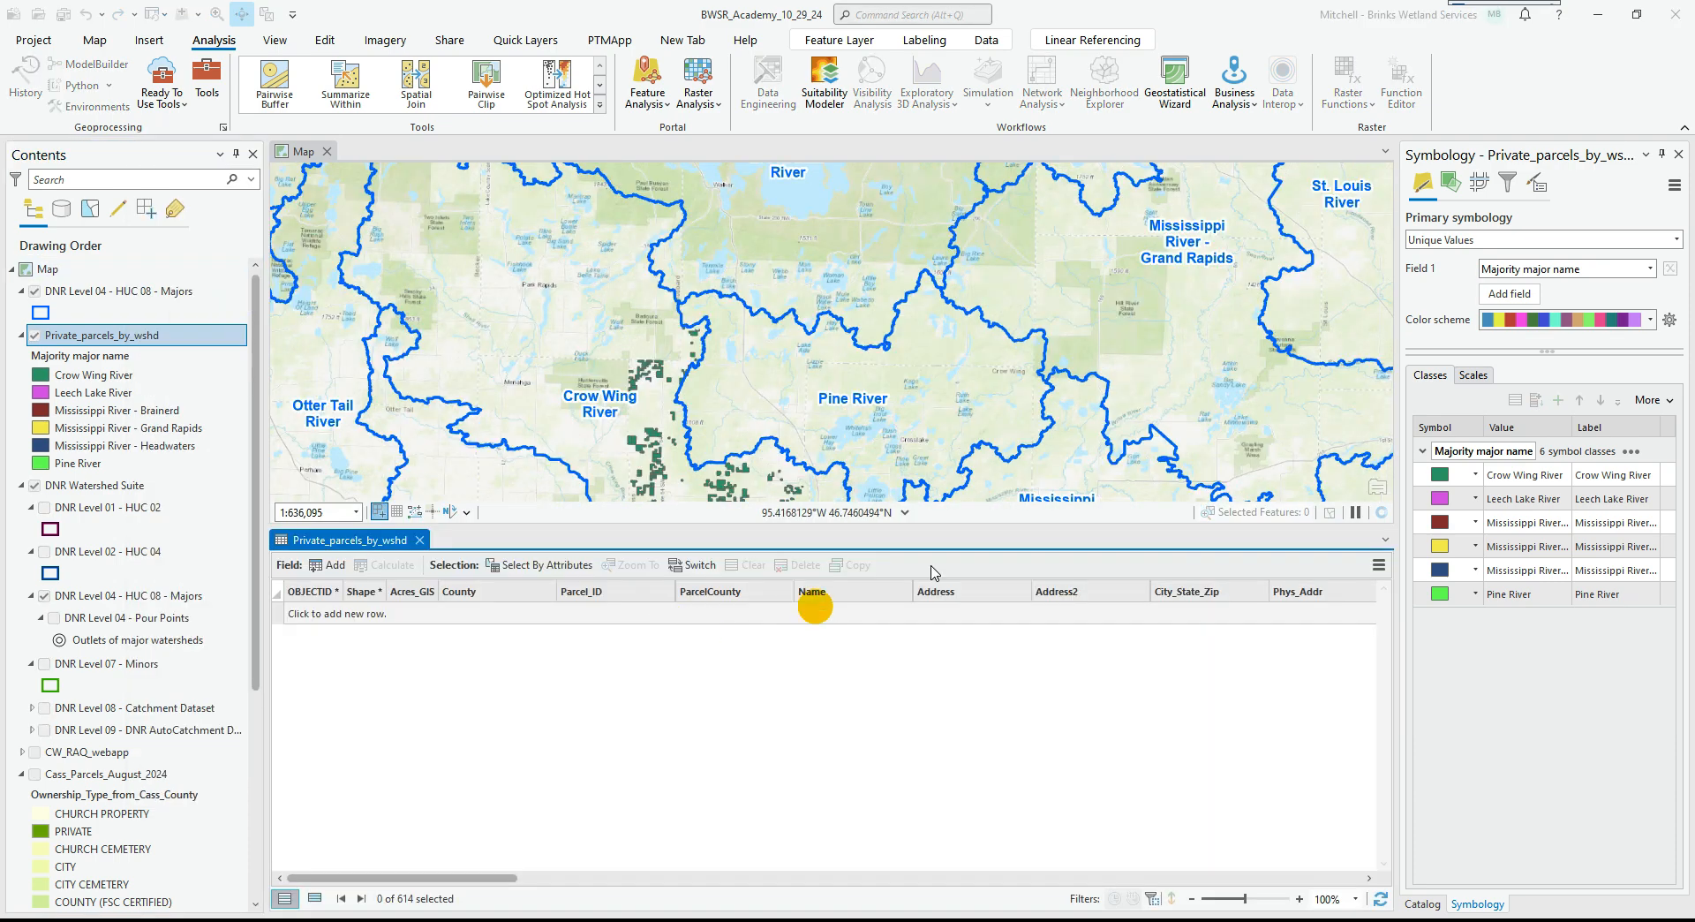
# Minimize the GIS project, switch to Excel and create a blank workbook.
pyautogui.click(1606, 18)
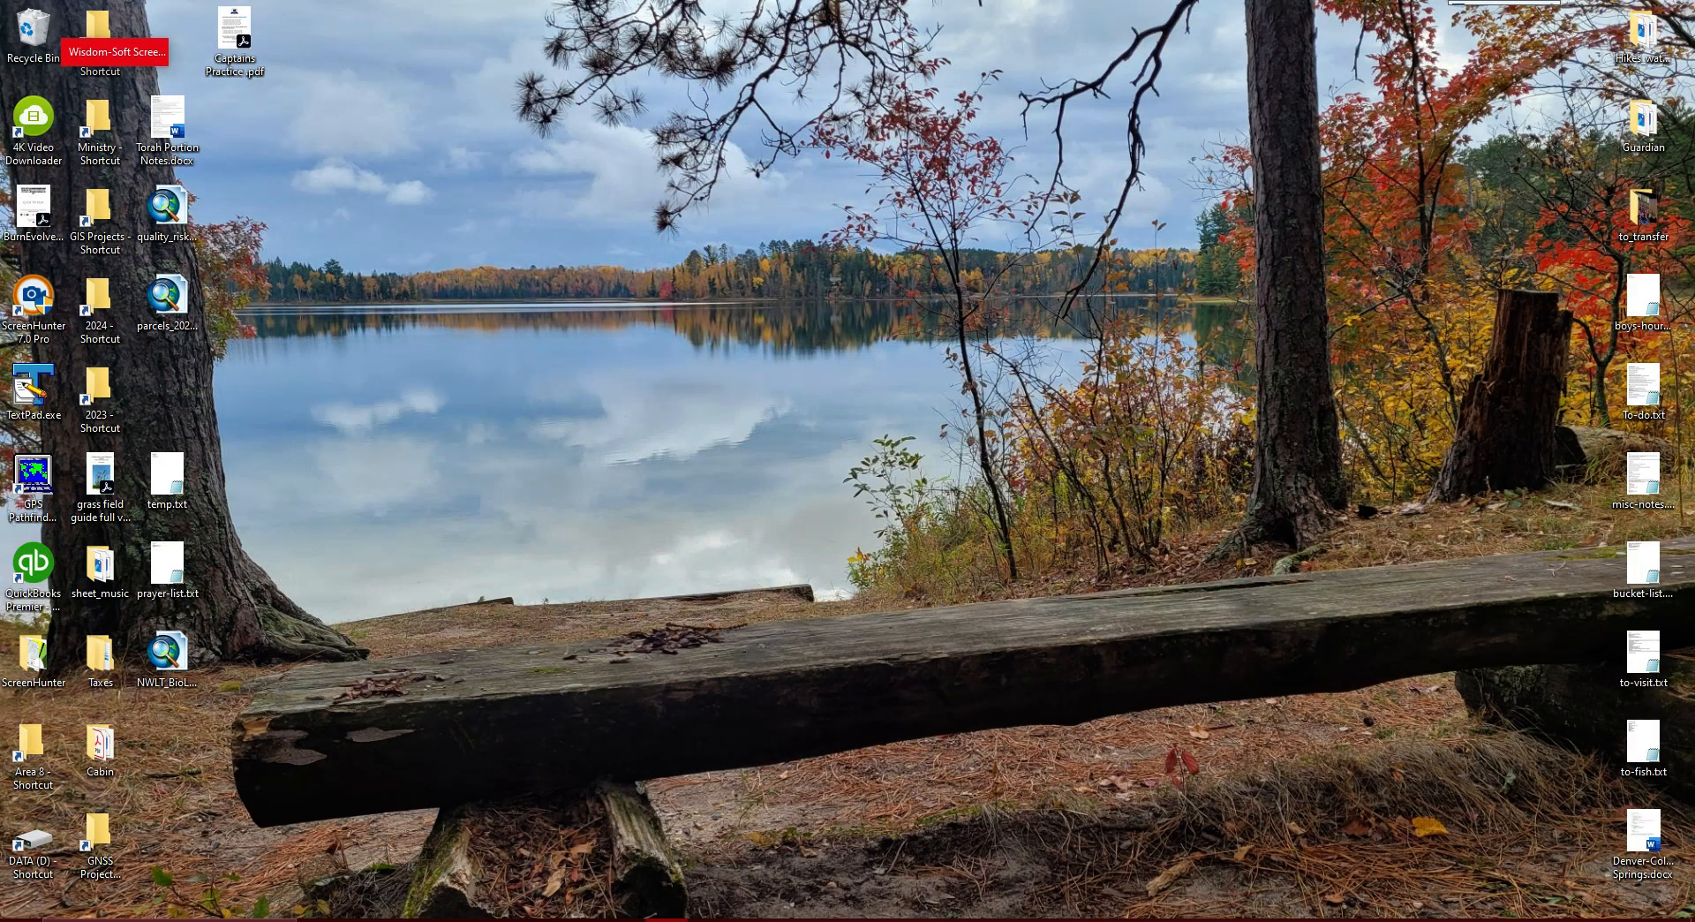
pyautogui.press('super')
pyautogui.scroll(-10, 160, 675)
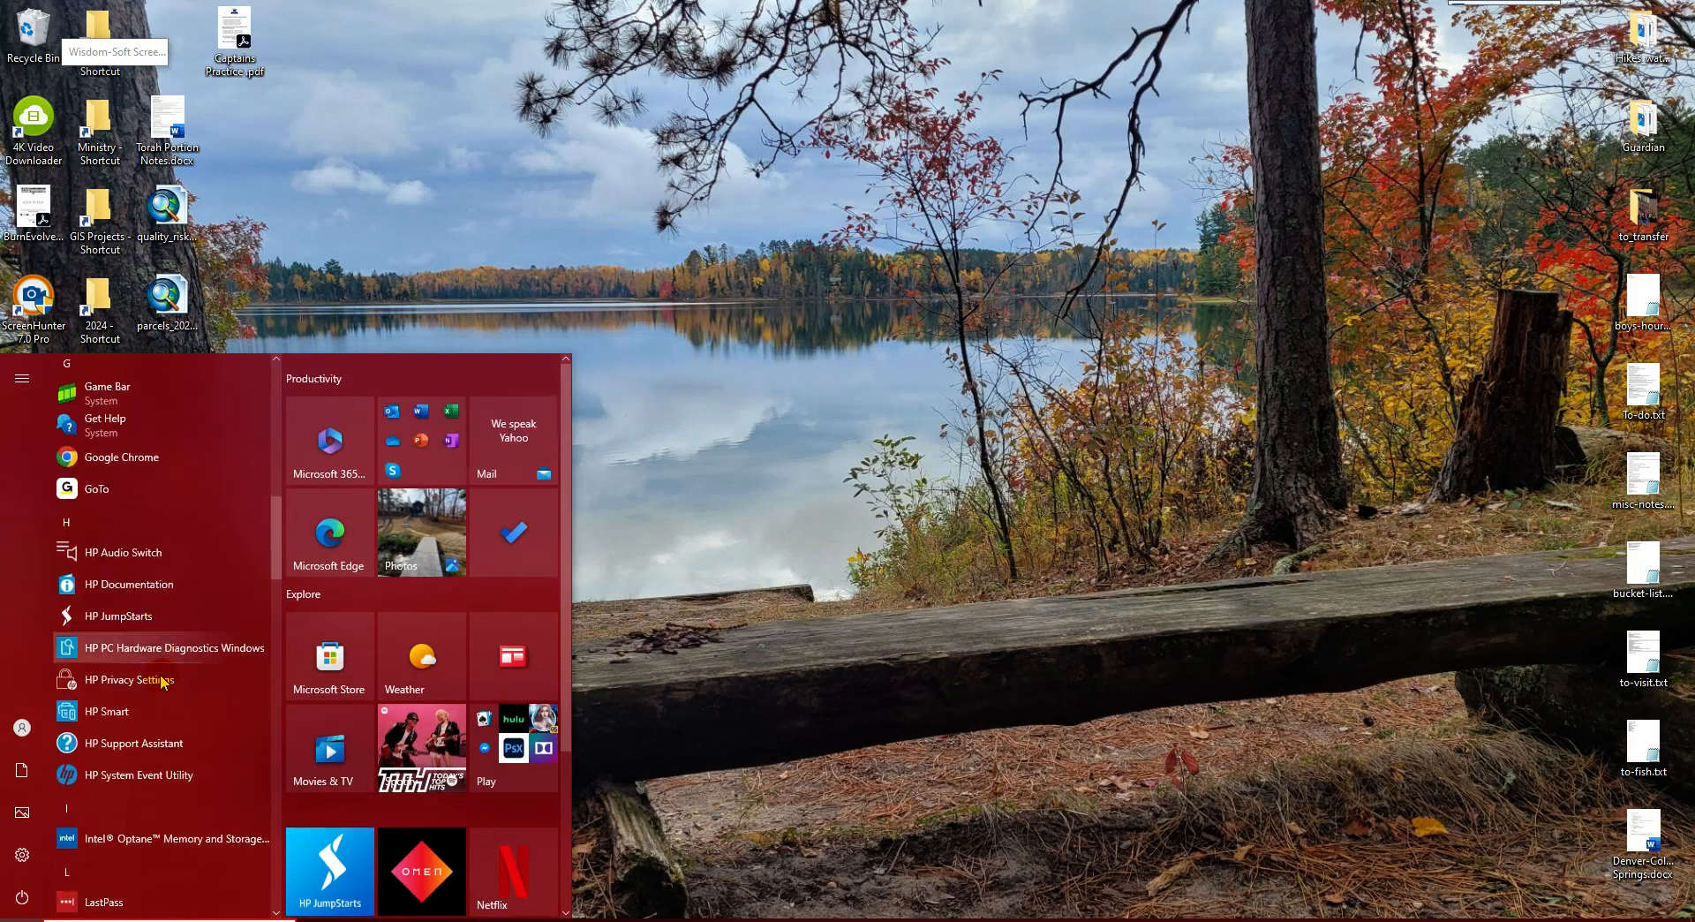
pyautogui.scroll(5, 182, 517)
pyautogui.click(138, 653)
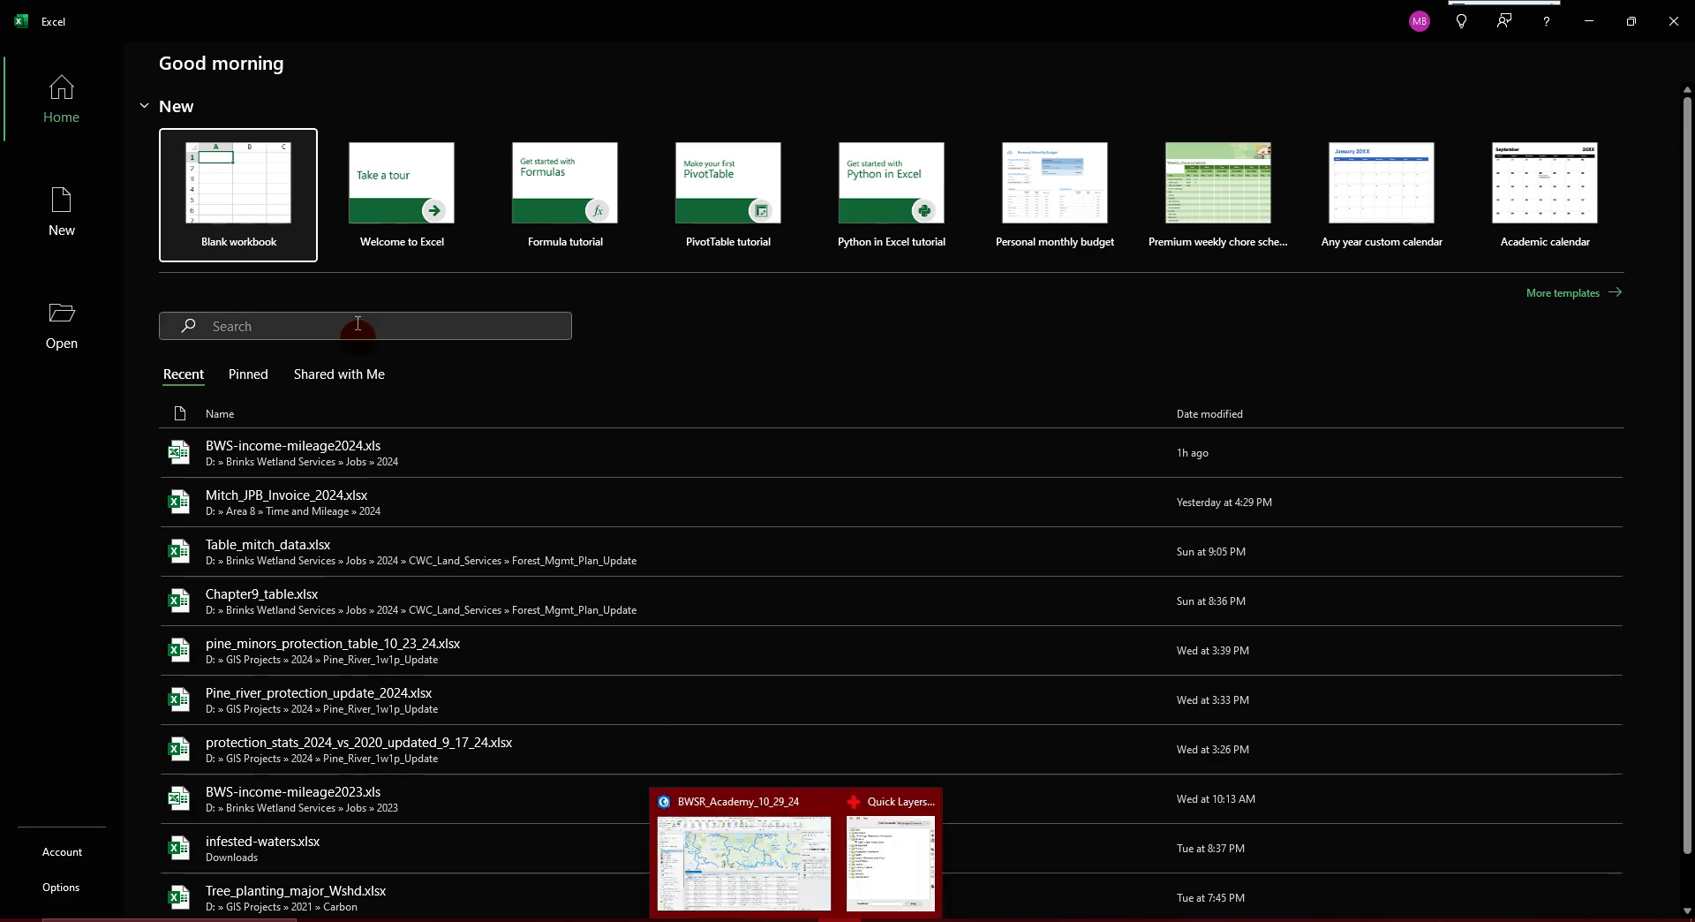
pyautogui.click(287, 212)
# Return to ArcGIS Pro, close Quick Layers Pro, select all filtered parcel records by switching the selection and copy them.
pyautogui.moveTo(794, 918)
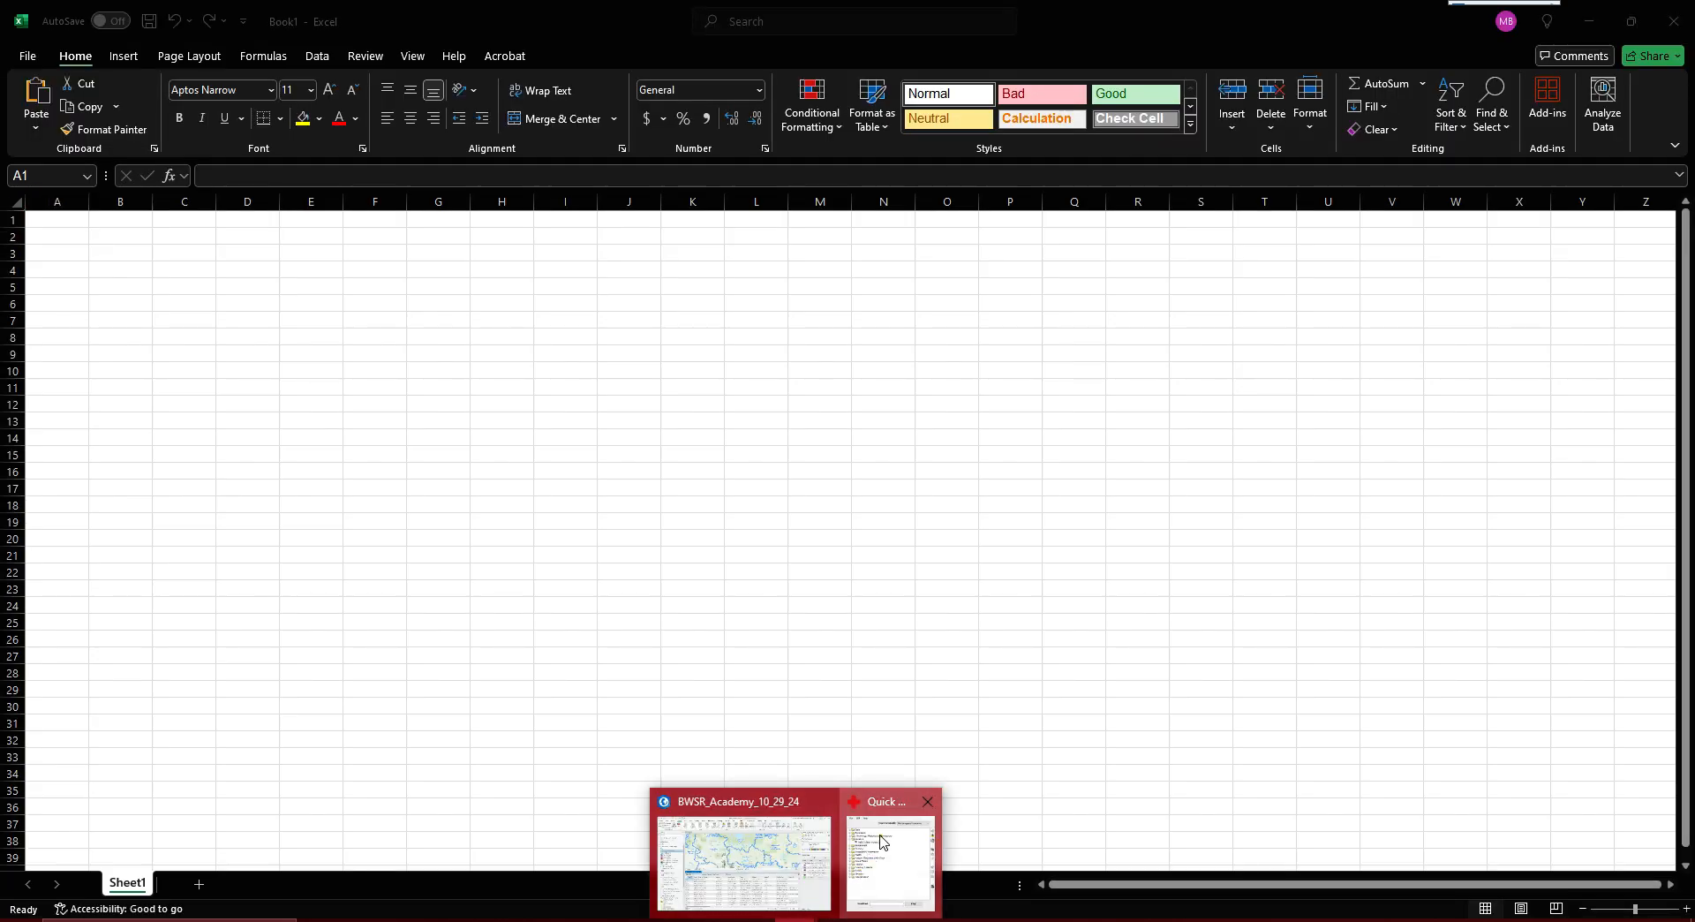
pyautogui.click(878, 838)
pyautogui.click(715, 839)
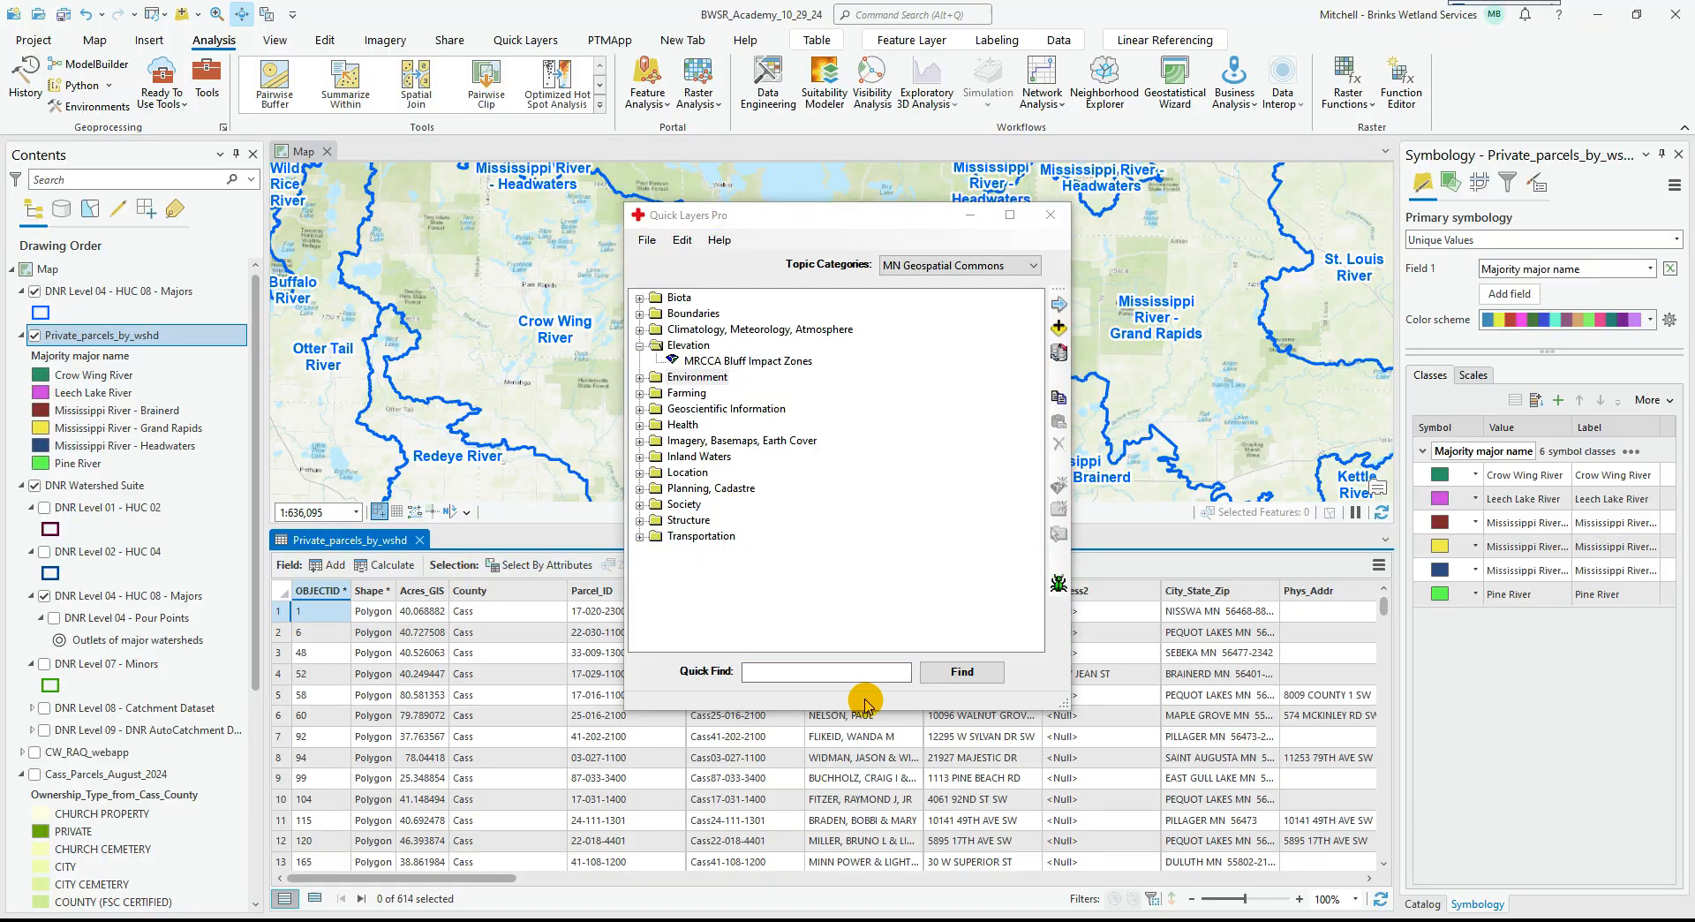
pyautogui.click(1059, 224)
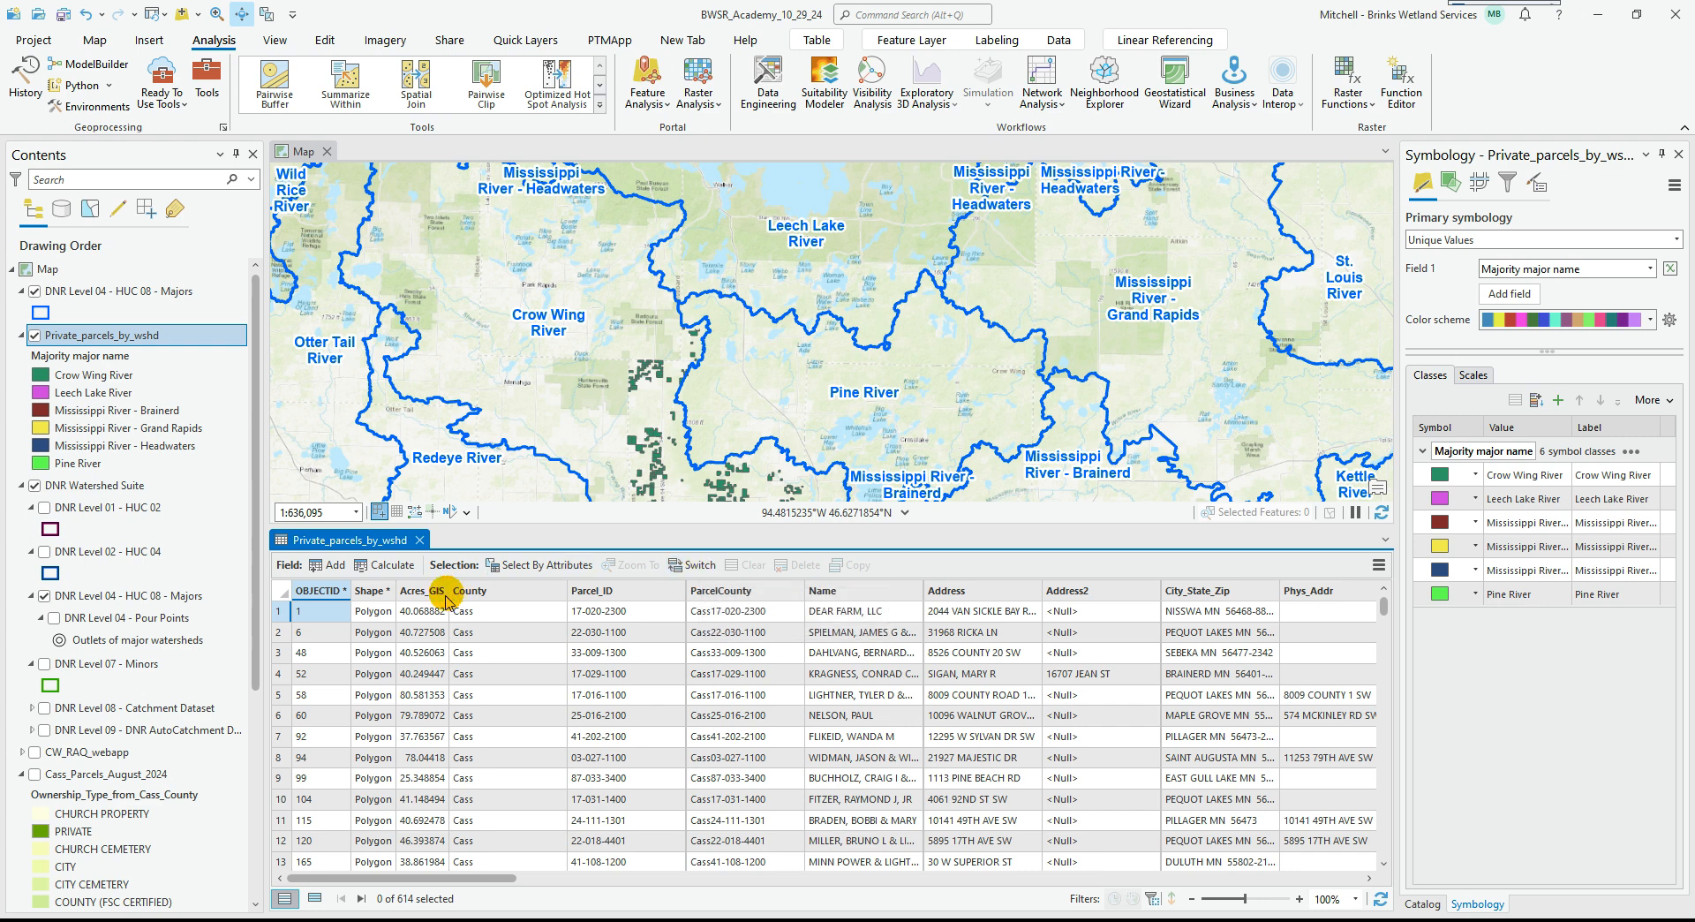
pyautogui.click(692, 564)
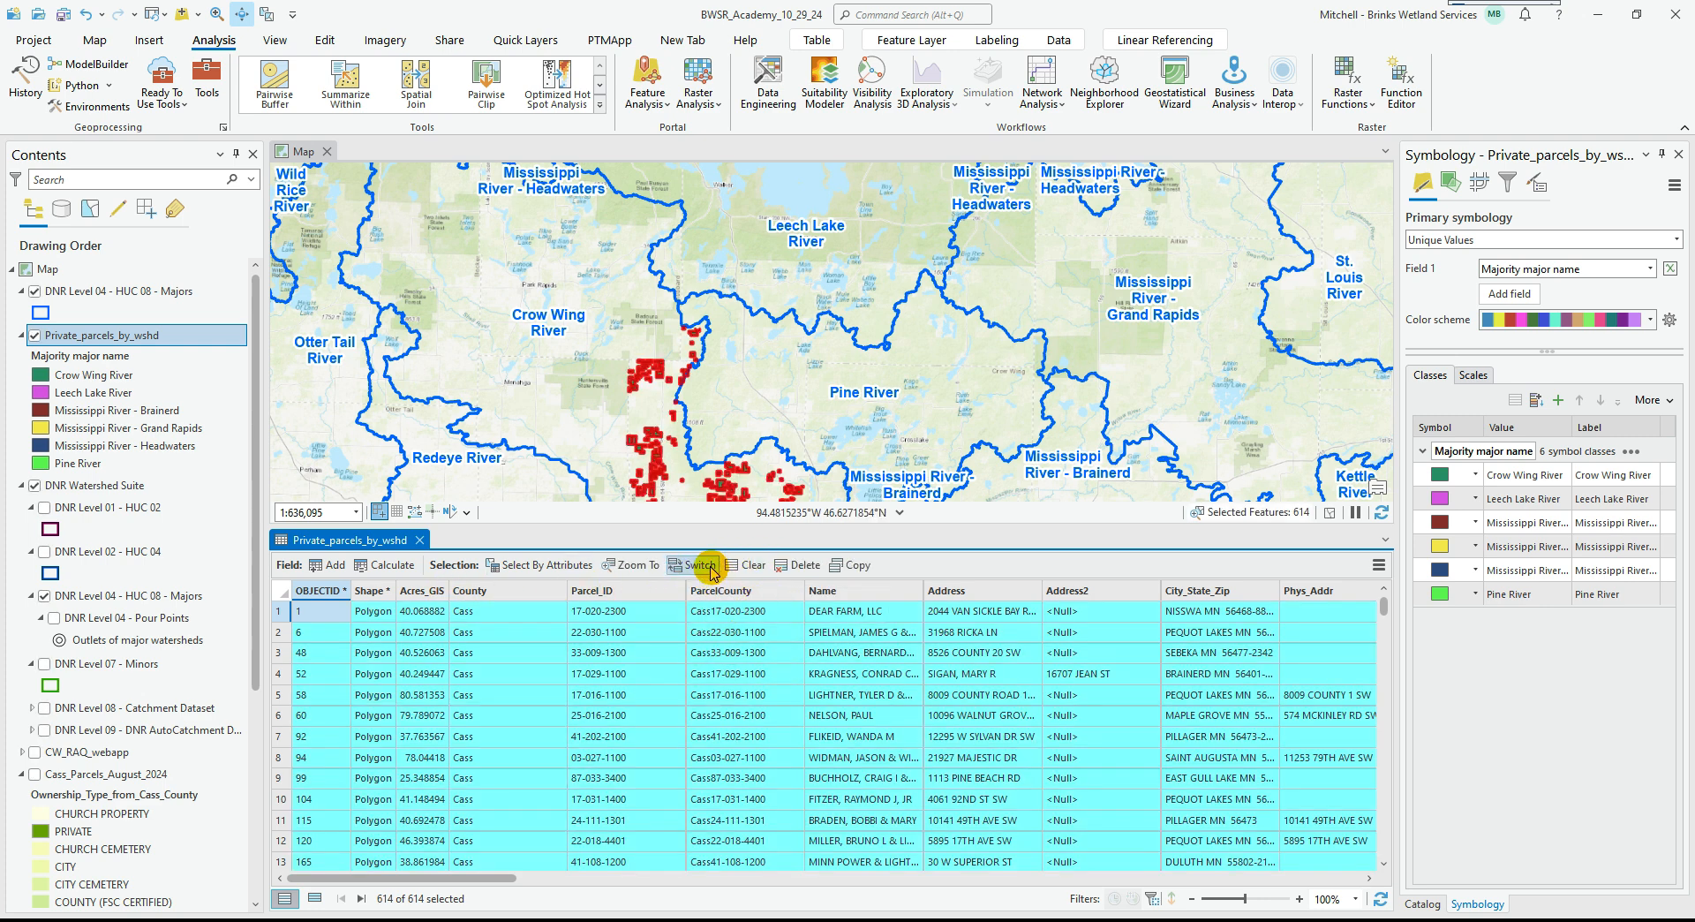
pyautogui.click(837, 566)
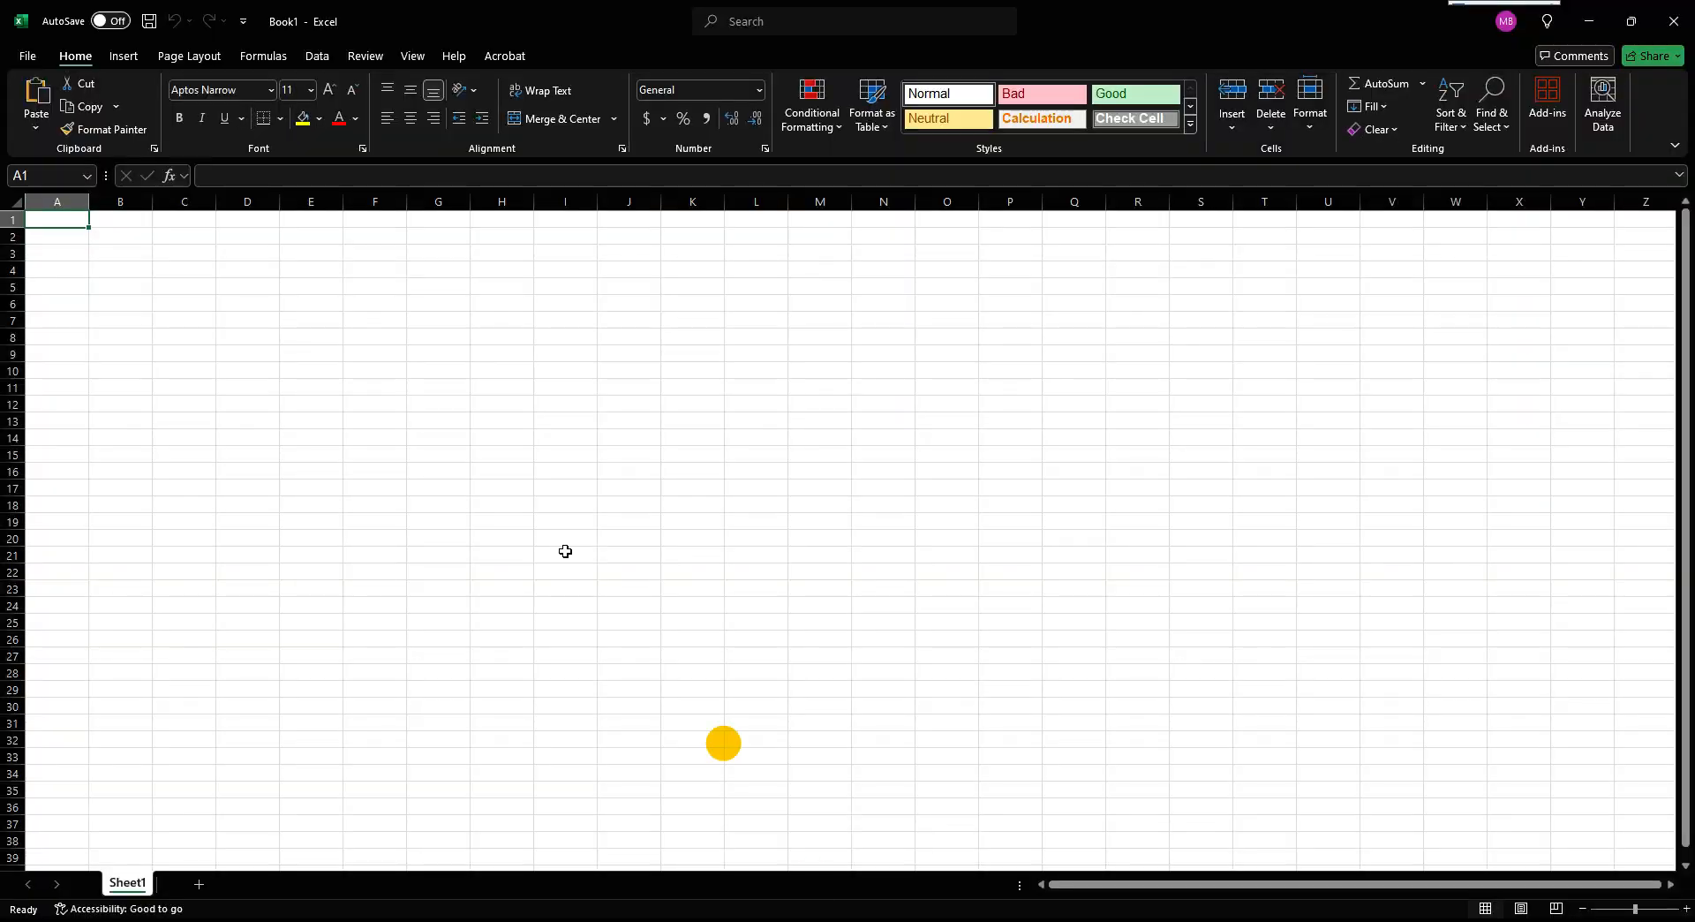
# Switch to the blank Excel workbook, paste the copied parcel records starting at cell A1 and look through the rows.
pyautogui.click(77, 228)
pyautogui.rightClick(74, 221)
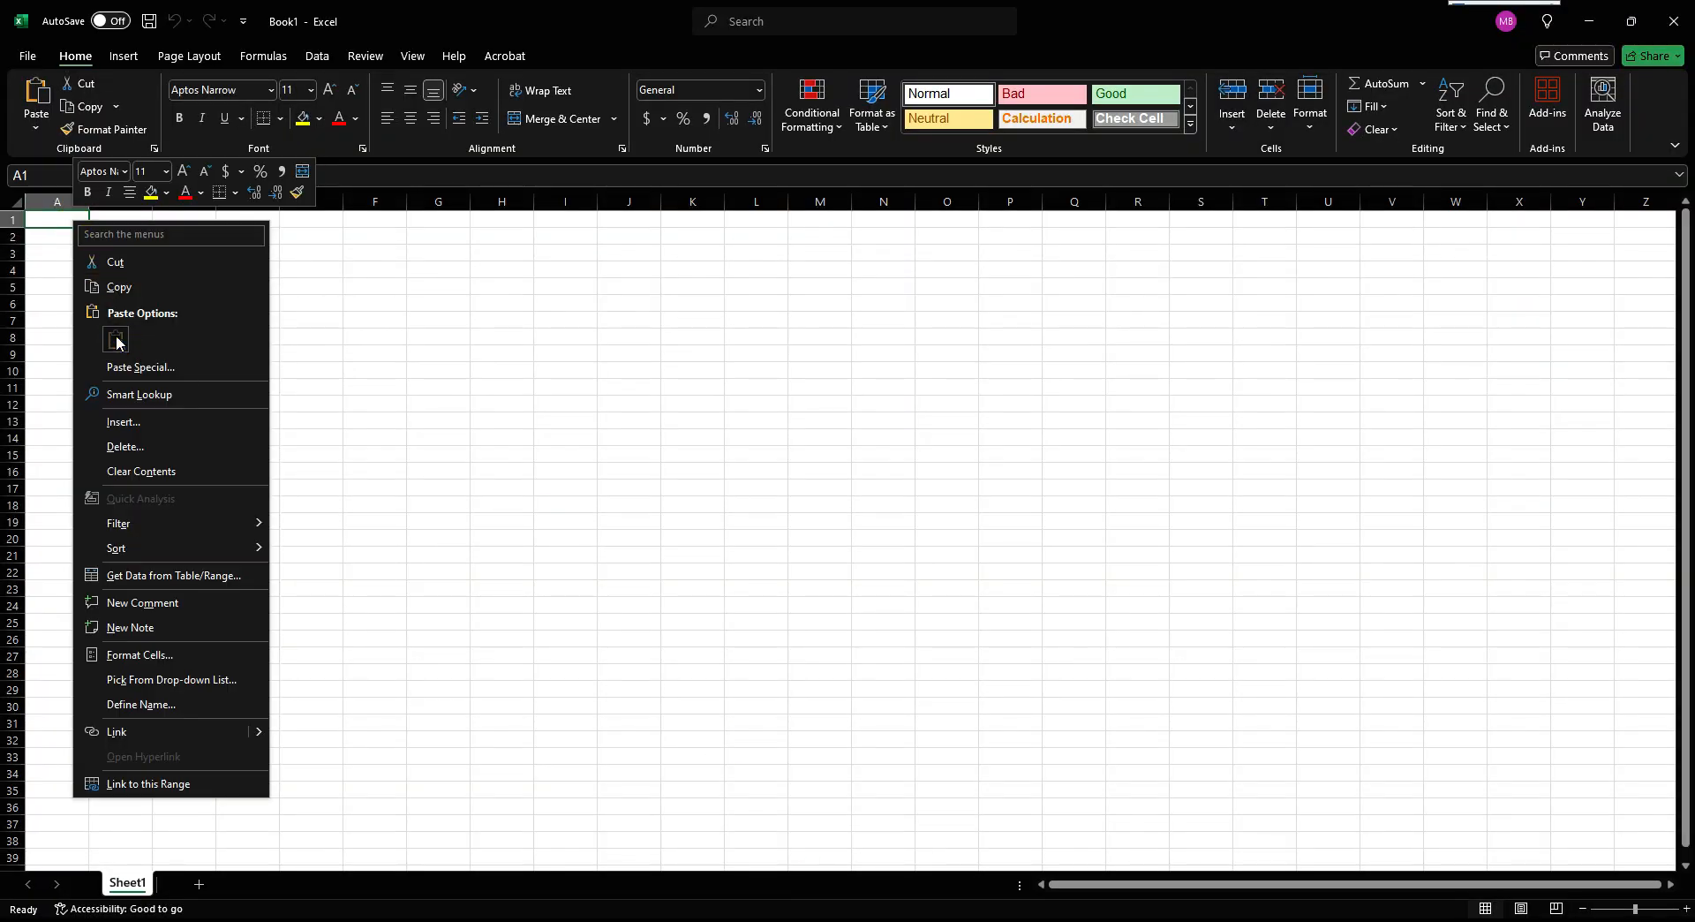
pyautogui.click(117, 340)
pyautogui.click(134, 308)
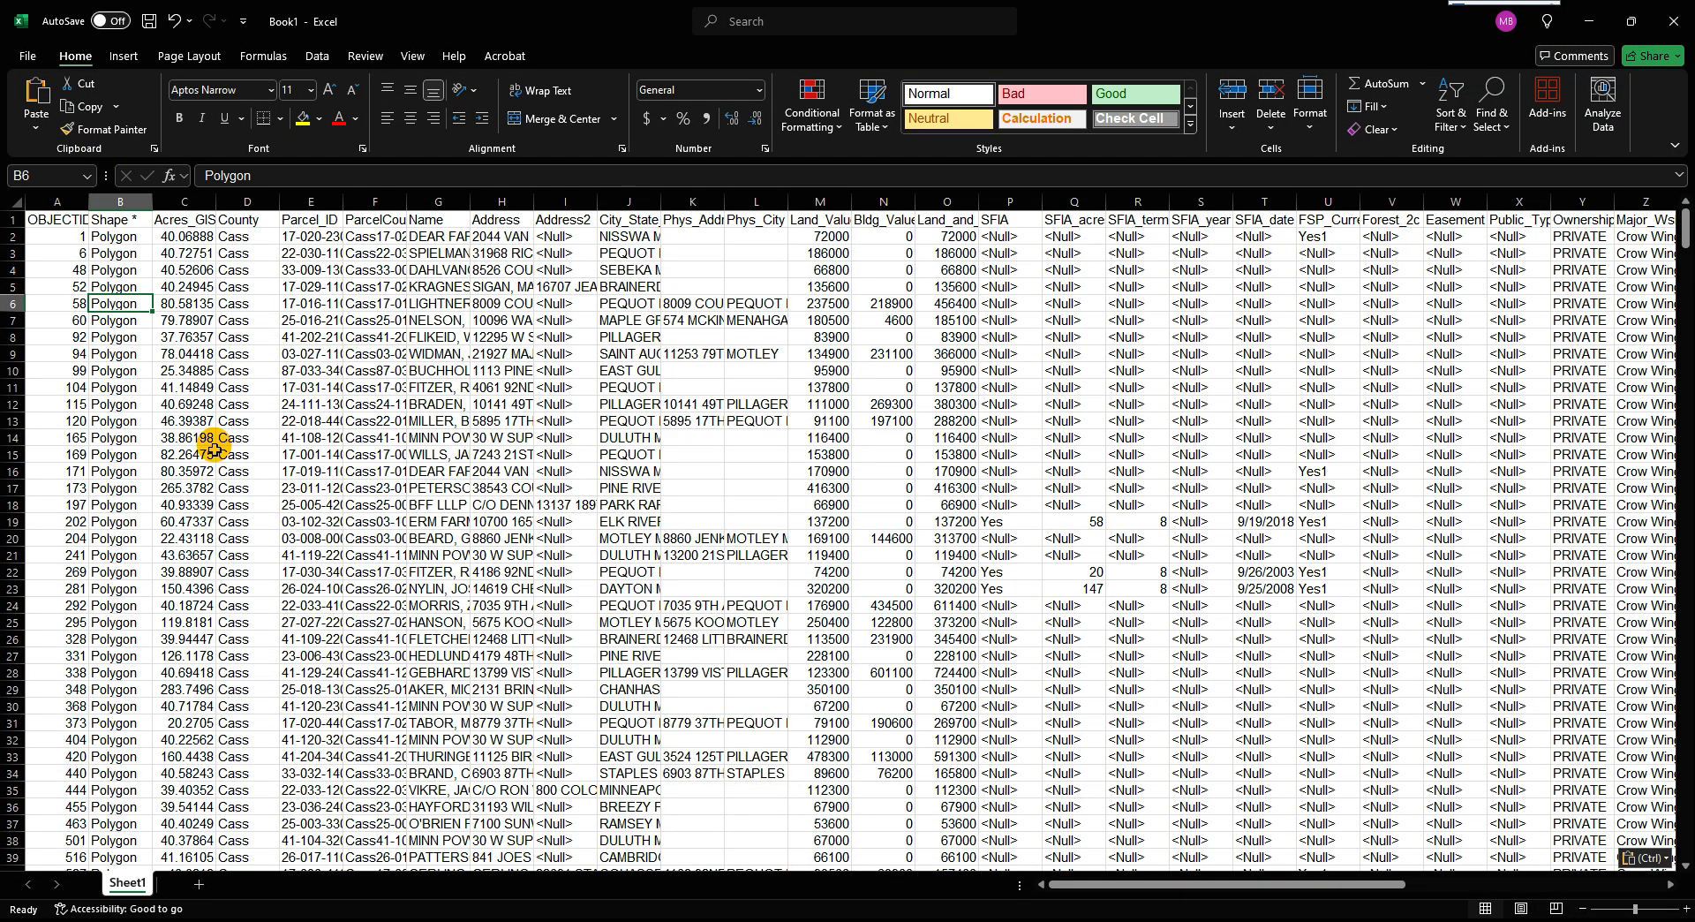
pyautogui.scroll(-13, 215, 445)
pyautogui.scroll(13, 216, 450)
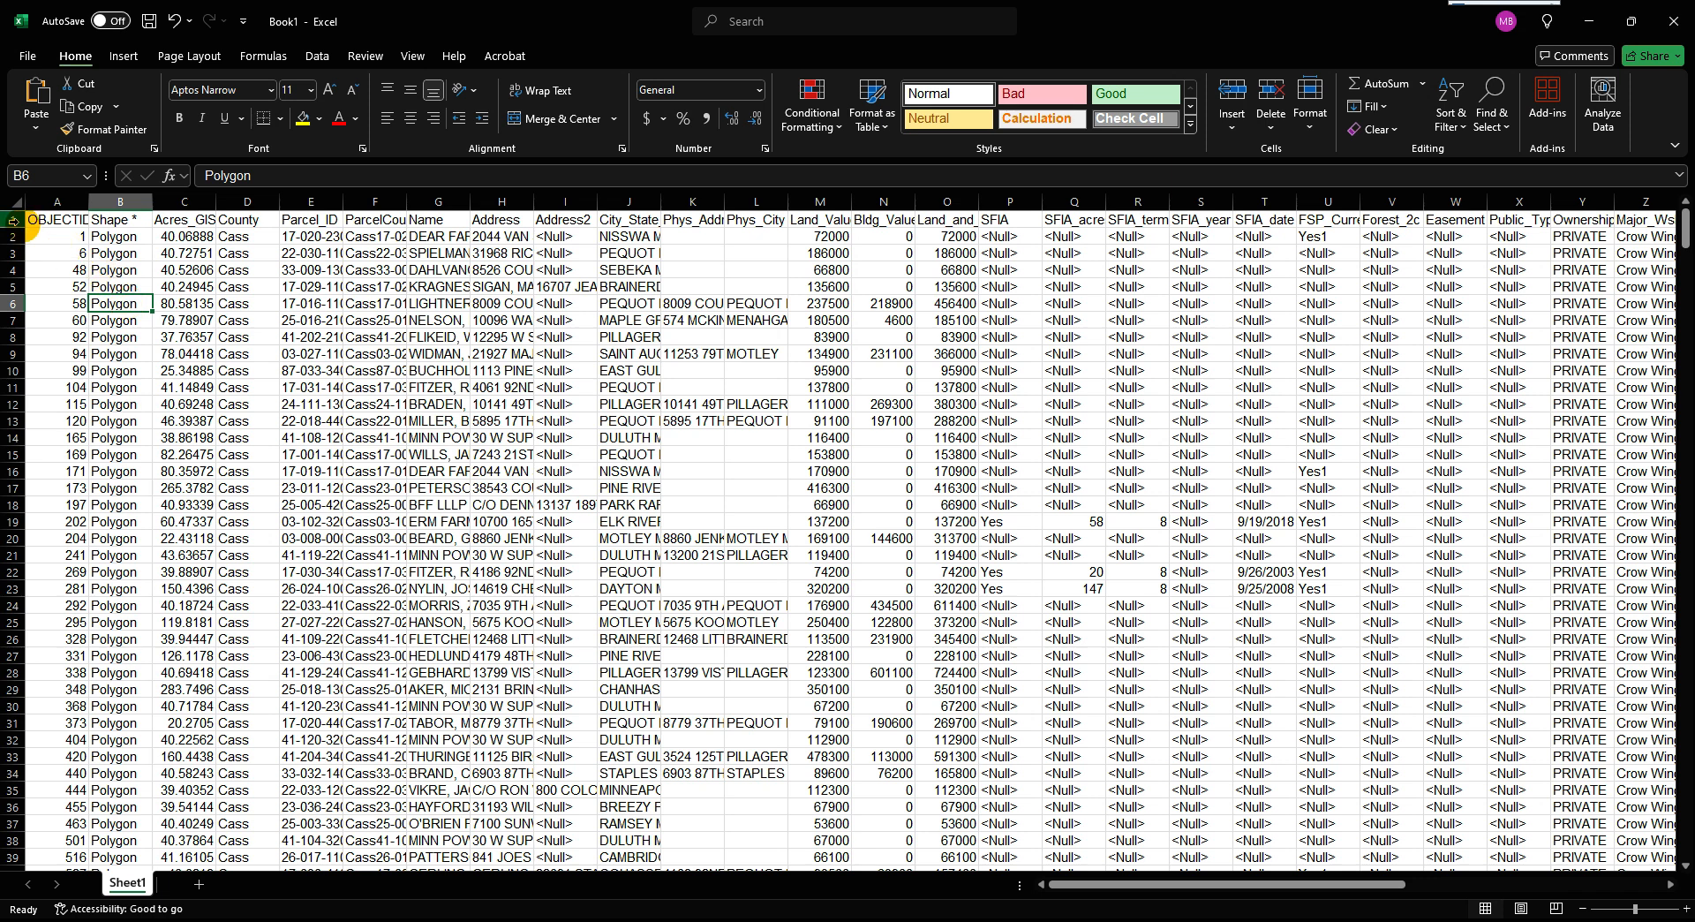
# Return to ArcGIS Pro, close the parcel attribute table and turn off the Private_parcels_by_wshd layer.
pyautogui.click(1583, 18)
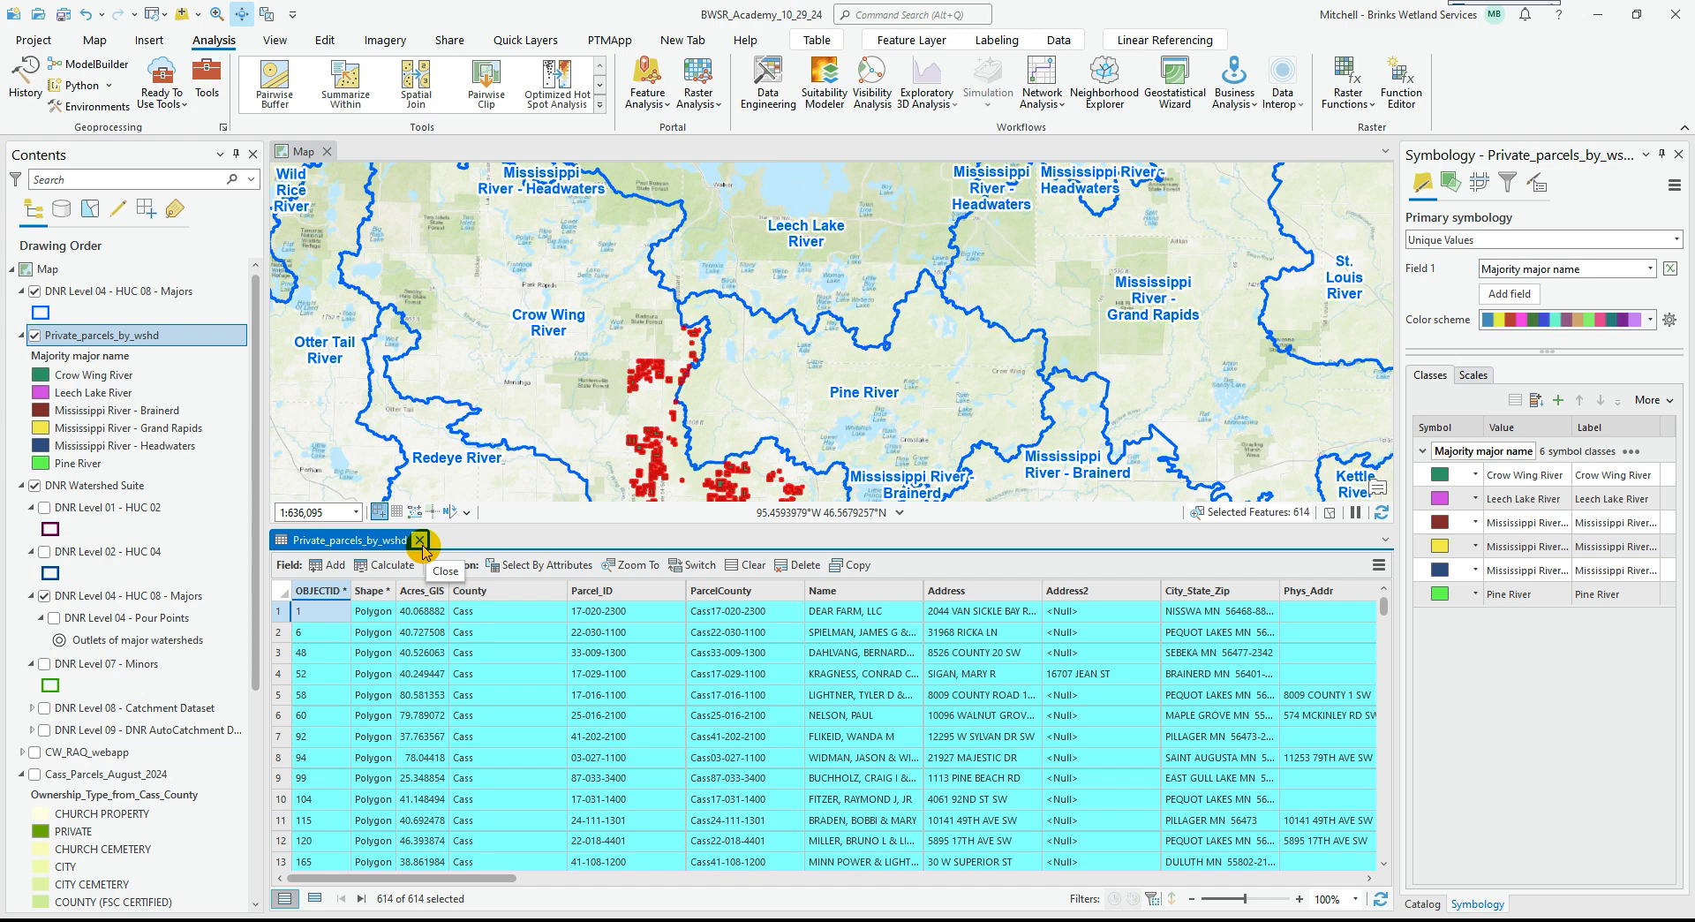
pyautogui.click(420, 540)
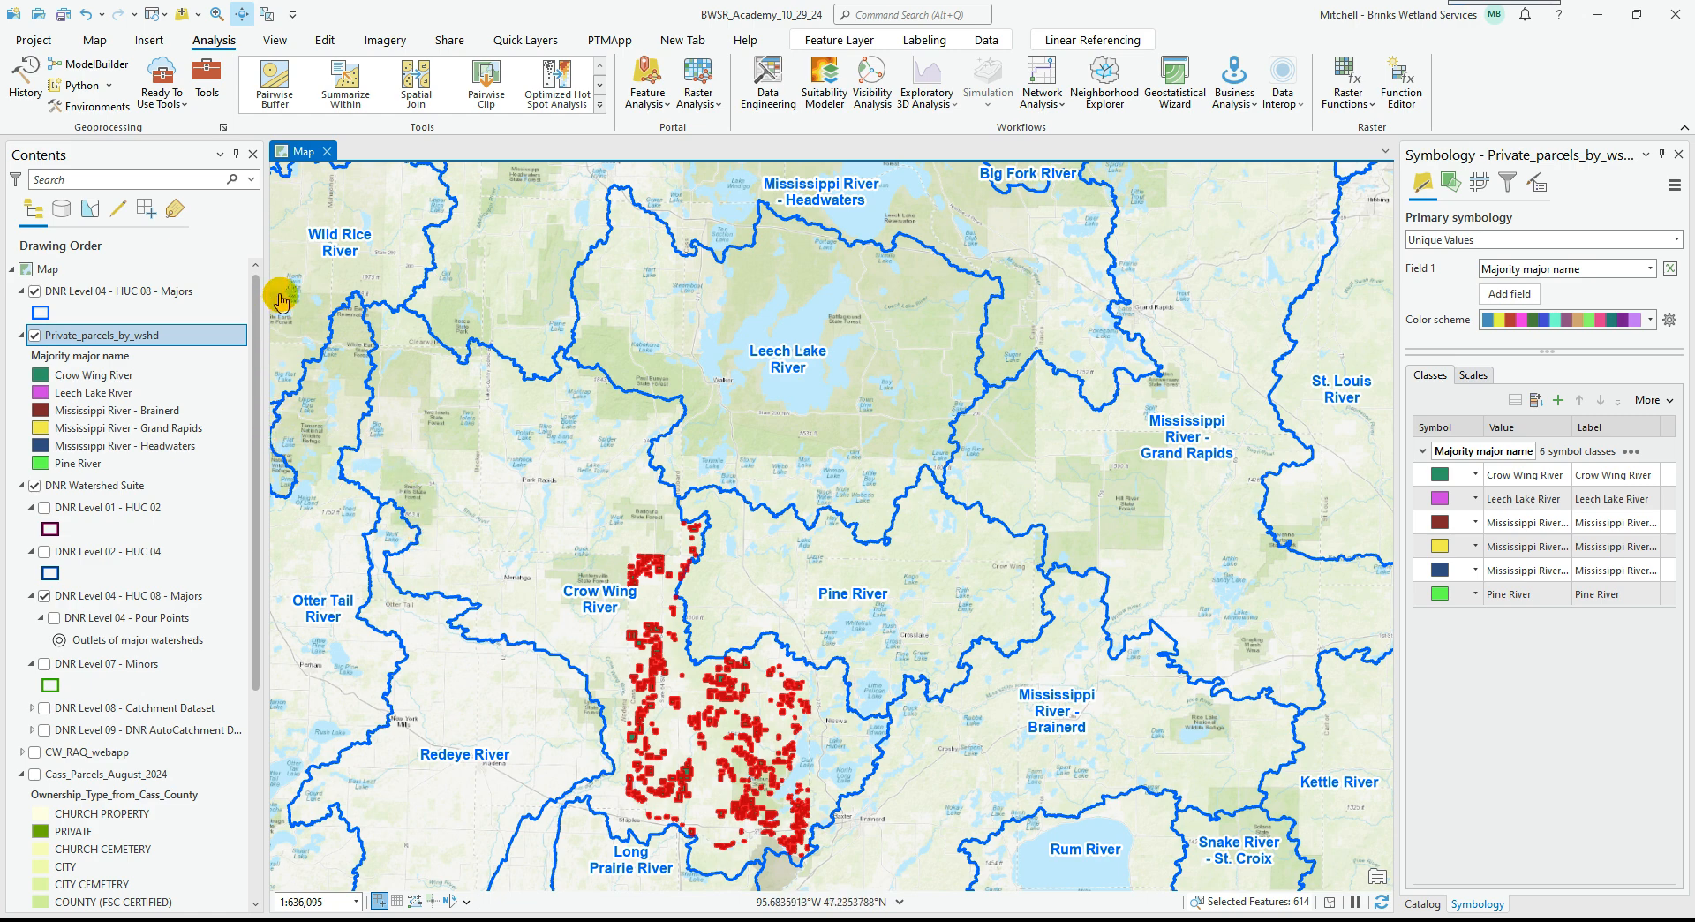
pyautogui.click(36, 338)
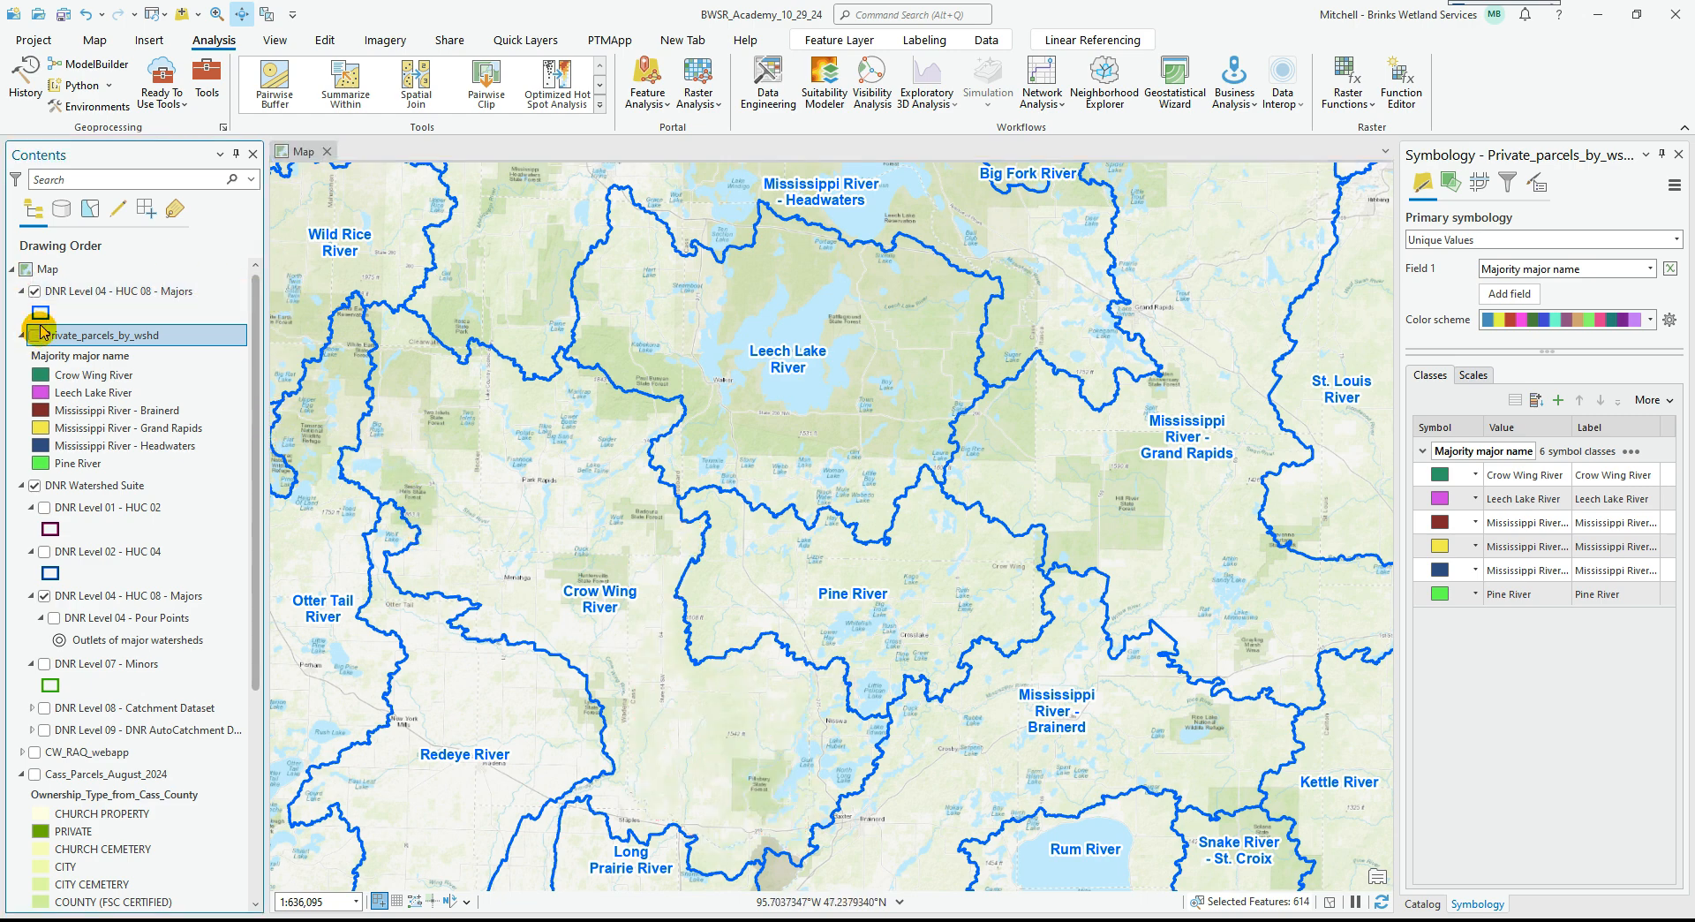
# Import the map document LSP_Parcel_Status.mxd from the 2024 folder of GIS Projects on the DATA (D:) drive.
pyautogui.click(99, 42)
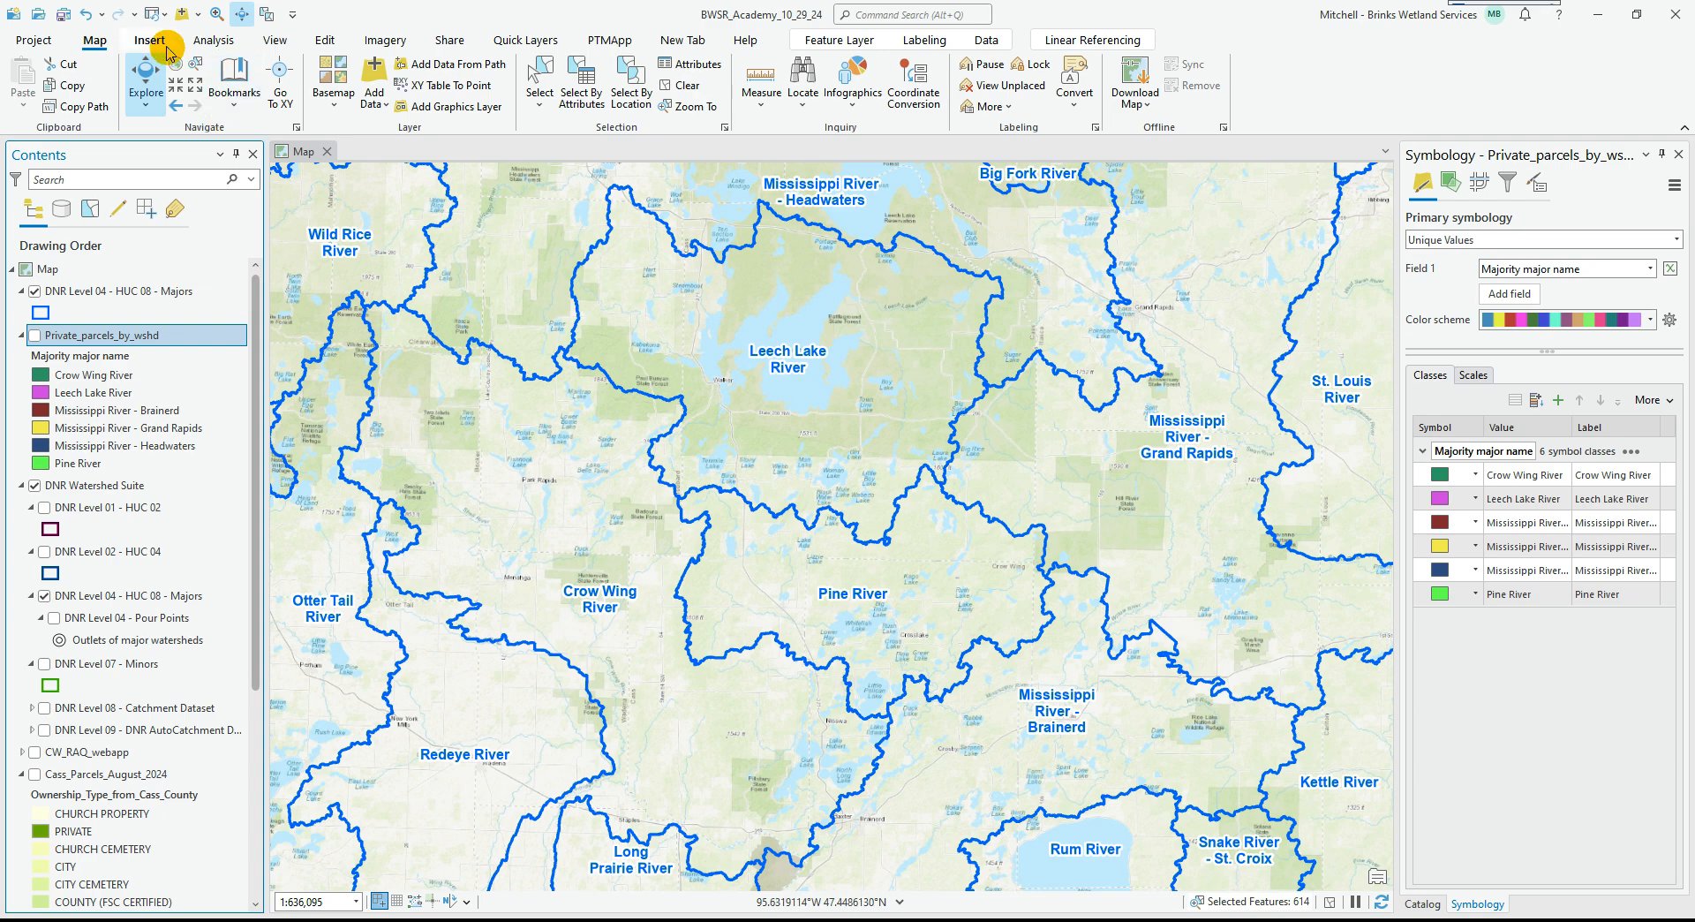
pyautogui.click(164, 44)
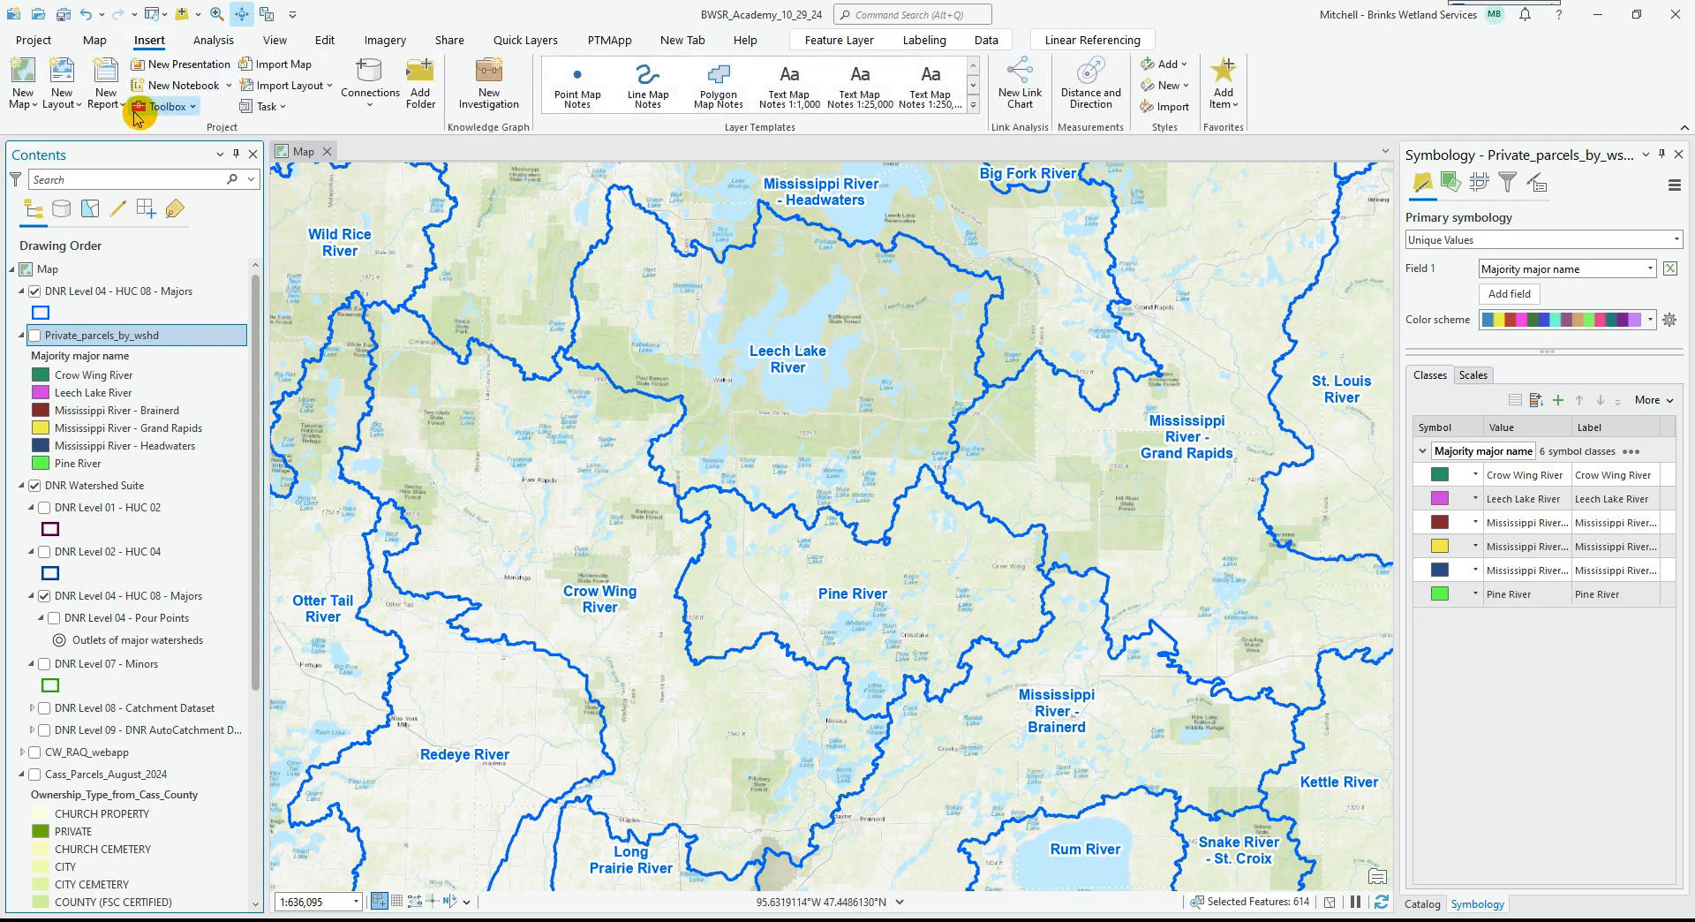
pyautogui.click(296, 69)
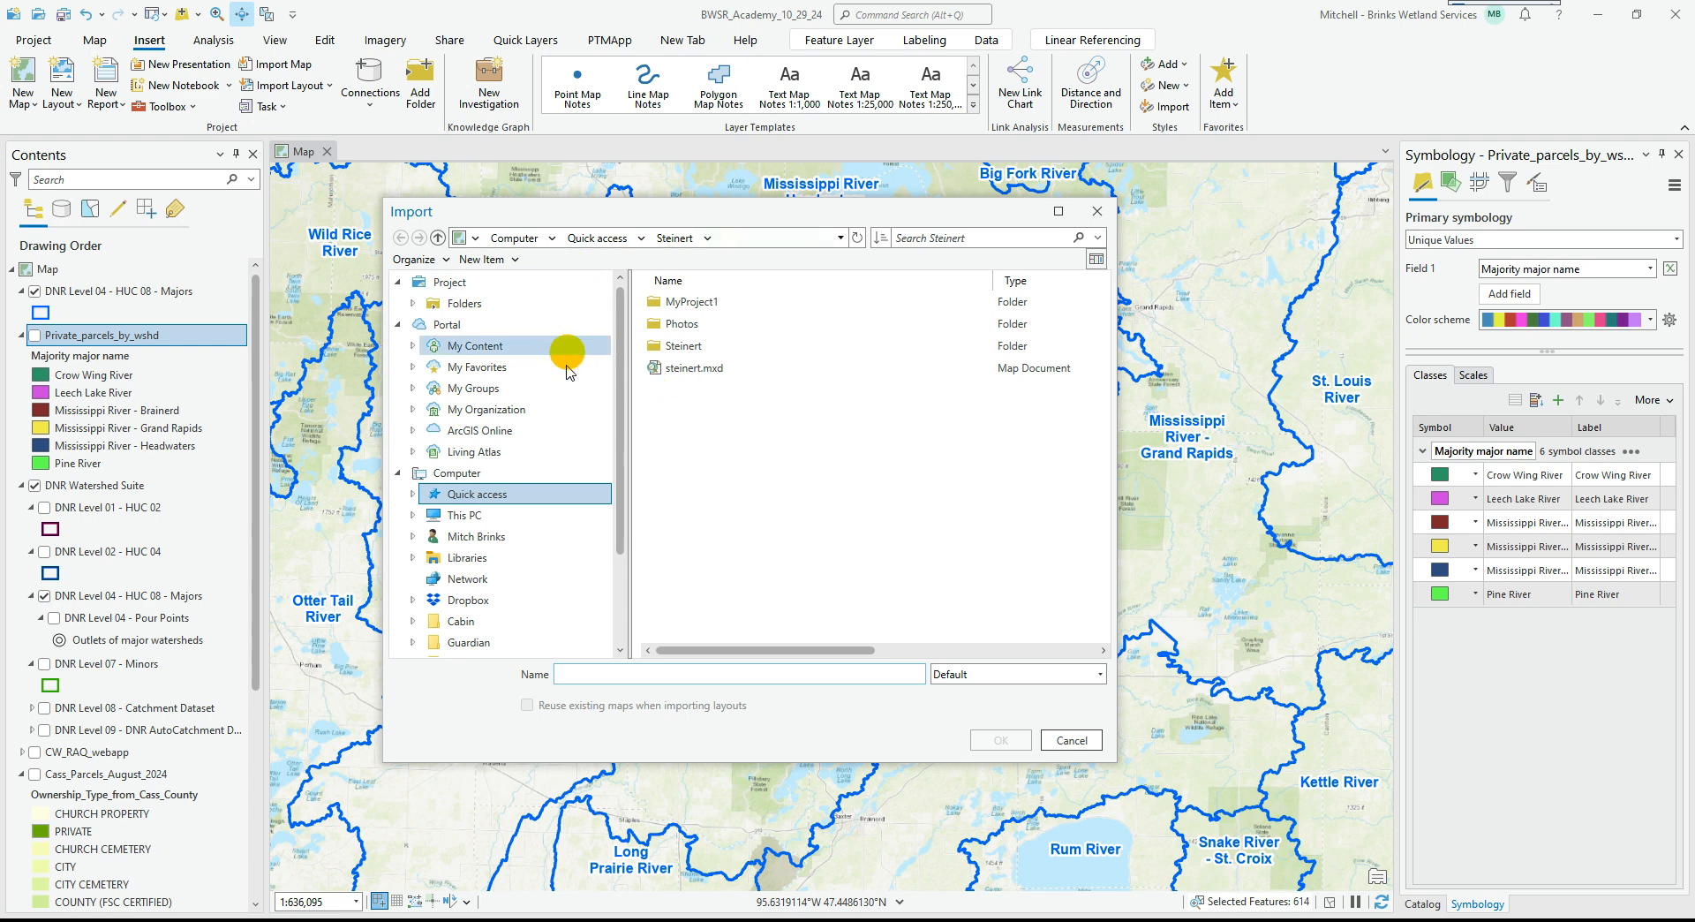
pyautogui.click(458, 516)
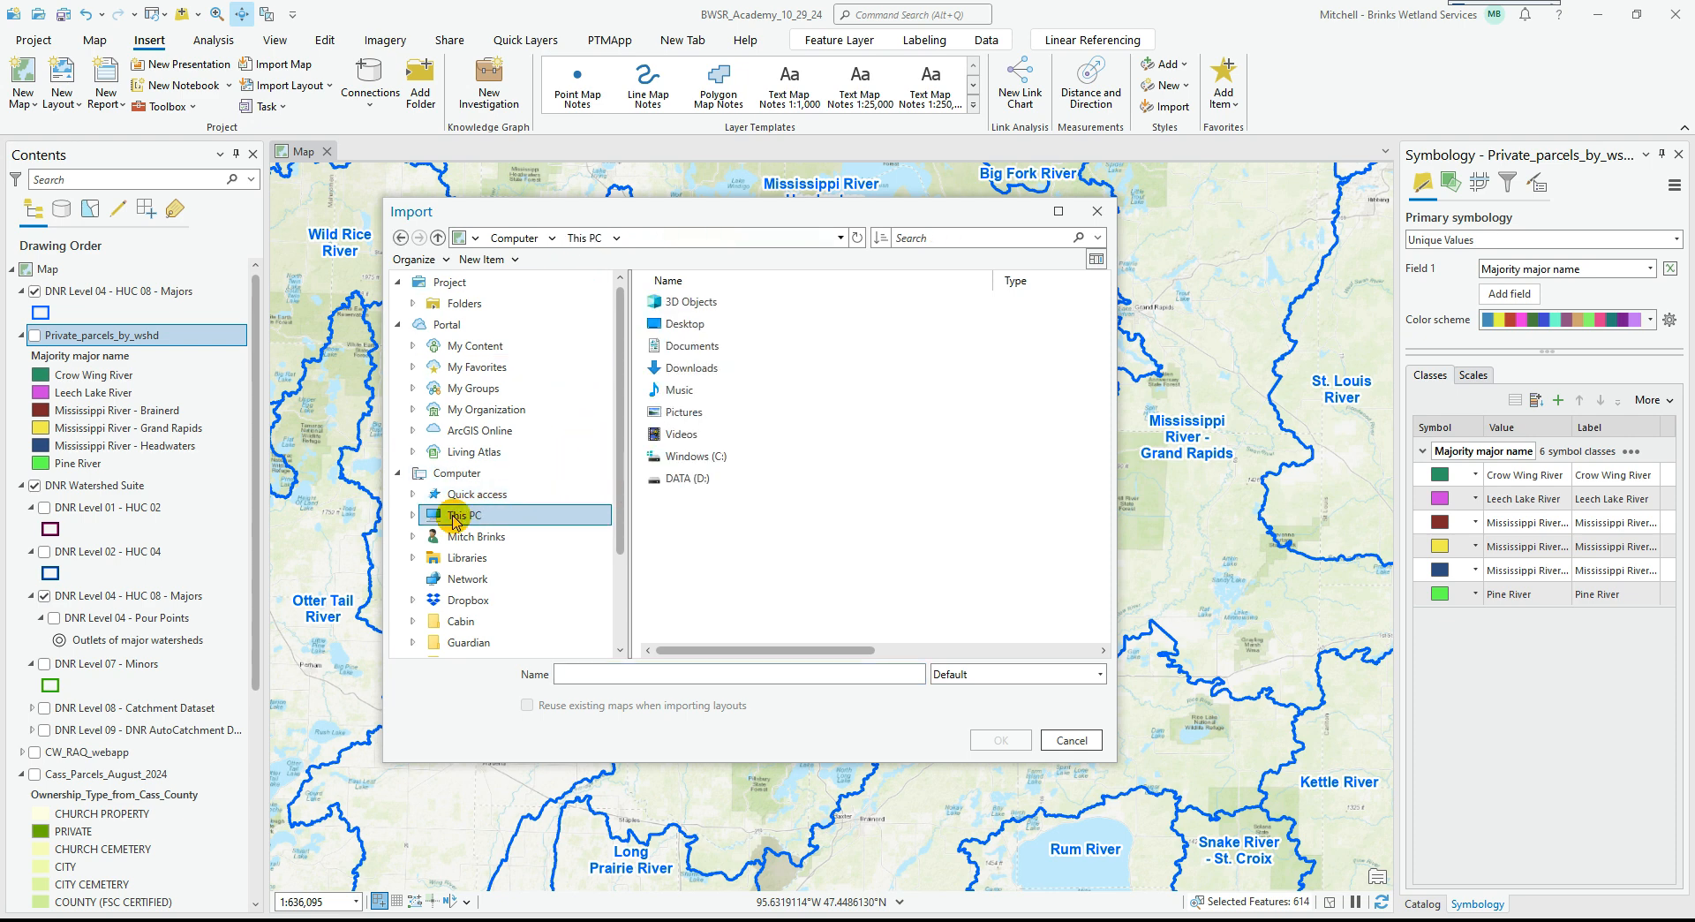
pyautogui.doubleClick(671, 478)
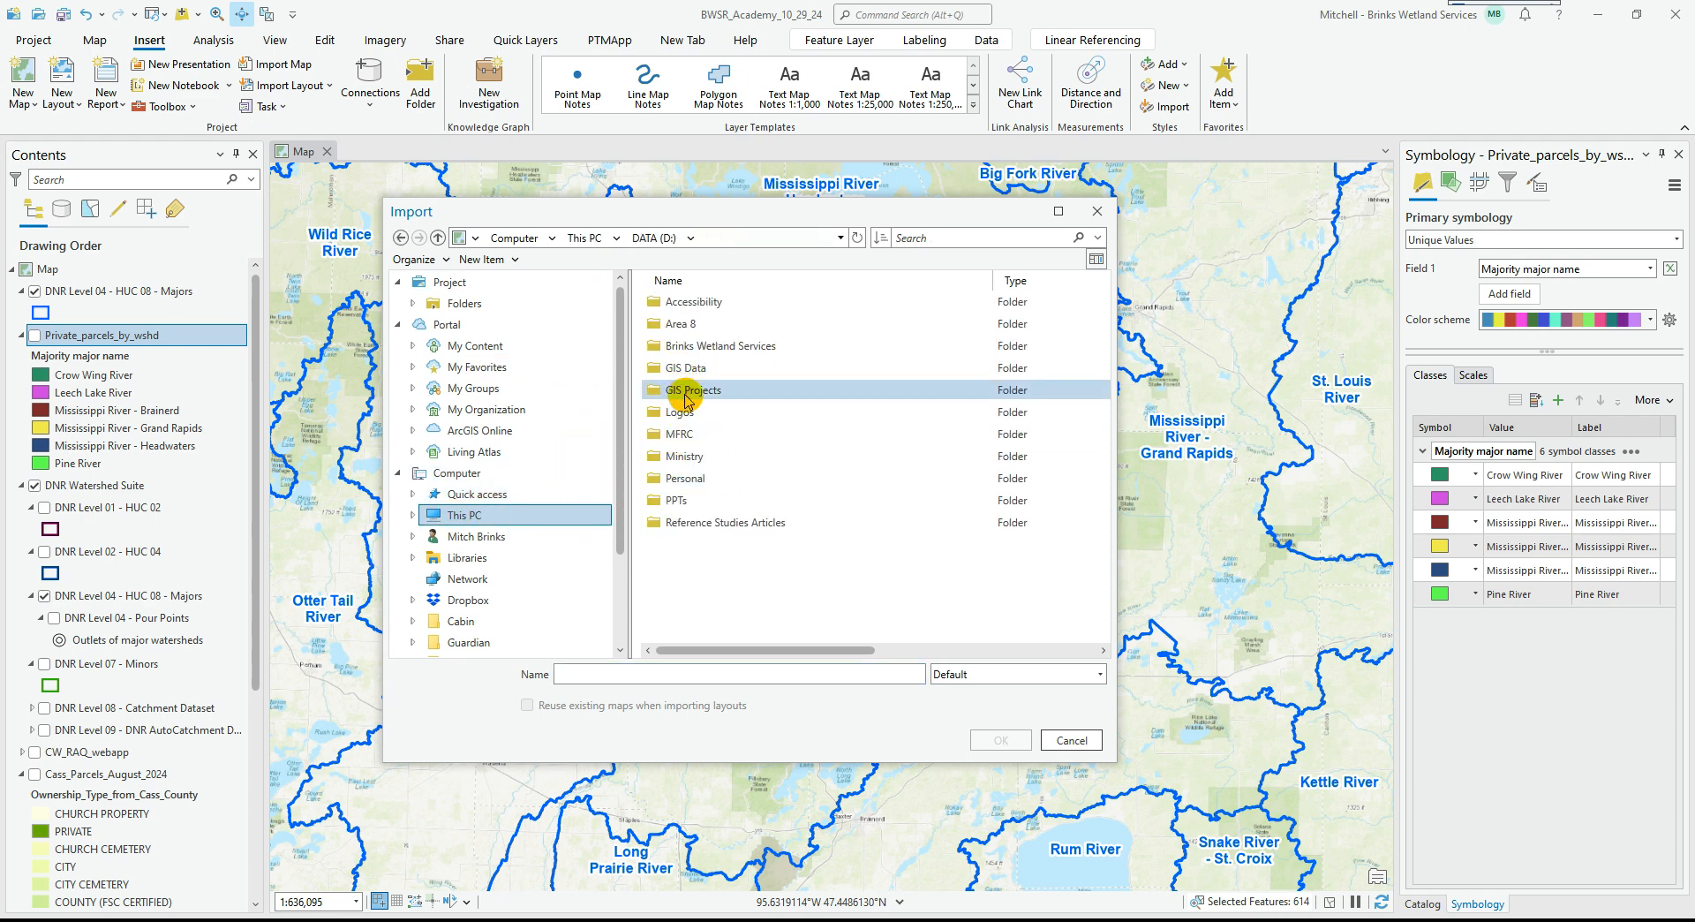
pyautogui.doubleClick(686, 399)
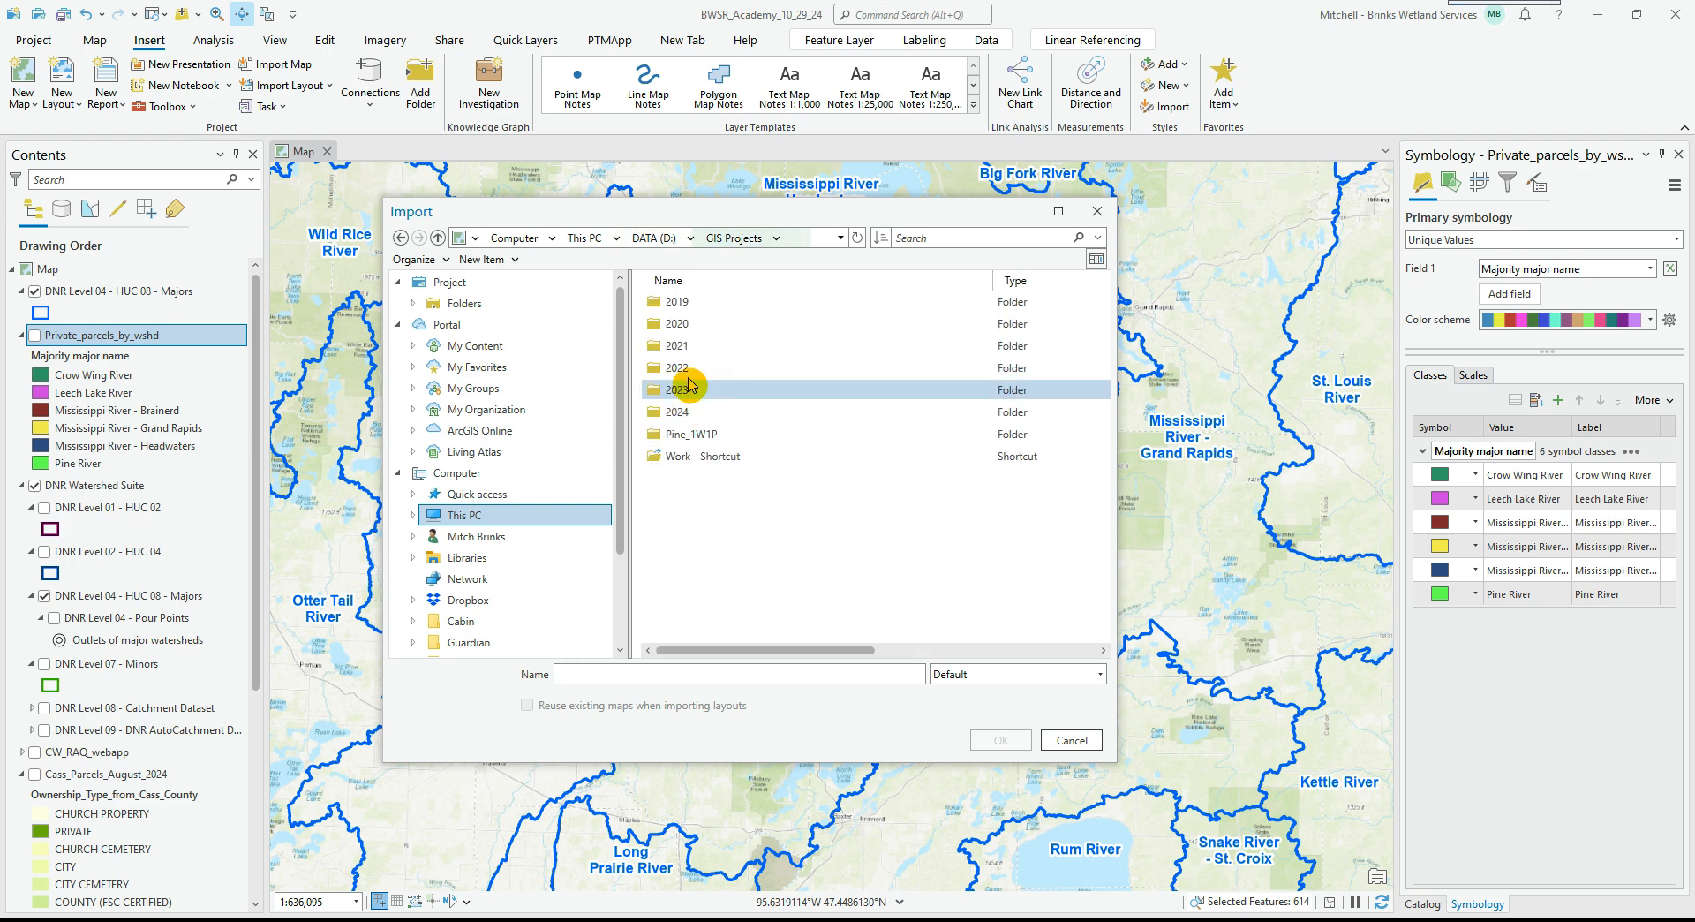
pyautogui.doubleClick(686, 398)
pyautogui.scroll(-8, 768, 517)
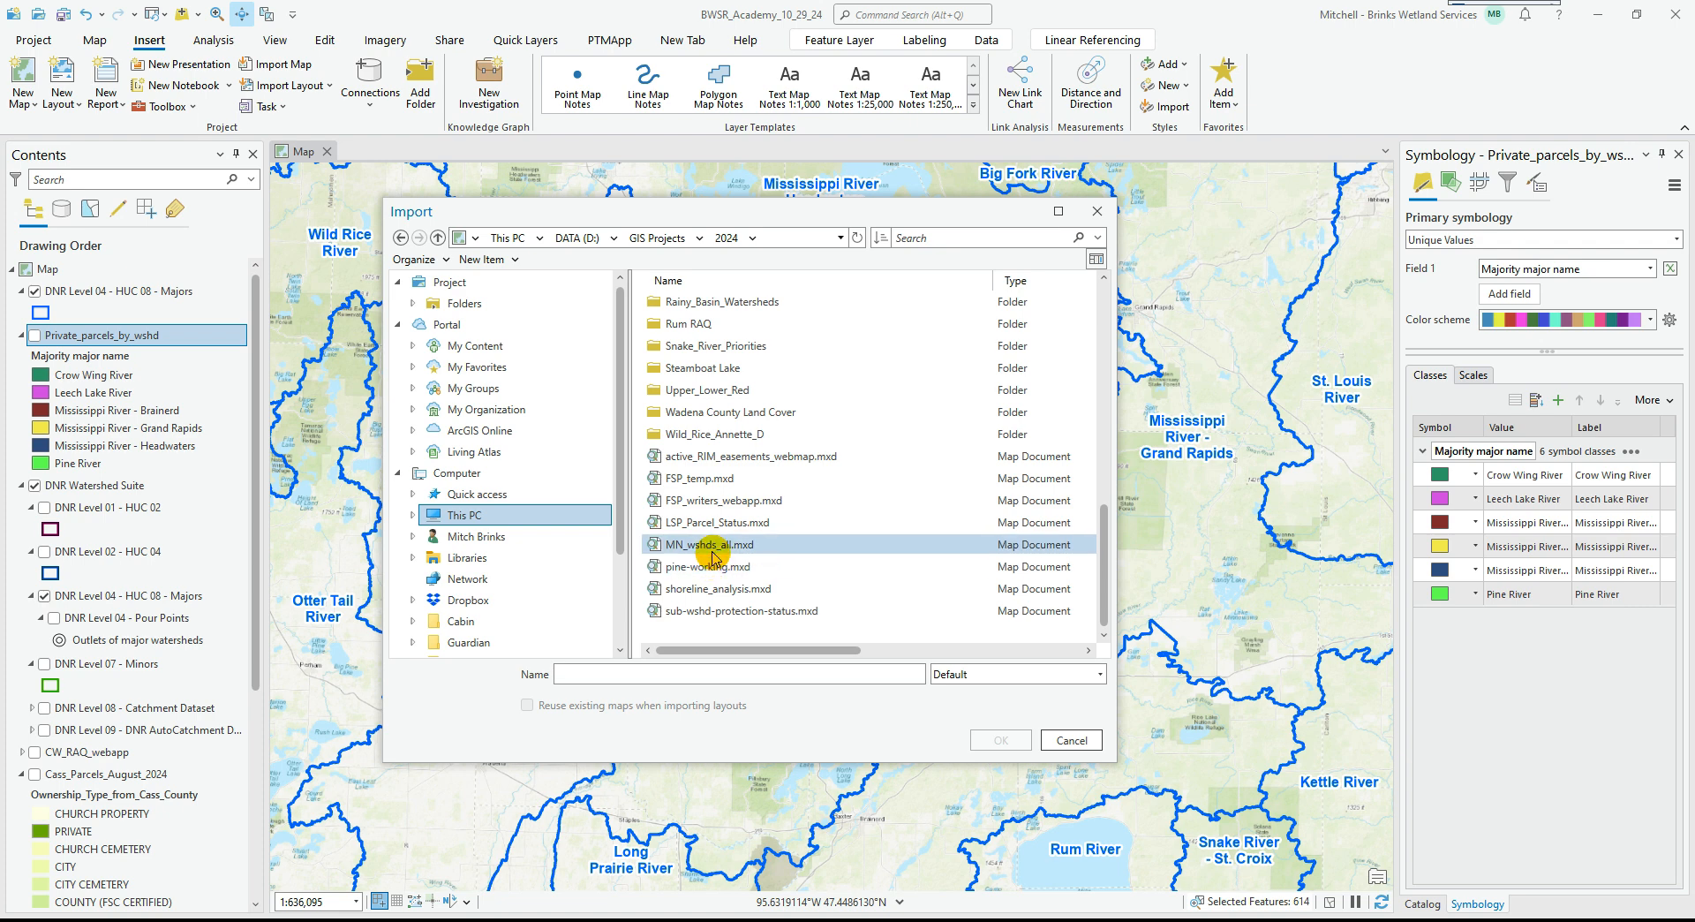
pyautogui.click(719, 527)
pyautogui.click(1004, 740)
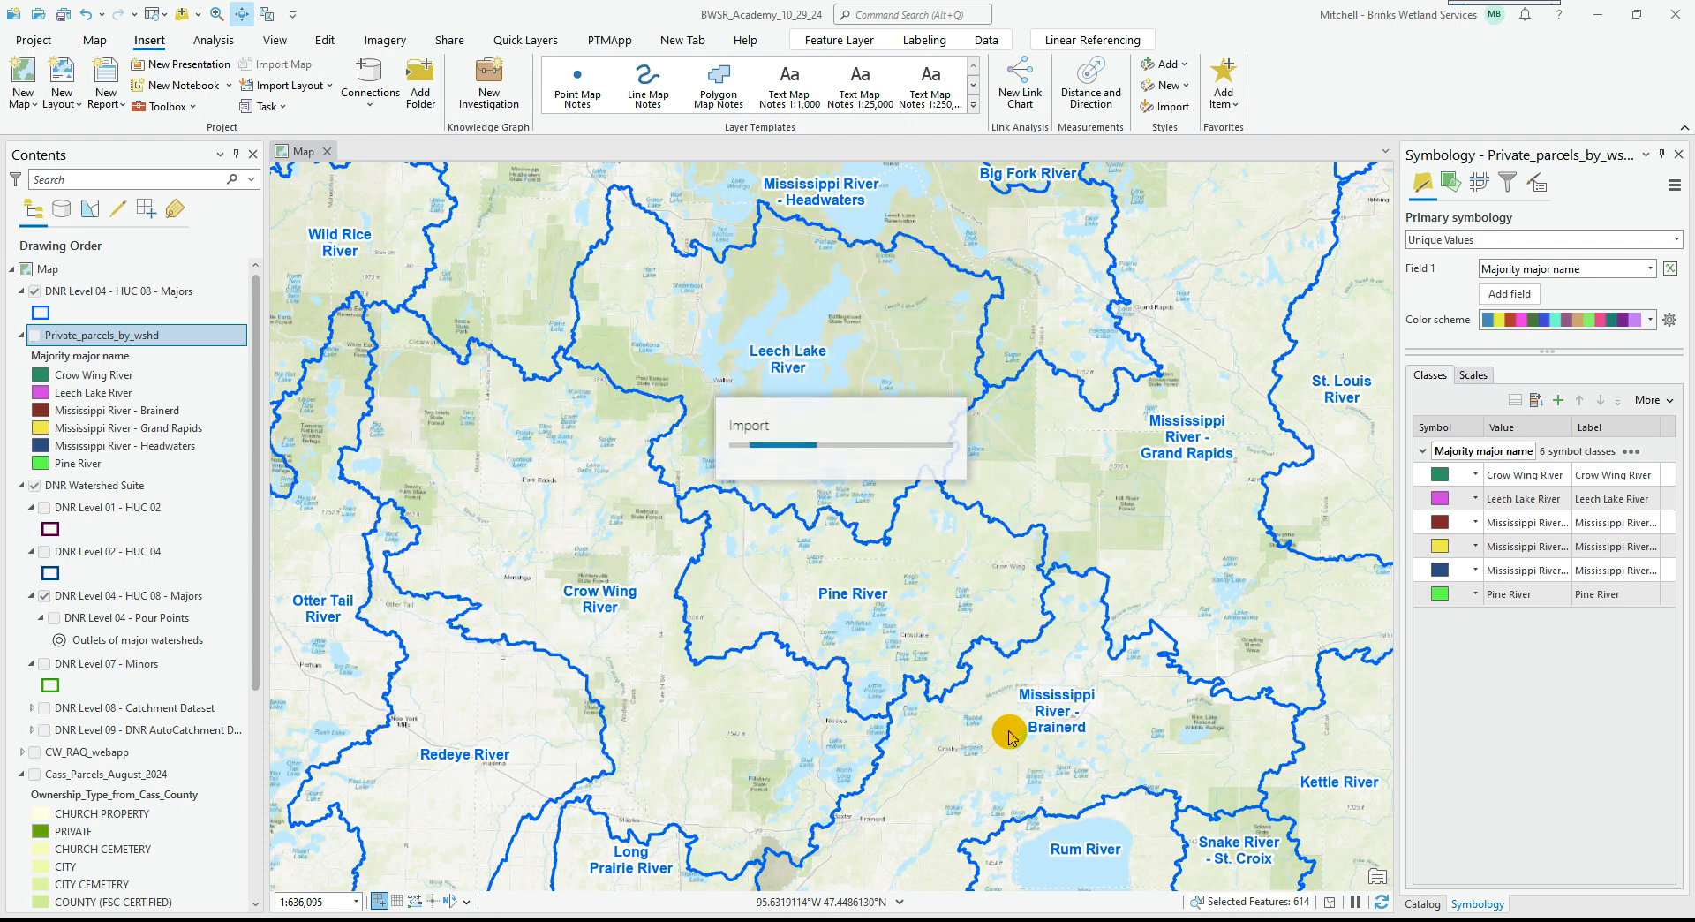
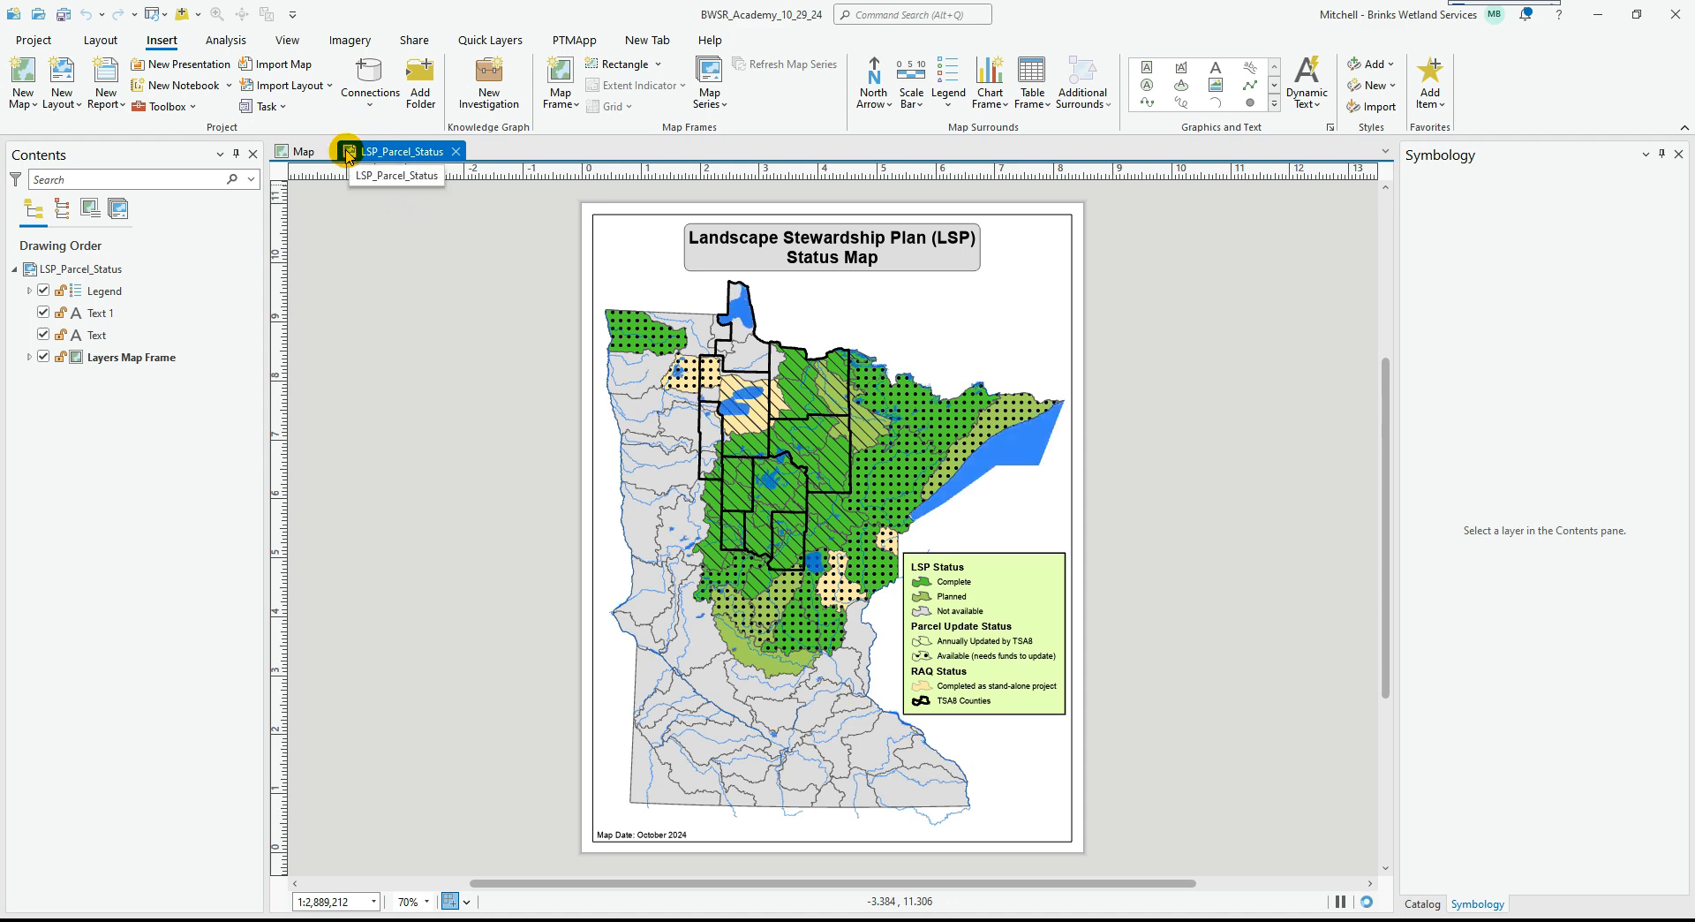
# Check the original Map view, return to the LSP_Parcel_Status layout and reset the panes for mapping.
pyautogui.click(300, 152)
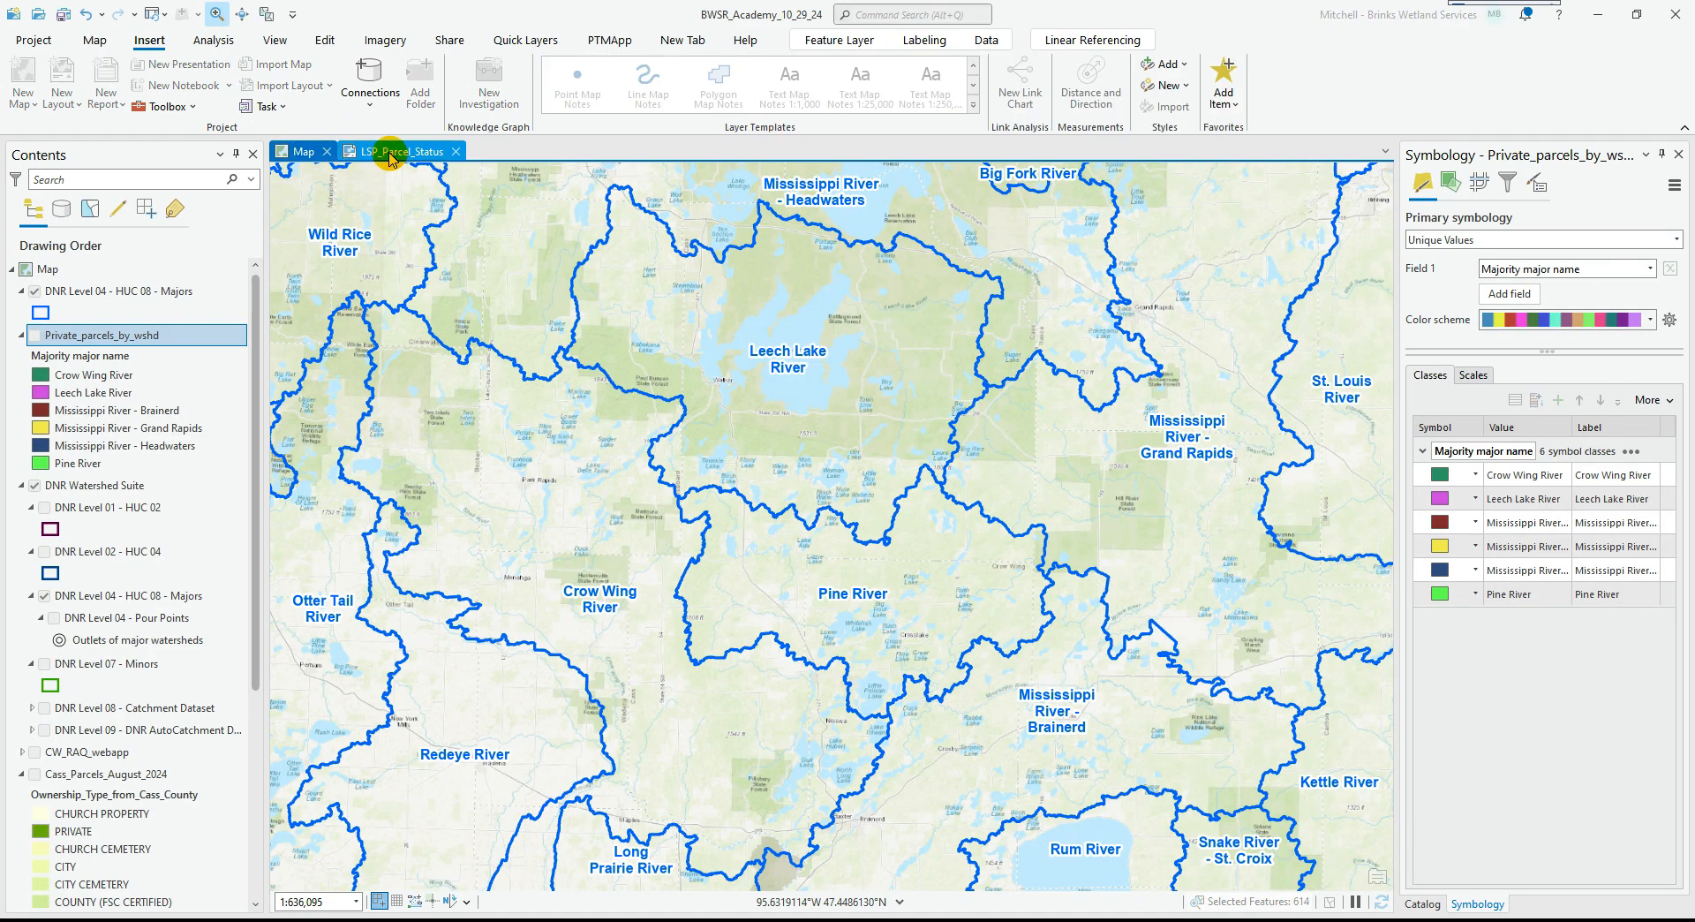
pyautogui.click(389, 152)
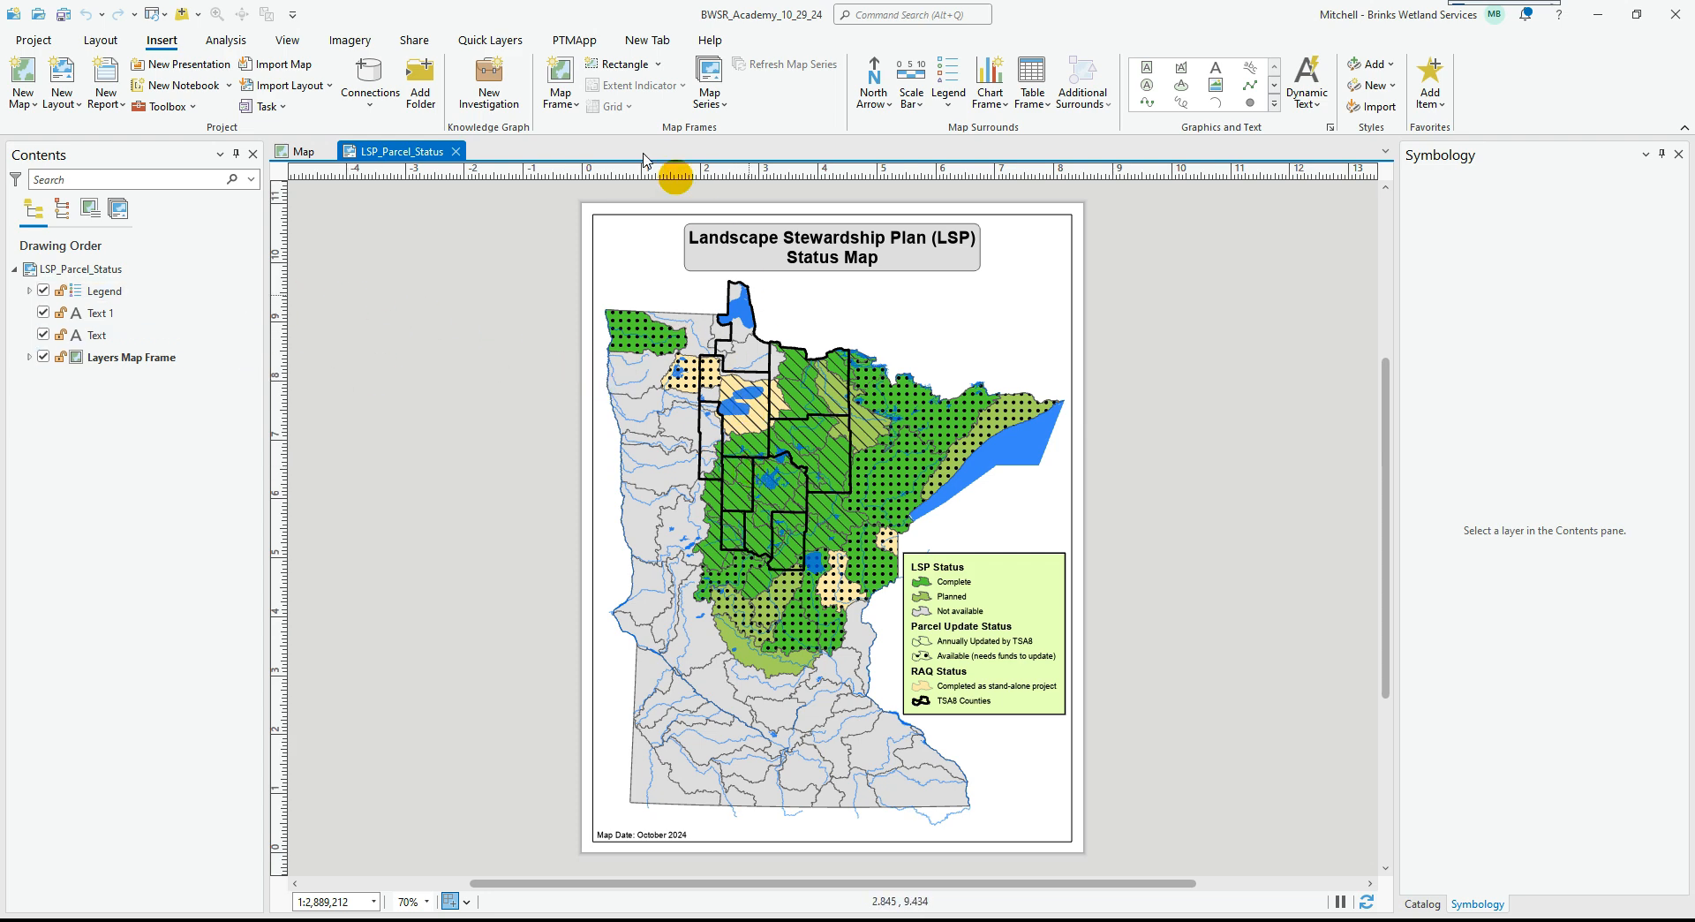
pyautogui.click(156, 14)
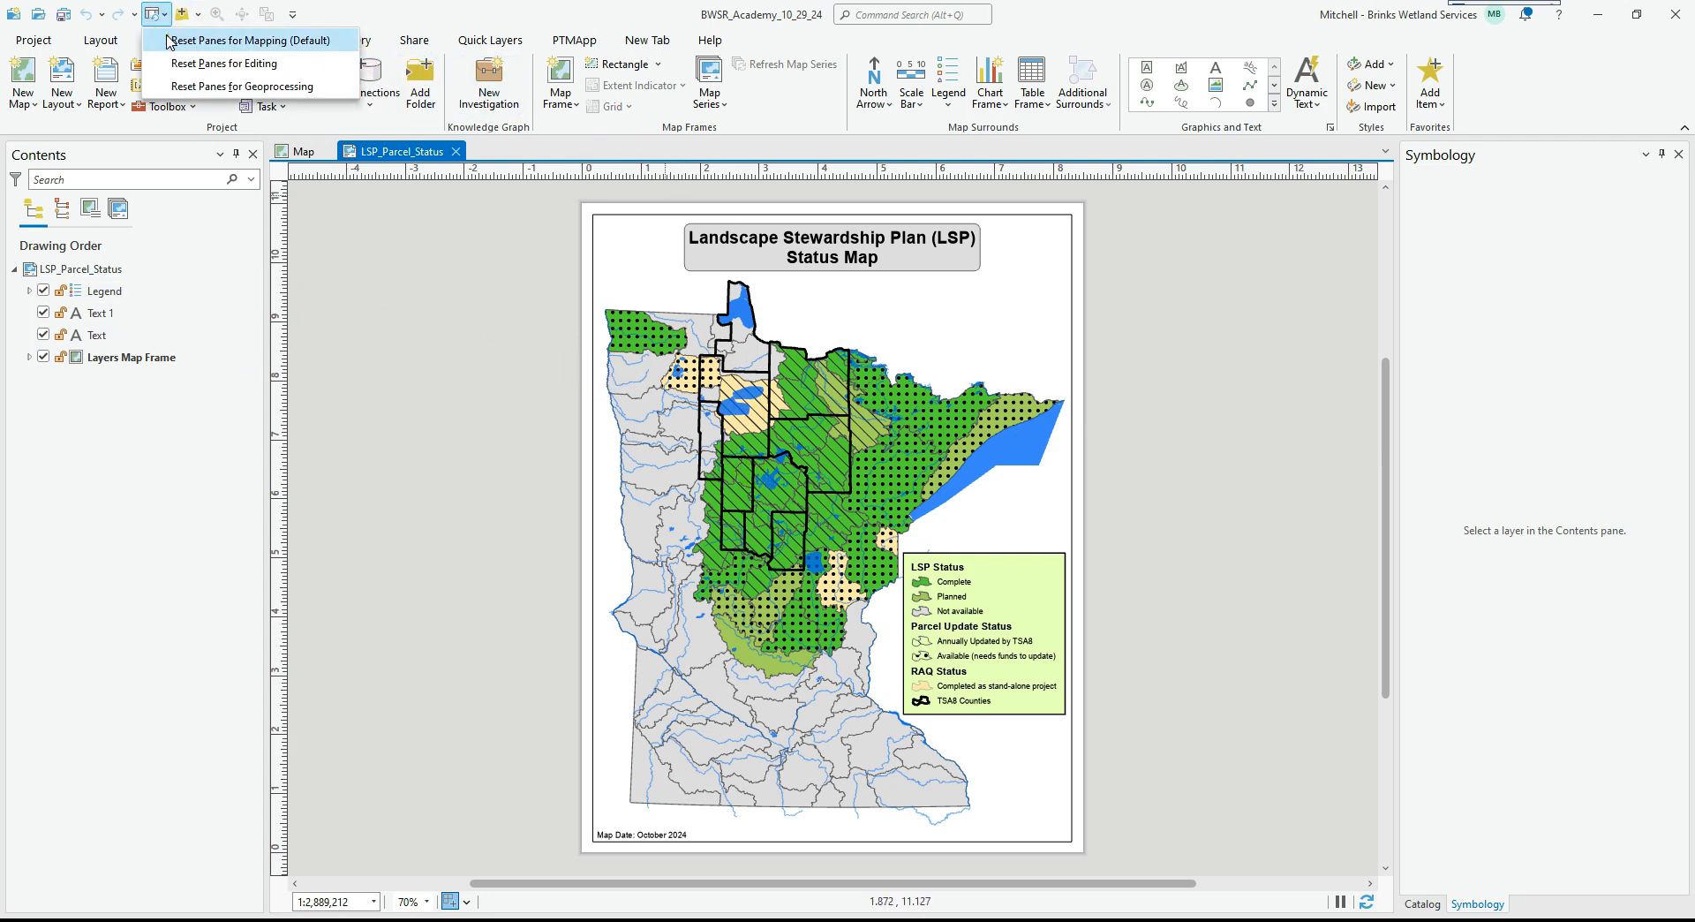
pyautogui.click(221, 35)
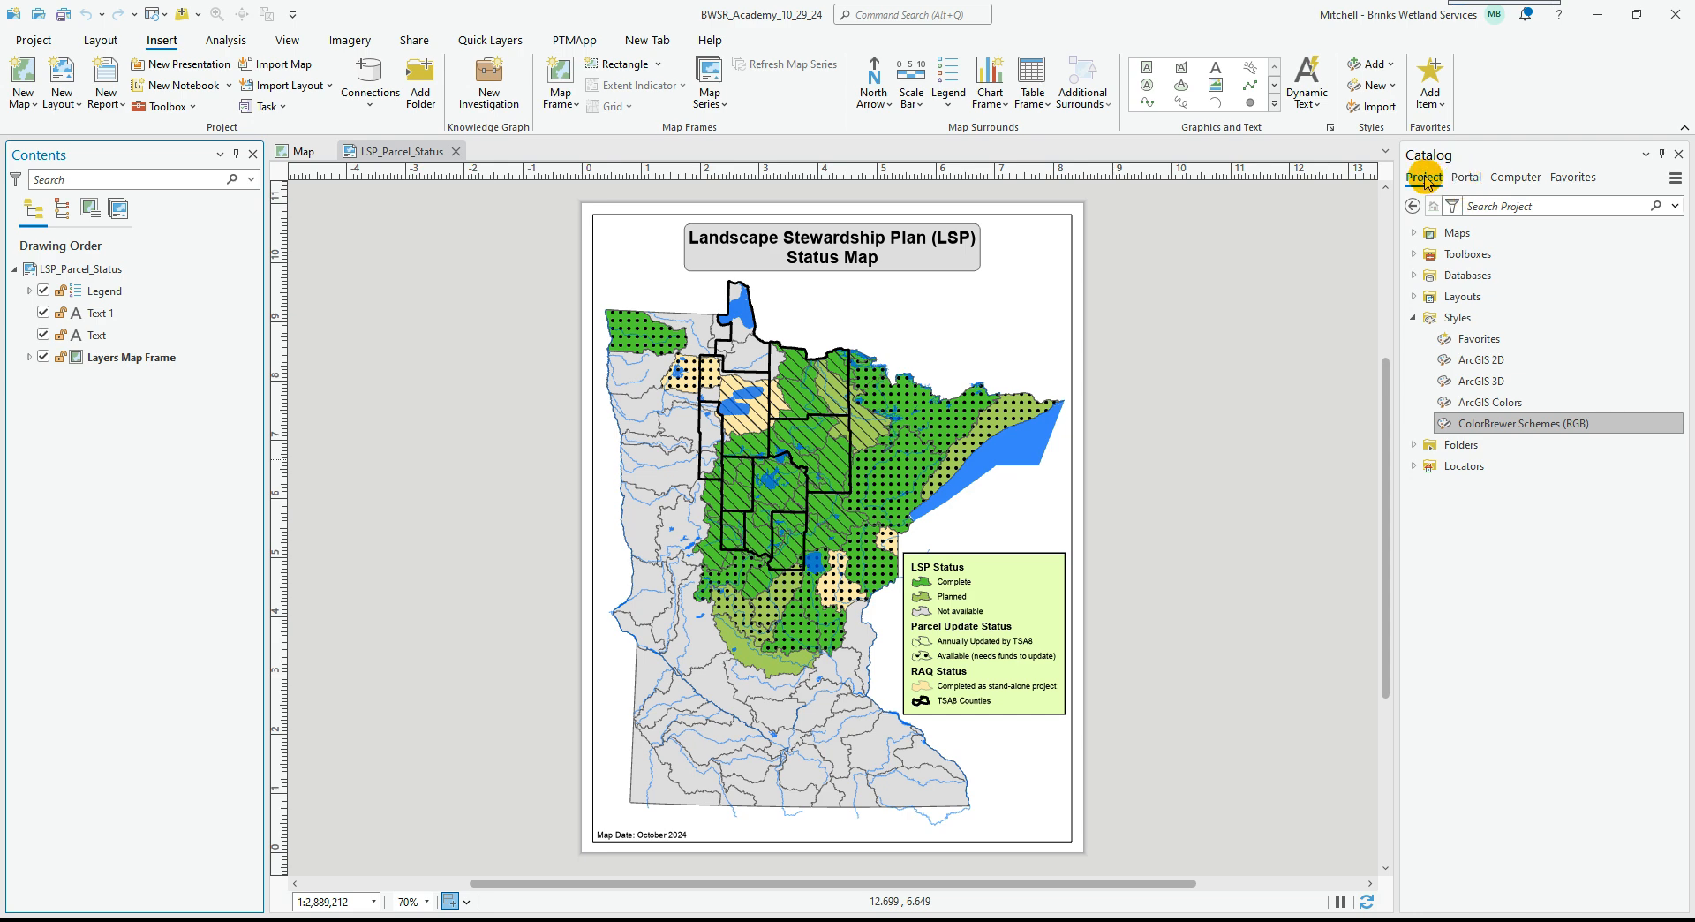
# Open the imported Layers map from the project's maps and expand the project's layouts.
pyautogui.click(1414, 234)
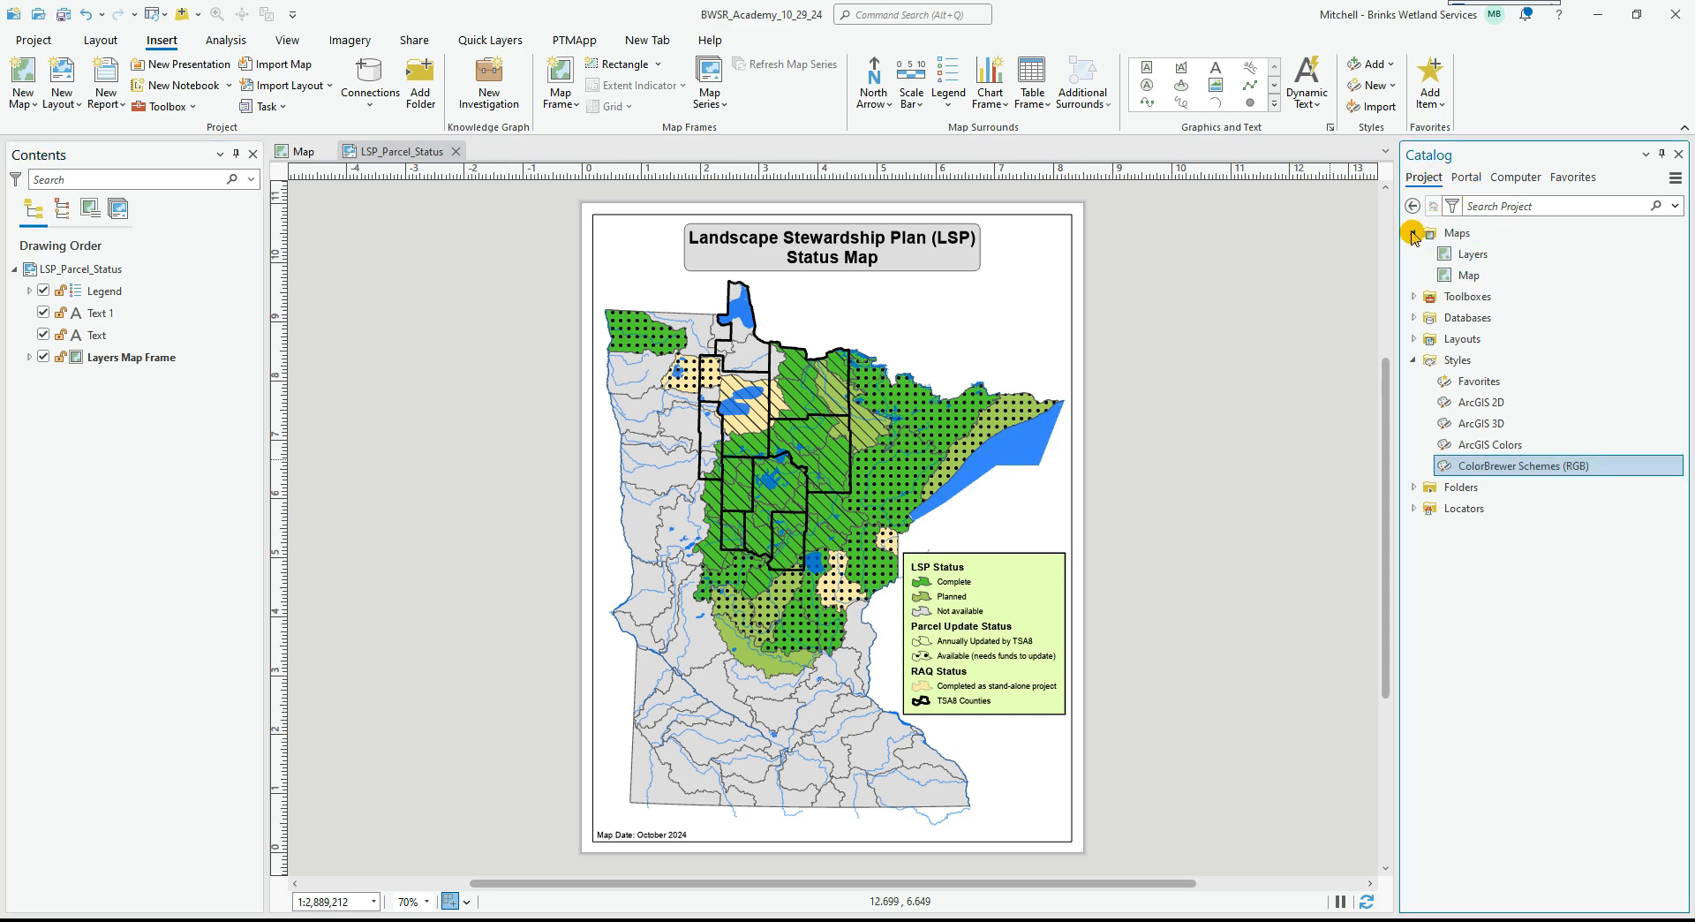
pyautogui.doubleClick(1470, 256)
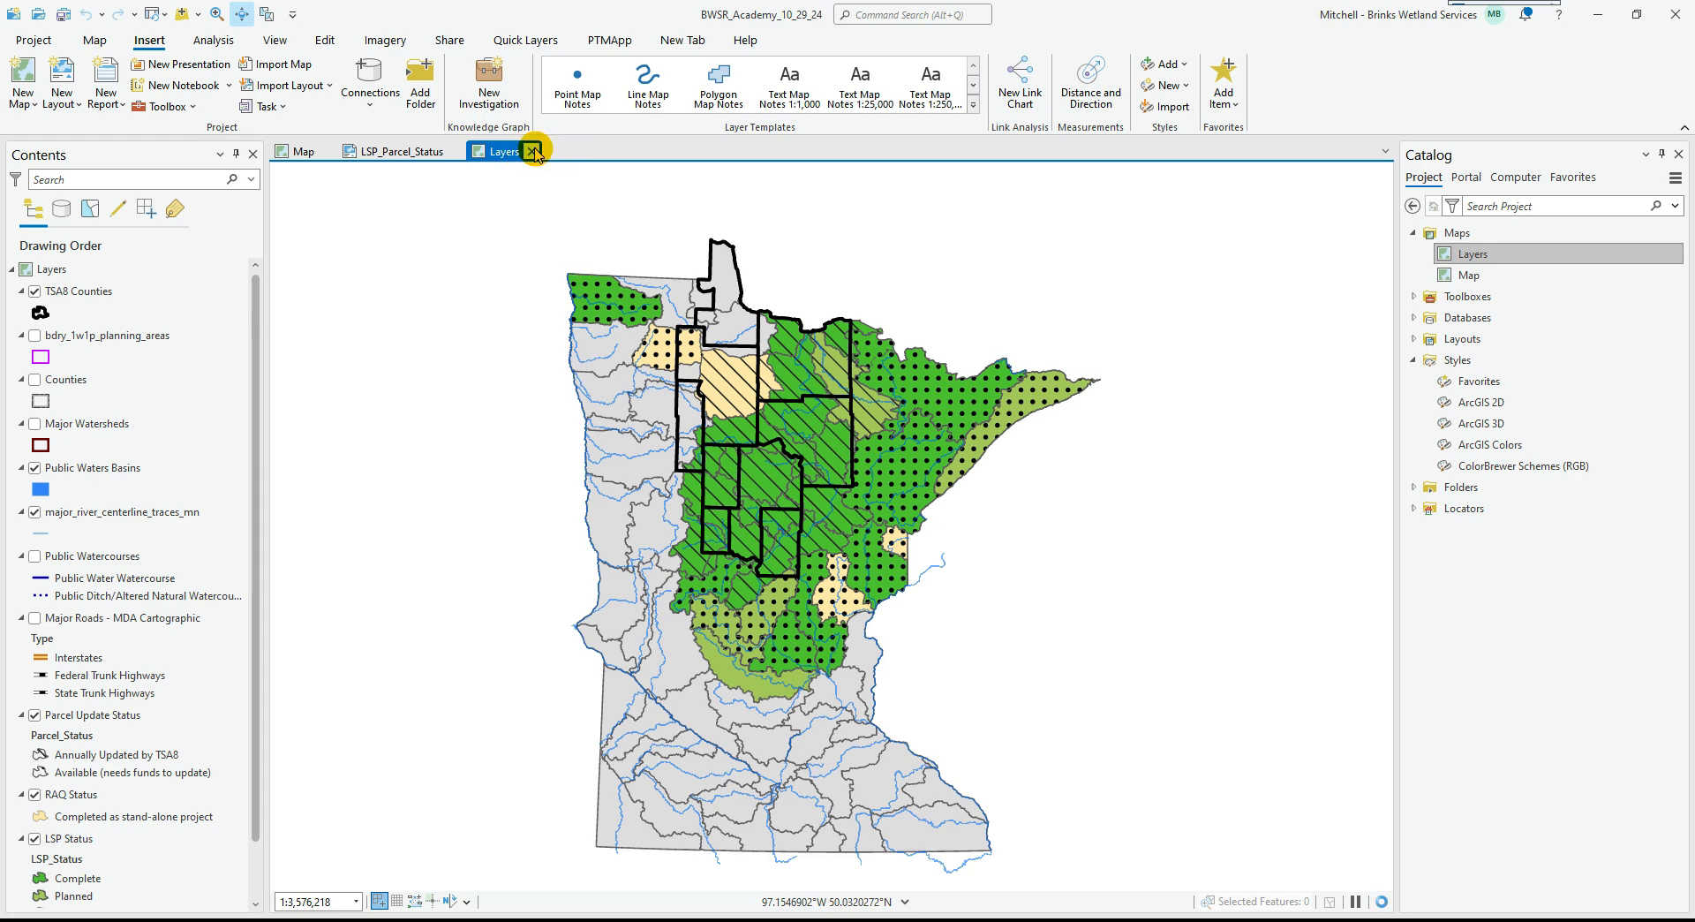
pyautogui.click(1416, 340)
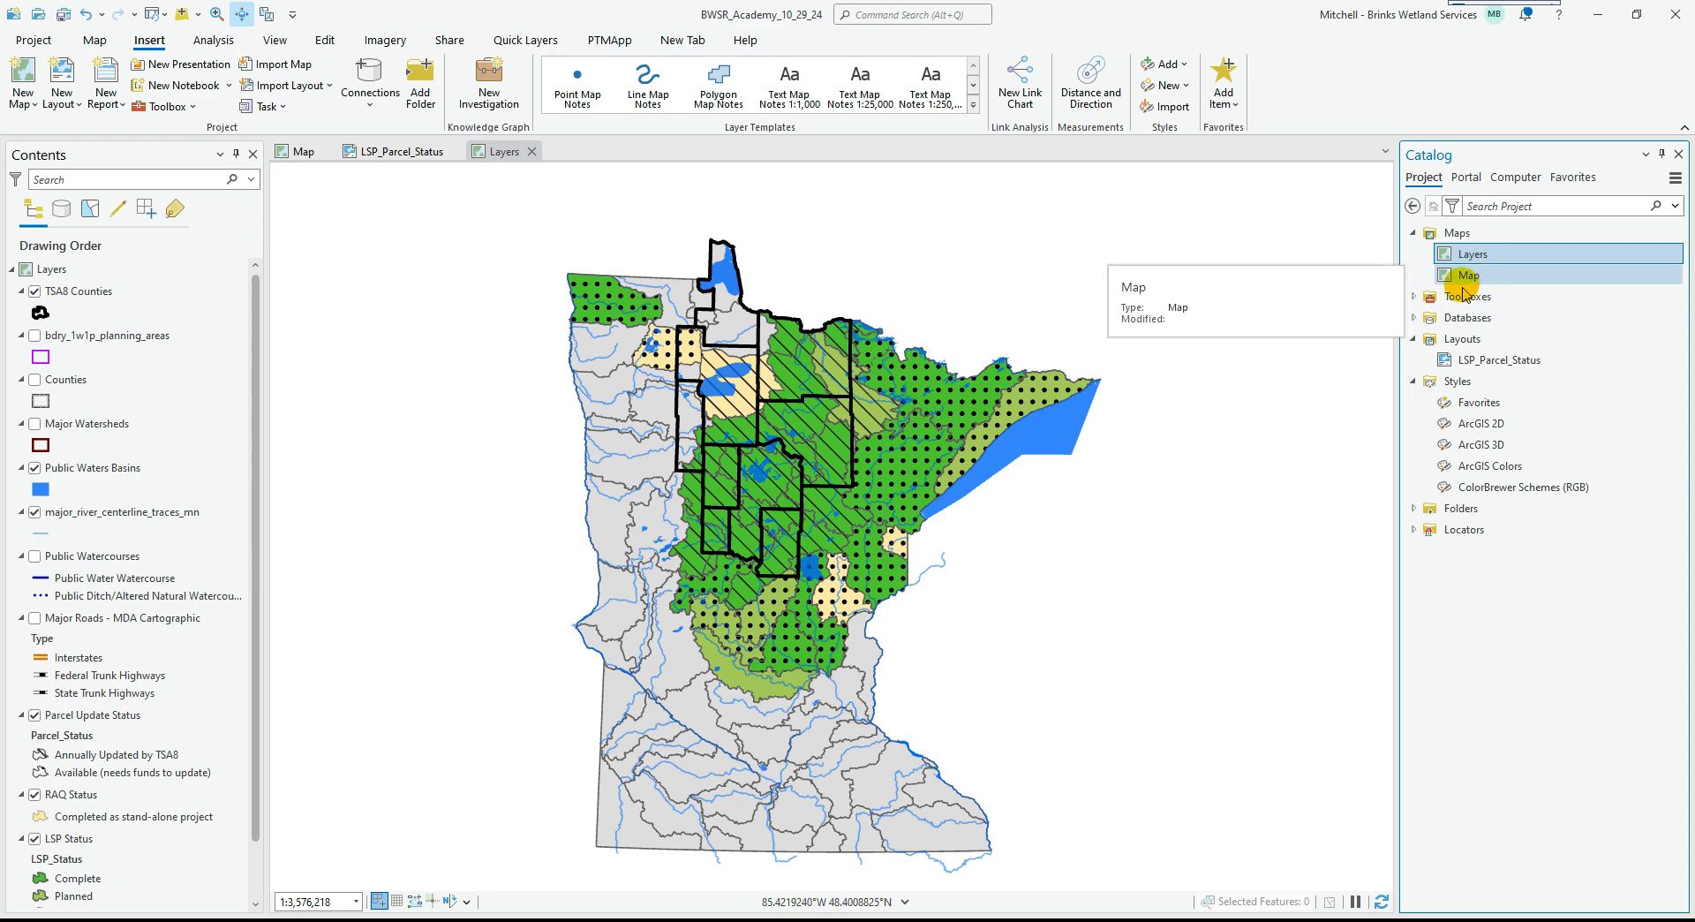
# Place the Layers view ahead of the LSP_Parcel_Status layout, look through the open views and return to Layers.
pyautogui.click(491, 151)
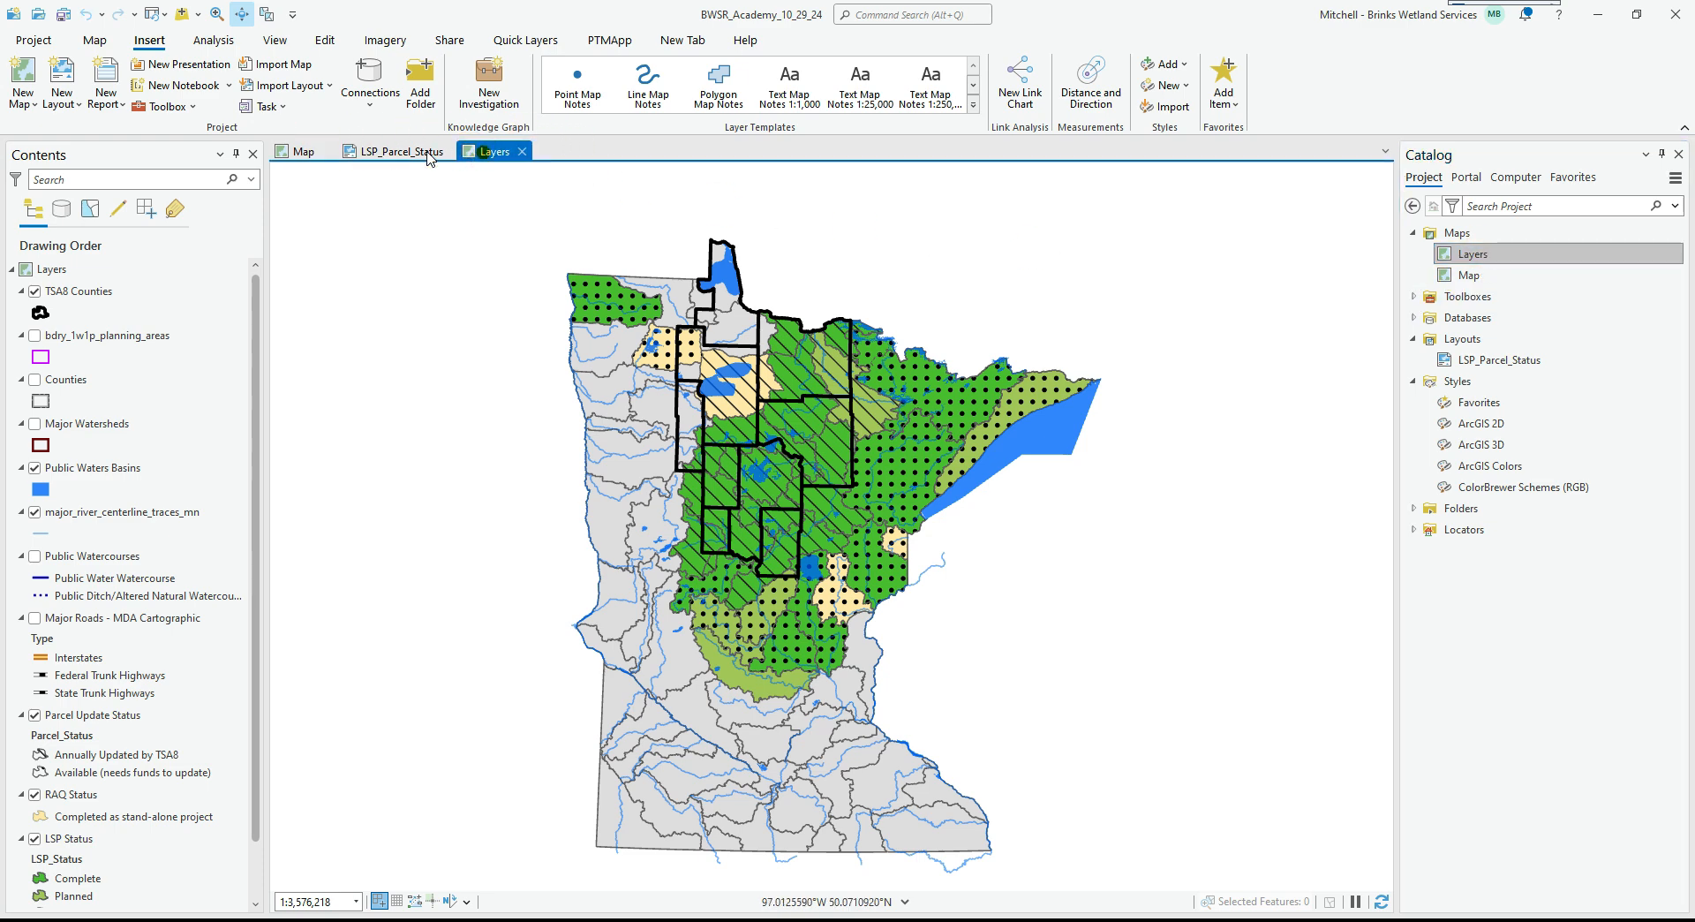
pyautogui.moveTo(430, 159); pyautogui.dragTo(397, 154)
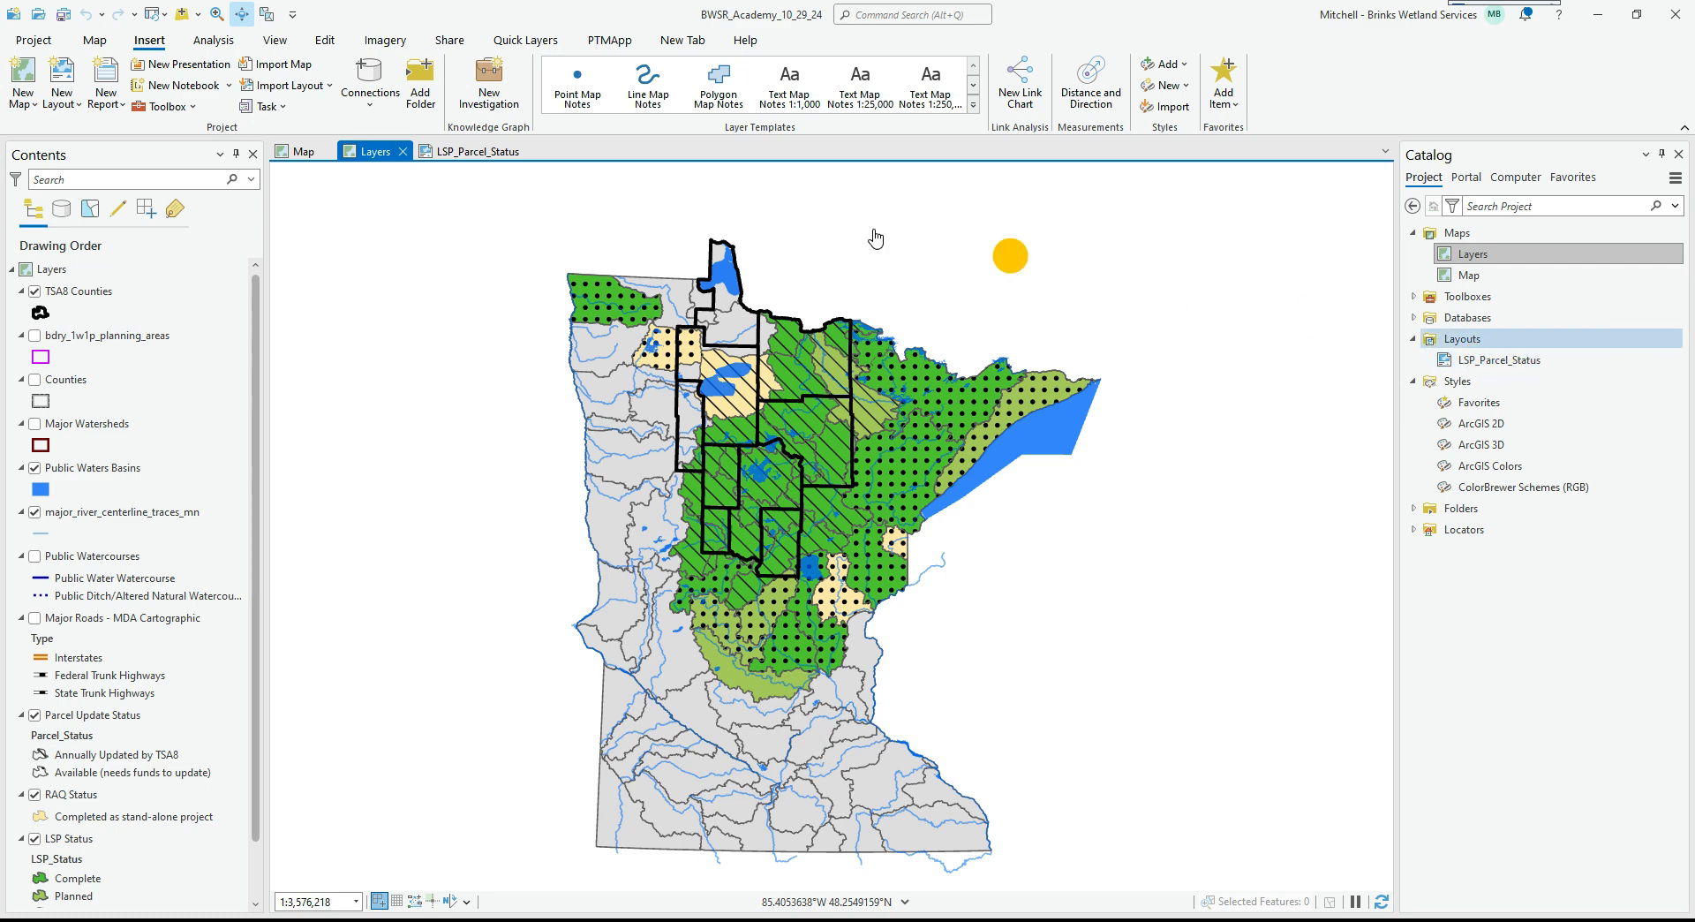
pyautogui.click(491, 151)
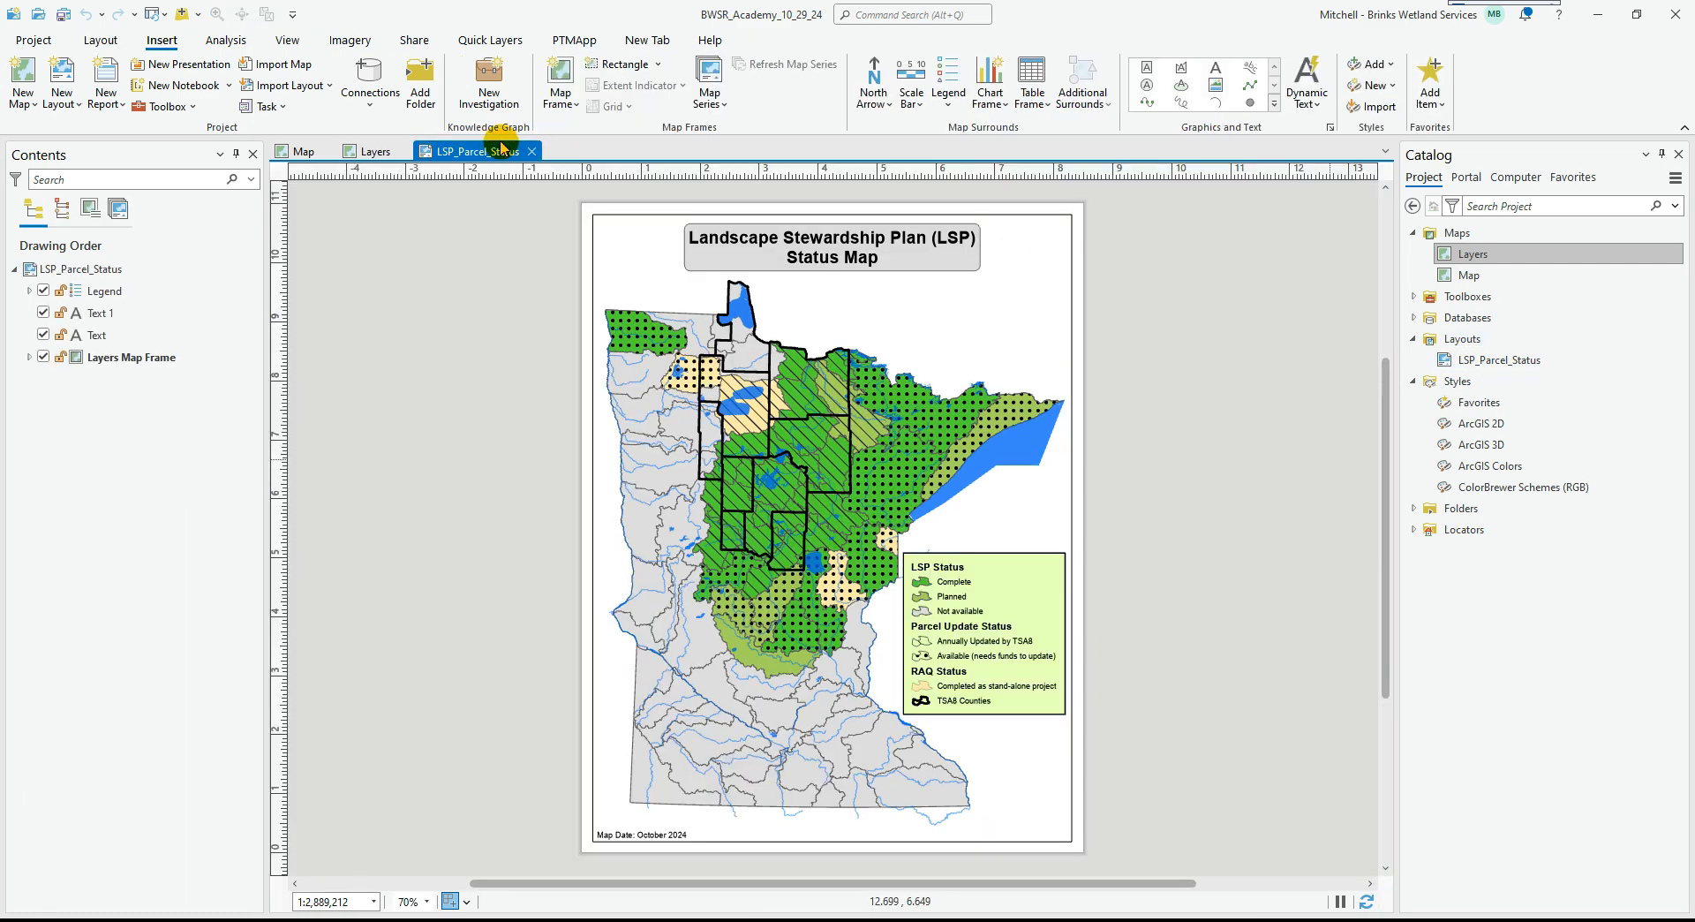
pyautogui.click(381, 154)
pyautogui.click(304, 151)
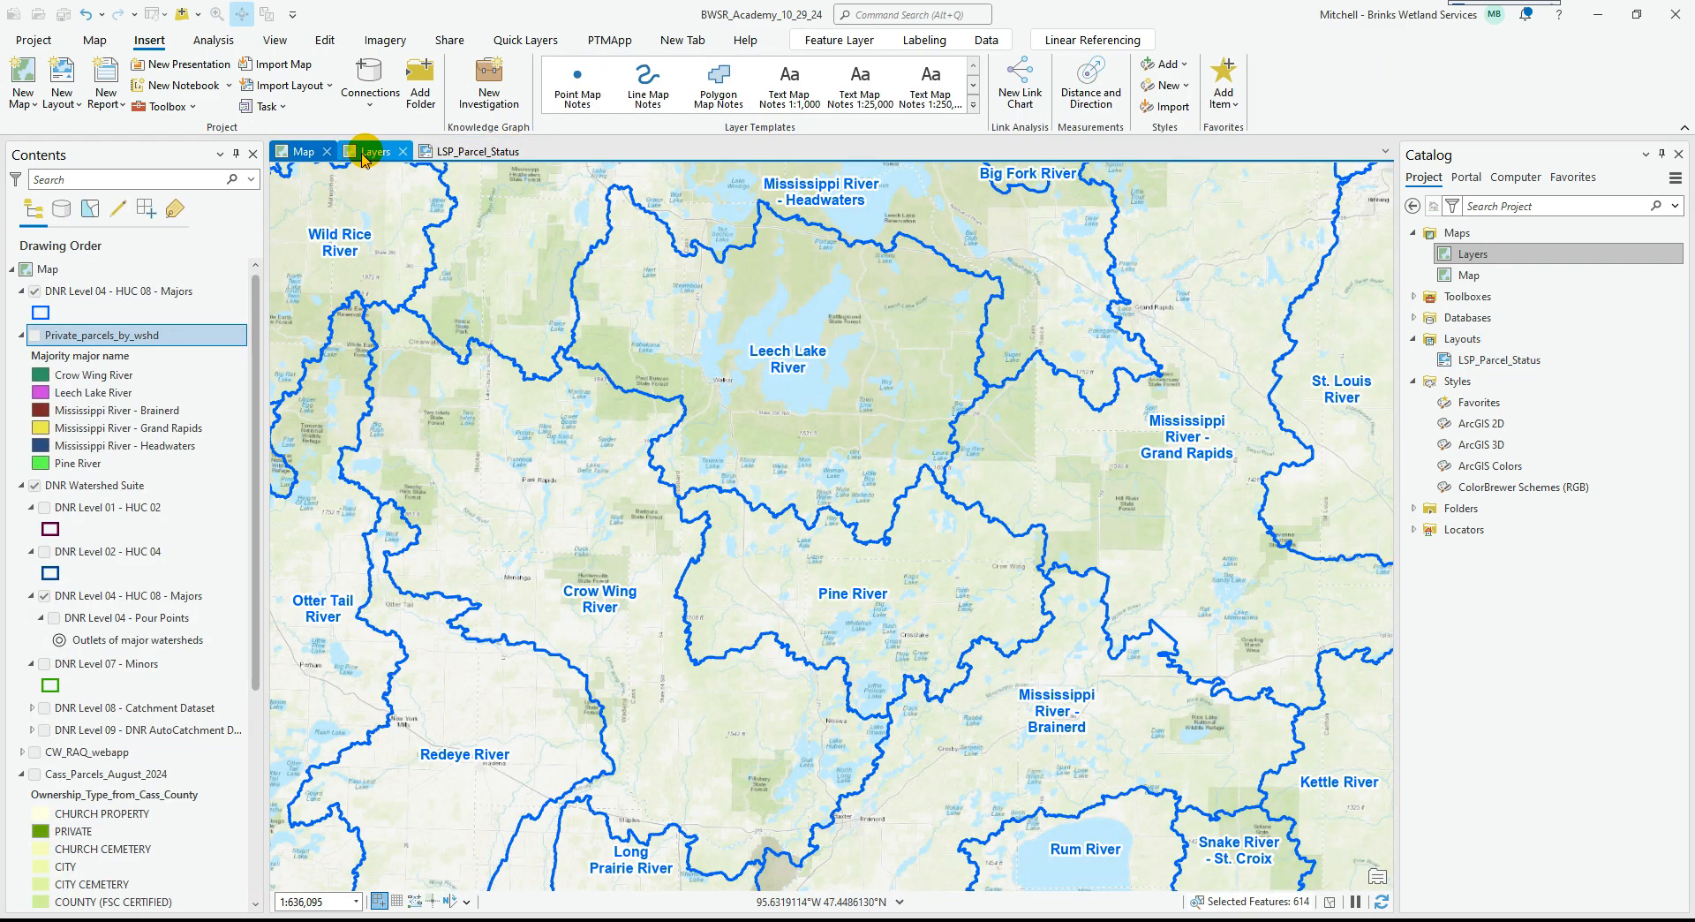
pyautogui.click(365, 154)
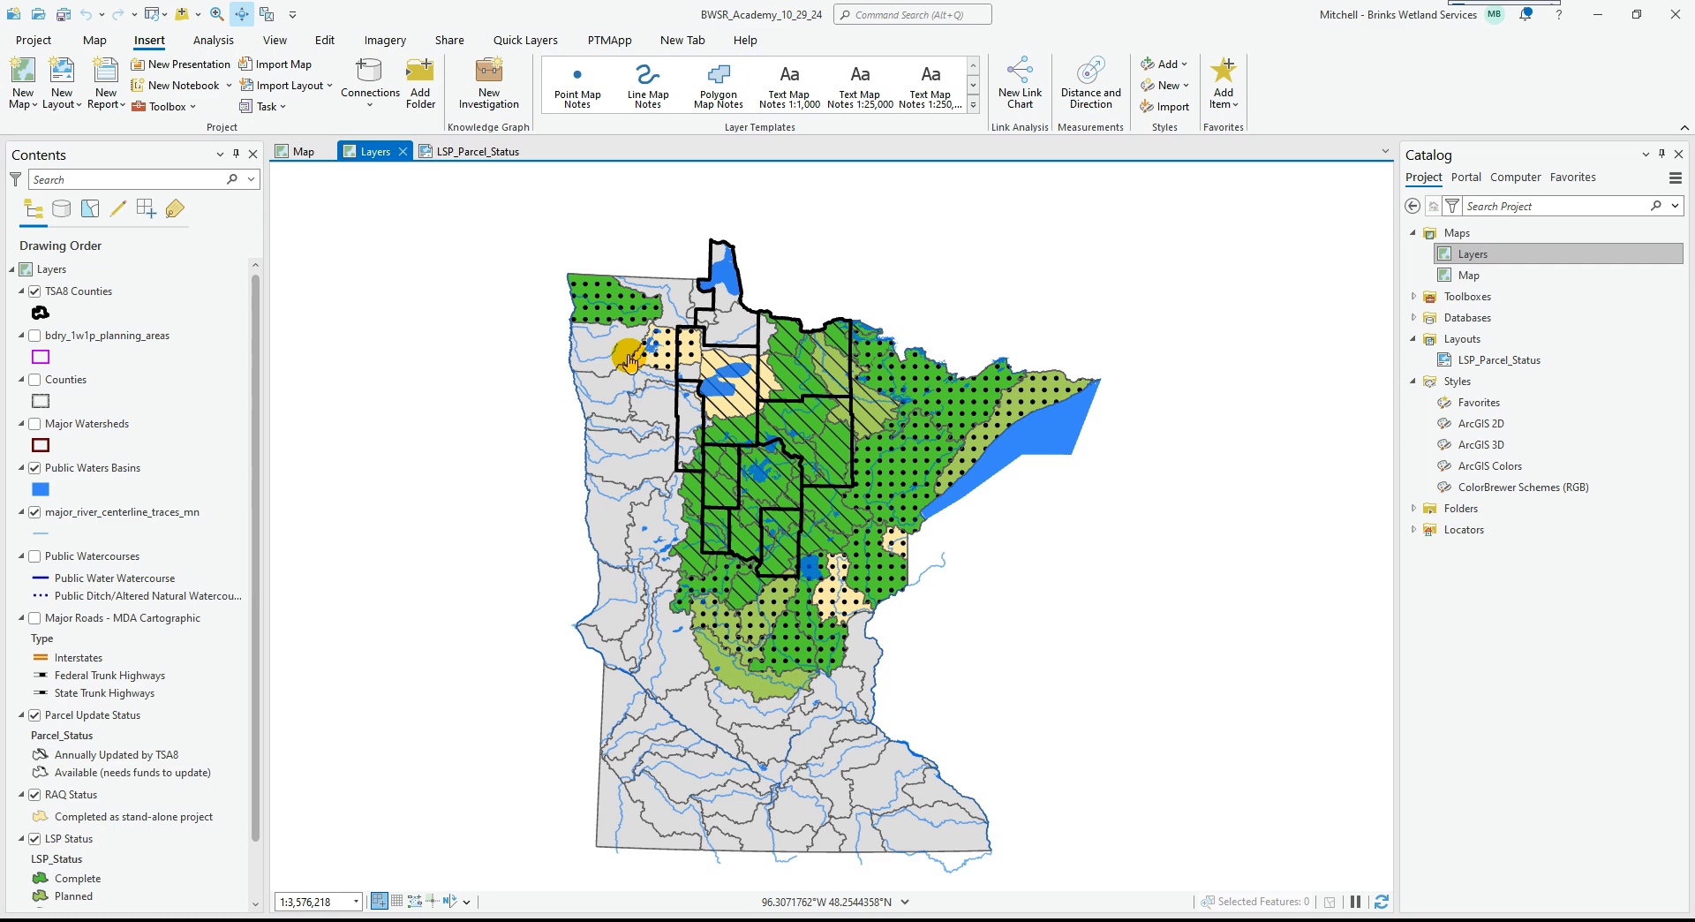
# Hide the LSP Status and Parcel Update Status items in the LSP_Parcel_Status layout's legend and show both again.
pyautogui.click(470, 152)
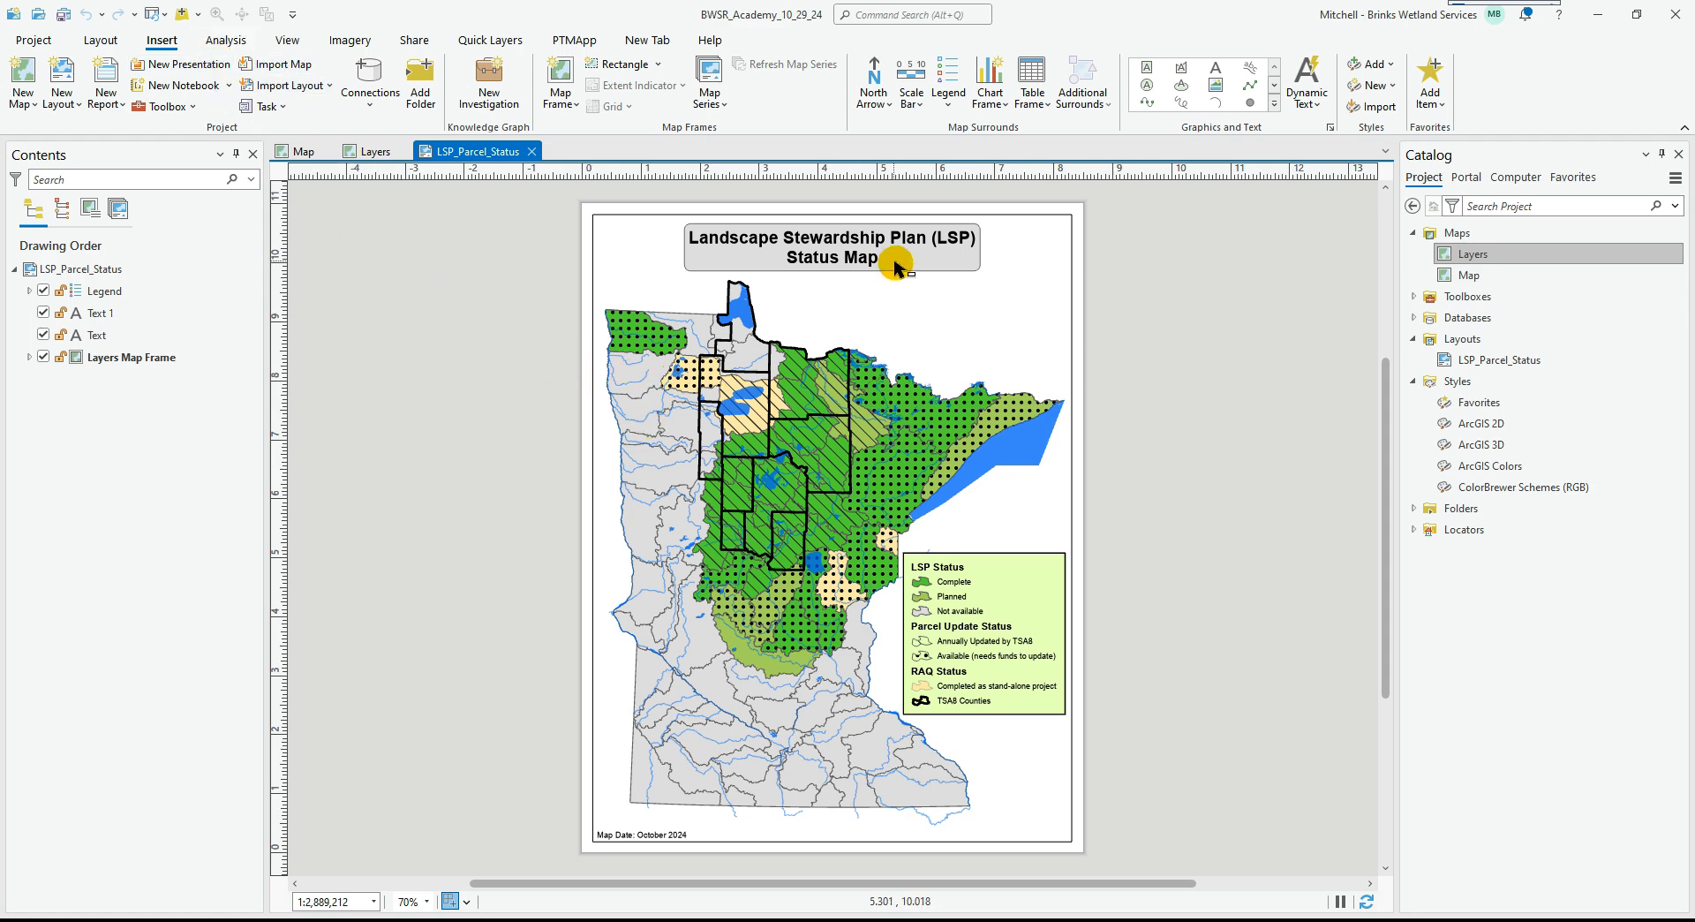
pyautogui.doubleClick(93, 292)
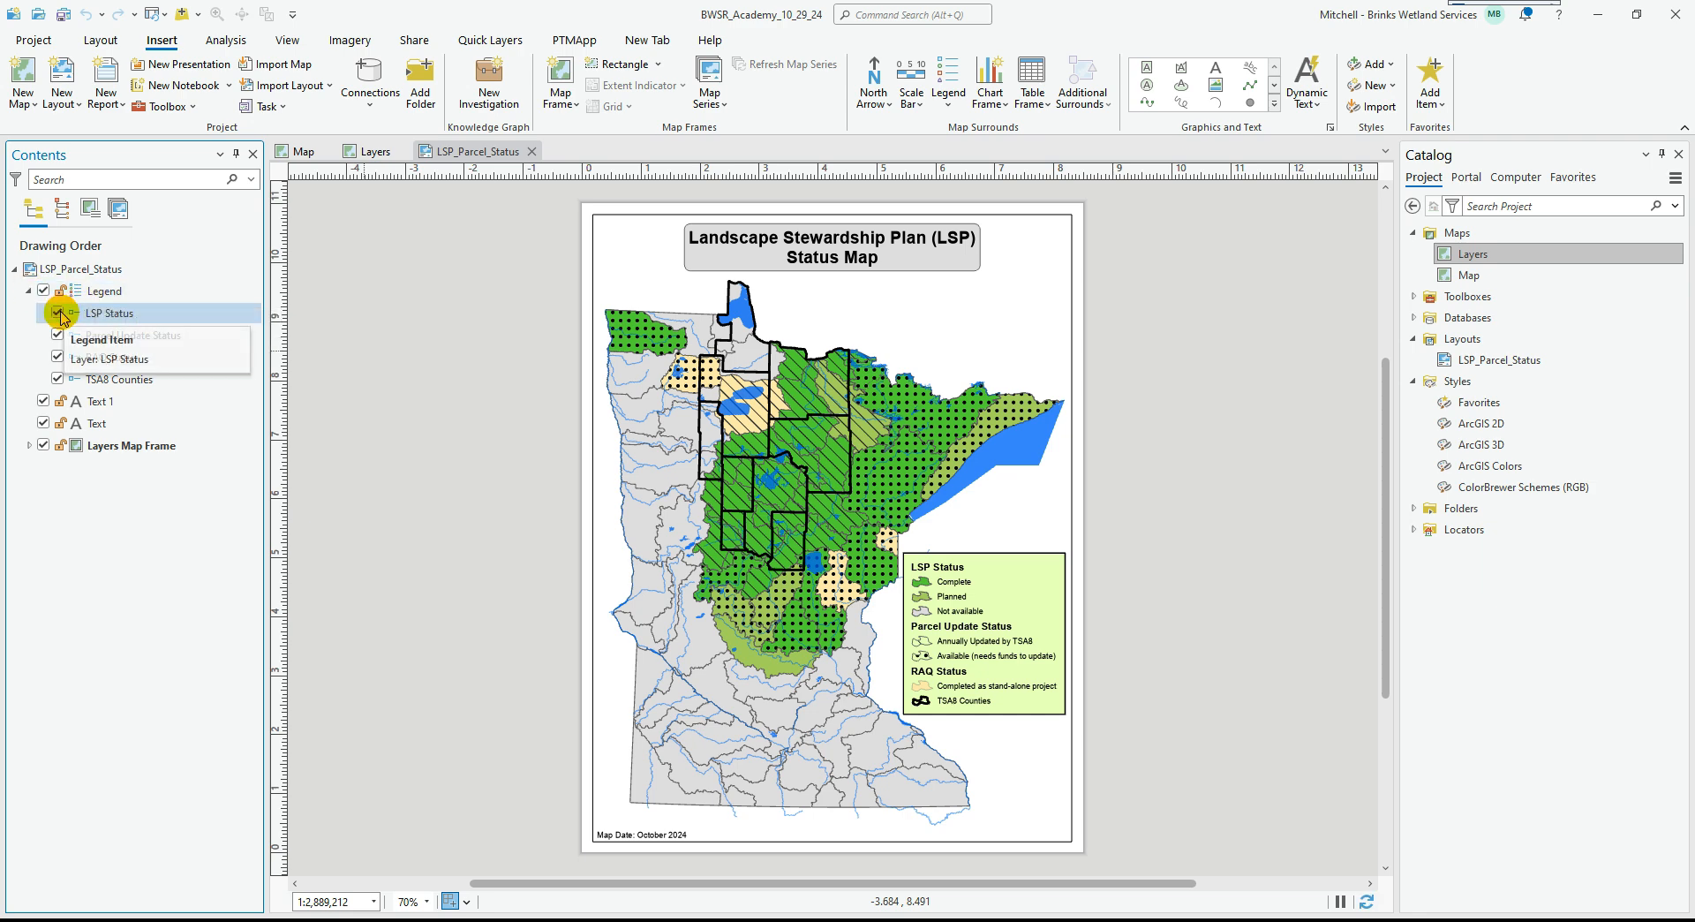
pyautogui.click(58, 314)
pyautogui.click(59, 335)
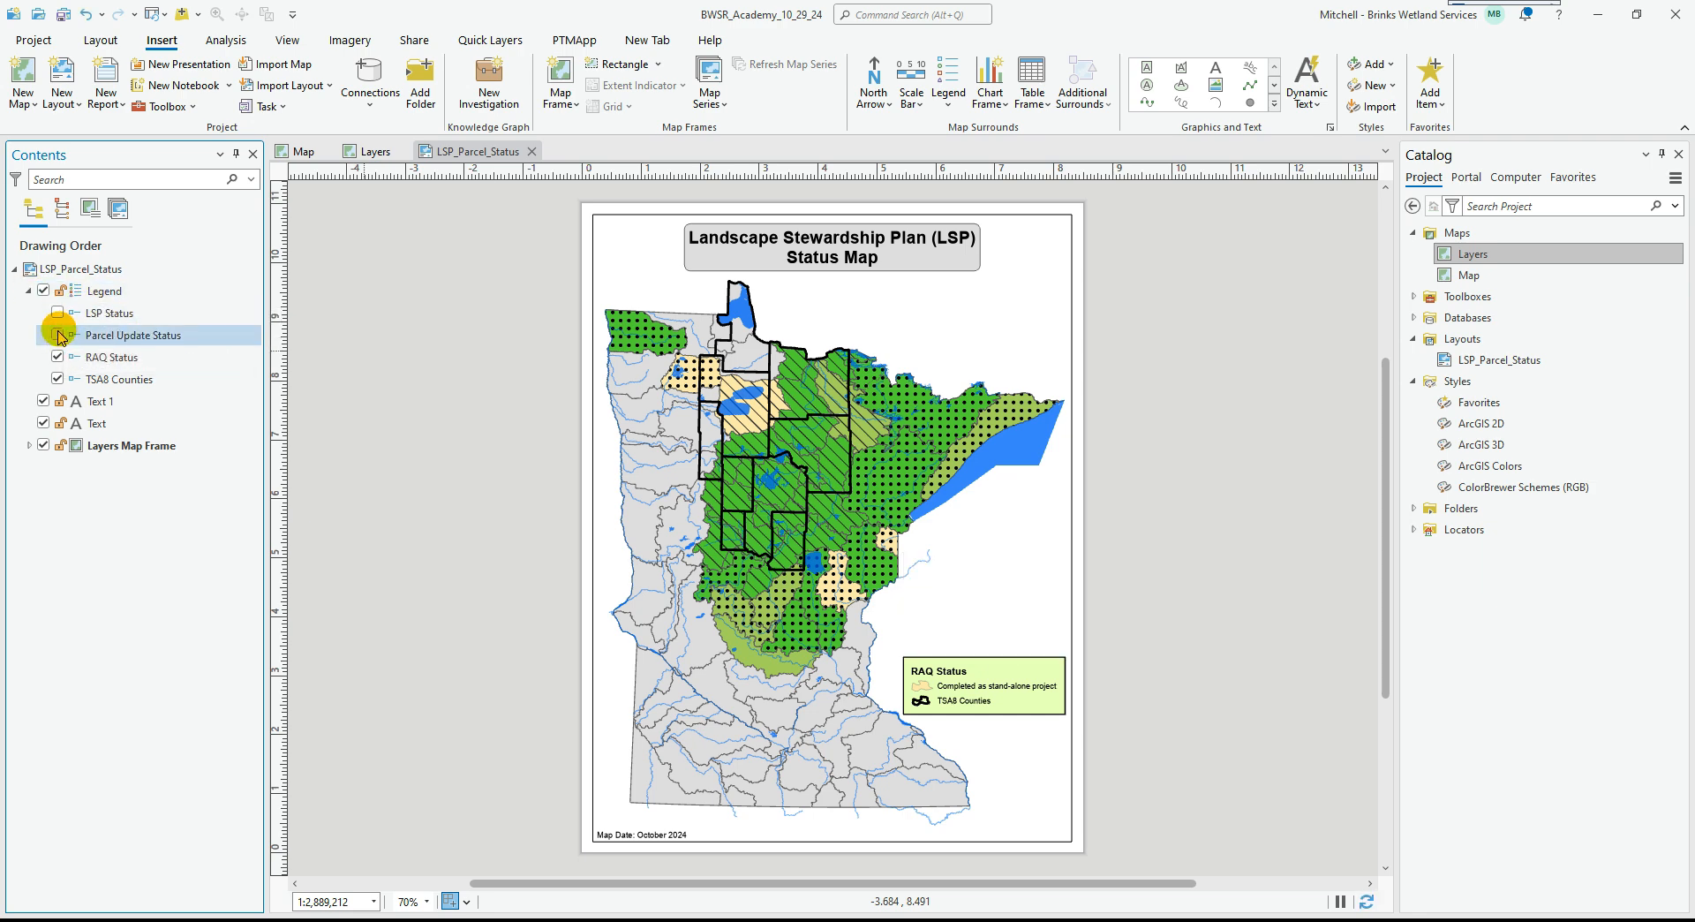
pyautogui.click(59, 336)
pyautogui.click(58, 313)
# Open the properties of the layout's legend and look through the legend parts that can be formatted.
pyautogui.click(113, 292)
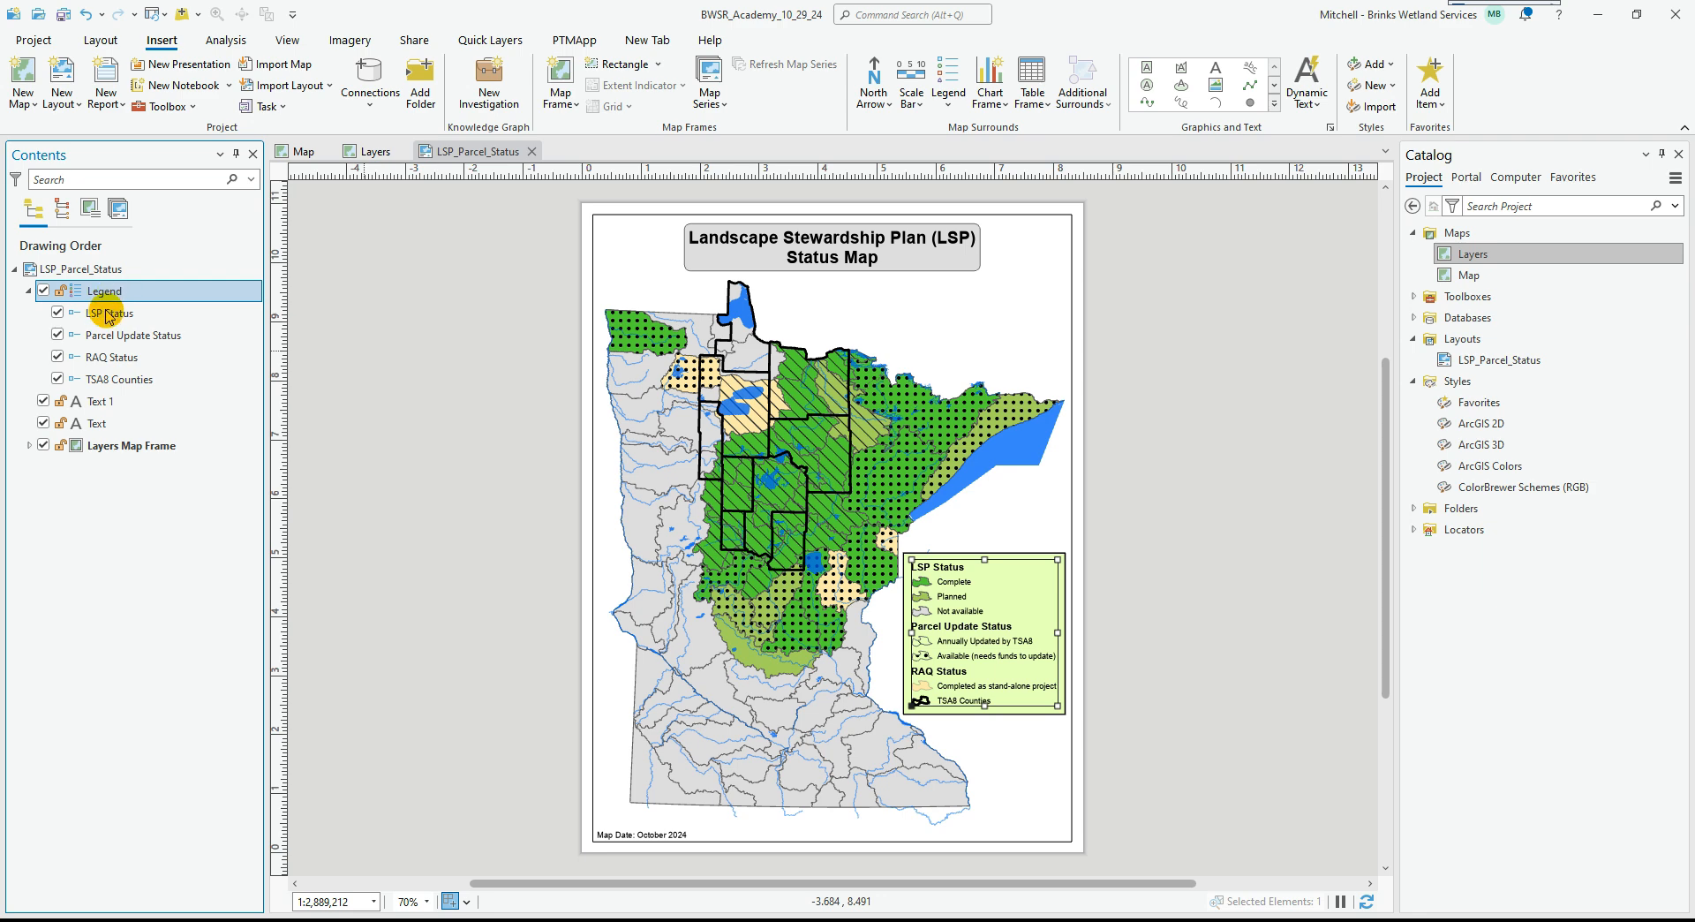
pyautogui.rightClick(104, 296)
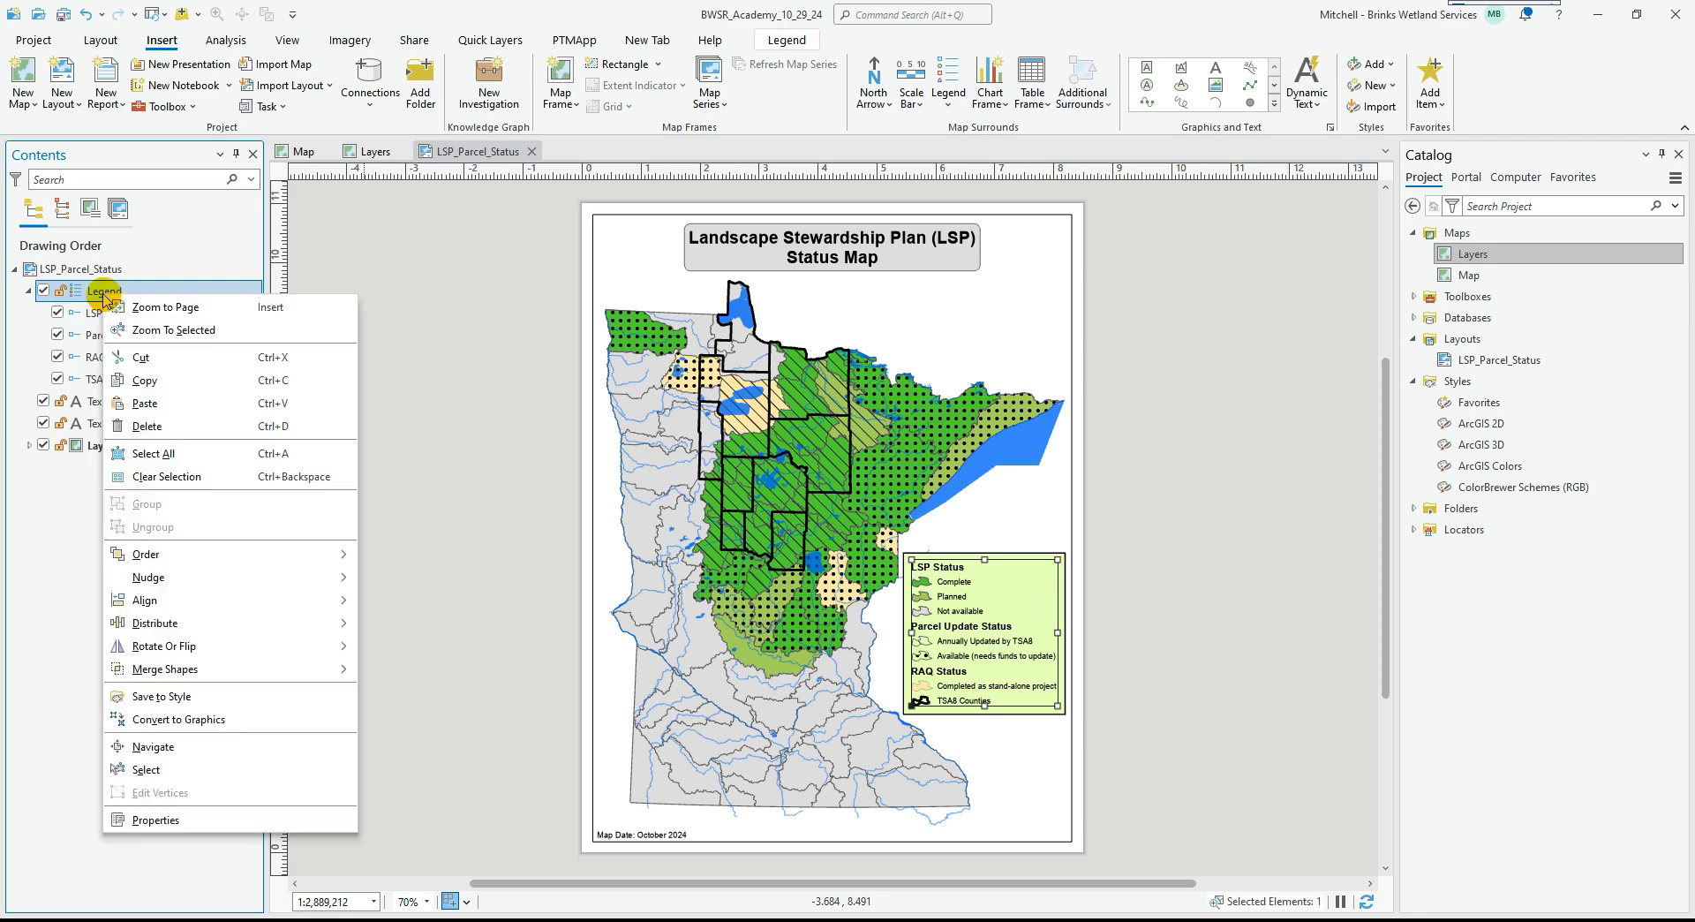
pyautogui.click(171, 819)
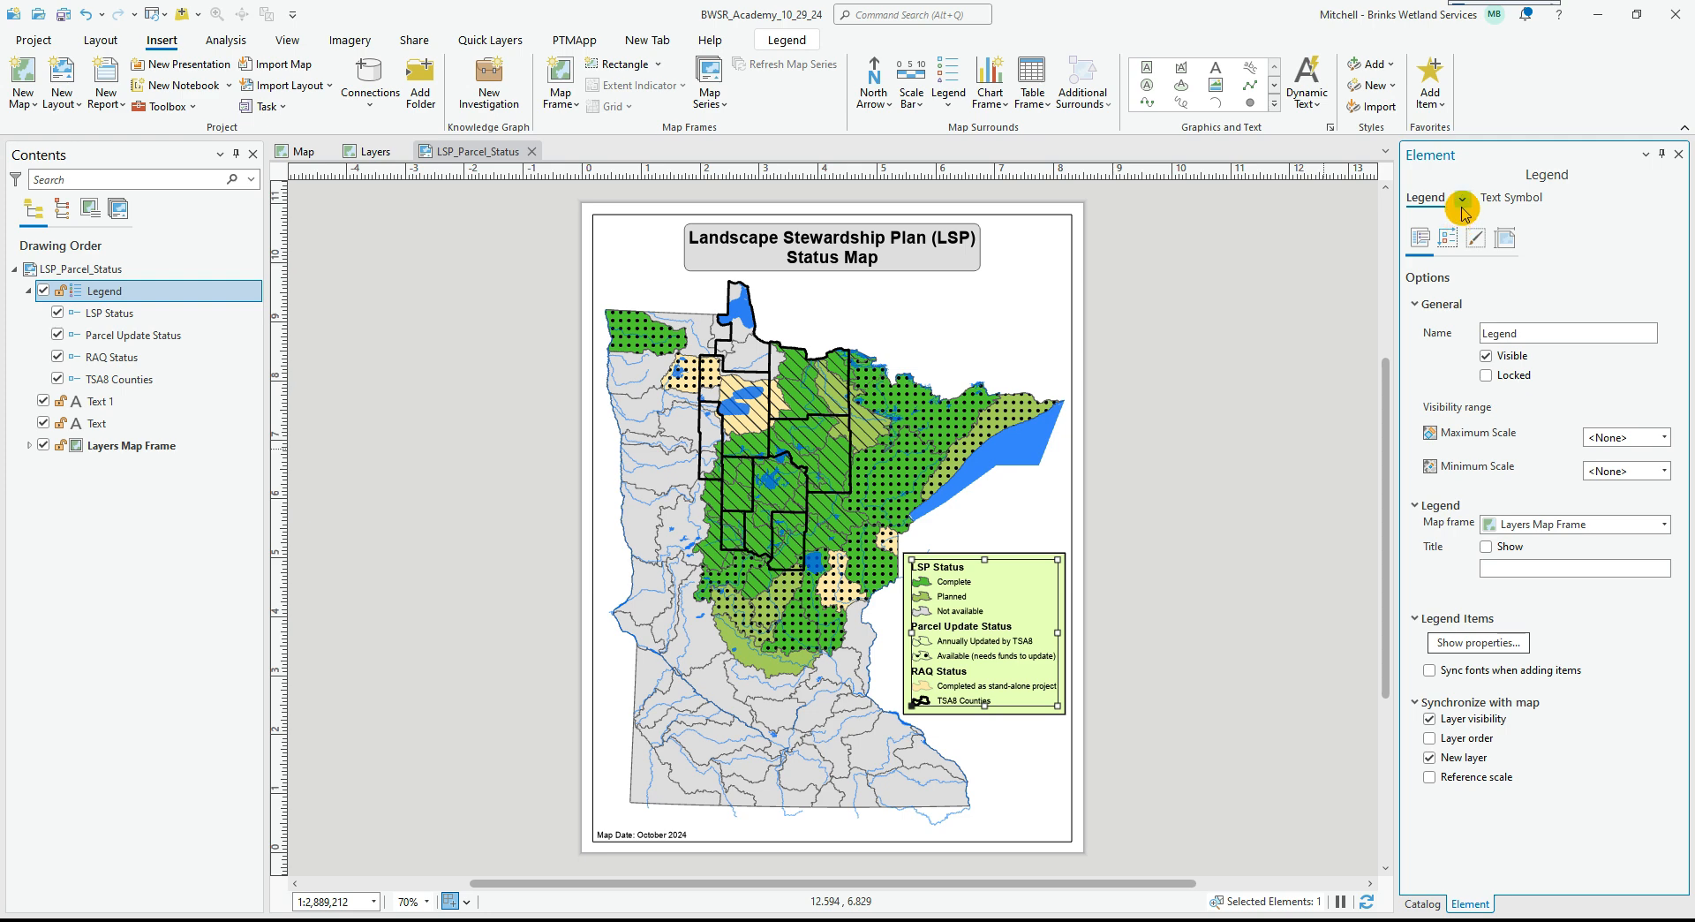
pyautogui.click(1462, 205)
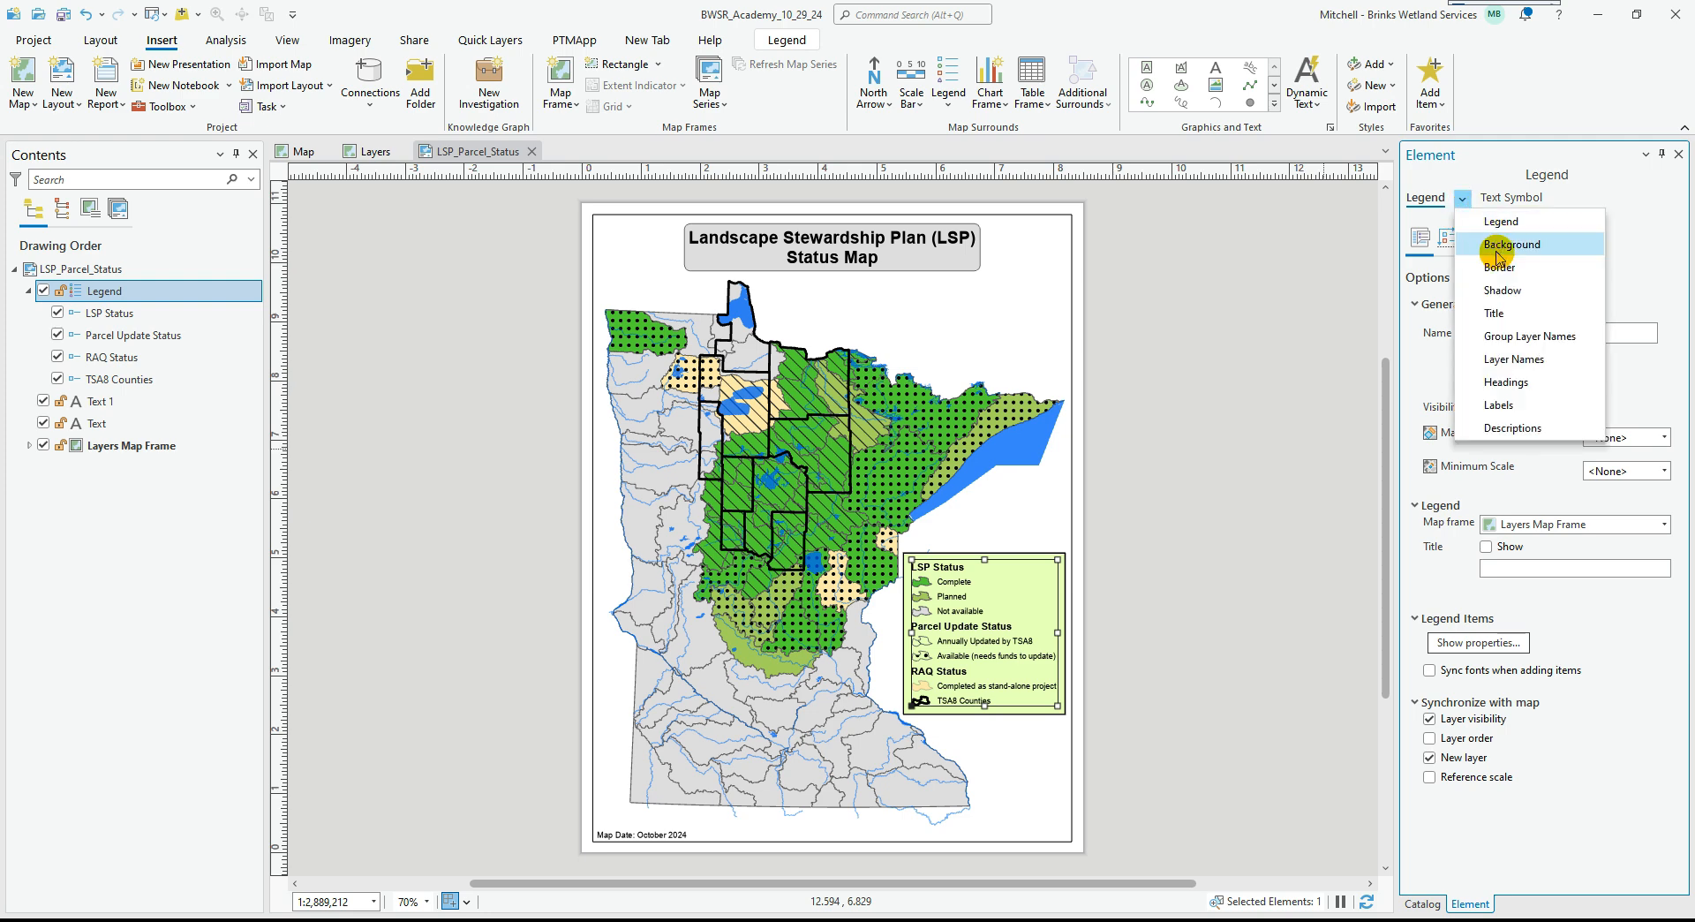
pyautogui.click(1628, 240)
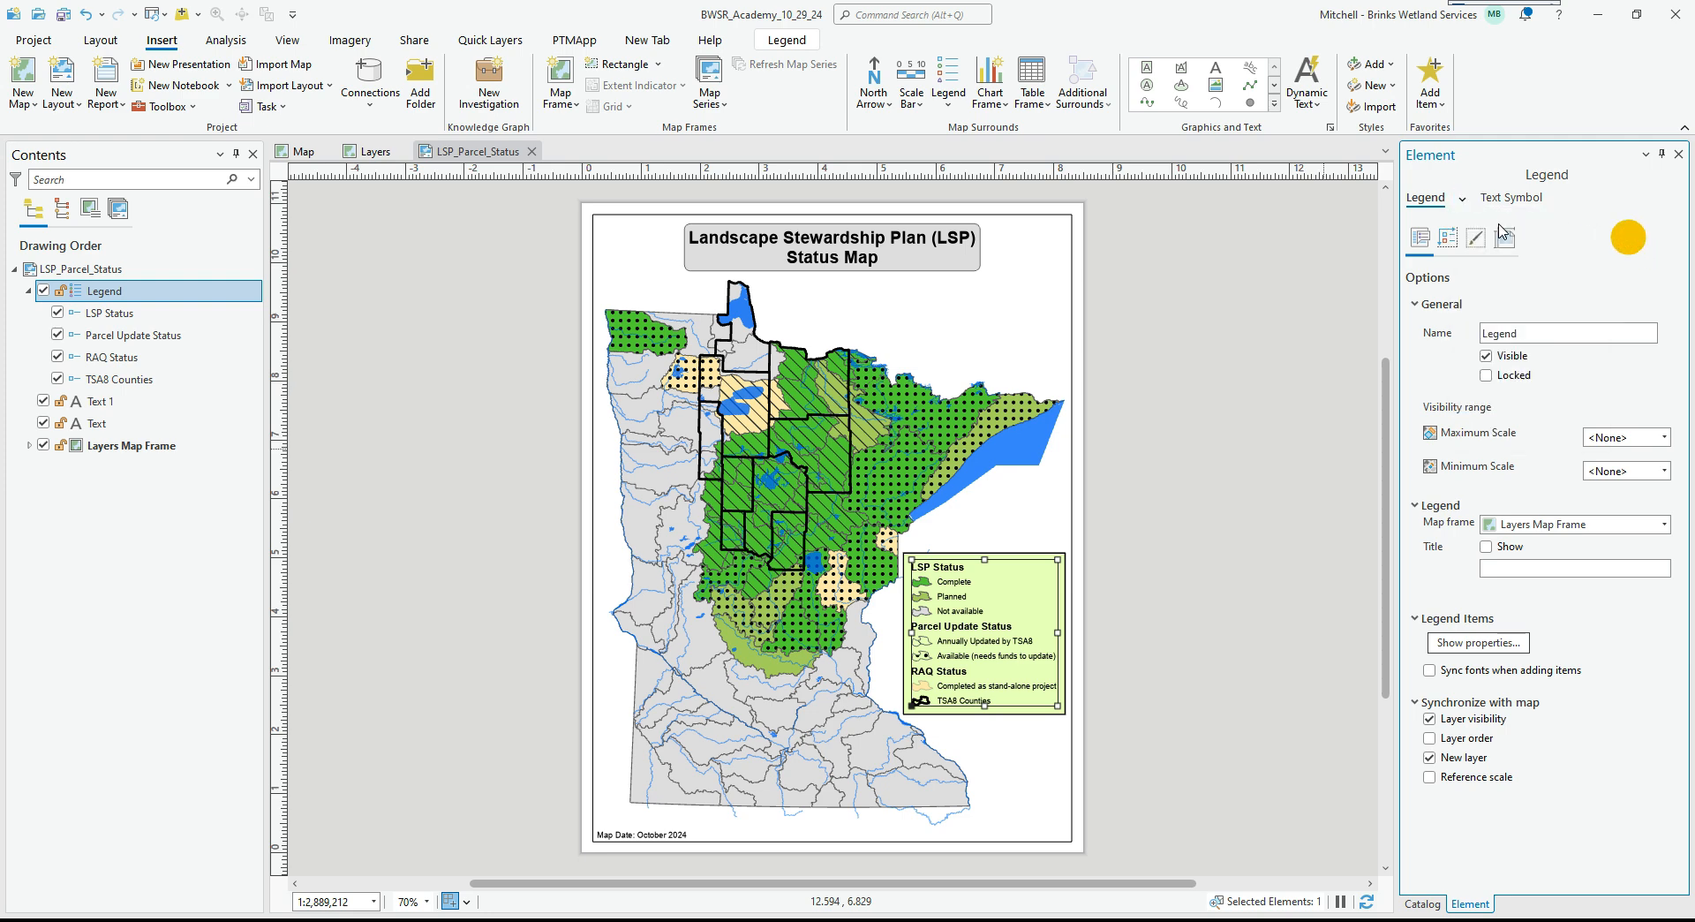
# Toggle the layer name off and on for the LSP Status legend item and select the Parcel Update Status item.
pyautogui.click(159, 313)
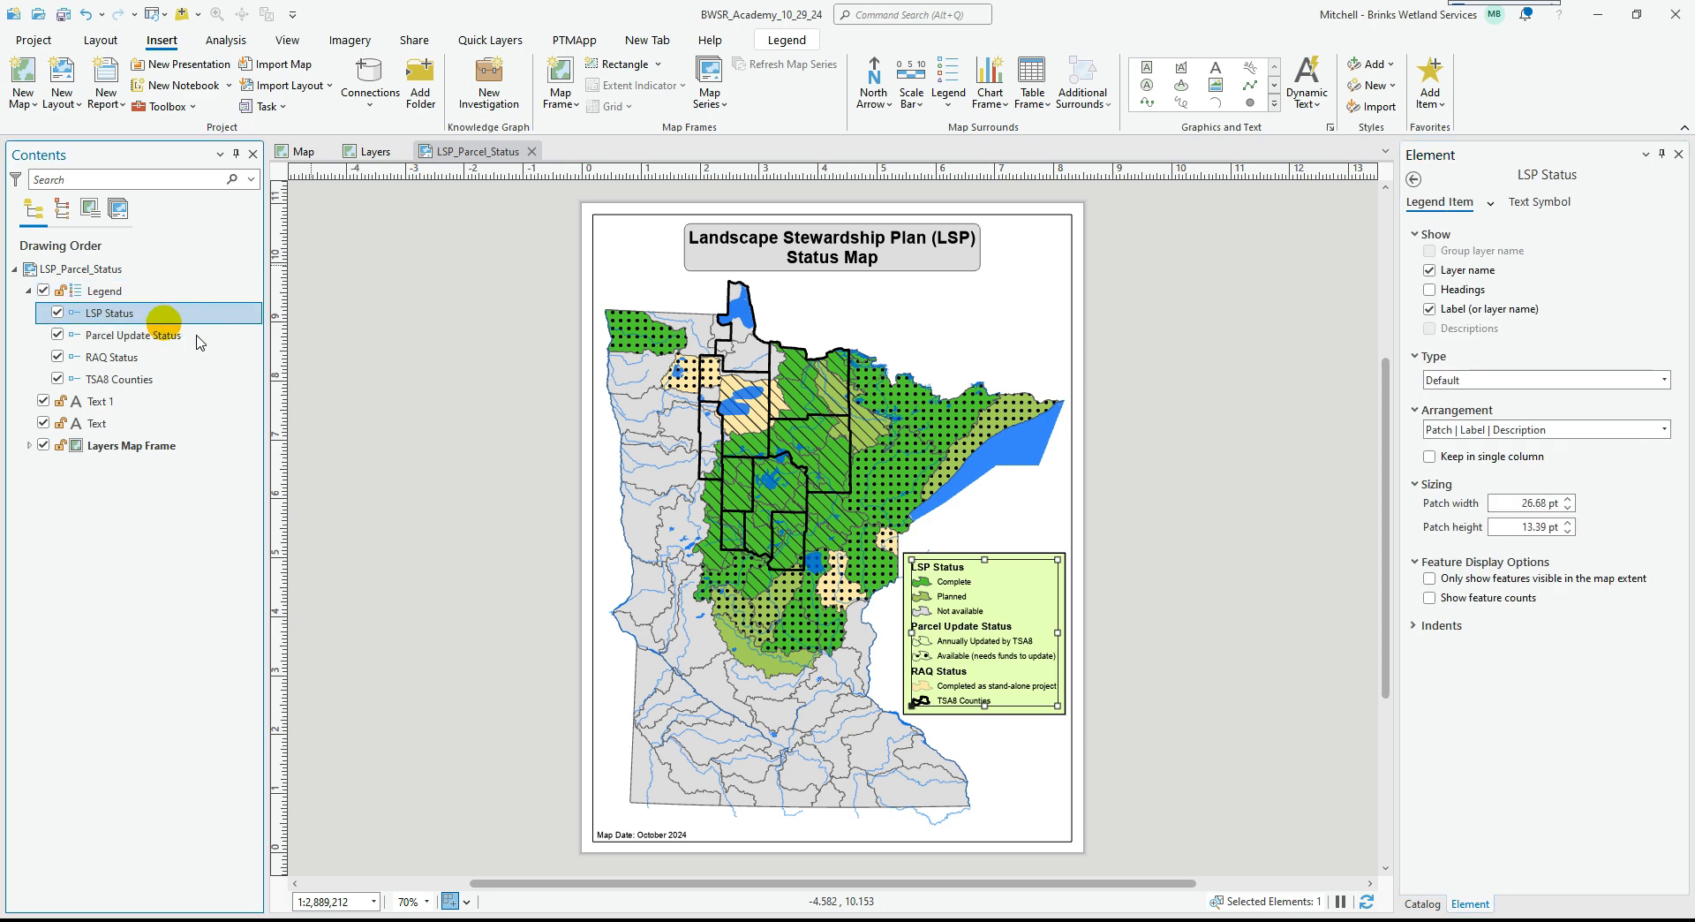
pyautogui.click(1430, 272)
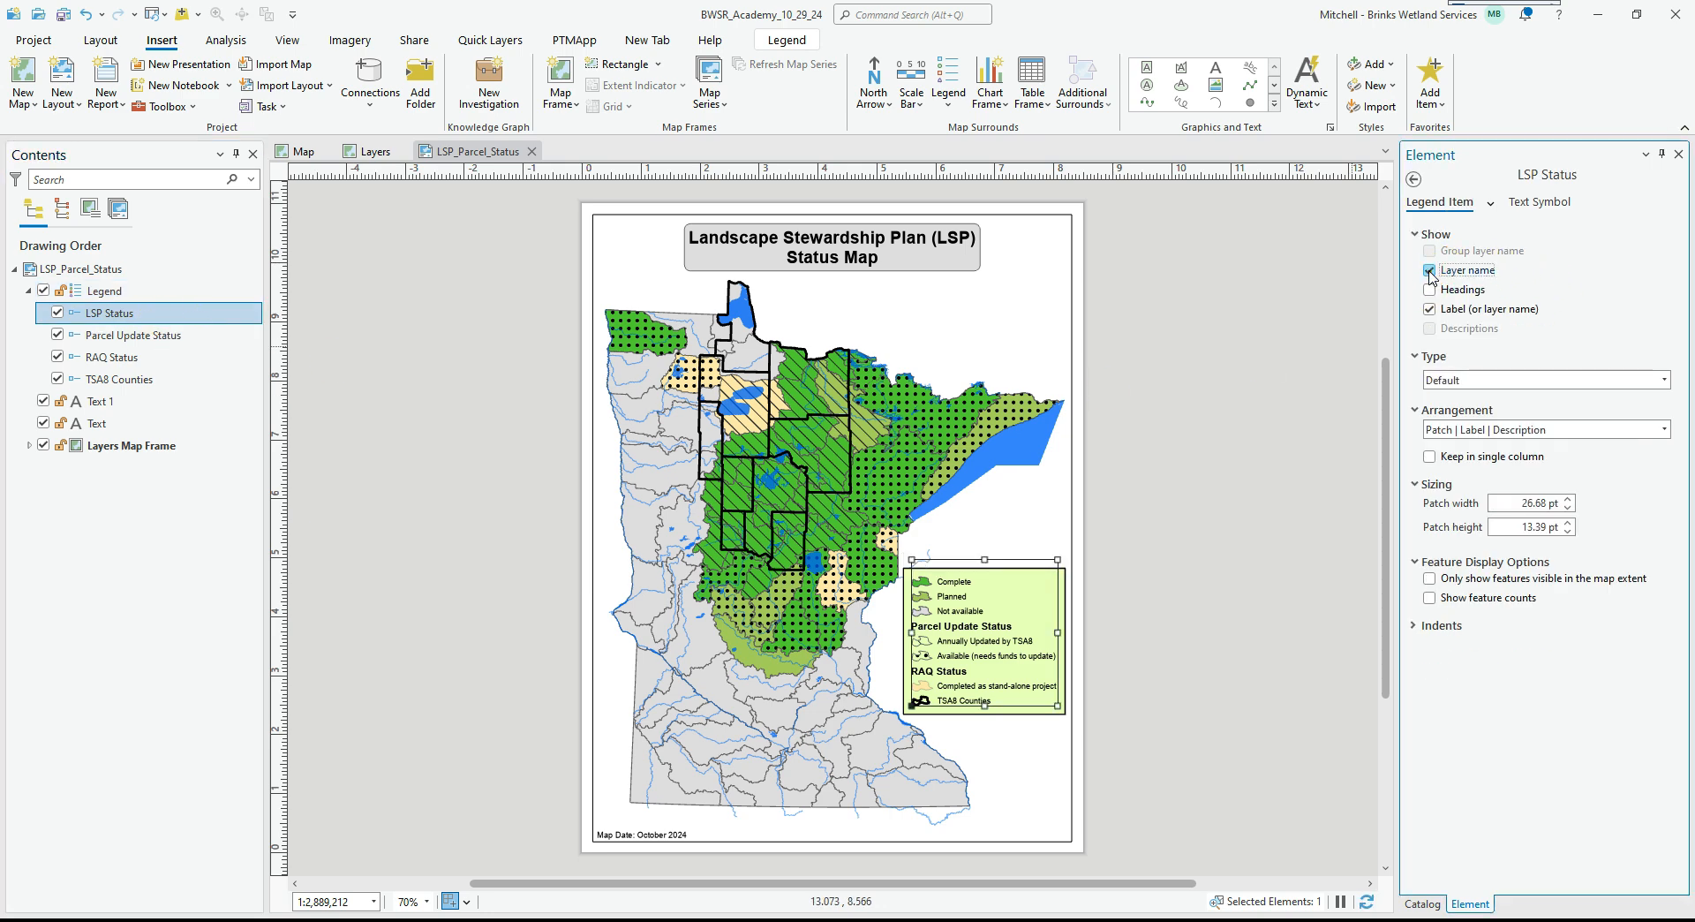
pyautogui.click(1429, 271)
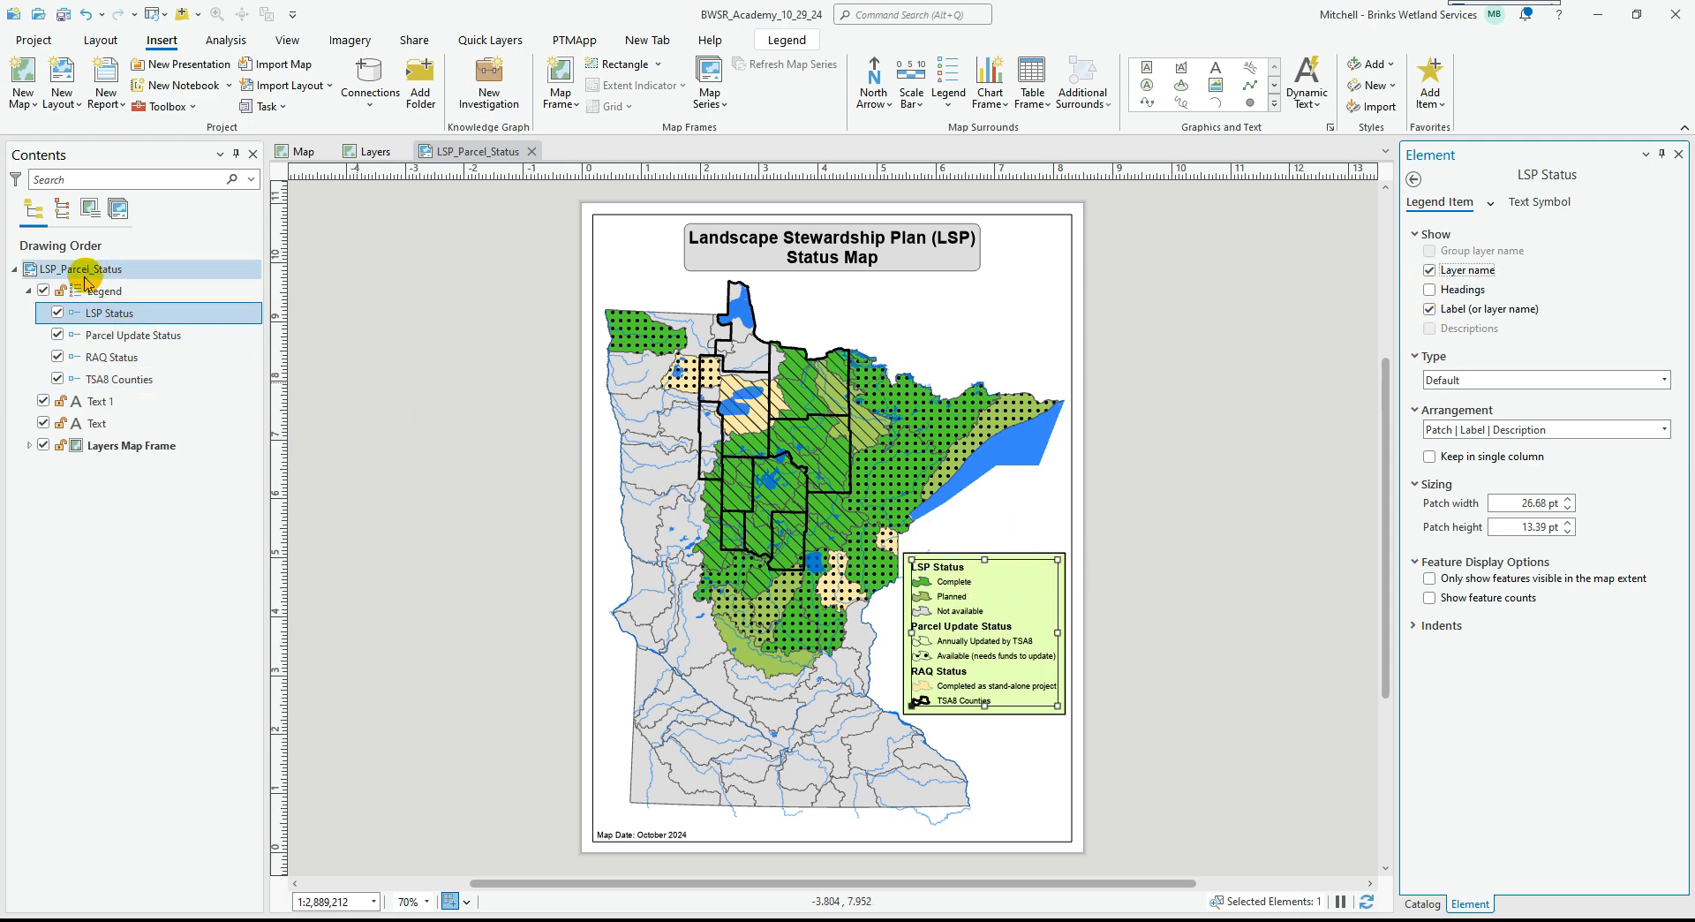
pyautogui.click(104, 336)
pyautogui.moveTo(108, 313); pyautogui.dragTo(111, 359)
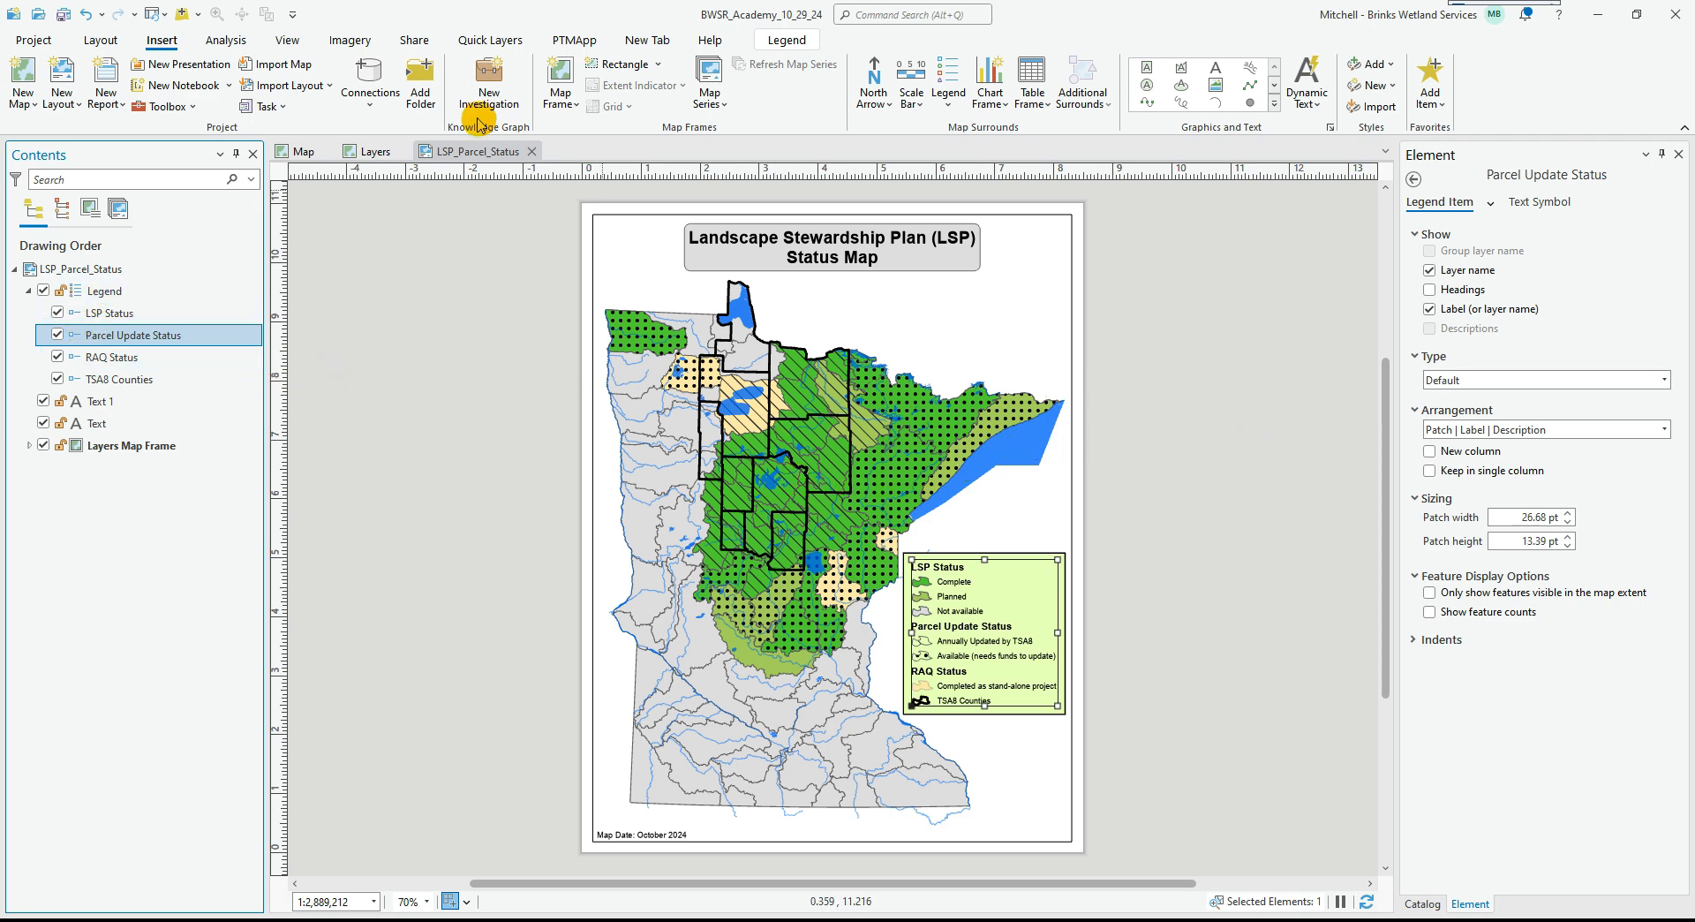
# Look up the option to save the LSP_Parcel_Status layout as a layout file among the project's layouts.
pyautogui.click(1422, 904)
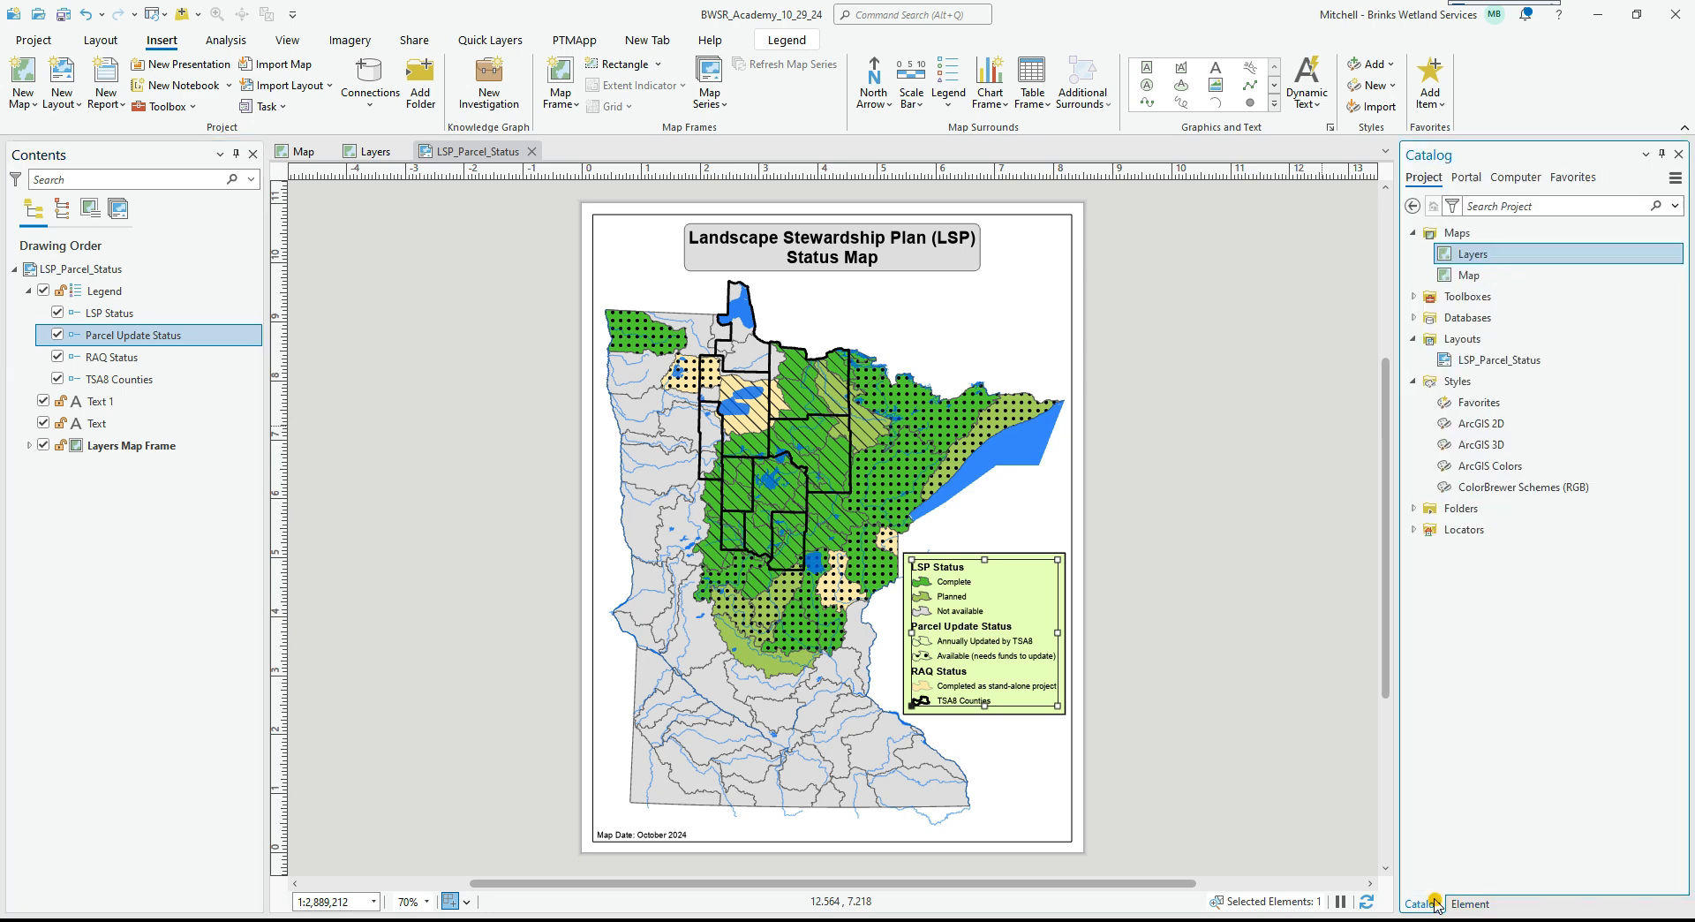
pyautogui.click(1472, 361)
pyautogui.rightClick(1472, 361)
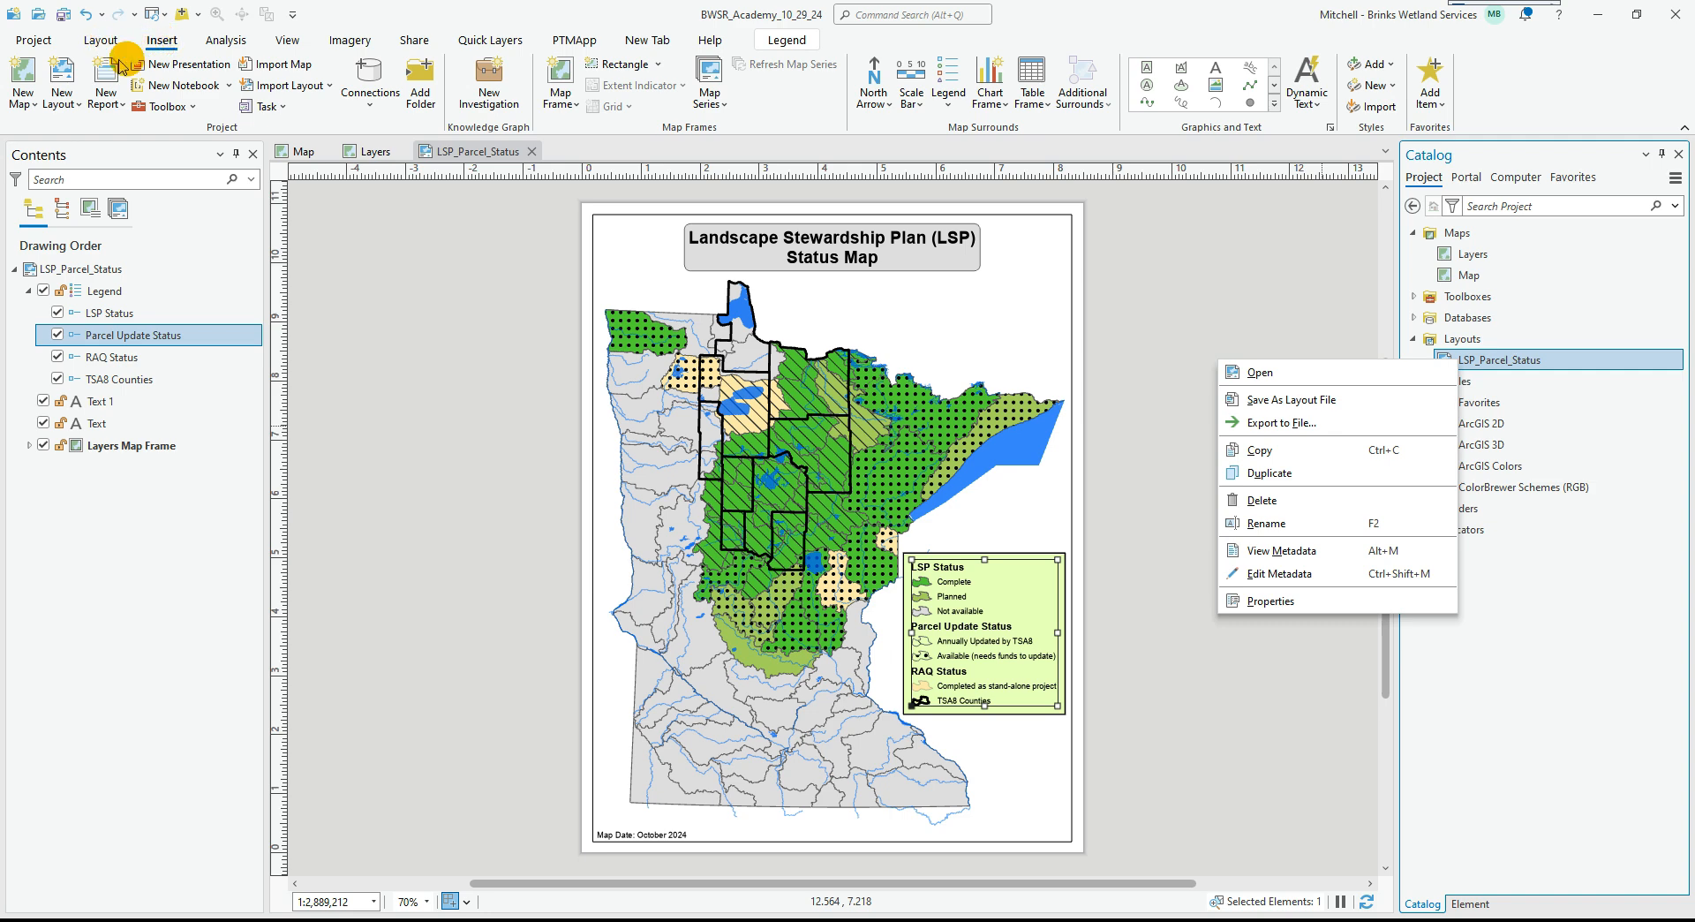
pyautogui.click(78, 106)
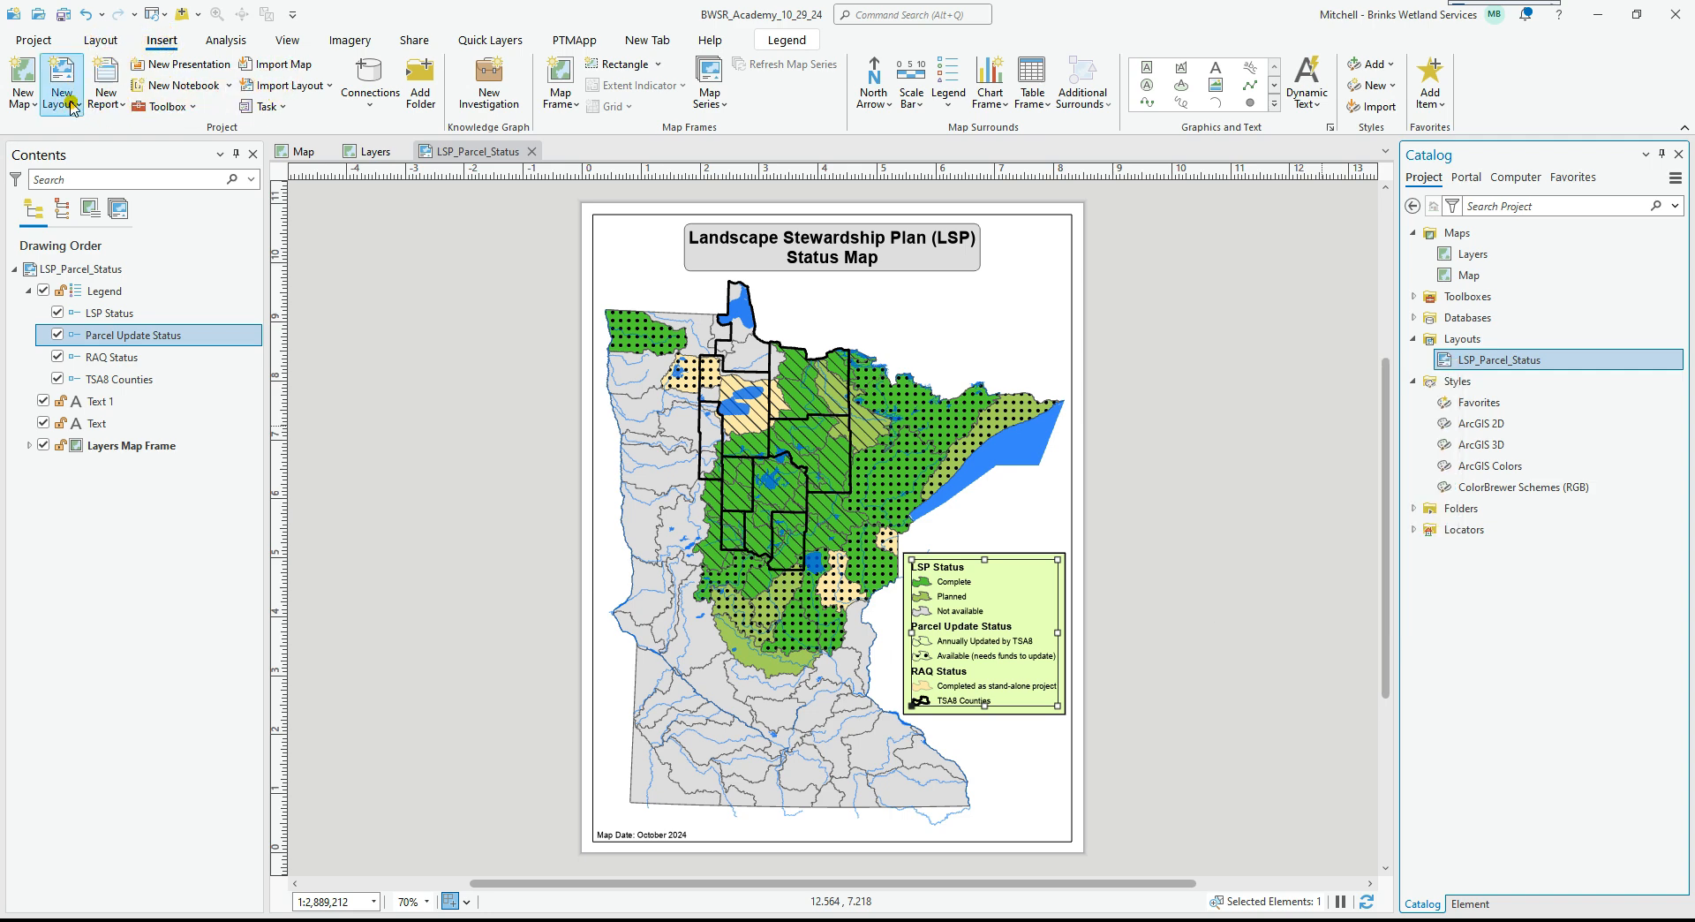
# Look through the new-layout page sizes, open the layout file import to see the available template, and cancel it.
pyautogui.click(78, 107)
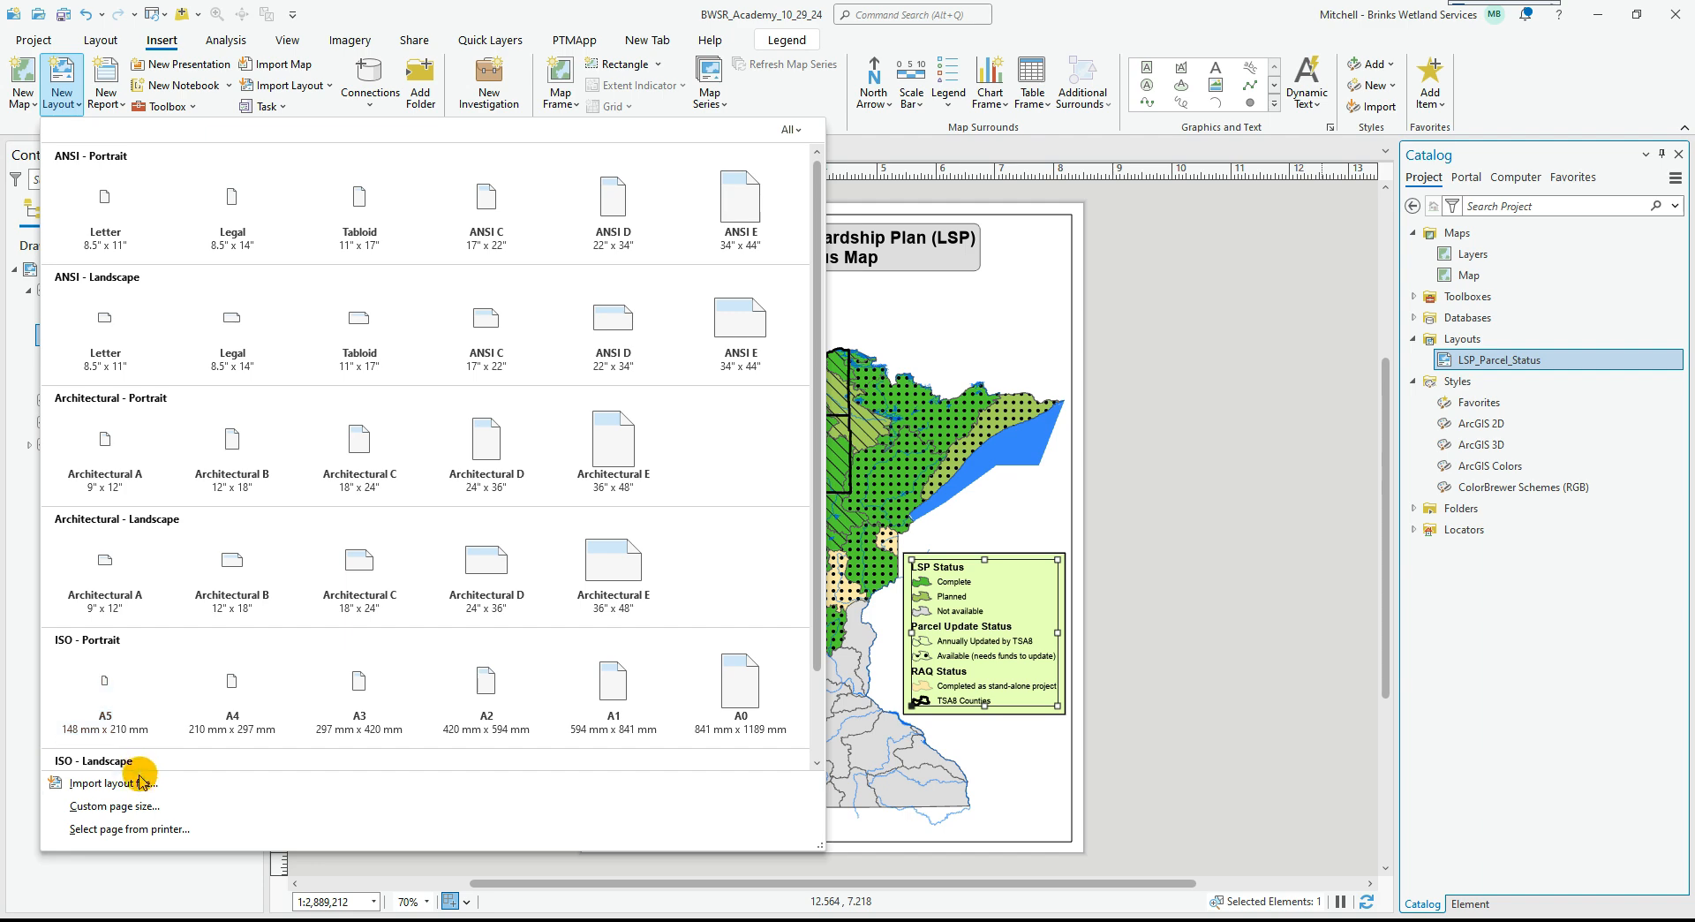
pyautogui.scroll(-2, 234, 578)
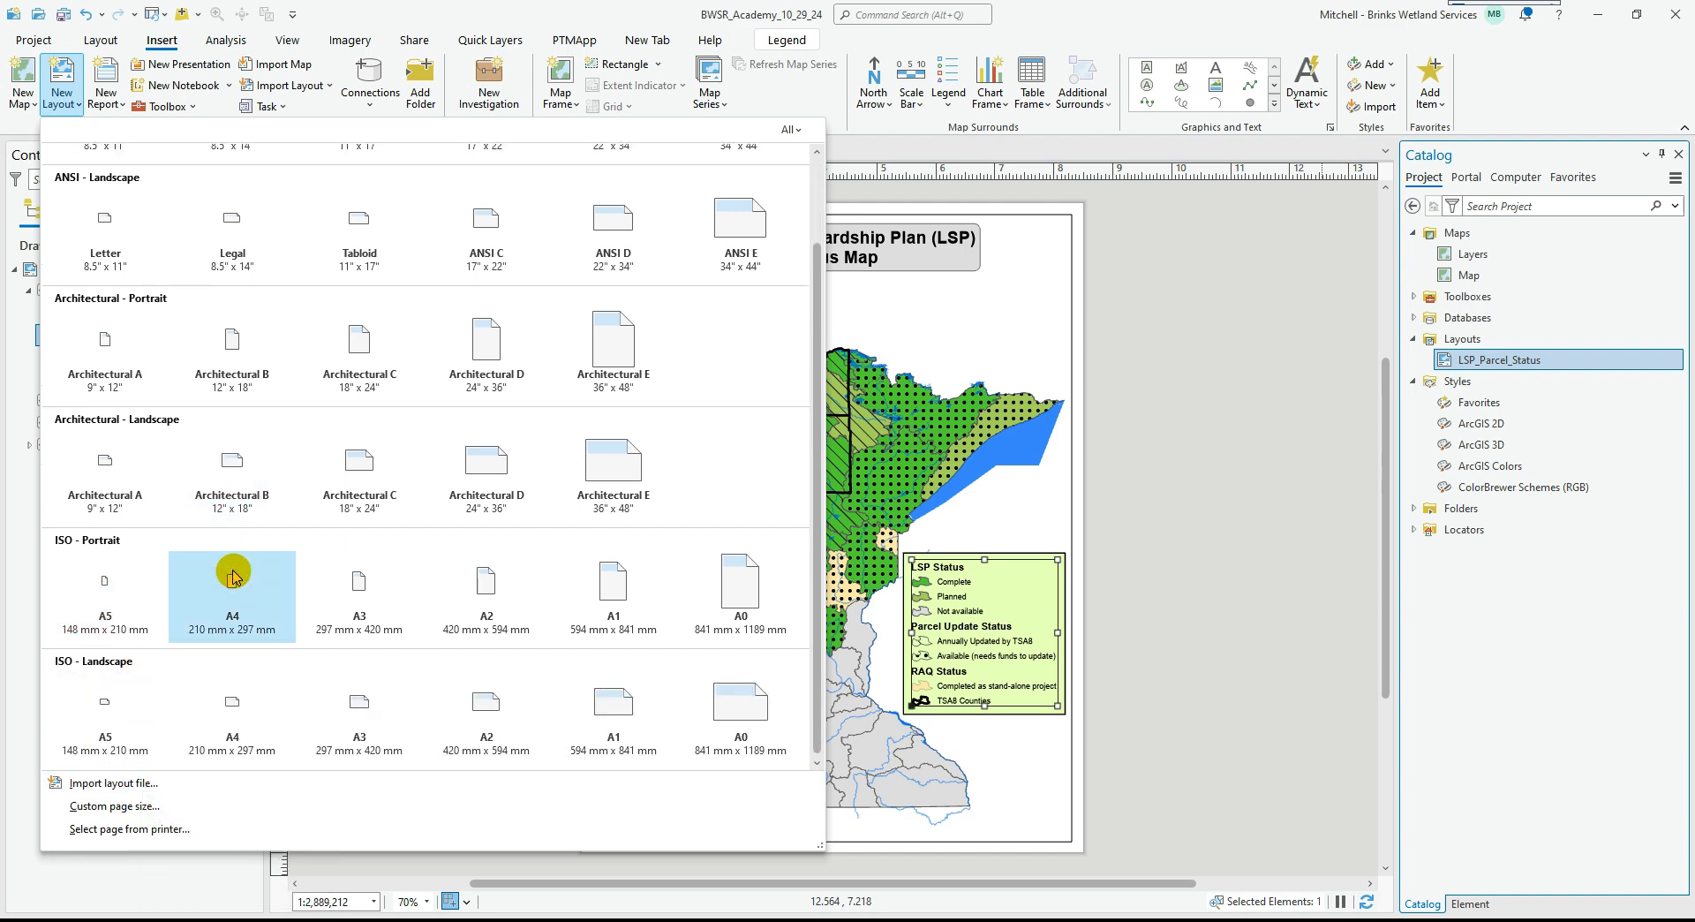
pyautogui.scroll(2, 167, 560)
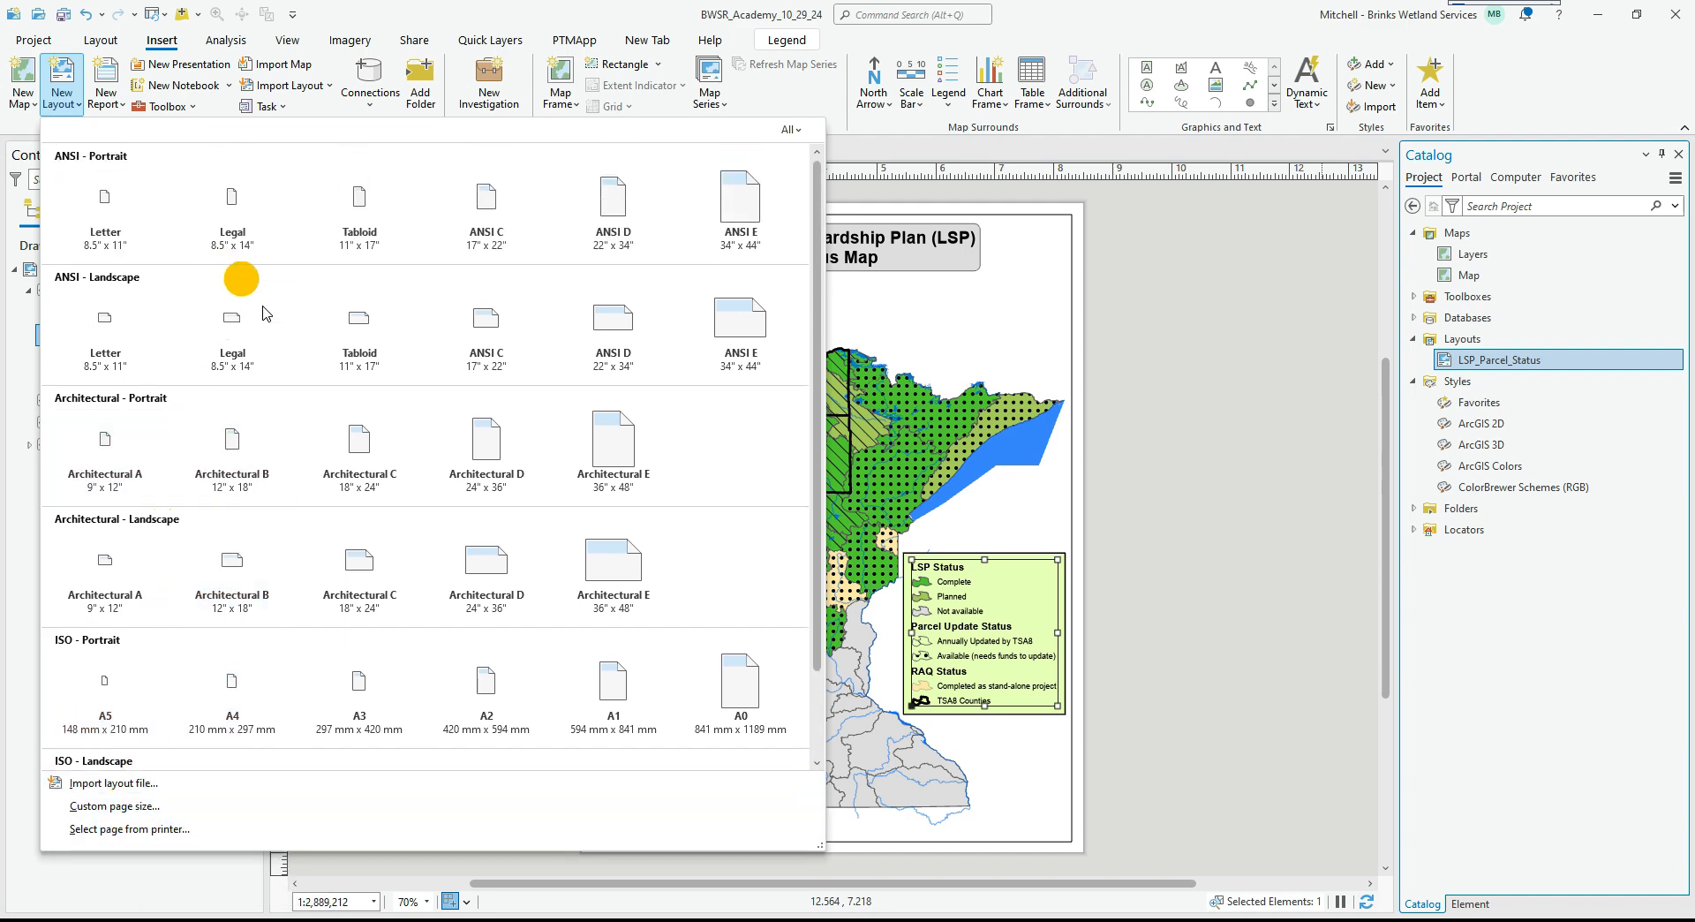
pyautogui.scroll(-2, 235, 639)
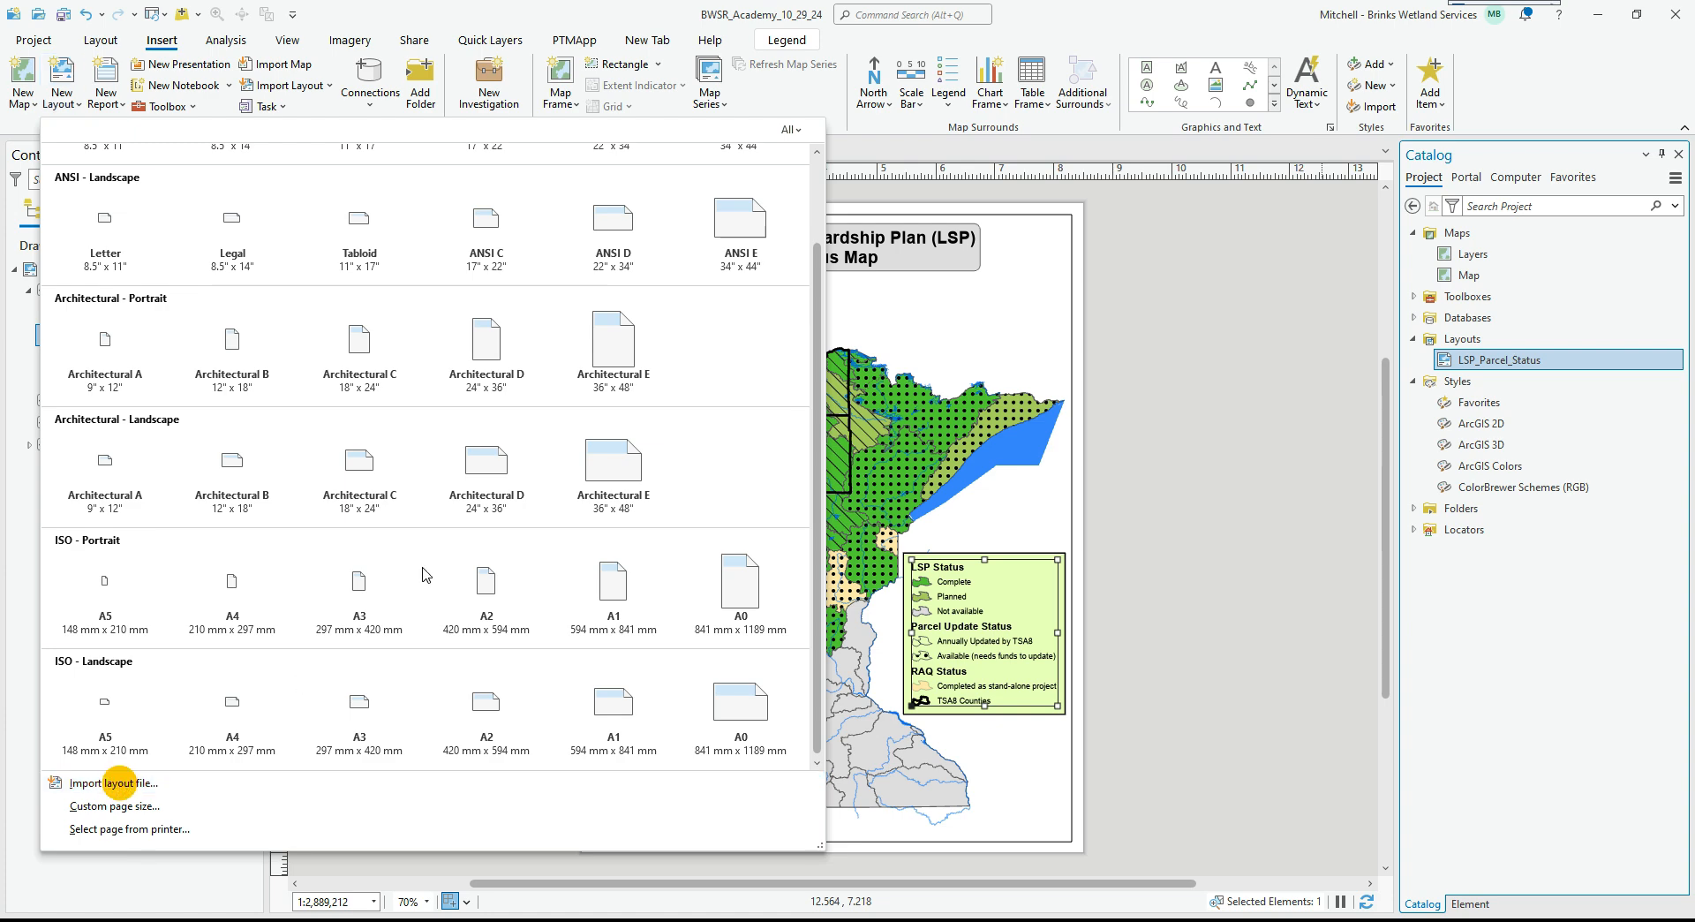
pyautogui.click(118, 783)
pyautogui.click(491, 436)
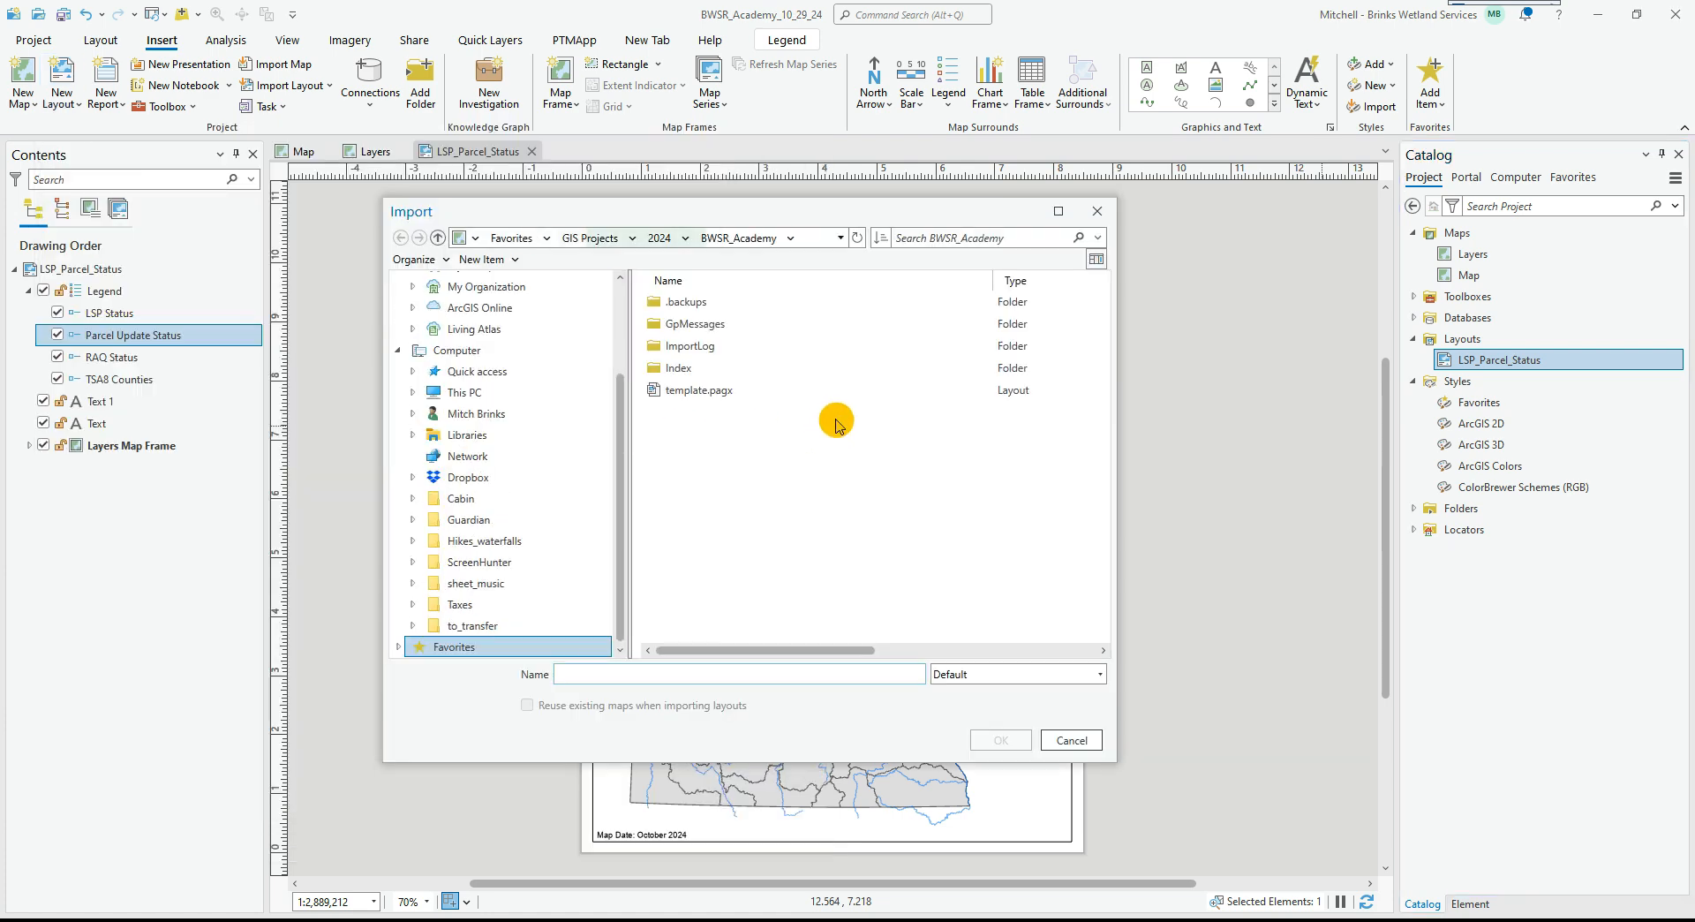
pyautogui.click(1098, 212)
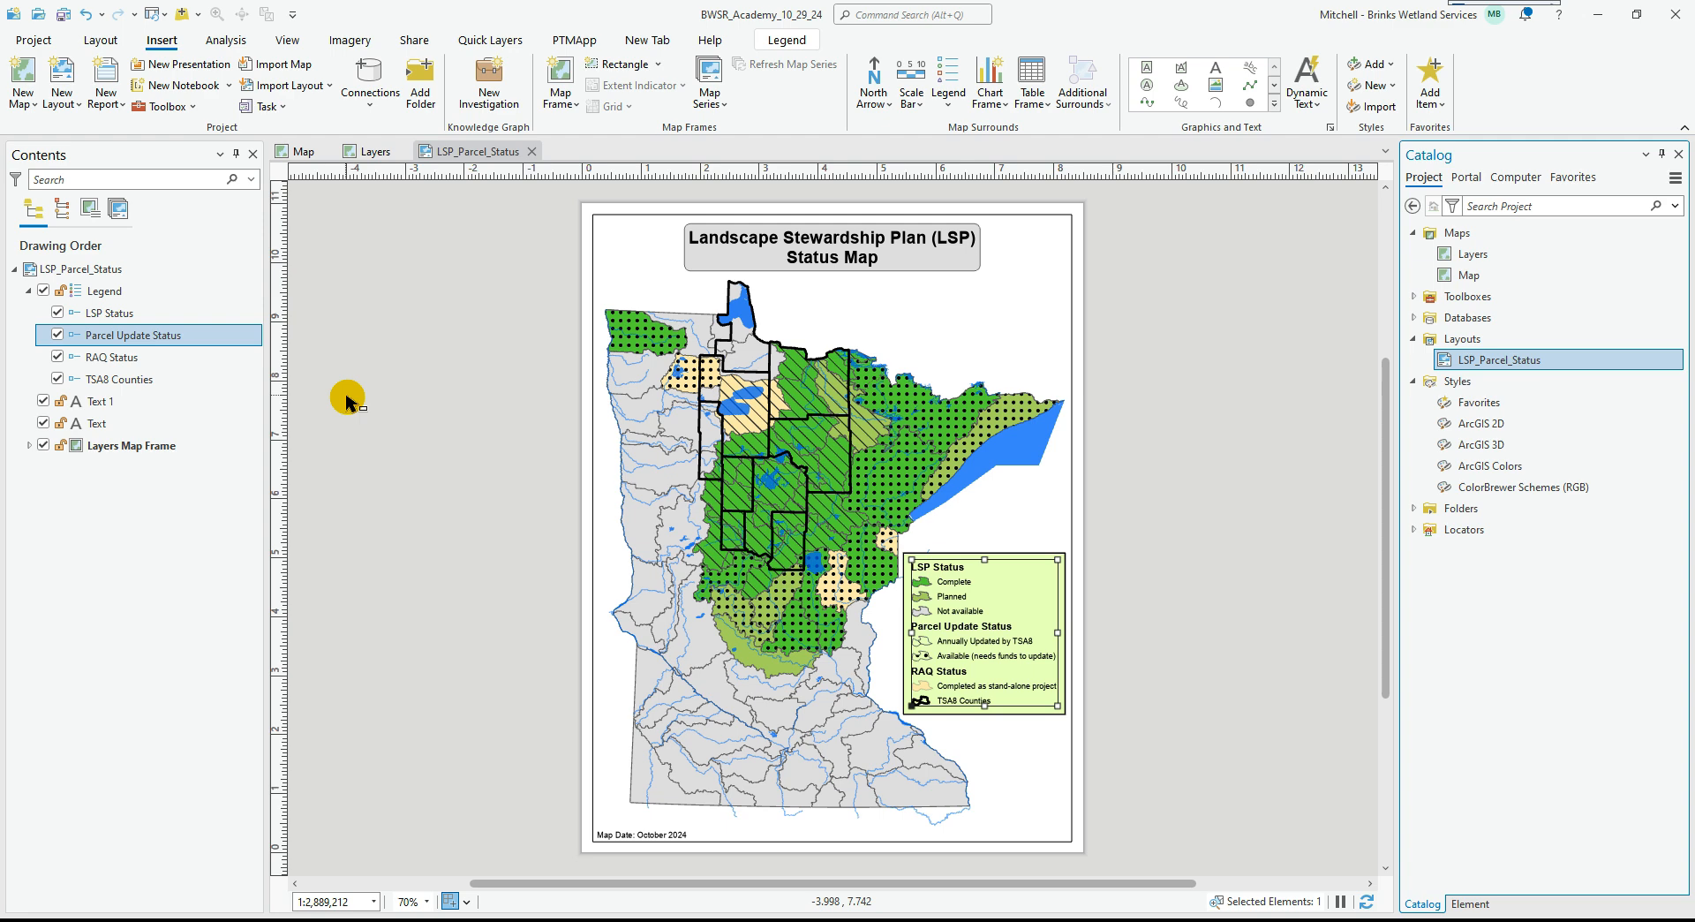
# Return to the Map view and add the CASS_DRIVEWAYS_12202023.shp shapefile from the 2024 folder of the Cass folder connection.
pyautogui.click(369, 151)
pyautogui.click(309, 151)
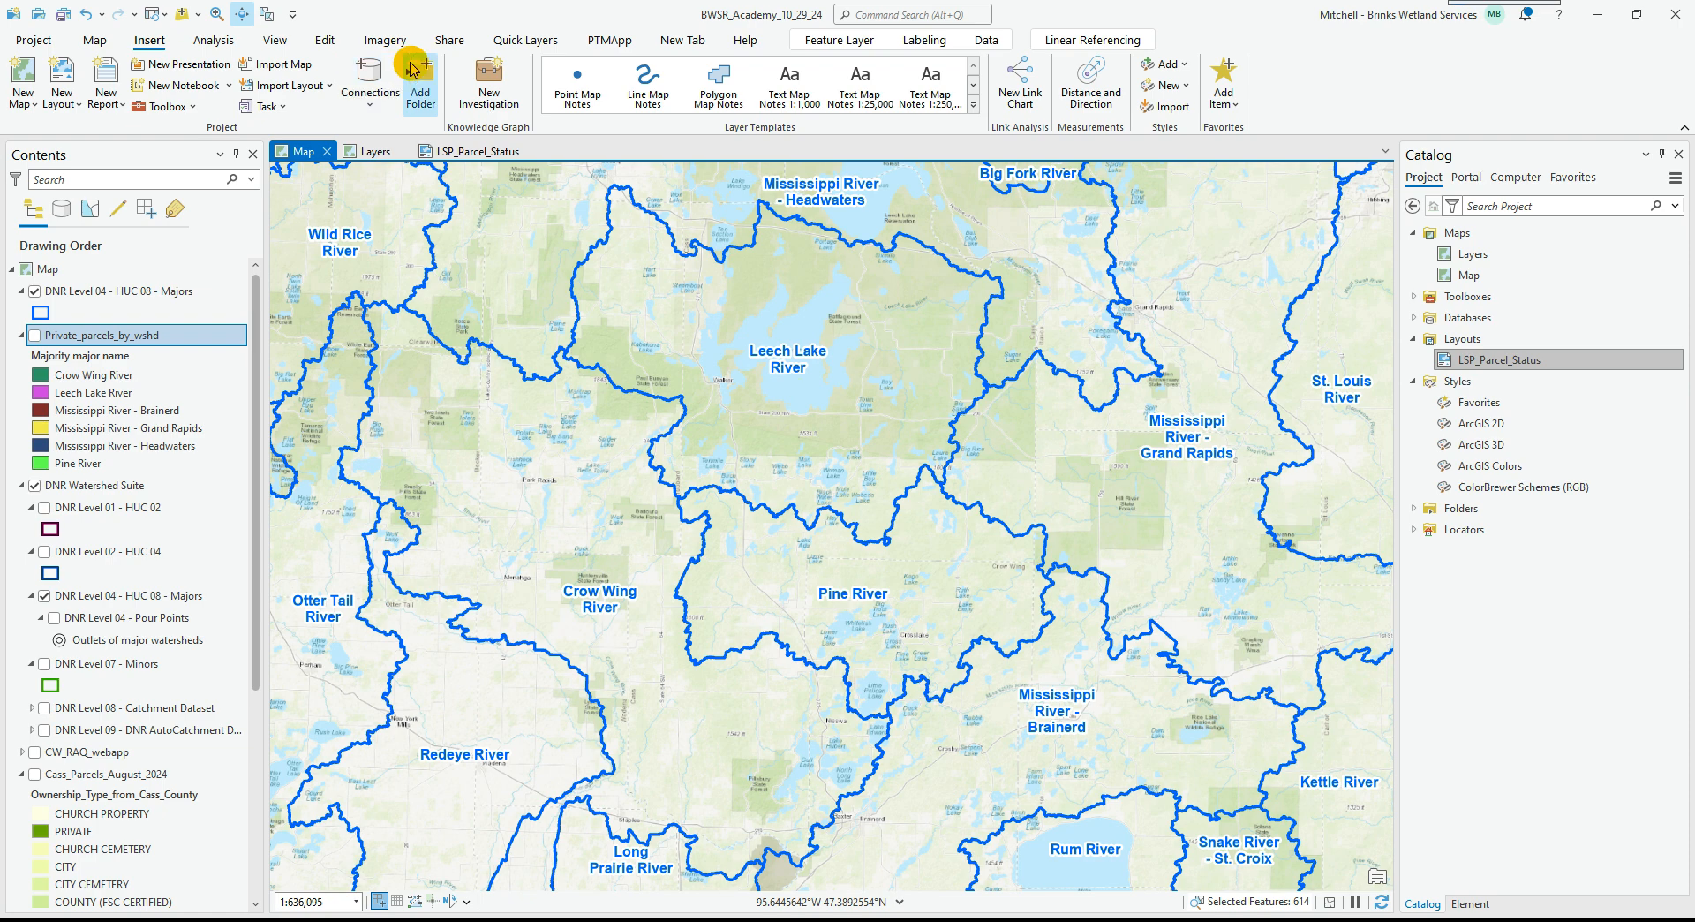
pyautogui.click(198, 15)
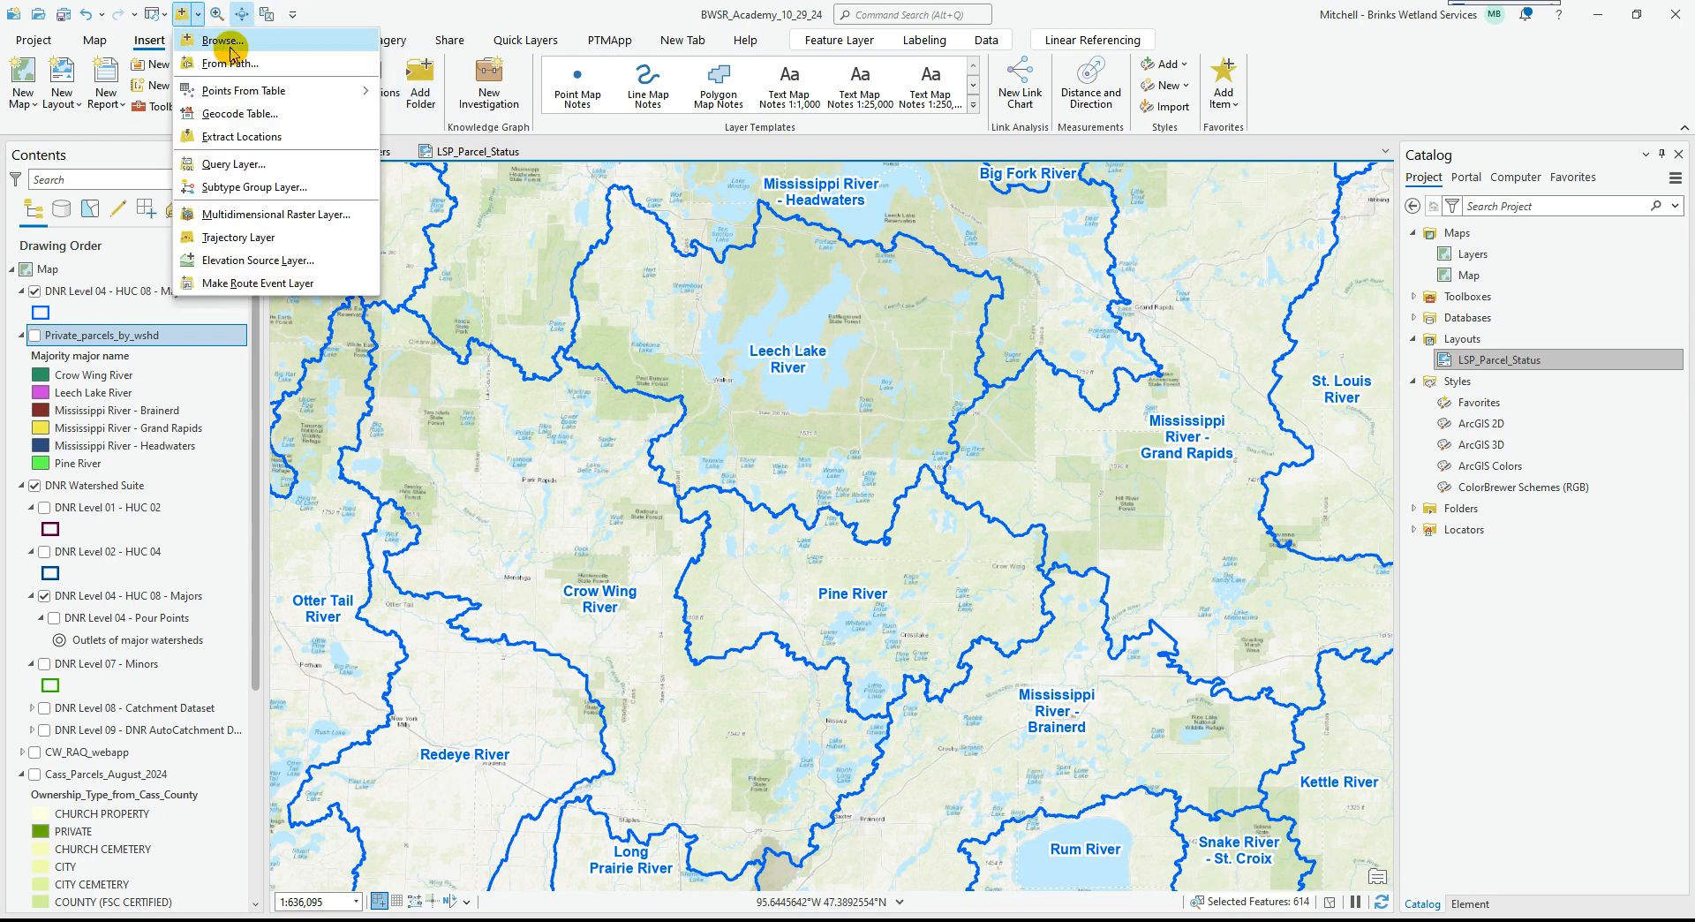
pyautogui.click(215, 37)
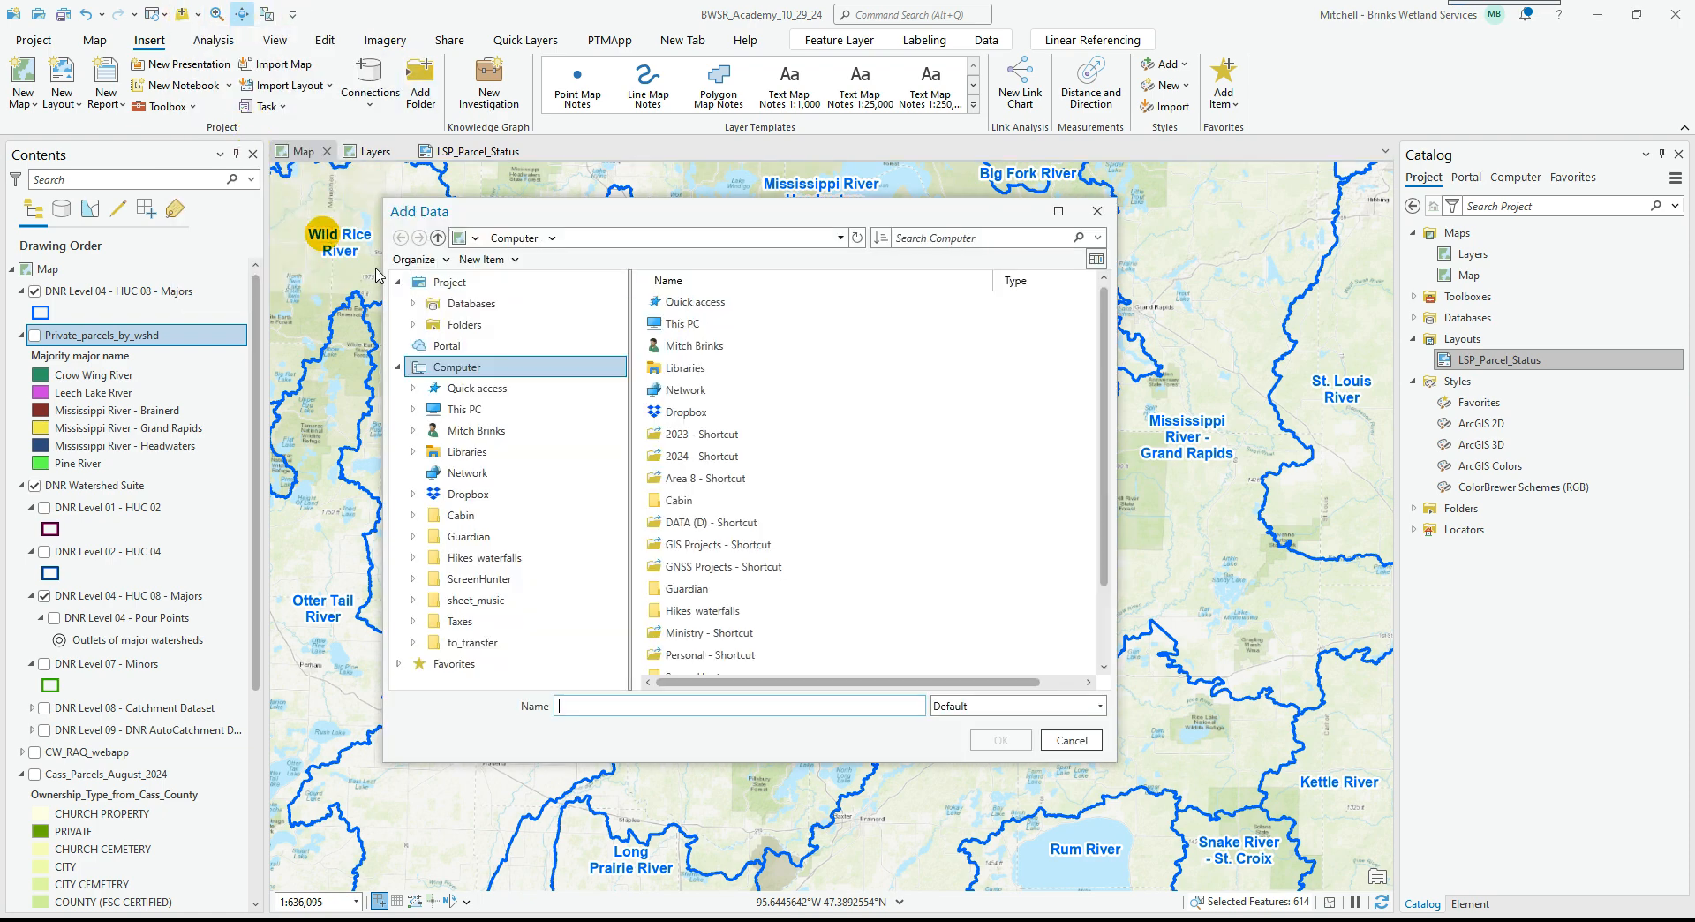
pyautogui.click(411, 324)
pyautogui.click(428, 367)
pyautogui.click(441, 494)
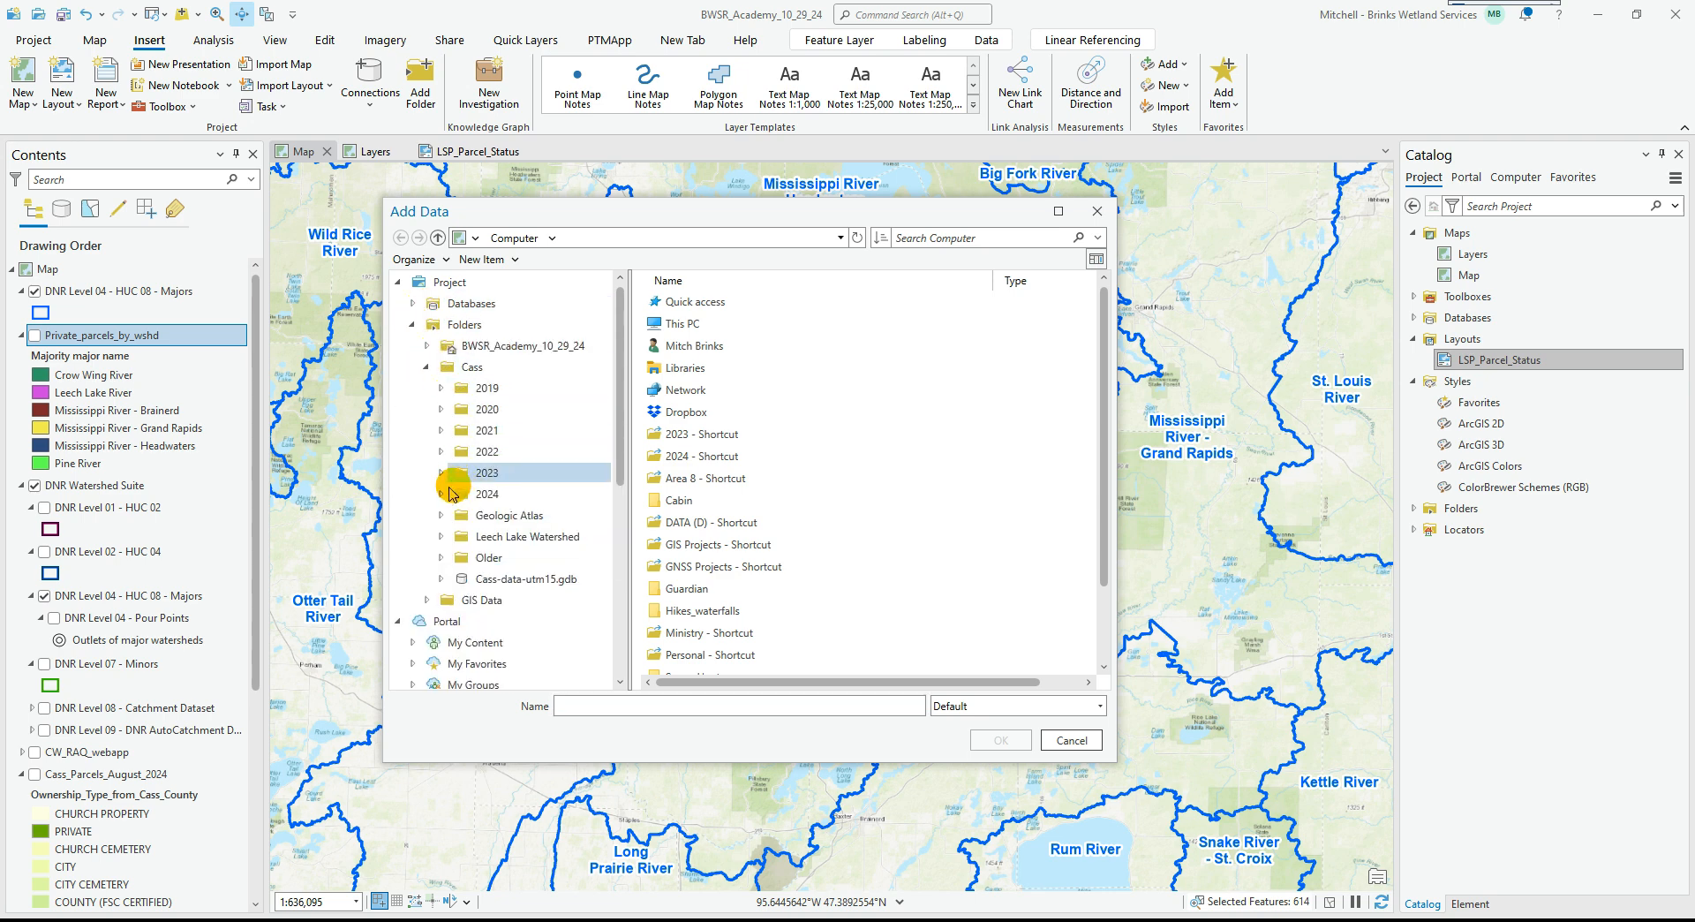
pyautogui.scroll(-4, 512, 442)
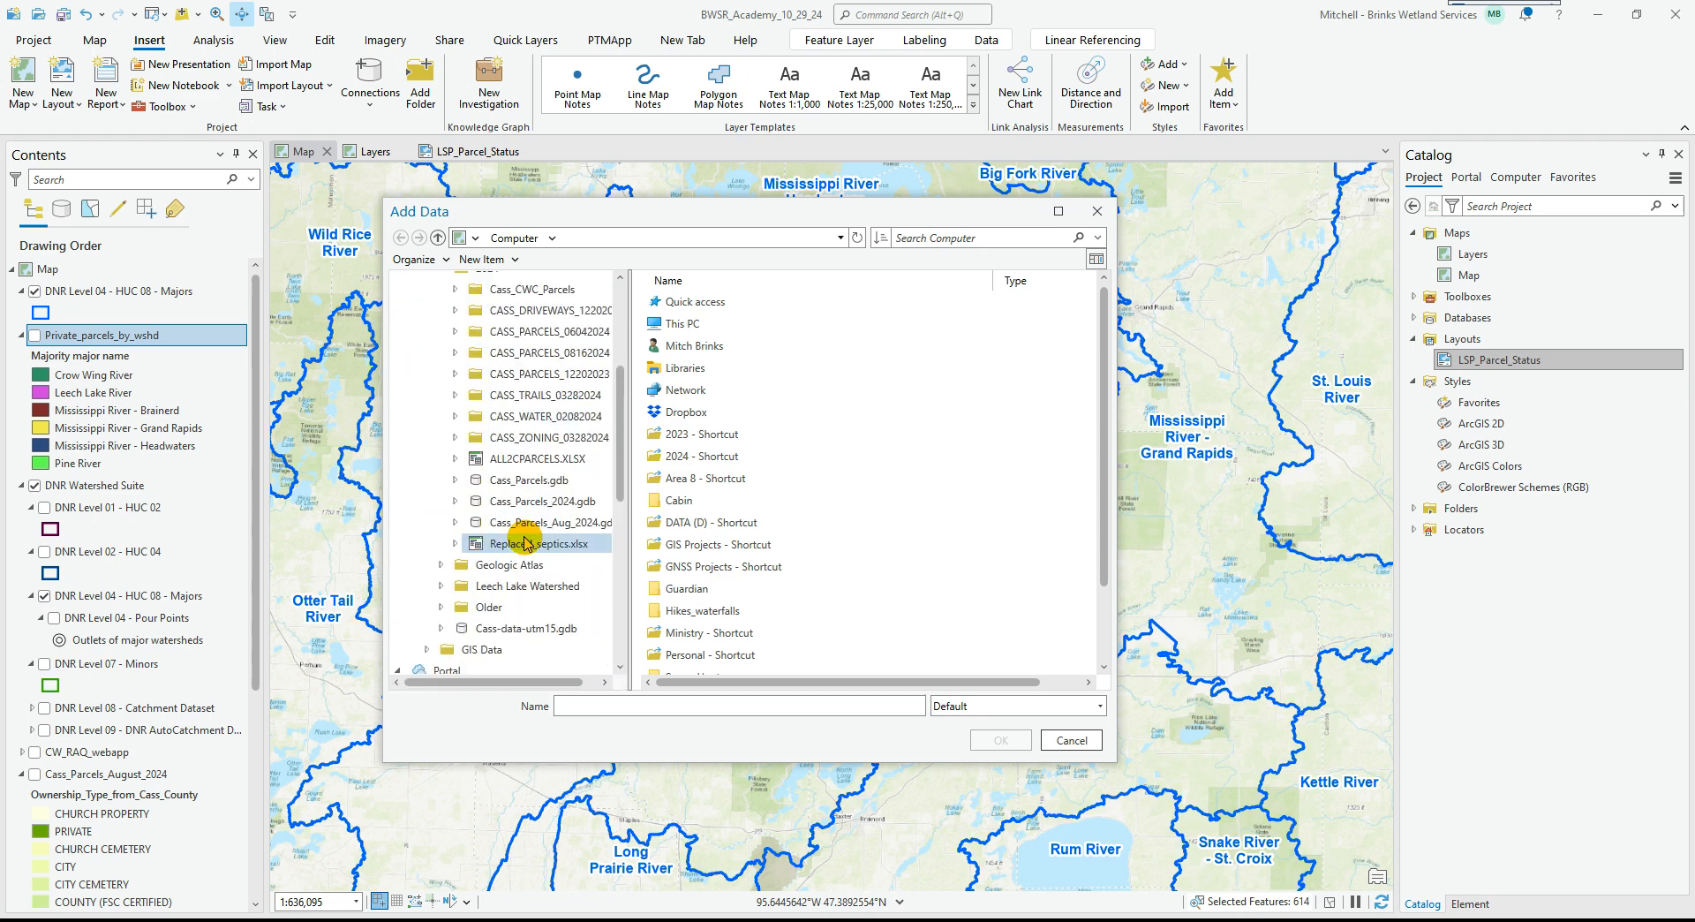
pyautogui.click(540, 310)
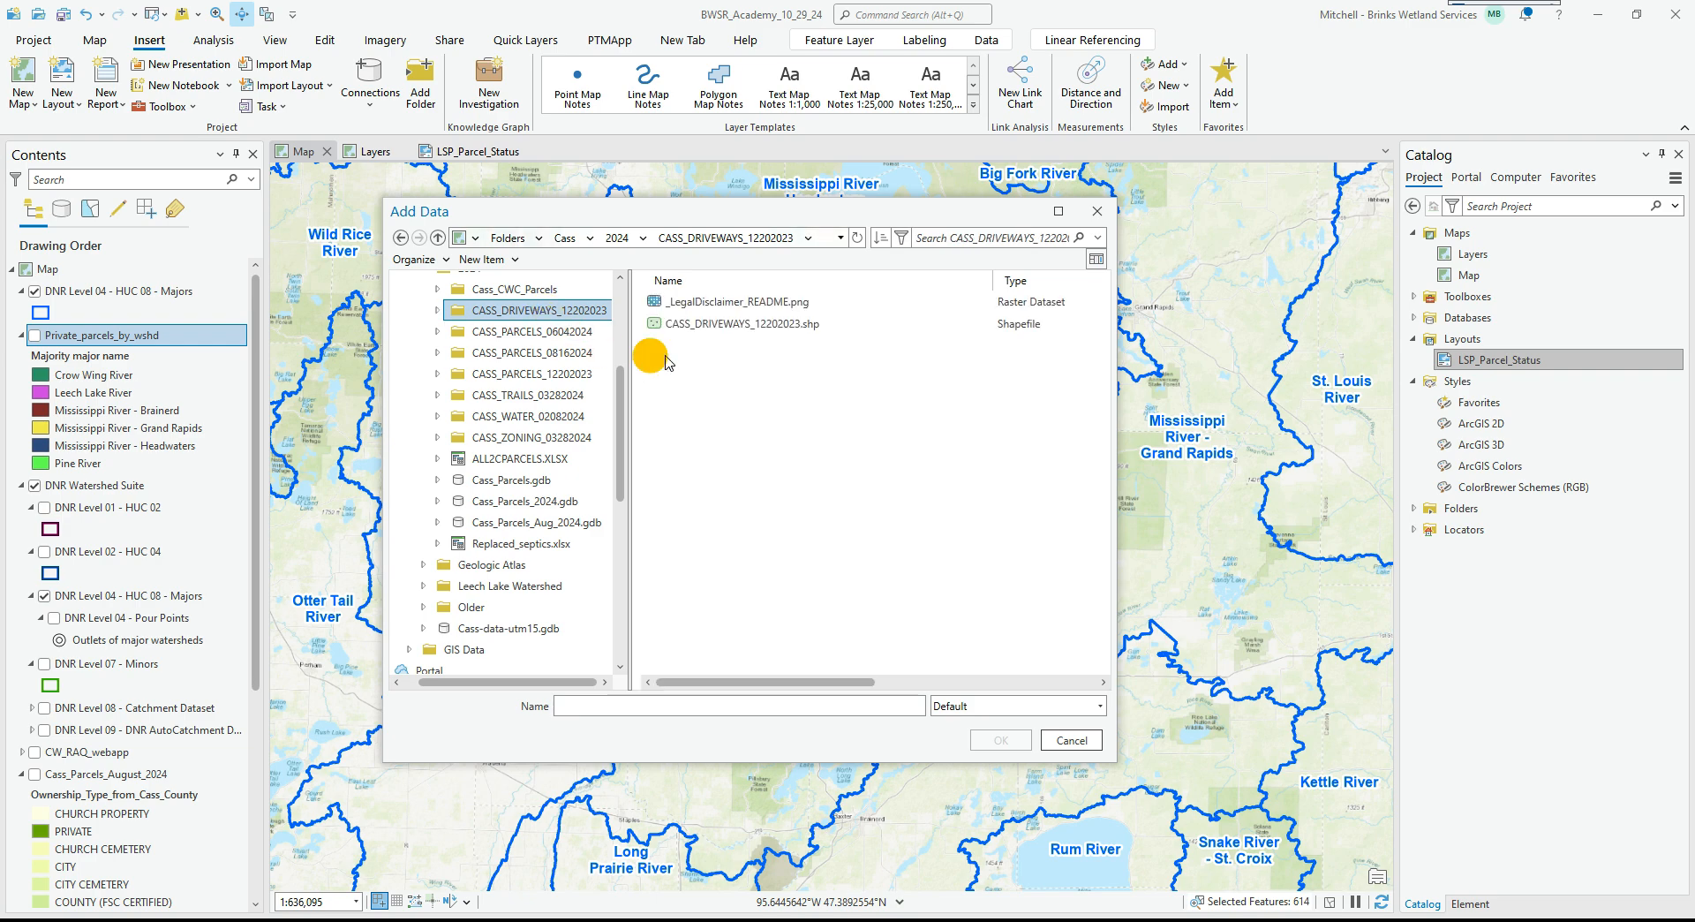
pyautogui.click(767, 324)
pyautogui.click(982, 738)
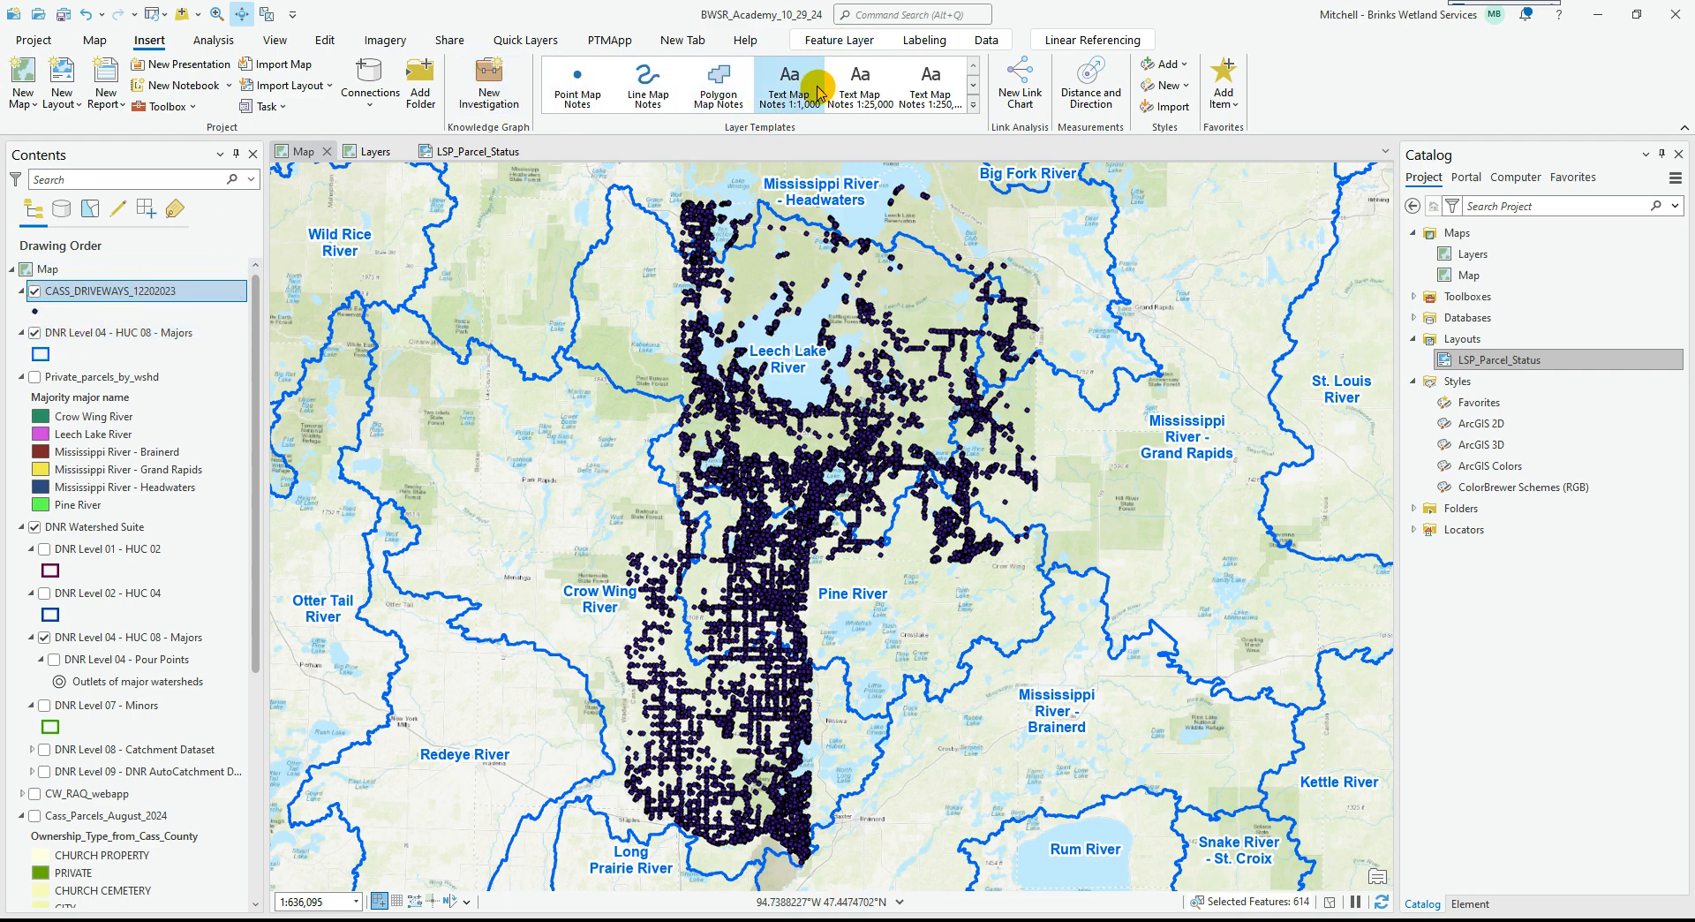
# Symbolize the CASS_DRIVEWAYS_12202023 layer by density as a Heat Map.
pyautogui.click(843, 42)
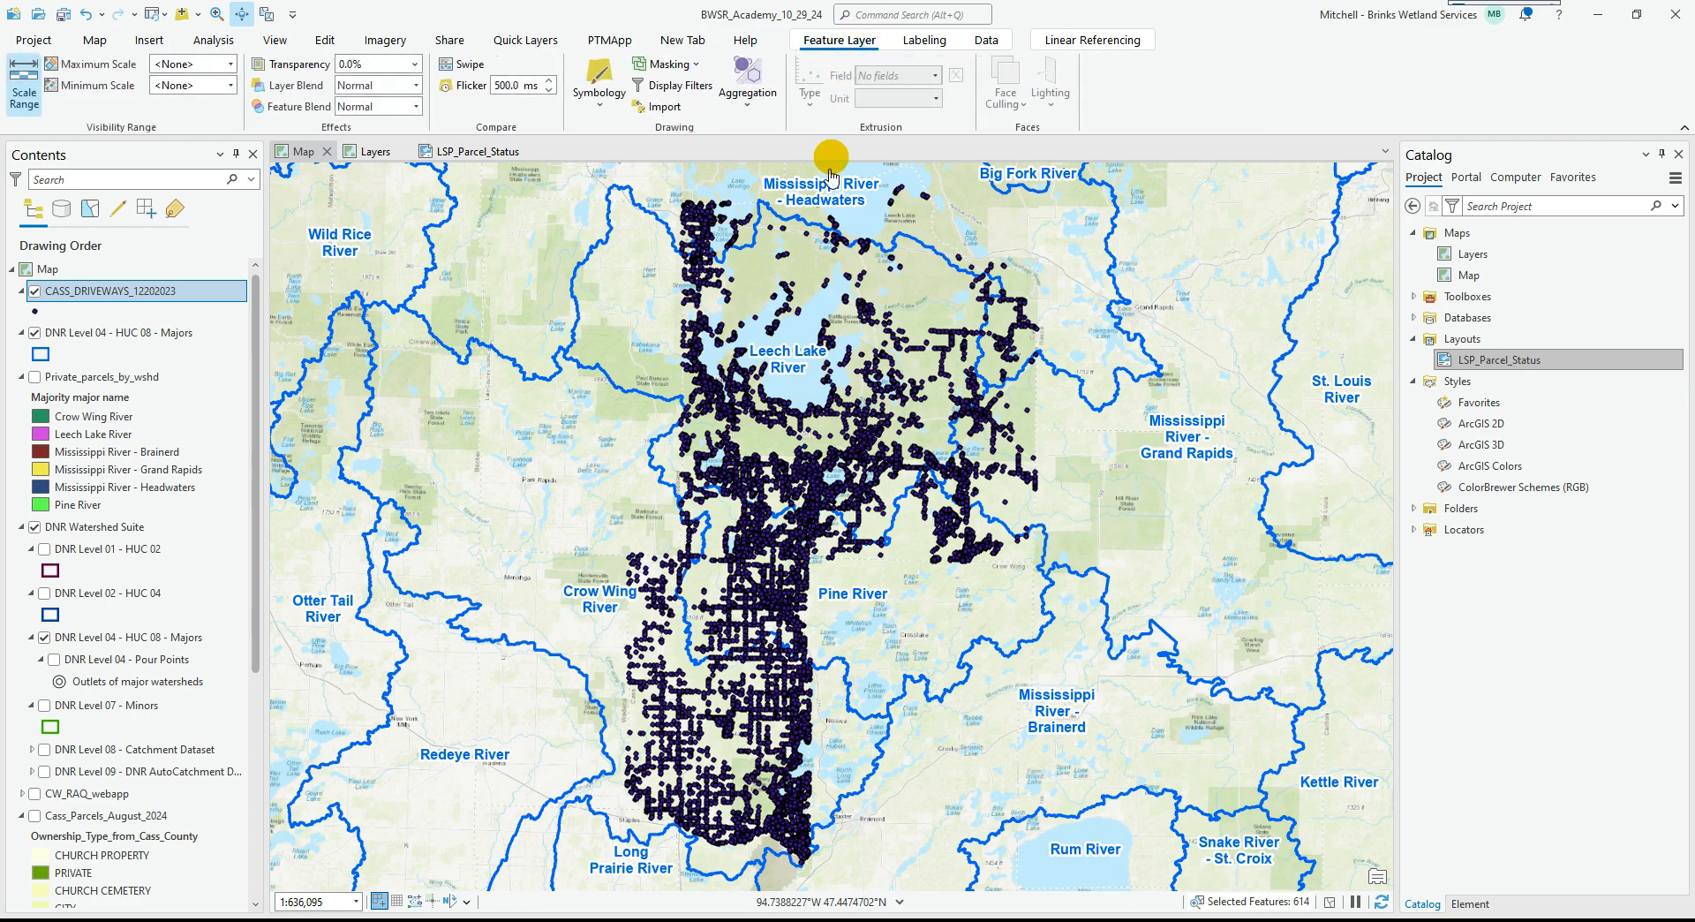
pyautogui.click(605, 115)
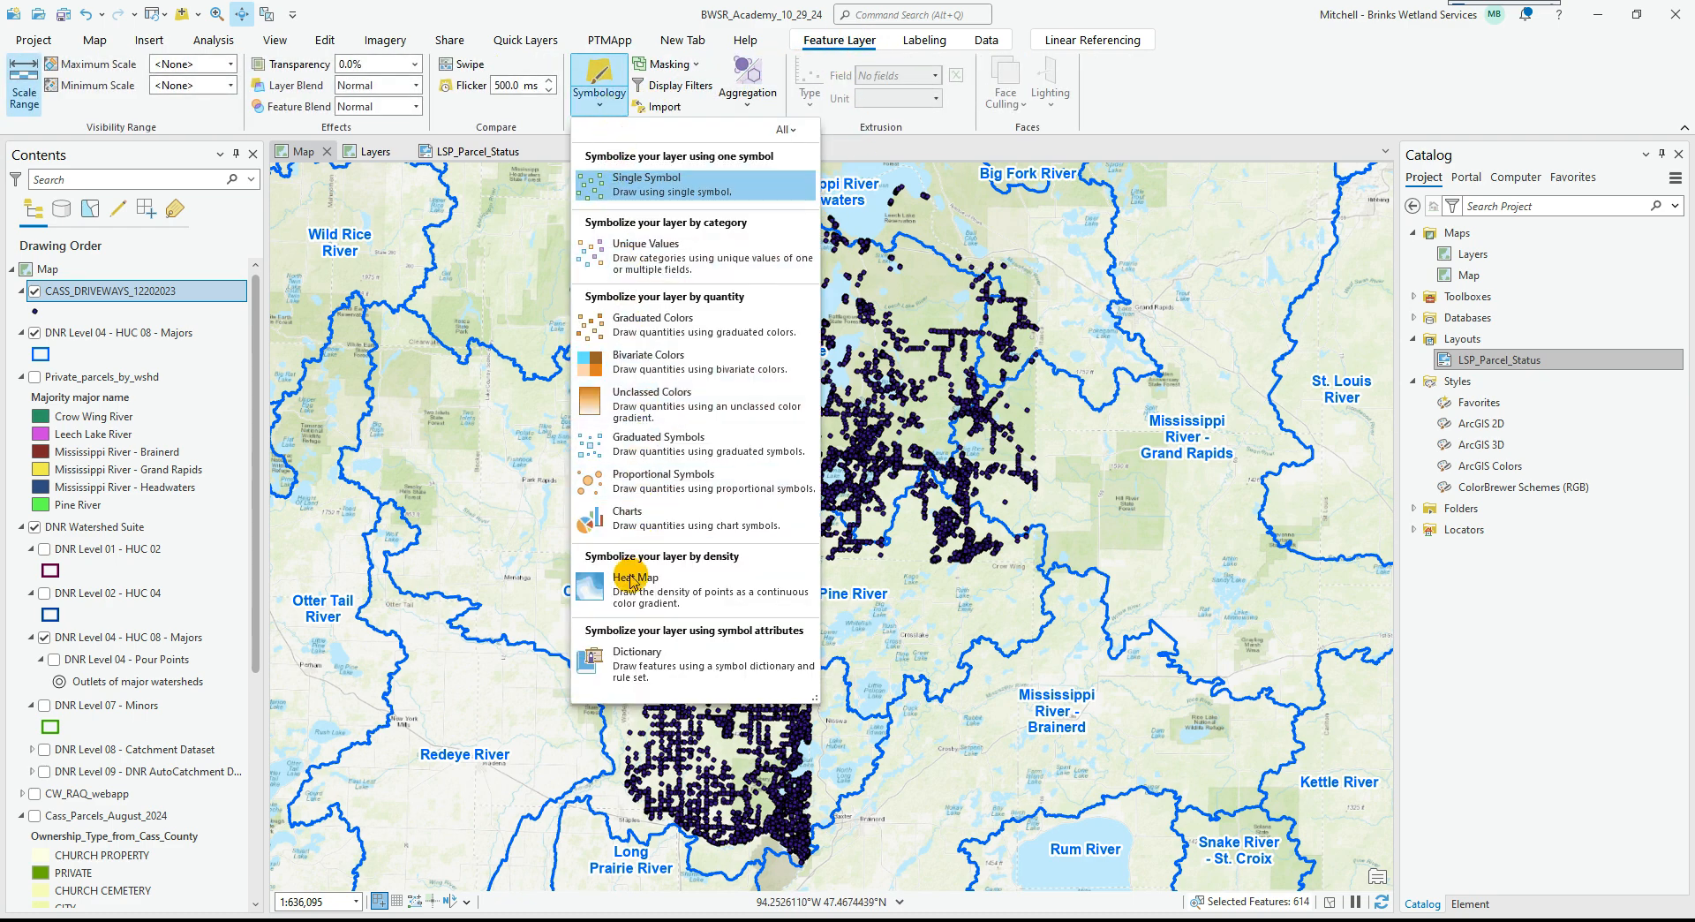
pyautogui.click(641, 603)
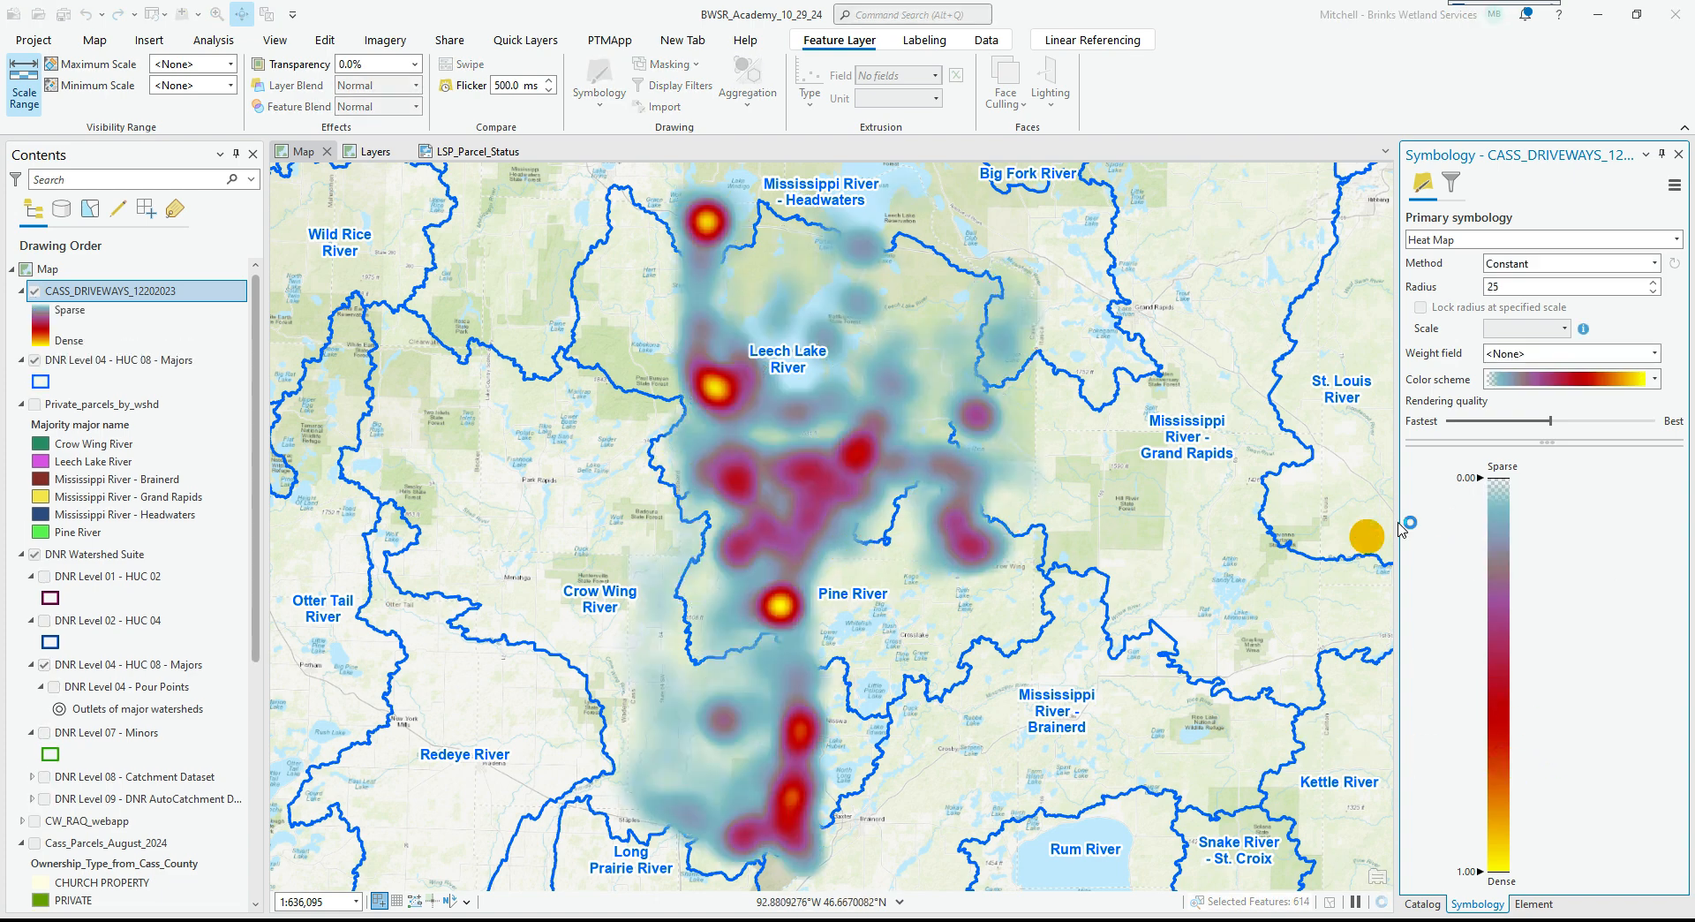
# Set the driveways heat map's method to Dynamic and examine the densities around Pine River and Leech Lake River.
pyautogui.click(1654, 264)
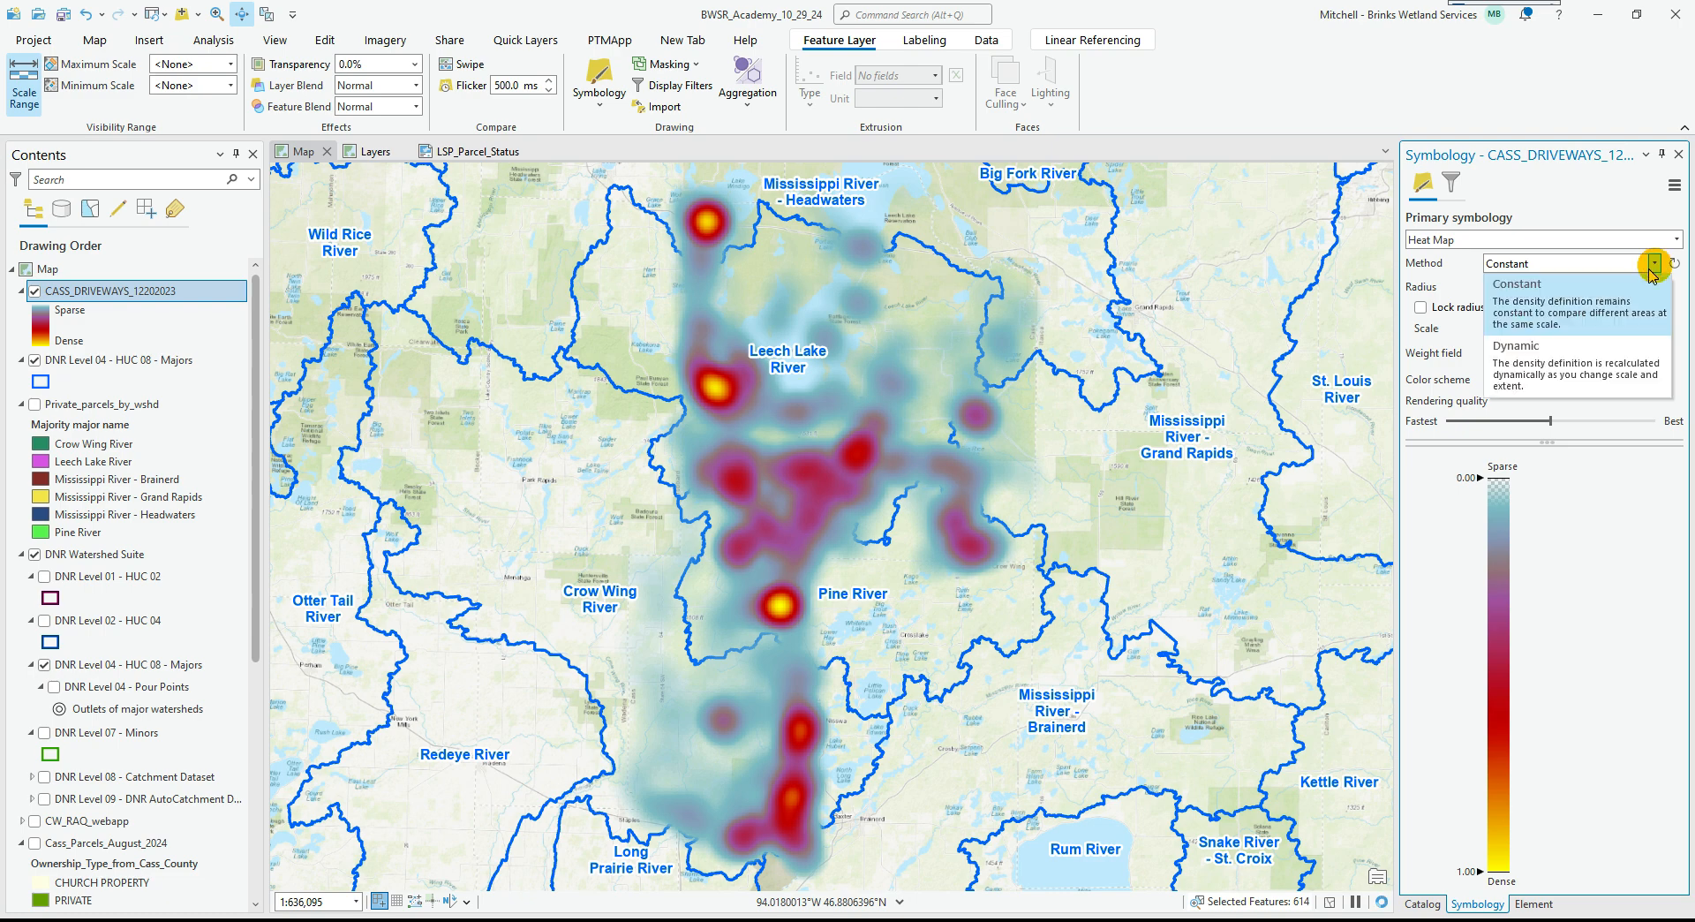
pyautogui.click(1585, 353)
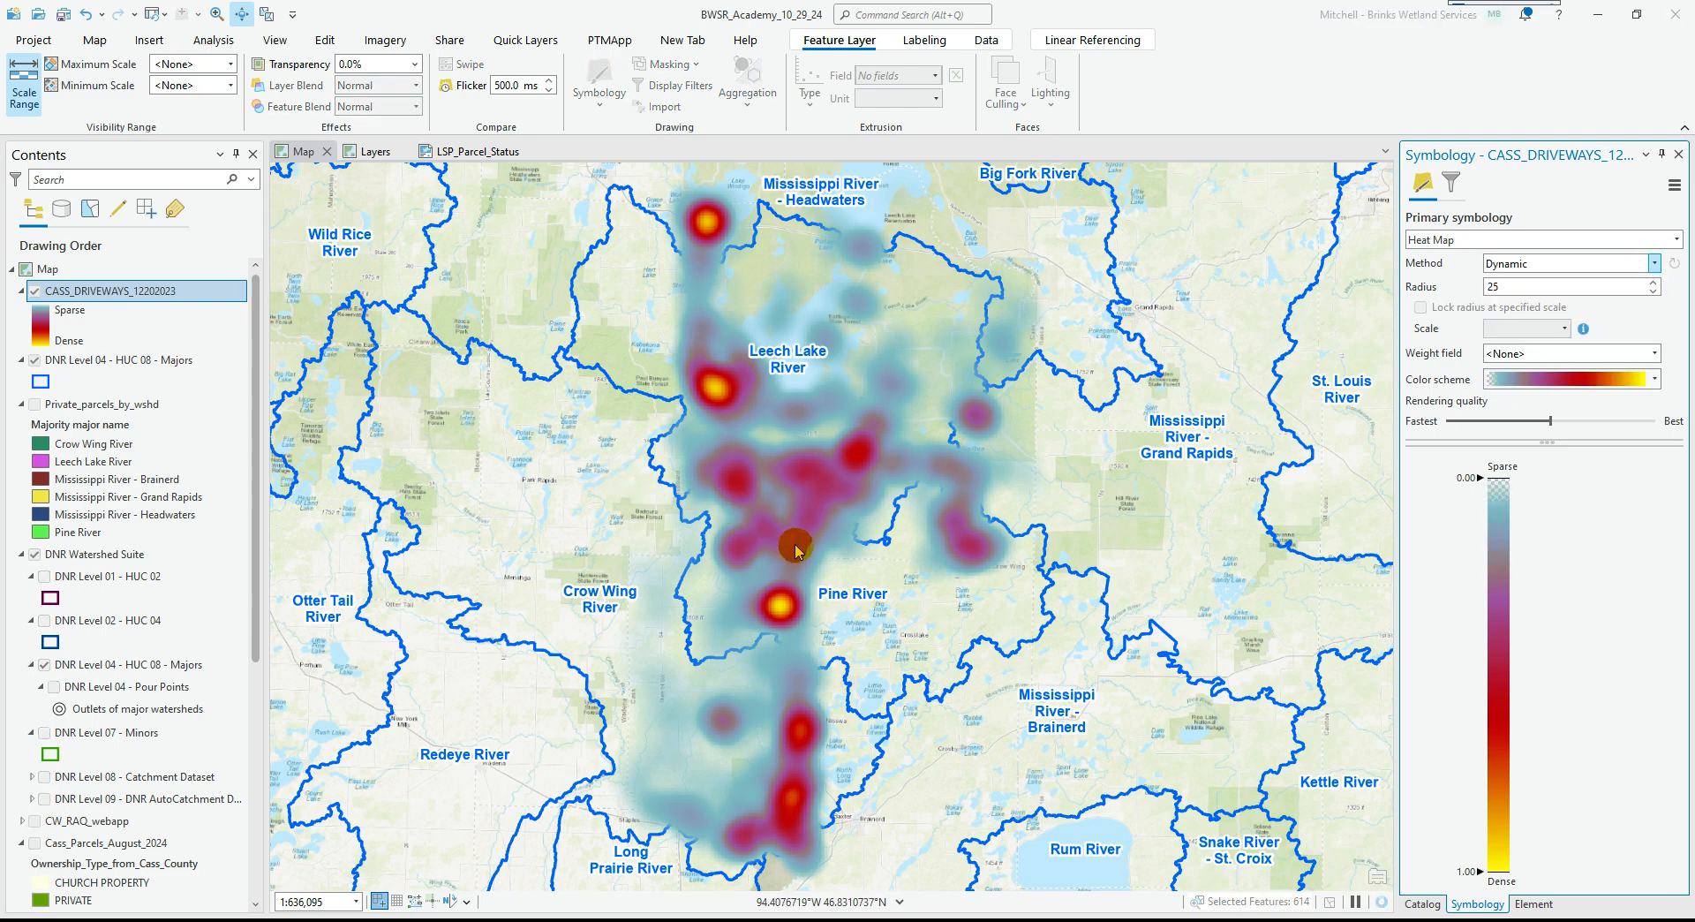
pyautogui.scroll(5, 782, 522)
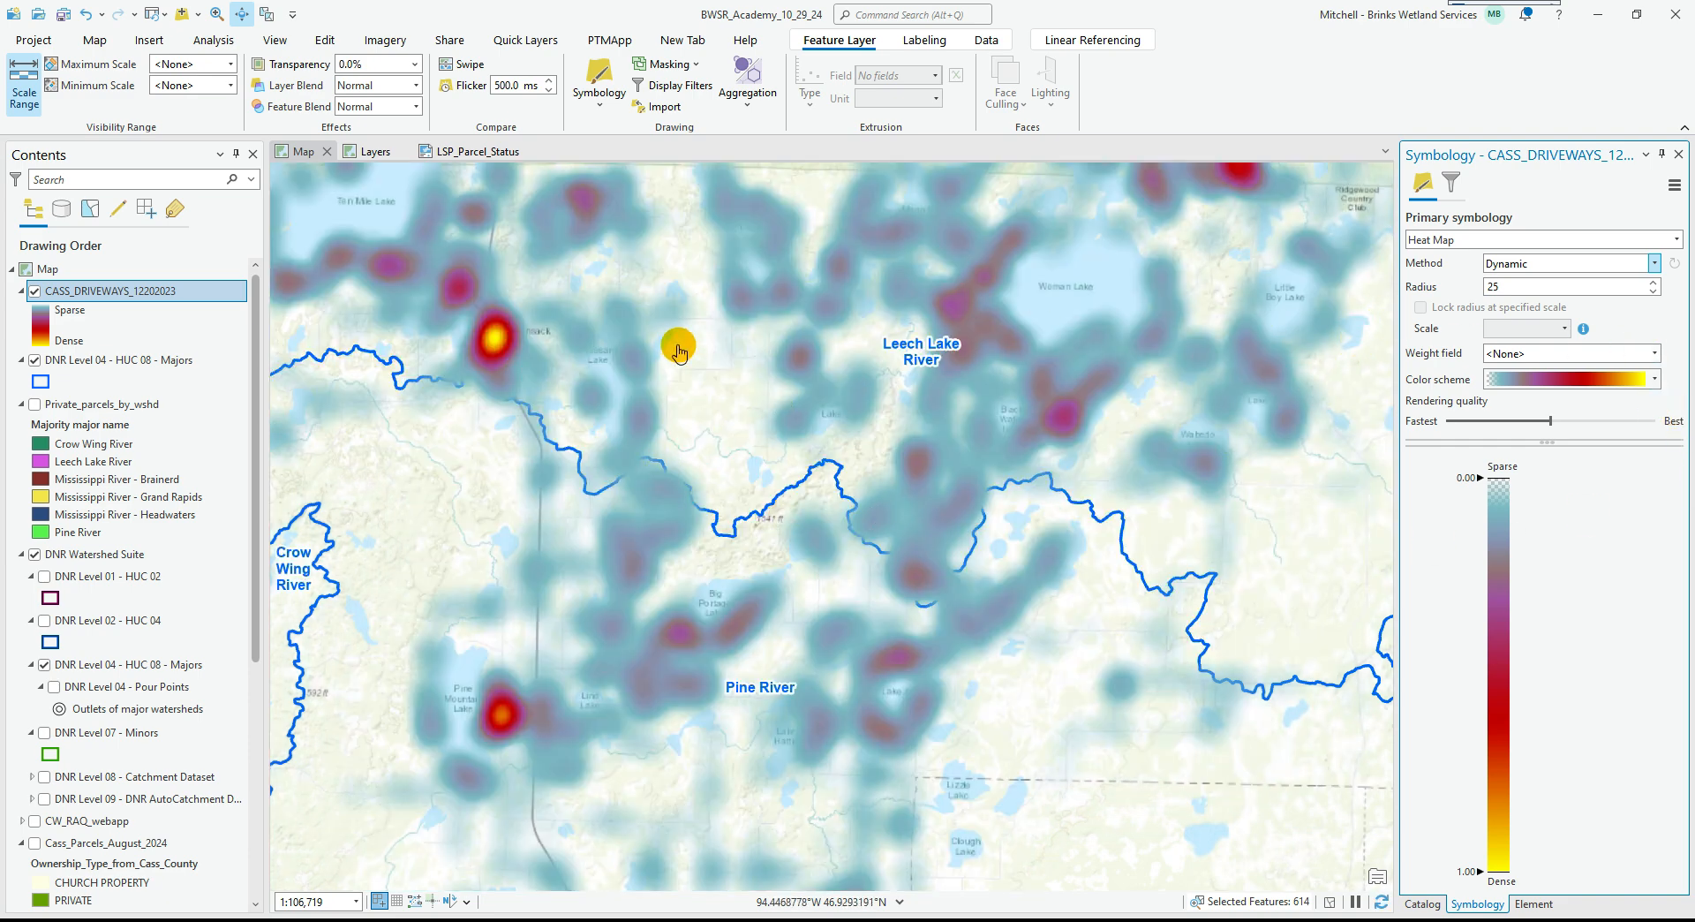
# Close the driveways layer's symbology settings and add a graphics layer to the map.
pyautogui.click(600, 97)
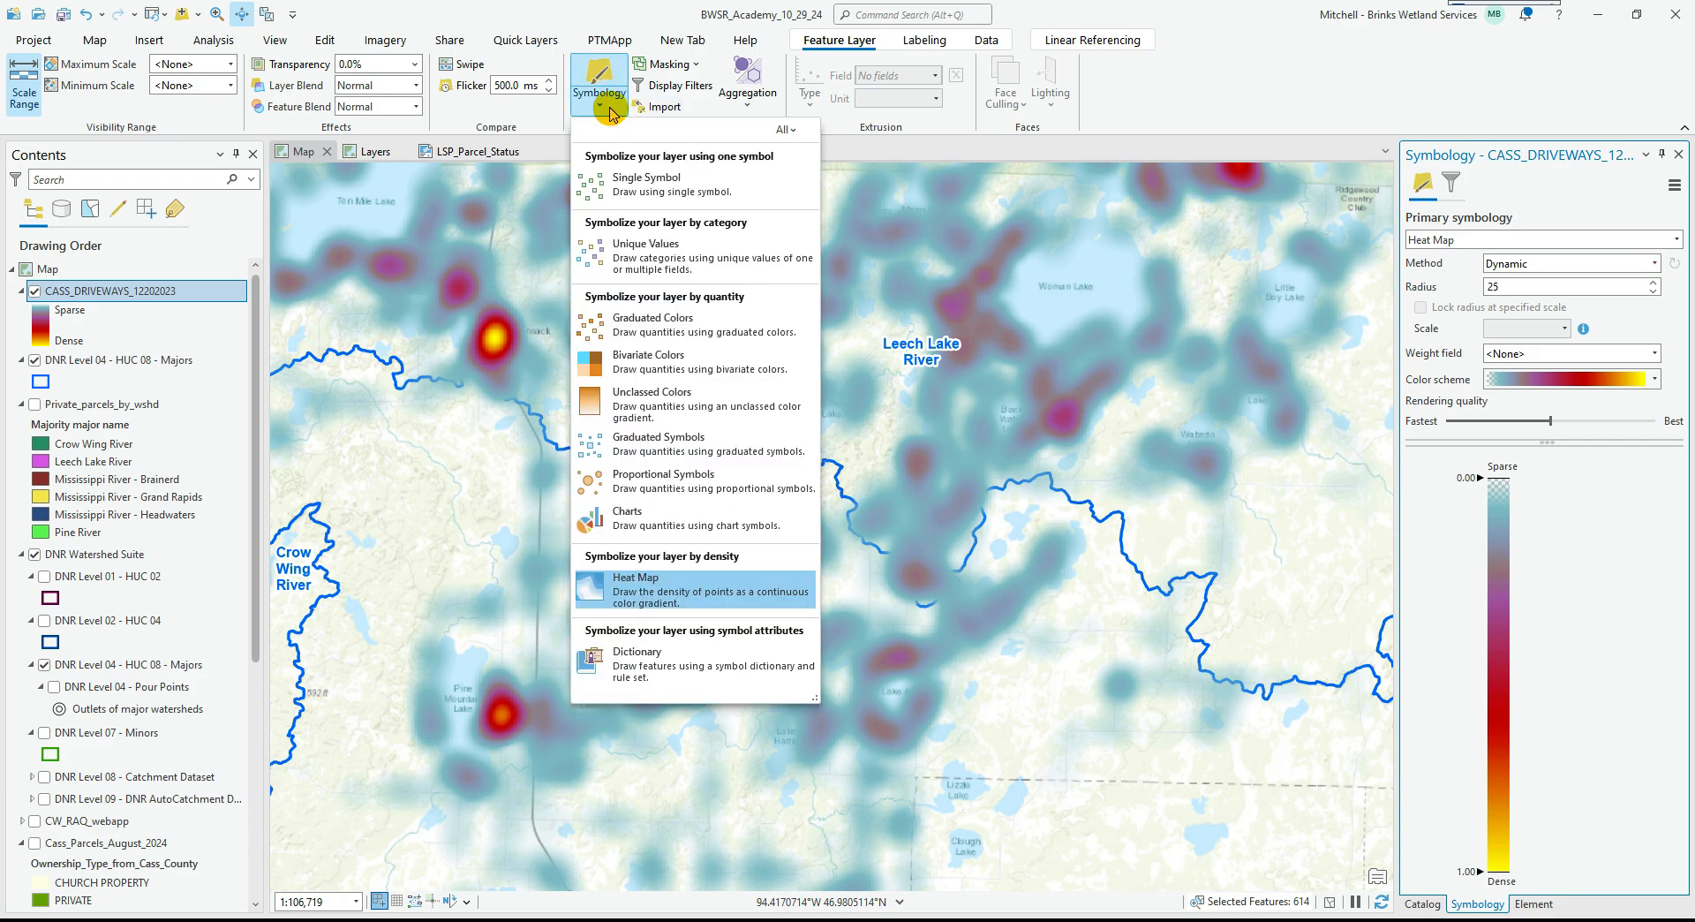
pyautogui.click(1256, 76)
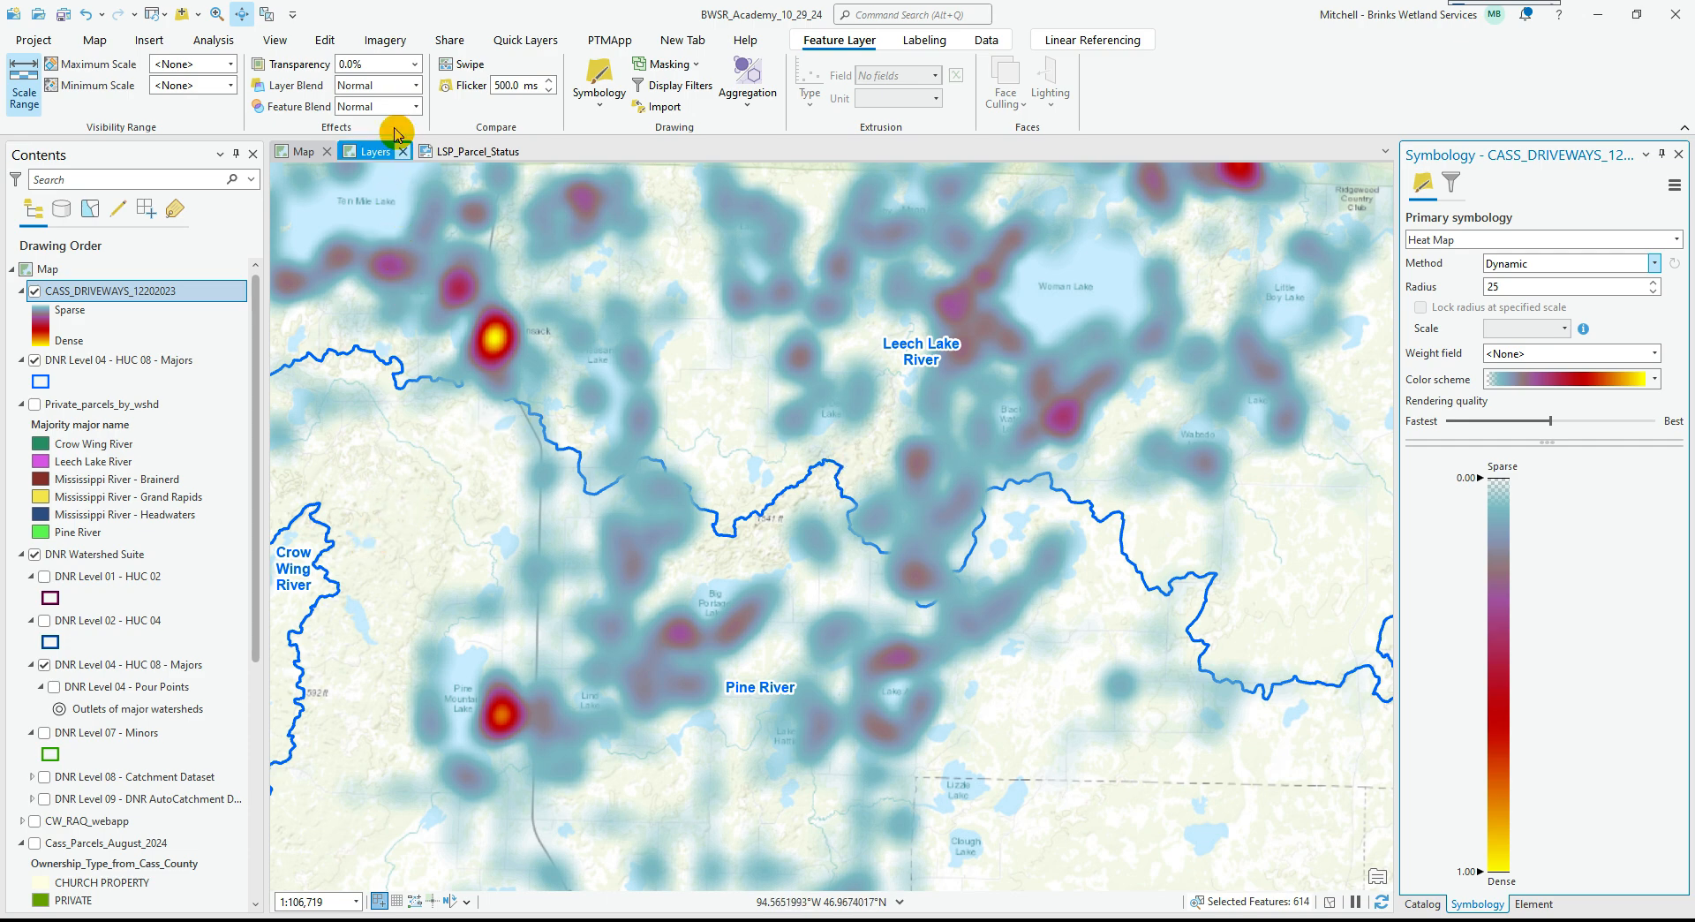
pyautogui.click(1677, 156)
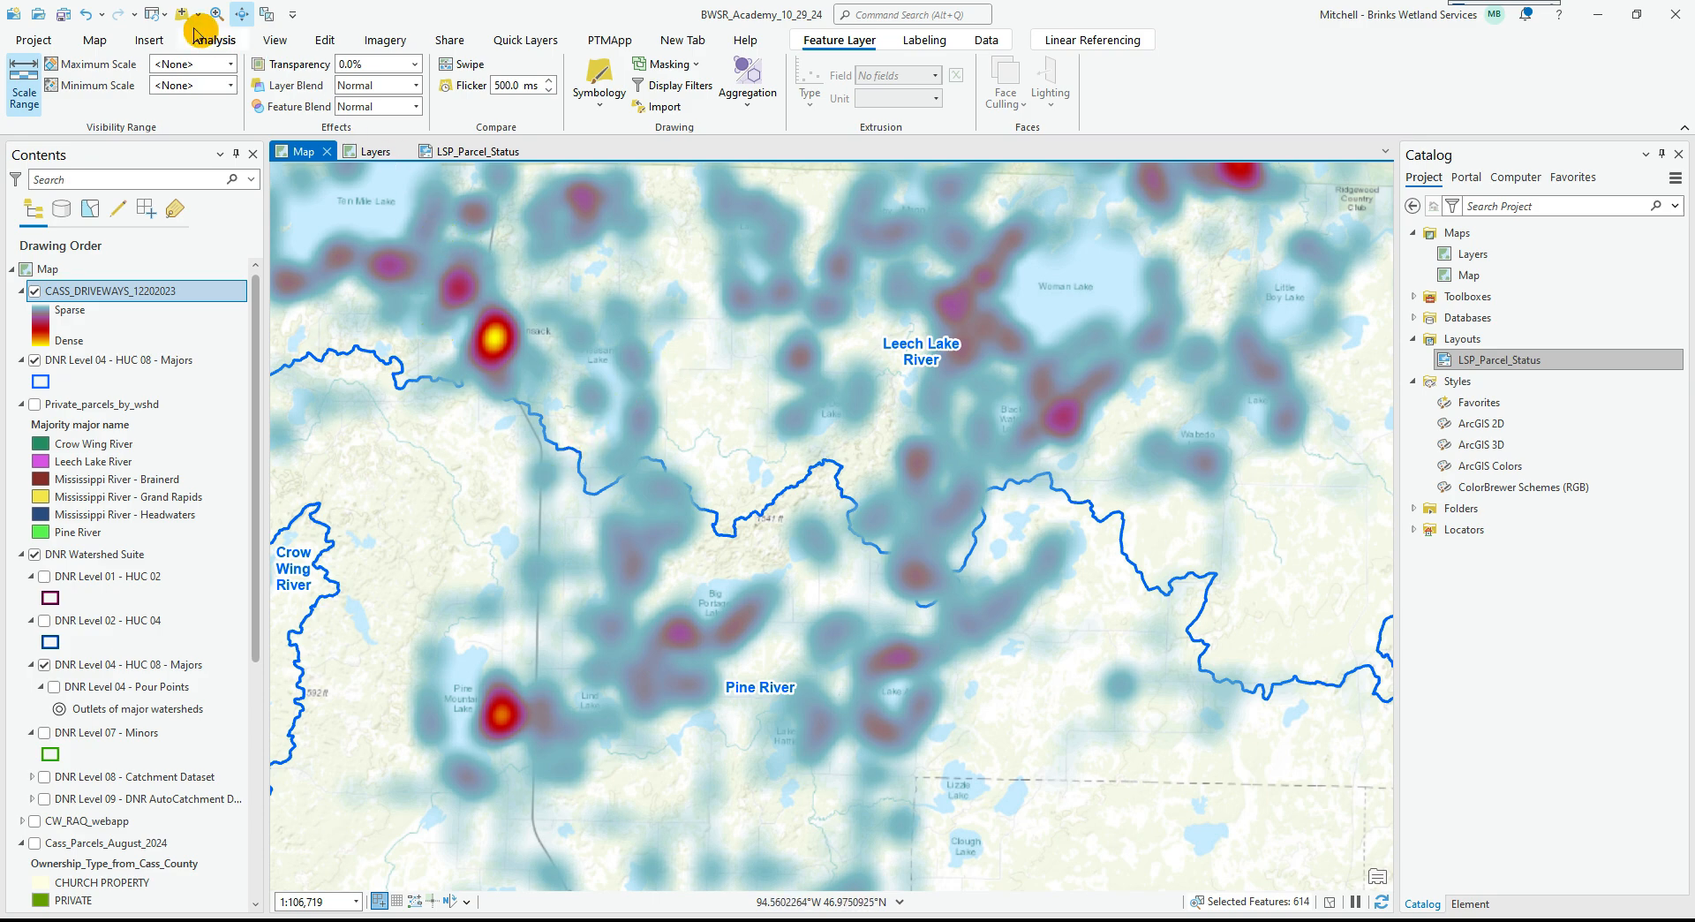
pyautogui.click(97, 39)
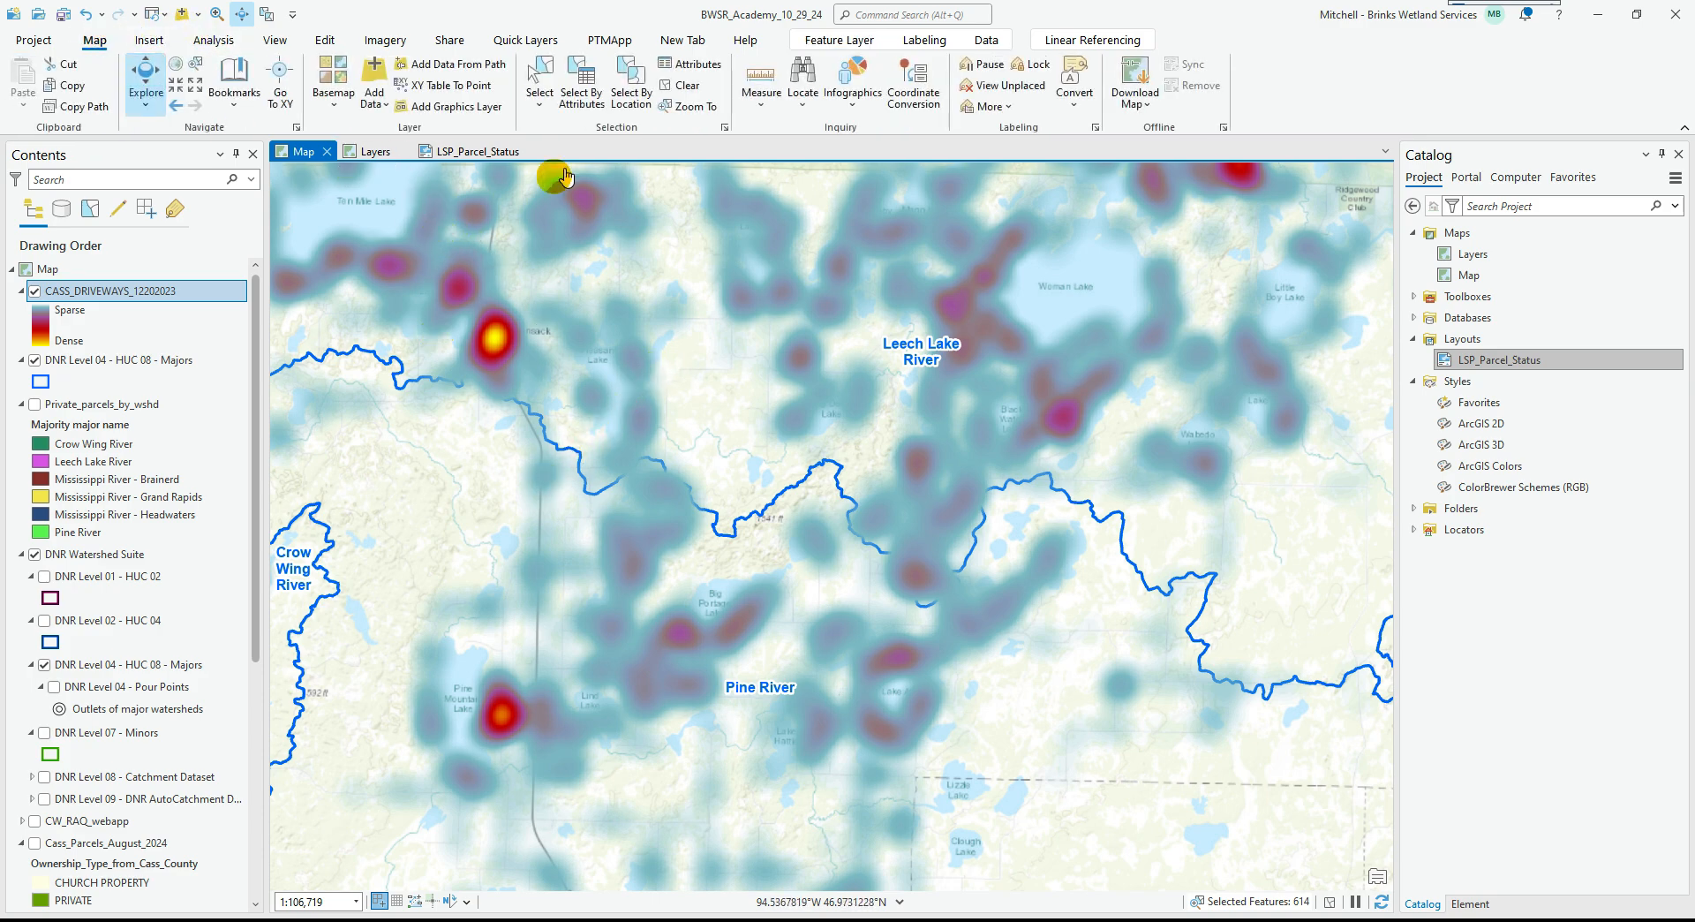
pyautogui.click(441, 104)
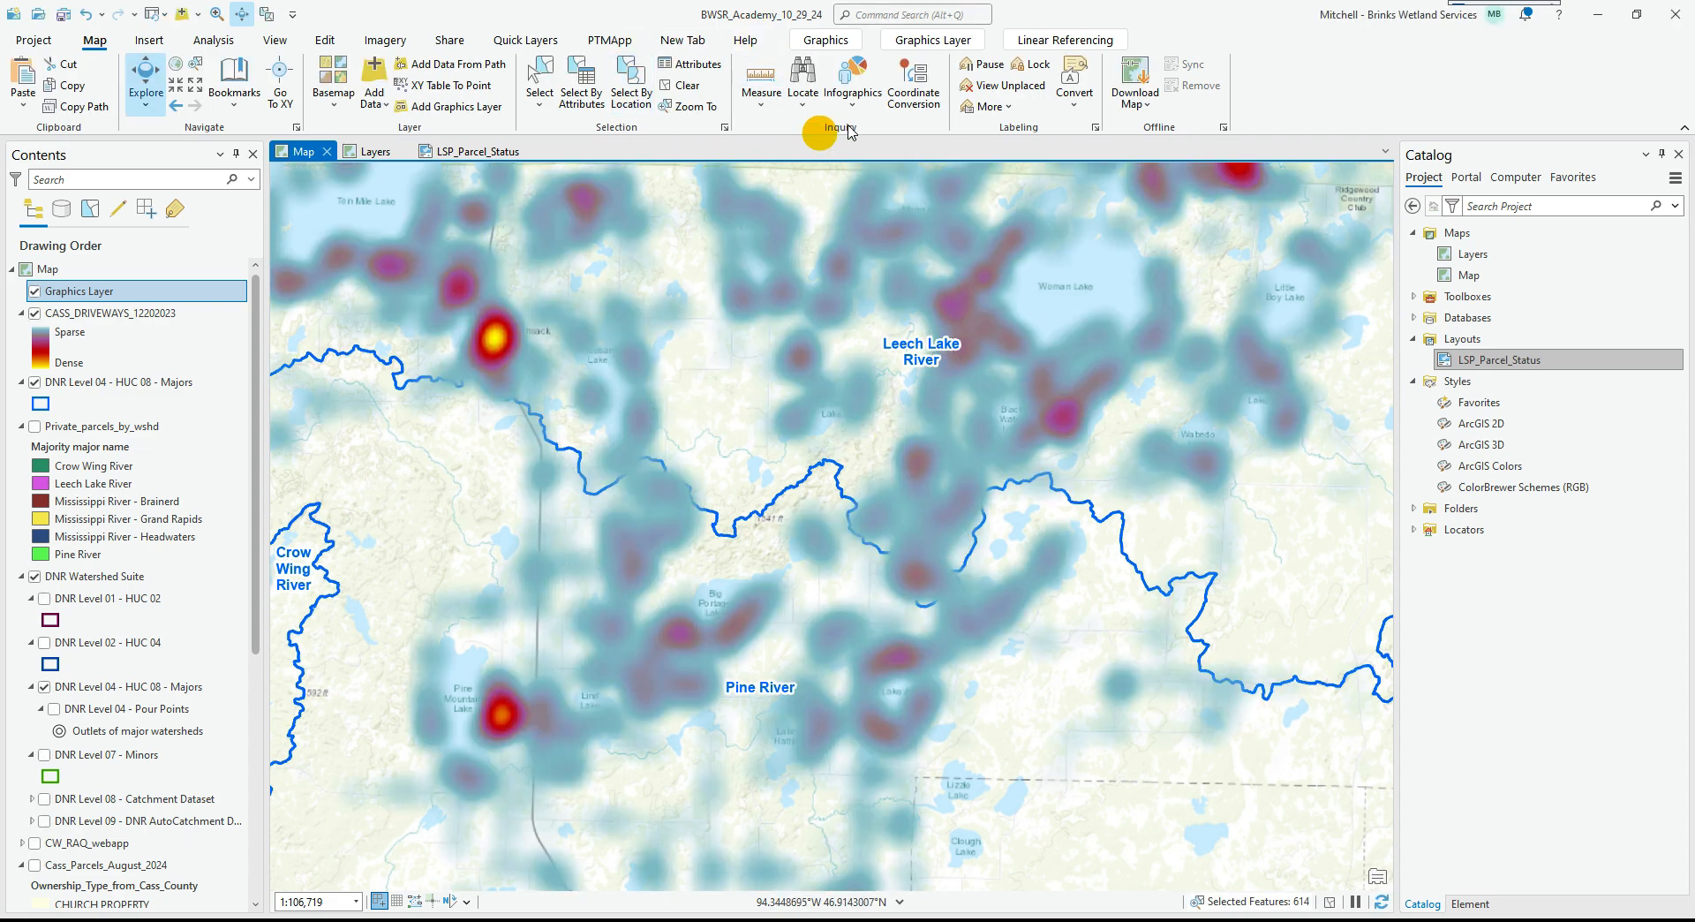
# Place a rectangular text graphic reading Hackensack just east of the bright yellow hotspot and set its font size to 16 pt.
pyautogui.click(834, 44)
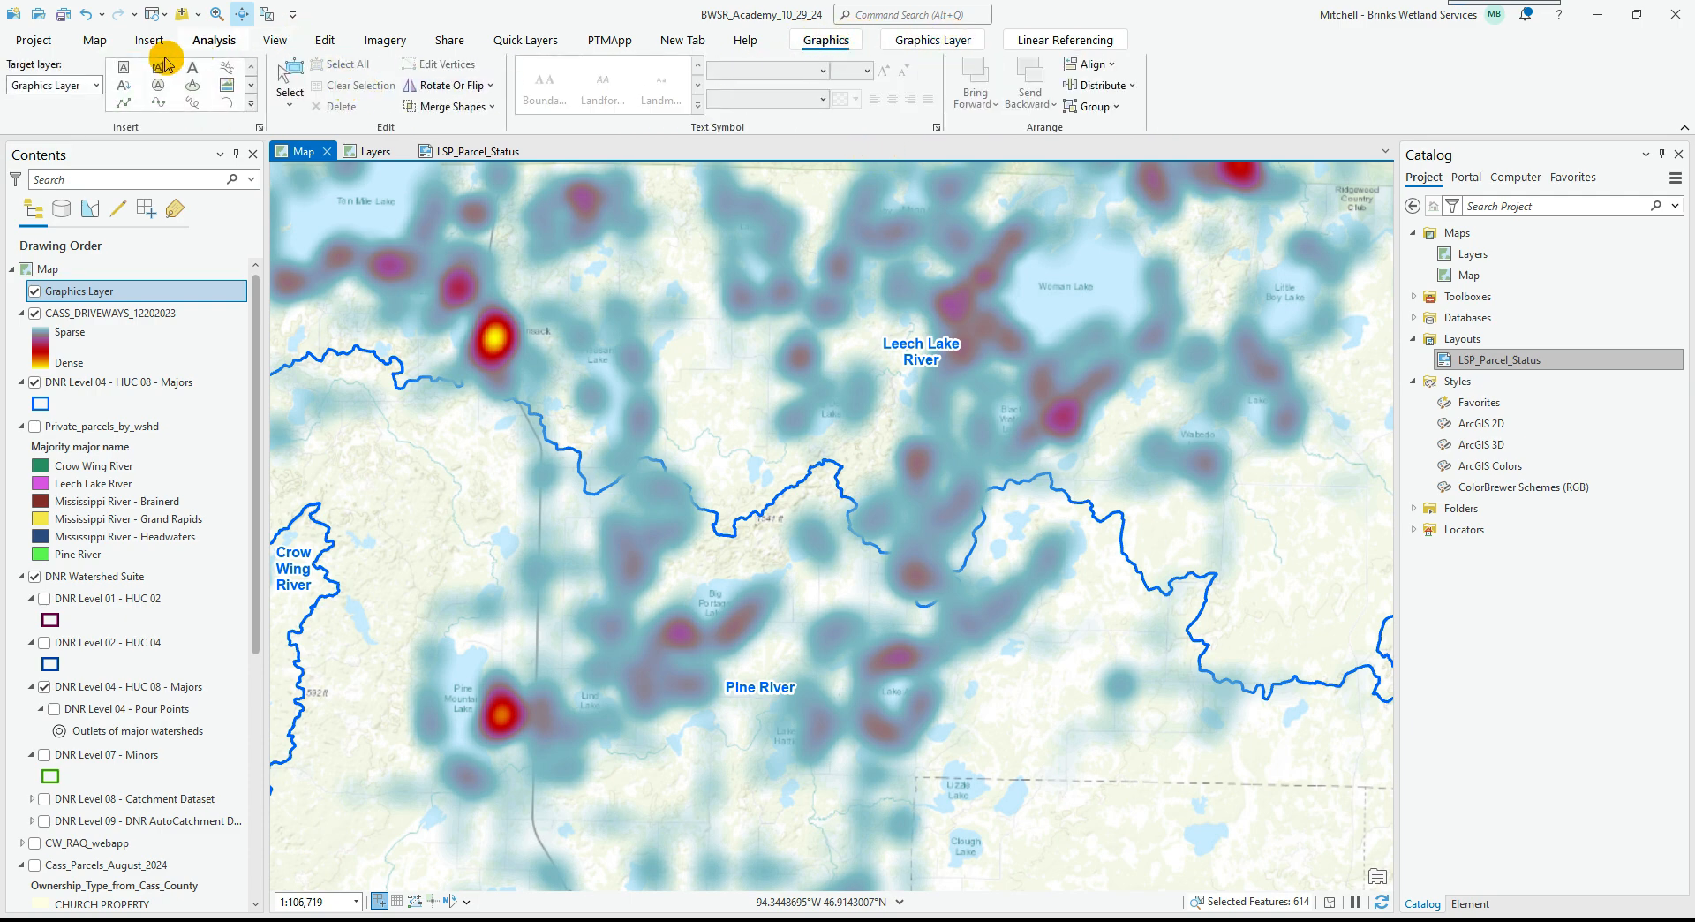
pyautogui.click(125, 66)
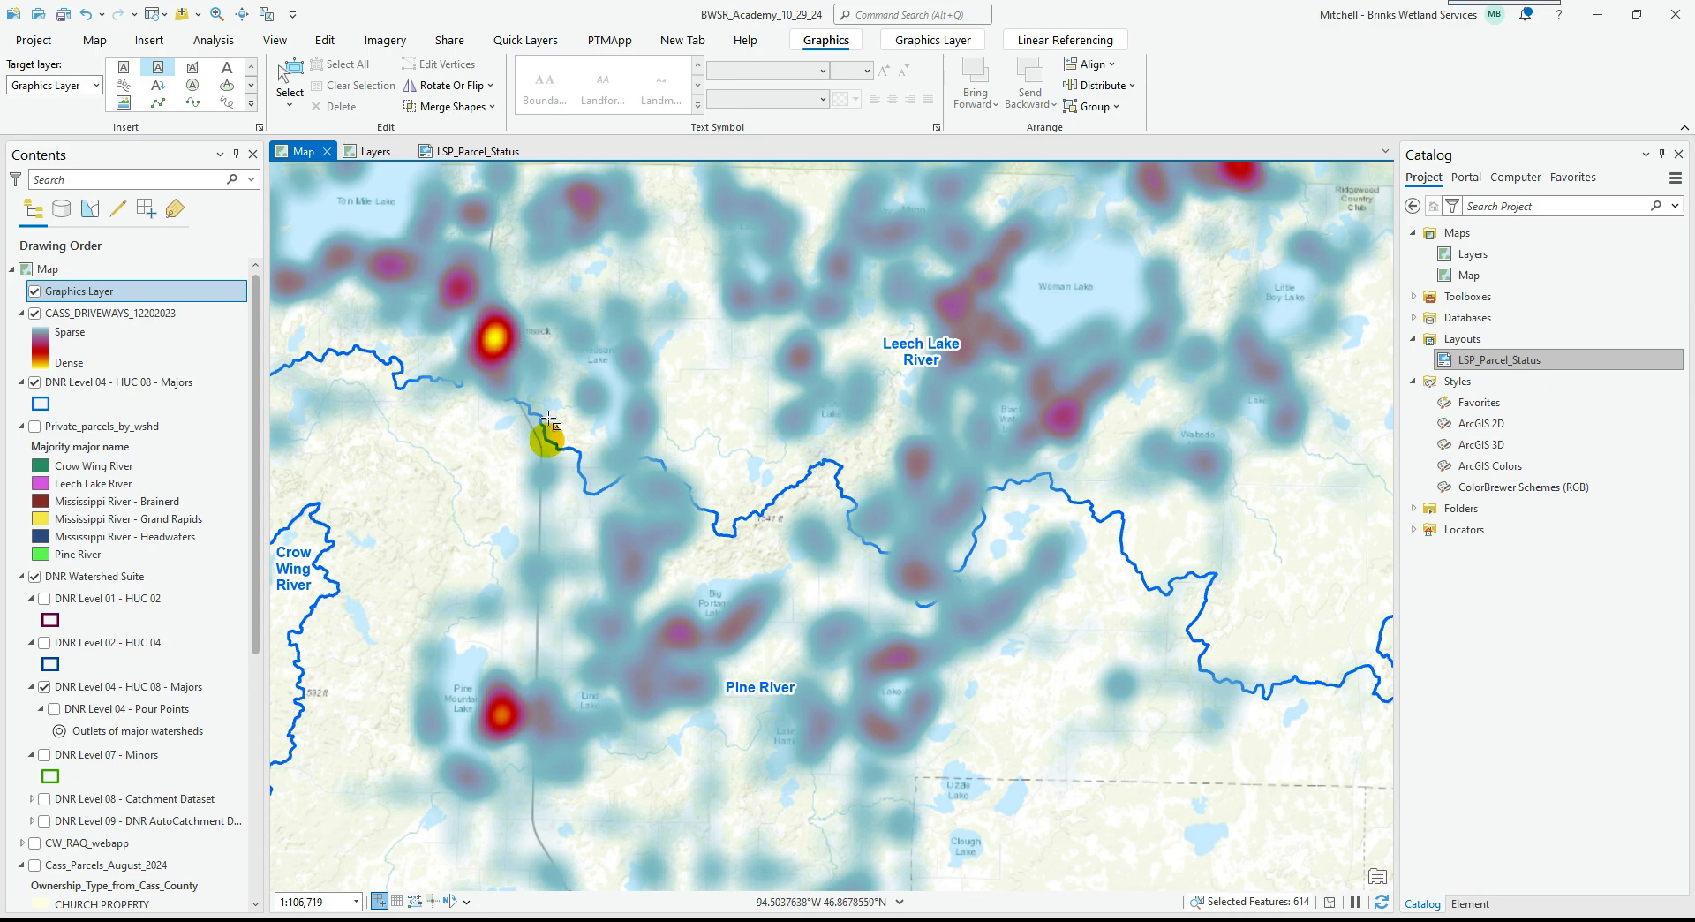
pyautogui.moveTo(606, 366); pyautogui.dragTo(626, 369)
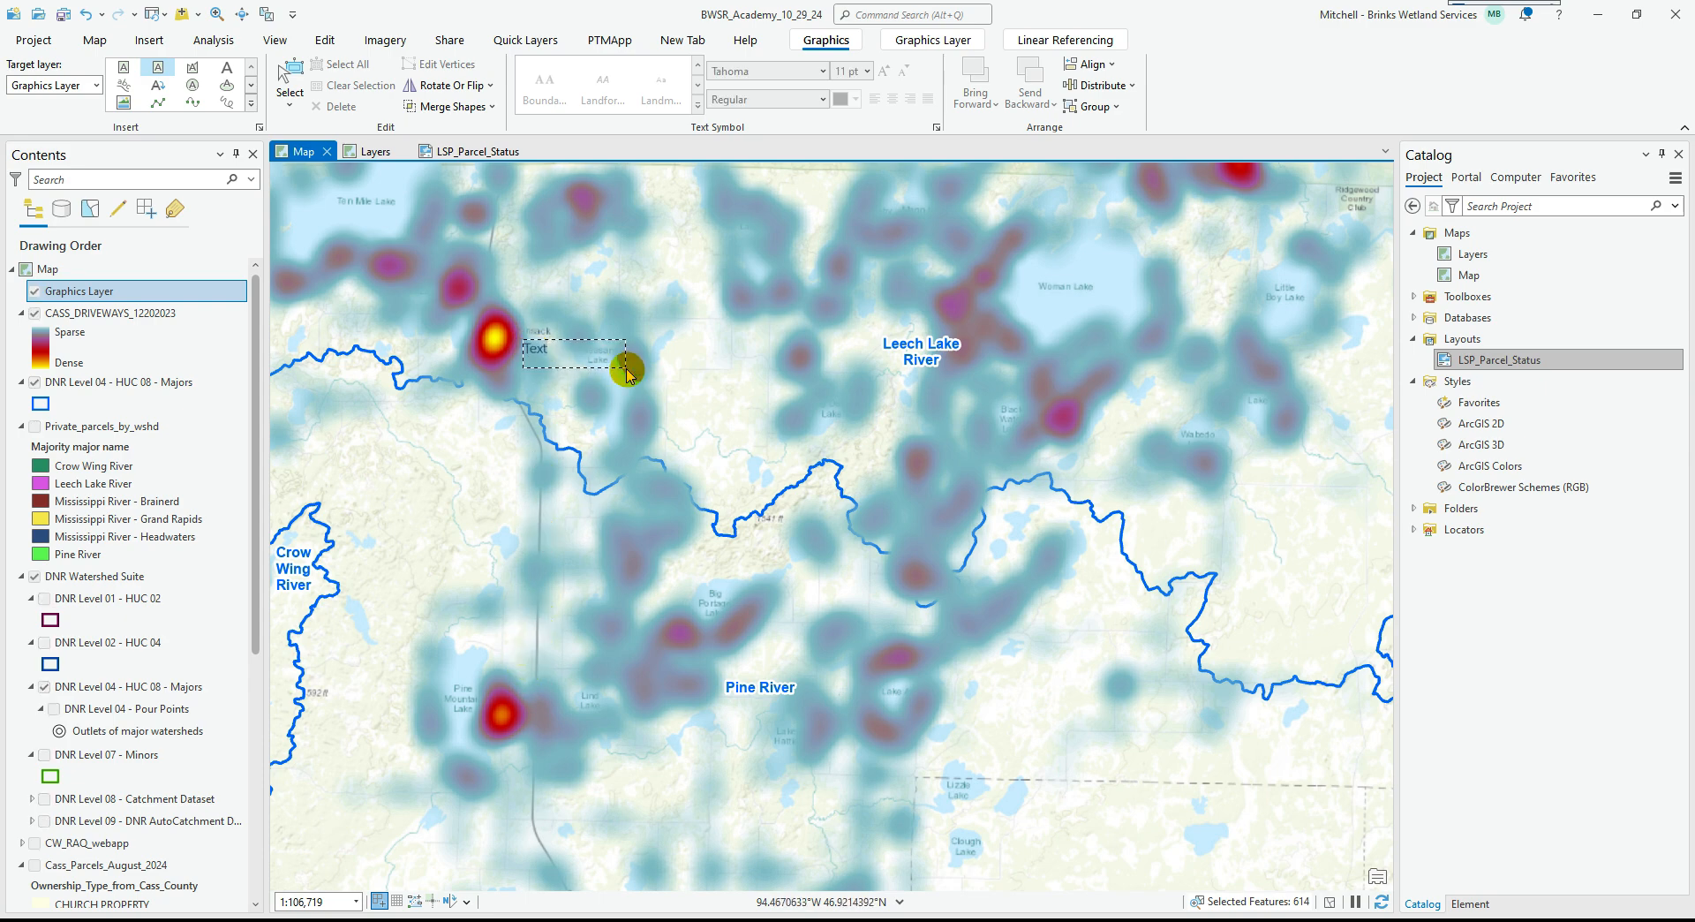
pyautogui.write('Hackensack')
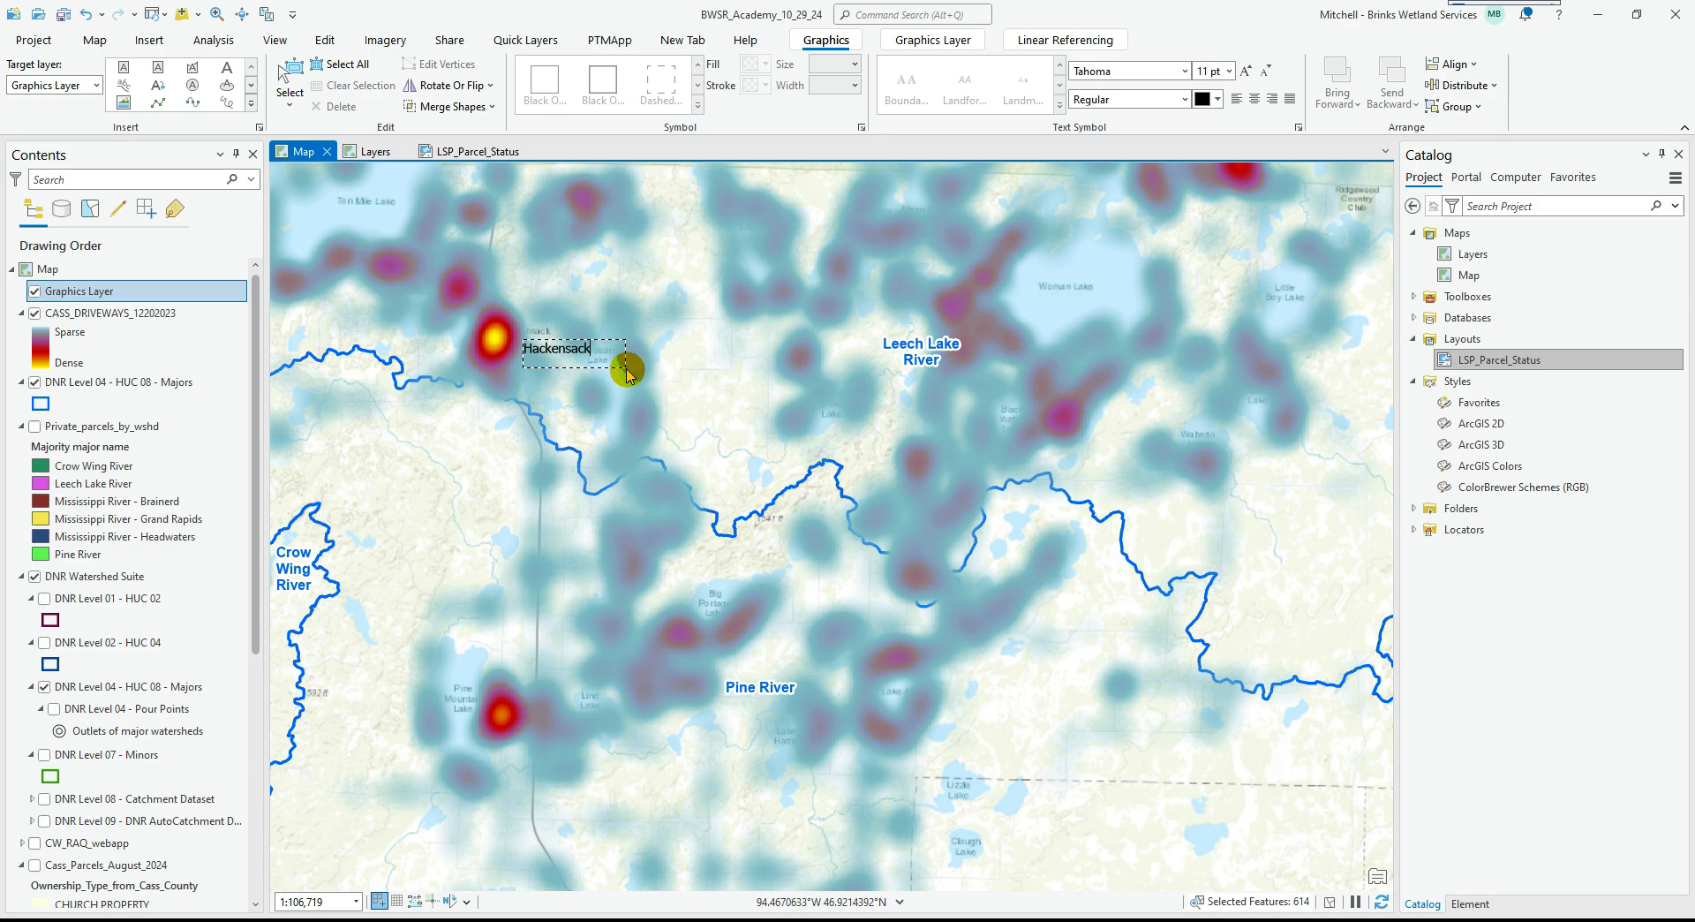
pyautogui.click(641, 323)
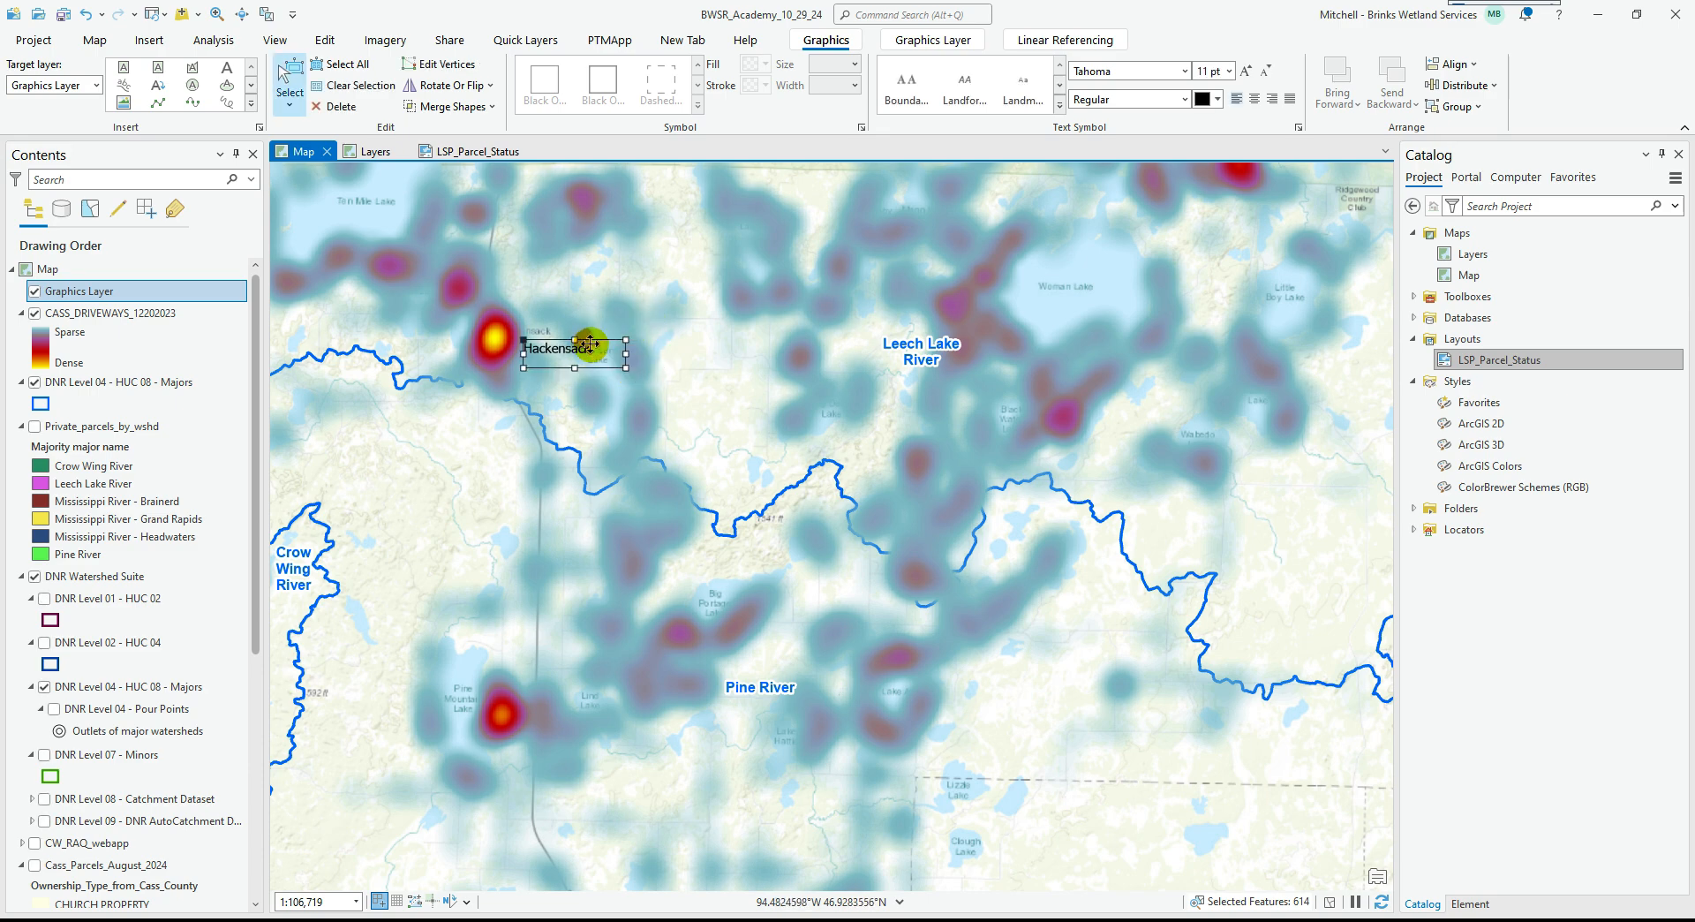
pyautogui.click(1223, 70)
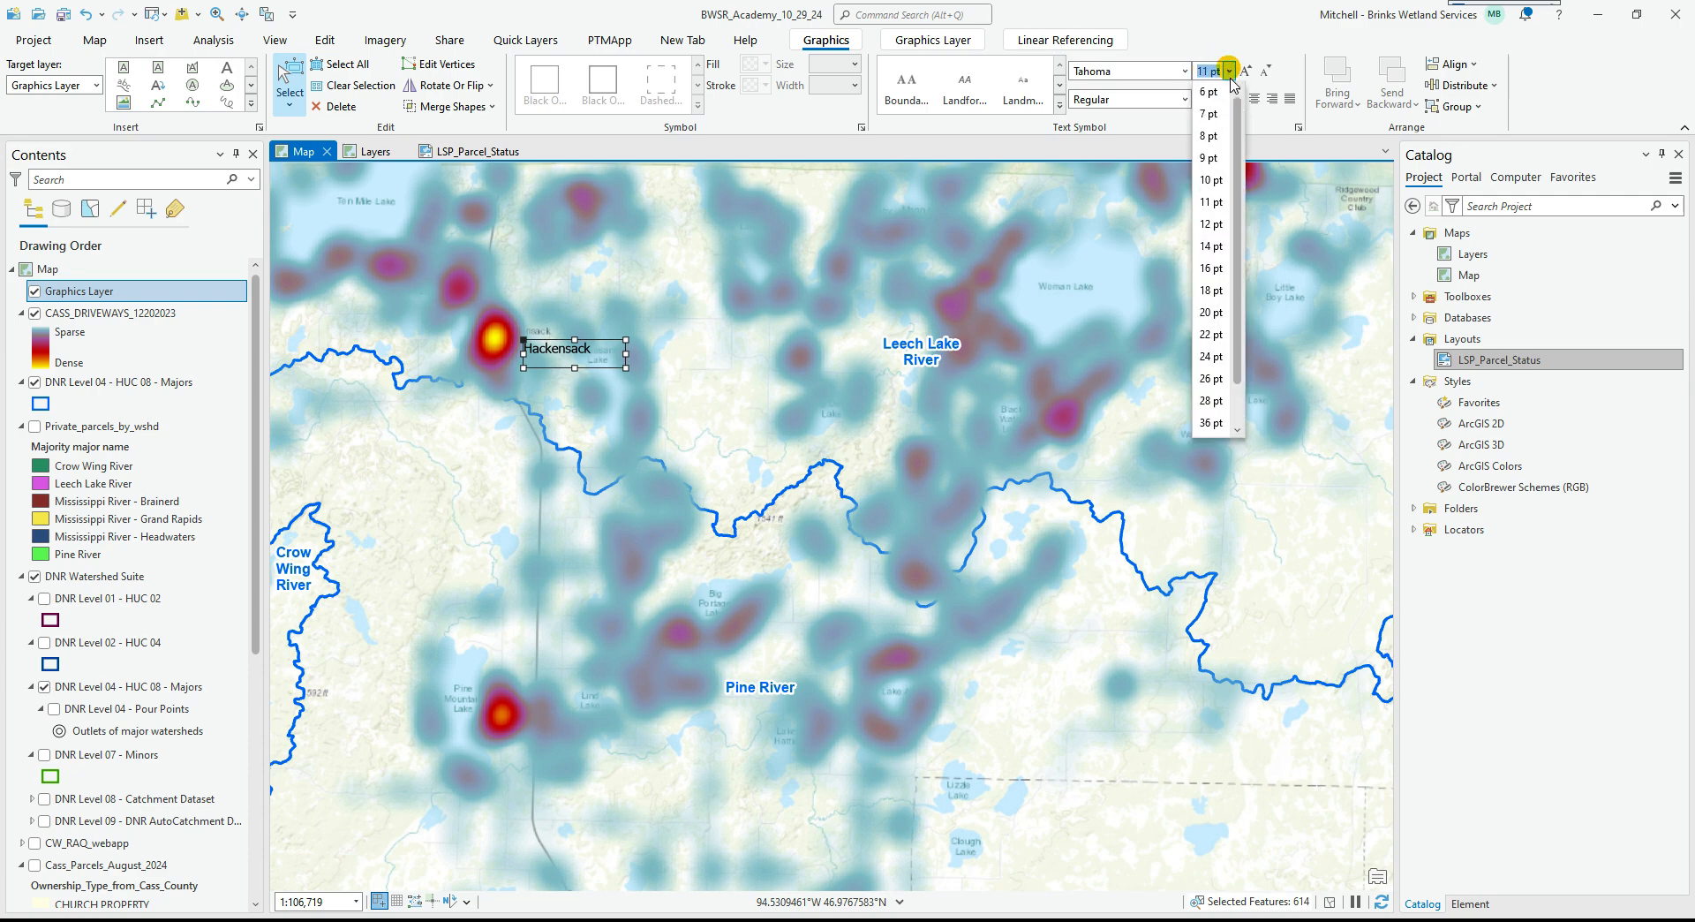
pyautogui.click(1211, 269)
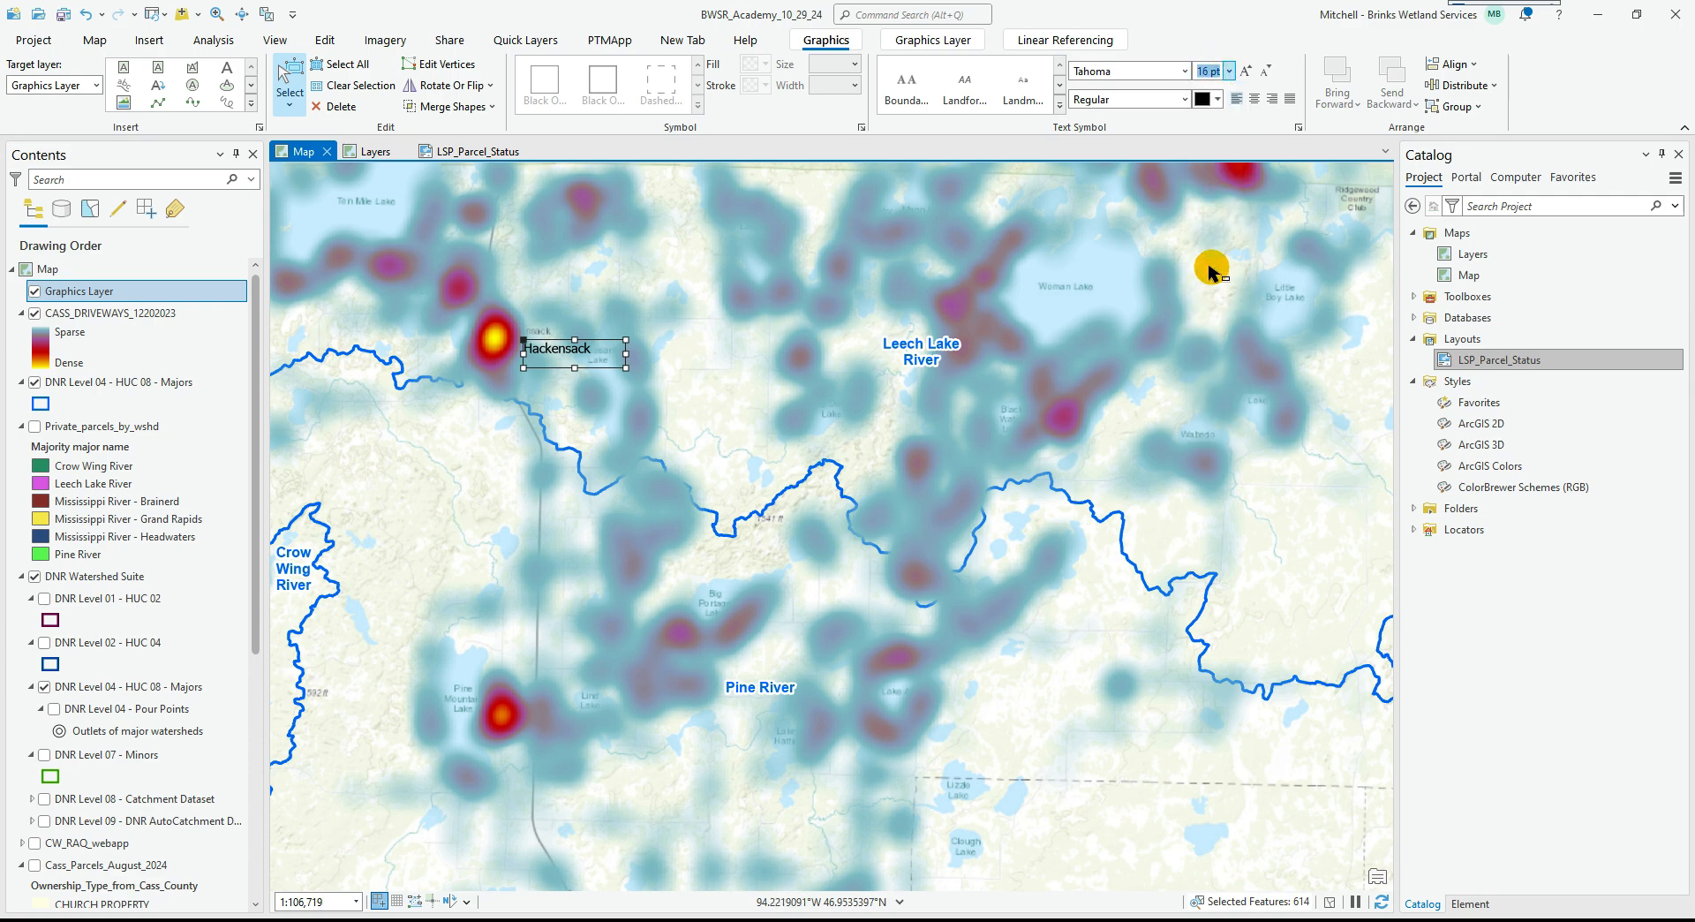
# Open the Hackensack text's properties and set its text symbol callout to Balloon.
pyautogui.rightClick(615, 370)
pyautogui.click(663, 890)
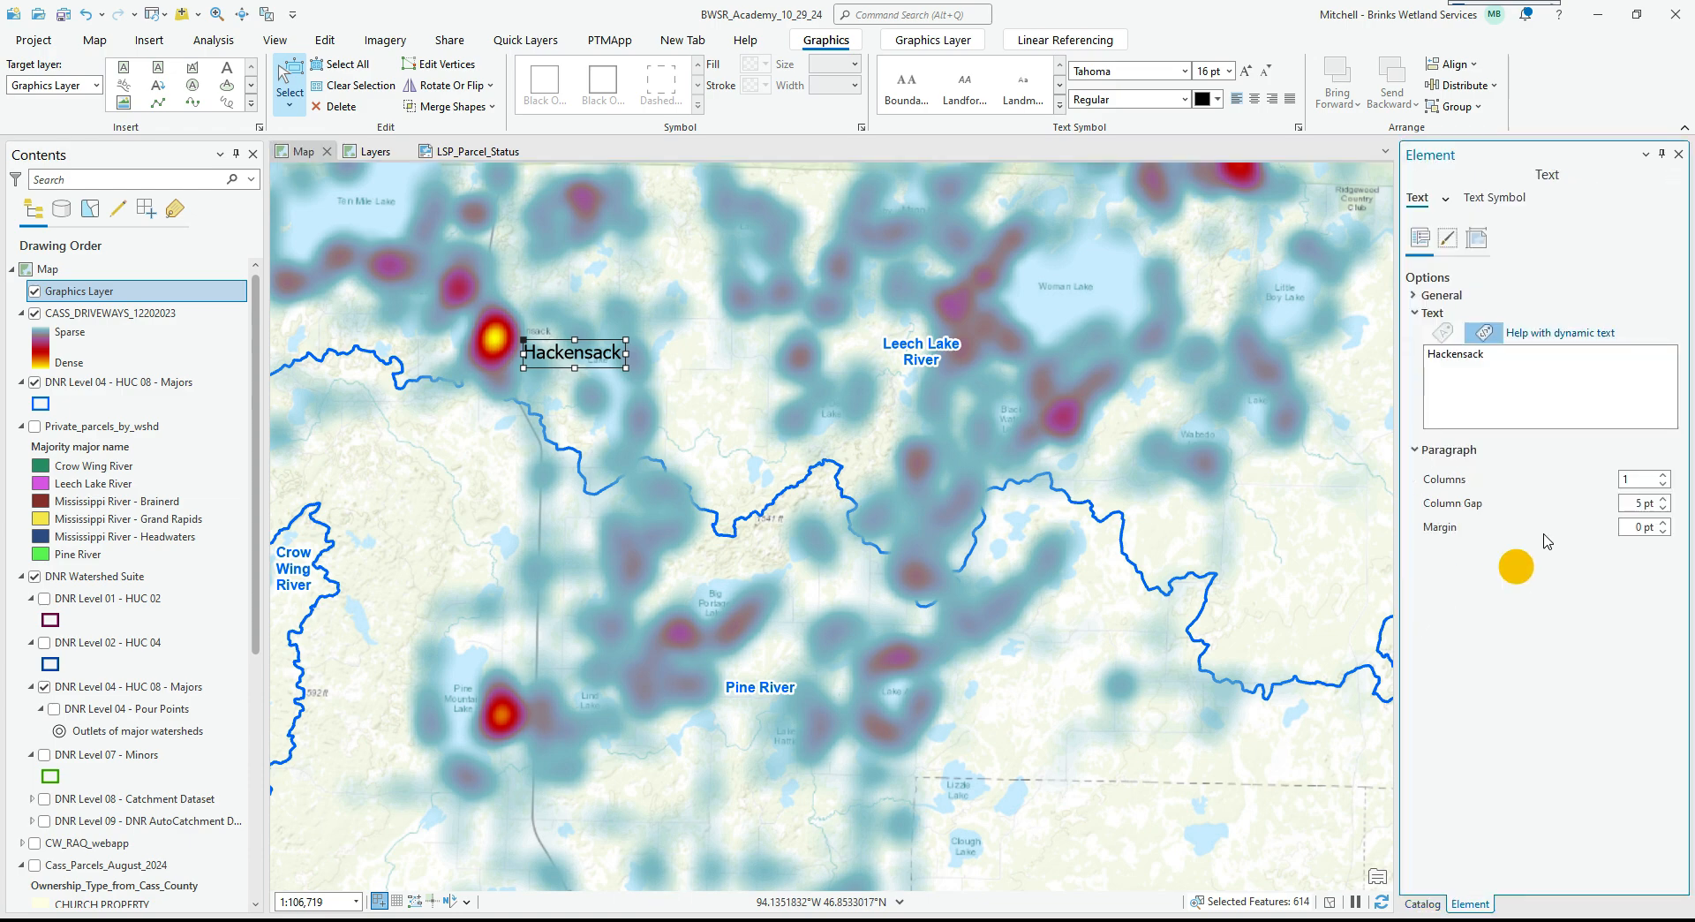
pyautogui.click(1487, 199)
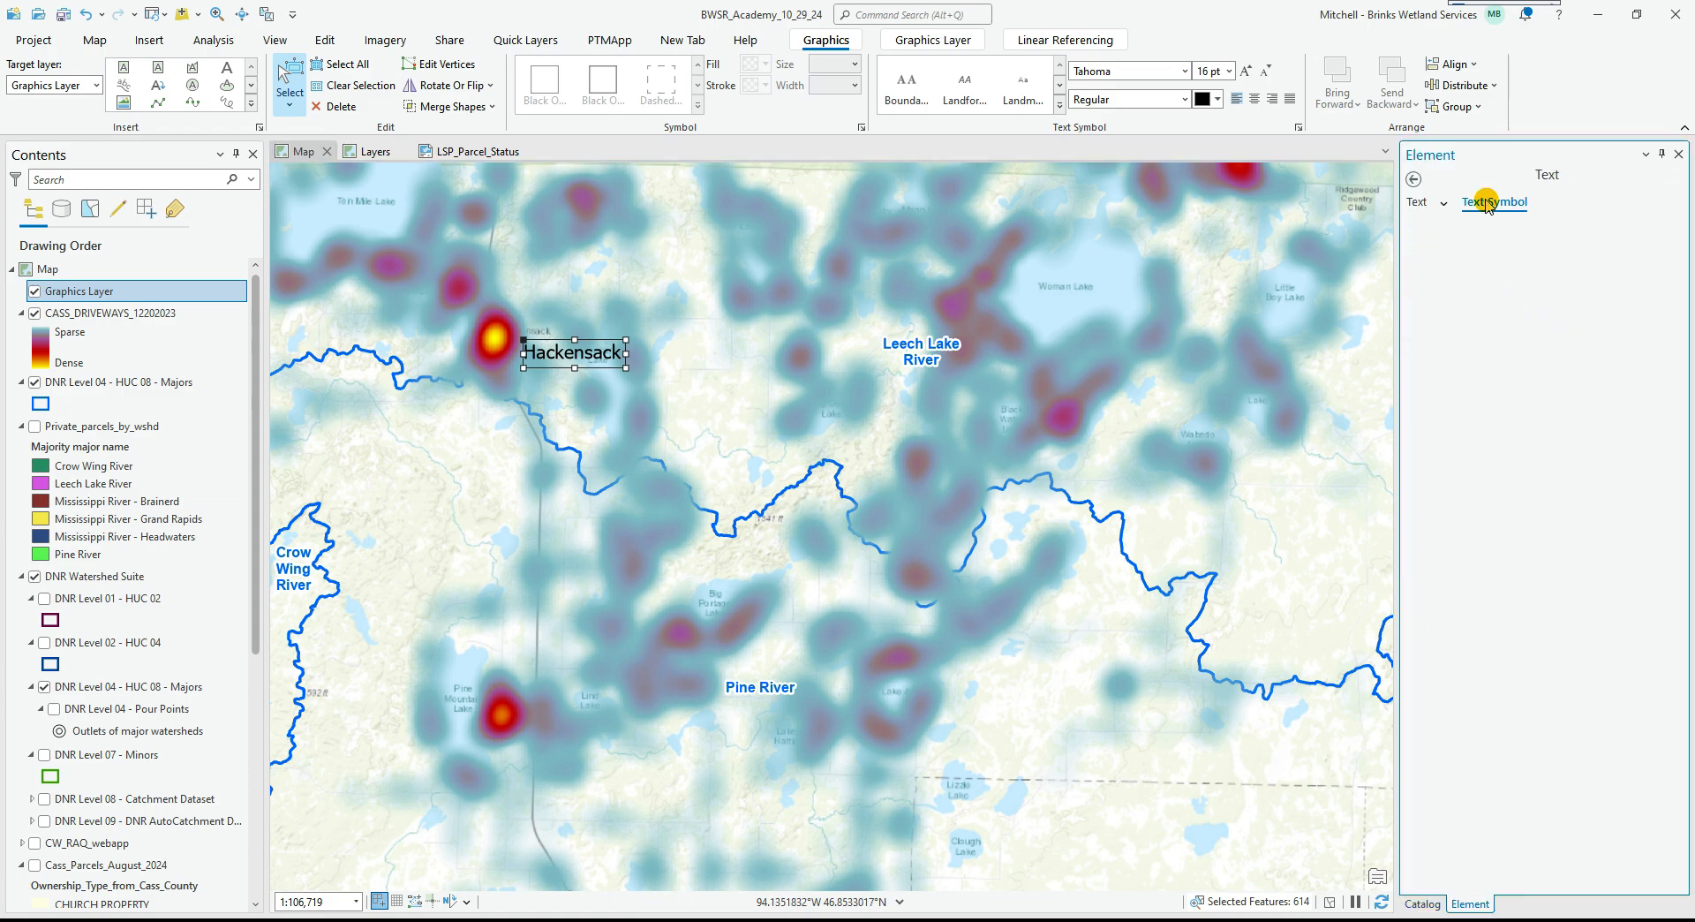
pyautogui.scroll(-2, 1471, 573)
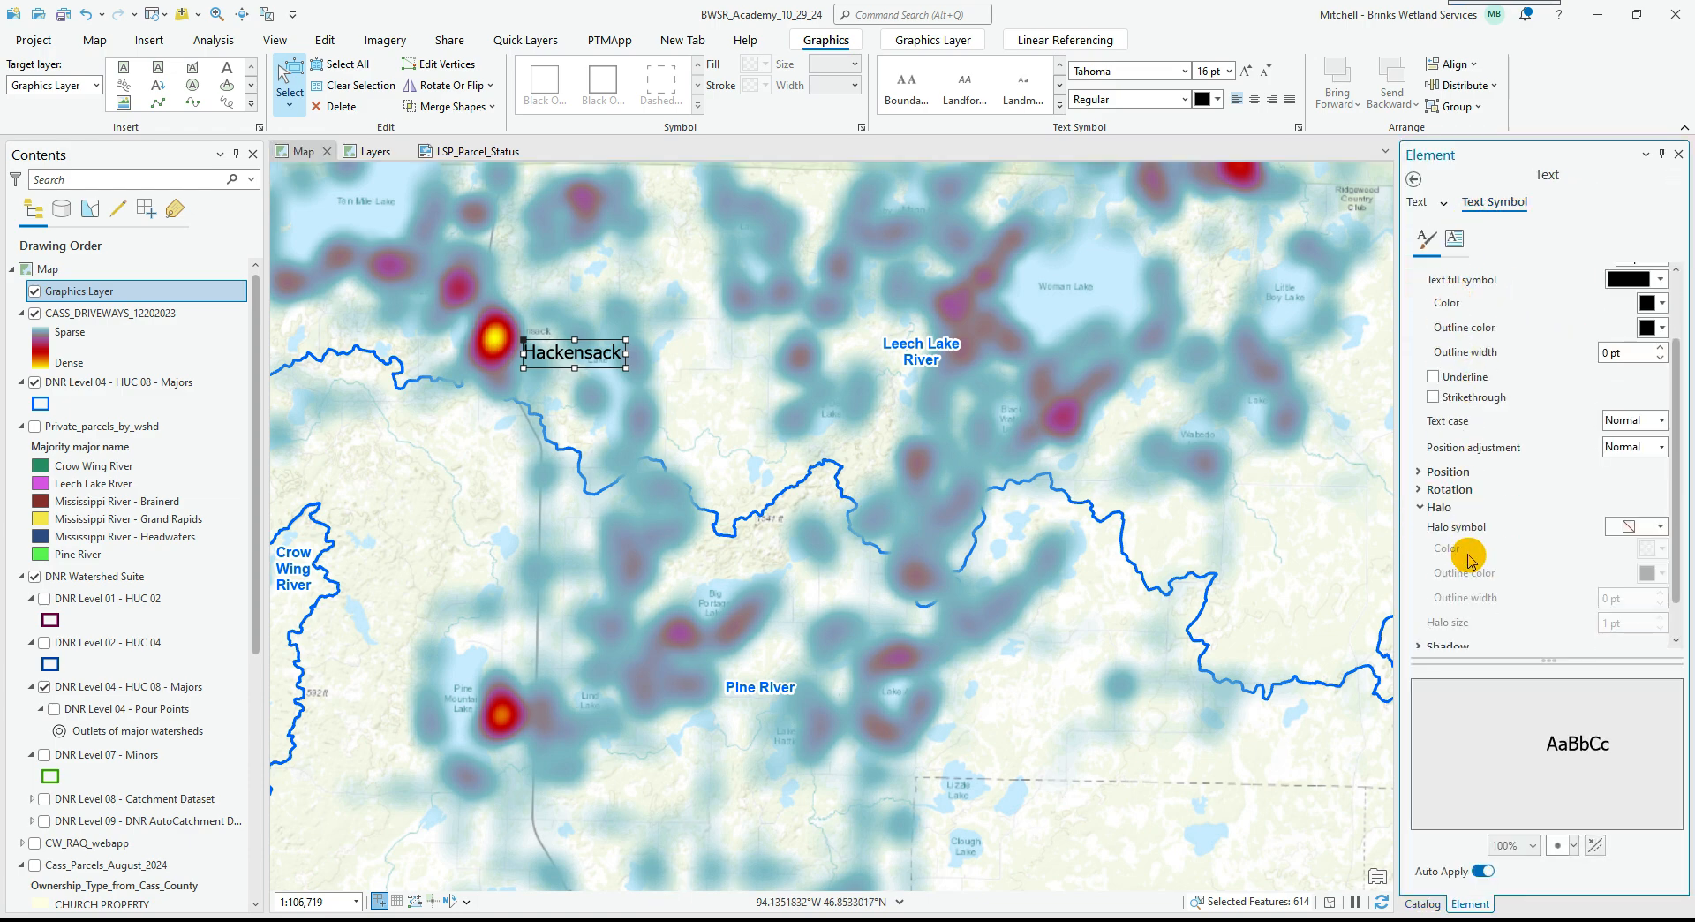
pyautogui.scroll(-1, 1527, 521)
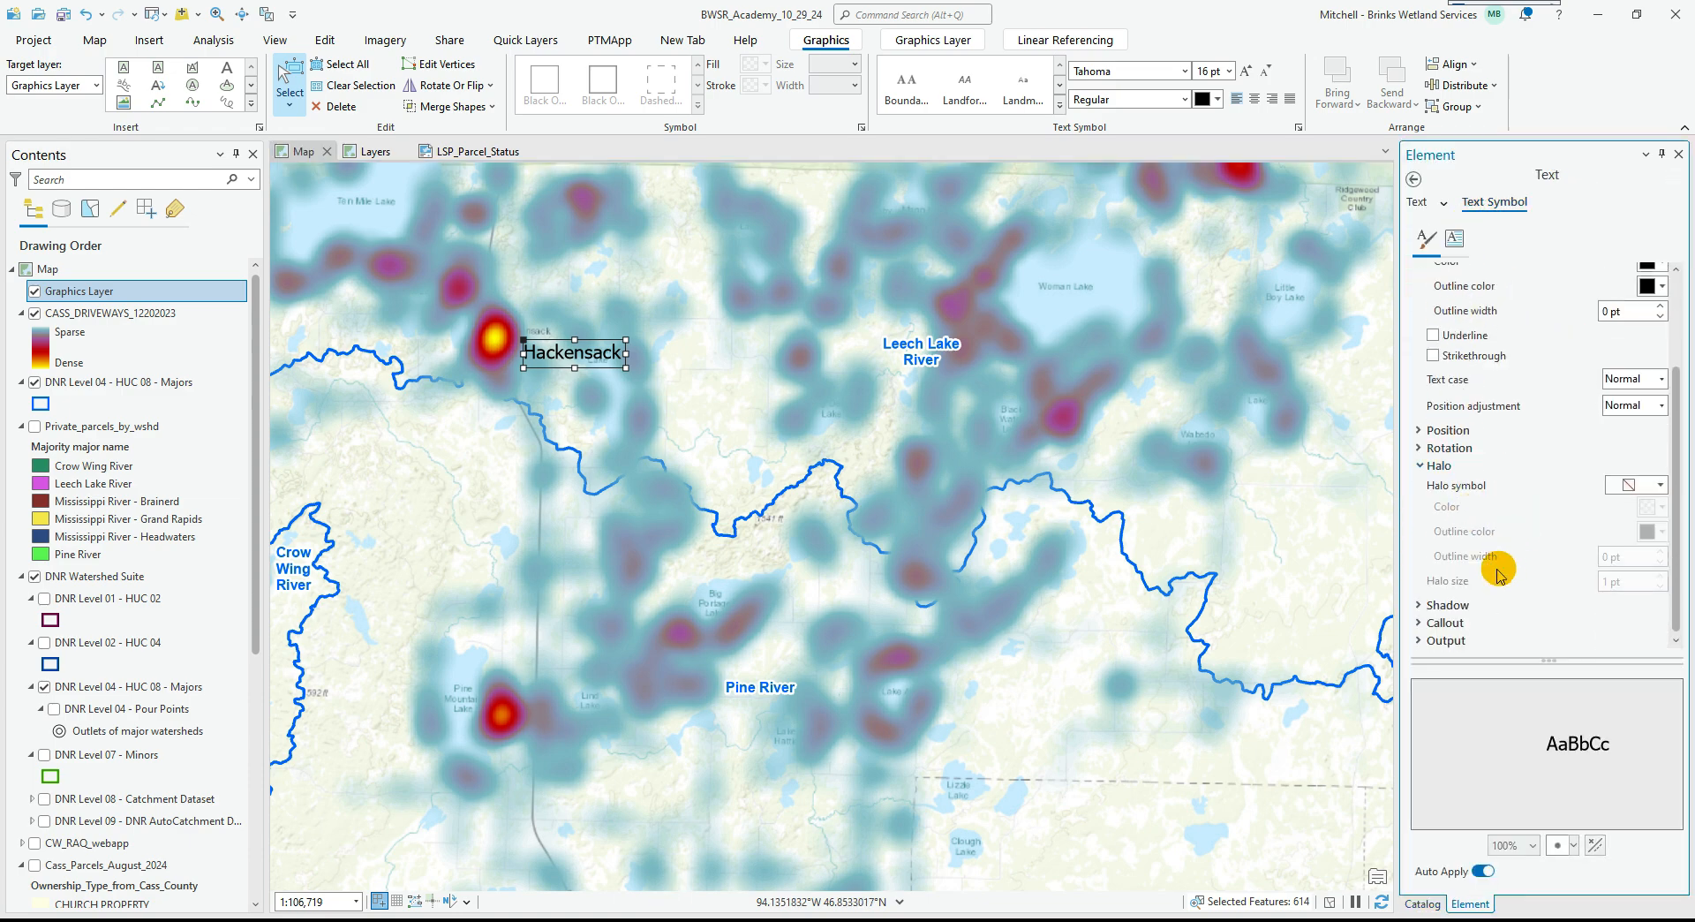
pyautogui.click(1423, 631)
pyautogui.scroll(-1, 1514, 600)
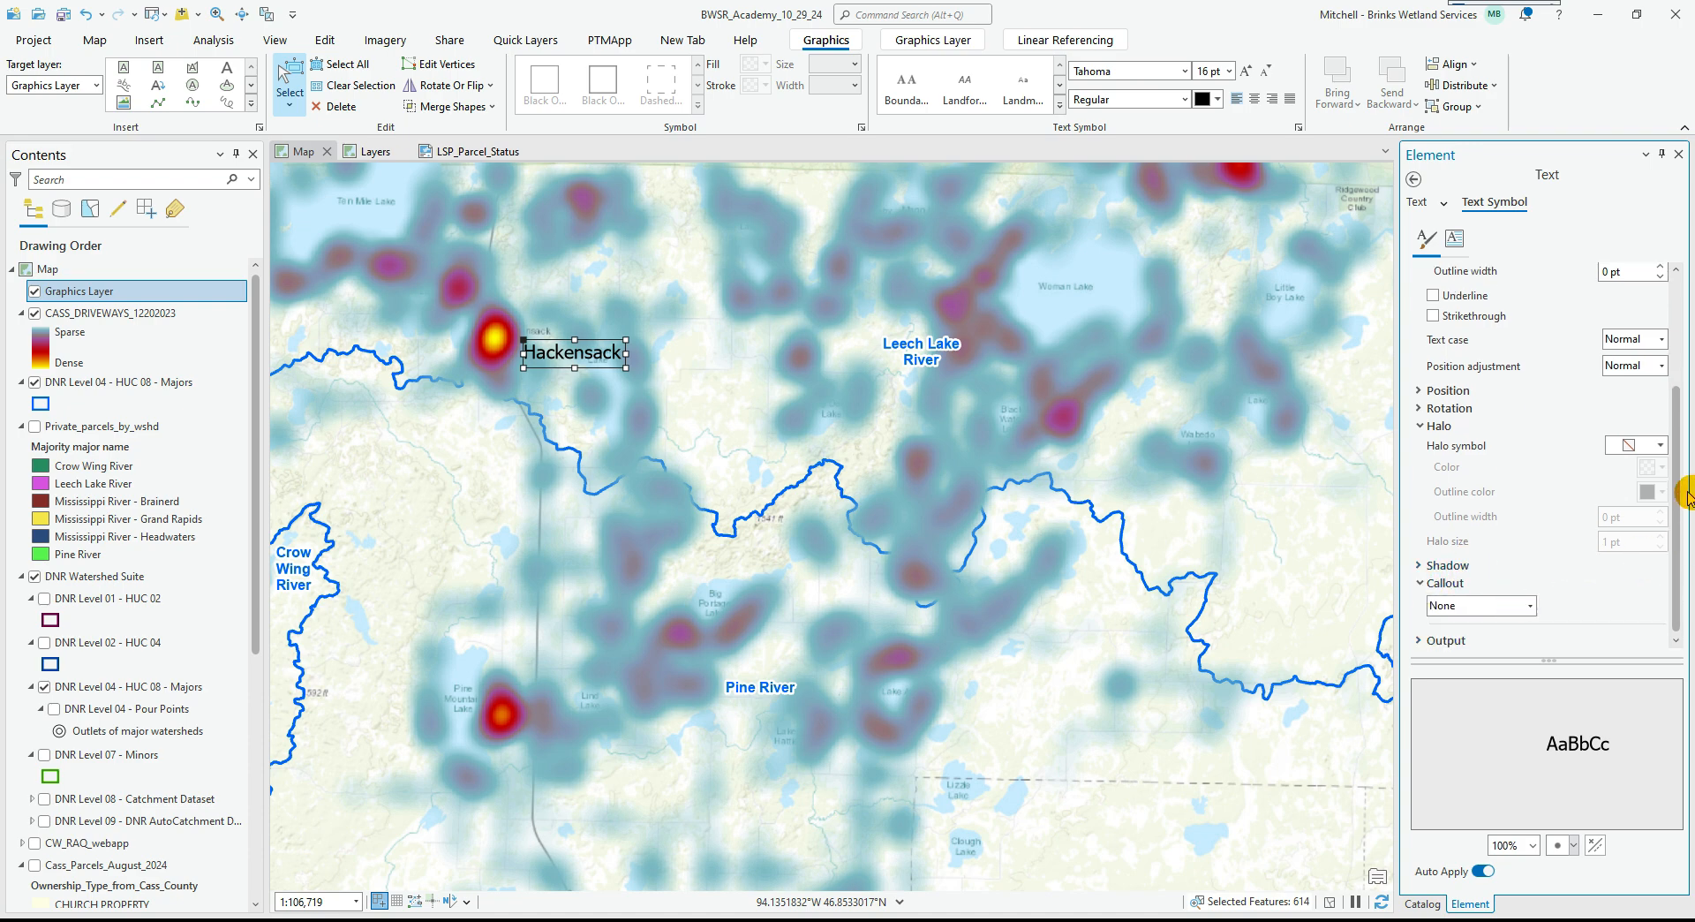
pyautogui.click(1505, 609)
pyautogui.click(1457, 731)
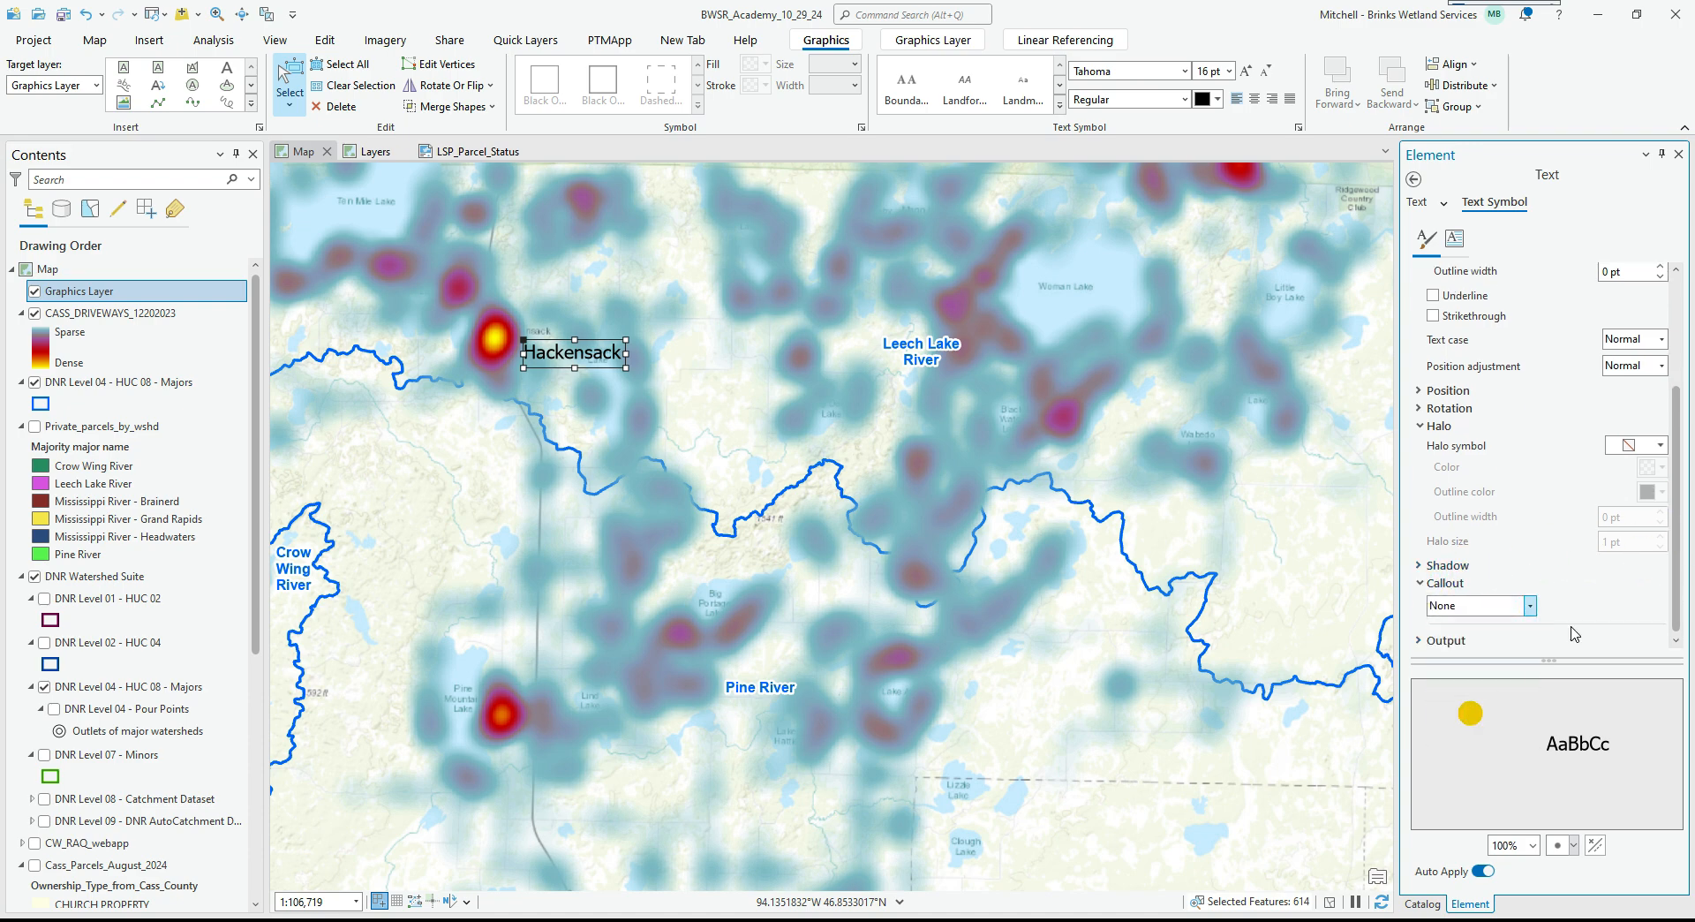
# Try the ellipse balloon style on the Hackensack callout, then choose the rounded rectangle style.
pyautogui.moveTo(1676, 466); pyautogui.dragTo(1671, 560)
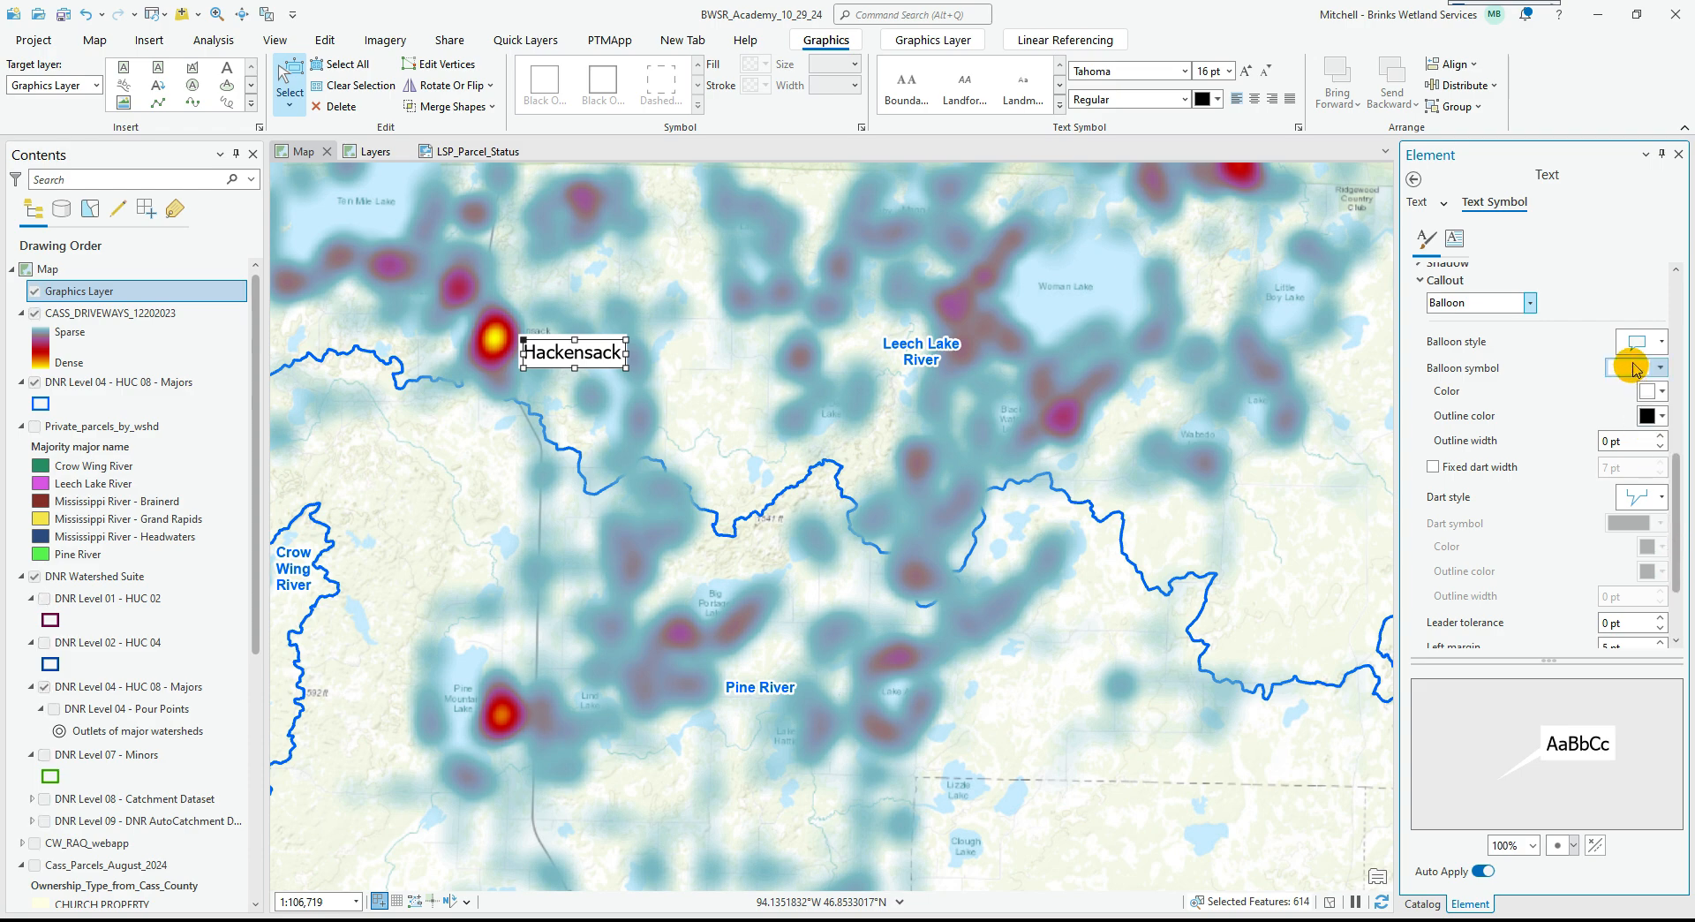
pyautogui.click(1659, 344)
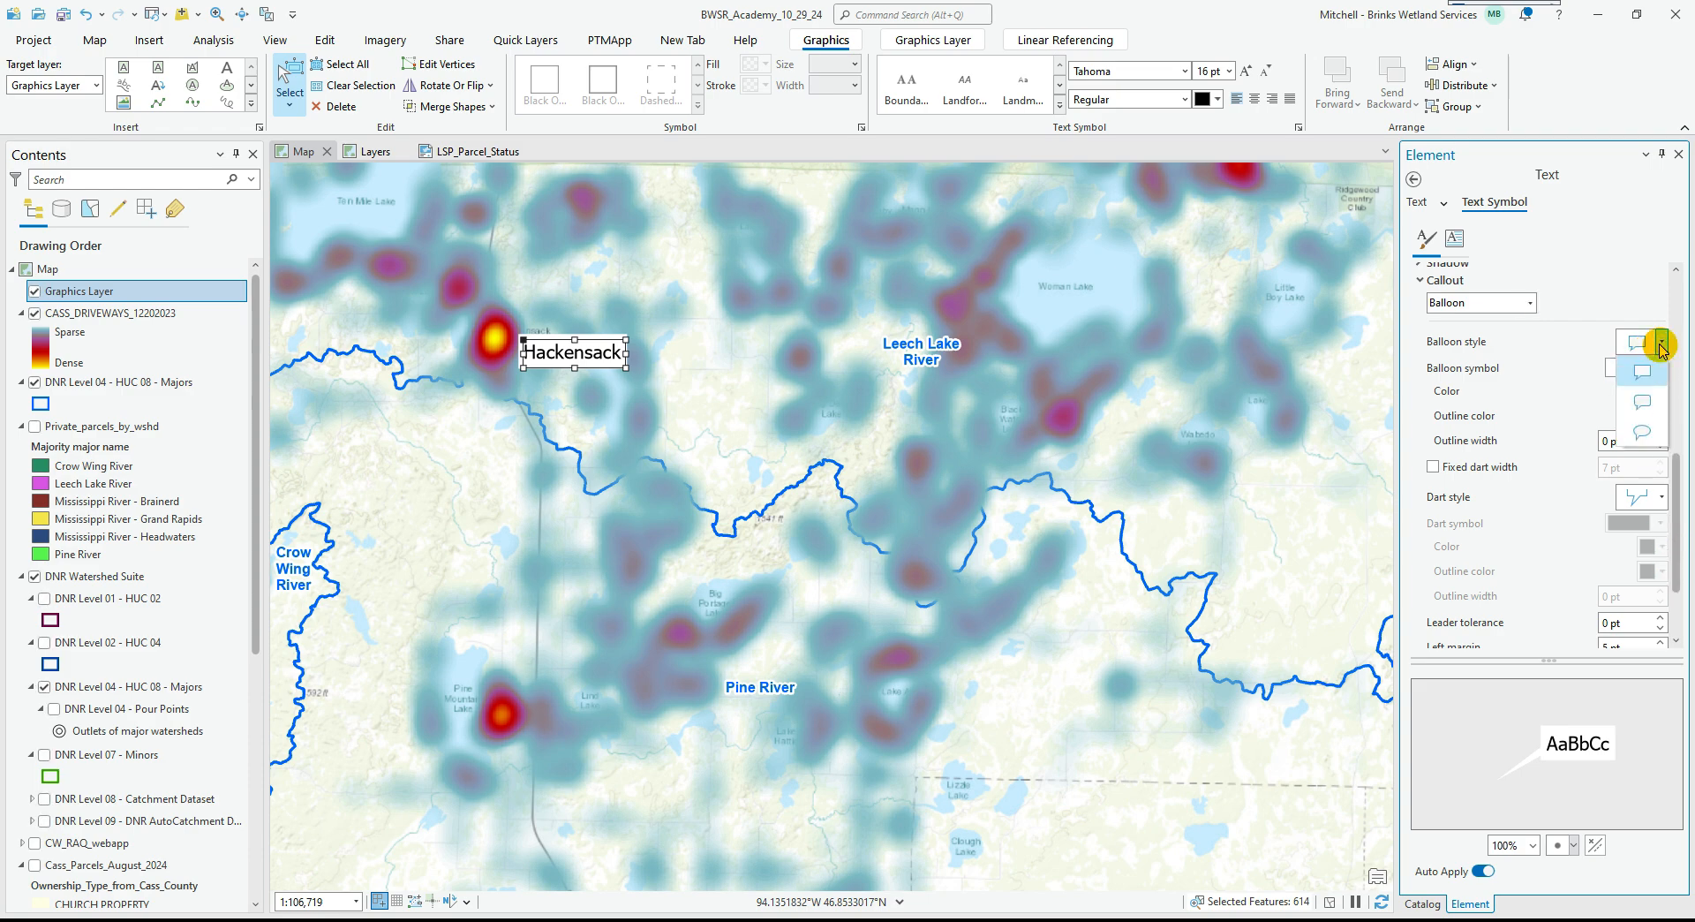
pyautogui.click(1646, 432)
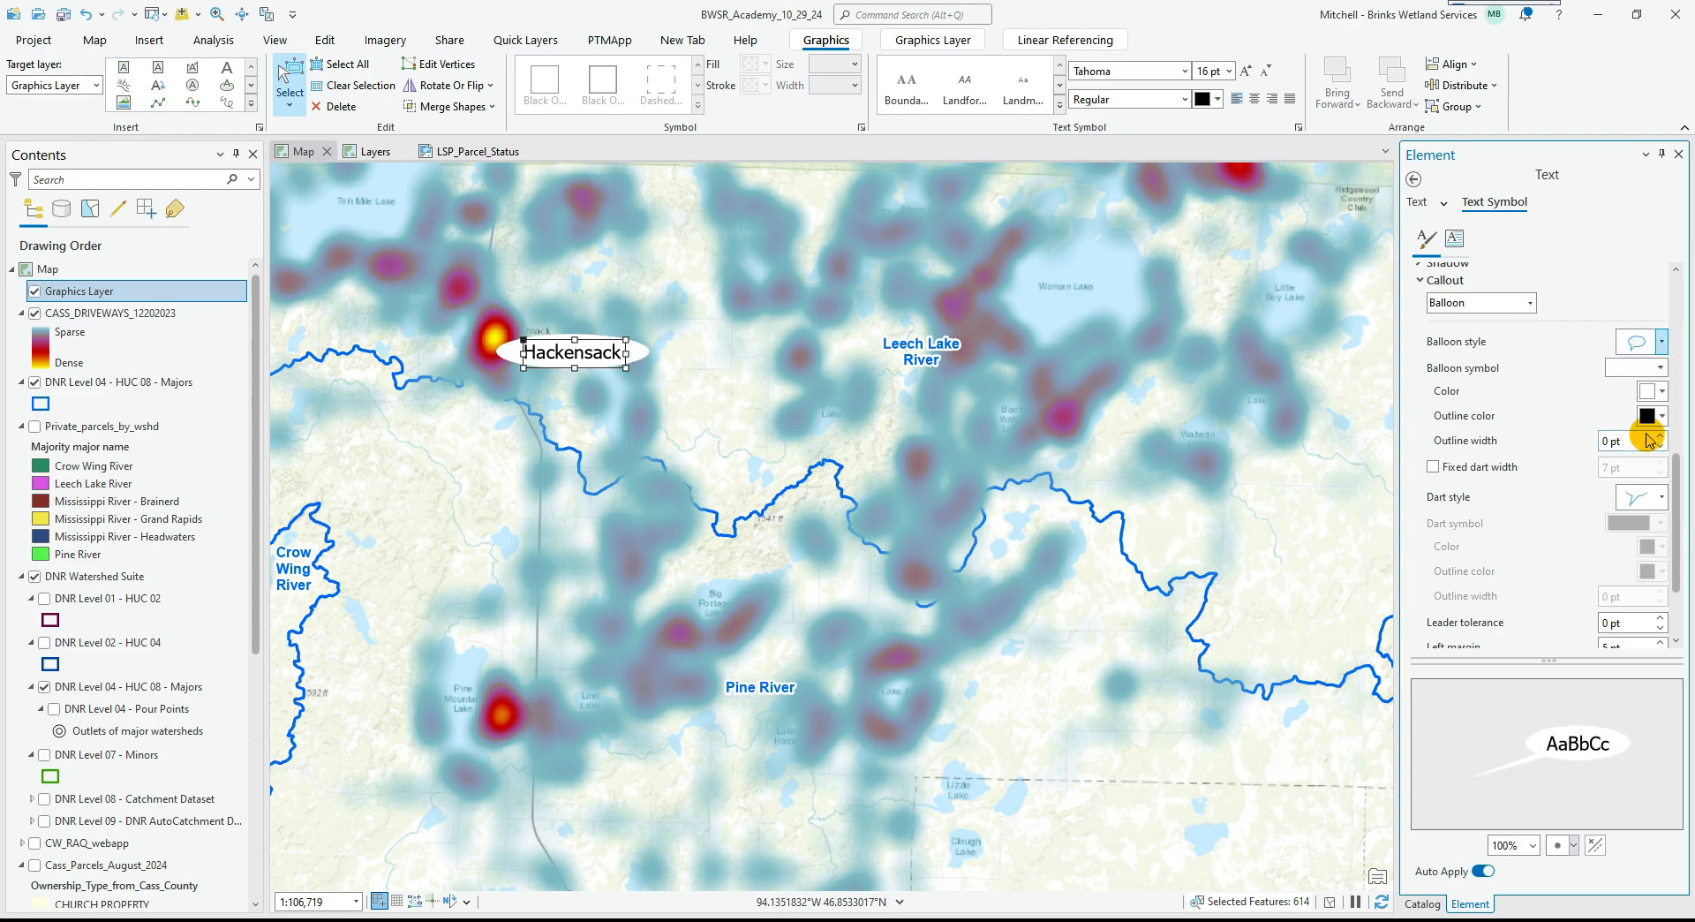
pyautogui.click(1660, 342)
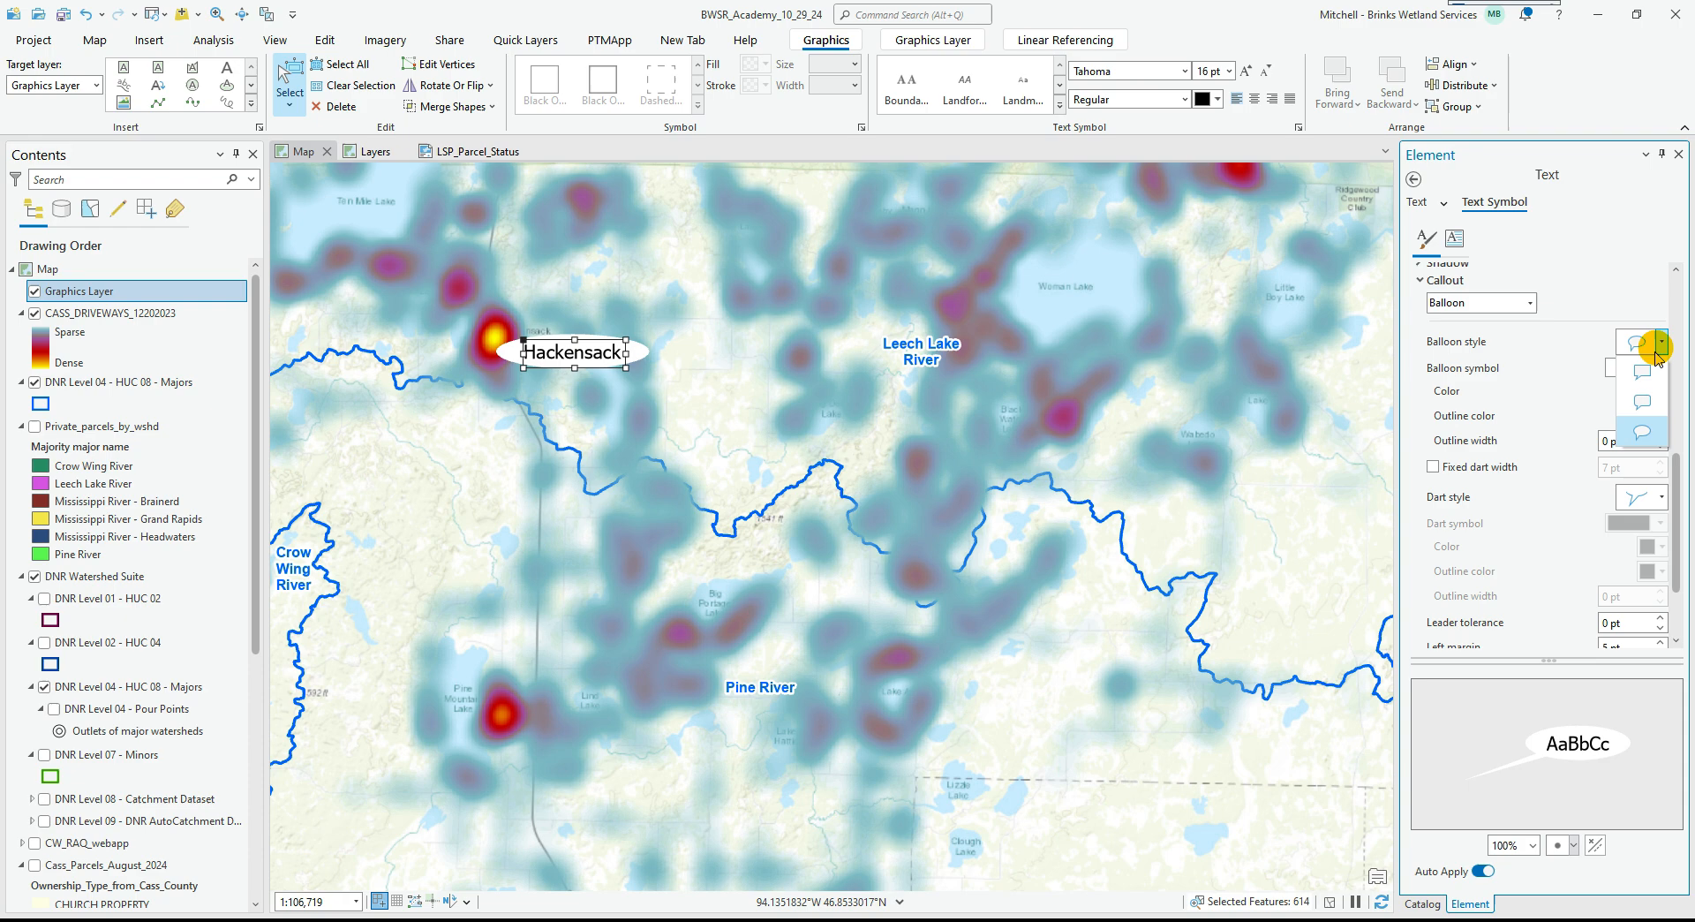
pyautogui.click(1652, 400)
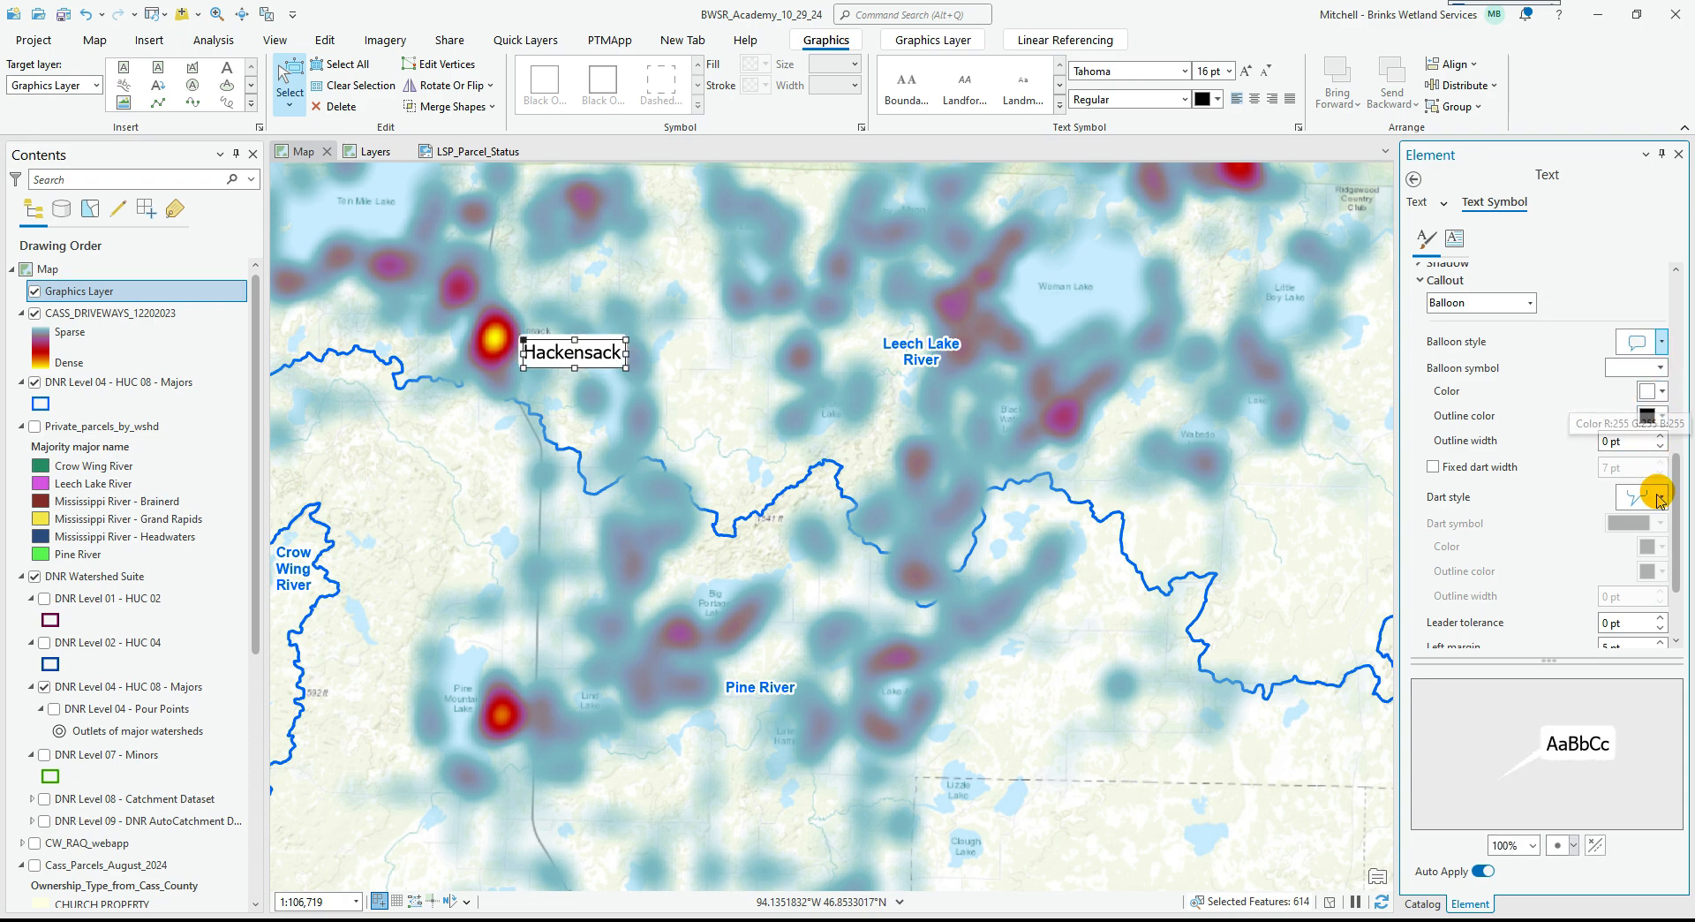
# Apply the outlined pale yellow polygon symbol to the Hackensack balloon and change its fill color to light pink.
pyautogui.scroll(-3, 1656, 502)
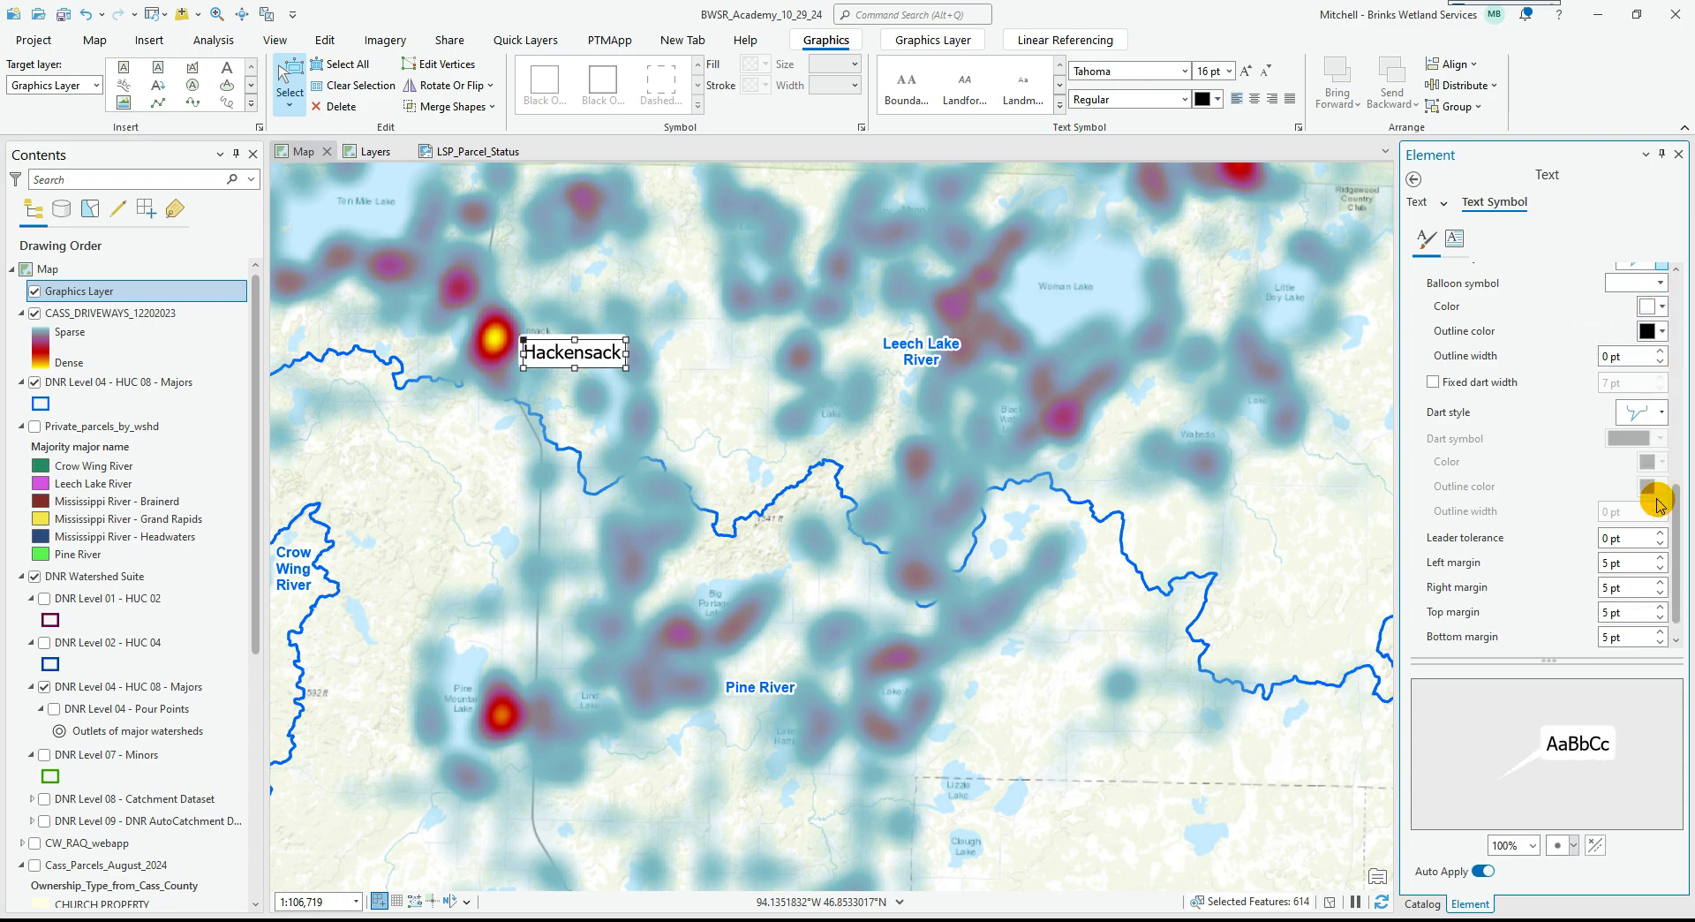
pyautogui.scroll(2, 1656, 504)
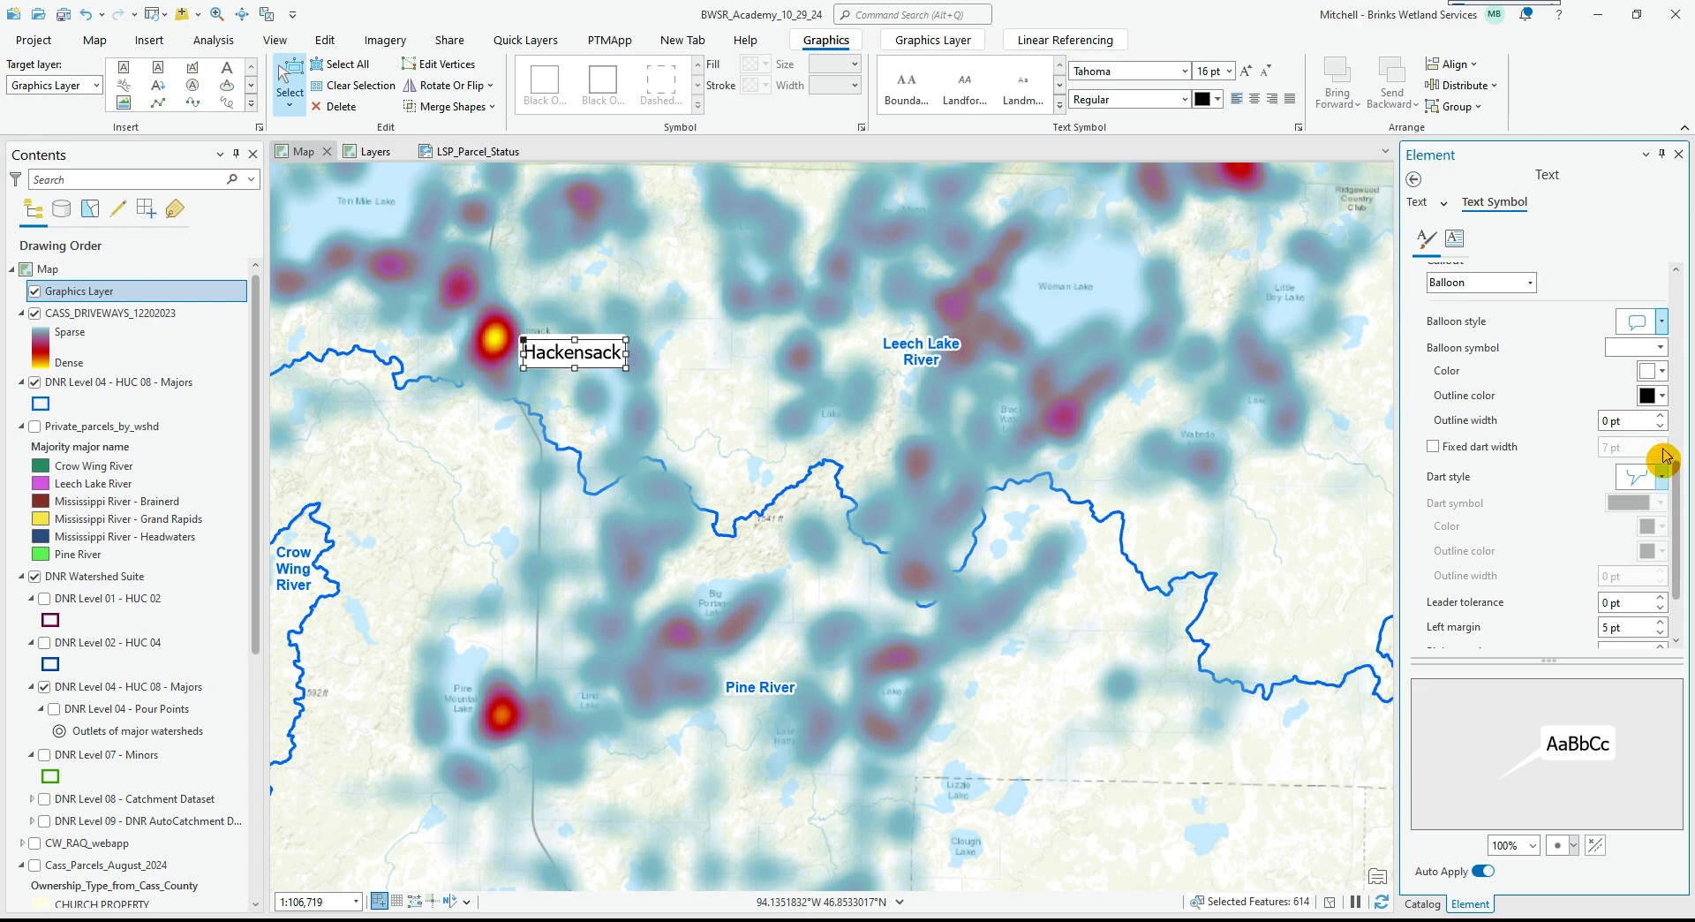
pyautogui.click(1660, 347)
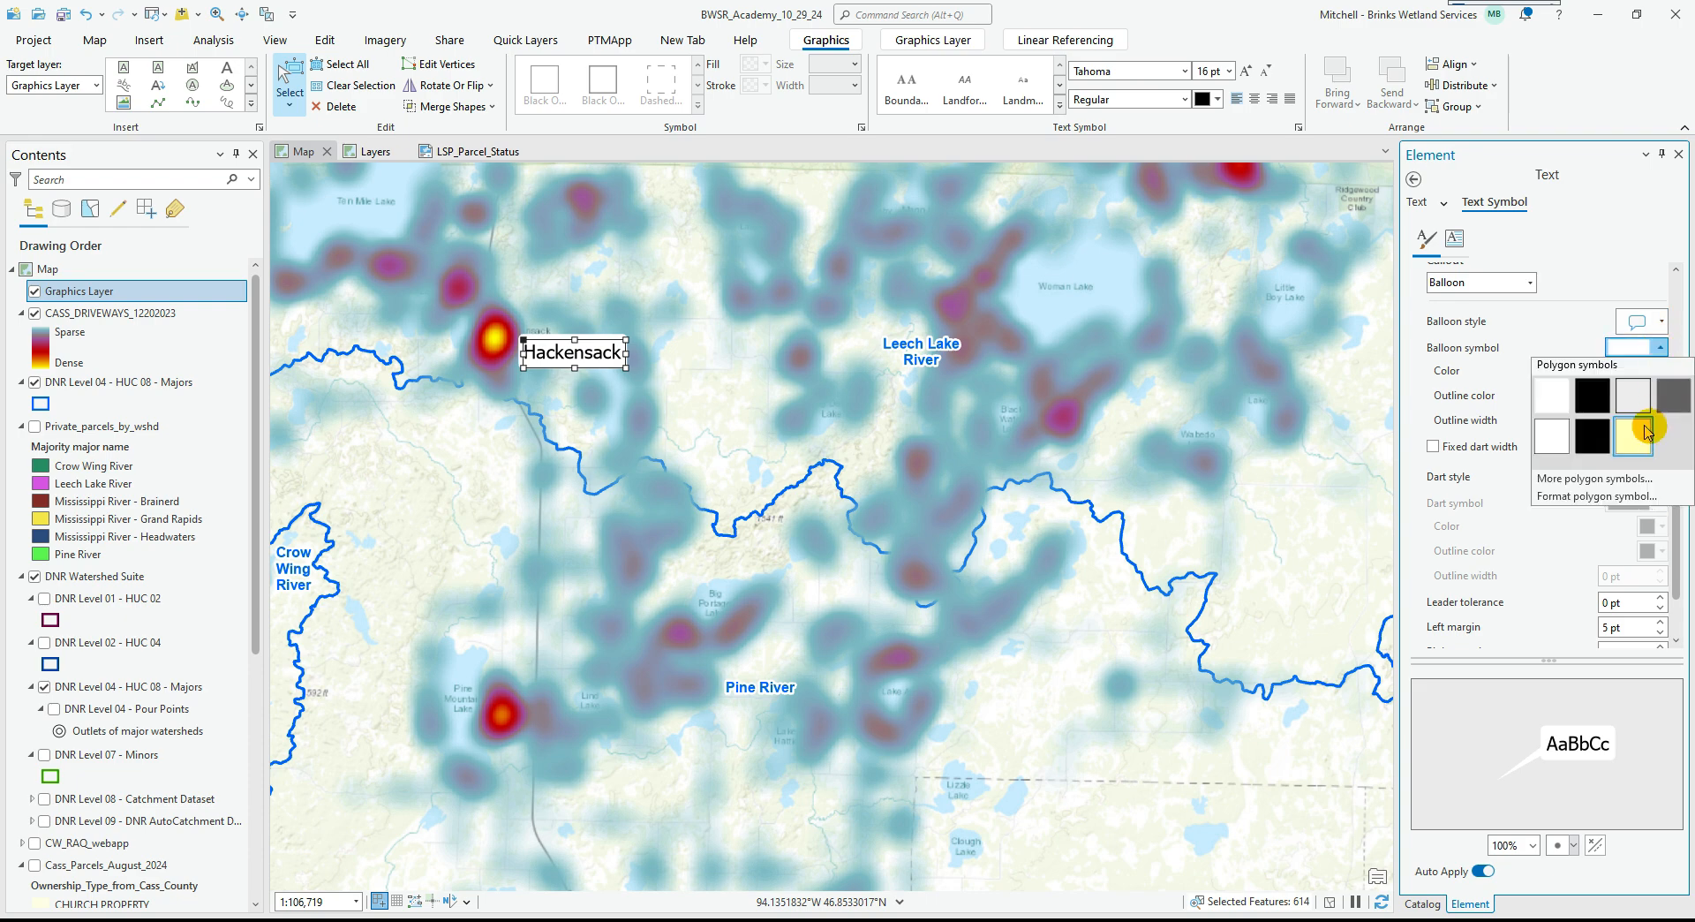
pyautogui.click(1644, 431)
pyautogui.click(1649, 370)
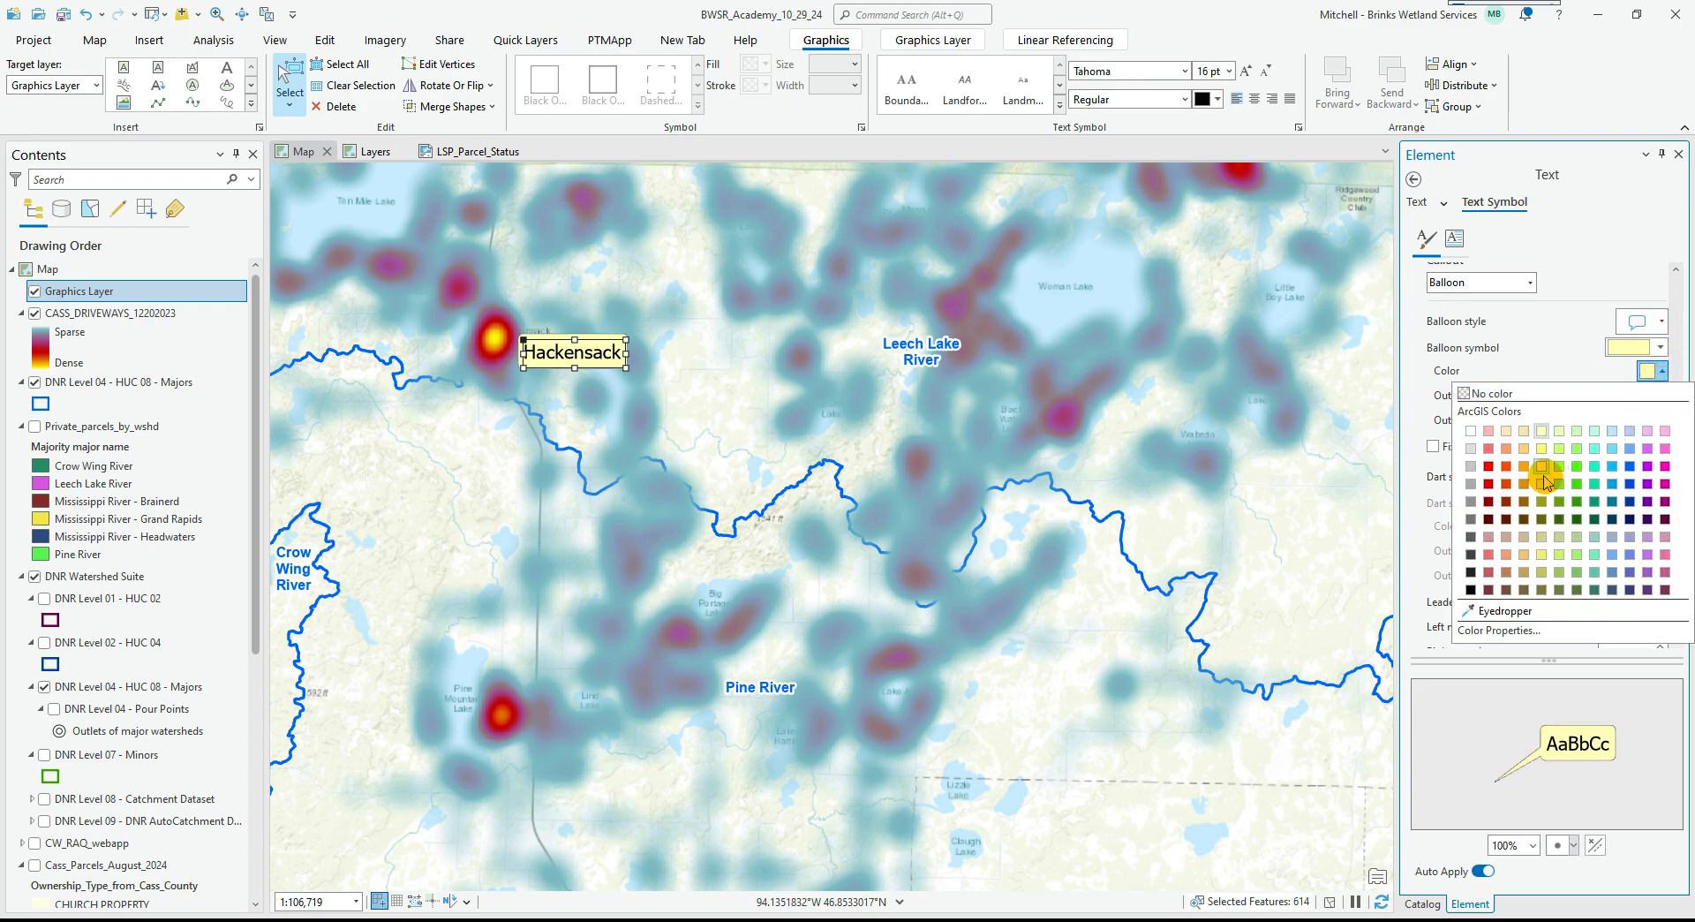
pyautogui.click(1489, 448)
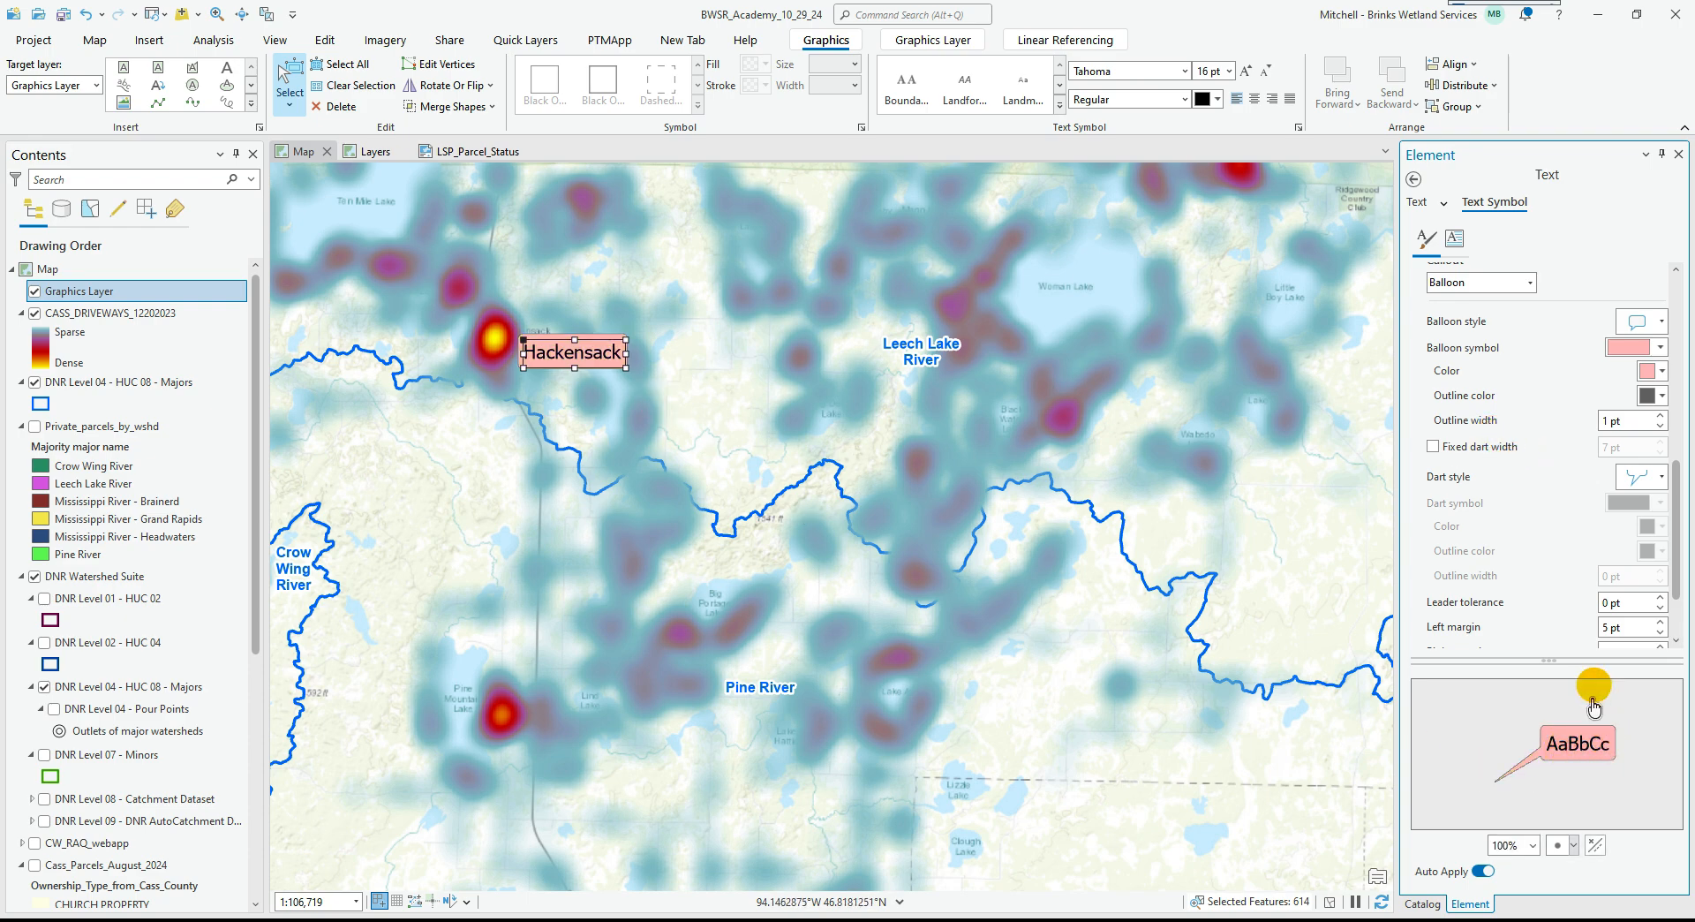
pyautogui.scroll(-2, 1629, 468)
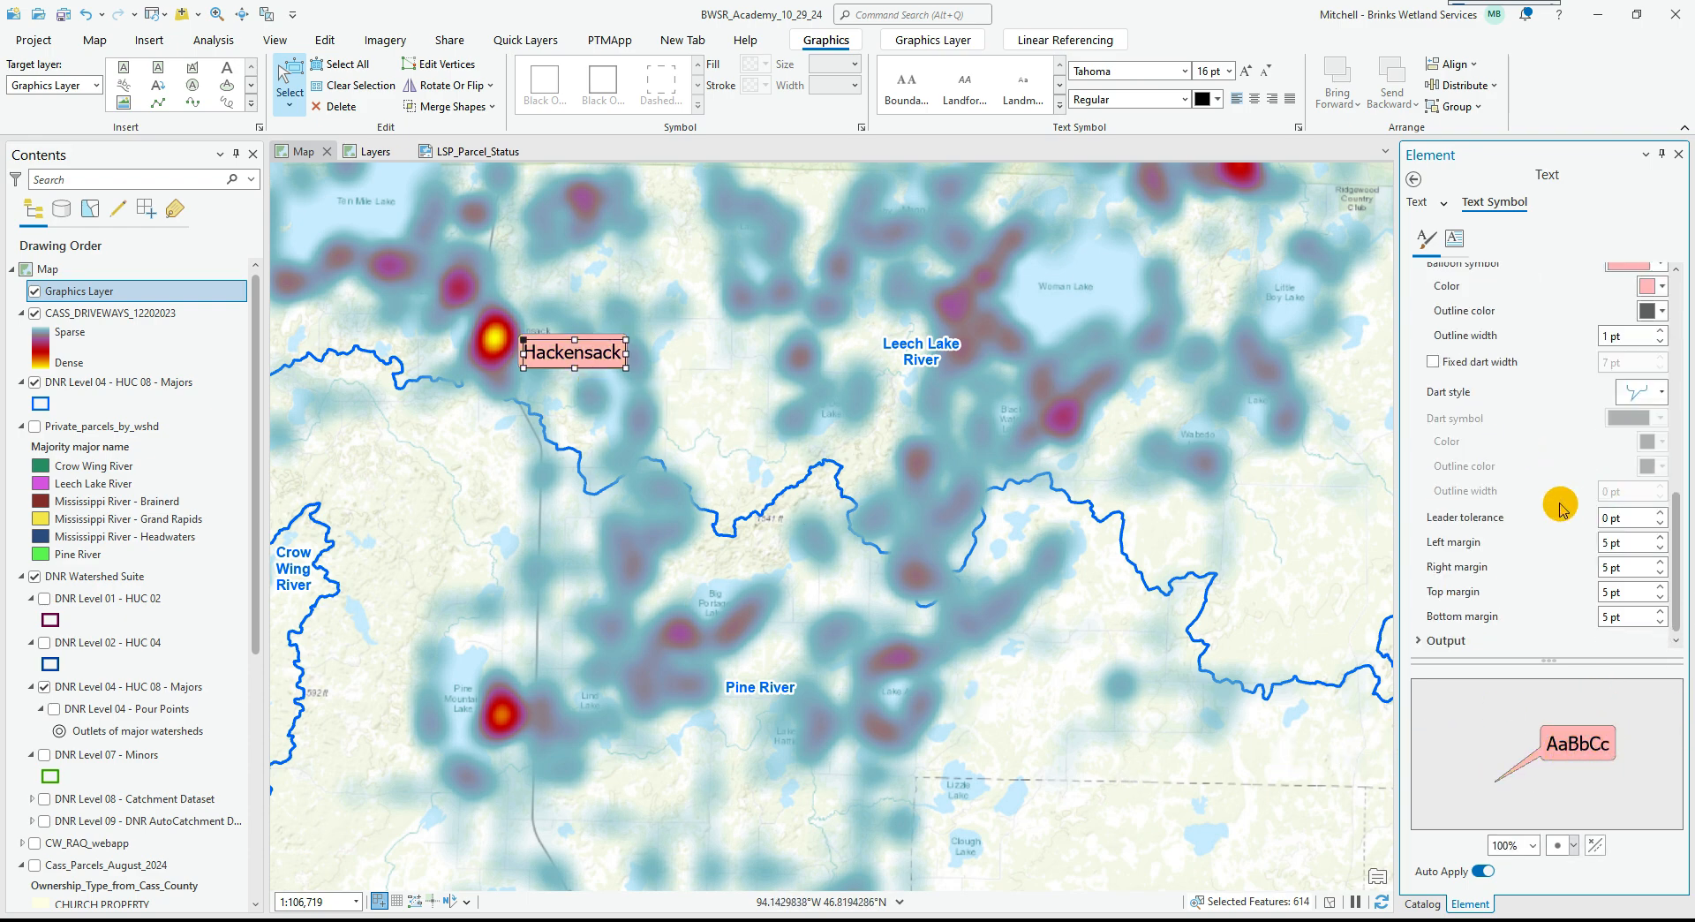
# Add a leader to the Hackensack callout, point it at the yellow hotspot, and move the label slightly up and to the northeast.
pyautogui.rightClick(545, 362)
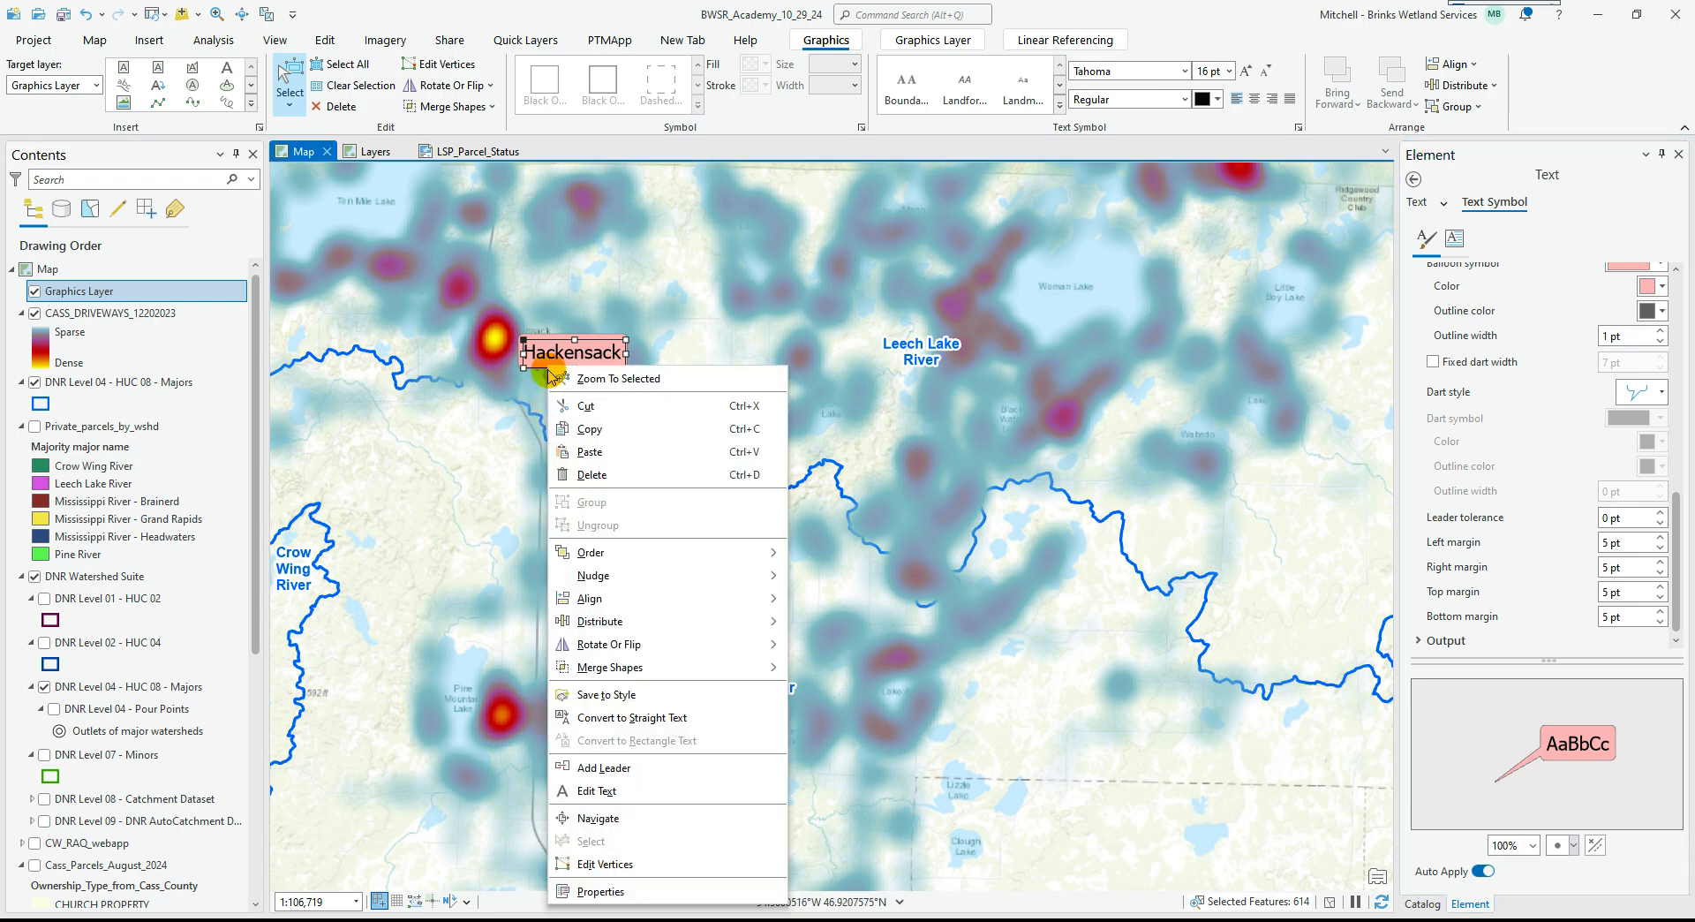
pyautogui.click(604, 767)
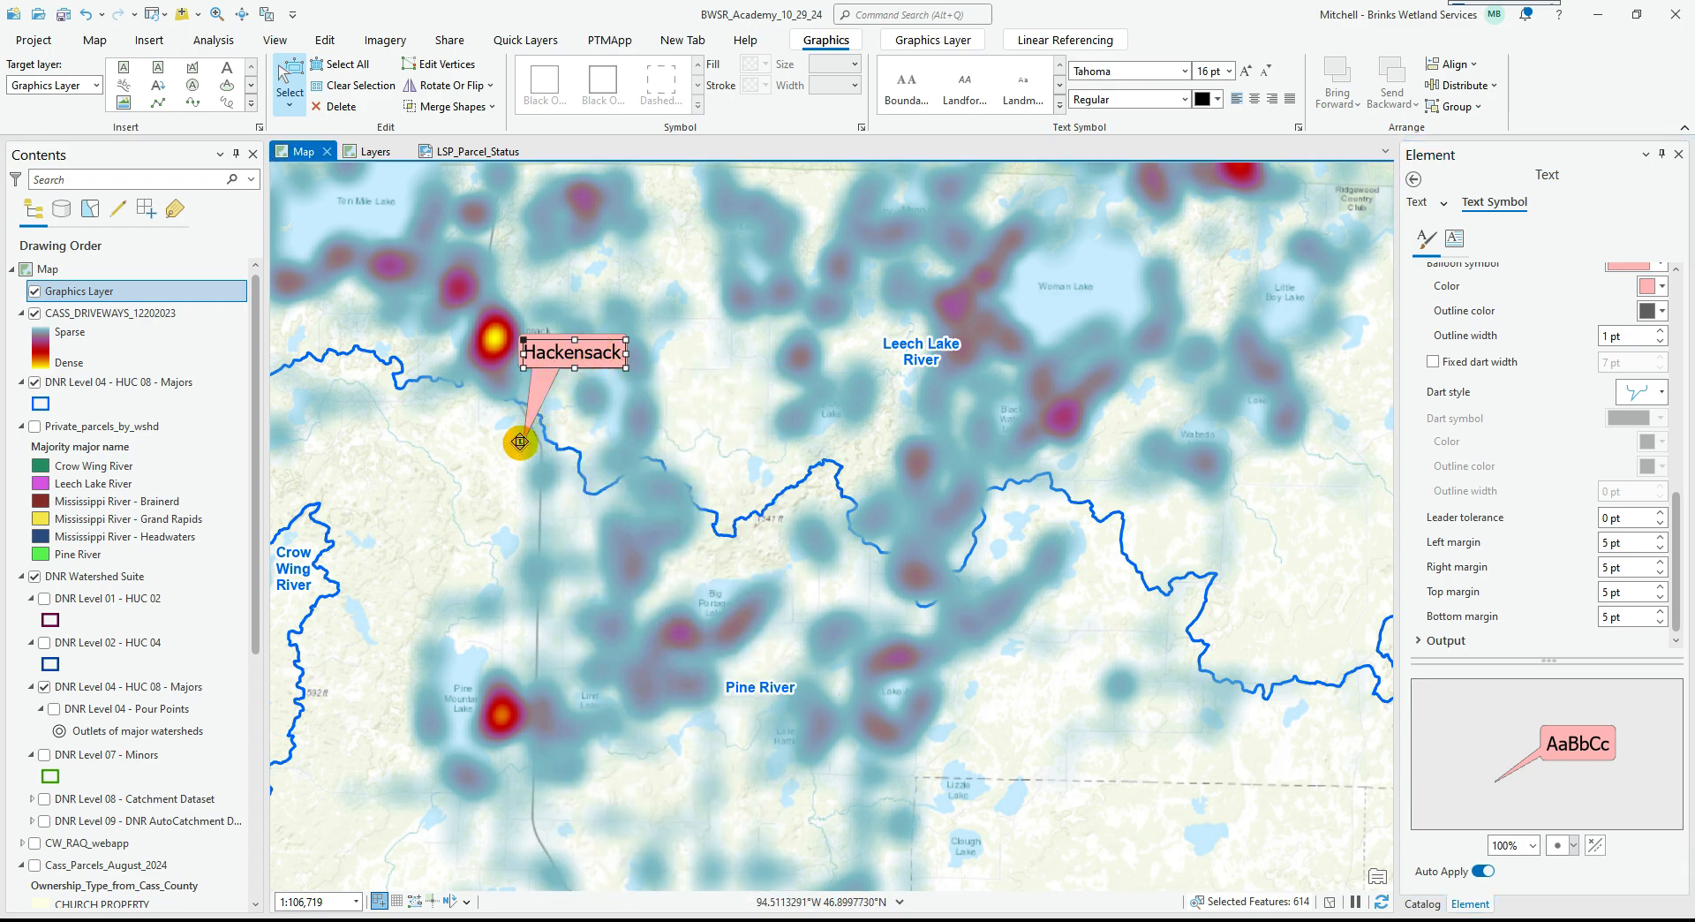
pyautogui.moveTo(520, 441); pyautogui.dragTo(618, 334)
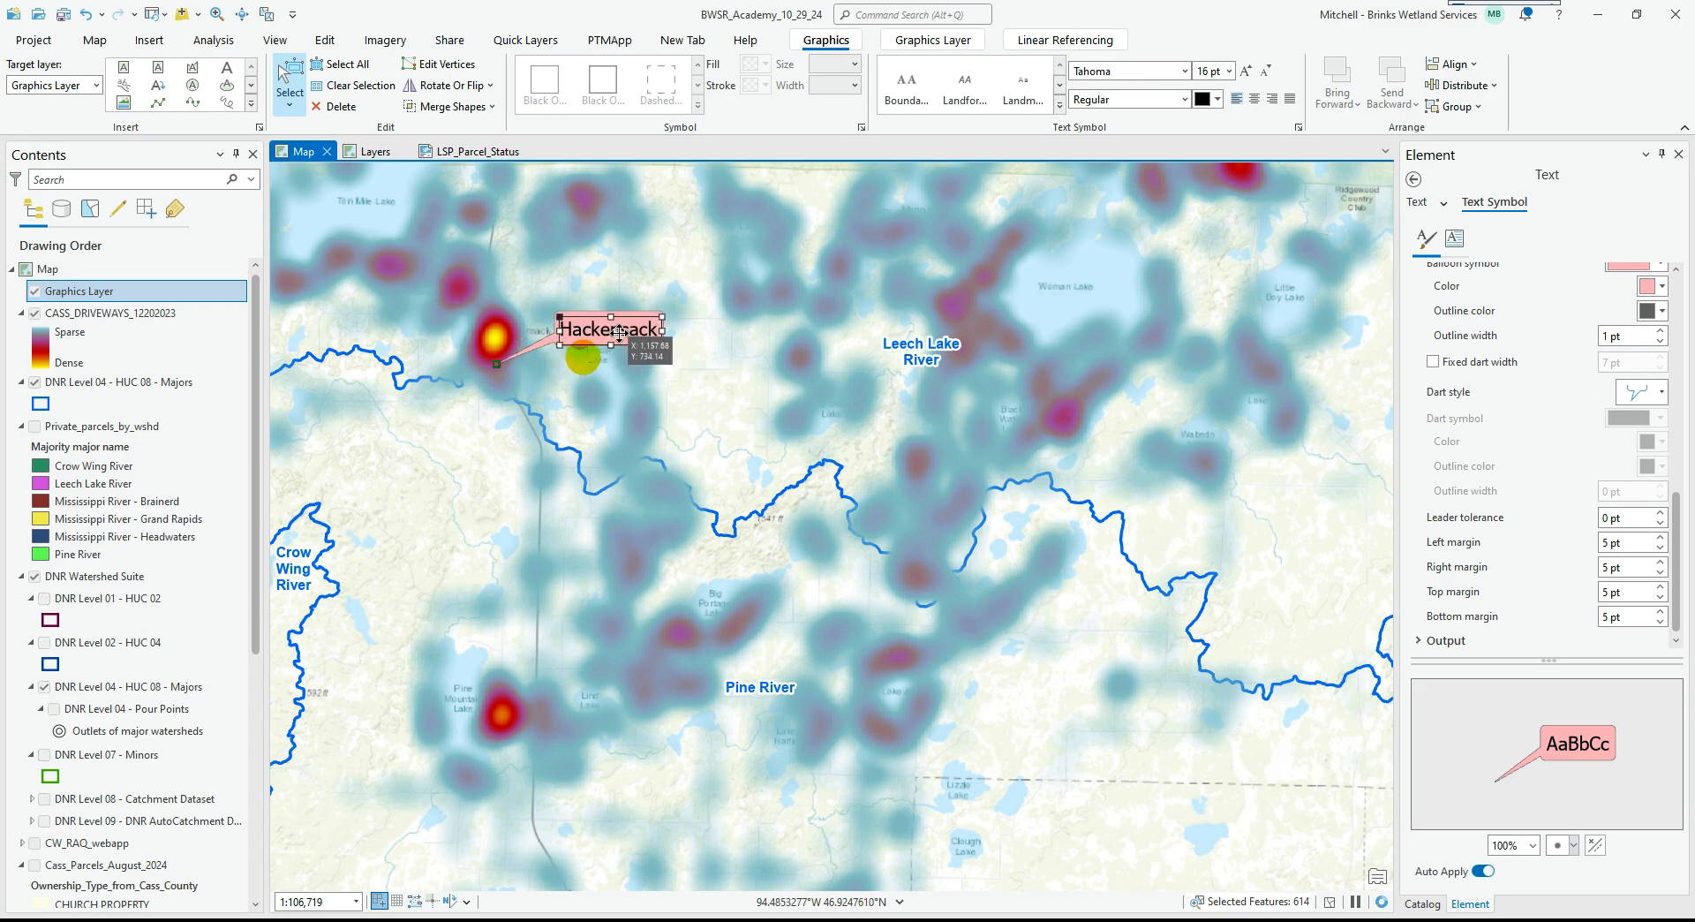
pyautogui.click(697, 430)
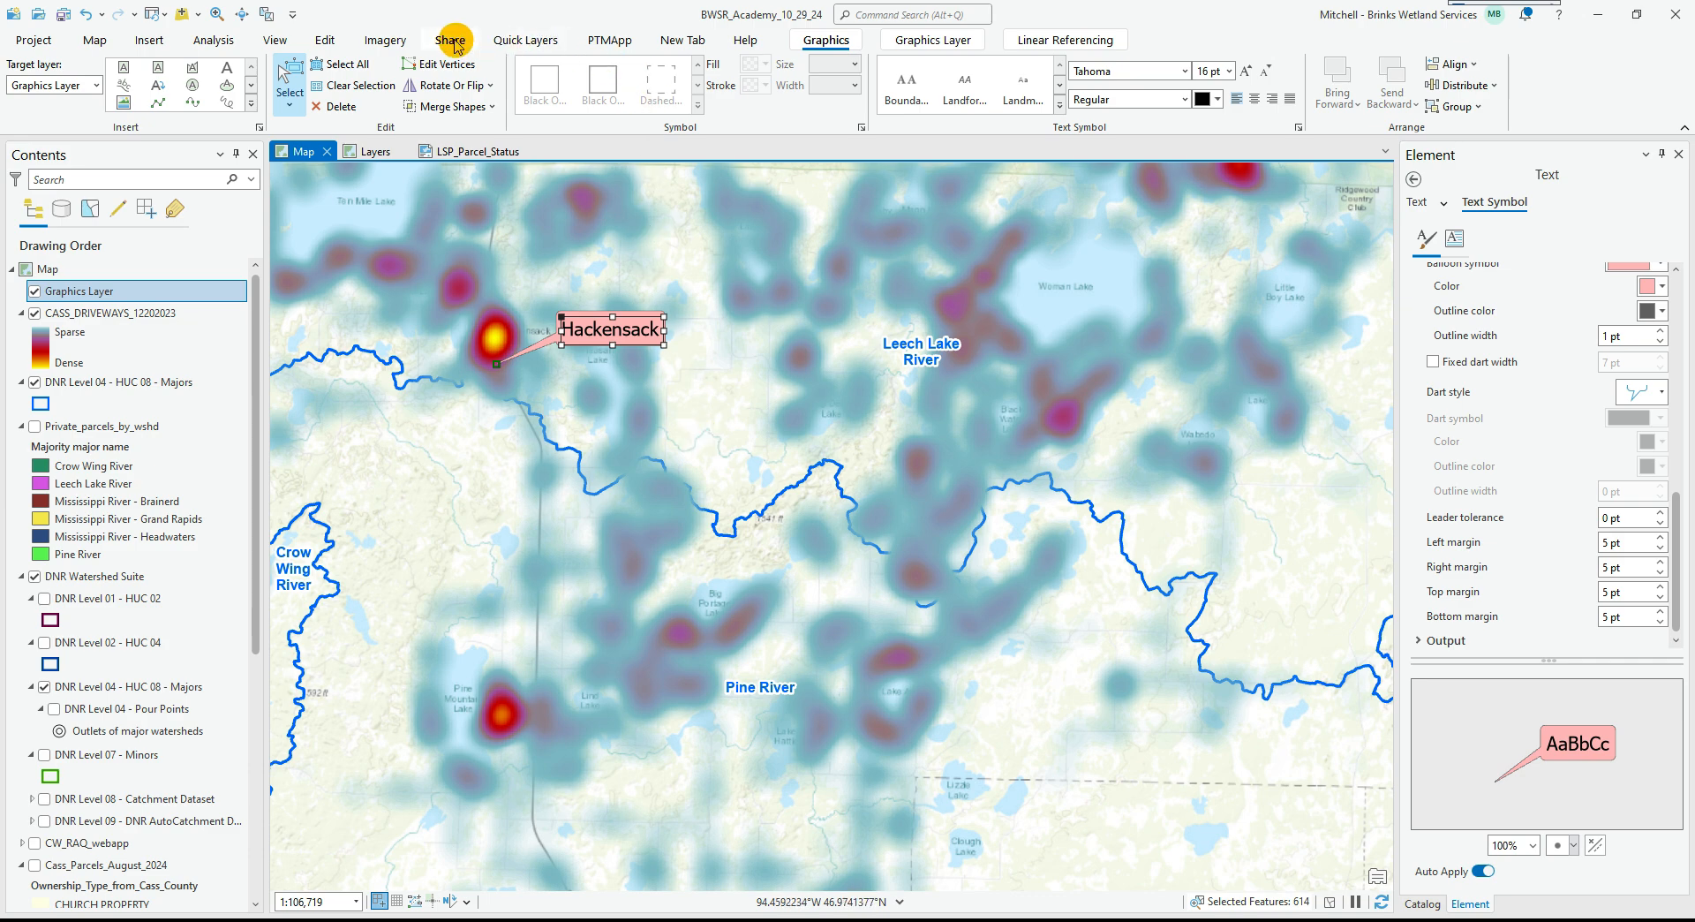
# Open the map's sharing and export options.
pyautogui.click(97, 41)
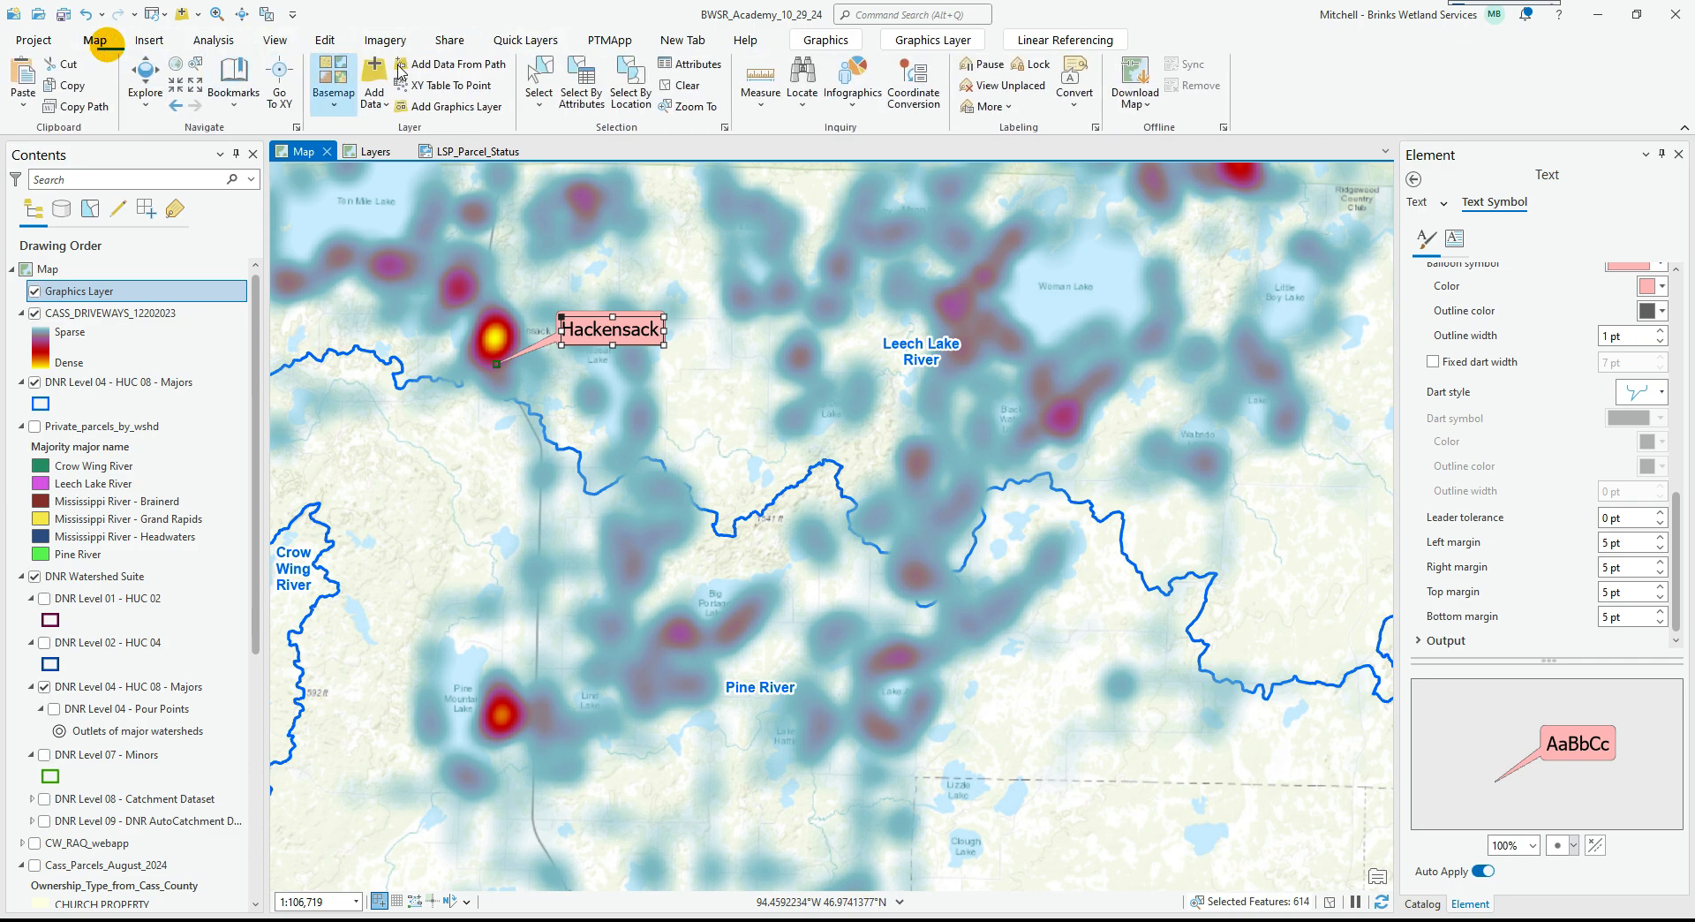
pyautogui.click(451, 45)
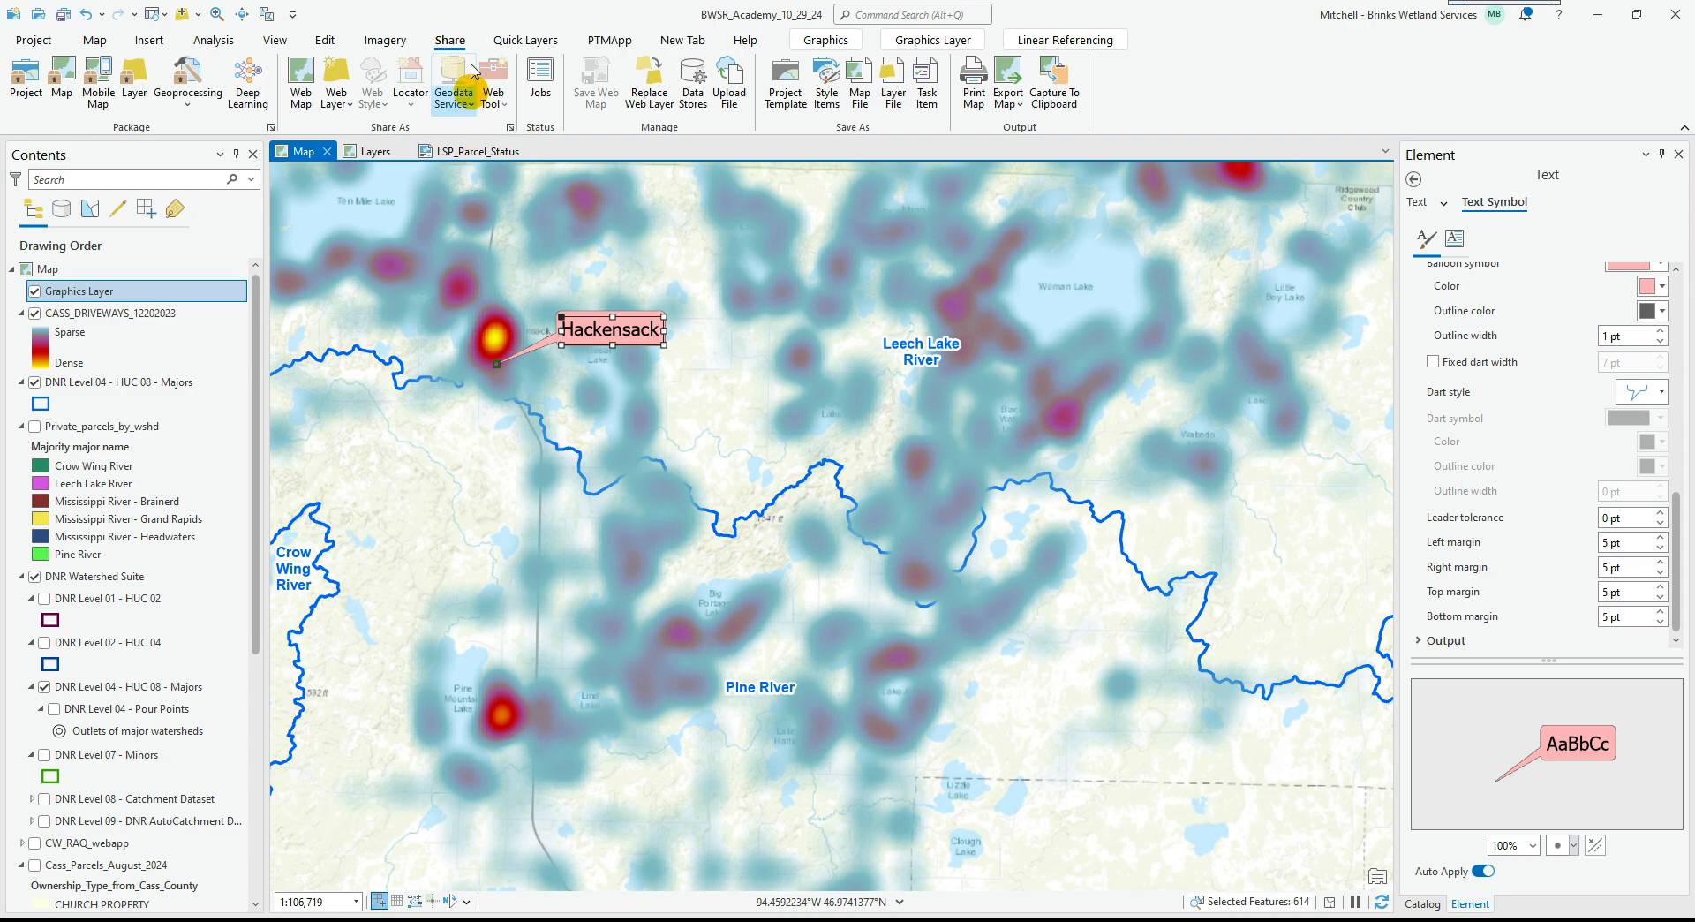